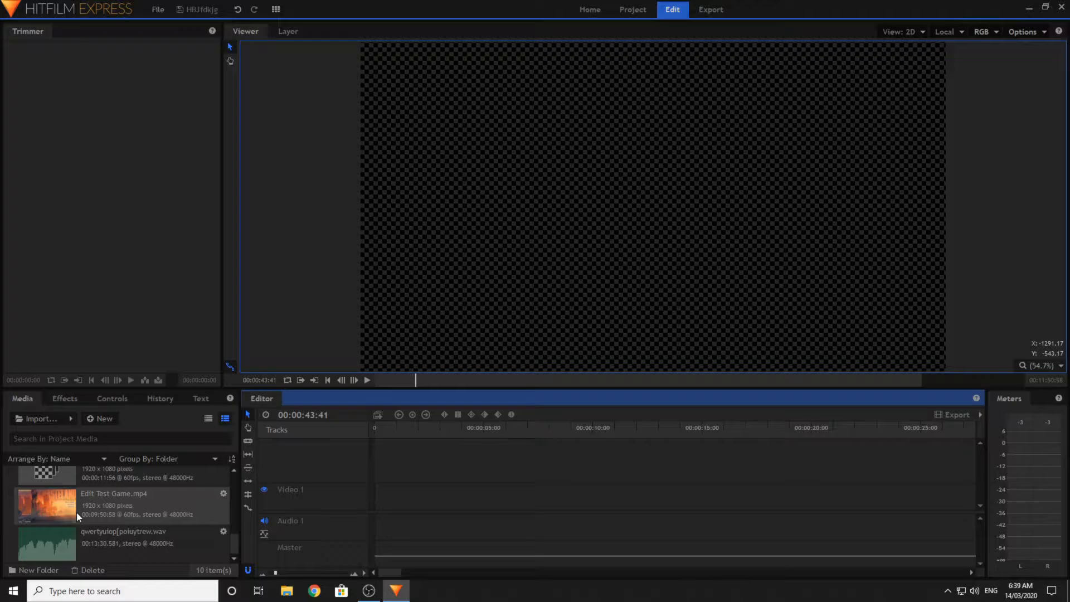
- Preview the Edit Test Game.mp4 and Edit Test Face.mp4 clips from the project media, alternating between the two
click(76, 512)
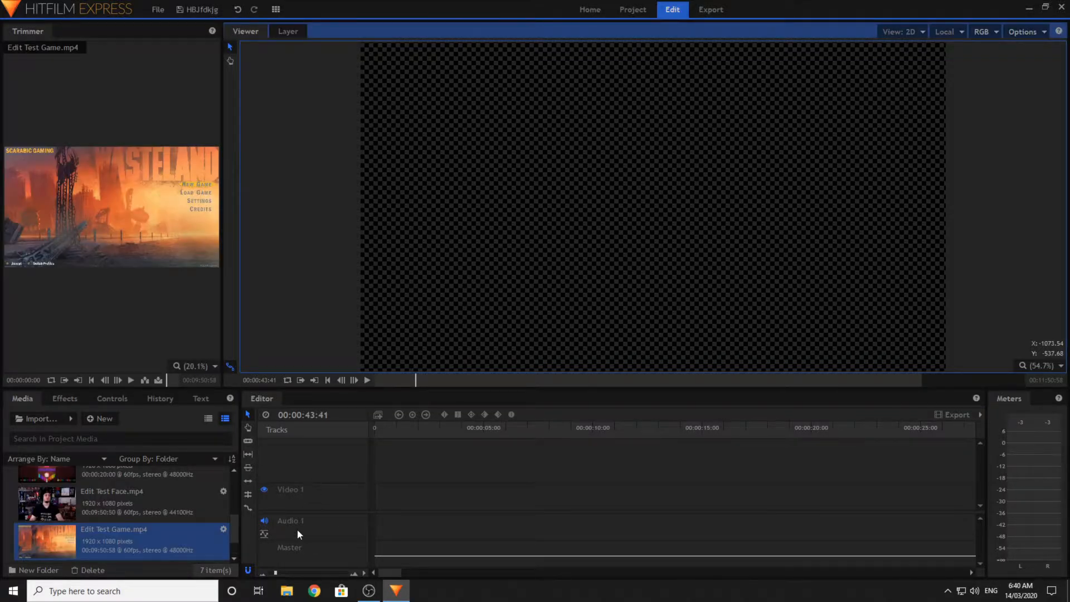
click(139, 513)
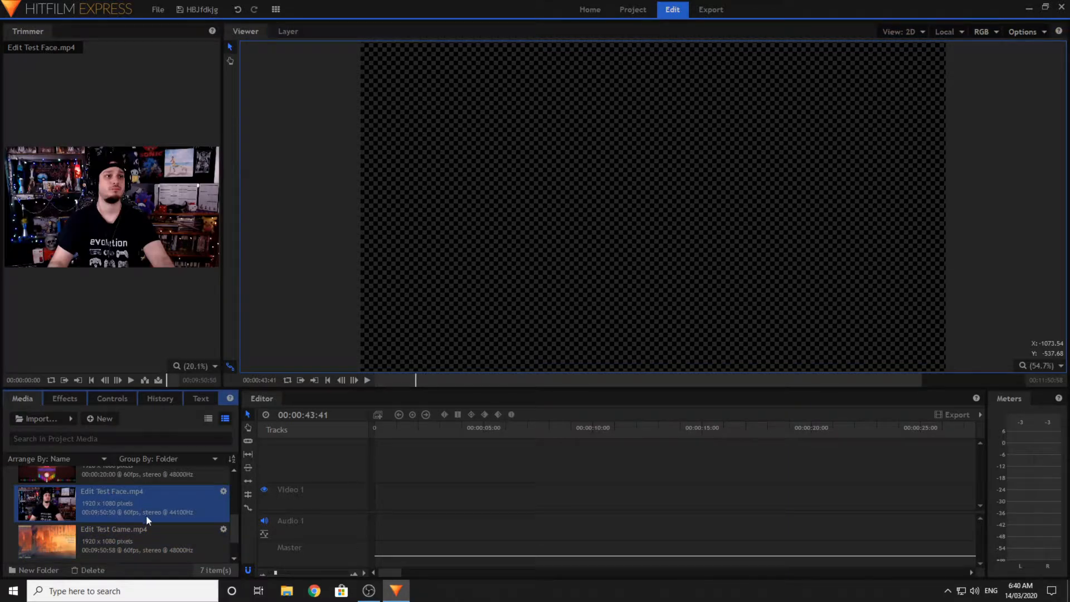
click(157, 536)
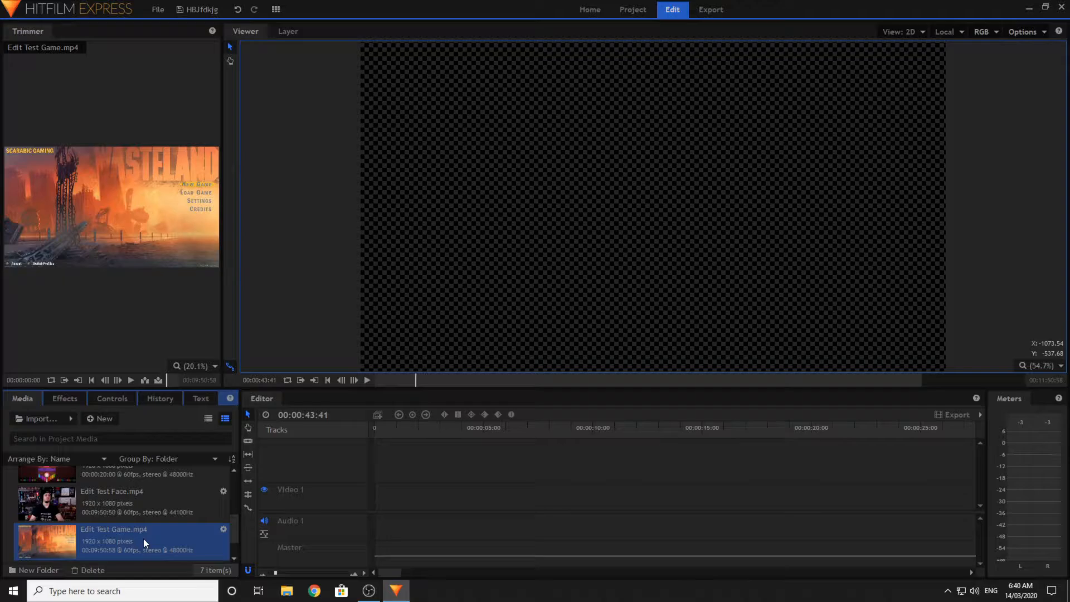
click(161, 496)
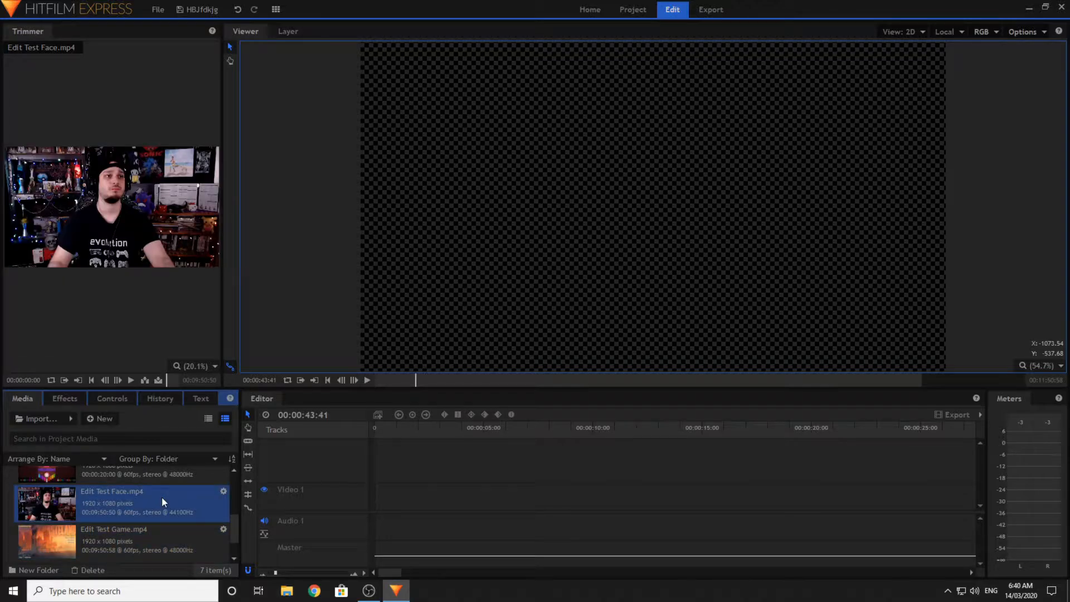
click(148, 532)
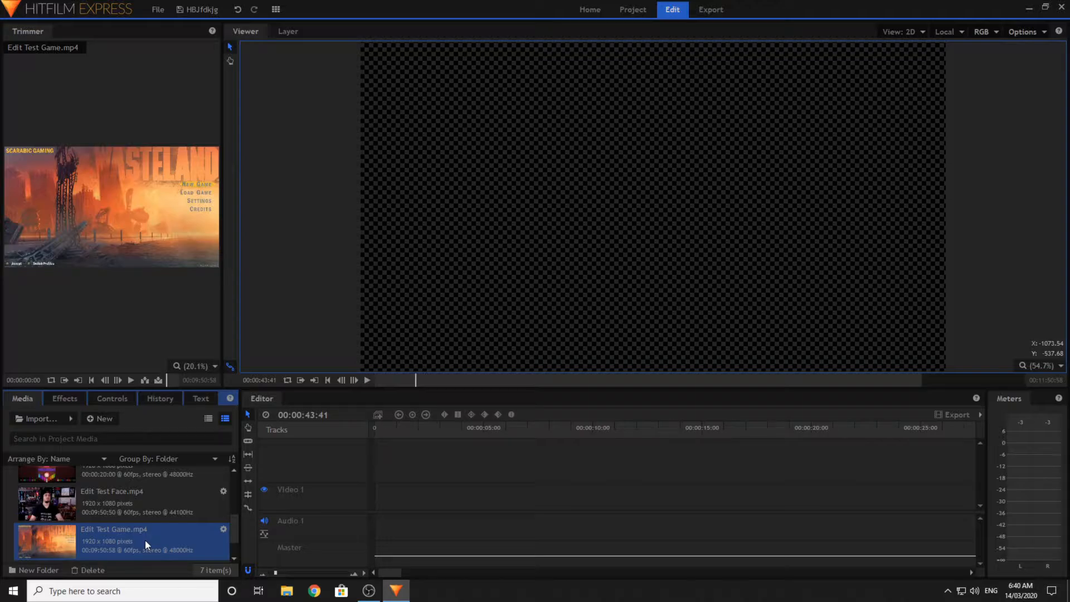
click(146, 492)
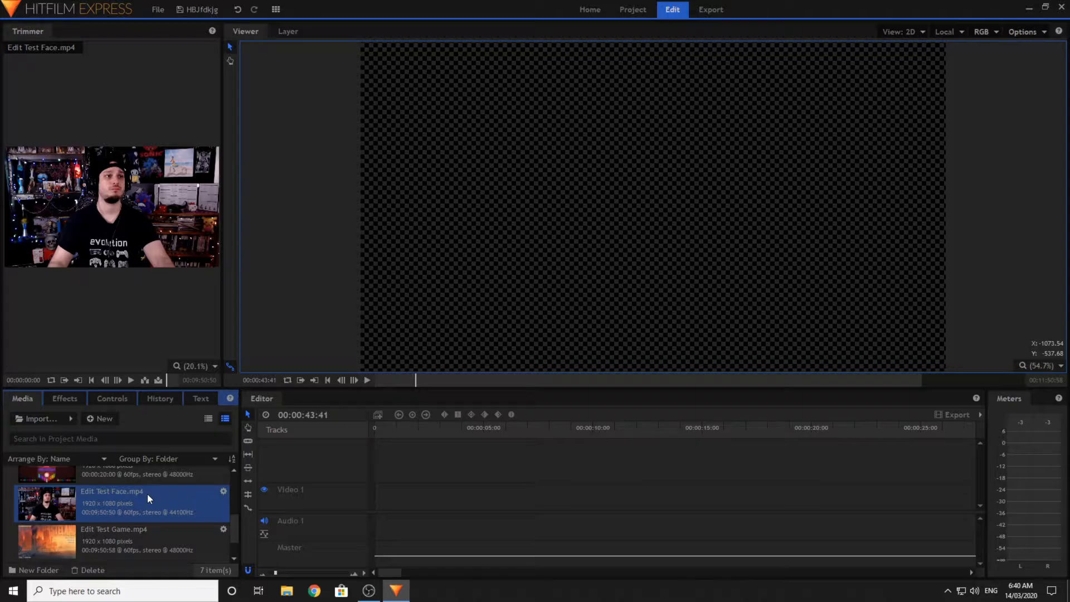
click(150, 539)
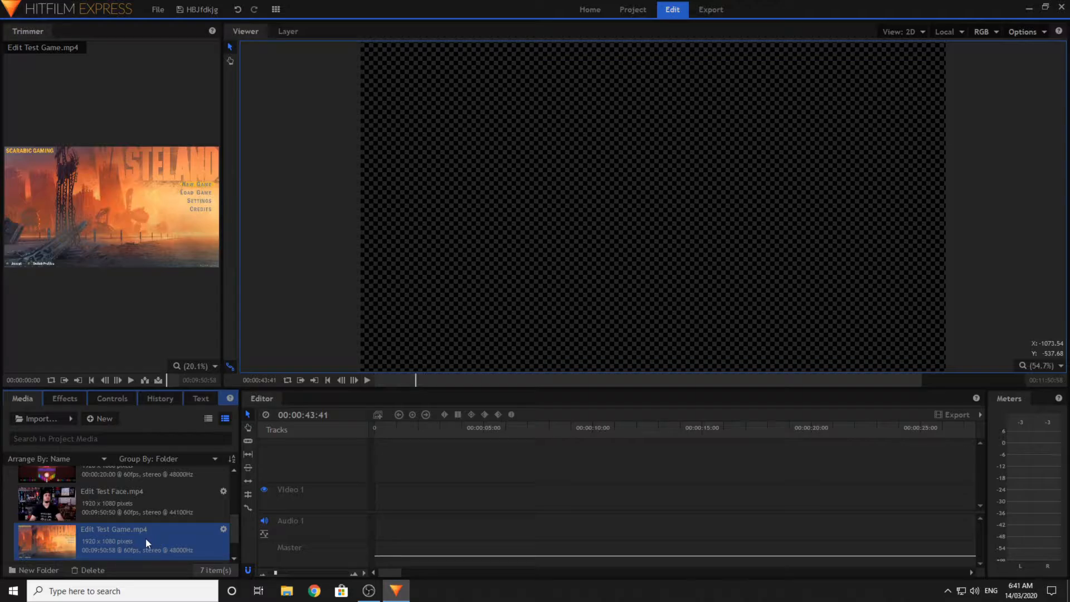
- Place Edit Test Game.mp4 on Video 1 and Edit Test Face.mp4 on Video 2, both at the timeline's start, without duplicates
drag(161, 537, 377, 497)
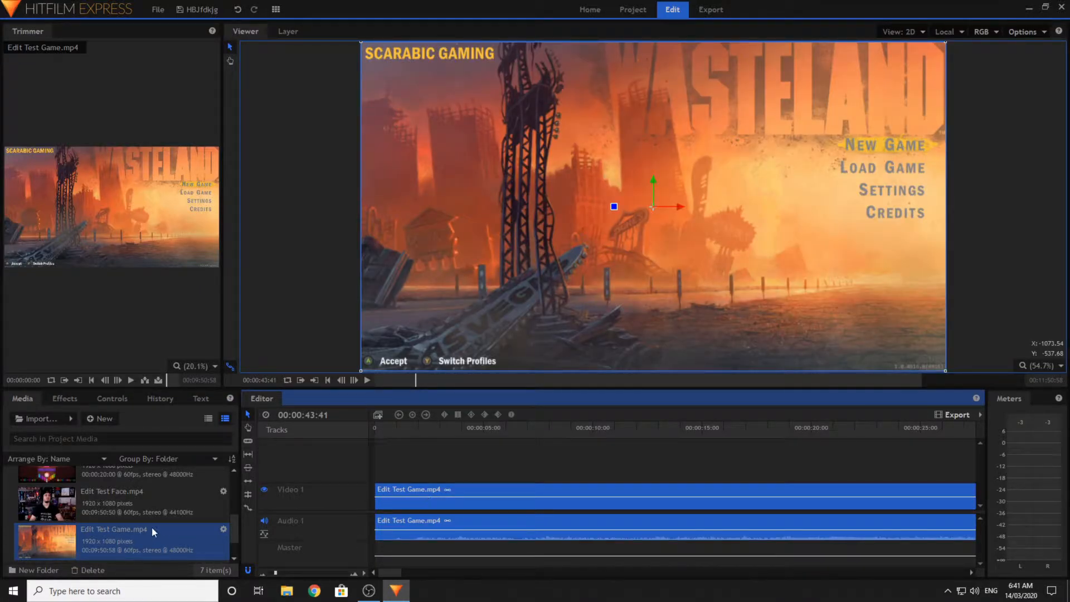
drag(148, 502, 384, 462)
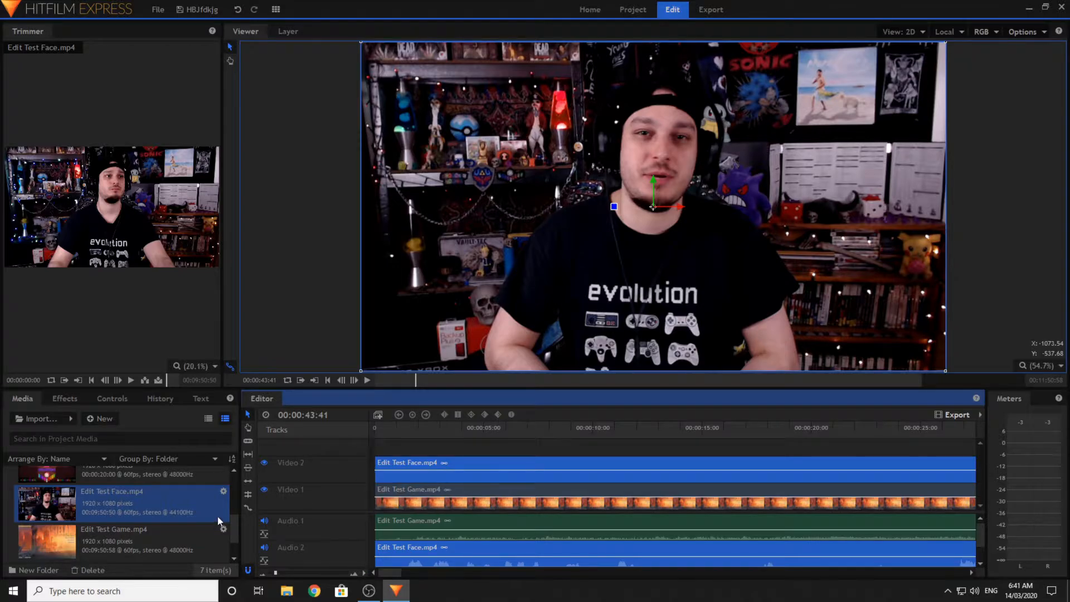
drag(222, 518, 373, 454)
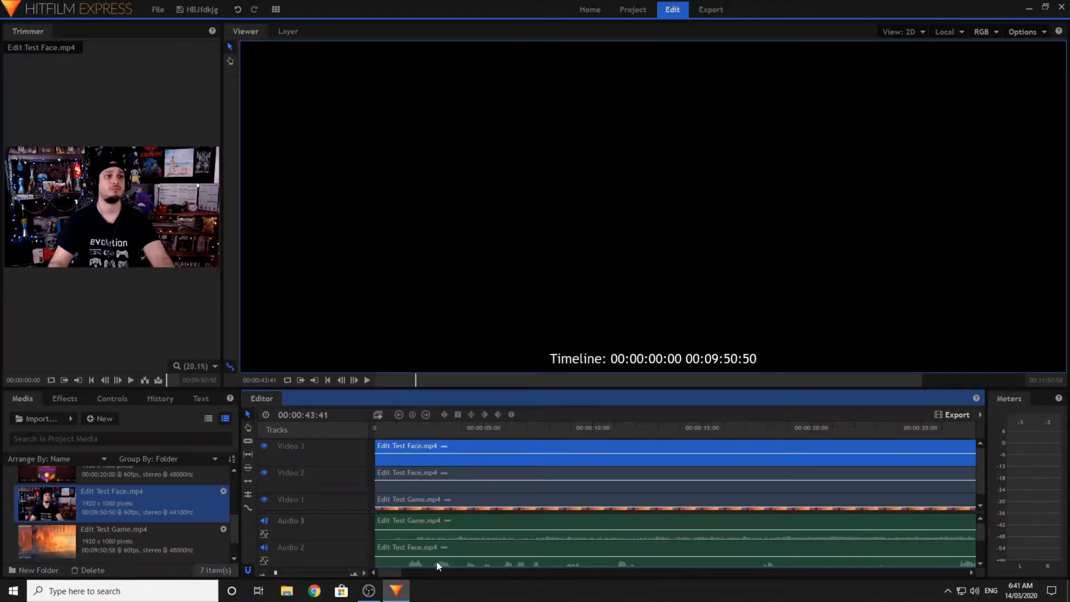
key(ctrl+z)
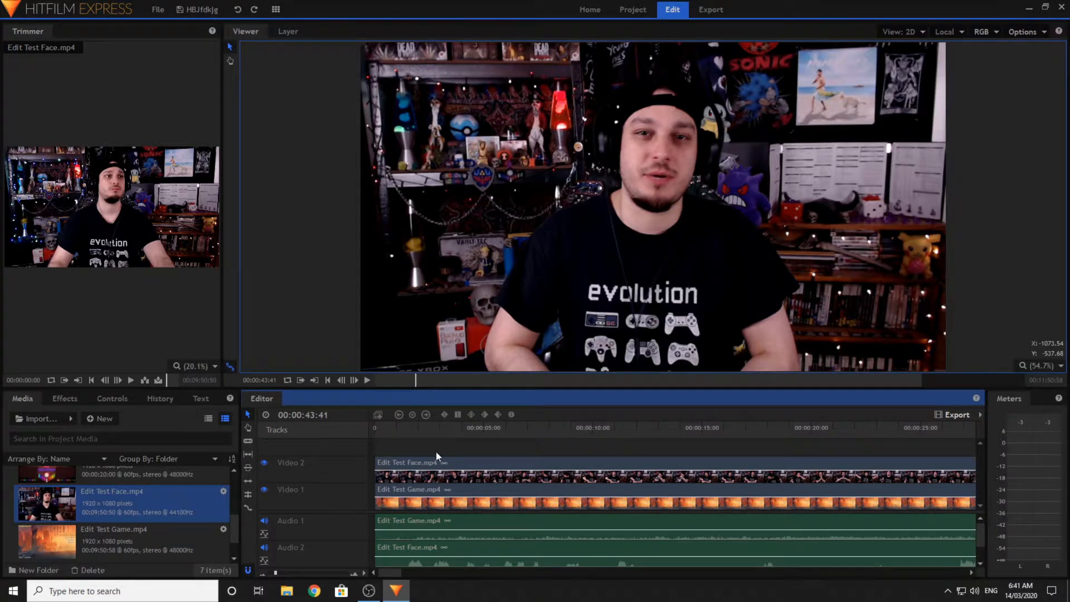
- Add the Fade audio transition to the start of the Edit Test Face.mp4 and Edit Test Game.mp4 audio clips
click(64, 398)
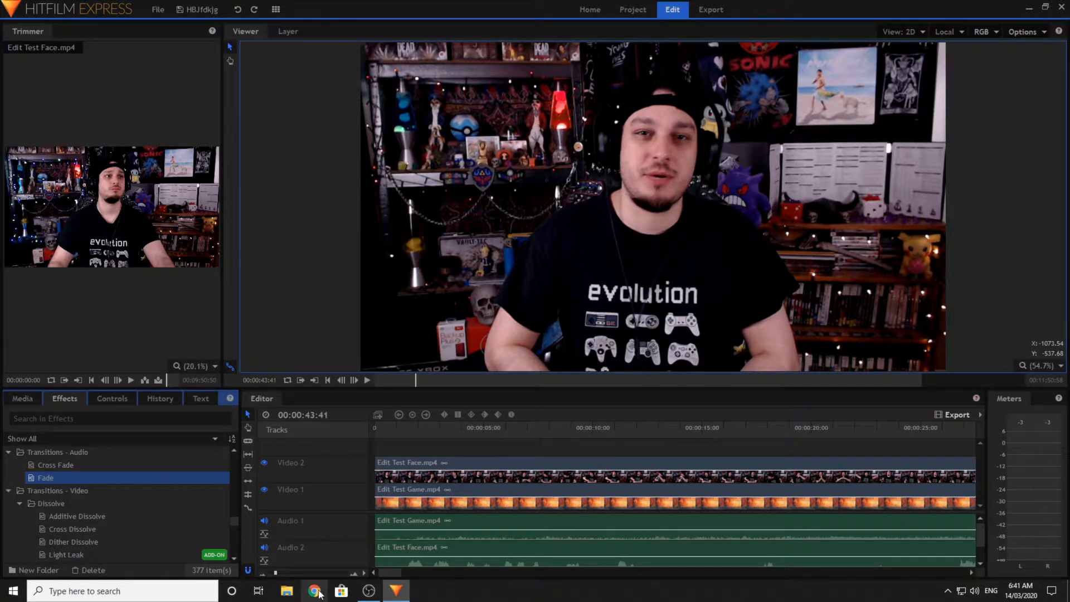
mouse_move(277, 571)
mouse_down()
mouse_move(297, 572)
mouse_move(269, 571)
mouse_up()
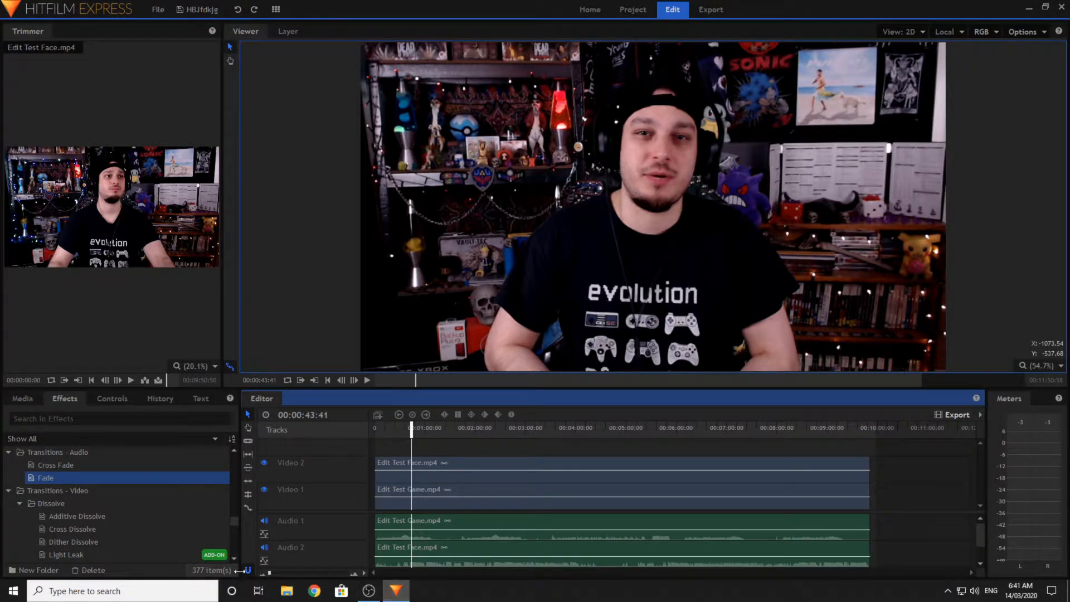
click(276, 573)
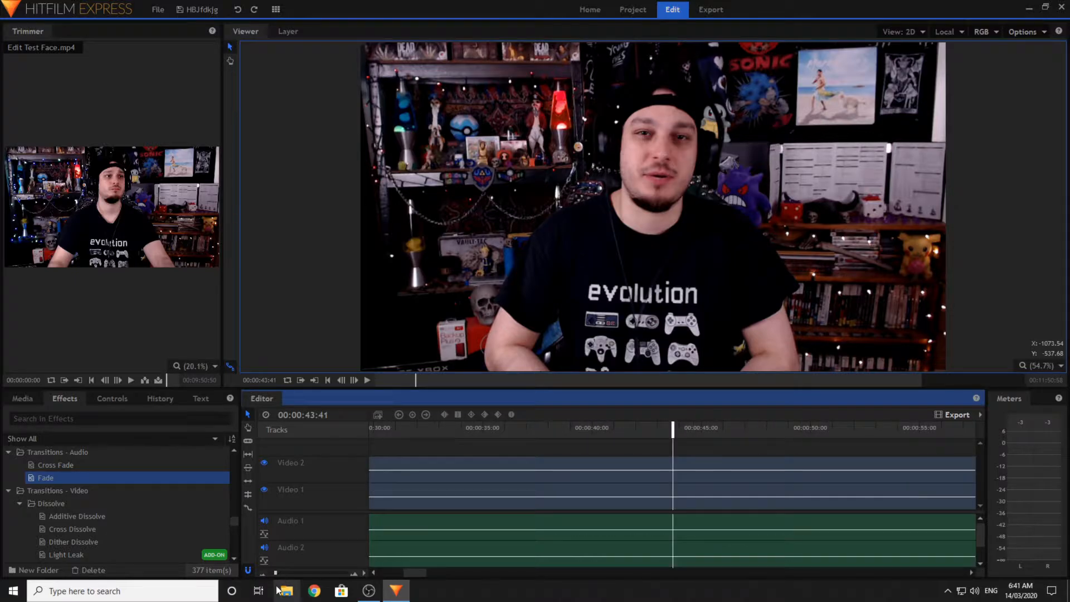
click(327, 379)
drag(162, 478, 390, 549)
click(64, 401)
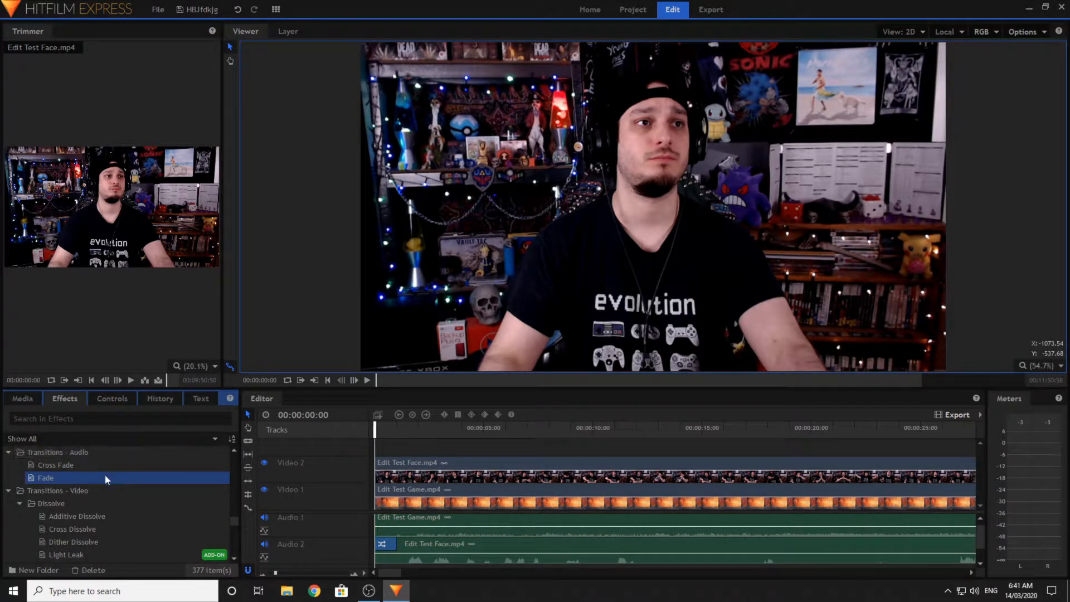
drag(106, 479, 382, 523)
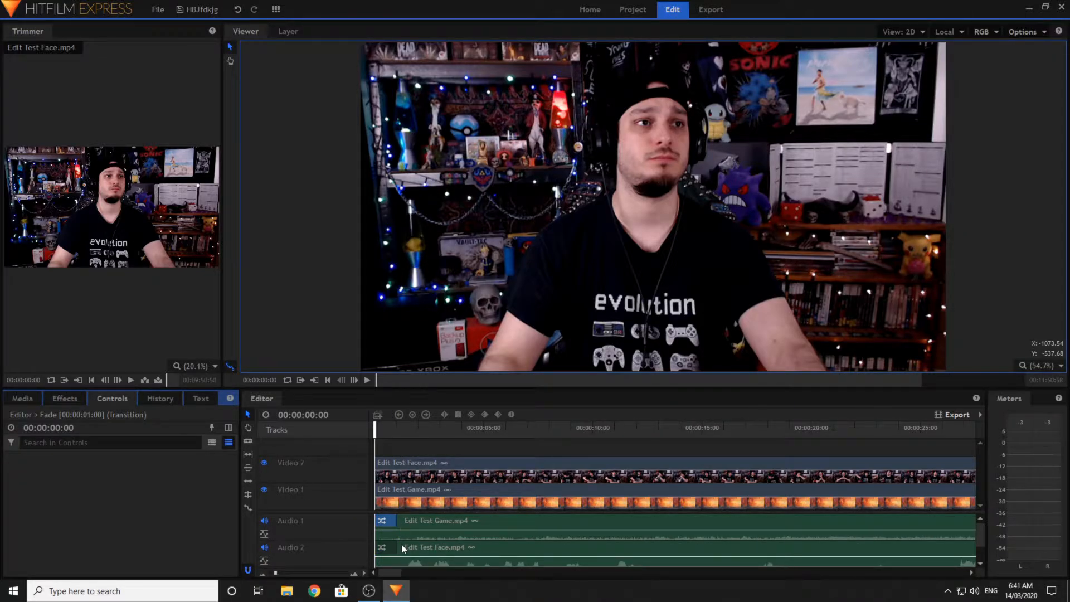
drag(276, 573, 277, 573)
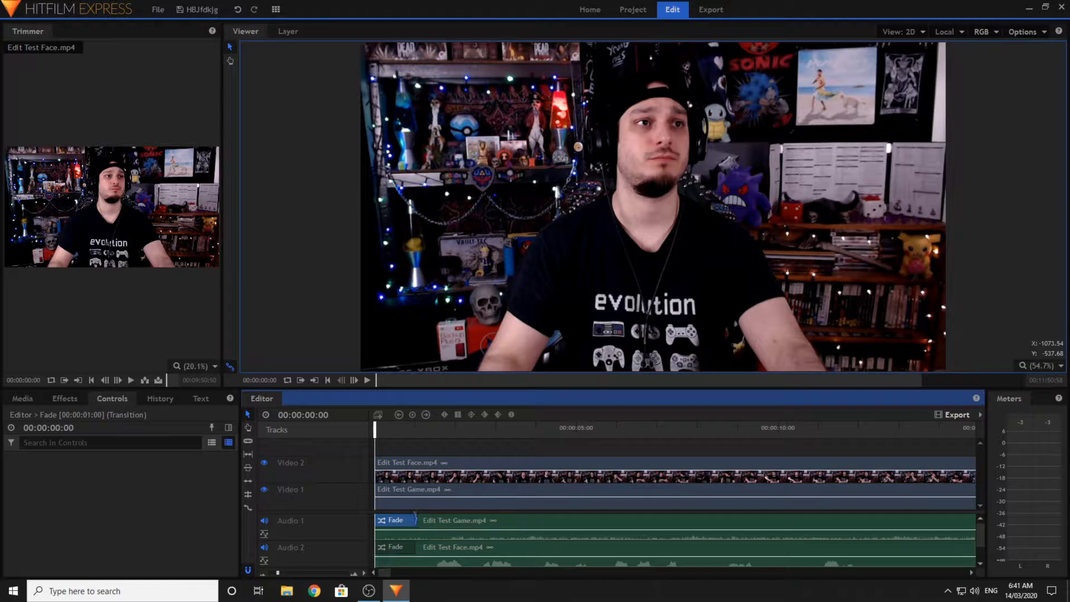
- Activate the Slice tool and play the timeline from the start to about 30 seconds to review the opening
click(250, 440)
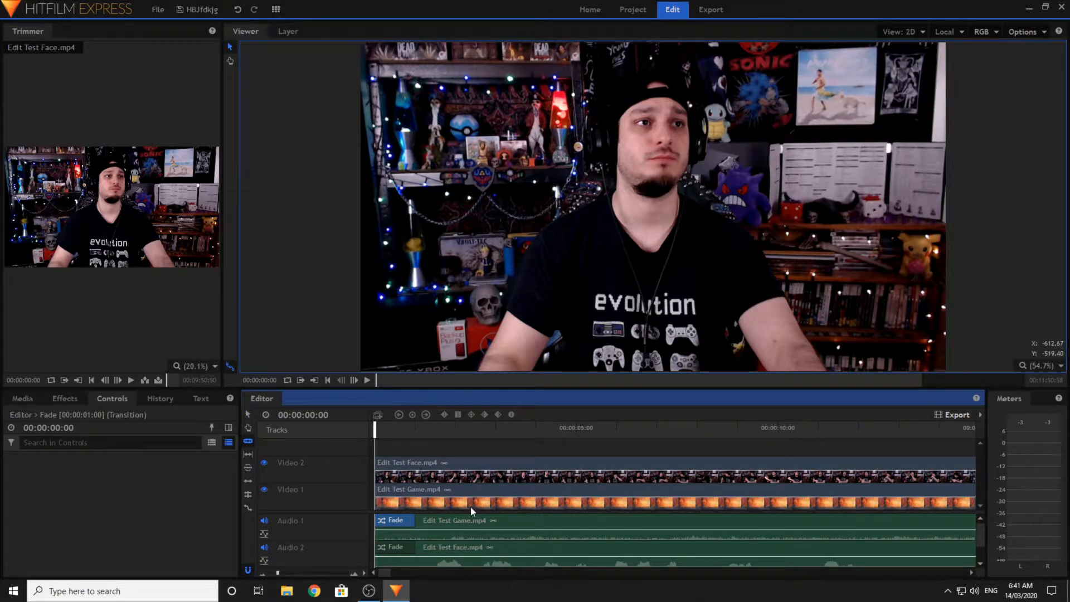
click(367, 381)
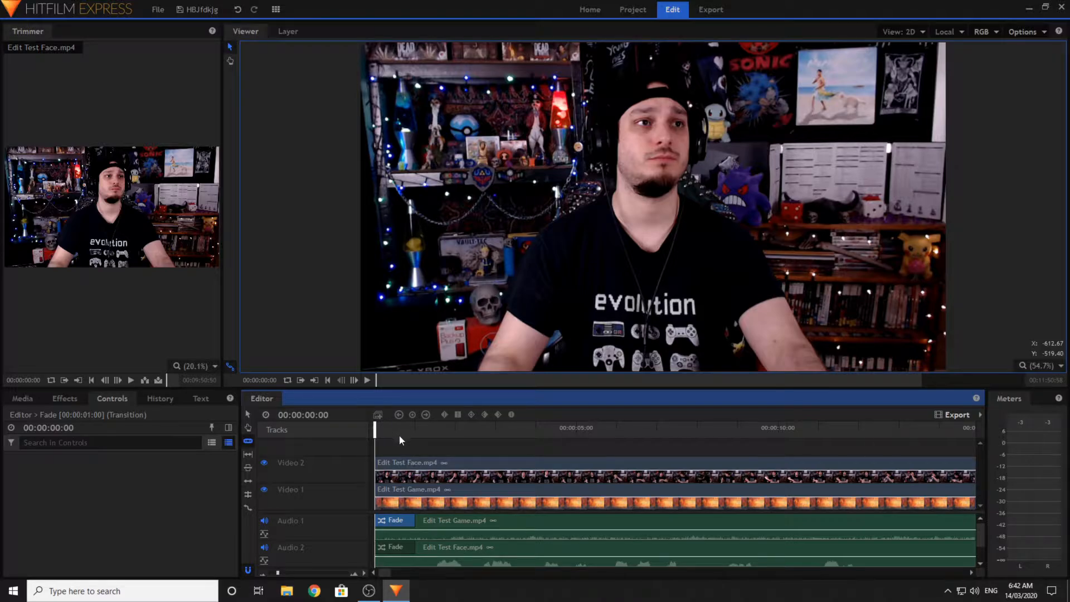
click(368, 381)
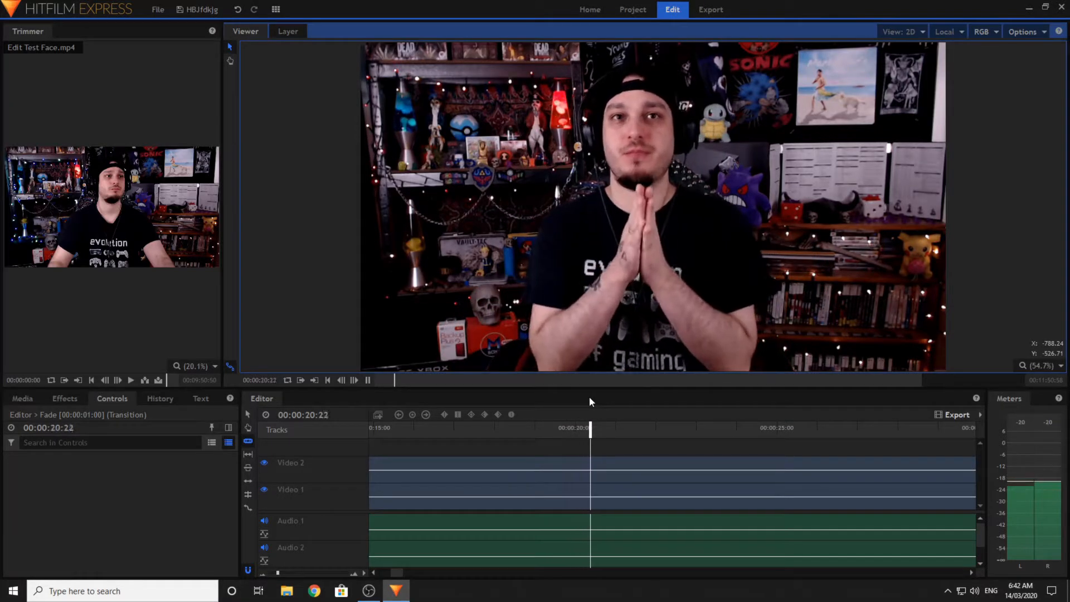
key(space)
click(590, 397)
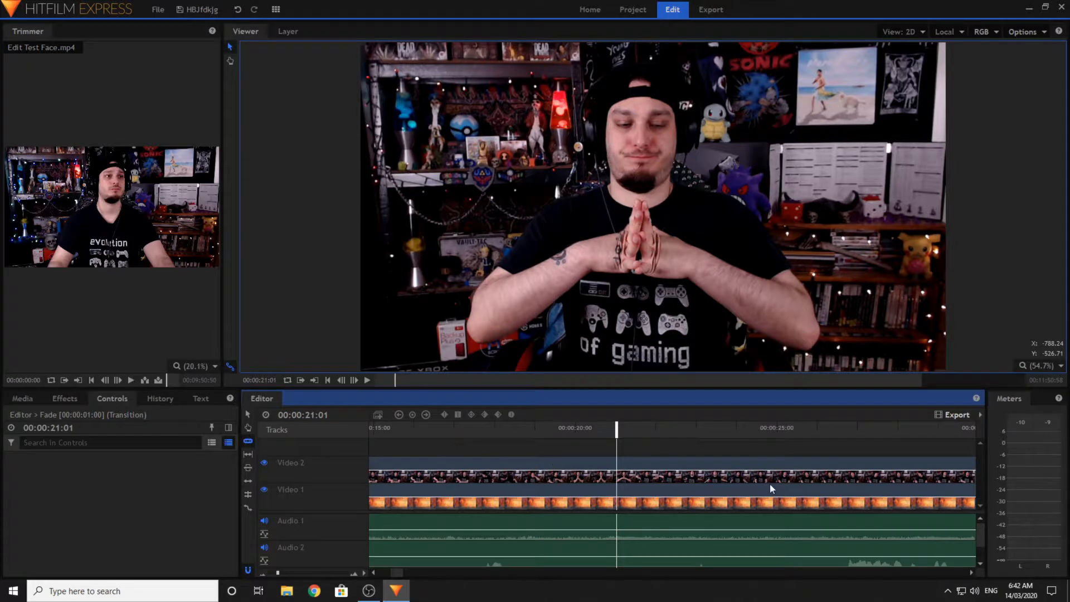
click(366, 383)
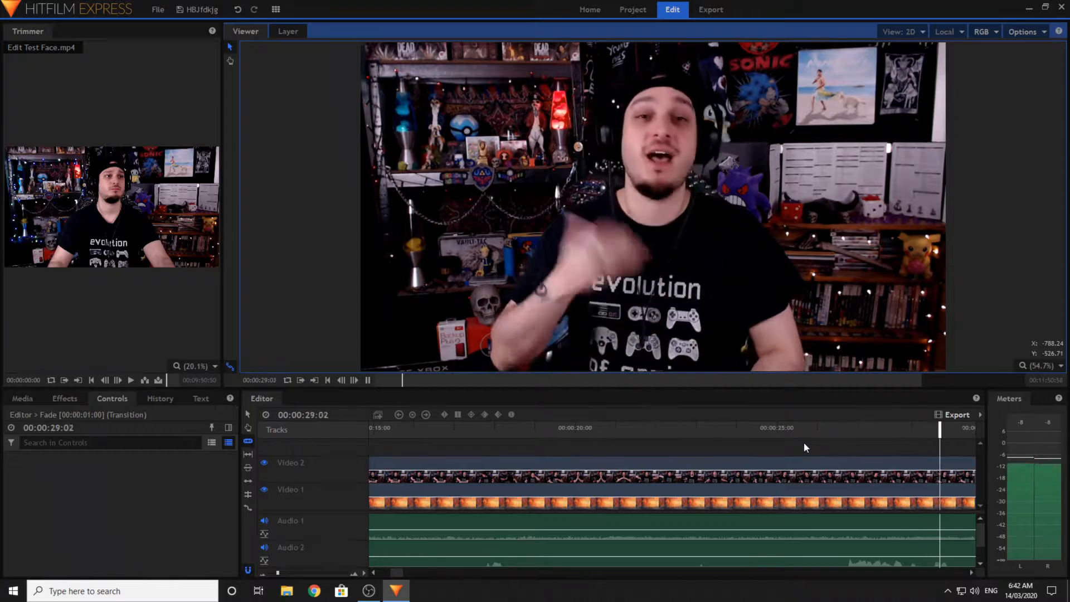
click(713, 464)
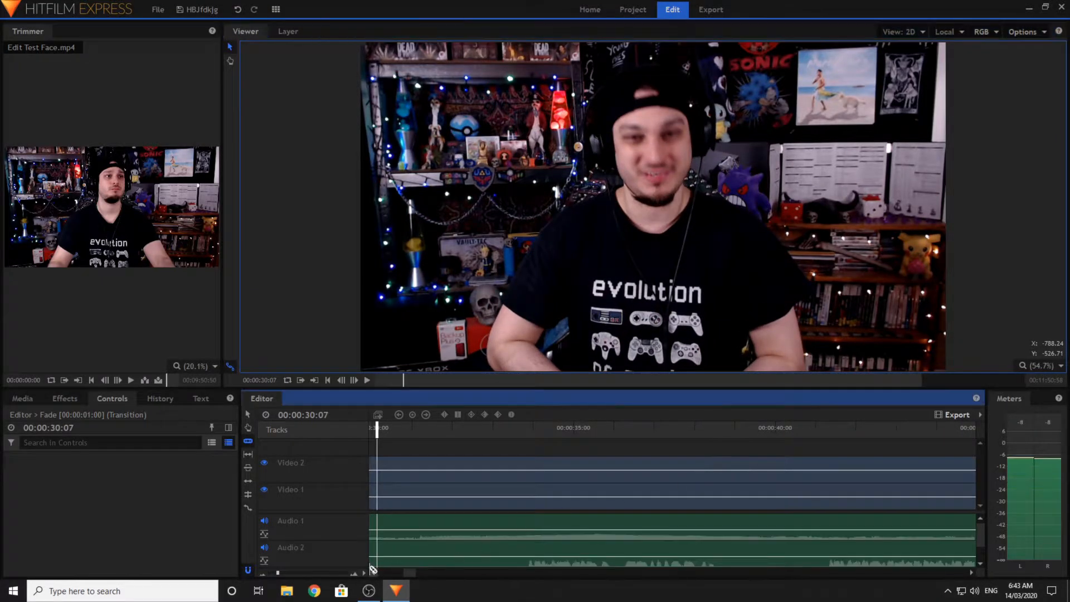
- Replay the footage from about 00:00:26 and review it, skipping ahead to about 00:00:32 and stopping near 00:00:36
click(373, 572)
click(373, 572)
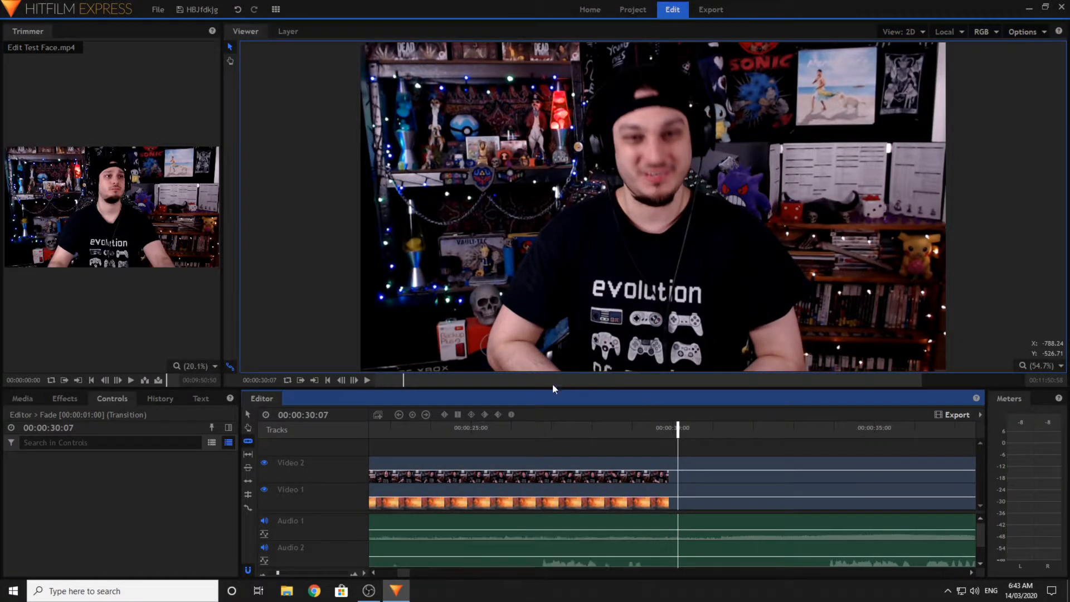
click(534, 430)
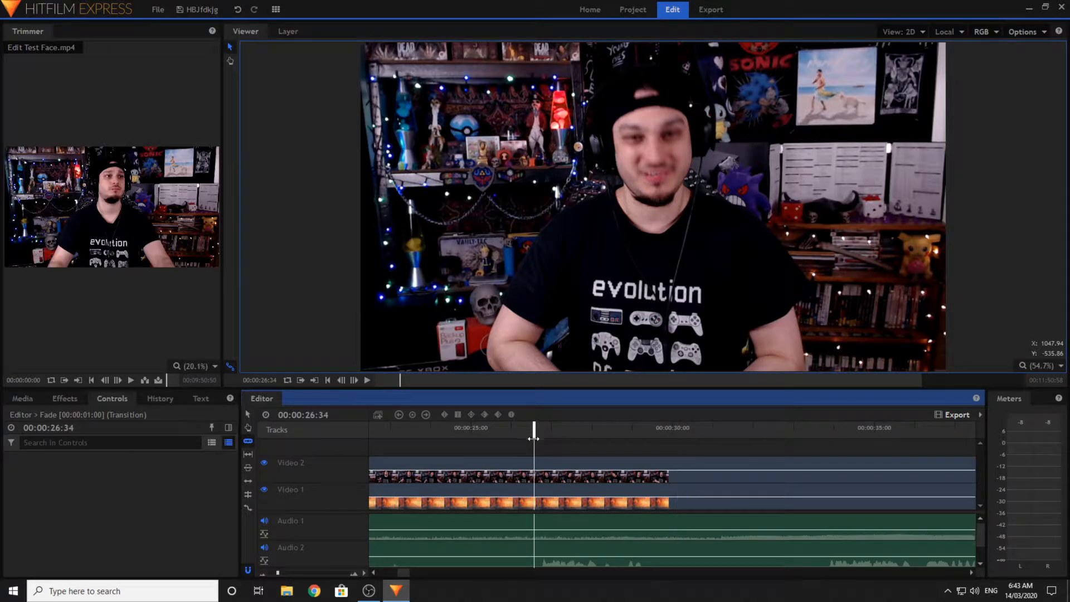
click(367, 380)
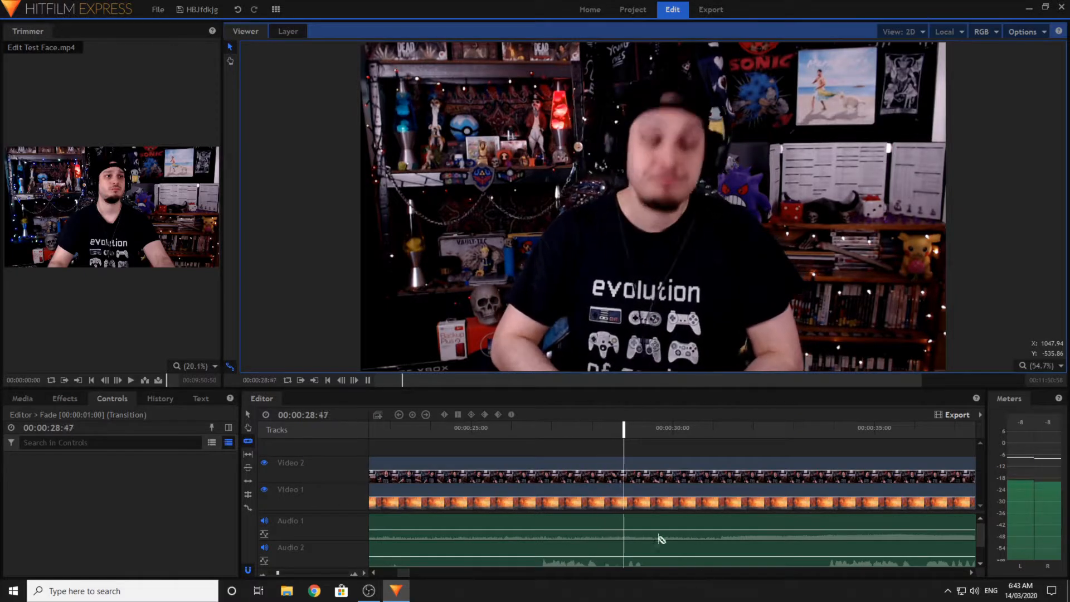
click(690, 452)
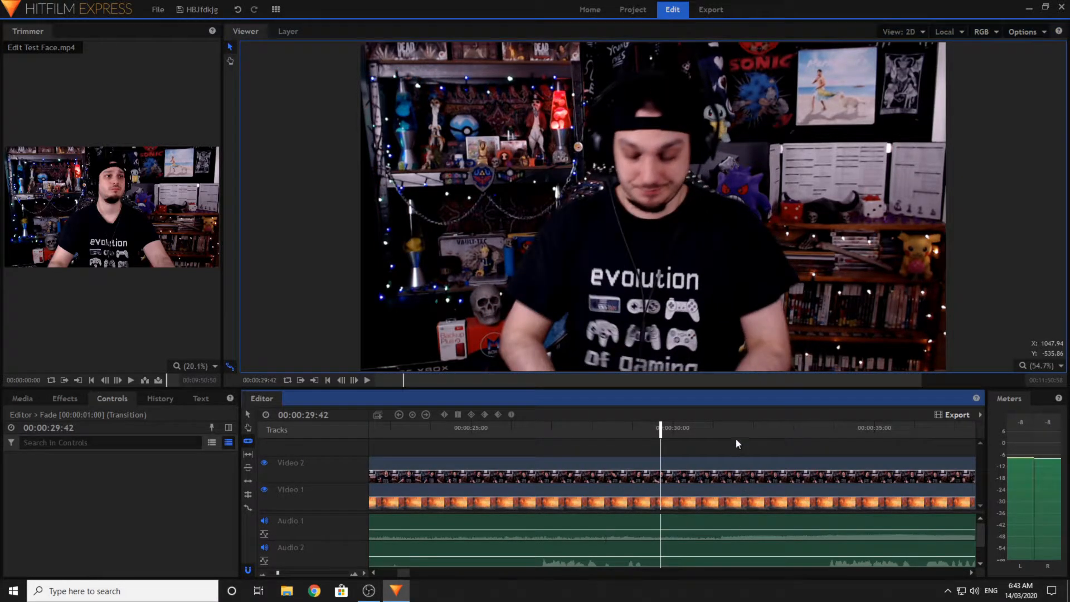
click(774, 432)
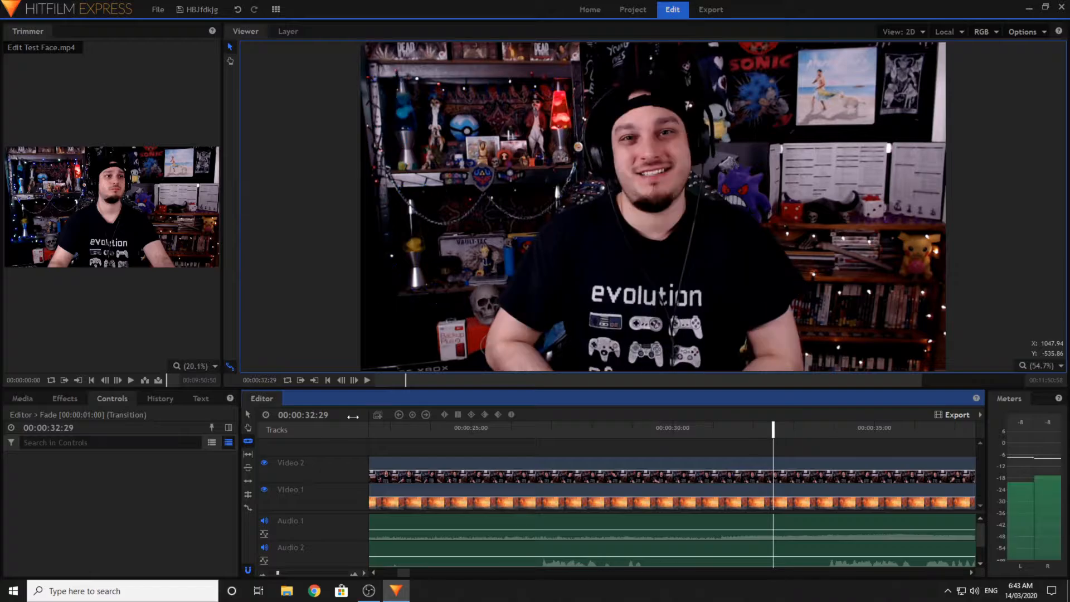
click(369, 381)
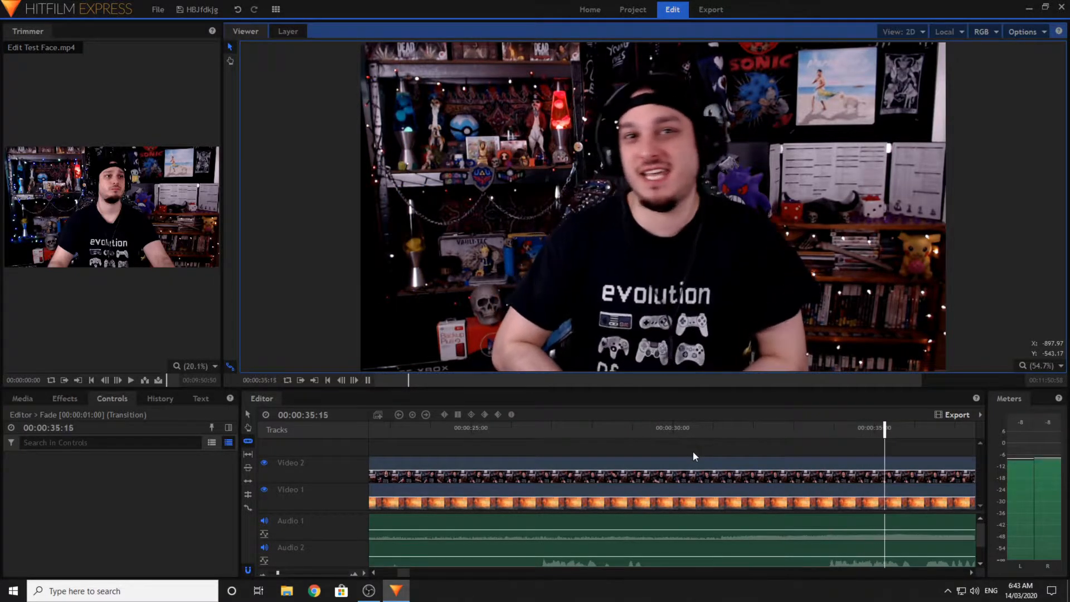
click(693, 451)
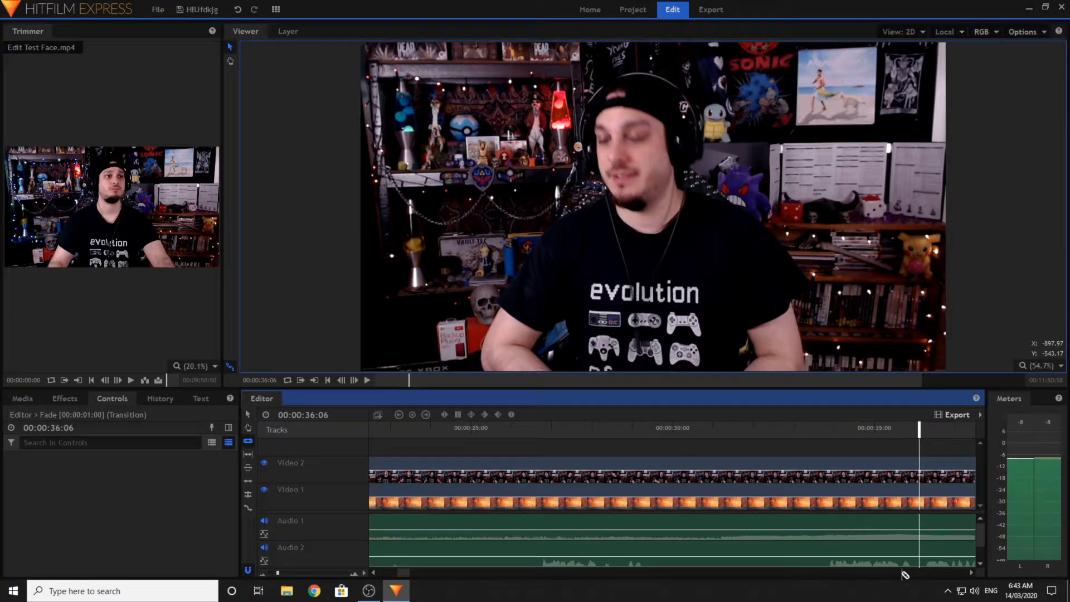
- Continue reviewing the footage up to about 00:00:50, then return to the selection tool
click(971, 572)
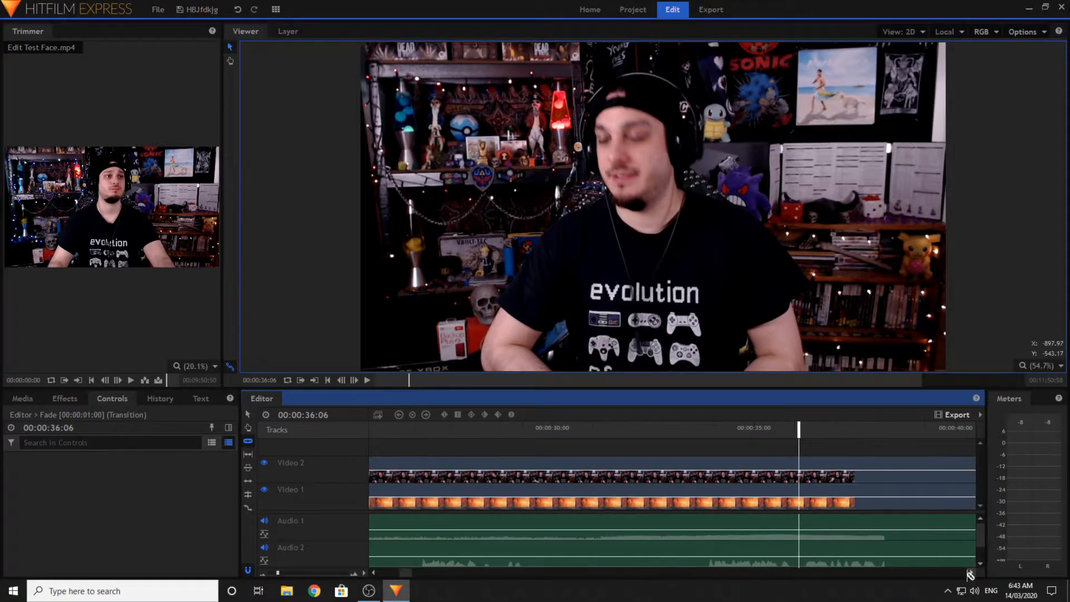
click(971, 572)
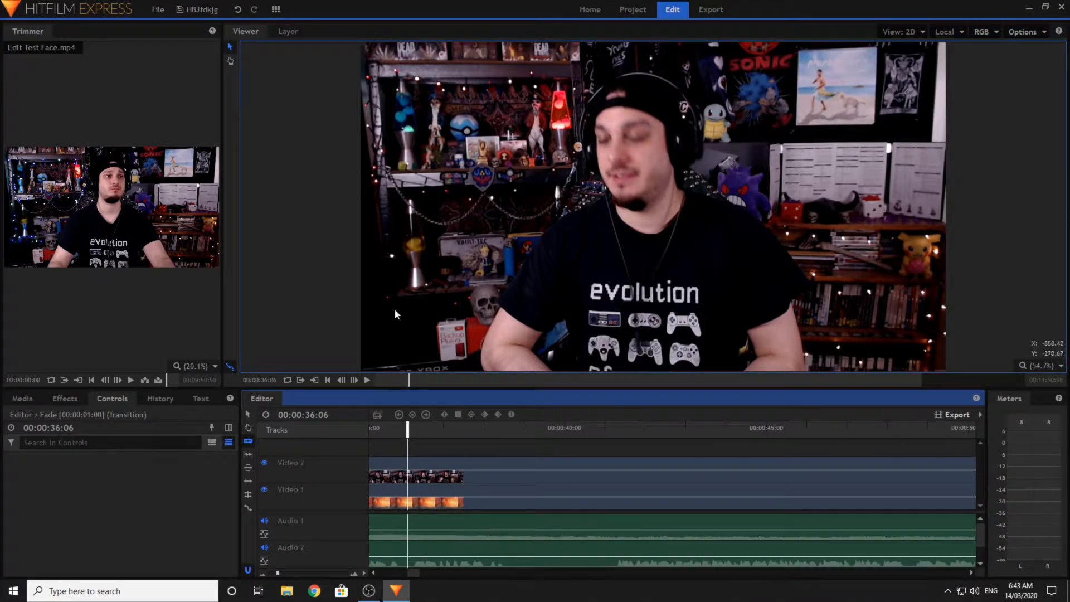
click(367, 381)
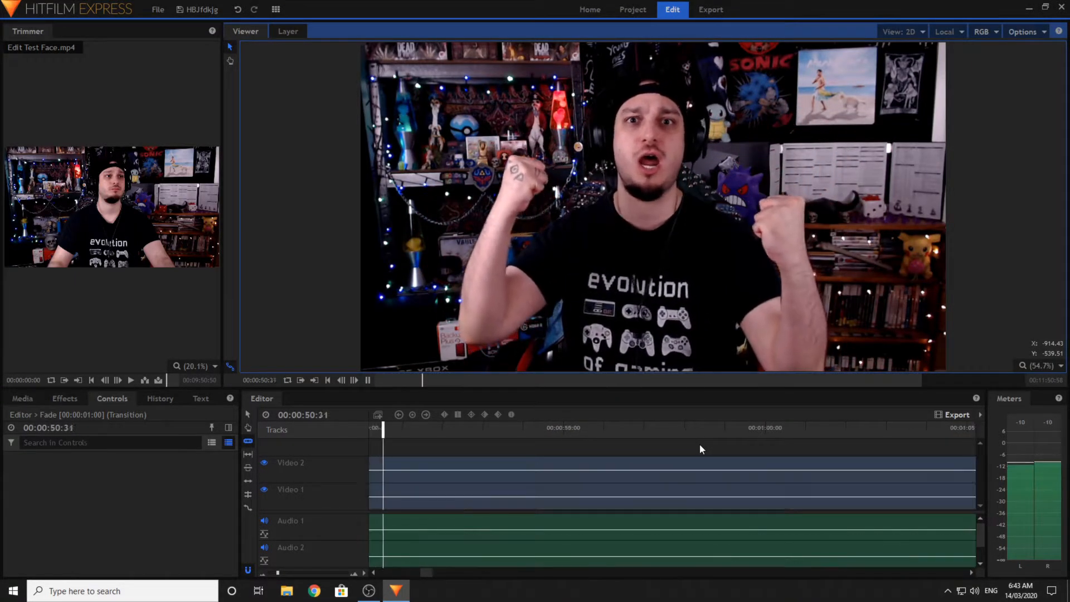
click(478, 481)
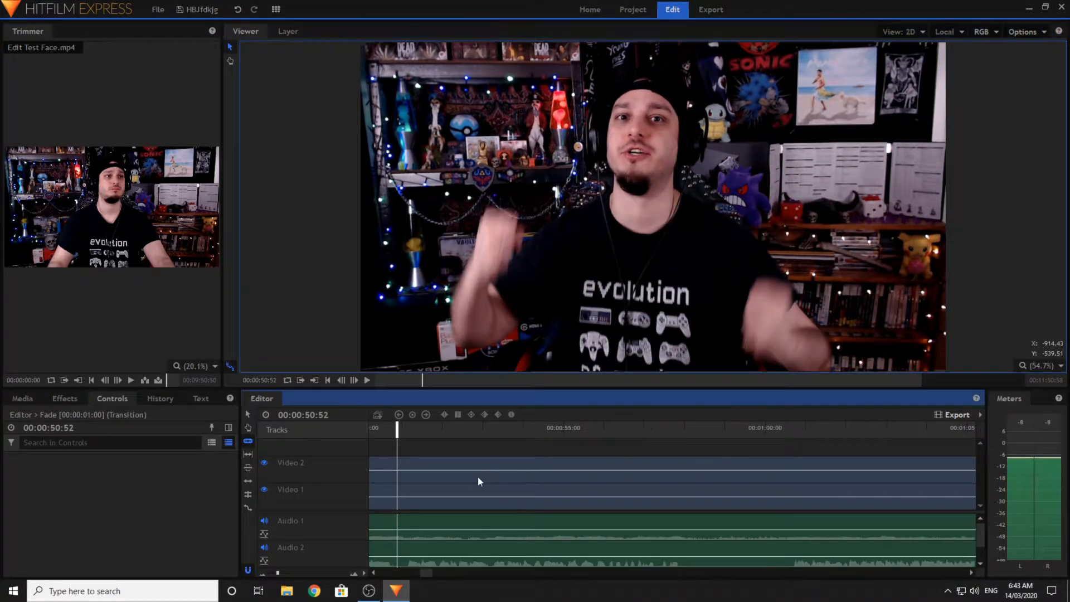
click(254, 417)
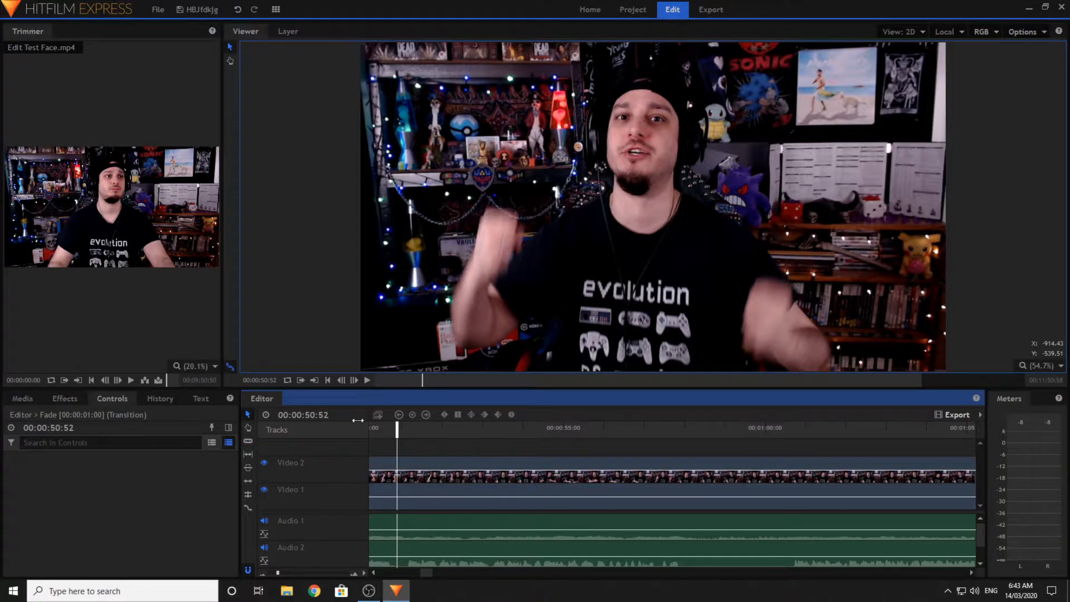
- Inspect the Edit Test Face.mp4 and Edit Test Game.mp4 audio waveforms around 00:00:45 to compare speech and game sound
click(374, 573)
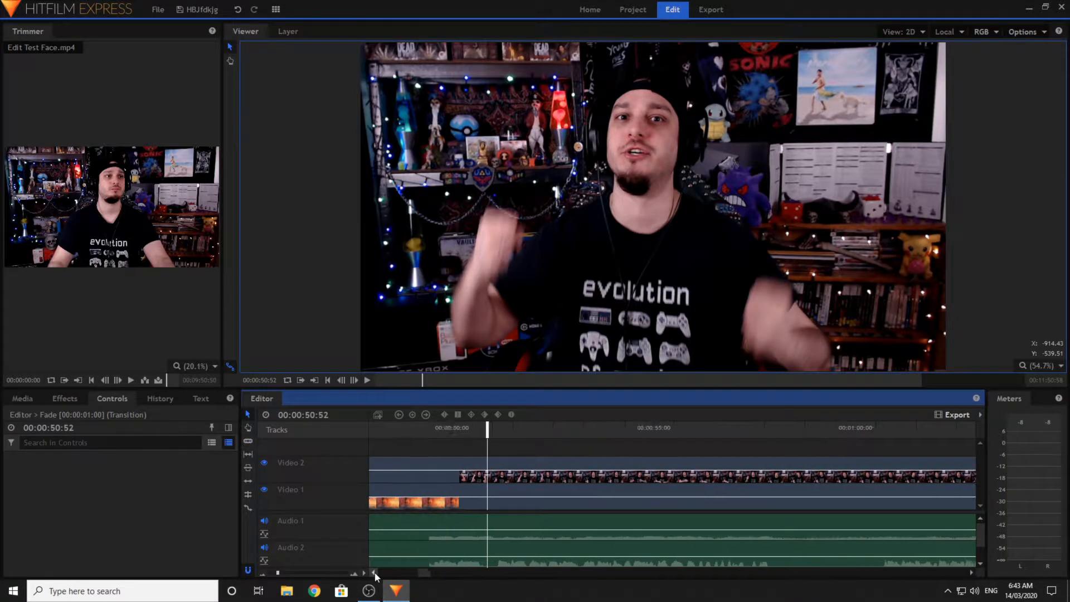
click(374, 573)
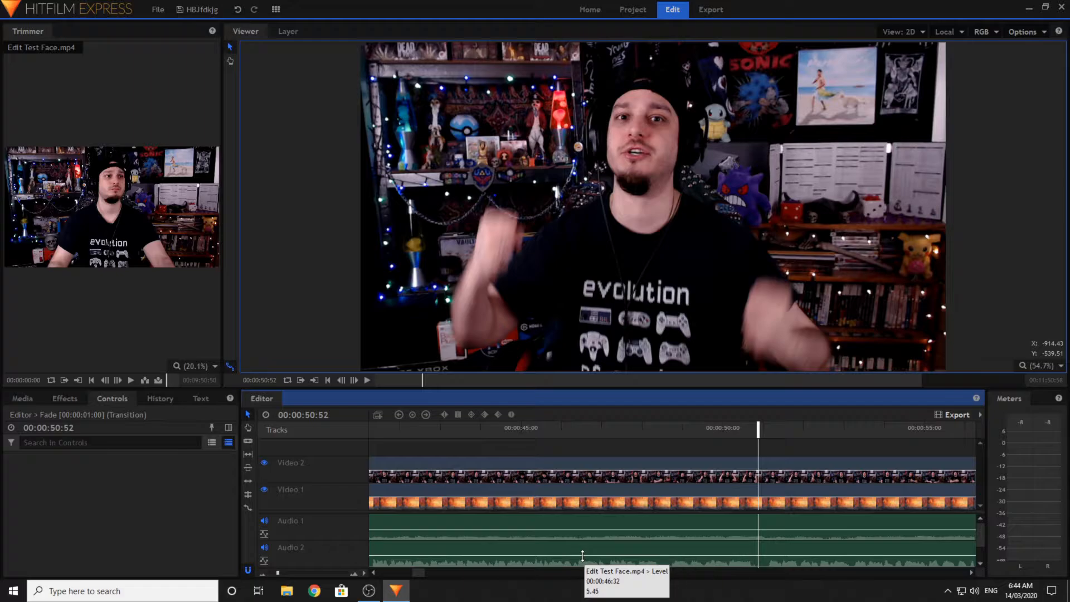
scroll(570, 550, down, 1)
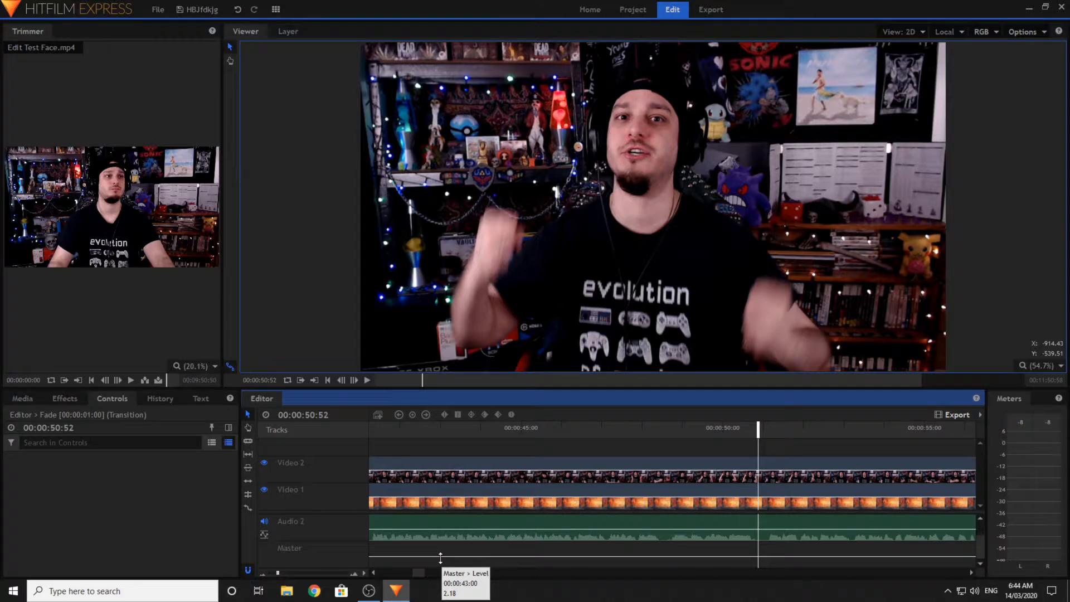
scroll(570, 546, up, 1)
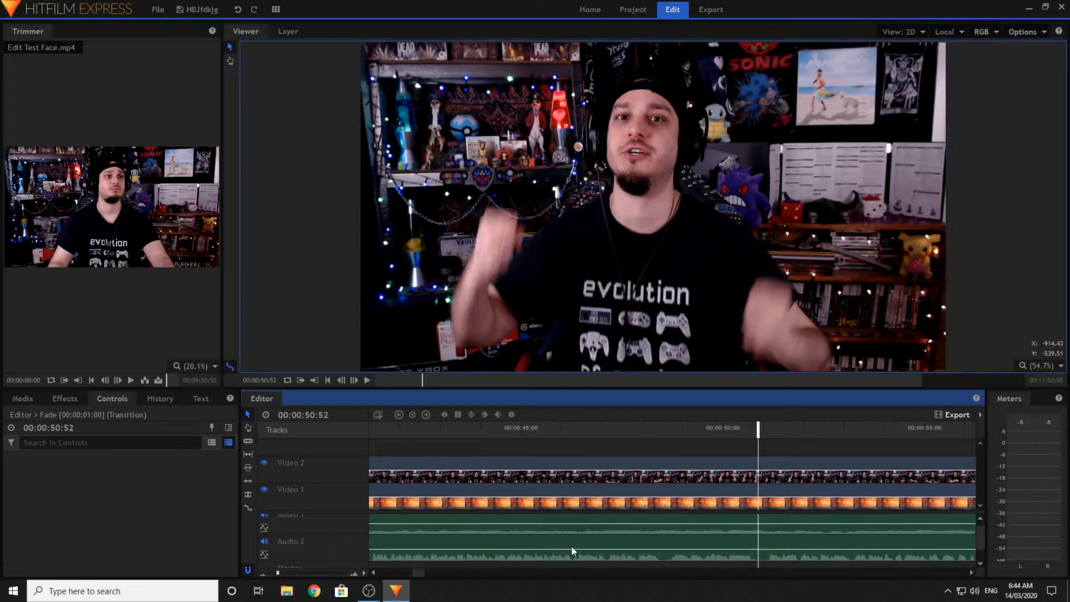
click(509, 543)
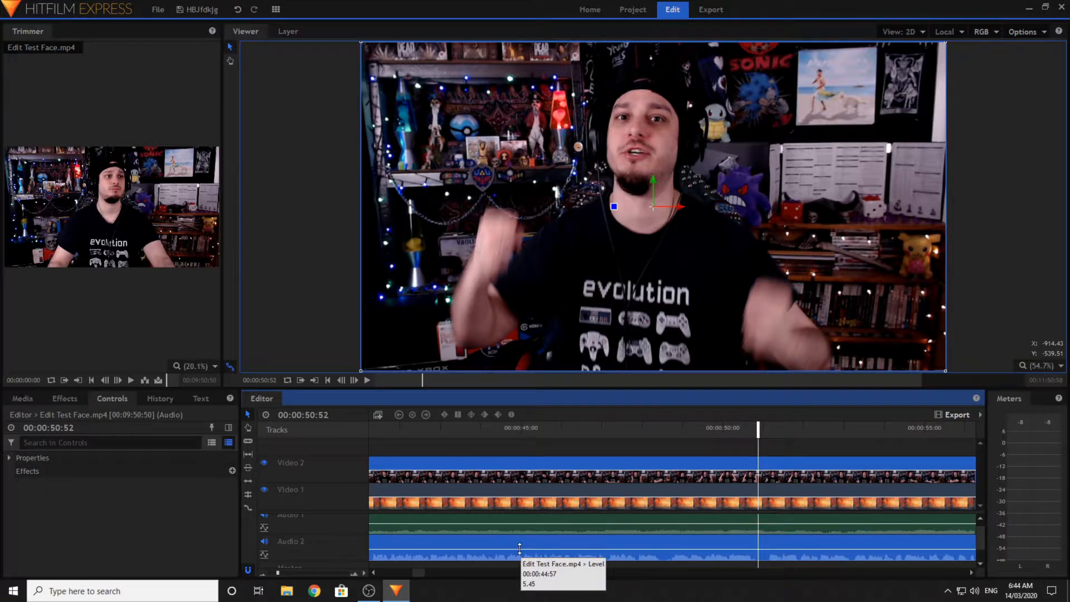
click(514, 519)
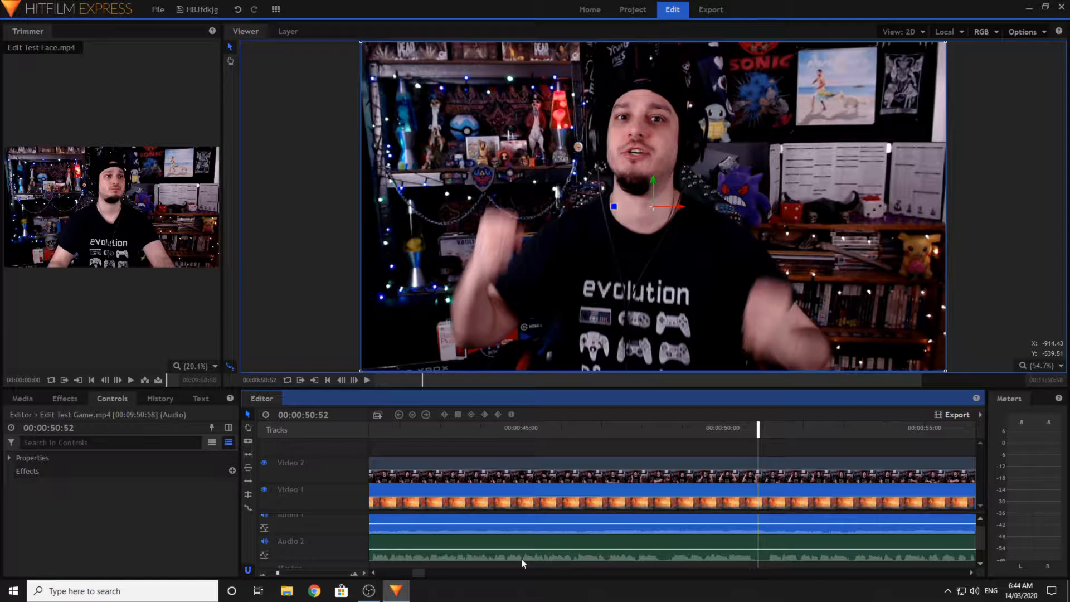
scroll(513, 540, up, 1)
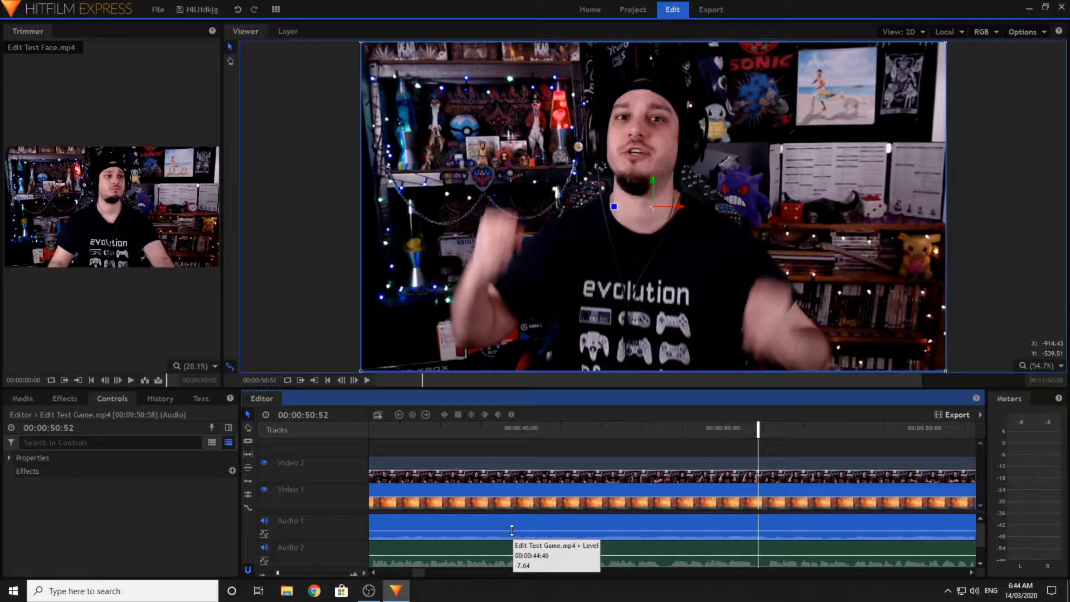
- Replay the timeline from about 00:00:43 to 00:00:47 to check the section where the speech is heard
click(464, 432)
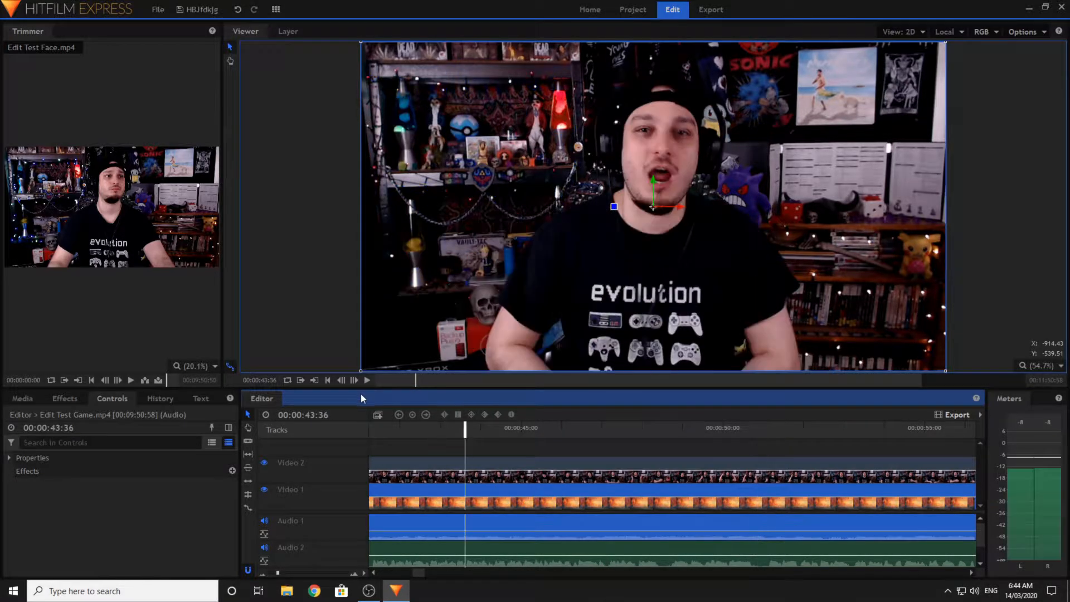
click(367, 383)
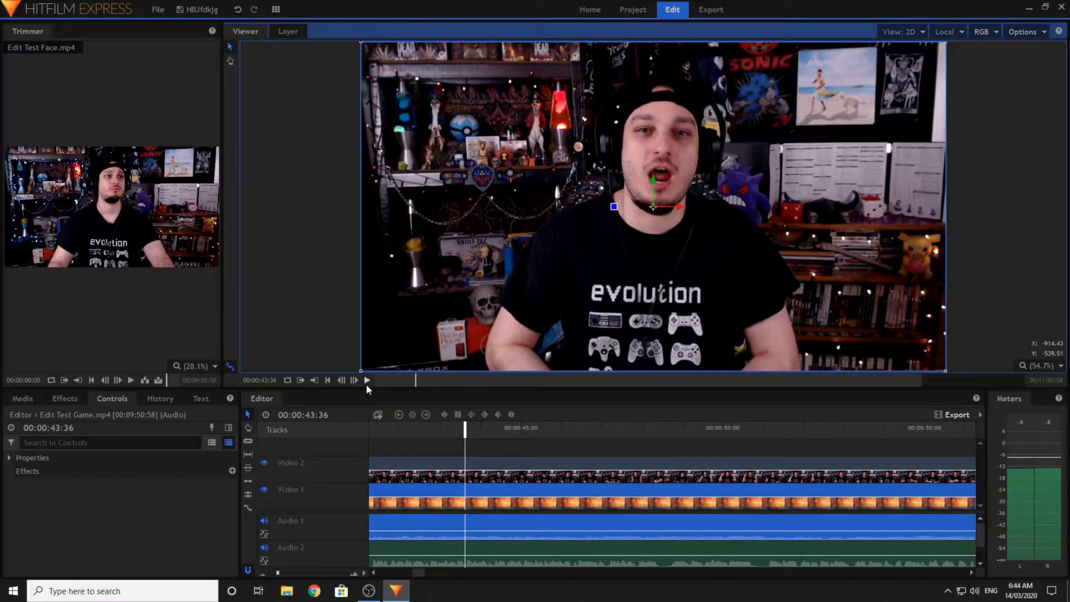
click(452, 442)
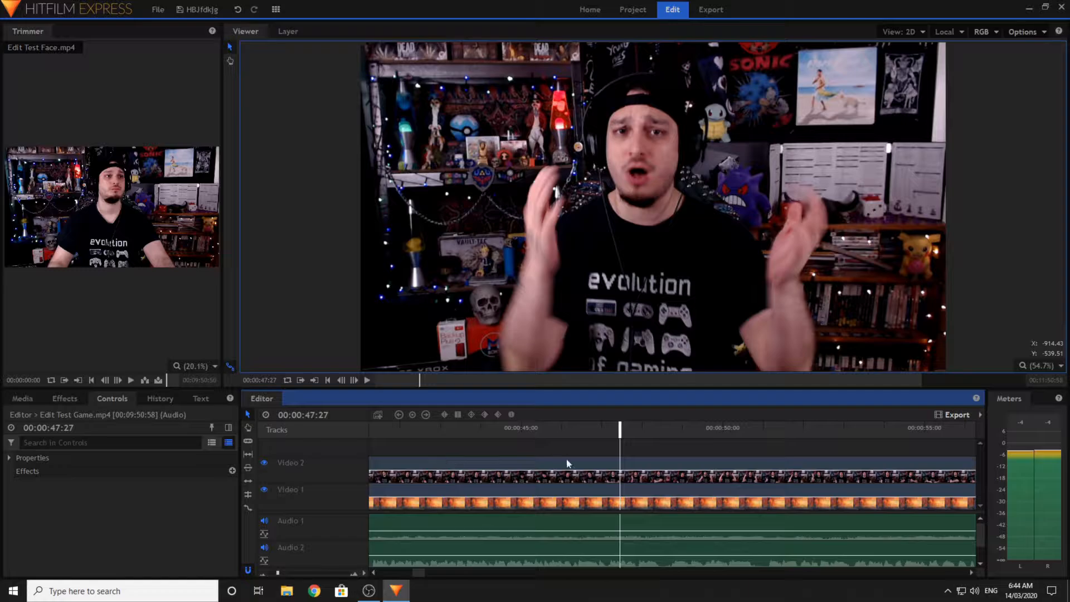
- Slice the Edit Test Face.mp4 and Edit Test Game.mp4 clips at 00:00:40:30, just before the speech resumes, and return to the selection tool
click(374, 572)
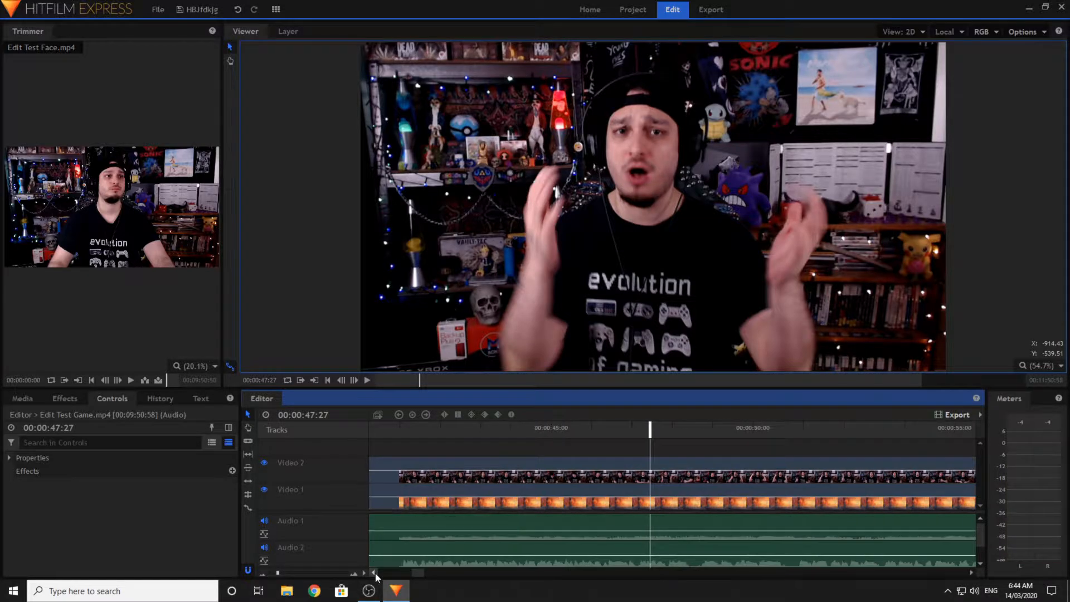
click(525, 428)
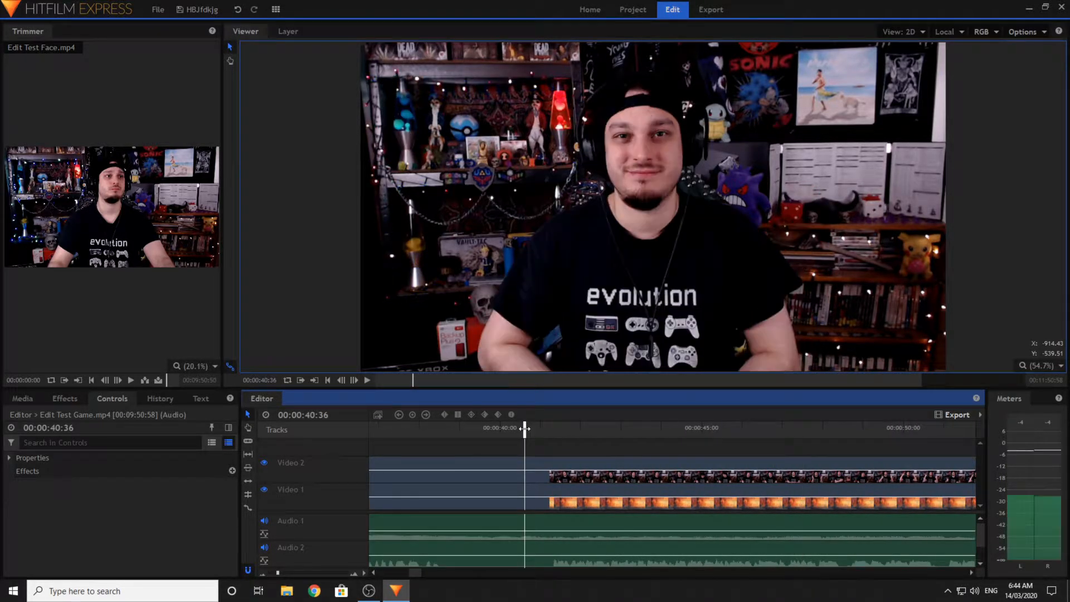
drag(416, 573, 384, 575)
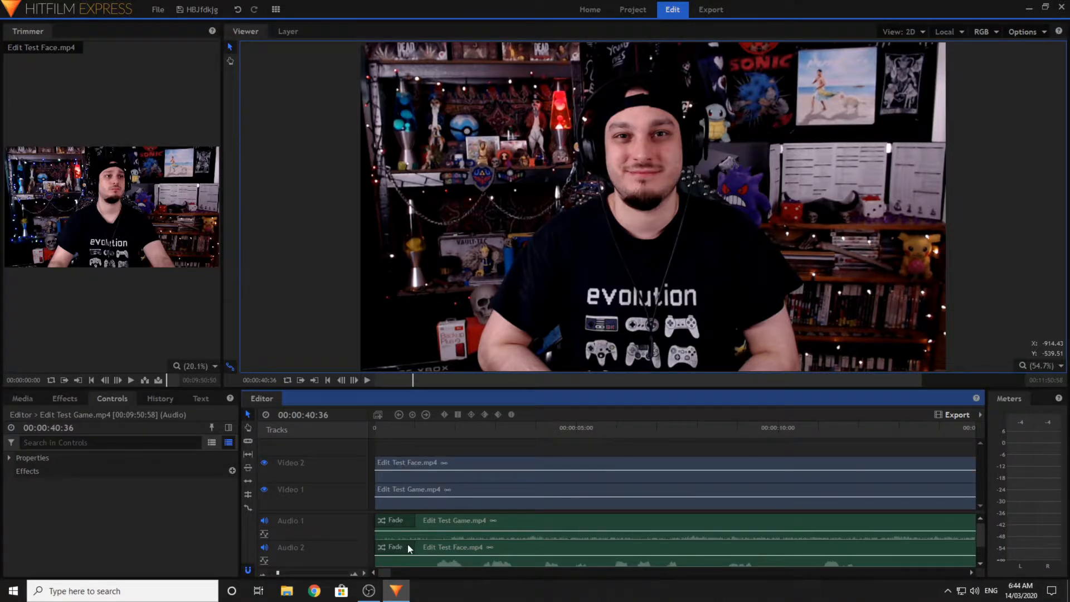
drag(394, 576, 425, 577)
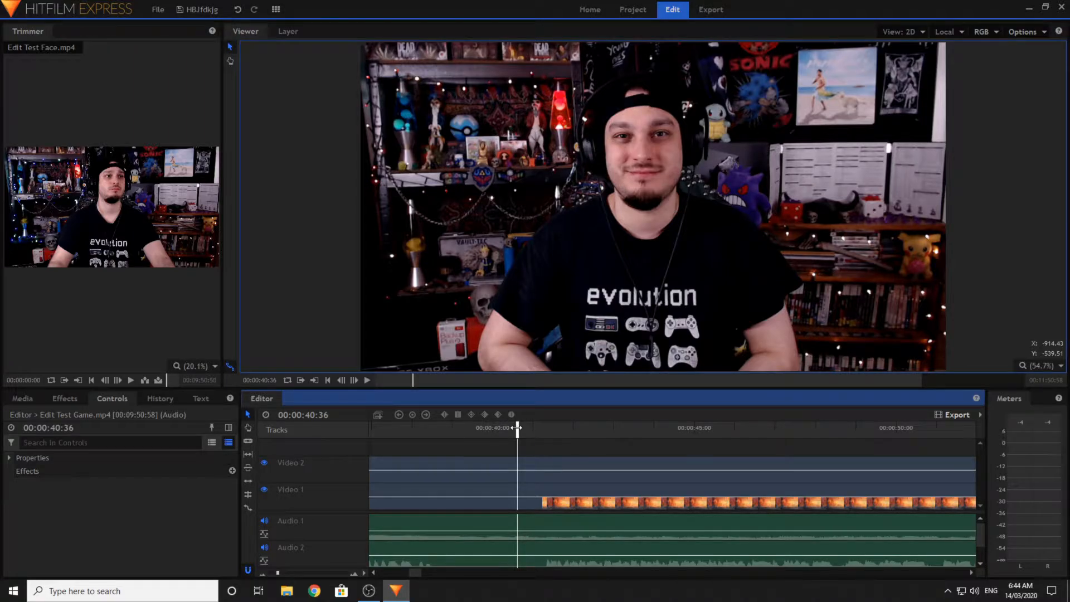
drag(517, 428, 513, 427)
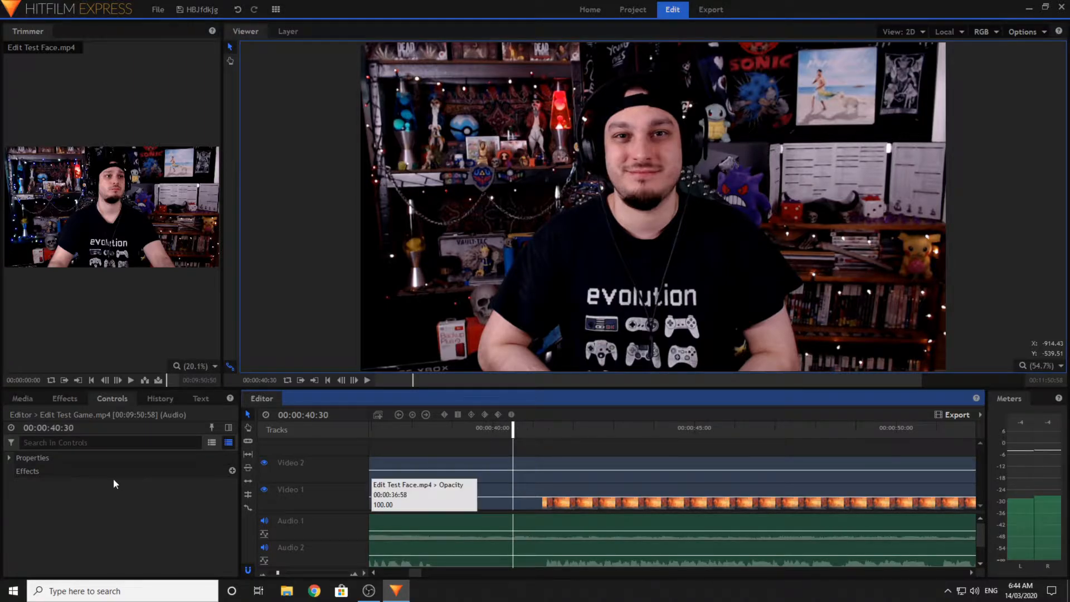
click(248, 441)
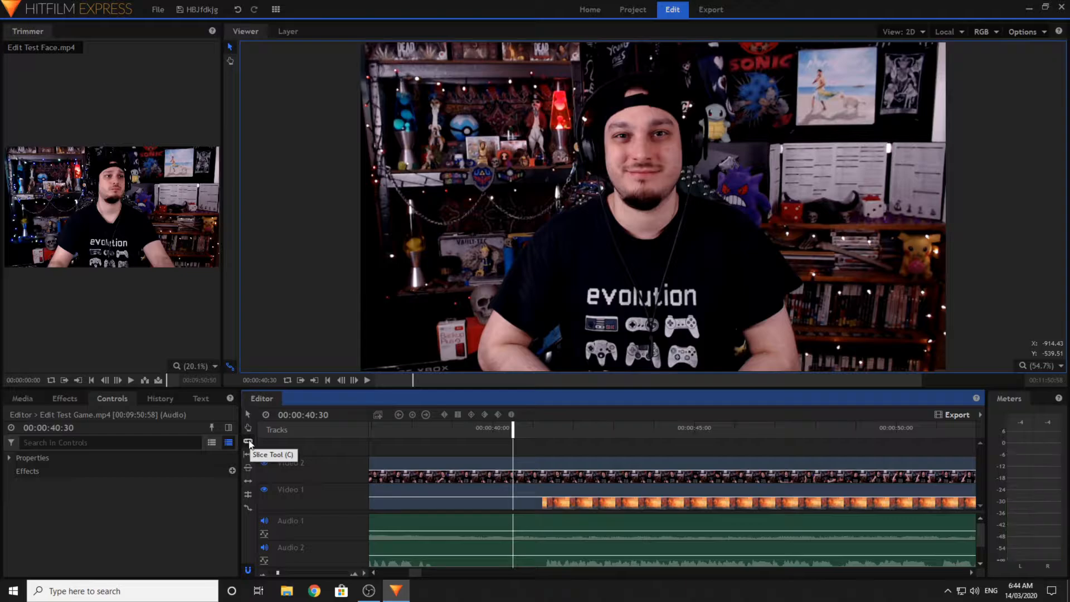
click(513, 474)
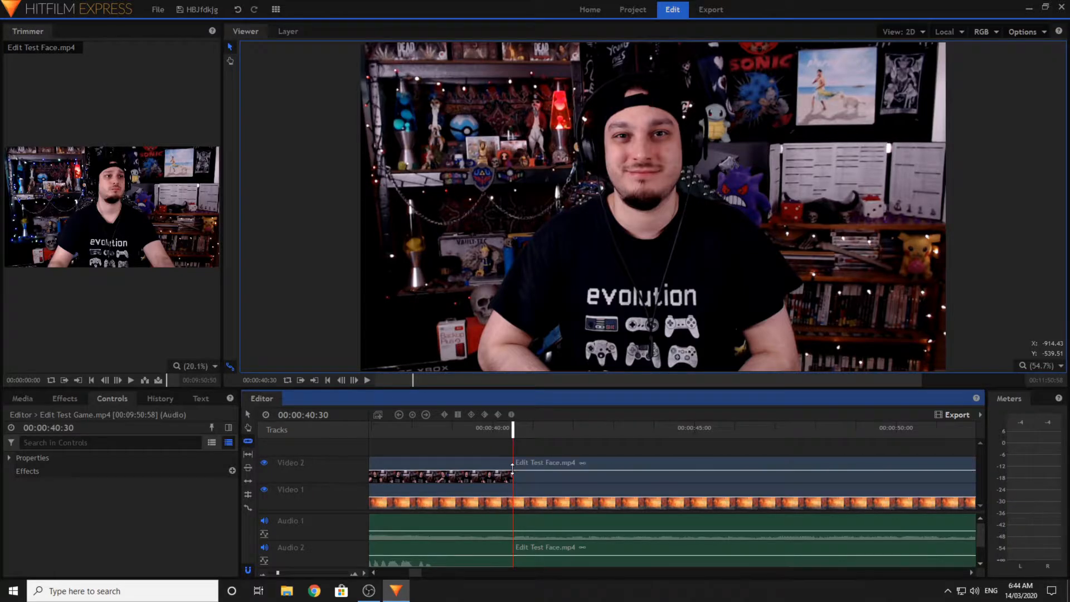
click(513, 495)
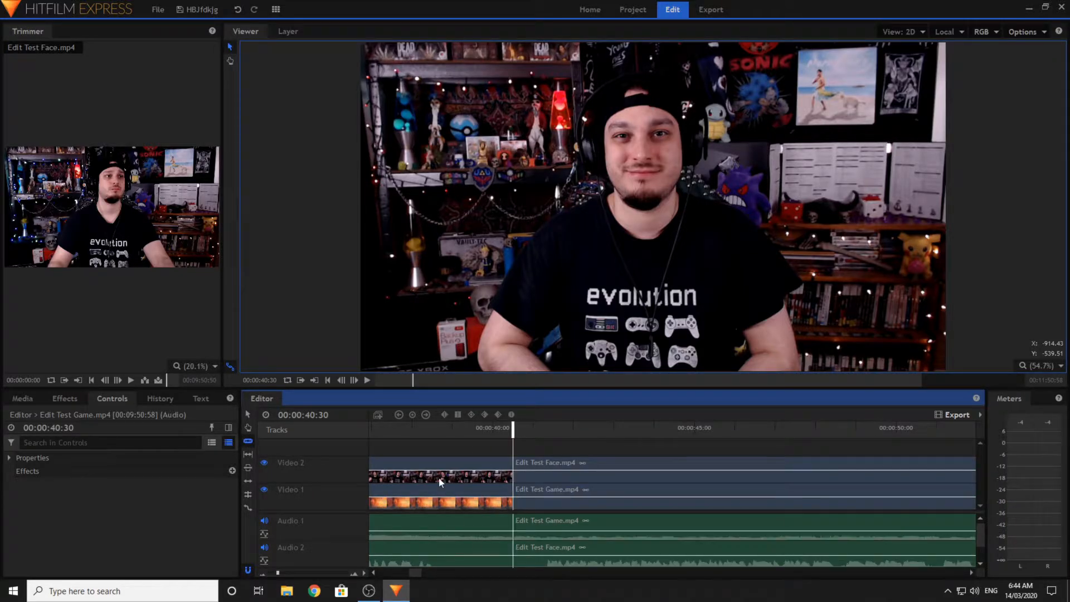
click(248, 416)
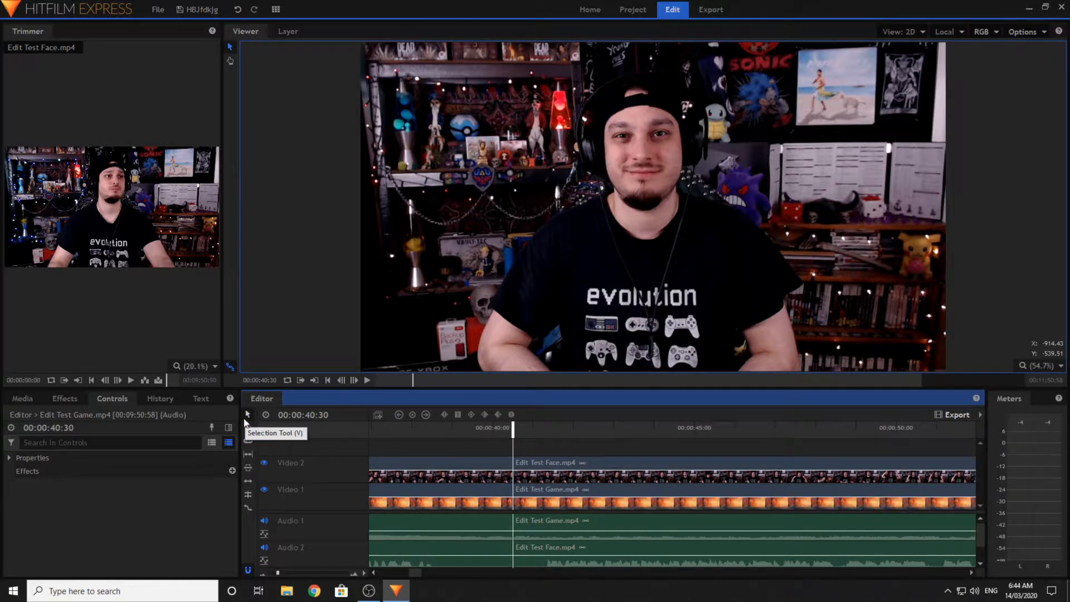
- Remove the face and game segments before the cut, and move the remaining clips together to the start of the timeline
drag(530, 445, 272, 512)
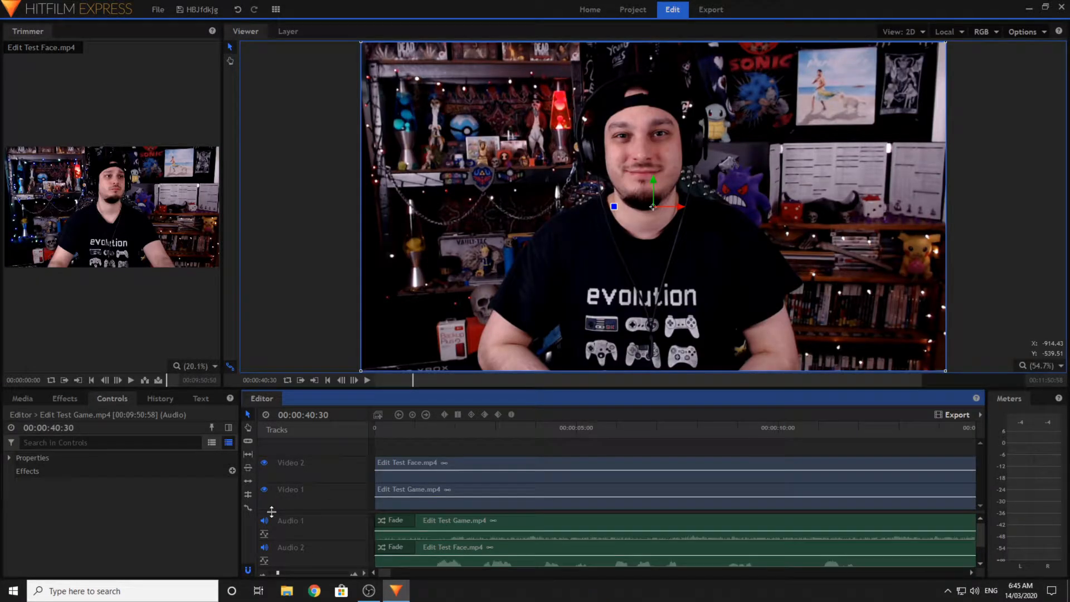
drag(505, 446, 512, 567)
right_click(514, 554)
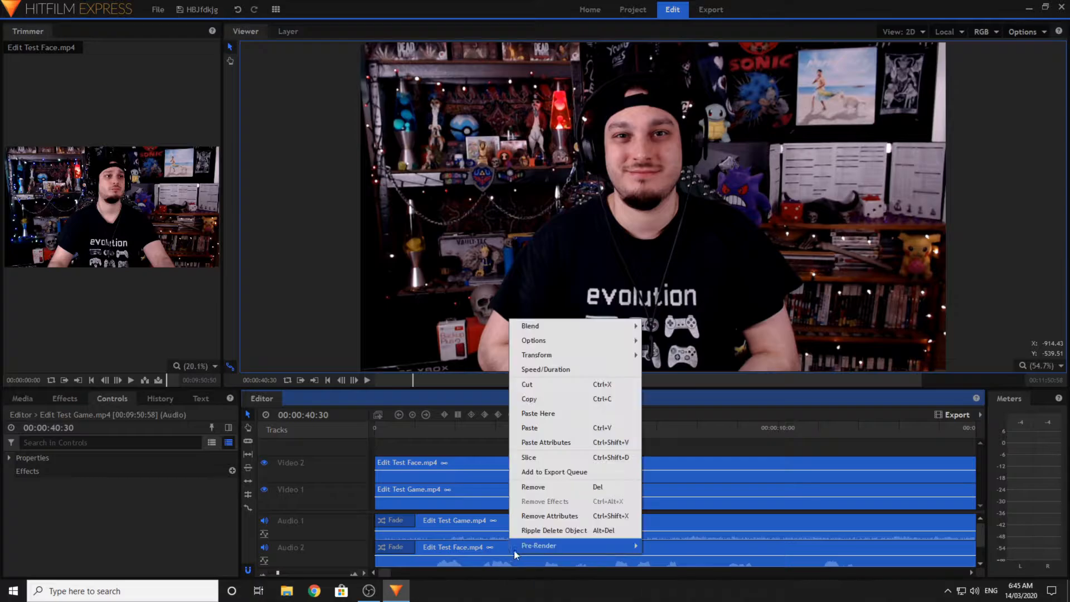
click(532, 488)
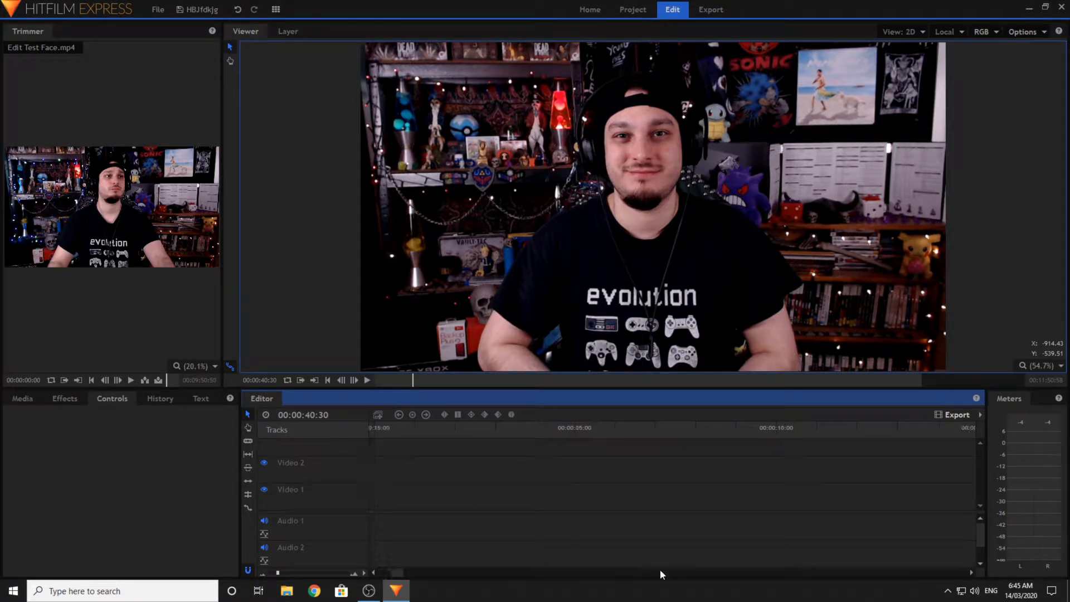
key(ctrl+z)
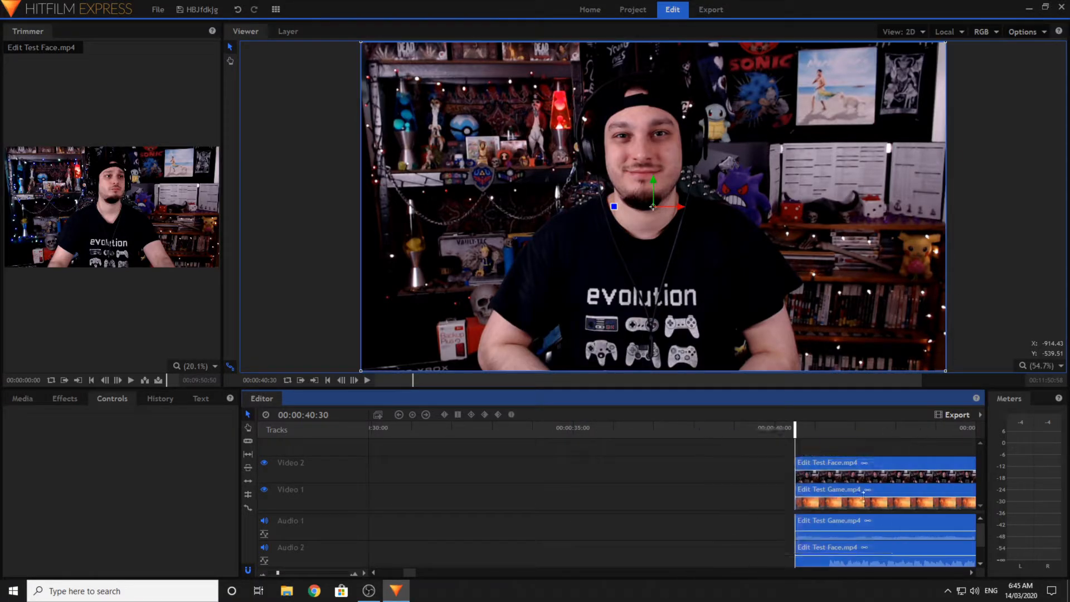
drag(815, 525, 381, 521)
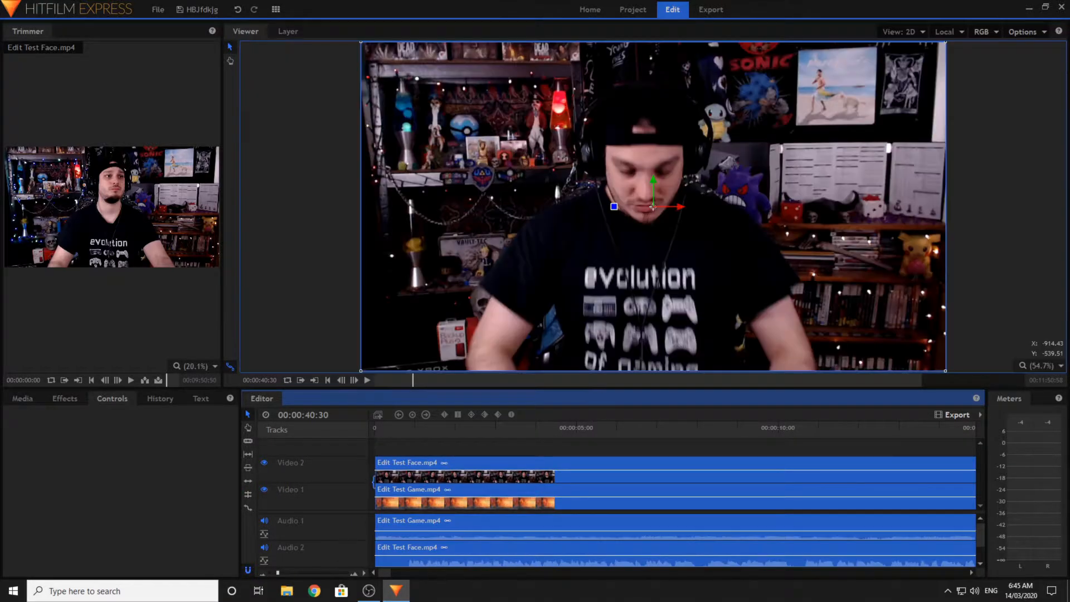
- Add the Fade audio transition to the start of the Edit Test Face.mp4 audio and shorten it to end just before the speech
click(75, 398)
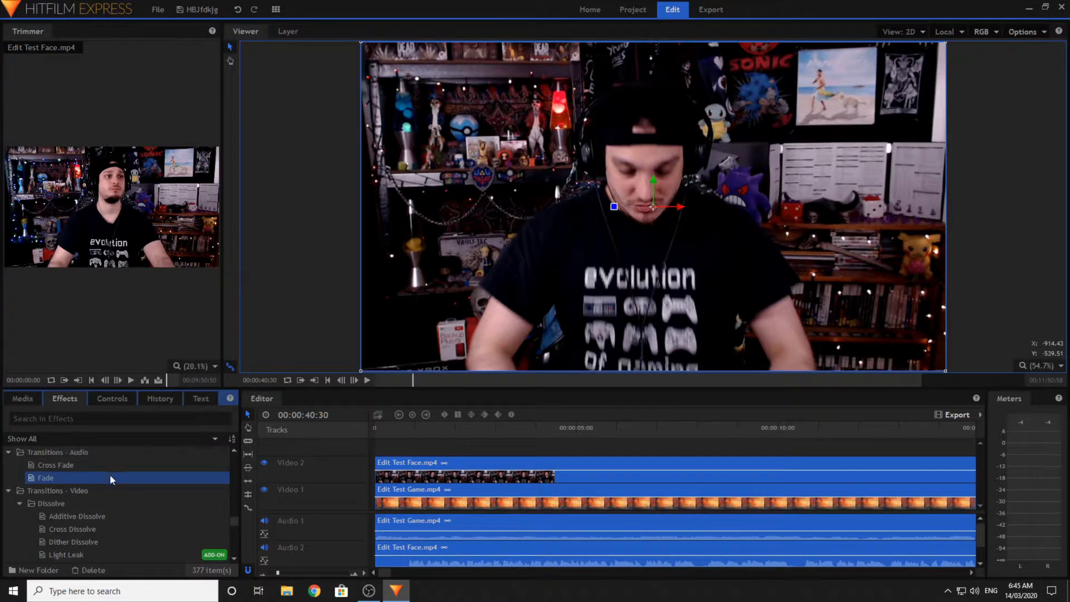
drag(166, 484, 390, 549)
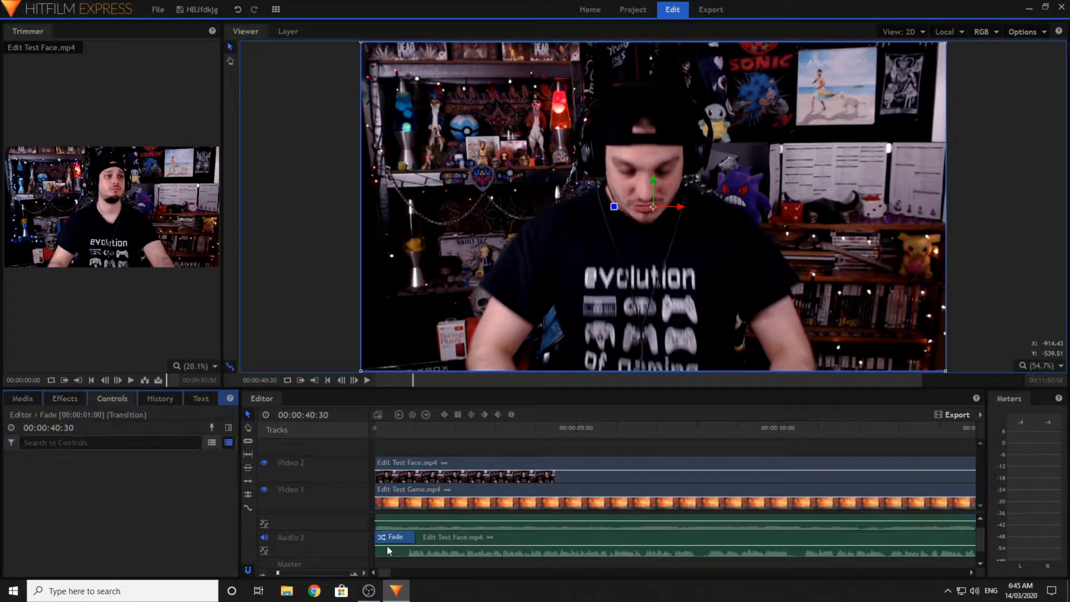
click(416, 432)
scroll(612, 563, up, 5)
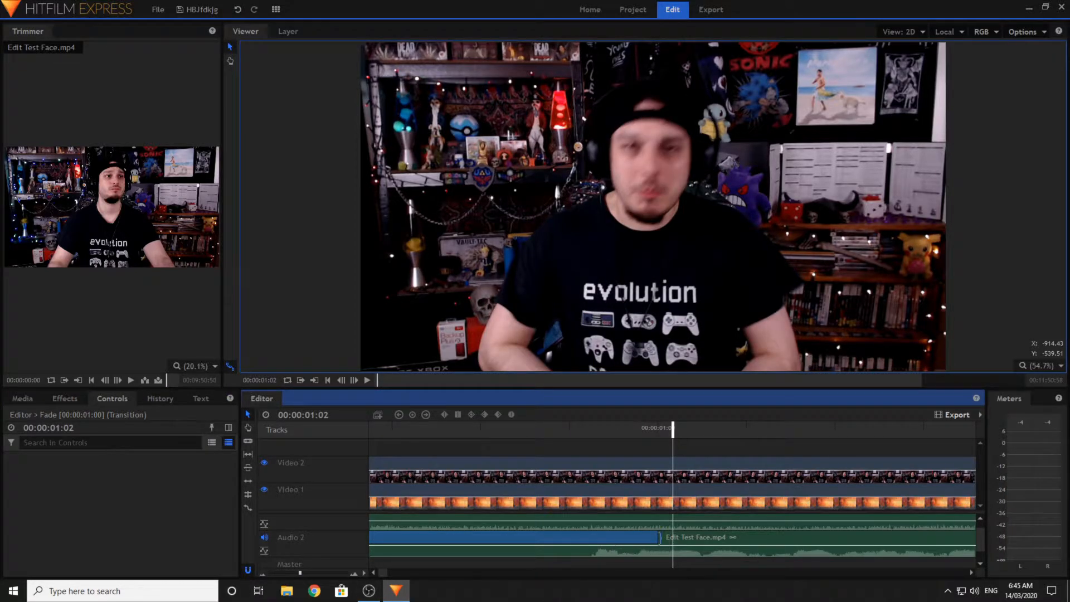
drag(659, 537, 585, 538)
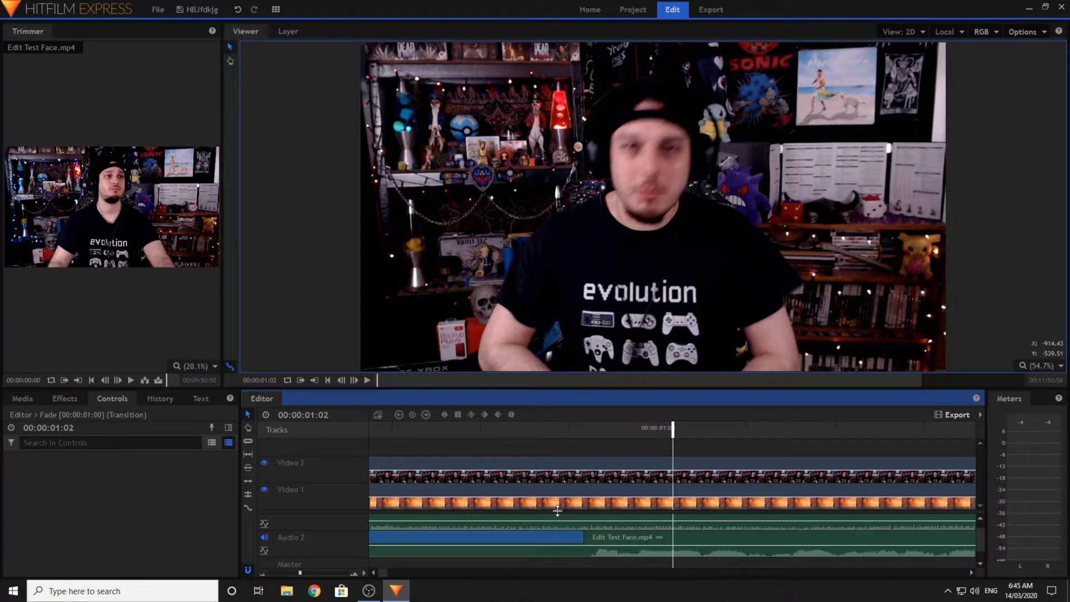
- Add the Fade audio transition to the start of the Edit Test Game.mp4 audio clip
click(277, 573)
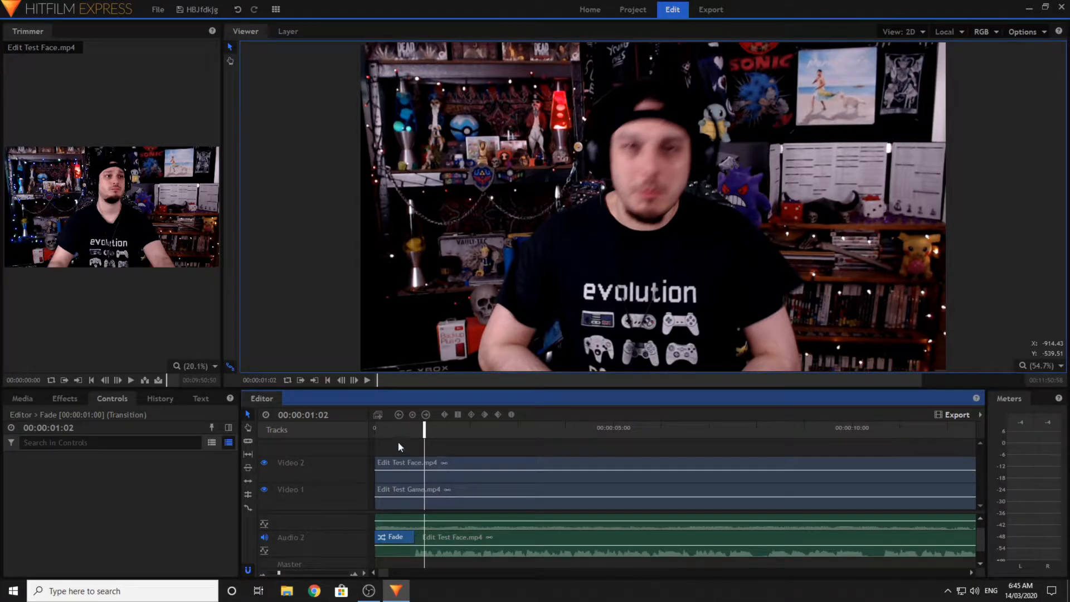
click(64, 398)
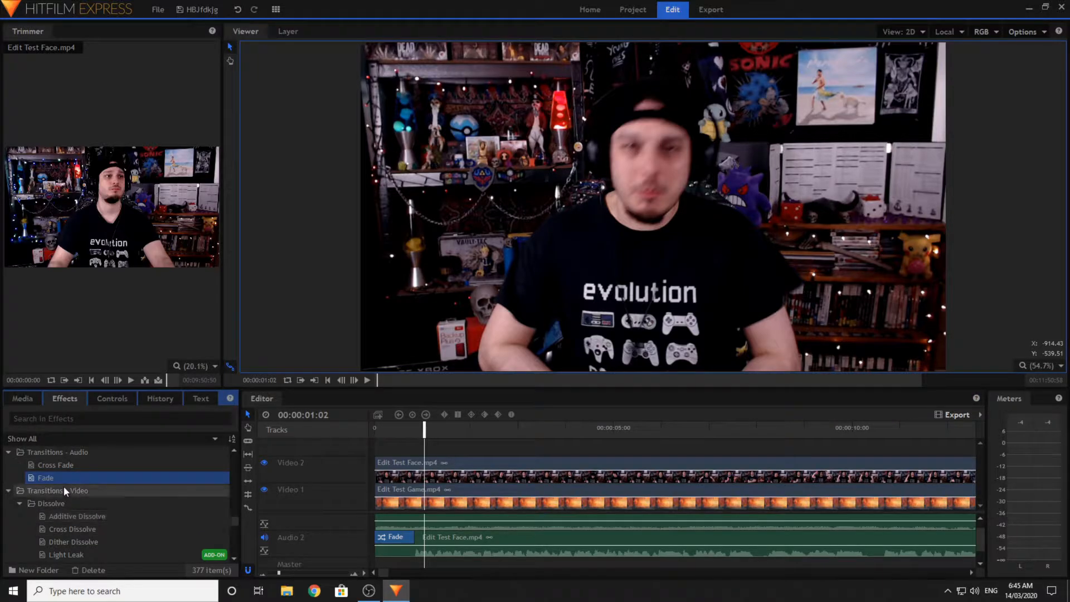
drag(63, 482, 397, 518)
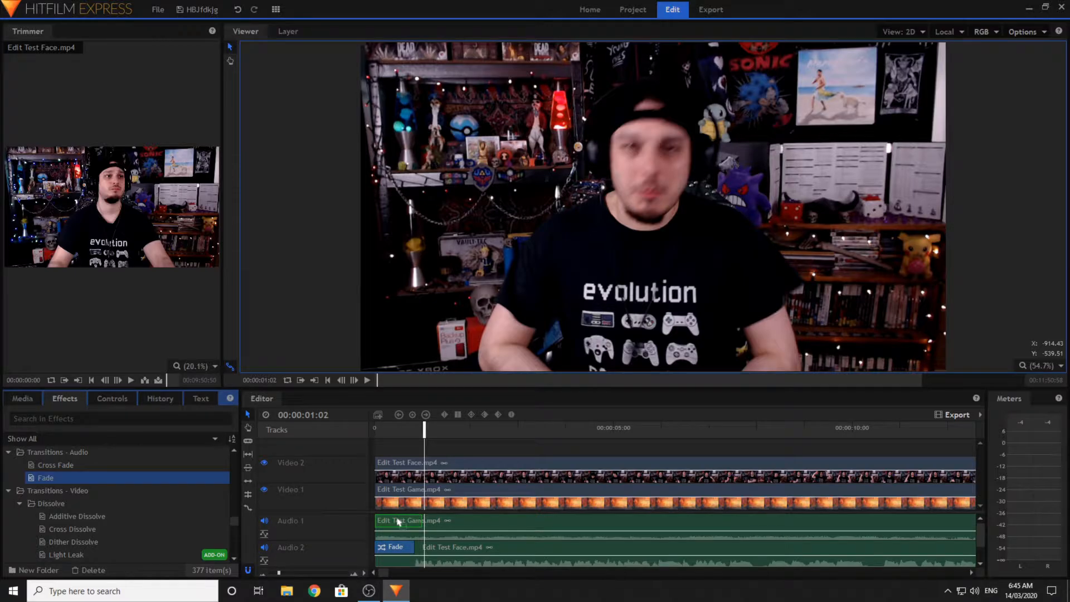
- Browse the available video transitions and collapse the Motion and Dissolve groups
click(62, 397)
scroll(88, 473, down, 3)
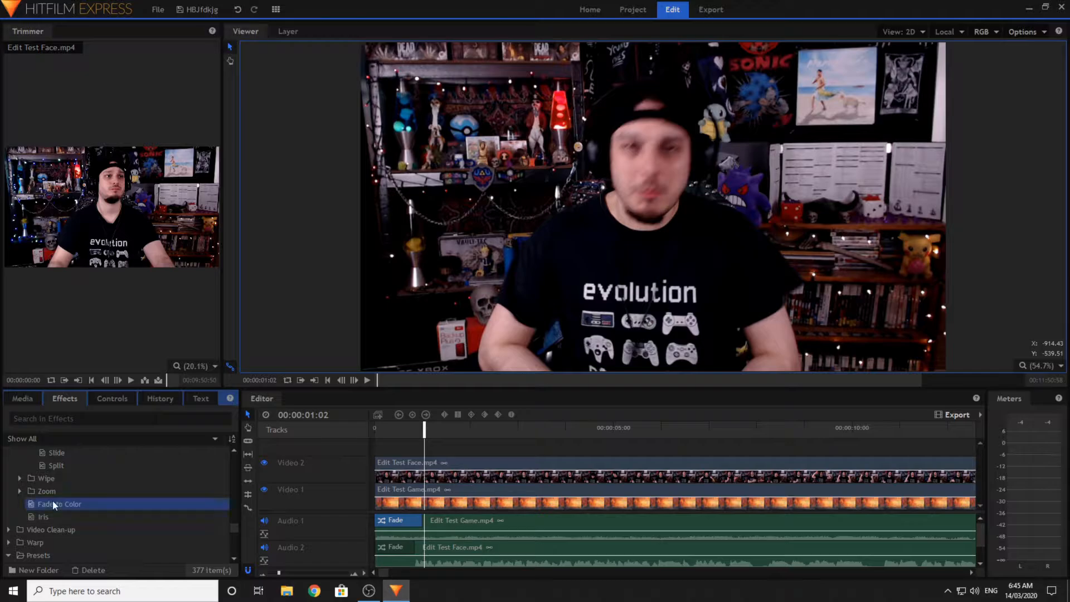
scroll(131, 503, up, 3)
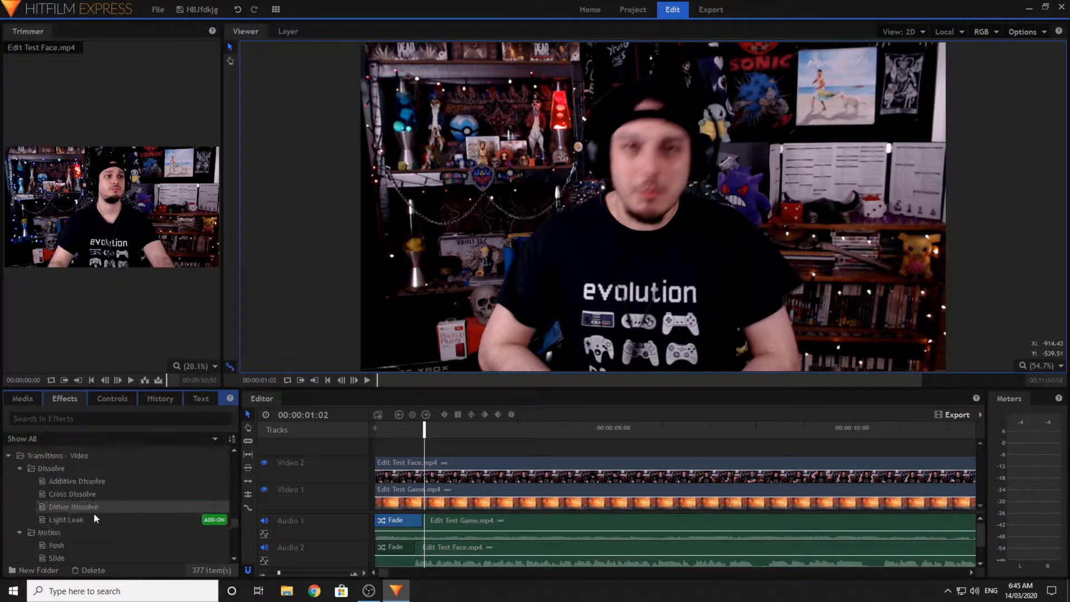
click(20, 531)
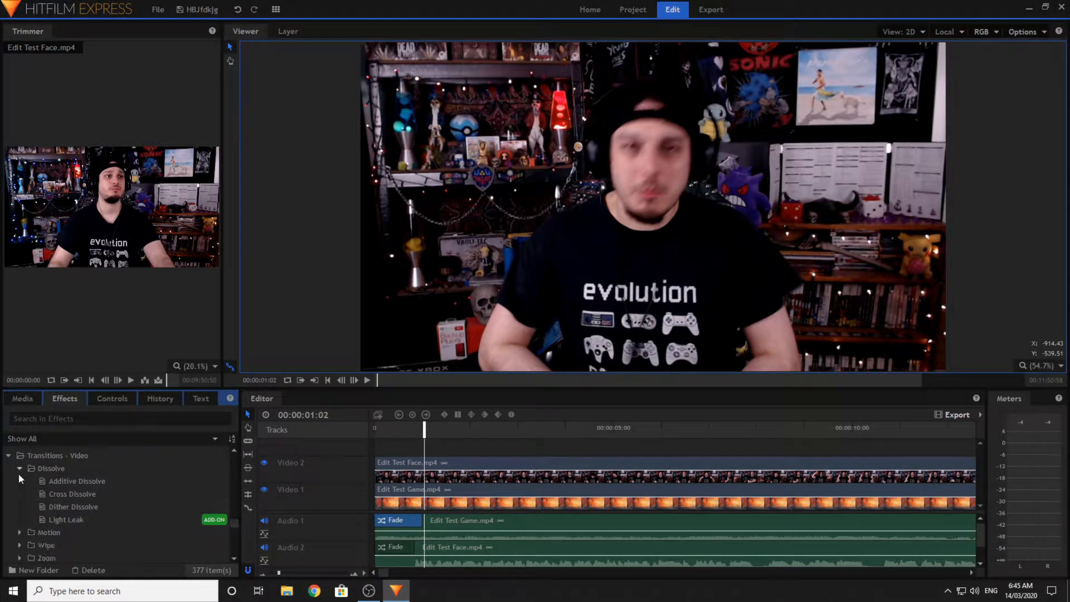
click(20, 469)
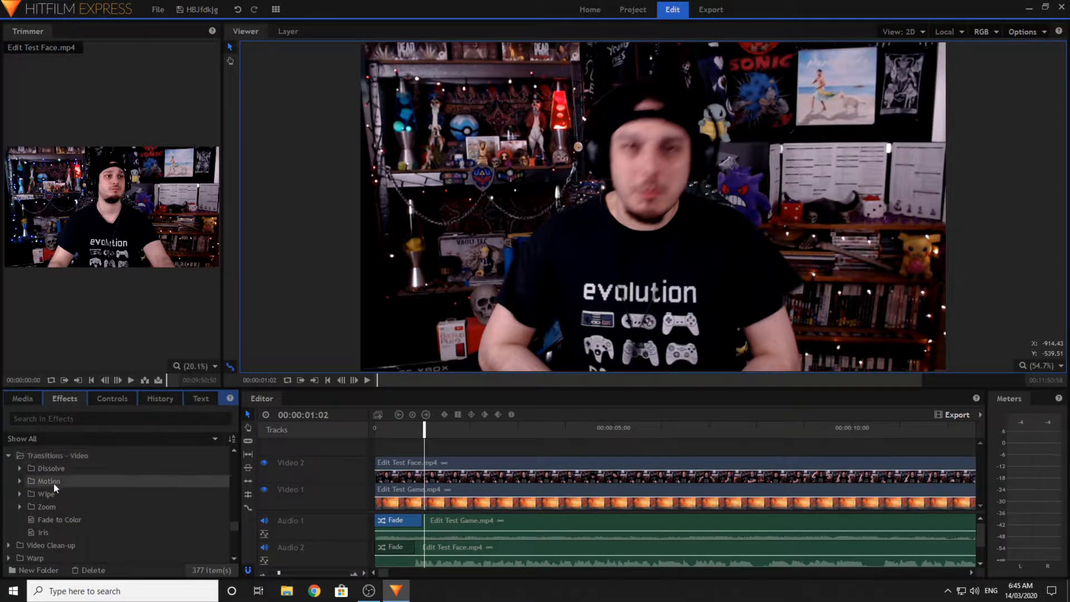
- Add the Fade to Color transition to the start of the Edit Test Game.mp4 and Edit Test Face.mp4 video clips
drag(52, 520, 396, 490)
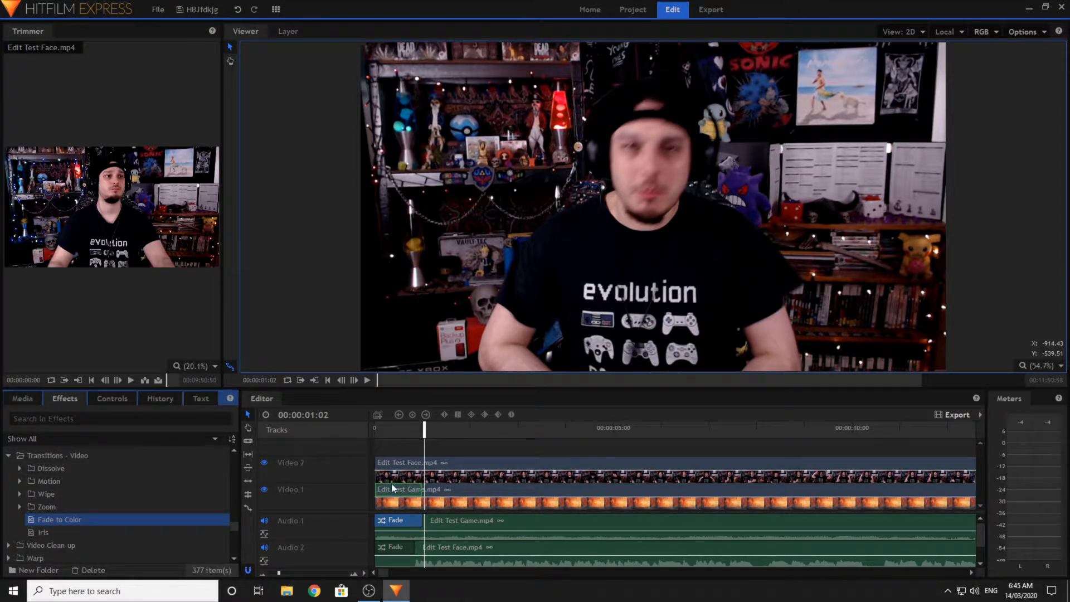
click(391, 489)
click(72, 399)
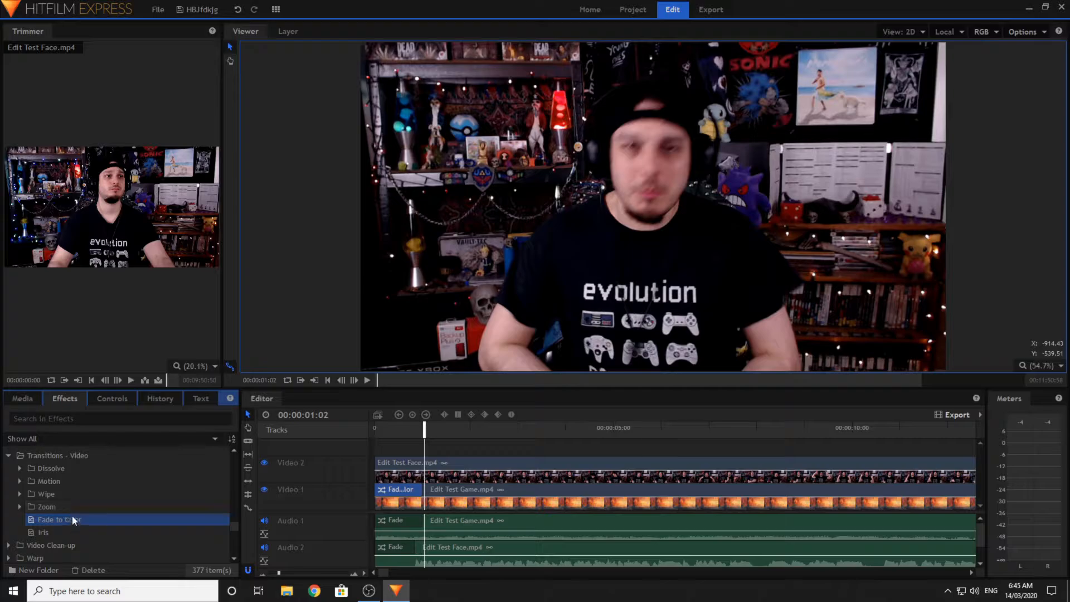
drag(404, 466, 404, 466)
click(470, 451)
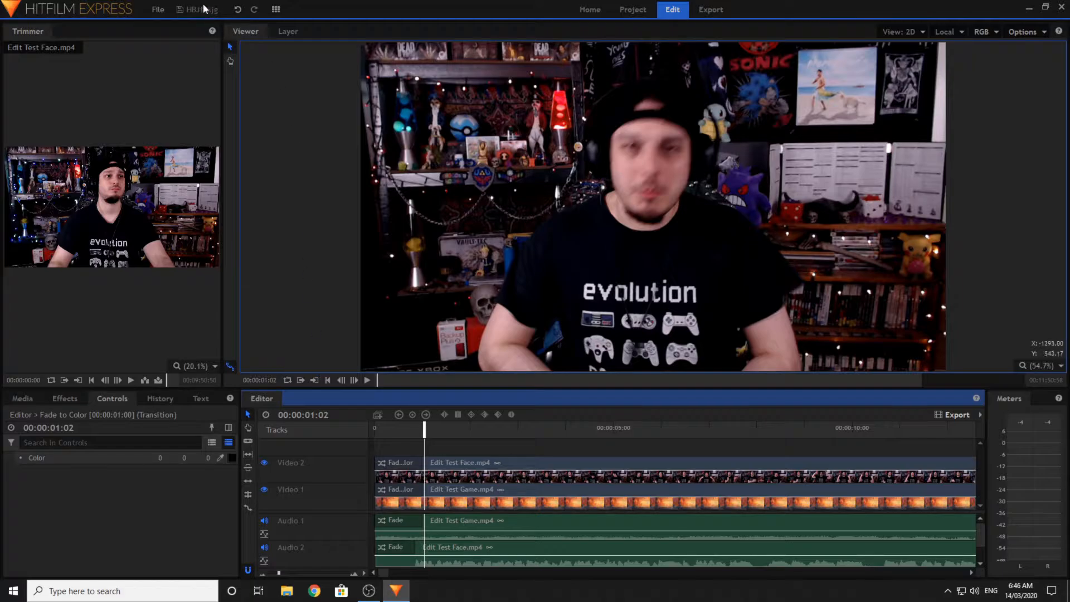
- Play the sequence from the start to check the opening fades and the first ten seconds
click(327, 380)
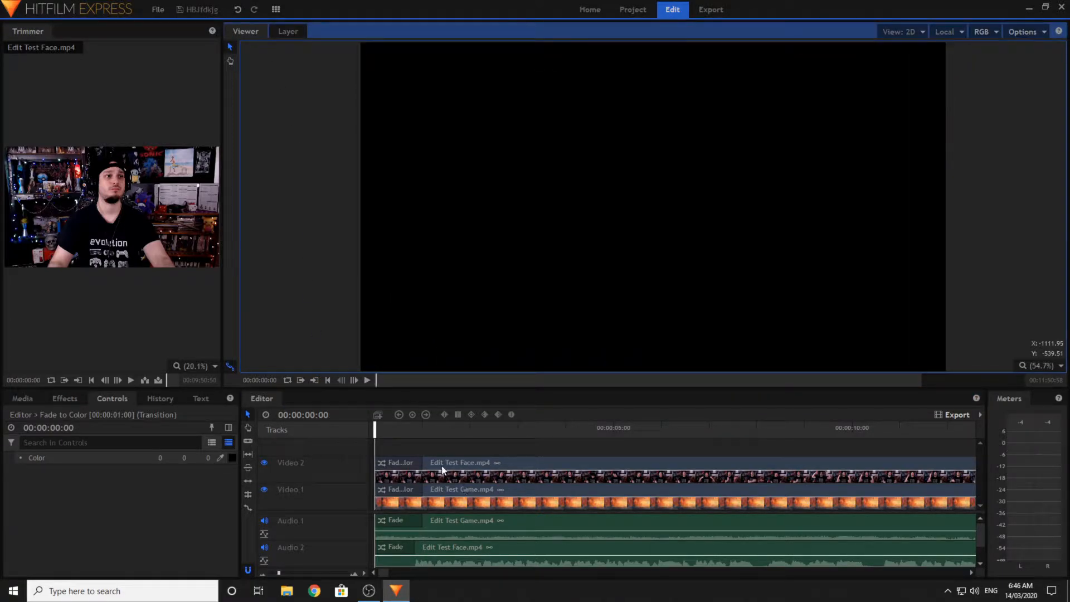
click(367, 380)
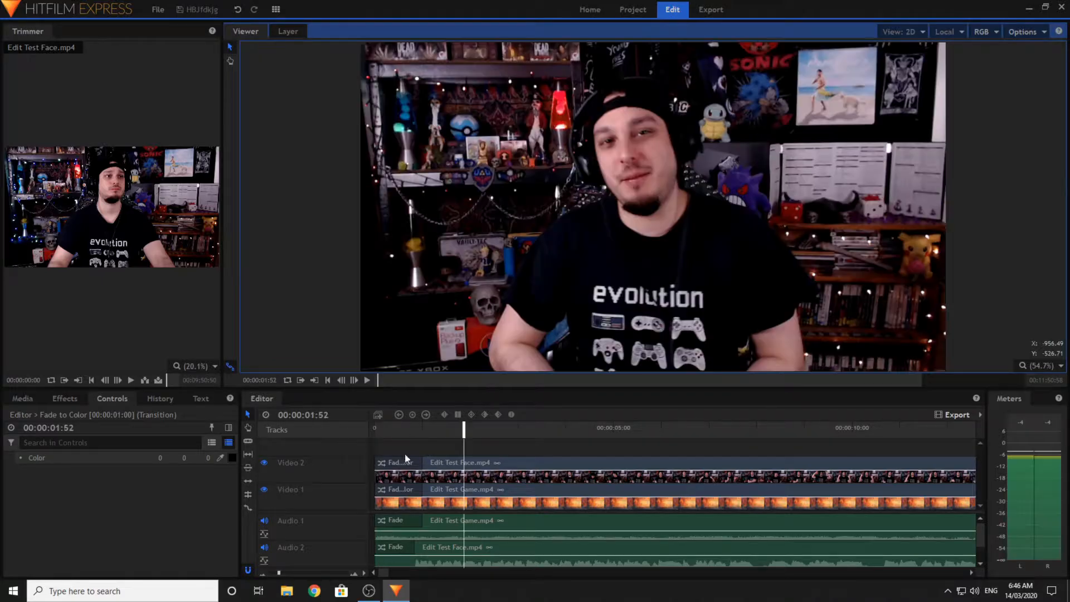
click(328, 380)
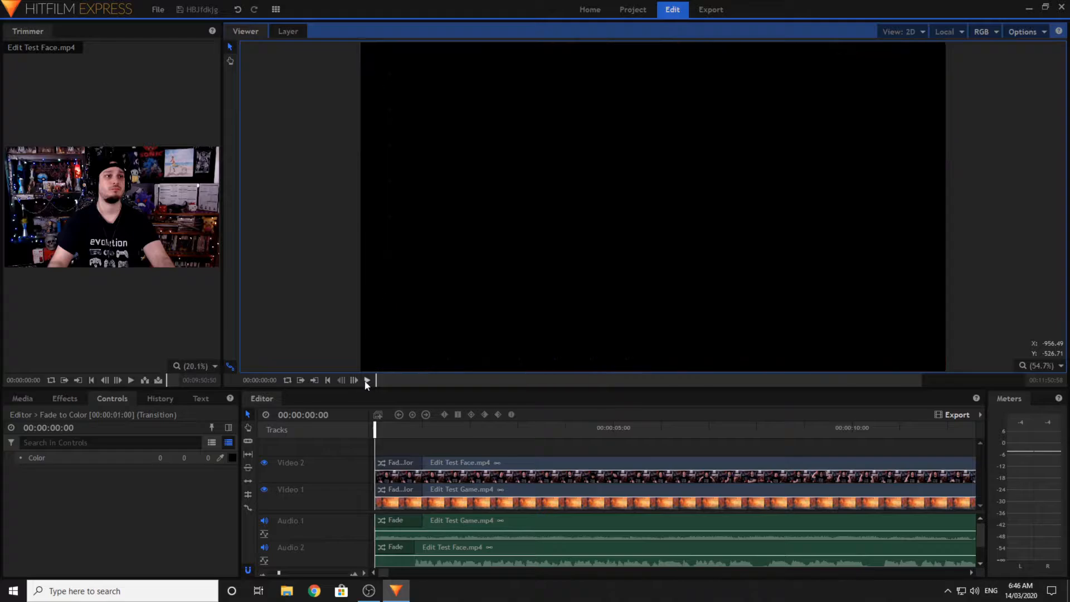
click(367, 380)
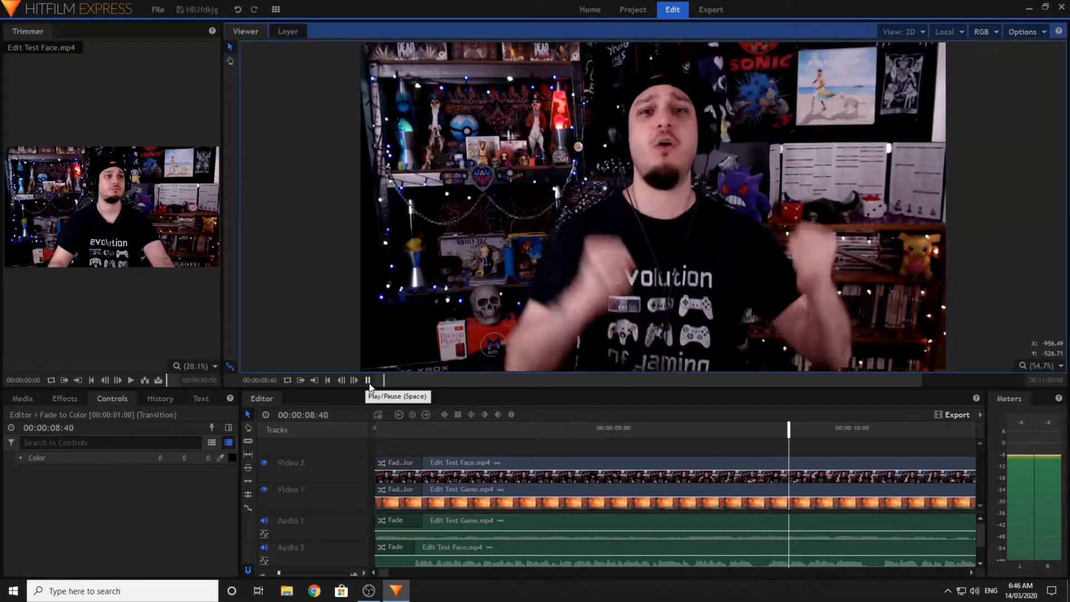
click(367, 380)
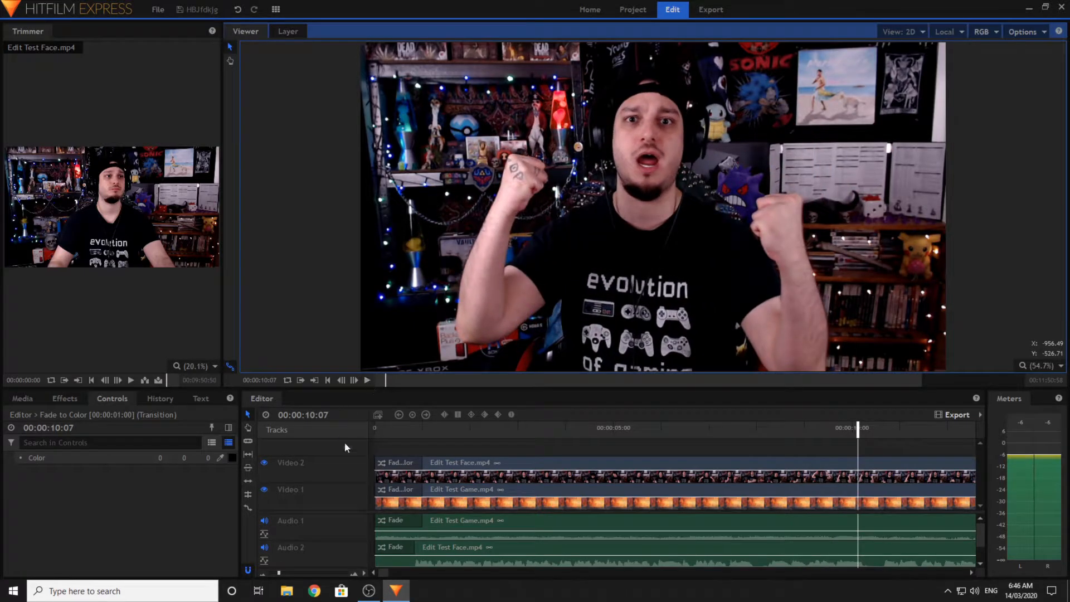
- Find the end of the phrase near ten seconds and slice the Edit Test Face.mp4 clip at 00:00:10:09
click(744, 427)
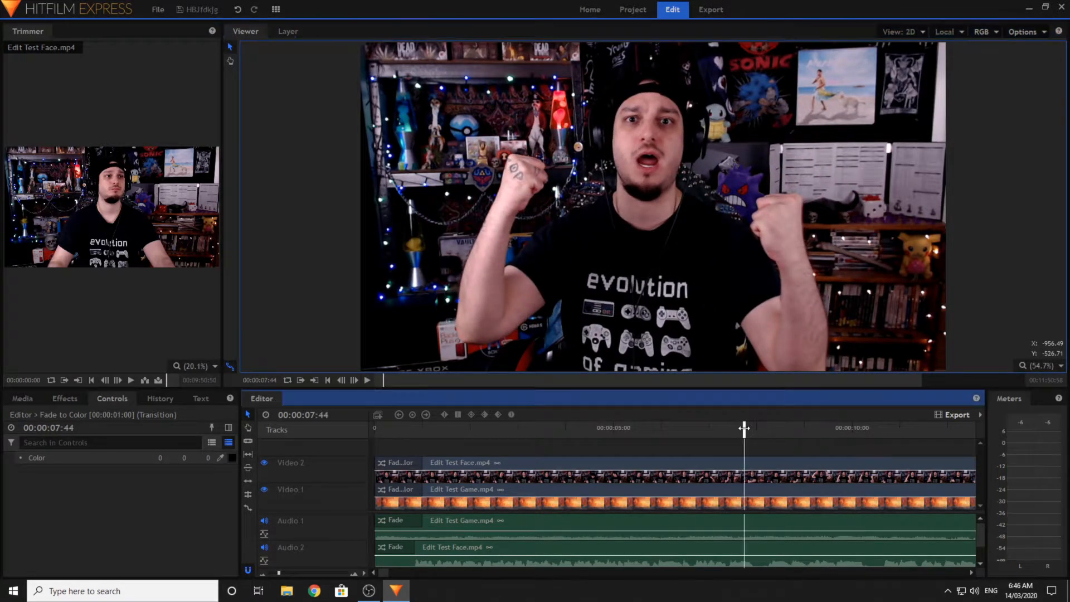
click(367, 380)
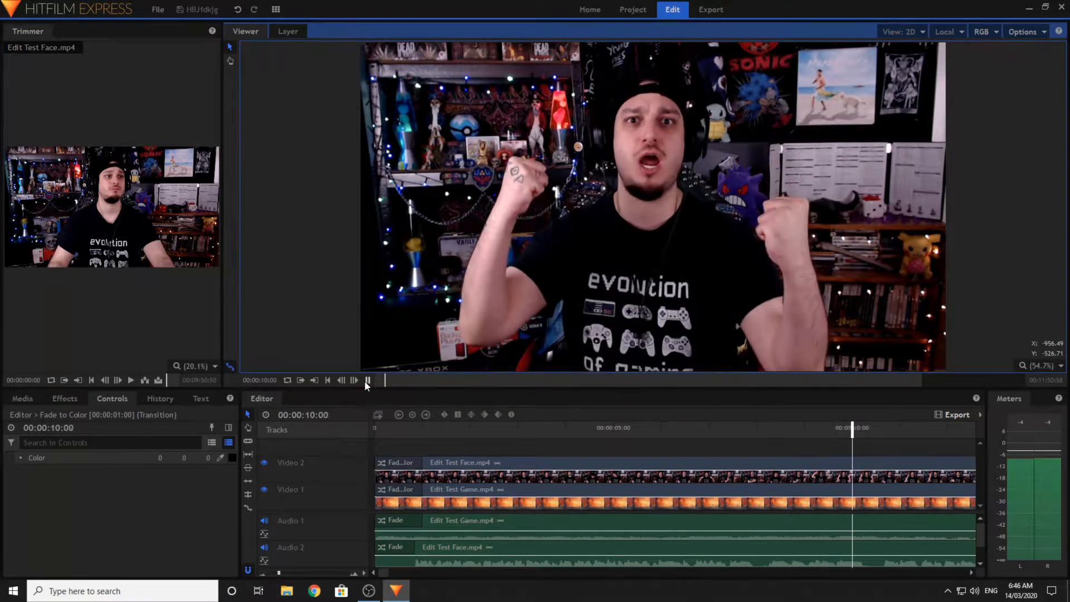
click(367, 380)
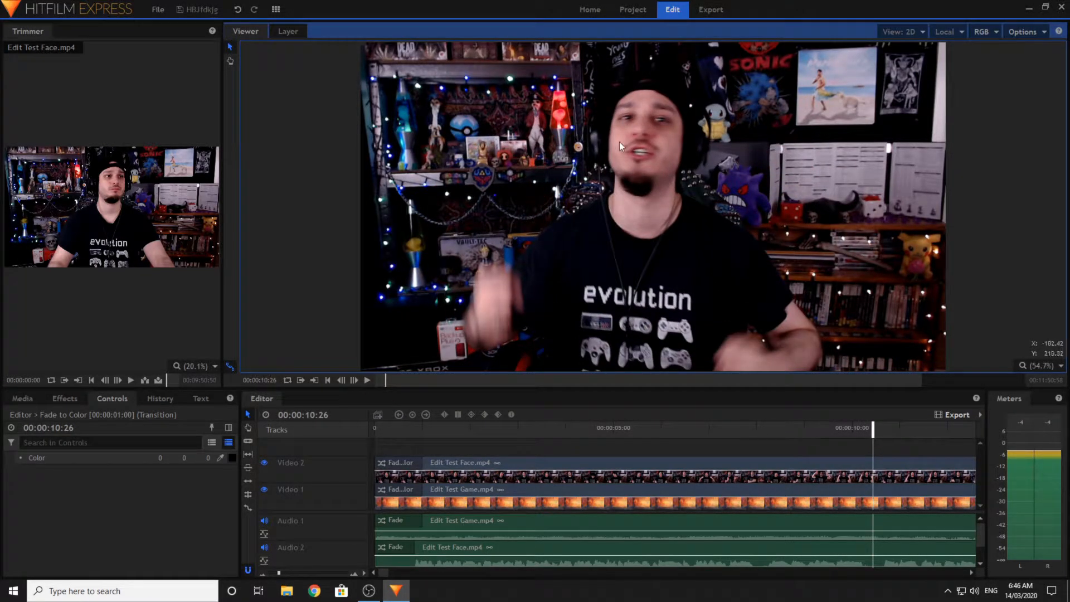
click(848, 429)
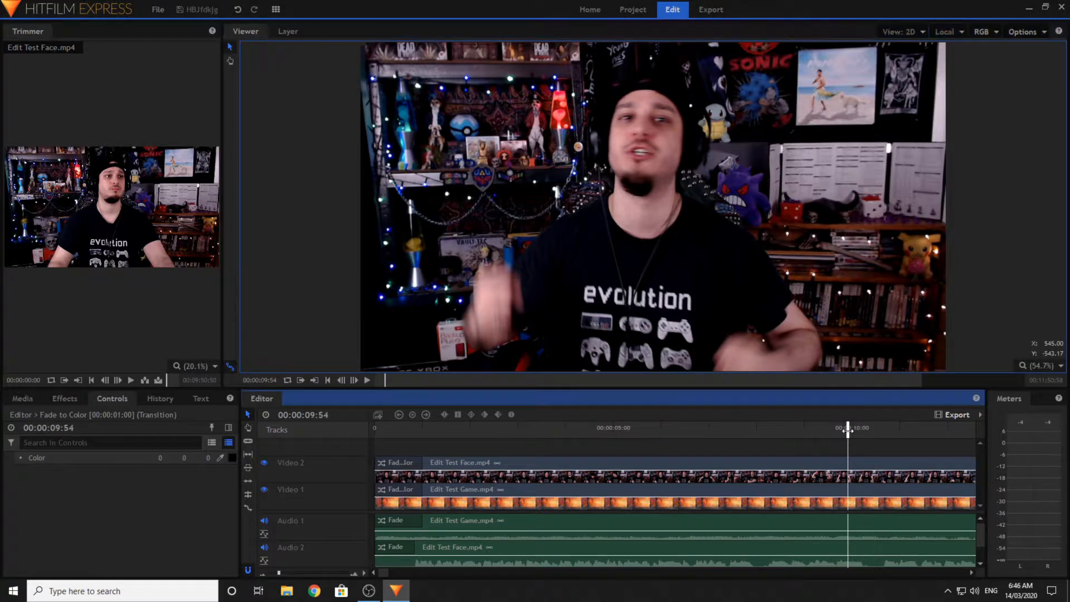
click(366, 381)
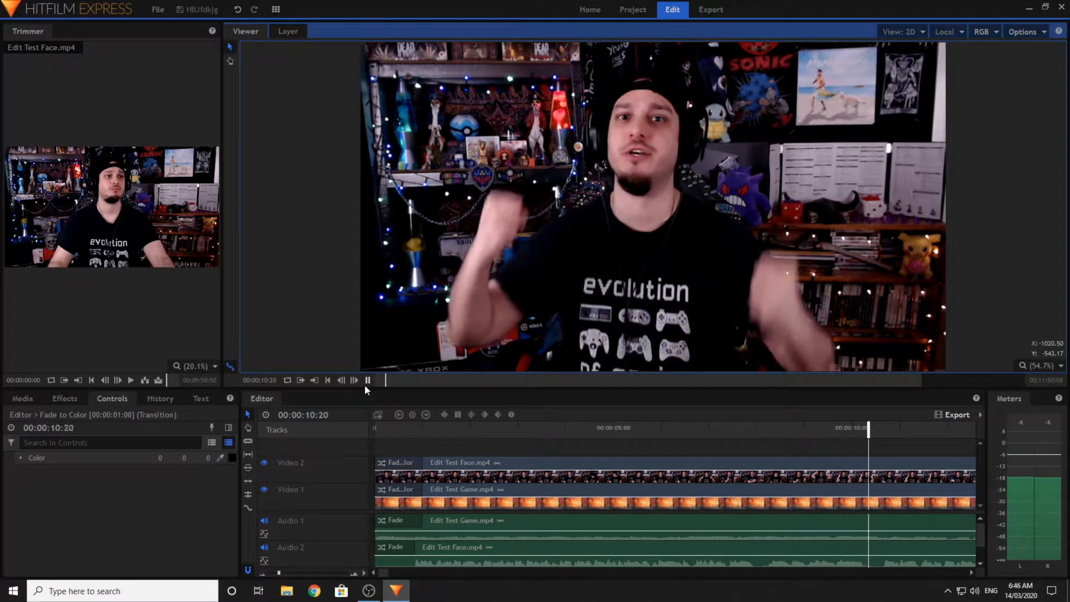
key(space)
click(866, 429)
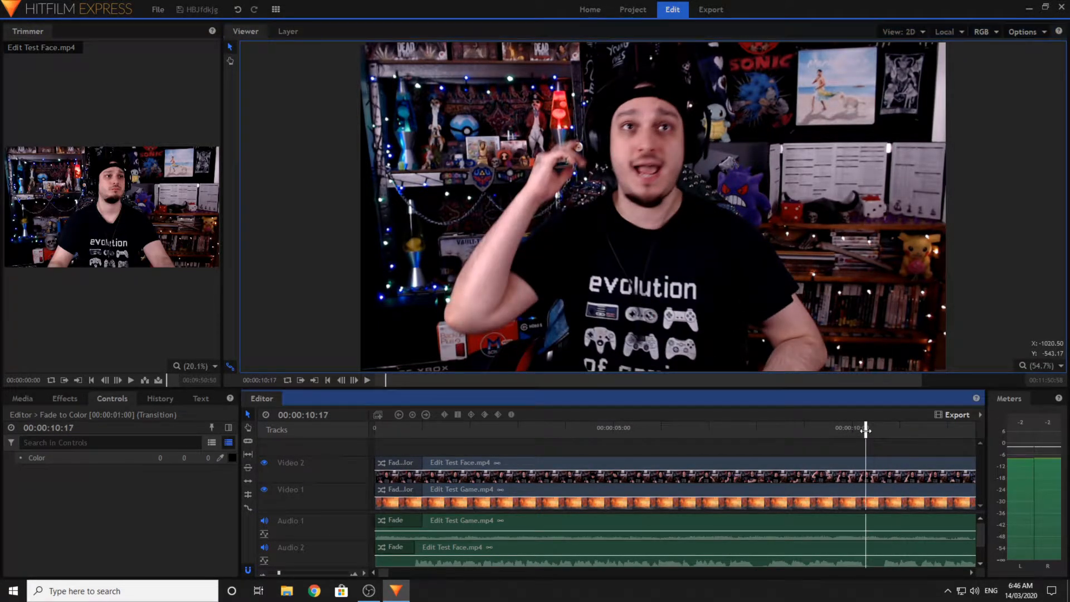
click(341, 380)
click(341, 381)
click(341, 380)
click(341, 381)
click(341, 381)
click(341, 380)
click(341, 381)
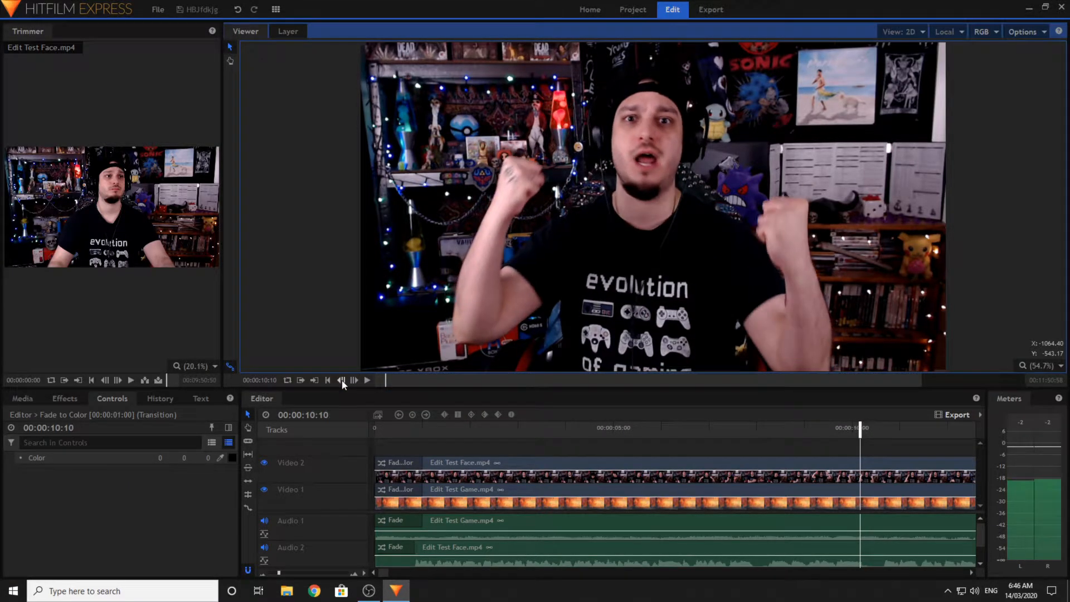
click(341, 381)
click(248, 441)
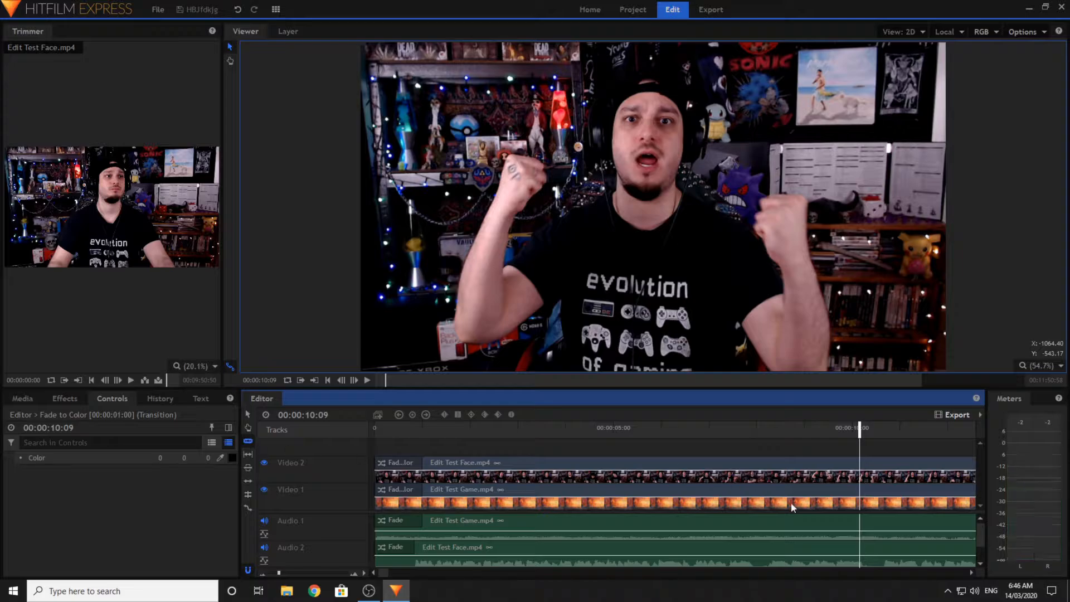
click(858, 474)
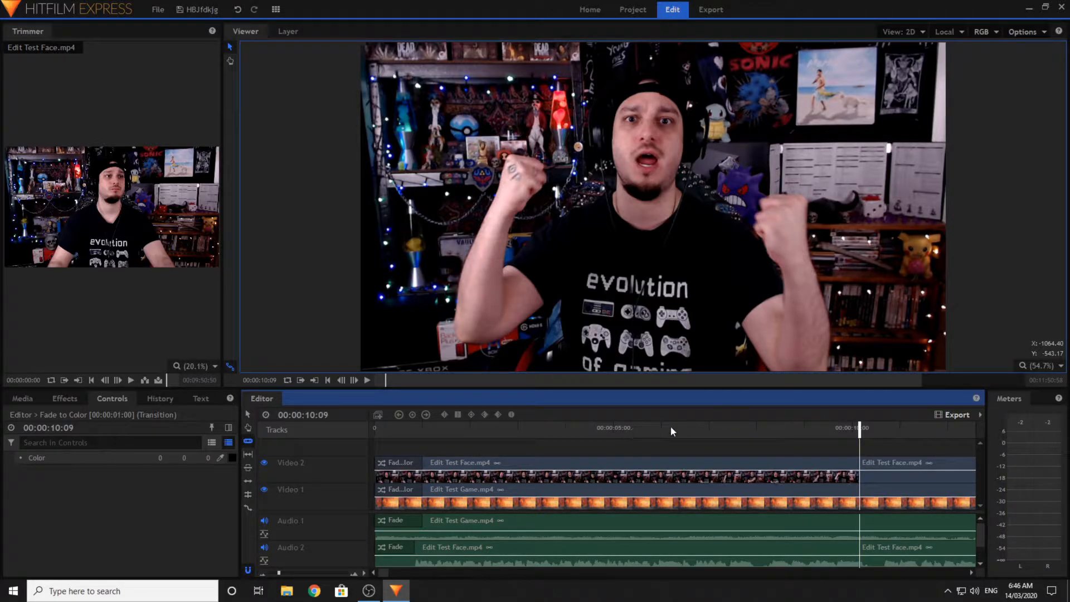
- Find the frame where the line before that cut starts and slice the Edit Test Face.mp4 clip at 00:00:08:16
click(650, 428)
click(364, 380)
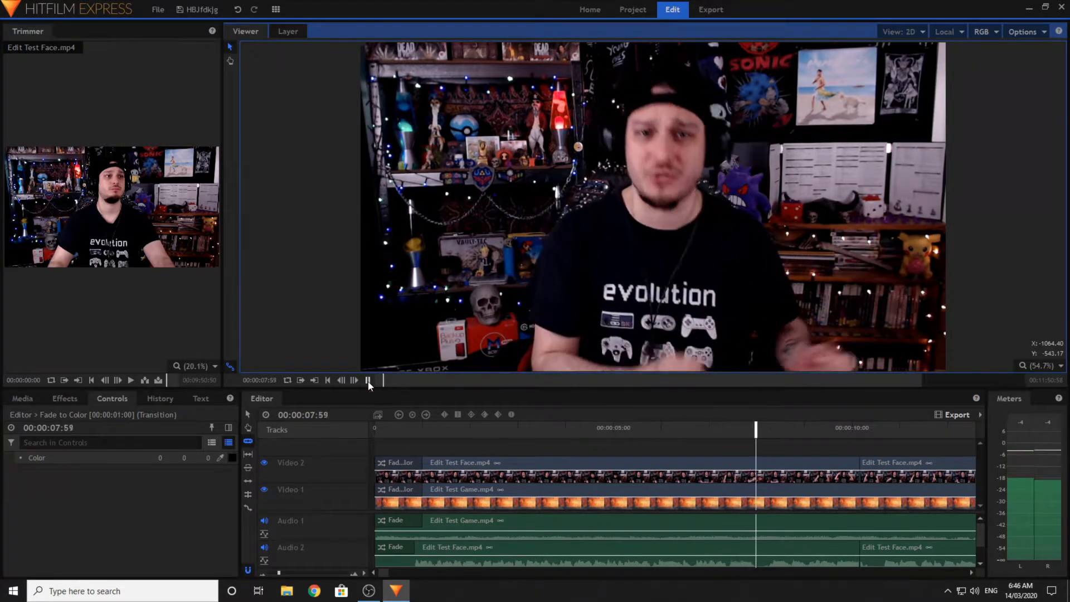
click(368, 380)
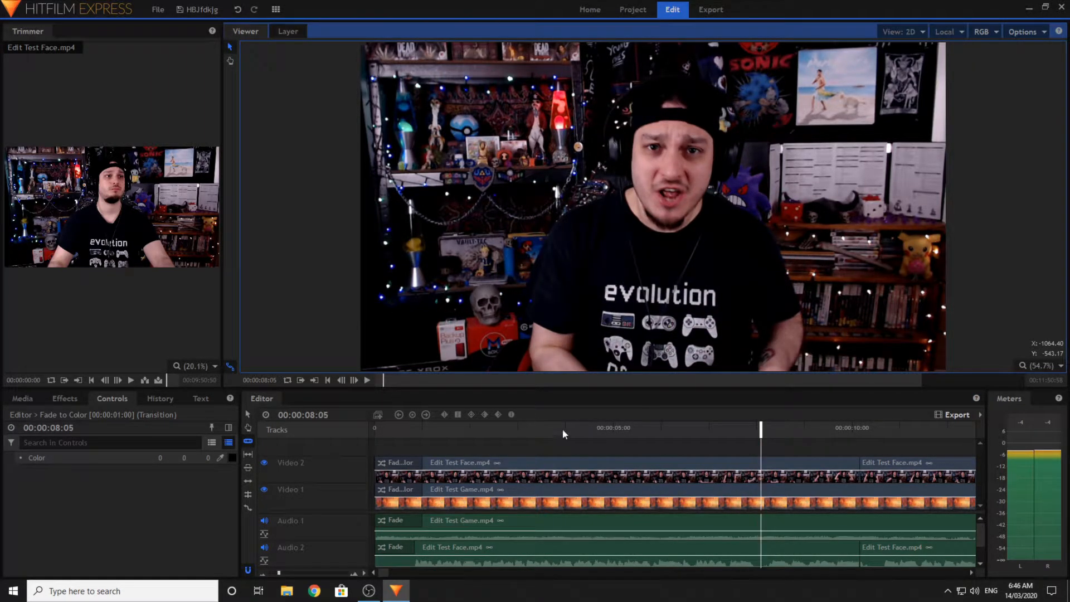
click(357, 380)
click(356, 379)
click(357, 380)
click(357, 380)
click(357, 379)
click(357, 380)
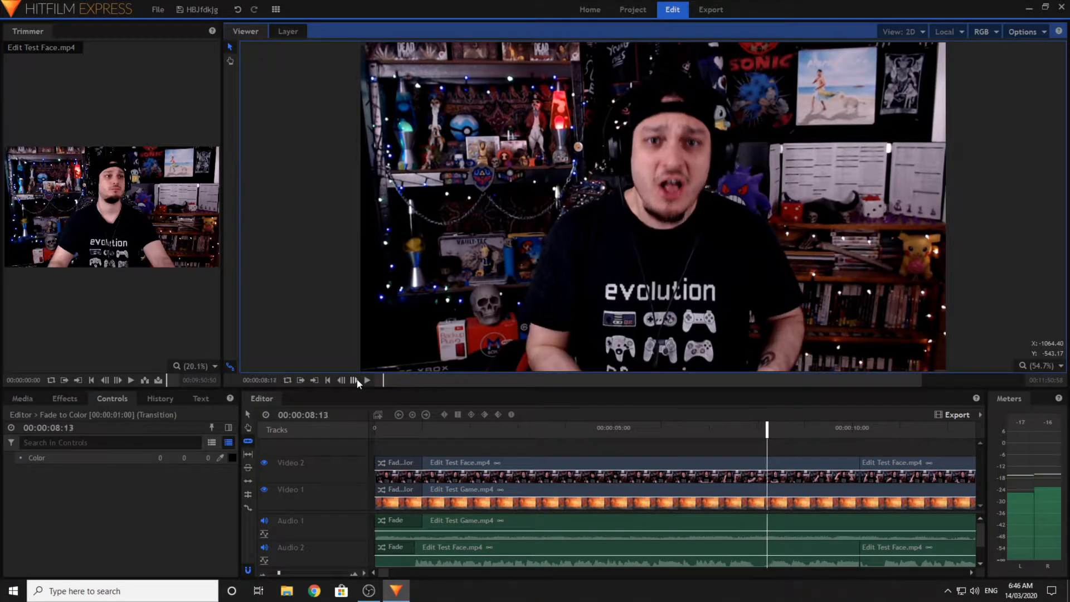
click(357, 379)
click(356, 379)
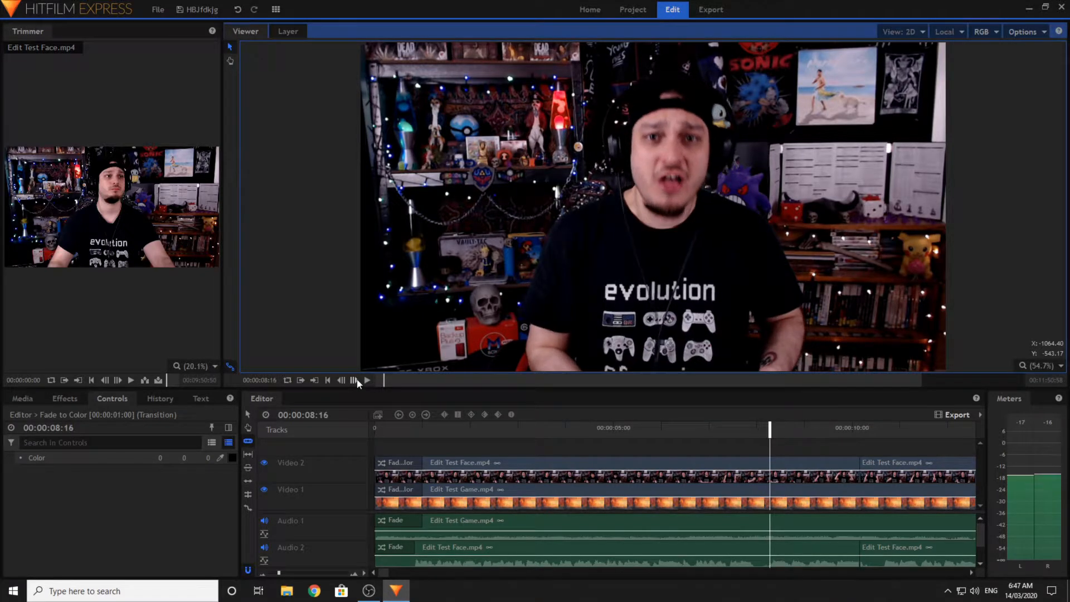
click(770, 472)
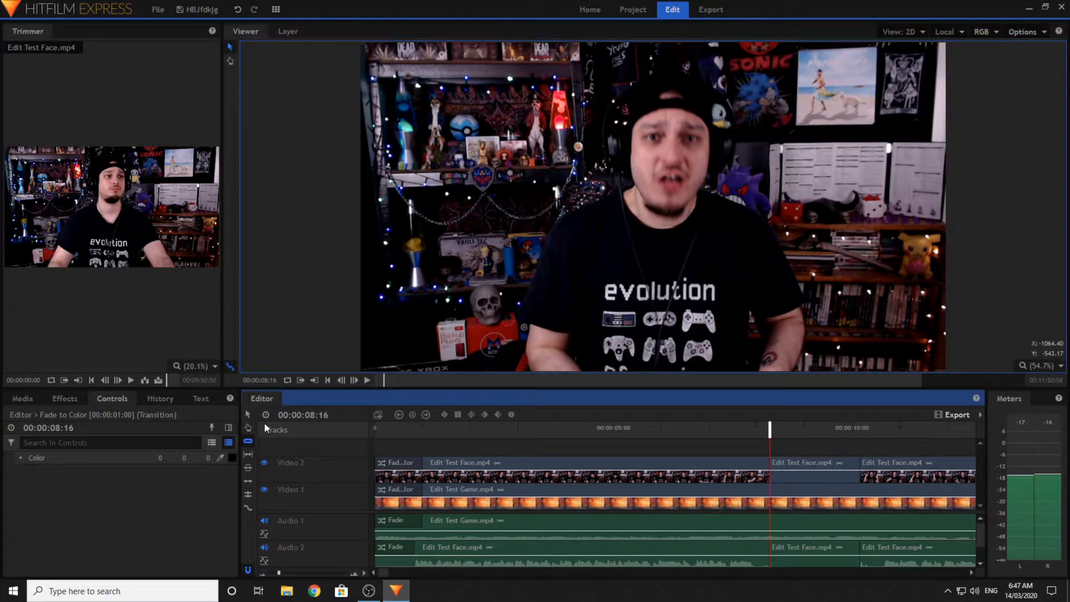
- Make a composite shot from the short face segment between the two cuts, keeping the default name and properties
click(794, 460)
right_click(794, 459)
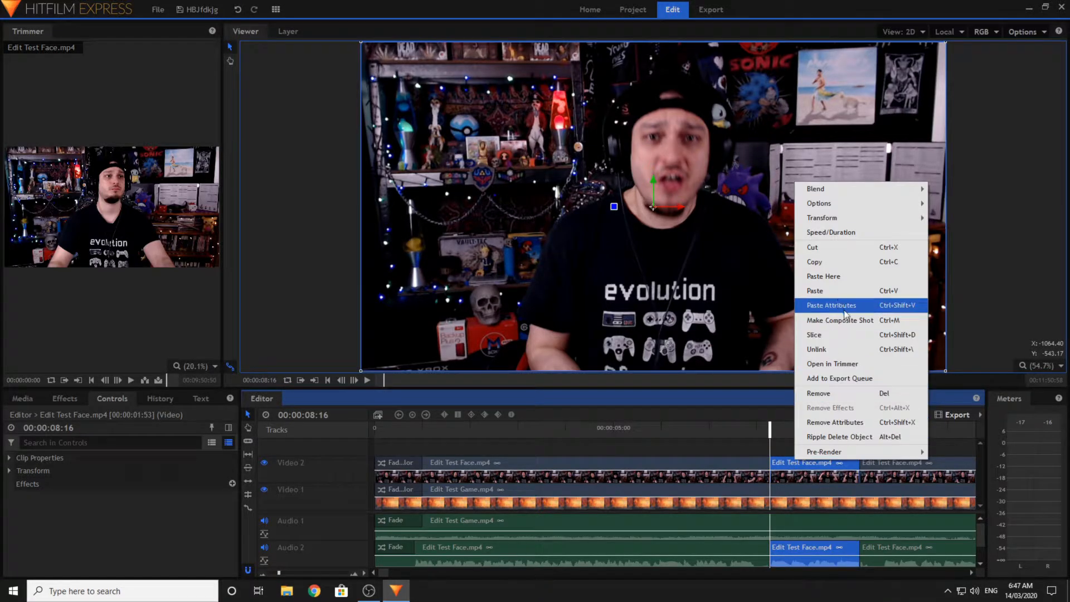
click(880, 326)
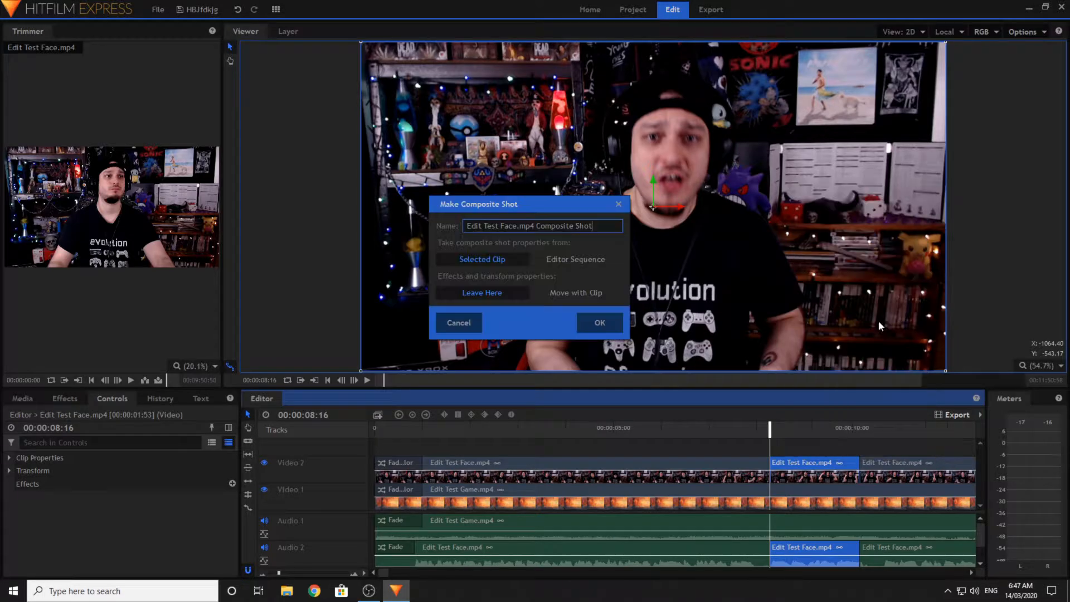
click(601, 322)
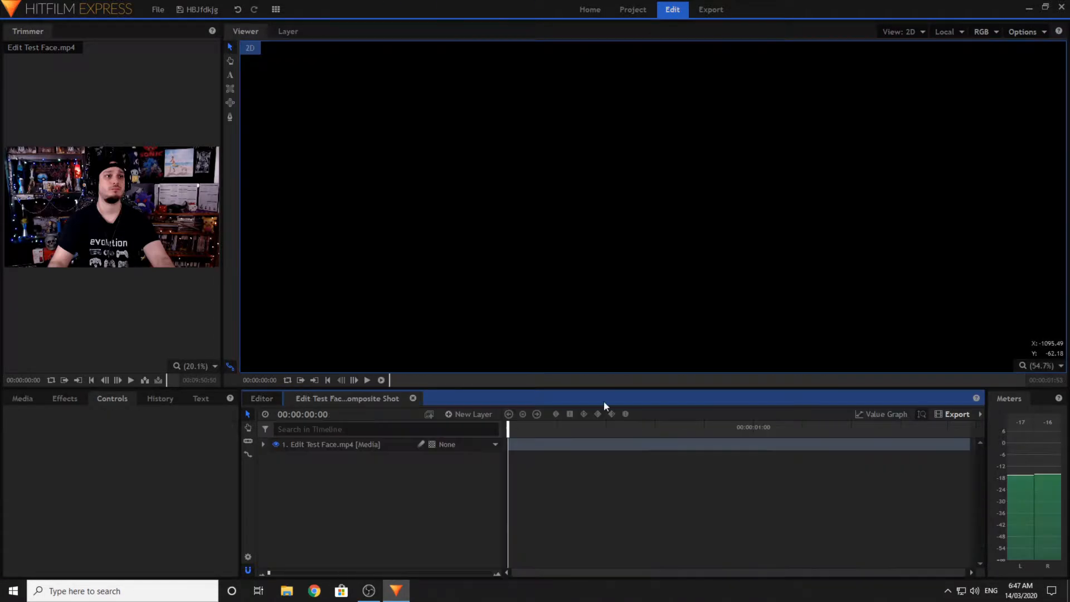
- Scale the Edit Test Face.mp4 layer to 137% and set its position to -44, -103 to zoom in on the face
click(262, 444)
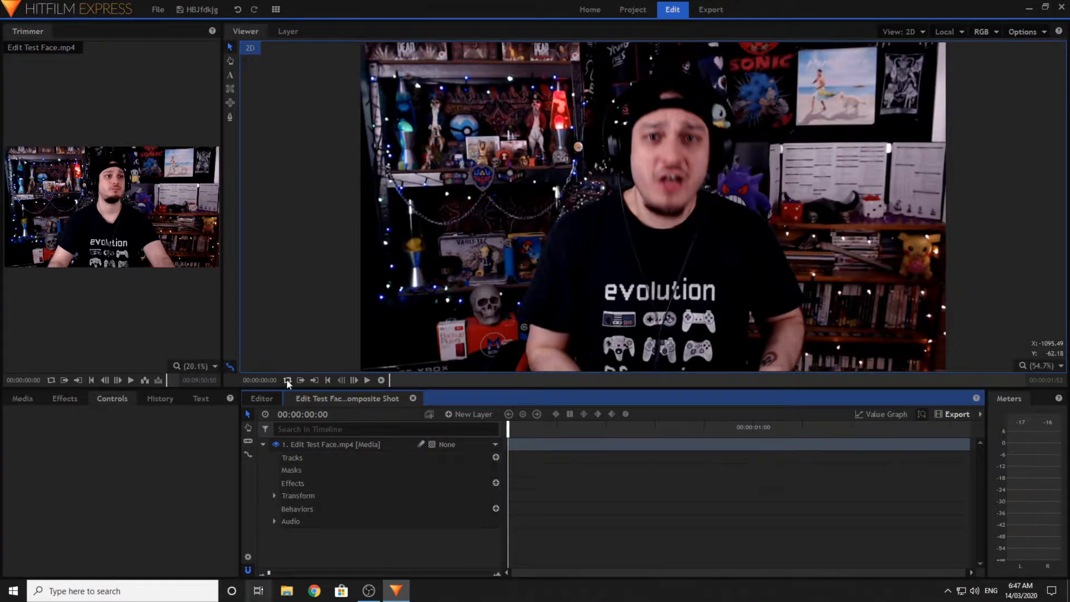
click(273, 496)
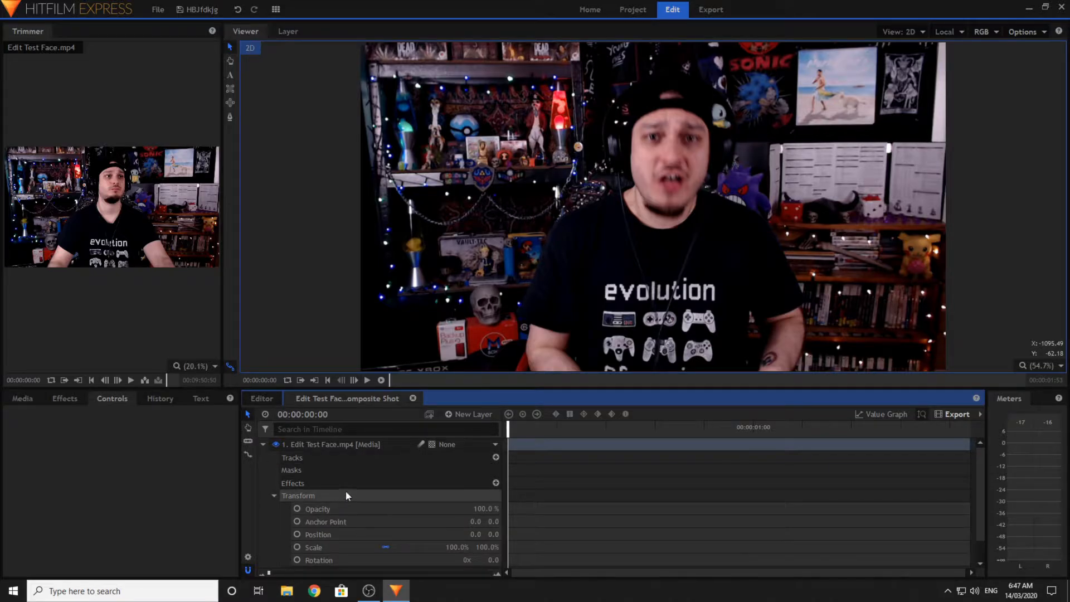
scroll(346, 488, down, 1)
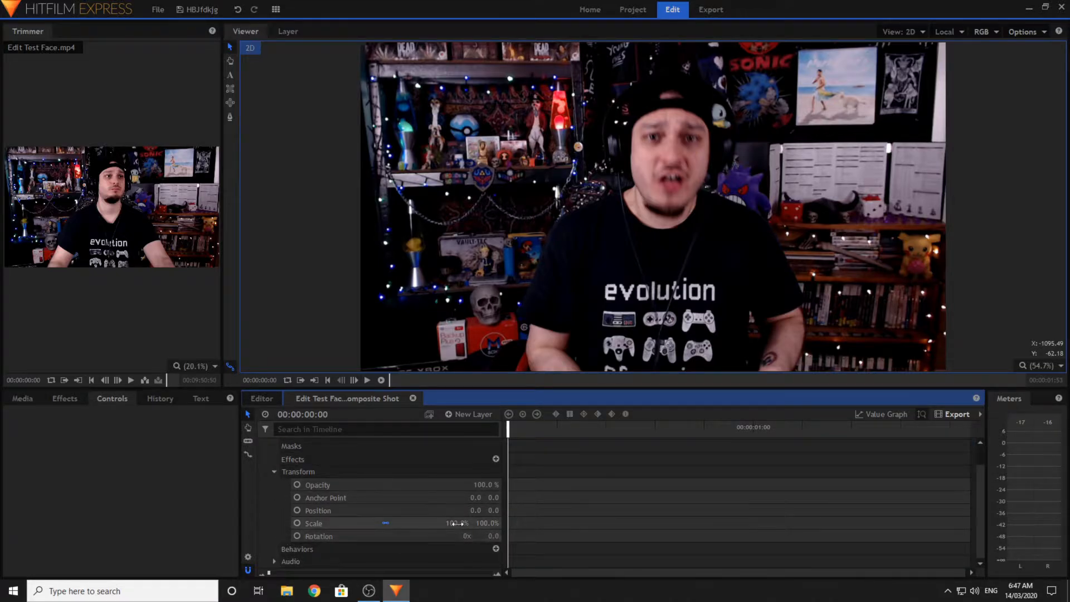
mouse_move(456, 524)
mouse_down()
mouse_move(494, 524)
mouse_move(423, 511)
mouse_move(450, 511)
mouse_move(441, 511)
mouse_up()
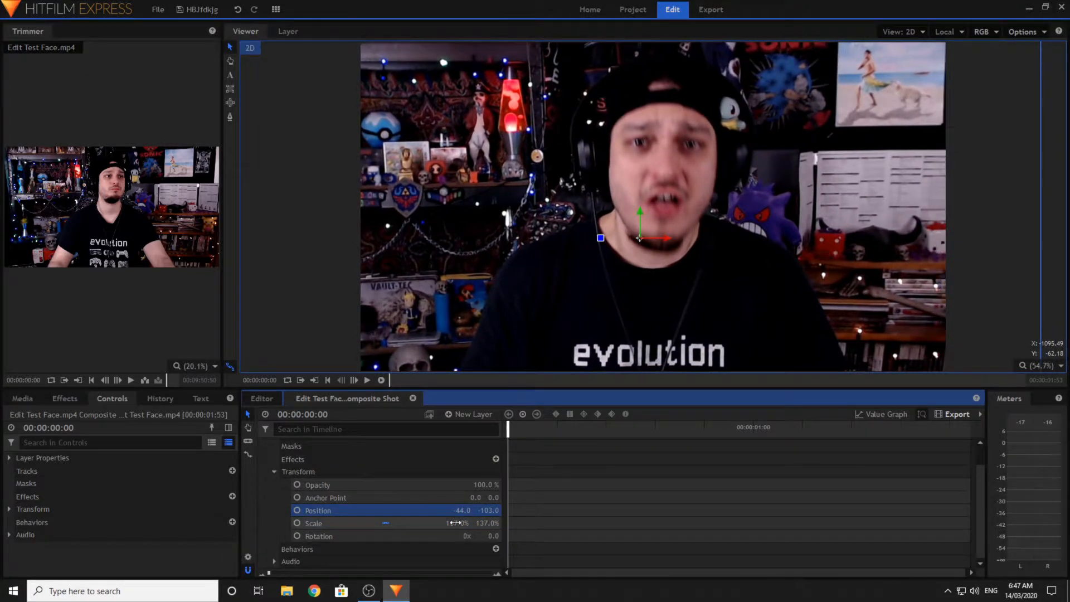
- Apply the Brightness & Contrast effect to the Edit Test Face.mp4 layer and expand its settings
click(64, 399)
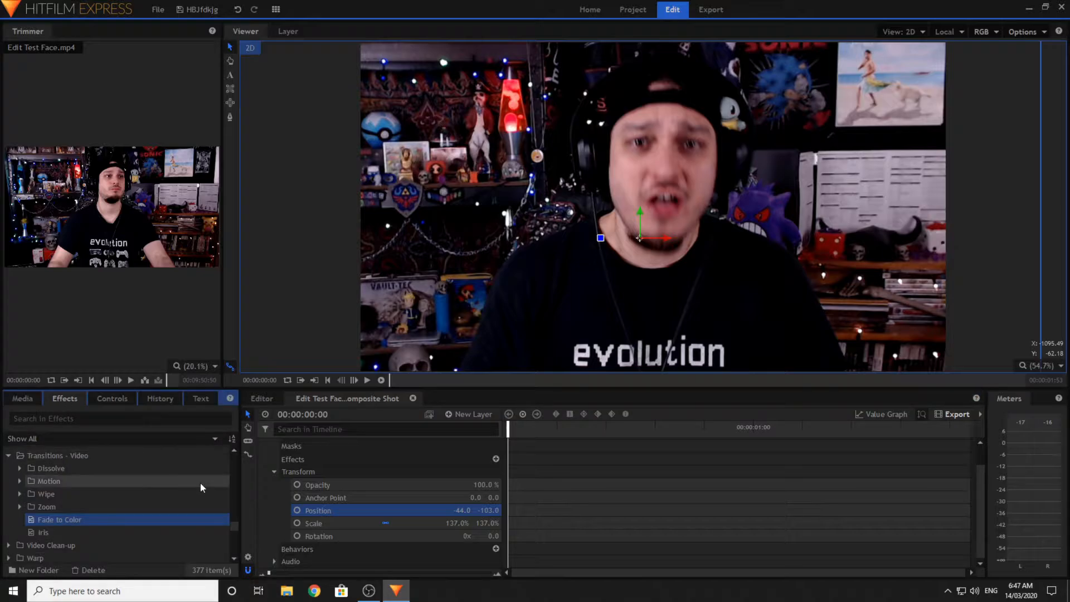
scroll(184, 507, down, 4)
scroll(182, 513, up, 10)
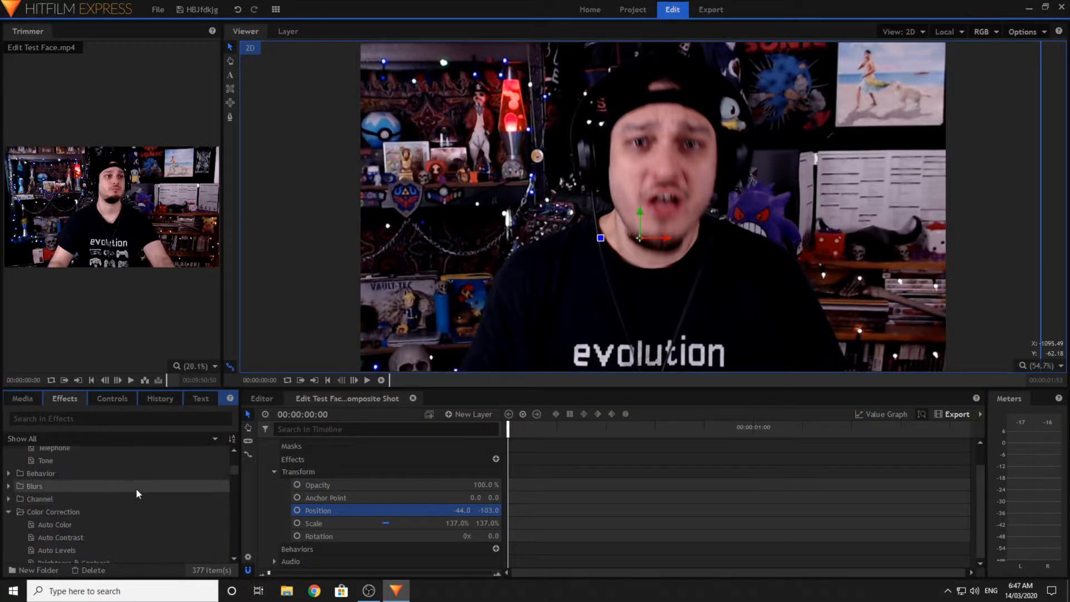
click(8, 465)
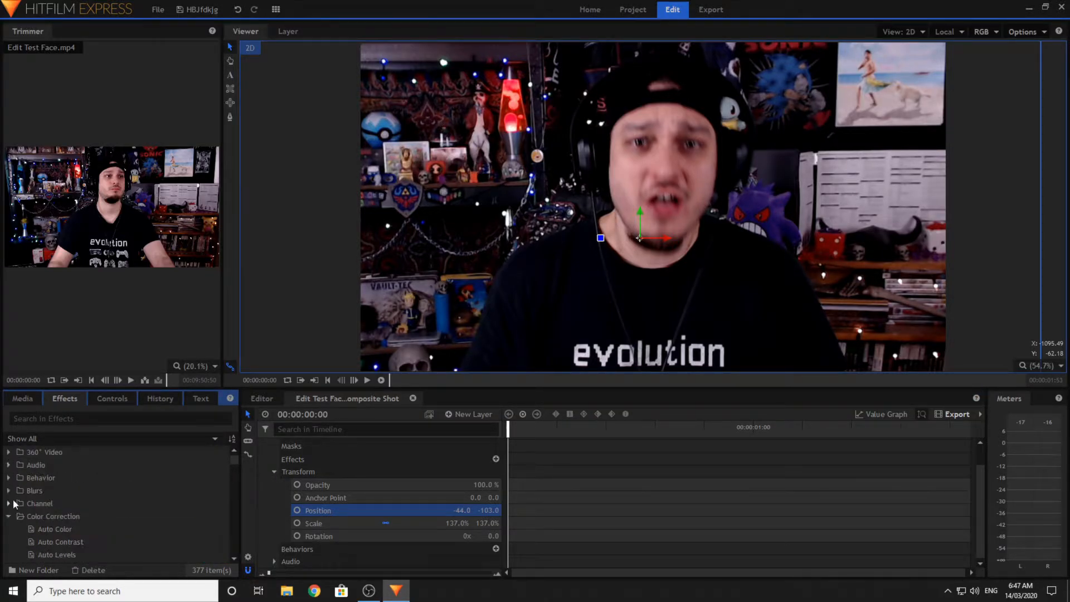
scroll(68, 504, down, 1)
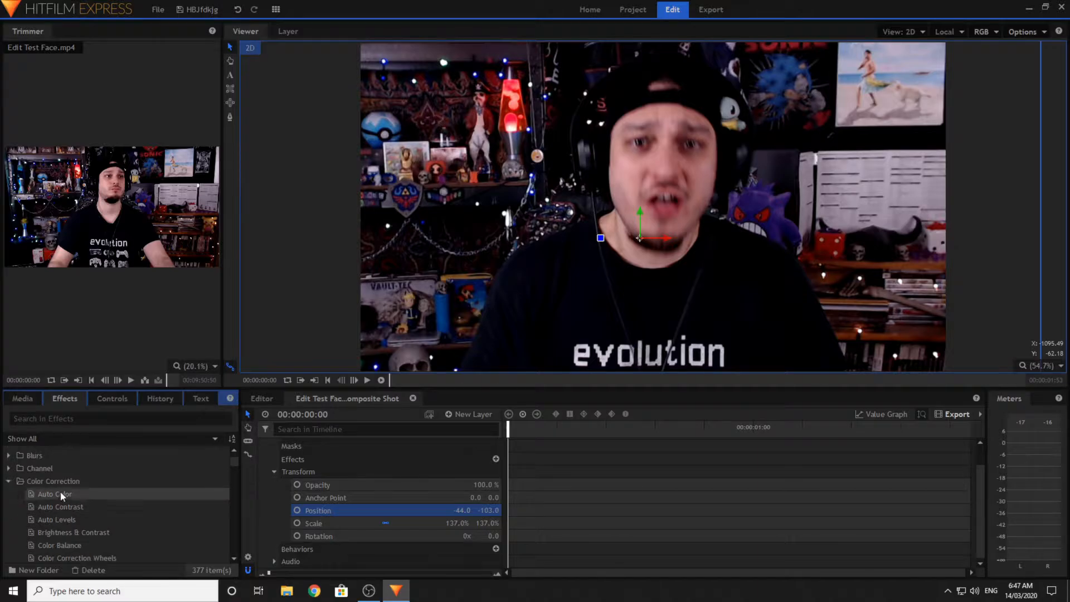
drag(88, 533, 106, 534)
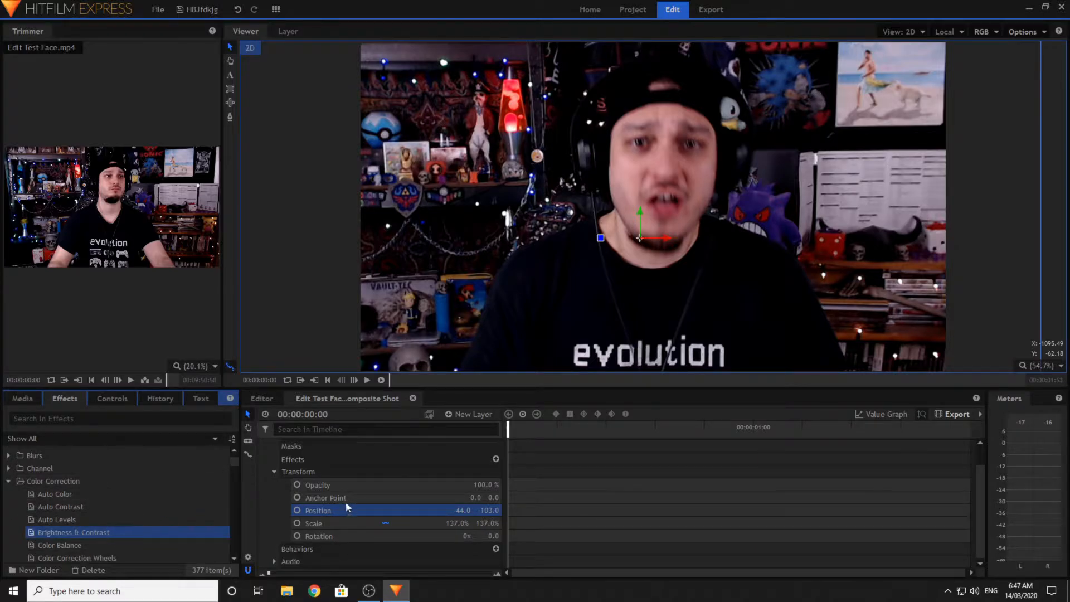
drag(346, 506, 329, 504)
click(286, 471)
- Try the Heavy Contrast preset on the Brightness & Contrast effect and reset both brightness and contrast to 0
click(440, 485)
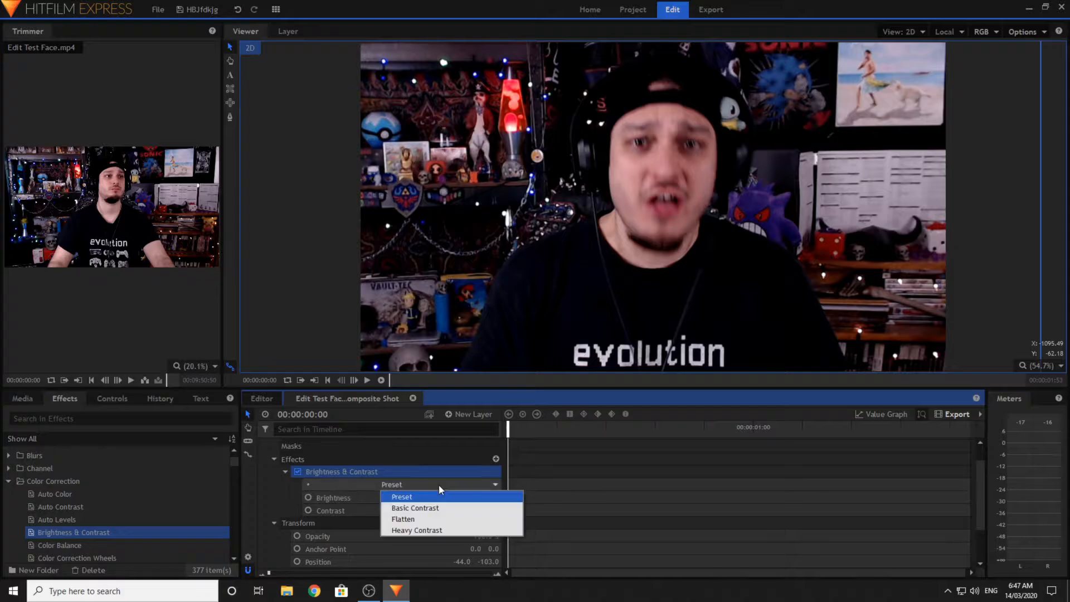
click(440, 507)
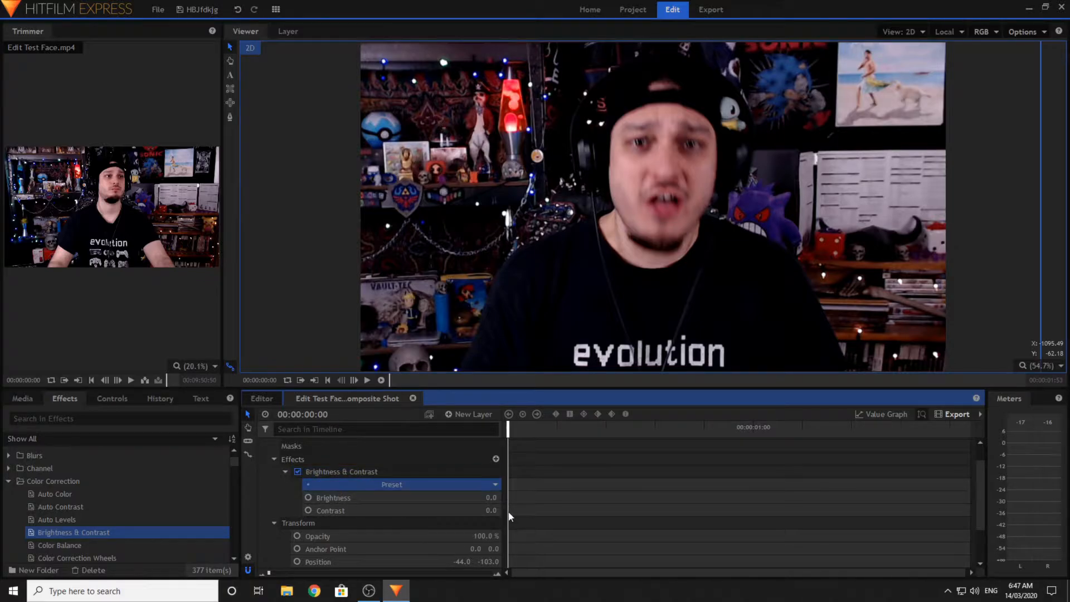
click(451, 486)
click(439, 528)
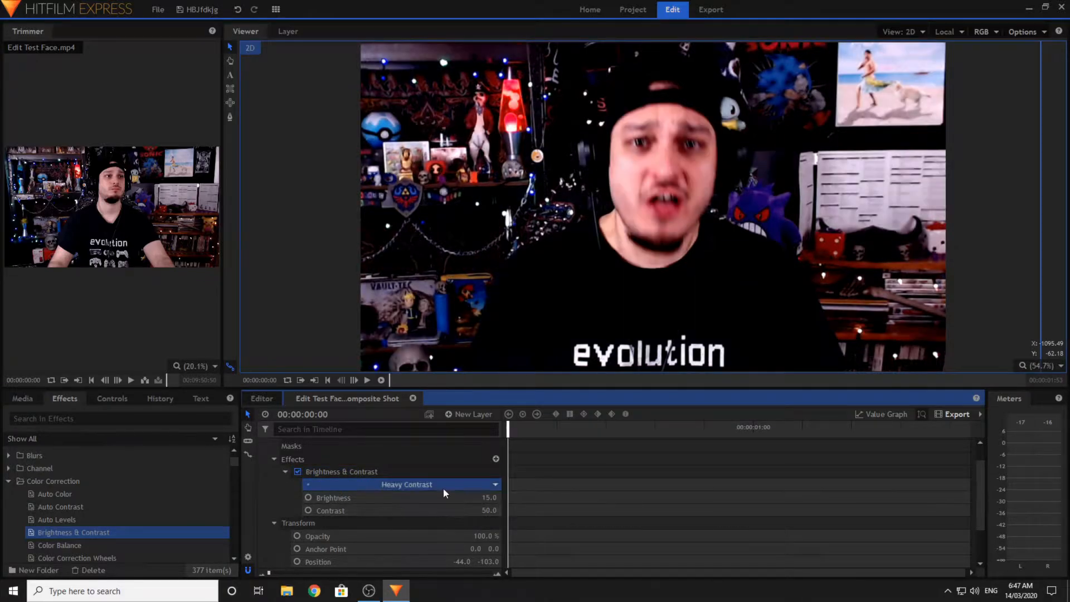
click(443, 482)
click(418, 496)
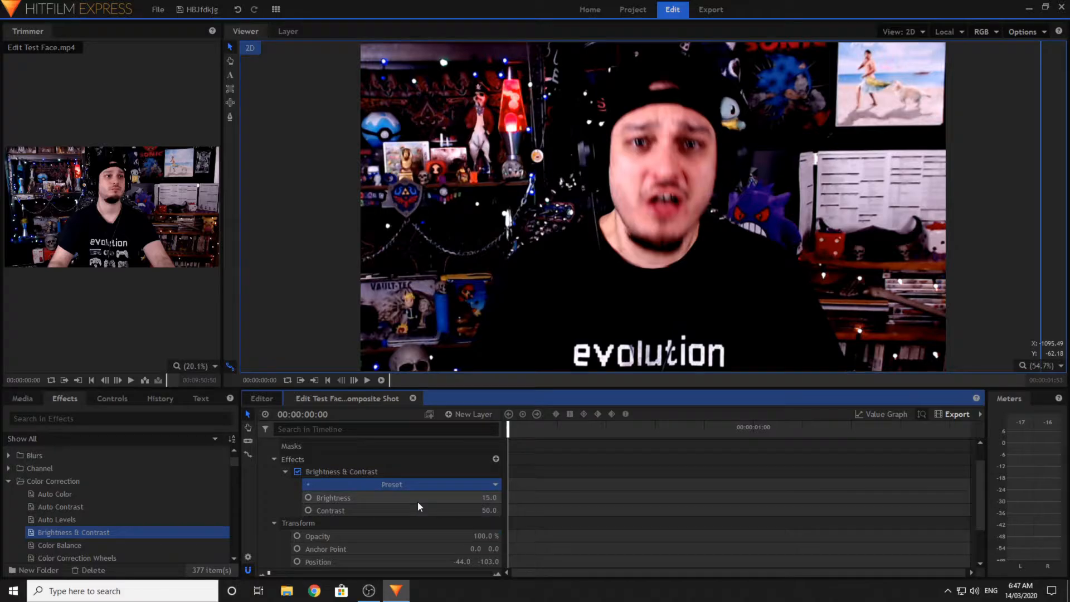
click(483, 499)
text(0)
key(Tab)
text(0)
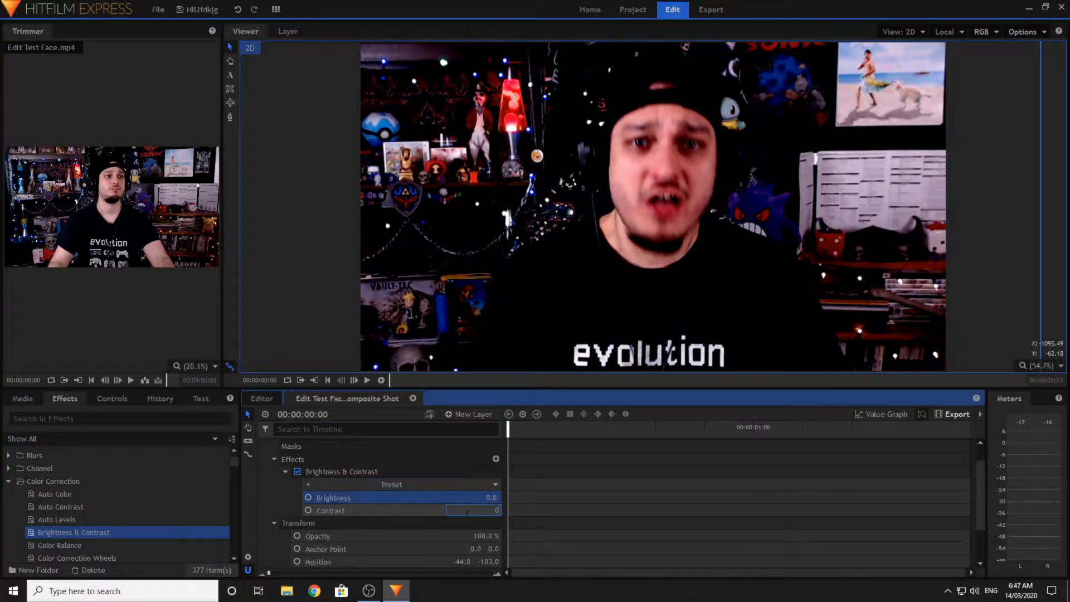
key(Return)
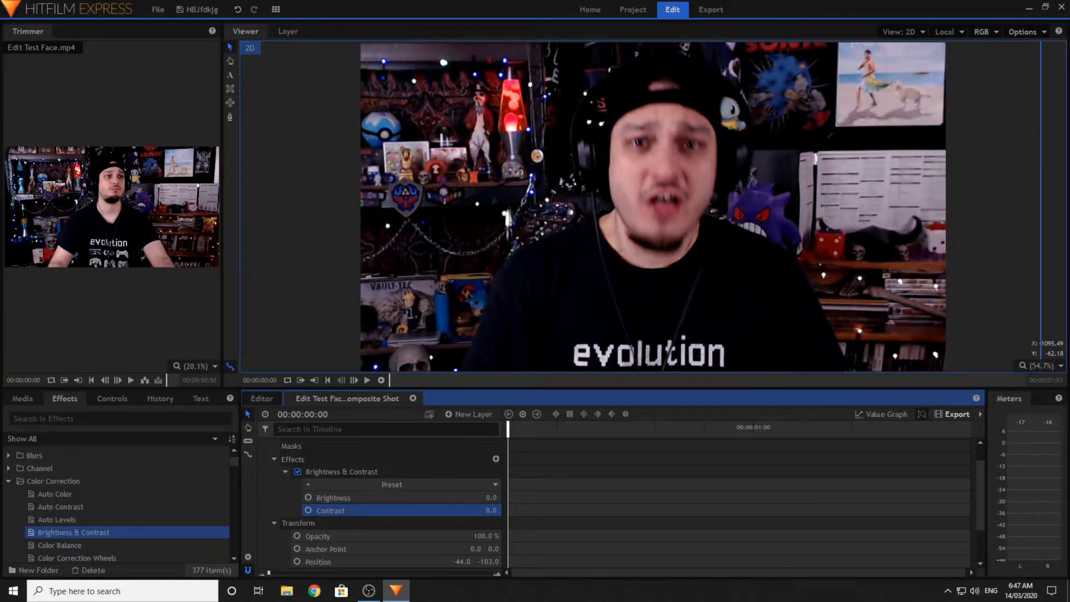
- Set the layer's brightness to 23 and contrast to 60, and collapse the layer
mouse_move(491, 511)
mouse_down()
mouse_move(509, 510)
mouse_move(490, 498)
mouse_move(503, 510)
mouse_up()
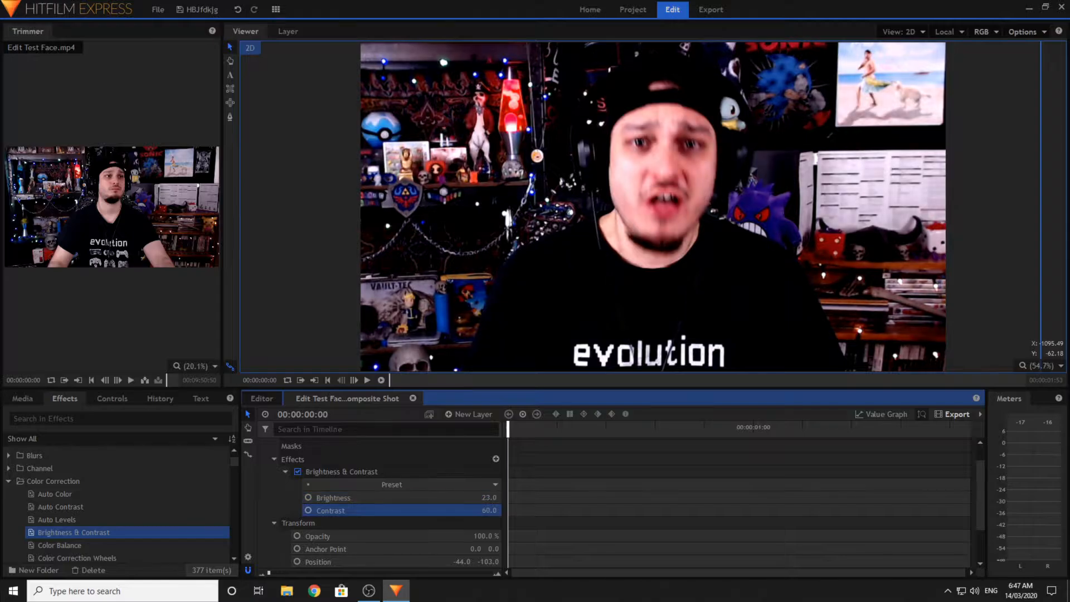
click(335, 327)
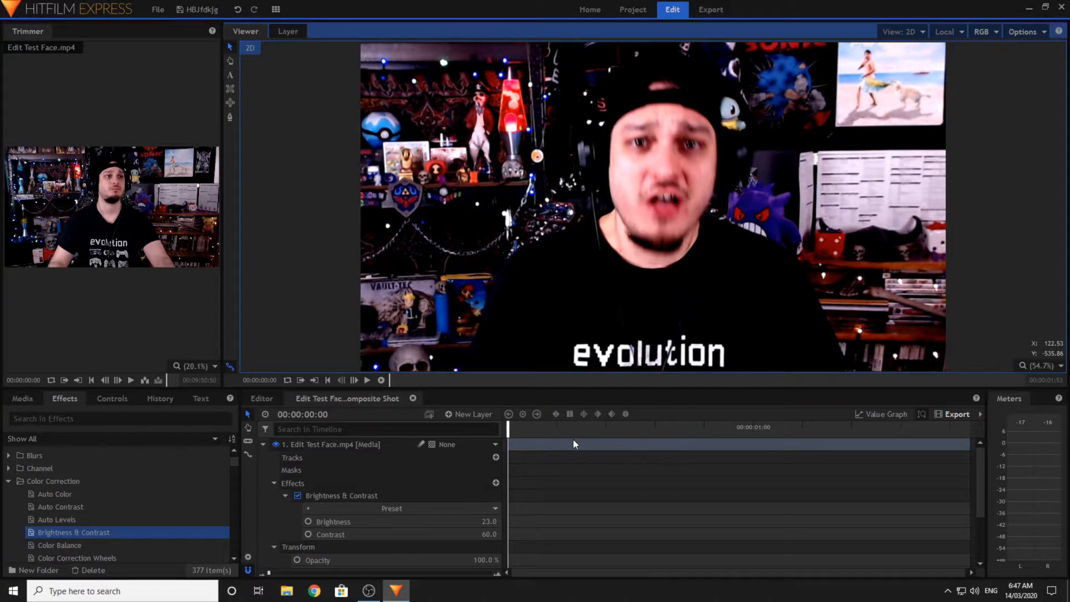
click(263, 445)
- Find the Shake effect in the Grunge category and apply it to the Edit Test Face.mp4 layer
click(112, 400)
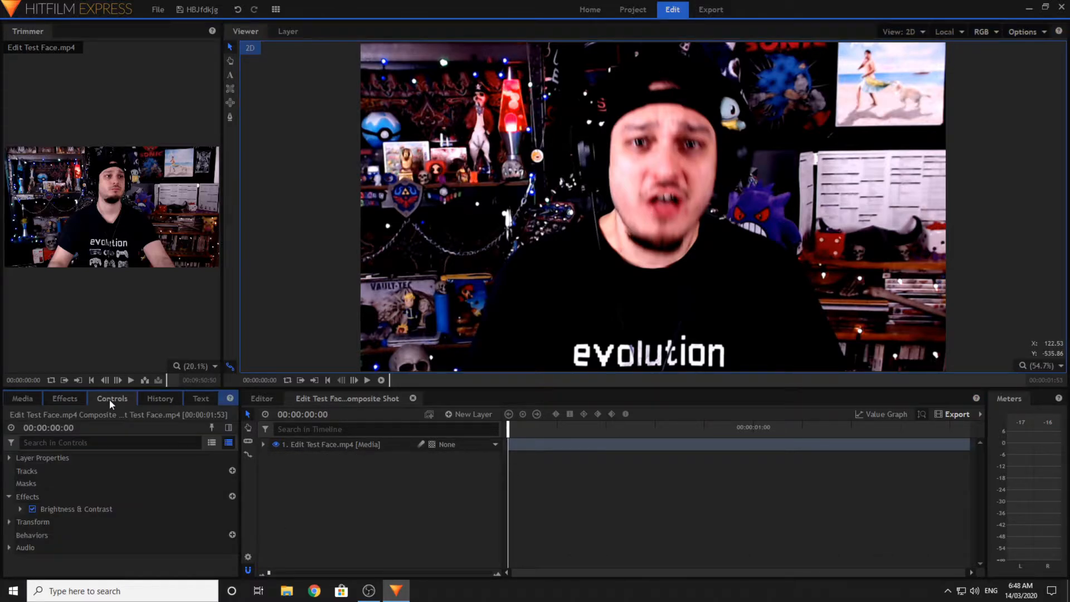
click(72, 398)
click(9, 482)
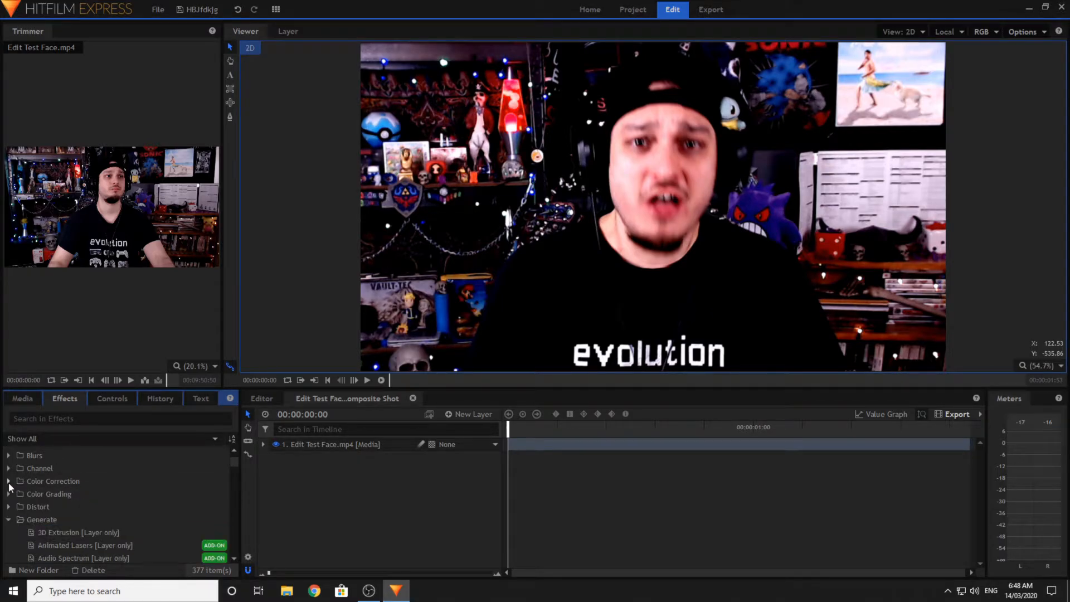
click(9, 520)
scroll(78, 513, down, 2)
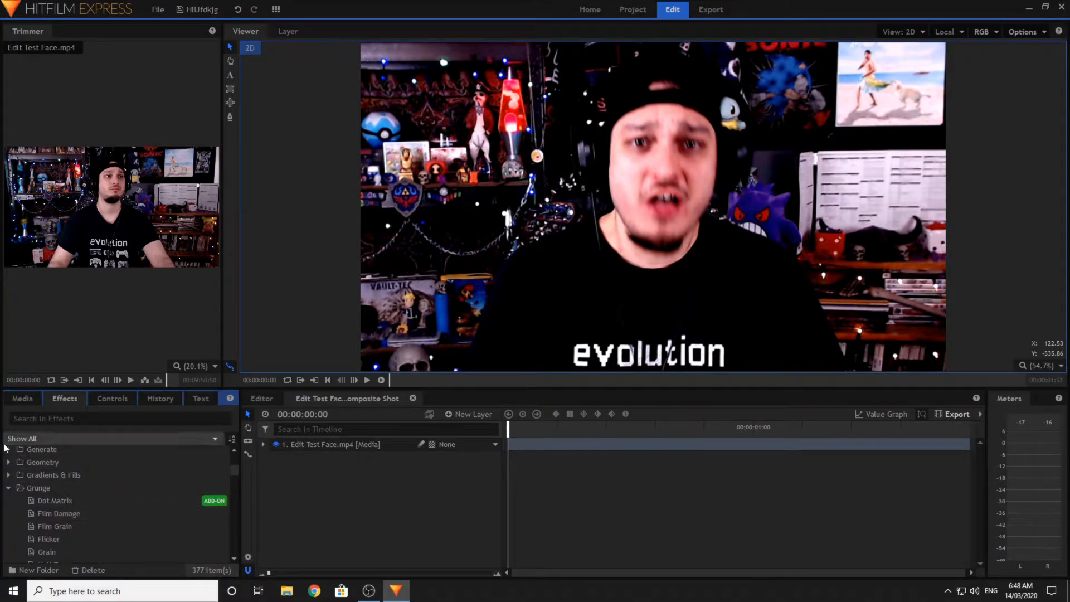
scroll(69, 507, down, 2)
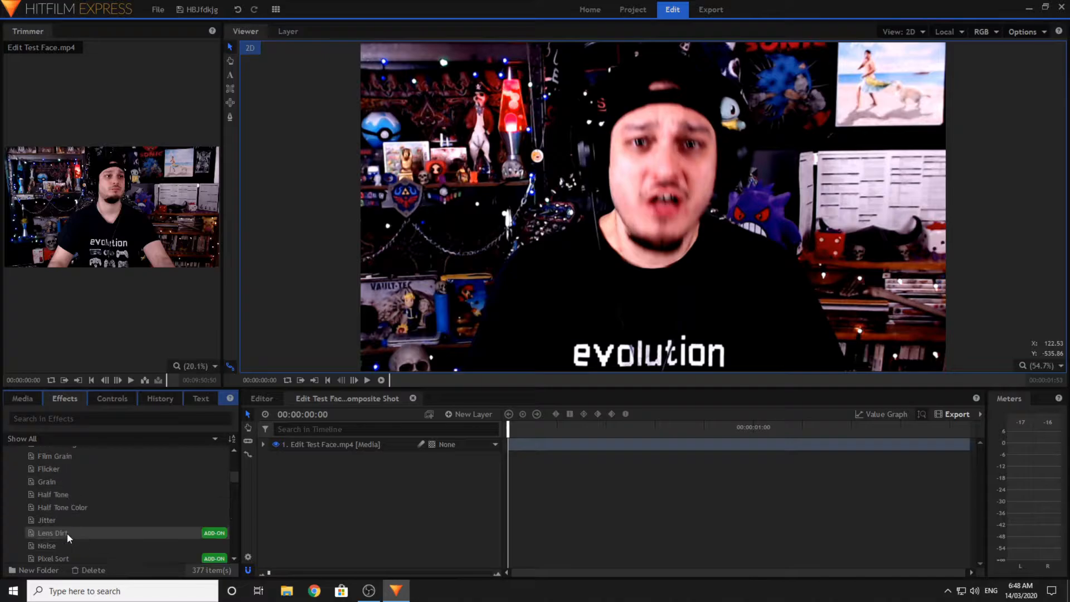
scroll(67, 536, down, 1)
click(68, 544)
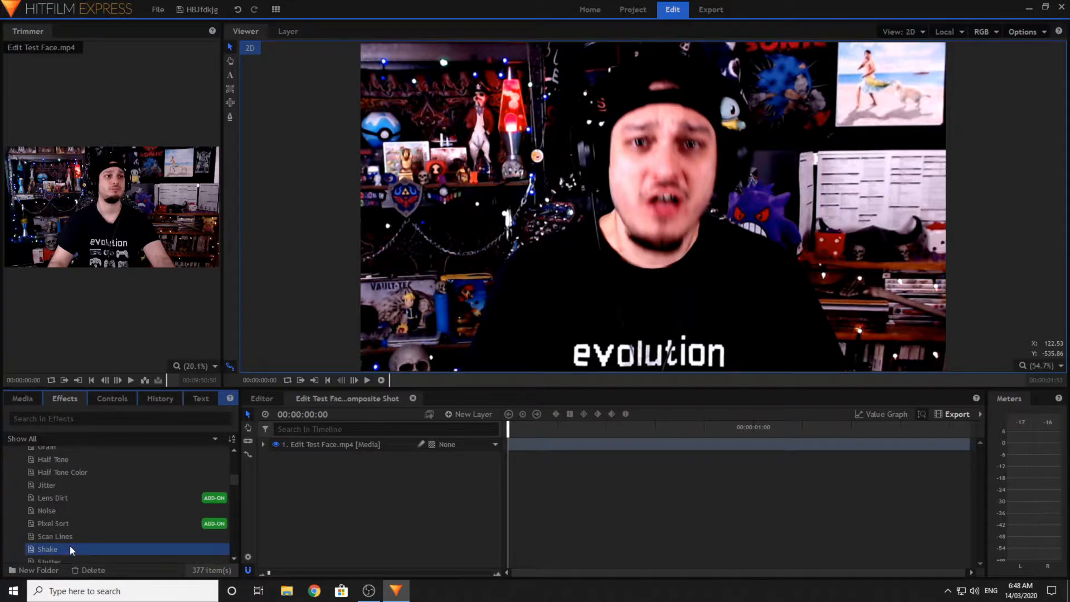
drag(353, 441, 350, 442)
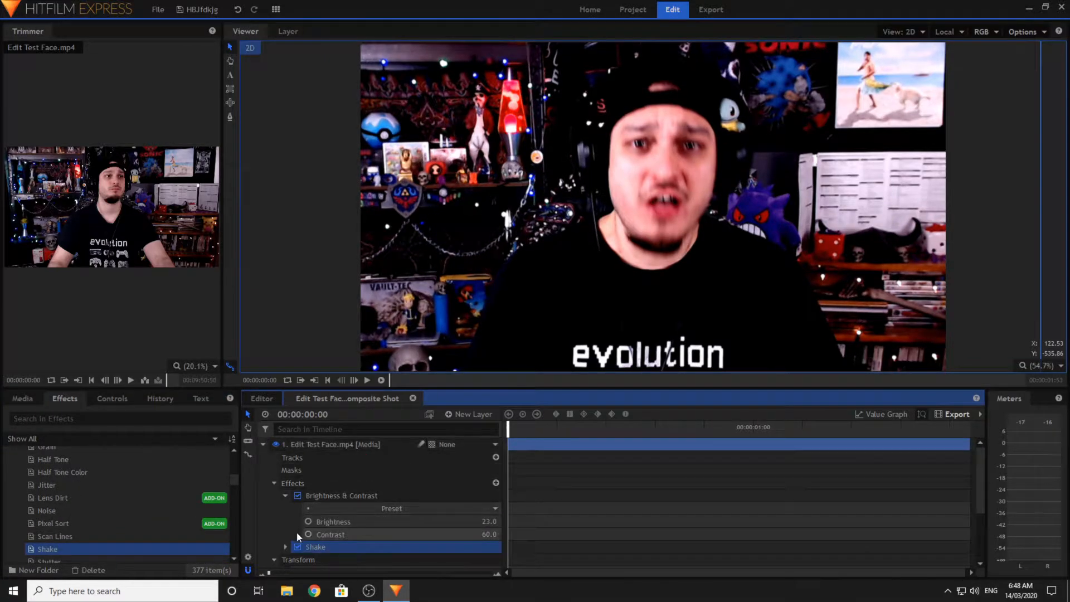
- Set the Shake speed to 13.20 and keyframe both Amount and Seed at 0 on the first frame
click(285, 546)
scroll(393, 497, down, 2)
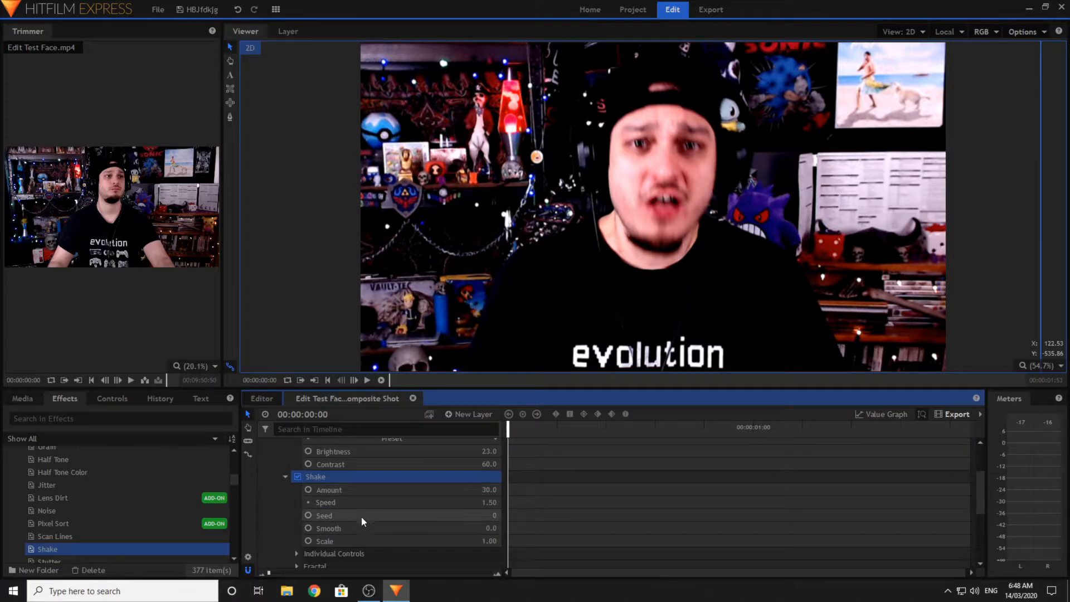
click(307, 490)
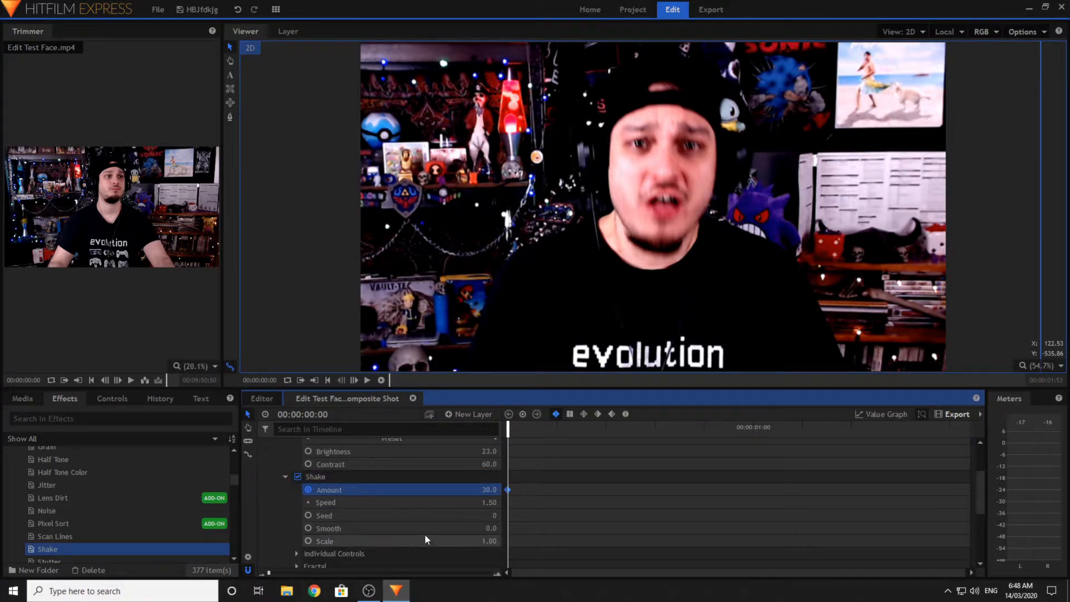
drag(477, 489, 552, 502)
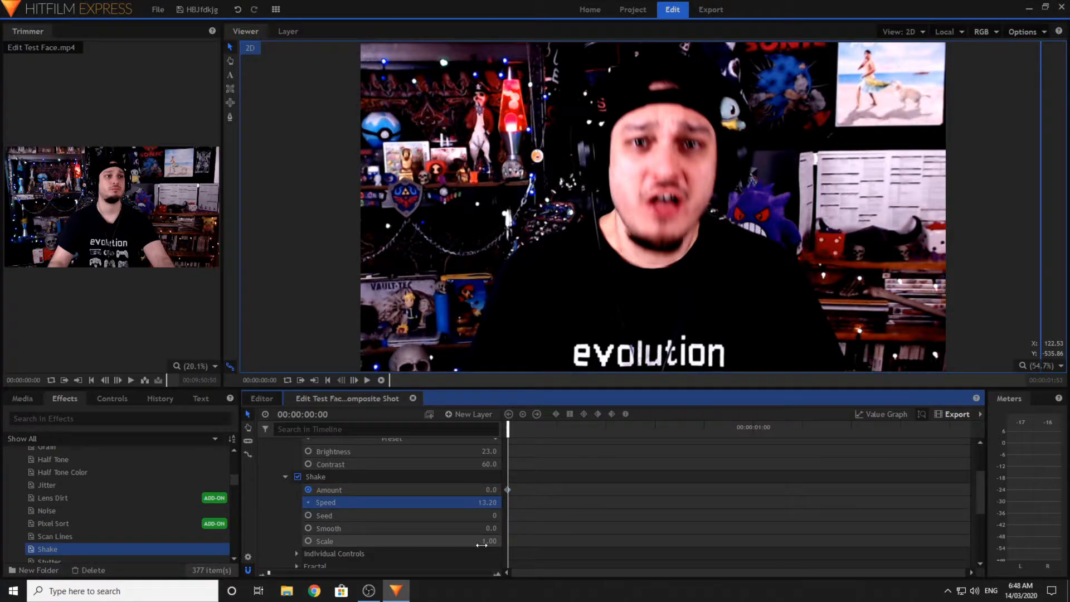
click(309, 516)
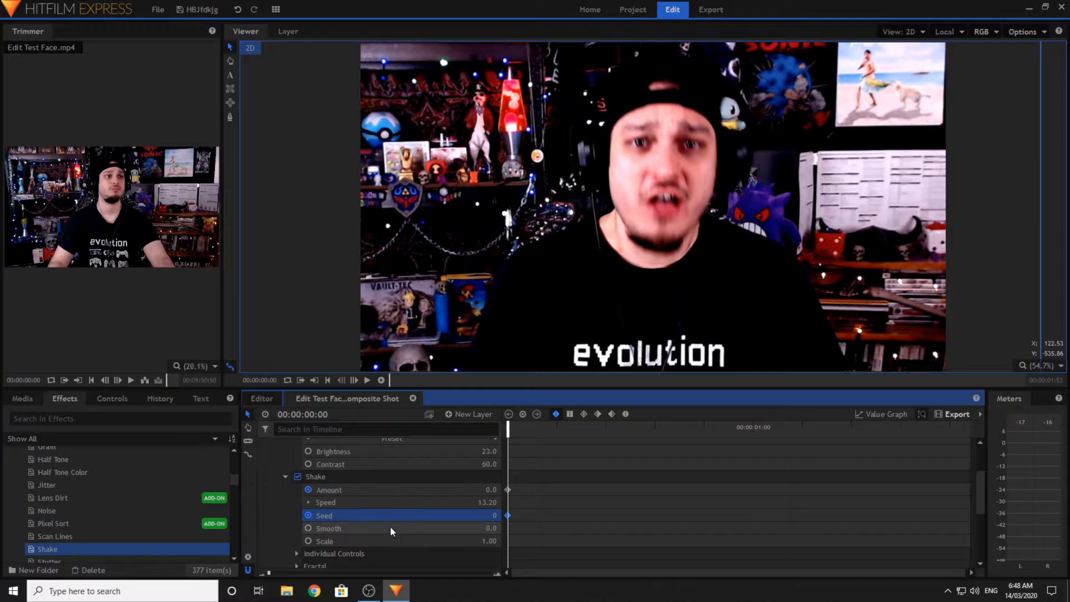
- Set Tilt Shake to 0 in the Shake effect's individual controls
scroll(334, 535, down, 1)
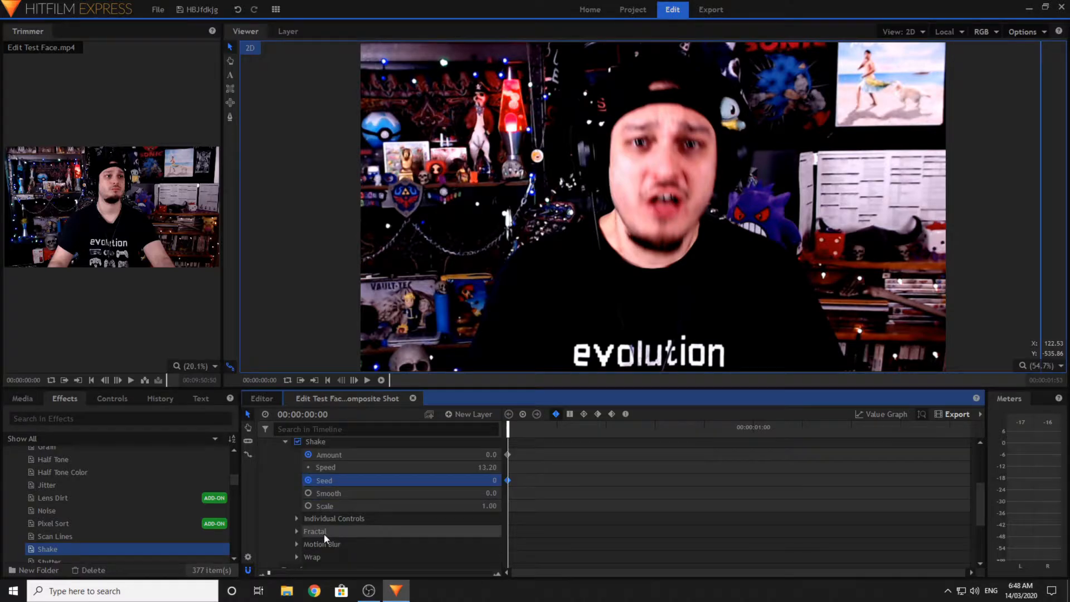
click(298, 517)
scroll(379, 524, down, 1)
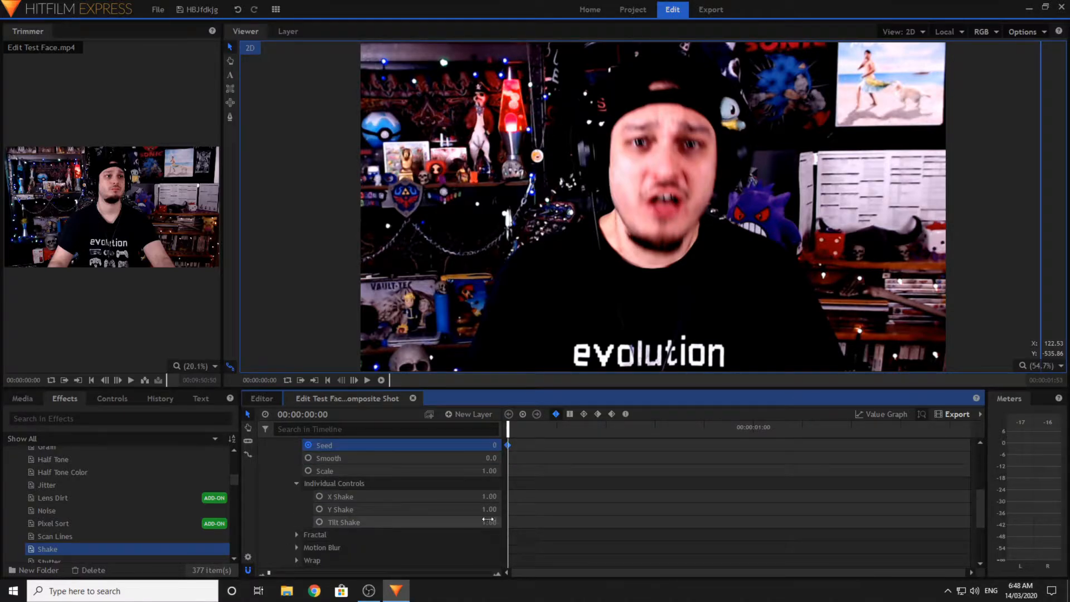
drag(492, 523, 446, 523)
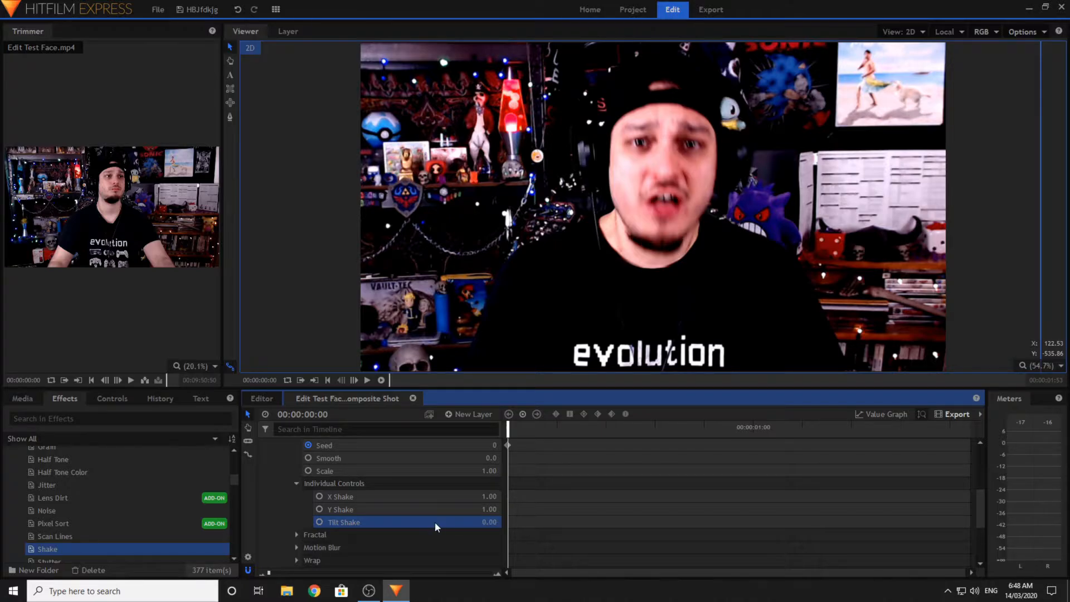
- Set the Shake effect's X and Y wrap options to No
scroll(435, 521, down, 1)
click(308, 525)
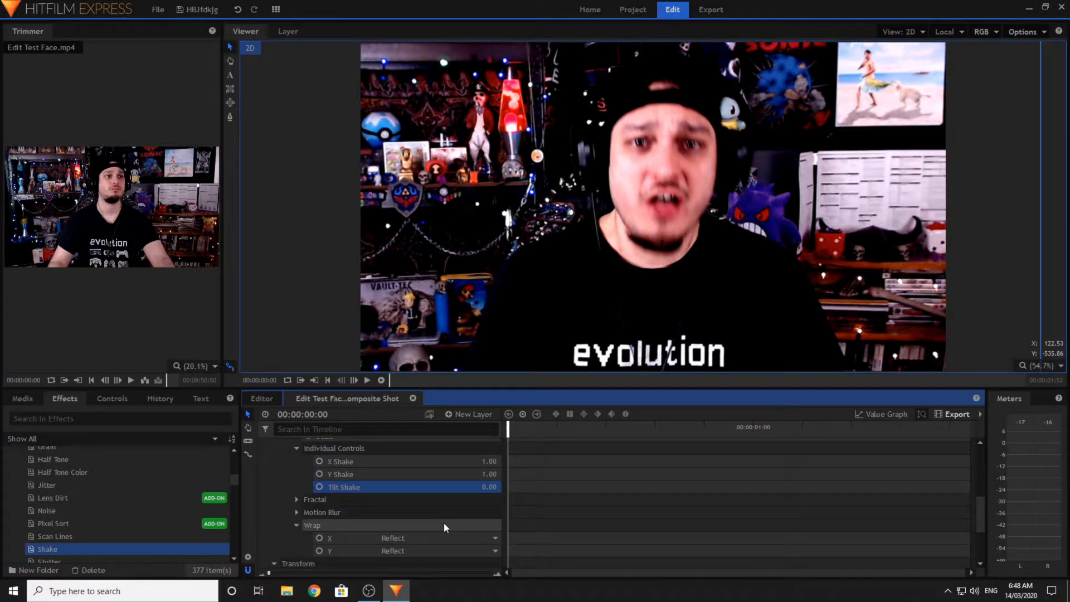
click(491, 538)
click(468, 549)
click(466, 550)
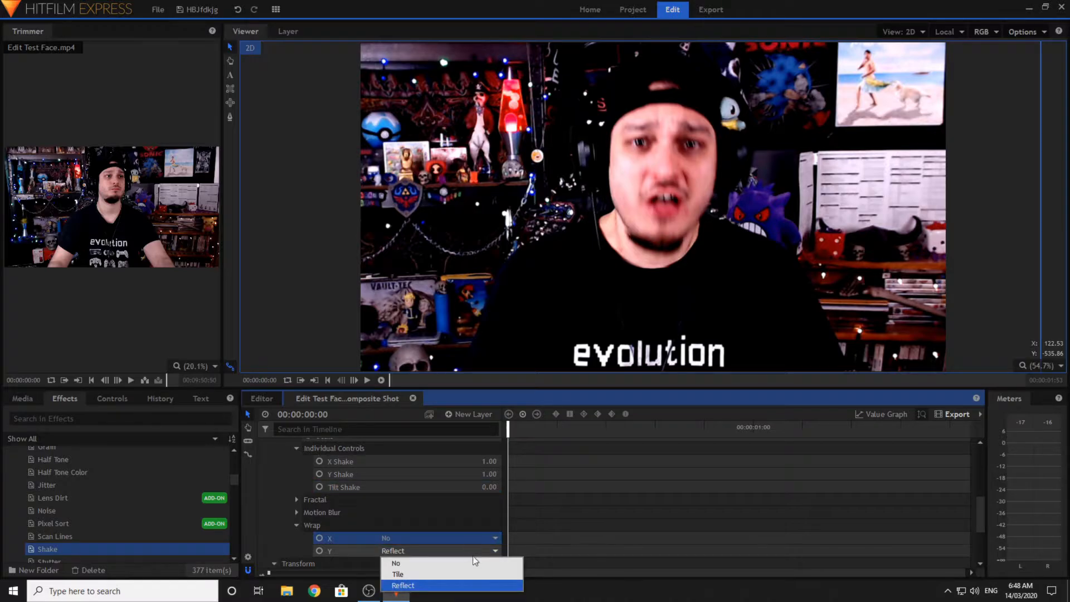
click(475, 561)
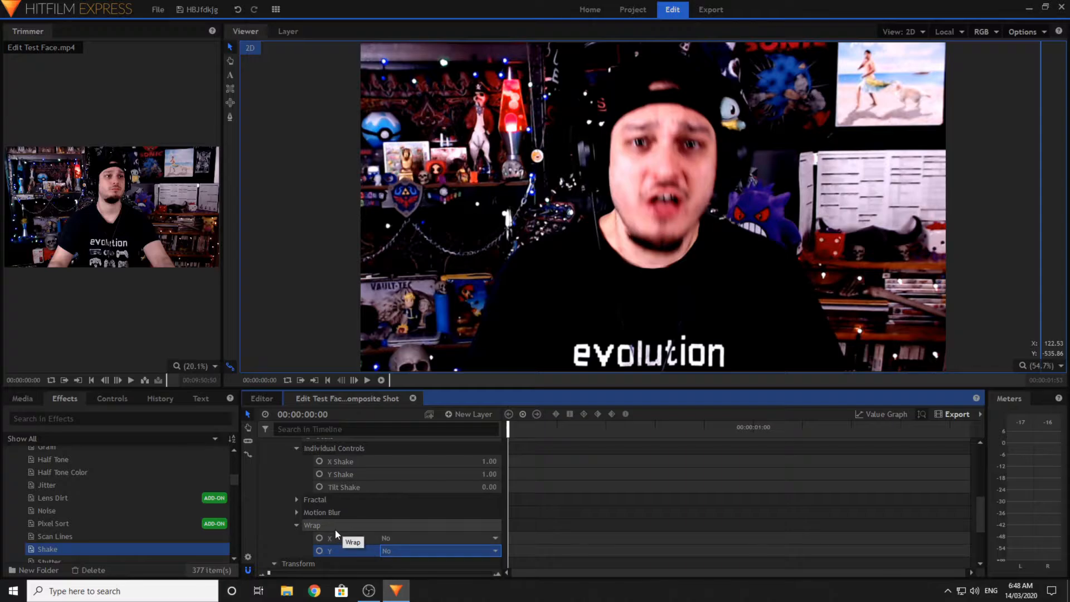
- Keyframe the Shake effect at 00:00:01:52 with Amount 147 and Seed 68
scroll(335, 530, up, 3)
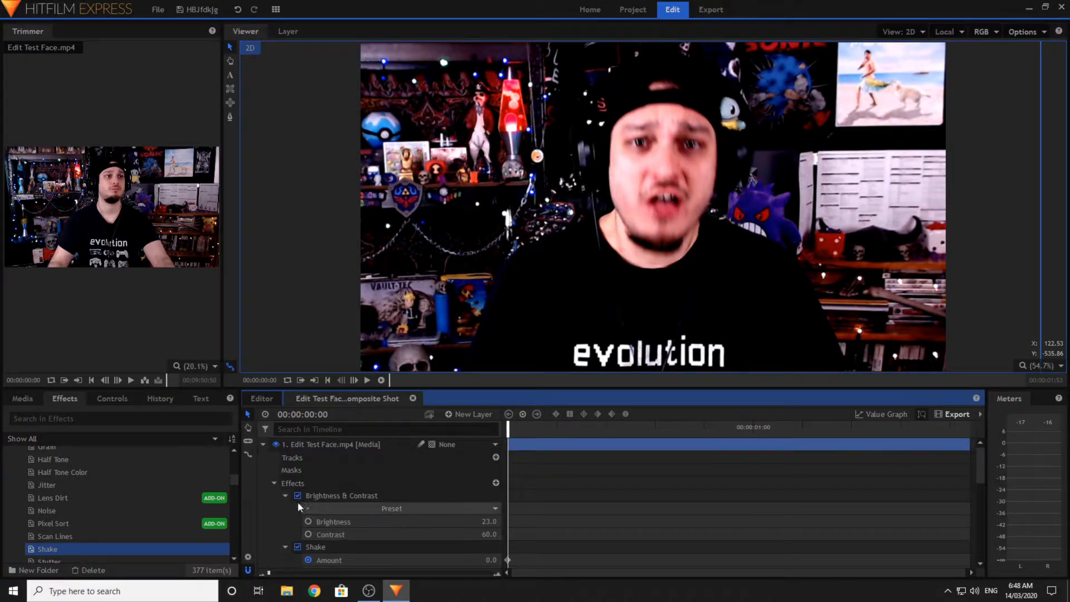
click(285, 495)
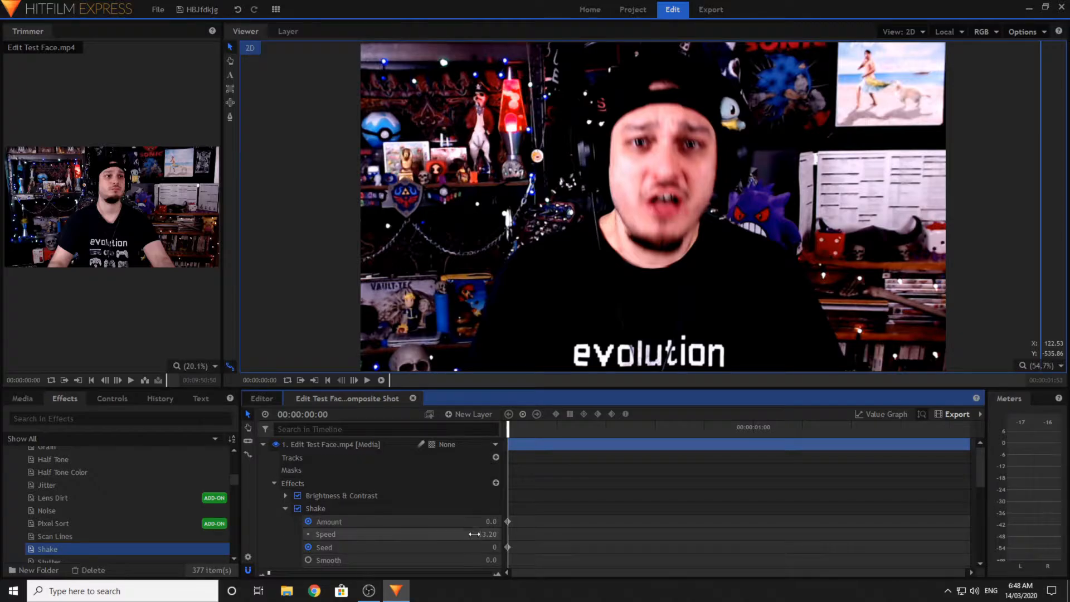
drag(508, 435, 1037, 435)
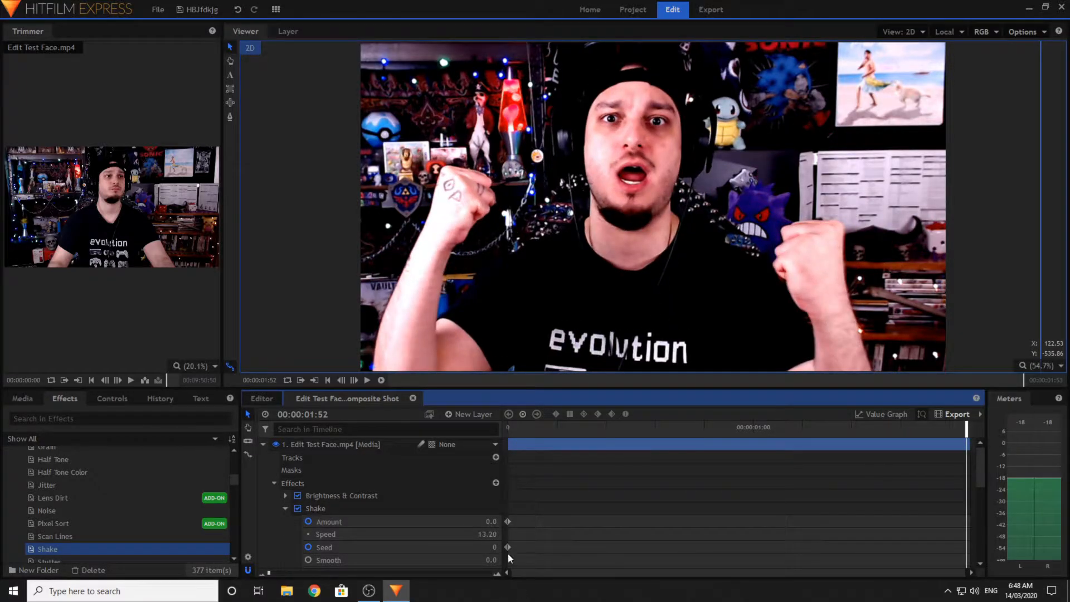
drag(491, 521, 558, 522)
drag(491, 522, 501, 521)
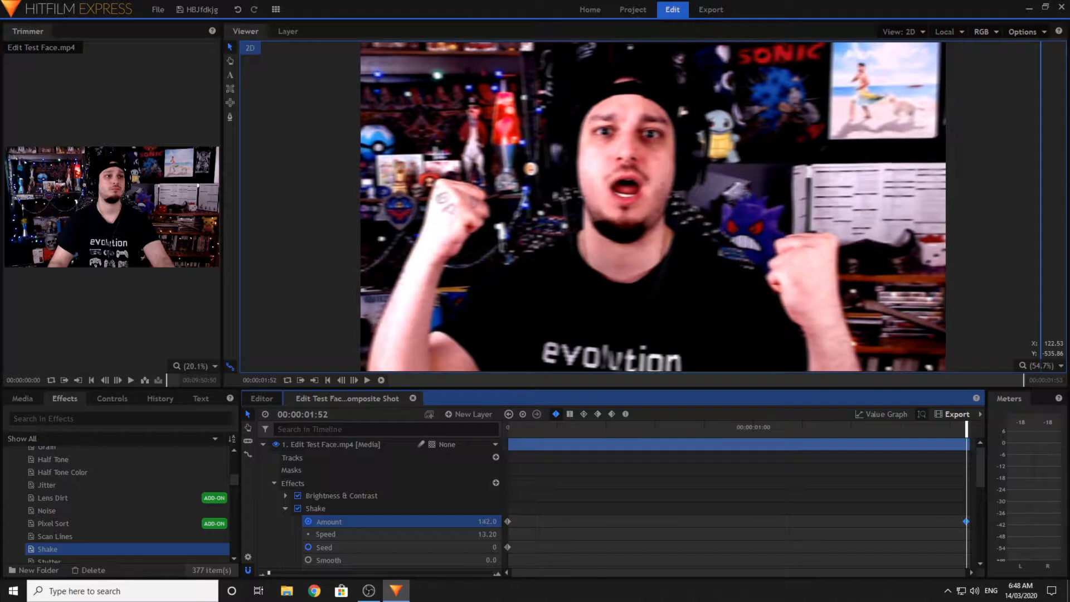
scroll(473, 535, down, 3)
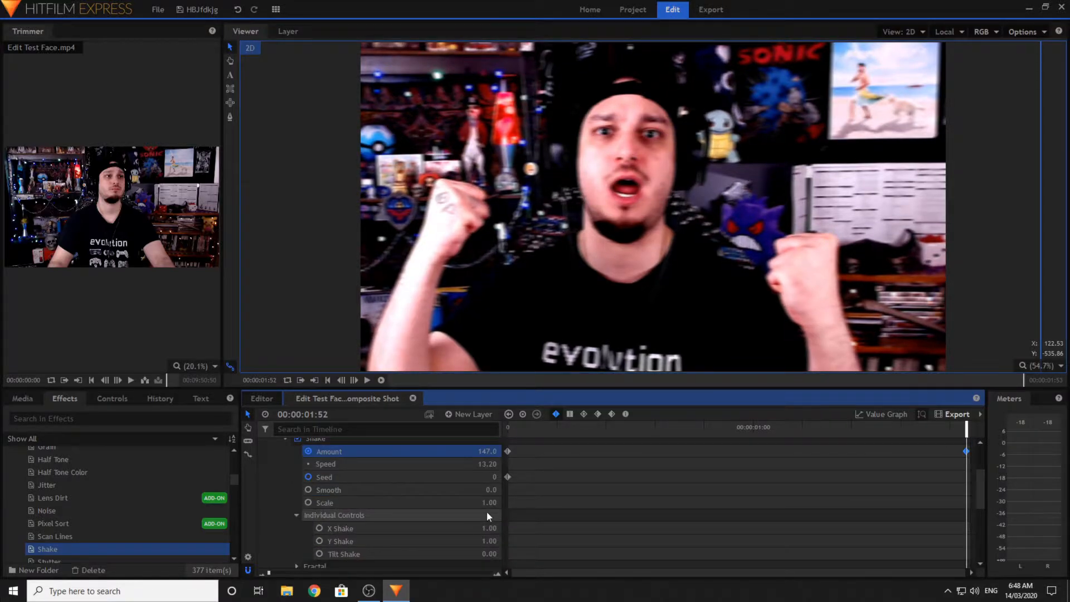
drag(493, 477, 530, 477)
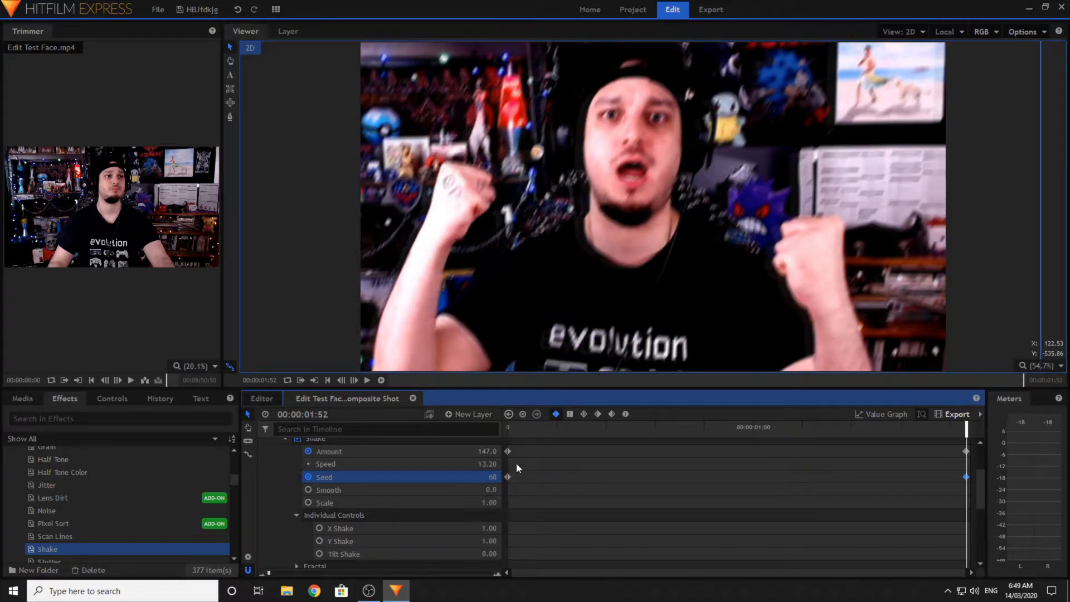
- Play the shake from the first frame, and set its Amount and Seed keyframes to Smooth temporal interpolation
click(518, 426)
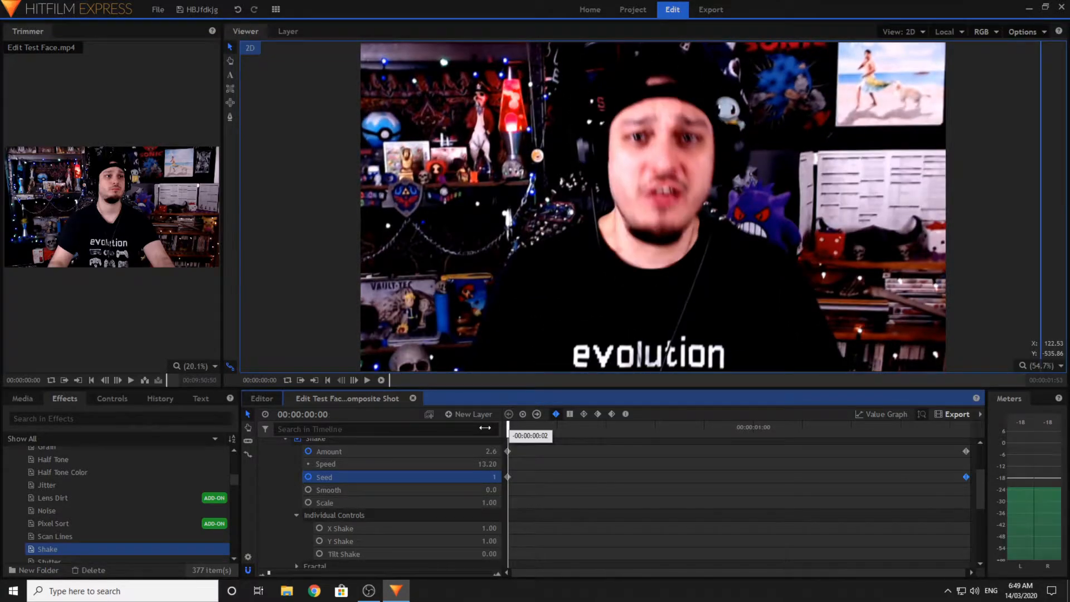
click(367, 382)
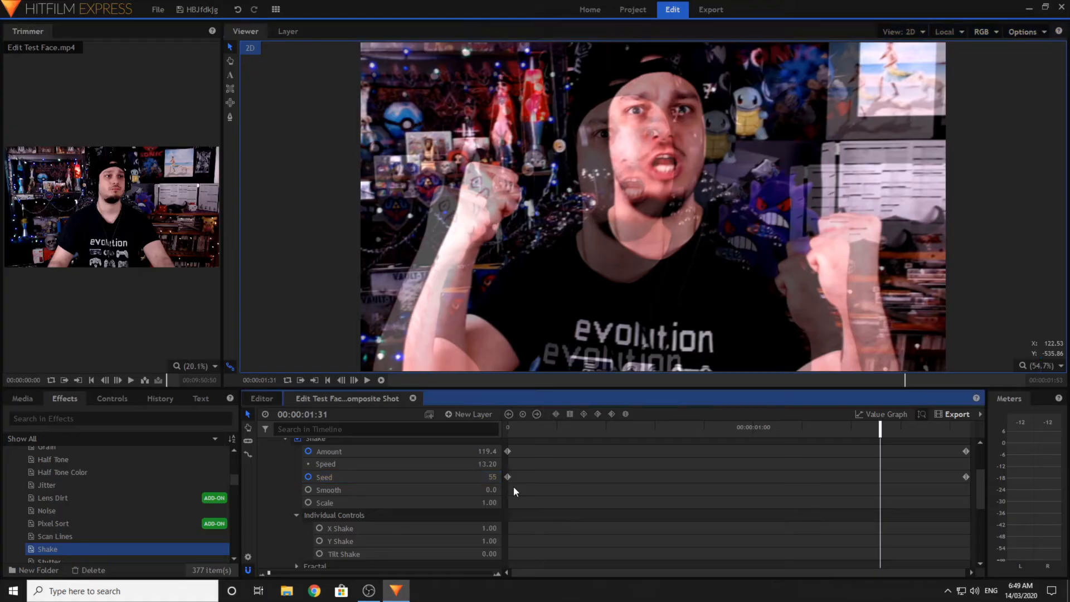
drag(513, 486, 980, 519)
right_click(965, 491)
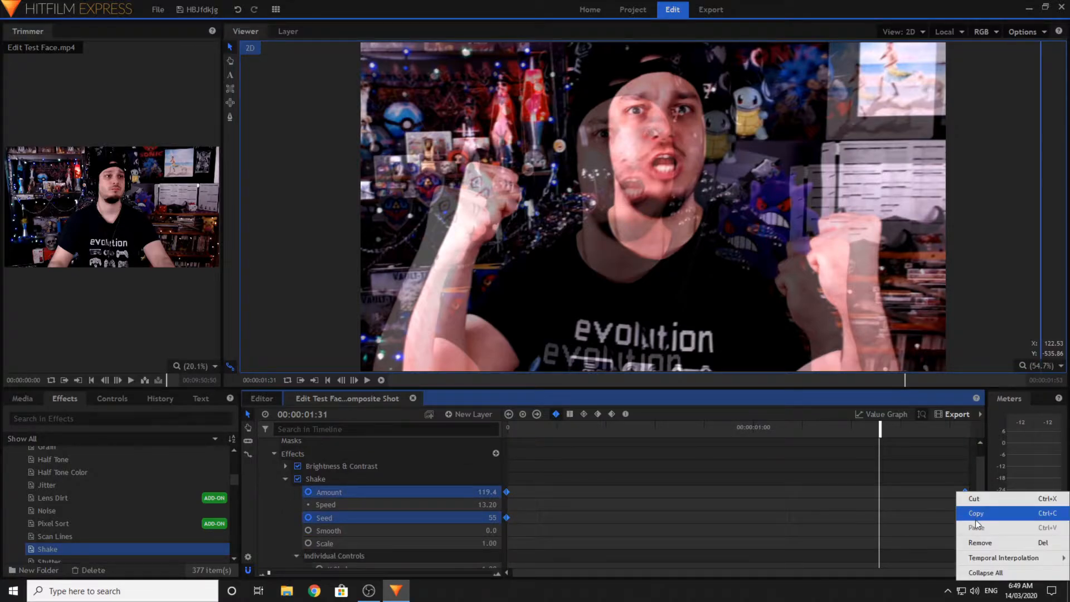
mouse_move(988, 553)
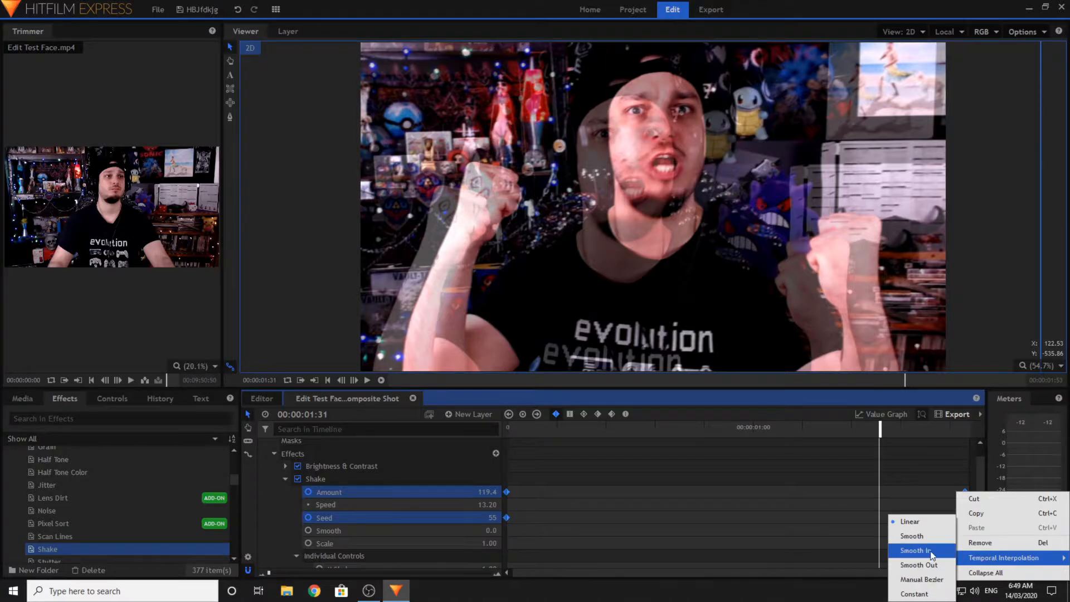
click(912, 536)
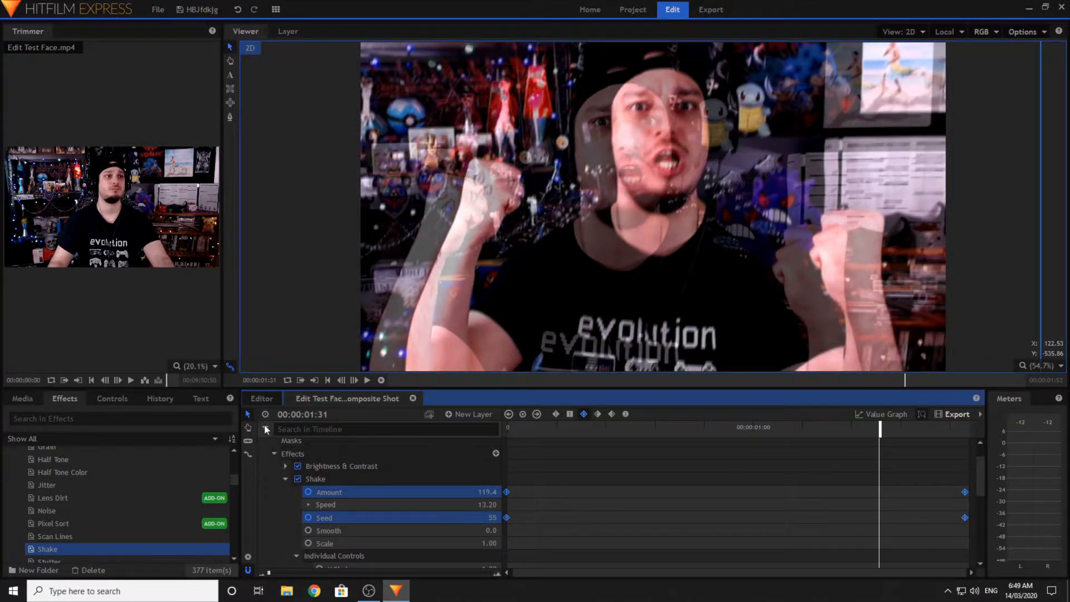
- Add Brightness and Contrast keyframes to the Brightness & Contrast effect at 00:00:01:52
click(262, 397)
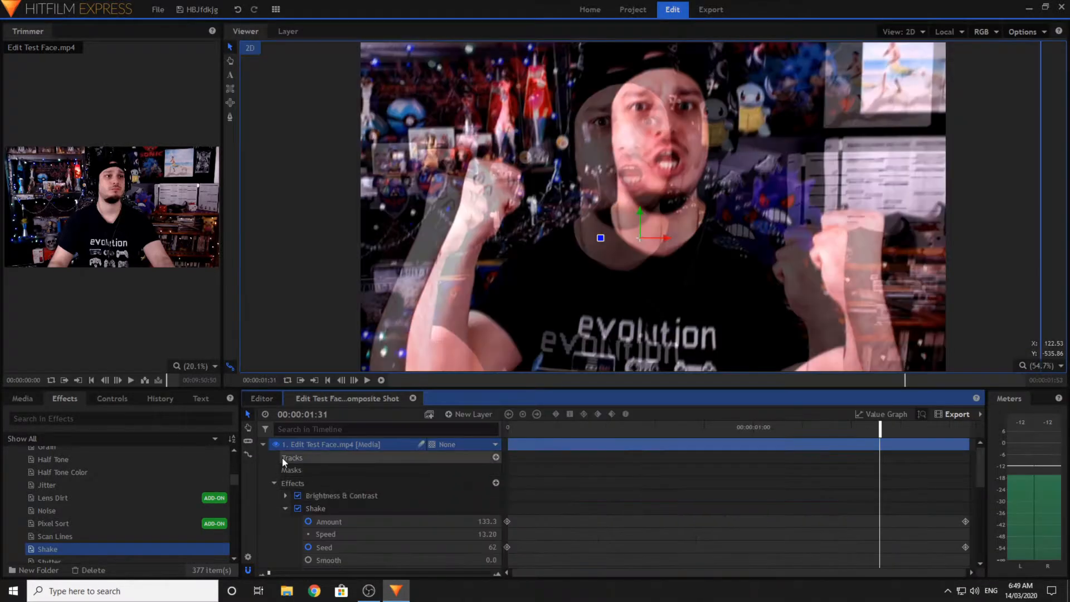
click(286, 495)
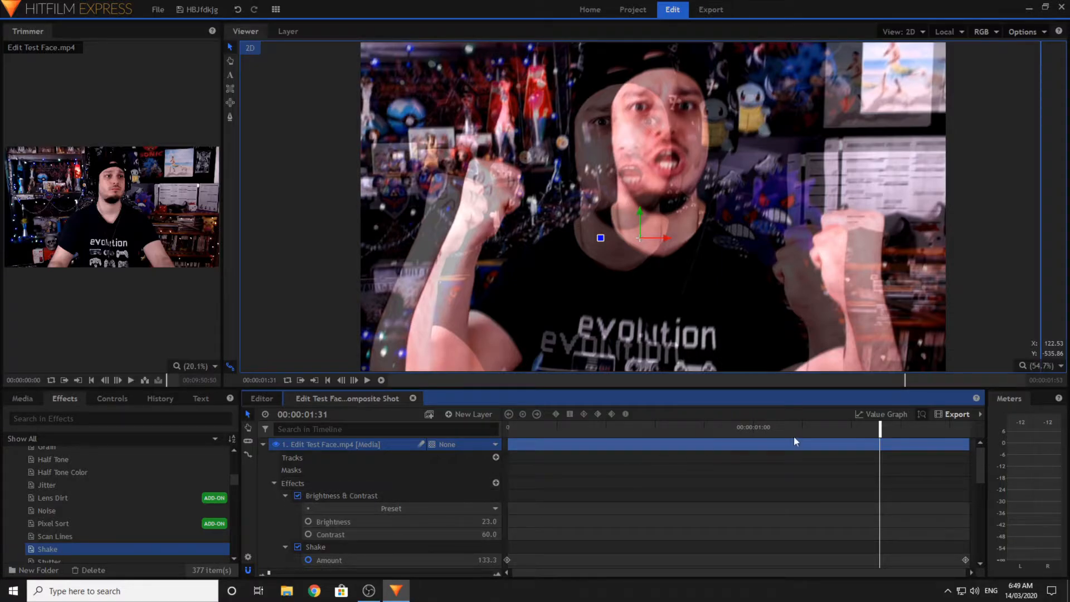
drag(900, 425, 978, 426)
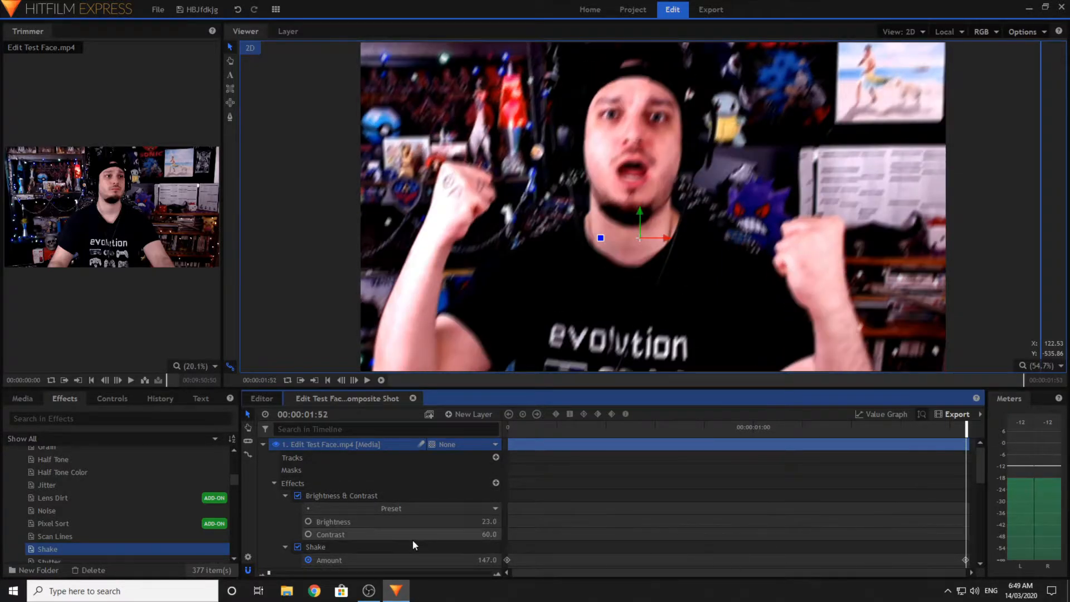
click(308, 521)
click(308, 534)
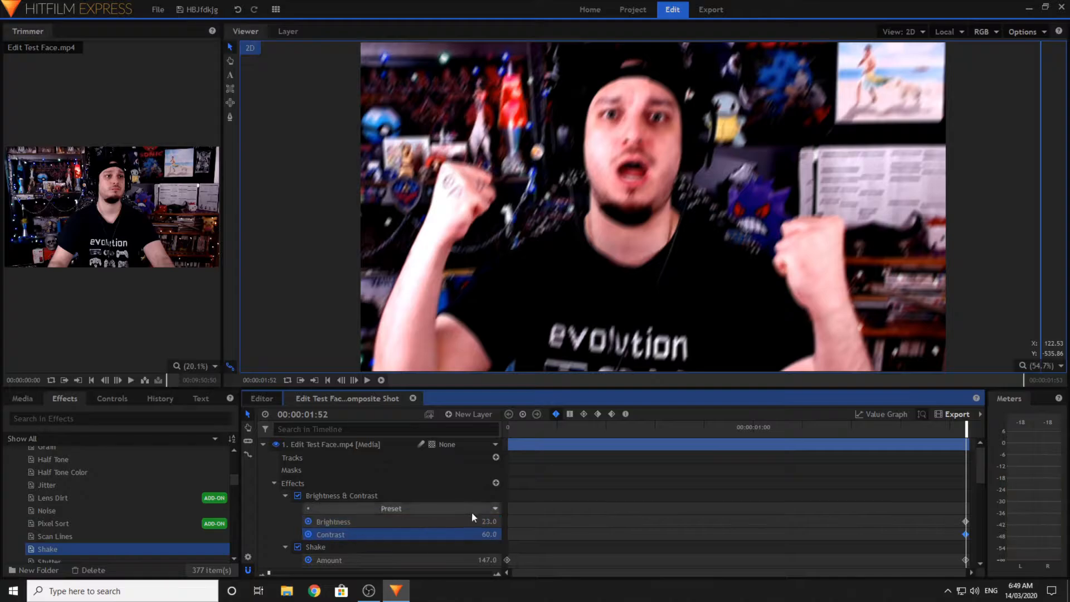
- Keyframe both Contrast and Brightness at 0 on the first frame
click(509, 427)
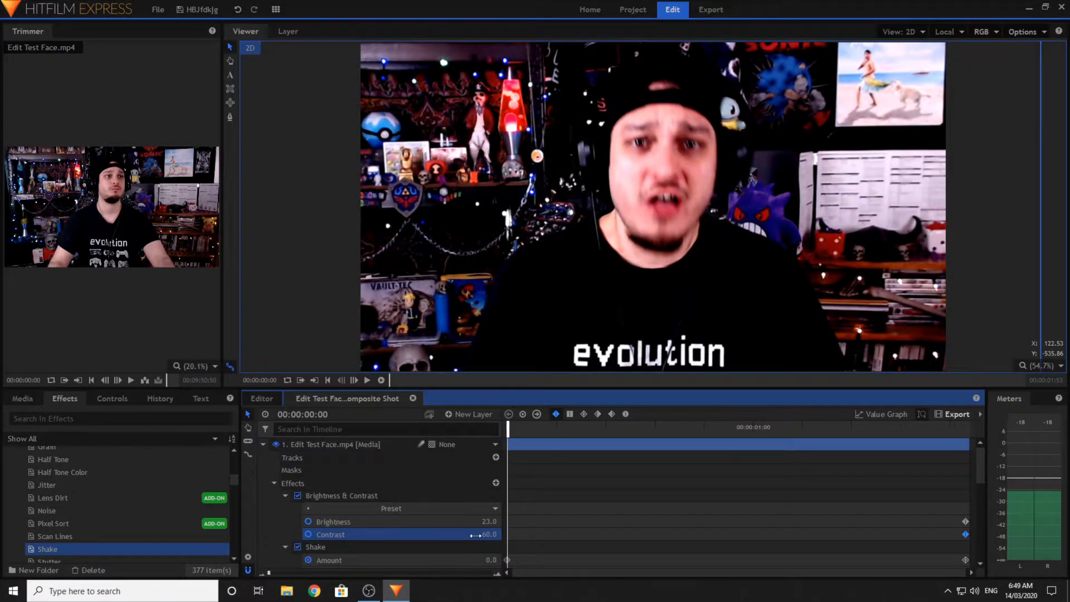
click(488, 535)
text(0)
click(484, 522)
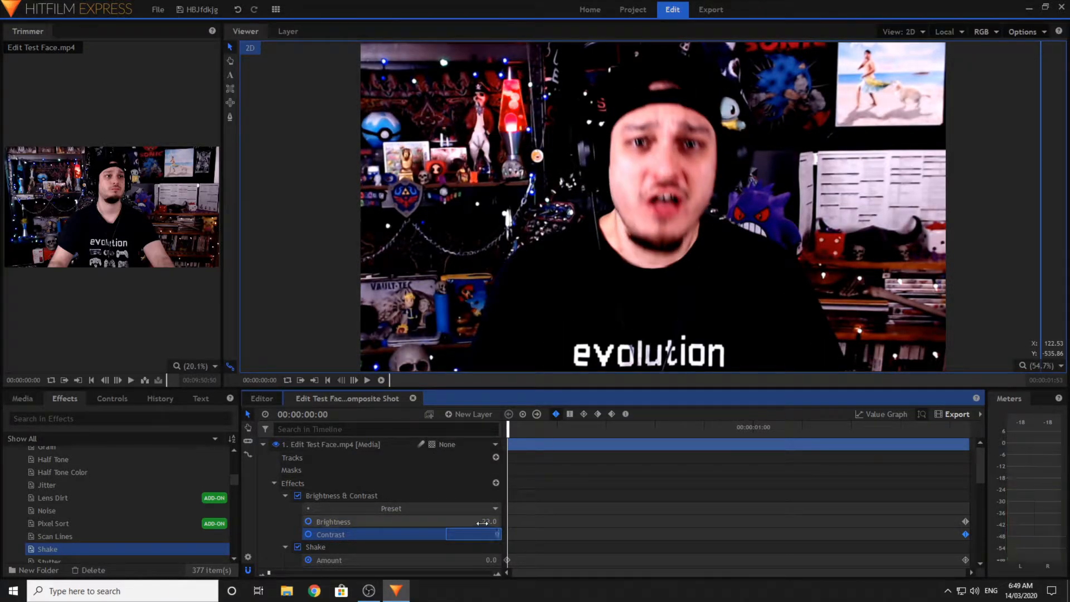
text(0)
click(437, 522)
- Set all Brightness and Contrast keyframes to Smooth temporal interpolation, and close the composite shot
drag(511, 498, 990, 508)
click(964, 472)
drag(963, 461, 508, 505)
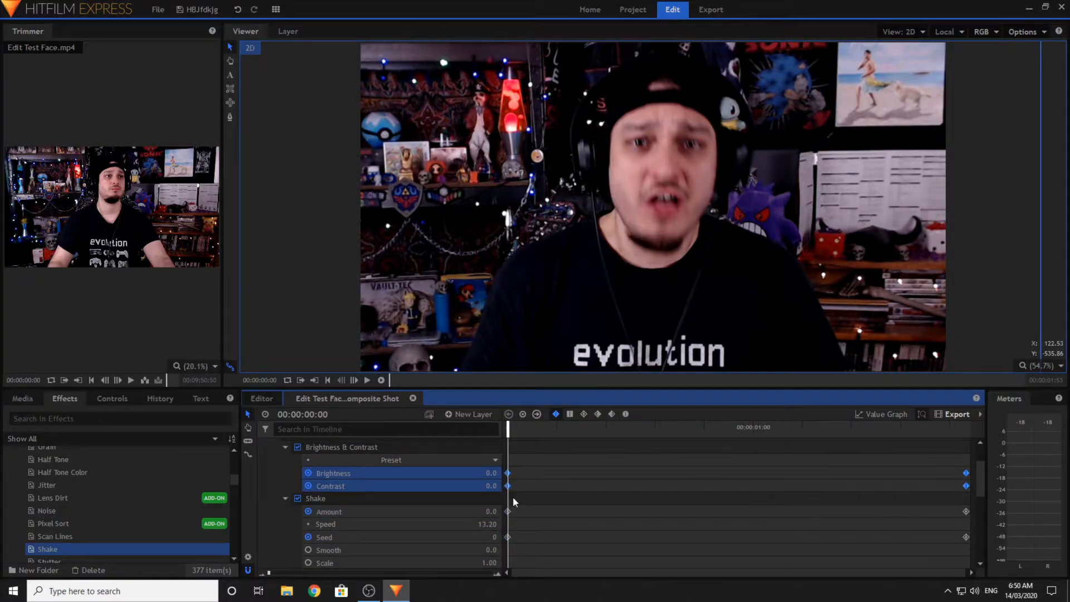
right_click(507, 486)
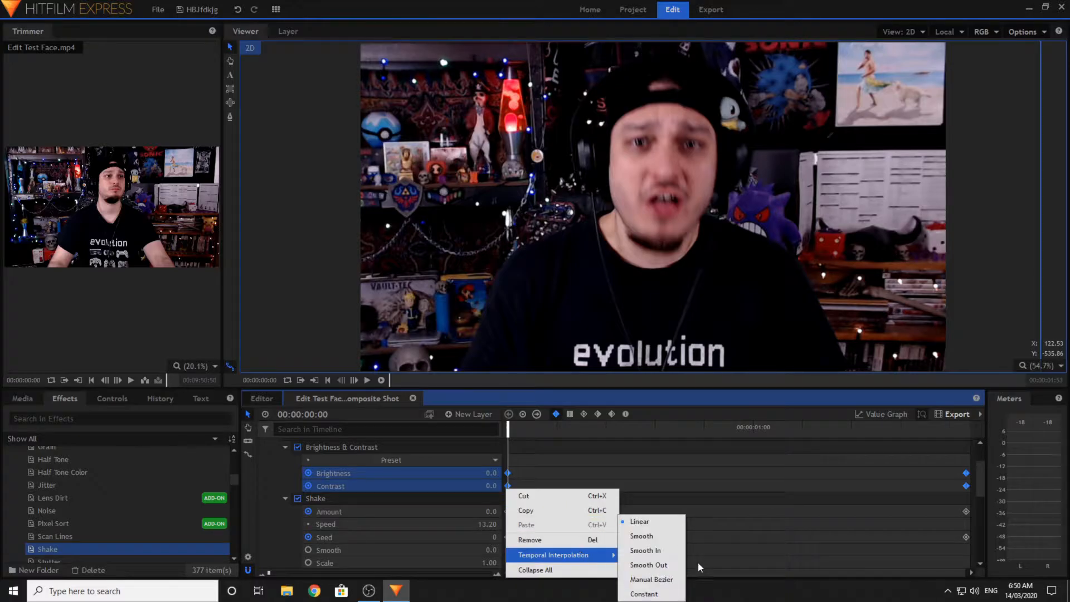
click(663, 537)
click(270, 397)
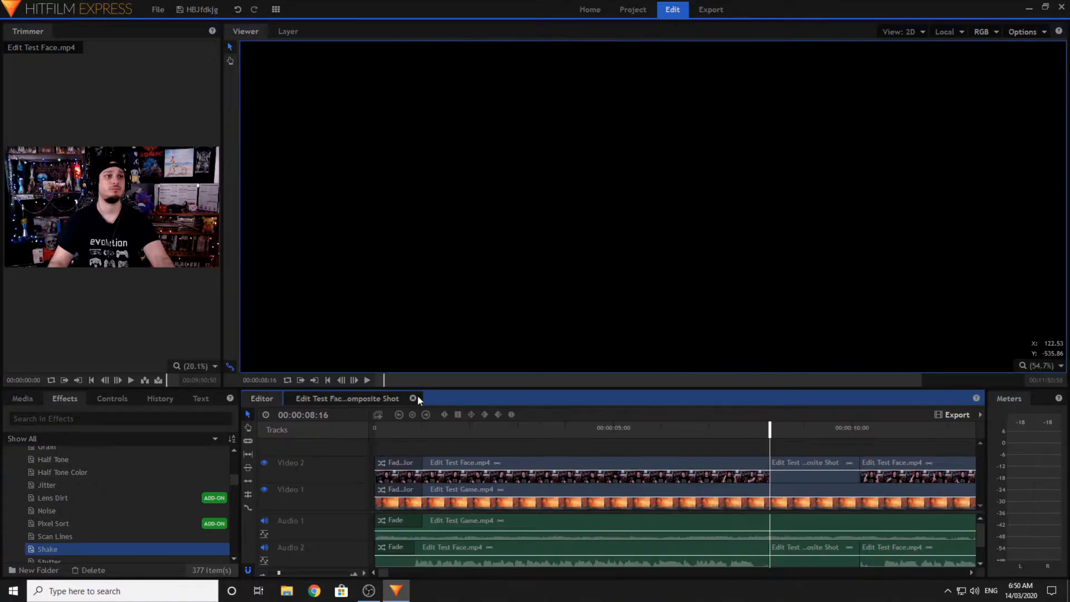
click(413, 398)
- Play the main timeline from 00:00:05:59 through the composite shot, and place the playhead at 00:00:10:34
click(662, 439)
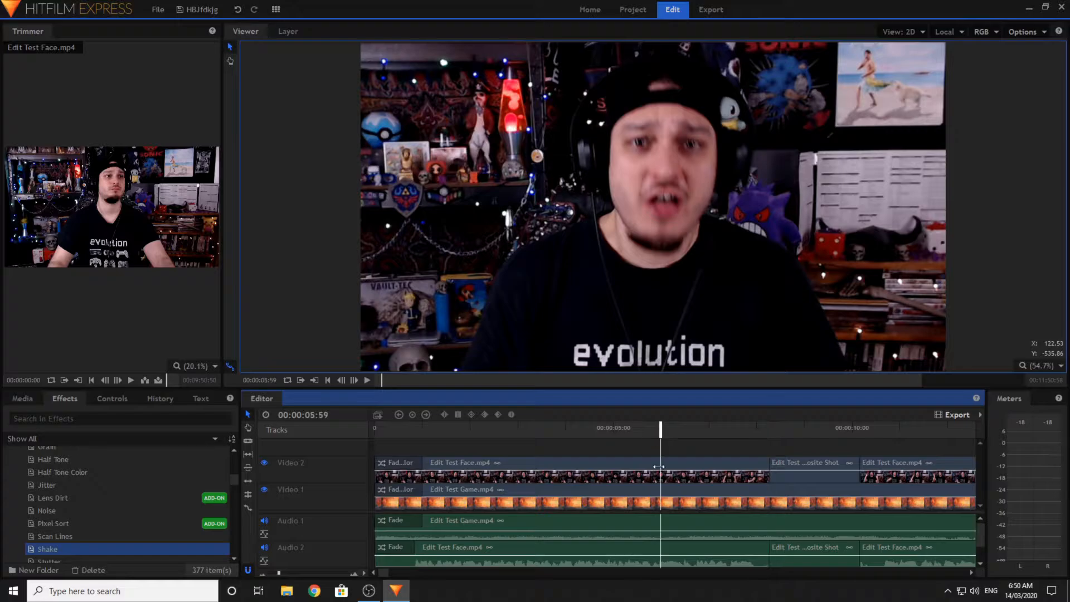
click(367, 378)
click(368, 380)
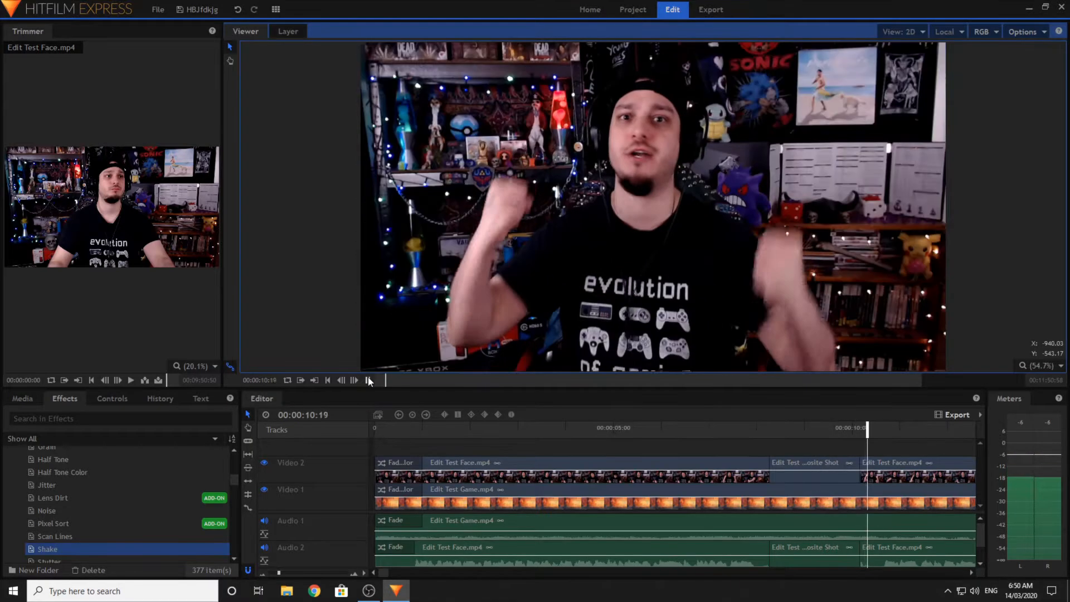
click(368, 379)
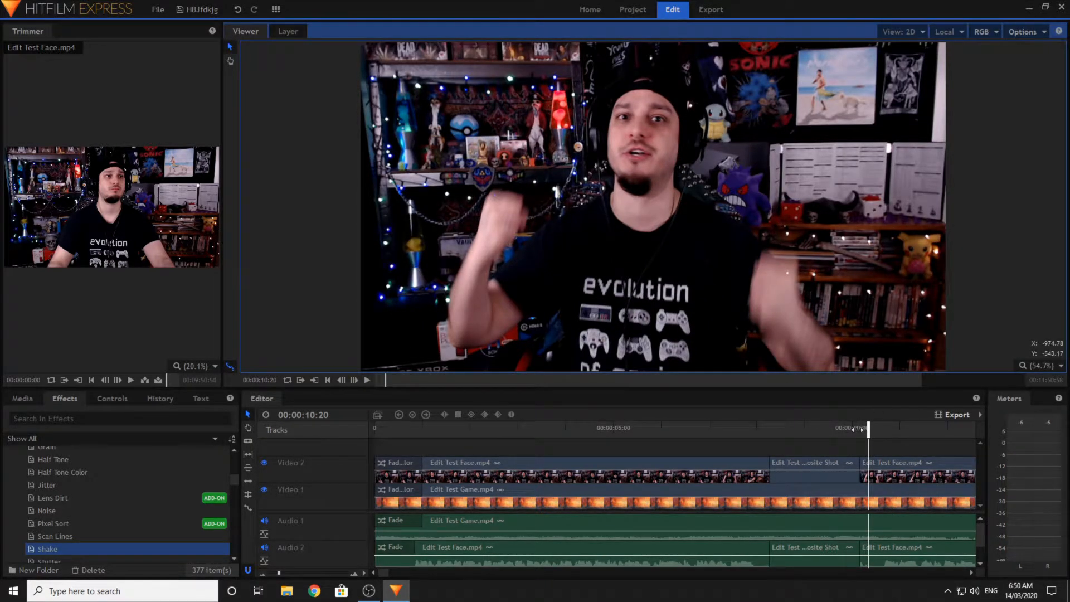
drag(862, 428, 879, 427)
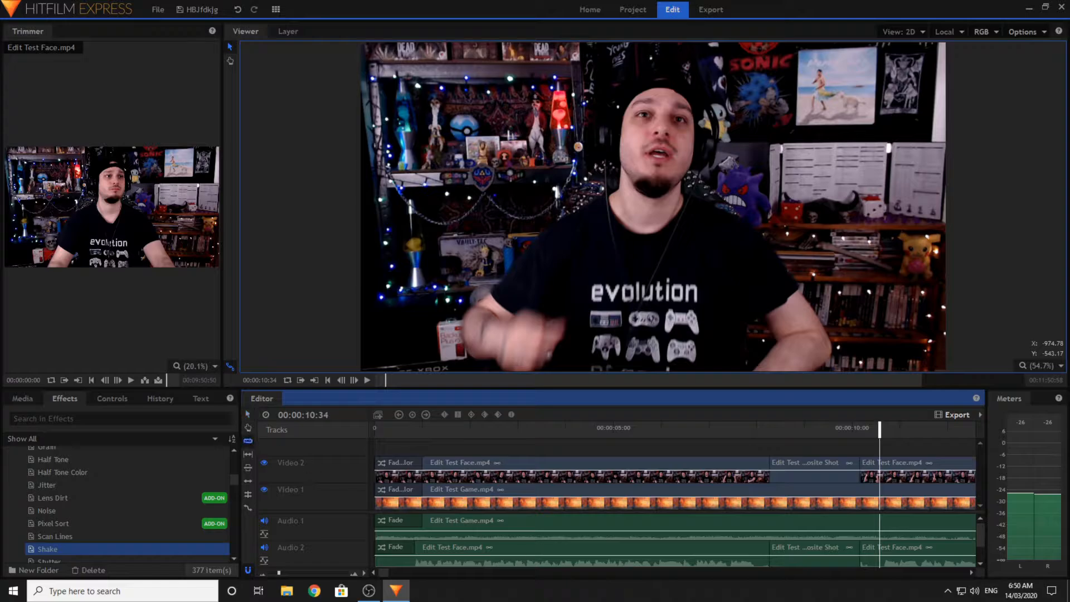
click(881, 553)
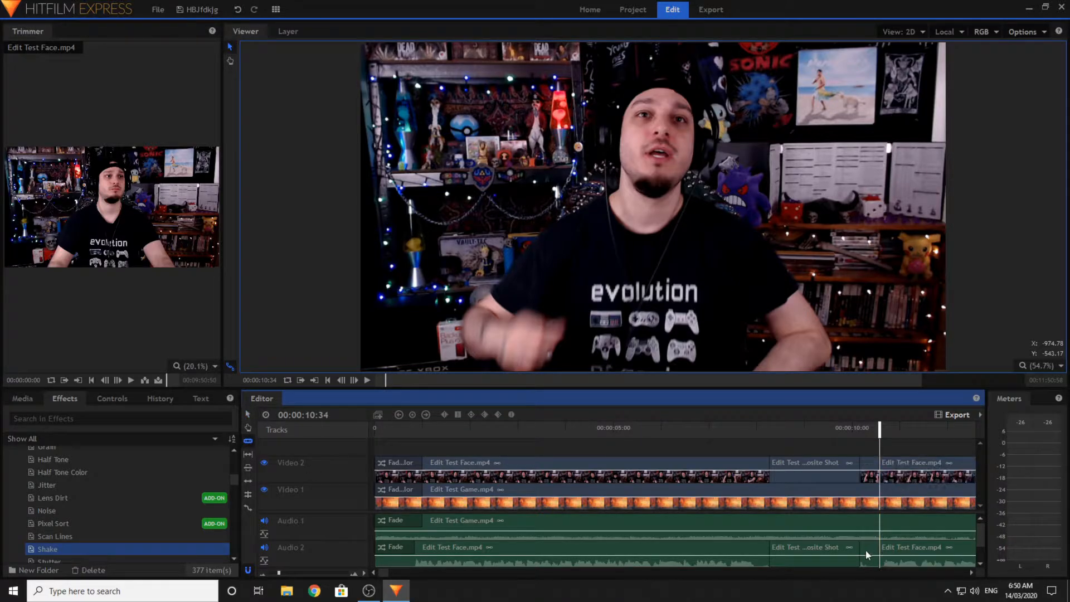
right_click(866, 553)
click(685, 442)
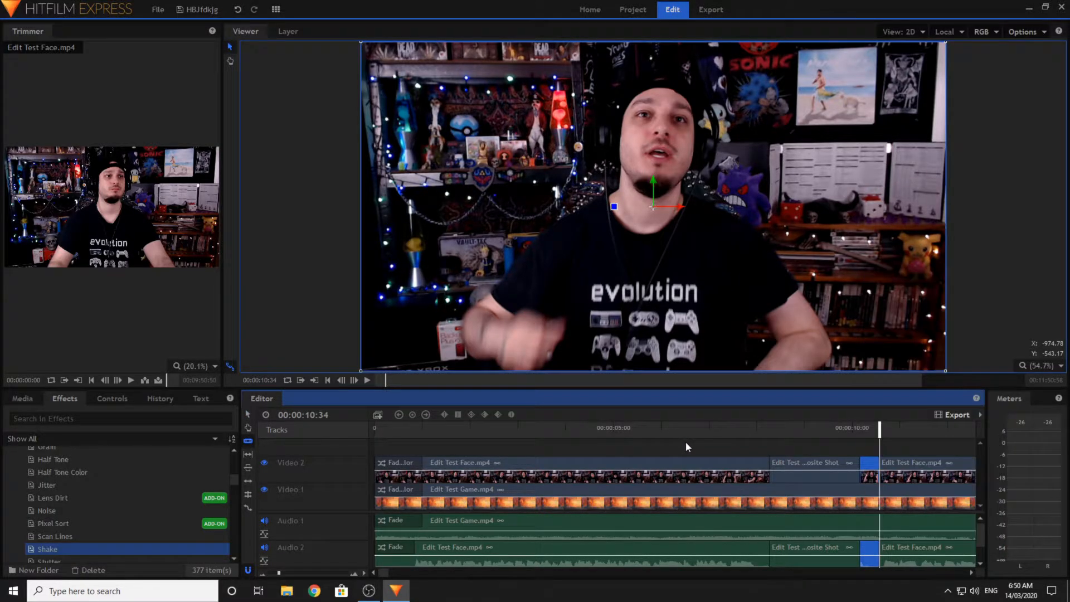
key(ctrl+z)
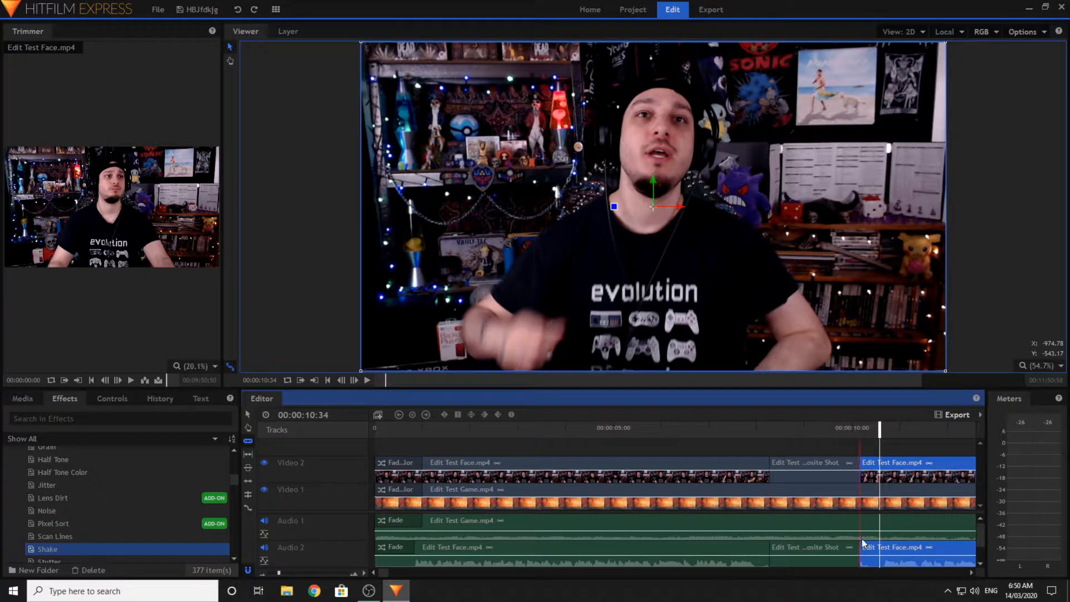
- Unlink the face clip after the composite shot and select only its audio on Audio 2
right_click(868, 554)
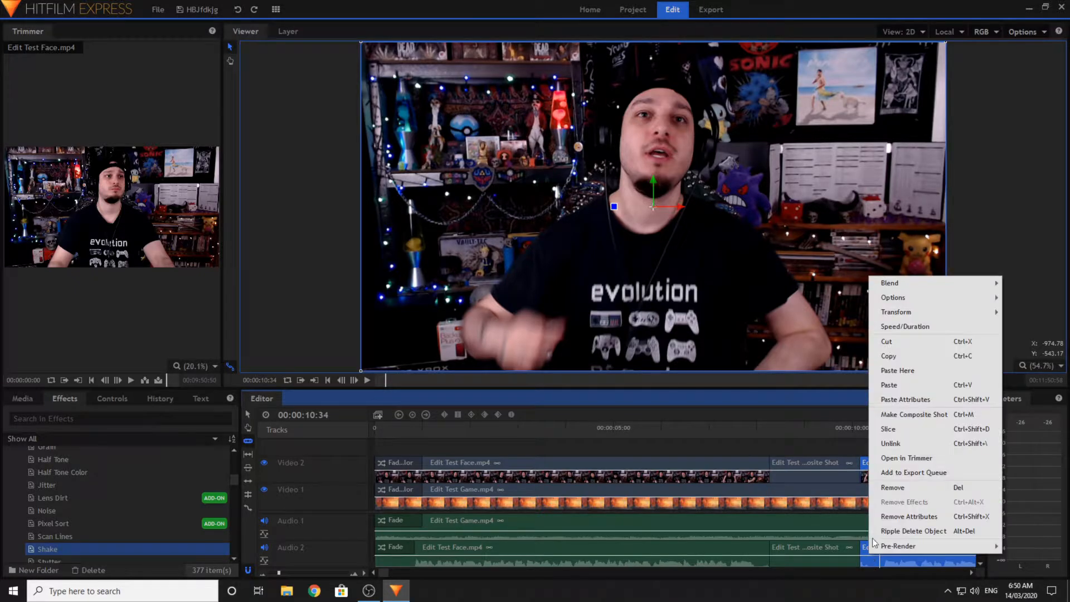
click(886, 443)
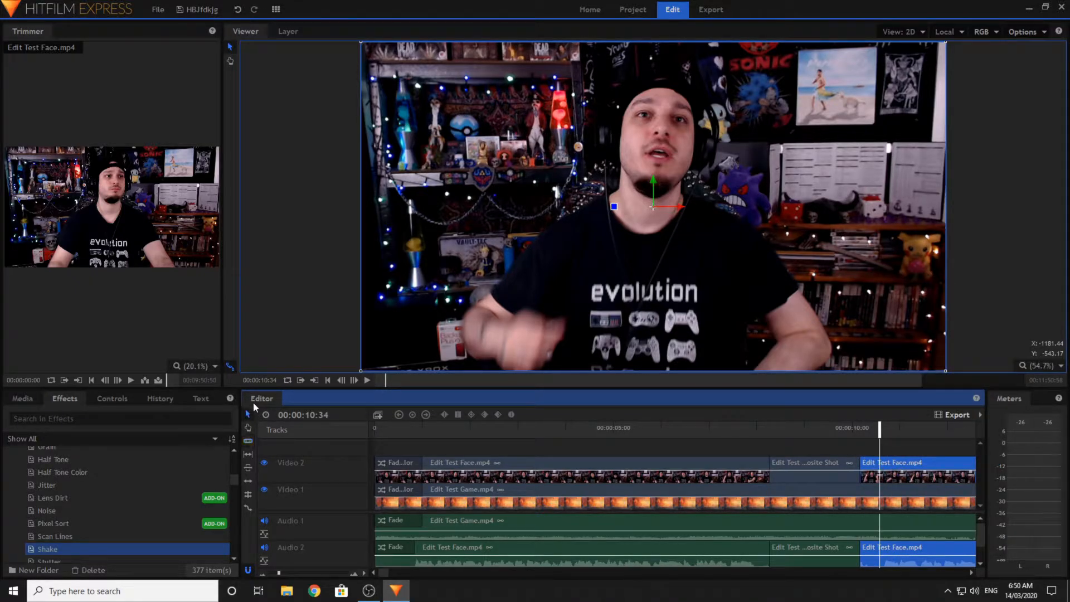
click(248, 414)
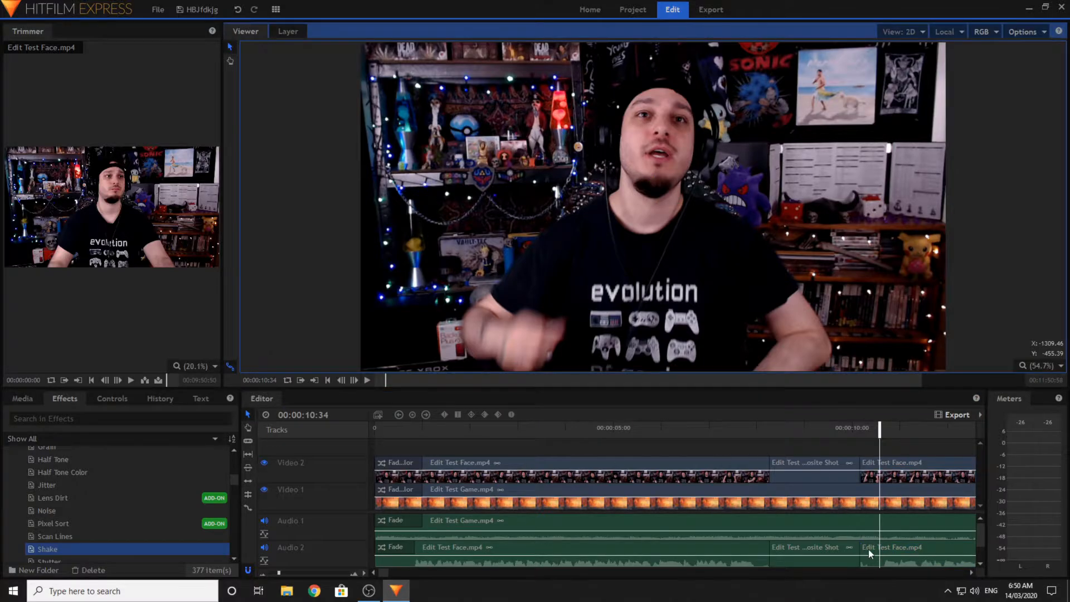
click(870, 552)
- Slice the face clip's audio at 00:00:10:34 and remove the short piece before the cut
click(249, 441)
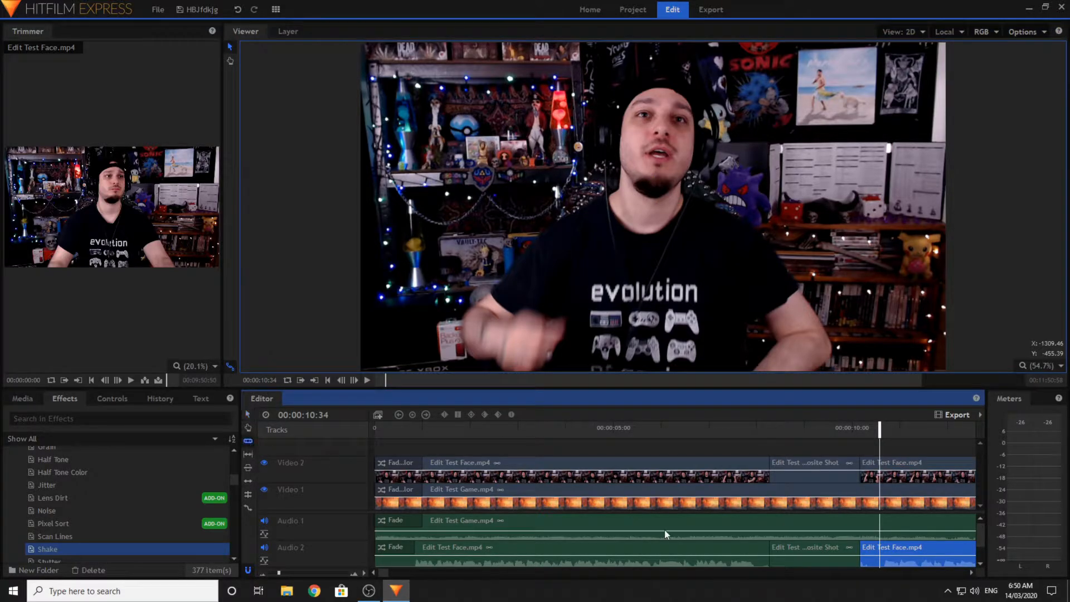
click(877, 542)
right_click(876, 542)
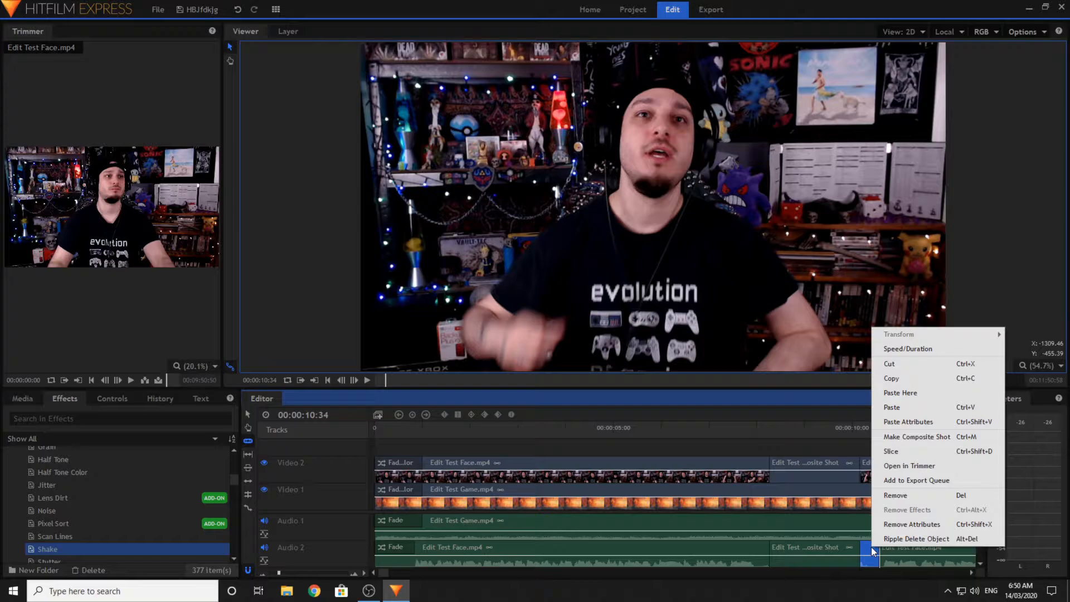
click(896, 490)
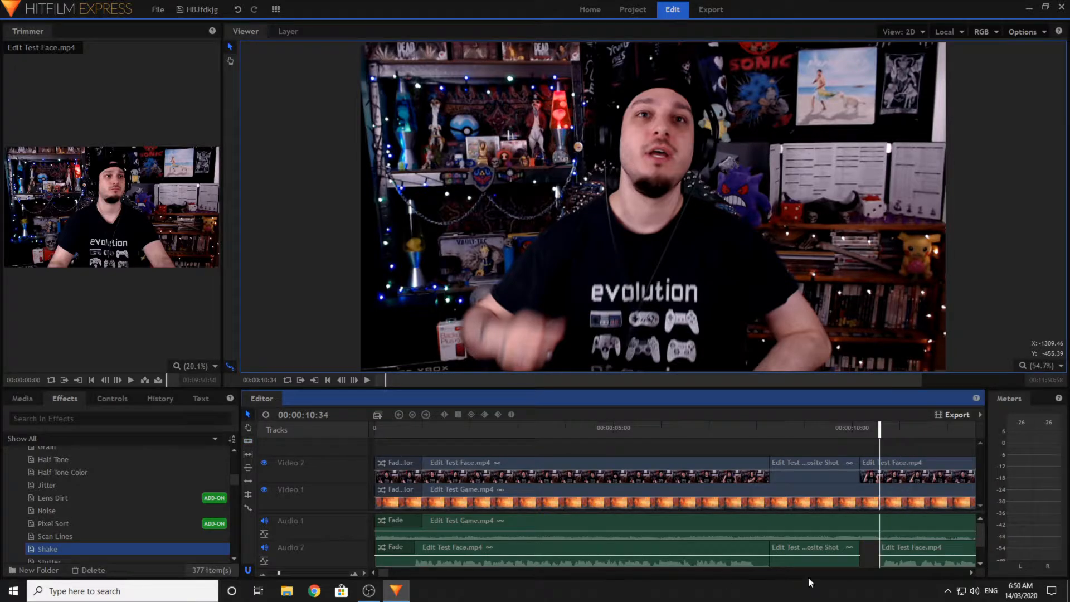
- Unlink the composite shot's video from its audio
click(862, 549)
scroll(863, 549, down, 1)
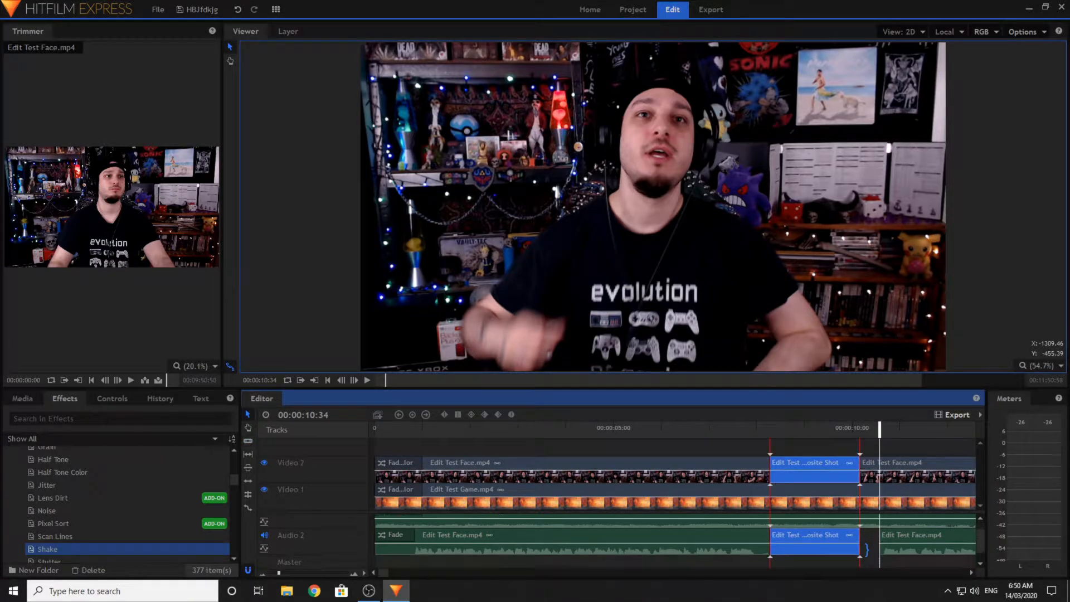
right_click(842, 536)
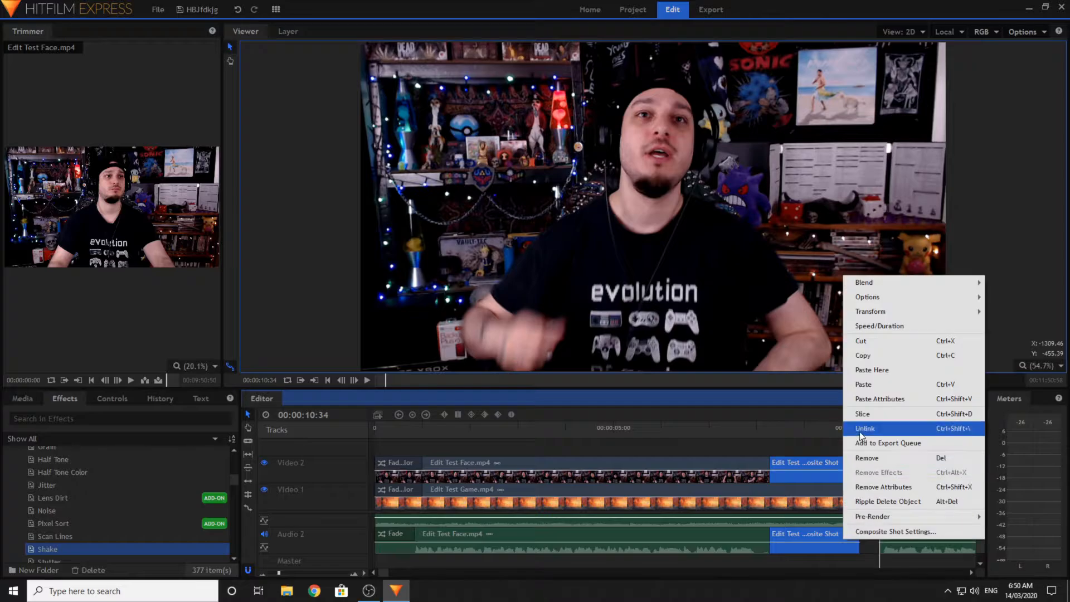
click(862, 456)
click(865, 551)
- Remove the composite shot's audio clip from the Audio 2 track
click(836, 537)
scroll(865, 540, down, 1)
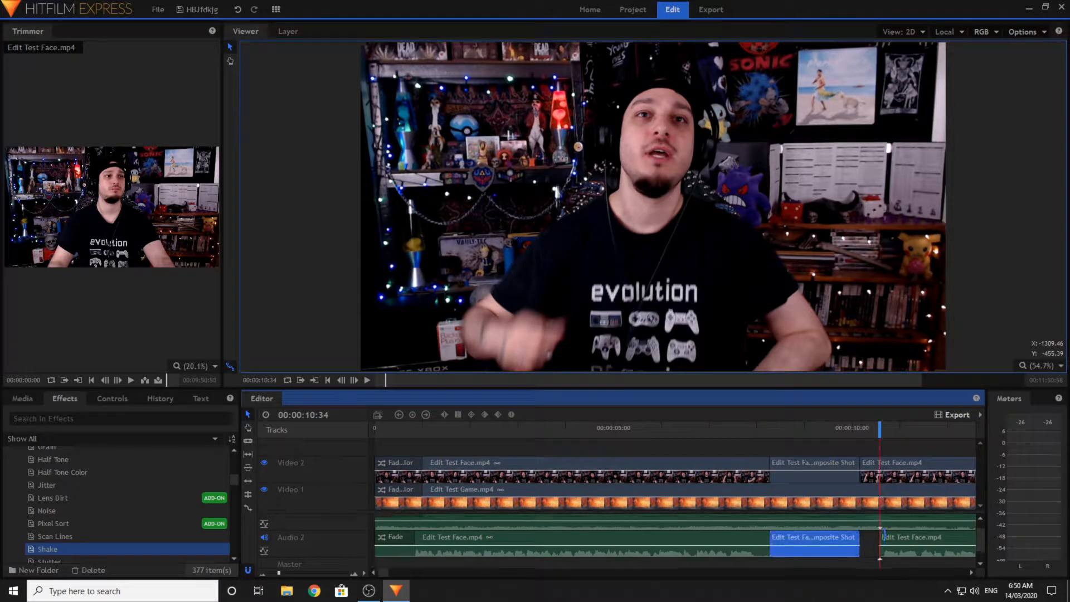
scroll(875, 552, up, 2)
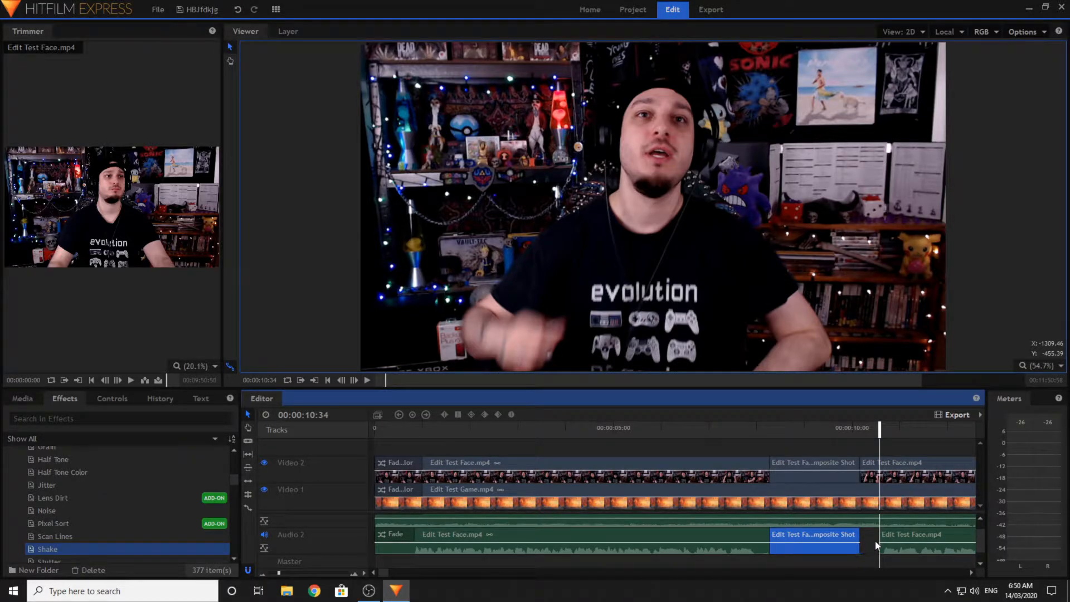
right_click(846, 538)
click(875, 479)
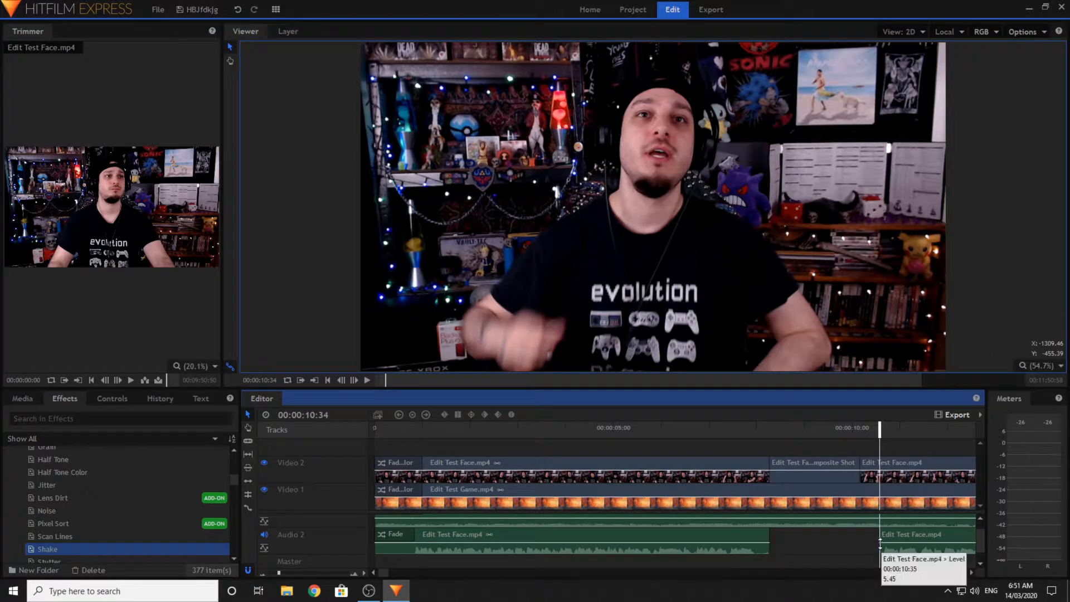
- Extend the remaining face audio back to fill the gap under the composite shot, and slice it at 00:00:10:34
drag(880, 540, 770, 544)
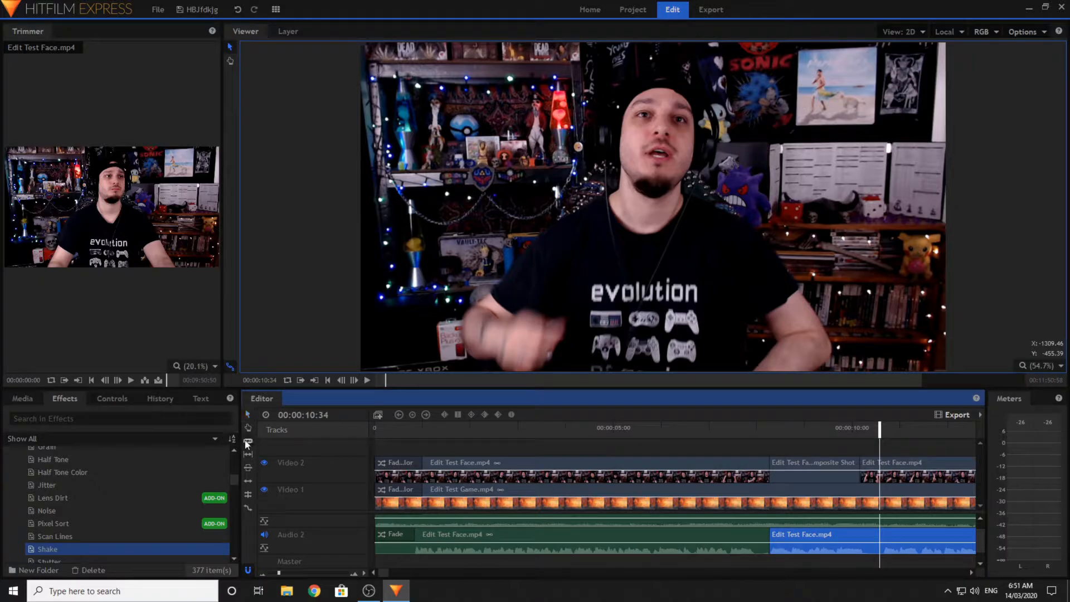
key(ctrl+shift+d)
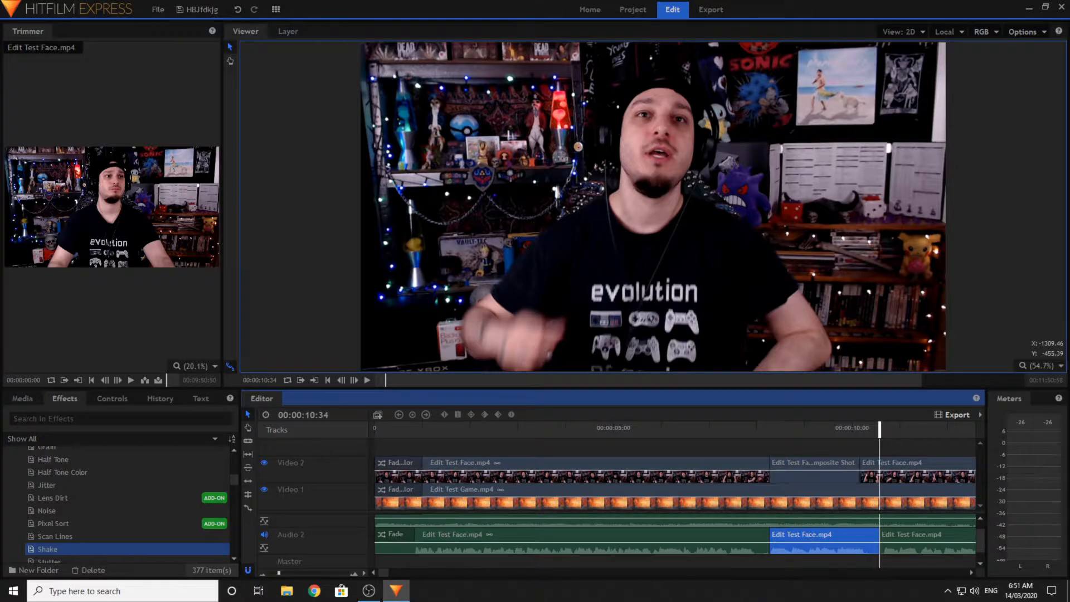
- Apply the Medium Room audio effect to the sliced face audio section under the composite shot and set its gain to 3.84 dB
scroll(86, 505, up, 15)
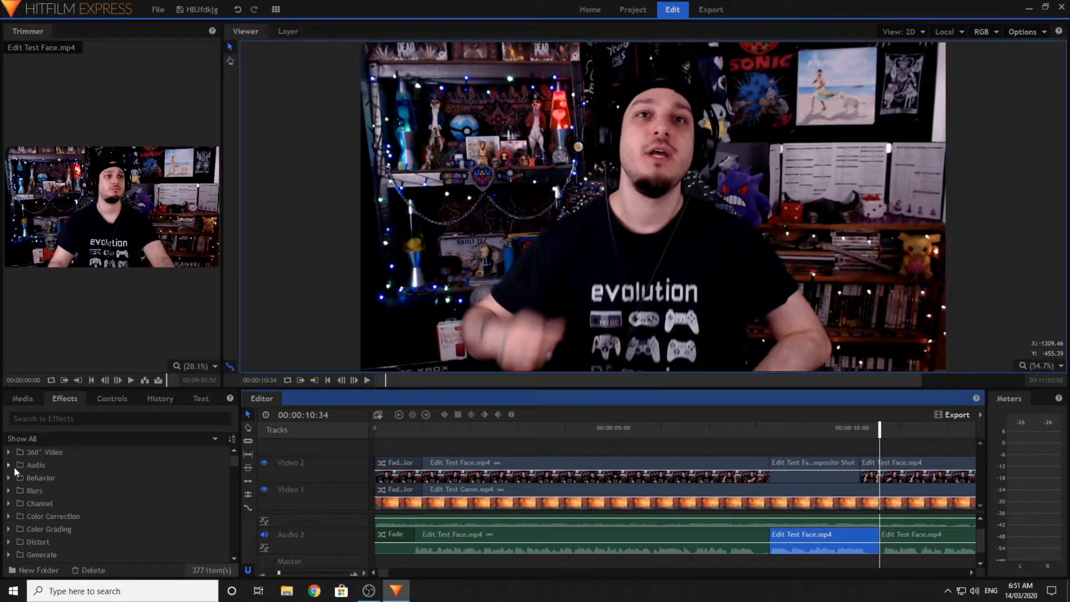
click(12, 467)
scroll(84, 482, down, 2)
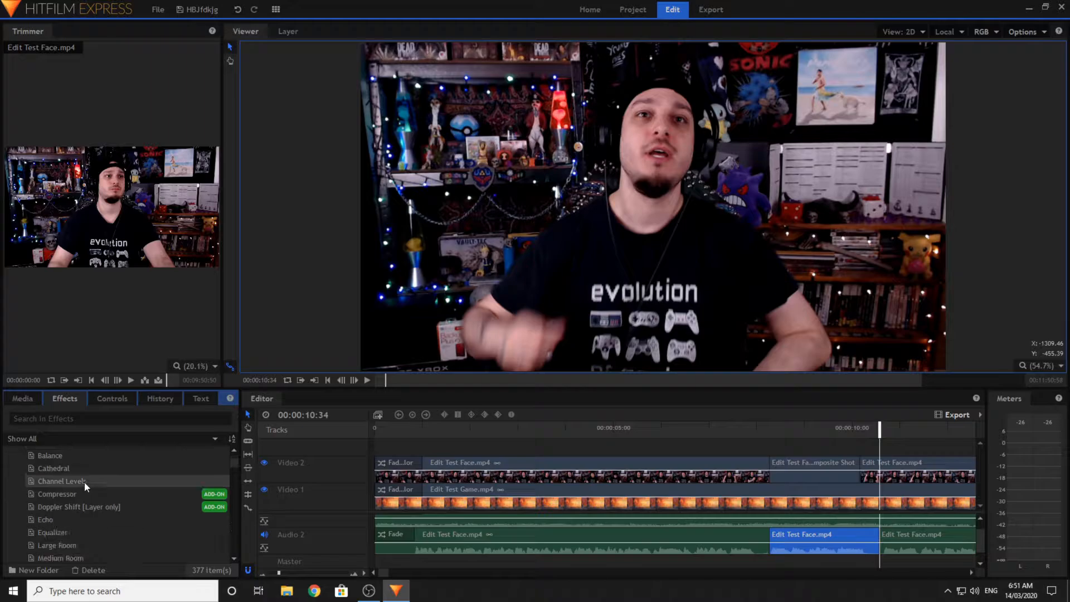
scroll(85, 481, down, 4)
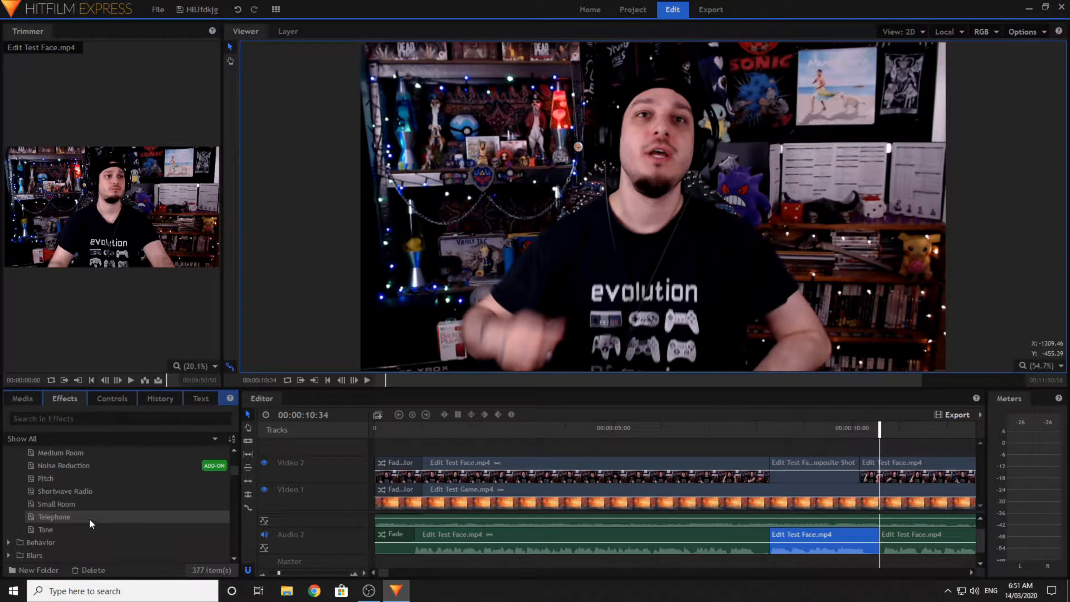
scroll(82, 479, up, 3)
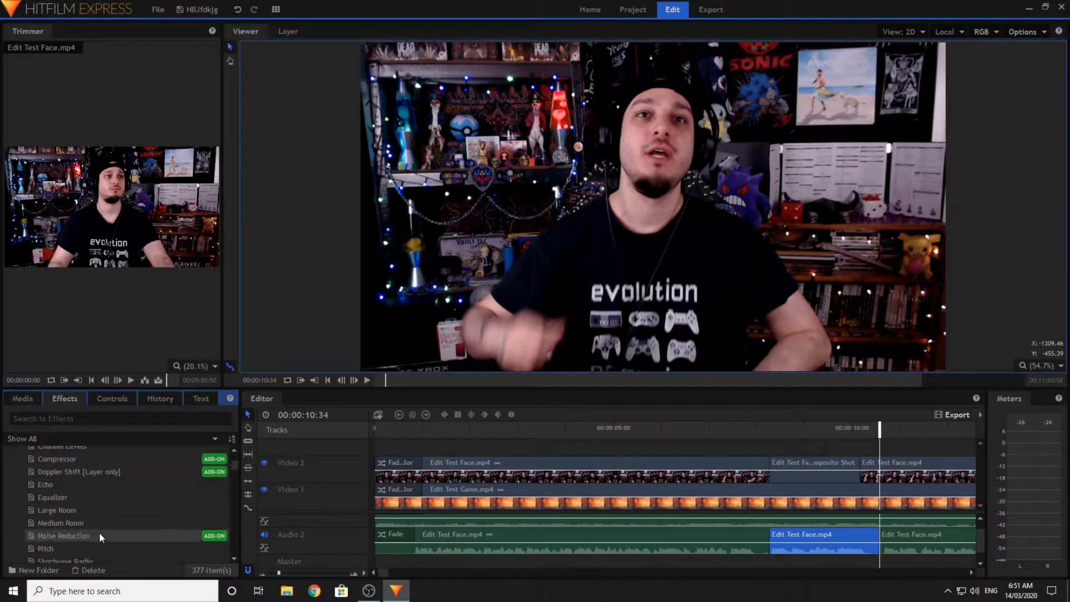
drag(92, 522, 854, 536)
click(21, 483)
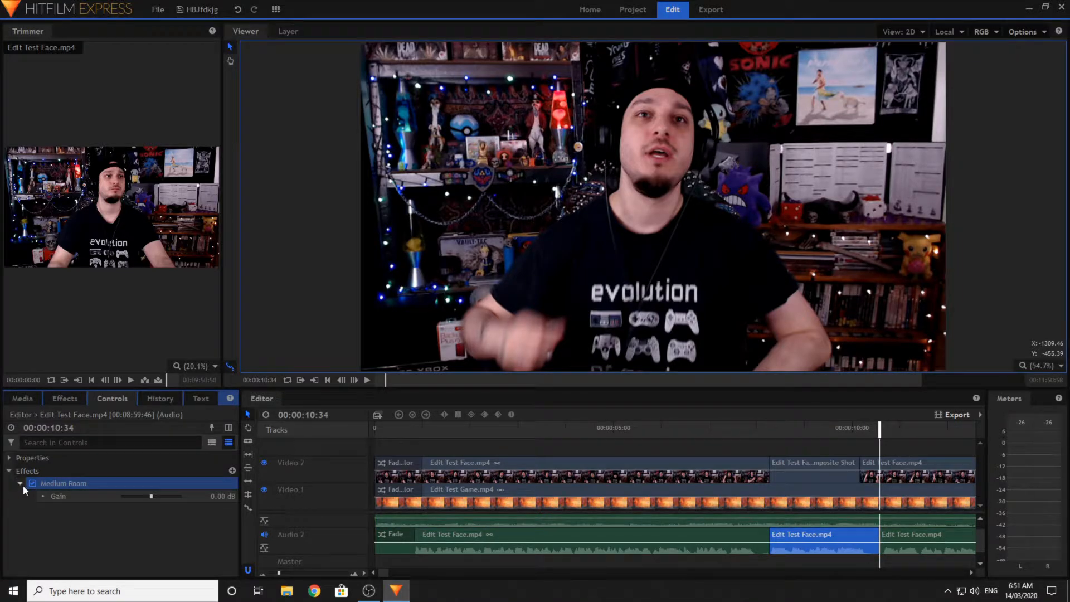
click(160, 496)
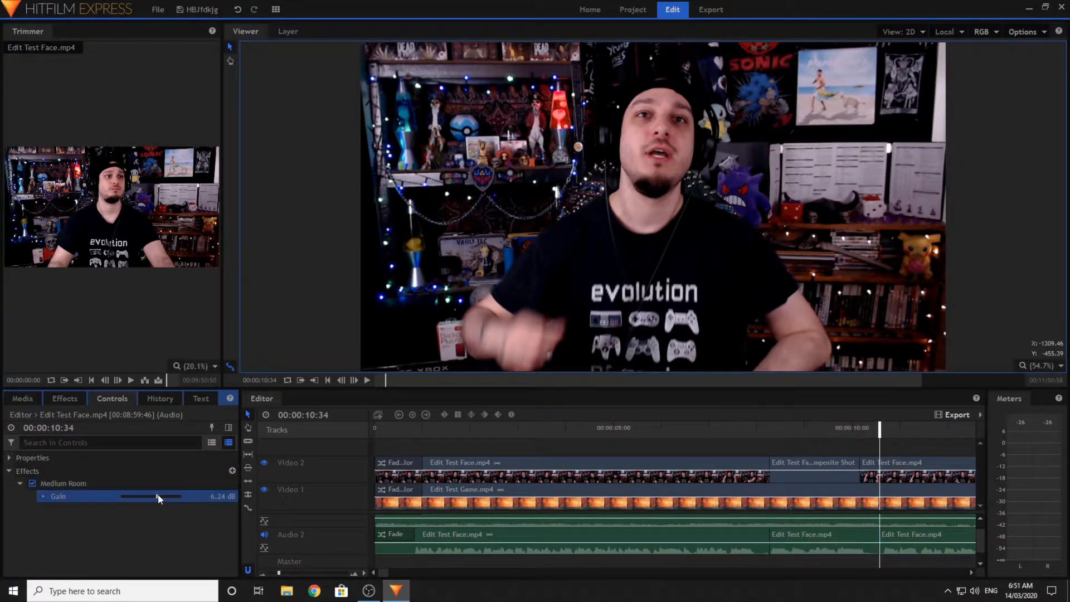
- Play the timeline from 00:00:07:35 through the composite shot to check the room effect on the voice
click(736, 435)
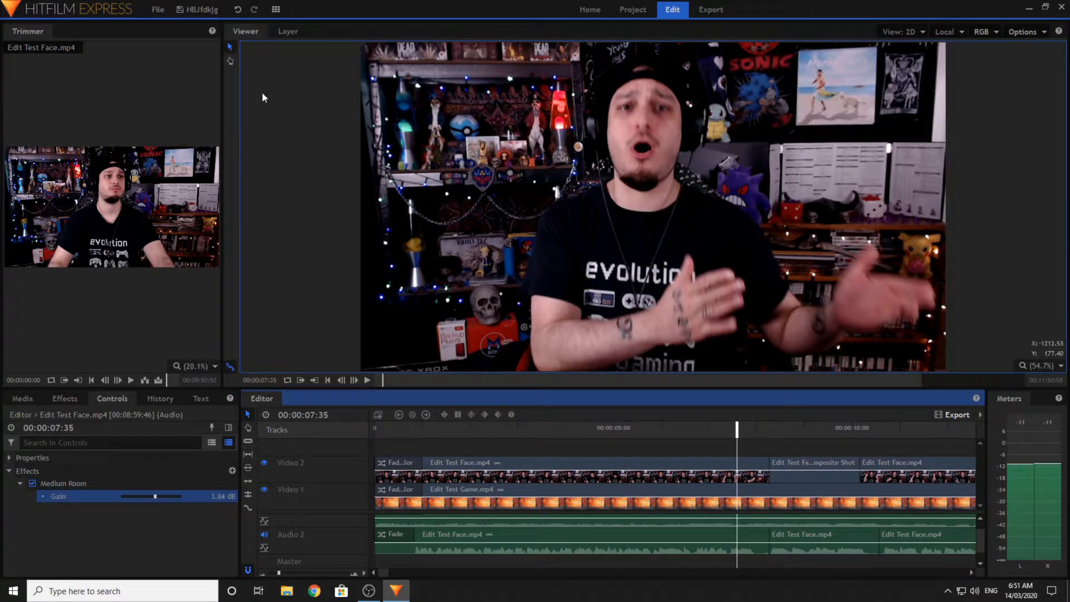
click(367, 380)
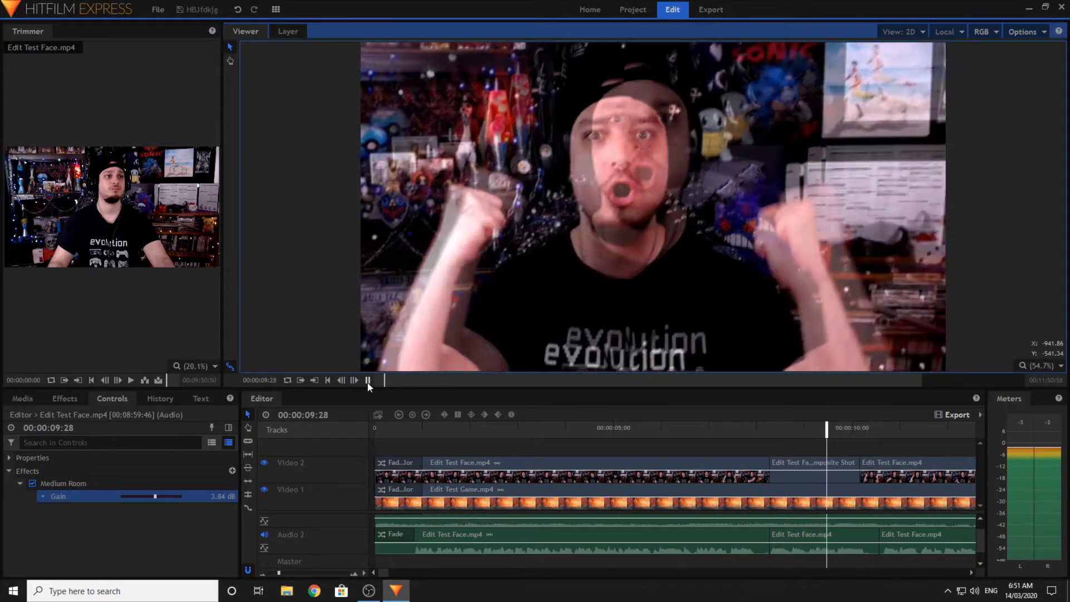
click(367, 382)
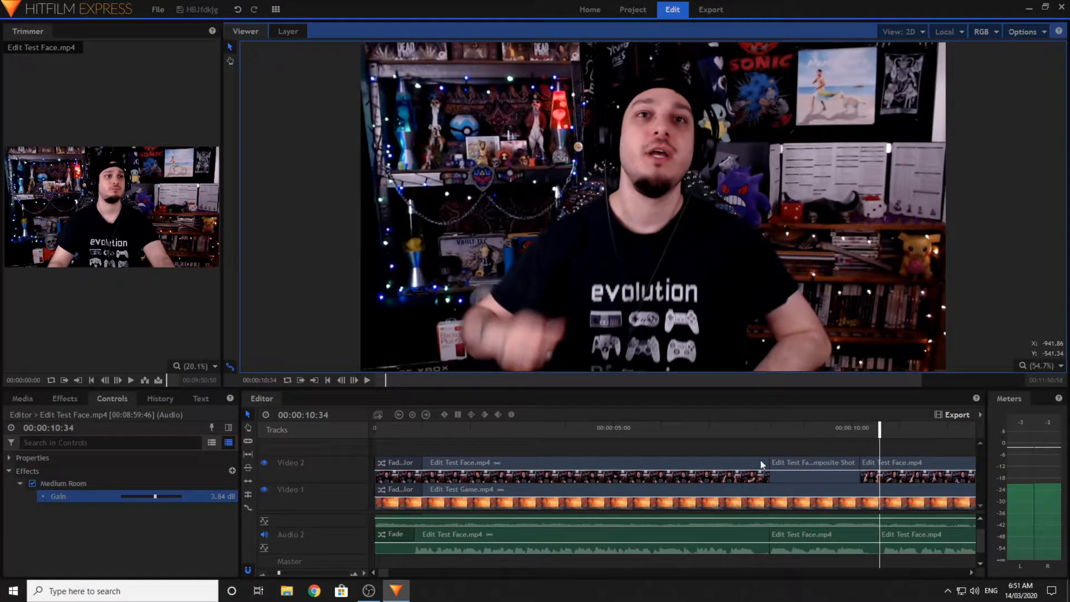
- In the face composite shot, set the Shake effect's end keyframes to amount 71.0 and seed 132, and its speed to 15.46
click(843, 430)
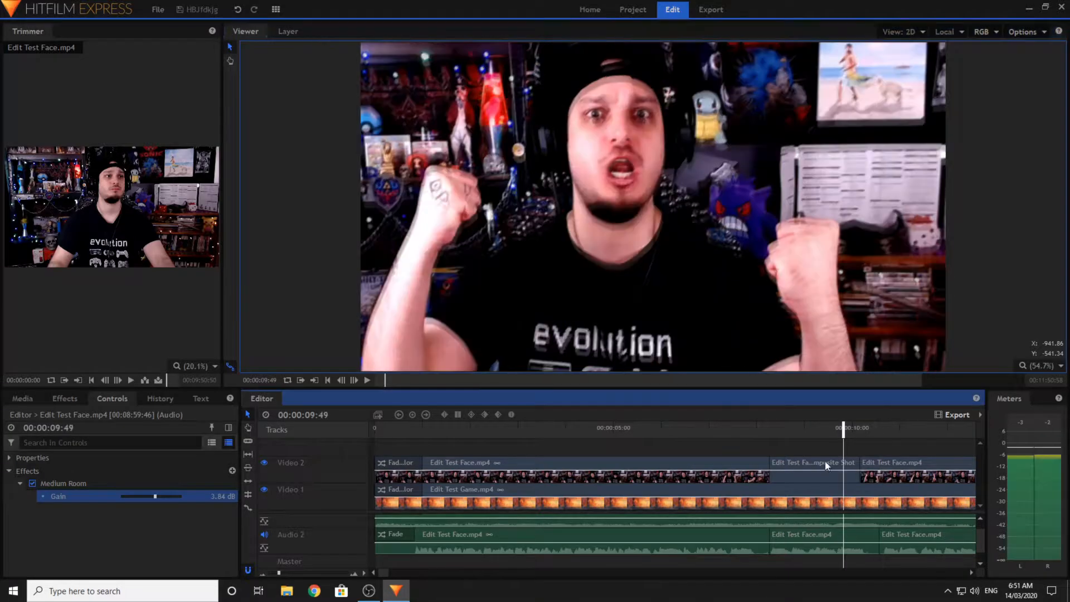
click(817, 464)
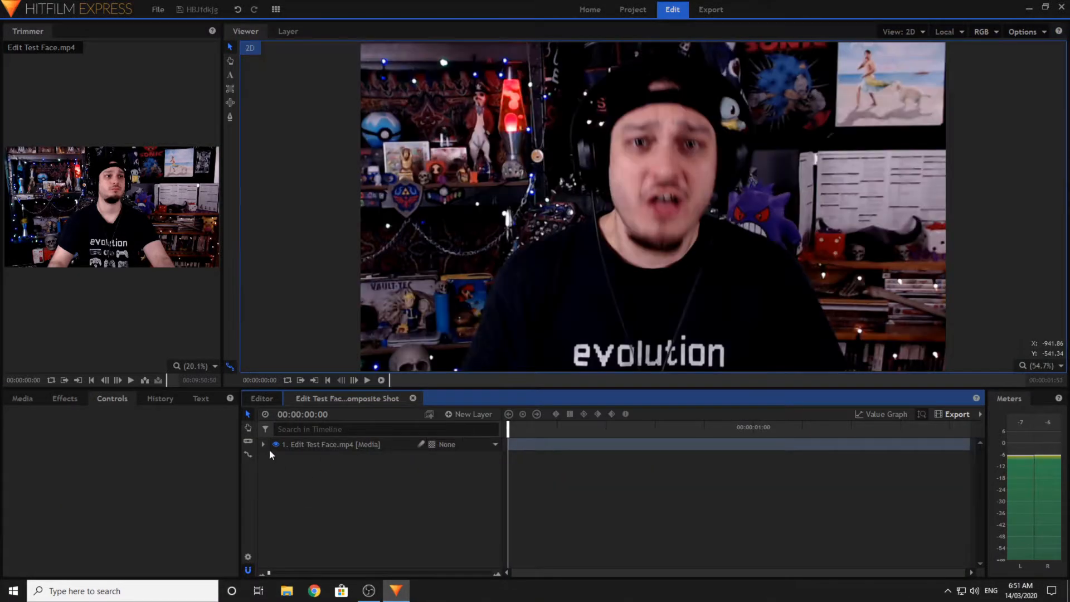
click(263, 445)
click(275, 483)
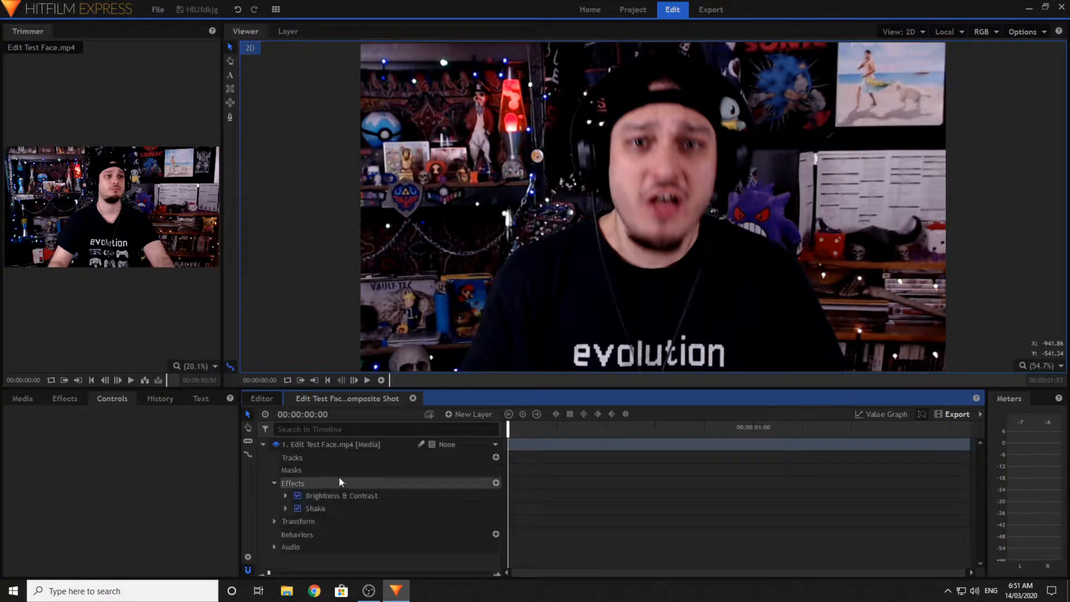
click(285, 509)
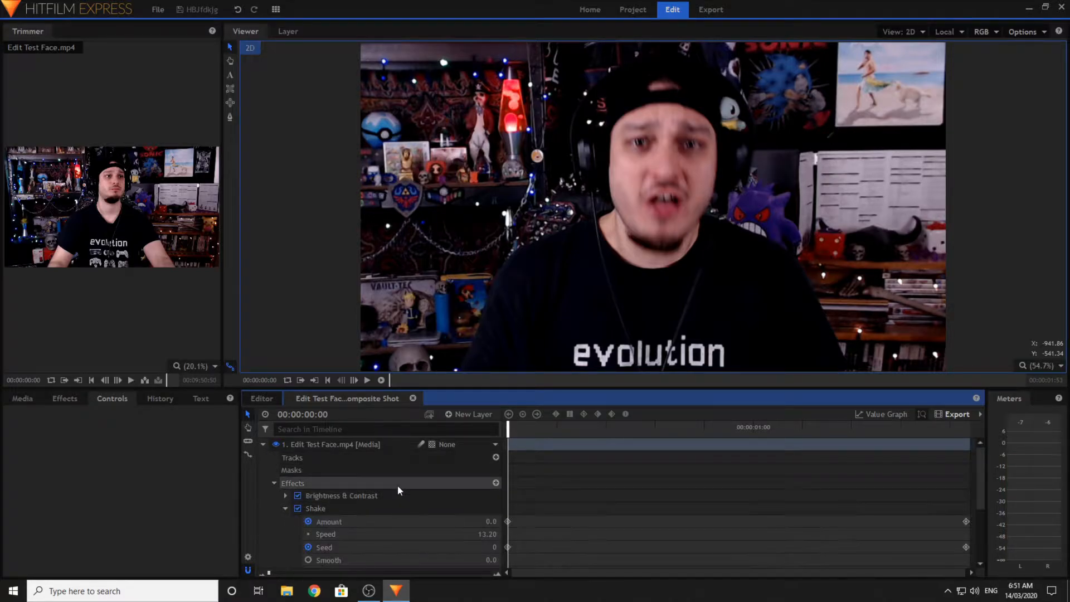
scroll(495, 470, down, 1)
drag(504, 439, 1065, 456)
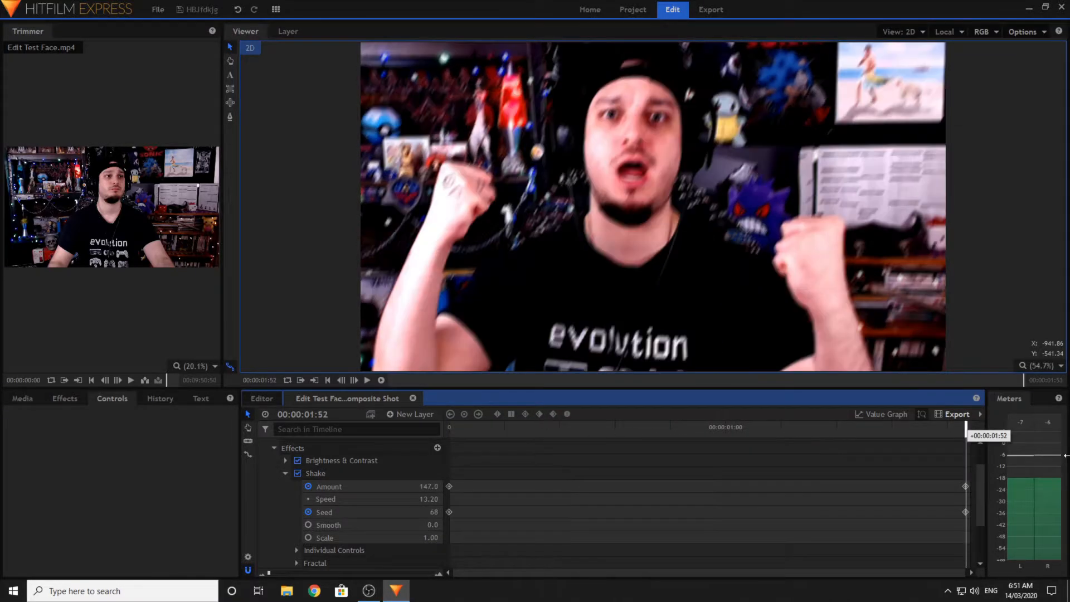
click(962, 486)
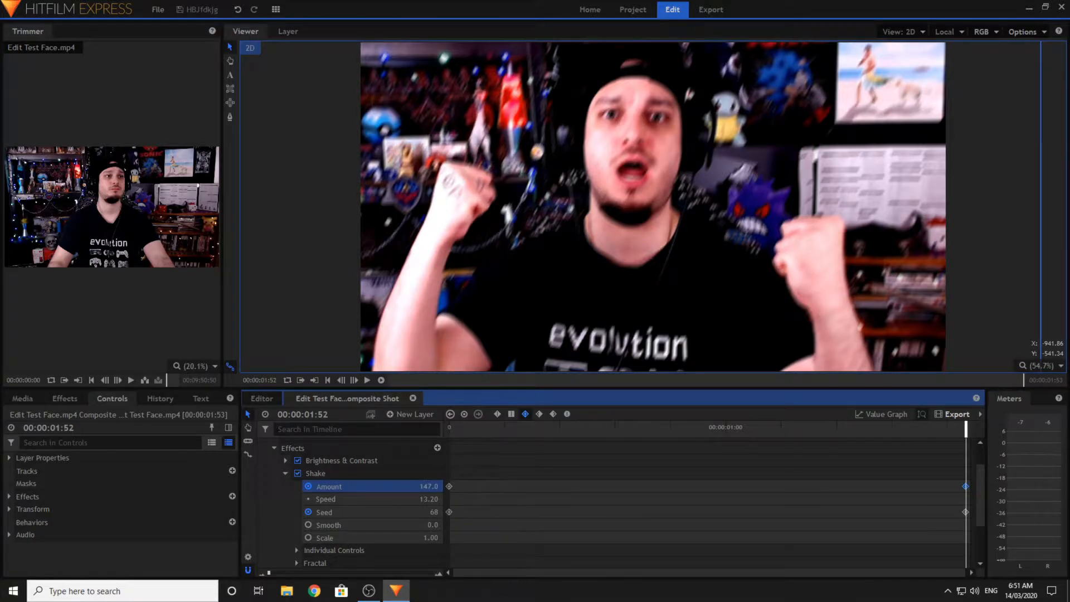
mouse_move(427, 486)
mouse_down()
mouse_move(412, 487)
mouse_move(448, 499)
mouse_move(429, 508)
mouse_up()
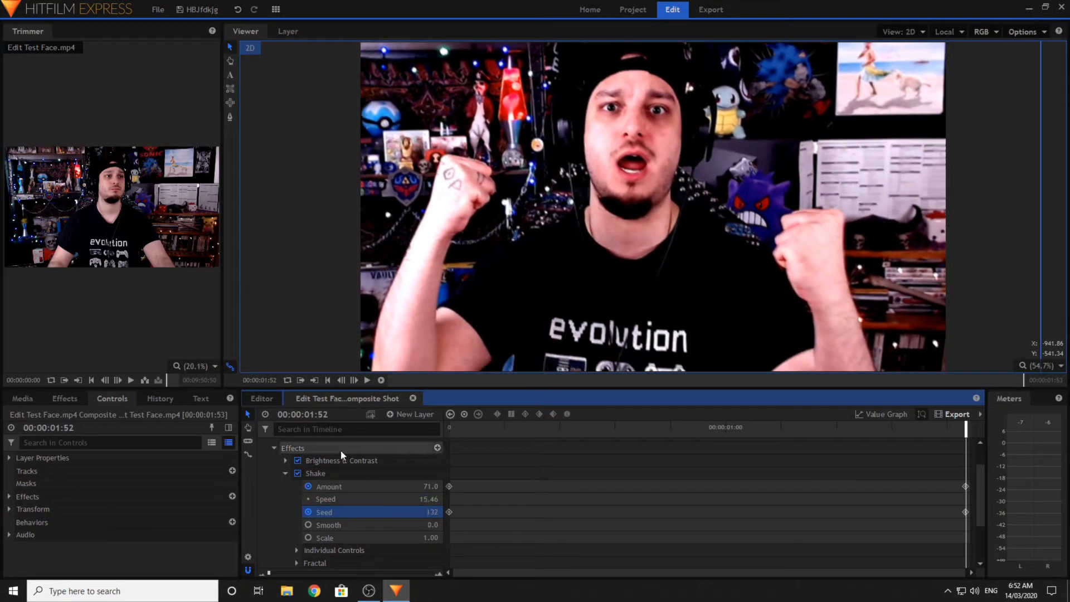
- Return to the main editor timeline and play back the composite shot to review the revised shake
click(262, 398)
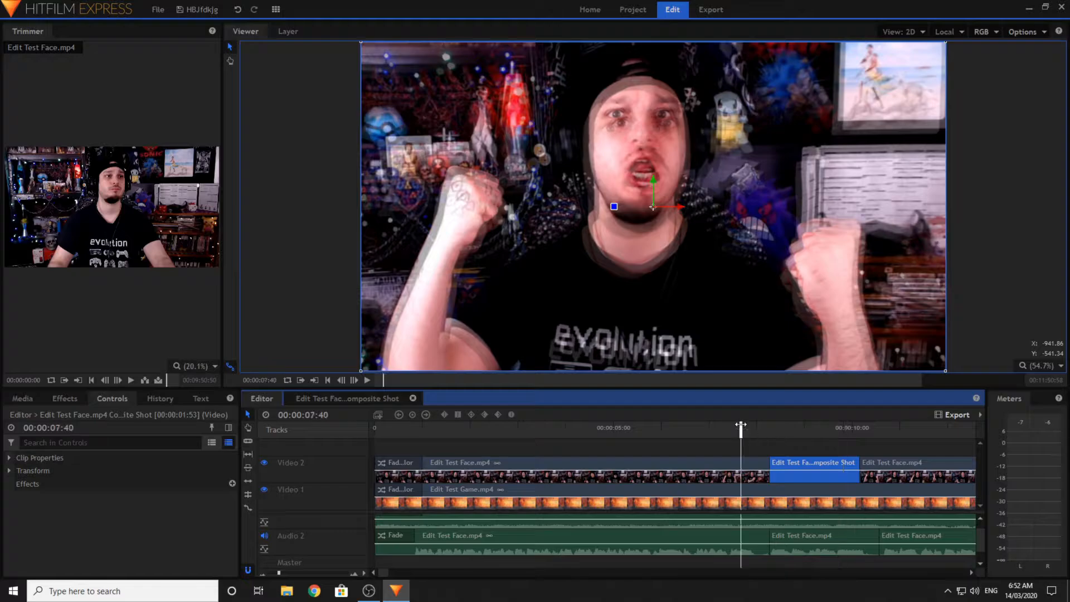
click(831, 451)
click(367, 380)
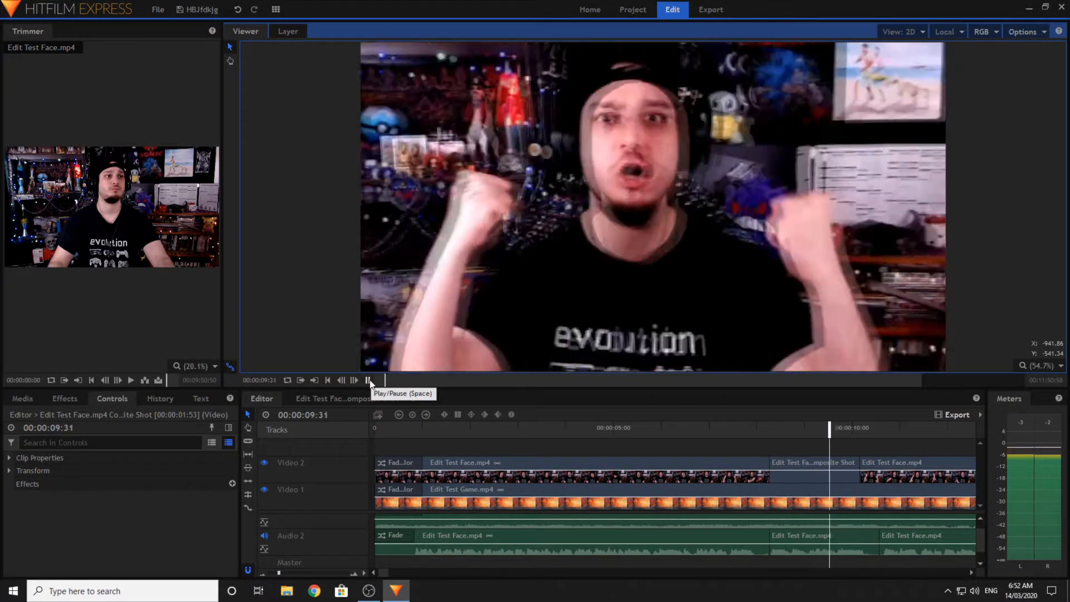
click(369, 380)
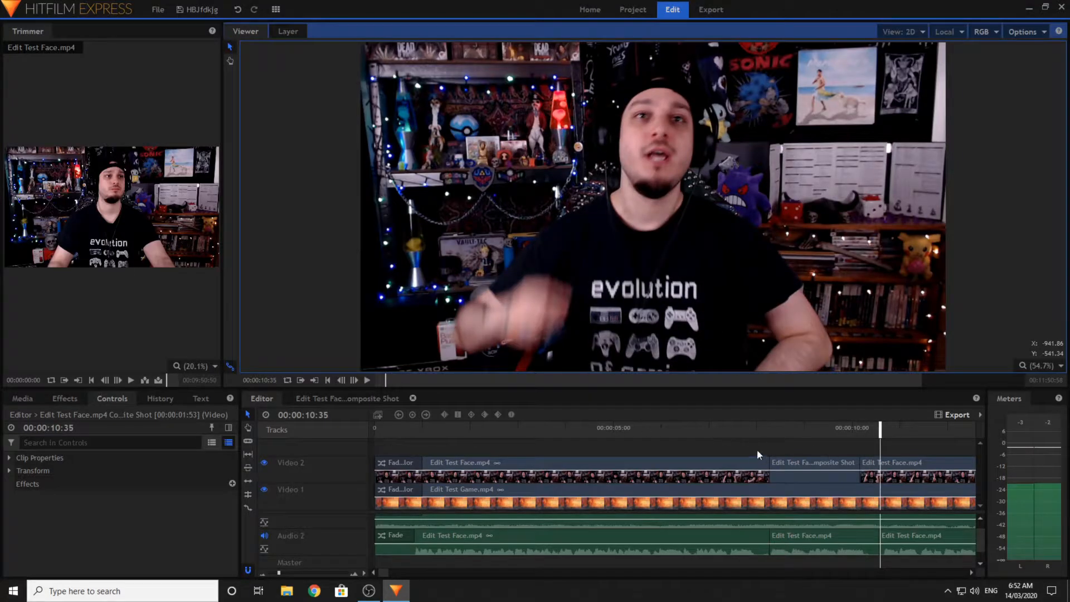
click(798, 460)
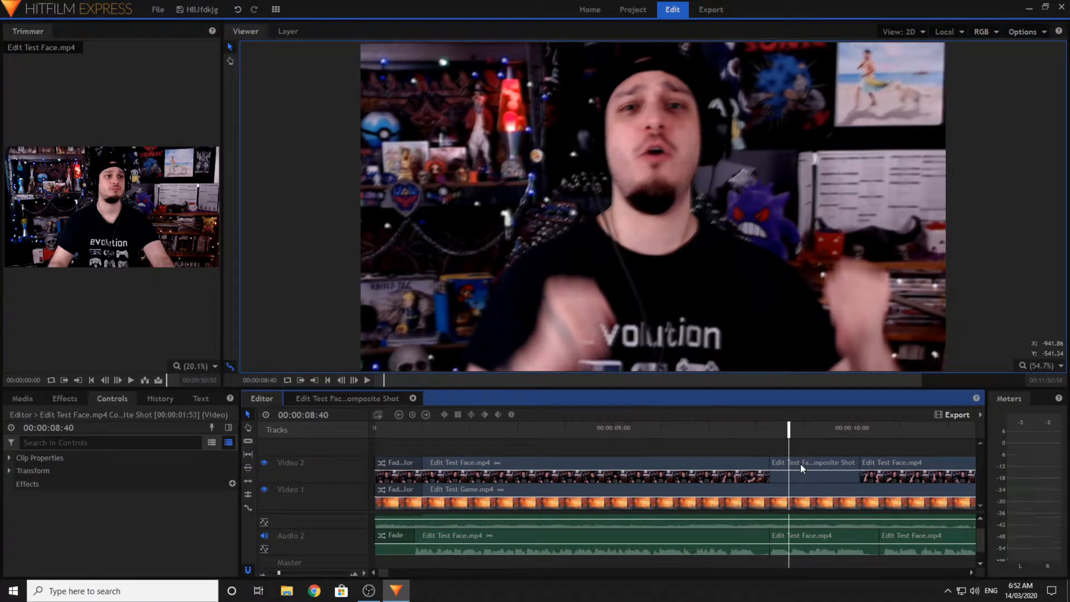
- Play through the footage after the composite shot, from 00:00:13:53 to 00:00:27:31, to review the upcoming sections
click(829, 573)
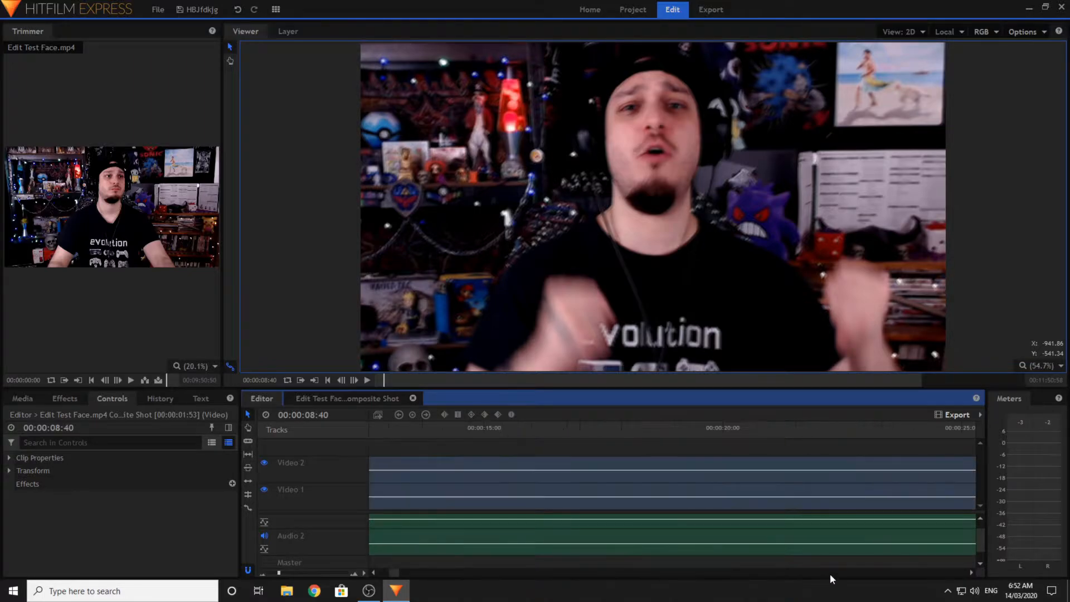
click(710, 436)
click(431, 431)
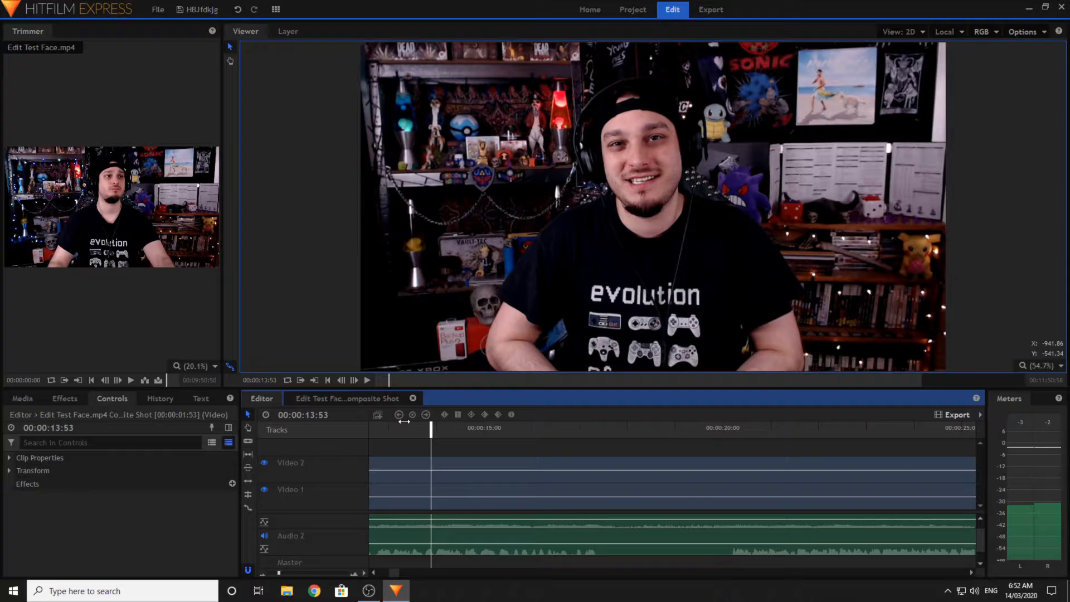
click(368, 381)
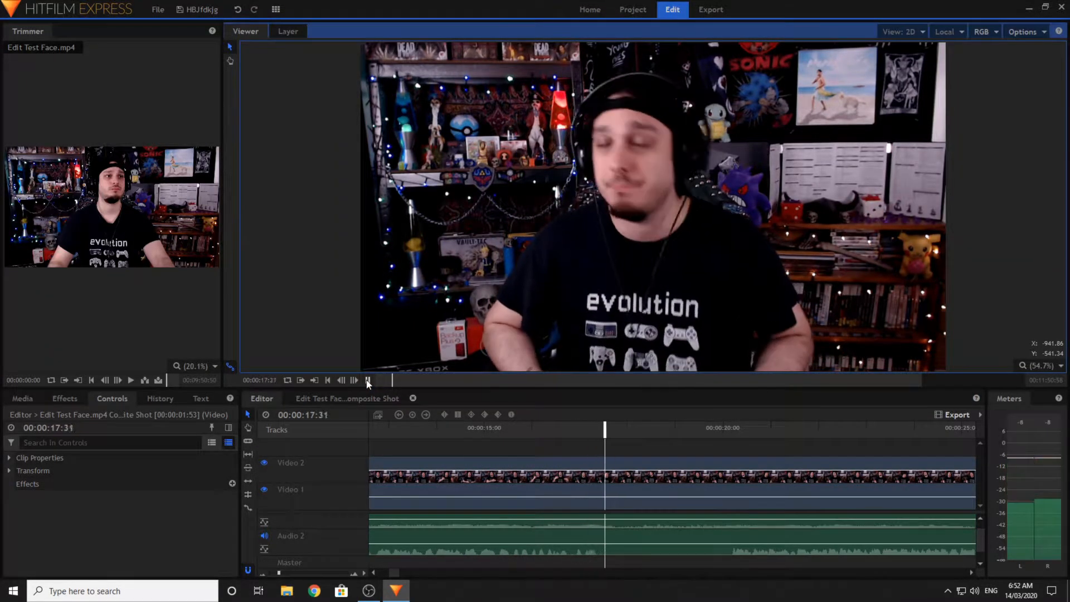
click(367, 381)
click(972, 574)
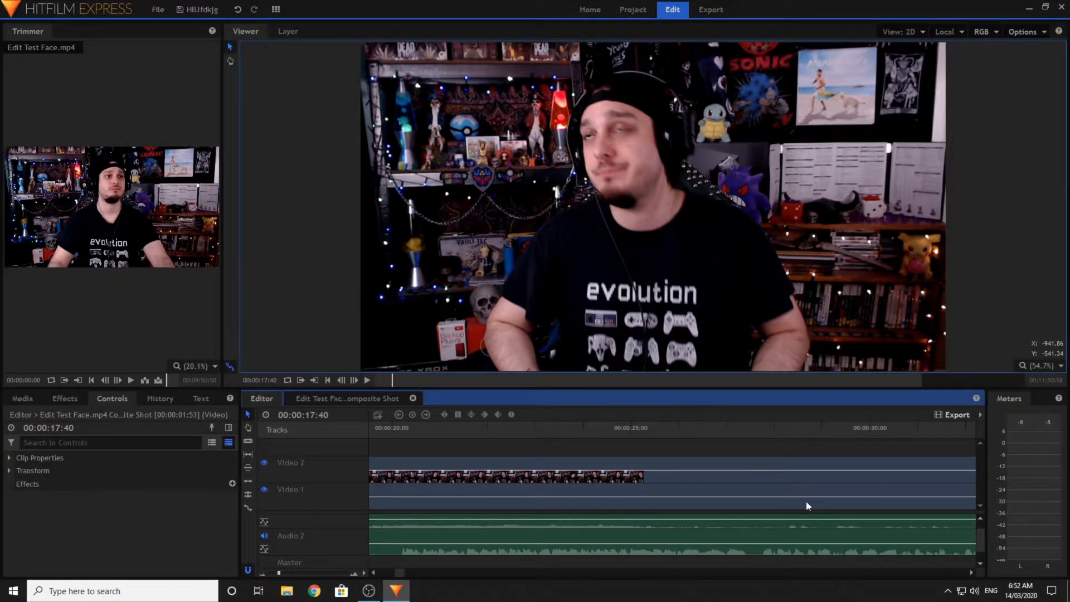
click(367, 381)
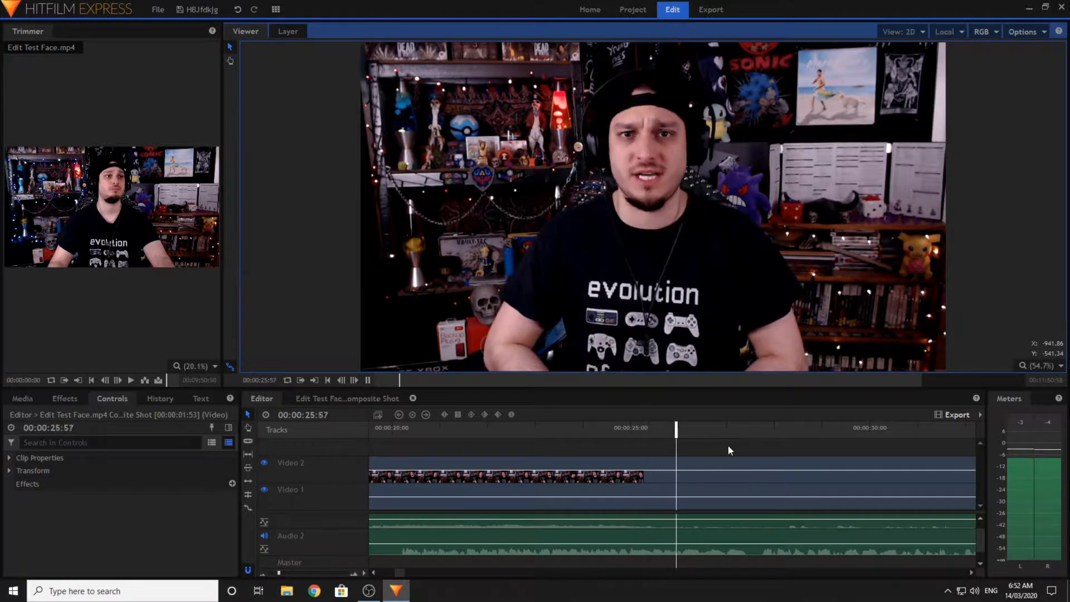
key(space)
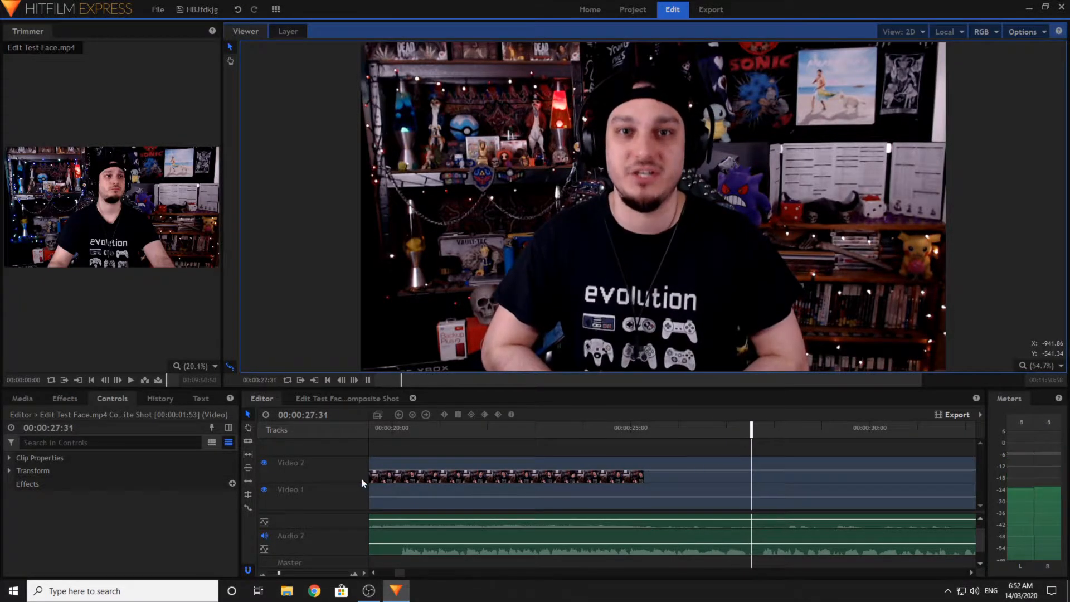
- Slice the face and gameplay clips on the video and audio tracks at 00:00:19:38
click(320, 543)
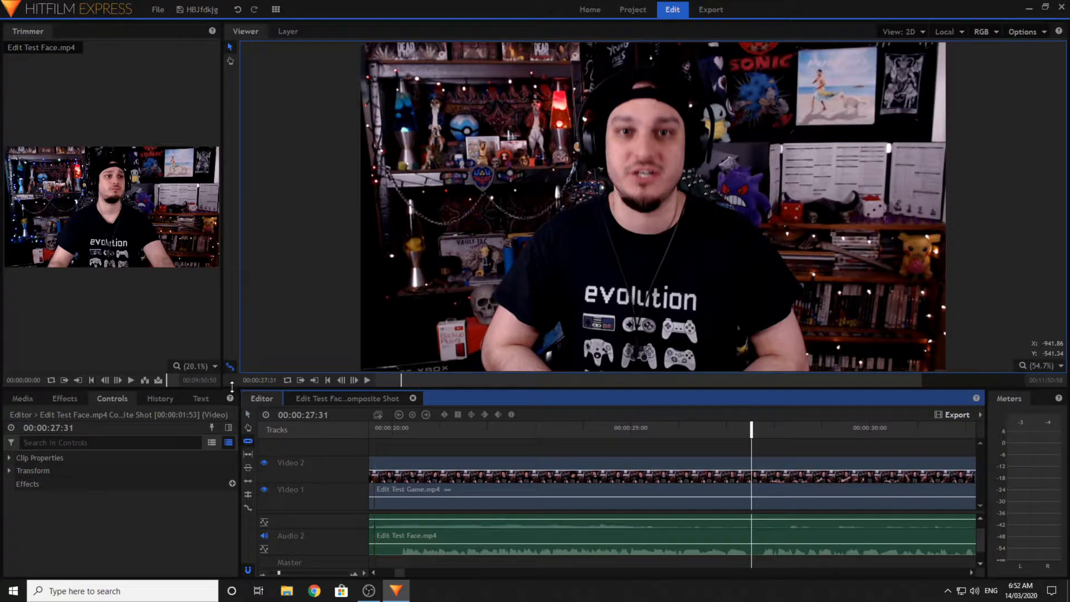
drag(423, 454, 450, 549)
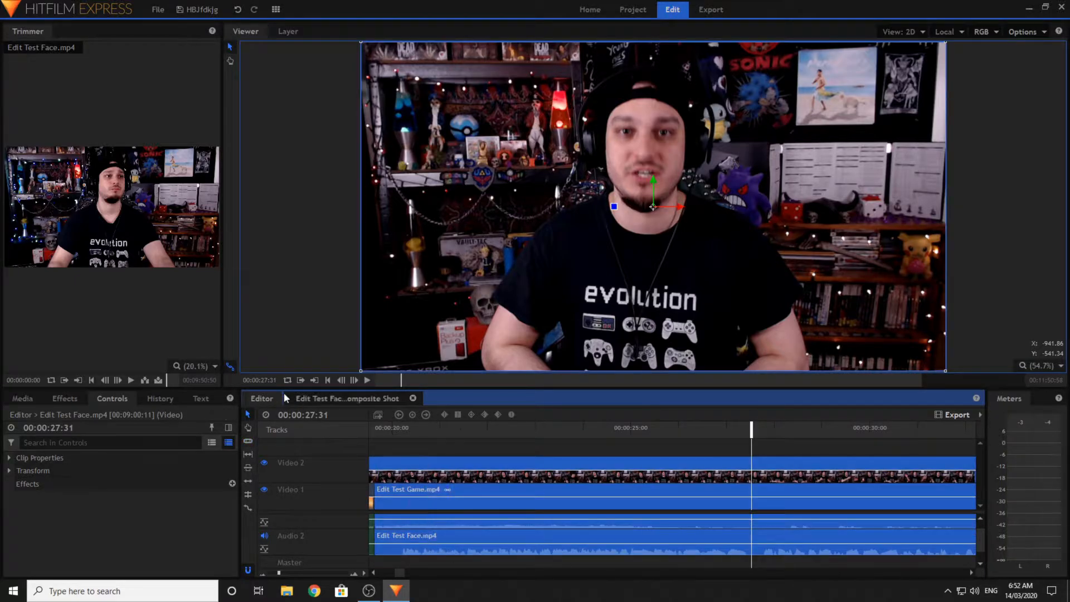
drag(380, 472, 379, 472)
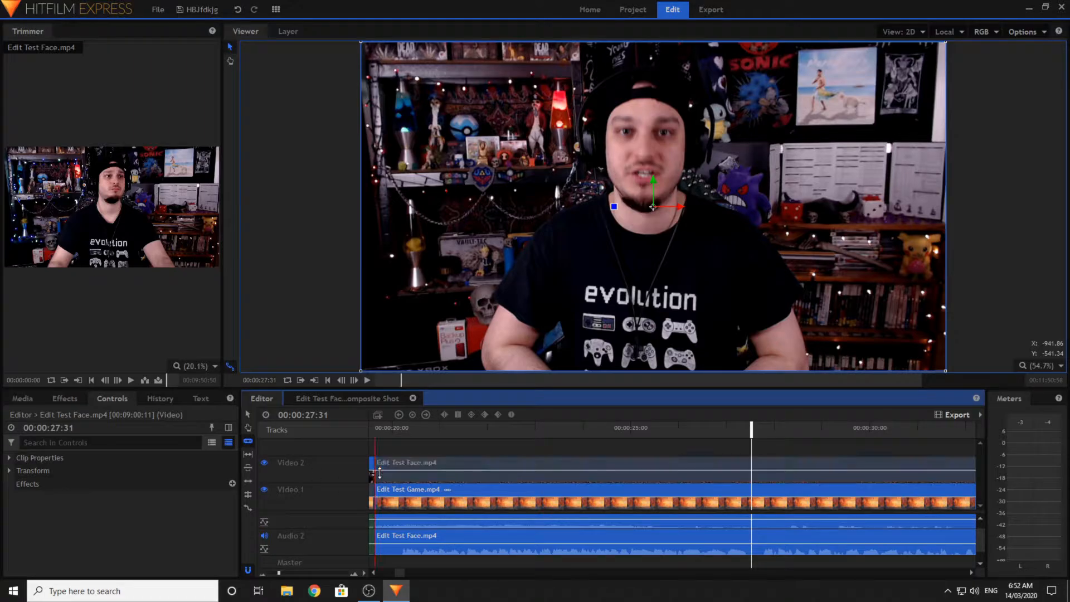
- Move all face and gameplay clips after the cut to 00:00:00:00, over the earlier section of the timeline
drag(452, 441, 480, 567)
scroll(432, 540, up, 1)
drag(396, 522, 392, 525)
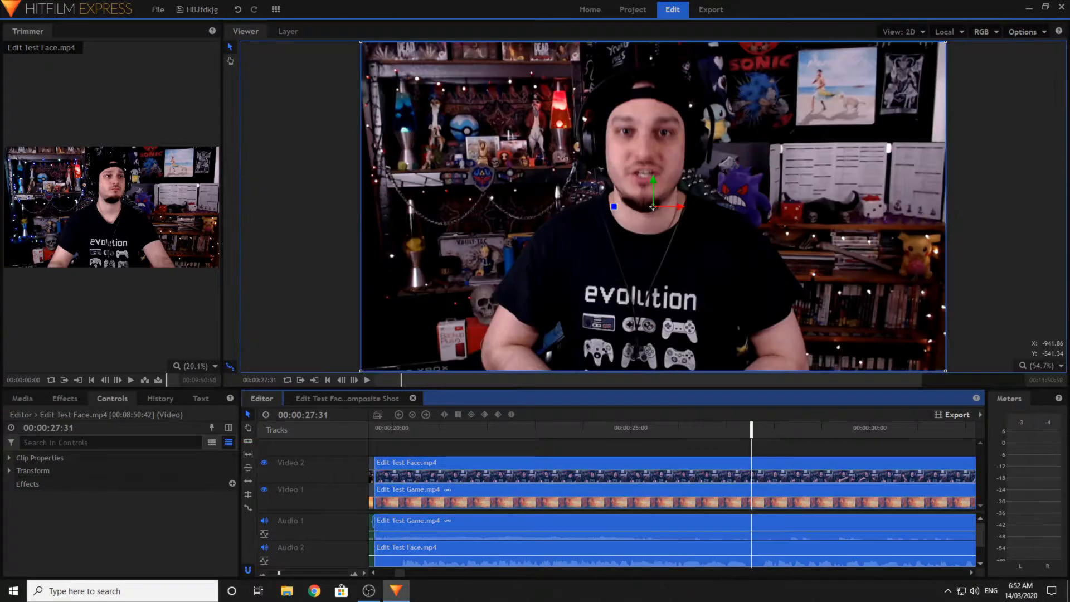
click(391, 526)
click(417, 456)
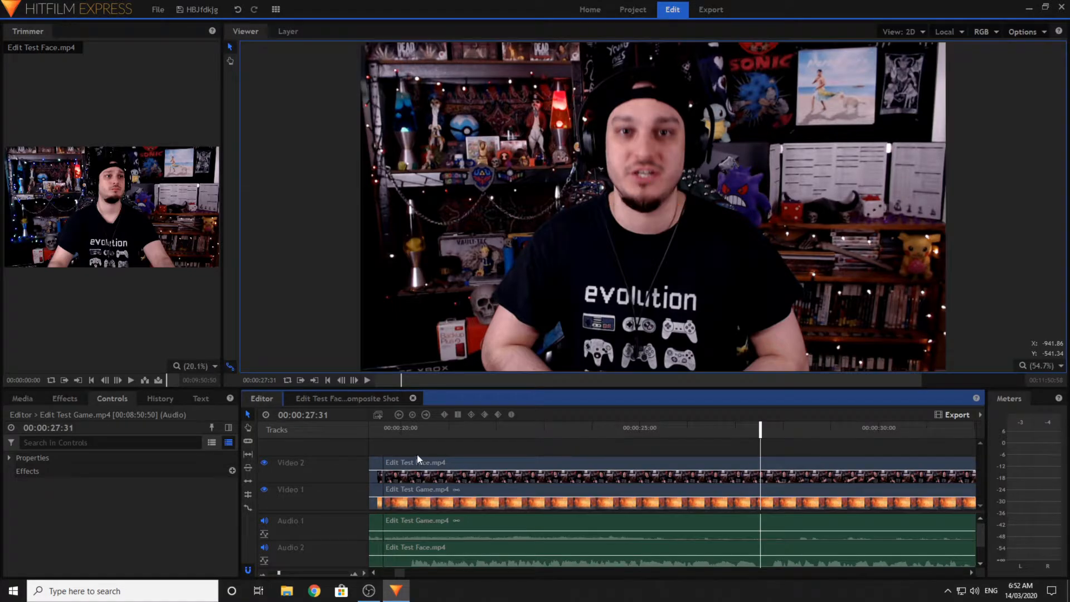
drag(416, 454, 472, 565)
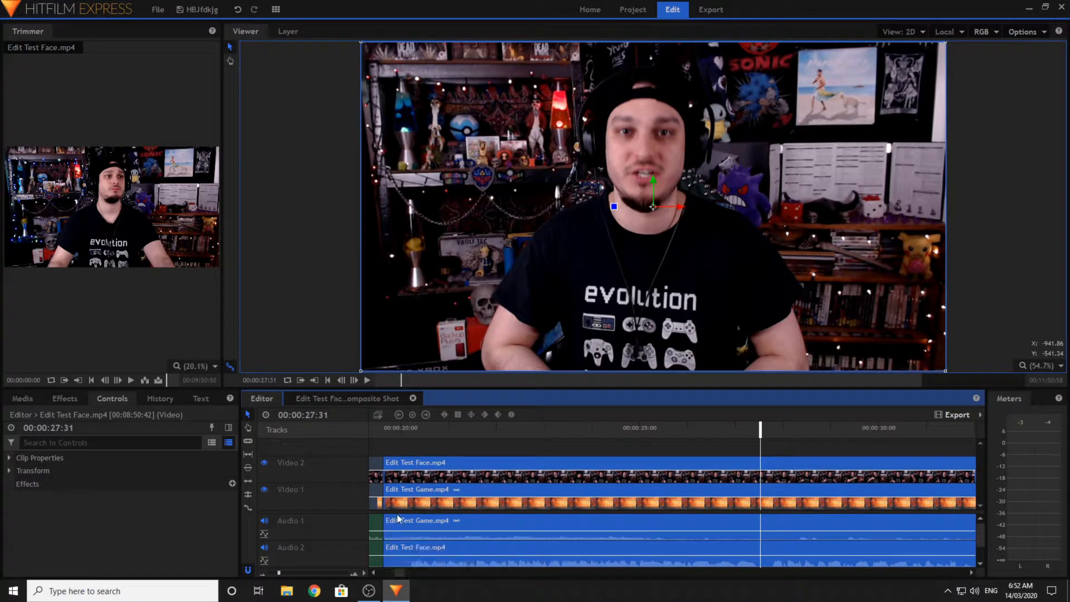
mouse_move(394, 516)
mouse_down()
mouse_move(278, 535)
mouse_move(381, 521)
mouse_up()
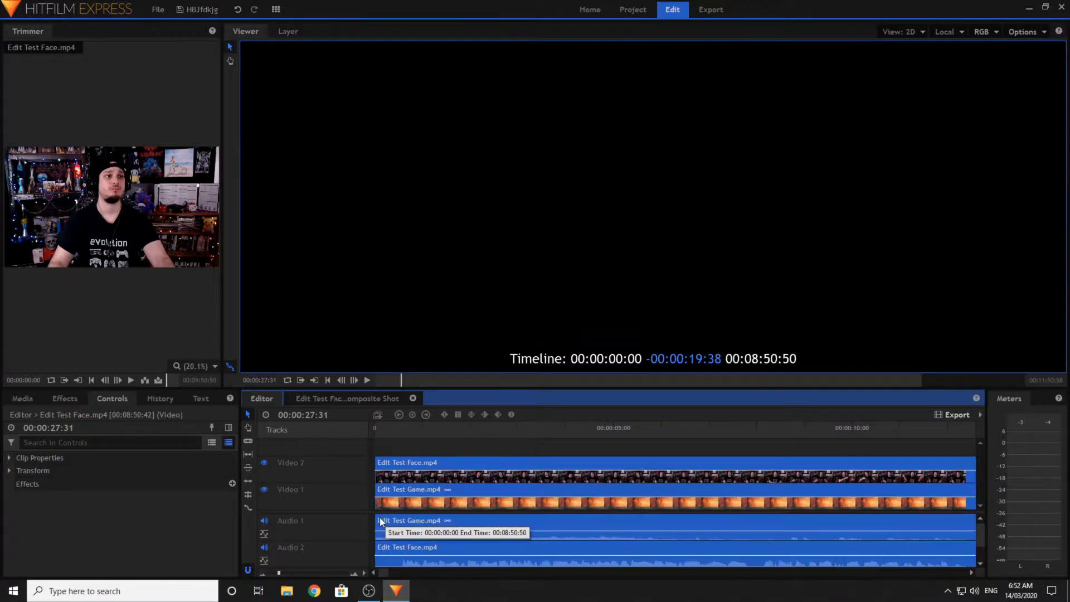
drag(602, 470, 601, 469)
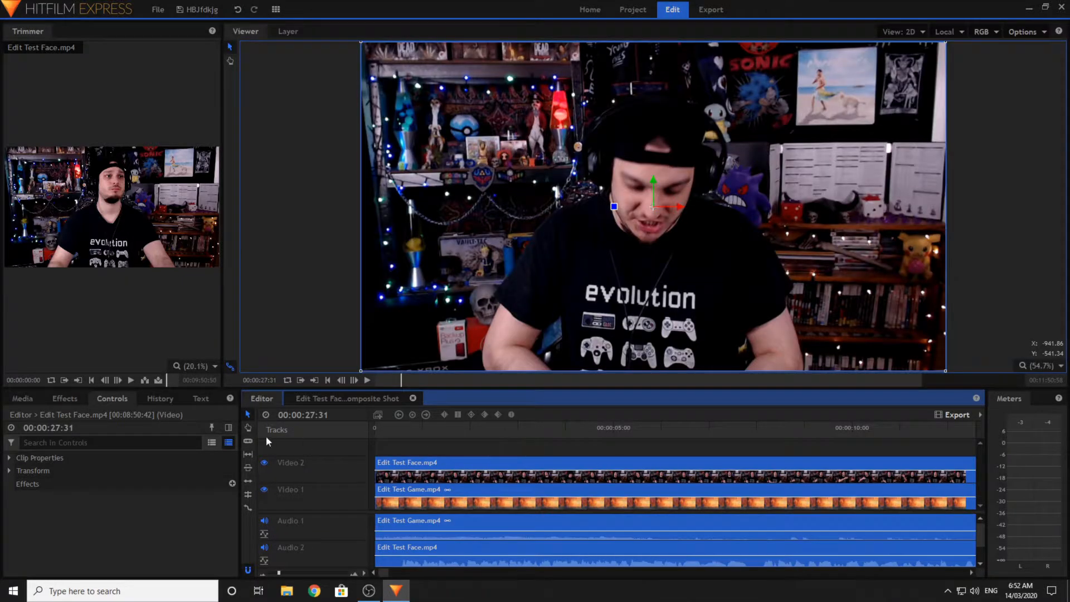
- Add the Fade audio transition to the start of the gameplay clip on Audio 1 and the face clip on Audio 2
click(62, 398)
scroll(80, 501, down, 10)
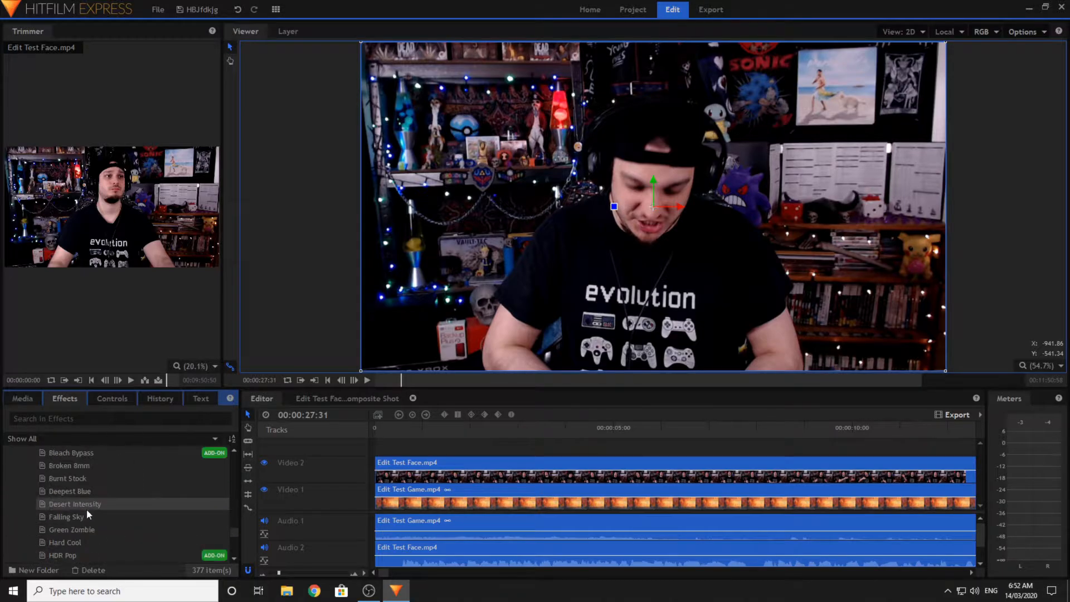
scroll(87, 510, up, 3)
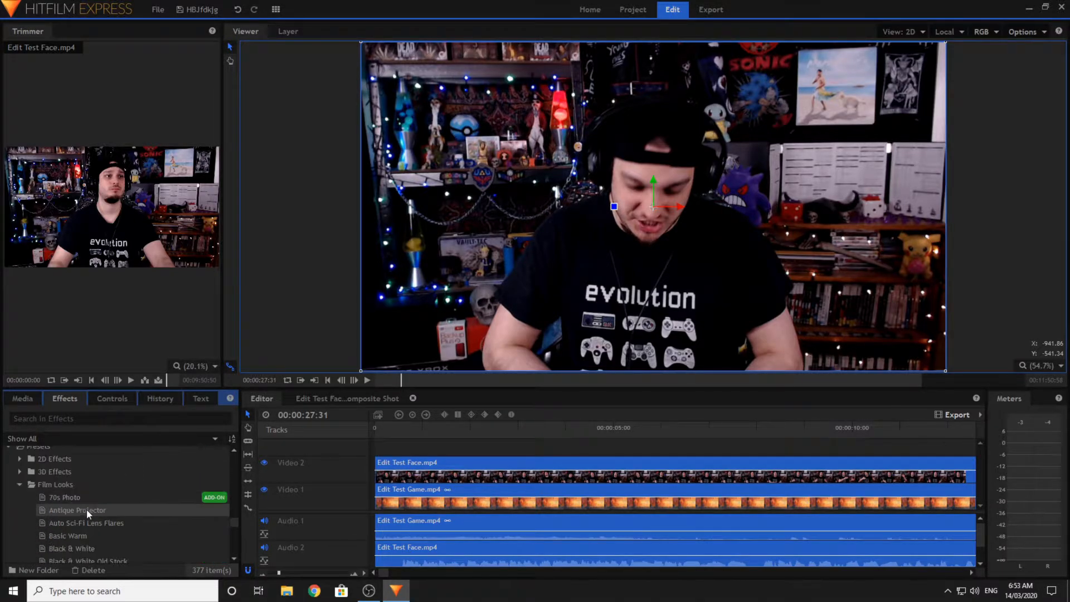
click(20, 485)
scroll(121, 536, up, 3)
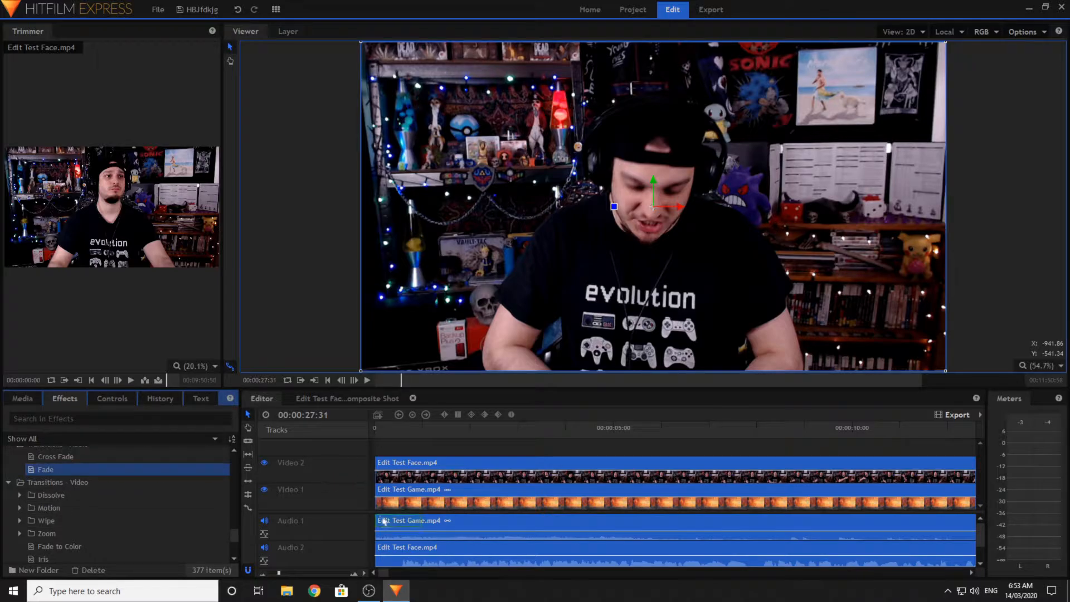
drag(384, 521, 384, 521)
click(55, 403)
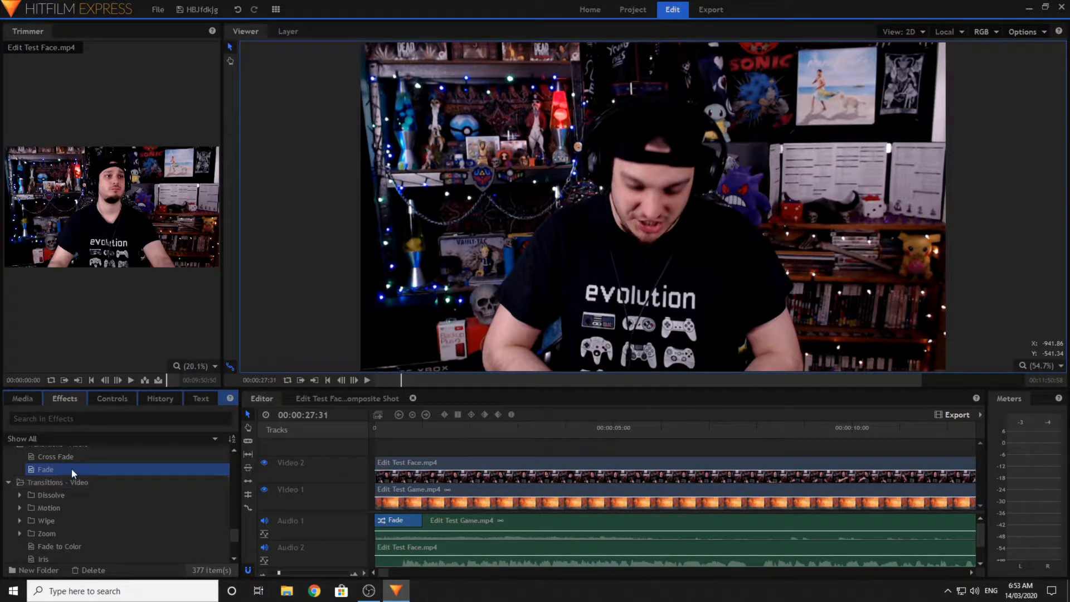
drag(71, 468, 406, 544)
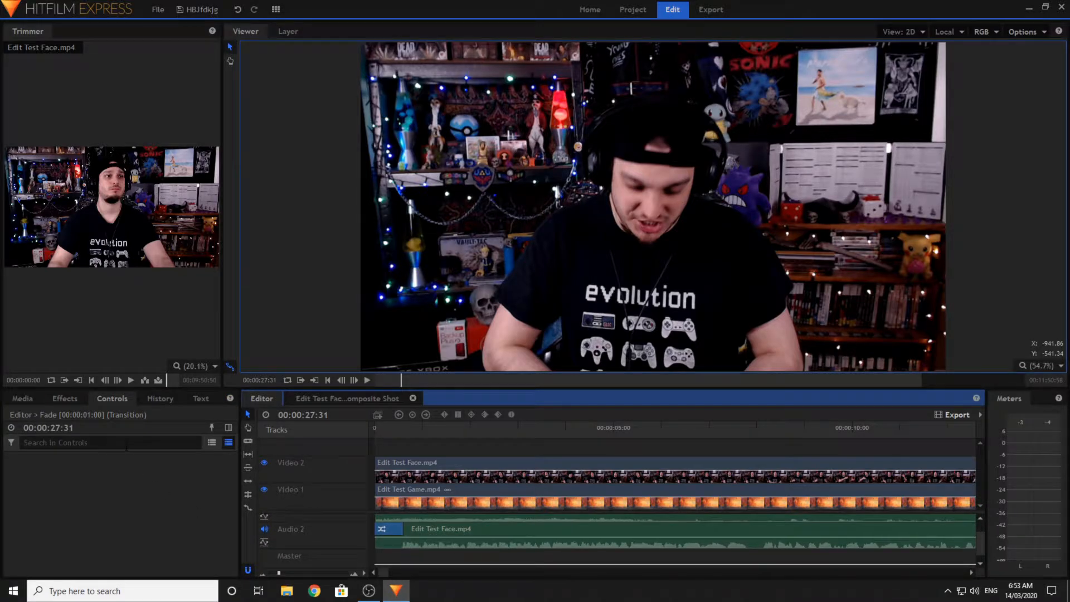
- Add the Fade to Color video transition to the start of the gameplay clip on Video 1 and the face clip on Video 2
click(51, 397)
drag(60, 545, 291, 473)
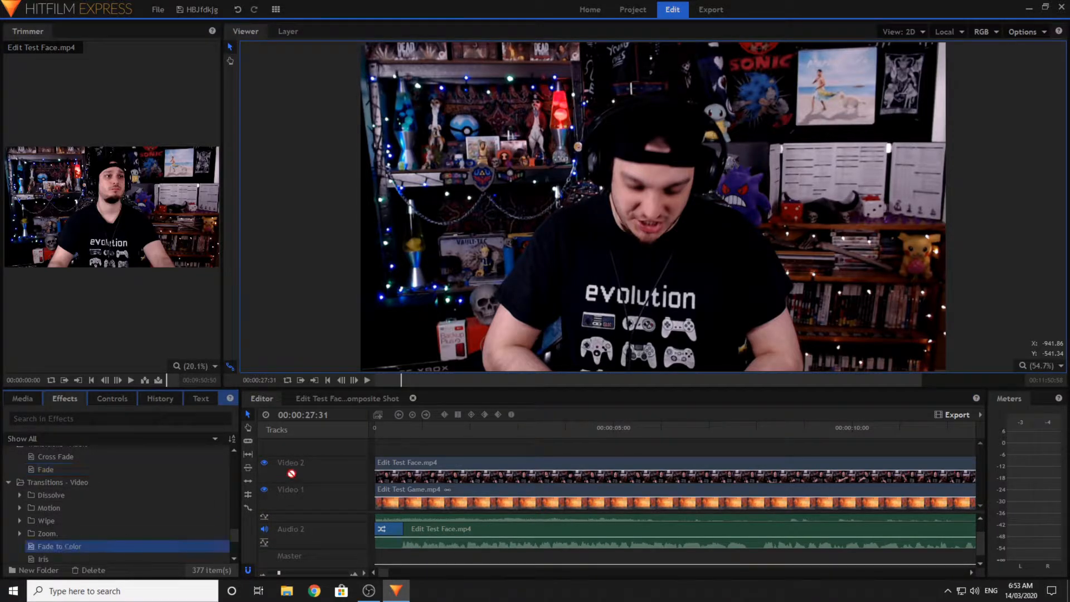
drag(386, 491, 385, 490)
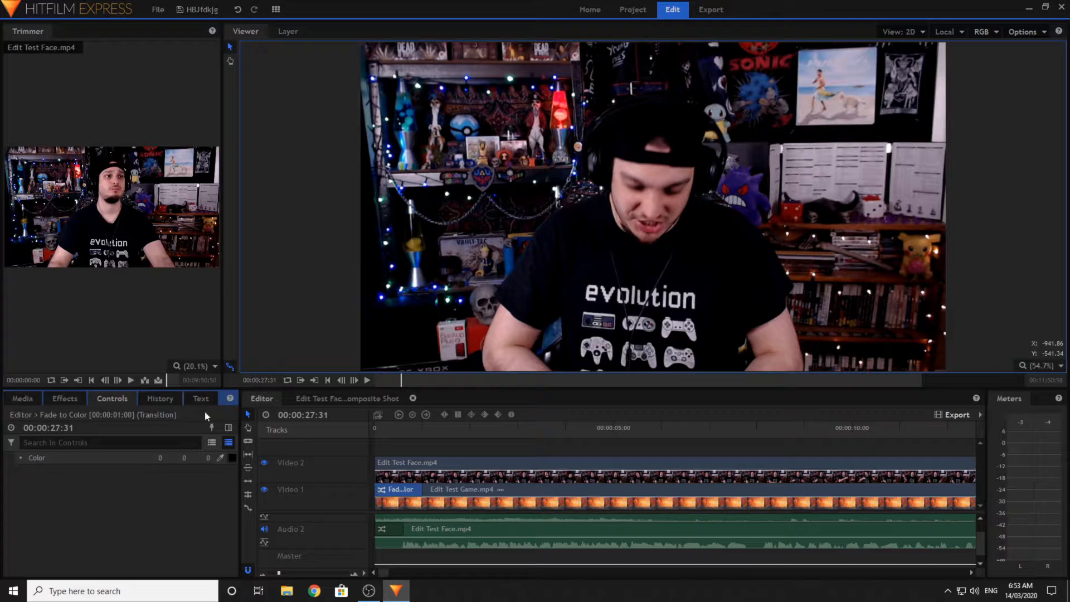
click(54, 402)
drag(111, 547, 408, 466)
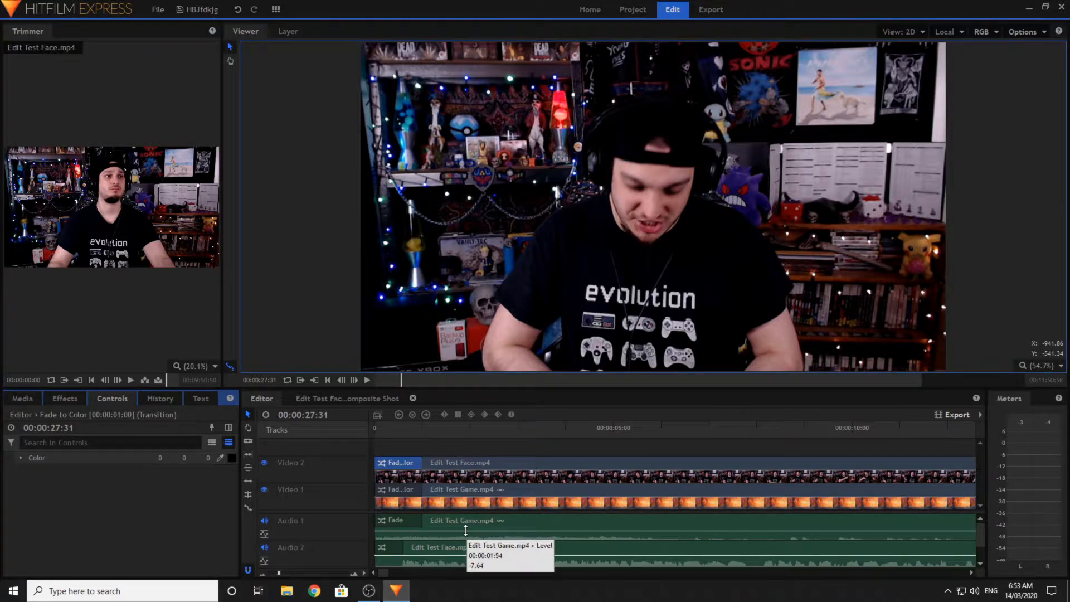
scroll(466, 530, down, 2)
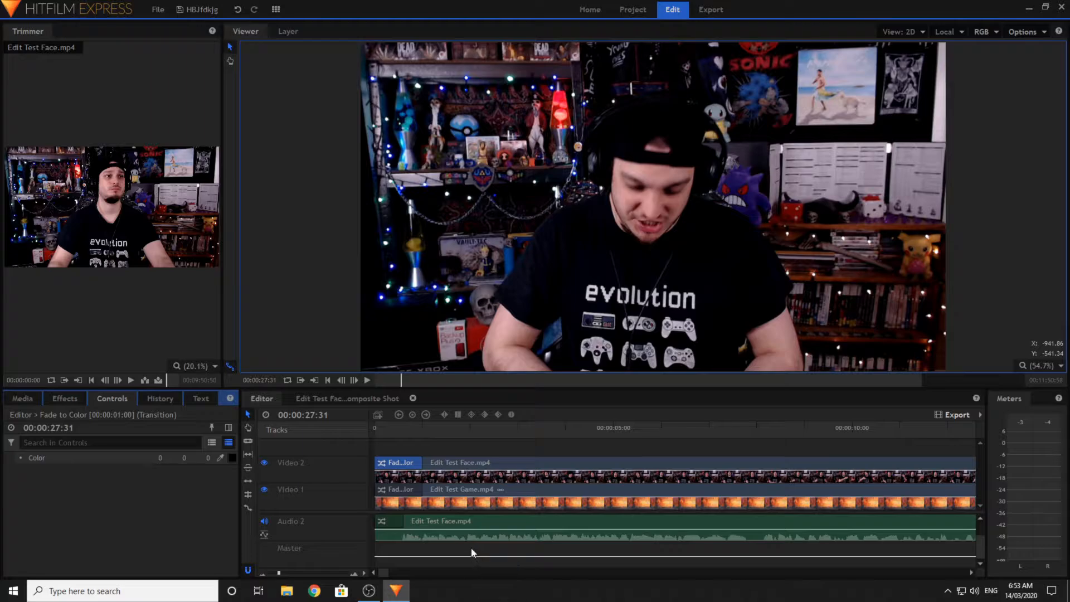
scroll(470, 548, up, 2)
- Play back the opening fades, then the footage from 00:00:07:30 and from 00:00:33:46, to find the next section worth keeping
click(447, 452)
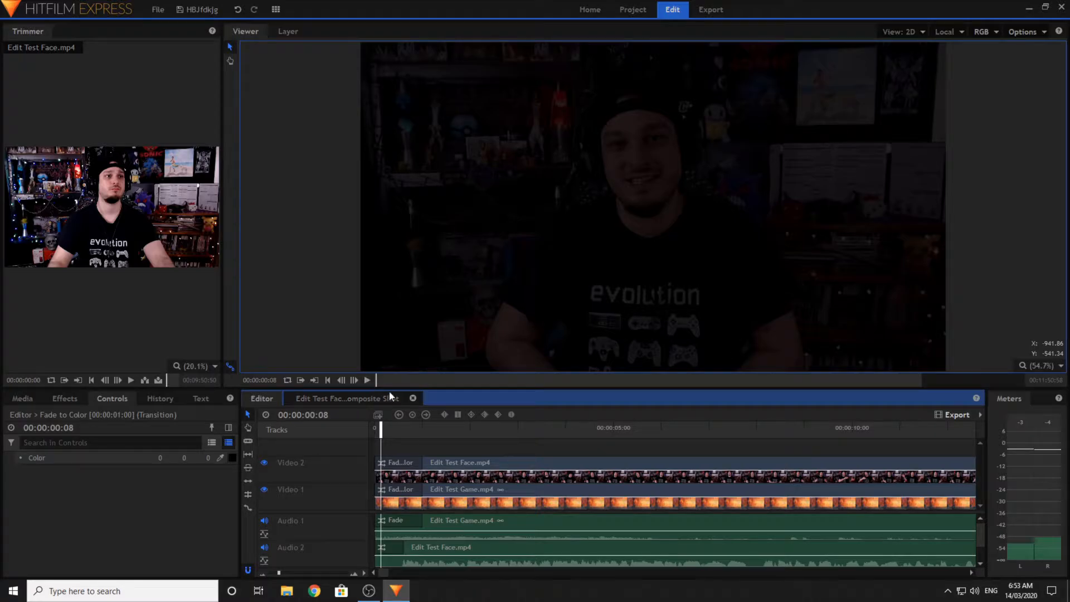
click(733, 428)
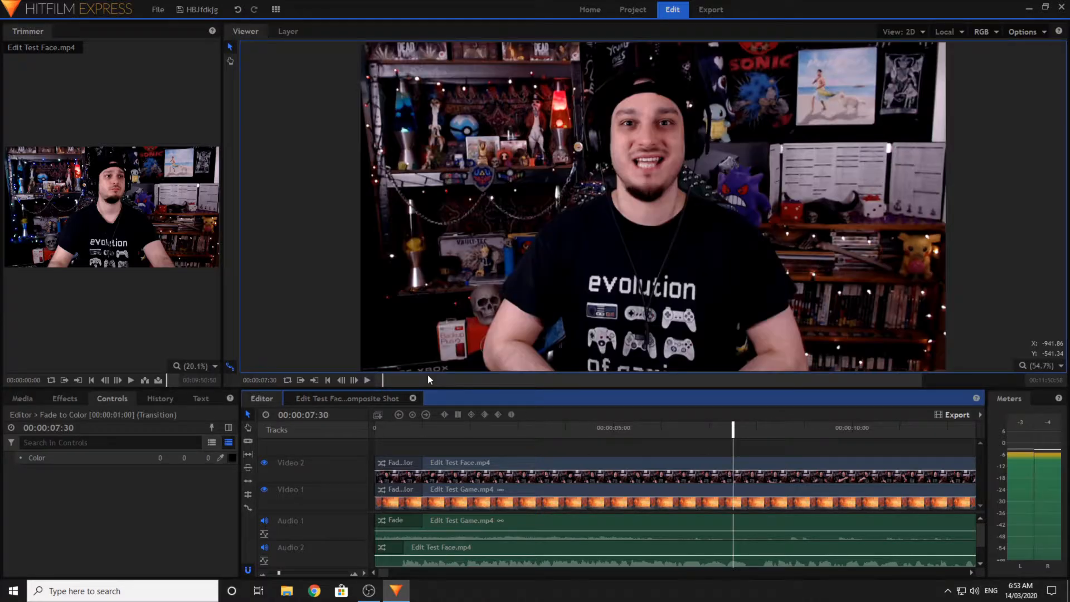
click(367, 382)
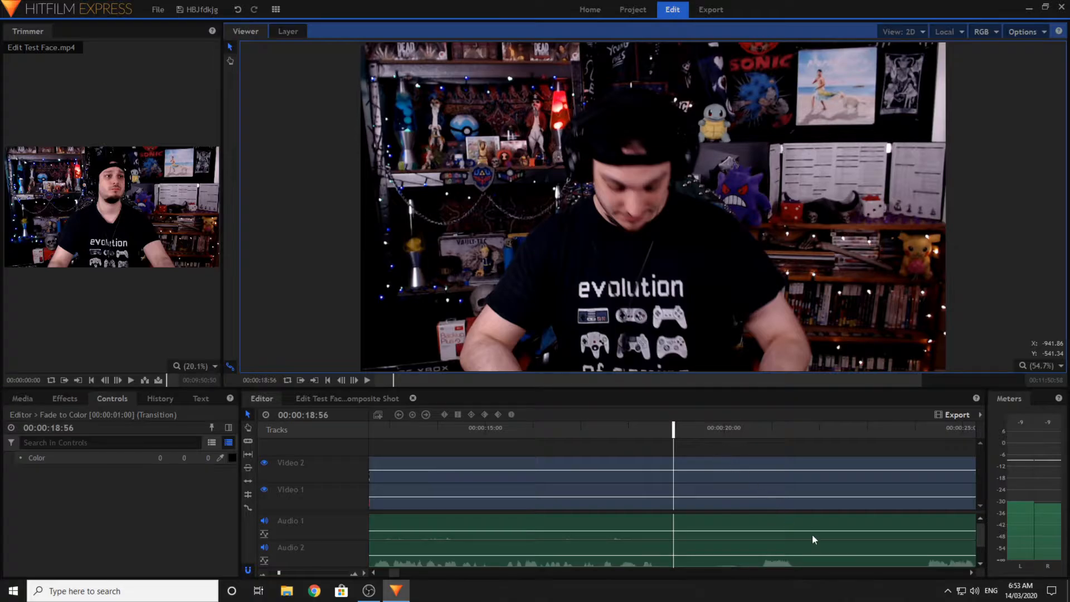
click(972, 573)
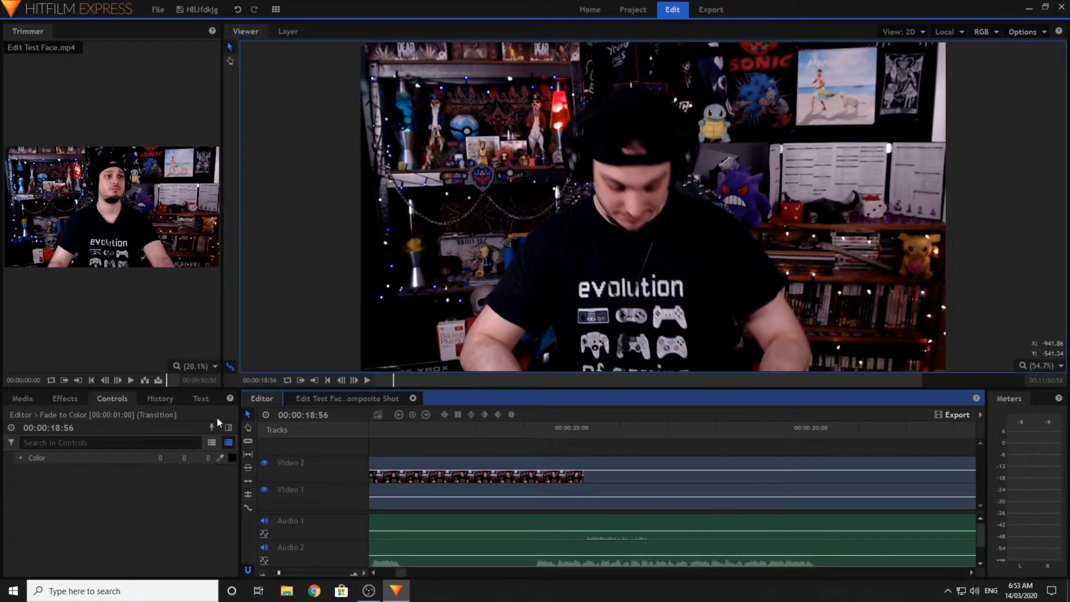
click(797, 571)
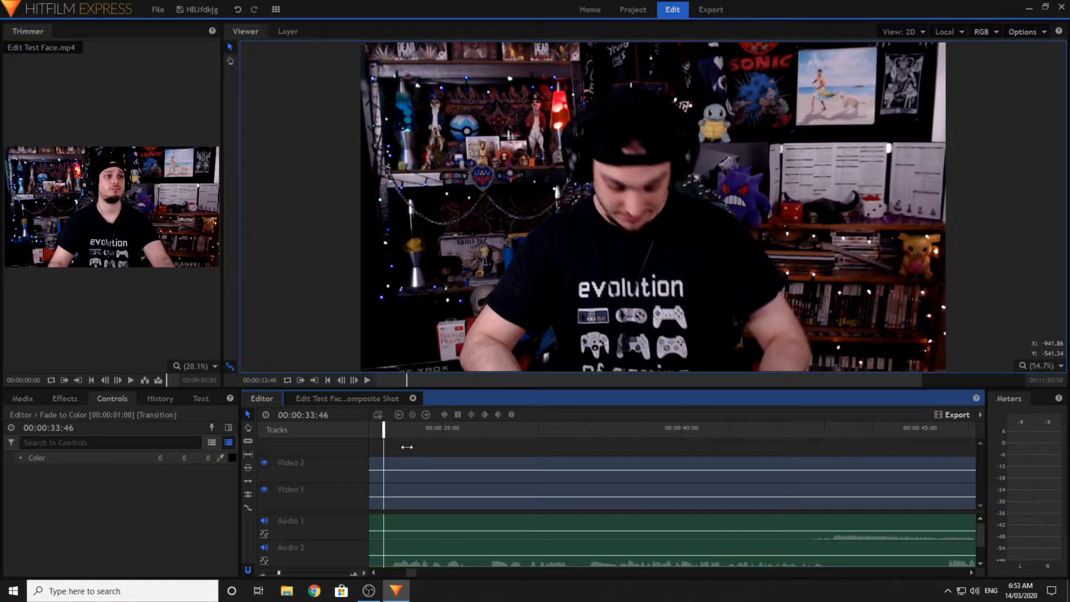
click(369, 380)
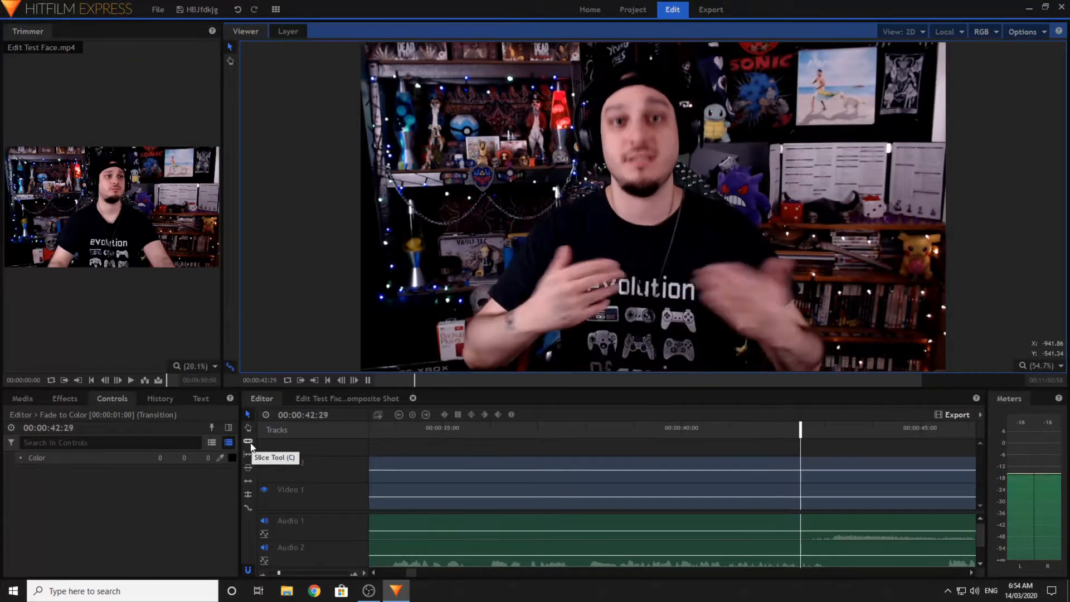
- Slice all face and gameplay clips just before 00:00:45:00 and move the later parts close to the start of the timeline
click(769, 511)
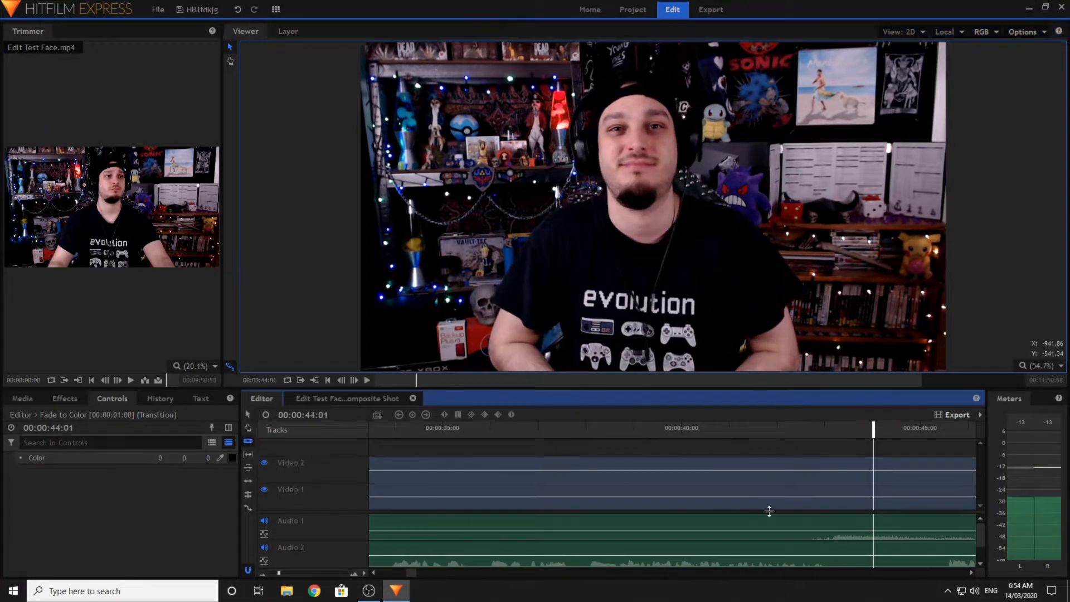
click(903, 533)
click(904, 471)
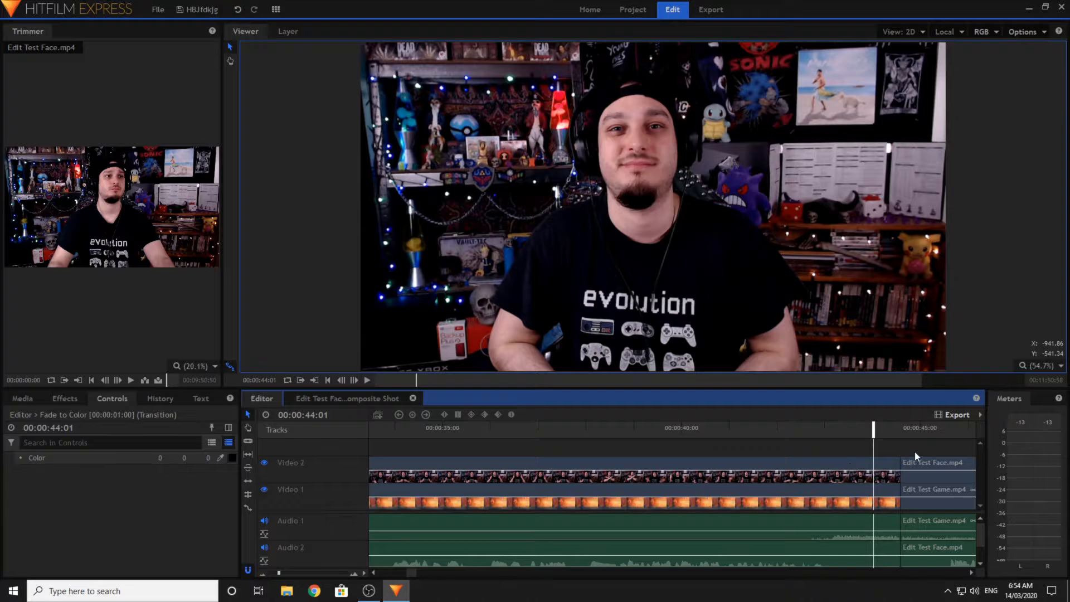
drag(914, 451, 454, 556)
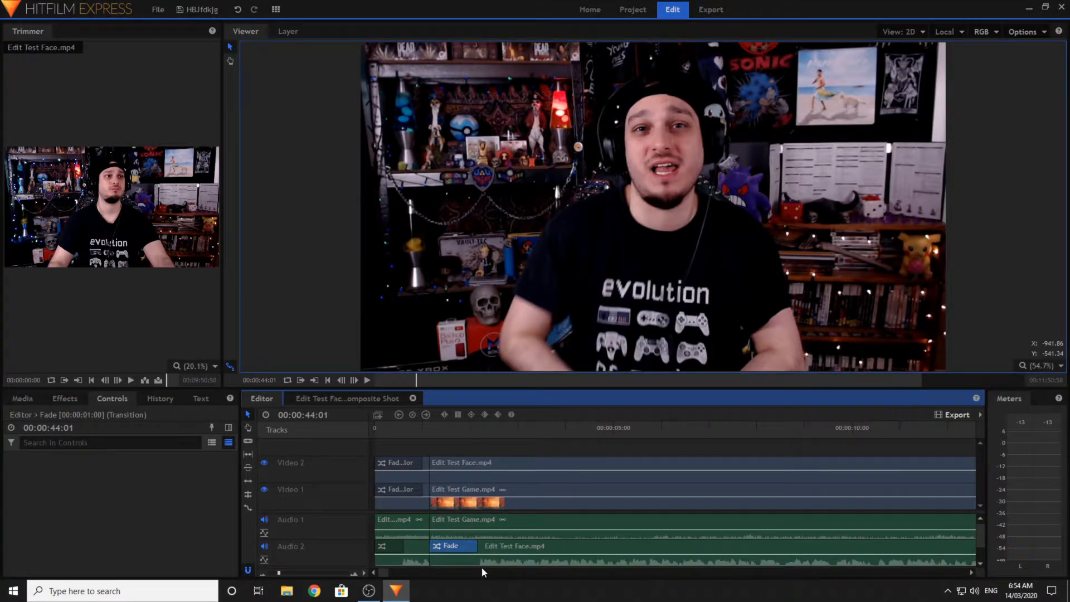
- Transfer the Fade and Fade to Color transitions to the start of the moved clips and align all four clips at 00:00:00:00
click(382, 542)
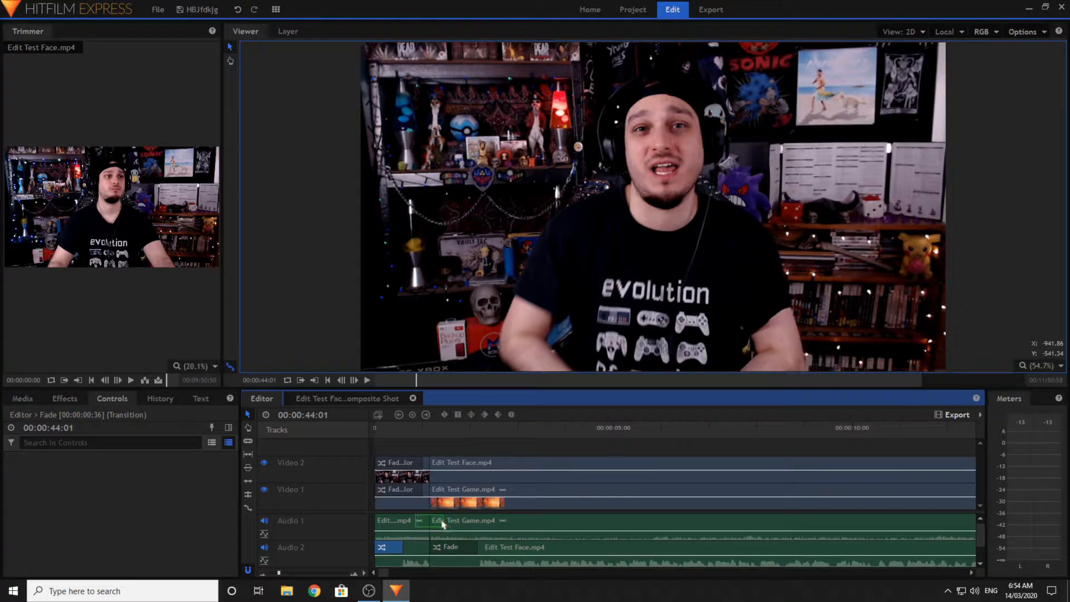
drag(443, 524, 475, 523)
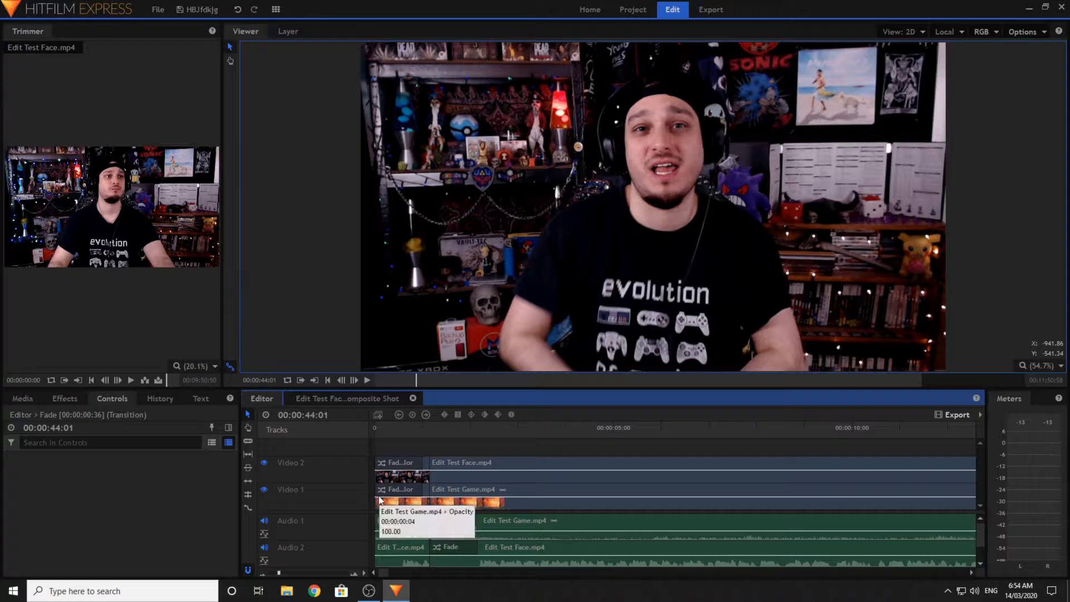
drag(384, 493, 401, 528)
click(73, 400)
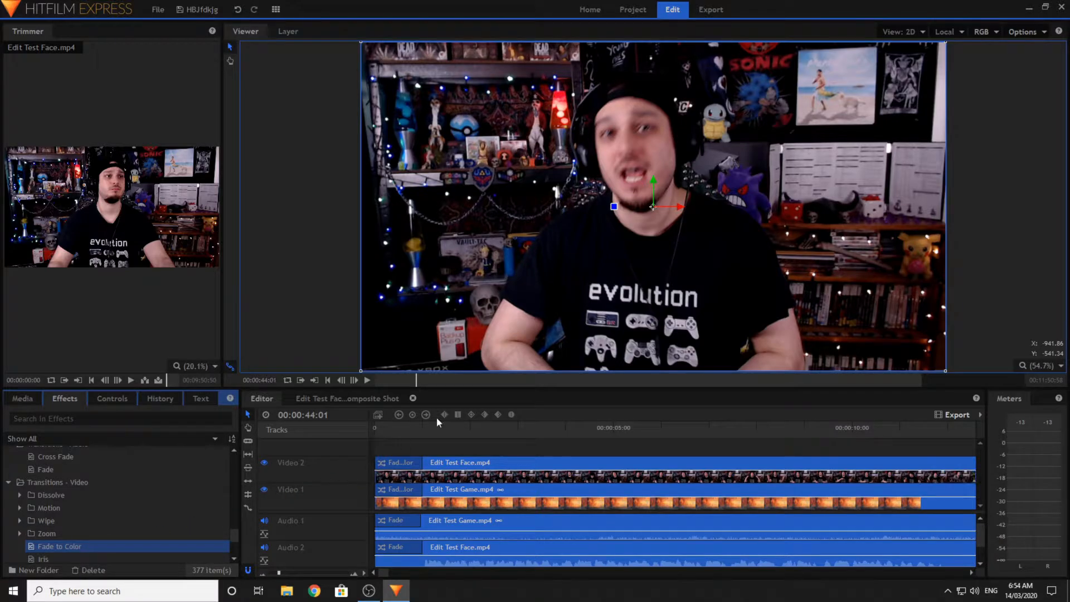
click(500, 455)
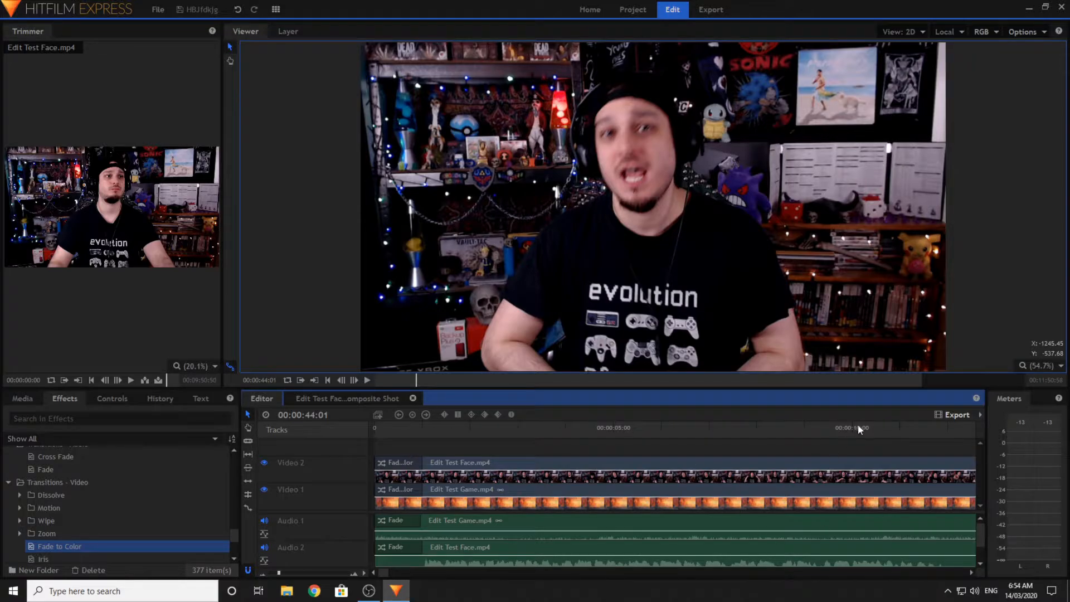
- Play the footage from 00:00:11:06 and step the playhead frame by frame to 00:00:12:01, at the pointing gesture
click(905, 431)
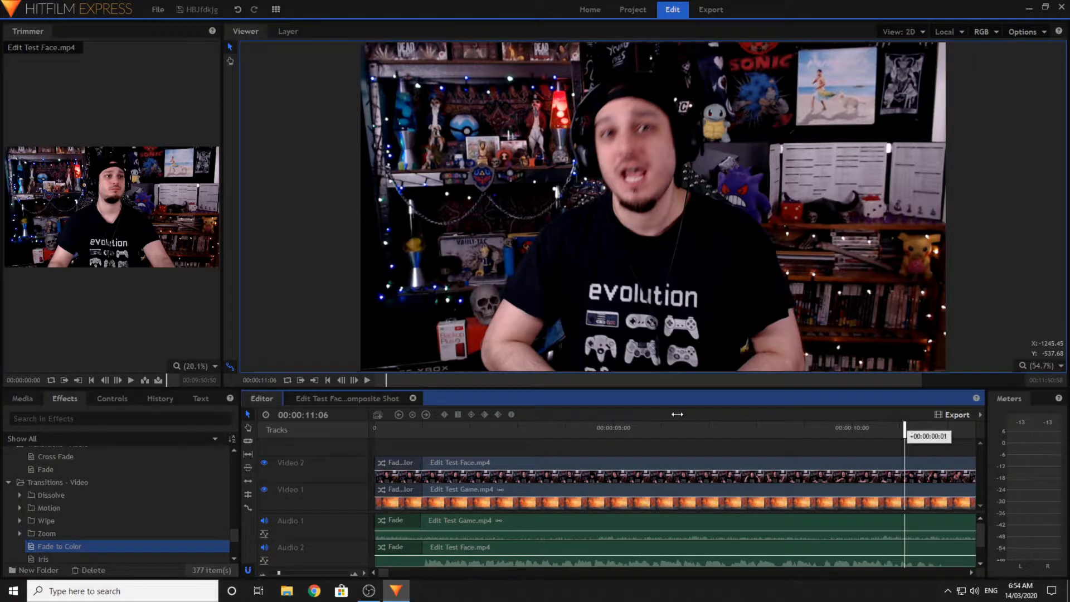
click(369, 380)
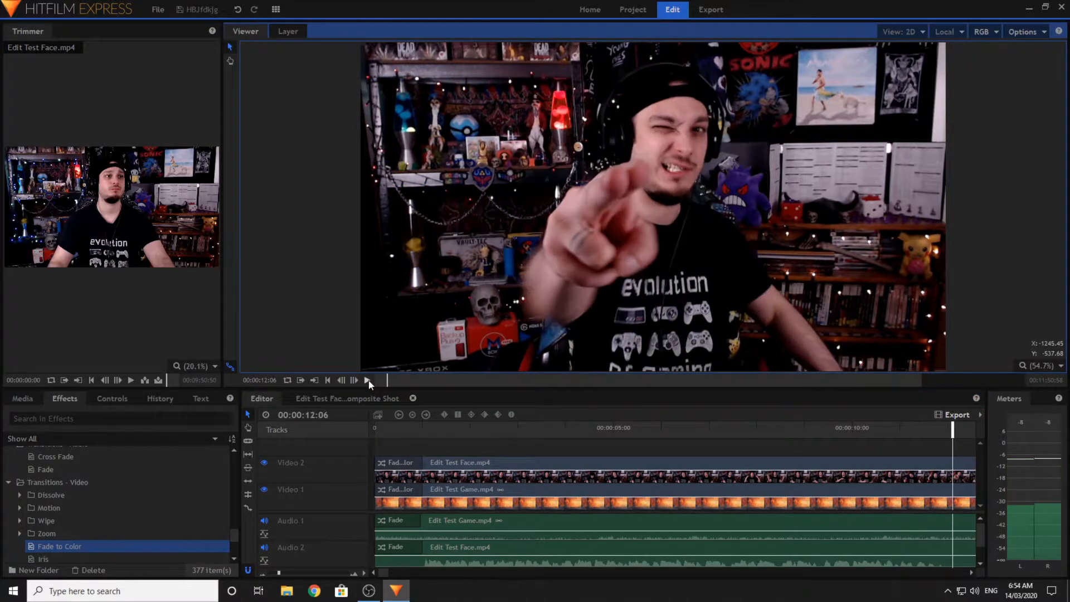
drag(934, 431, 941, 432)
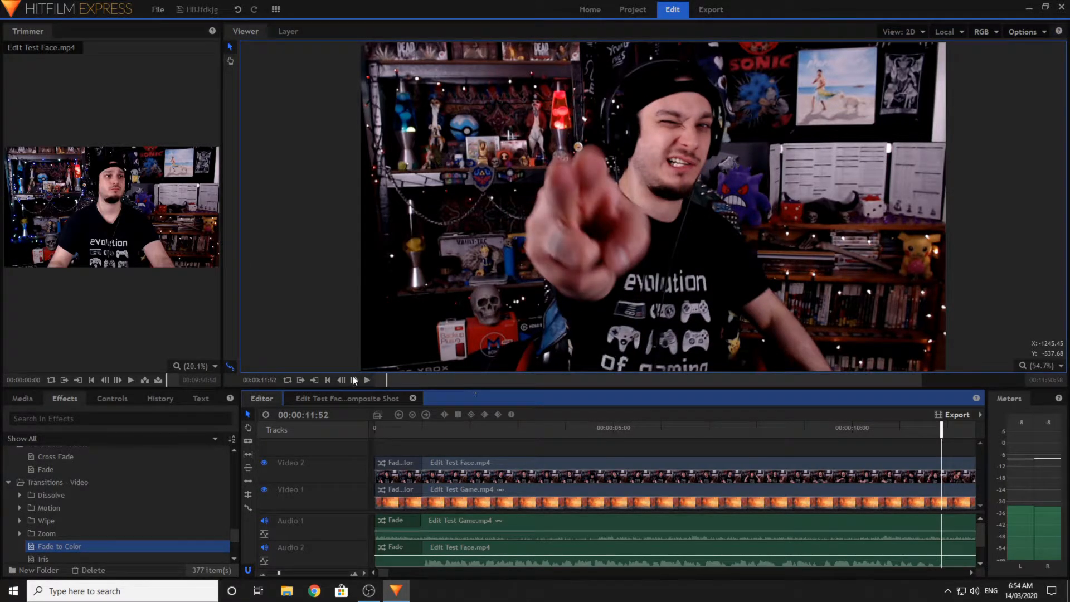
click(355, 382)
click(355, 382)
click(356, 382)
click(356, 383)
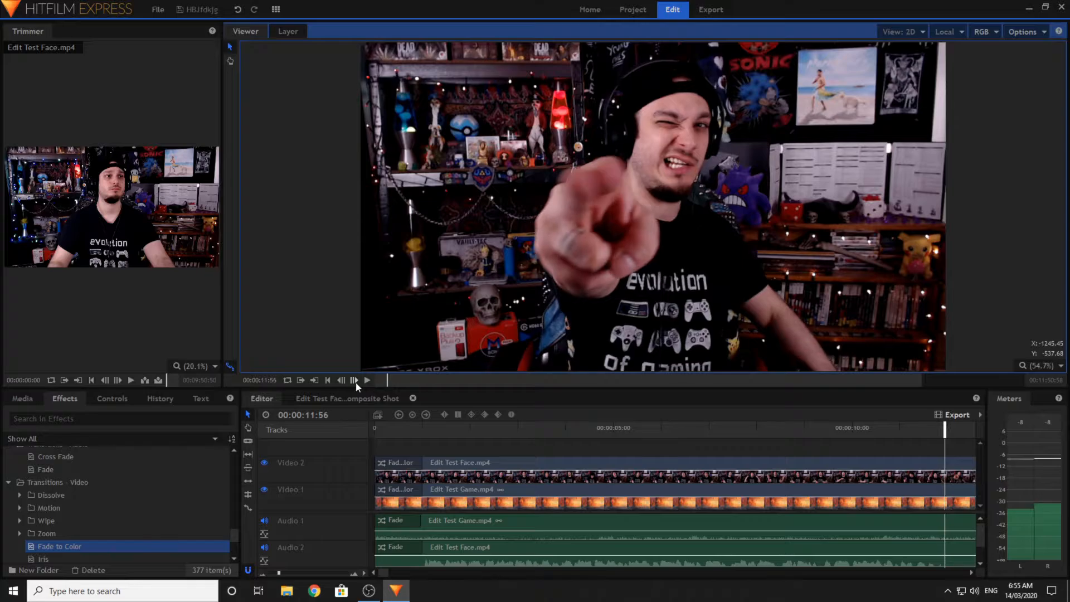
click(355, 382)
click(355, 383)
click(356, 383)
click(355, 383)
click(356, 382)
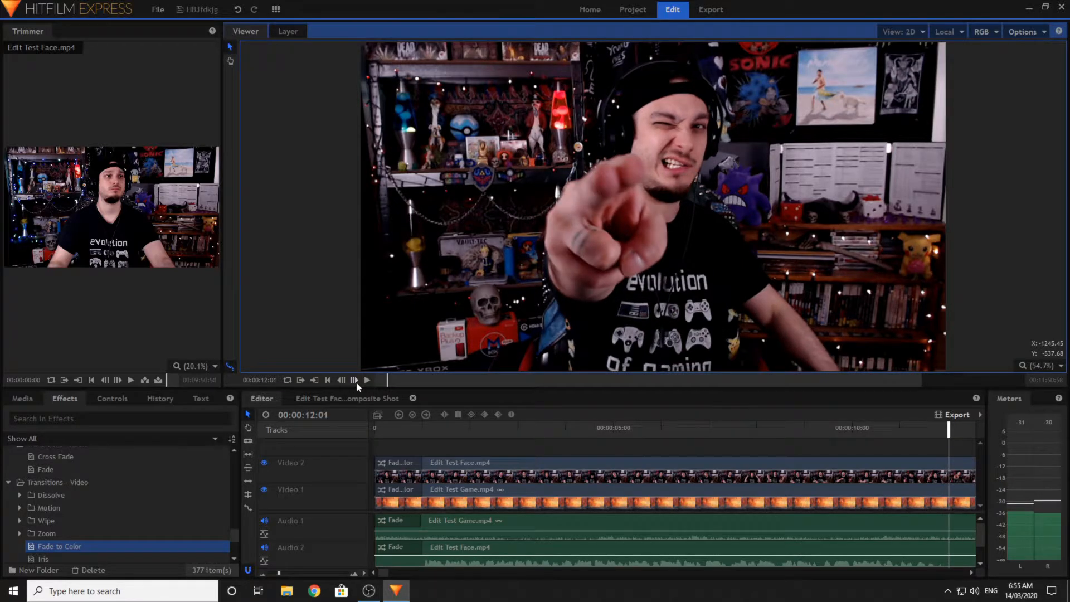
- Slice the face and gameplay clips on all video and audio tracks at 00:00:12:01
click(248, 441)
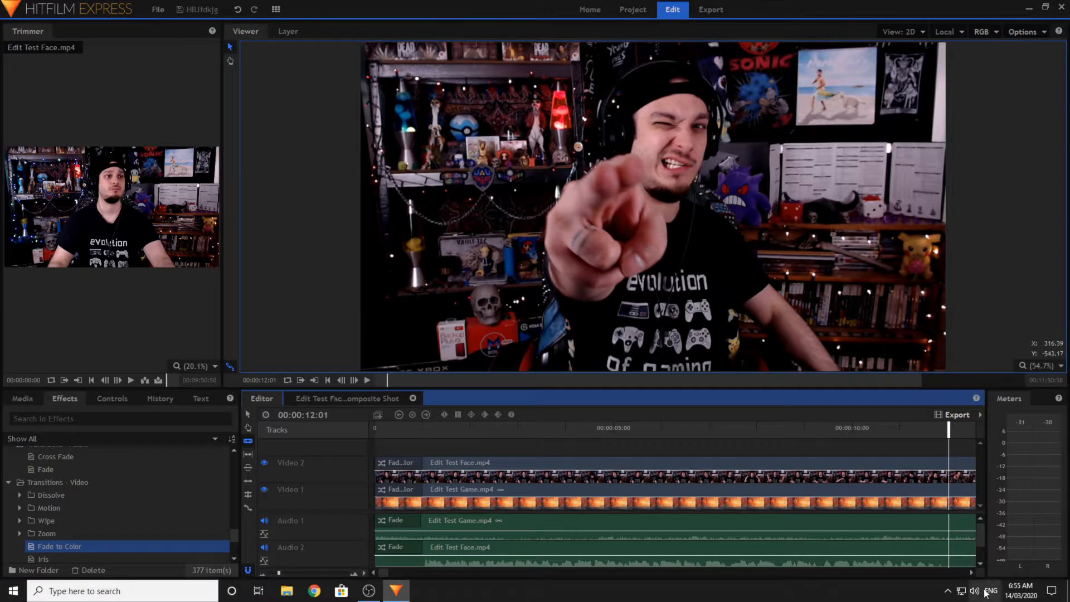
click(948, 554)
click(948, 531)
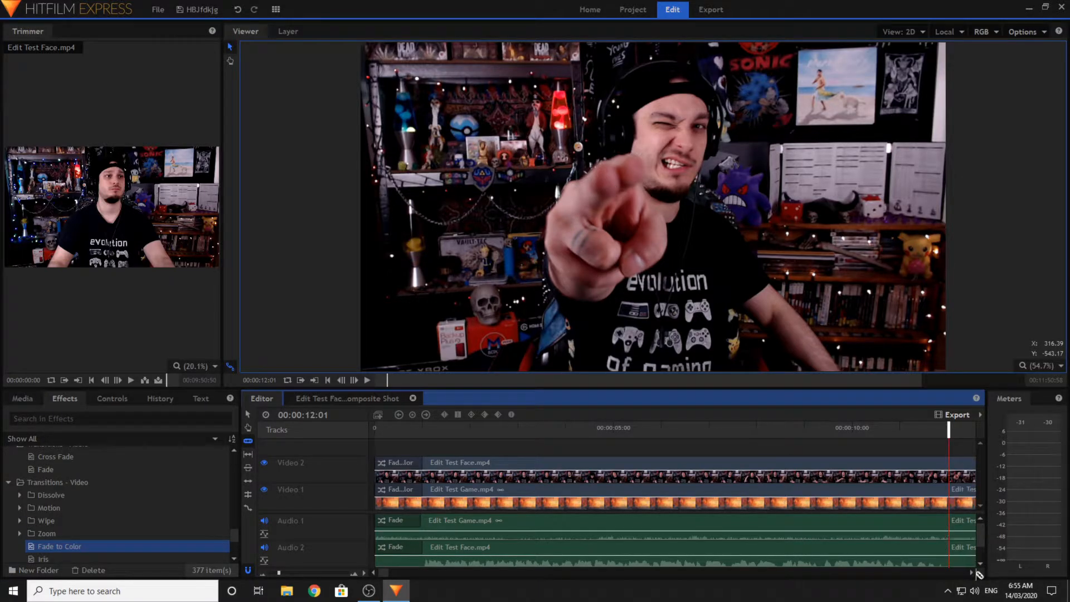
click(948, 476)
click(972, 572)
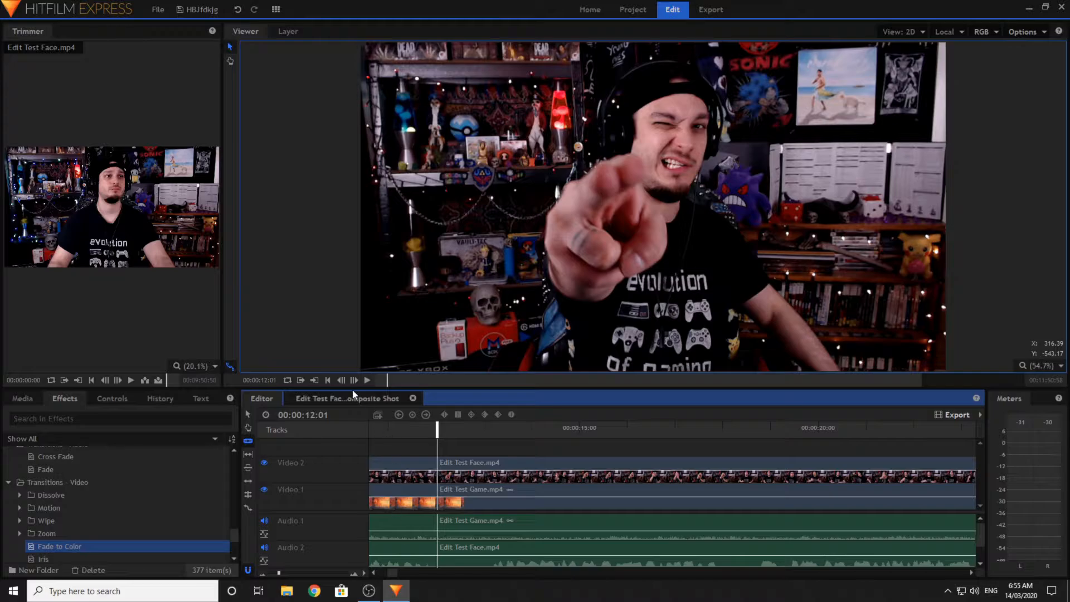
- Make a composite shot from the first face clip on Video 2, with effects left in the editor, and expand its layer's Transform properties
click(328, 380)
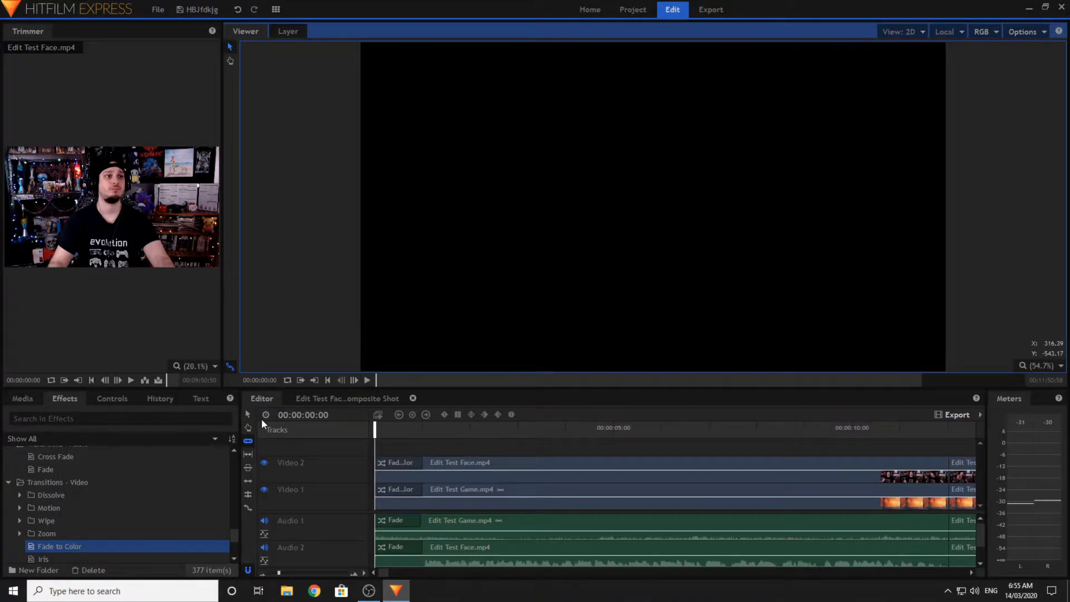
click(460, 463)
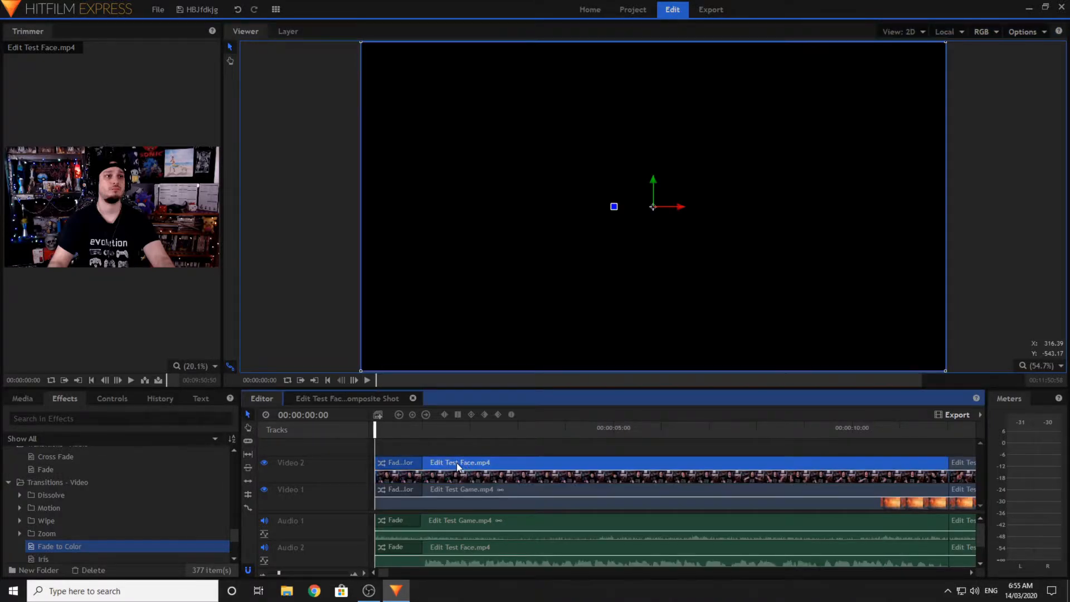
right_click(456, 462)
click(491, 352)
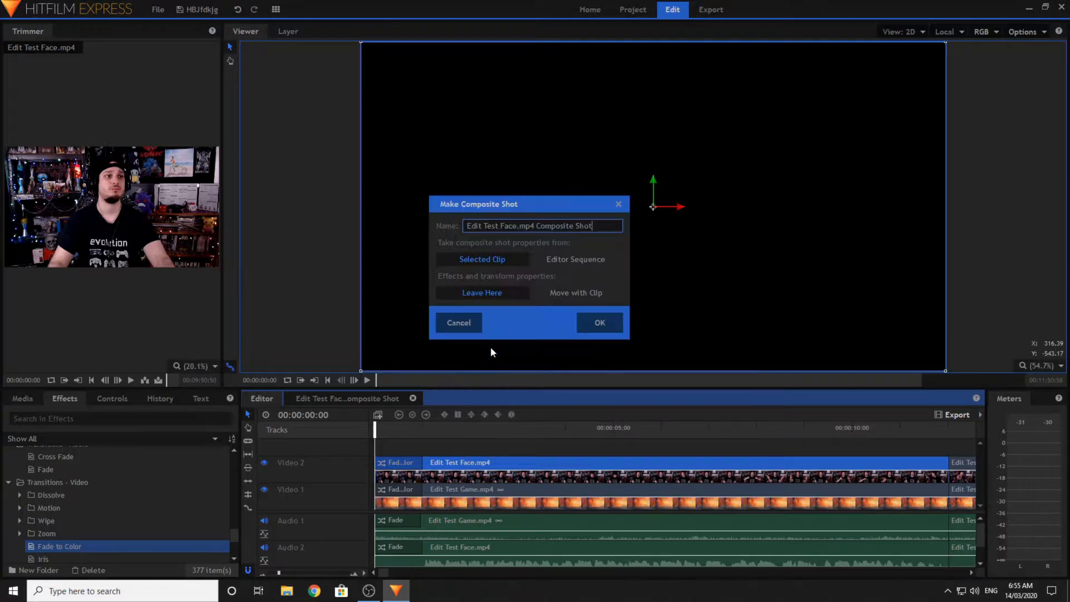
click(618, 315)
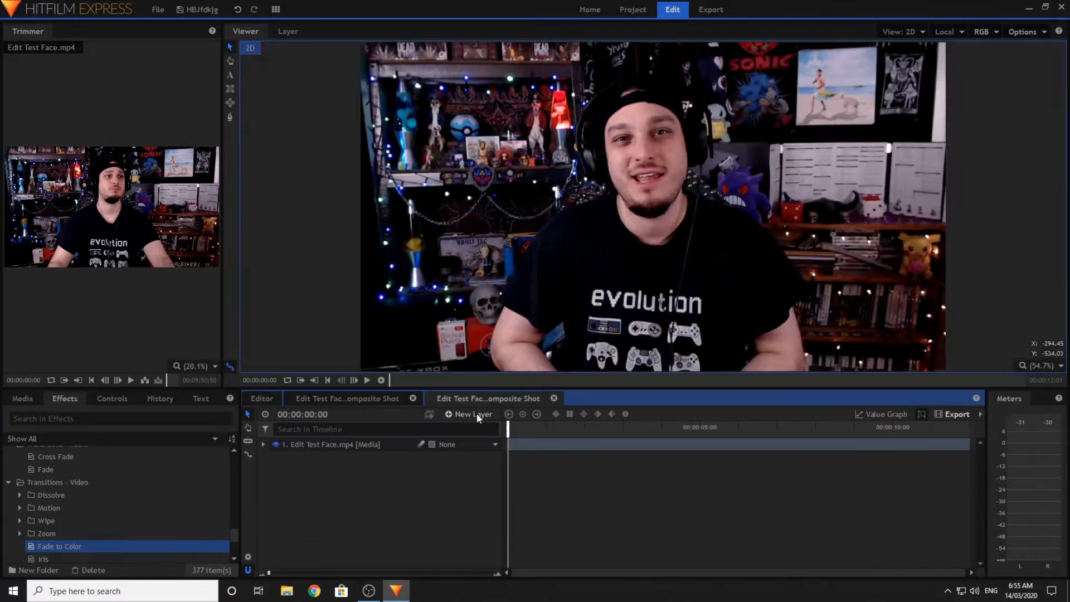
click(263, 445)
click(274, 495)
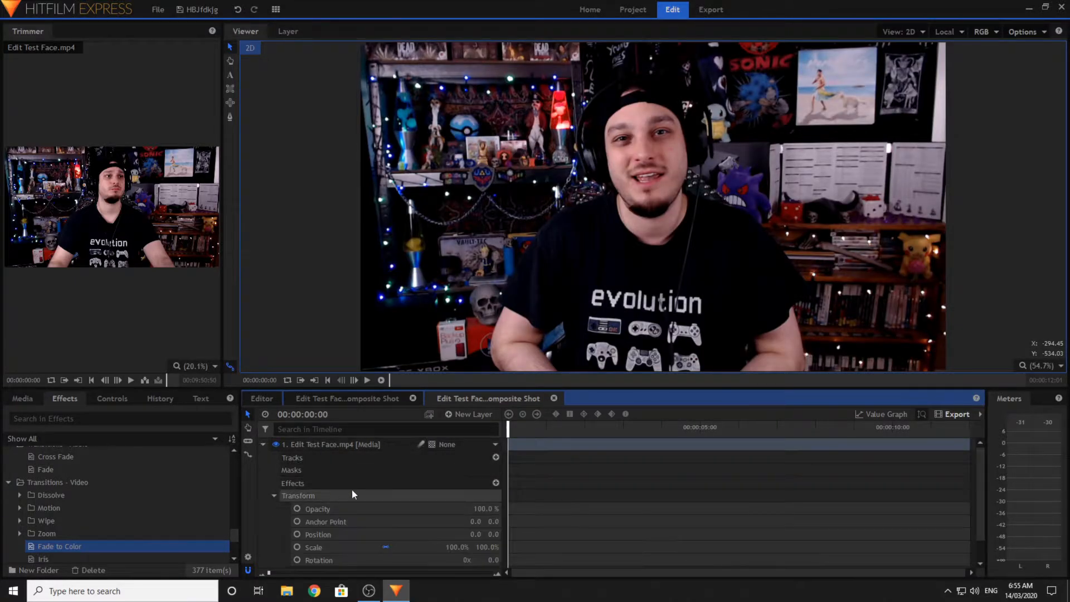
- Keyframe the face layer's Position and Scale at the start, and at 00:00:12:00 set Scale to 126% and vertical Position to -91
click(297, 535)
click(297, 547)
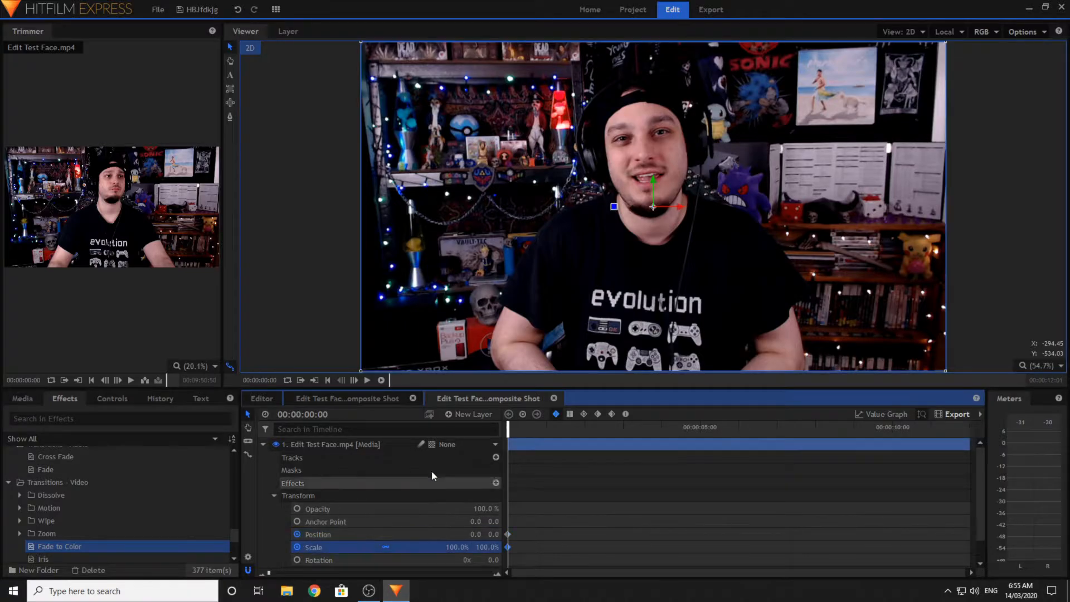
drag(549, 436, 1025, 453)
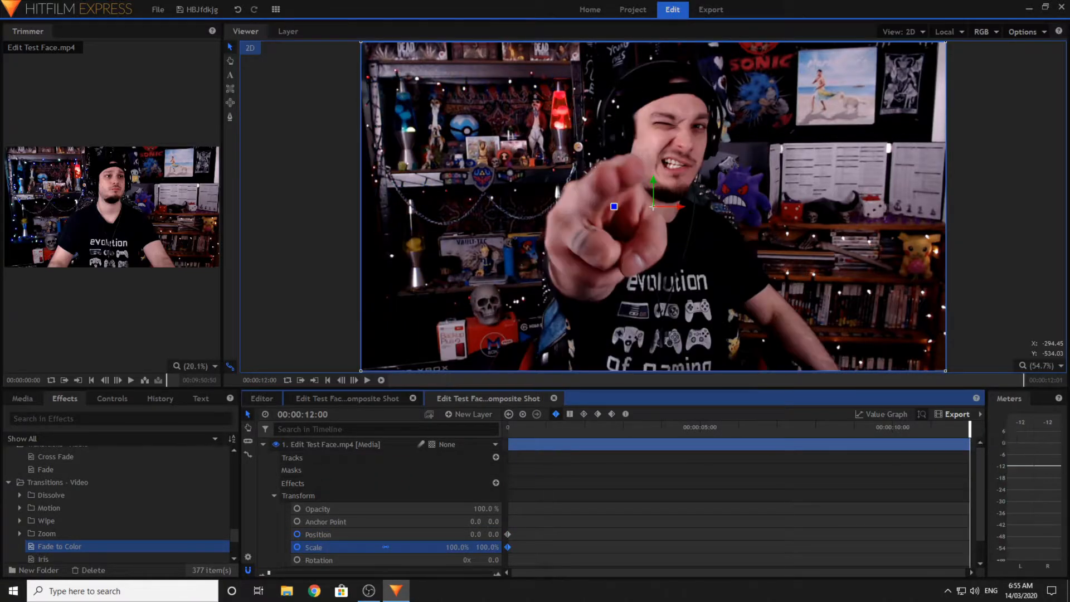
drag(468, 549, 490, 530)
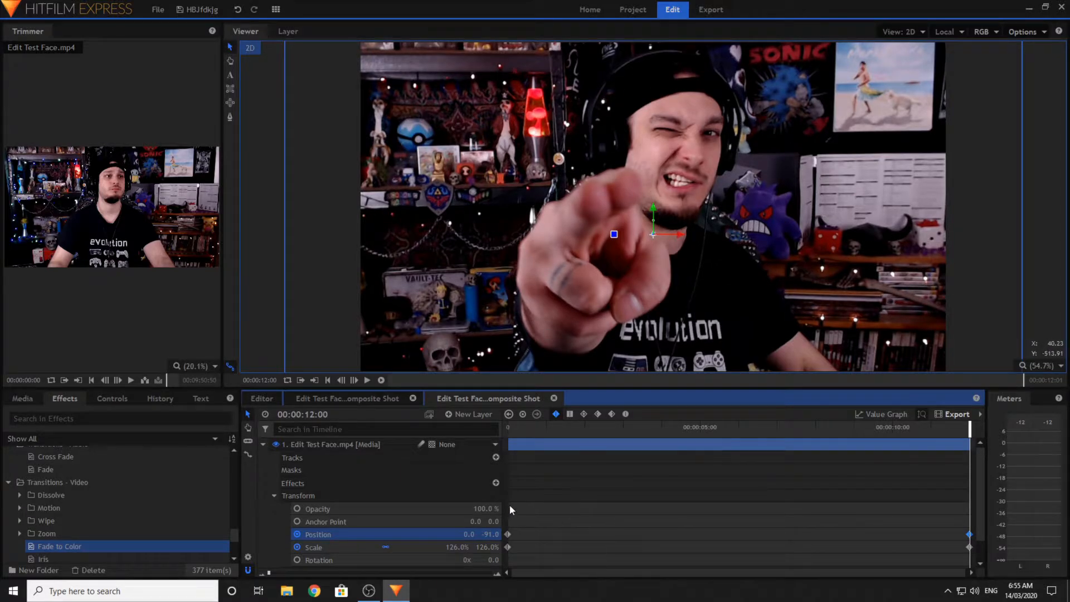
- Set the temporal interpolation of all the Position and Scale keyframes to Smooth
drag(510, 504, 981, 528)
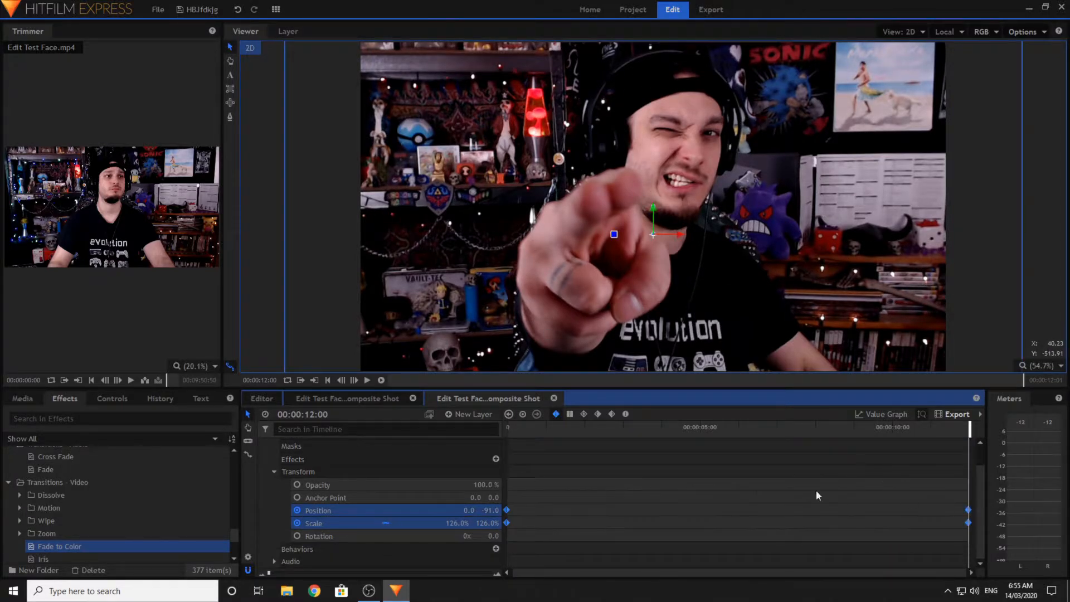
click(723, 430)
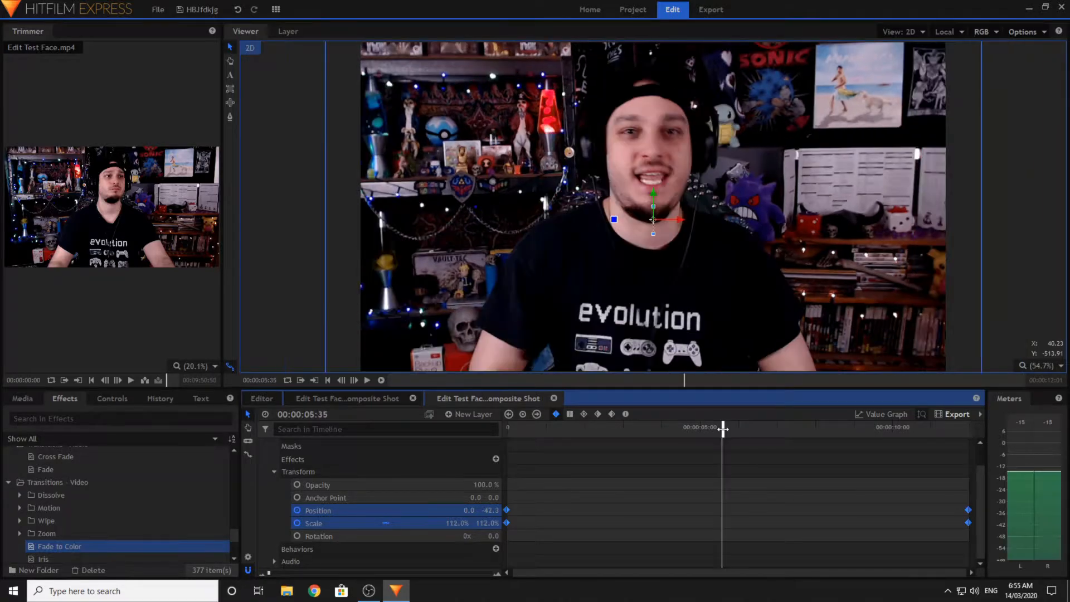
right_click(968, 510)
mouse_move(979, 475)
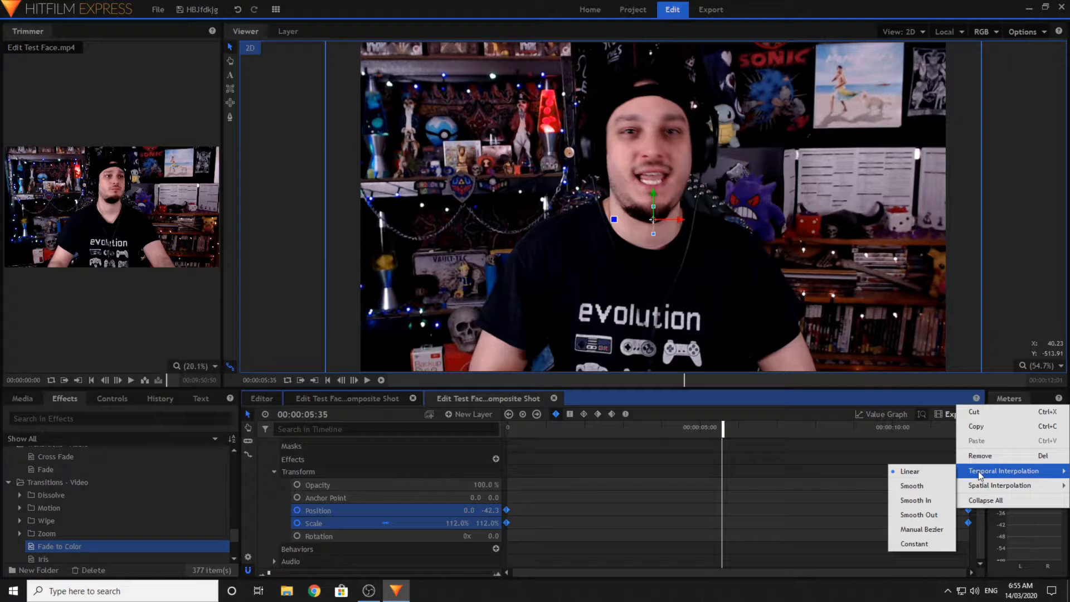
click(917, 487)
click(286, 364)
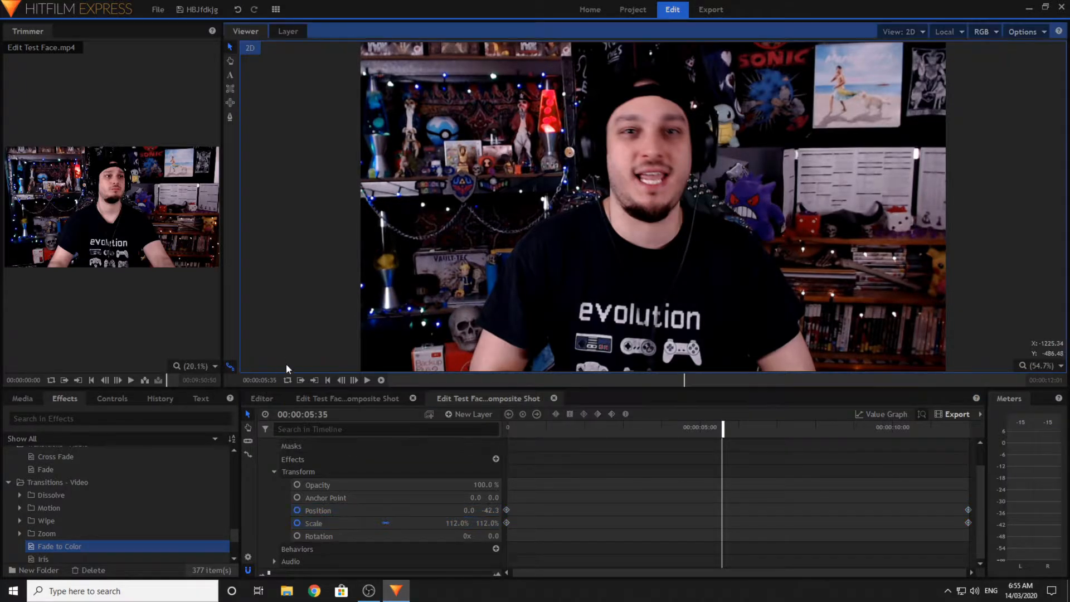
- Play the beginning of the zoom animation, return to the editor timeline and close the open composite shots
click(327, 380)
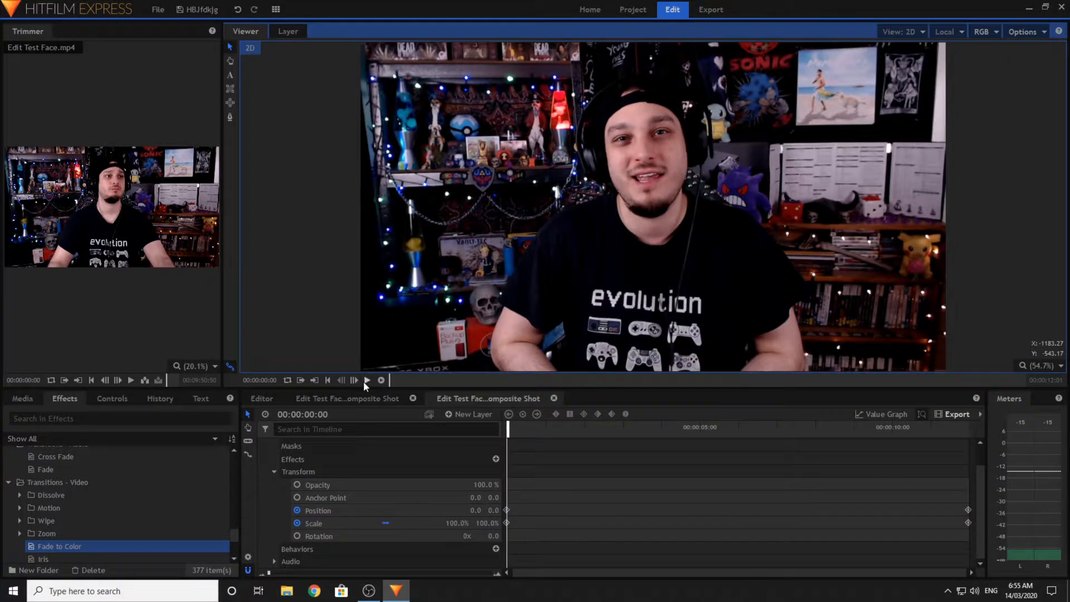
click(366, 380)
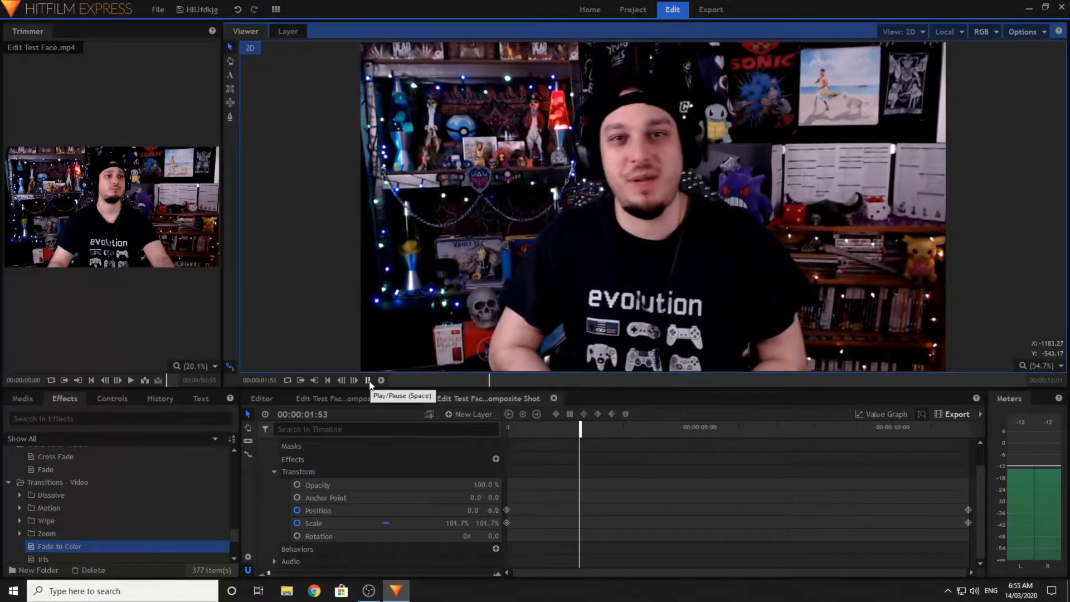
click(368, 380)
click(269, 397)
click(413, 398)
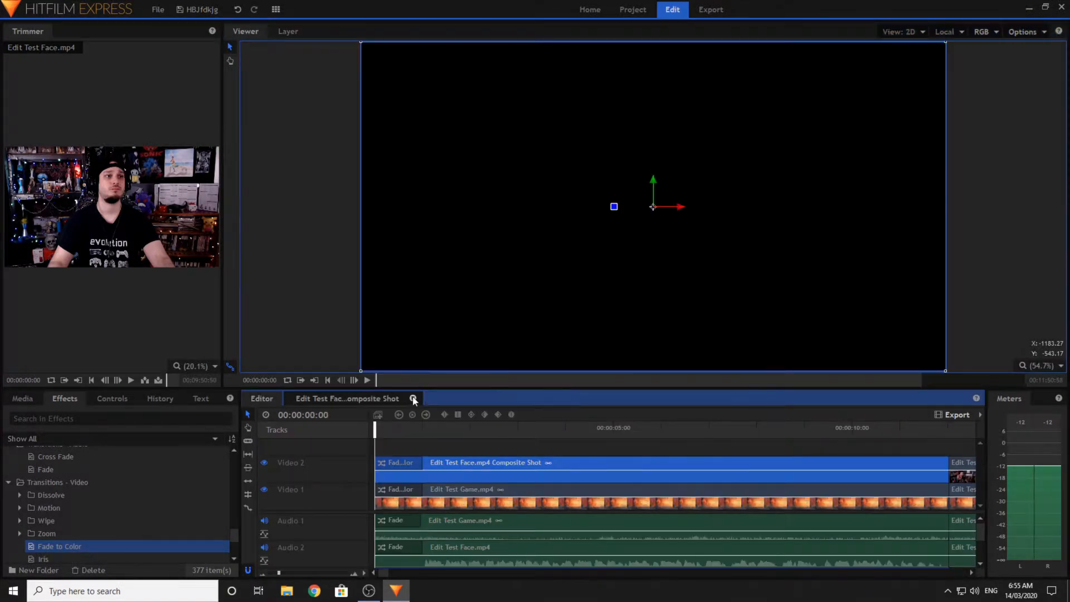
click(413, 398)
click(399, 445)
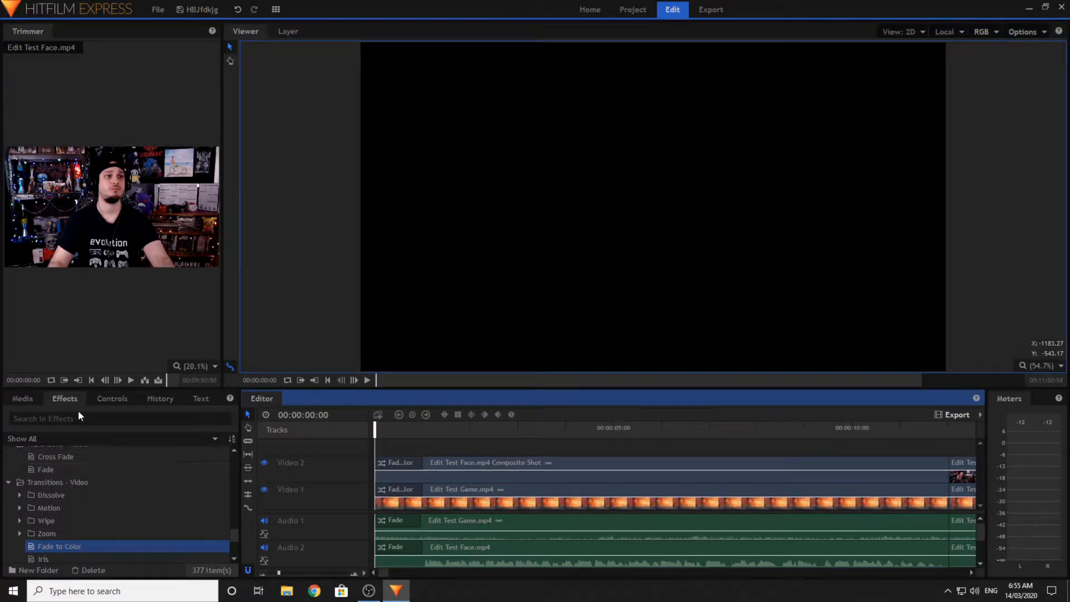
- Reopen the face composite shot from Video 2 to view its contents, and close it again
double_click(459, 467)
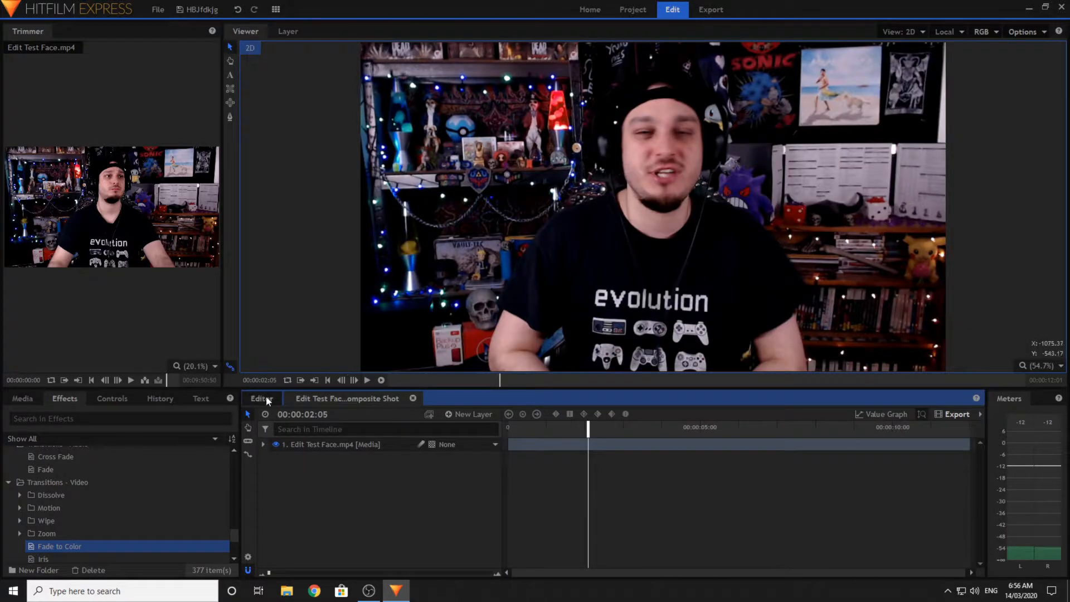
click(267, 399)
click(411, 399)
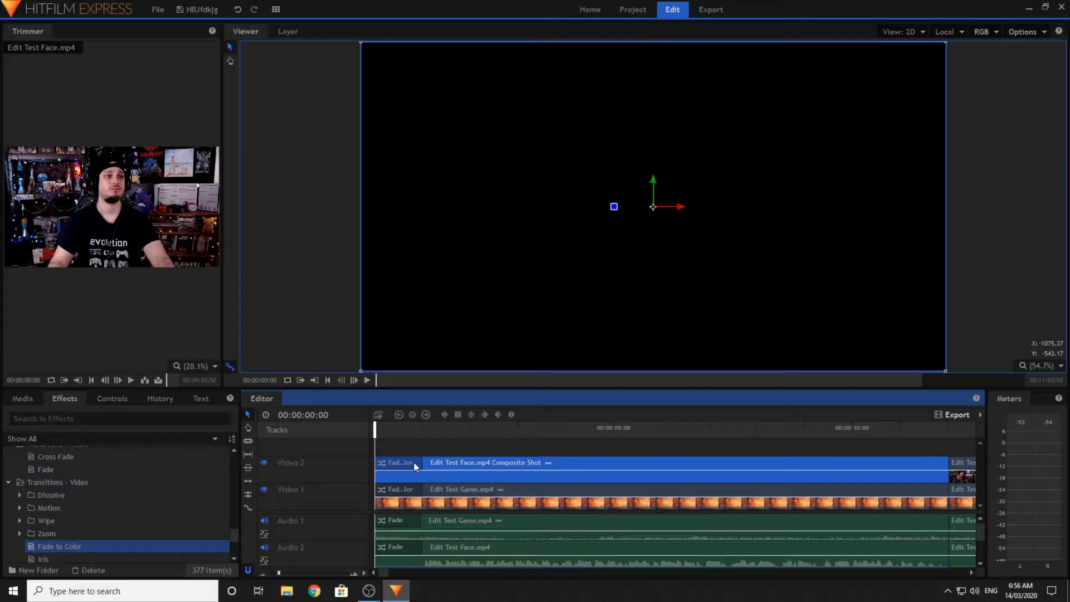
click(366, 458)
- Expand the 2D Effects presets folder in the effects list
click(95, 547)
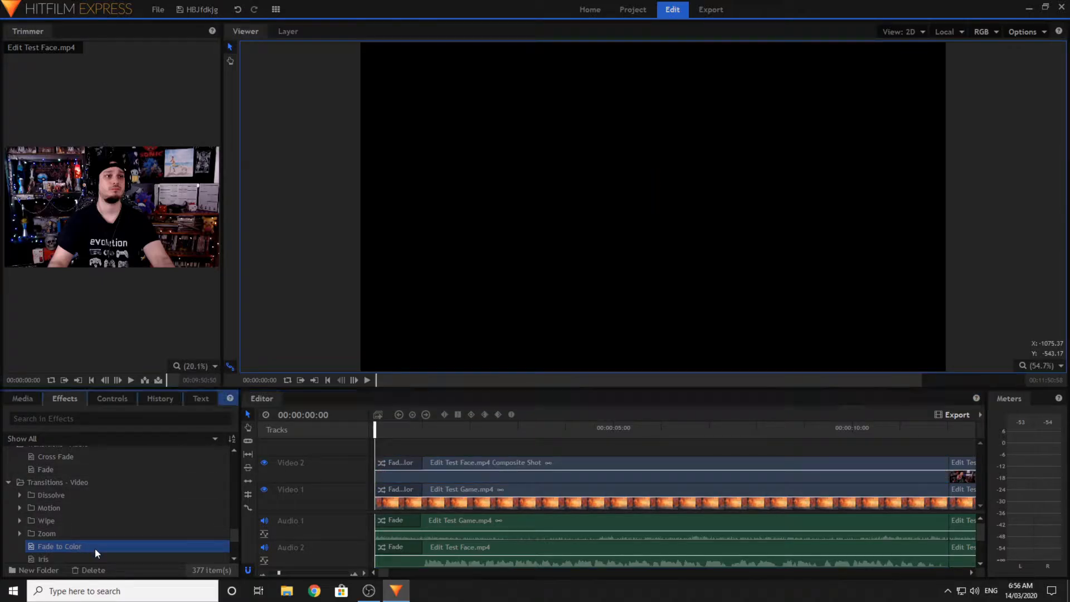
scroll(75, 510, down, 3)
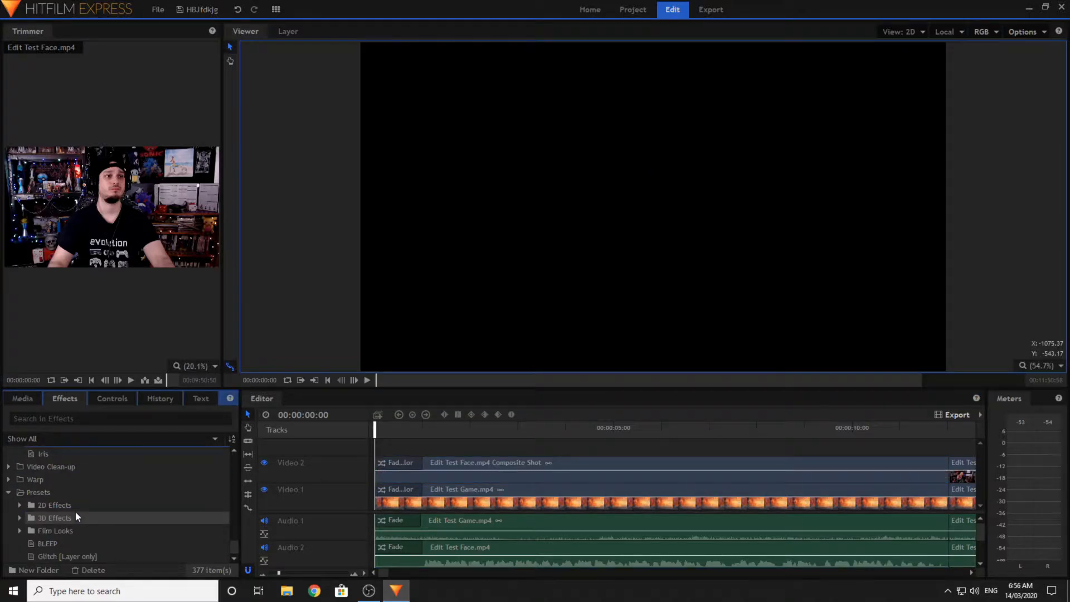
click(19, 504)
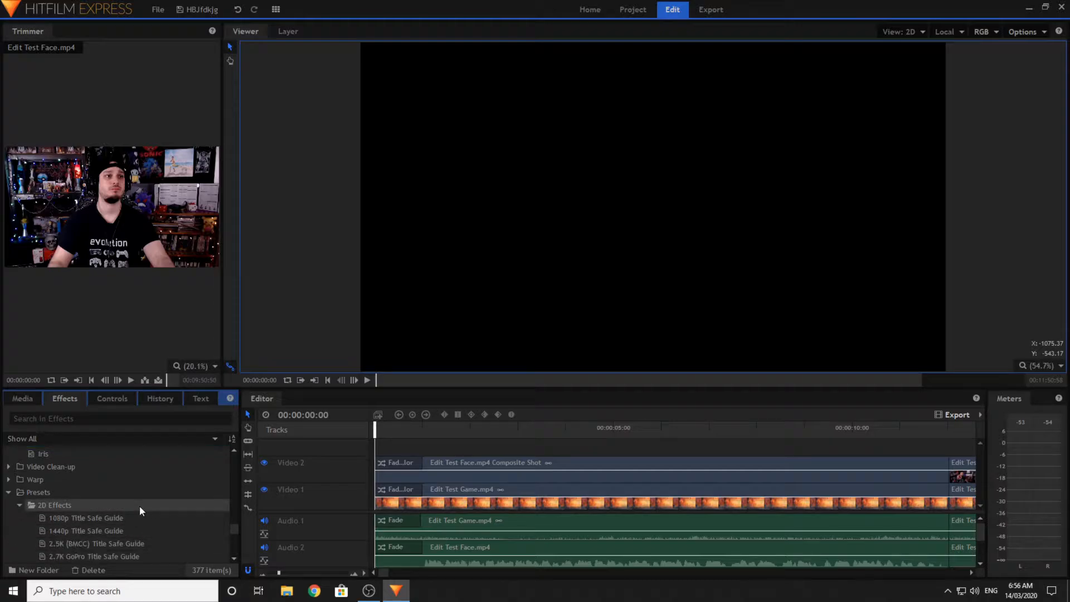
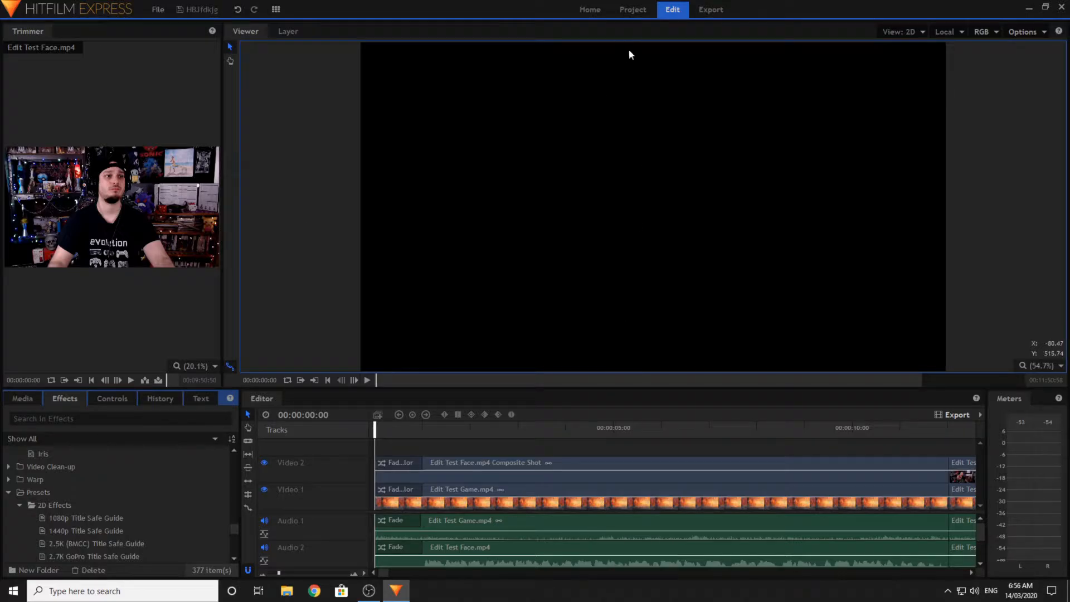
- Look through the list of add-on packs on the home screen and return to the edit workspace
click(589, 10)
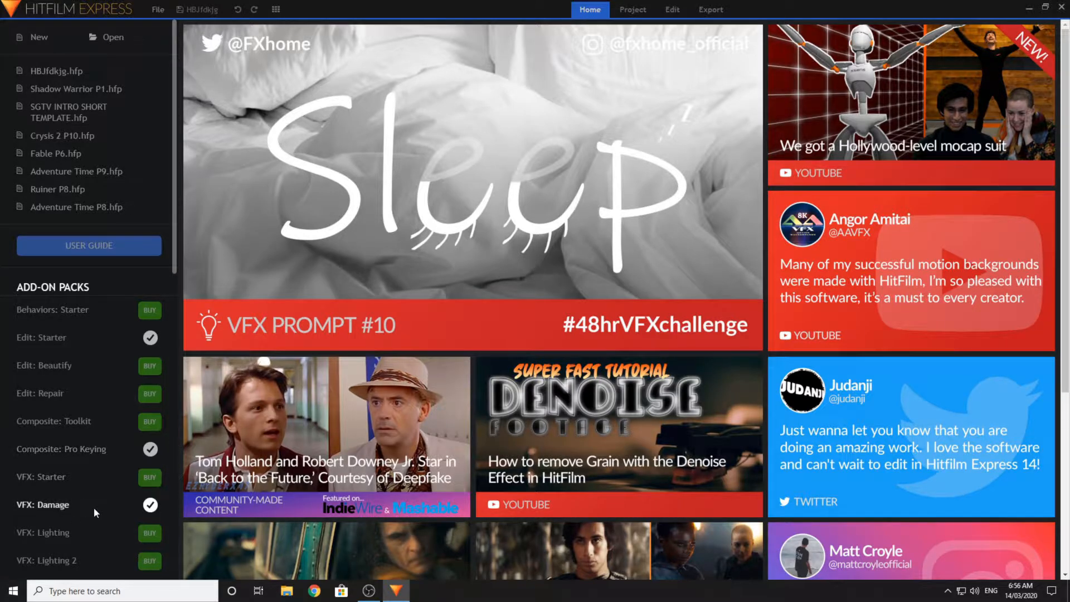
scroll(106, 508, down, 6)
scroll(113, 508, down, 4)
scroll(112, 509, up, 10)
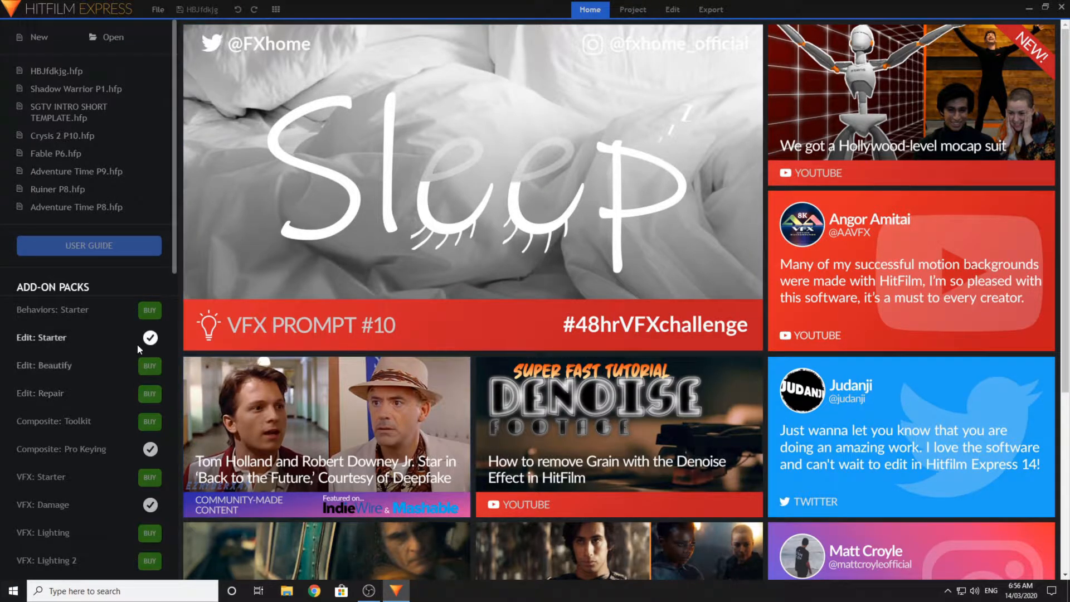
click(669, 11)
click(497, 445)
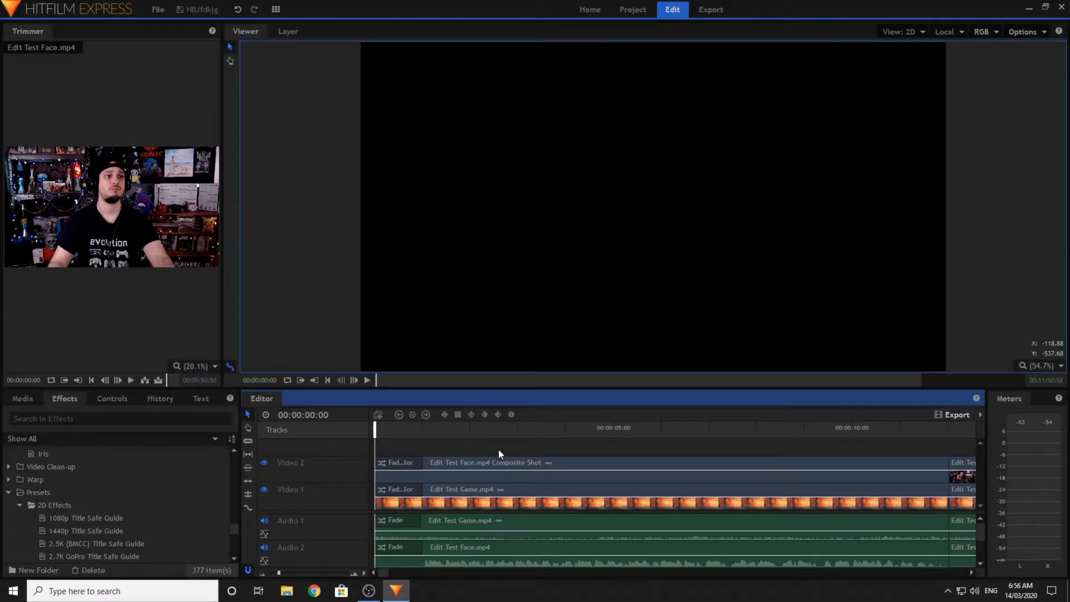
- Unlink the face composite shot's audio clip on Audio 3 from its video clip on Video 2
scroll(526, 547, down, 1)
scroll(526, 546, down, 1)
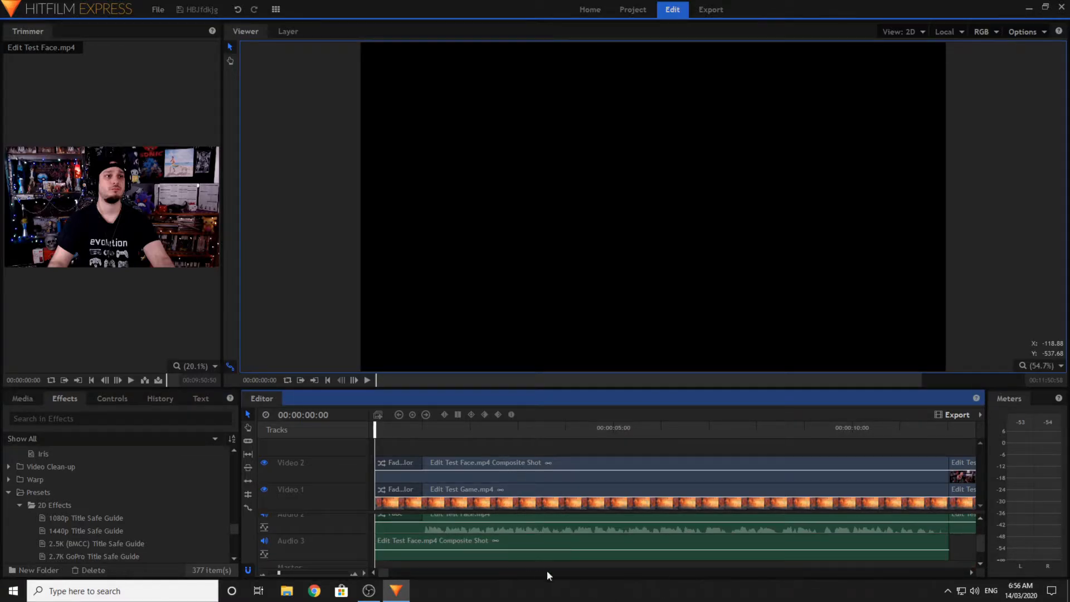
scroll(546, 565, up, 1)
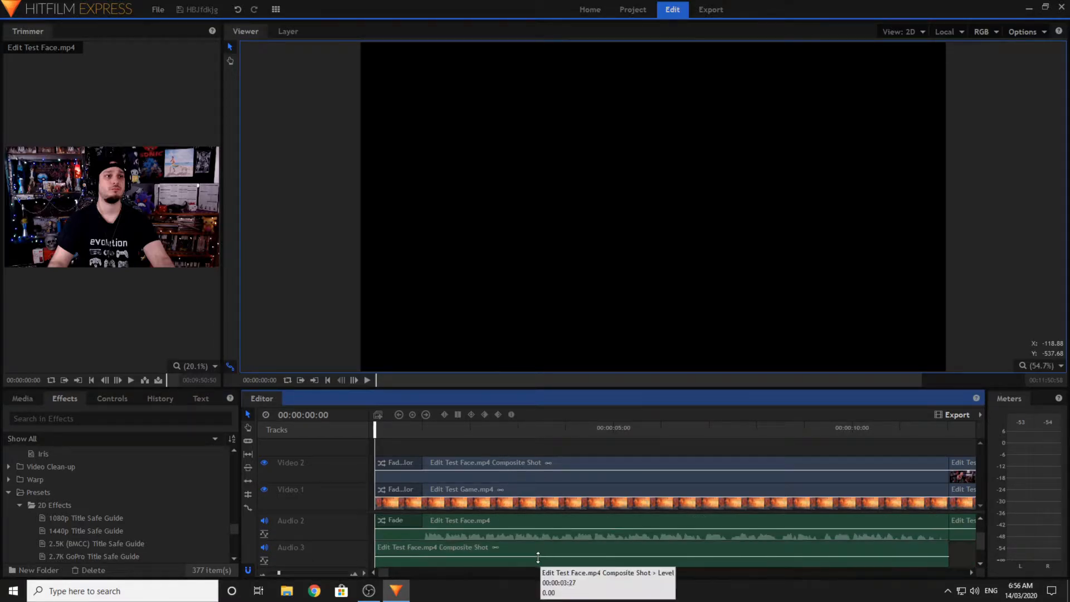
click(474, 464)
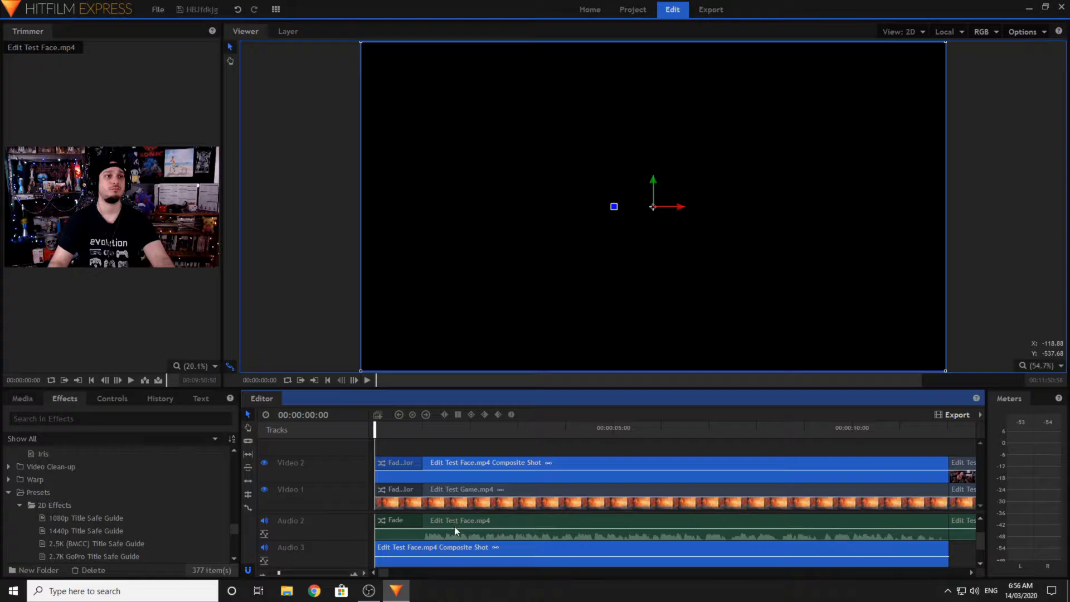
right_click(457, 552)
click(474, 454)
- Remove the composite shot's audio clip and delete the empty Audio 3 track
right_click(453, 543)
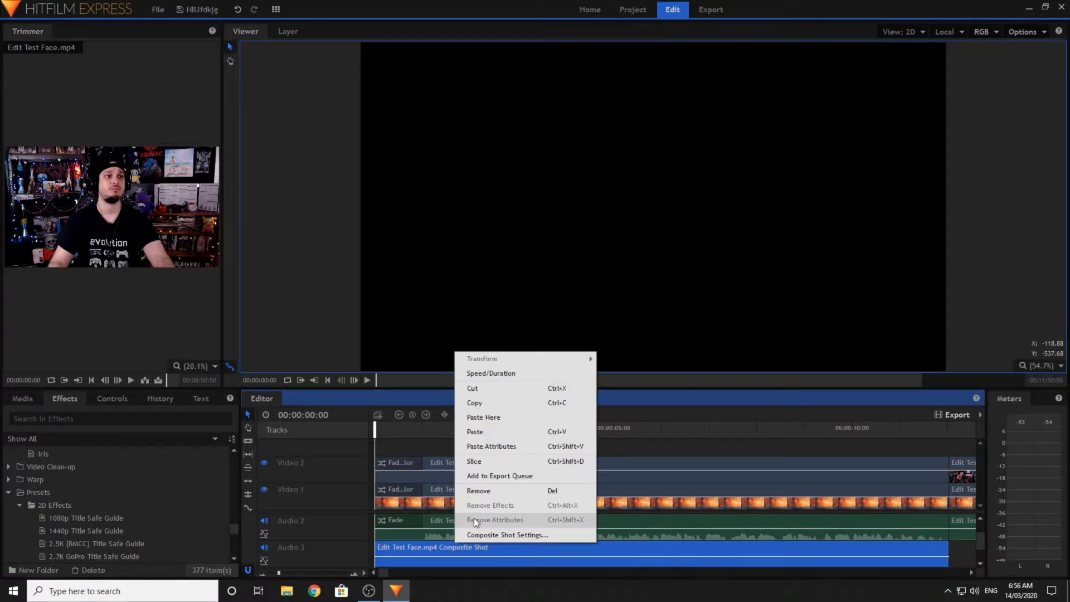
click(478, 488)
right_click(364, 554)
click(390, 576)
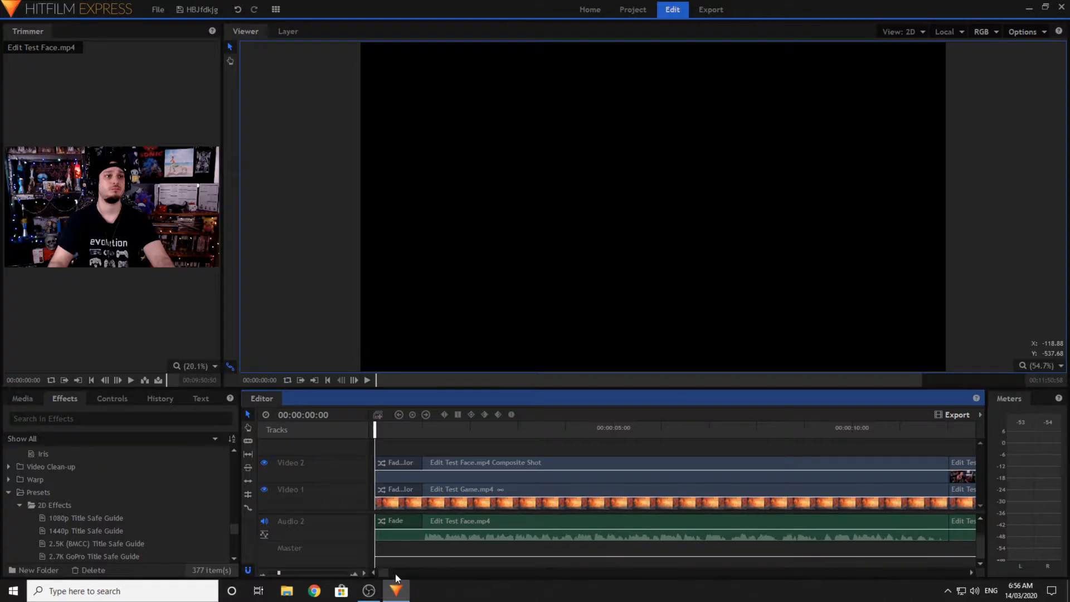
scroll(477, 516, up, 1)
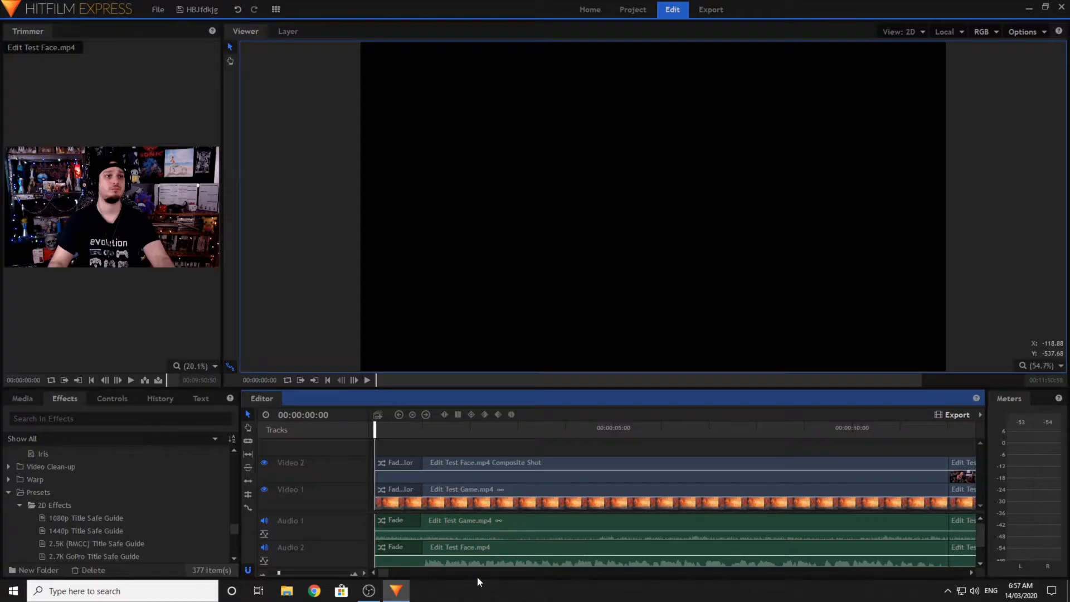
scroll(466, 566, down, 1)
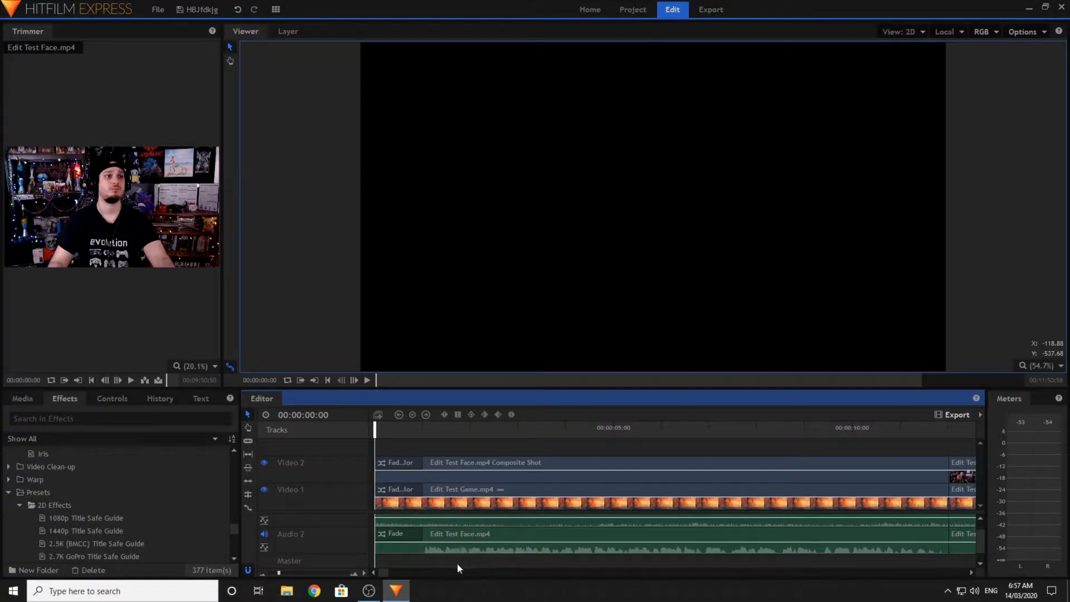
scroll(487, 537, up, 1)
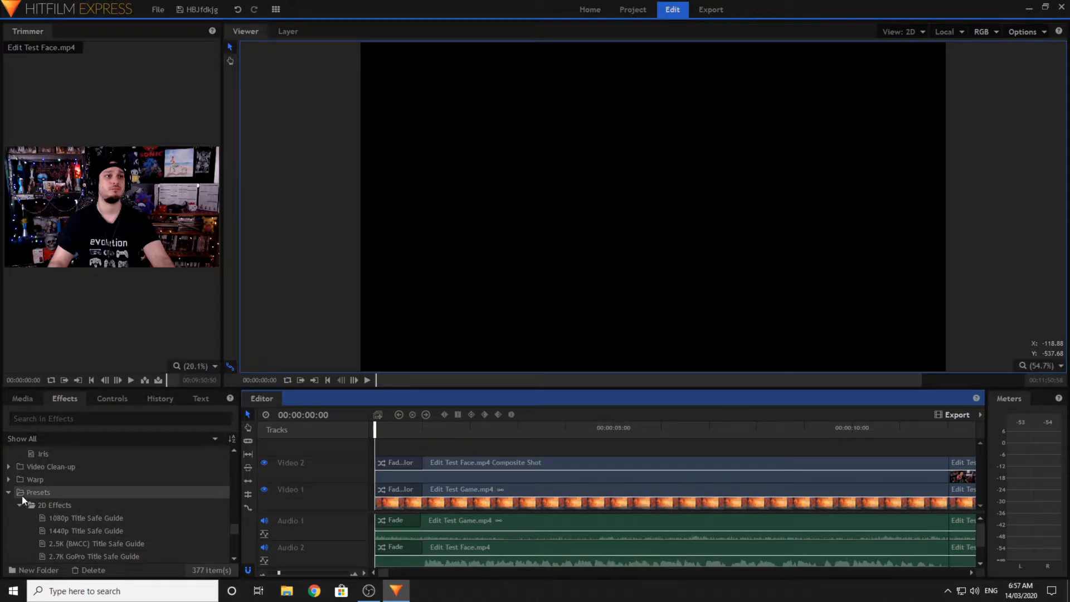
- Apply the Vignette 1080p preset to the face composite shot on Video 2 and choose the vignette's HD Heavy preset
scroll(75, 509, down, 5)
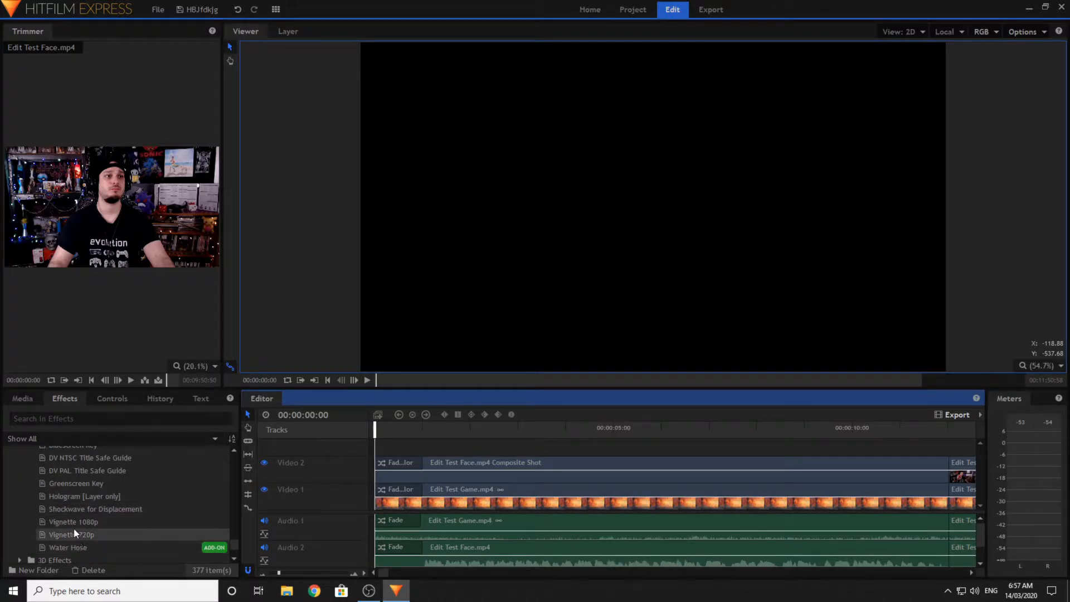
click(71, 524)
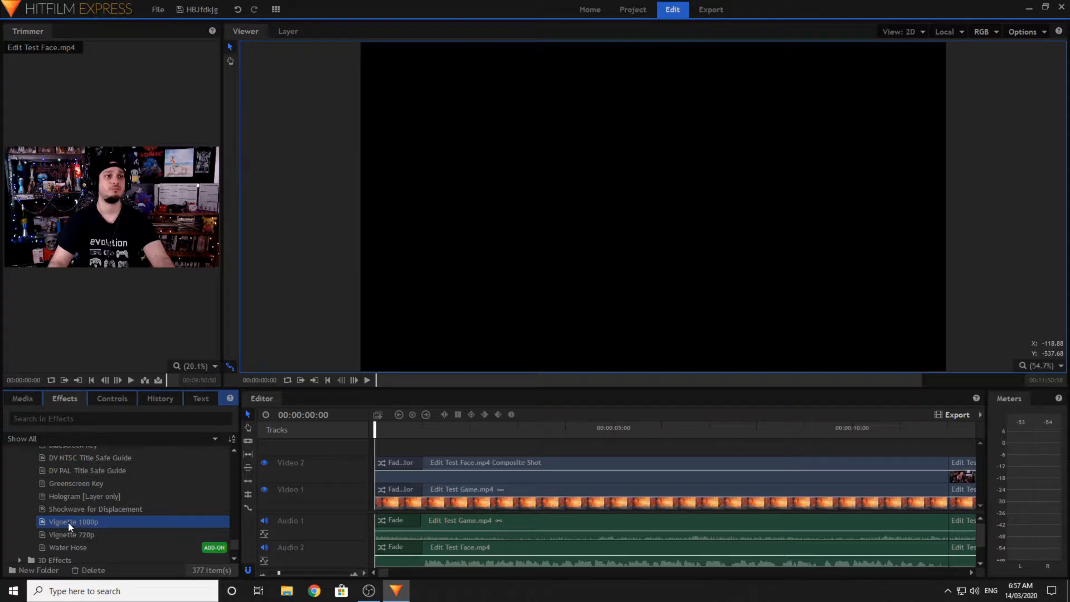
drag(79, 523, 437, 464)
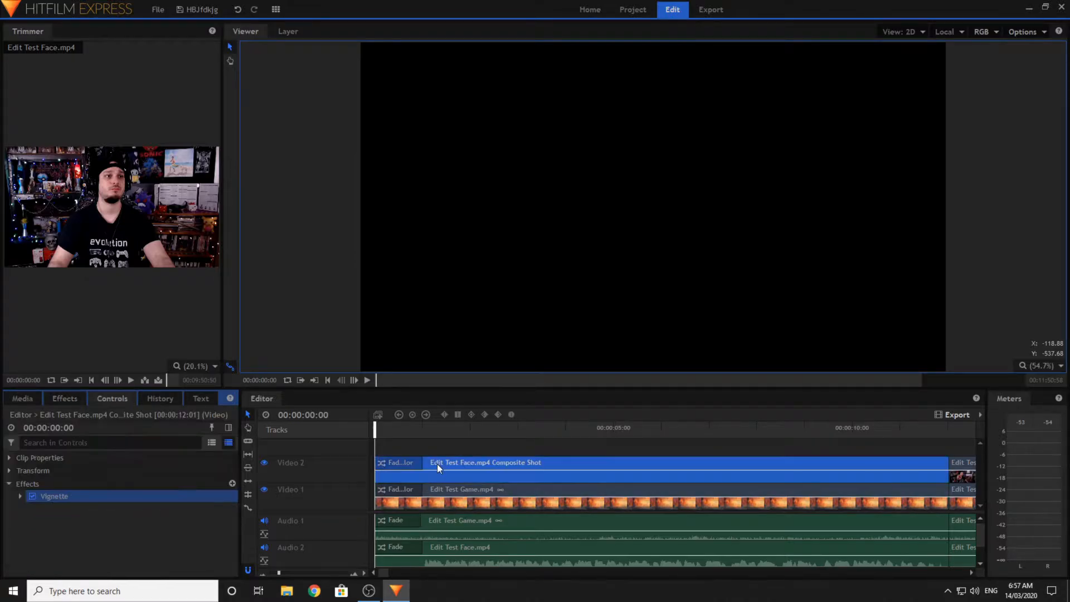
click(21, 496)
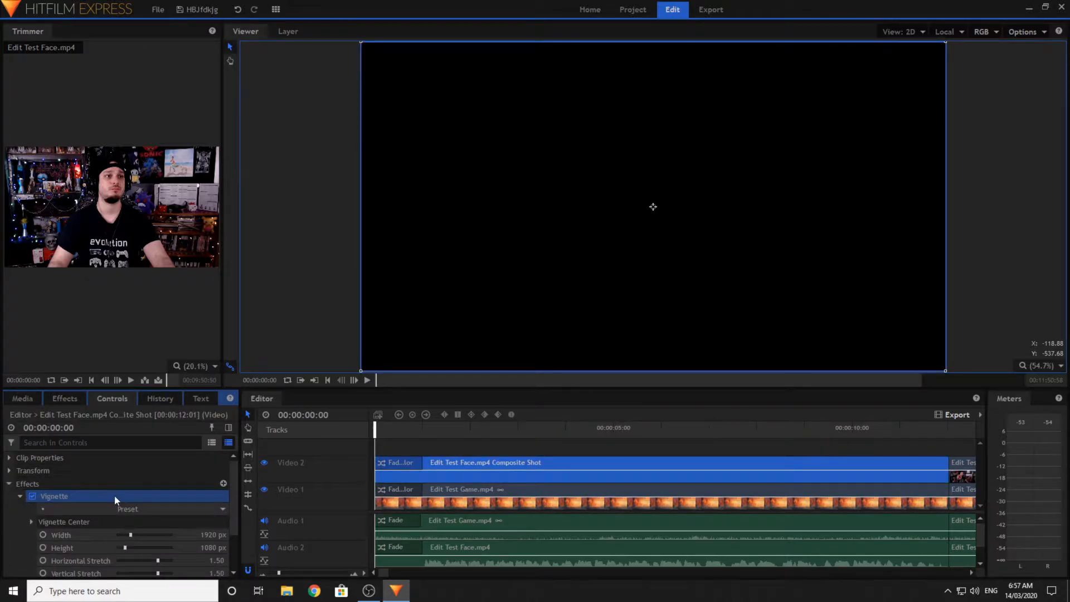
click(144, 509)
click(159, 530)
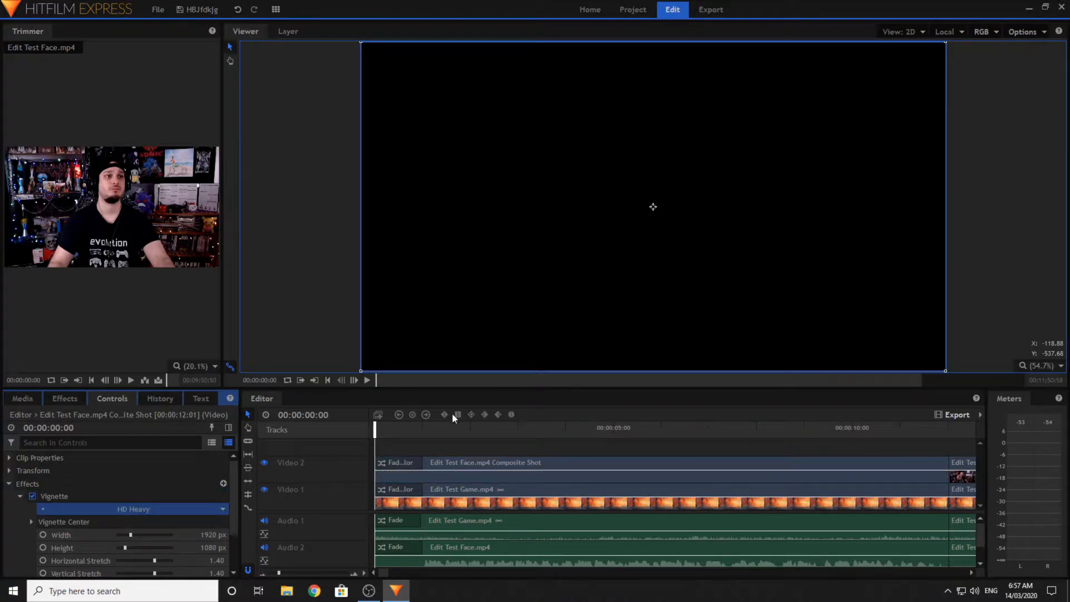
- Open the face composite shot and apply the Vignette 1080p preset to its Edit Test Face.mp4 layer
double_click(463, 462)
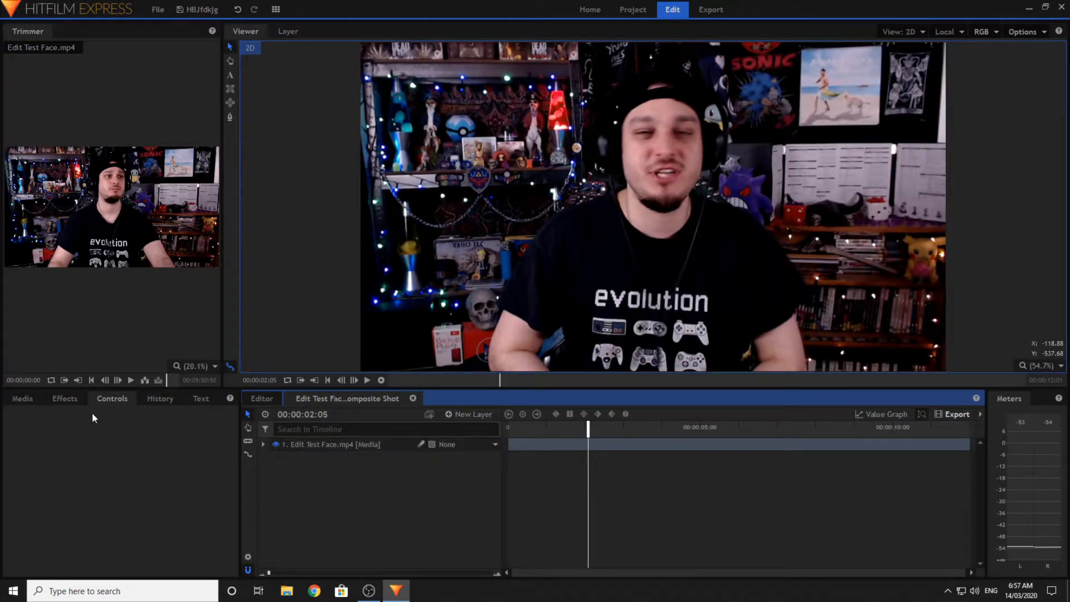
click(65, 398)
drag(439, 427, 386, 447)
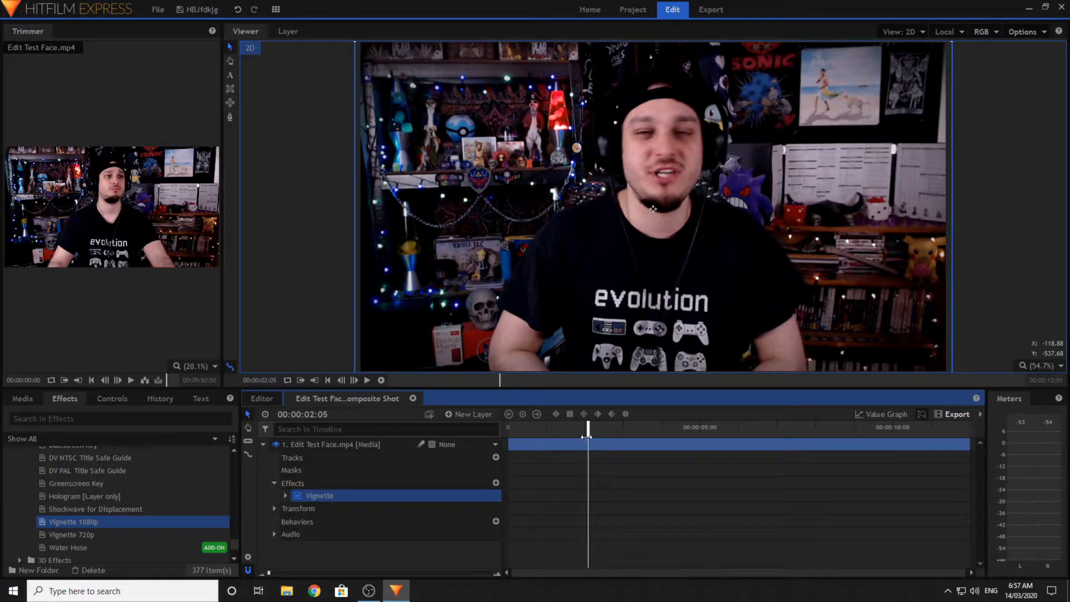
- Preview the vignette inside the face composite shot, then remove it from the Edit Test Face.mp4 layer and return to the main edit timeline
drag(589, 443, 613, 437)
drag(683, 449, 959, 464)
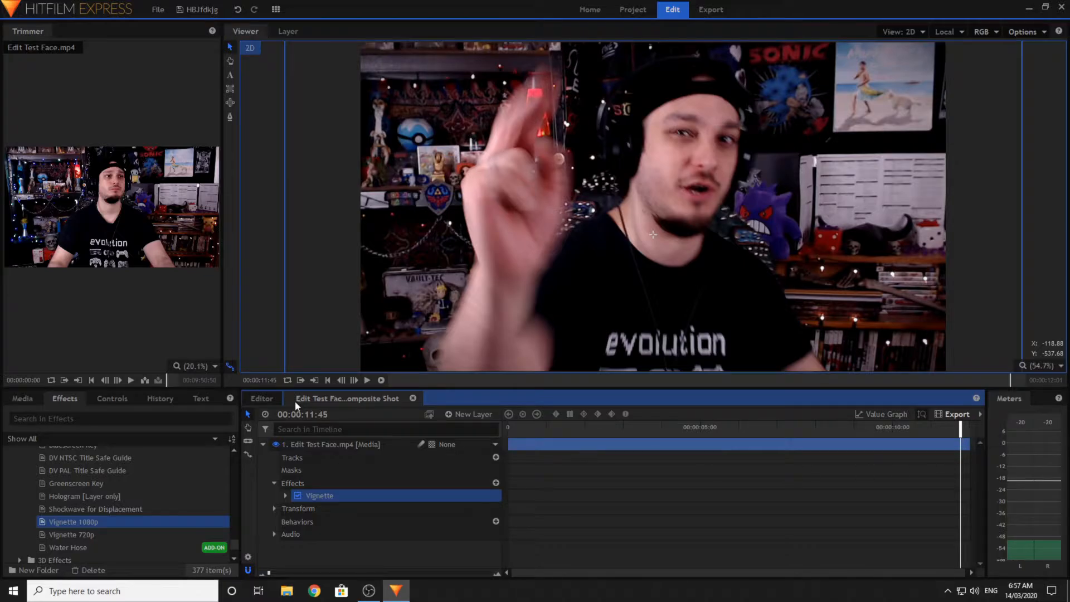
right_click(353, 496)
click(376, 462)
click(272, 403)
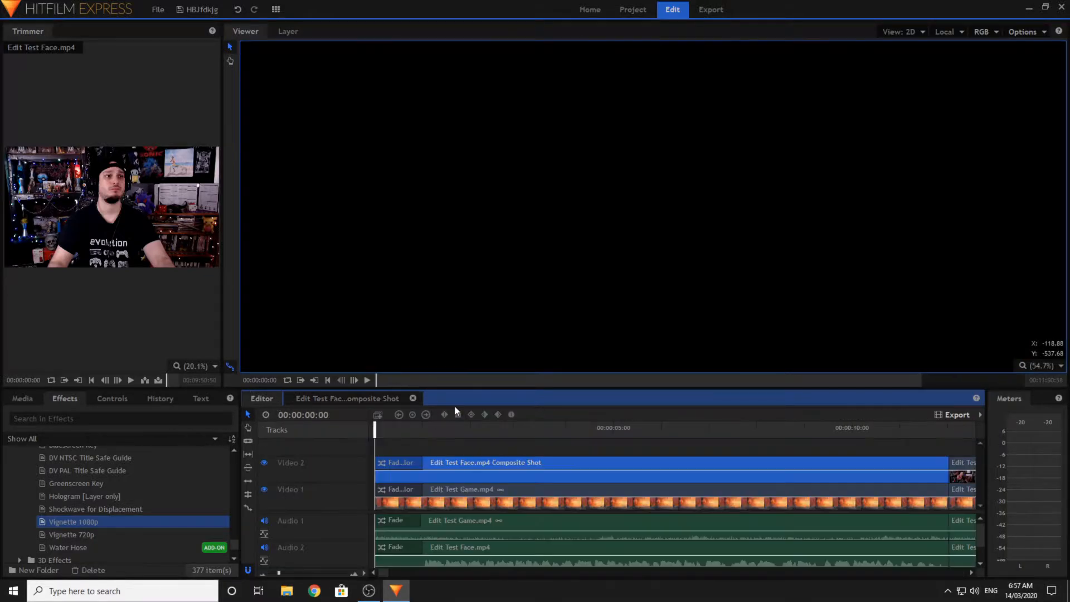
- Inspect the face composite shot's vignette at several points of the opening section on the main timeline and return to the start
click(458, 473)
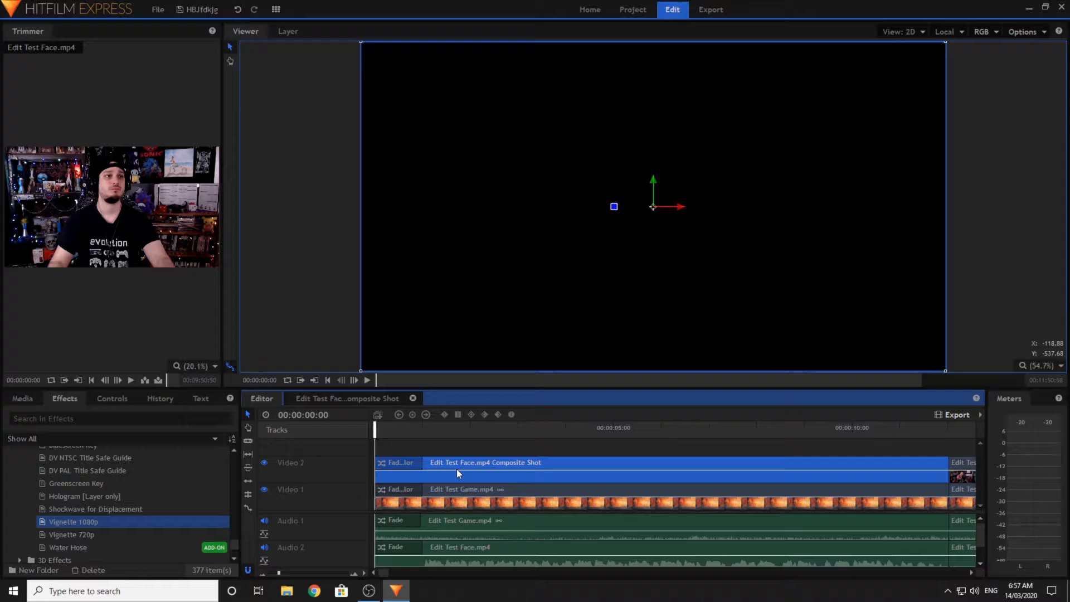
click(480, 433)
click(550, 436)
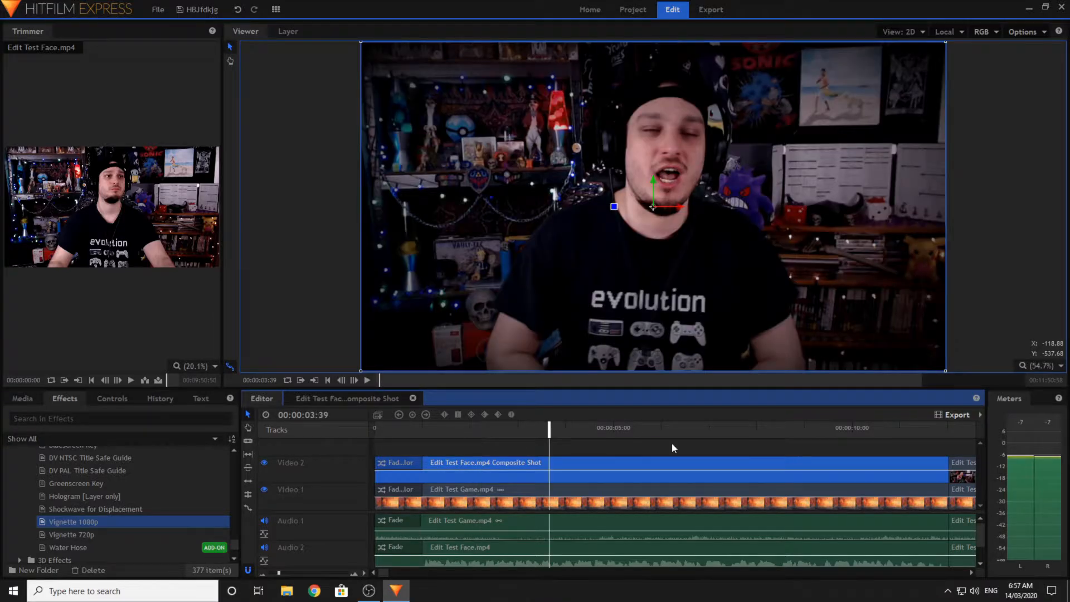
click(804, 437)
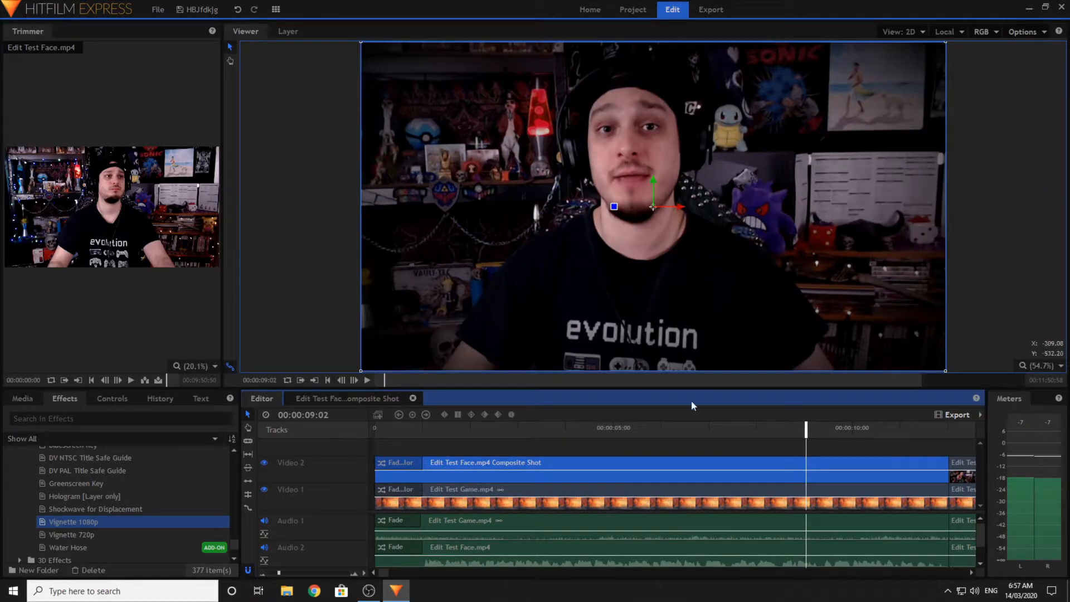
click(280, 256)
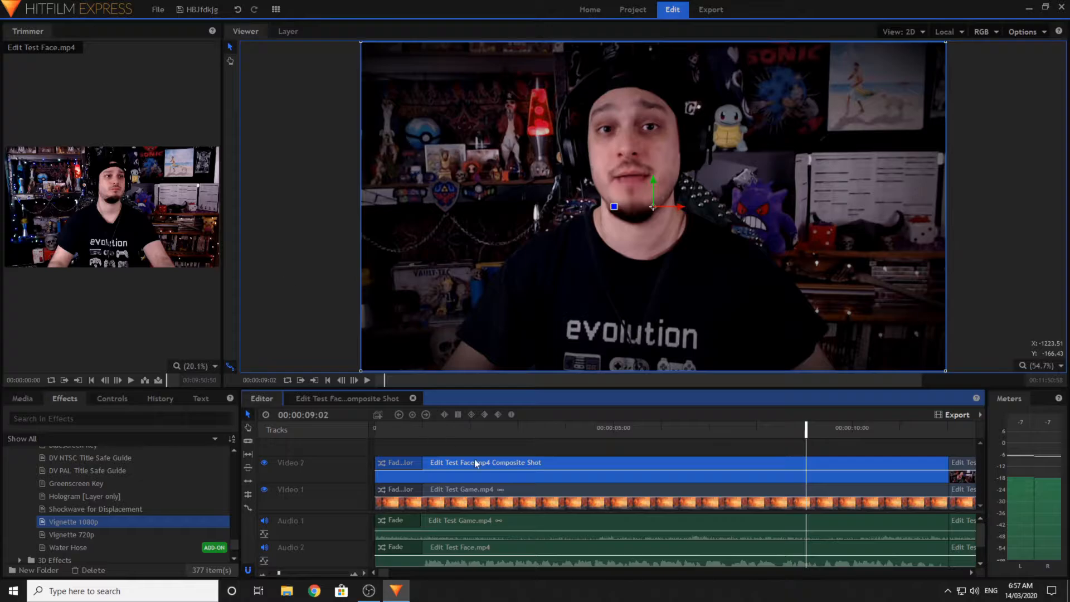
click(329, 381)
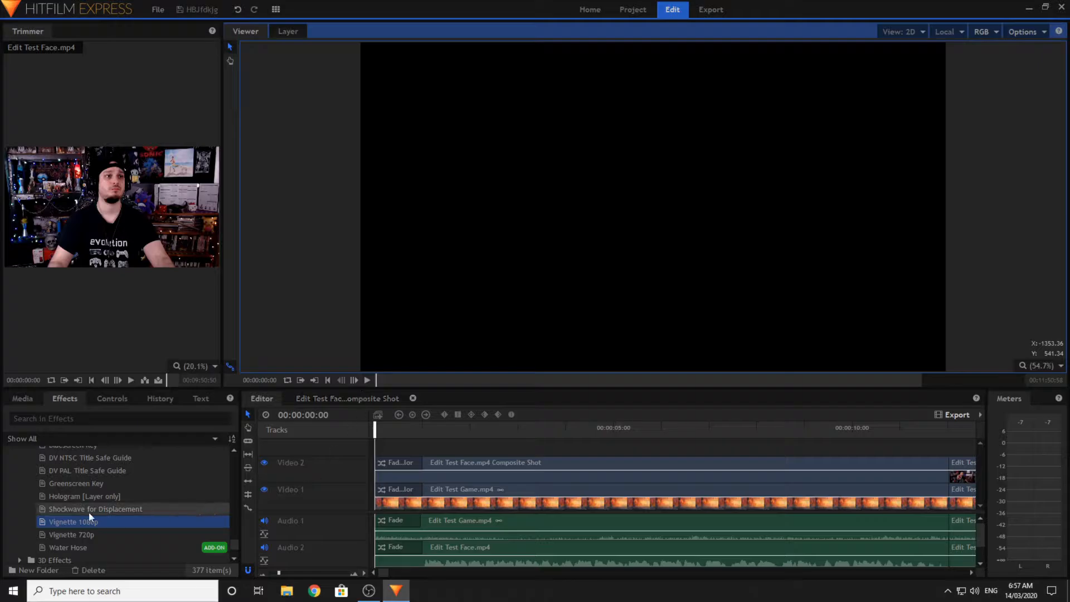
- Open the face composite shot's Vignette settings and set the width to 1064 px and the height to 1146 px
click(442, 462)
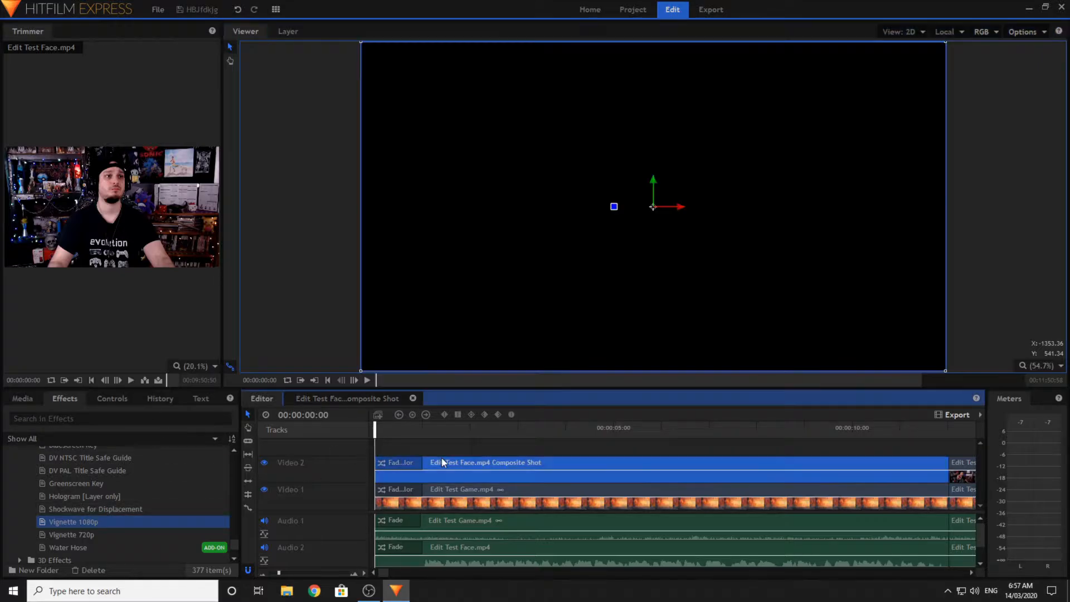
click(125, 400)
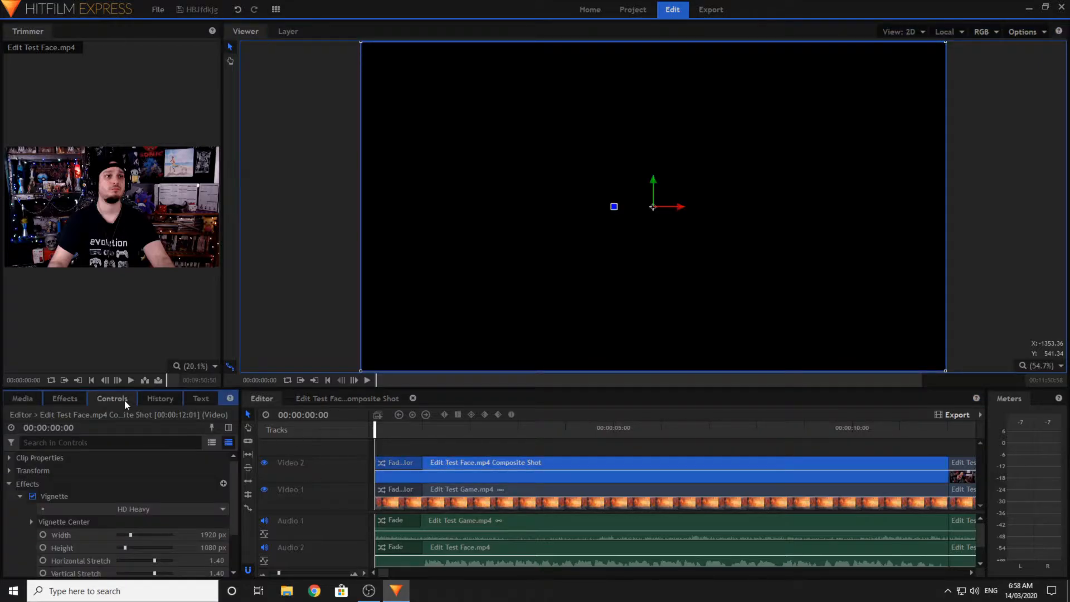
click(73, 497)
scroll(138, 486, down, 2)
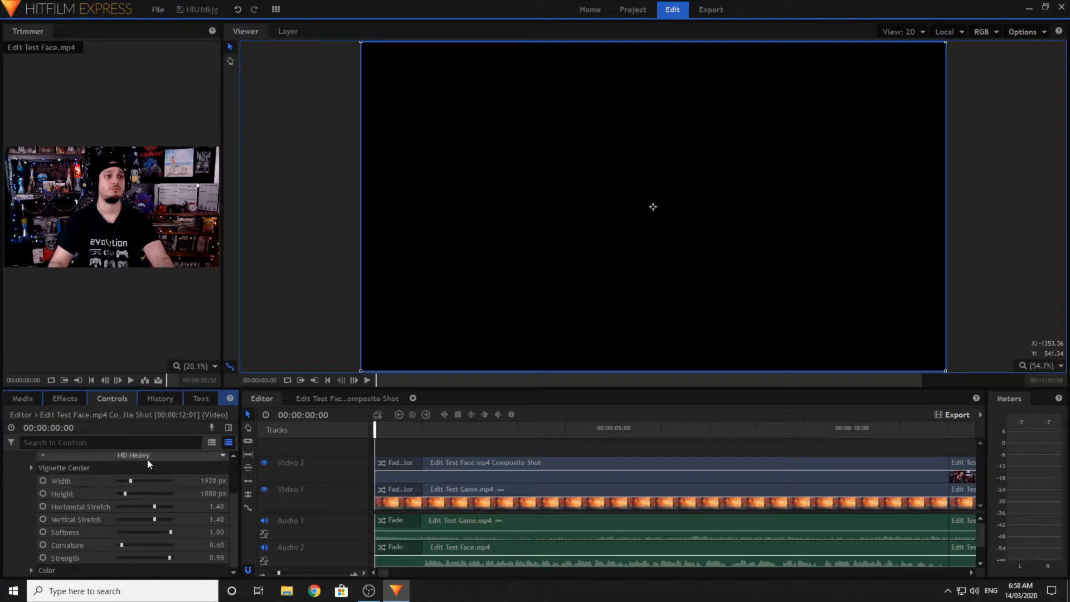
click(148, 456)
click(161, 479)
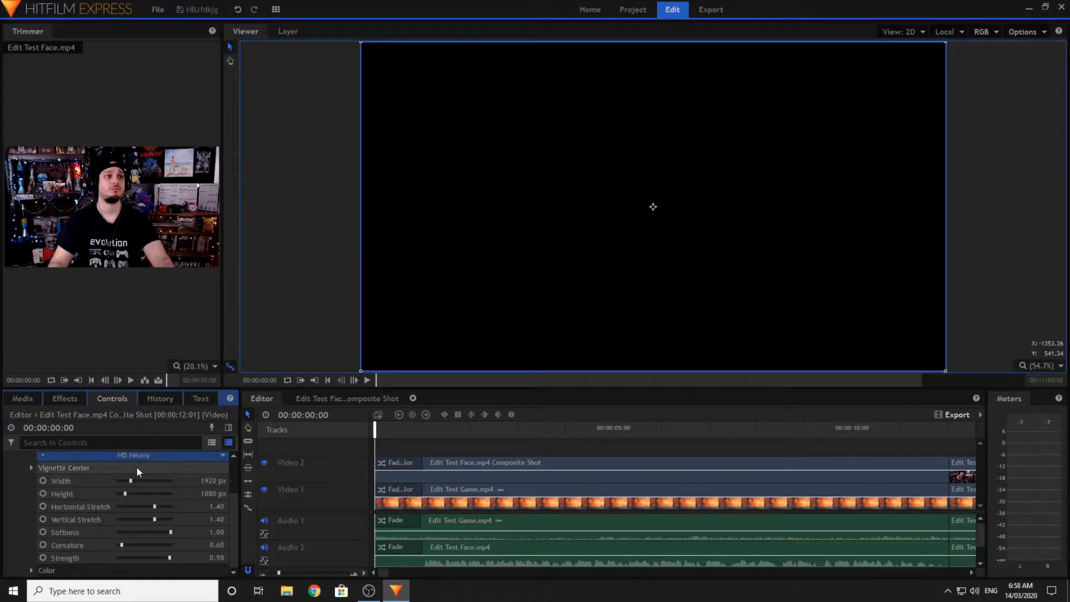
click(504, 439)
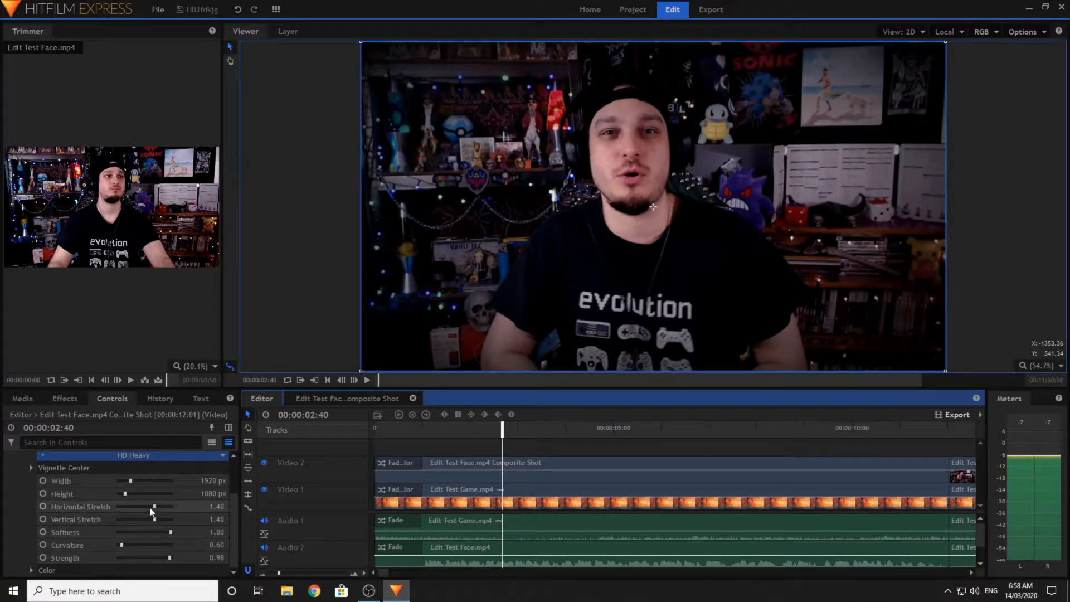
mouse_move(126, 492)
mouse_down()
mouse_move(160, 485)
mouse_move(125, 480)
mouse_up()
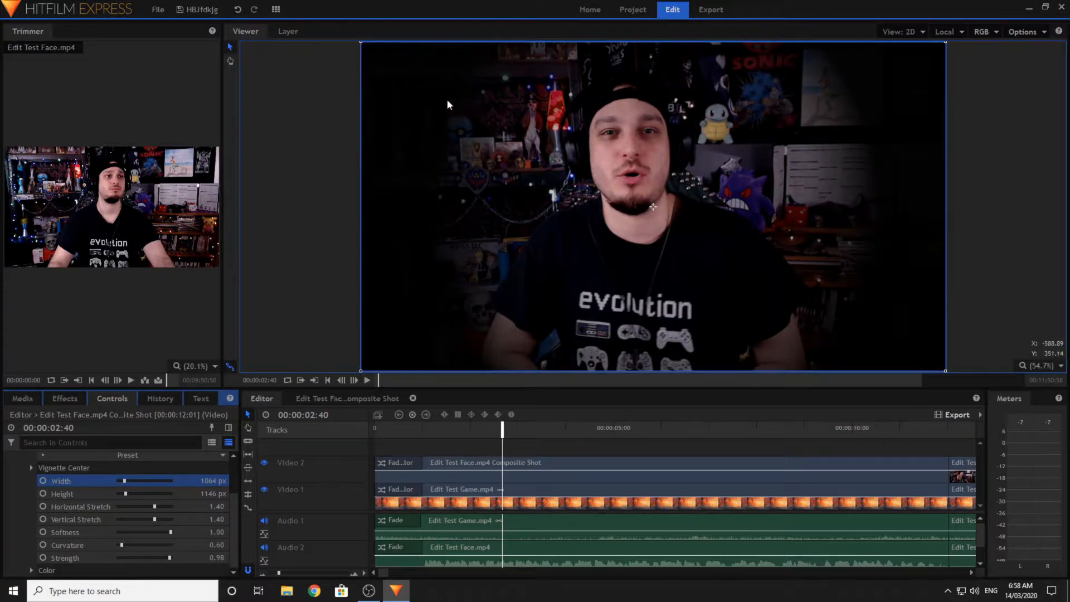
- Reset the face composite shot's Vignette effect and choose its HD Heavy preset
scroll(168, 510, up, 3)
click(135, 497)
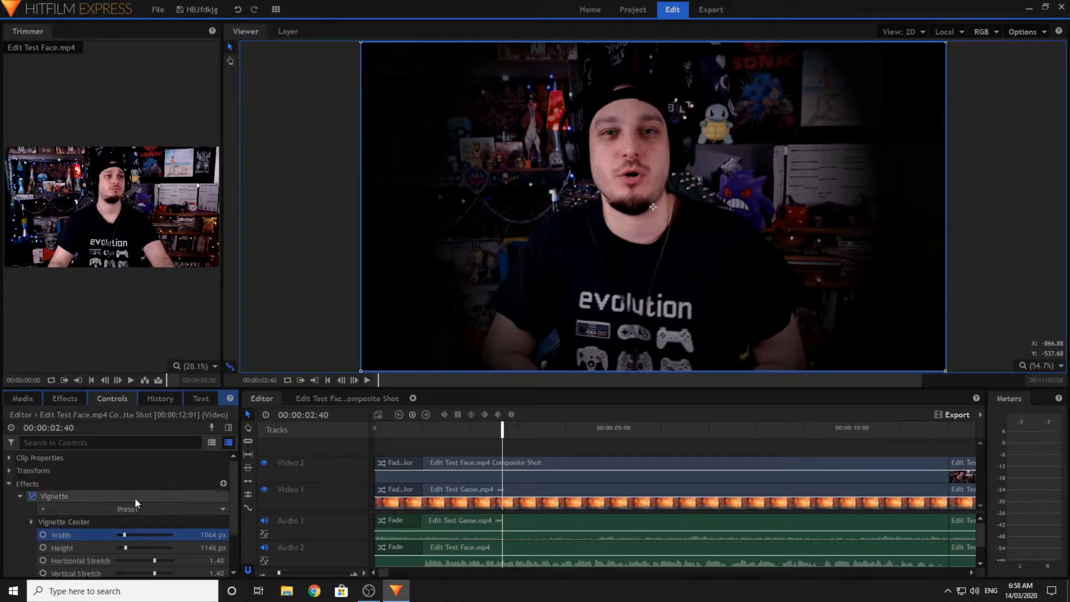
right_click(133, 493)
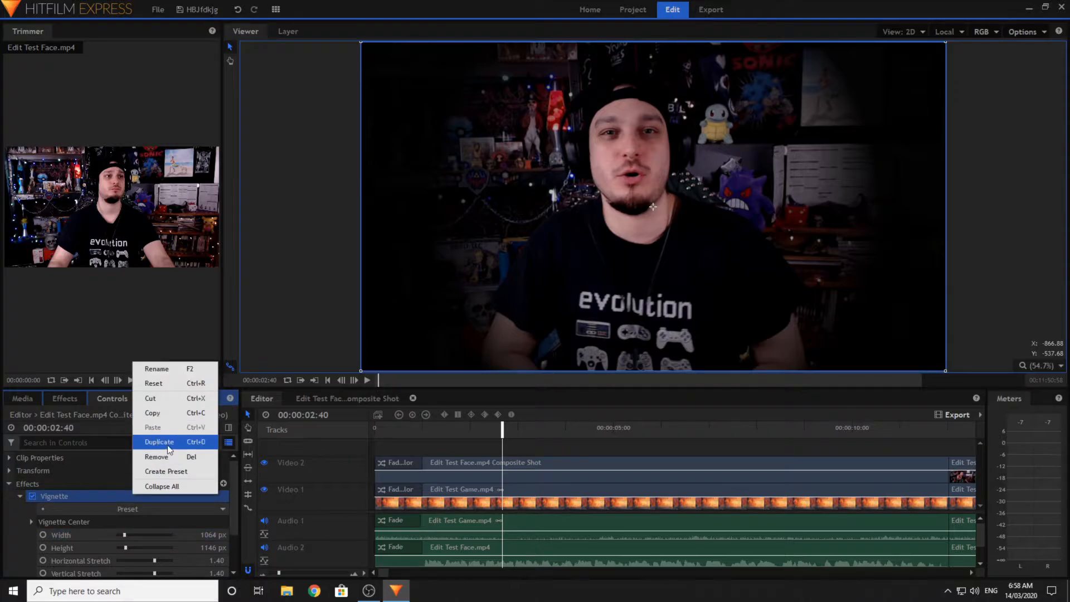
click(176, 383)
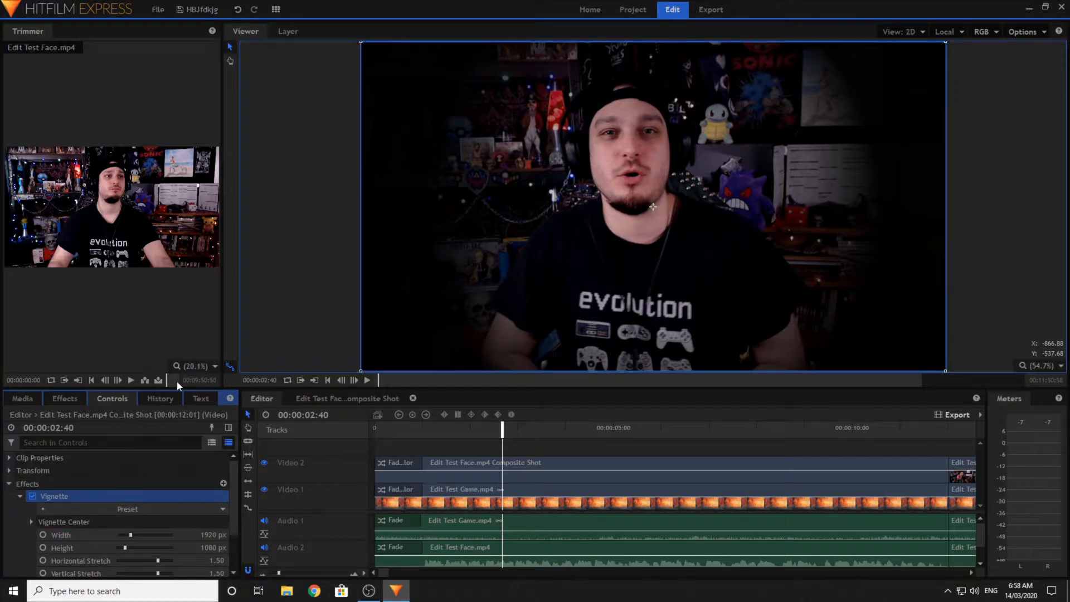
click(178, 507)
click(184, 530)
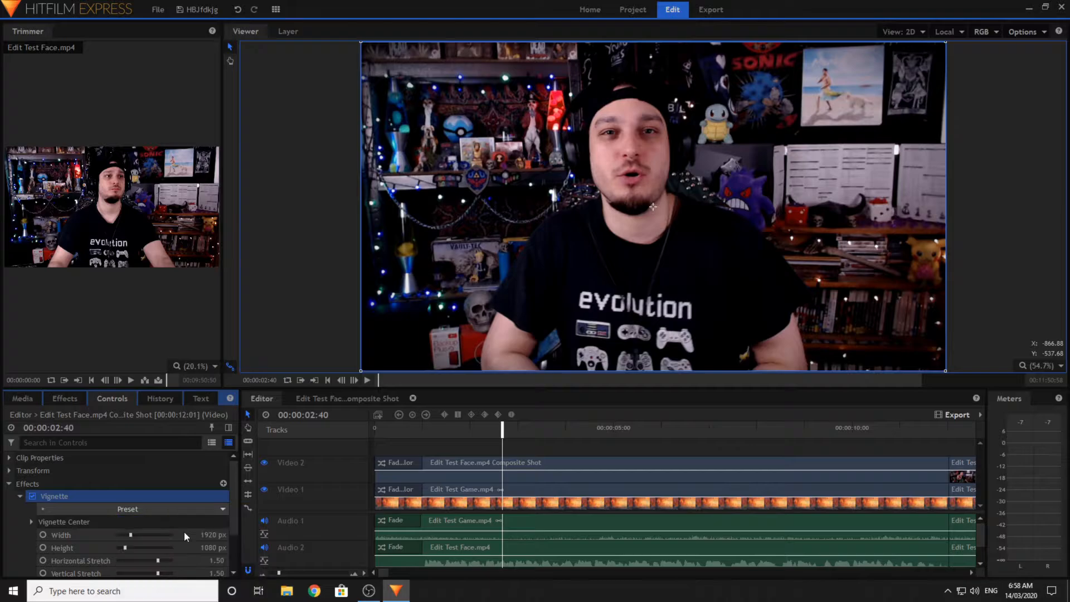
click(570, 456)
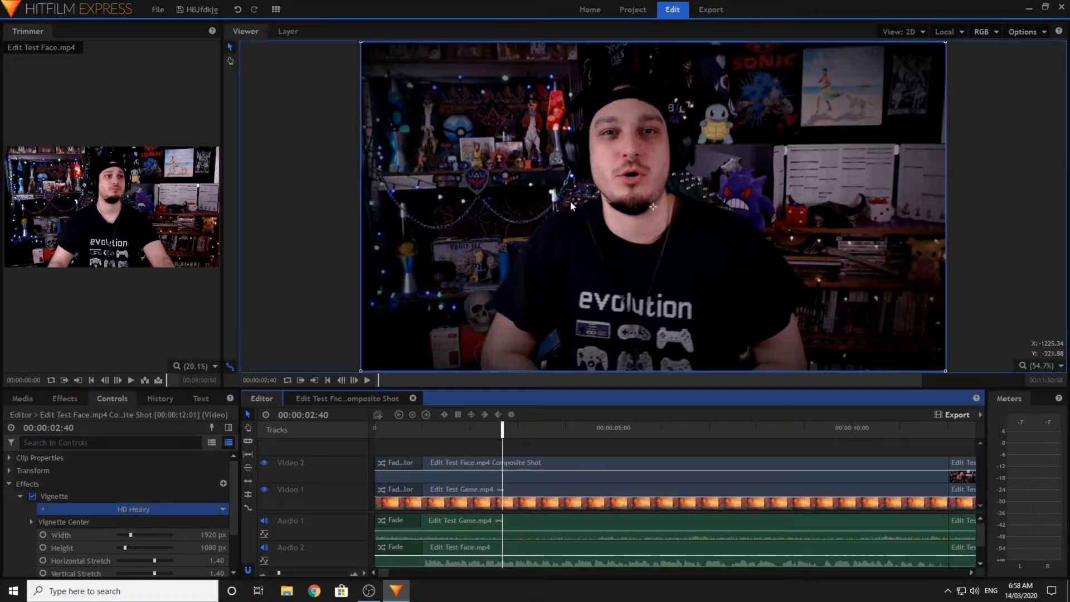
click(769, 30)
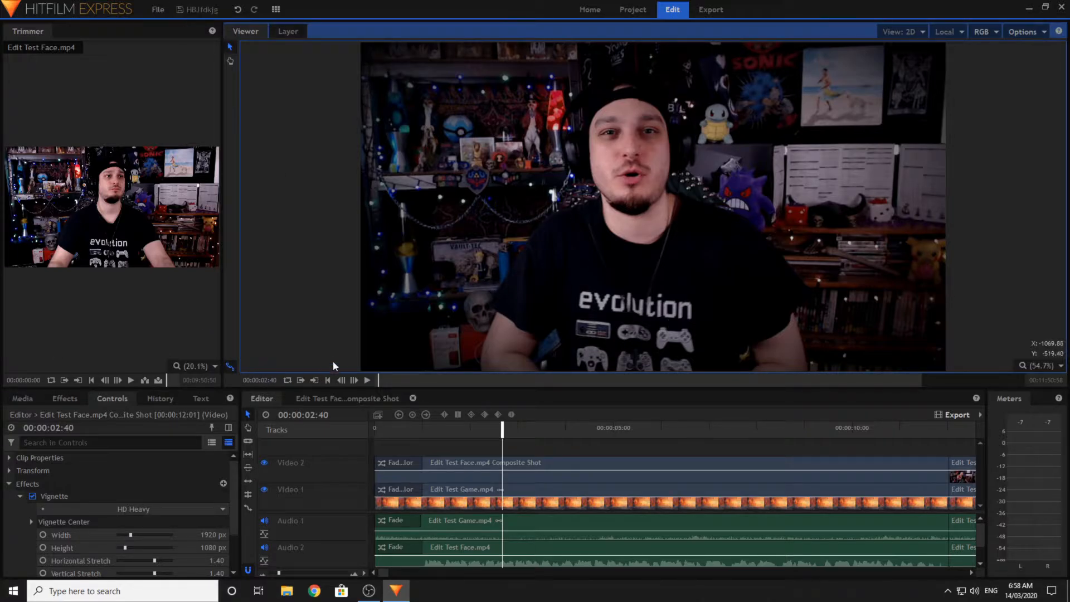
- Select the face and game clips after the opening section on all four tracks and move them to start at about 00:00:50:29
click(327, 380)
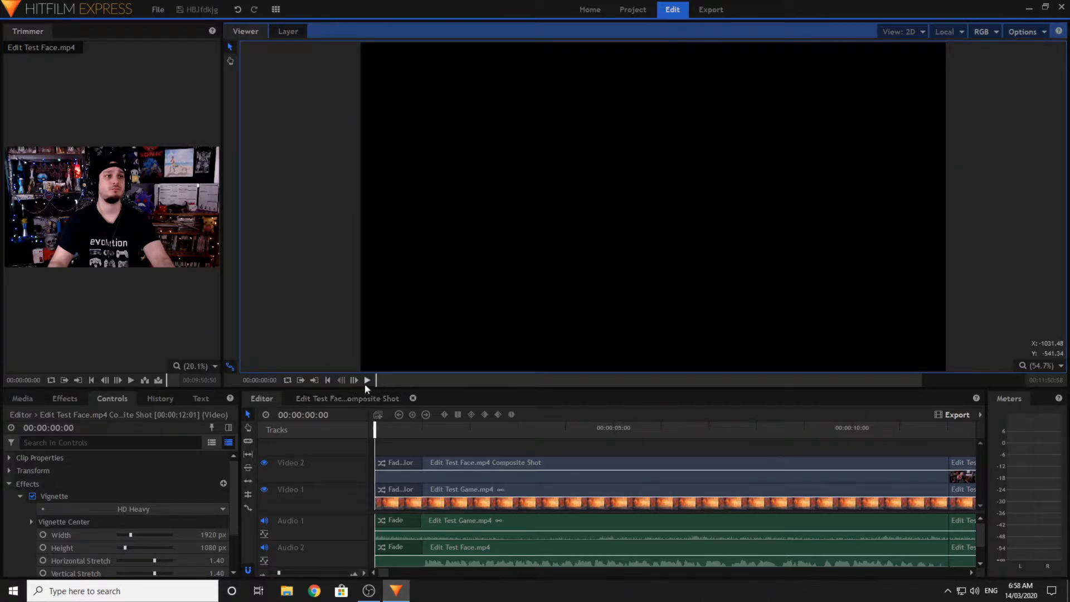
click(927, 573)
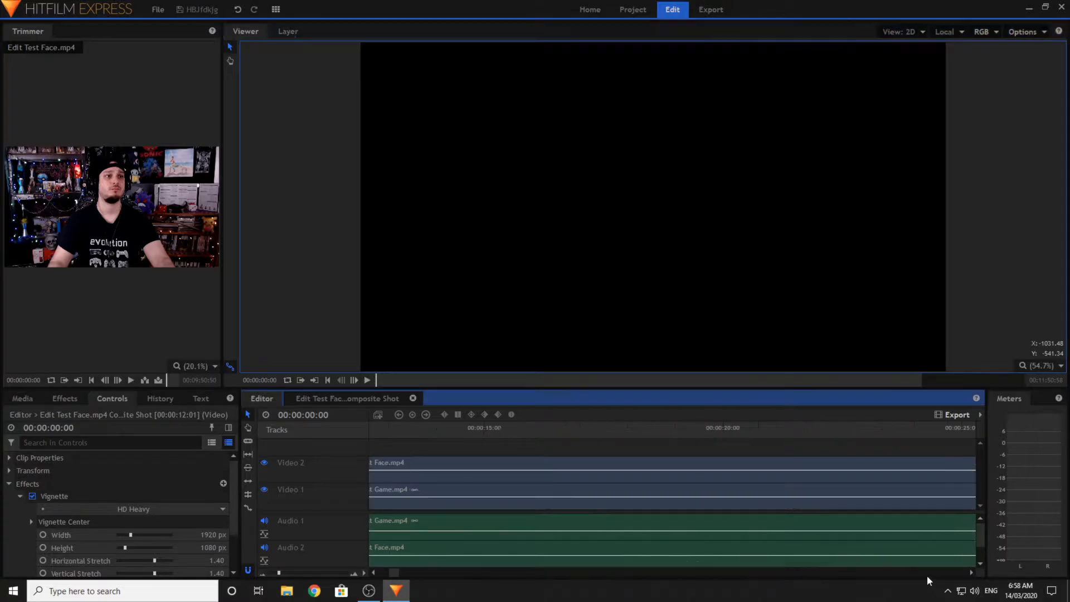
drag(431, 446, 458, 566)
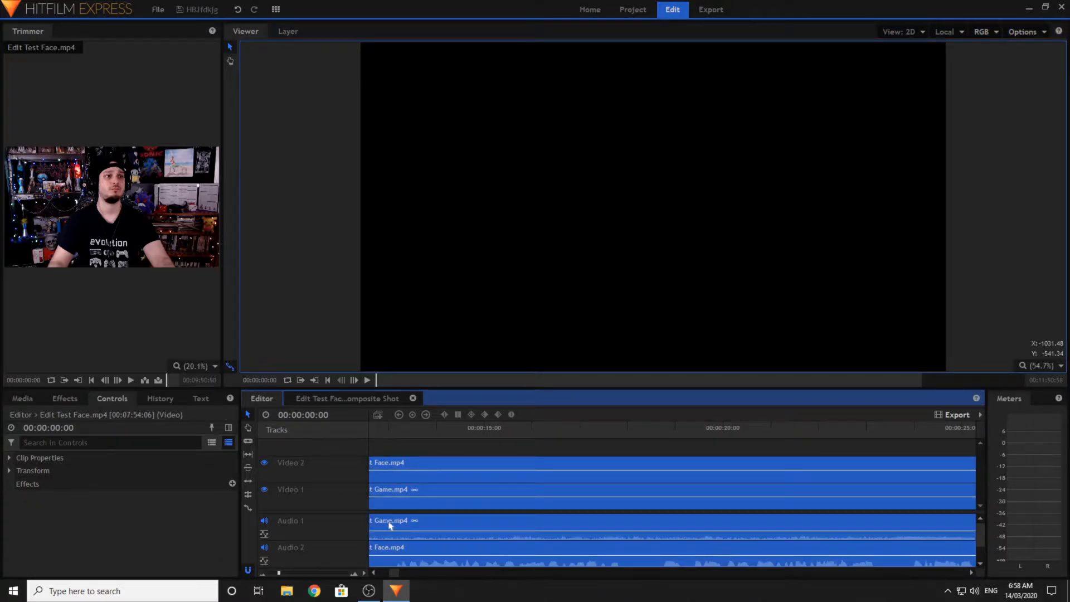
drag(390, 525, 969, 526)
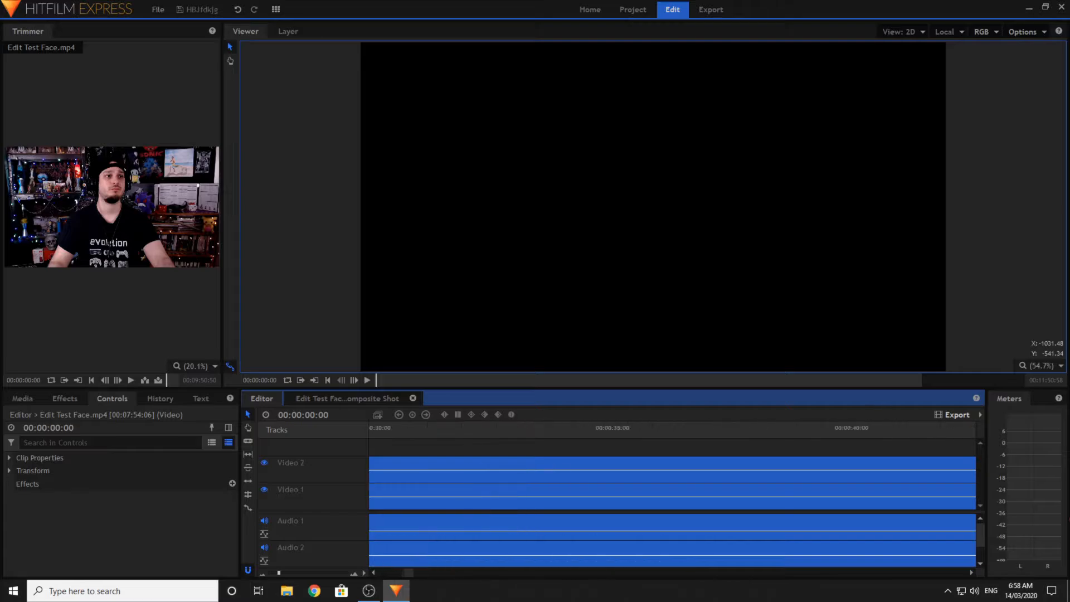
drag(1069, 520, 839, 521)
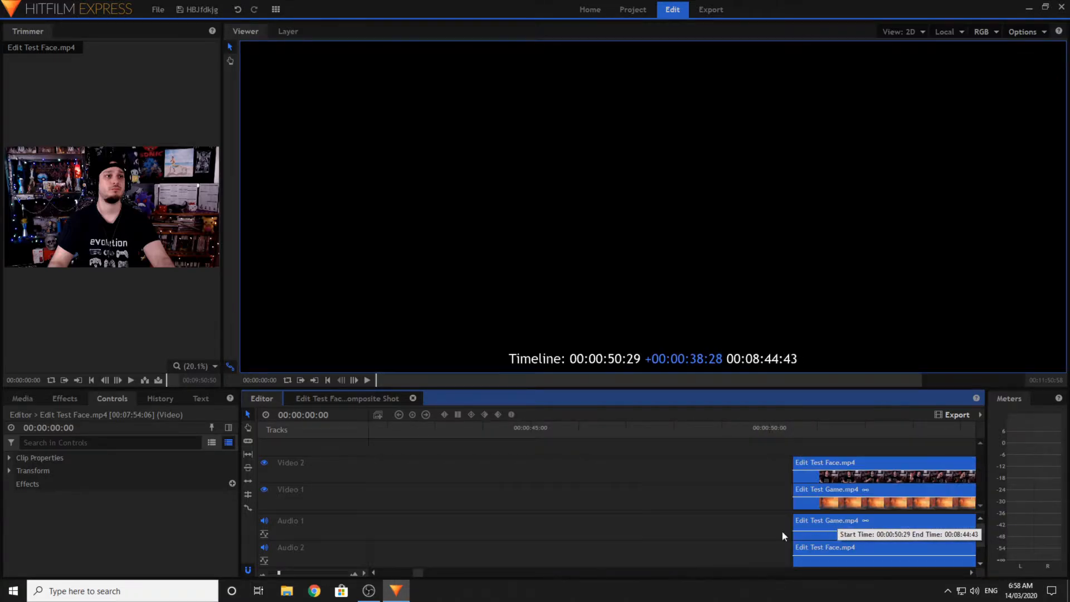
click(328, 382)
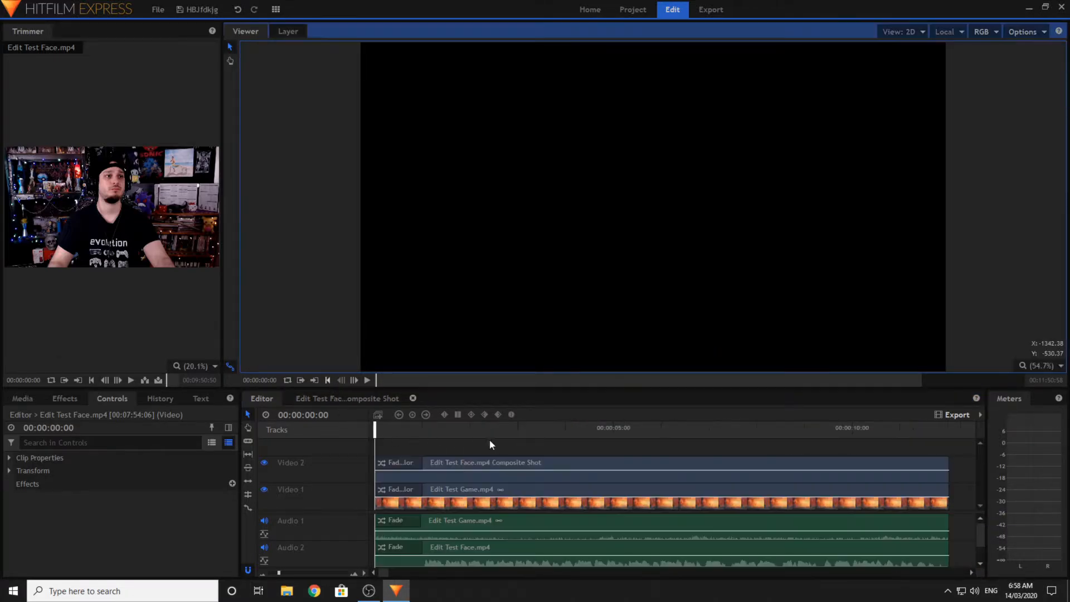
- Insert 1 Alpha 1 SGTV SHORT NEW.mp4 on Video 1 and Audio 1 directly after the opening section, starting at 00:00:12:01
click(510, 444)
click(20, 401)
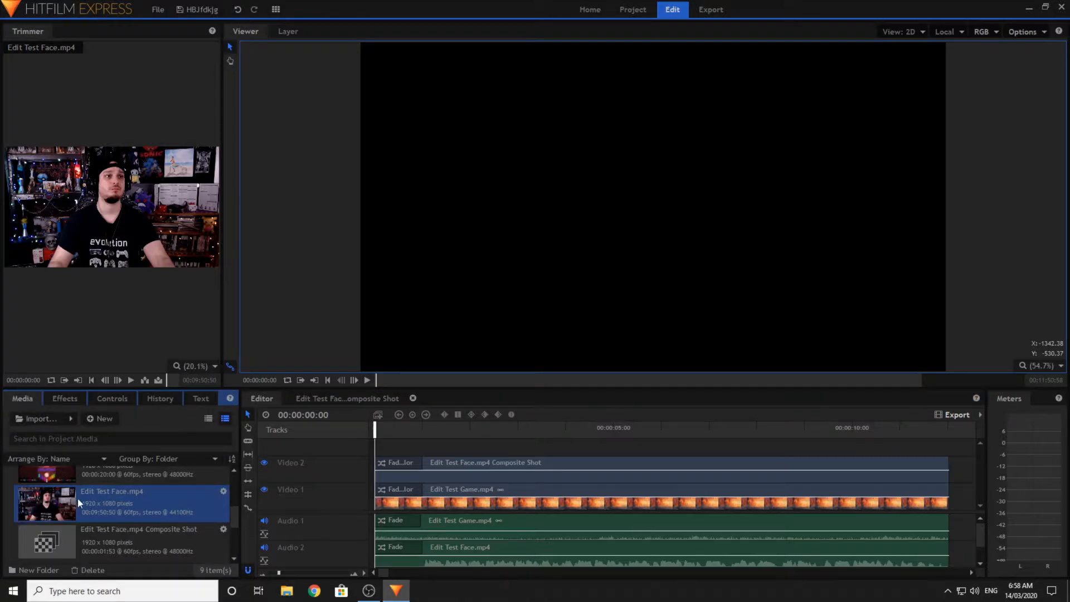
scroll(78, 499, up, 2)
scroll(111, 526, up, 2)
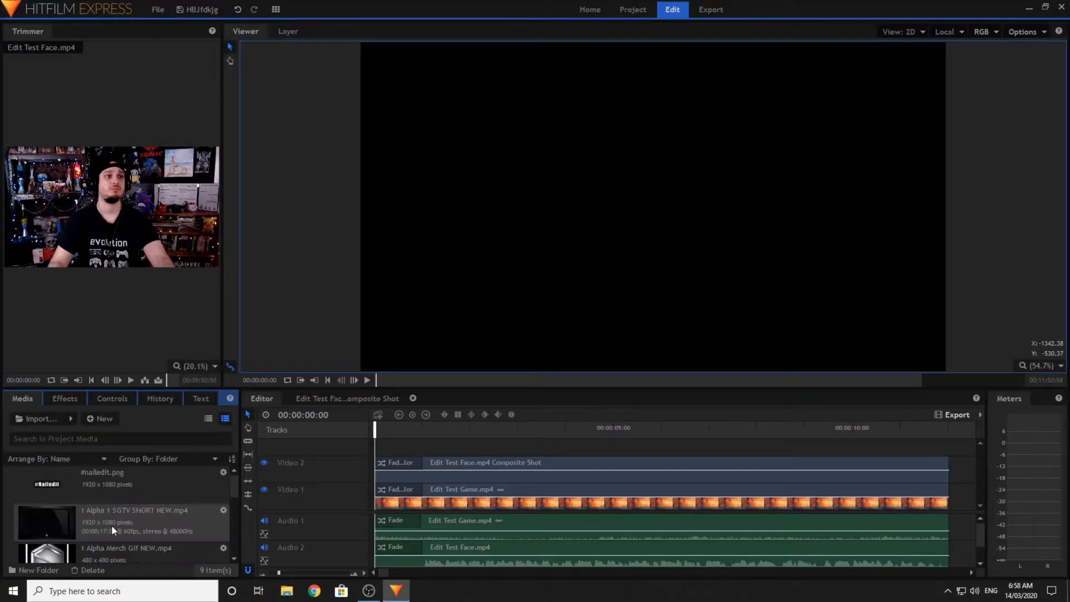
drag(65, 516, 952, 491)
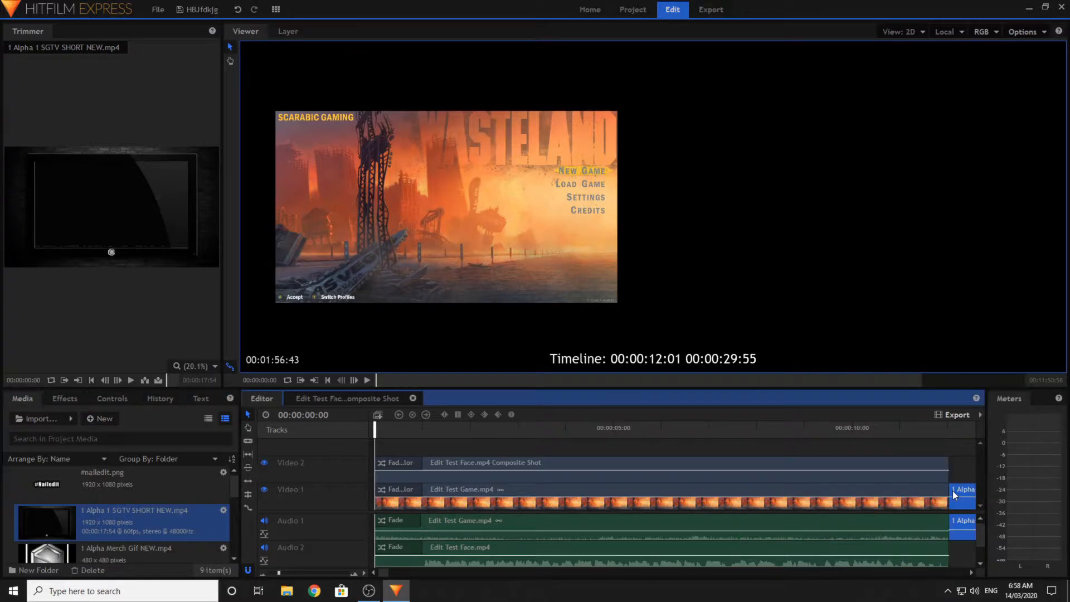
click(971, 572)
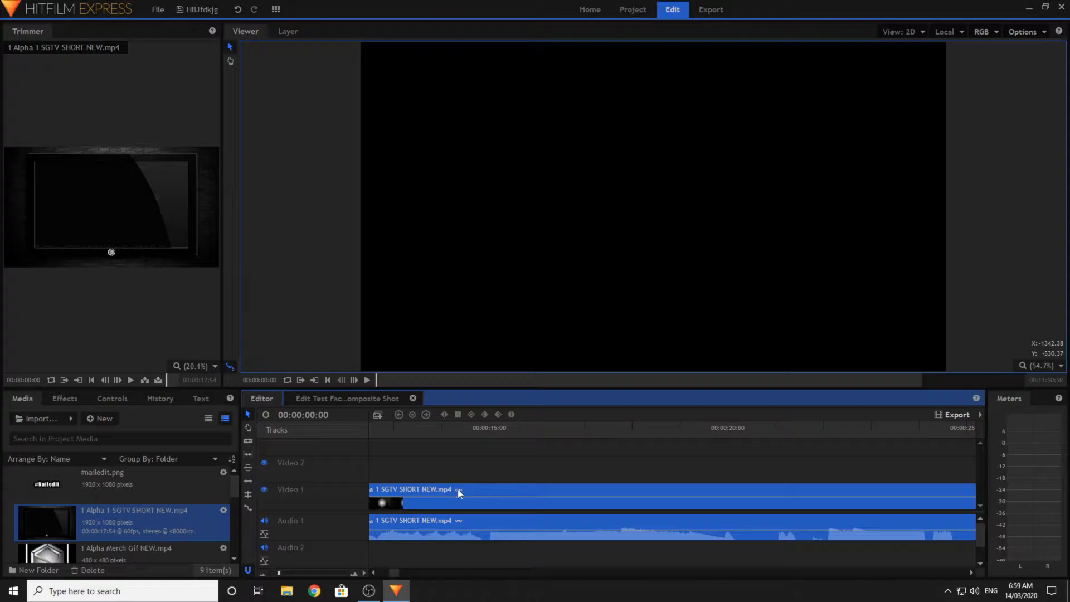
- Select the remaining face and game clips on all four tracks and move them against the end of the inserted SGTV clip
click(556, 572)
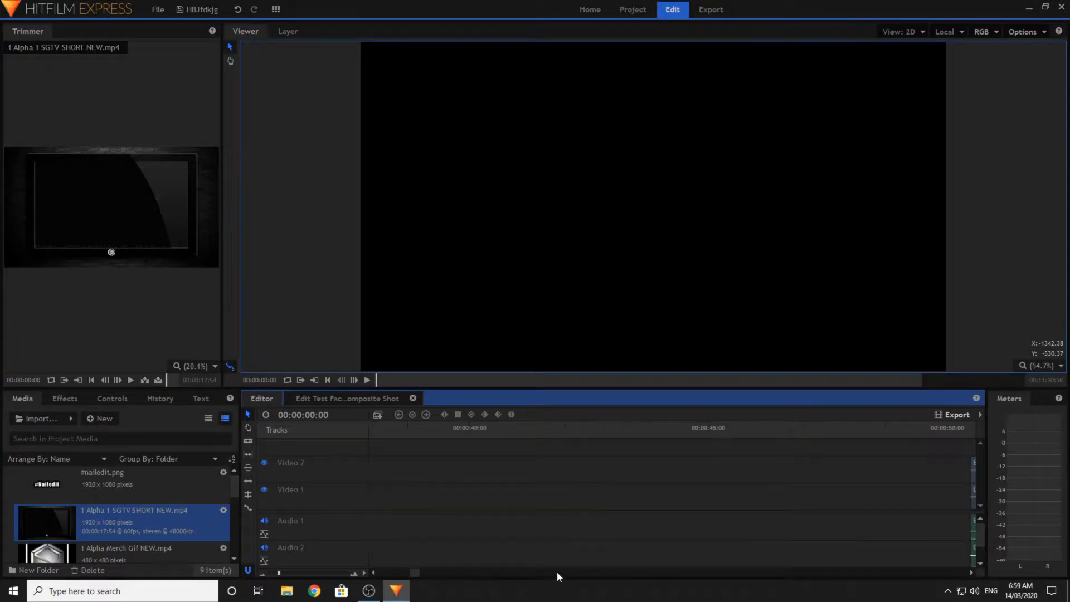
drag(934, 467, 915, 550)
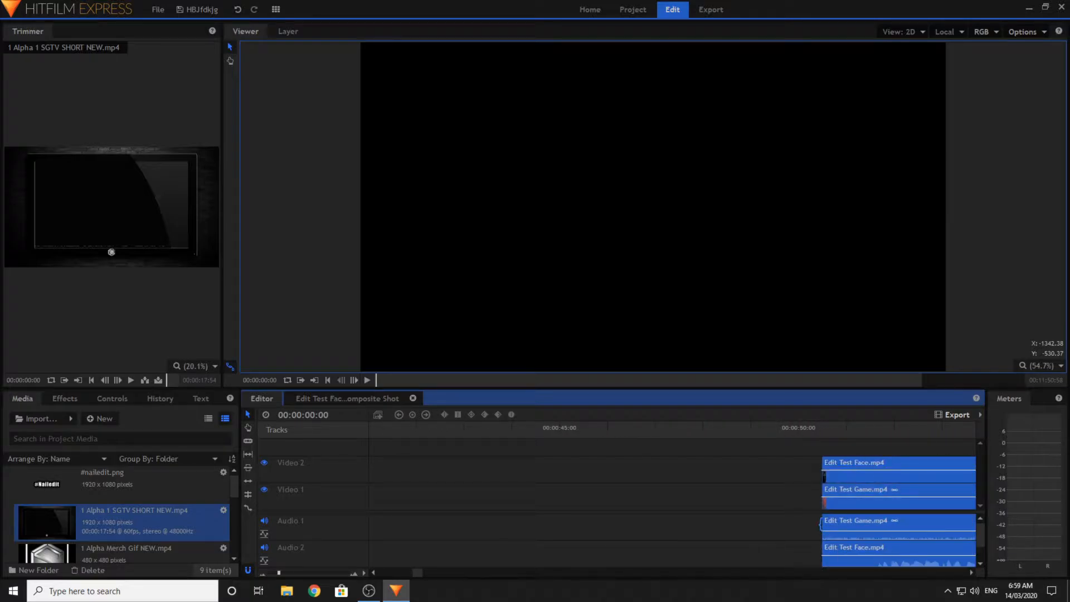
drag(853, 536, 569, 528)
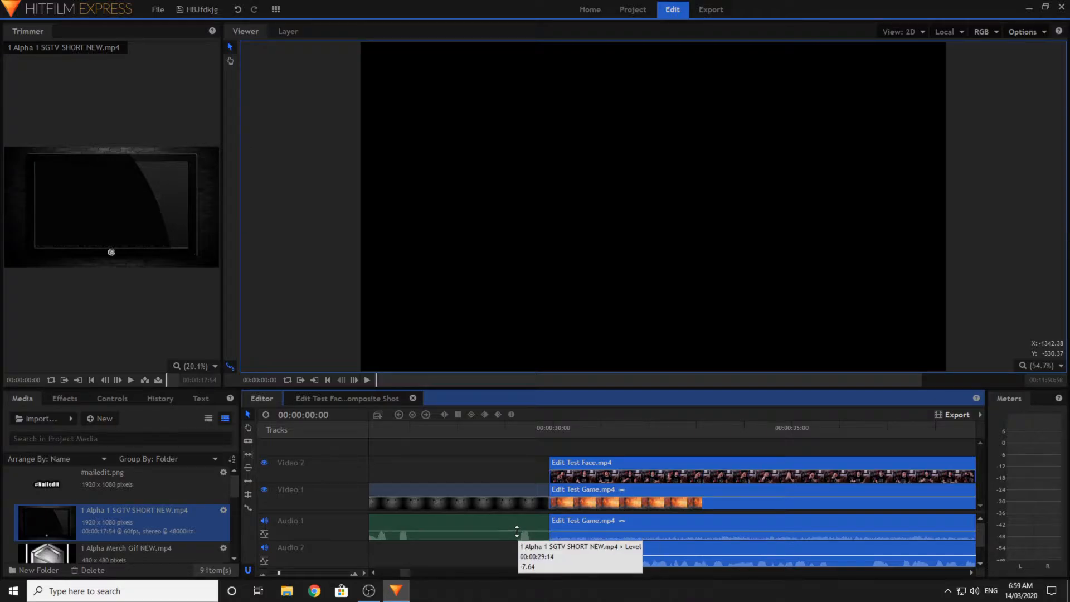
click(477, 521)
click(487, 556)
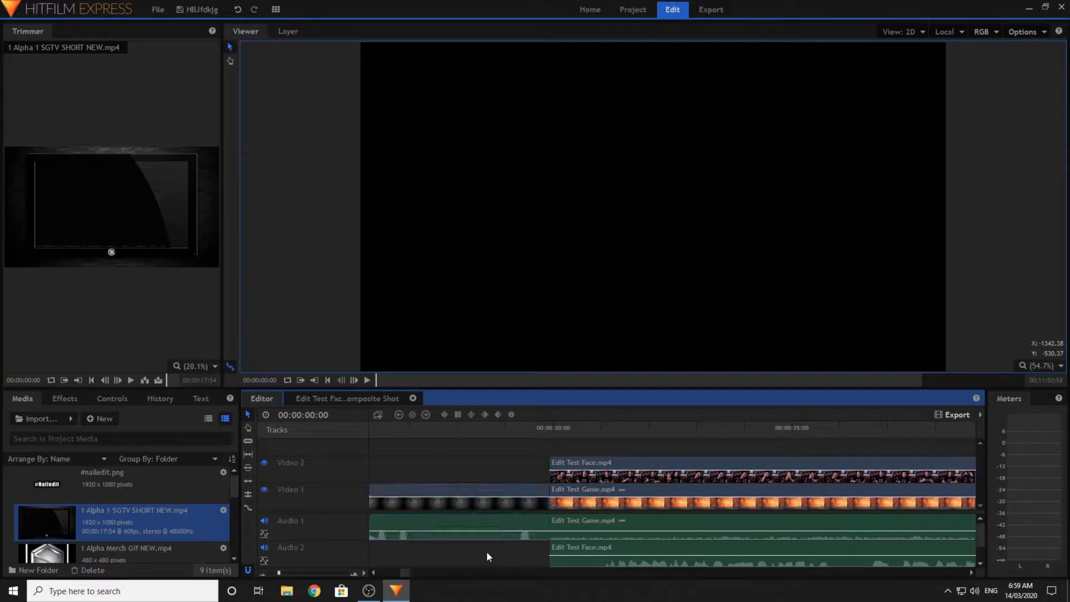
- Place the playhead at 00:00:30:02 and copy the Edit Test Face.mp4 video clip that follows the inserted SGTV clip on Video 2
click(554, 433)
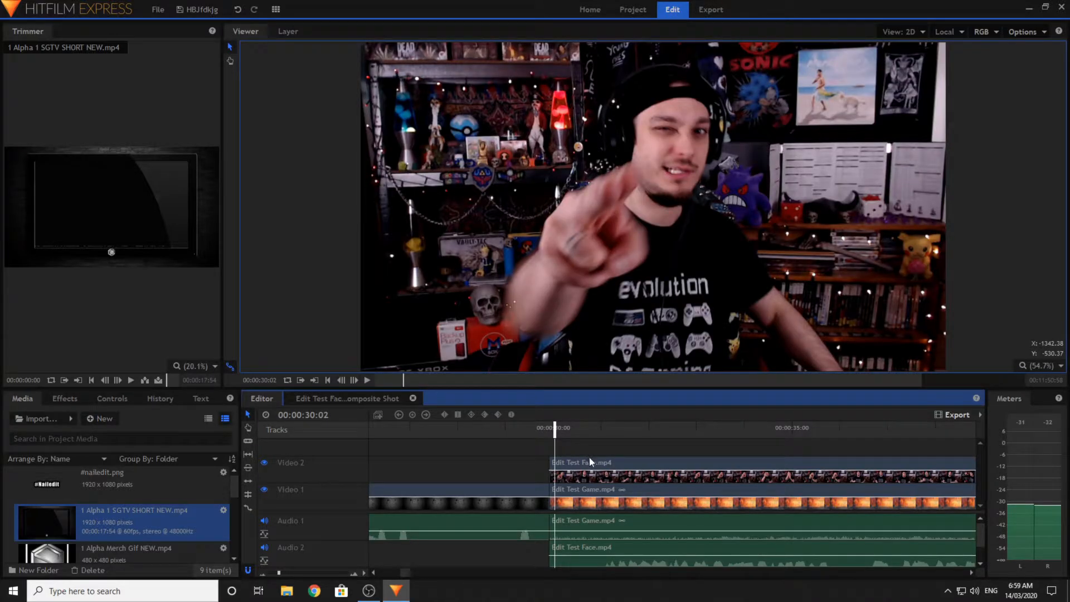
right_click(590, 461)
click(630, 286)
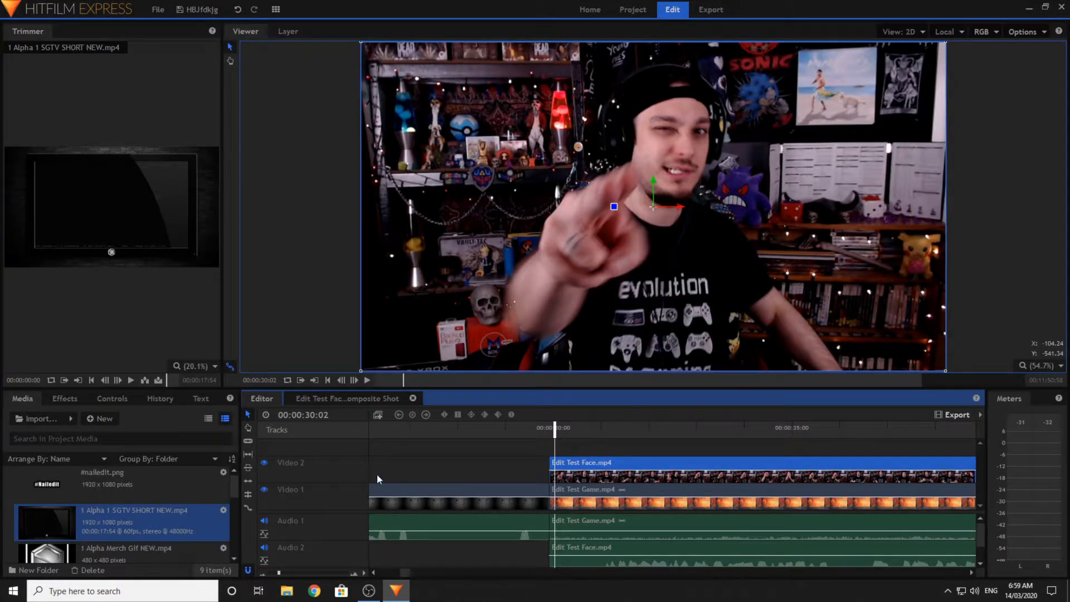
click(599, 550)
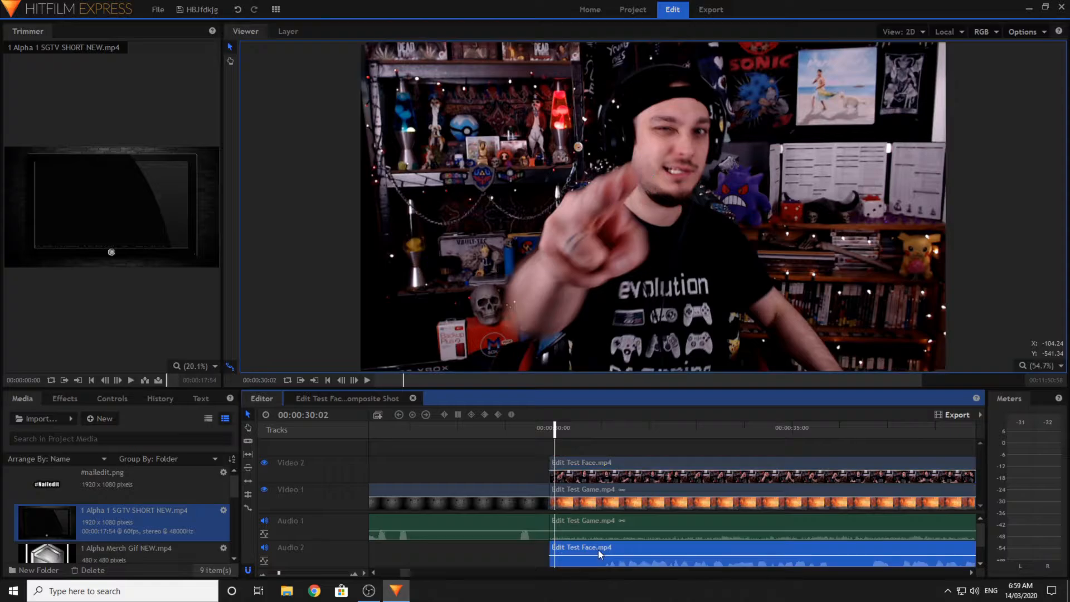
click(605, 463)
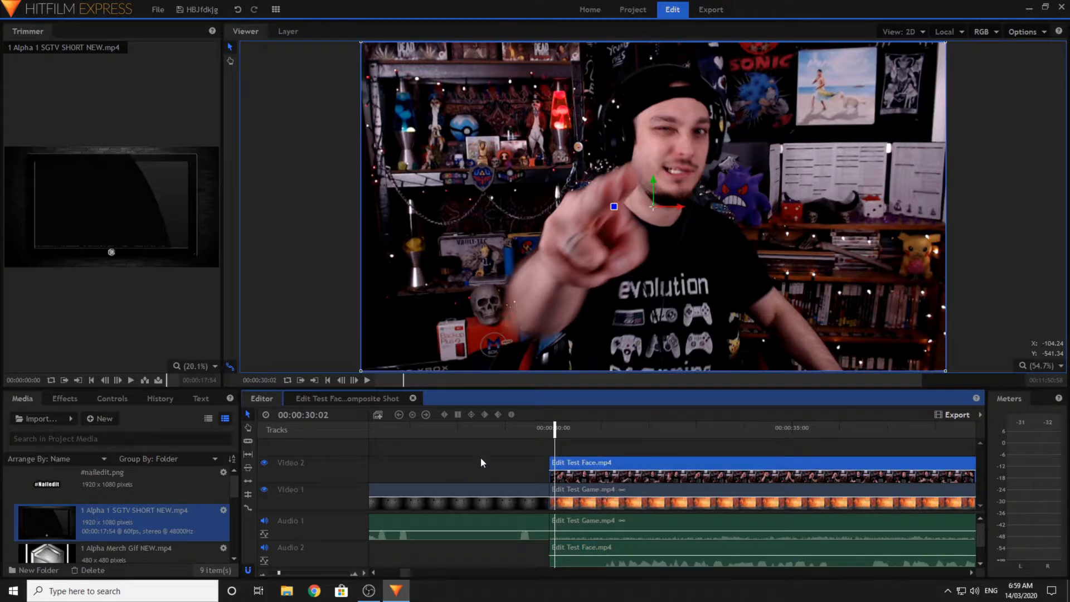
- Insert a new video track above Video 2, paste the copied face clip onto it aligned with the original's start, and select the duplicate
right_click(323, 462)
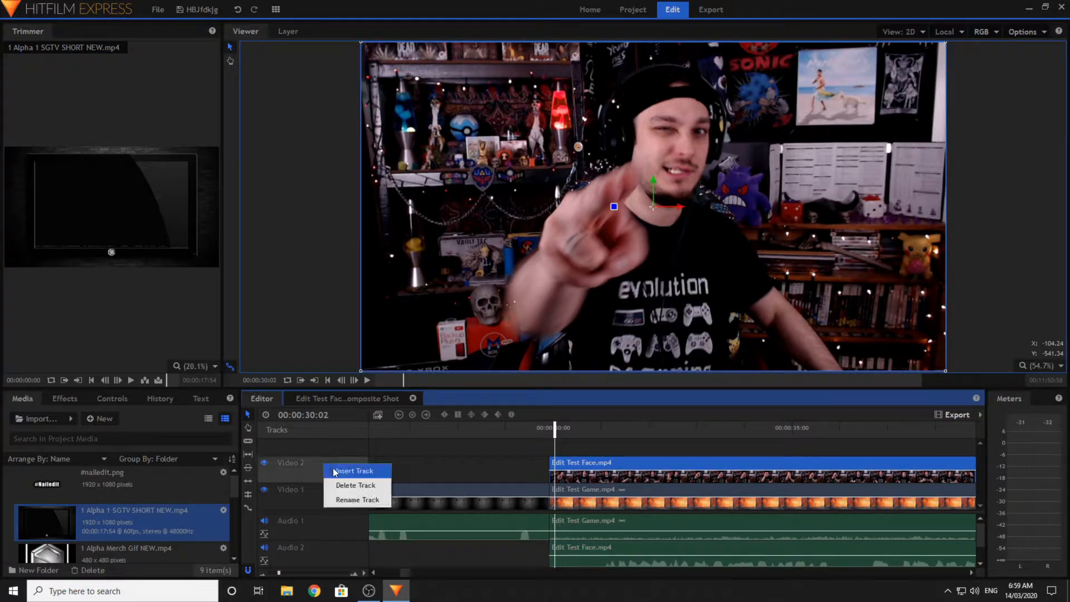
click(333, 471)
right_click(614, 447)
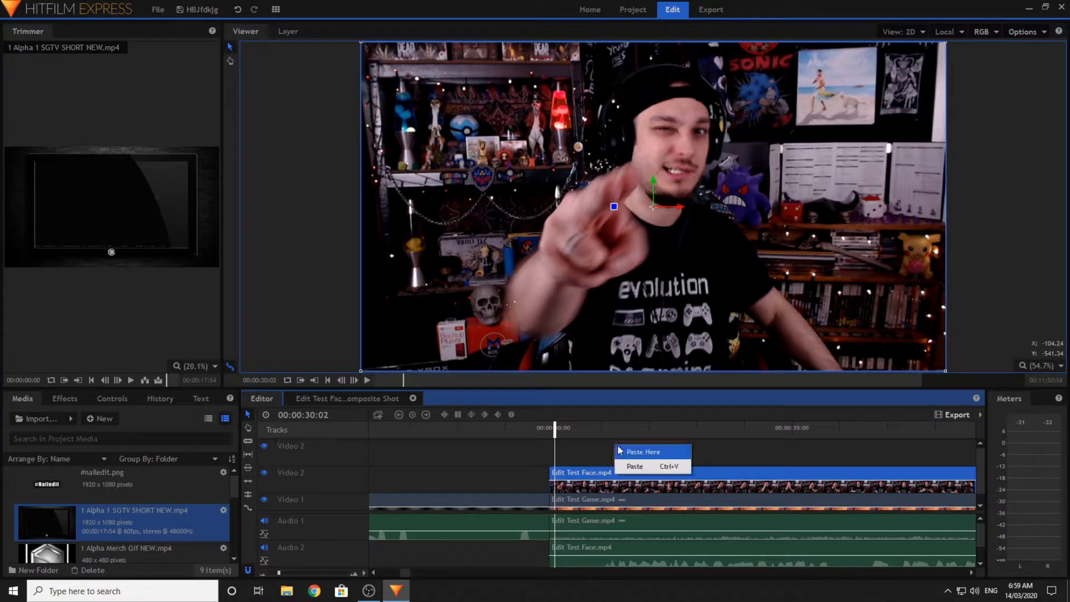
click(627, 449)
drag(627, 446, 557, 466)
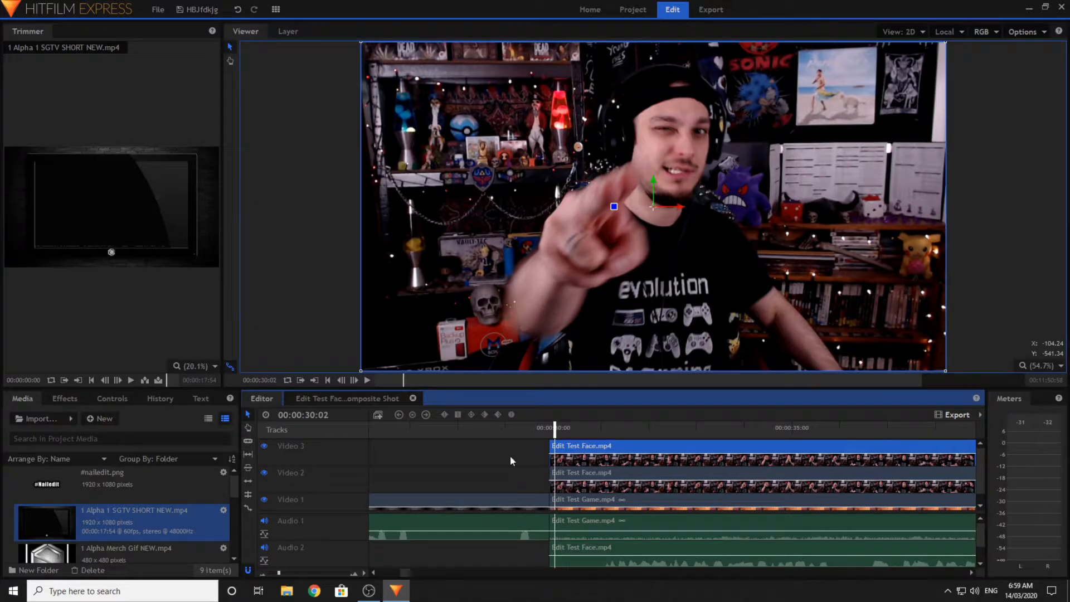
click(599, 481)
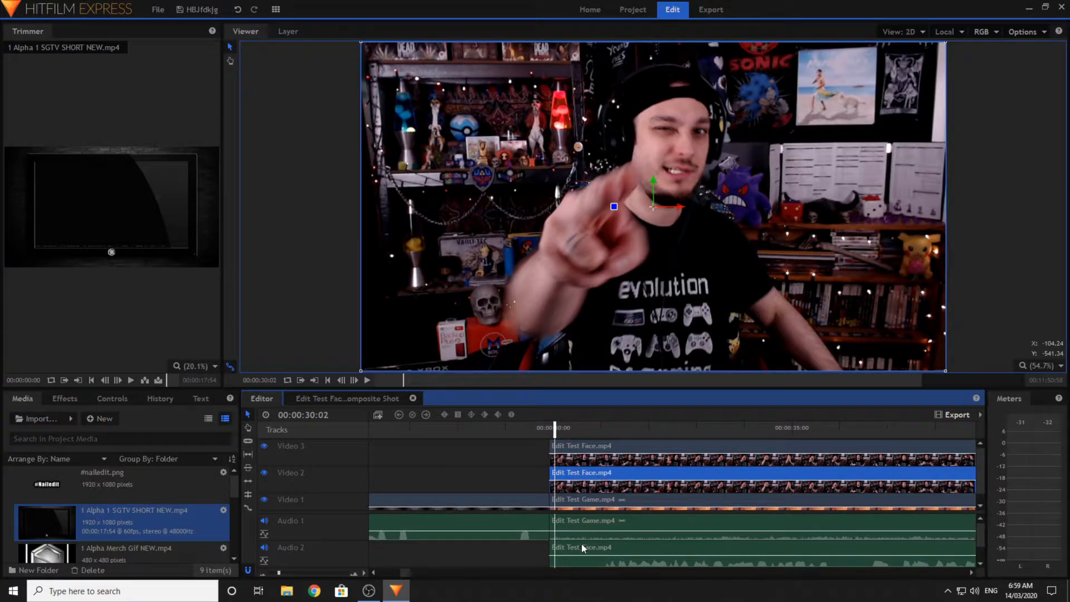
click(596, 459)
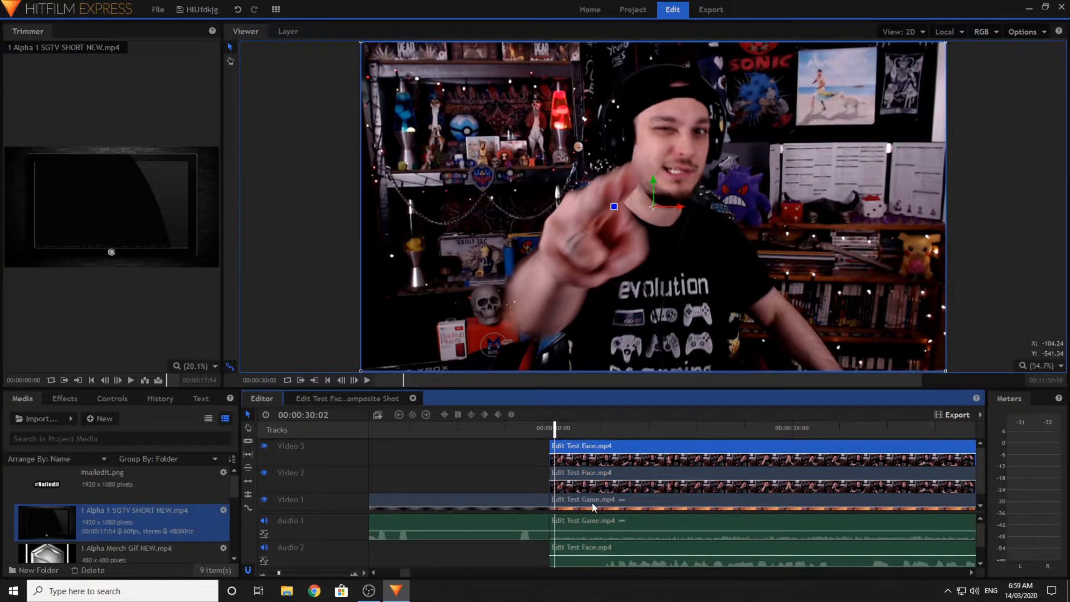
- Hide the Video 3 track so its copy of the Edit Test Face.mp4 clip is not shown
click(265, 447)
click(533, 487)
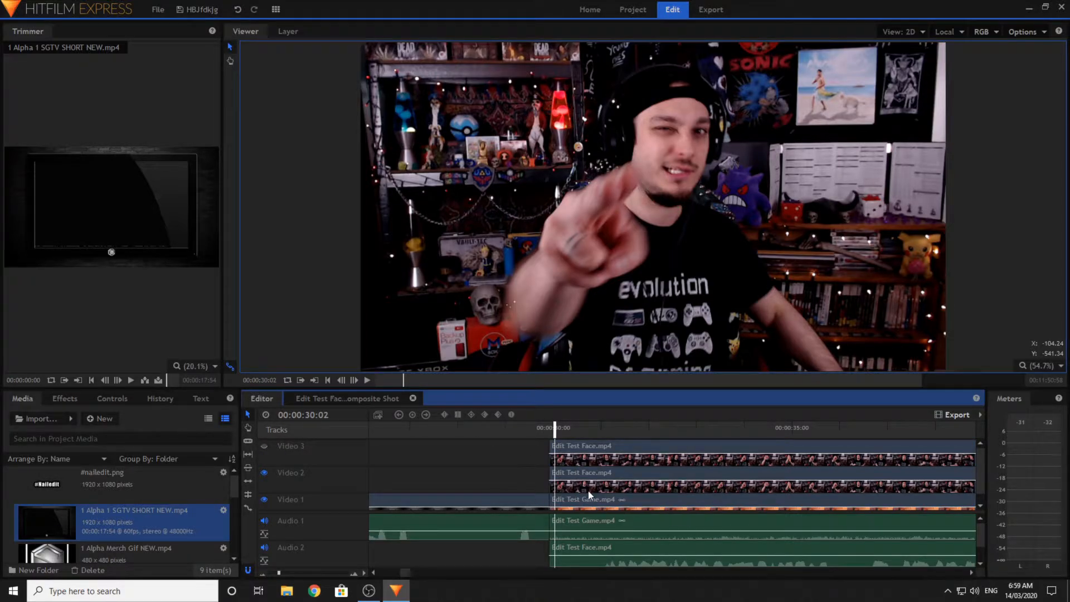
scroll(602, 466, down, 1)
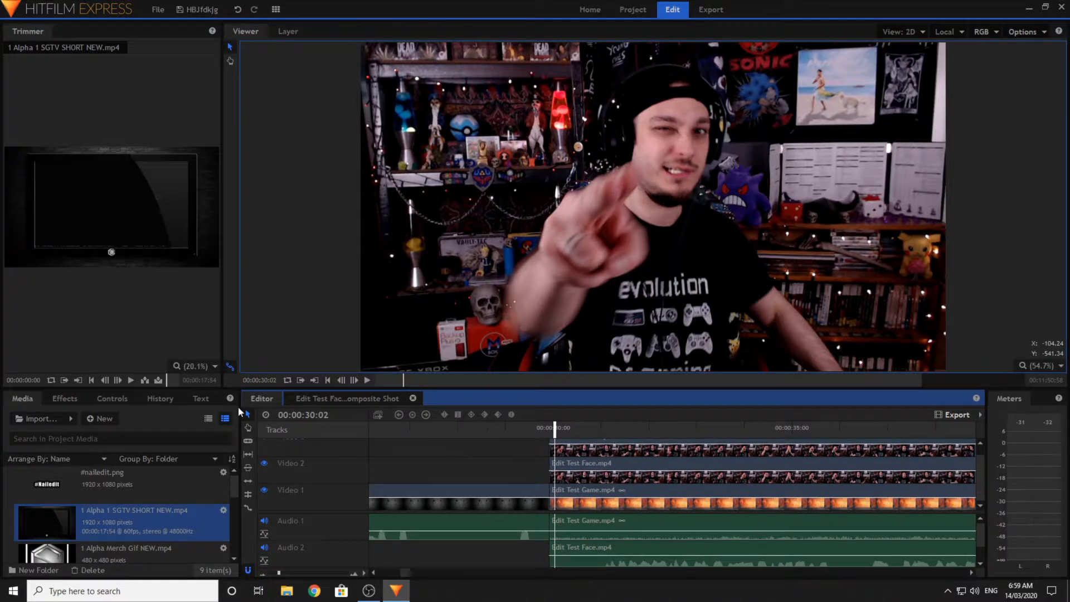
- Add a Fade audio transition to the end of the clip preceding Edit Test Game.mp4 on Audio 1
click(80, 398)
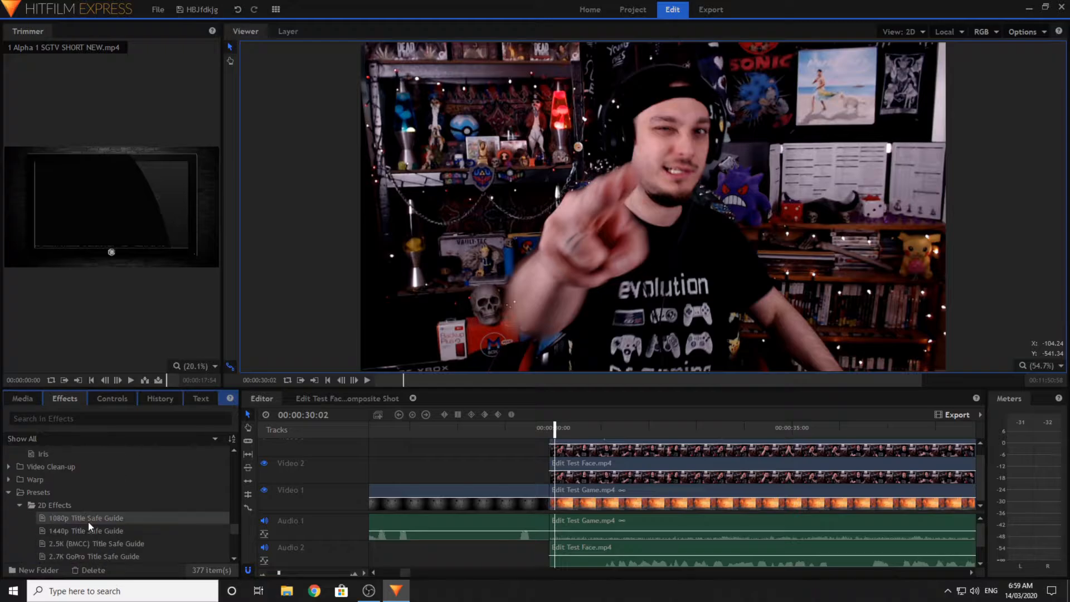
click(19, 505)
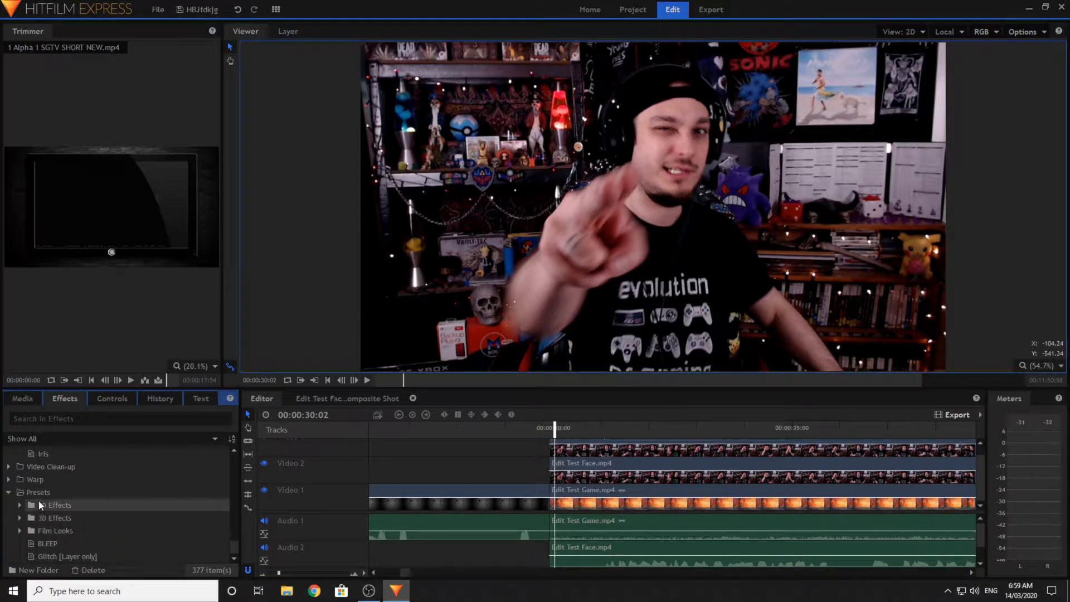
scroll(38, 502, up, 3)
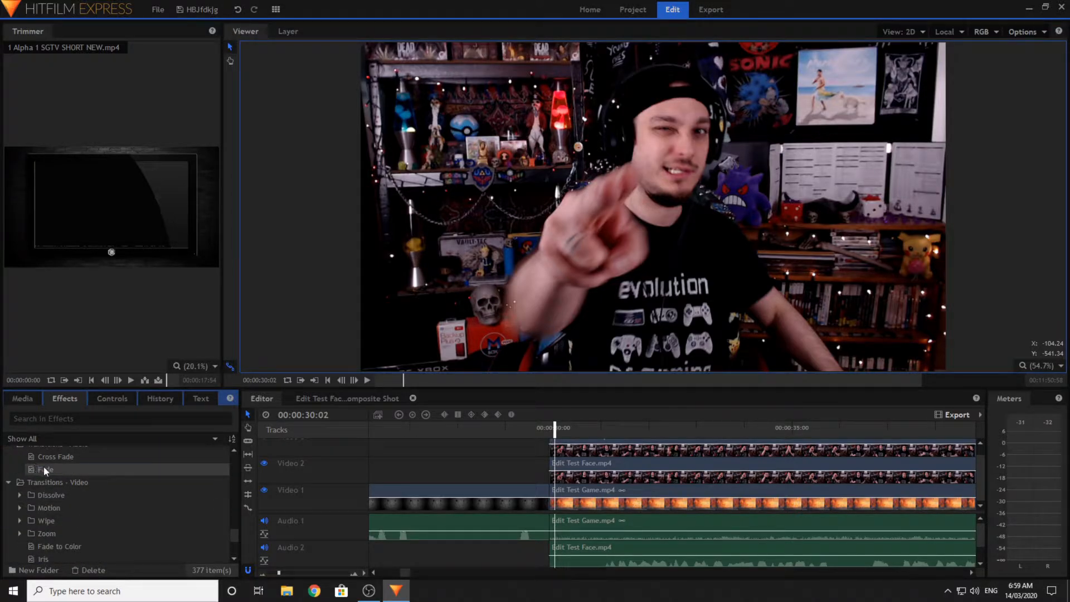
drag(44, 466, 523, 520)
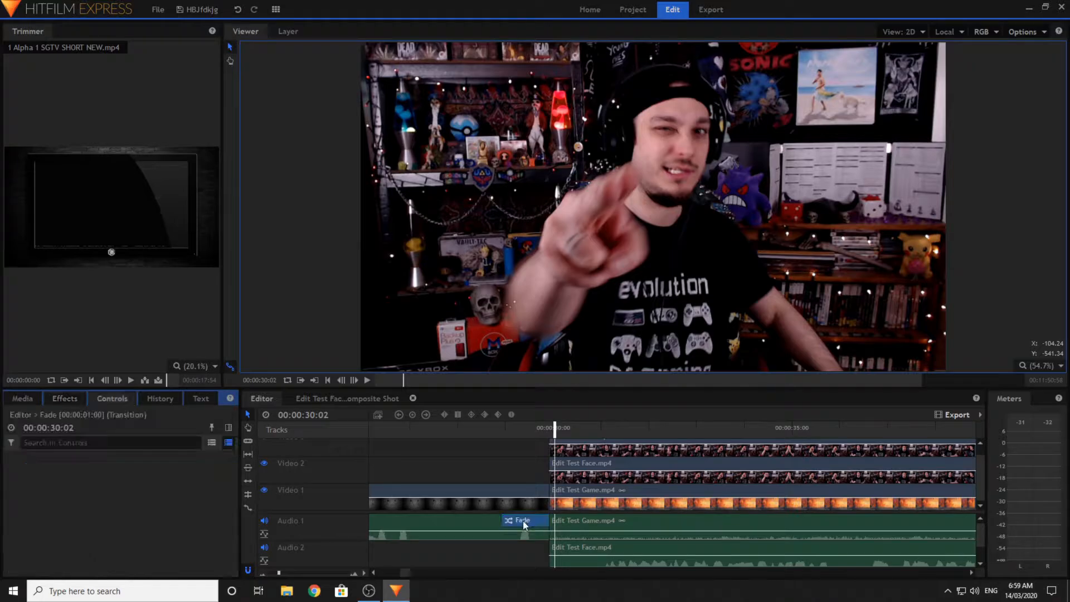
- Add a Fade to Color video transition to the end of the clip preceding Edit Test Game.mp4 on Video 1
click(55, 400)
scroll(78, 510, down, 1)
scroll(78, 510, up, 1)
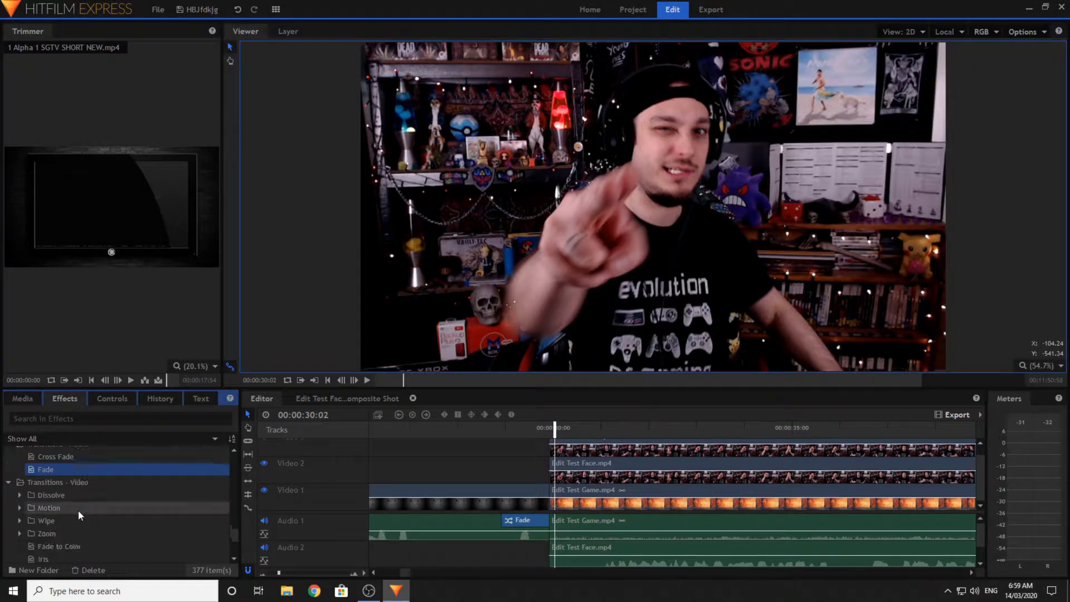
drag(93, 546, 529, 496)
- Play the timeline from just before the fades to check the transition into the face footage
click(533, 448)
click(486, 433)
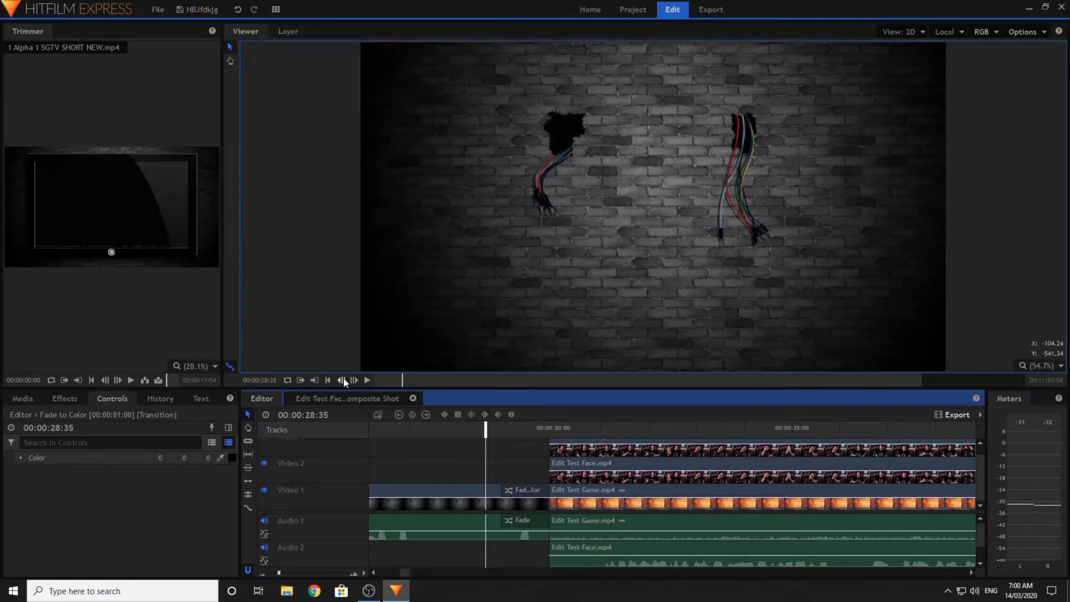
click(368, 380)
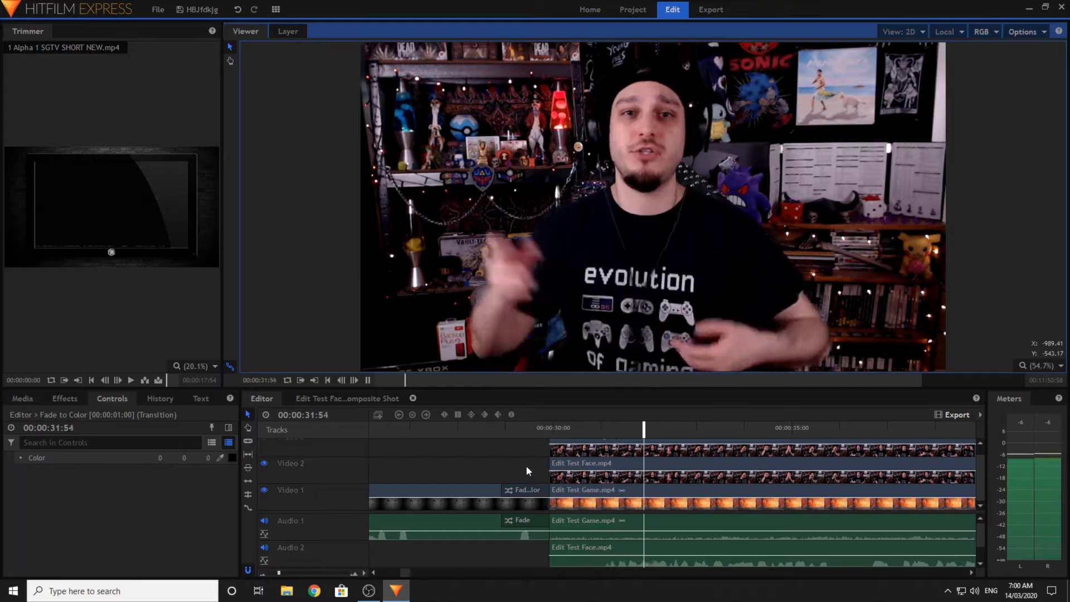
- Close the old composite shot and make a new one from the Video 2 Edit Test Face.mp4 clip, using the selected clip's properties
click(577, 473)
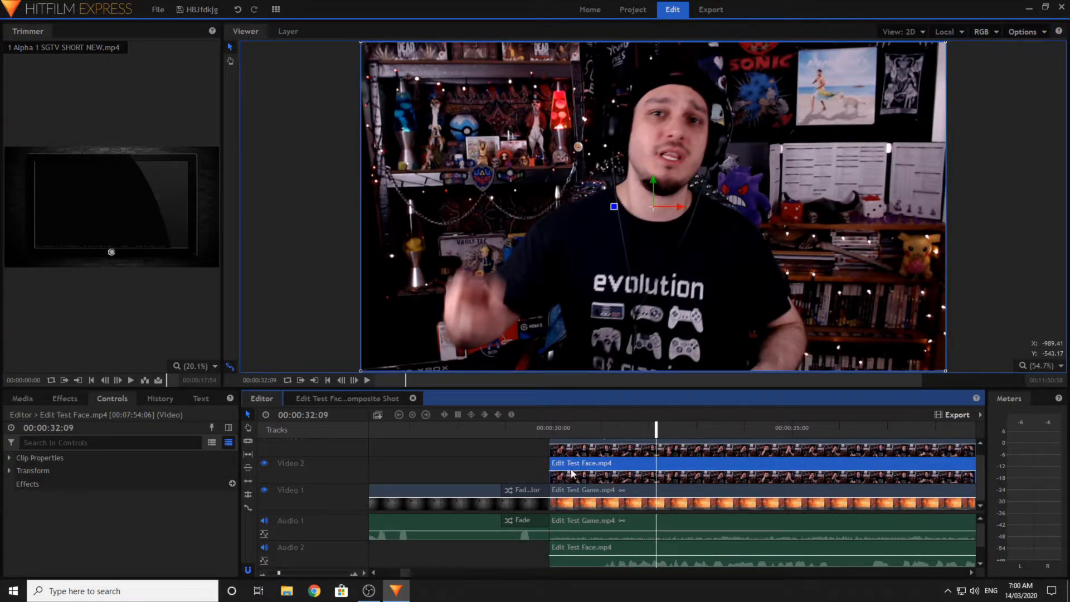
click(381, 399)
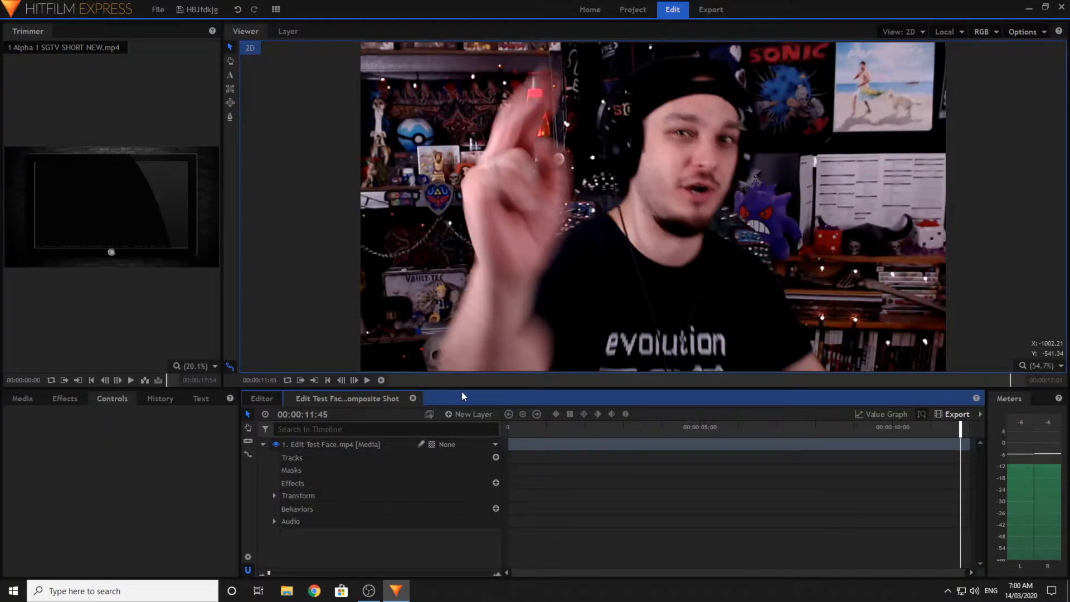
click(413, 398)
right_click(596, 475)
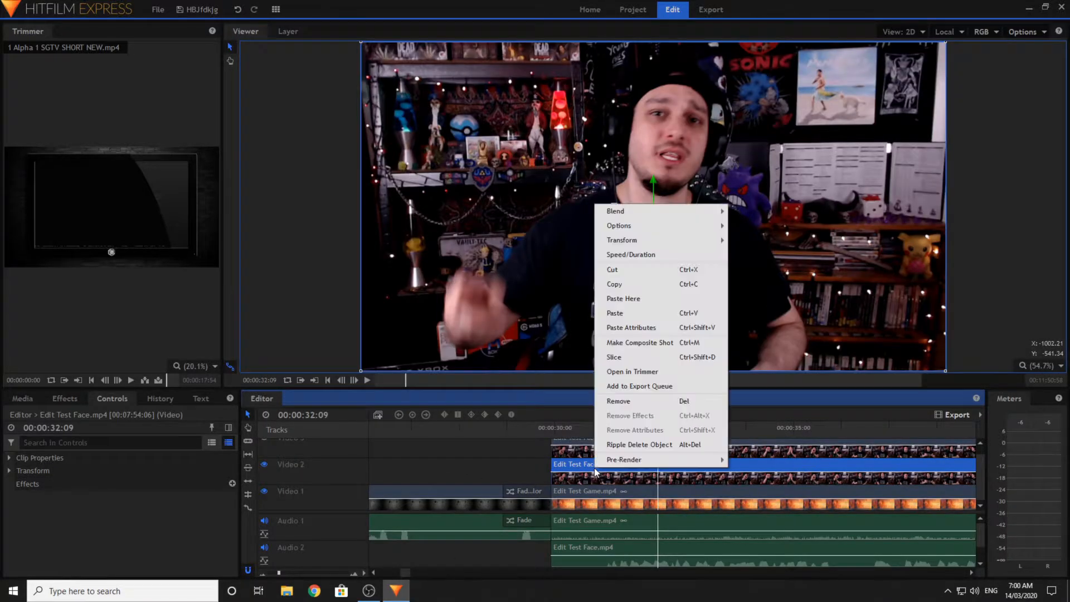
click(630, 357)
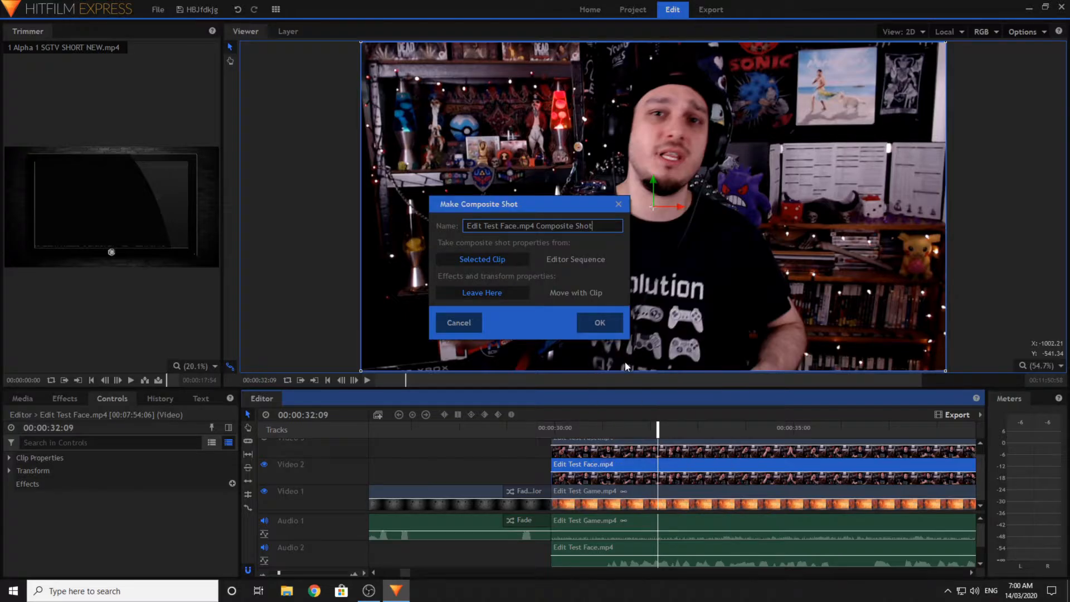
click(600, 322)
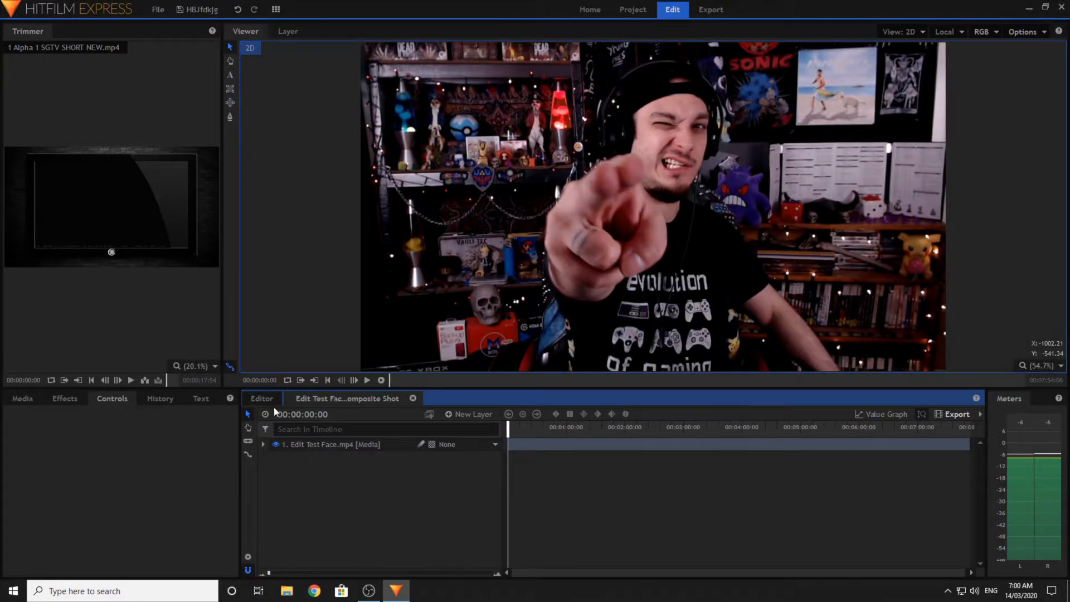
- In the editor sequence, unlink and remove the composite shot's audio, and delete the emptied Audio 3 track
click(253, 399)
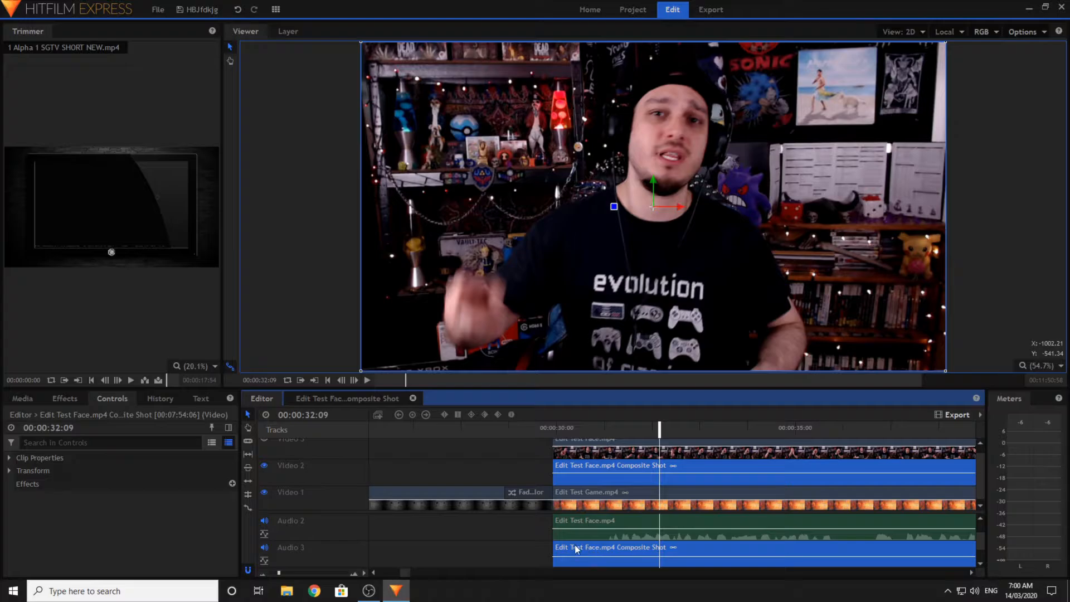
right_click(606, 553)
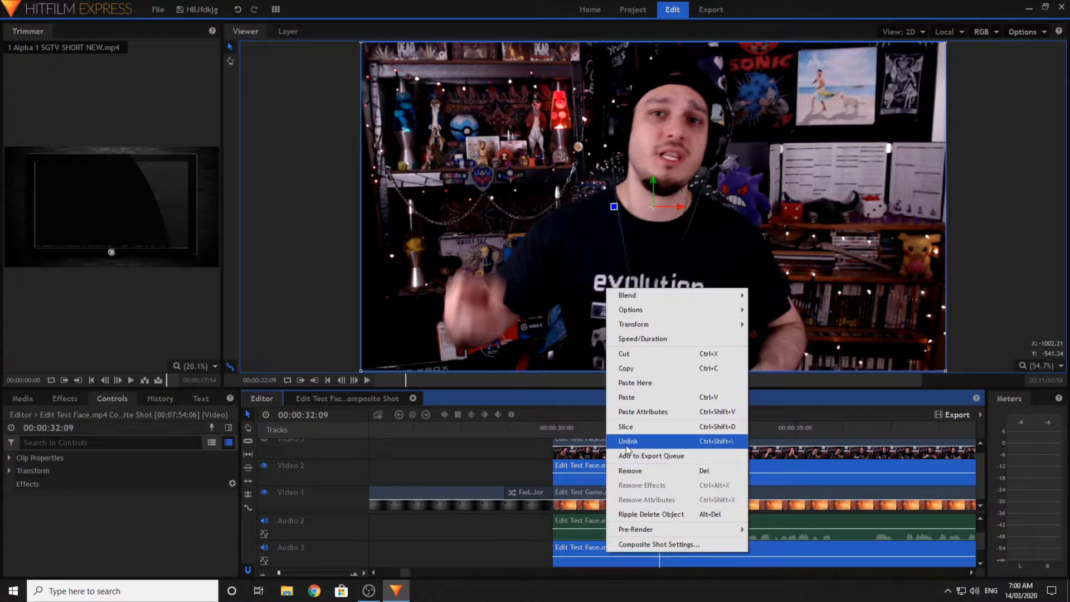
click(628, 441)
right_click(623, 556)
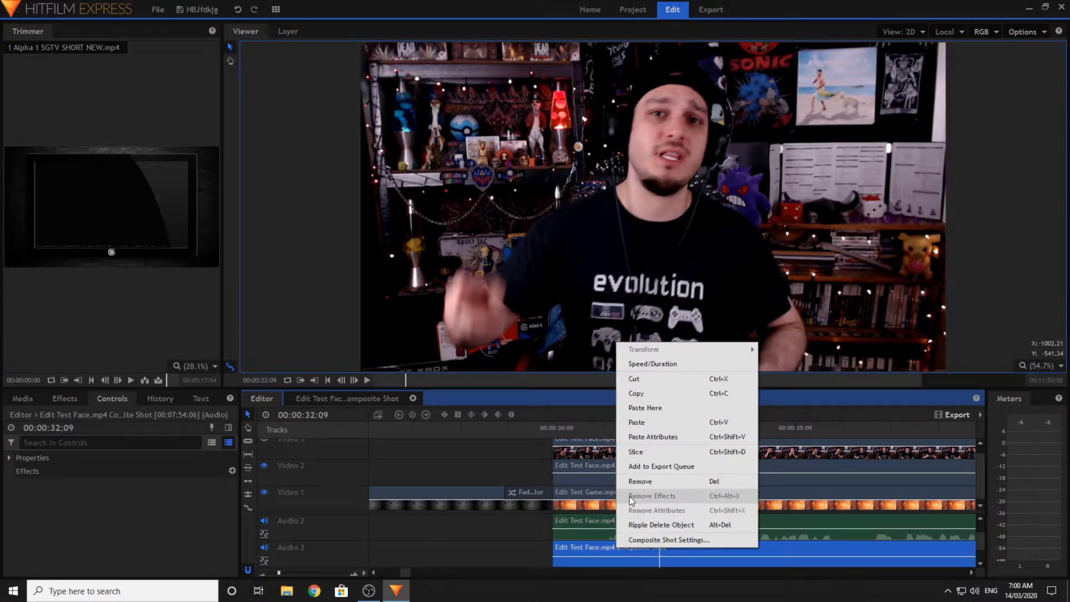
click(635, 477)
right_click(357, 557)
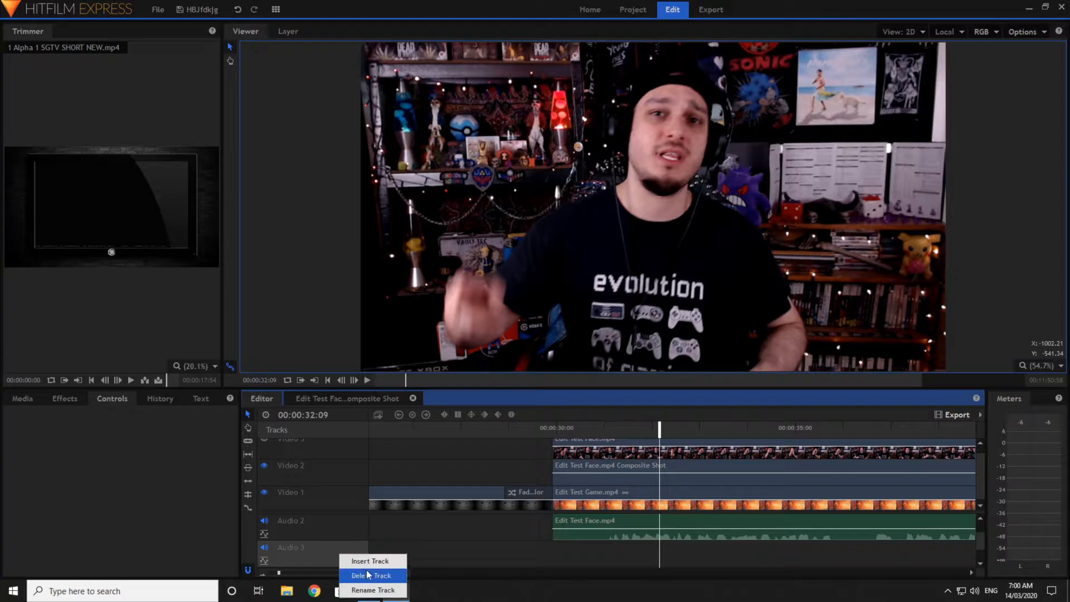
click(368, 575)
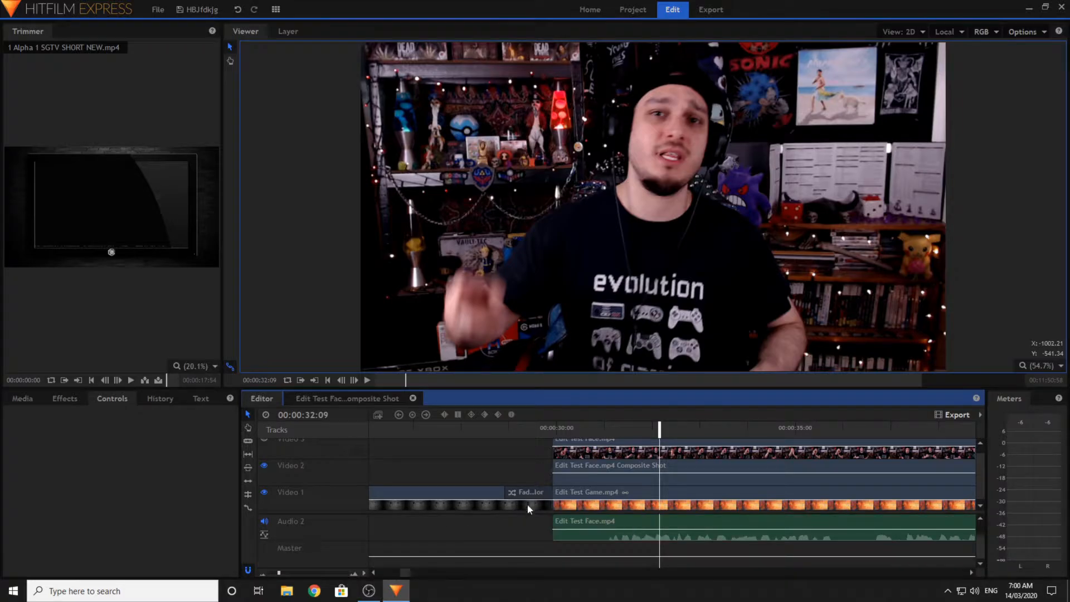
- In the composite shot, draw a square mask at full frame height around the presenter on the Edit Test Face.mp4 layer
click(358, 401)
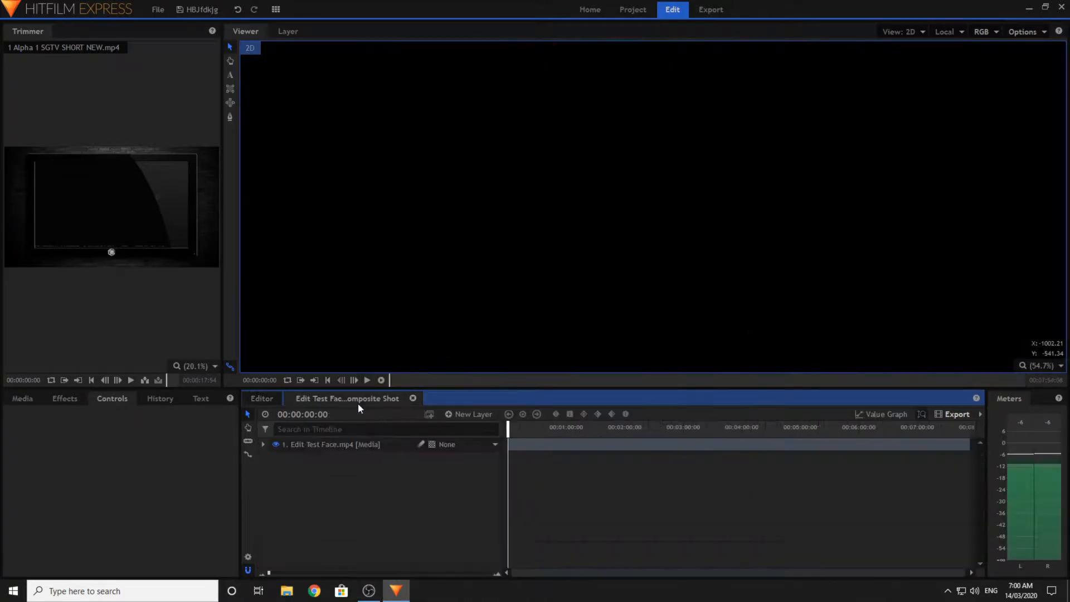
click(263, 445)
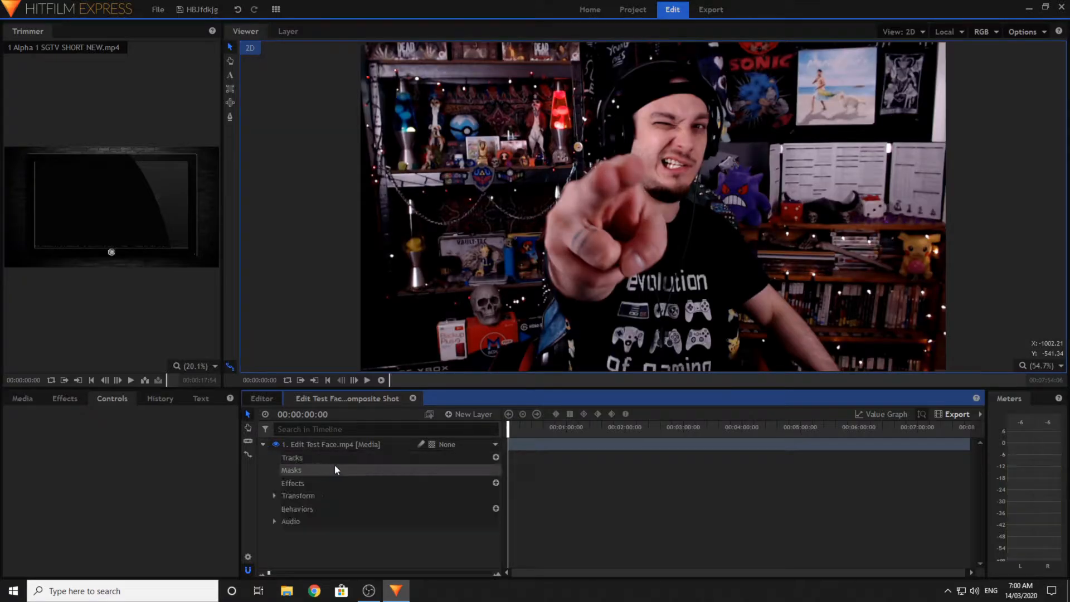
click(316, 473)
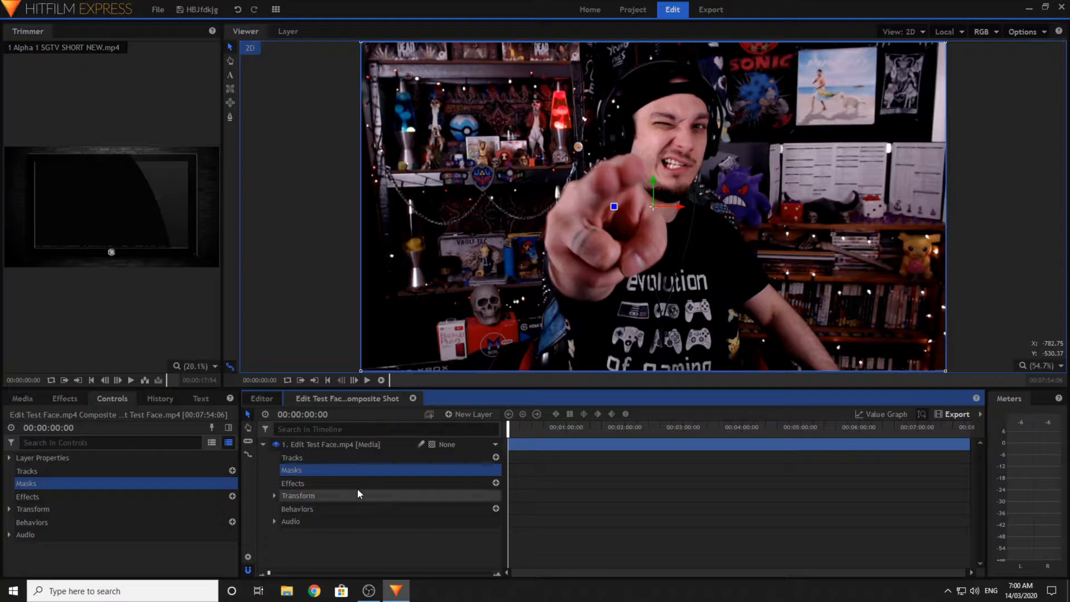
click(230, 88)
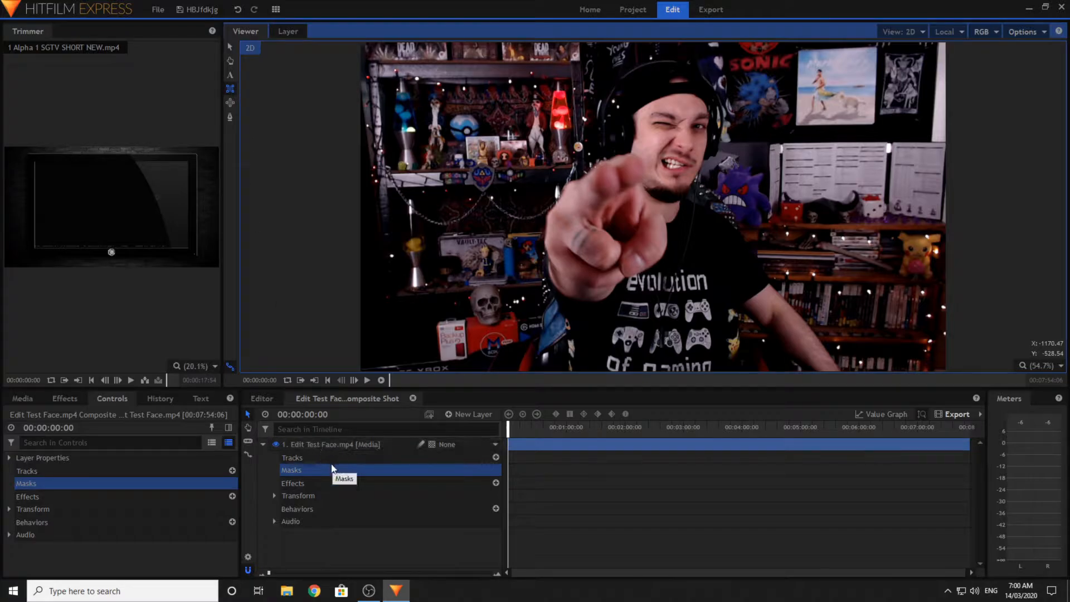
click(358, 472)
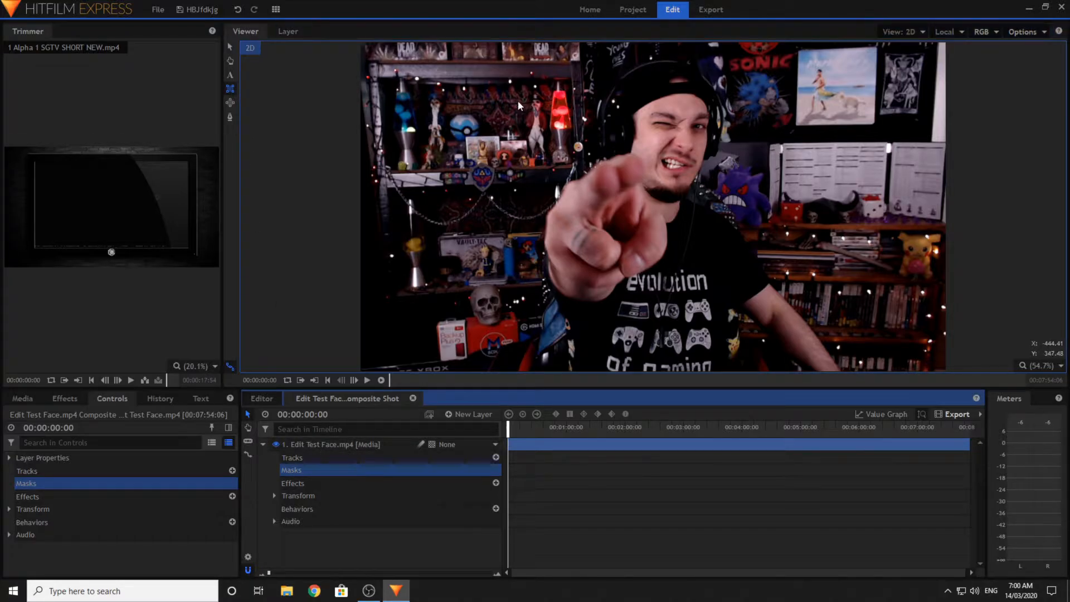
drag(490, 42, 950, 371)
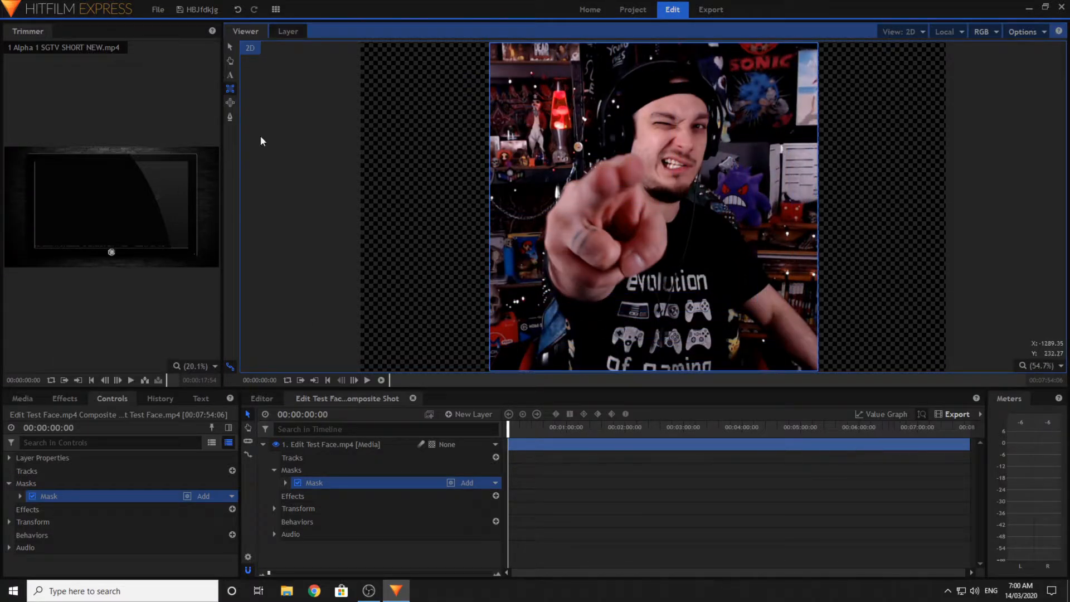
- Reposition the square mask horizontally so the presenter stays framed, checking the framing across the clip's length
click(230, 48)
drag(666, 256, 676, 255)
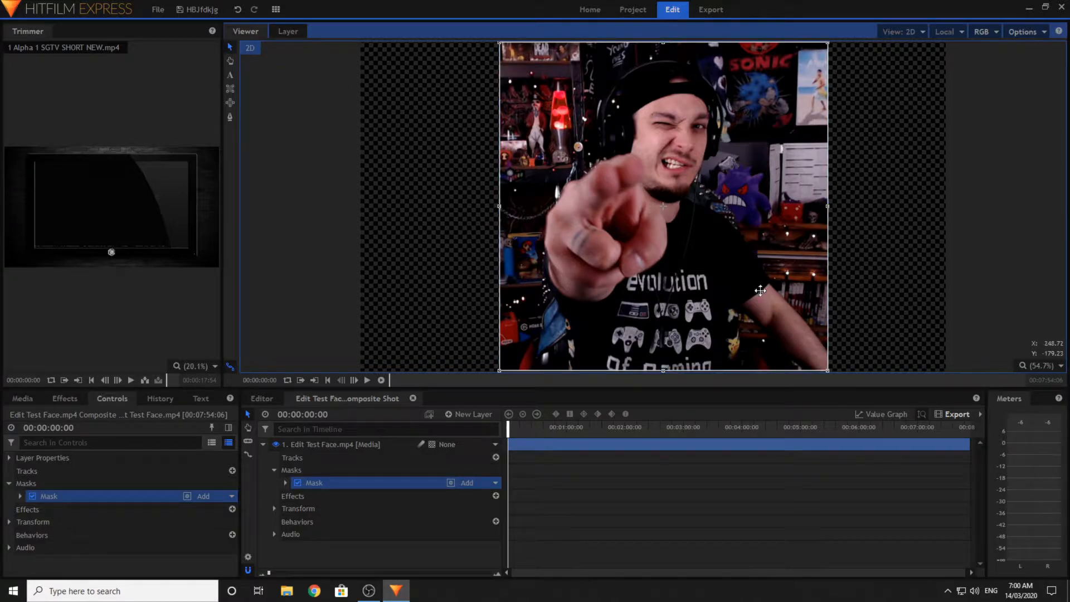
drag(754, 288, 756, 290)
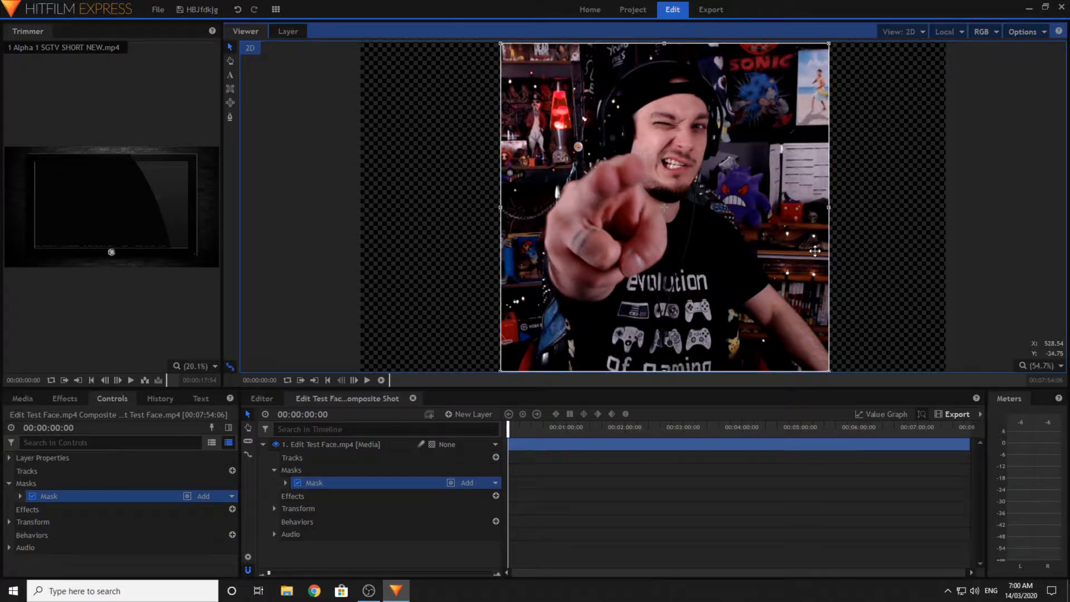
drag(509, 428, 716, 304)
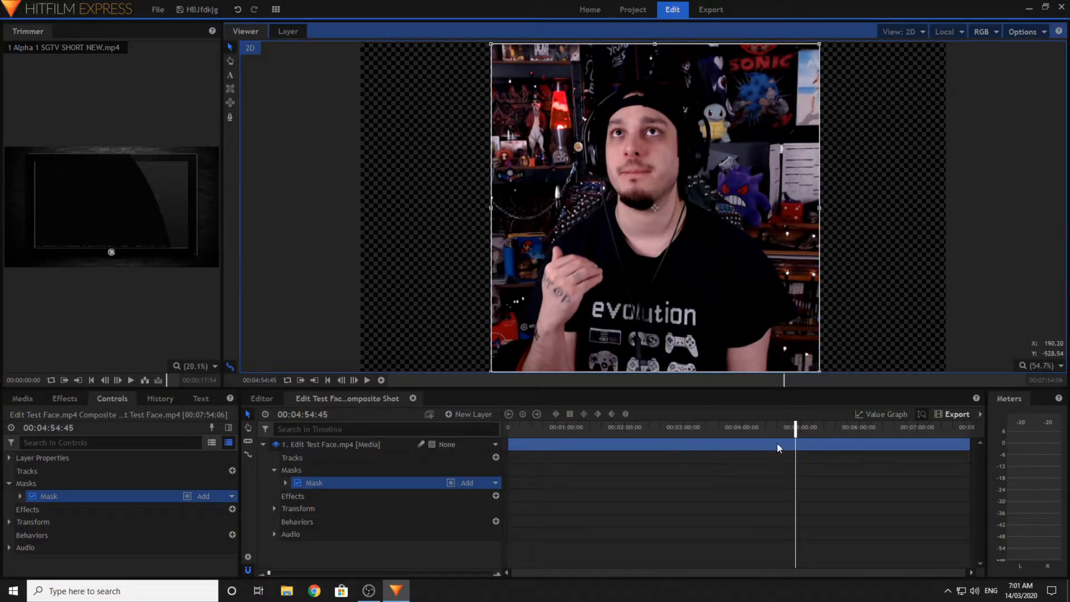
drag(960, 432, 501, 445)
drag(678, 310, 679, 314)
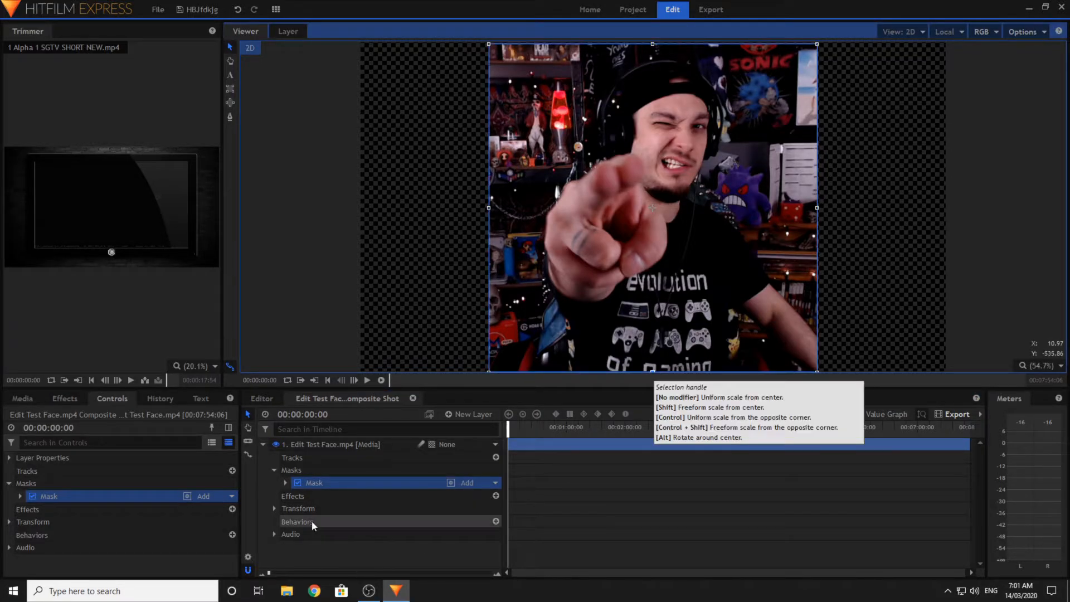
- Set the masked Edit Test Face.mp4 layer's scale to 35%
click(274, 508)
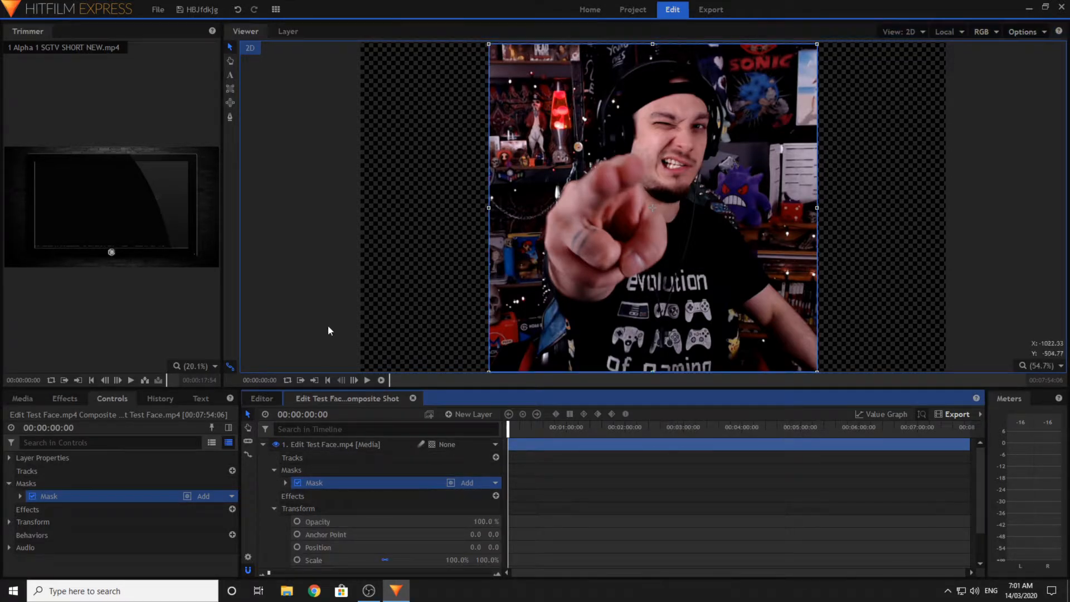
click(458, 316)
scroll(389, 503, down, 3)
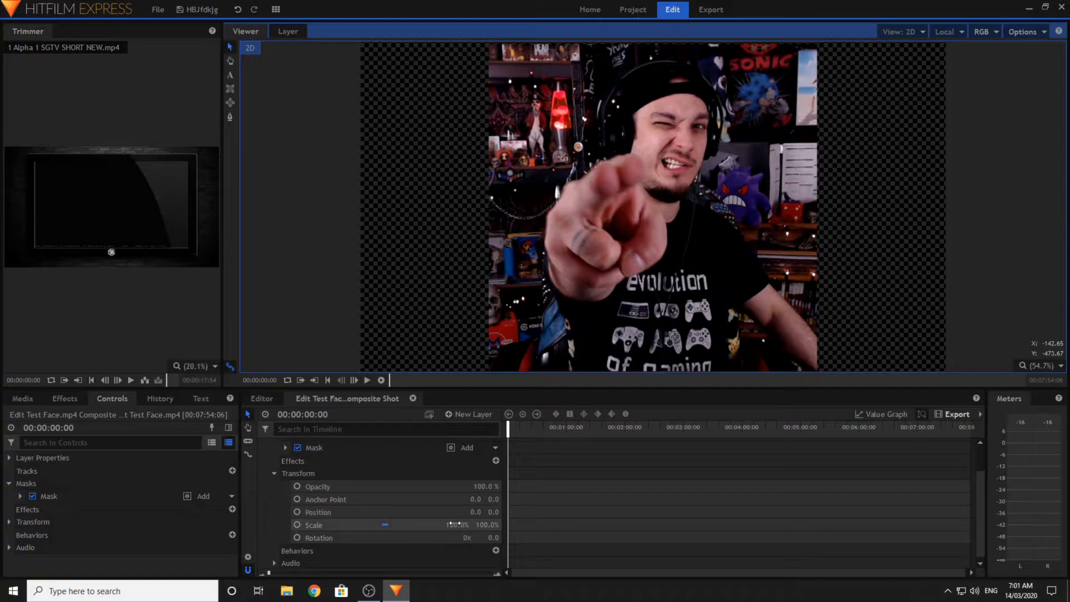
drag(456, 524, 457, 525)
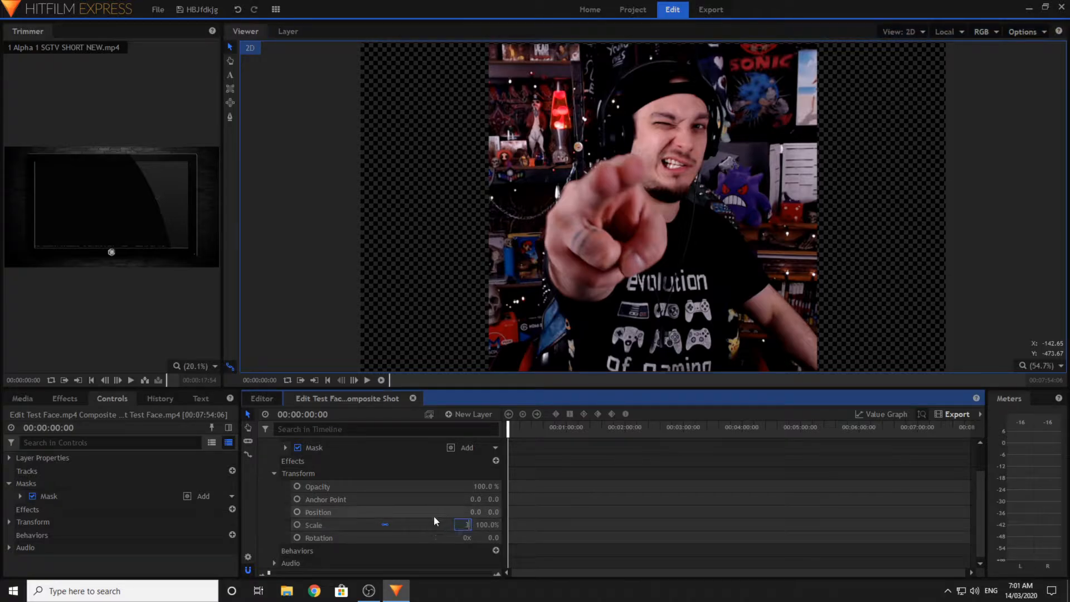
text(35)
key(Return)
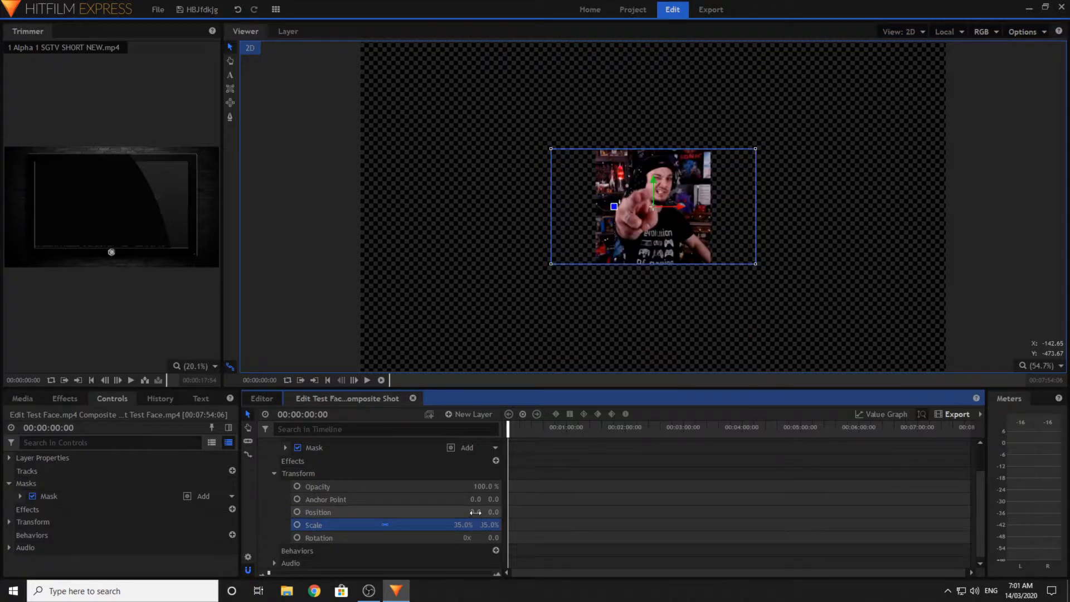
- Set the face layer's position to -775, 359 in the upper-left corner of the frame and return to the editor sequence
drag(475, 512, 239, 512)
drag(493, 513, 703, 512)
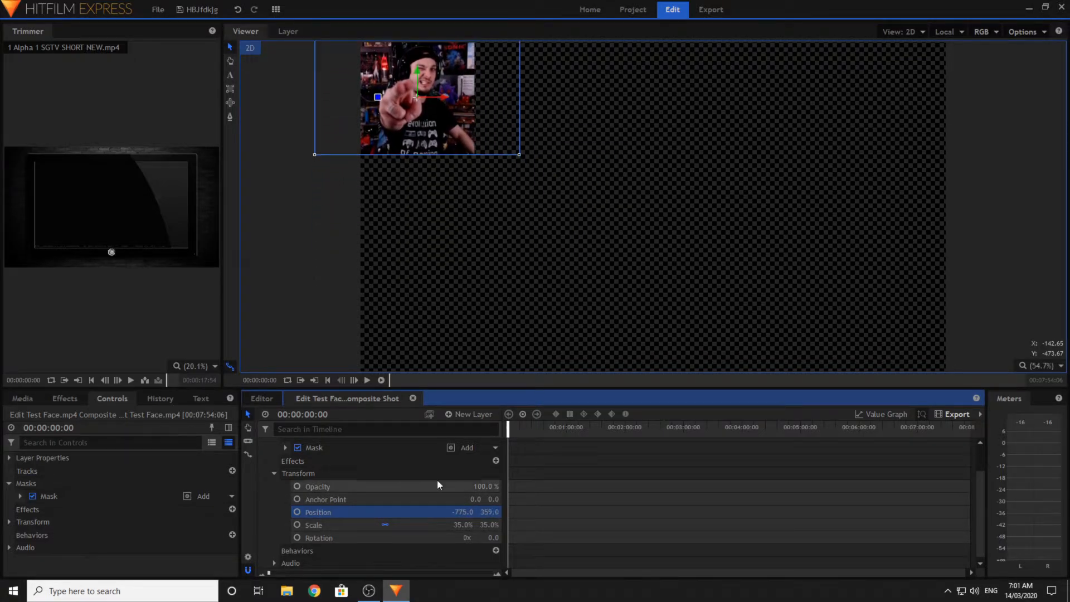
click(275, 401)
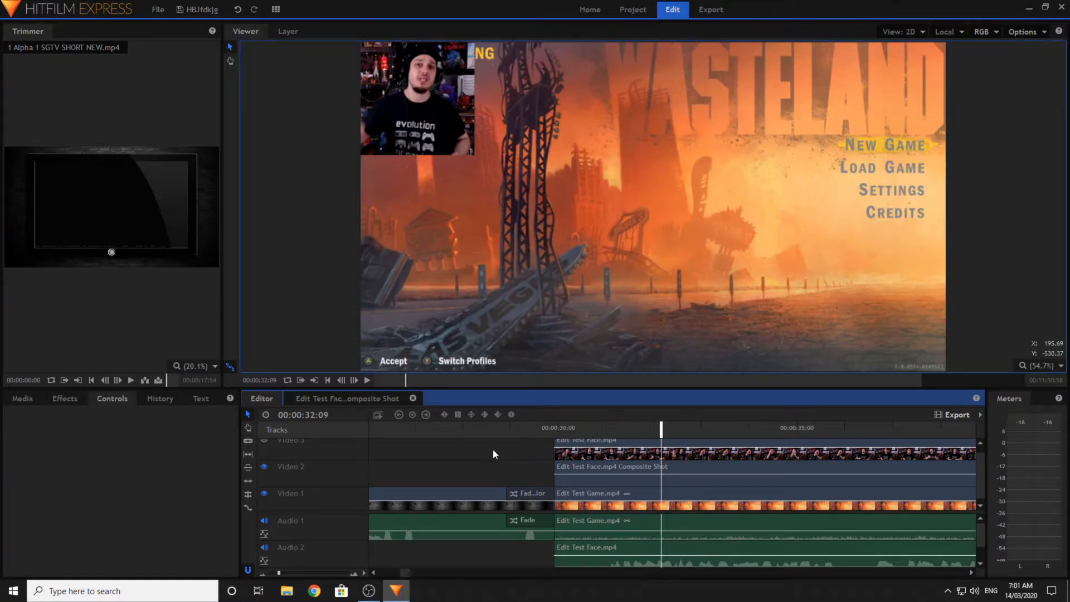
- Slice the Video 3 face clip at 00:00:32:09 and about two seconds further on, move the middle segment to Video 2, and preview it
click(343, 400)
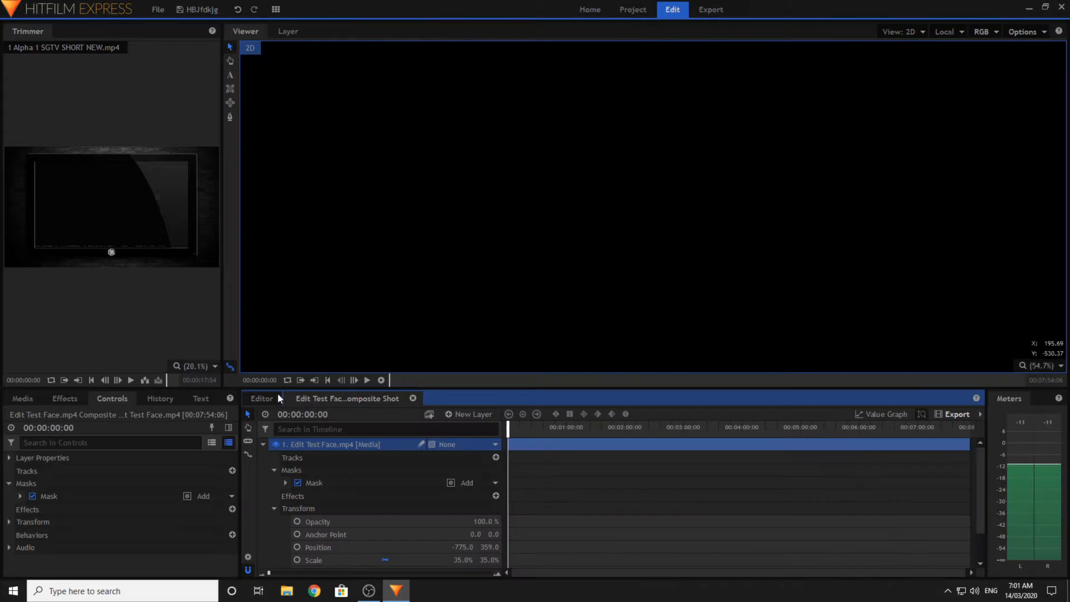
click(273, 398)
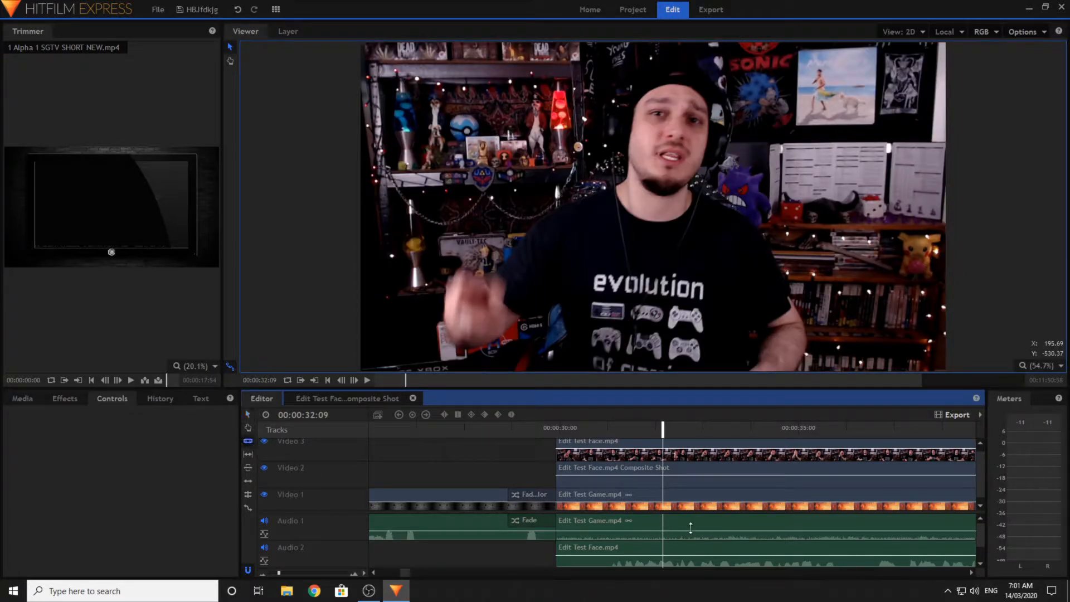
click(661, 455)
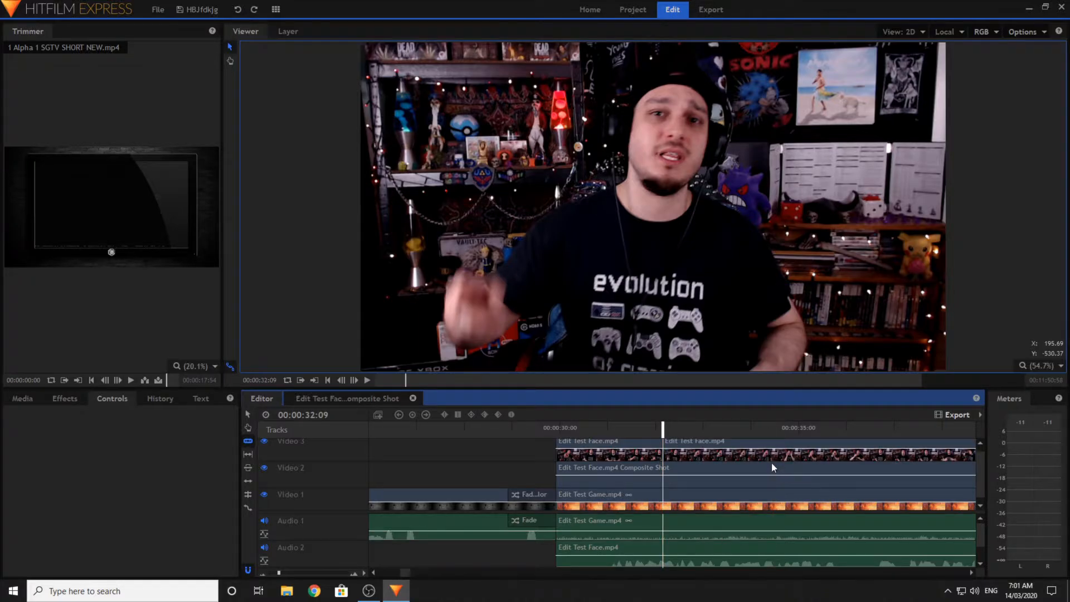
click(773, 452)
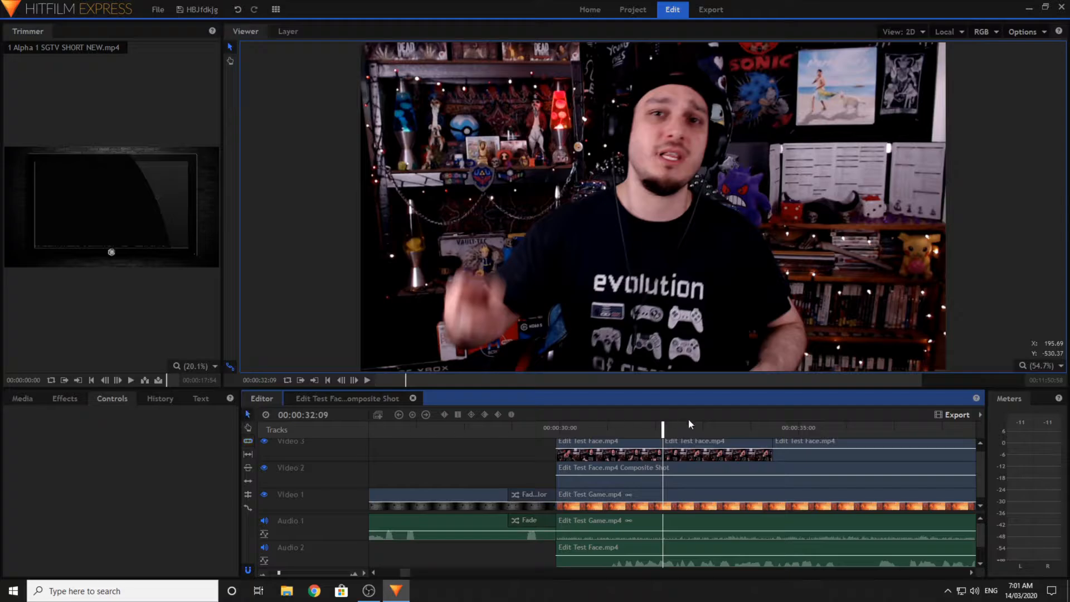
drag(698, 458, 700, 481)
key(space)
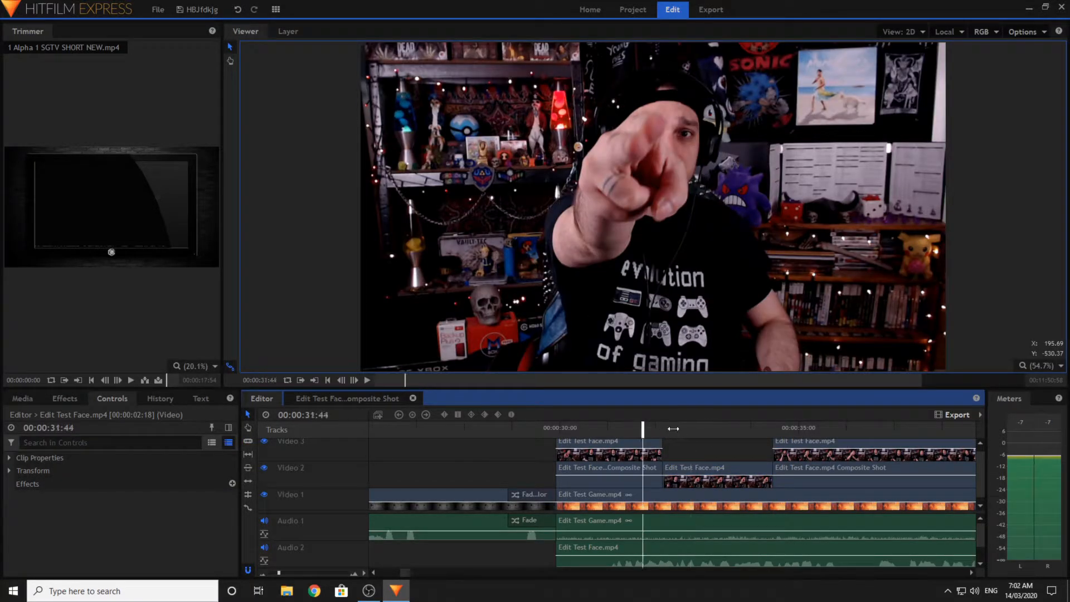
key(space)
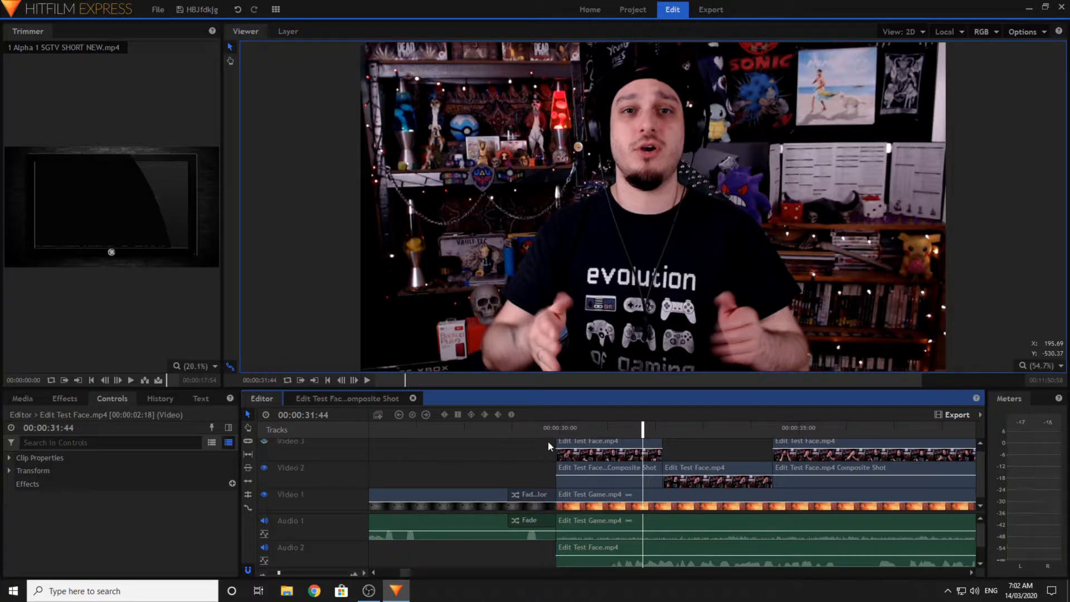
click(679, 431)
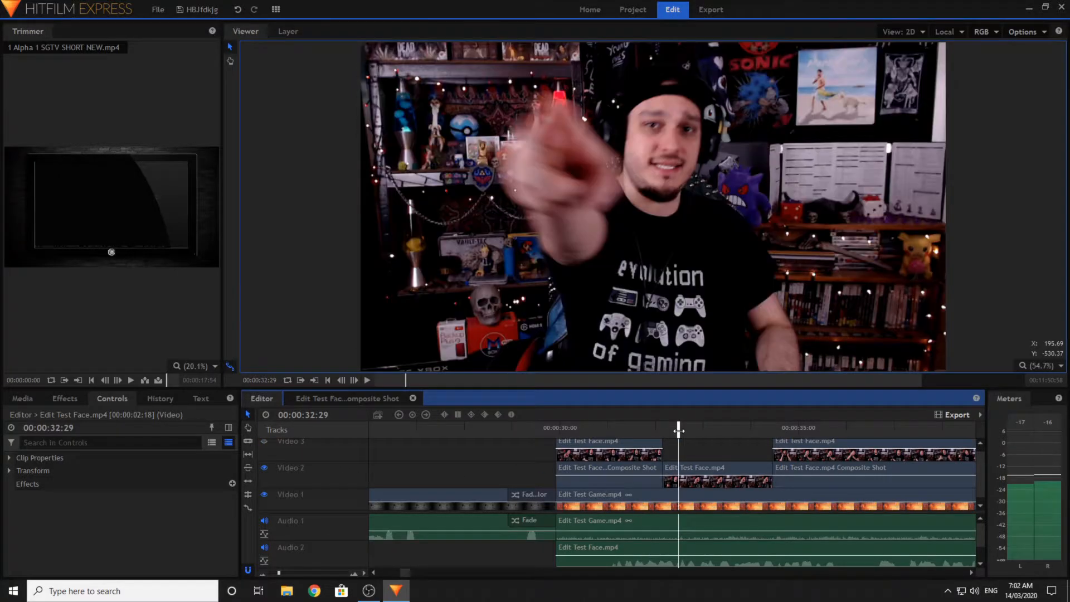
- Undo the move of the face clip segment and both slices
key(ctrl+z)
key(ctrl+z)
key(ctrl+z)
key(ctrl+z)
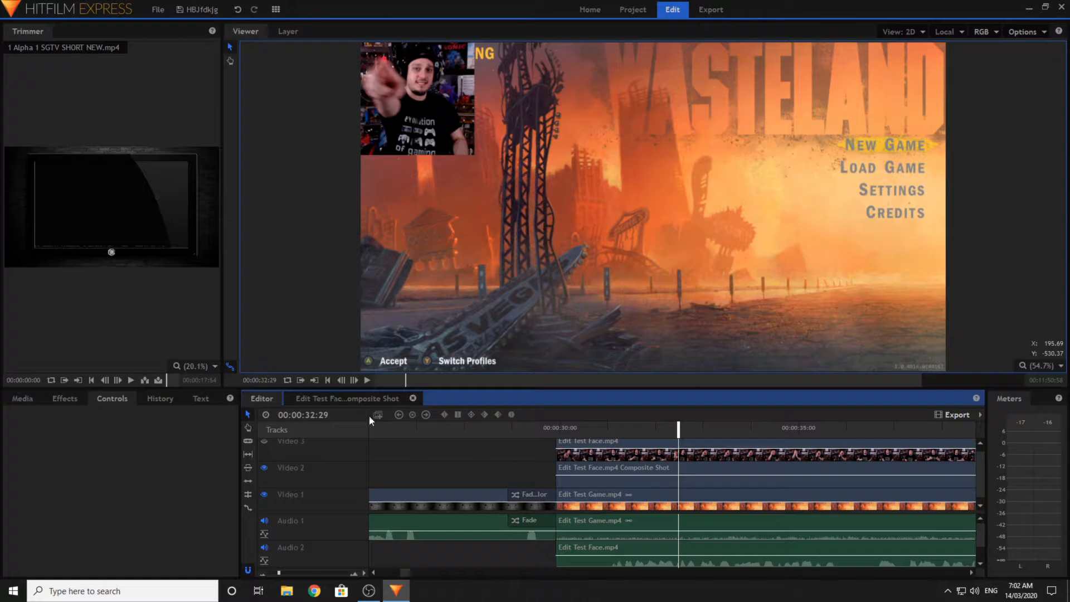
- In the face composite shot, expand the mask's shape properties and set the layer's position to 0, 0 and its scale to 100%
click(363, 403)
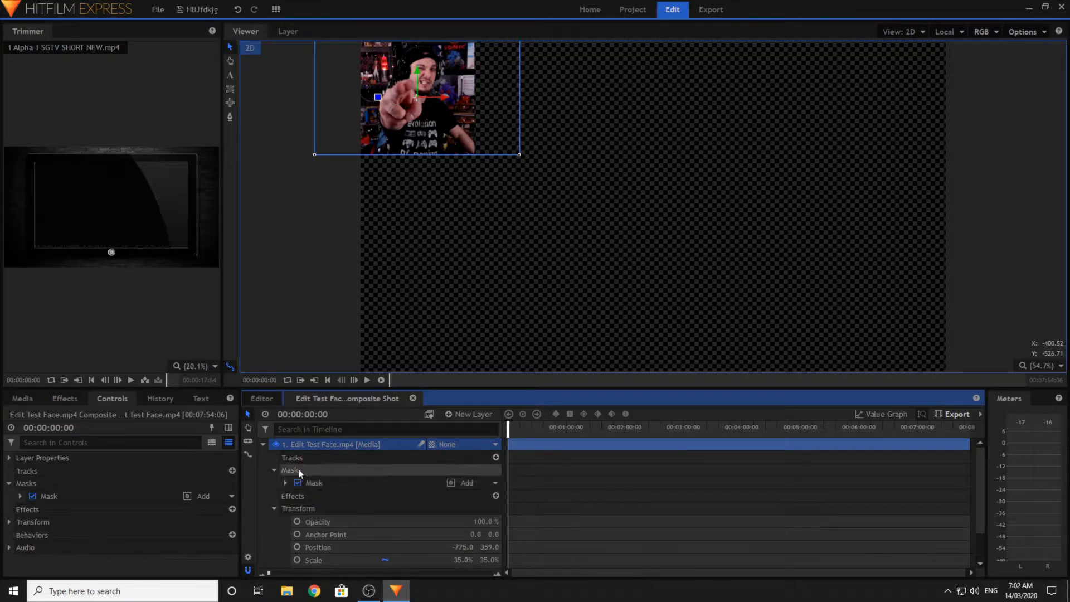
click(285, 483)
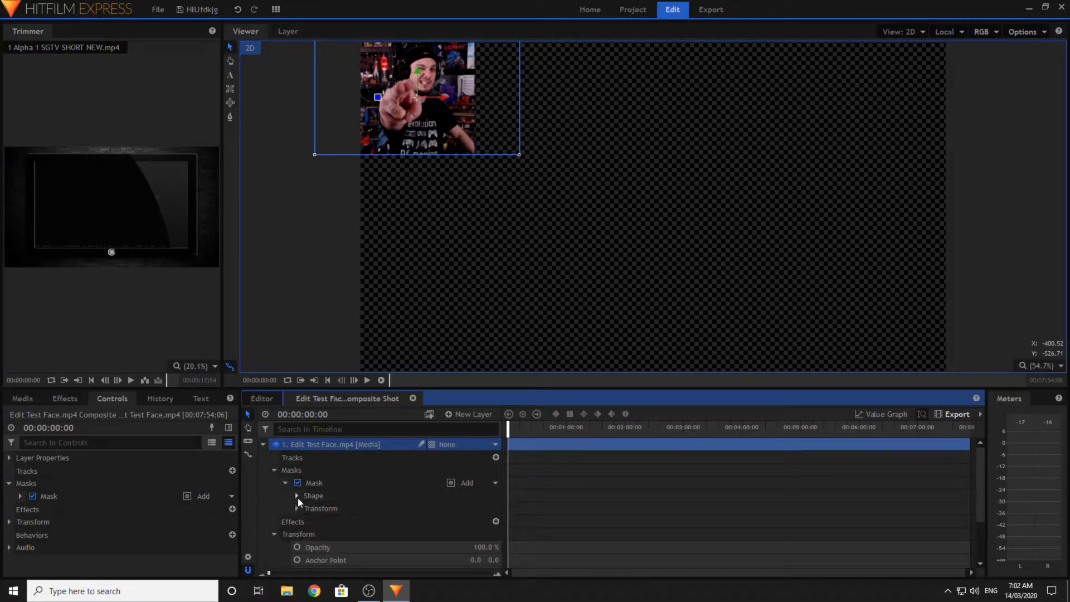
click(297, 496)
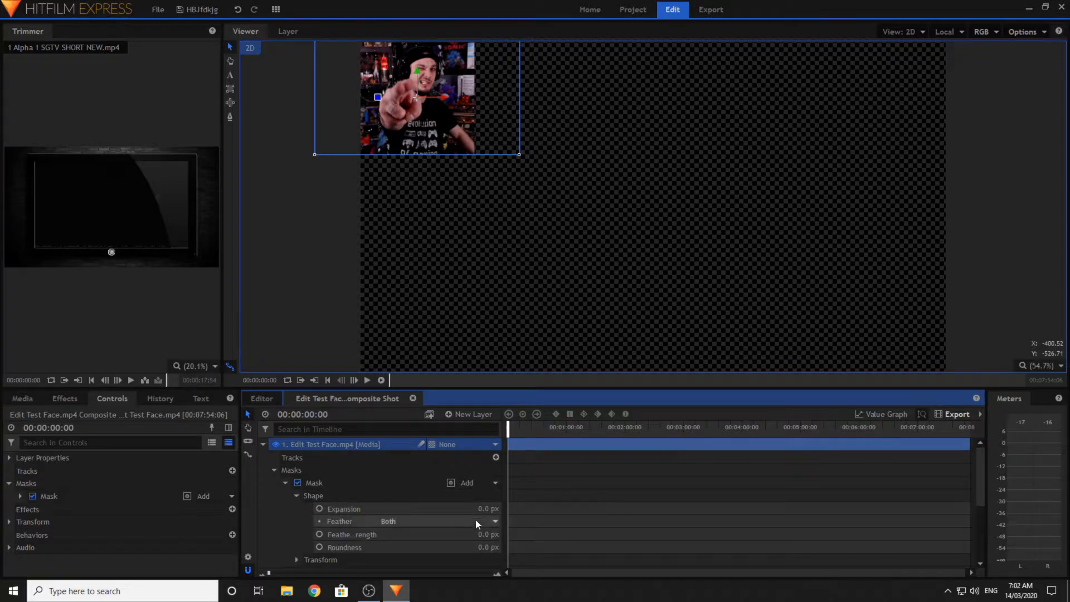
scroll(409, 469, down, 3)
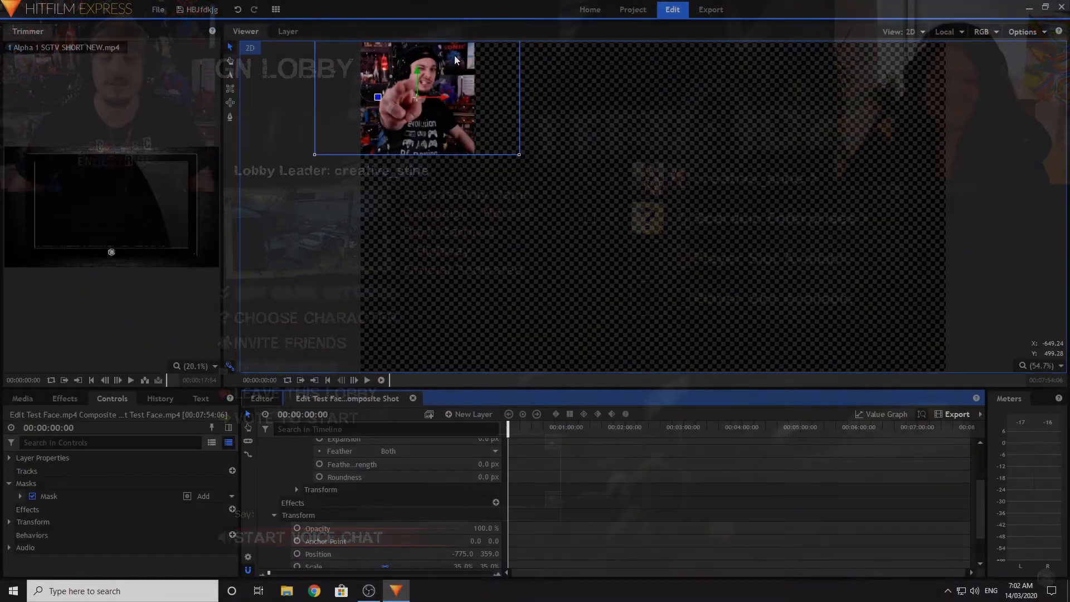
scroll(323, 490, down, 3)
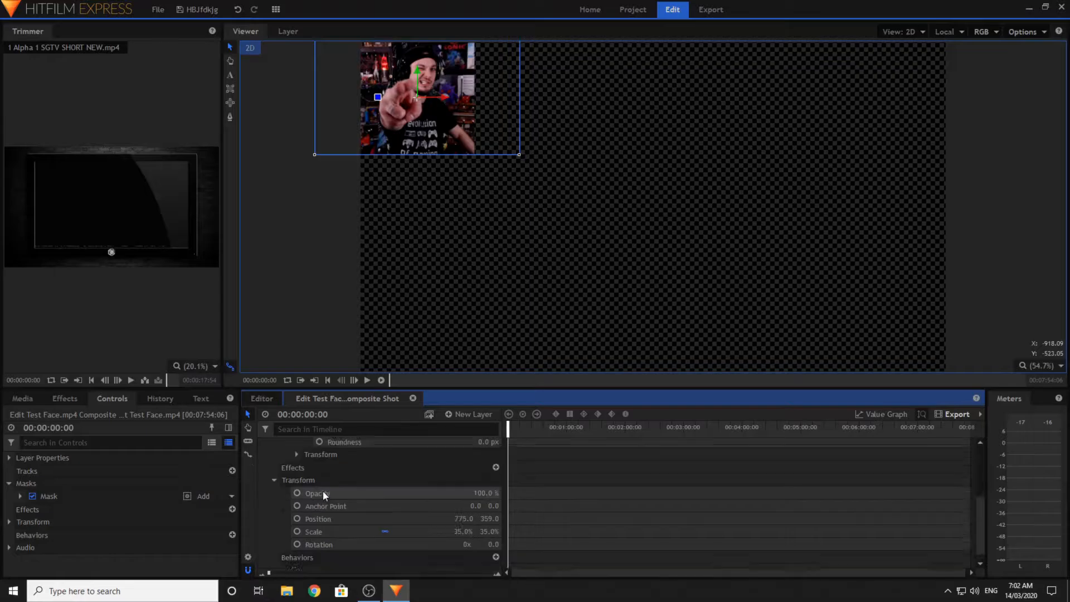
click(465, 510)
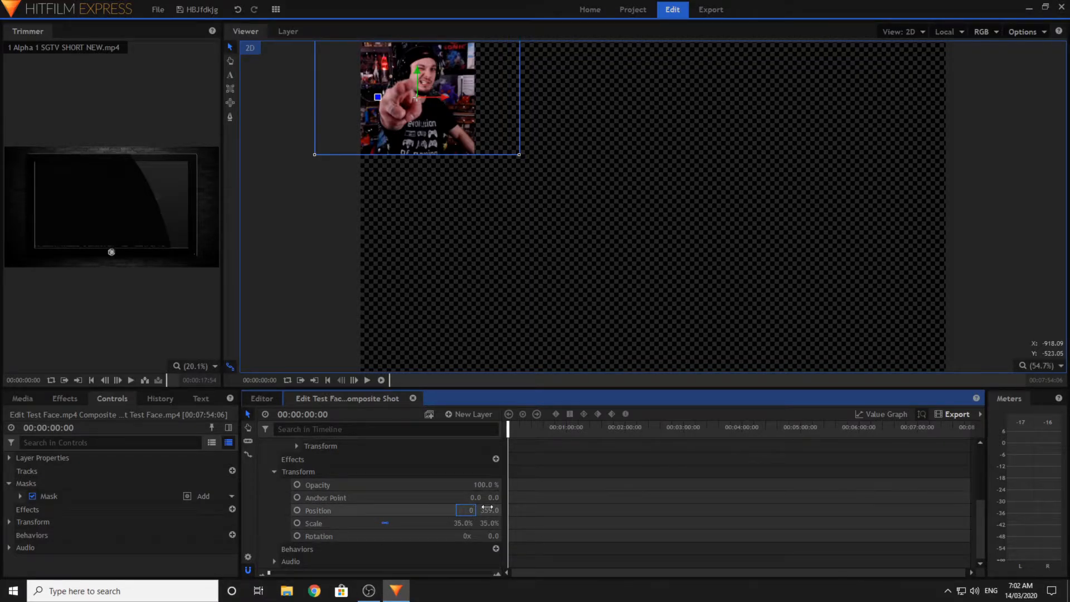
key(Tab)
text(0)
click(465, 525)
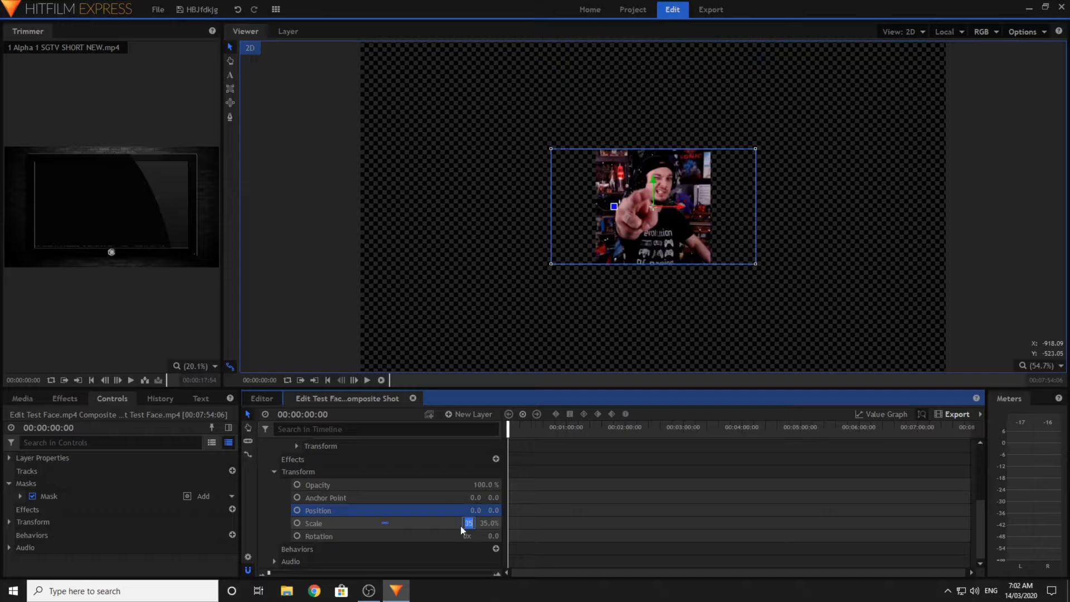
text(100)
click(294, 332)
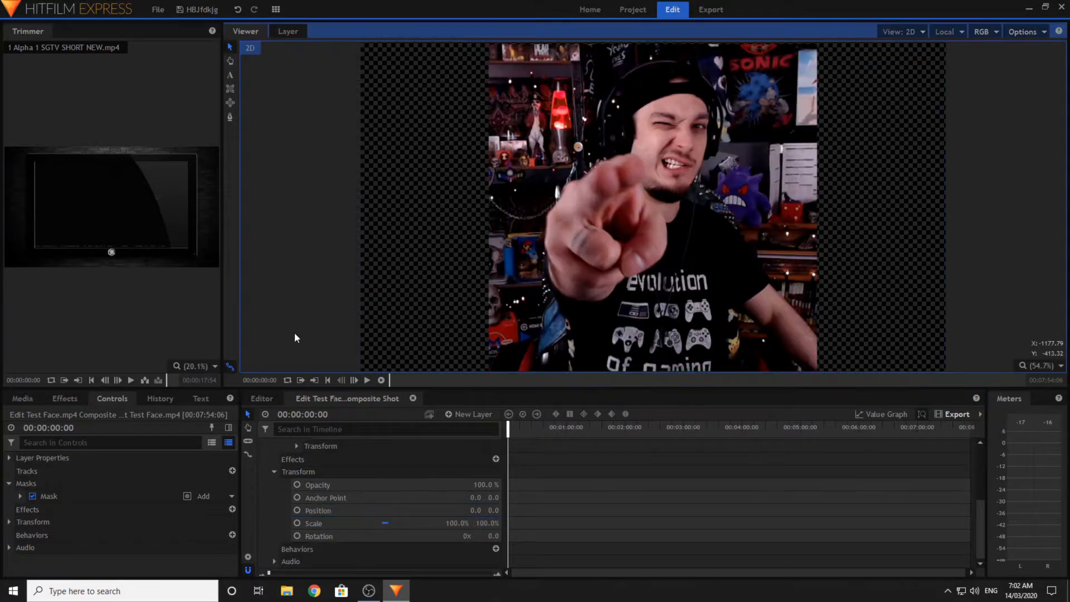
- Enable keyframing for the mask's expansion at the start of the composite shot and set it to 2000 px
scroll(437, 511, up, 3)
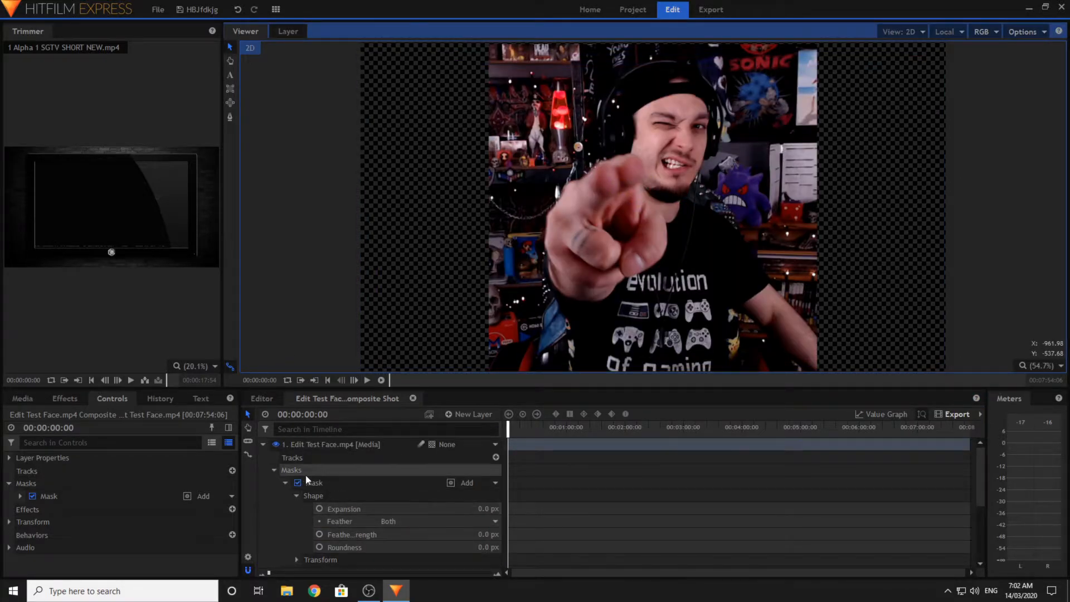
click(320, 506)
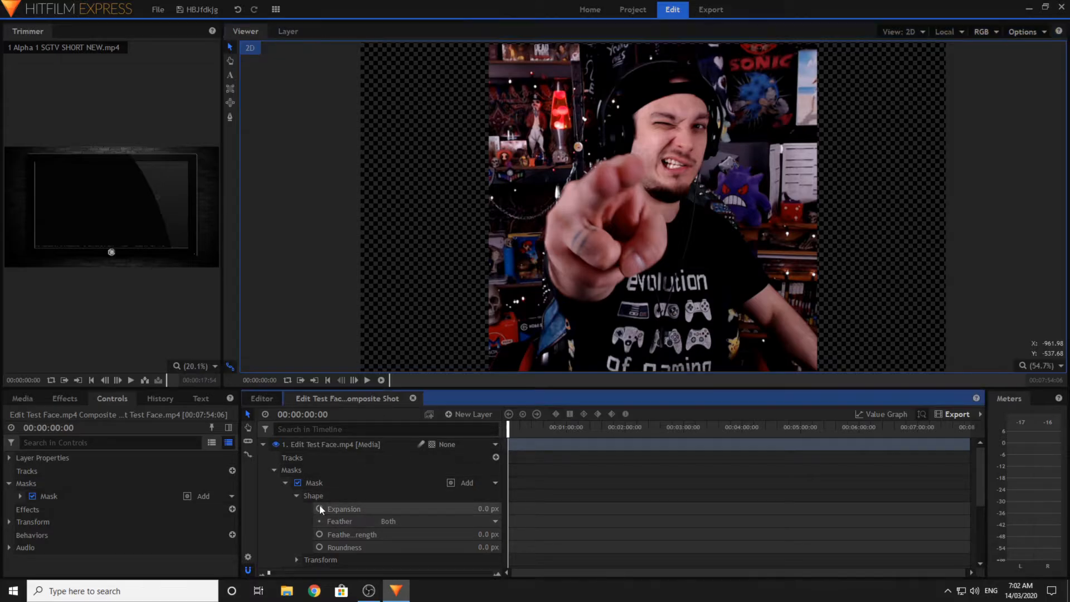
scroll(406, 505, down, 3)
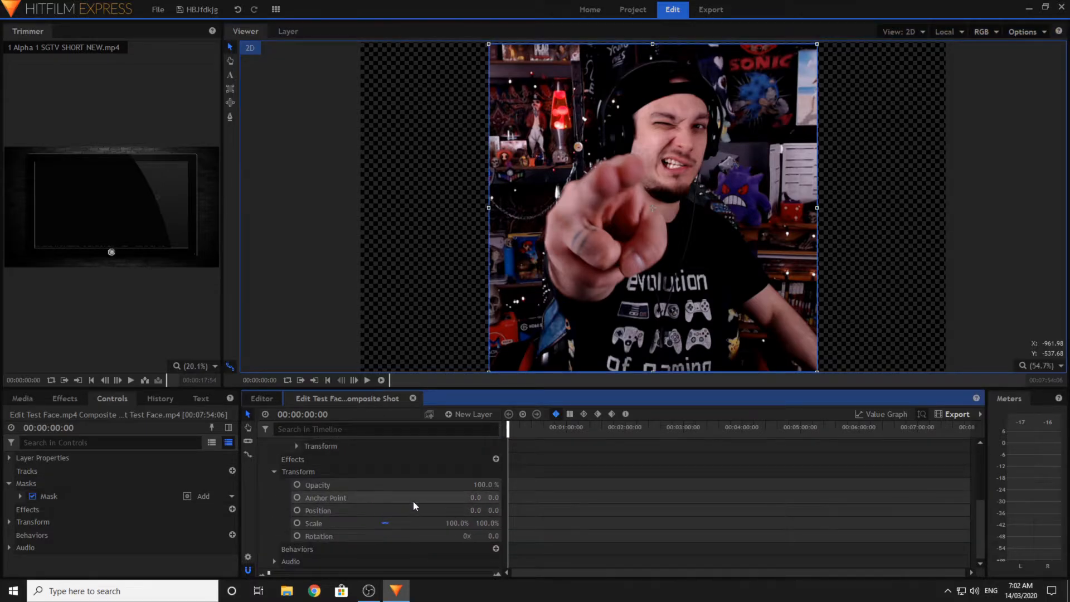
scroll(411, 519, up, 2)
drag(480, 462, 613, 462)
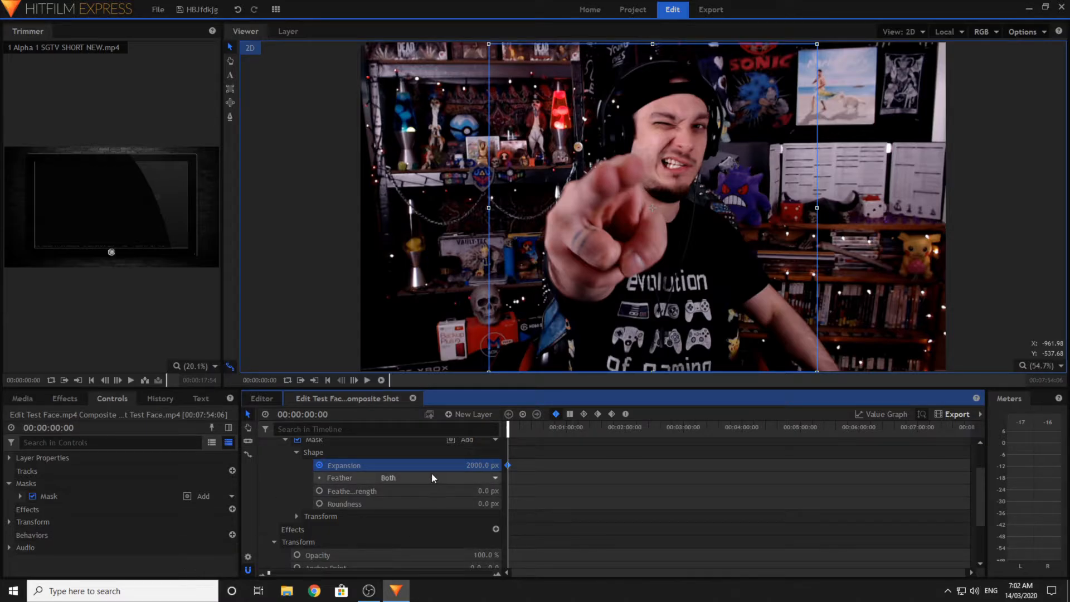
- Enable keyframing for the face layer's position and scale at the start of the composite shot
scroll(431, 473, down, 2)
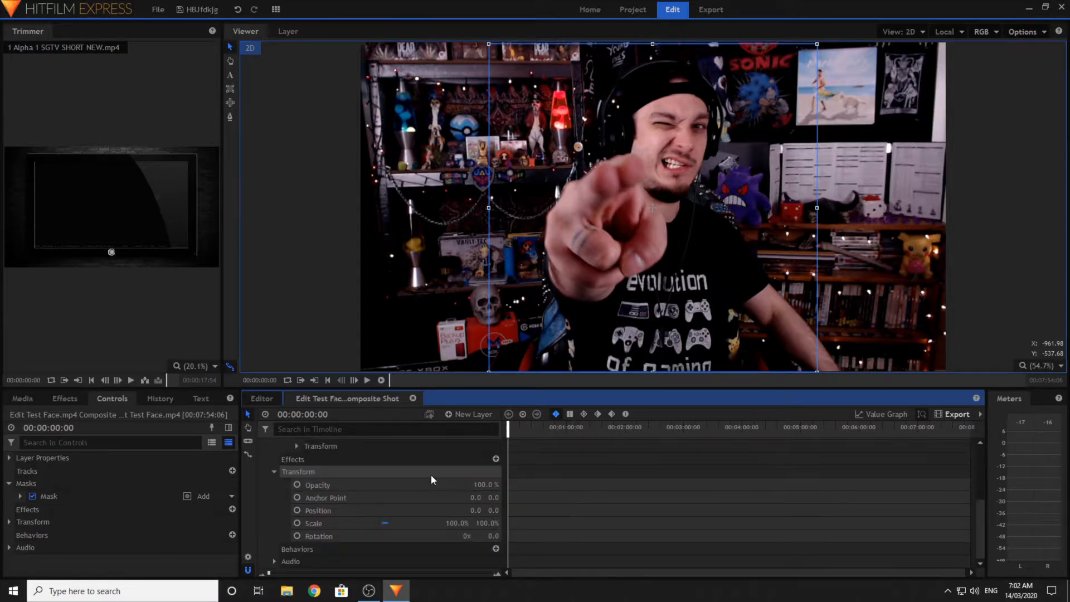
click(297, 510)
click(297, 523)
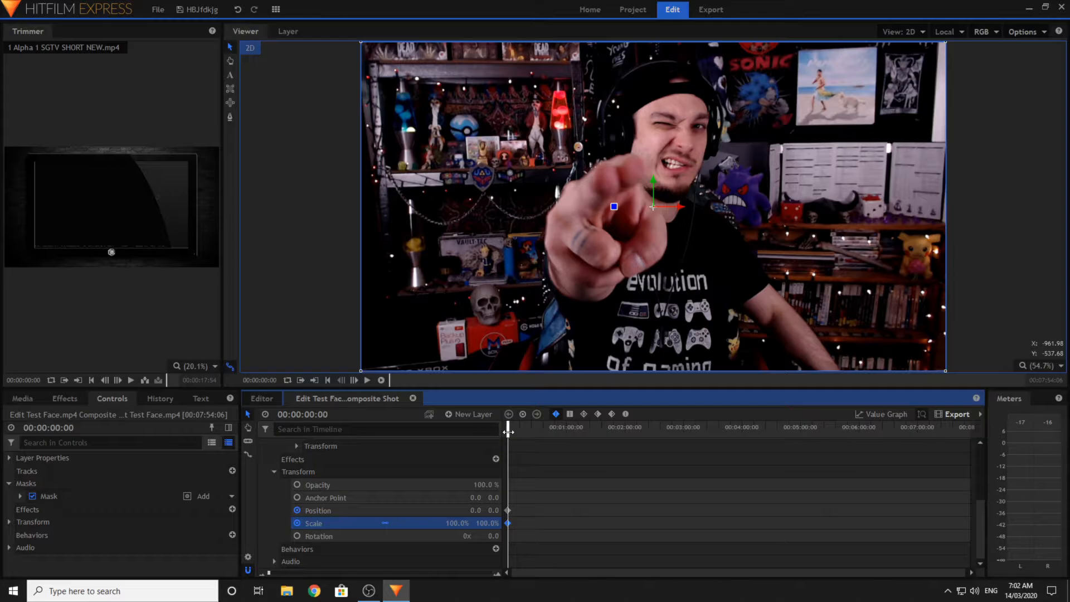
- At the composite shot's end, 00:07:54:05, set the face layer's scale to 35%
drag(508, 431, 1066, 422)
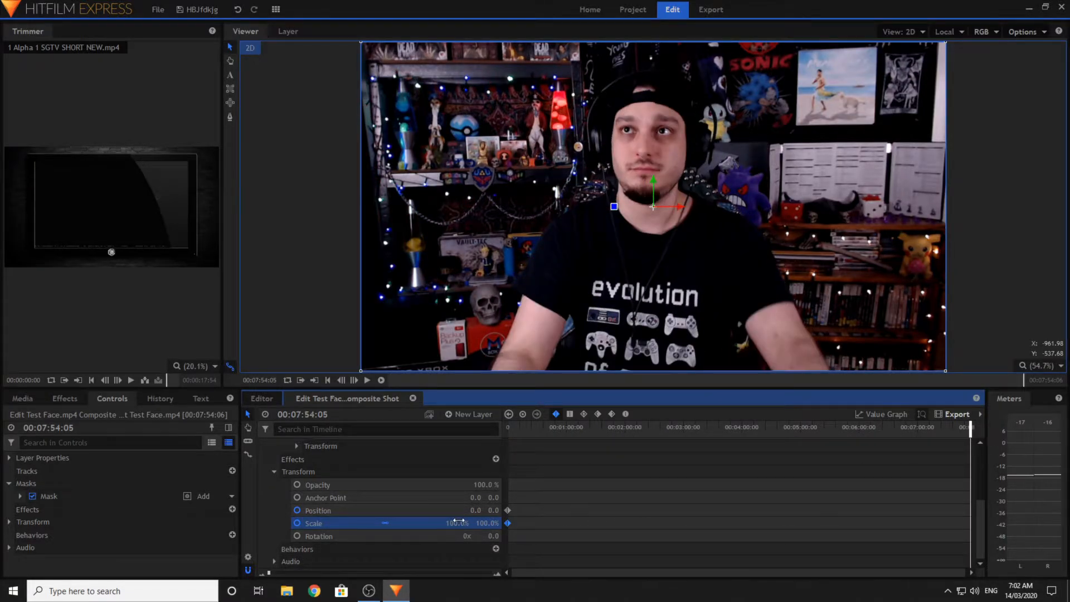
text(35)
key(Return)
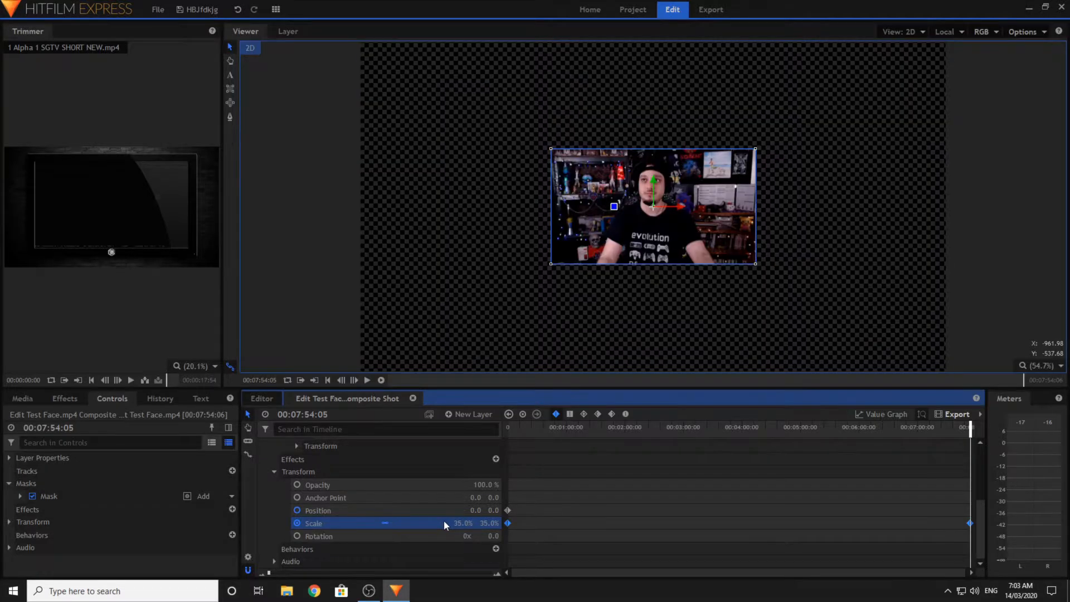
- At the same end frame, set the mask's expansion to 0 px and the face layer's position to -776, 355
scroll(451, 519, up, 3)
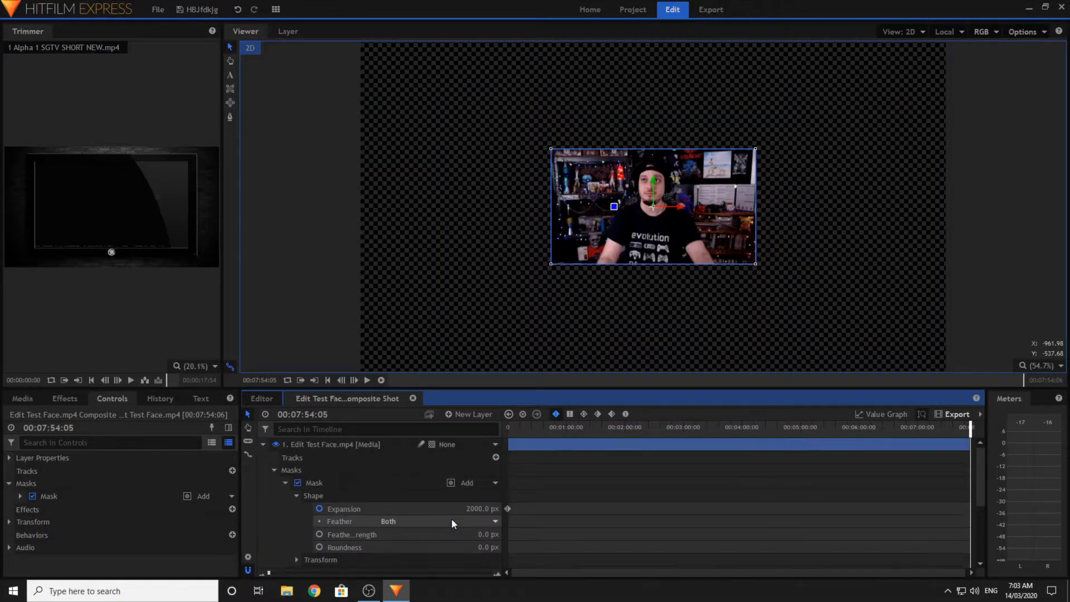
text(0)
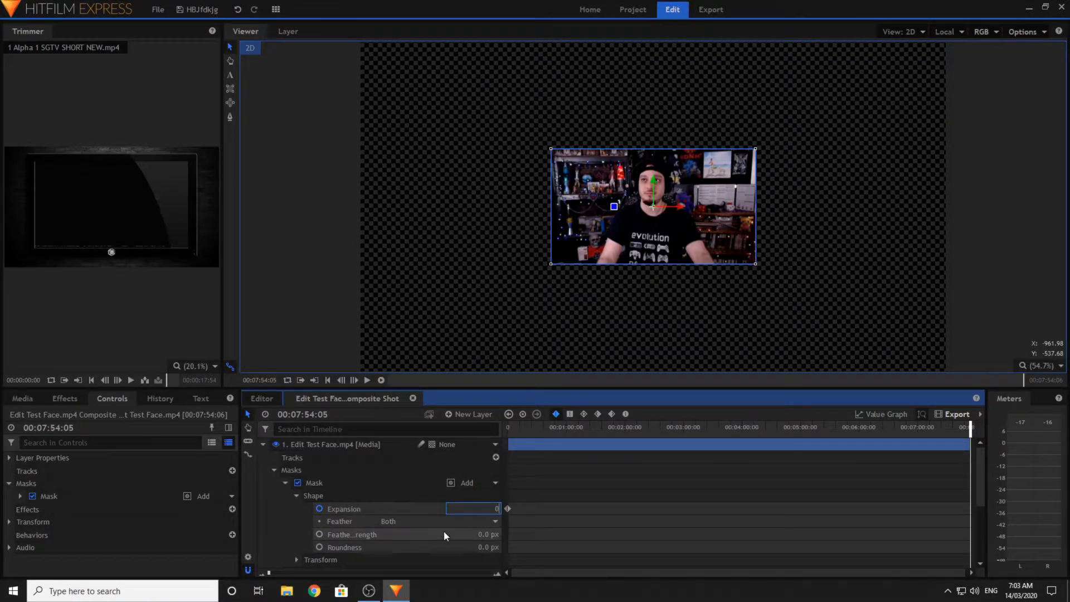
click(431, 520)
click(429, 513)
scroll(430, 514, down, 3)
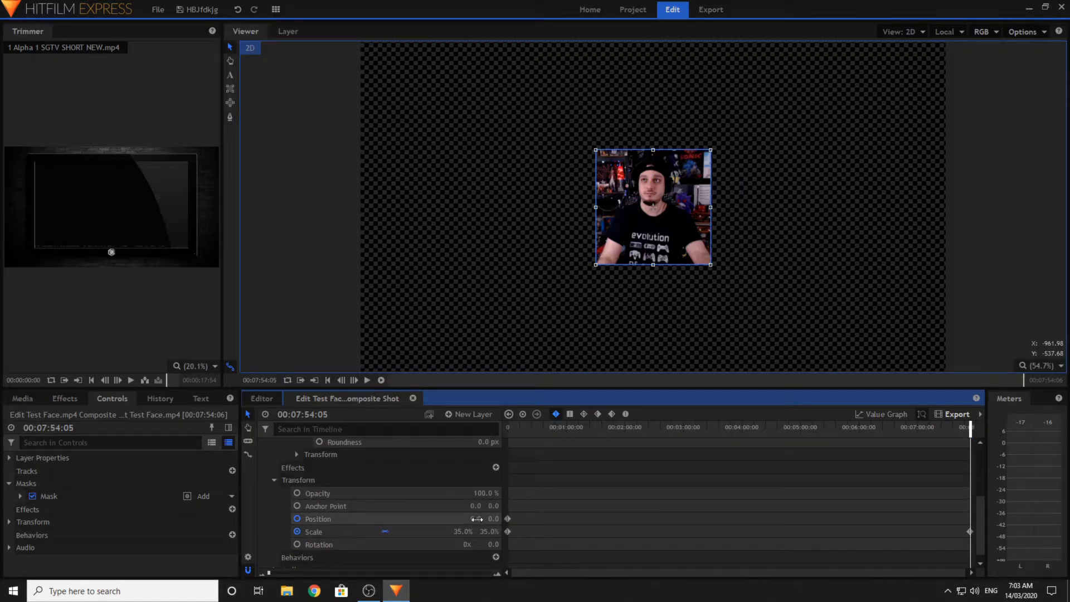
drag(477, 519, 375, 518)
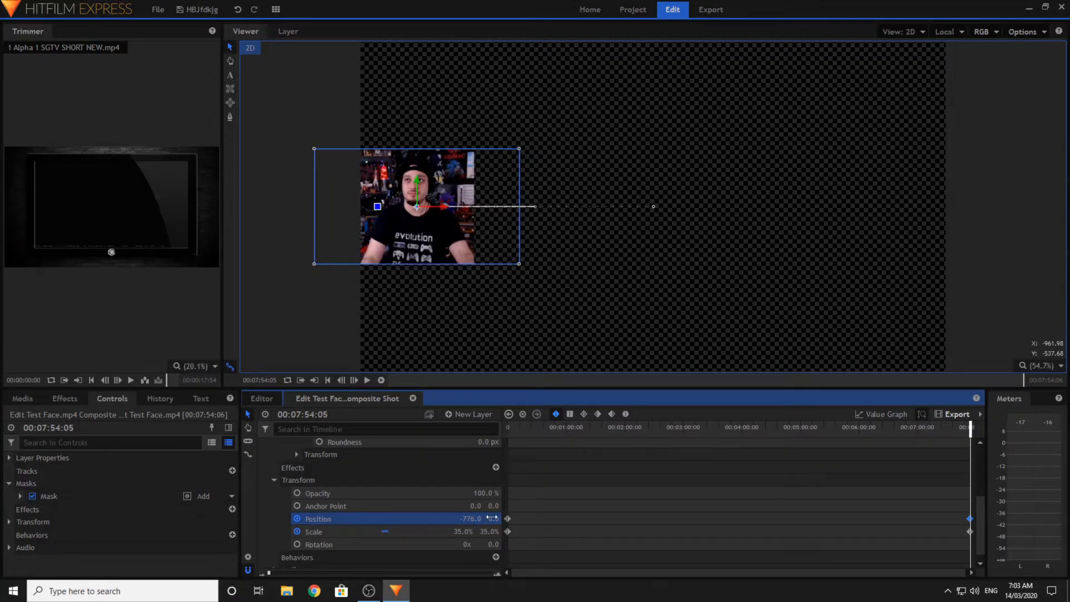
drag(491, 518, 967, 537)
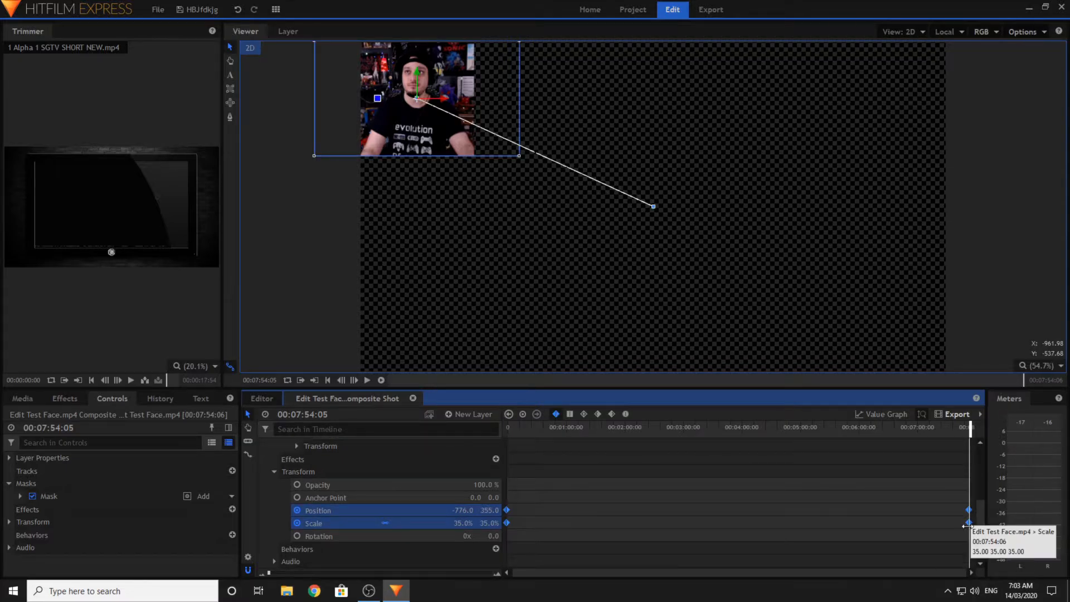
- Set the temporal interpolation of all position and scale keyframes to Smooth
right_click(969, 524)
mouse_move(982, 489)
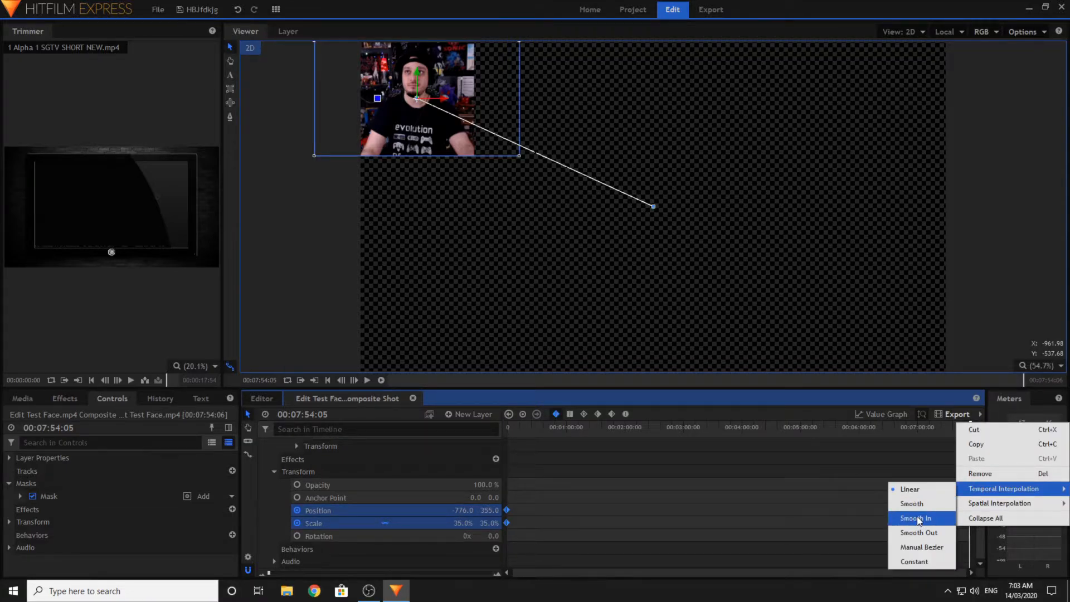
click(909, 503)
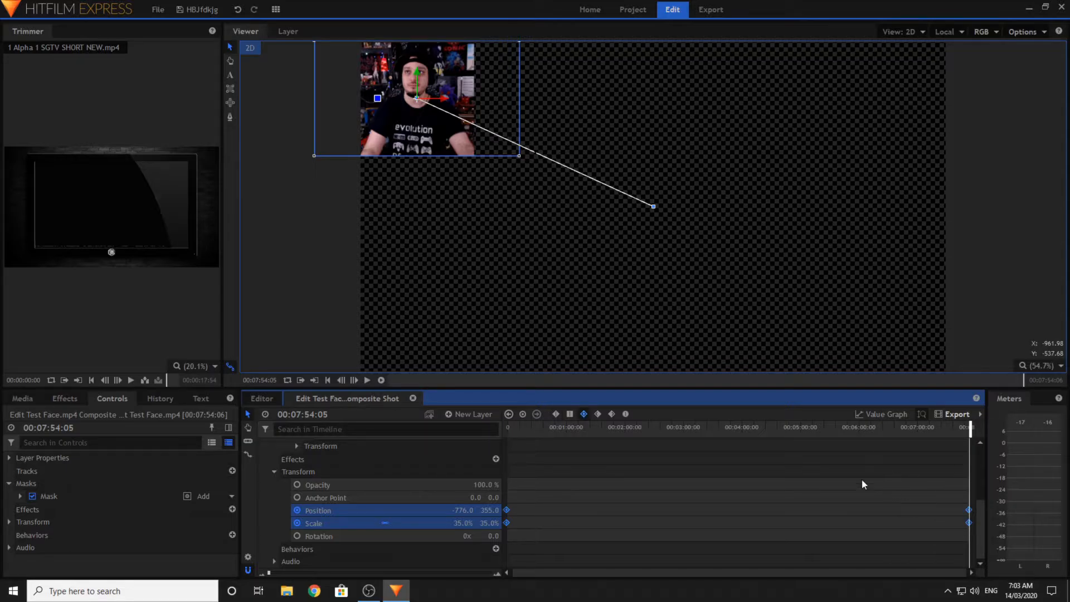
- Set the temporal interpolation of both mask expansion keyframes to Smooth and return to the editor sequence
scroll(860, 483, up, 3)
drag(957, 471, 966, 523)
drag(965, 568, 508, 507)
right_click(508, 510)
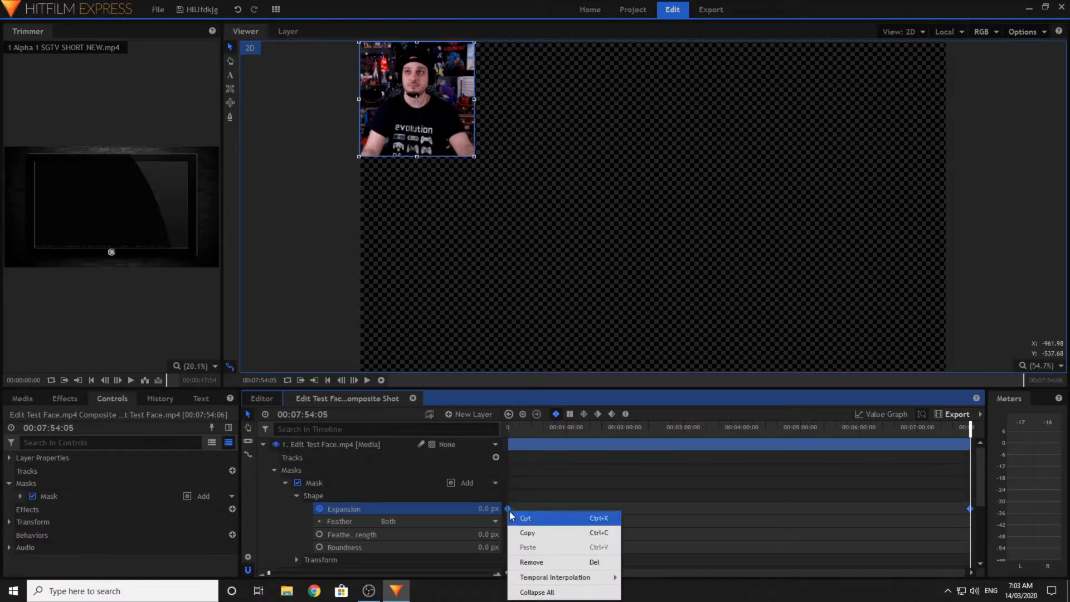
mouse_move(579, 580)
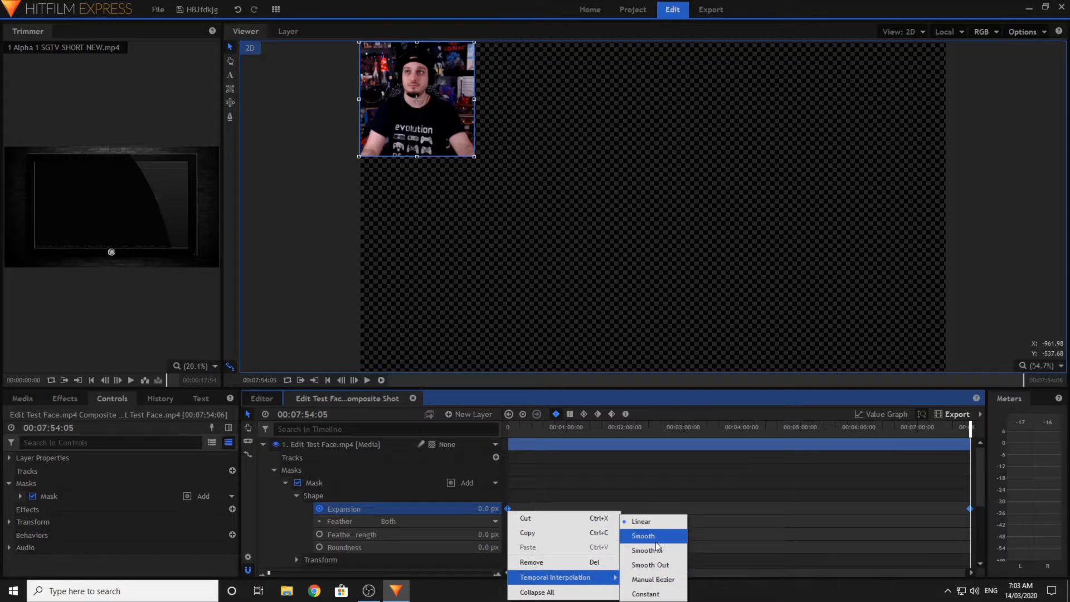
click(654, 541)
scroll(669, 502, down, 3)
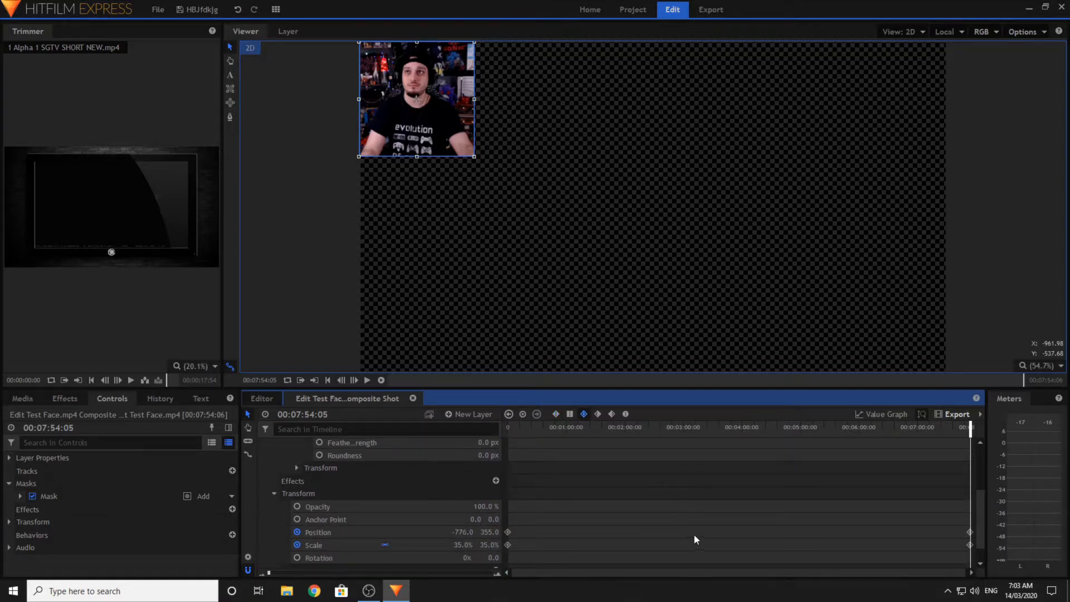
click(266, 399)
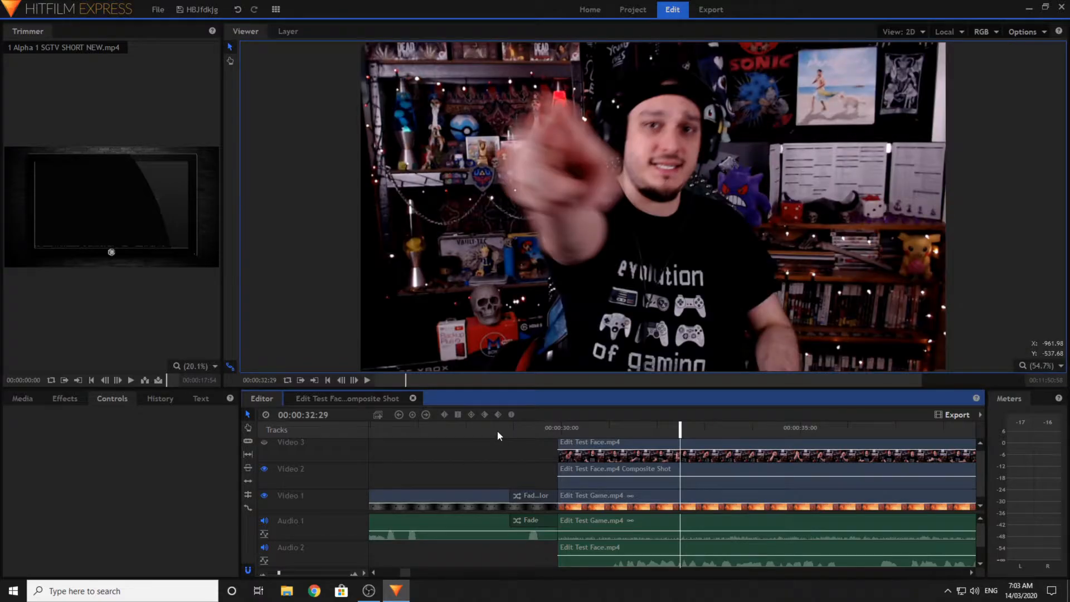
- Preview the transition from just before the face clip and move the ending position, scale and mask expansion keyframes near the composite shot's start
click(497, 429)
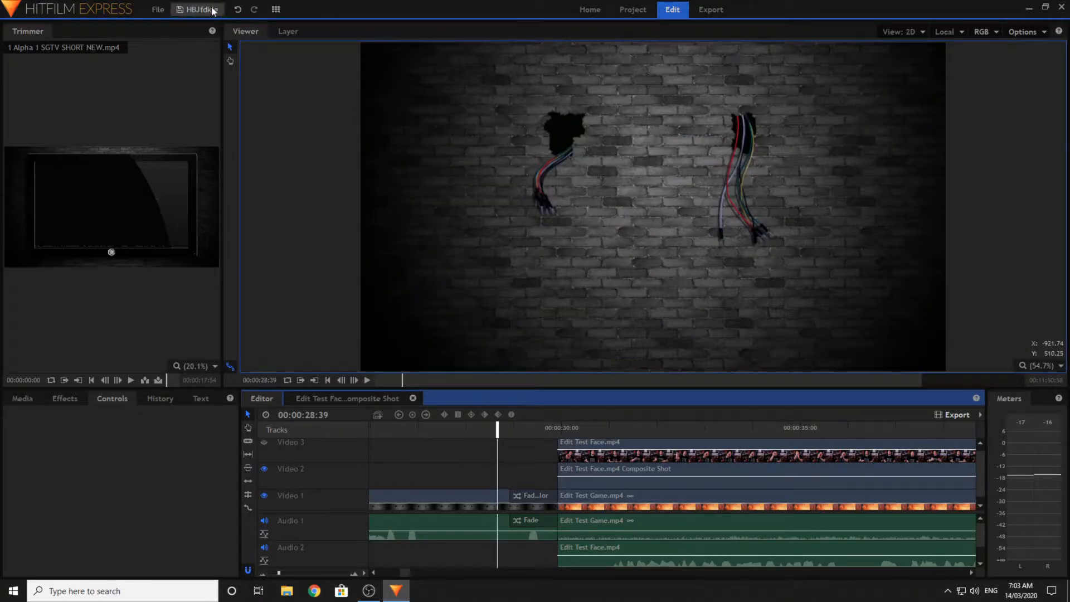
click(367, 380)
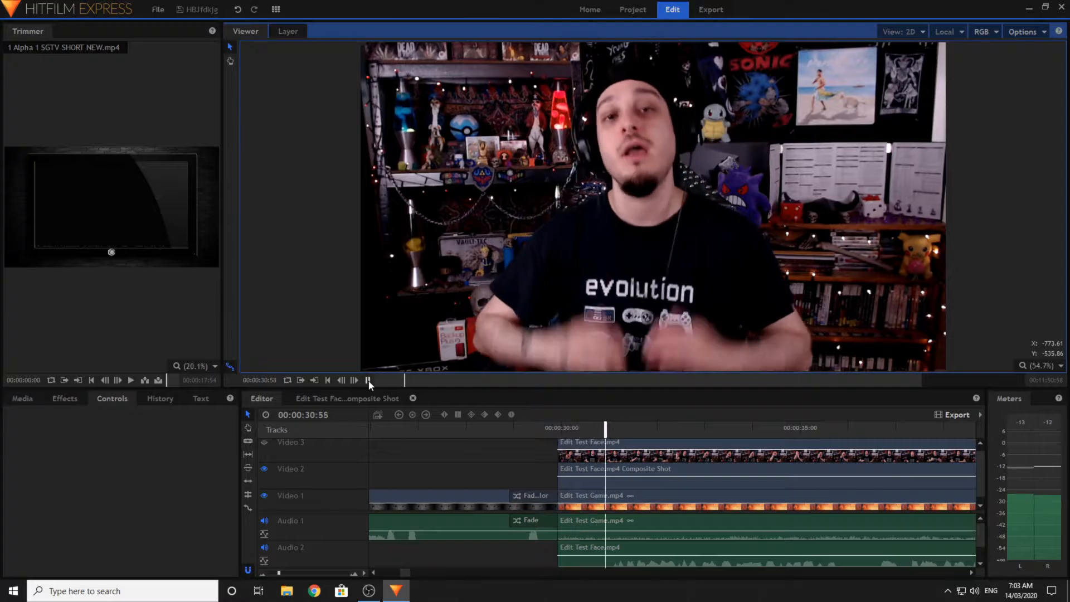
click(356, 398)
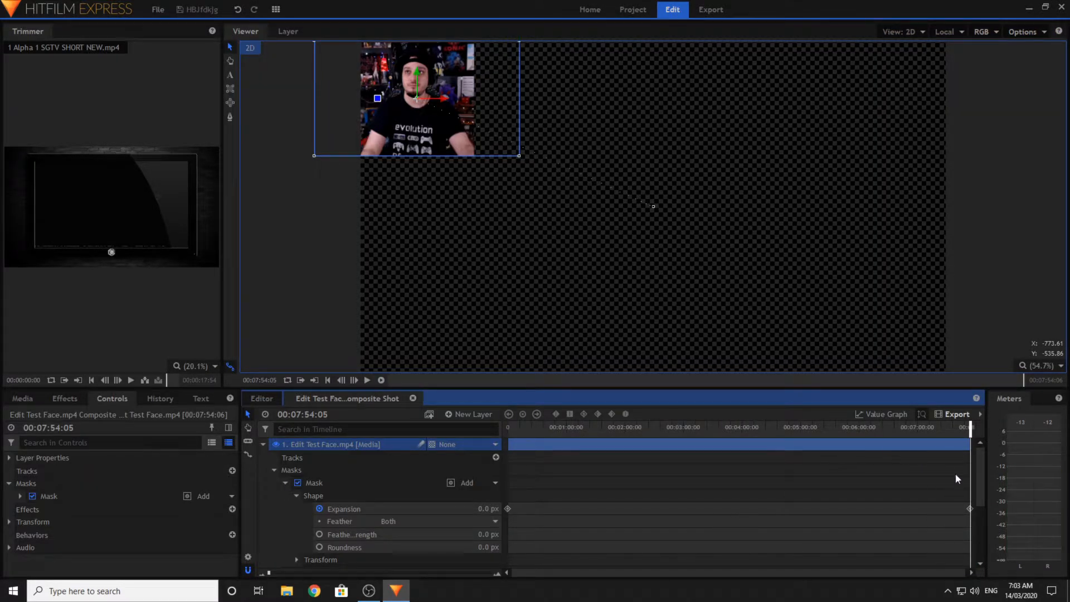
drag(956, 474, 979, 568)
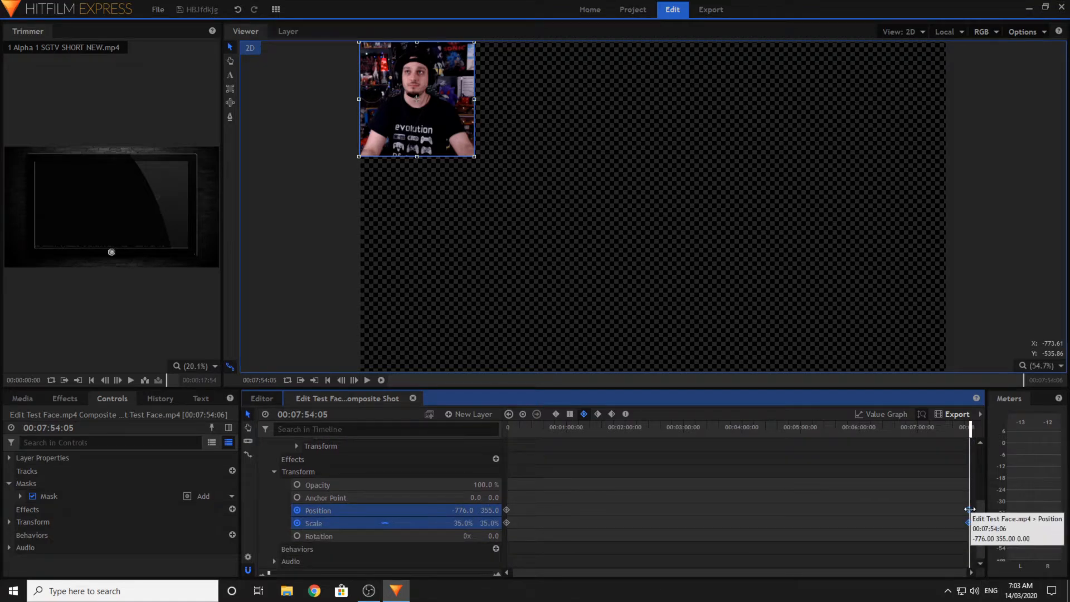
drag(969, 509, 508, 522)
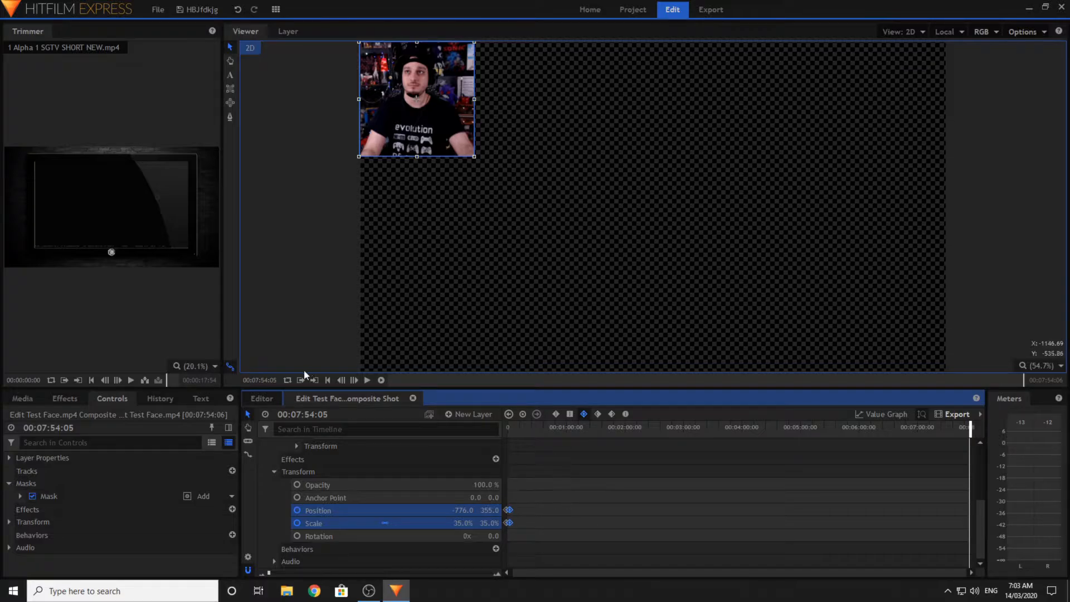
- Play the face animation from the composite shot's start and again in the editor sequence from just before the face clip
click(328, 380)
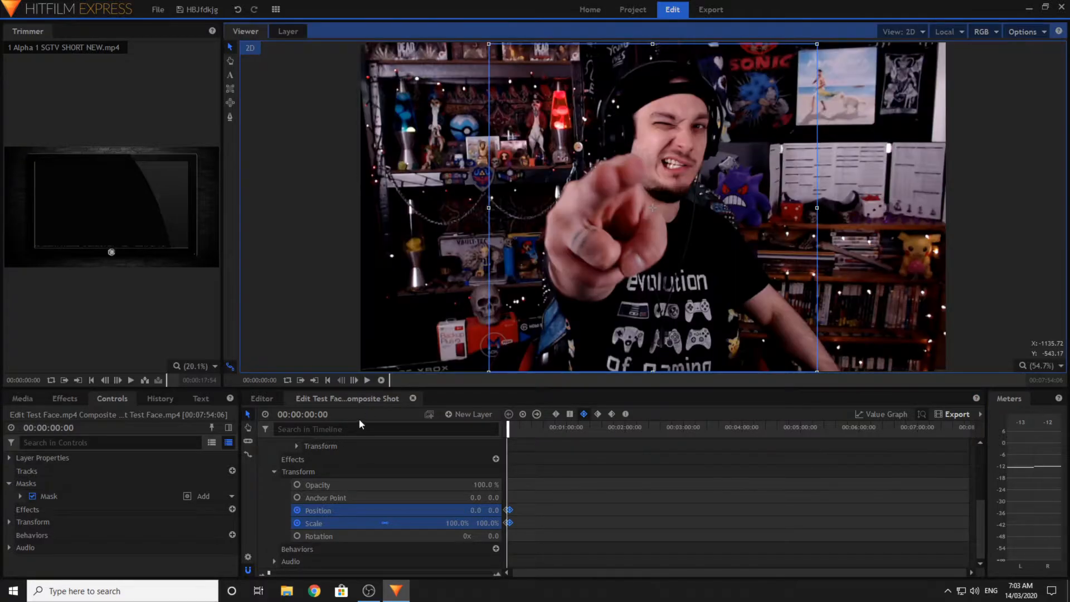
click(368, 381)
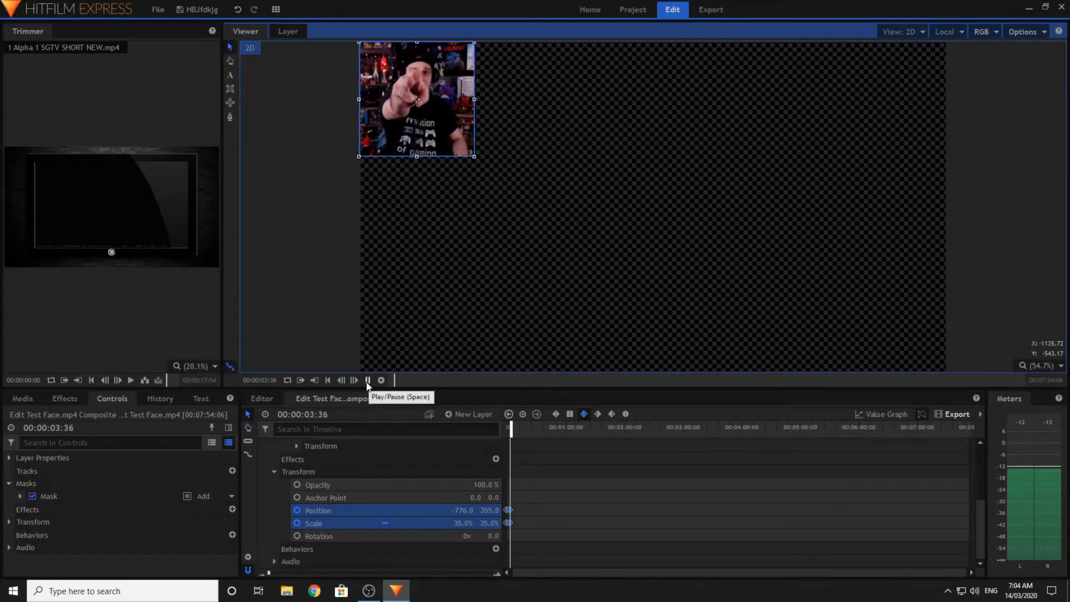
click(271, 399)
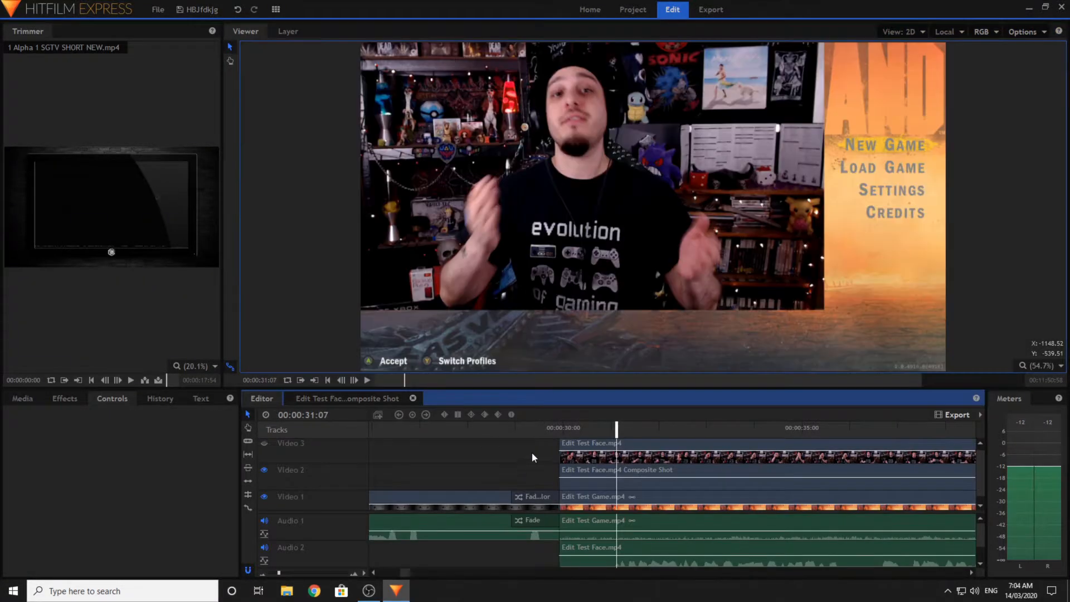
click(548, 432)
click(368, 382)
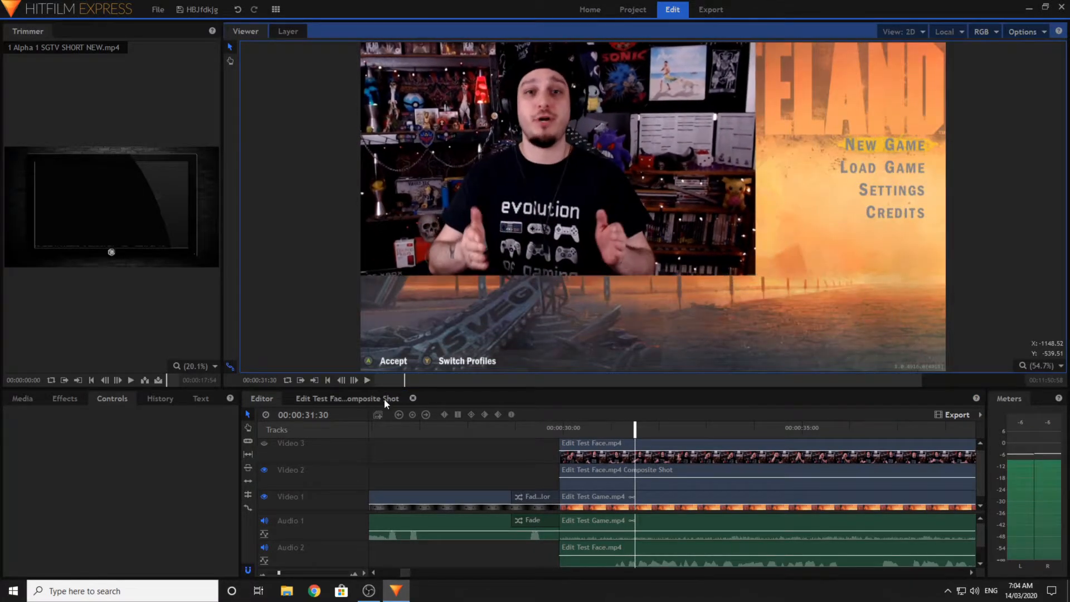
- Shift all mask expansion, position and scale keyframes to about 20 seconds in the composite shot and play the editor sequence through the transition
click(384, 399)
drag(543, 490, 490, 589)
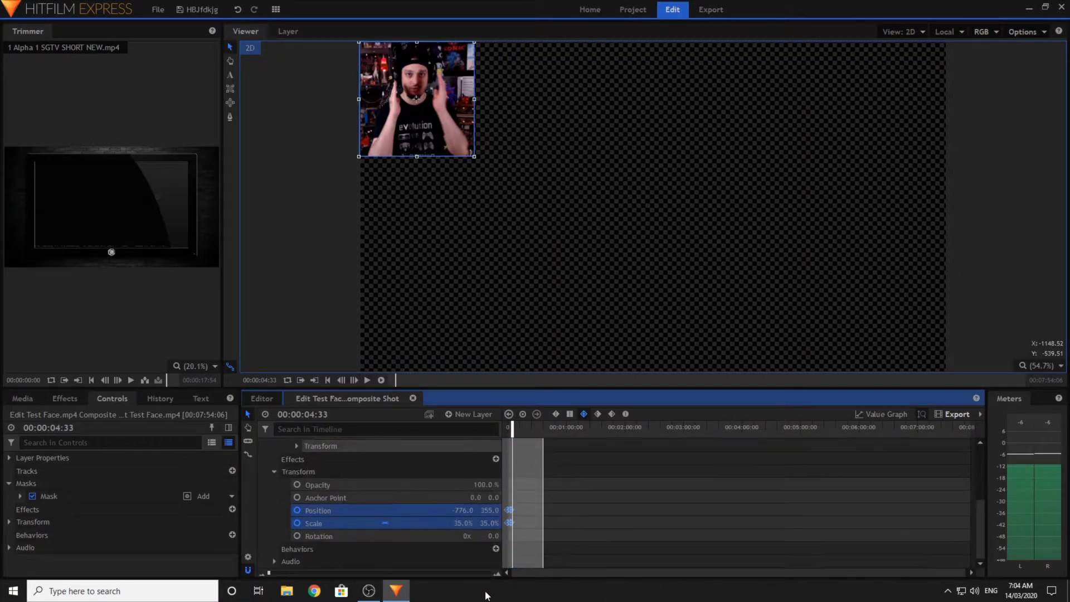
drag(506, 511, 528, 511)
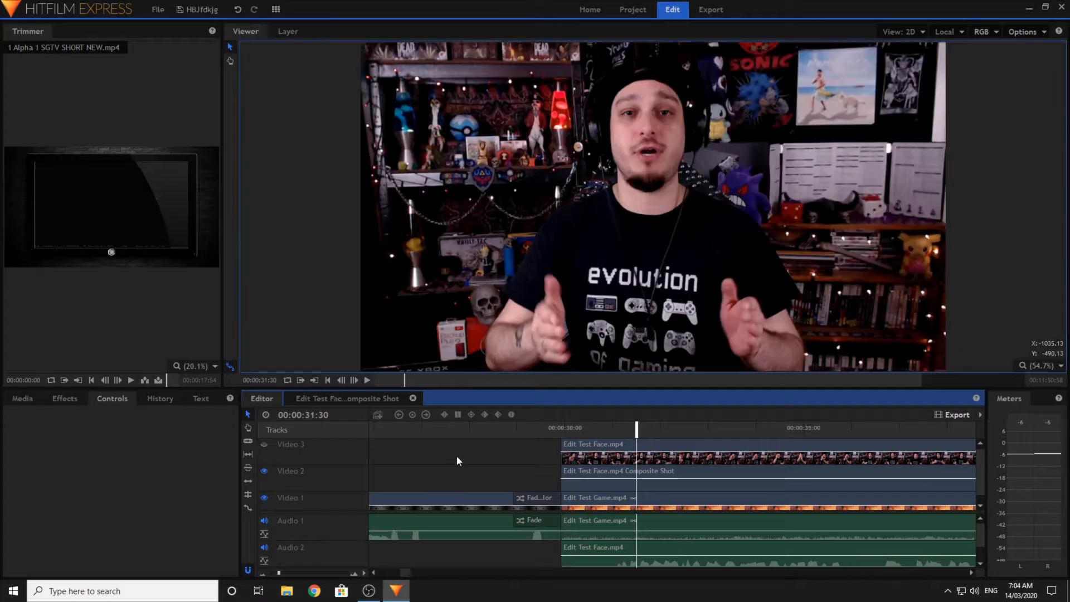
click(536, 434)
click(367, 380)
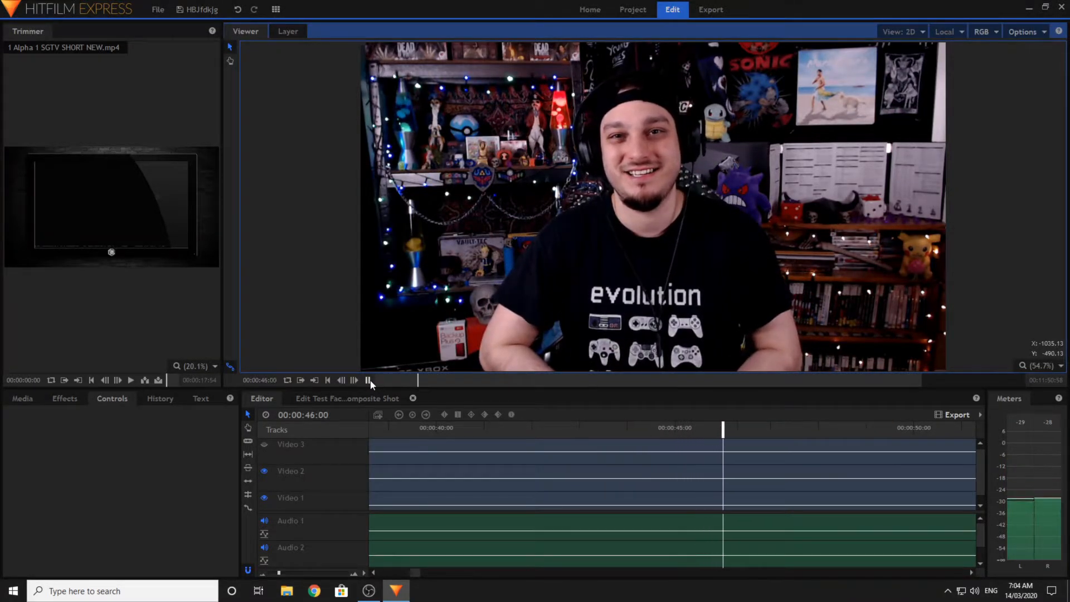
- Shift the mask expansion, position and scale keyframes together to within the first few seconds of the composite shot
click(369, 399)
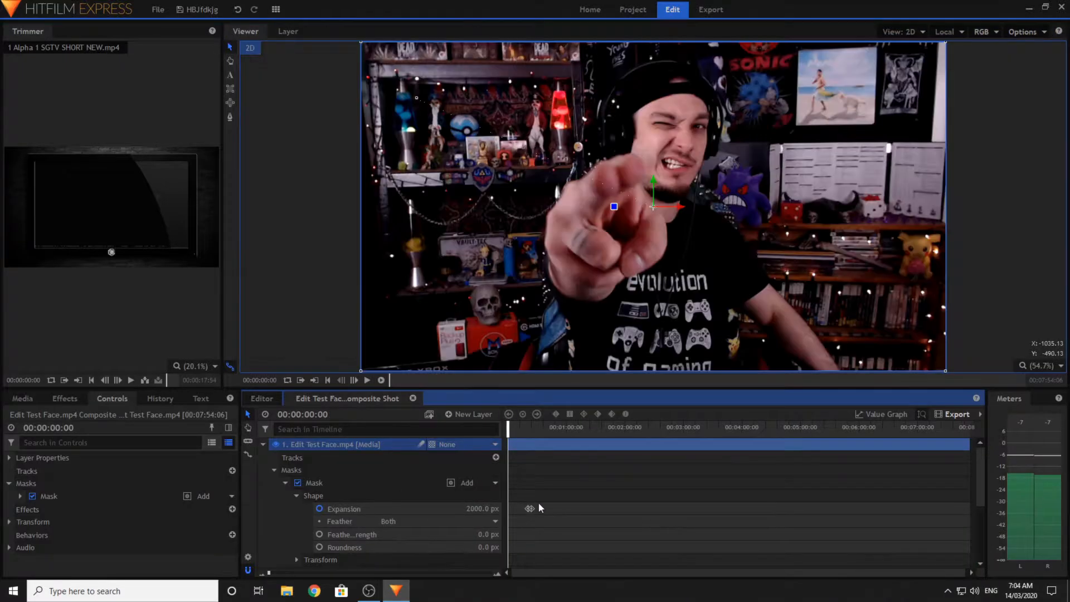
drag(547, 493, 549, 495)
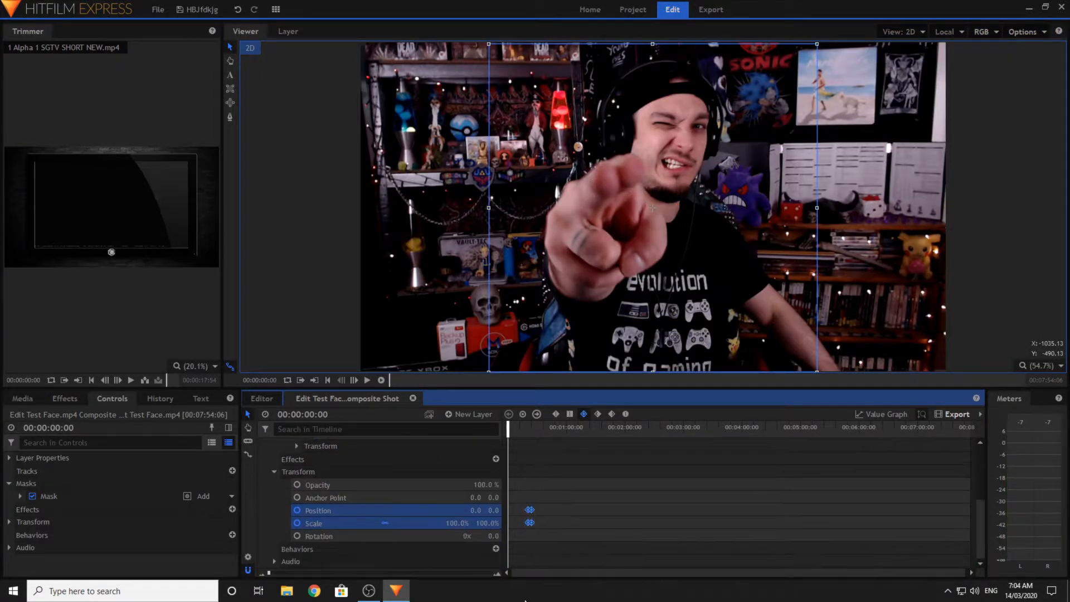
click(534, 504)
scroll(534, 504, up, 2)
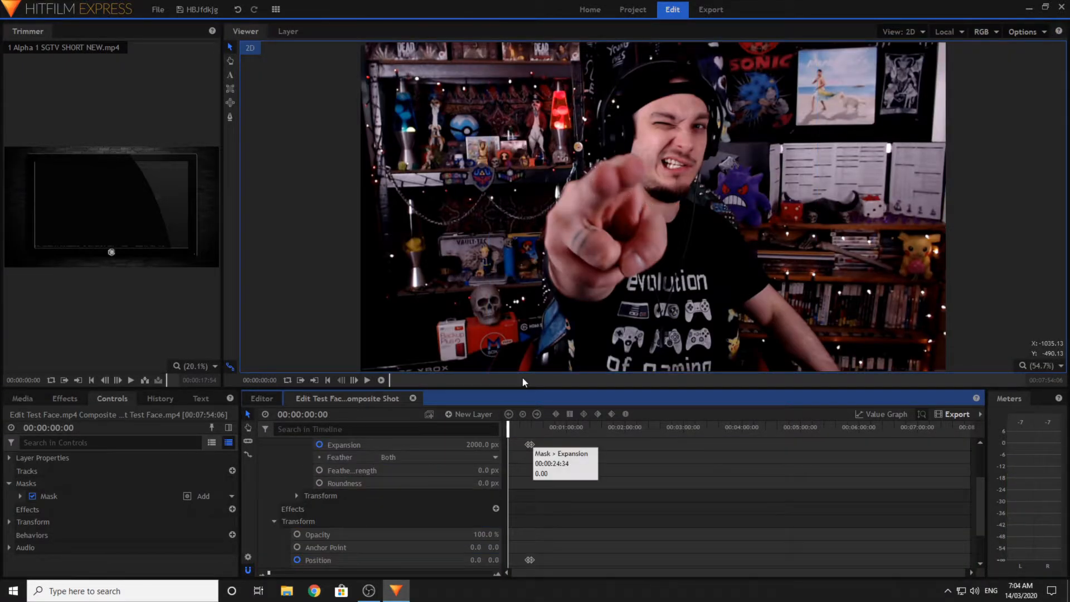
scroll(580, 525, down, 2)
drag(545, 540, 520, 471)
drag(529, 509, 508, 511)
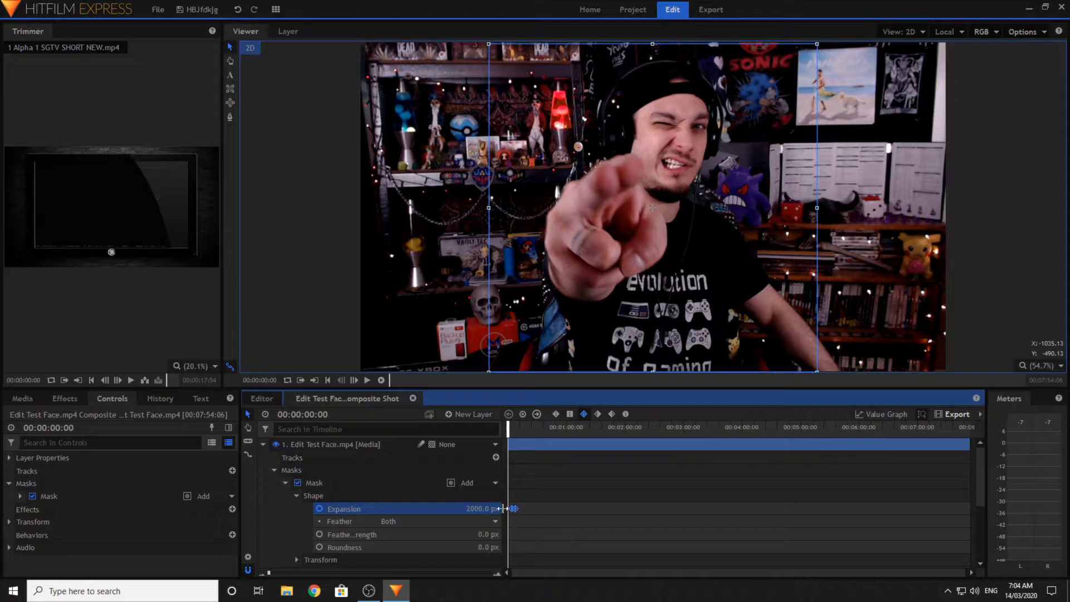
- Play the editor sequence from the end of the intro at 00:00:29:06 until the facecam sits in its corner
click(262, 398)
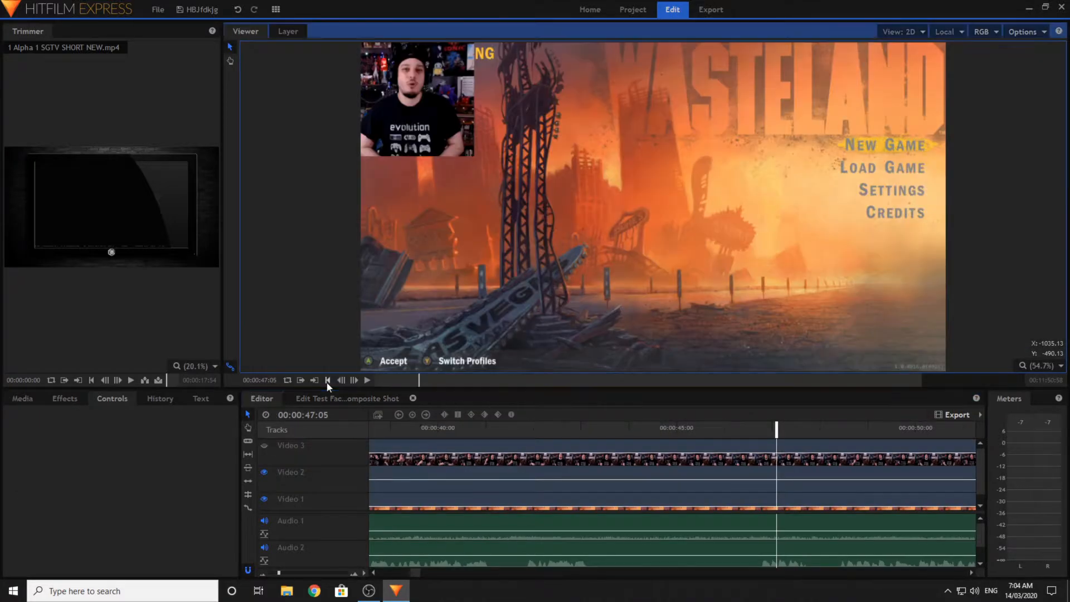
click(328, 380)
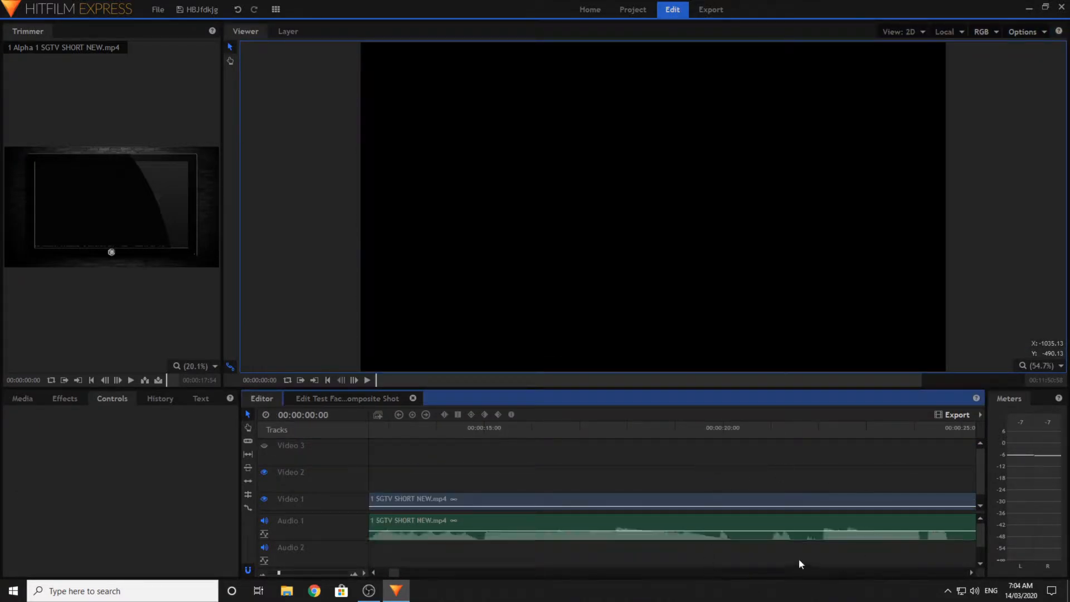
click(787, 574)
click(551, 430)
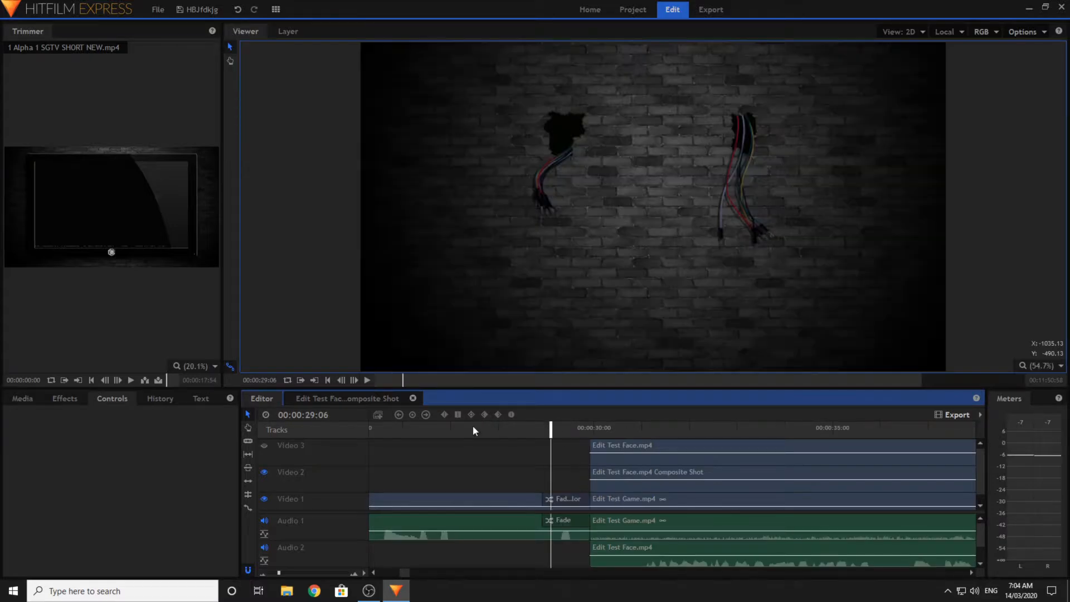
click(369, 382)
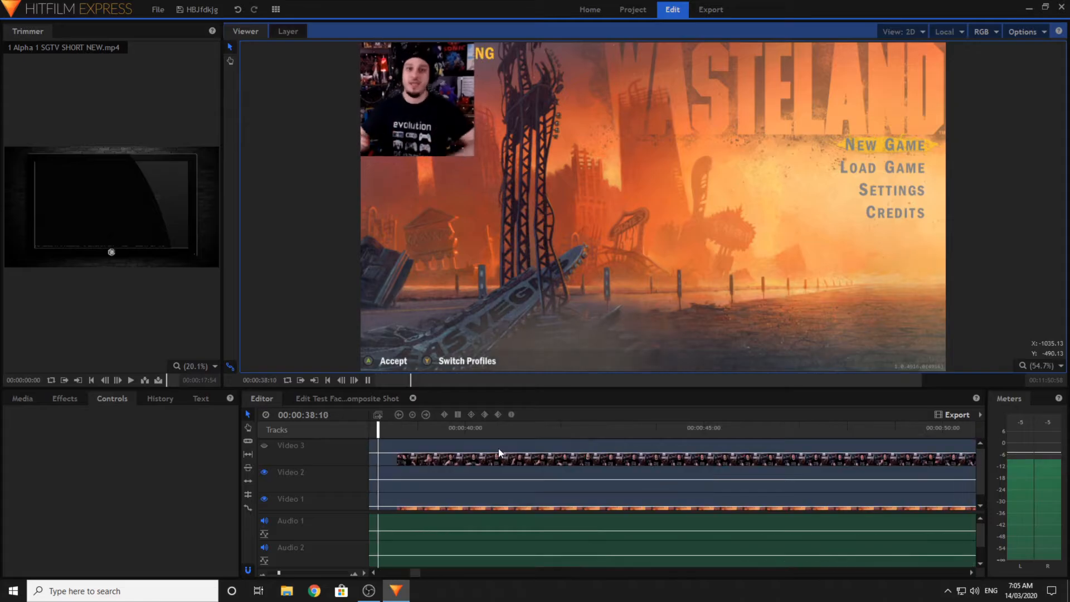
click(678, 395)
key(space)
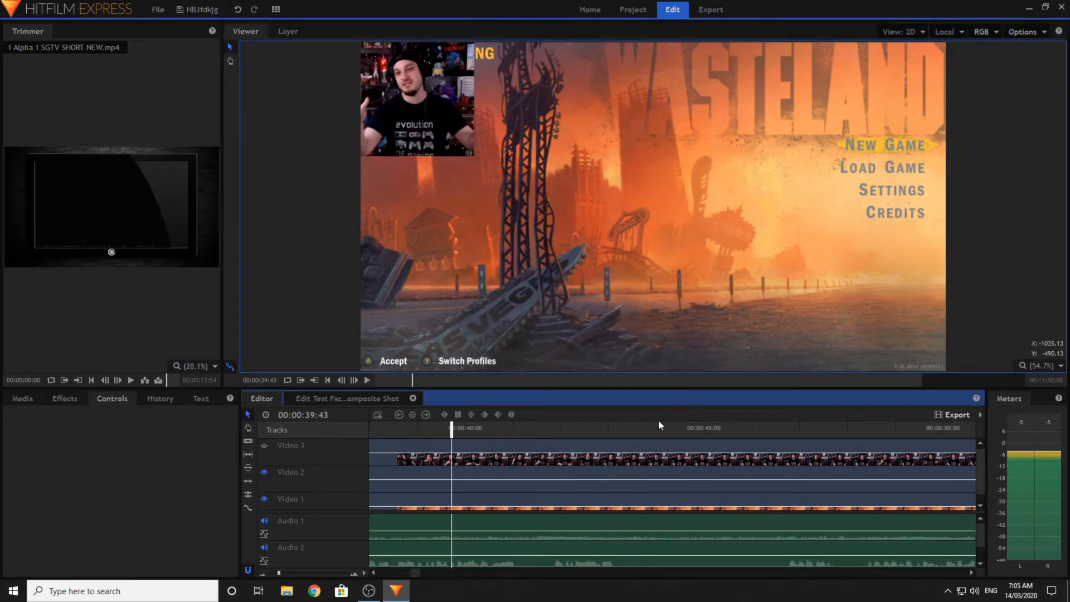
- Remove all mask expansion, position and scale keyframes from the face layer in the composite shot
click(356, 400)
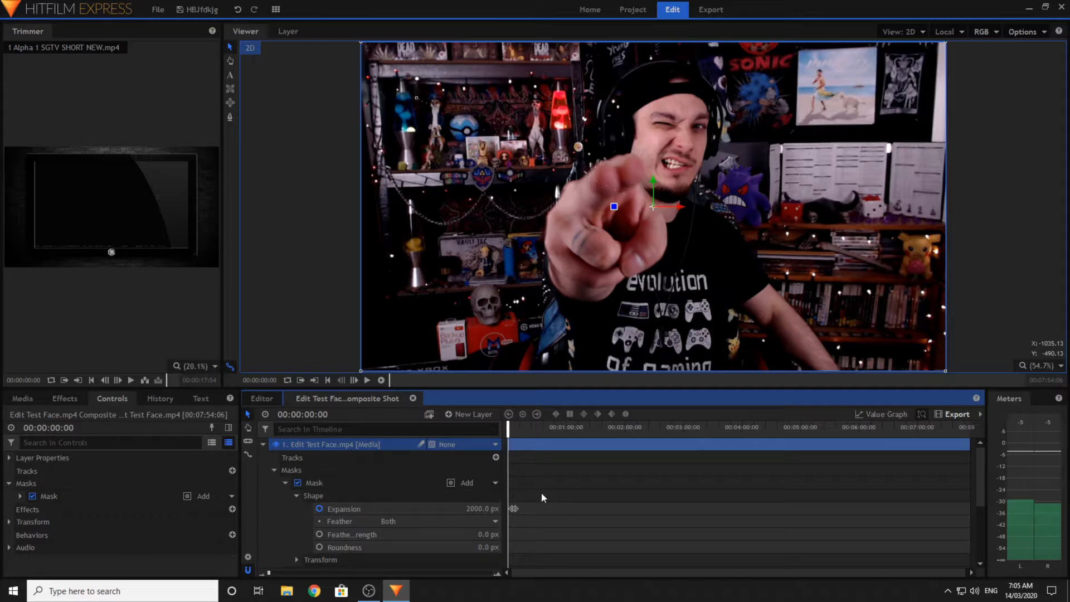
drag(542, 493, 503, 567)
right_click(517, 508)
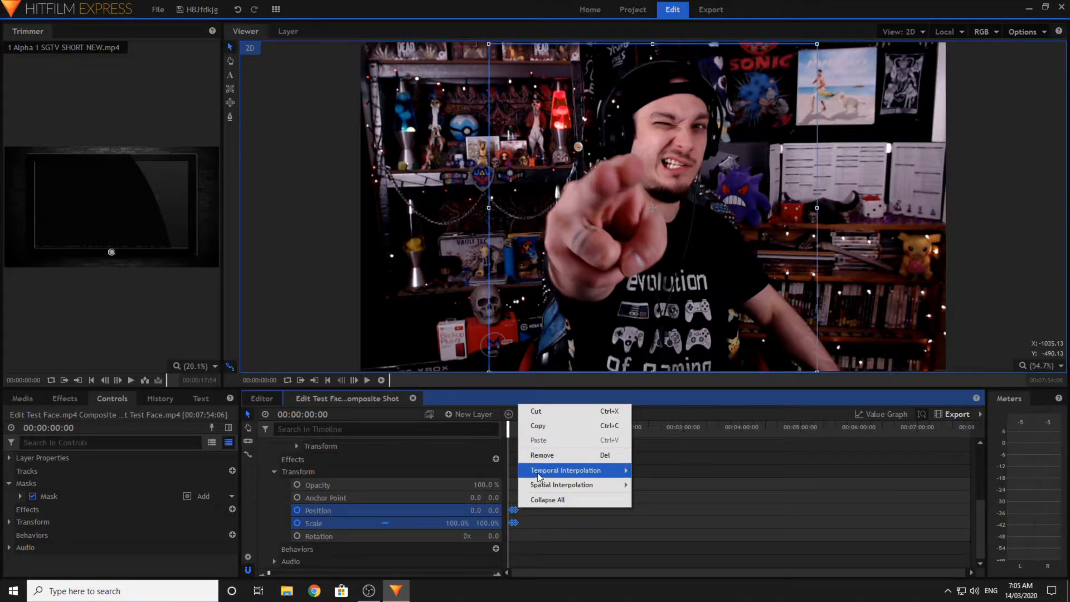
click(542, 454)
click(276, 468)
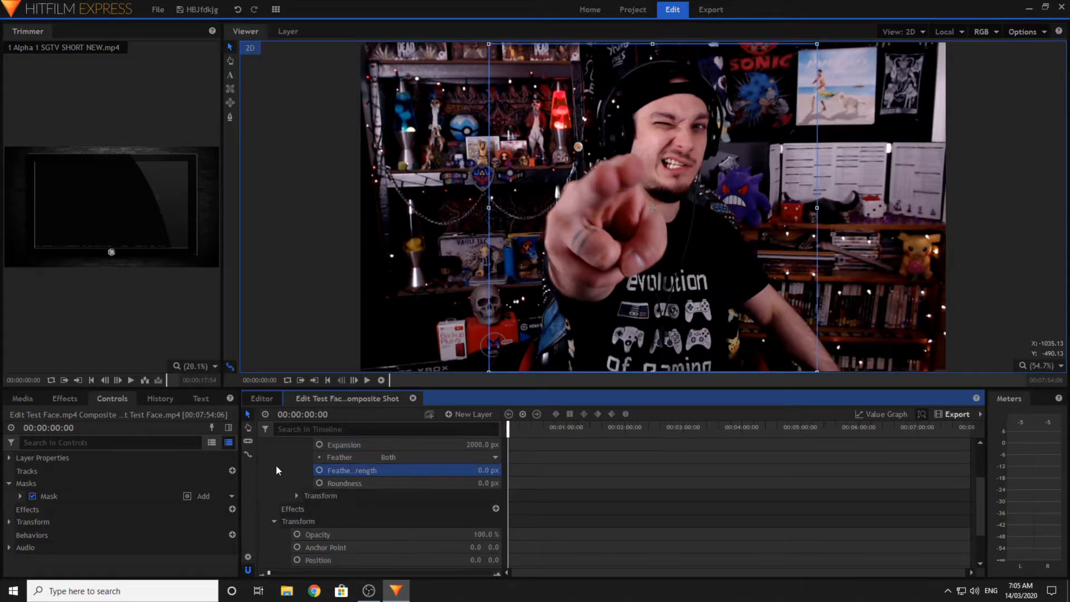
- Set the mask's expansion to 0 px and the face layer's position to -421, 6
scroll(389, 520, up, 3)
click(475, 507)
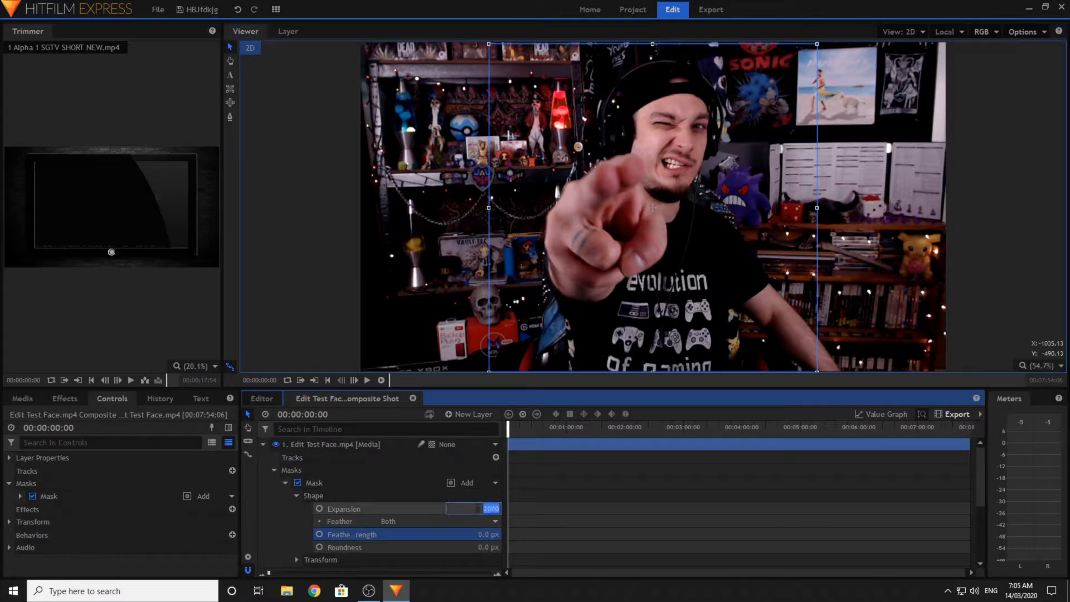
text(0)
click(411, 507)
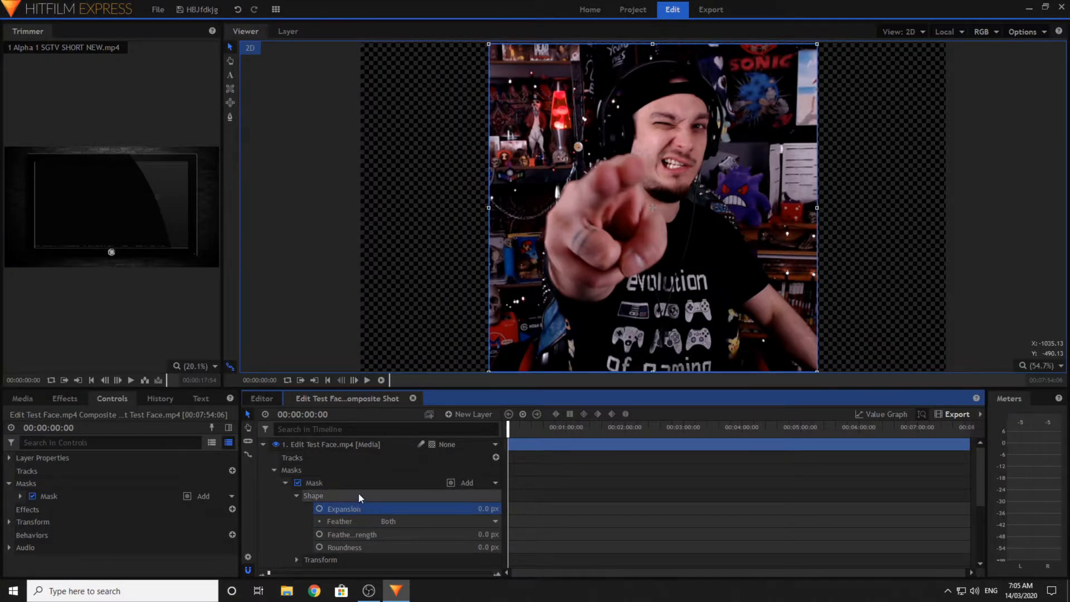
scroll(359, 497, down, 3)
drag(475, 519, 338, 519)
drag(494, 519, 498, 519)
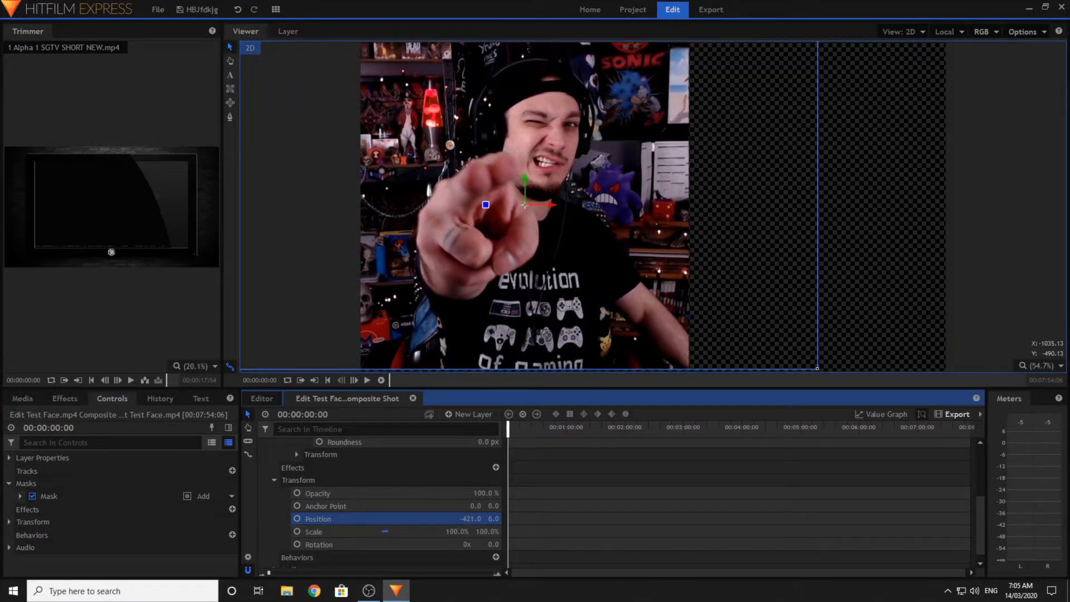
- Apply the PIP effect from the Generate effects to the Edit Test Face.mp4 Composite Shot clip on the Video 2 track
click(285, 398)
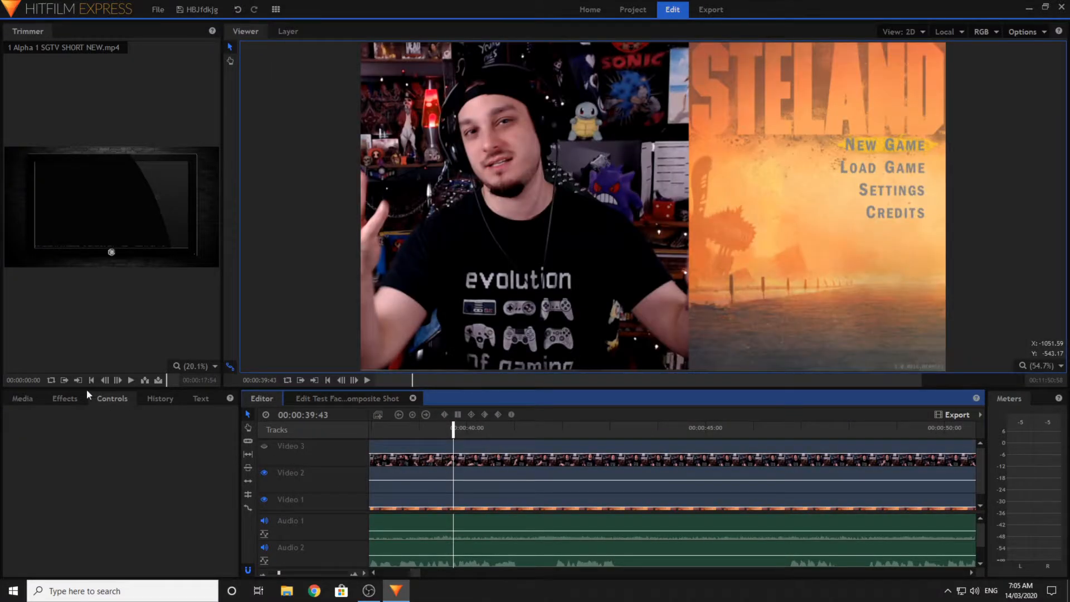
click(66, 398)
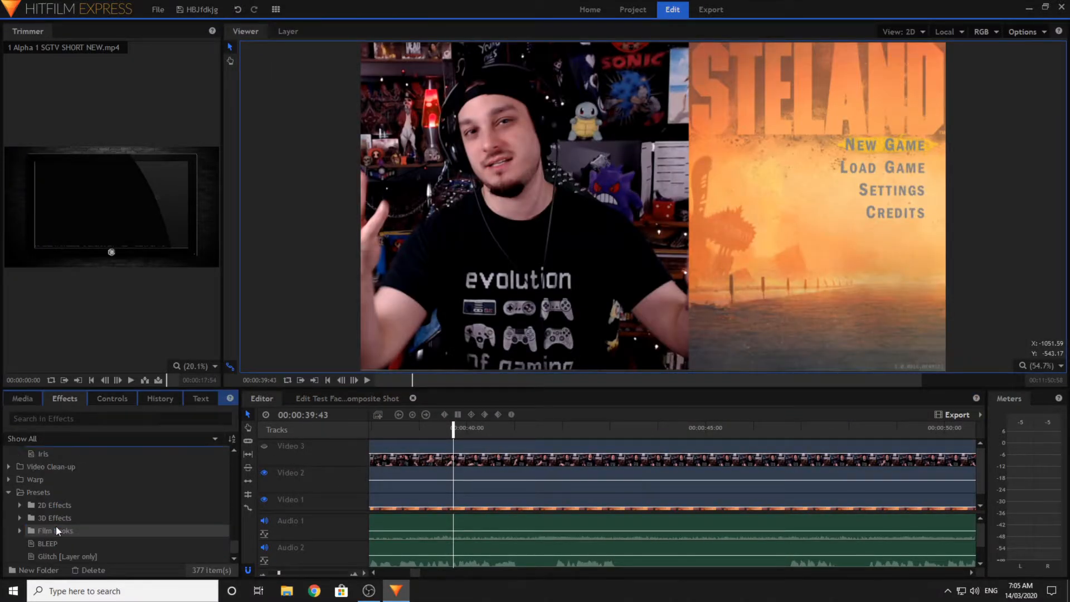
scroll(121, 497, up, 5)
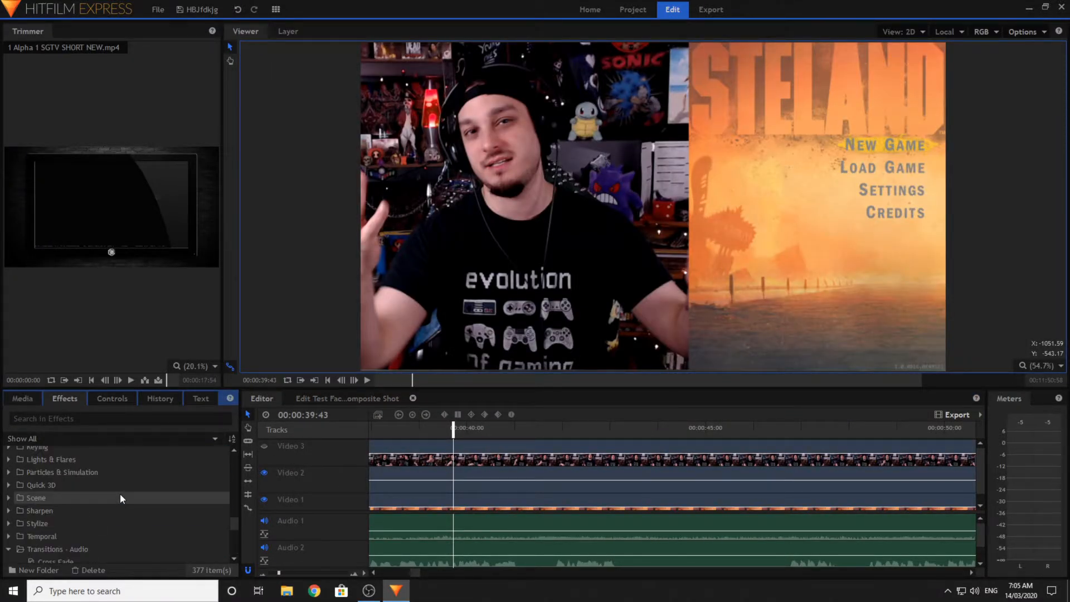
scroll(69, 512, up, 4)
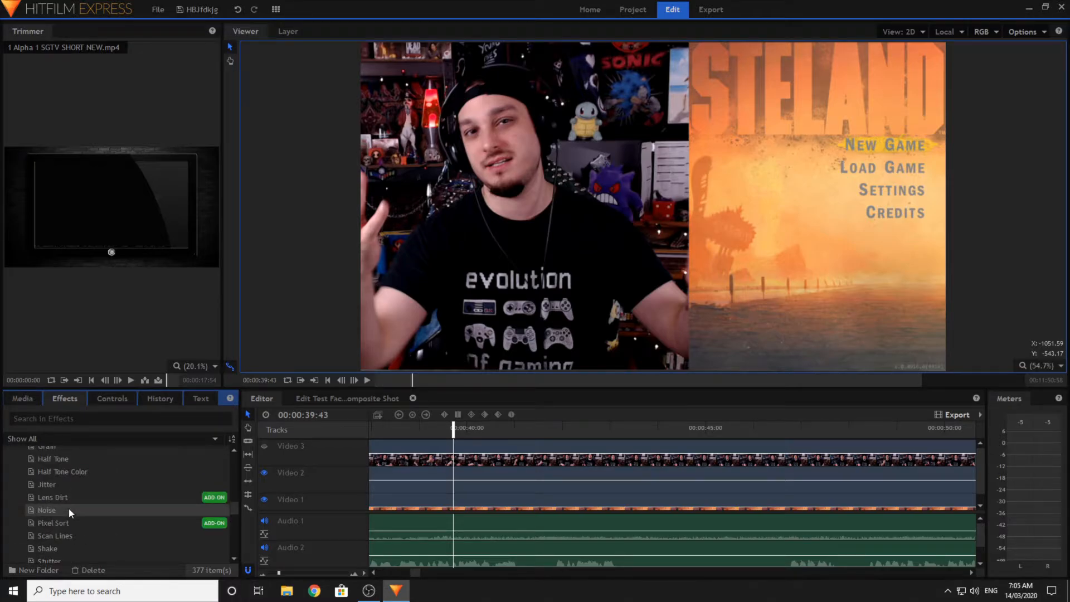
scroll(68, 507, up, 5)
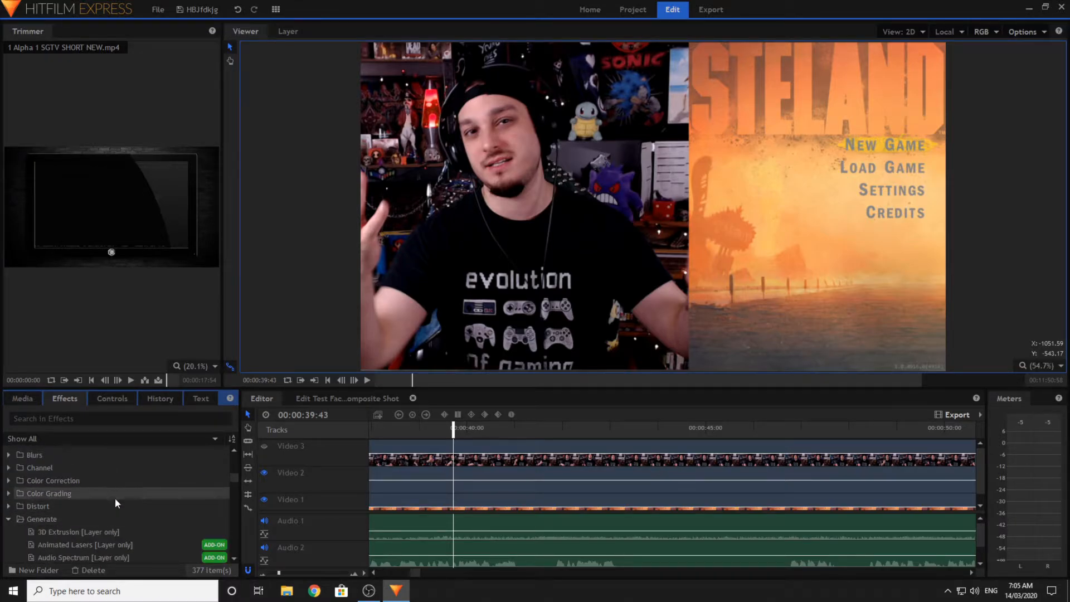
scroll(118, 497, down, 6)
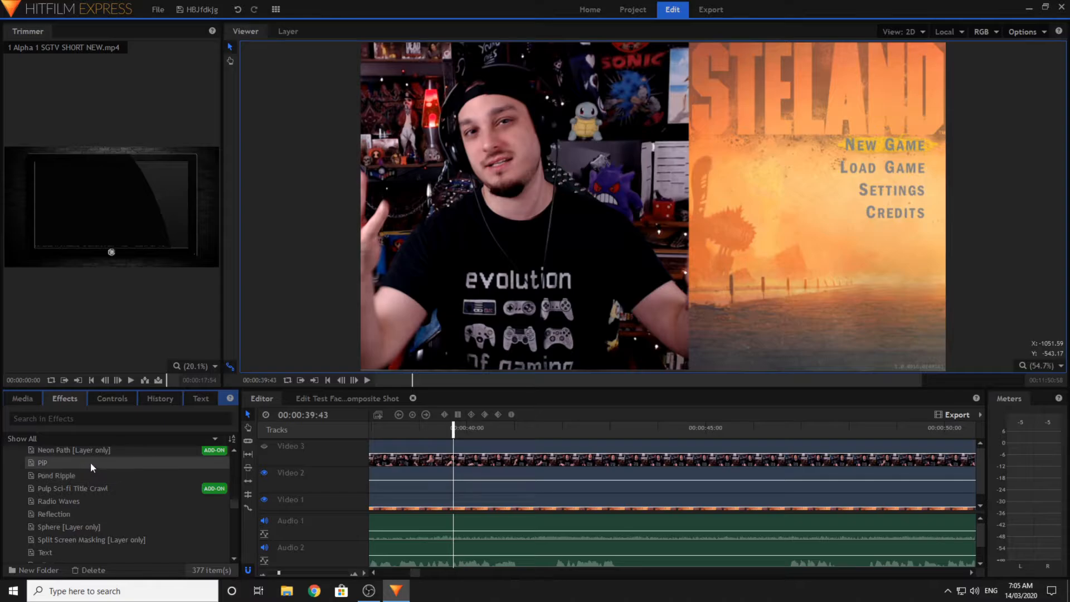
drag(90, 462, 290, 456)
drag(369, 475, 376, 472)
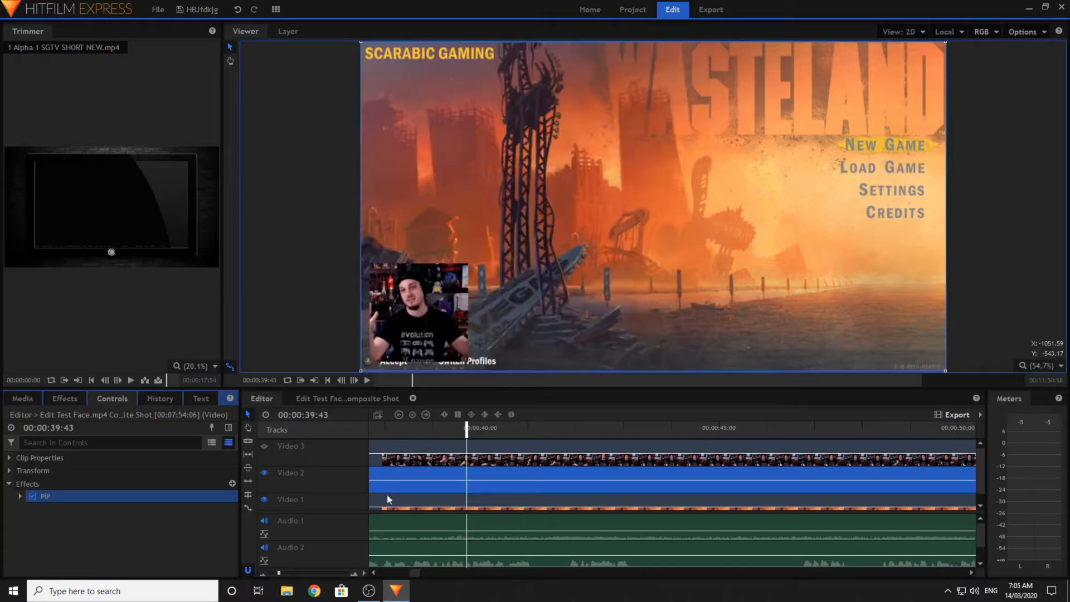
click(394, 574)
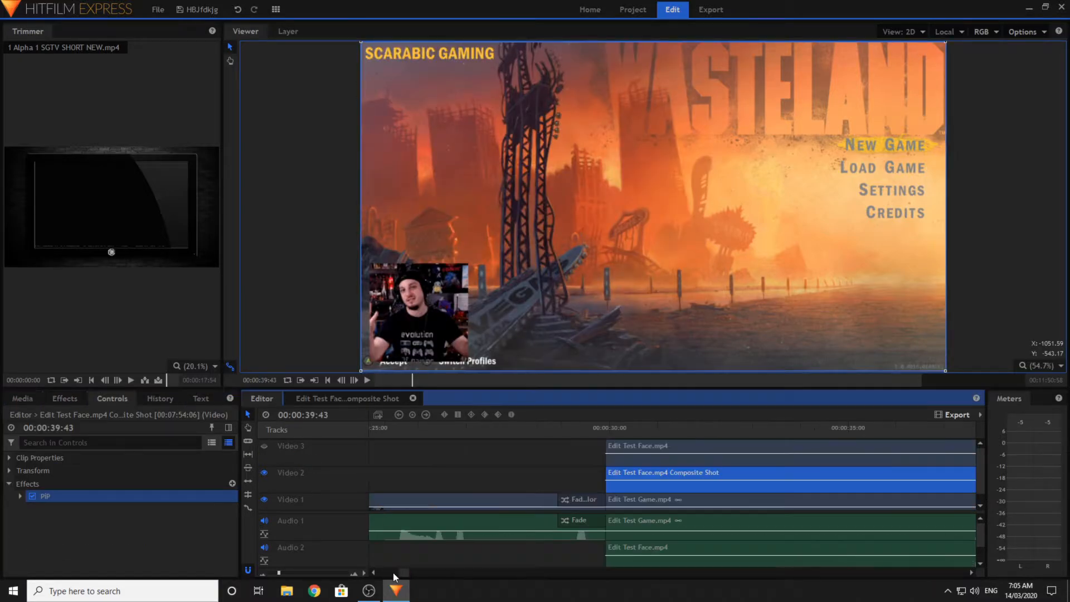
- Place the playhead at 00:00:30:00 and set the PIP effect's position to Top Left
click(614, 429)
click(21, 496)
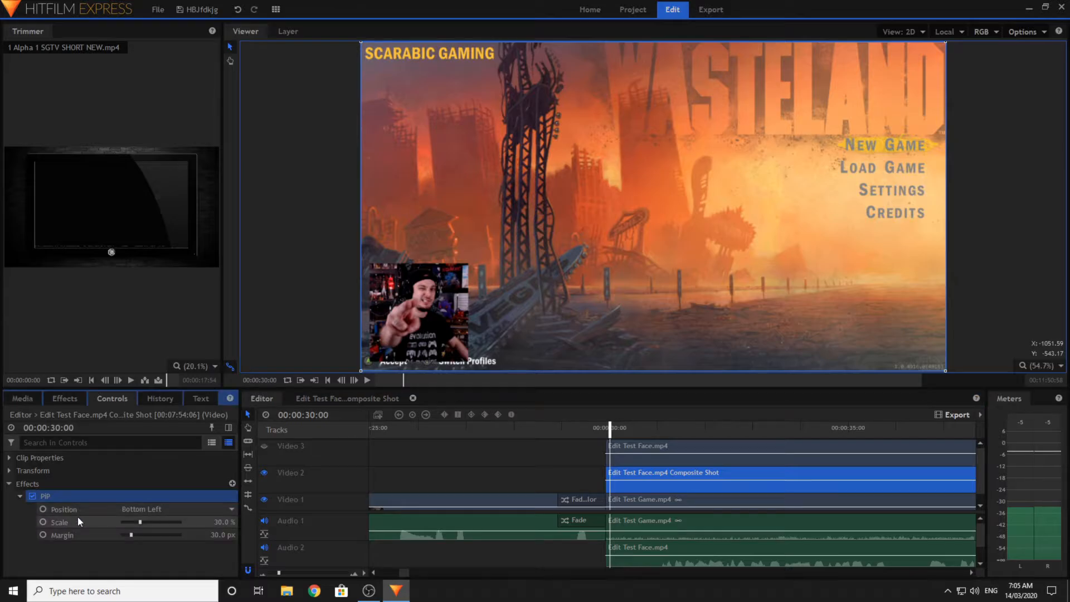
click(168, 508)
click(149, 420)
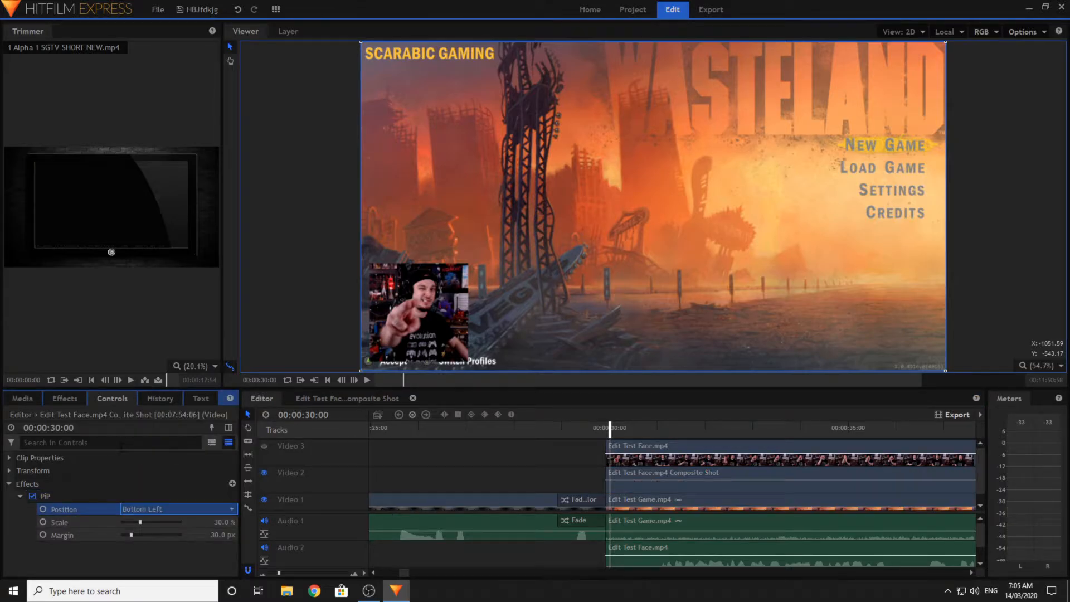
click(168, 509)
click(161, 482)
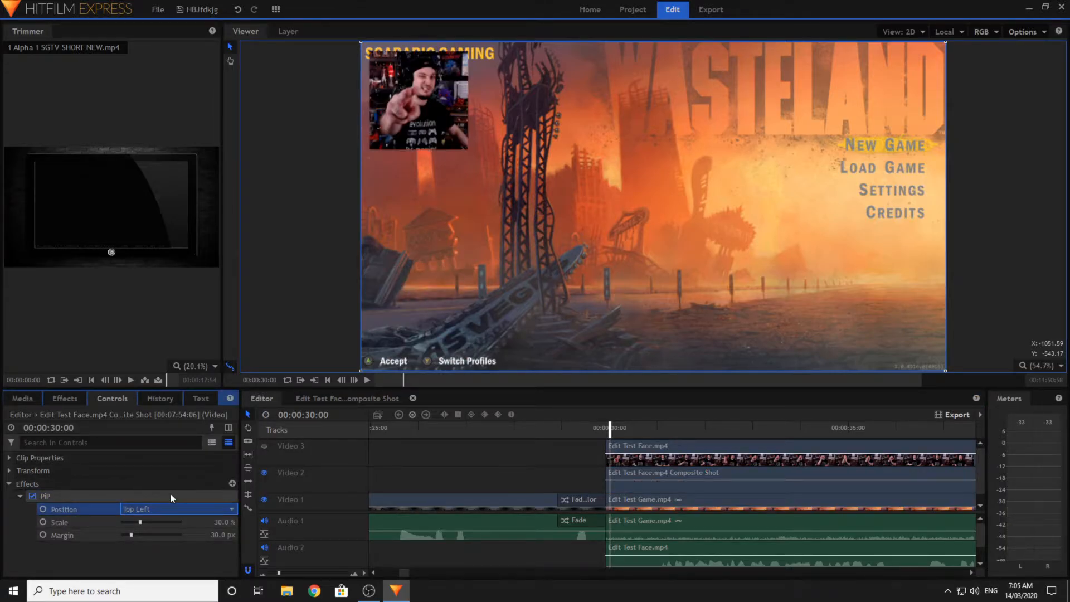
- Set the PIP effect's scale to 35 % and its margin to about 38 px
click(223, 521)
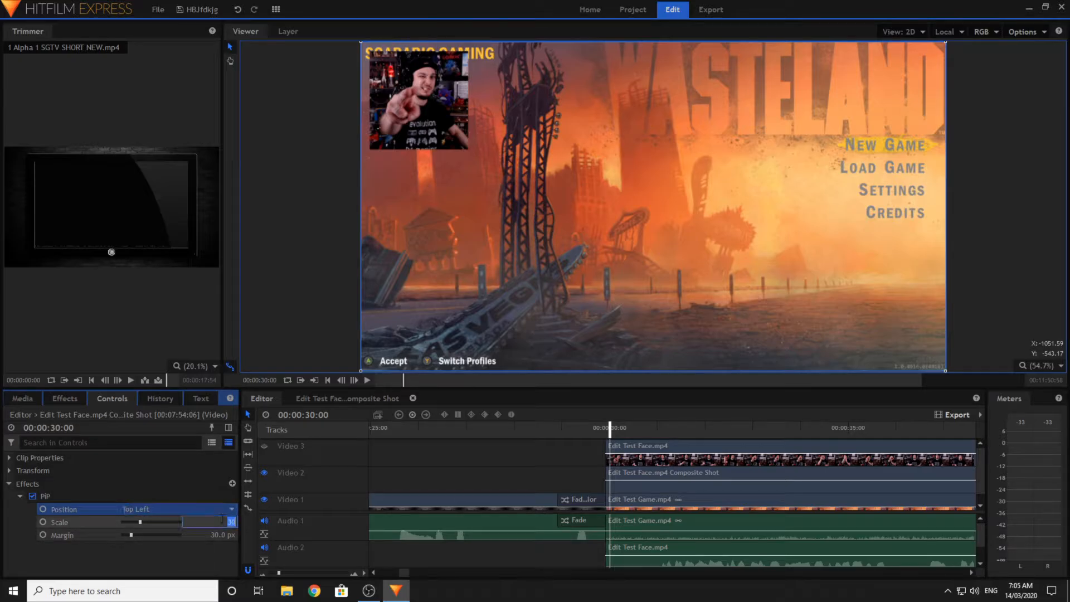
text(35)
key(Return)
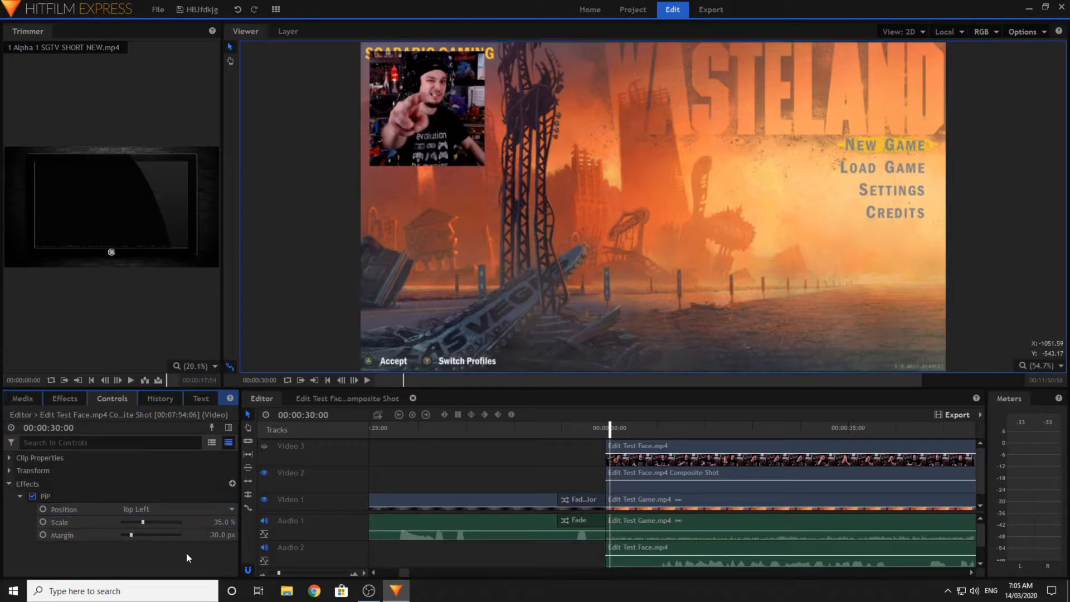
drag(133, 534, 134, 535)
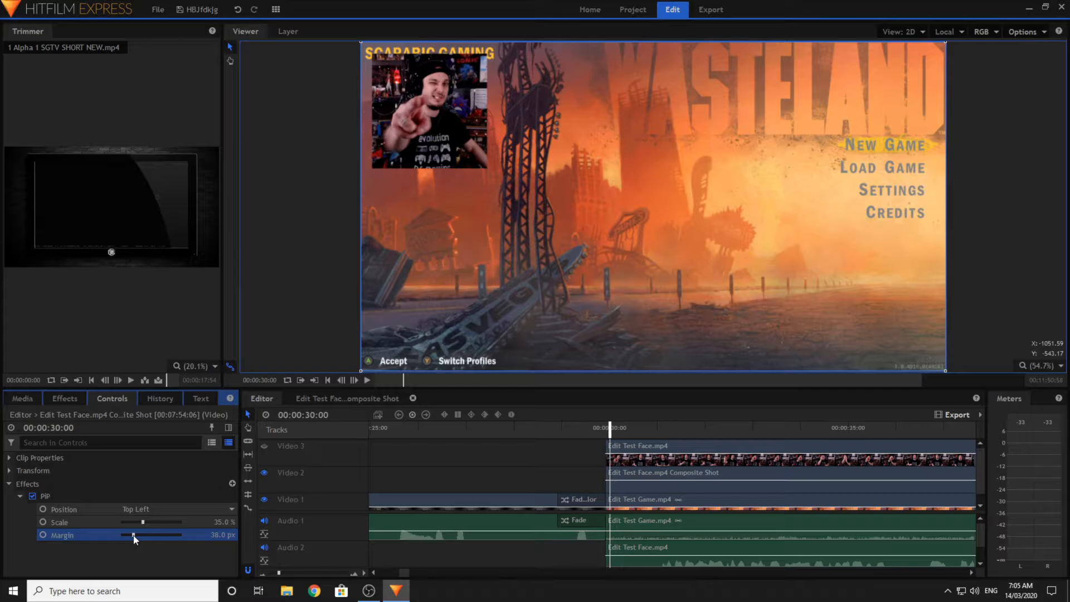
click(148, 558)
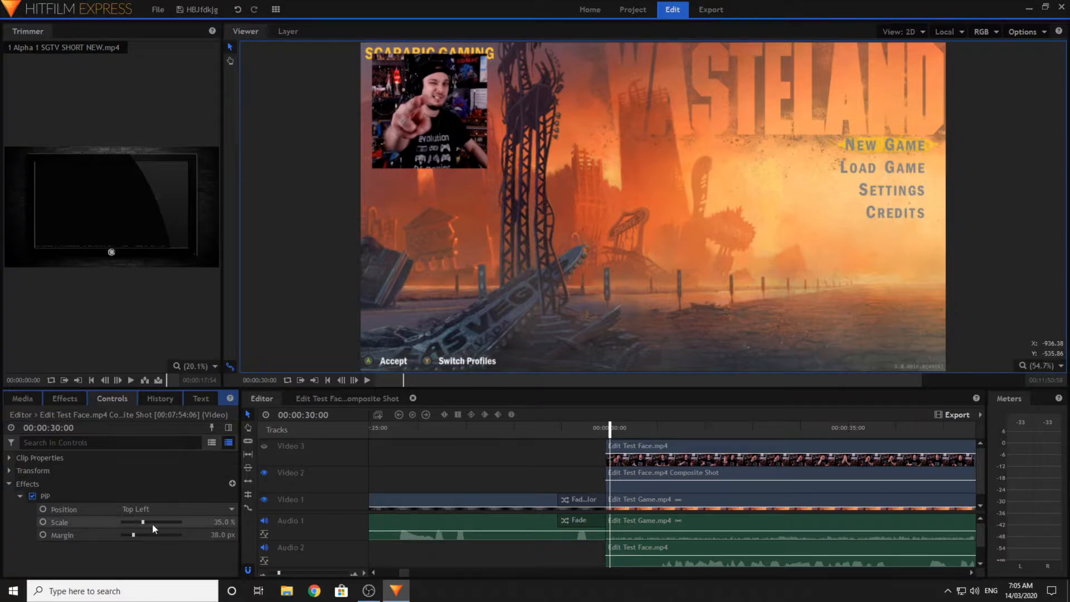
- Try PIP margins of 24 px and 20 px, ending with the margin at 0 px
click(129, 535)
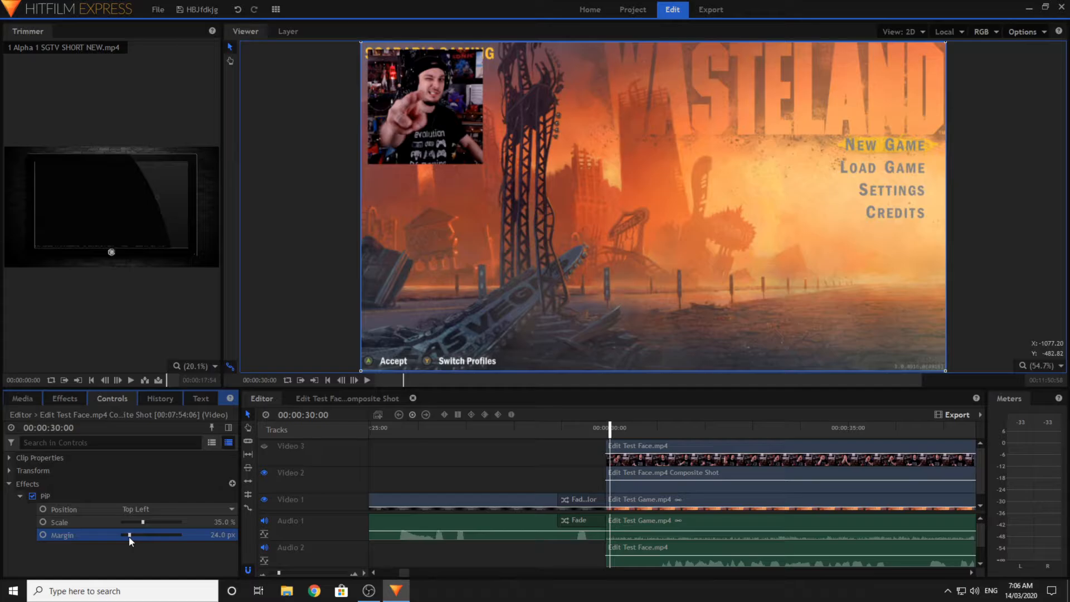
drag(122, 536, 89, 535)
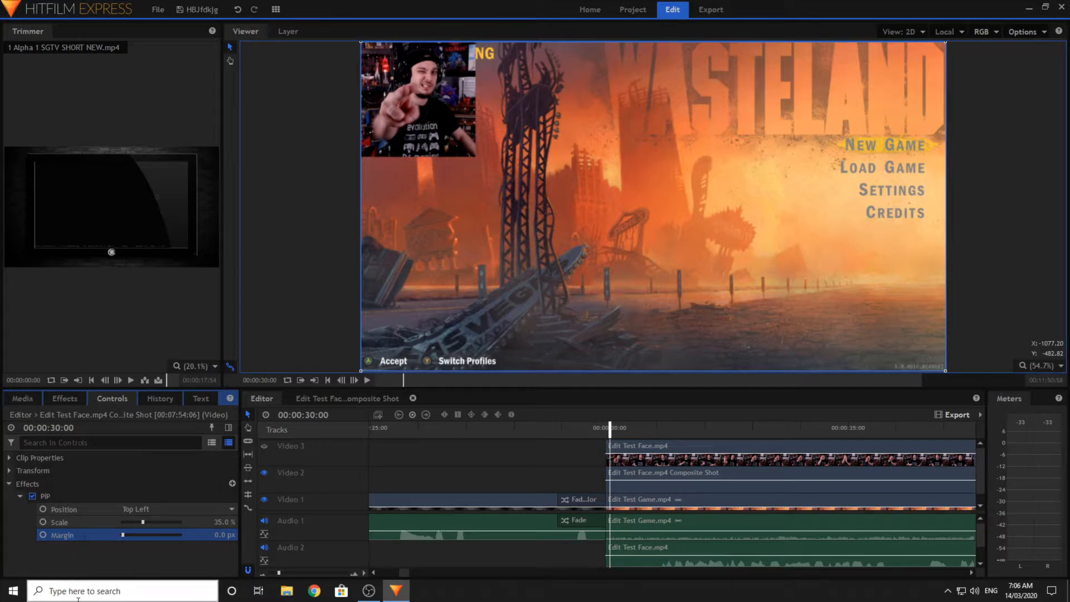
click(345, 66)
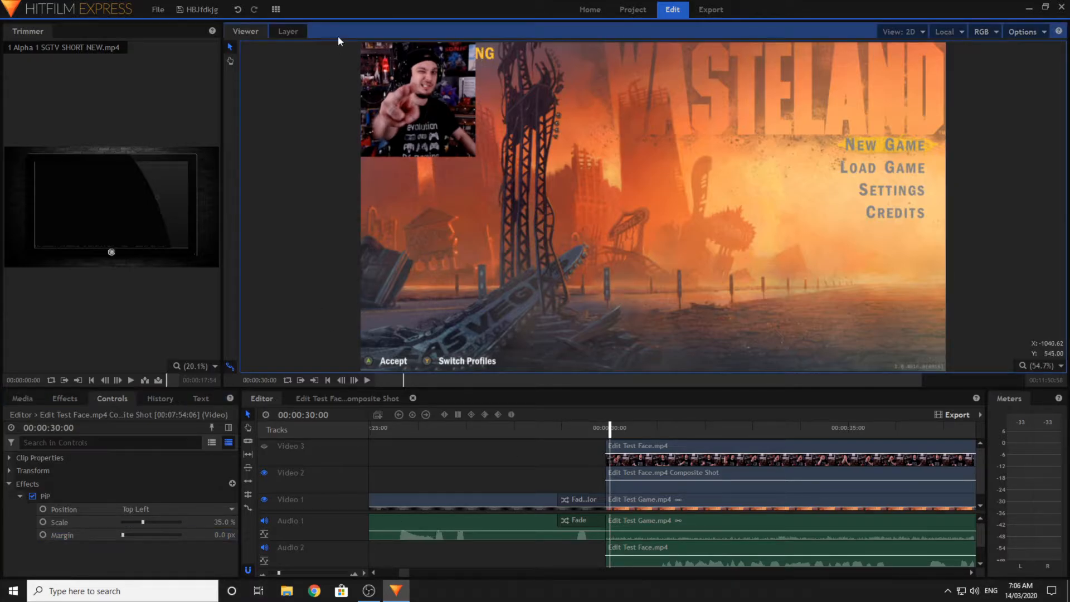
click(128, 532)
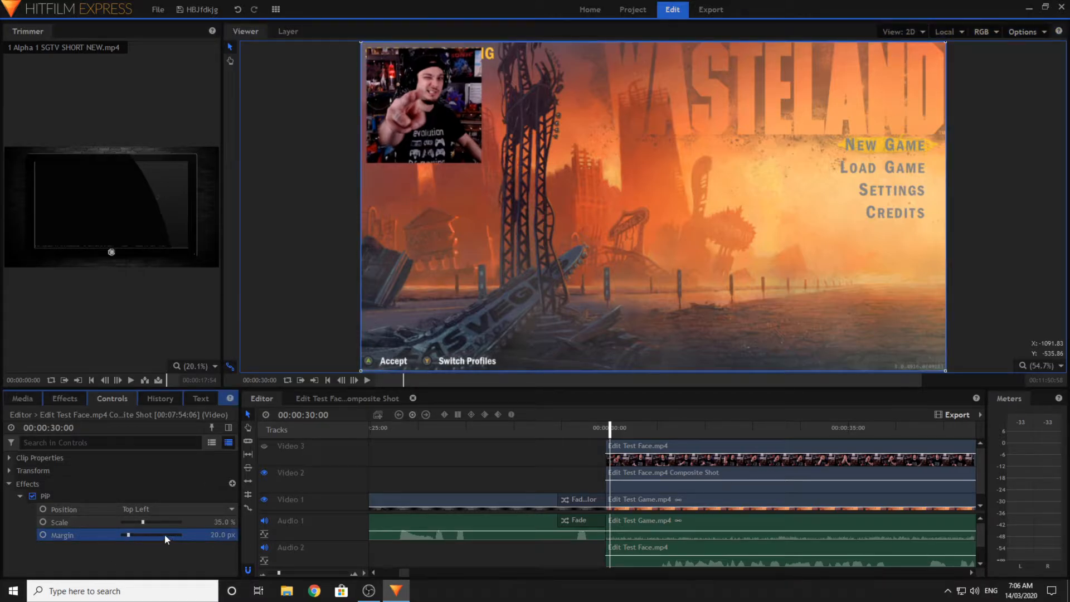
drag(99, 539, 100, 538)
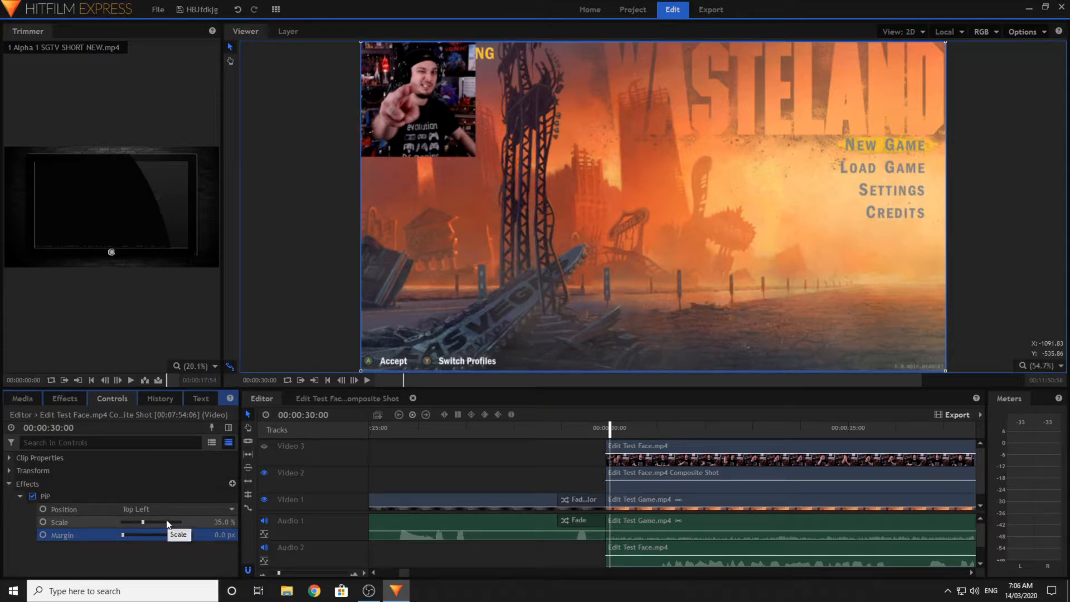
- Try the facecam at PIP scales of 76 %, 13 %, 25 % and 30 %
click(166, 522)
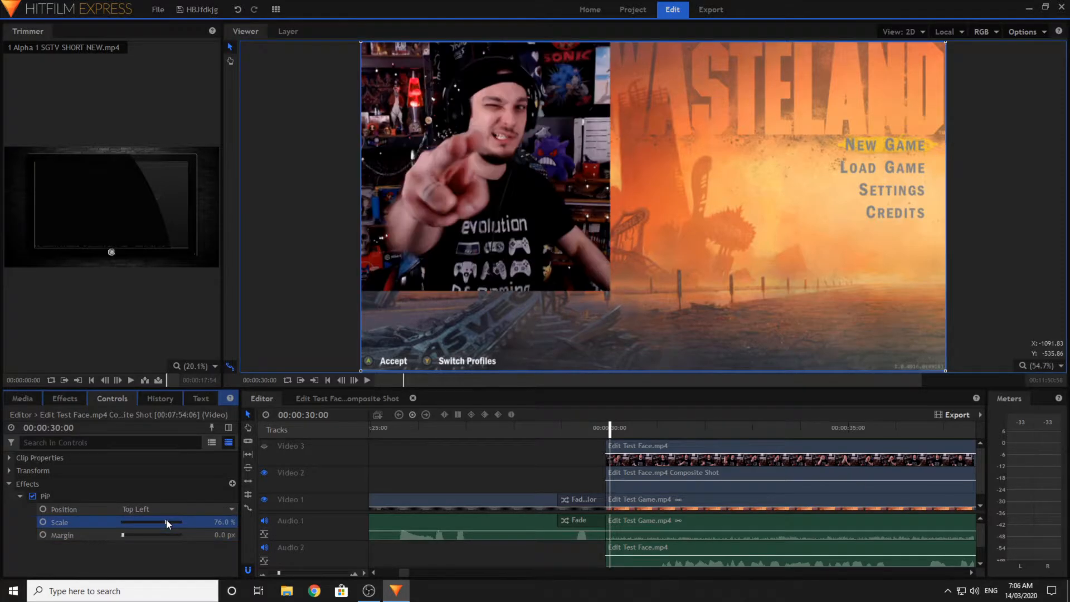
click(129, 521)
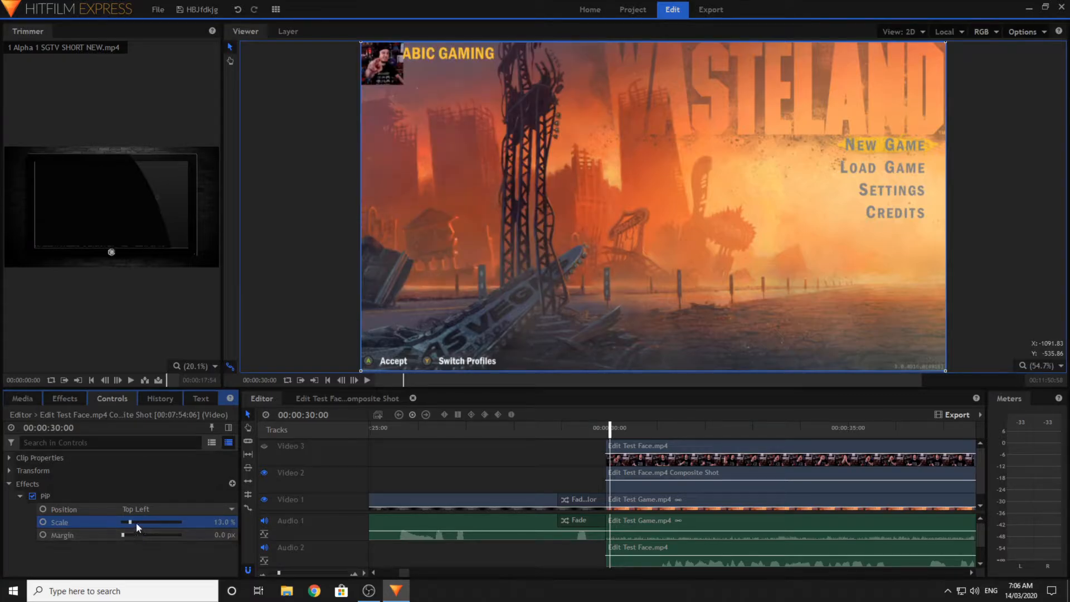
click(137, 523)
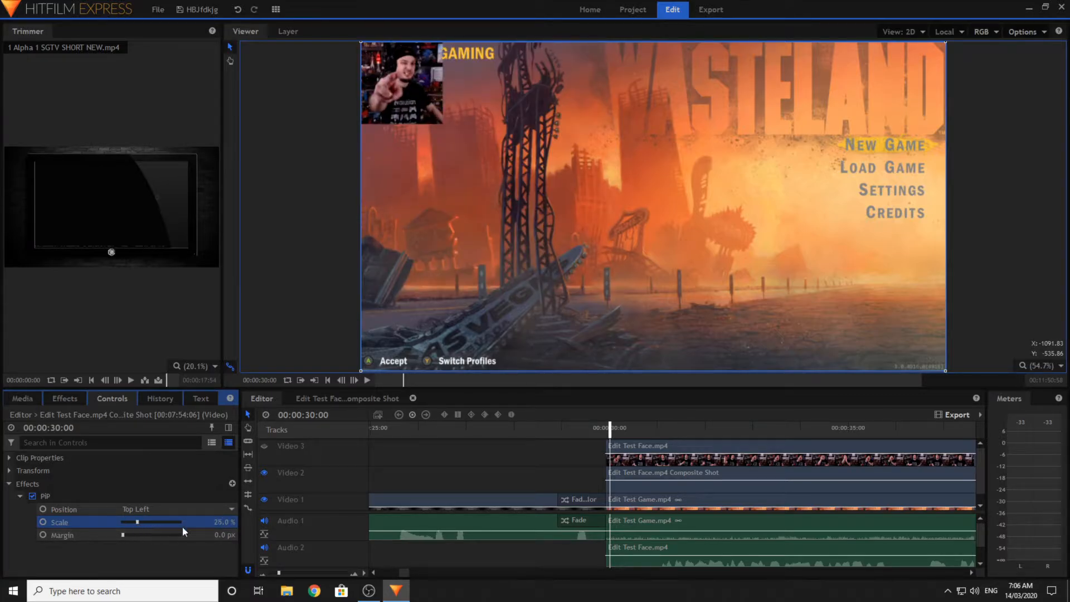
click(209, 527)
text(30)
key(Return)
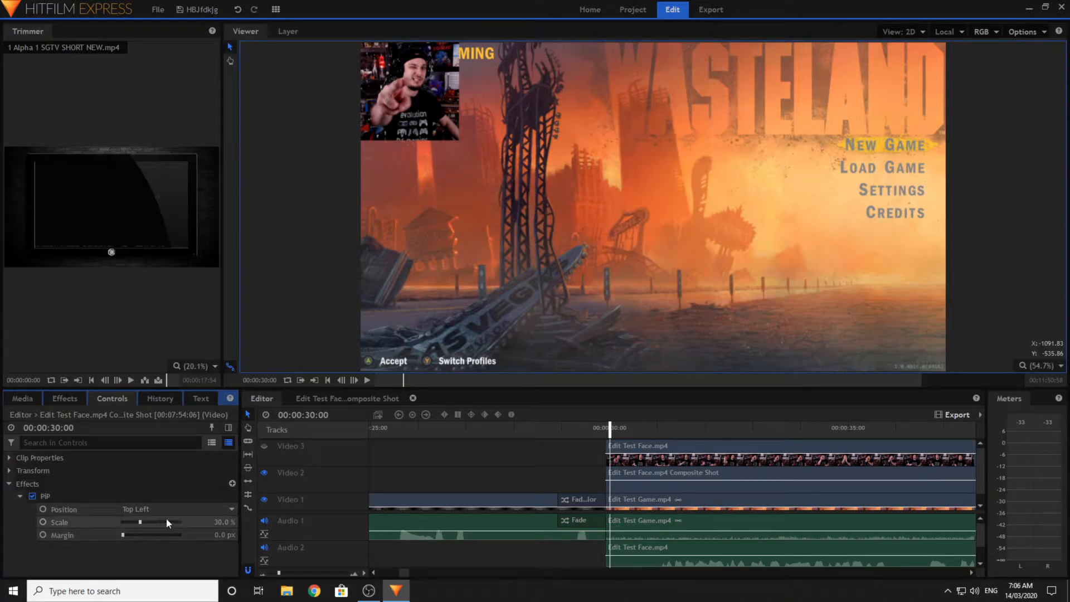
- Set the PIP scale to 35 %, try a 24 px margin, and put the margin back to 0 px
click(219, 522)
text(35)
key(Return)
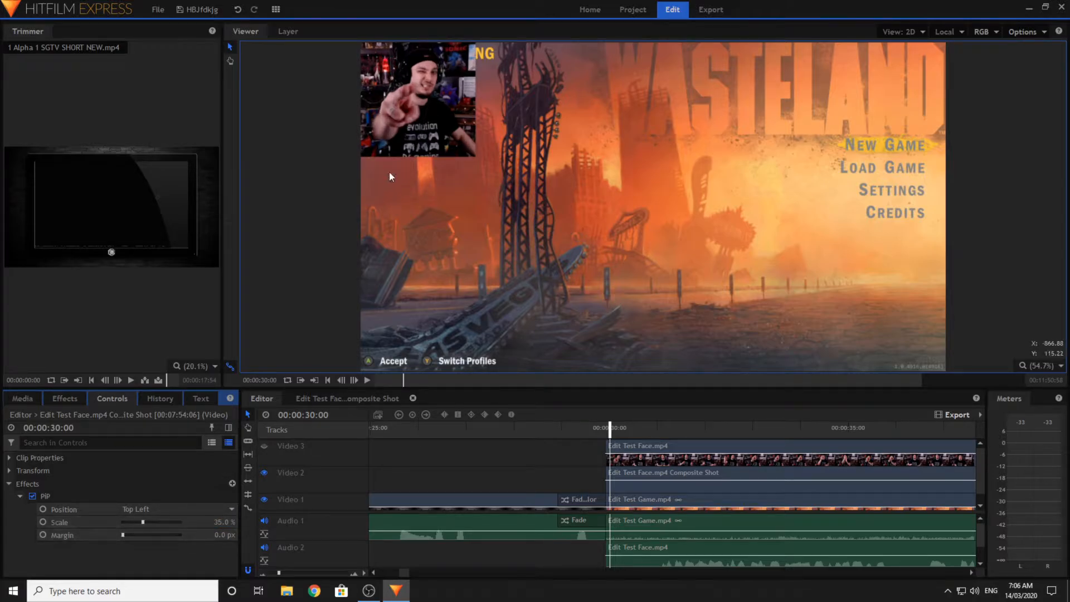
click(129, 533)
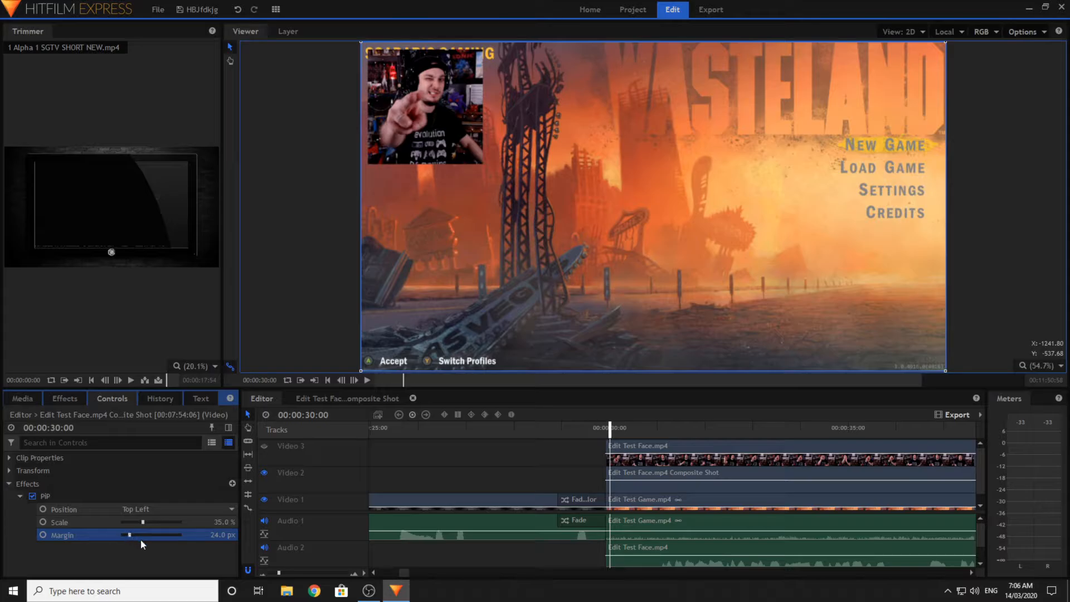
drag(100, 538, 91, 540)
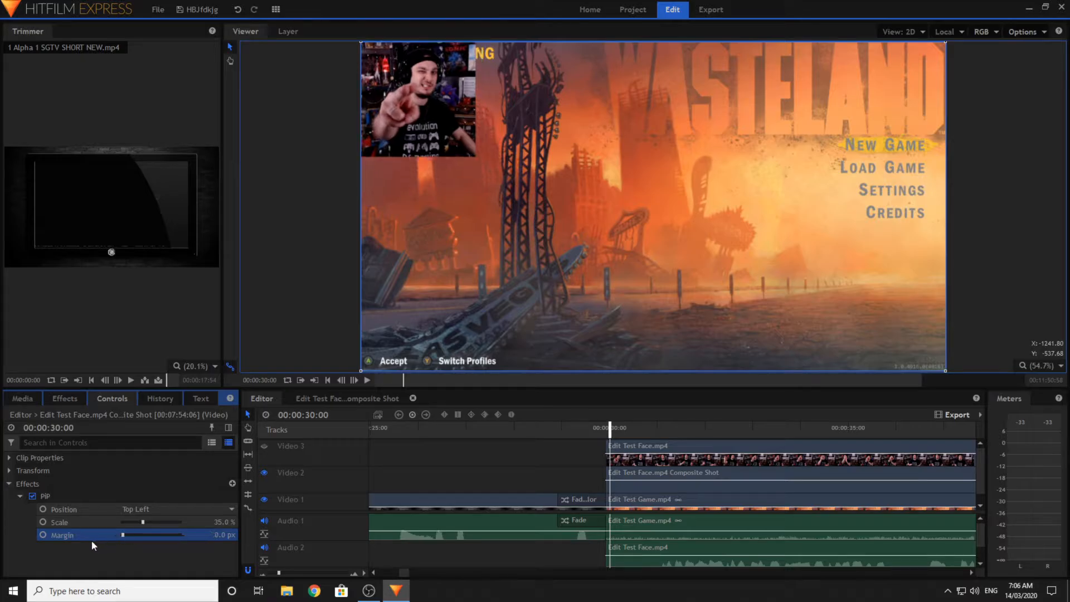
scroll(470, 467, down, 1)
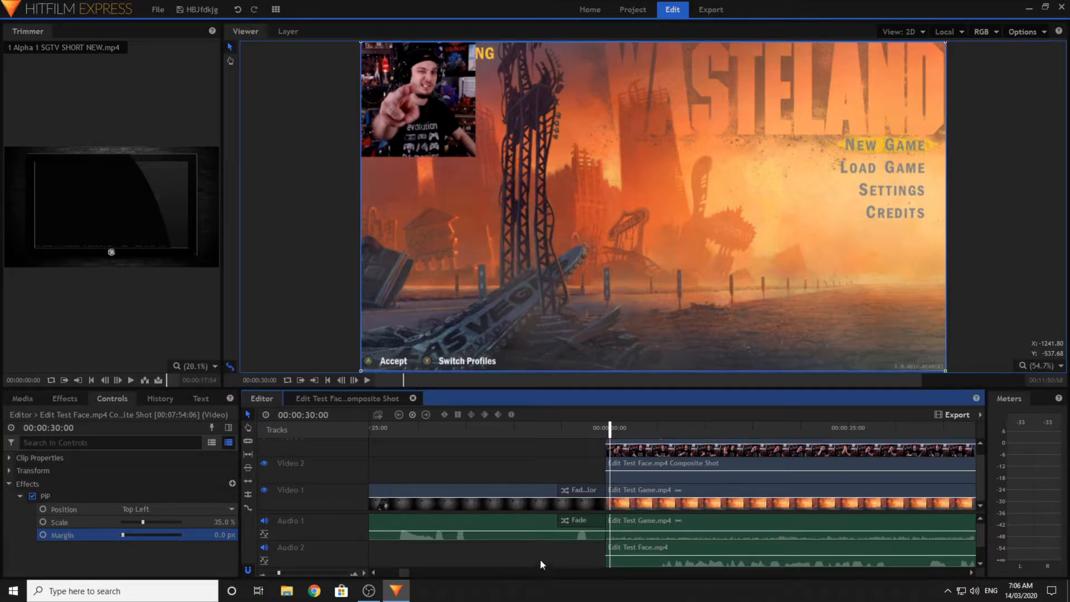
click(170, 561)
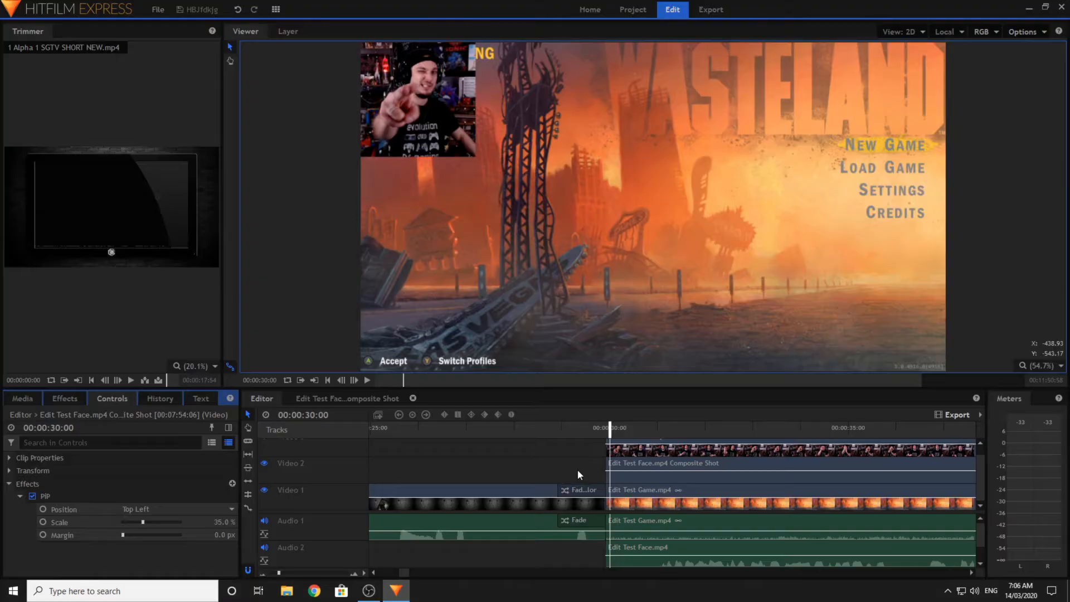
- Play short stretches of the editor sequence from 00:00:30:00 to 00:00:52:01 to find a spot for a cut
click(368, 380)
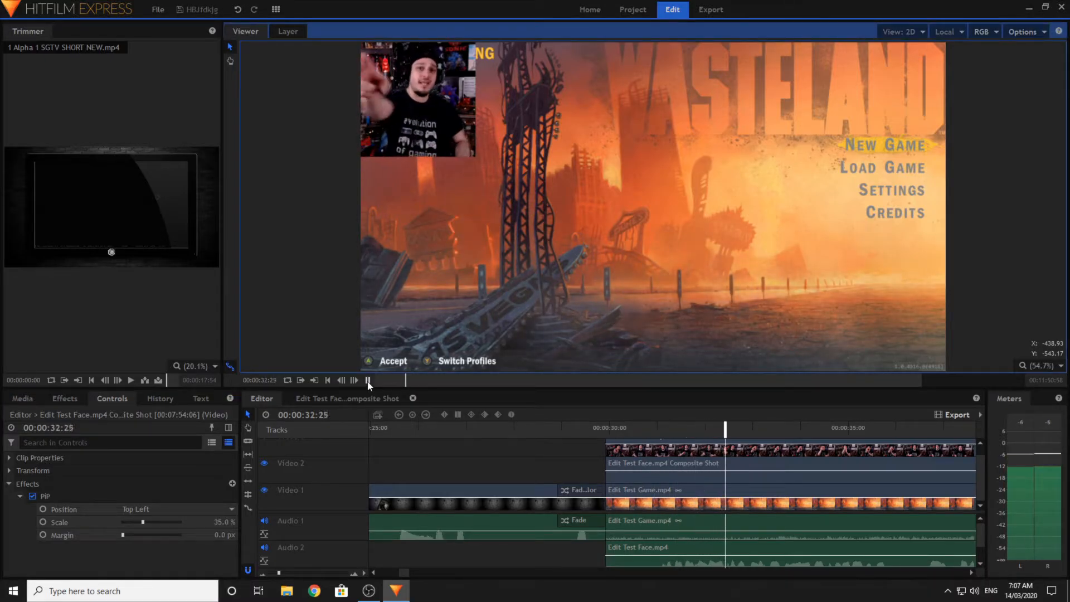
click(367, 380)
click(909, 572)
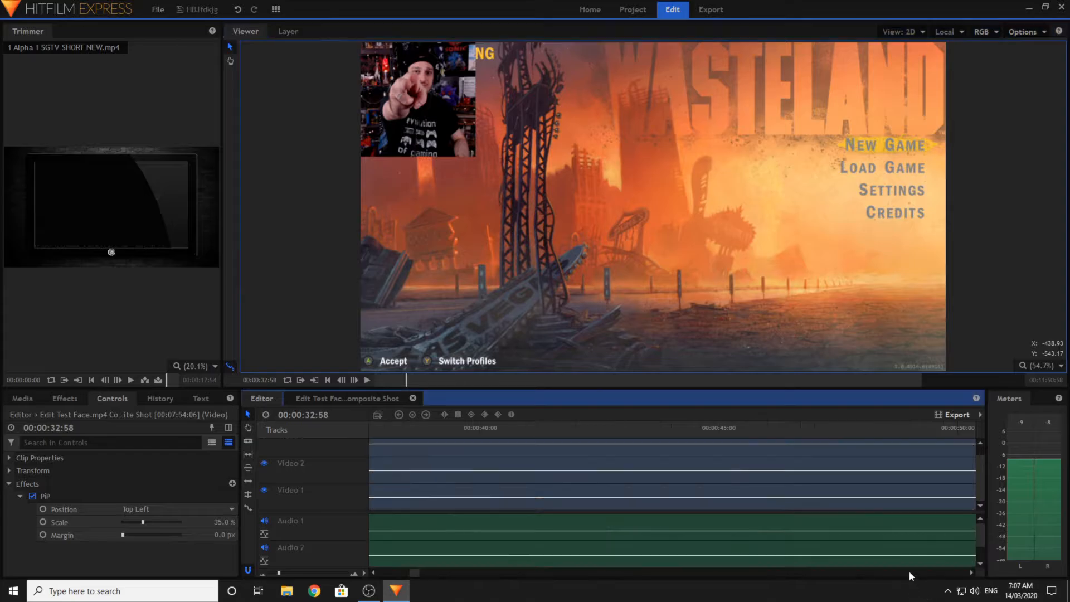
click(458, 428)
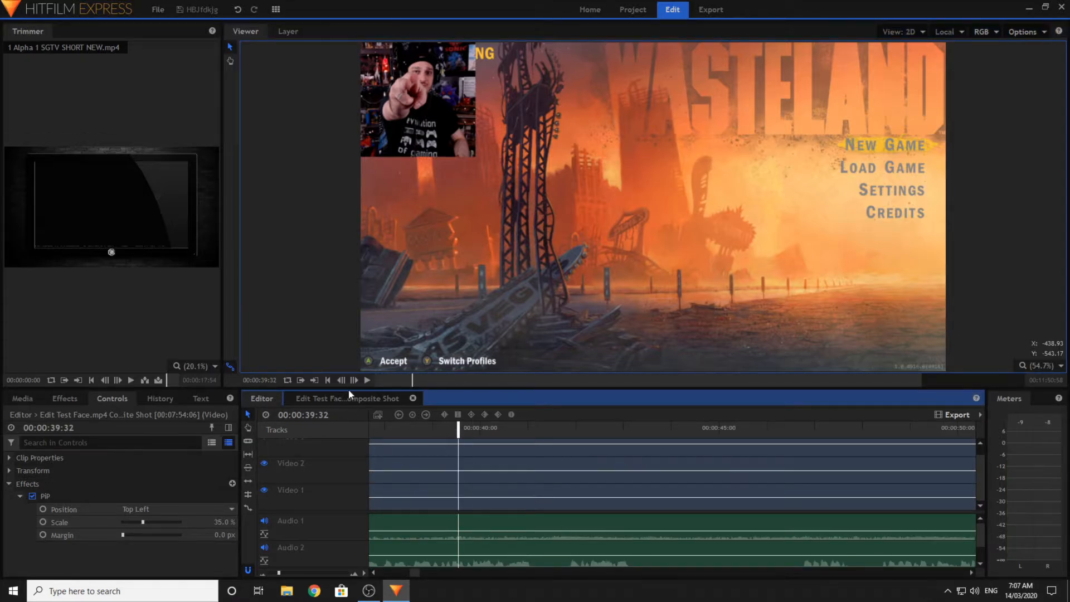
click(368, 379)
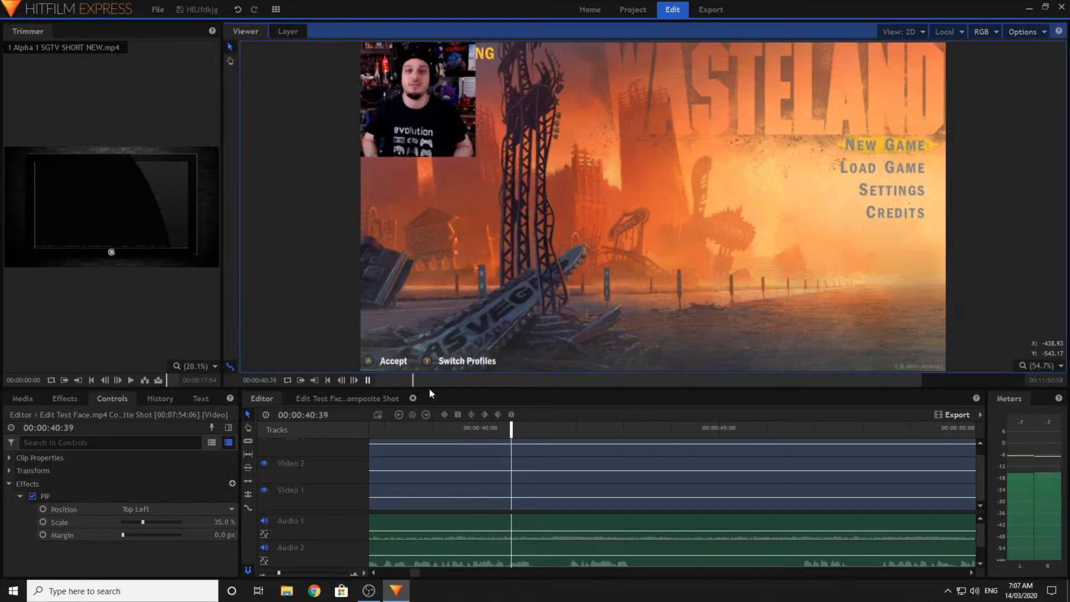
key(space)
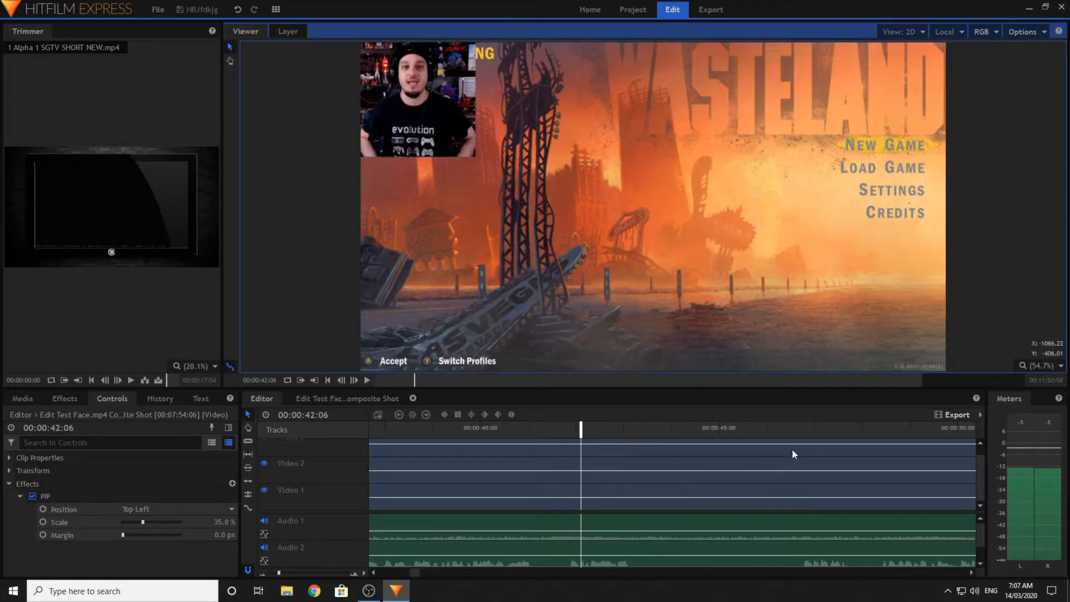
click(791, 428)
click(368, 383)
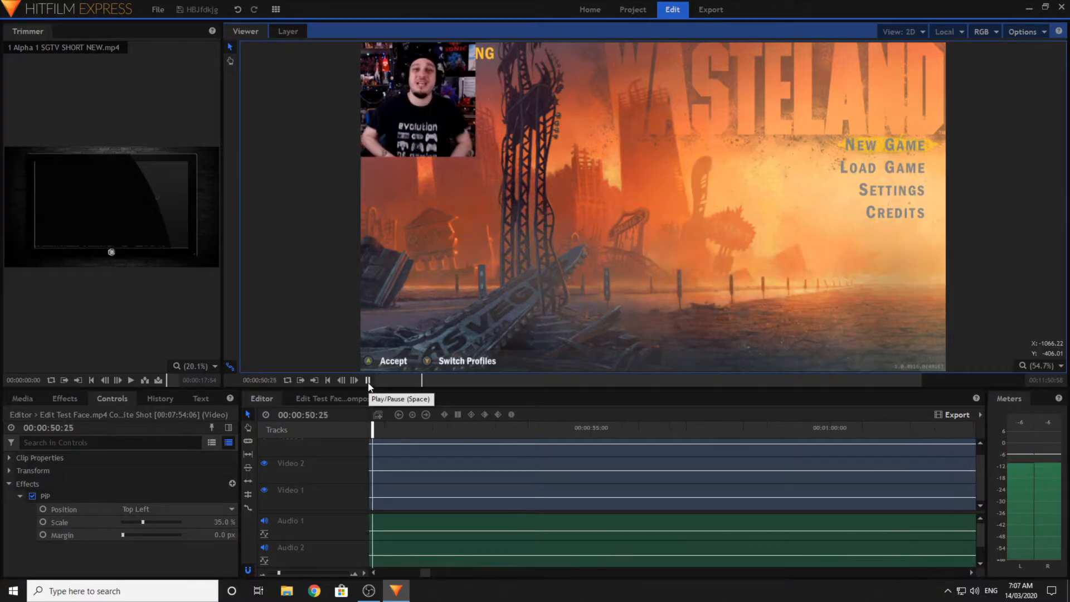
click(367, 382)
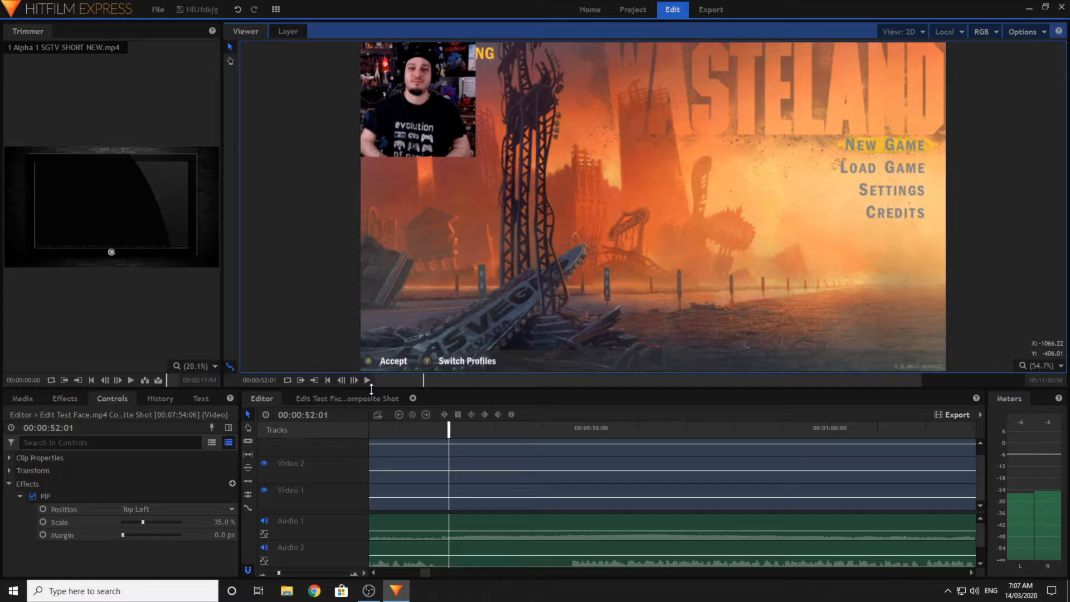
- Slice the face, game and composite shot clips and their audio at about 00:00:54:00
click(254, 440)
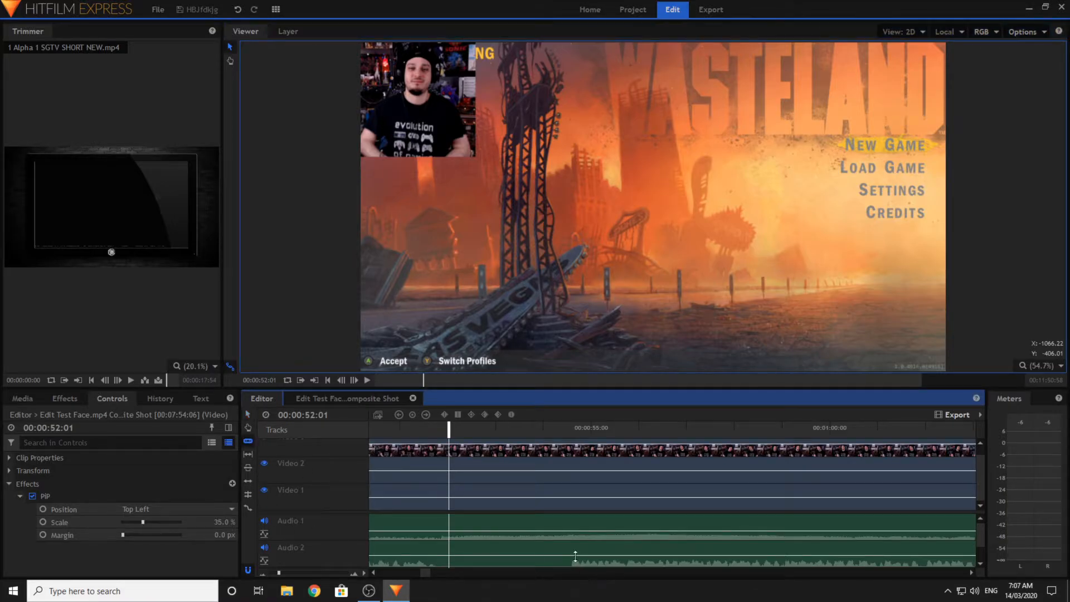
click(541, 555)
click(541, 527)
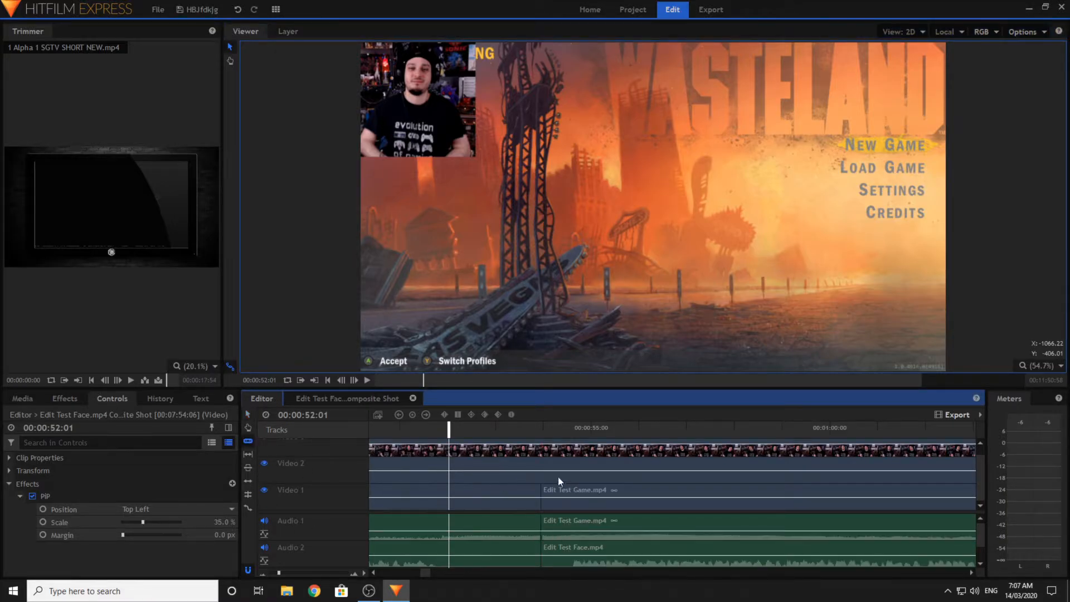
click(540, 468)
click(541, 451)
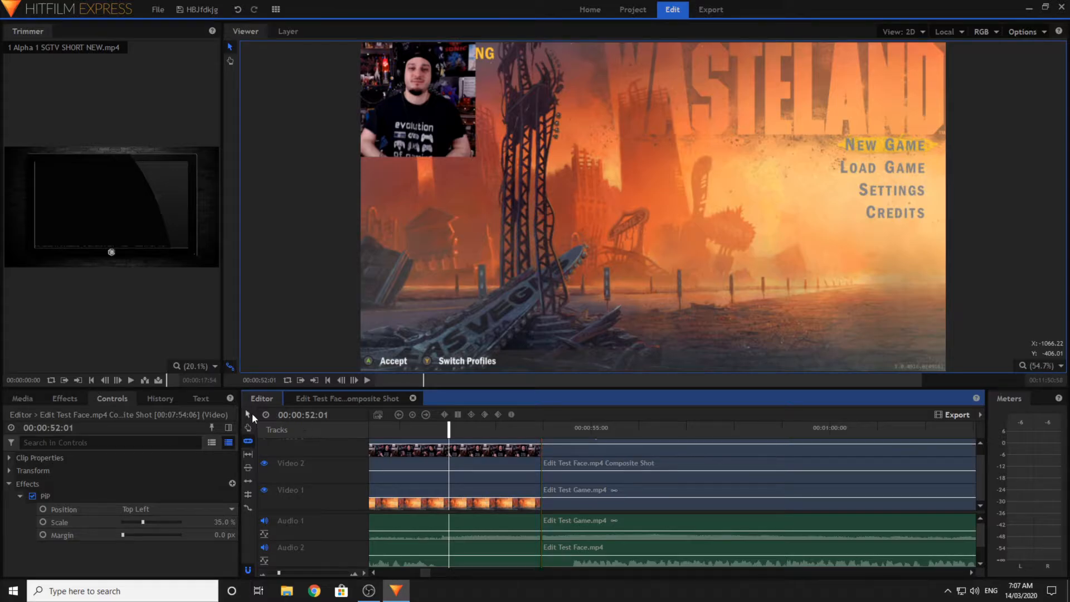
- Select all video and audio clips after the cut and shift them slightly later on the timeline
scroll(624, 560, down, 2)
drag(615, 559, 673, 417)
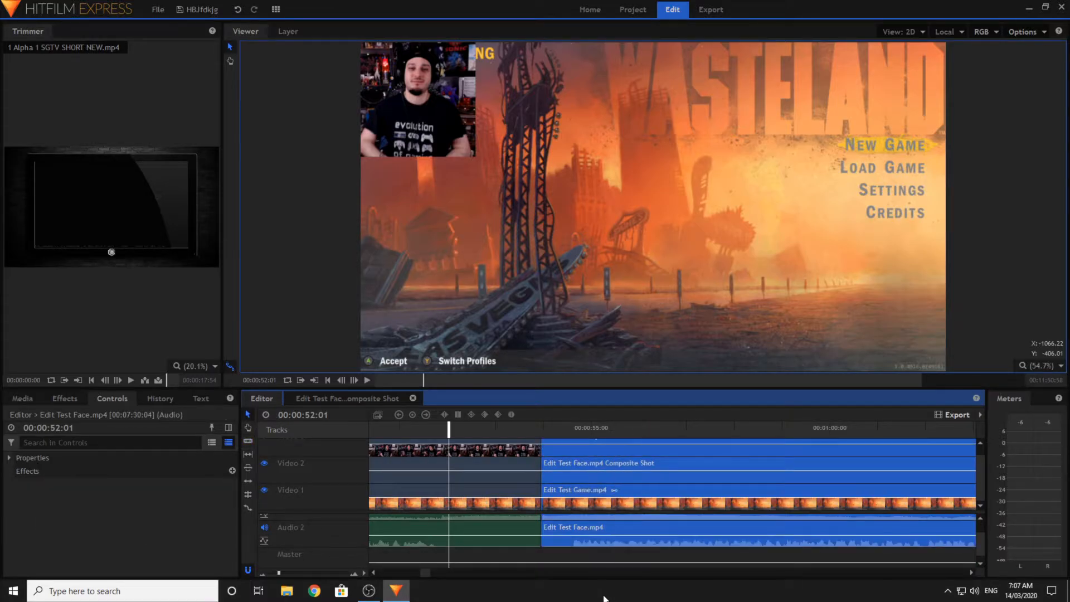
scroll(576, 549, up, 2)
drag(558, 523, 582, 515)
- Play the sequence from 00:00:29:33 to 00:00:42:05 to review the facecam over the gameplay
click(518, 428)
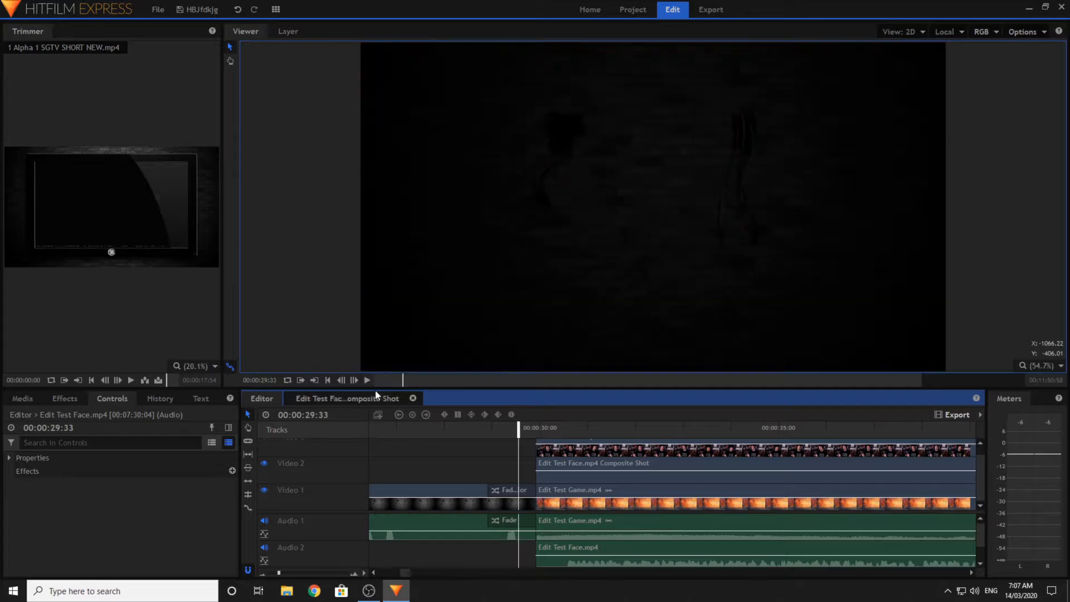
click(367, 379)
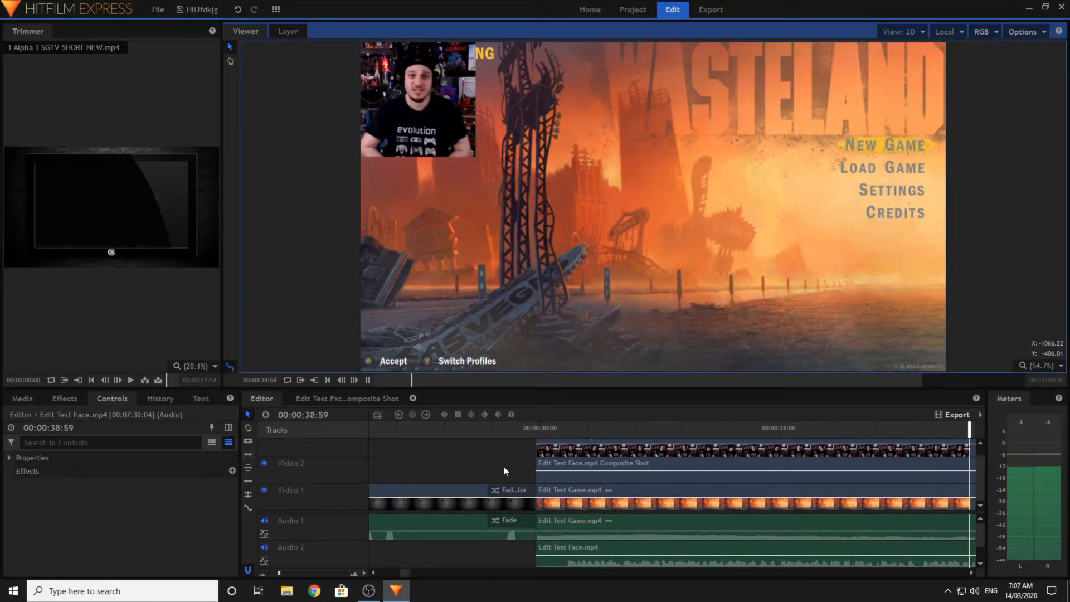
click(524, 396)
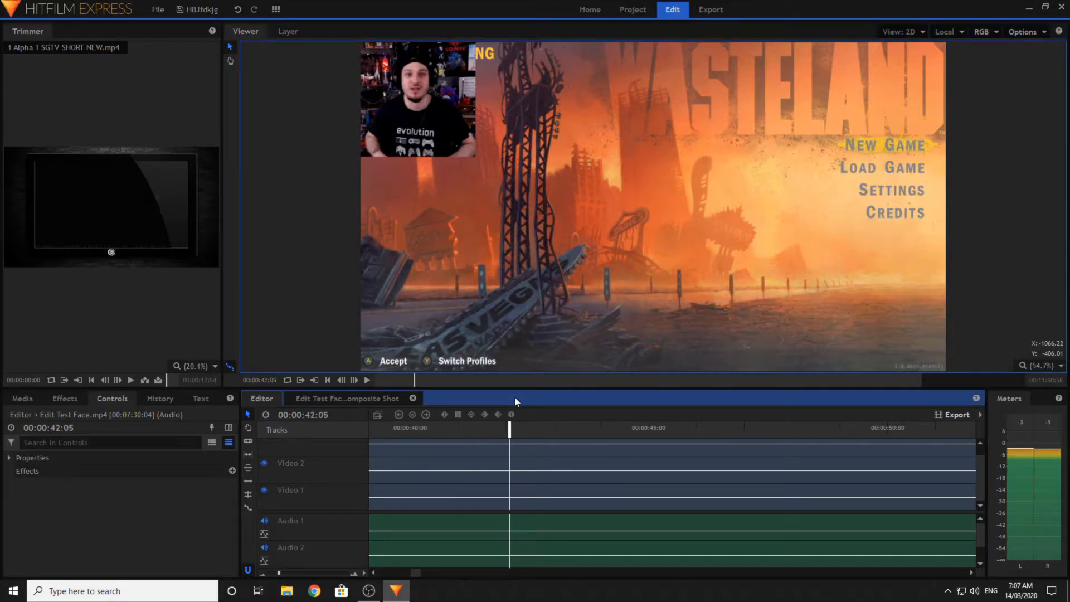
- Play on to about 00:00:45:02 and slice the face, composite shot and game clips with their audio just before it
click(368, 381)
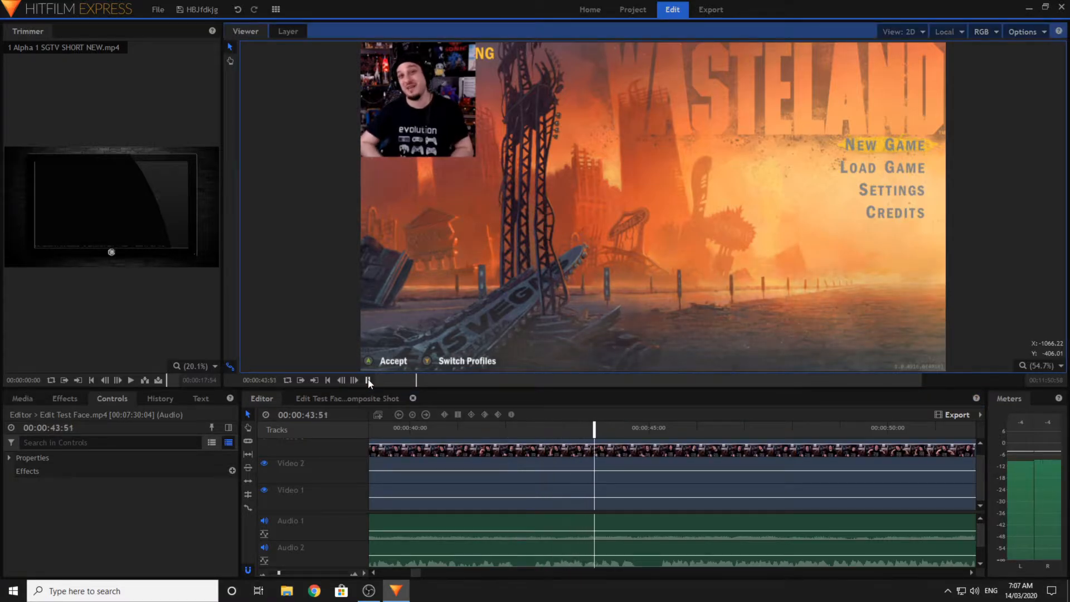
click(368, 380)
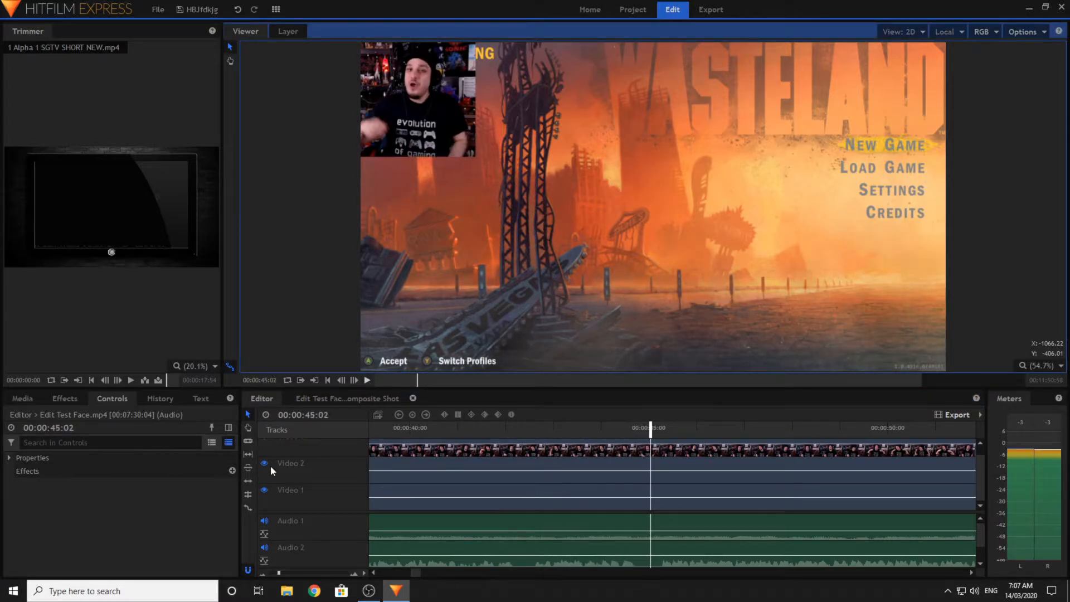
click(248, 441)
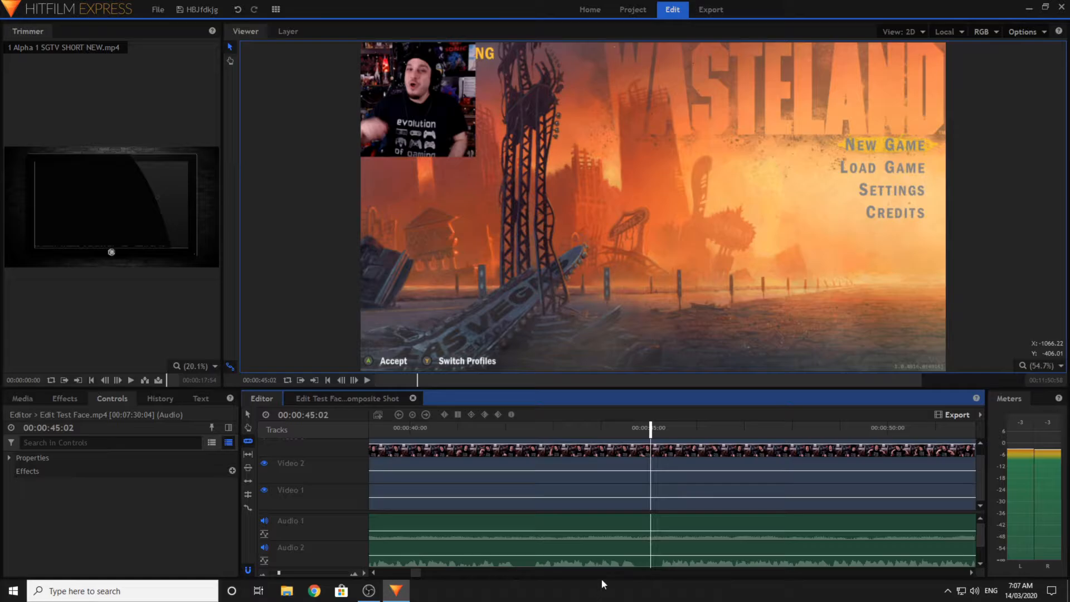
click(639, 560)
click(641, 538)
click(640, 467)
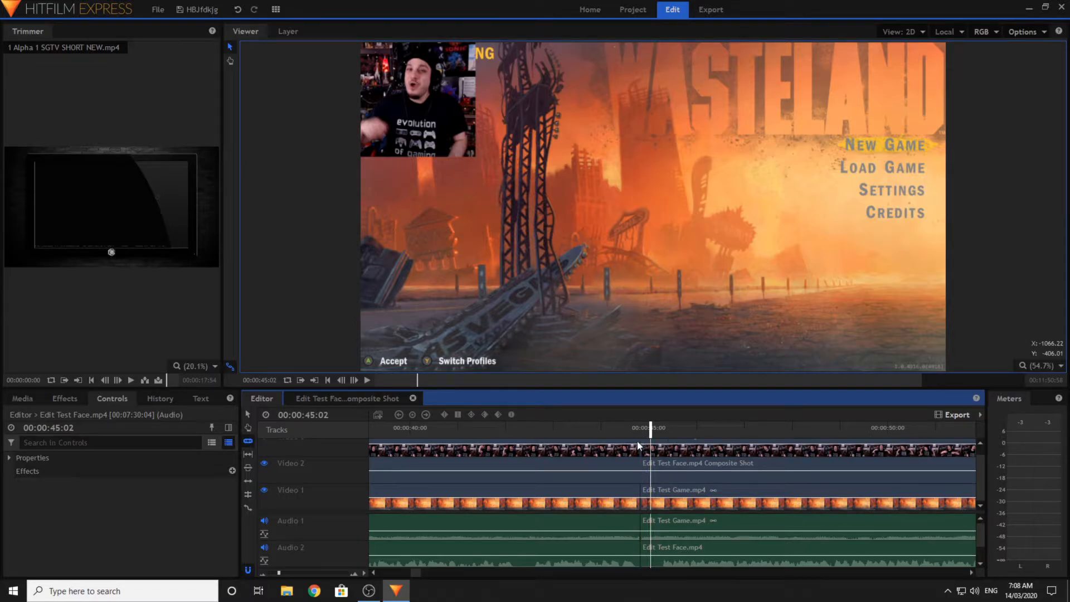
- Move all video and audio clips after the cut back to the intro's end and play the join from 00:00:29:20
drag(279, 573, 308, 573)
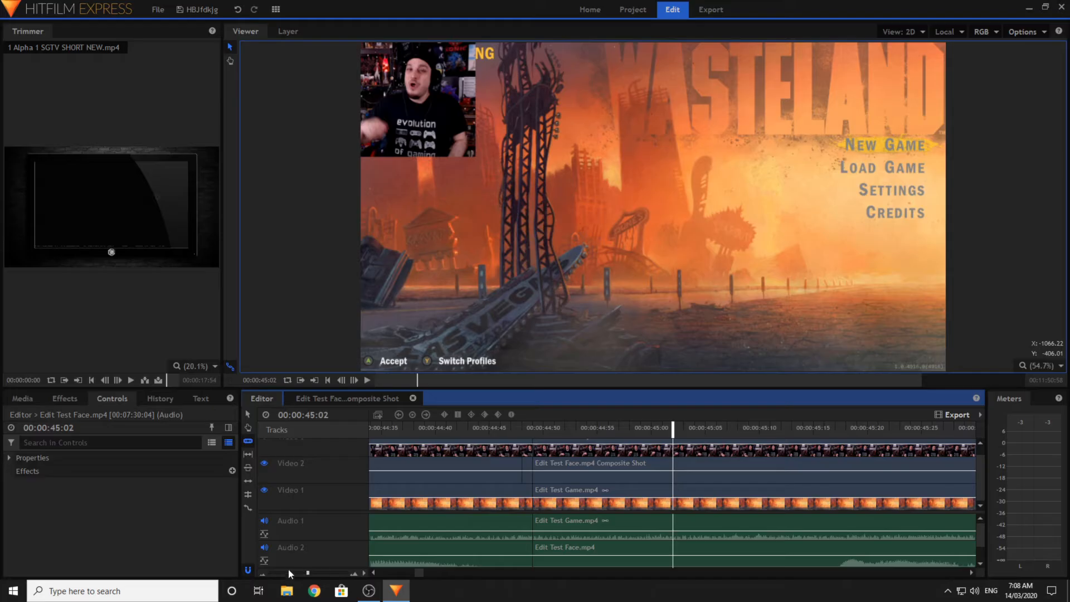
click(276, 572)
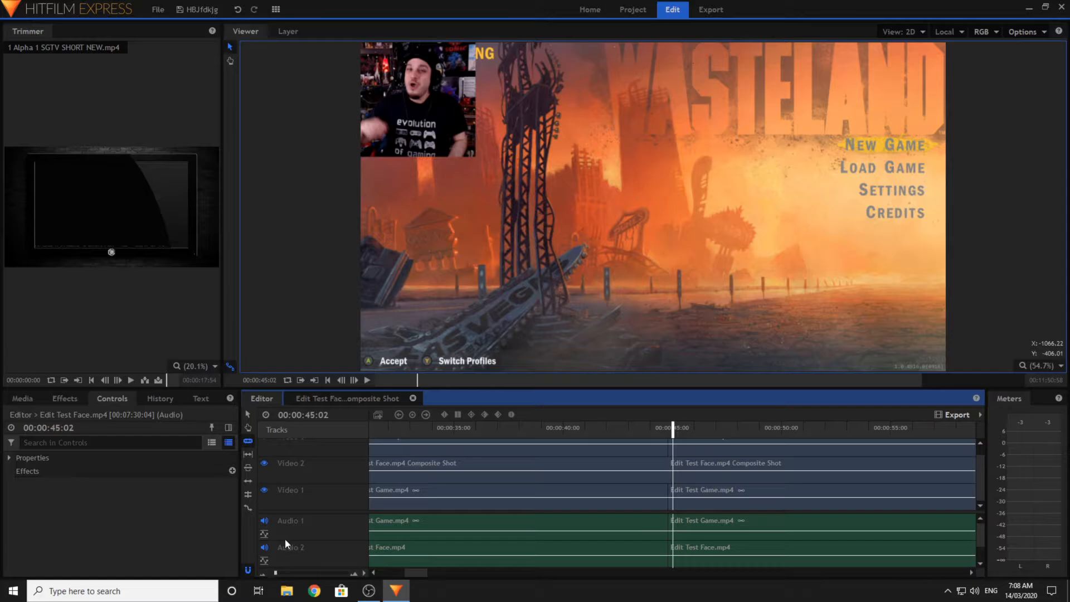
click(246, 415)
scroll(712, 534, down, 1)
drag(714, 559, 740, 442)
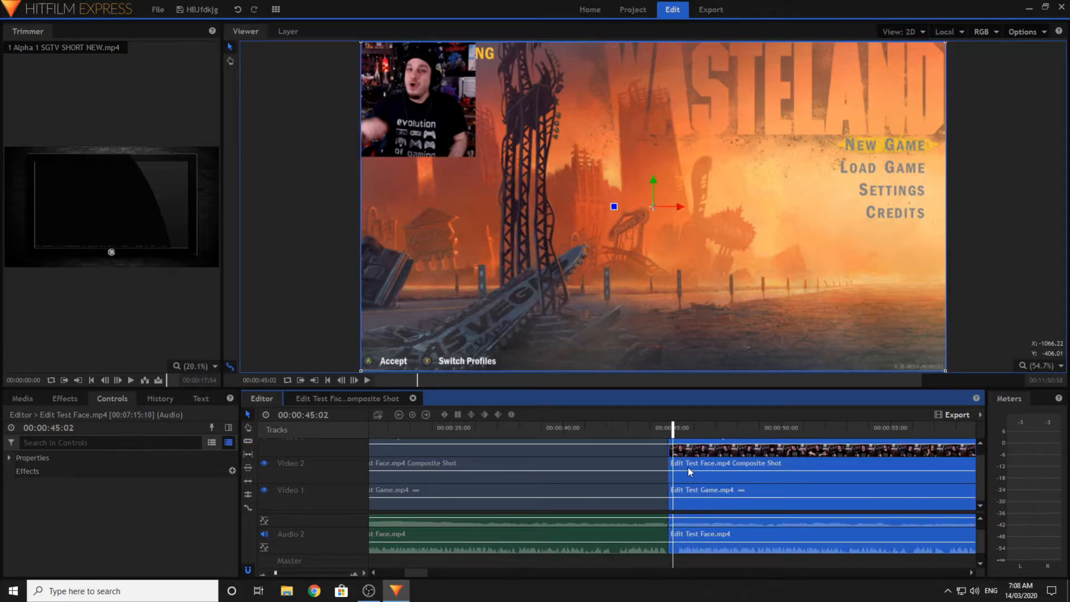
drag(688, 467, 531, 474)
click(482, 462)
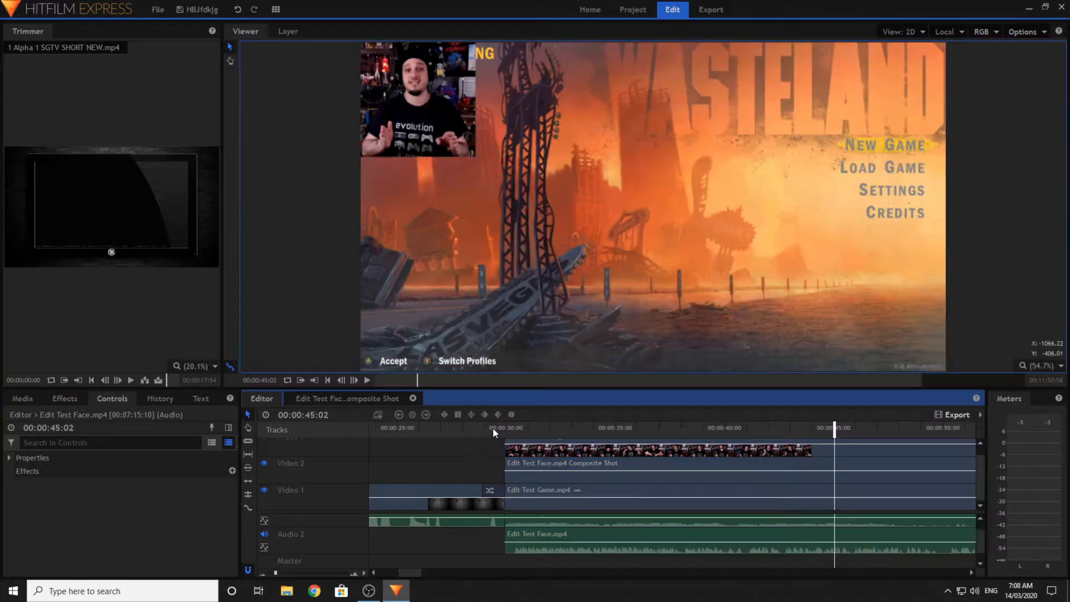
click(491, 428)
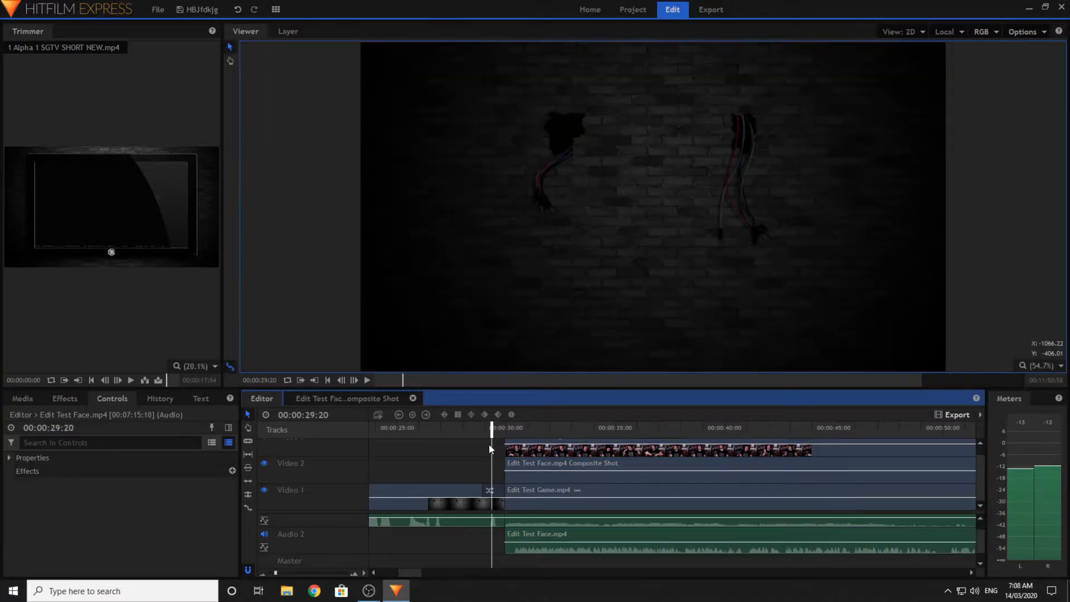
click(368, 380)
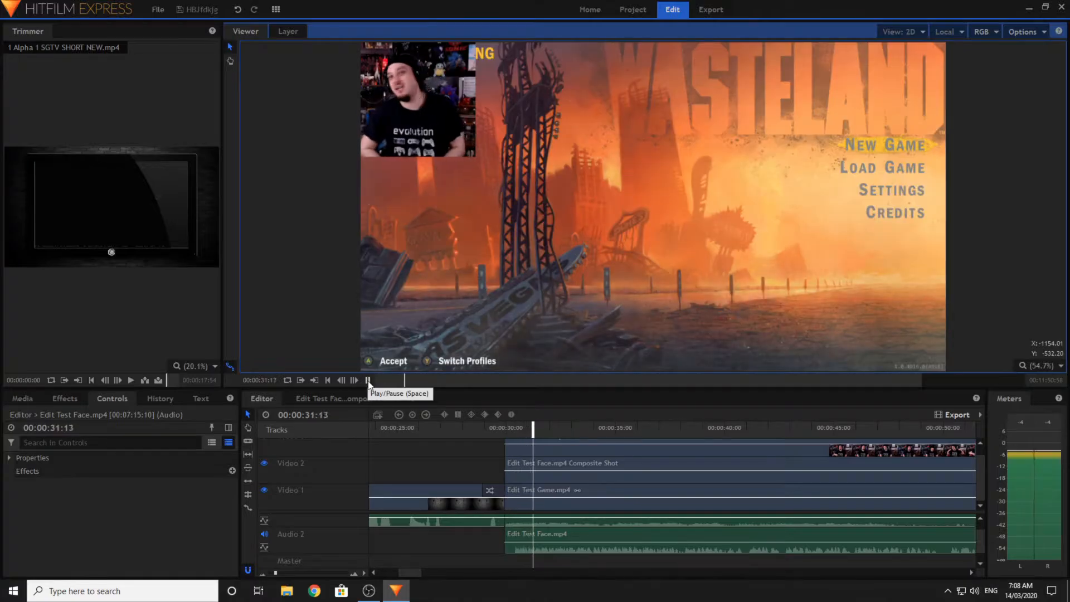
- Add a Fade to Color transition at the start of the game, composite shot and face video clips
click(62, 401)
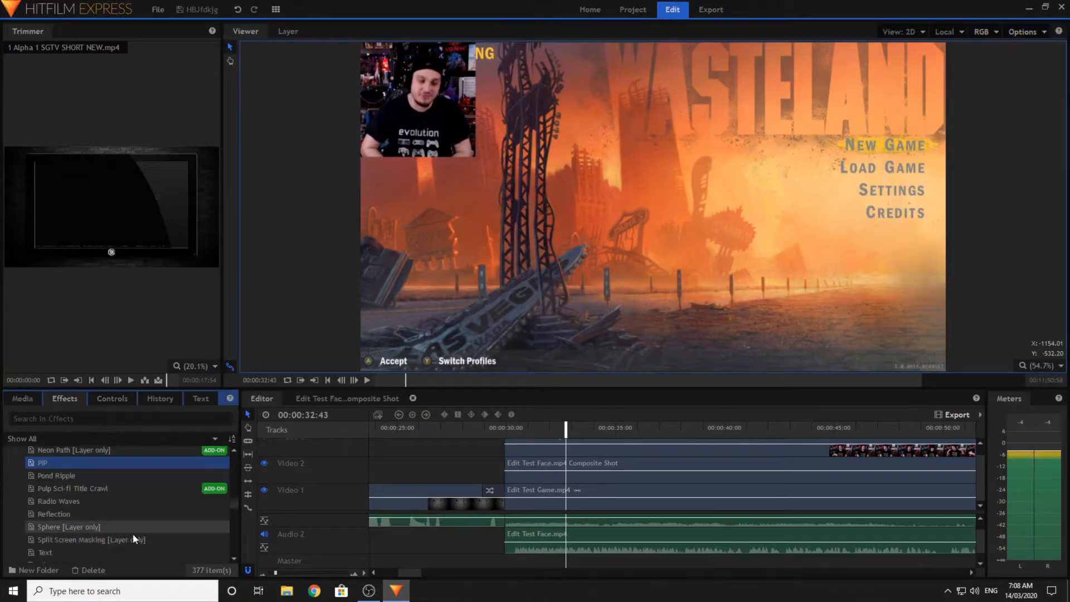
scroll(95, 502, down, 5)
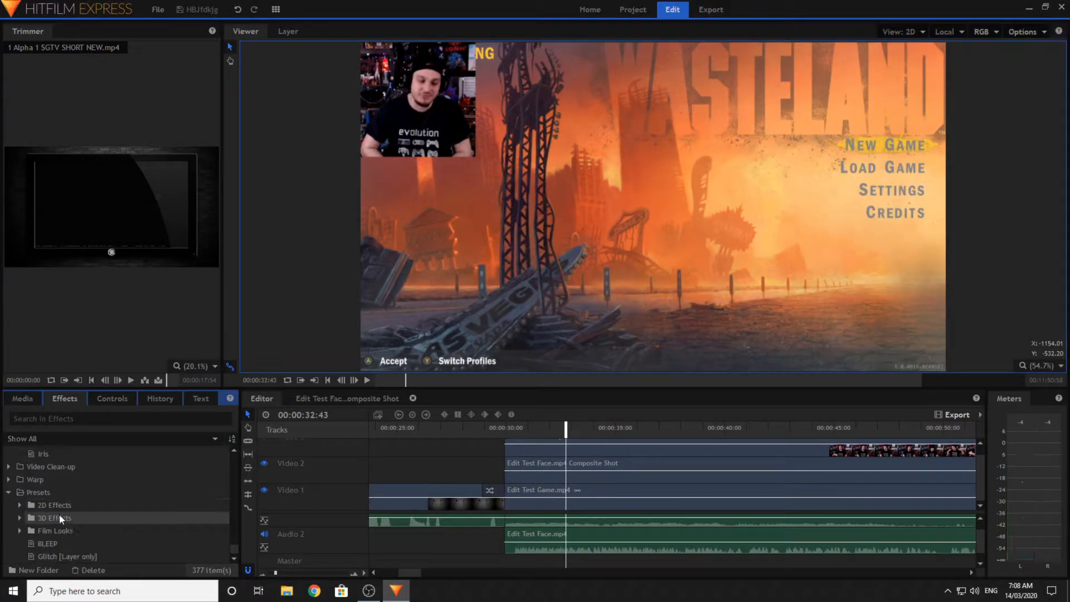
scroll(45, 499, up, 1)
drag(48, 507, 519, 491)
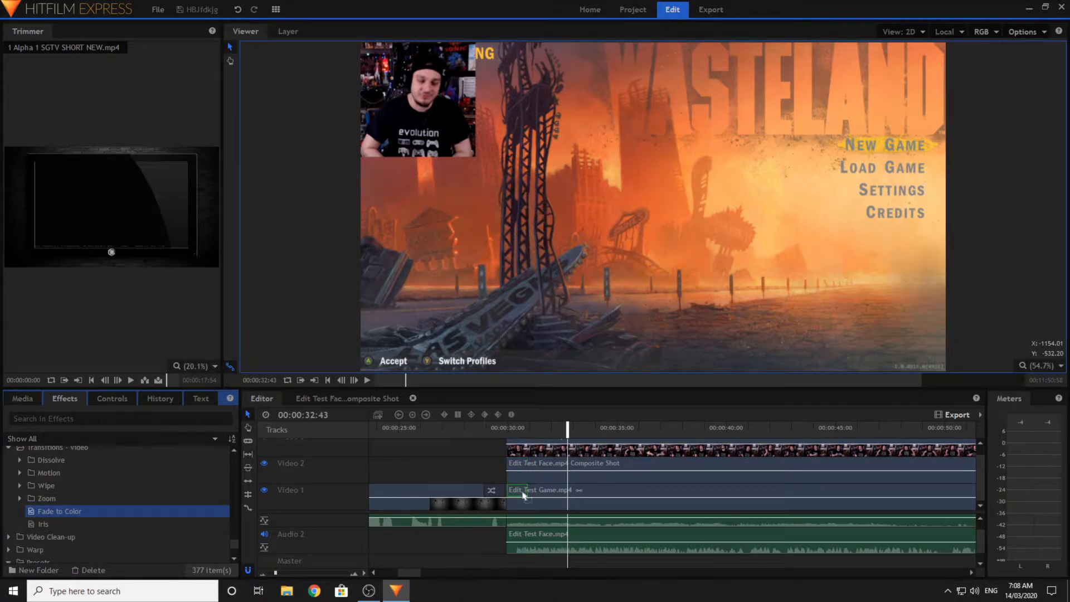
click(65, 398)
drag(523, 472, 516, 467)
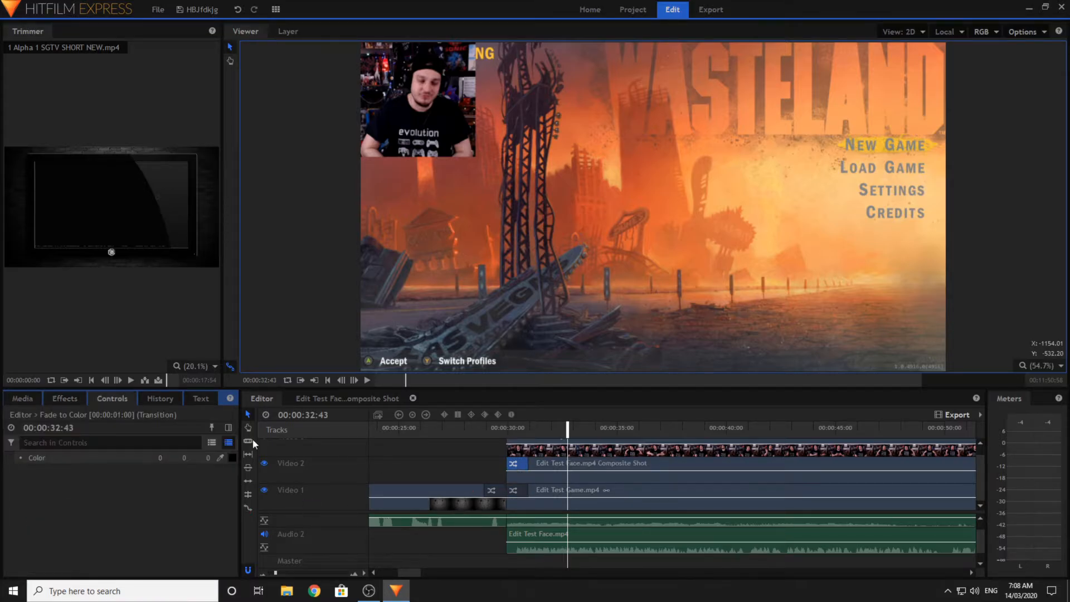
click(65, 398)
drag(96, 512, 517, 446)
- Add an audio Fade transition at the start of the game and face audio clips
click(65, 398)
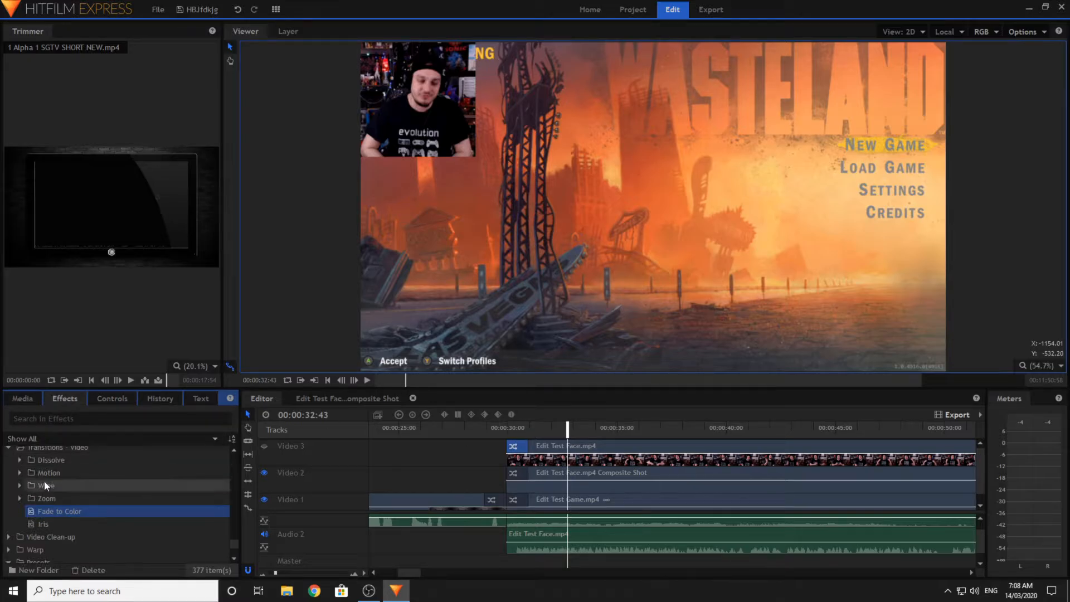
scroll(45, 480, up, 2)
drag(45, 504, 518, 521)
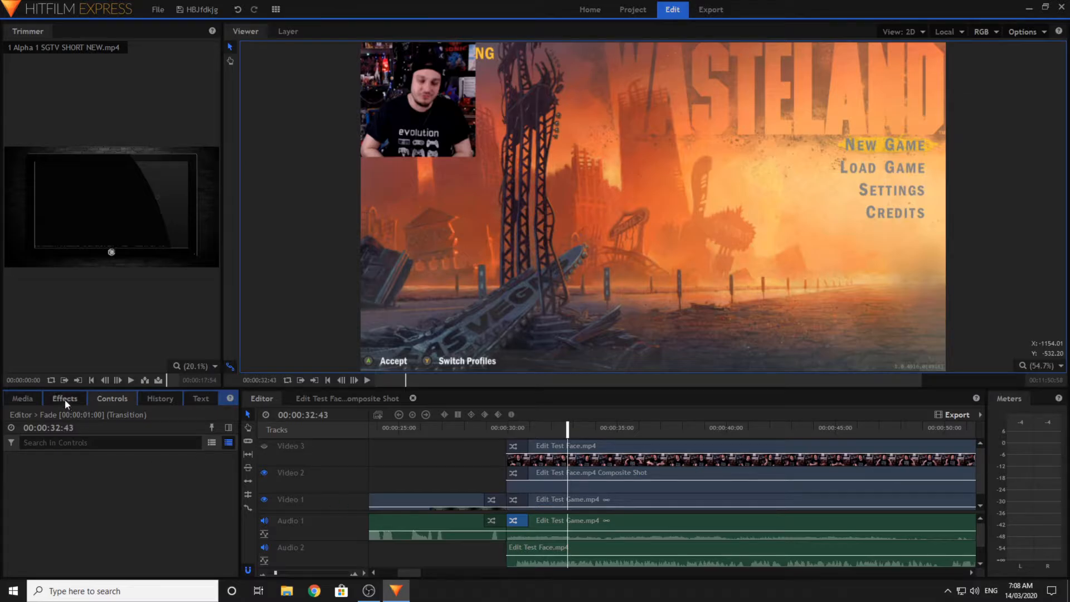
click(64, 399)
drag(122, 499, 523, 521)
scroll(522, 522, up, 2)
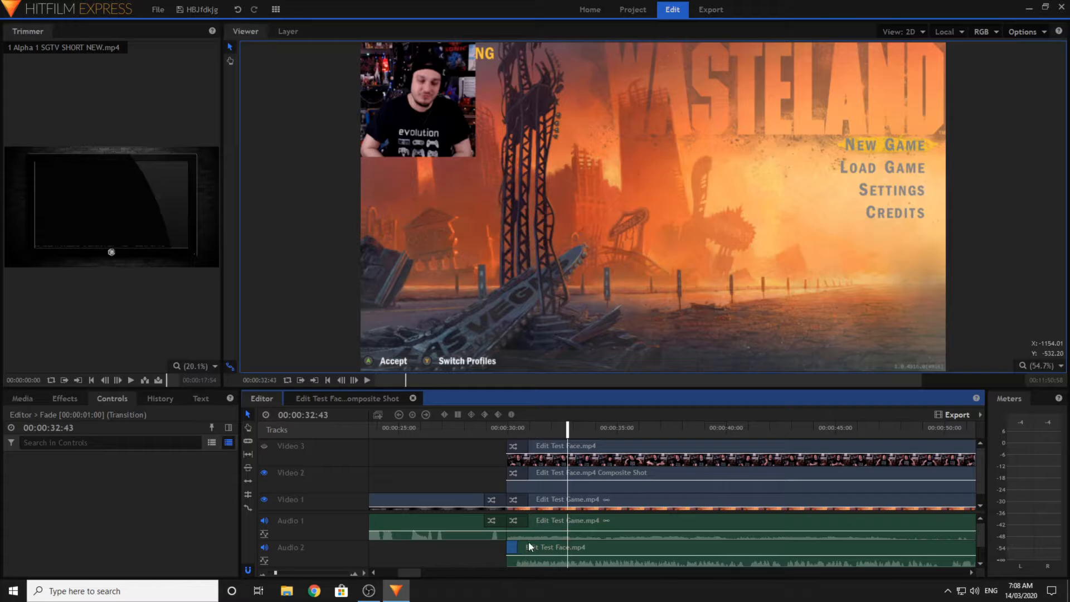
- Play the sequence from 00:00:29:10 to 00:00:36:53 to review the fades after the intro
click(491, 450)
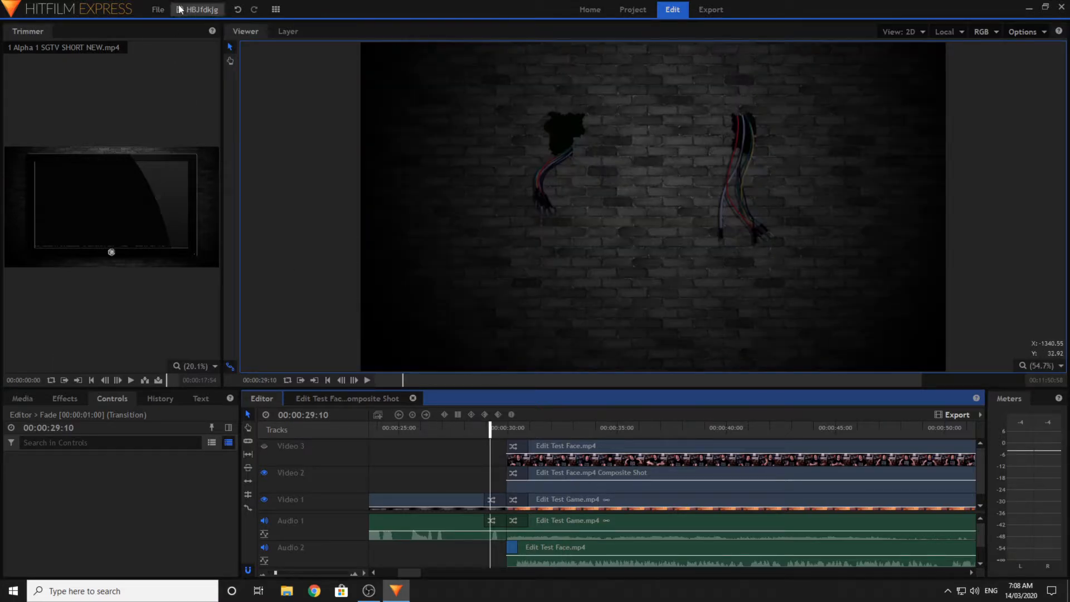
click(368, 380)
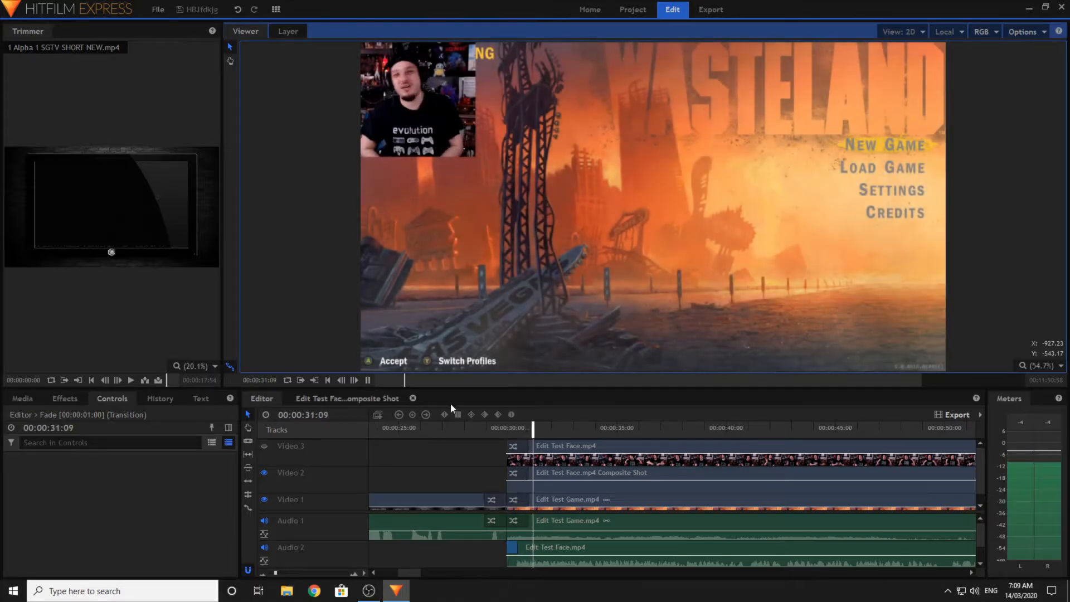
click(439, 457)
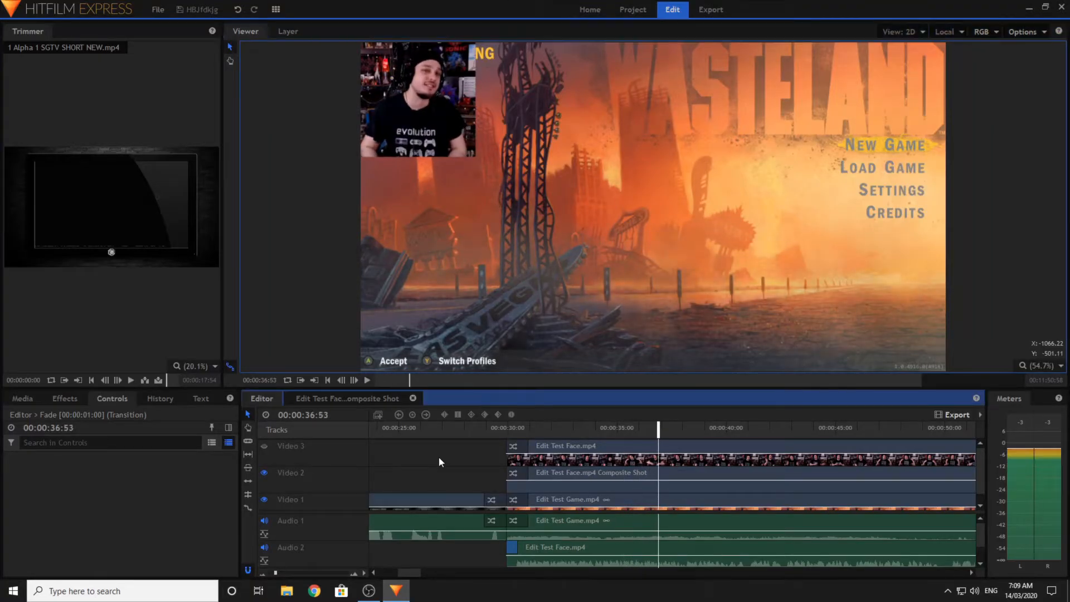
- Play from 00:00:33:34 and slice only the facecam composite shot clip at about 00:00:34:51
click(586, 430)
click(367, 380)
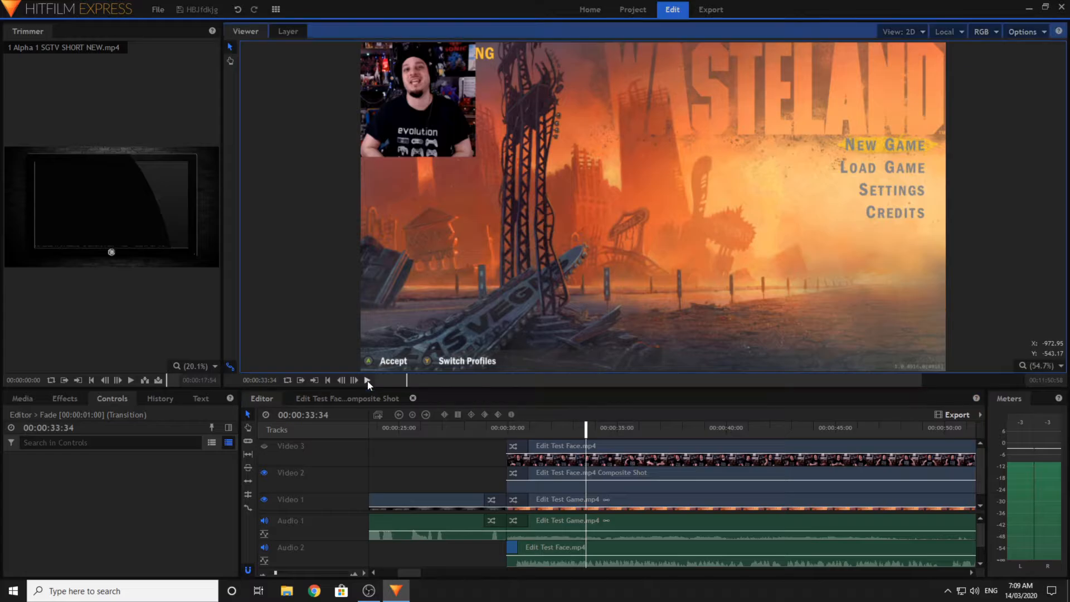
click(368, 380)
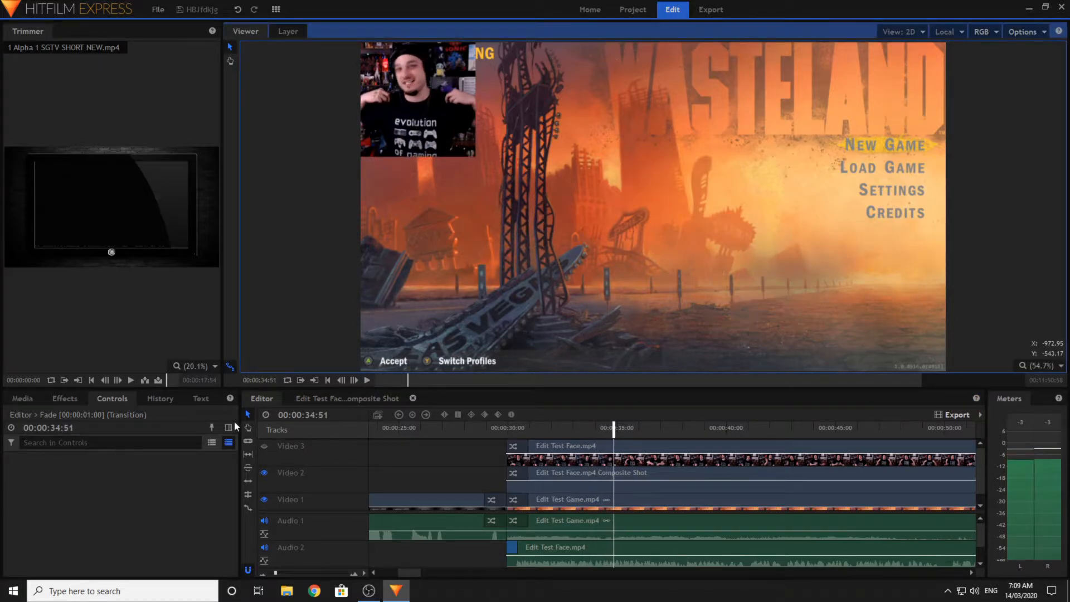
click(248, 441)
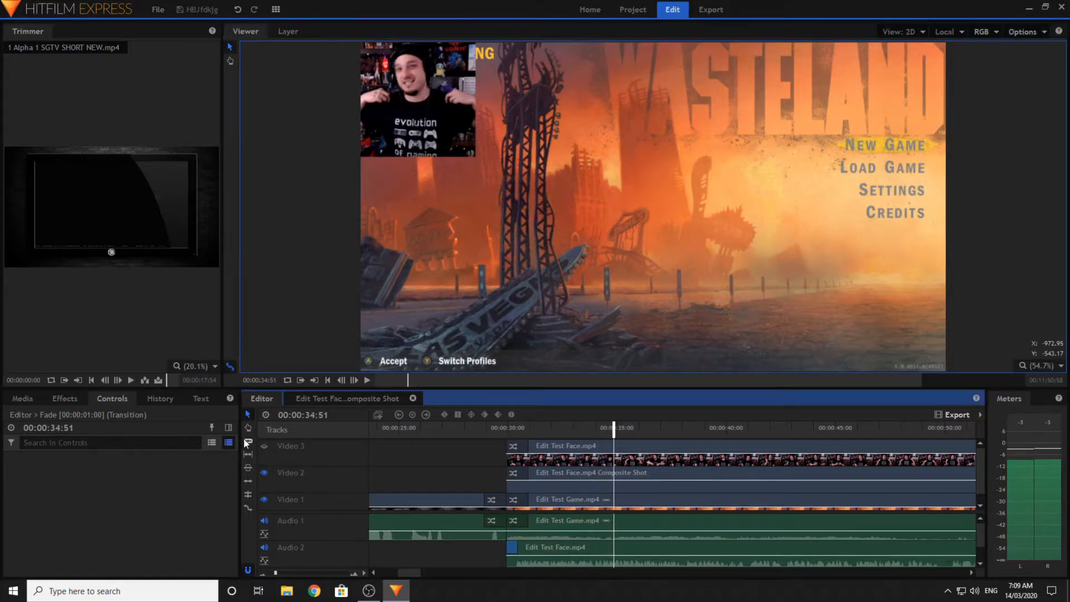
click(618, 473)
- Play on to find the segment's end and slice the facecam composite shot clip again at 00:00:40:53
click(367, 381)
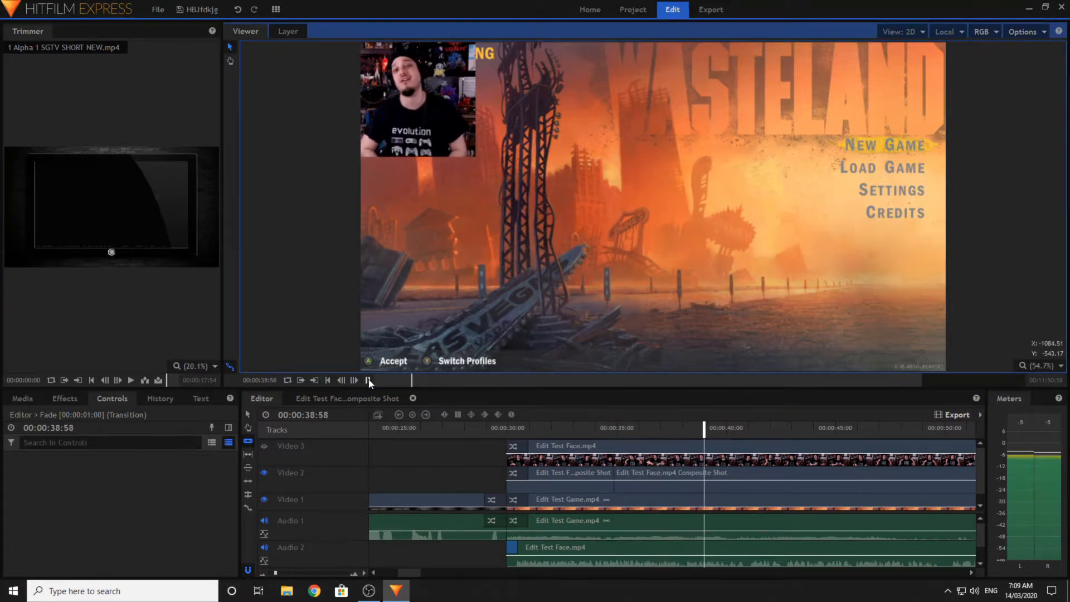
click(368, 380)
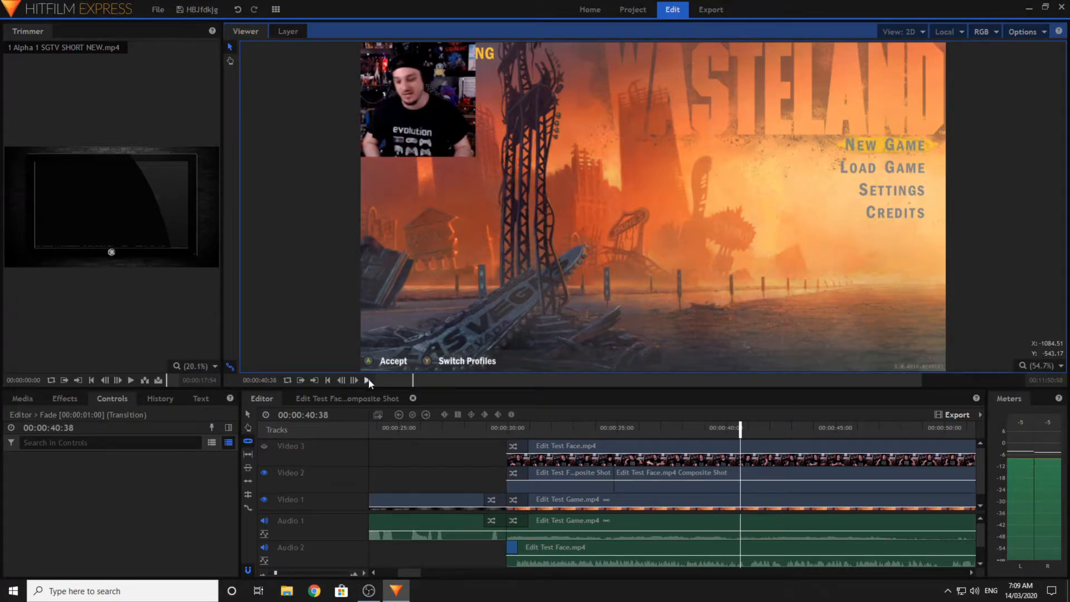
click(741, 476)
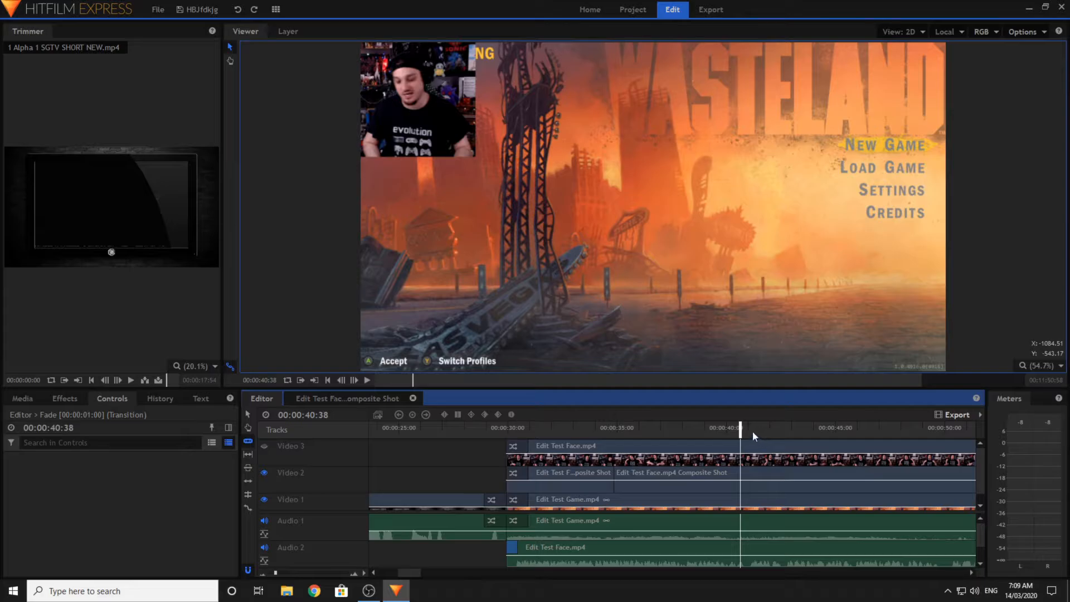
drag(751, 430, 757, 432)
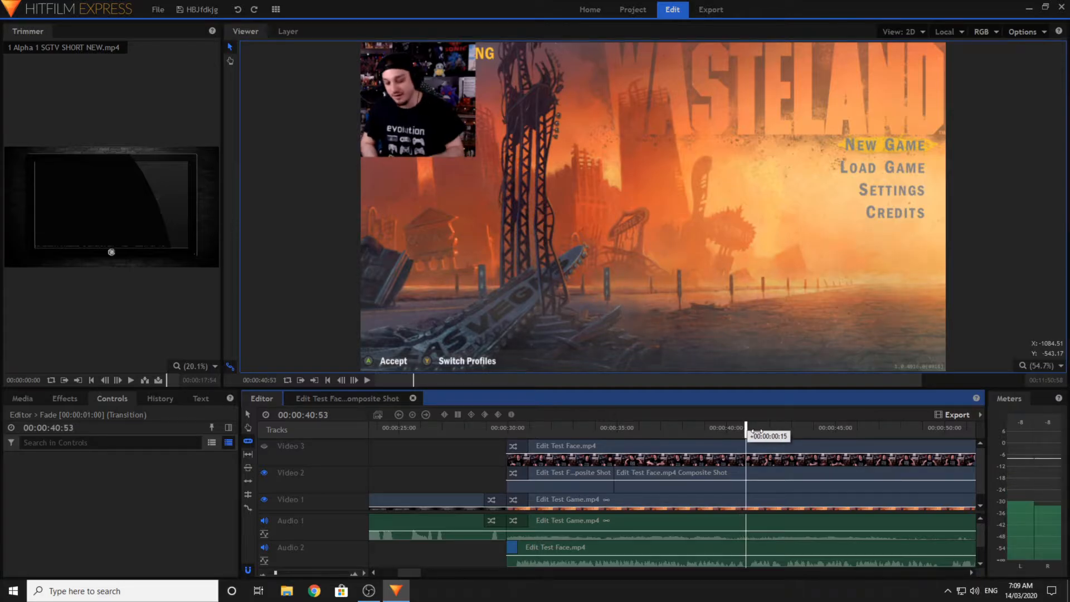
key(ctrl+shift+d)
key(v)
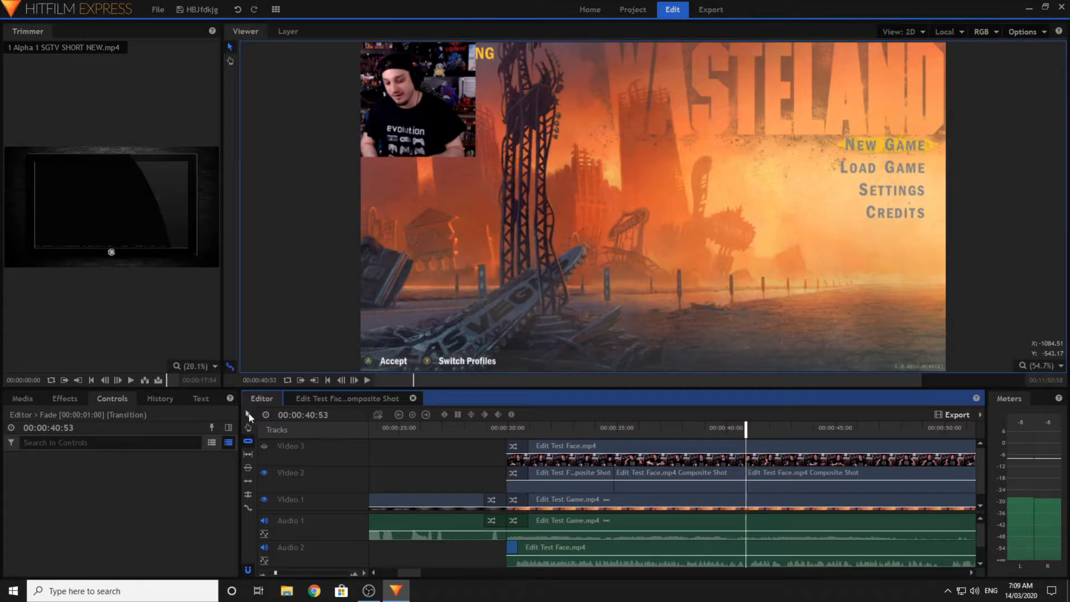
- Check the facecam's composite shot timeline, return to the editor sequence and close the composite shot timeline
click(370, 402)
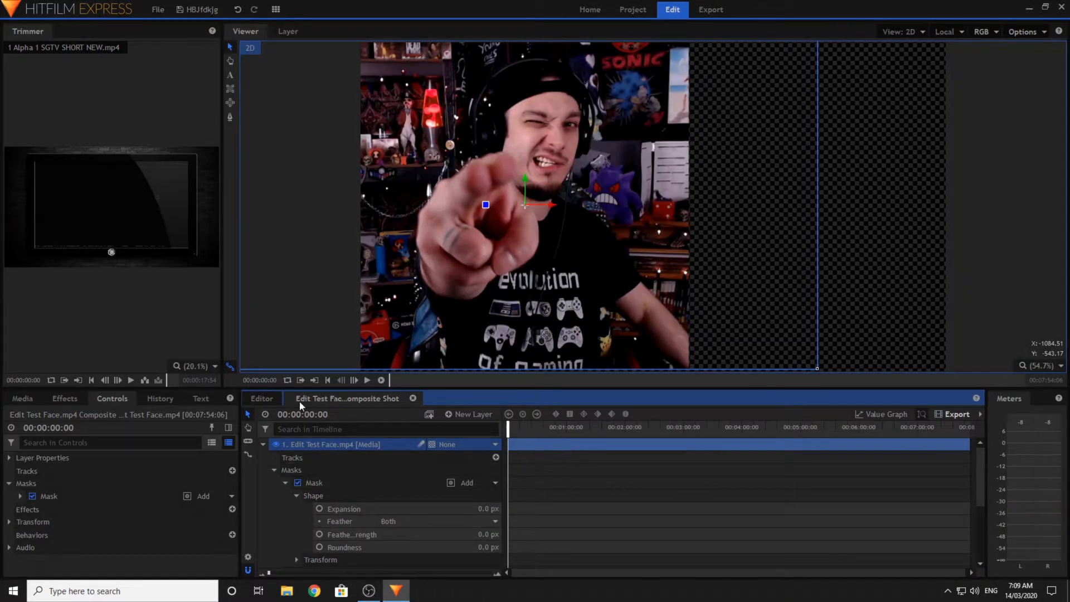
click(263, 397)
click(414, 398)
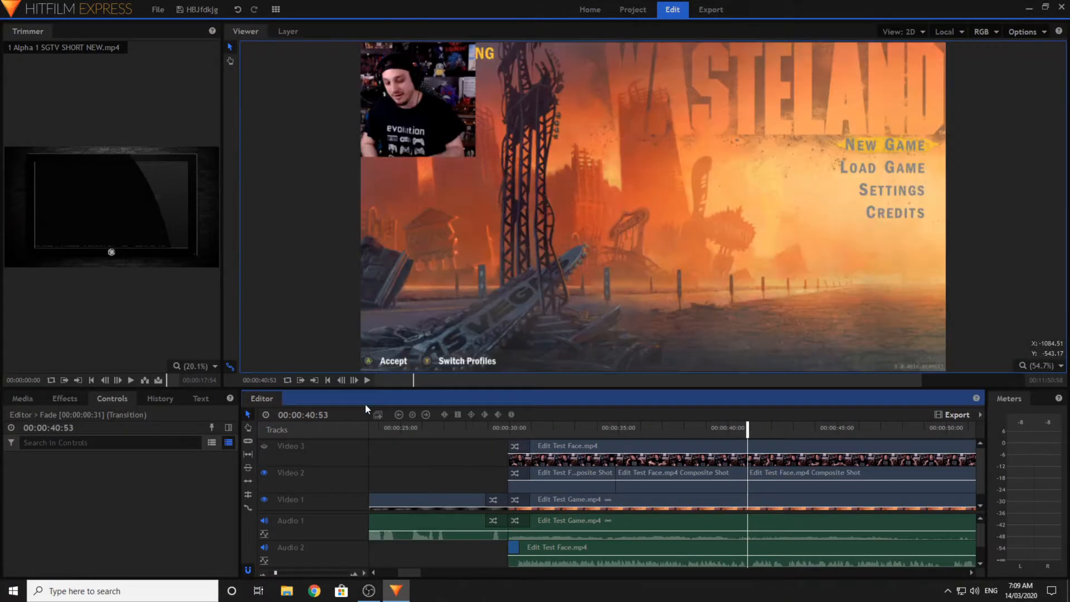
- Select the middle facecam composite shot clip on Video 2, show its Transform properties and save the project
click(699, 479)
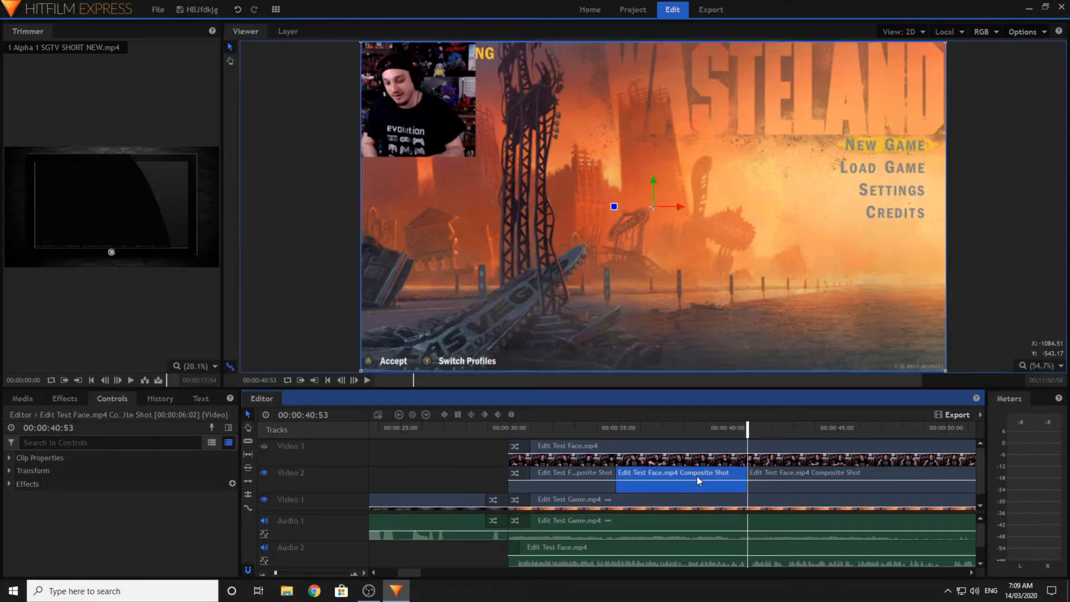
click(9, 471)
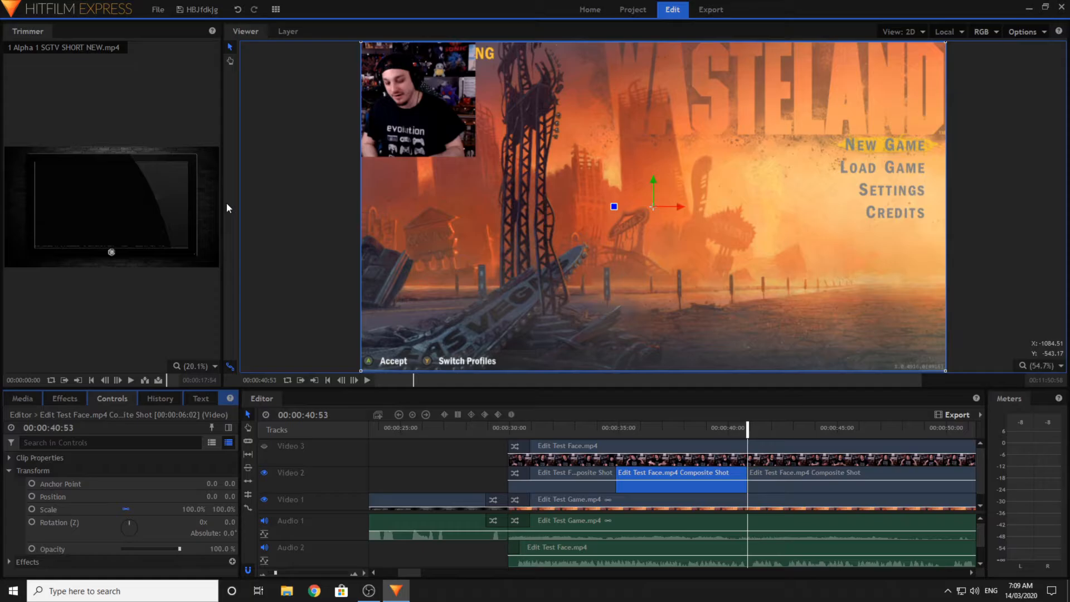
click(204, 11)
mouse_move(192, 222)
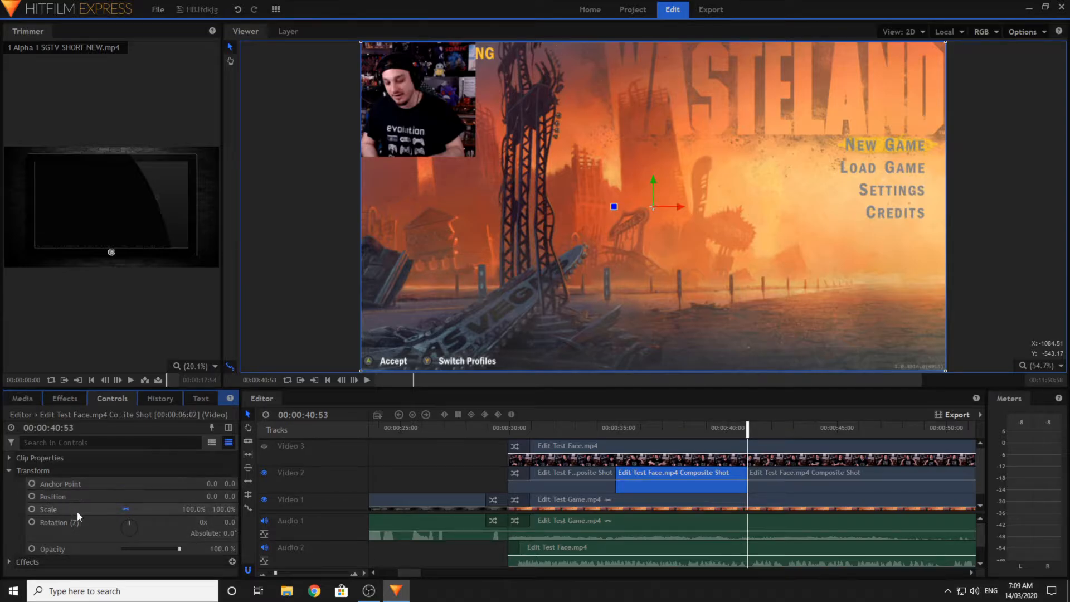
- Enable keyframing for the PIP effect's Scale on the middle facecam clip at 00:00:40:53, with a value of 35%
click(9, 471)
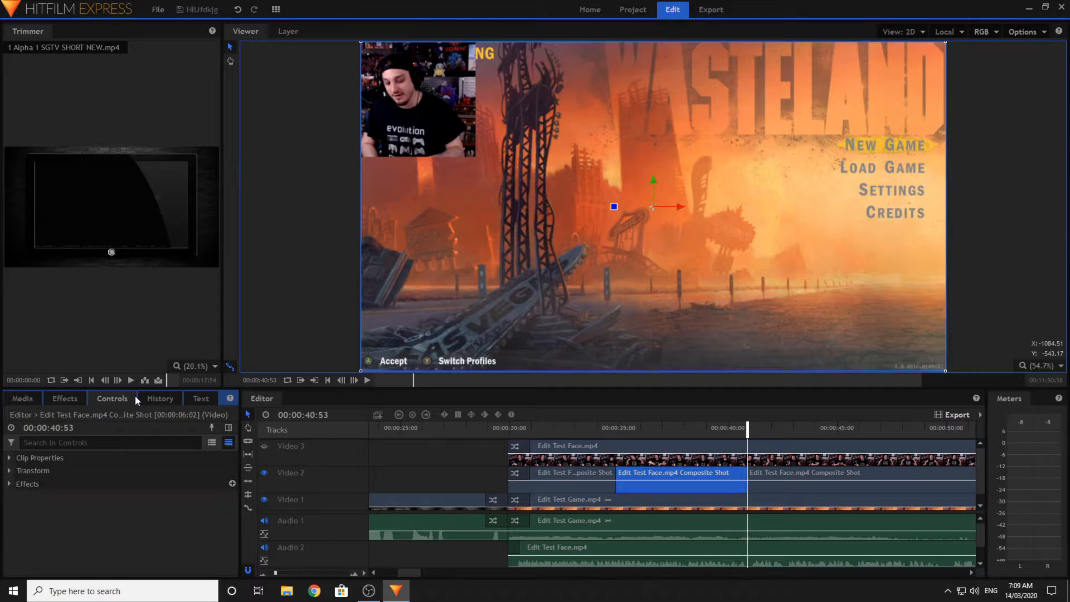
click(9, 472)
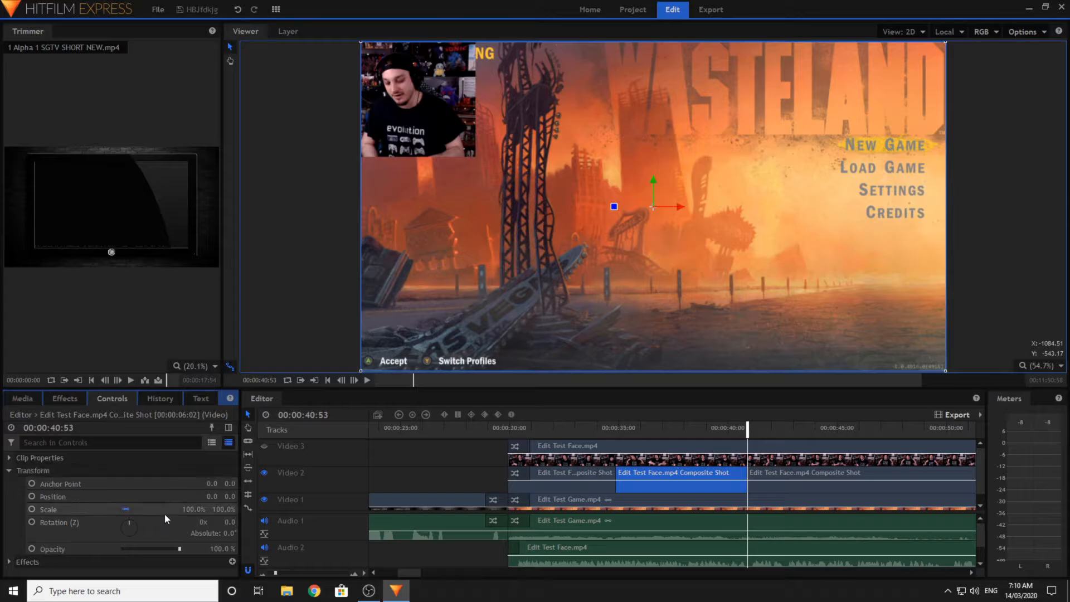
click(8, 471)
click(10, 483)
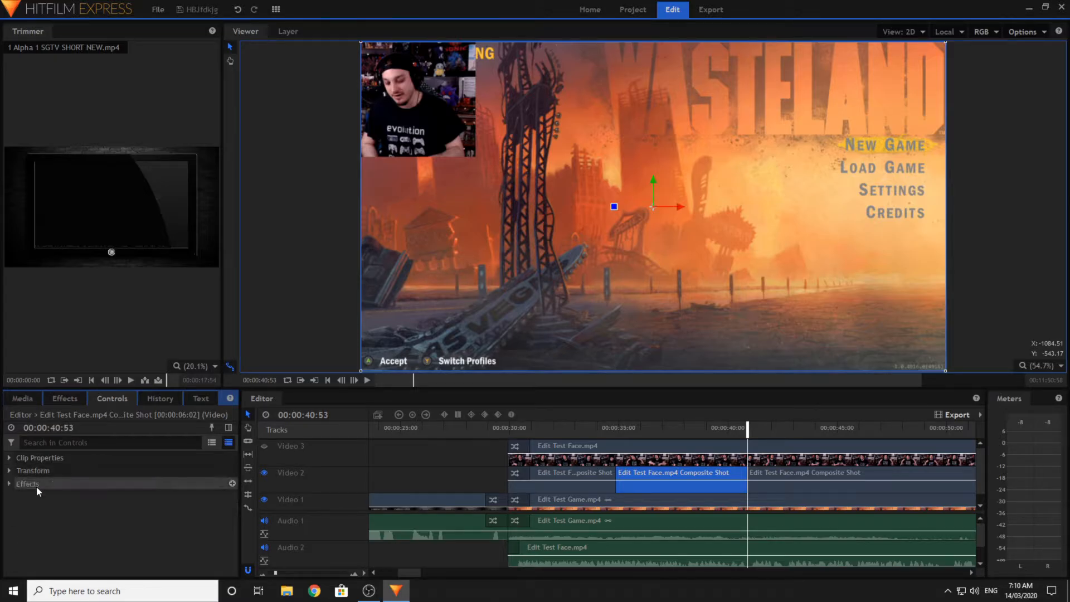
click(20, 496)
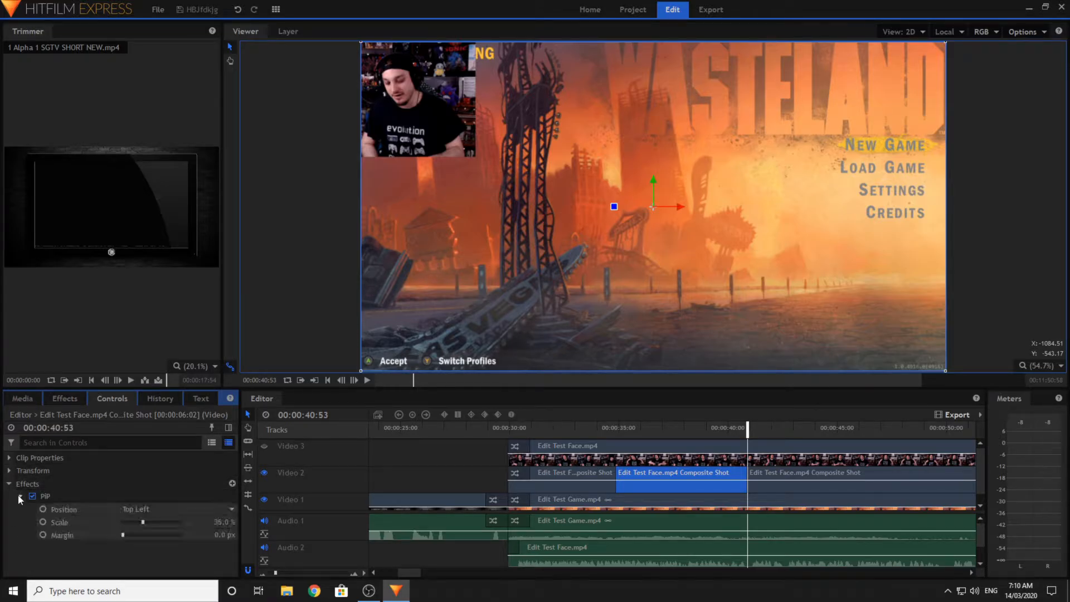
click(56, 522)
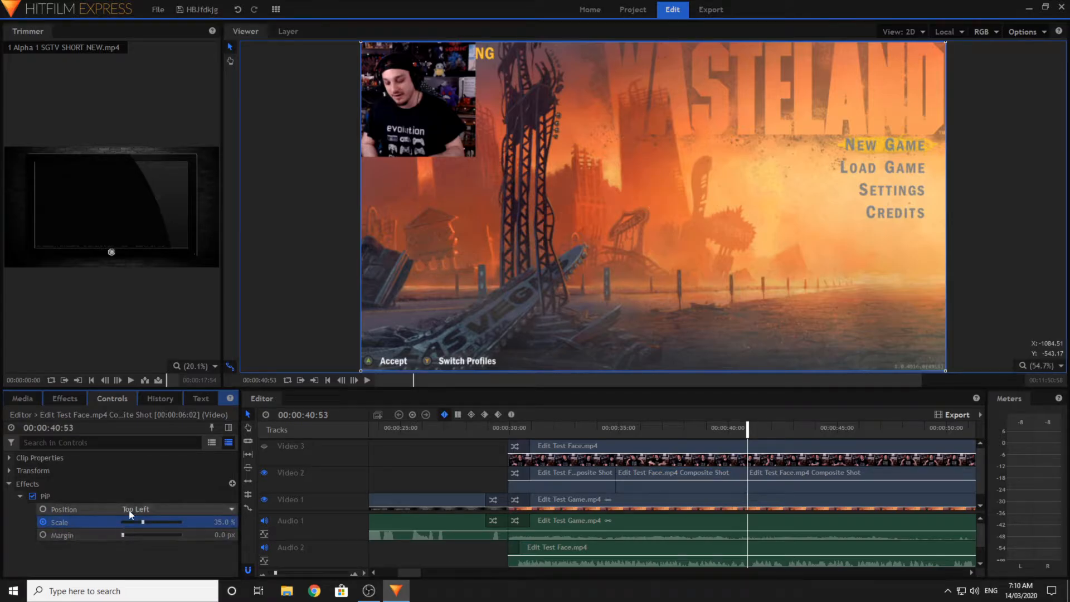
click(229, 427)
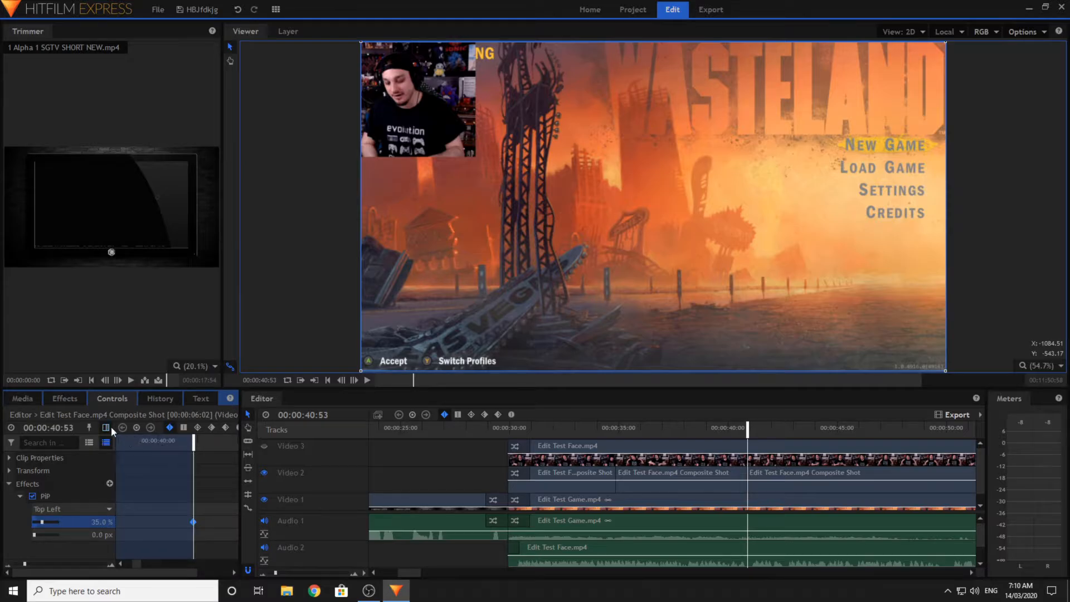
click(111, 427)
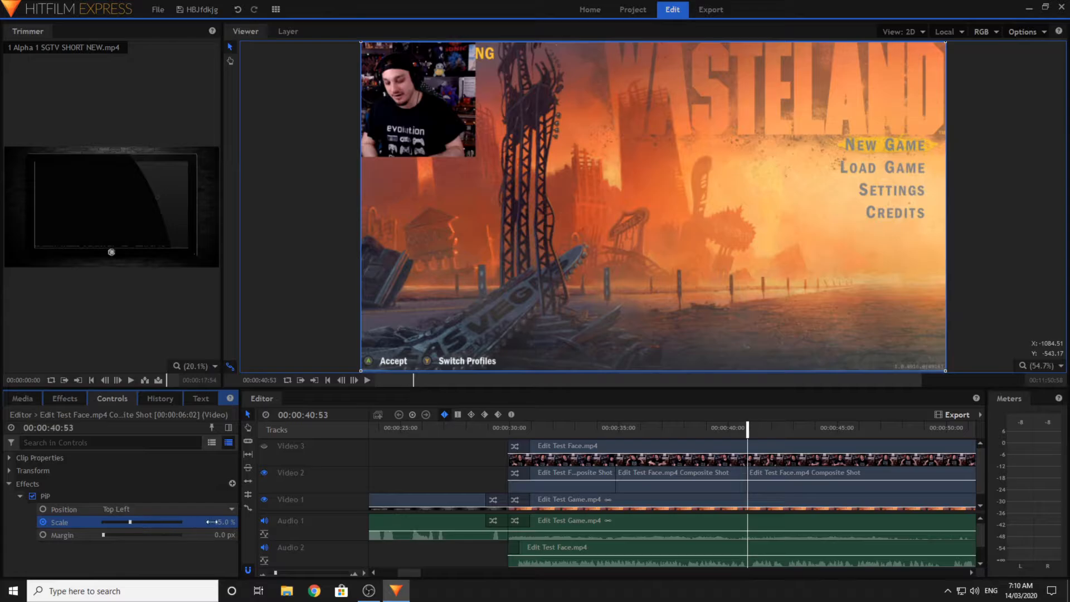
- Add a PIP Scale keyframe of 52% at 00:00:40:43 and show the keyframes of the middle facecam clip
click(732, 426)
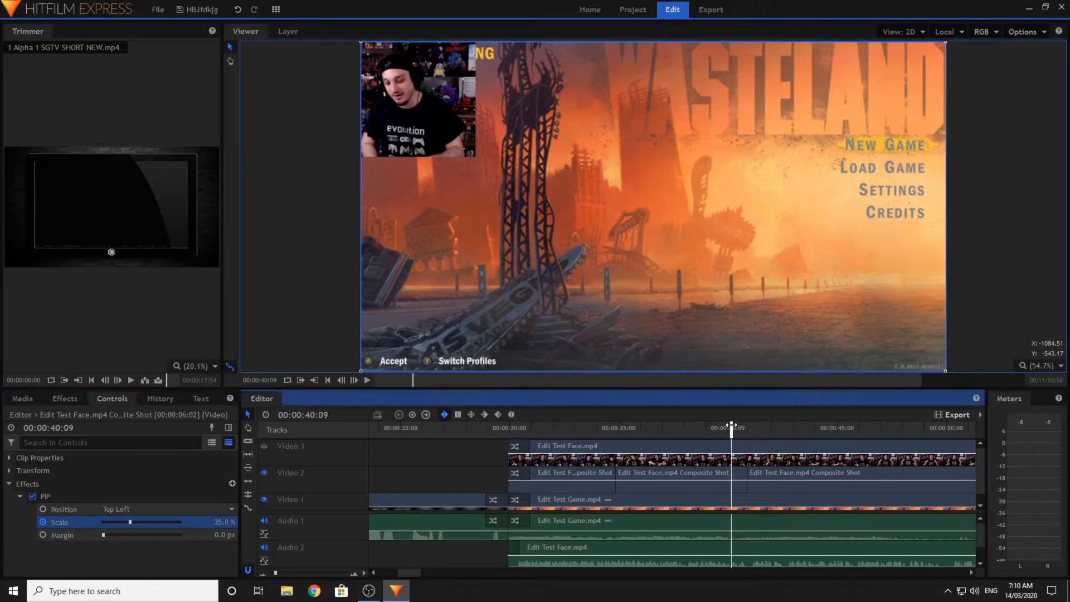
drag(732, 426, 744, 426)
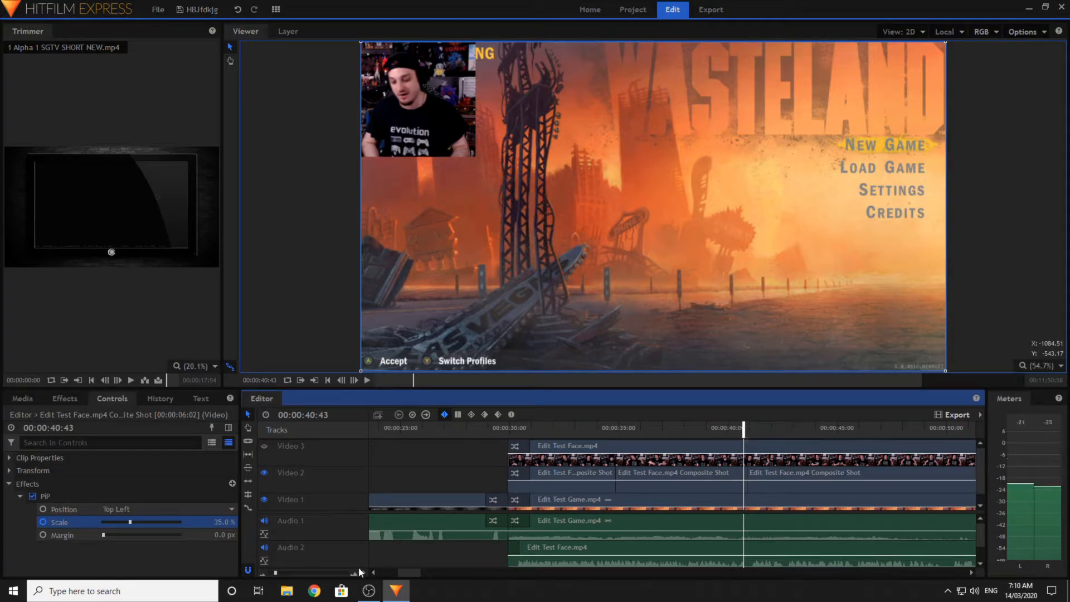
text(5)
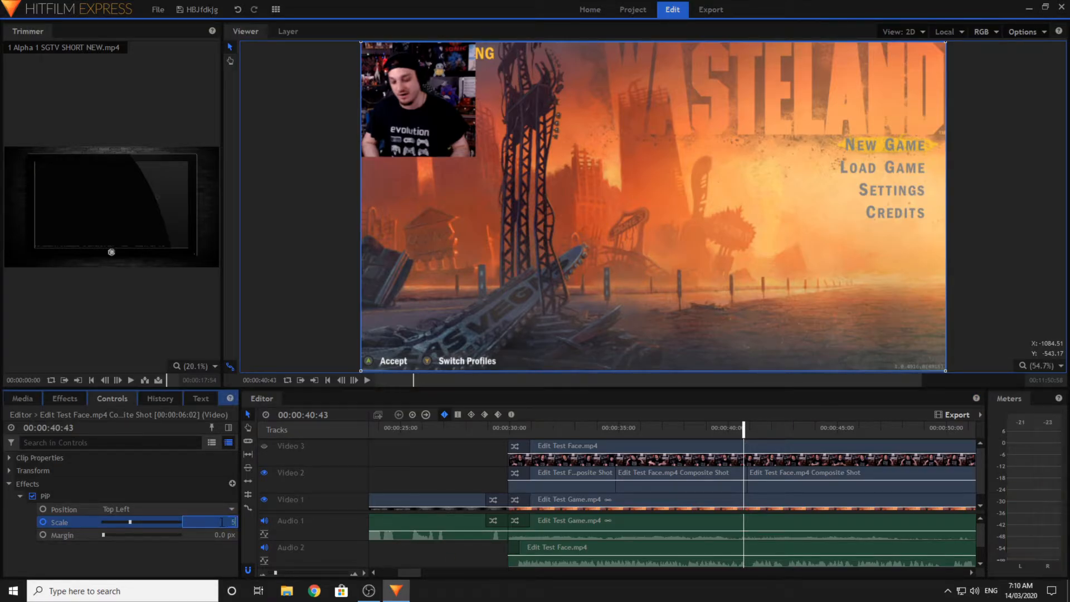
key(Return)
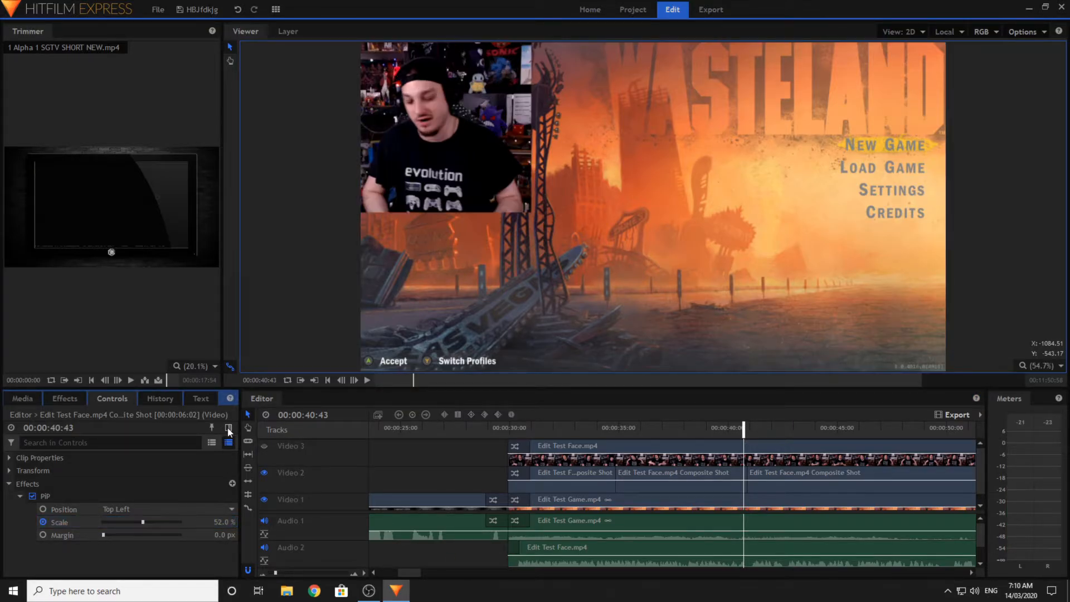
click(228, 427)
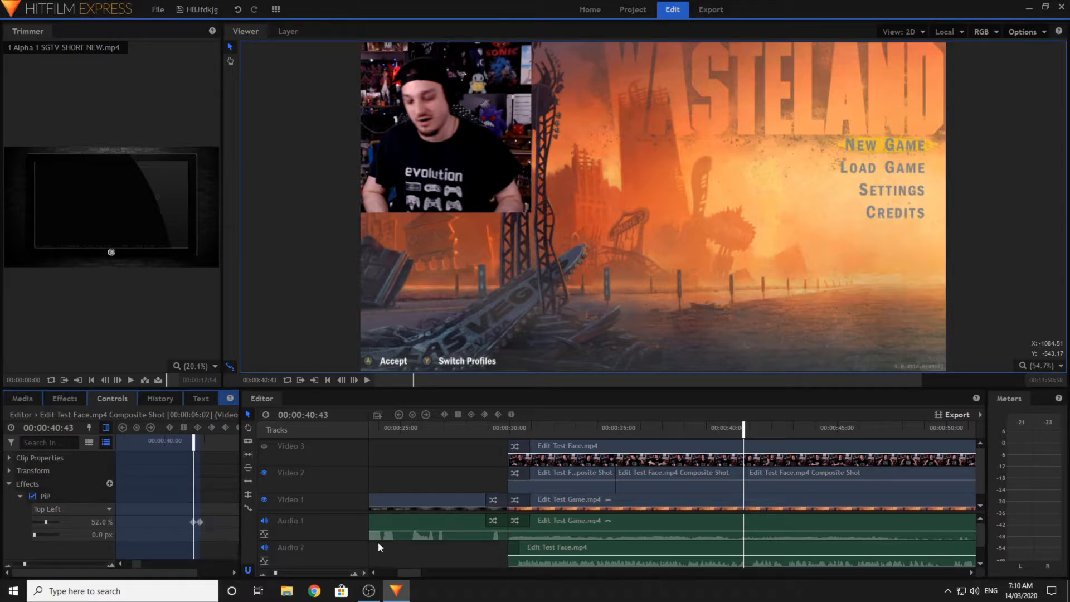
- Play the opening of the middle facecam clip, and set its PIP Scale to 35% at 00:00:34:51
click(614, 427)
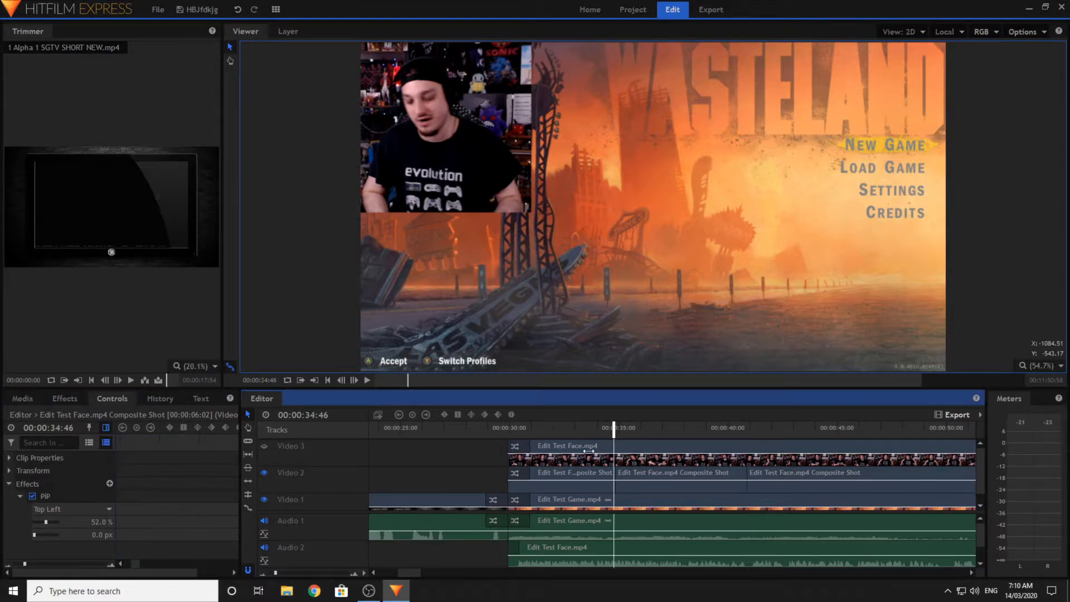
click(366, 382)
click(366, 382)
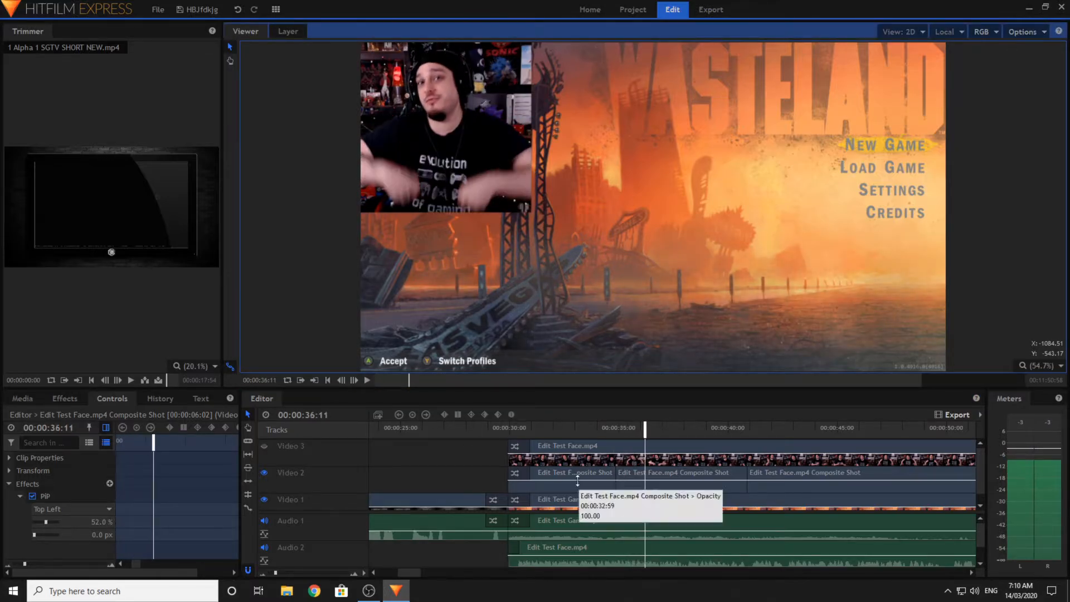
click(615, 431)
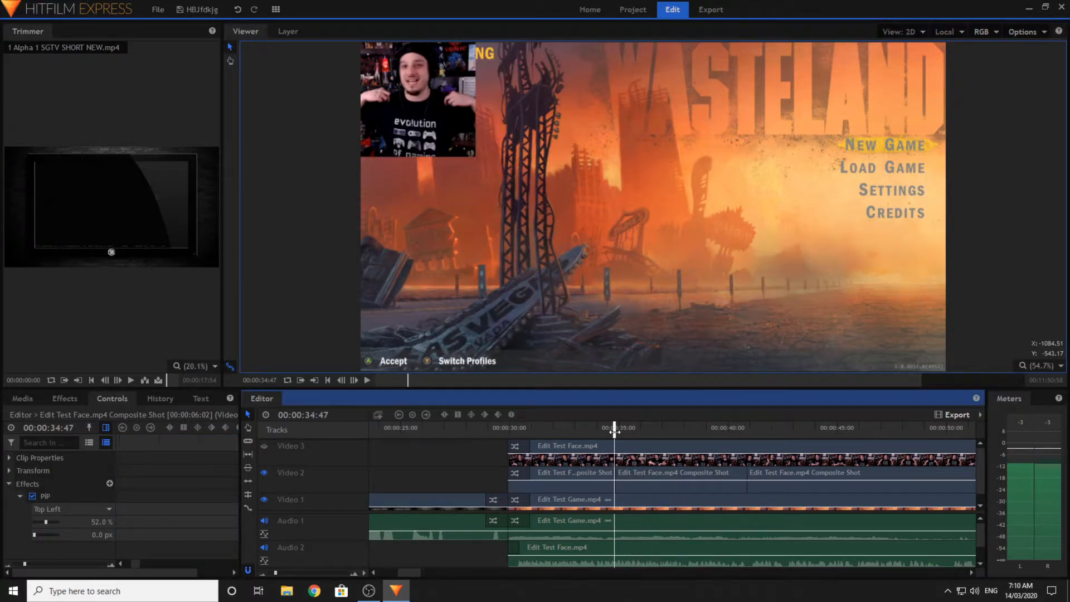
click(328, 572)
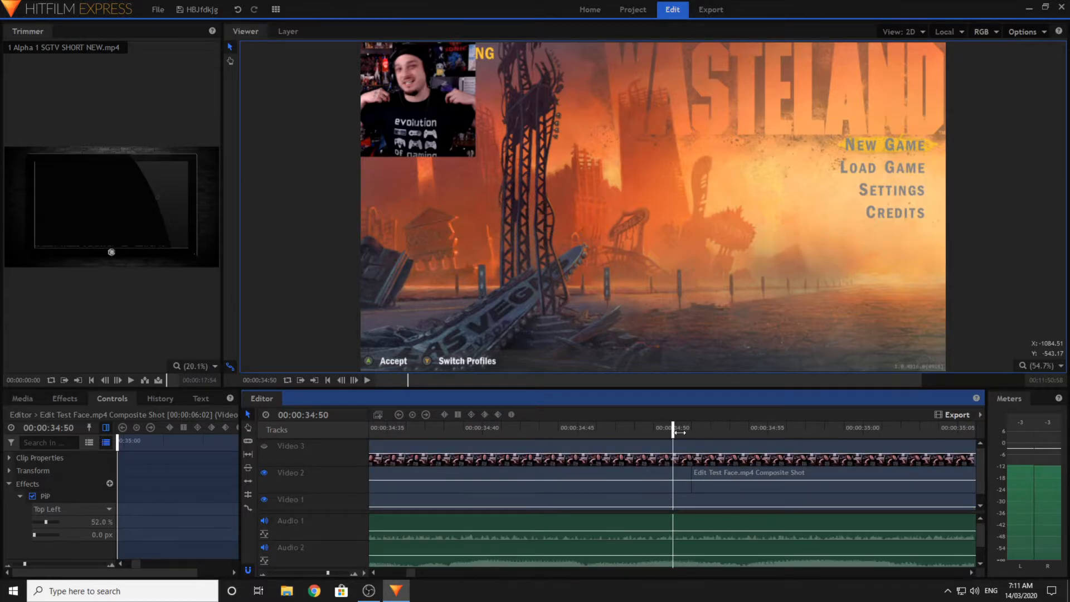
click(706, 482)
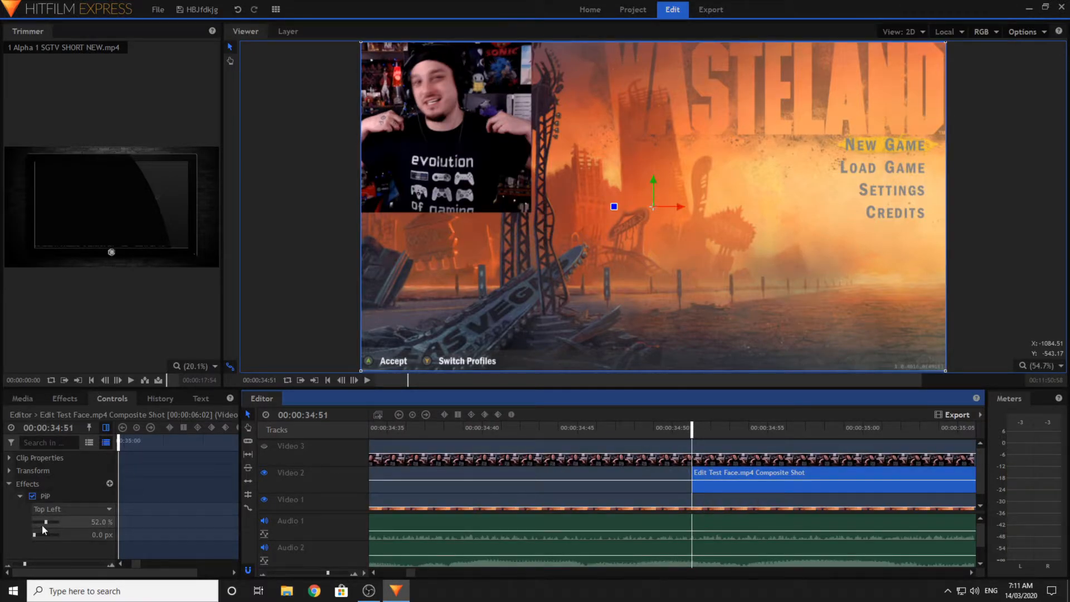
click(99, 524)
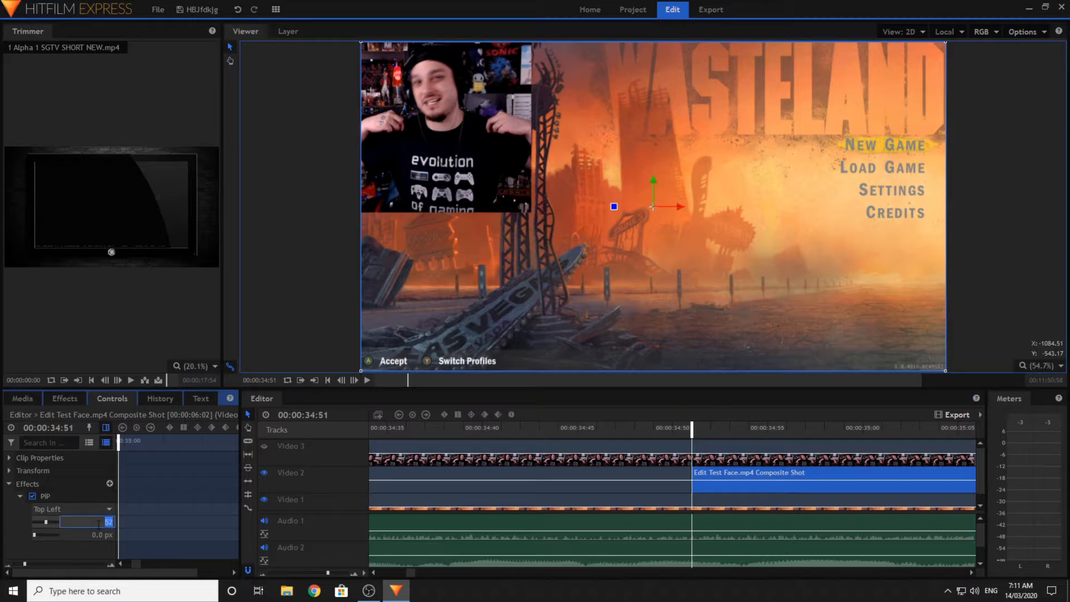
key(Return)
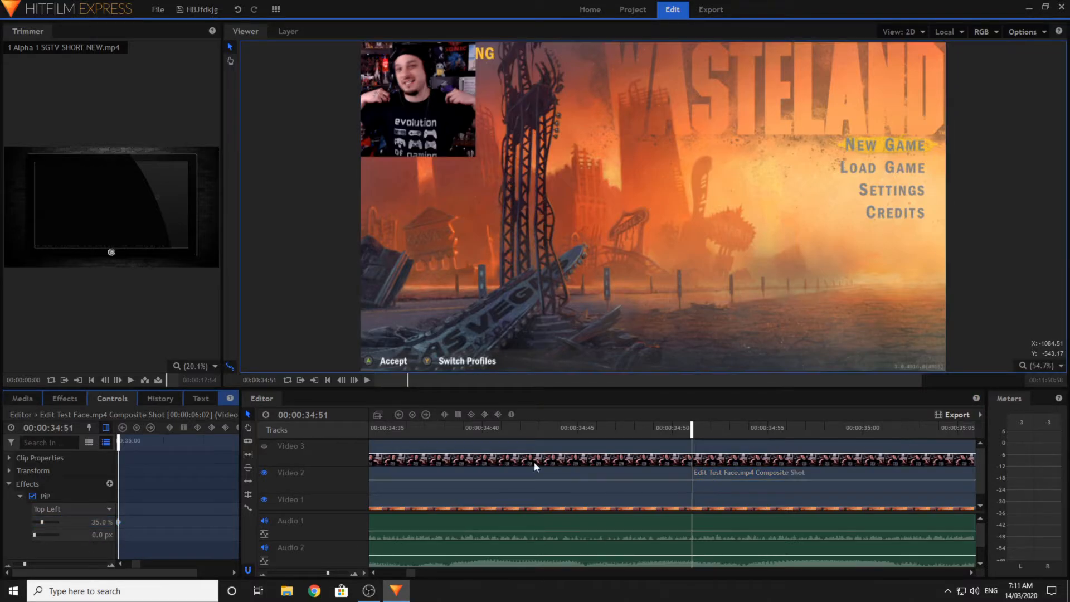
- Play on to 00:00:35:42 and set the middle facecam clip's PIP Scale to 52% there
click(367, 380)
click(369, 381)
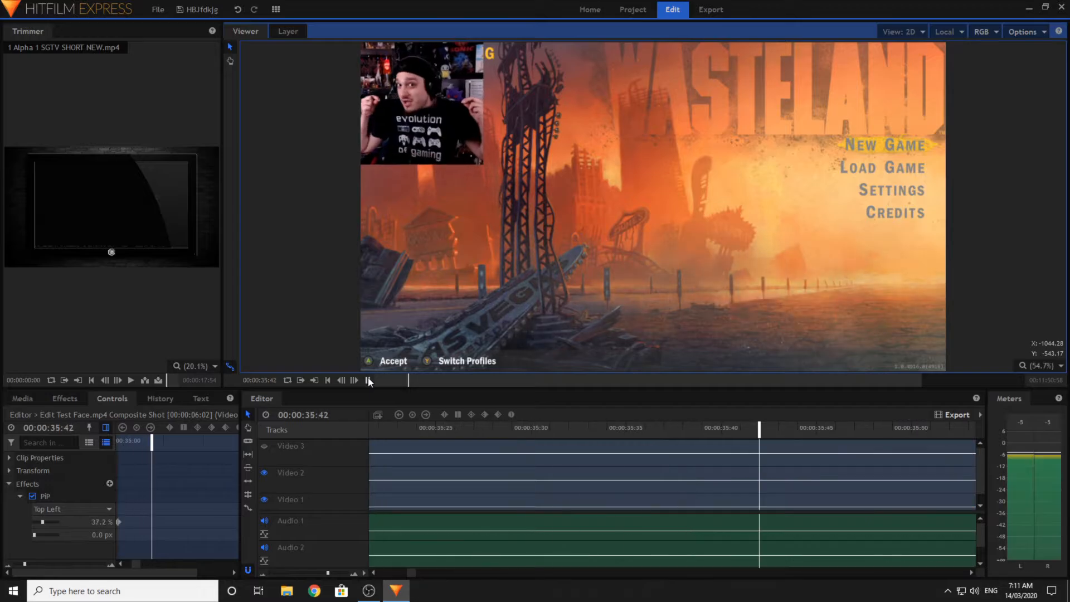
click(98, 522)
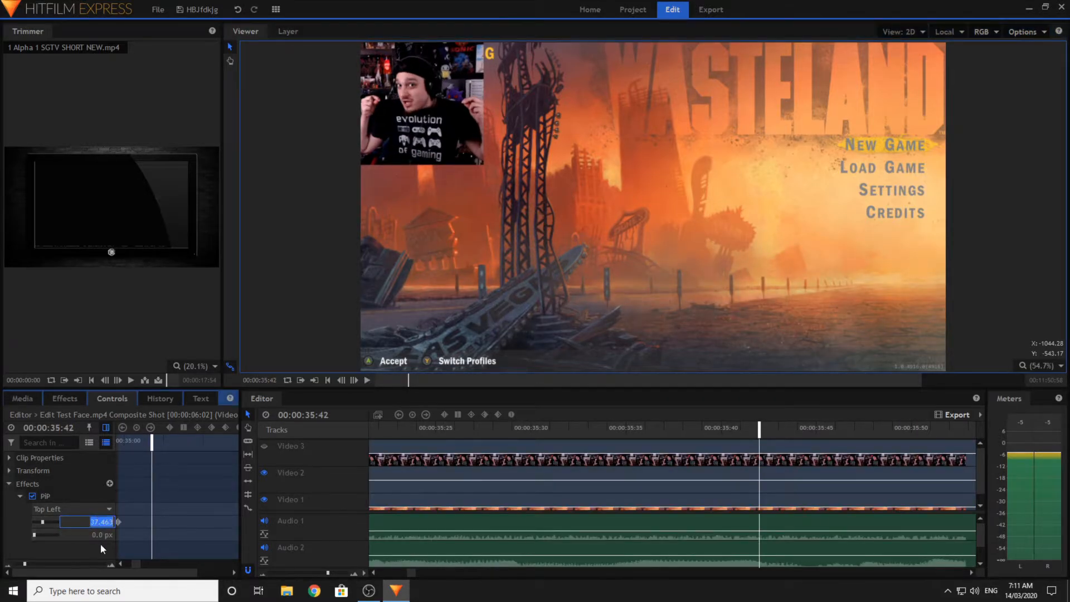
text(52)
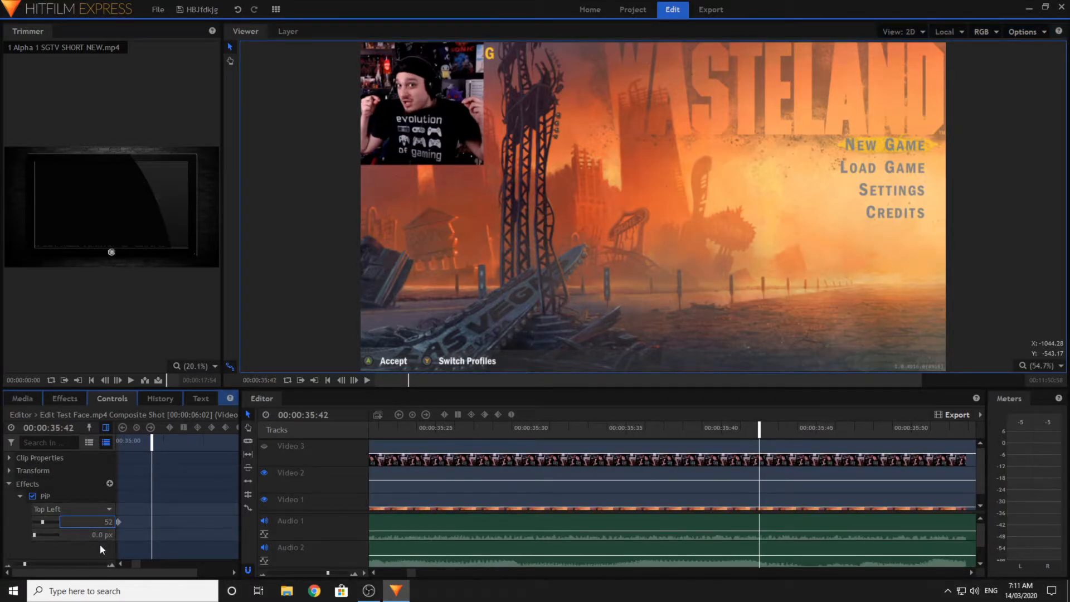
key(Return)
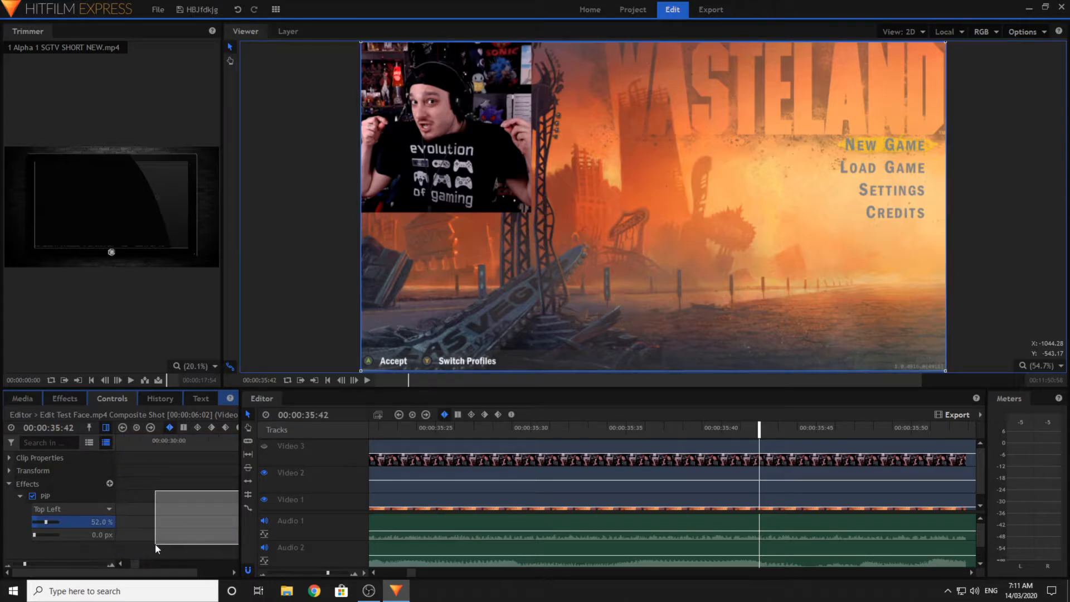
- Change the temporal interpolation of the PIP Scale keyframes selected near the start of the middle facecam clip
right_click(209, 521)
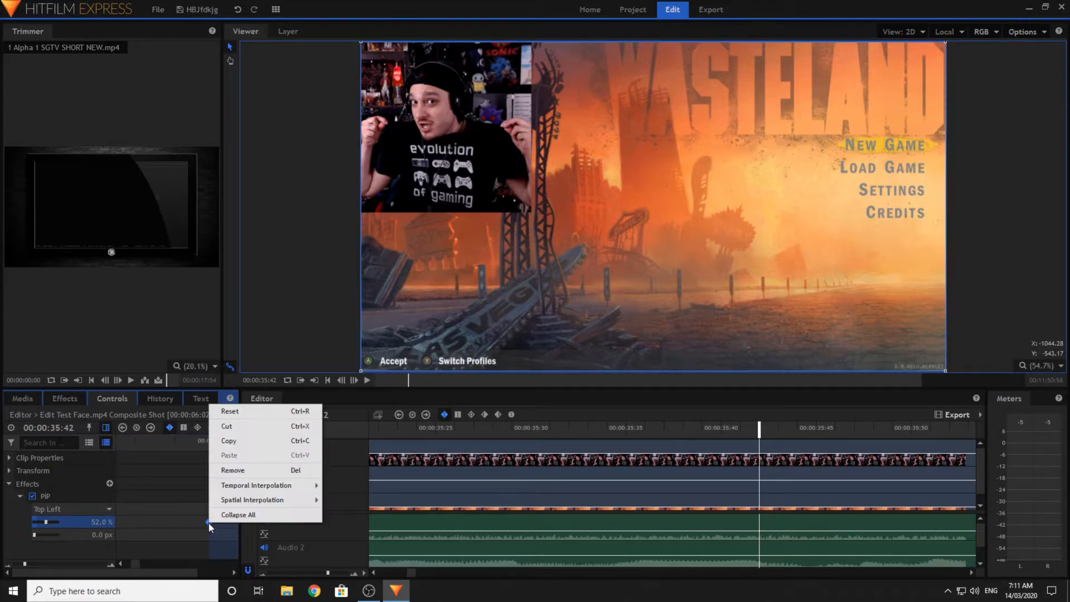
mouse_move(268, 485)
click(349, 496)
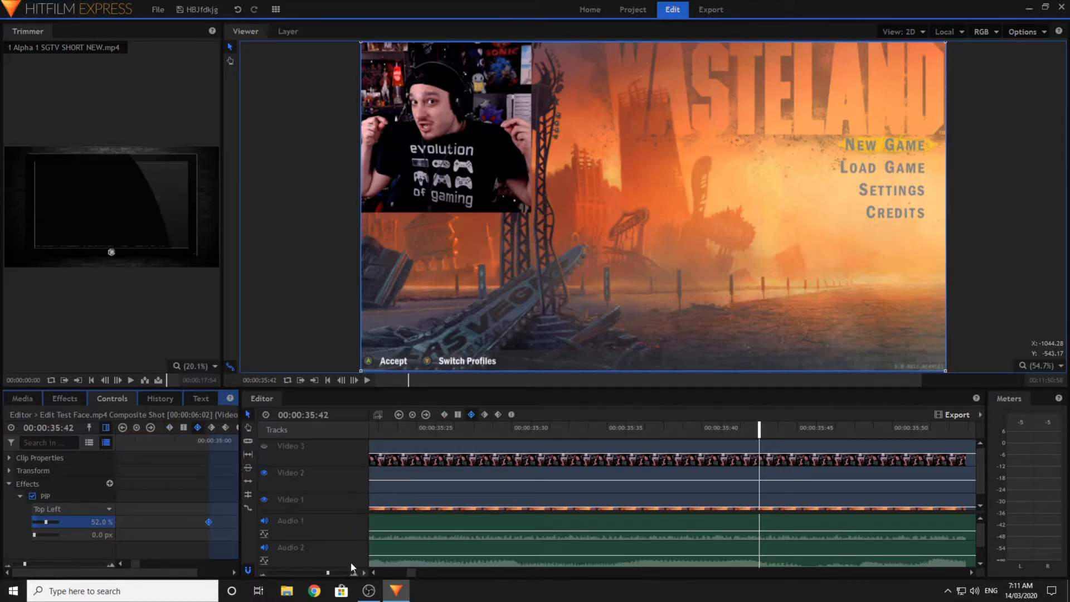
- Save the project and play the sequence from its beginning to review the fades and the facecam scaling
click(273, 574)
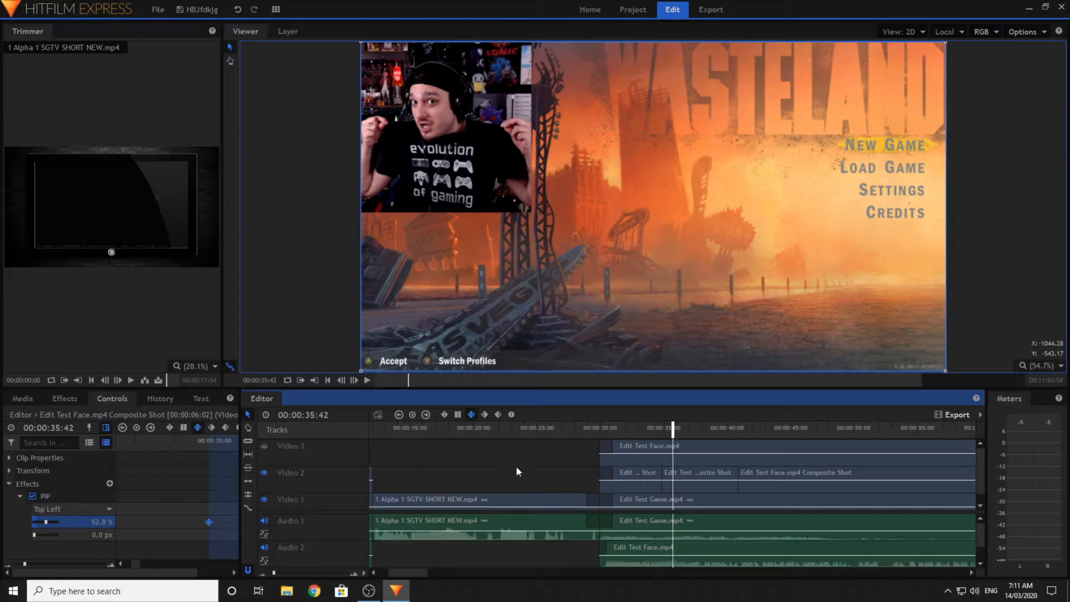
click(593, 428)
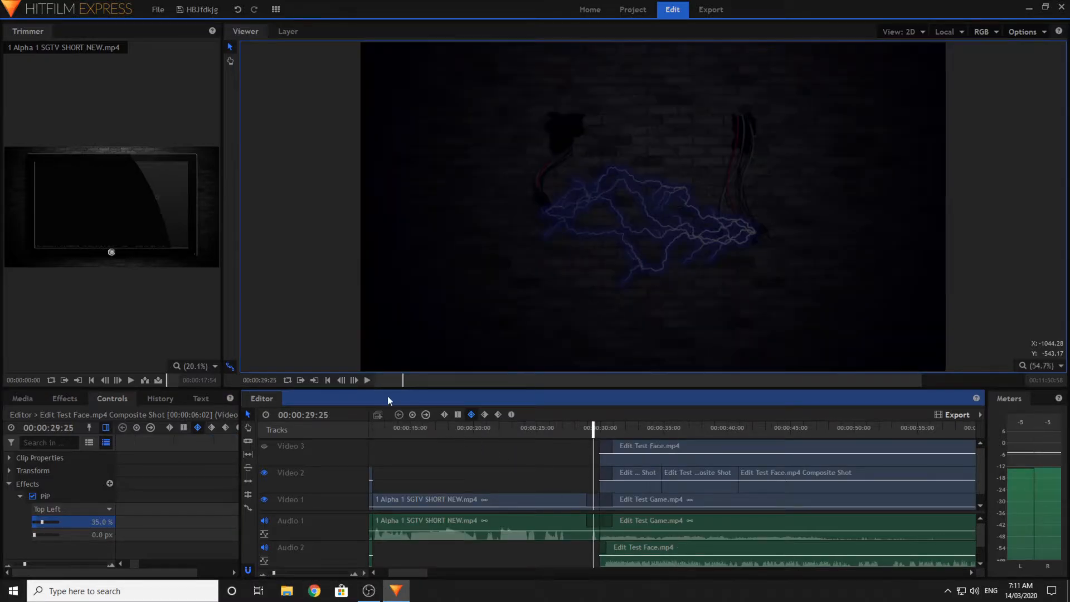
click(327, 381)
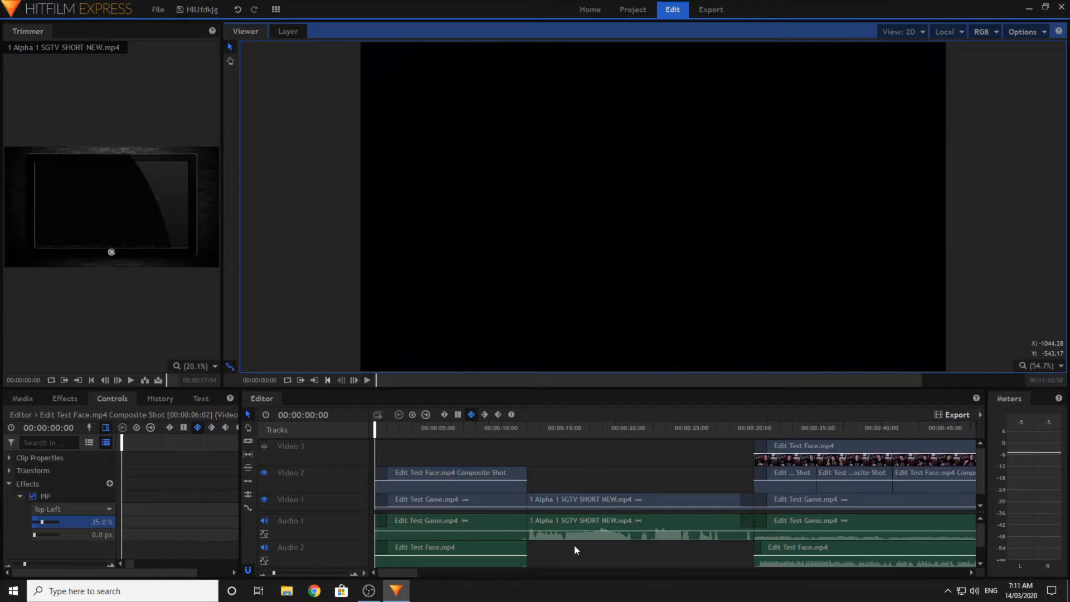
click(587, 574)
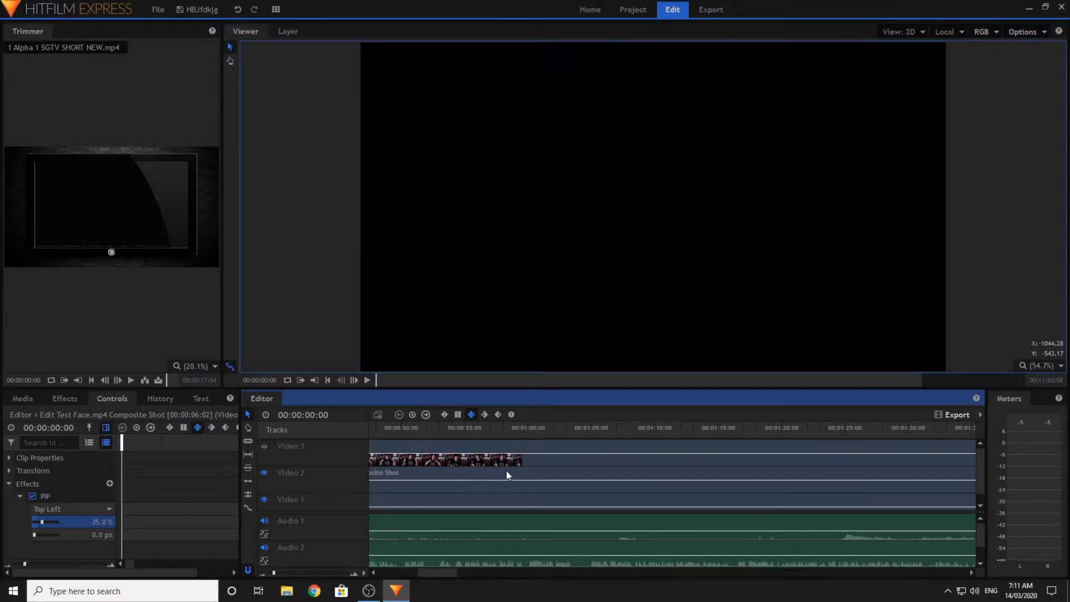
click(328, 381)
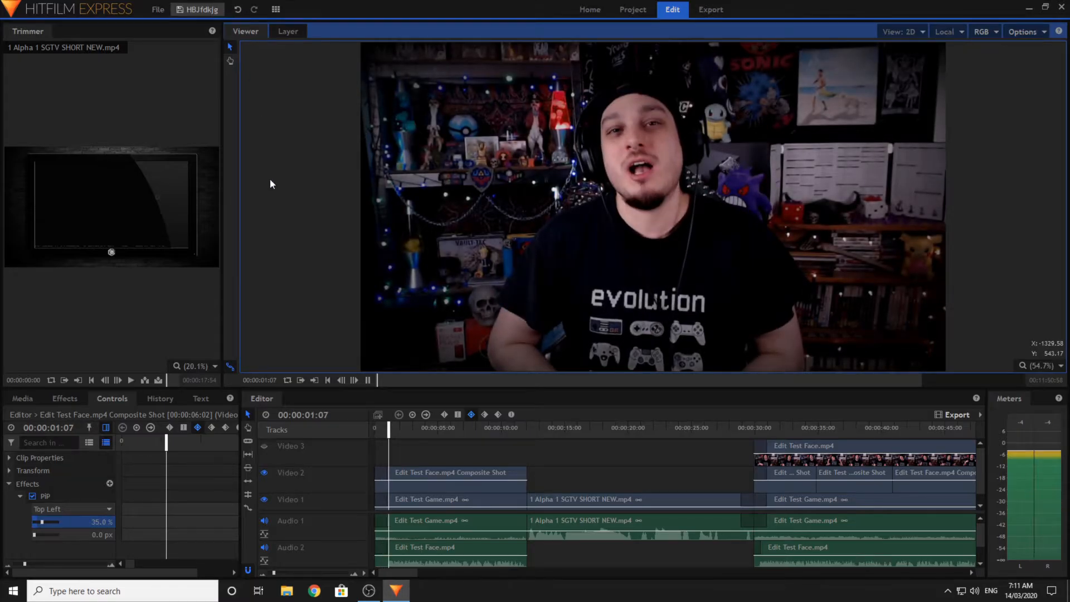
click(107, 427)
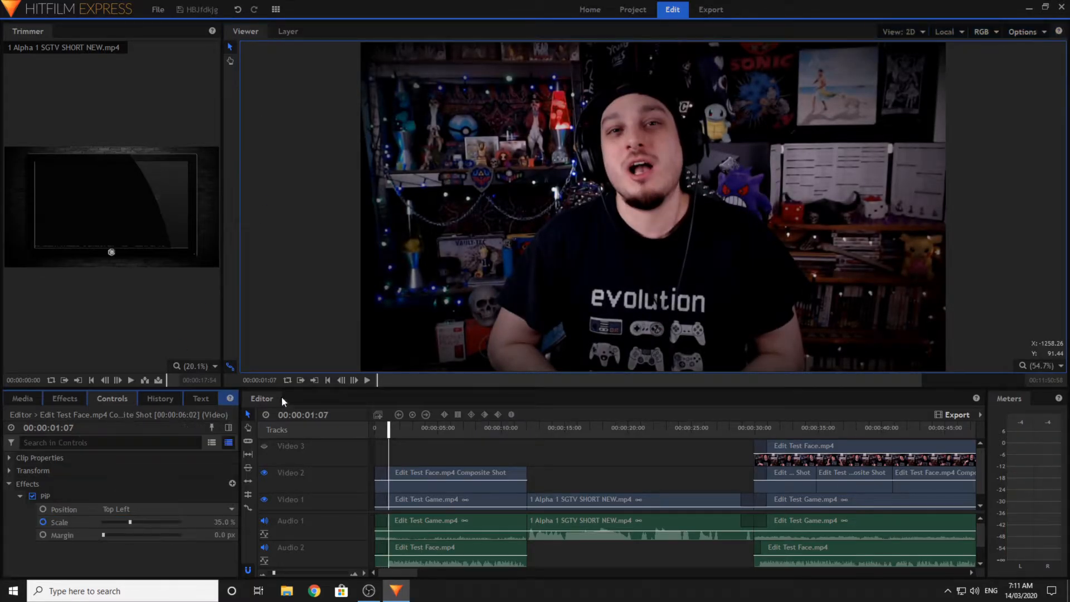
click(328, 381)
click(367, 380)
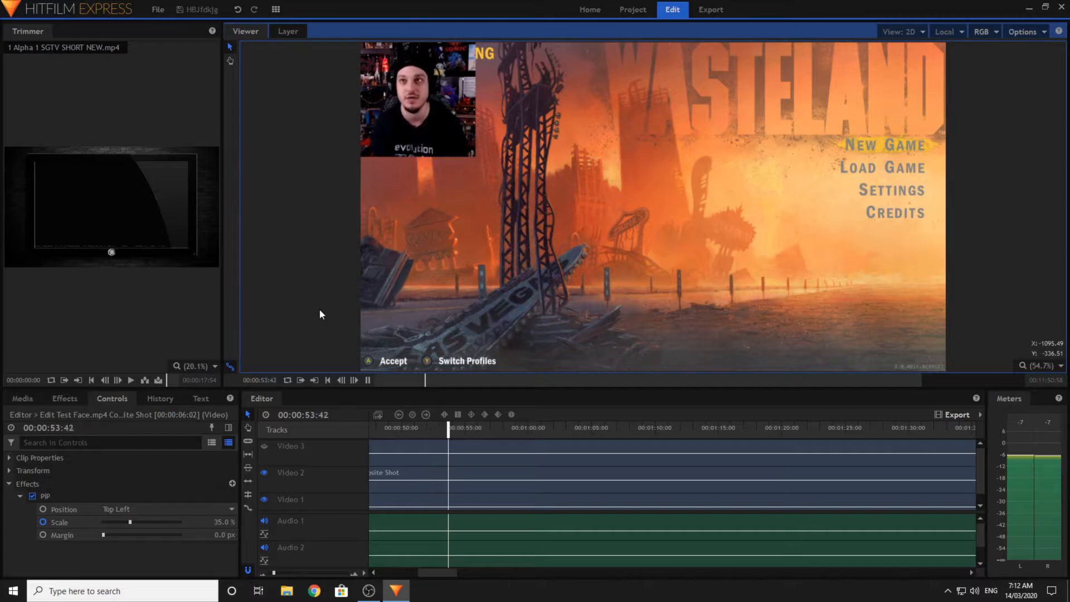
- Stop the review and replay the end of the middle facecam clip up to 00:00:40:51
key(space)
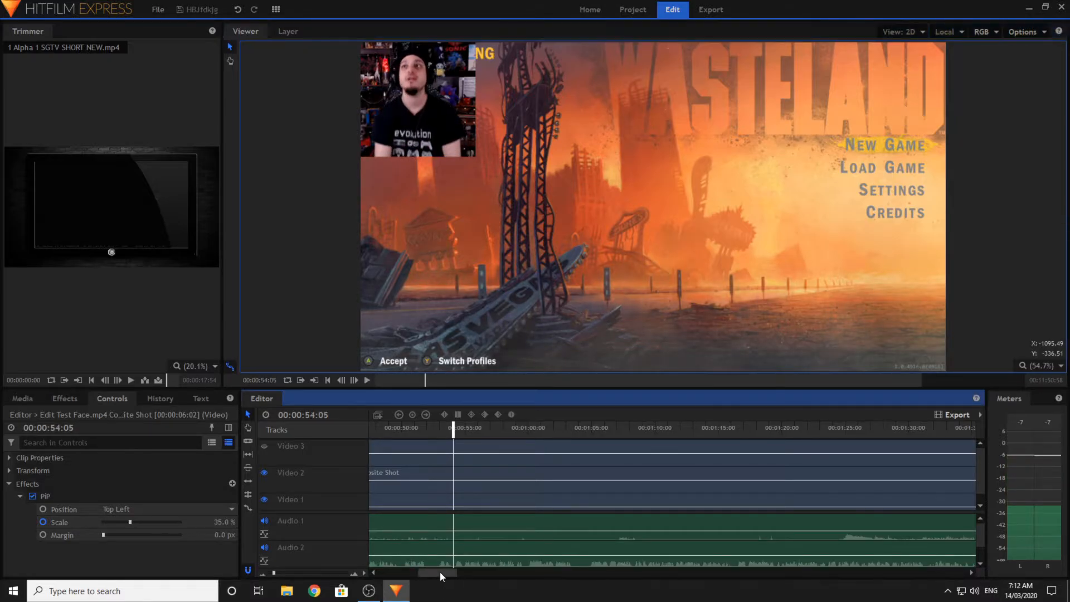
drag(440, 573, 429, 574)
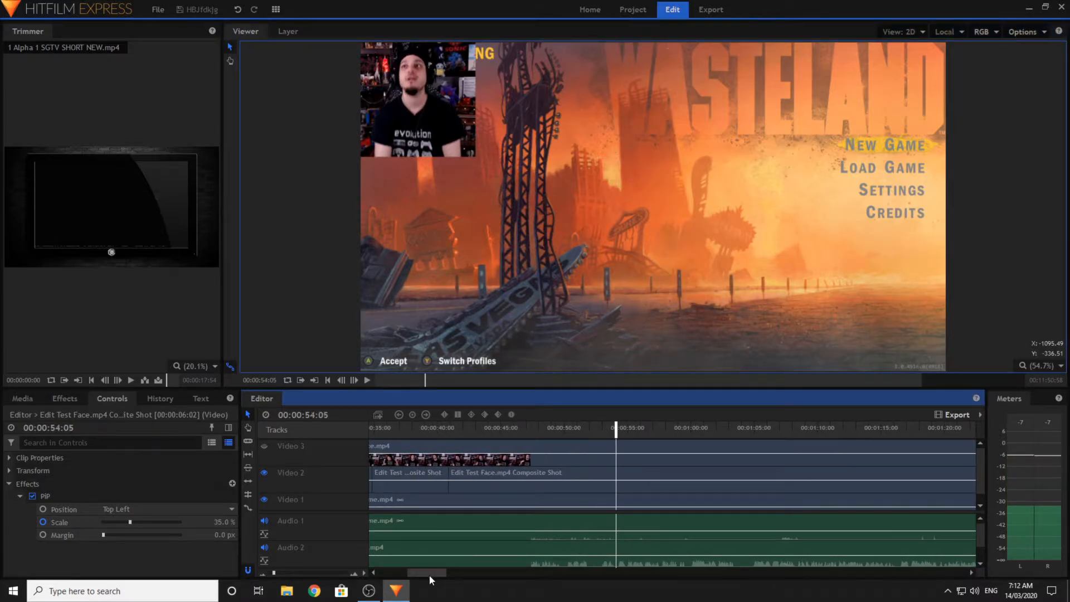
click(425, 428)
click(366, 383)
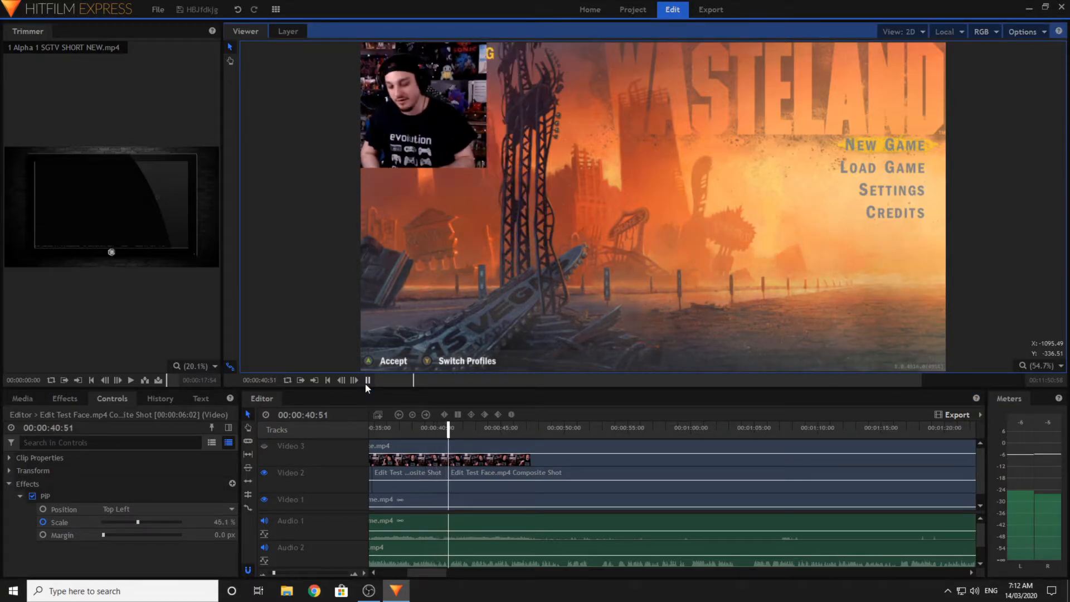
key(space)
- Slice the game and facecam video and audio clips at 00:00:40:53, where the middle facecam clip ends
click(248, 441)
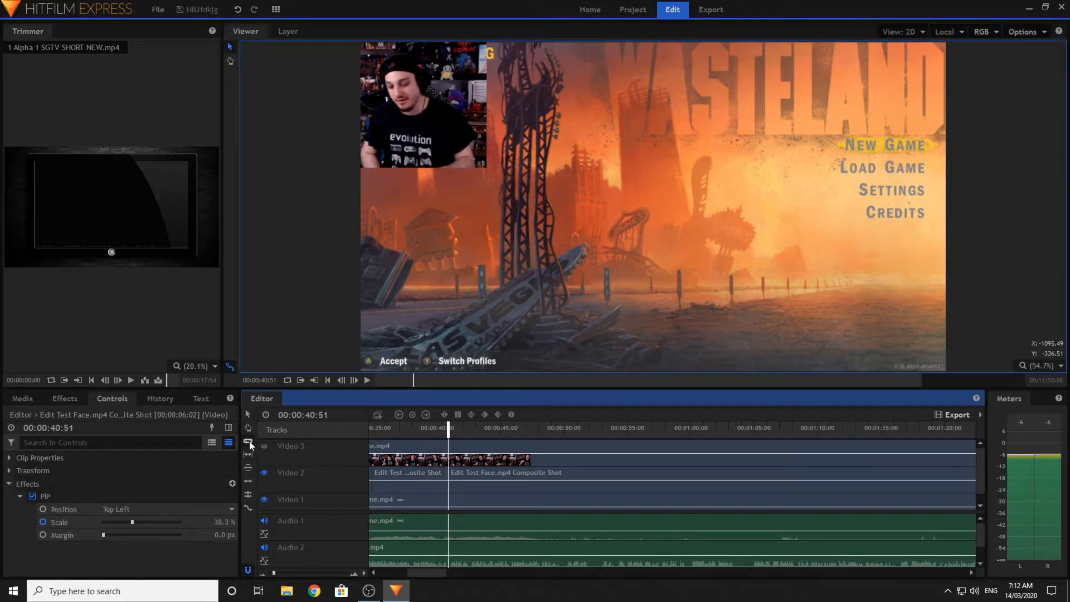
click(326, 574)
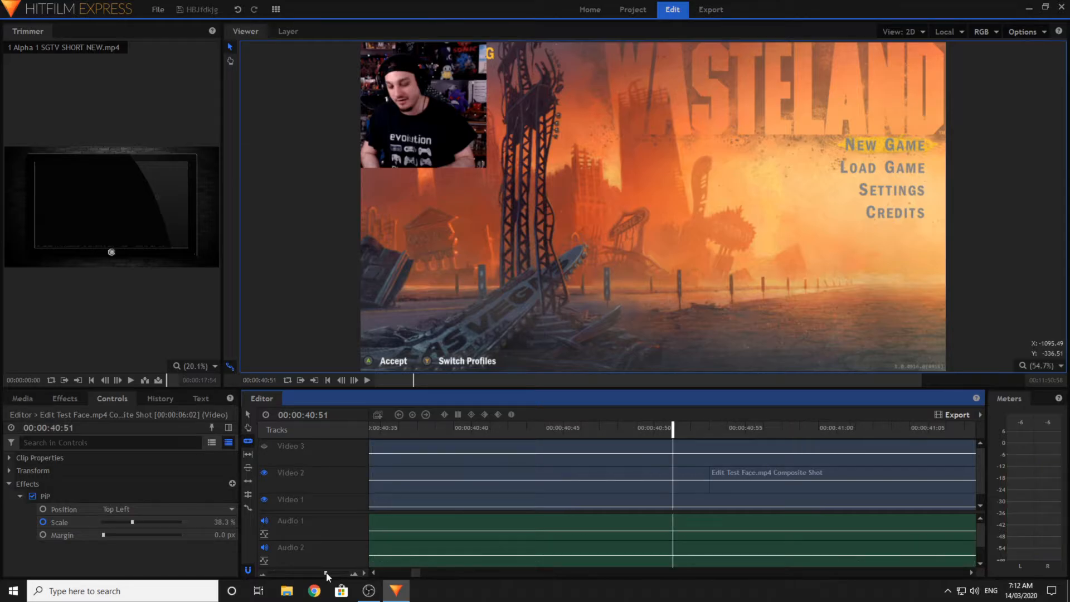
click(710, 429)
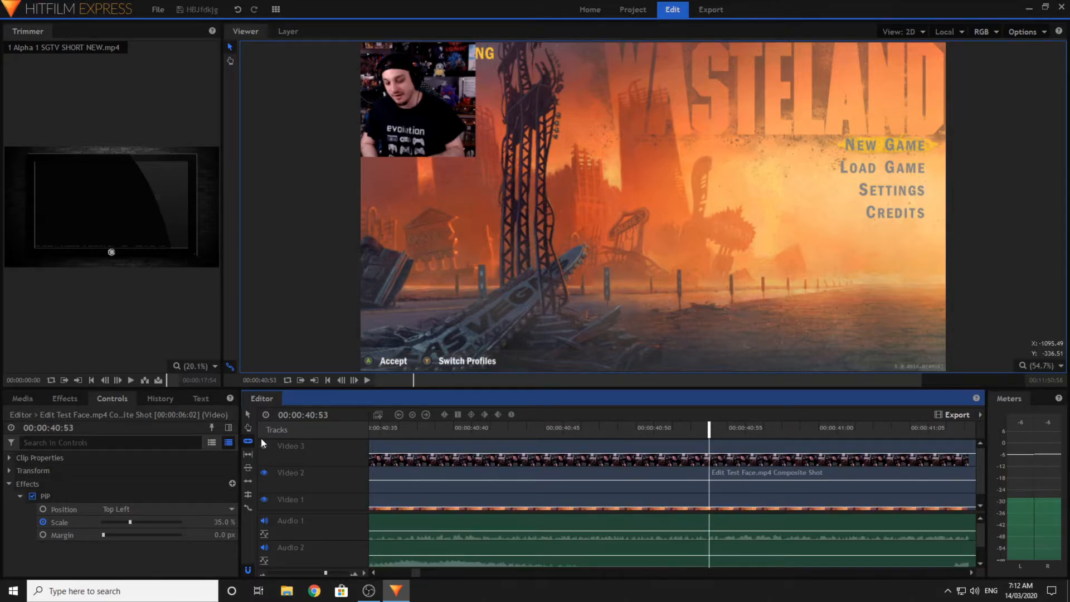
click(707, 549)
click(710, 527)
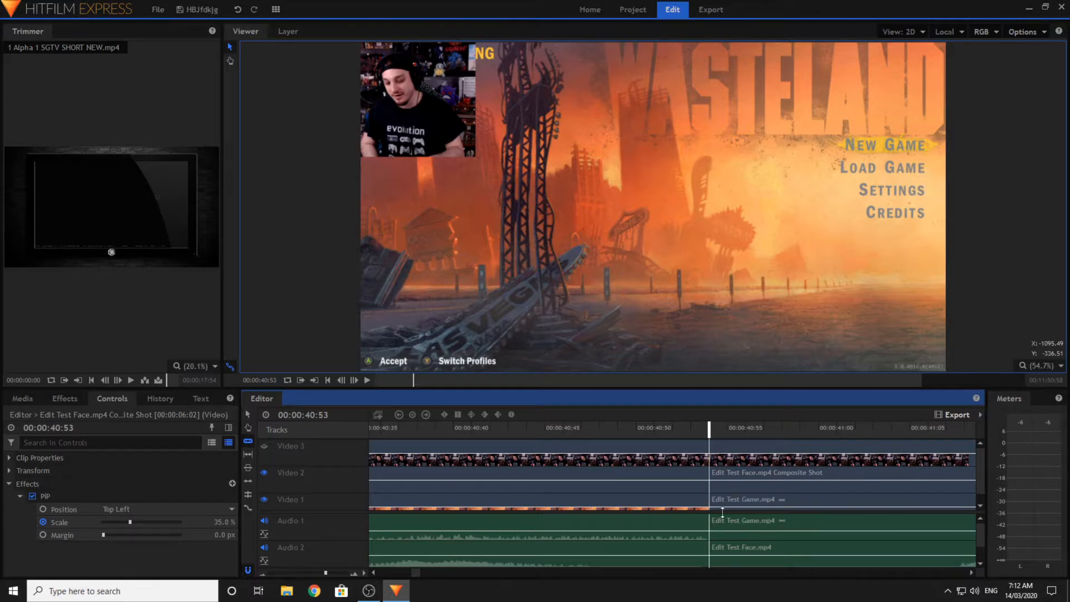
click(710, 462)
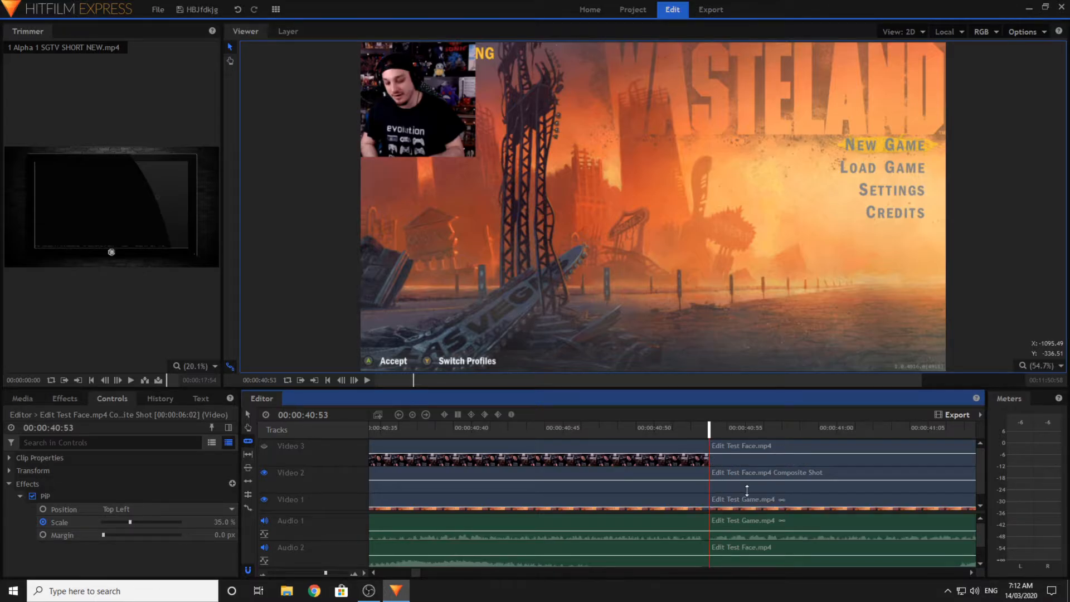
- Play the footage beyond the cut through to 00:01:45:00 to find where the unwanted section ends
scroll(747, 490, down, 1)
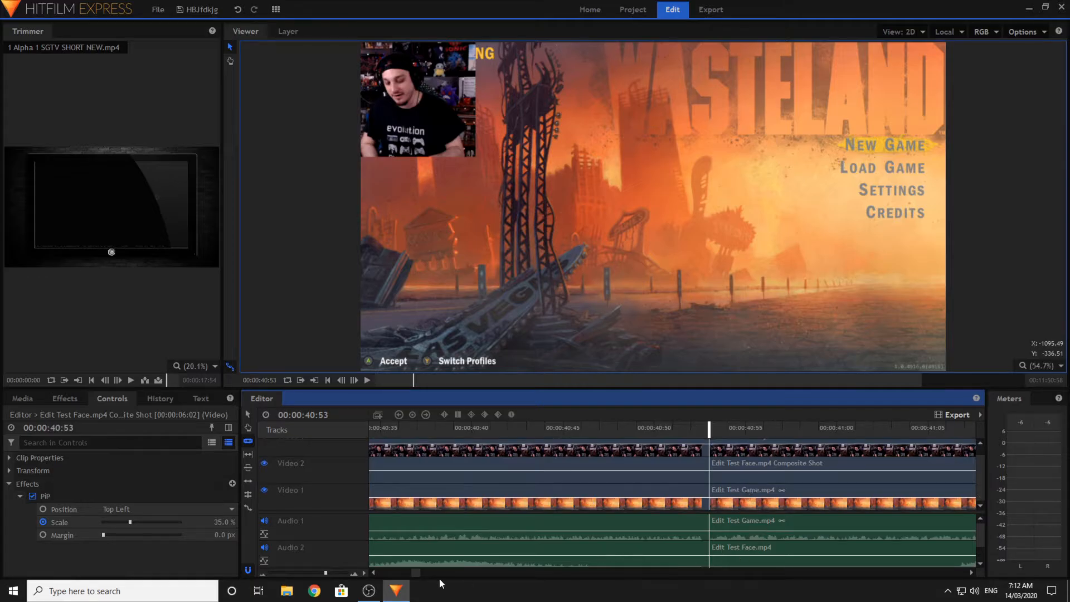
click(280, 573)
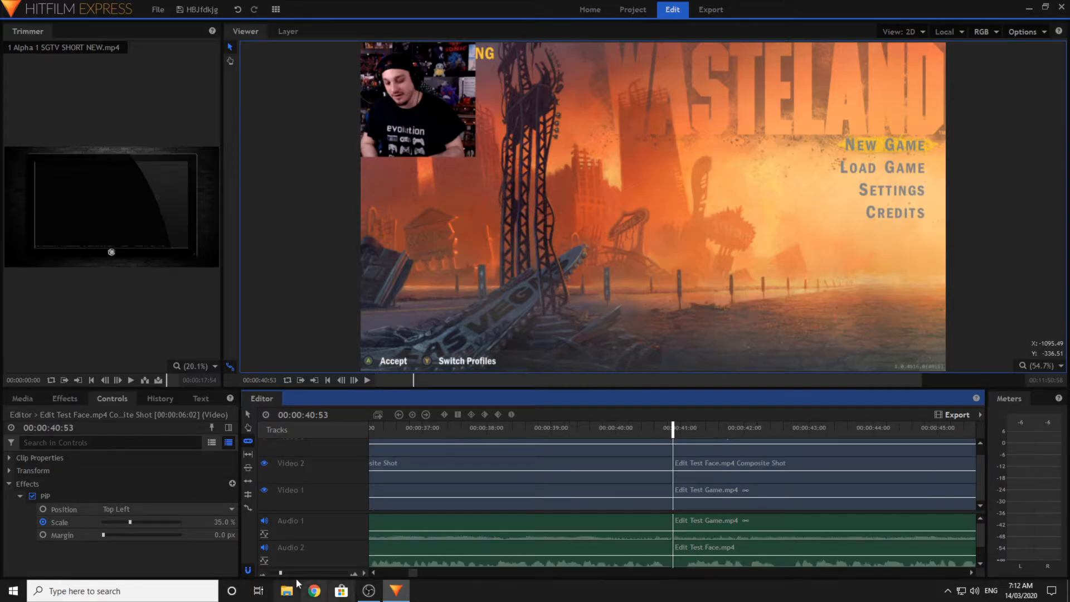
click(276, 572)
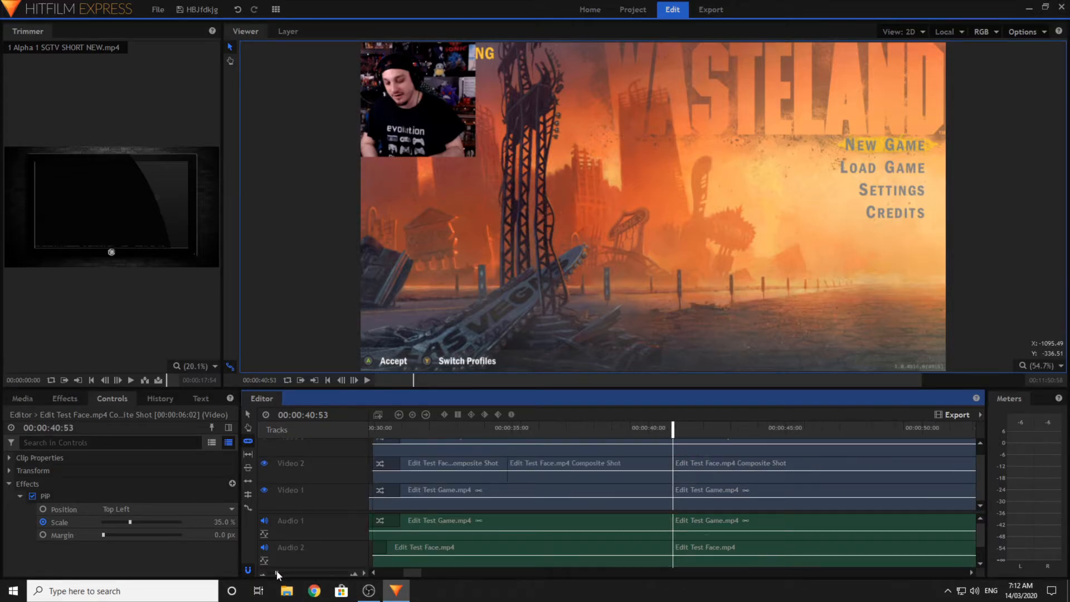
scroll(724, 484, up, 1)
scroll(724, 484, down, 1)
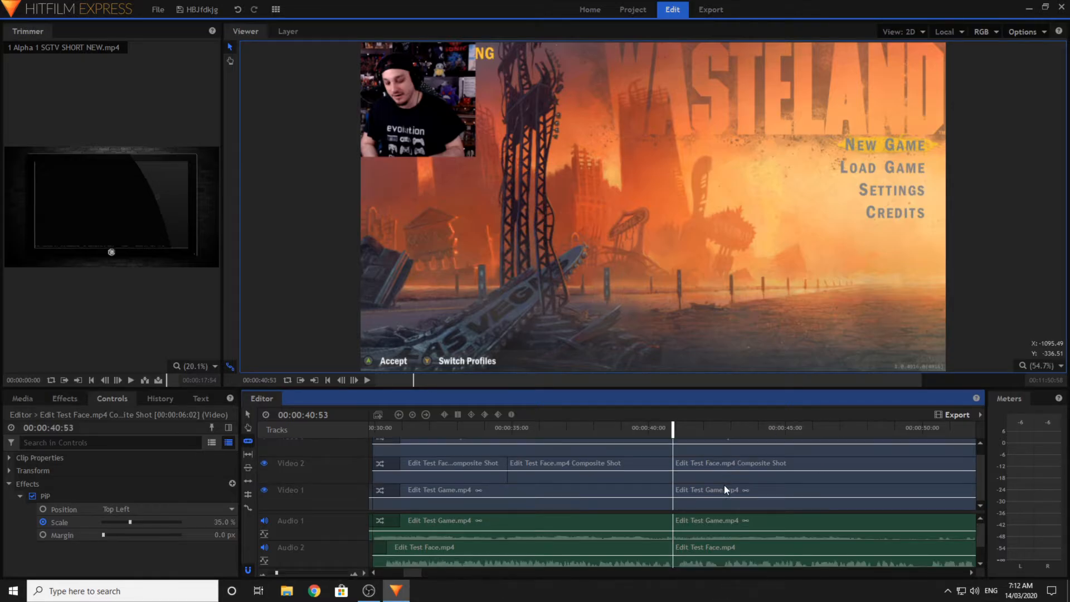
click(764, 572)
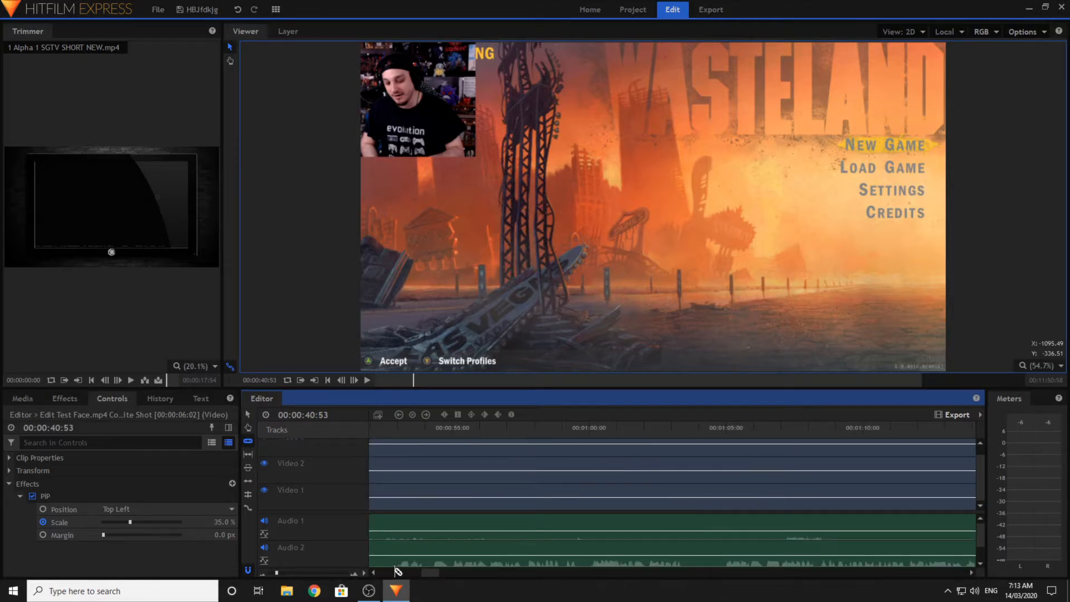
click(368, 380)
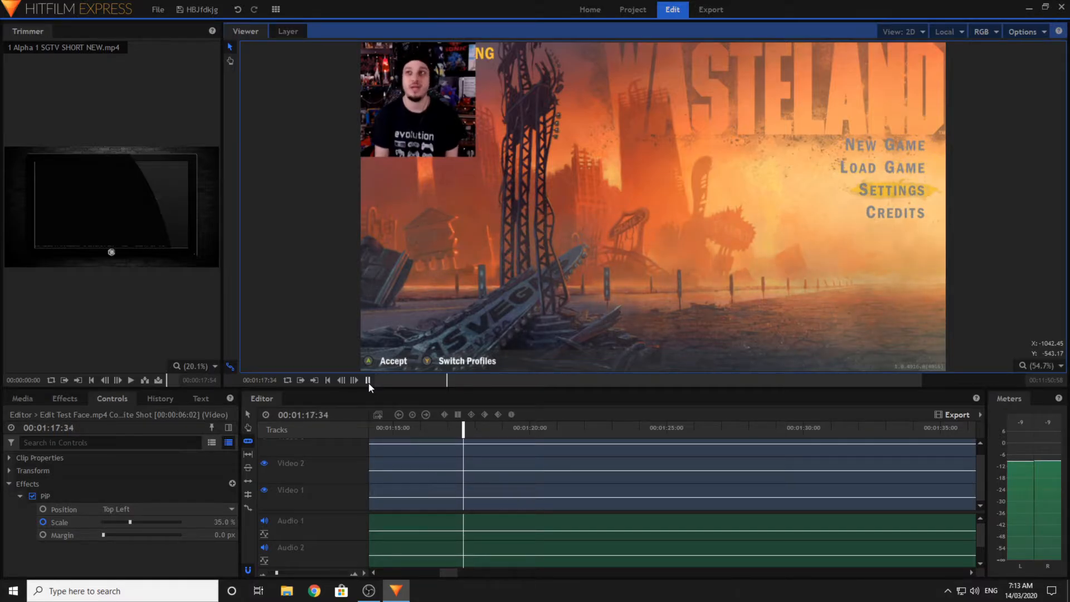
click(367, 381)
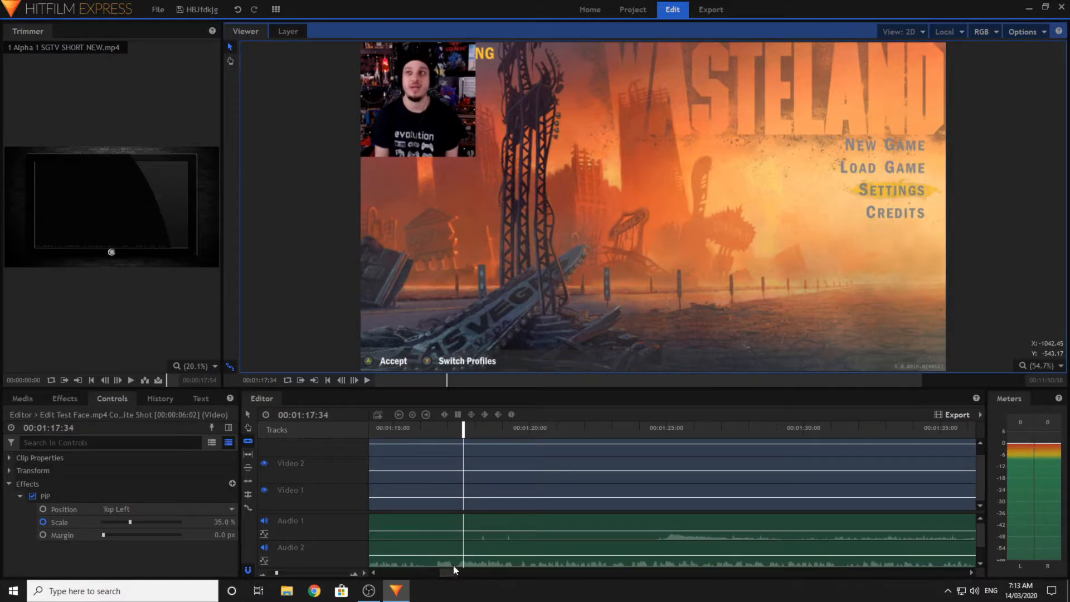
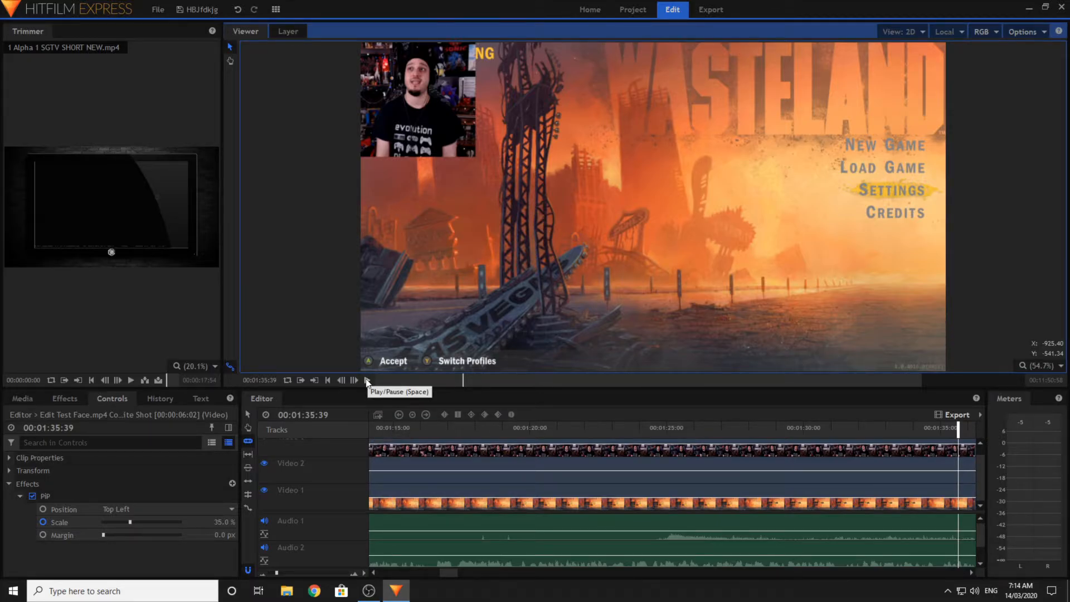
click(366, 380)
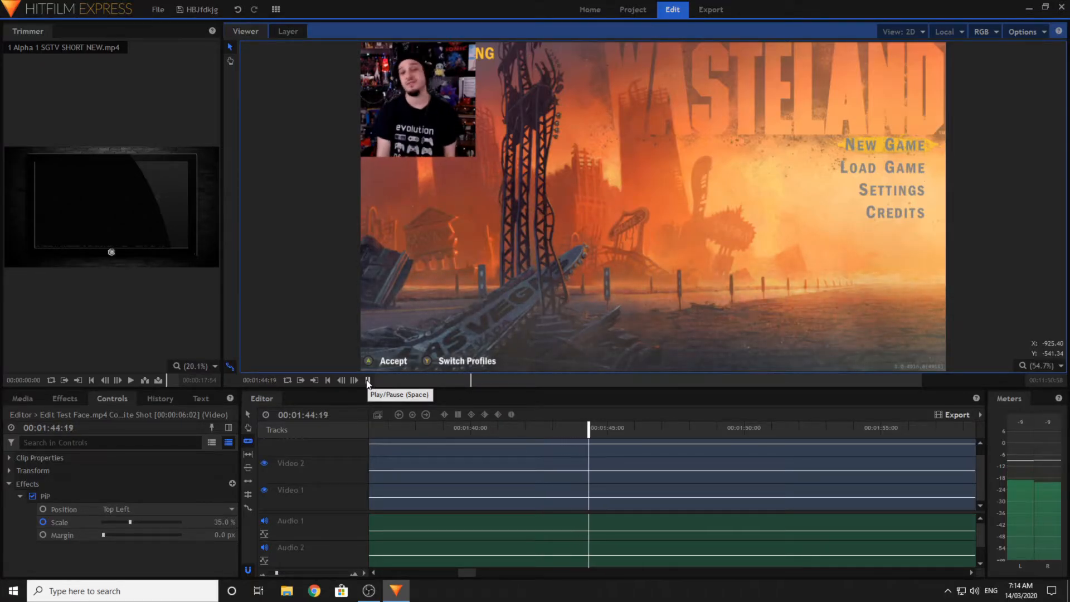
click(368, 381)
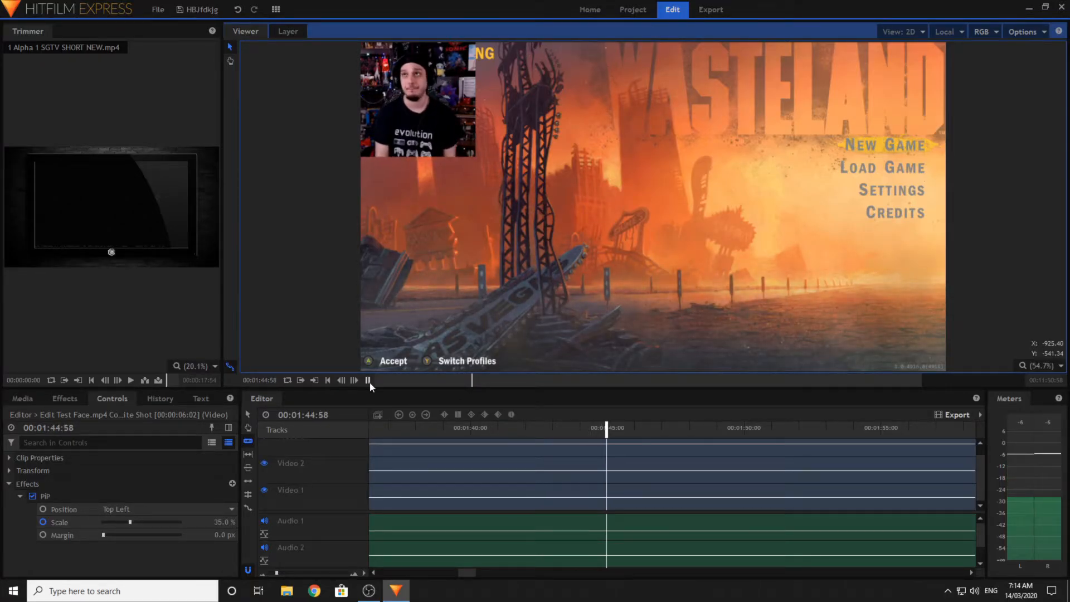
- Slice the game and facecam video and audio clips just after 00:01:45:00
click(616, 555)
click(617, 531)
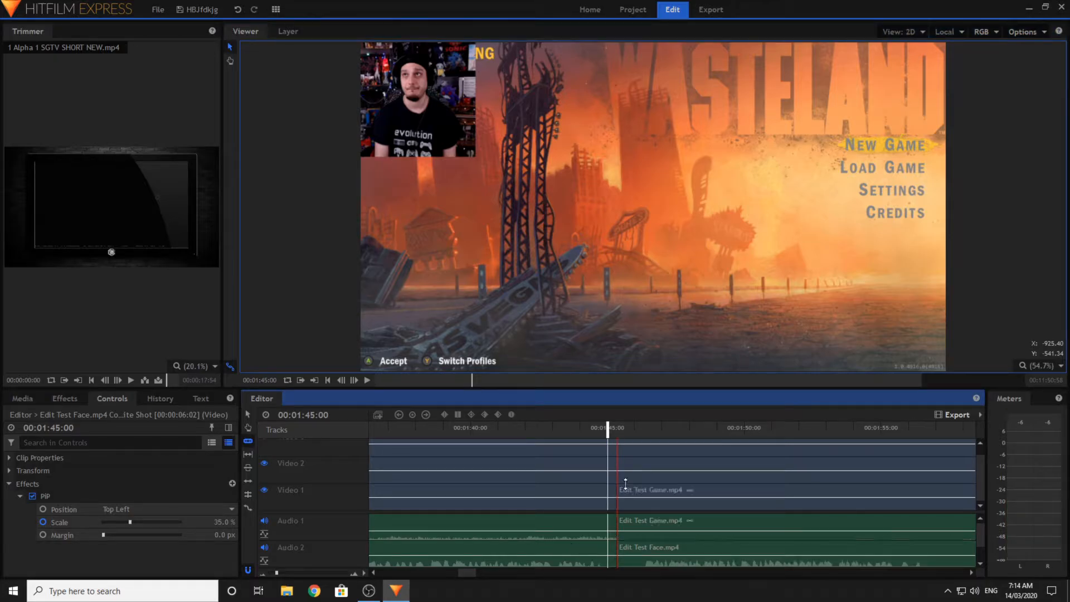
click(619, 472)
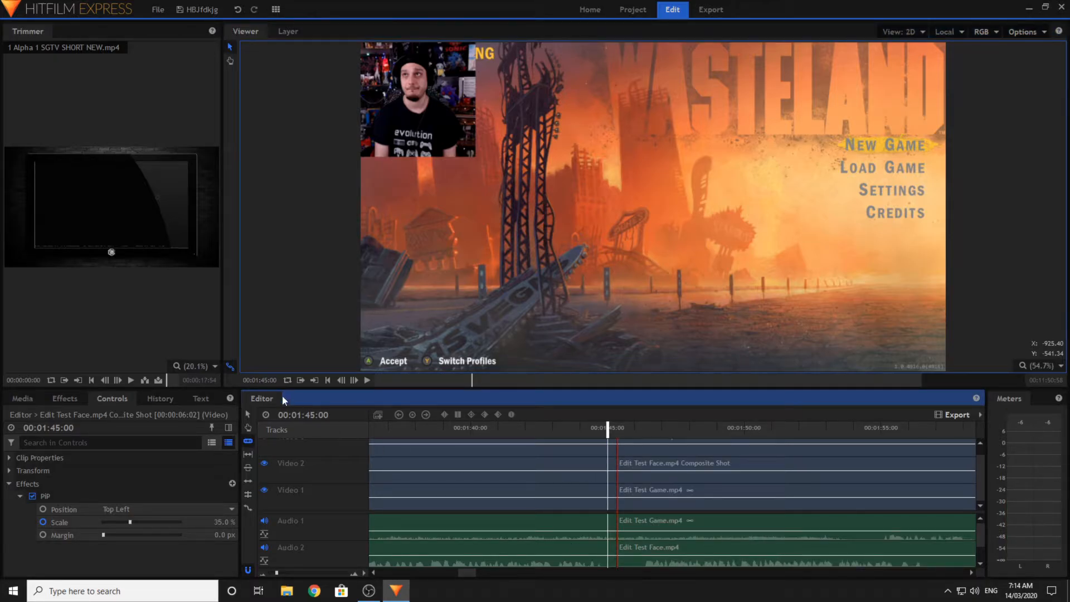
- Move all clips after the 00:01:45 cut back to the 00:00:40:53 cut, covering the unwanted section, and save the project
click(249, 415)
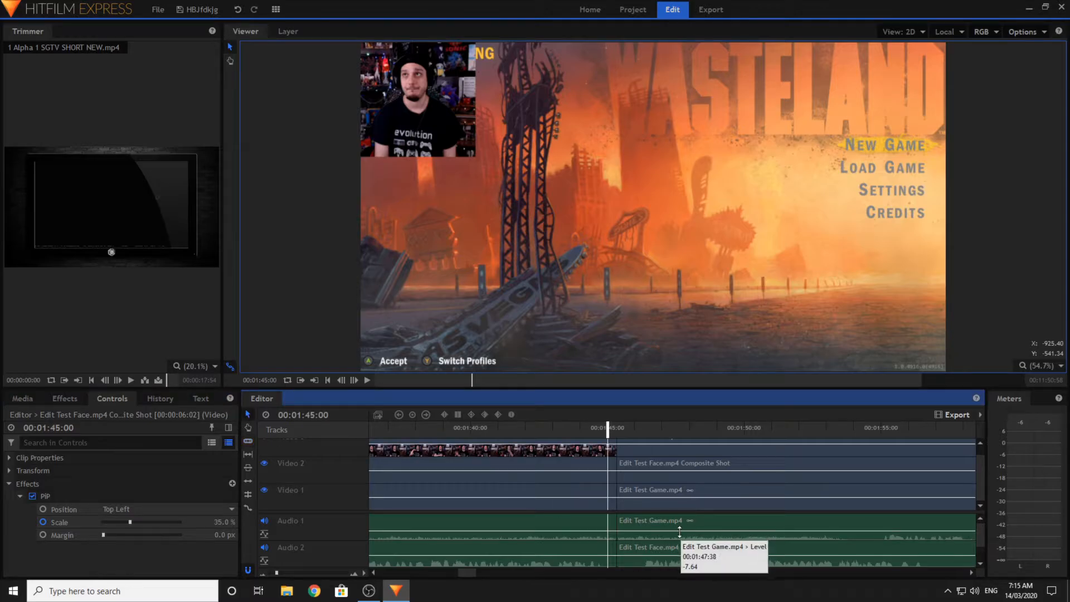
scroll(680, 557, down, 1)
drag(680, 561, 667, 466)
scroll(633, 516, up, 1)
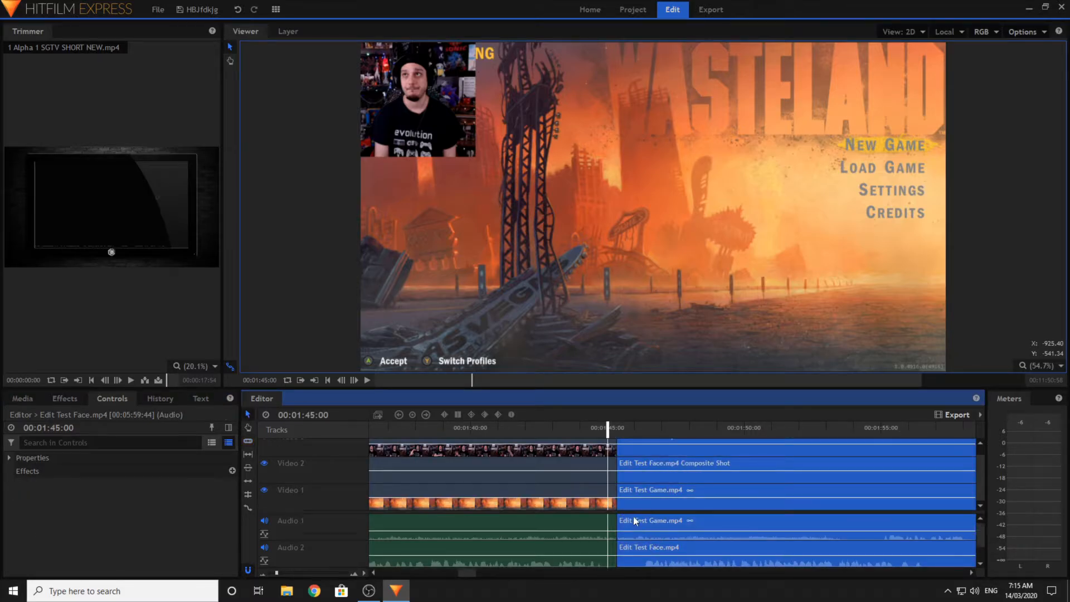
mouse_move(637, 522)
mouse_down()
mouse_move(666, 528)
mouse_move(298, 532)
mouse_move(560, 510)
mouse_move(633, 523)
mouse_up()
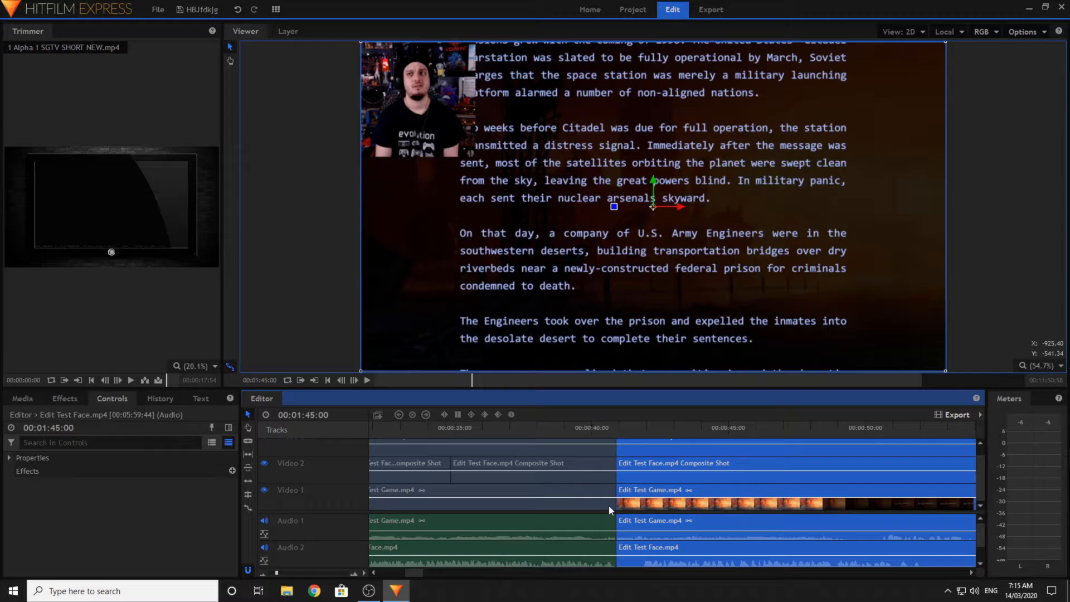
click(563, 429)
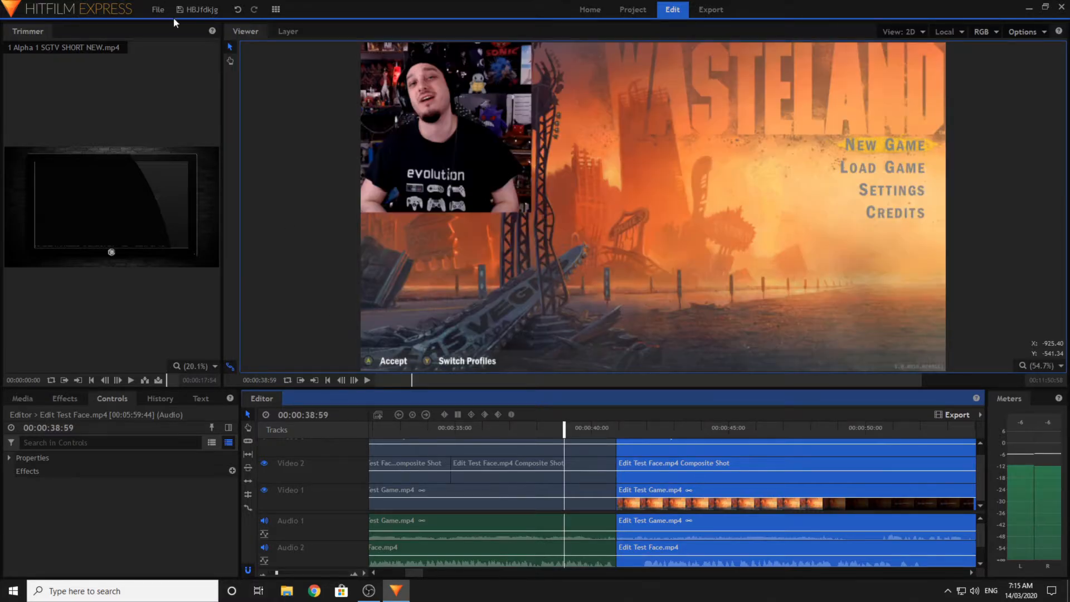
click(191, 9)
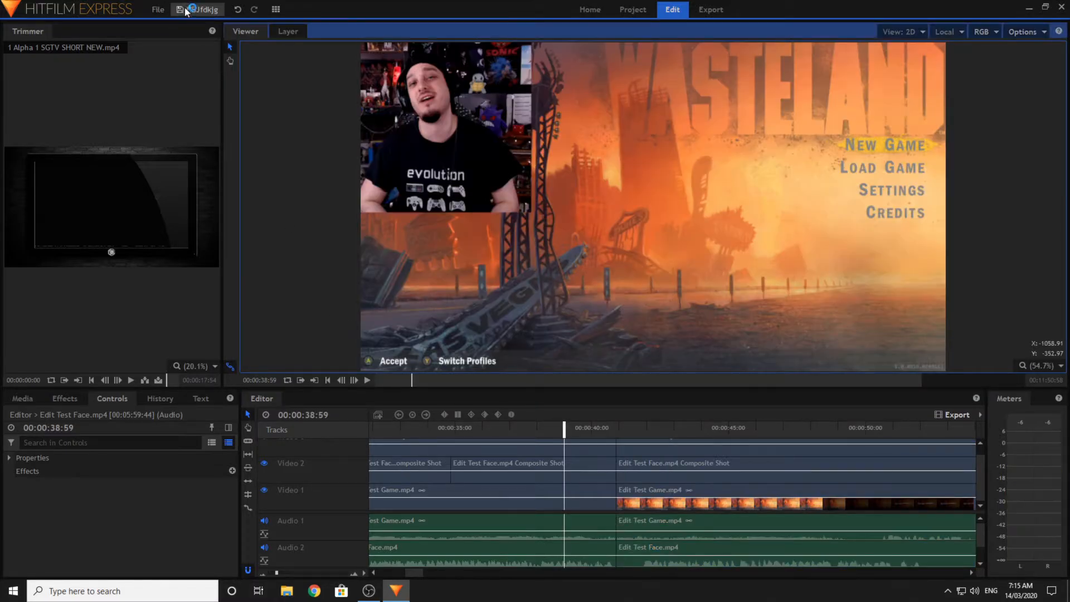
- Add an audio Fade transition at the 00:00:40:53 cut on both Audio 1 and Audio 2
click(625, 432)
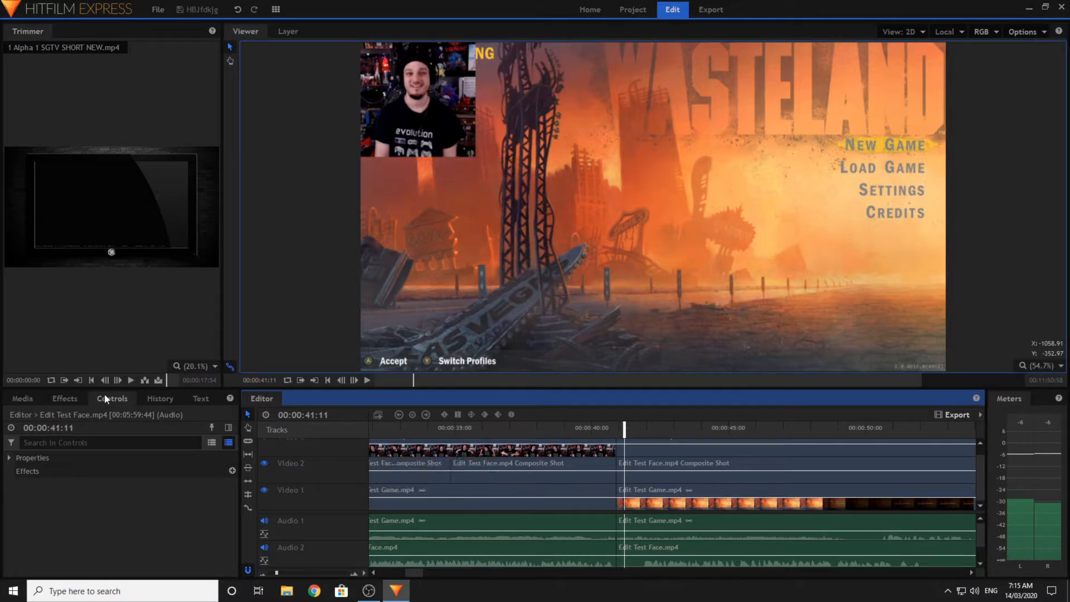
click(61, 398)
mouse_move(82, 507)
mouse_down()
mouse_move(634, 542)
mouse_move(616, 525)
mouse_up()
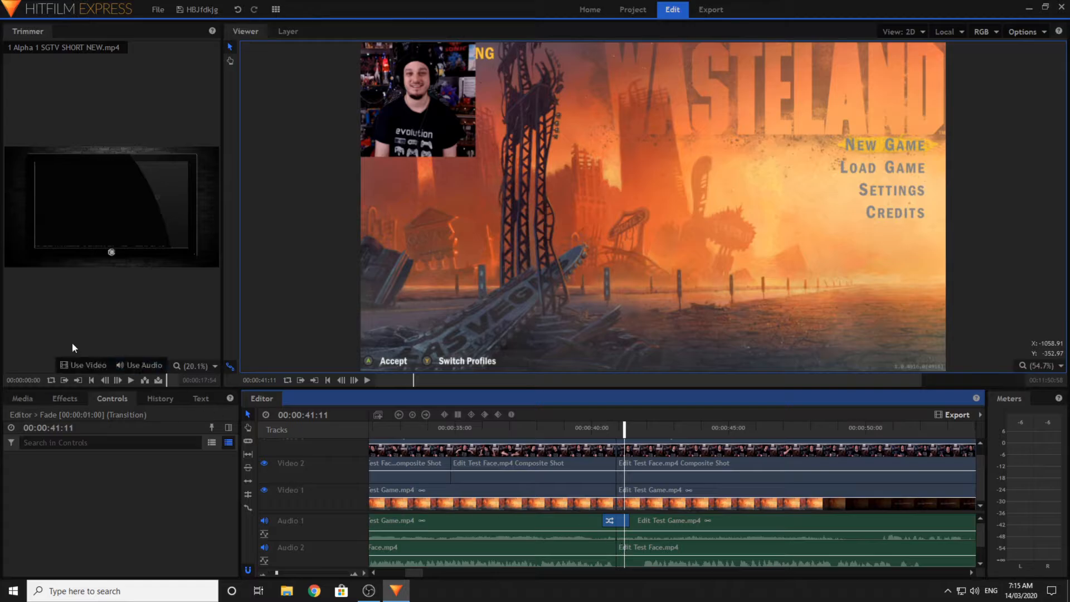
click(66, 398)
drag(89, 505, 620, 542)
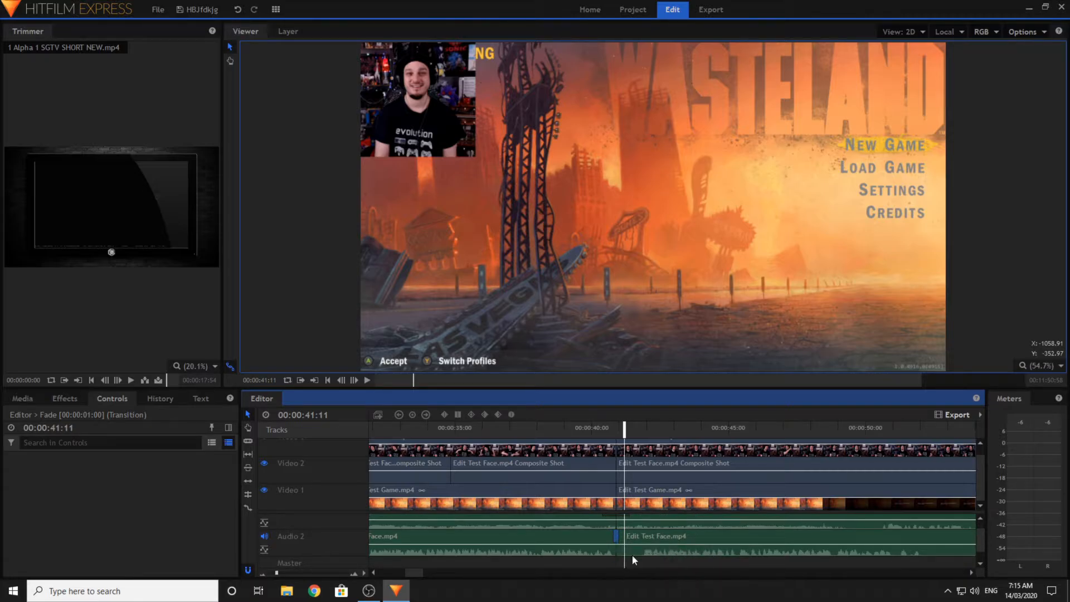
- Play across the cut at 00:00:40:53 and on to about 00:00:52 to check the audio fades and the joined footage
click(584, 437)
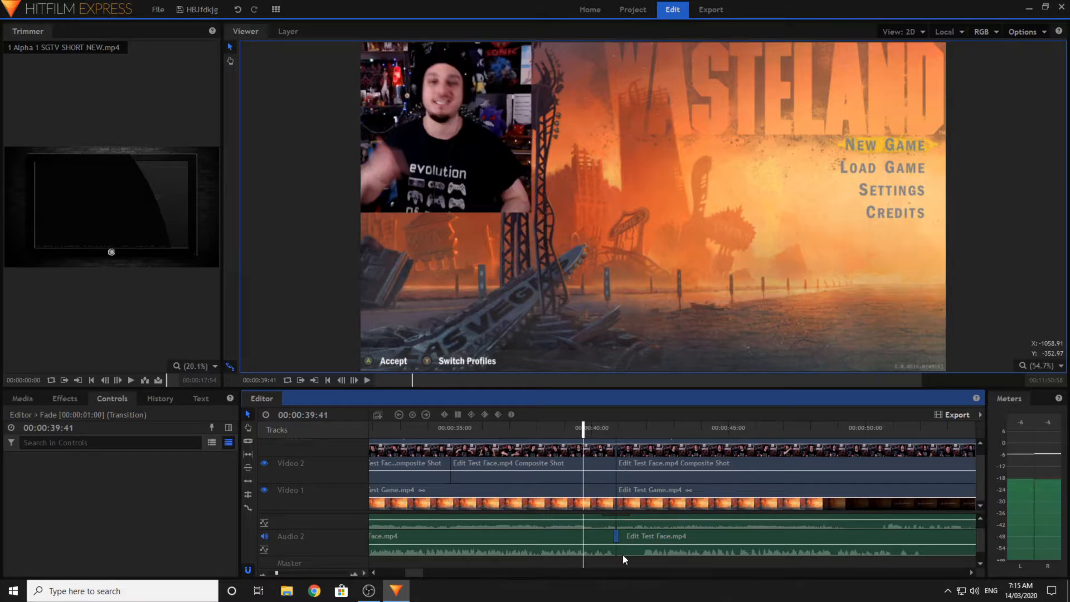
click(344, 349)
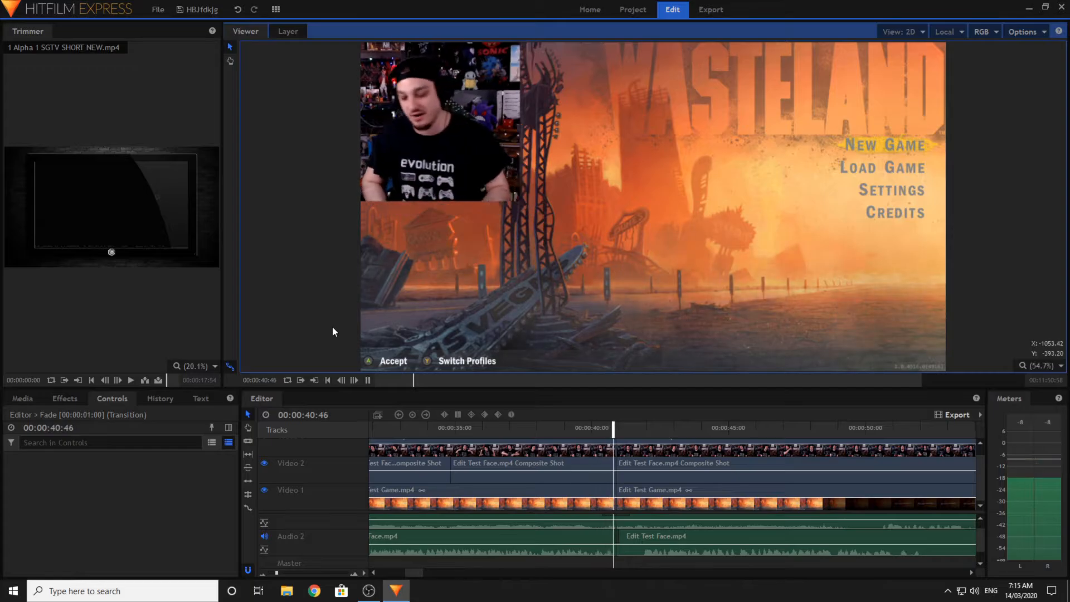
key(space)
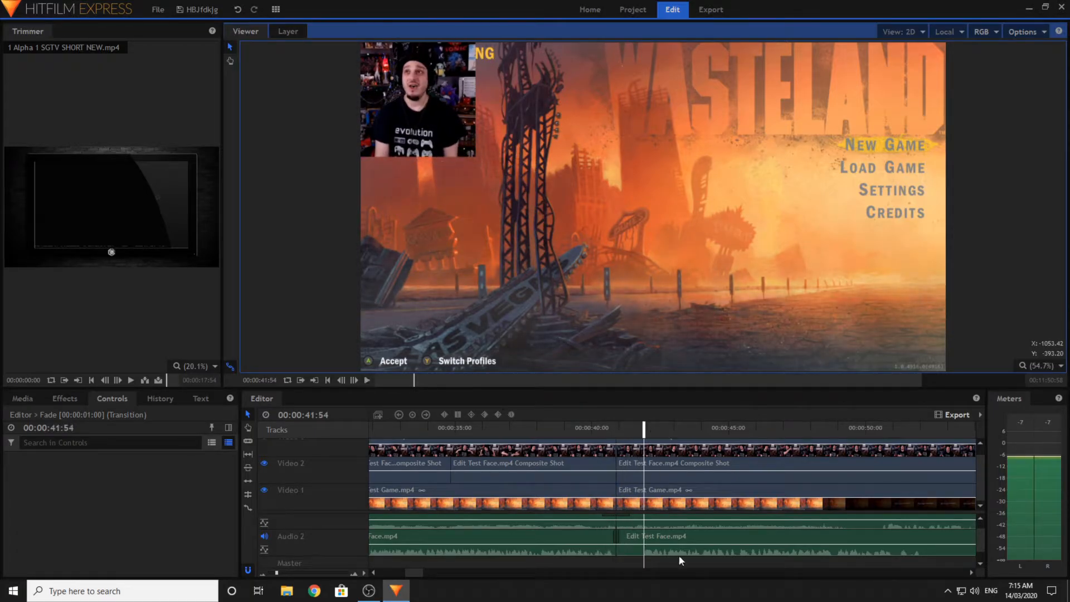
click(612, 429)
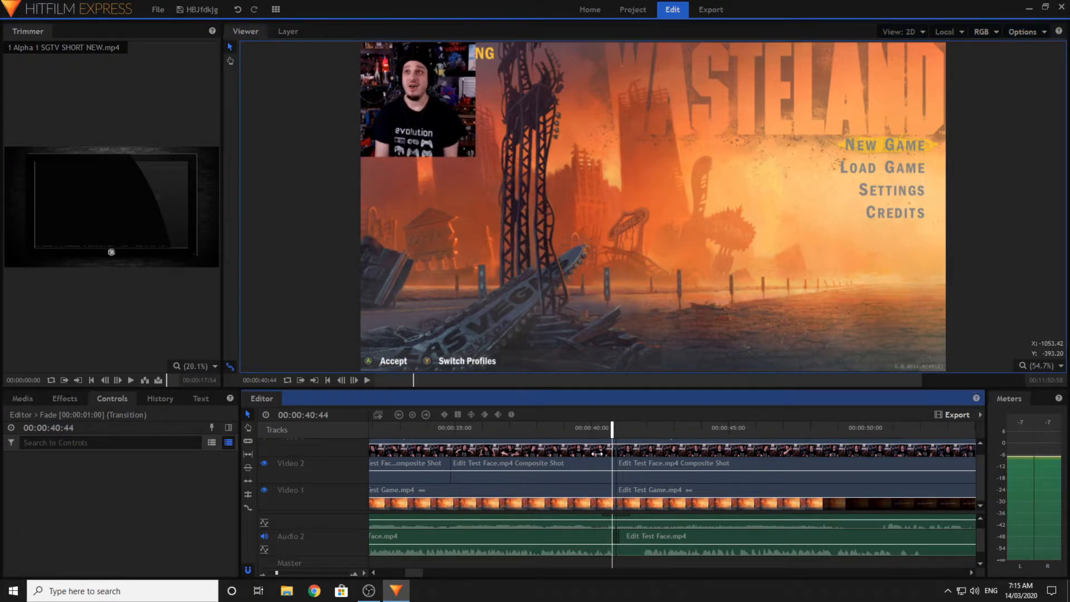
click(367, 380)
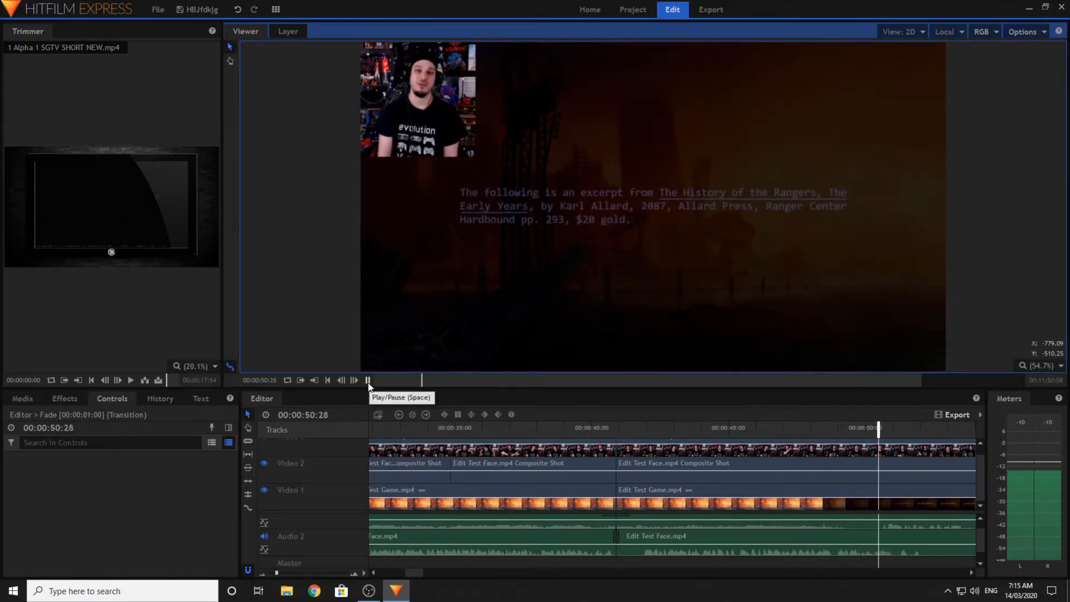
click(368, 381)
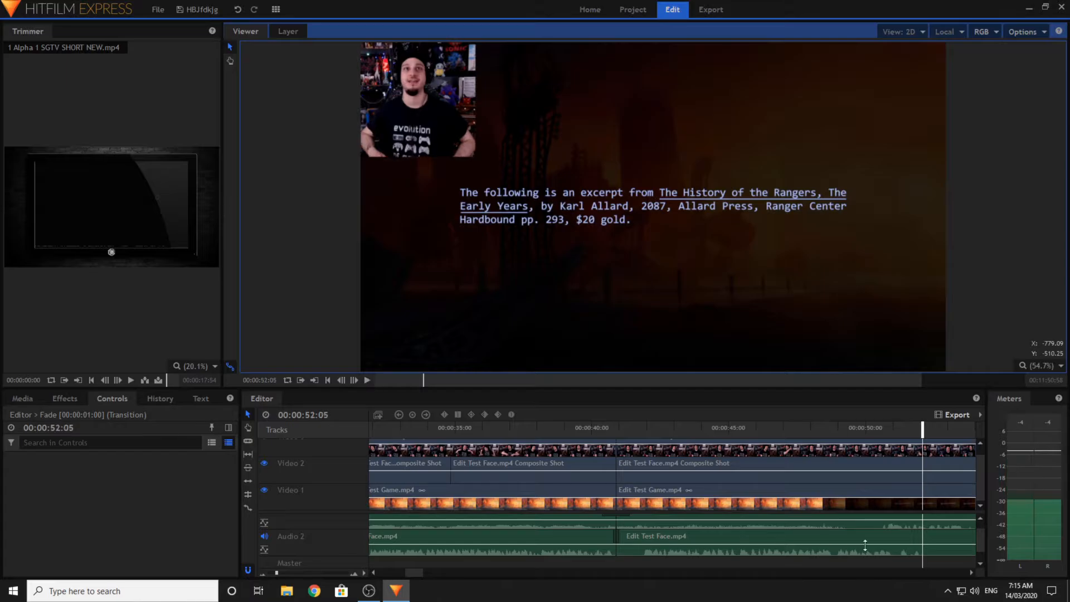
click(816, 429)
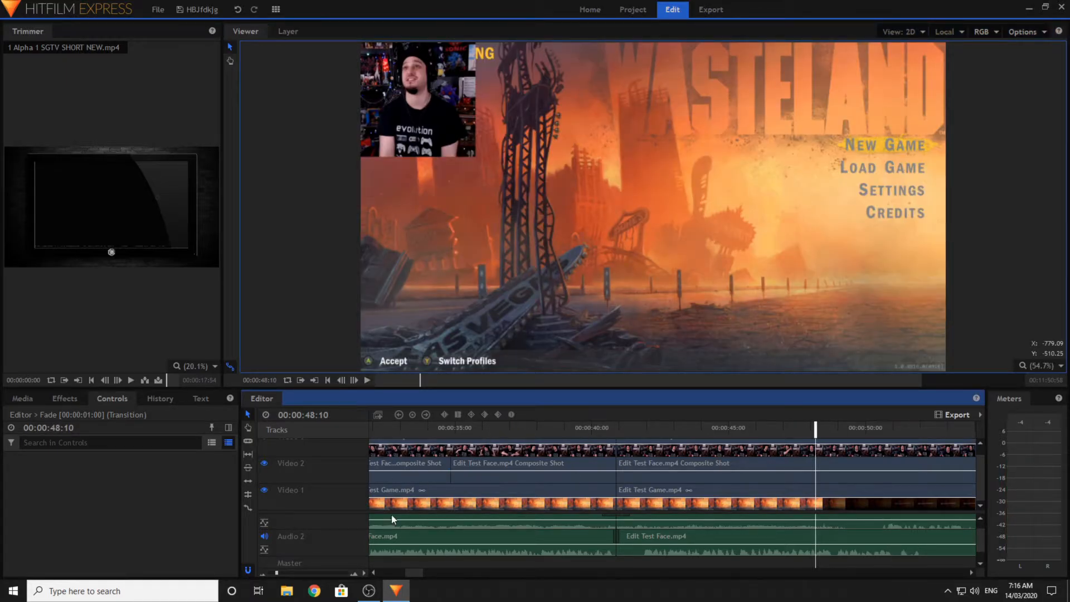
- Place 1 Alpha Merch Gif NEW.mp4 on a new track above the facecam at 00:00:34:38 and move it to the frame's upper-right corner
click(394, 574)
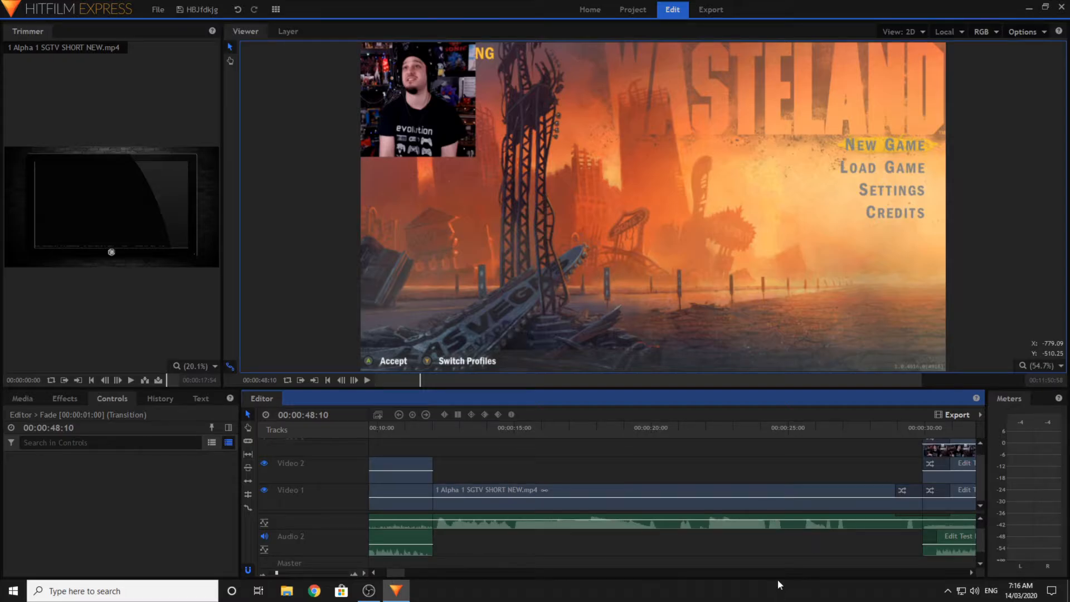
scroll(974, 569, right, 10)
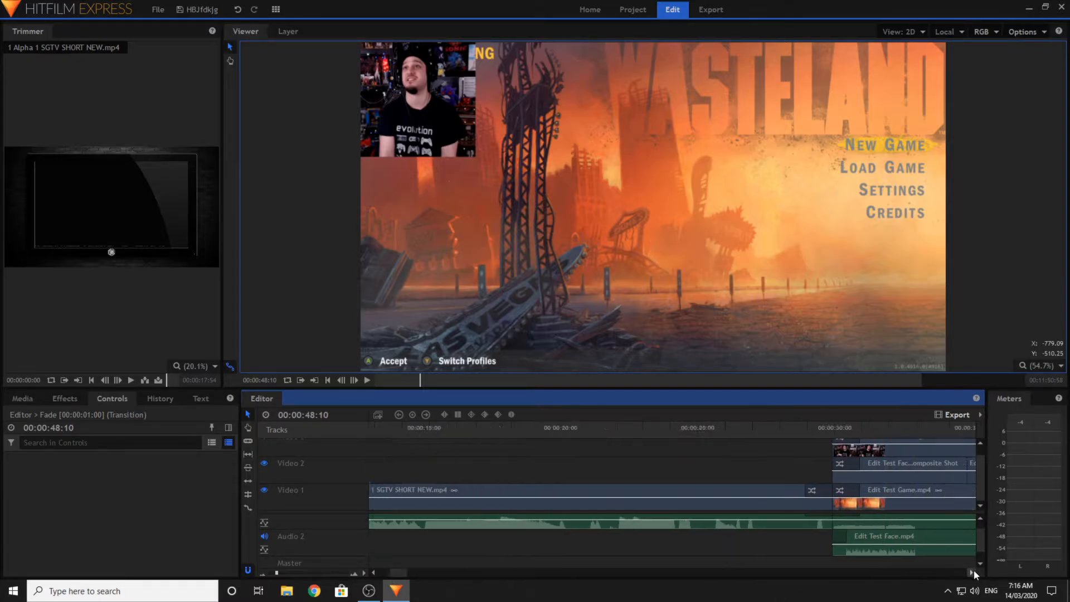
scroll(686, 539, up, 1)
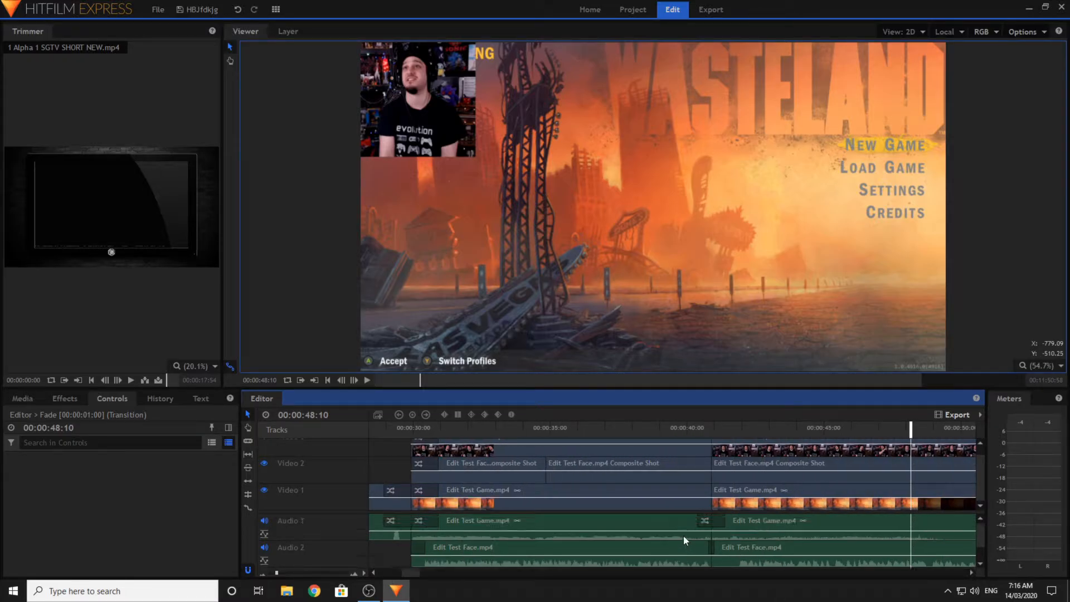
scroll(386, 463, up, 1)
scroll(373, 461, down, 1)
click(22, 398)
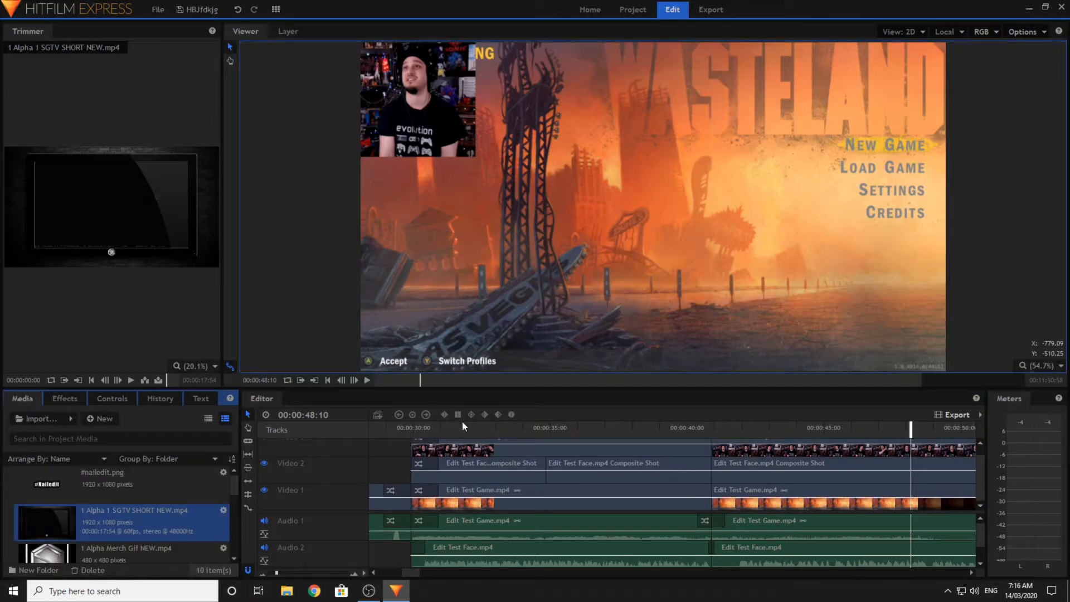
click(439, 427)
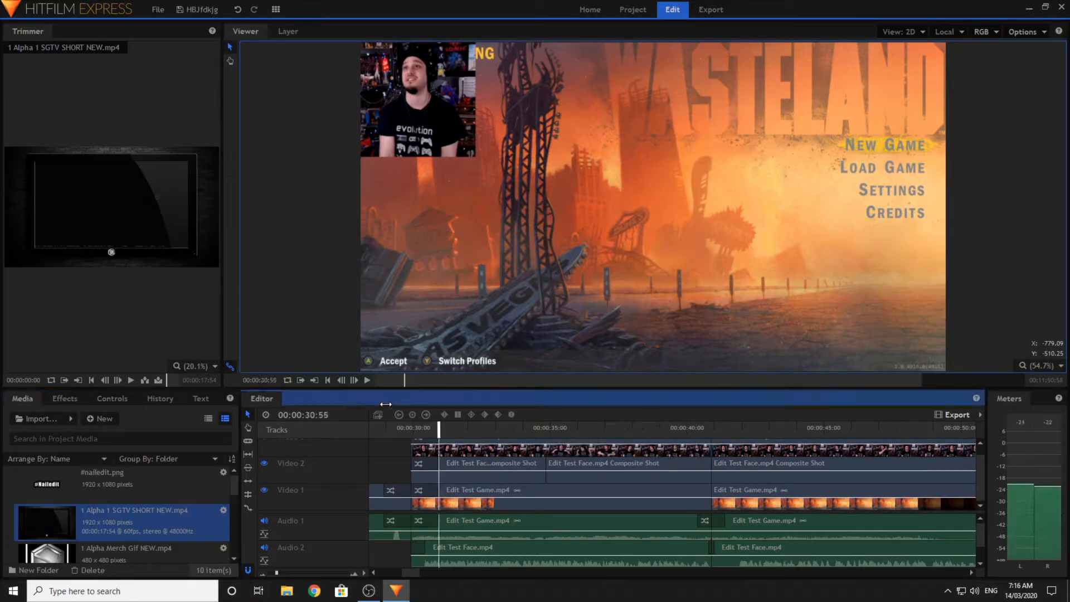
click(367, 380)
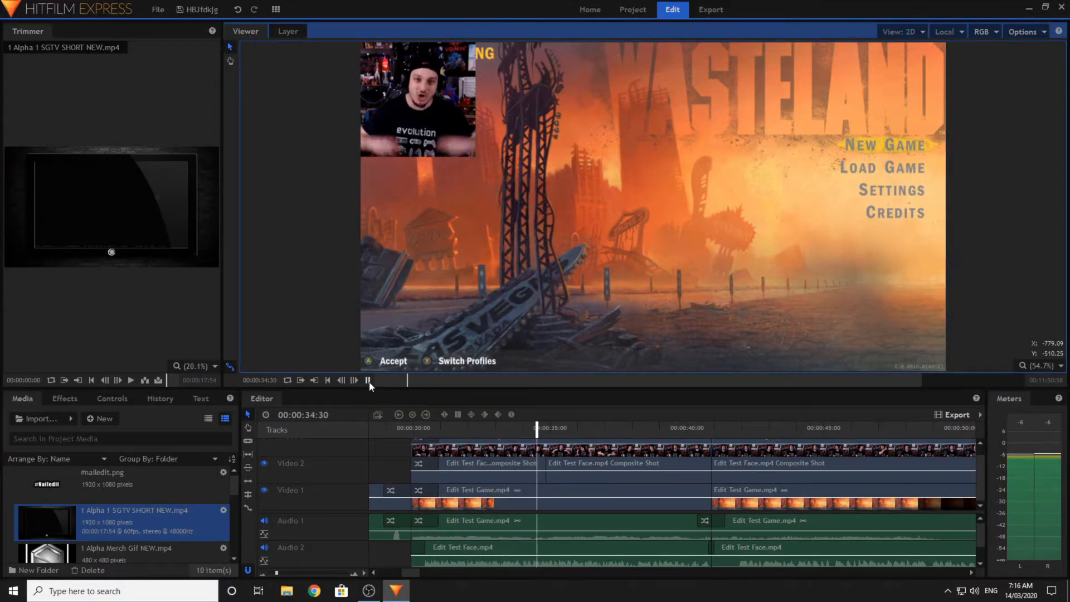
click(368, 380)
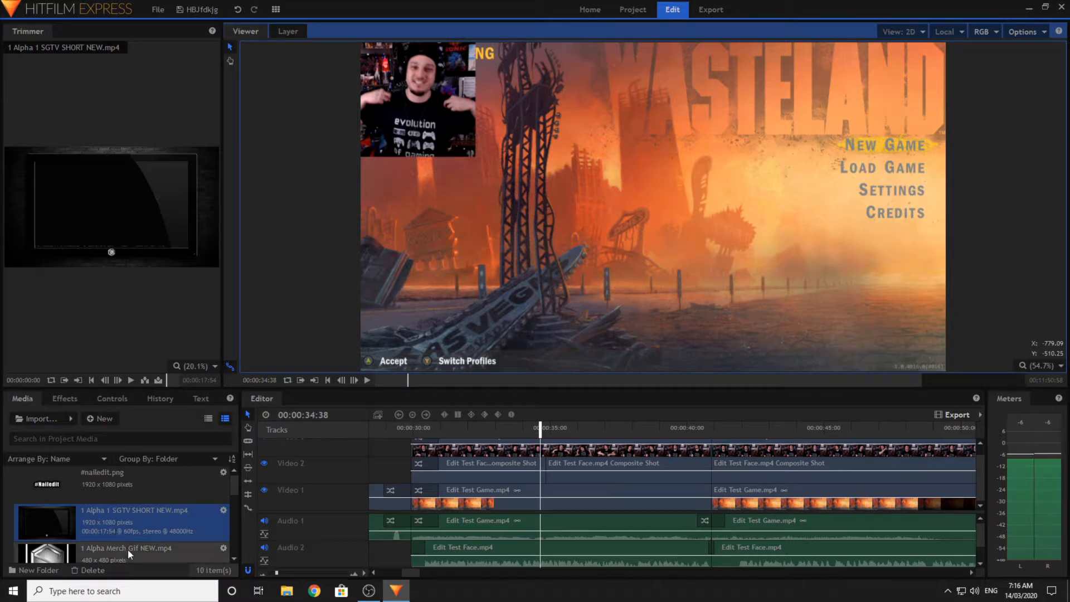
drag(128, 549, 541, 444)
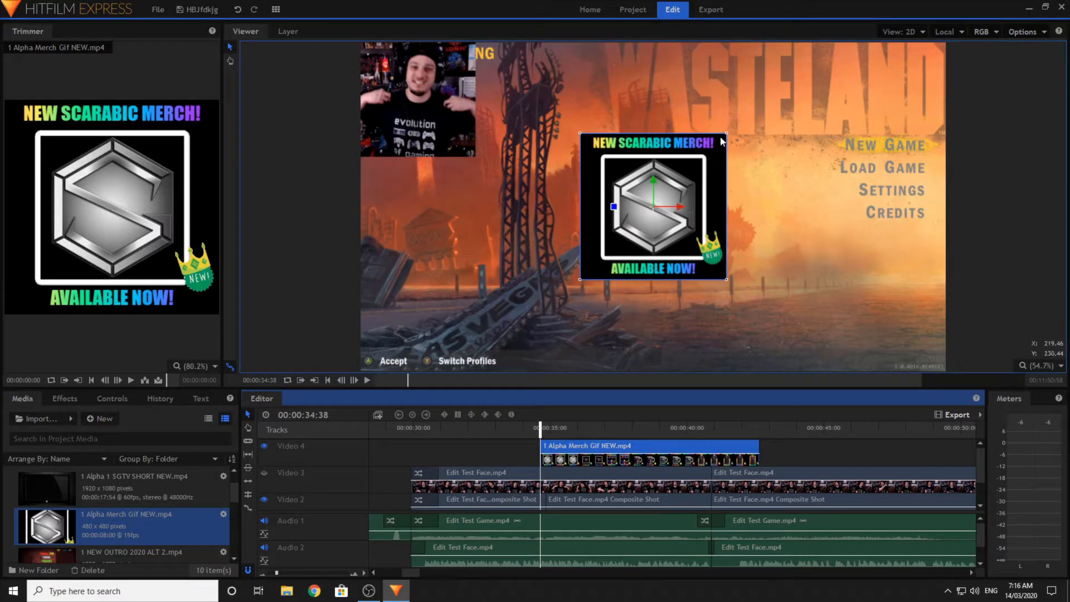
drag(722, 141, 936, 59)
click(810, 454)
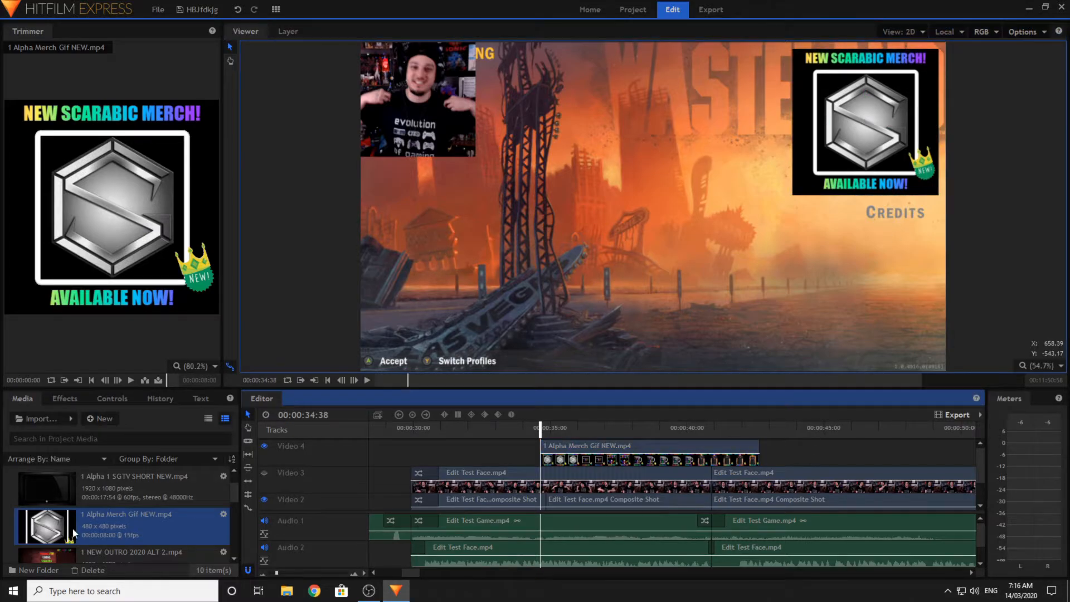
- Try a Cross Dissolve transition at the start of the merch clip and play through it
click(54, 396)
scroll(117, 530, down, 3)
scroll(117, 530, up, 1)
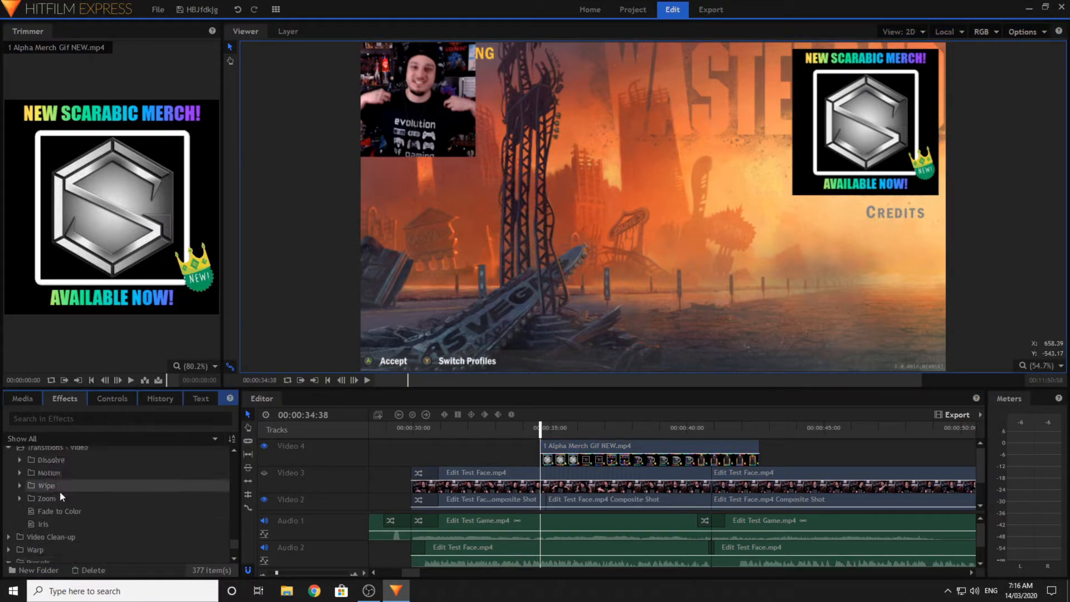
click(19, 459)
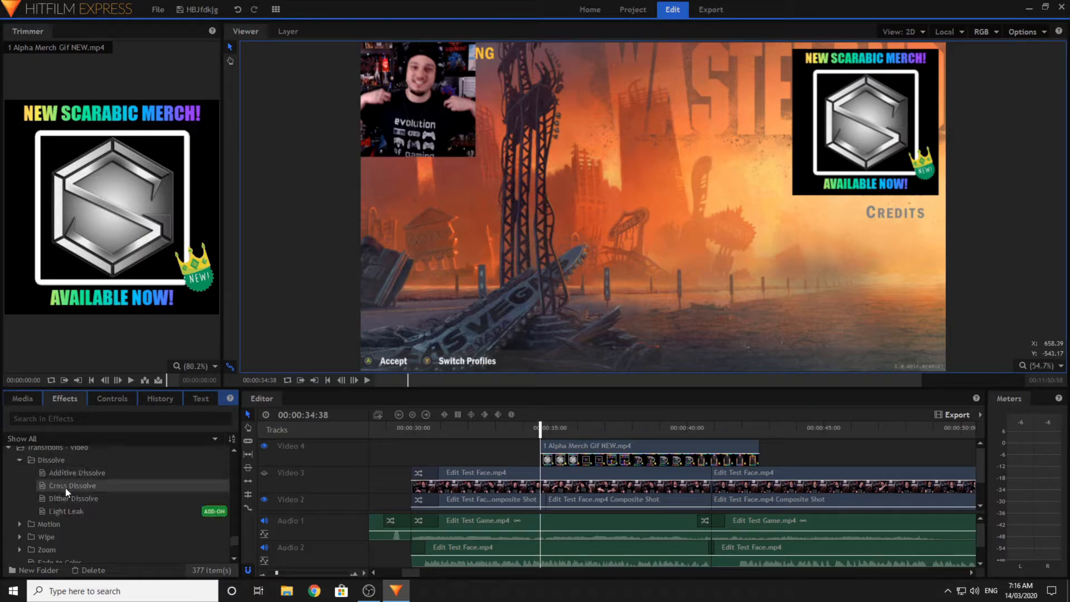
drag(65, 485, 549, 448)
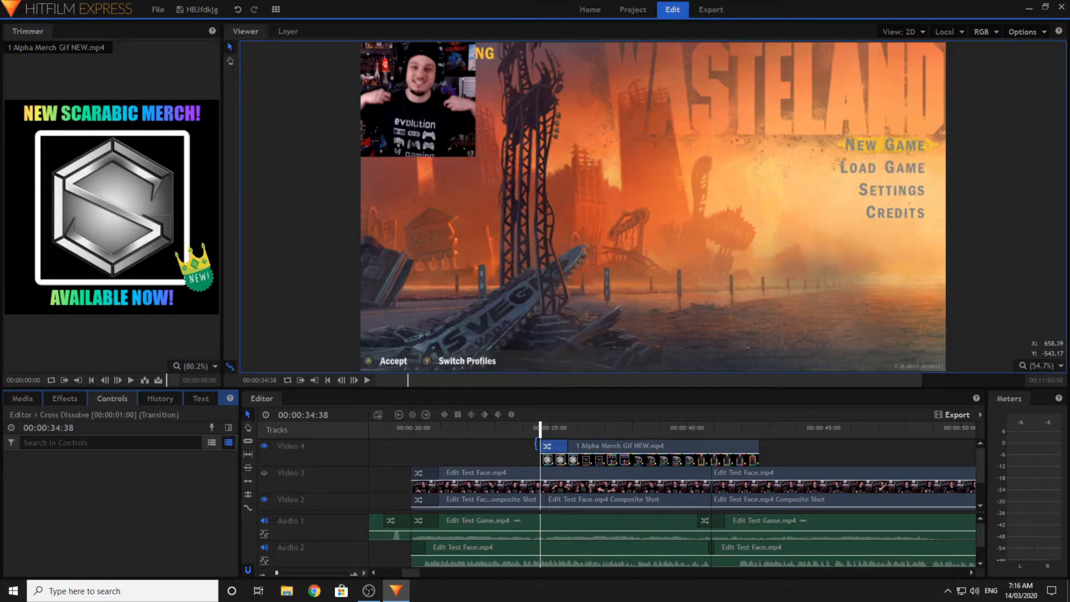
click(527, 434)
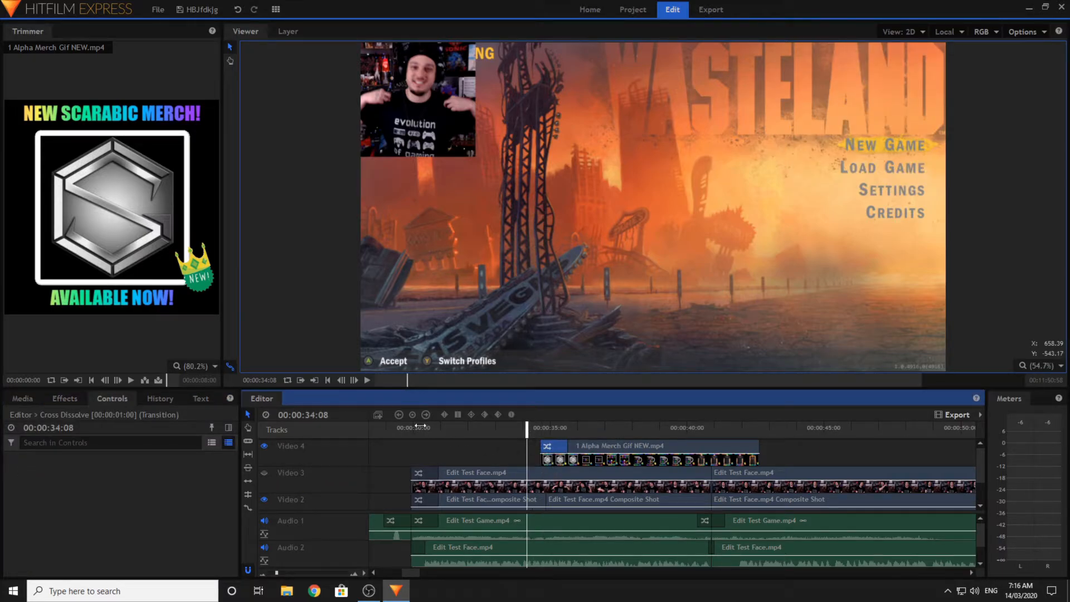
click(368, 380)
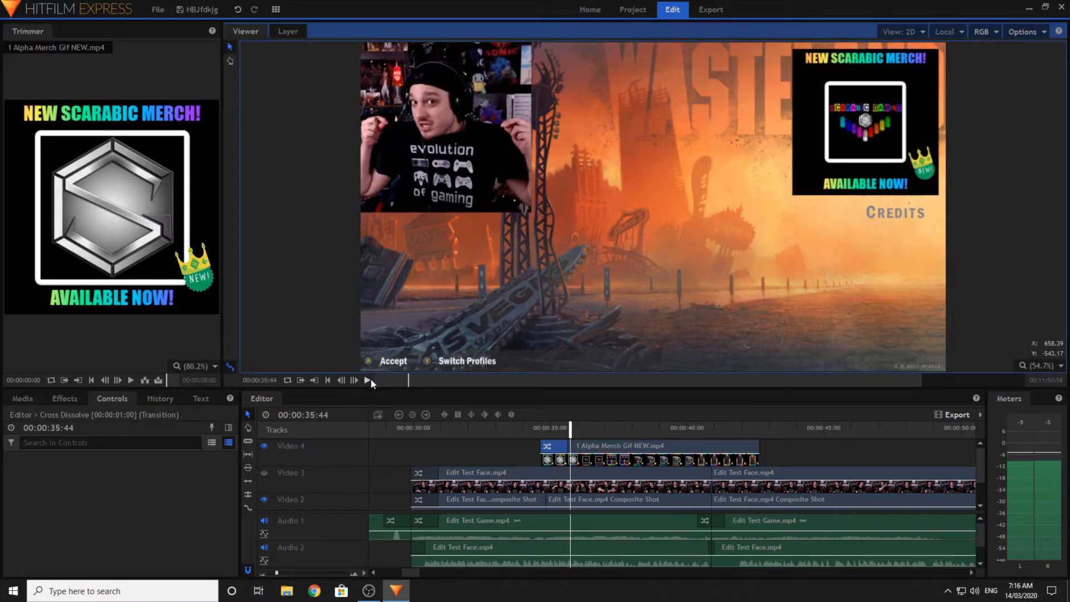
- Delete the Cross Dissolve transition from the start of the merch clip
click(539, 427)
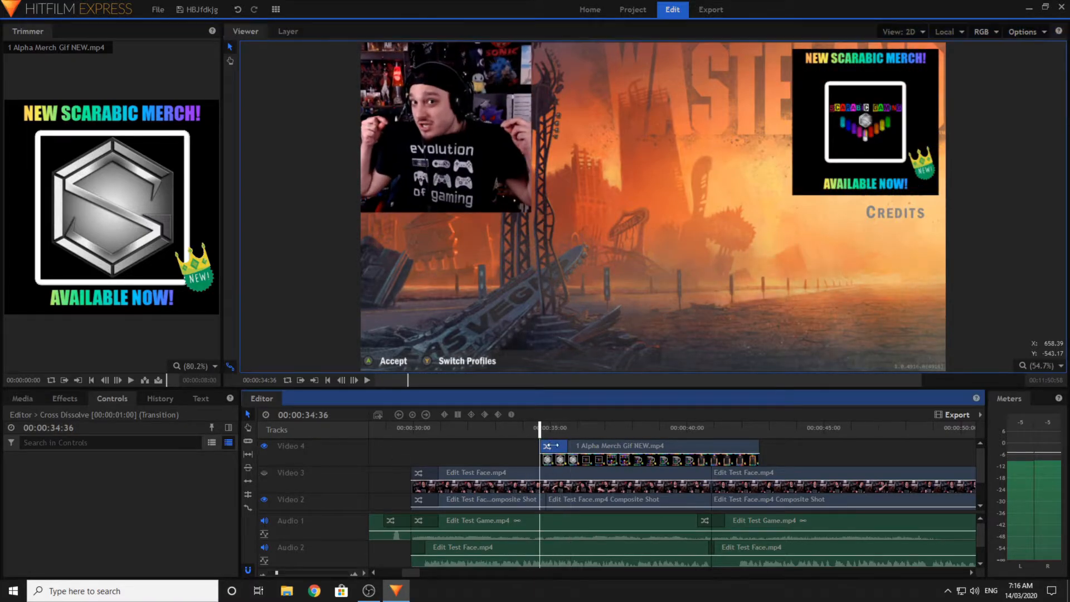
right_click(553, 446)
click(576, 453)
- Add a Push transition to both the start and the end of the merch clip
click(74, 402)
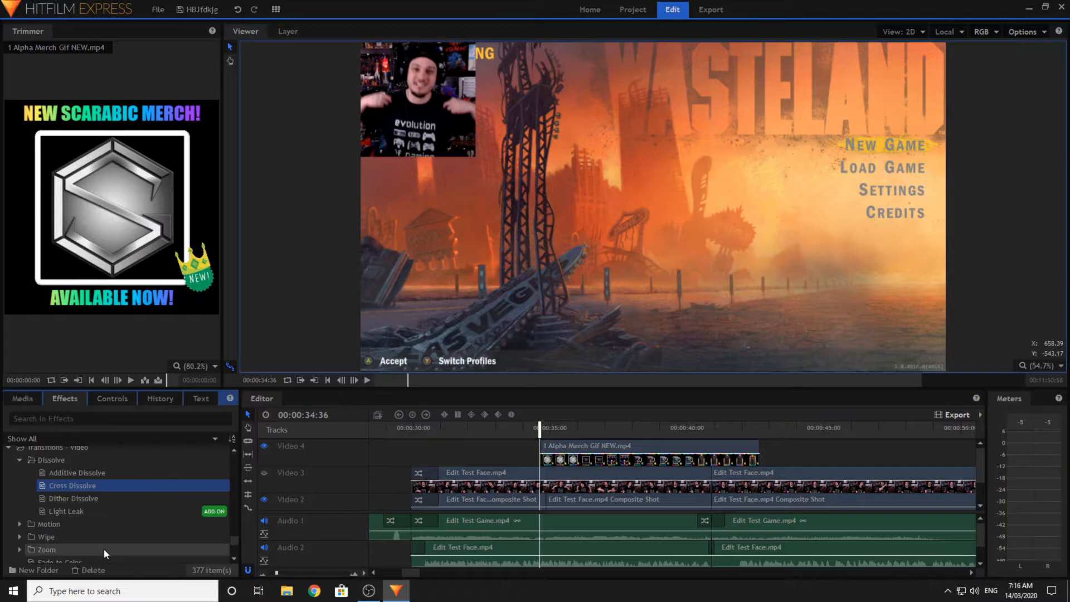
click(20, 523)
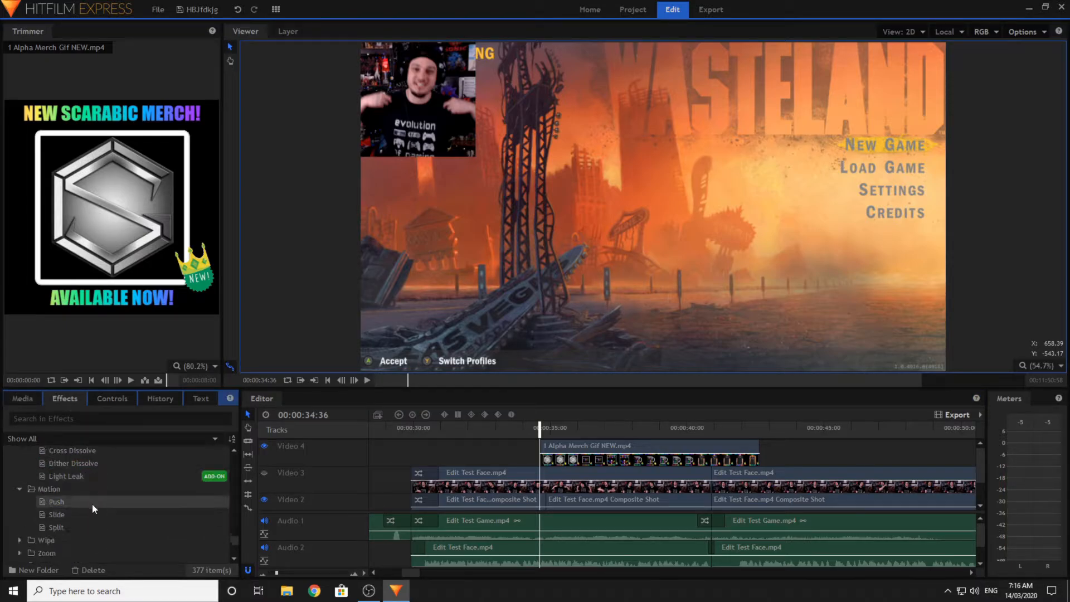
drag(92, 504, 554, 446)
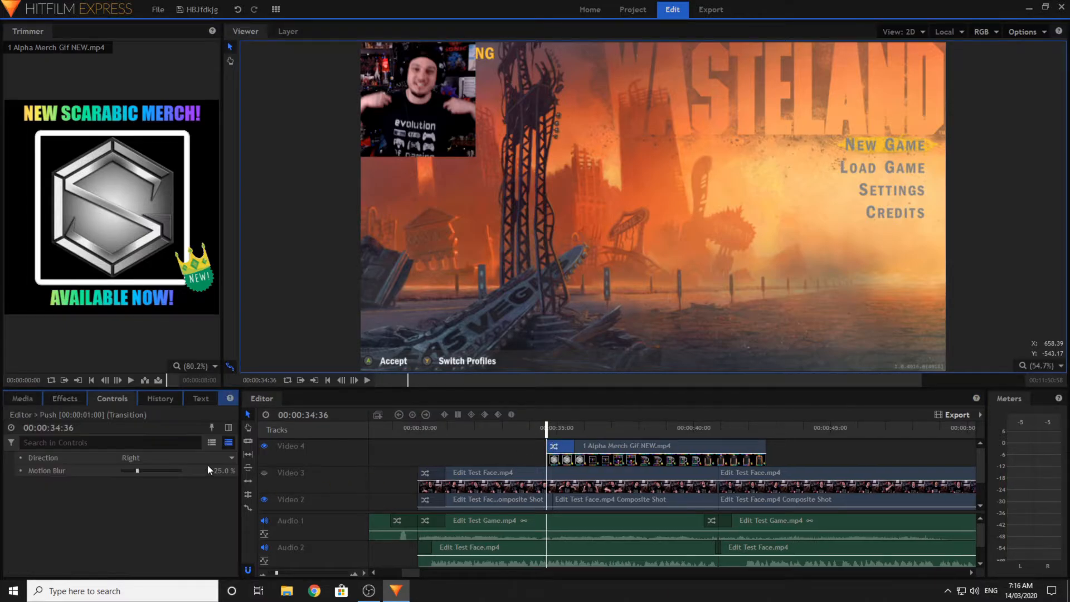
click(65, 398)
double_click(63, 516)
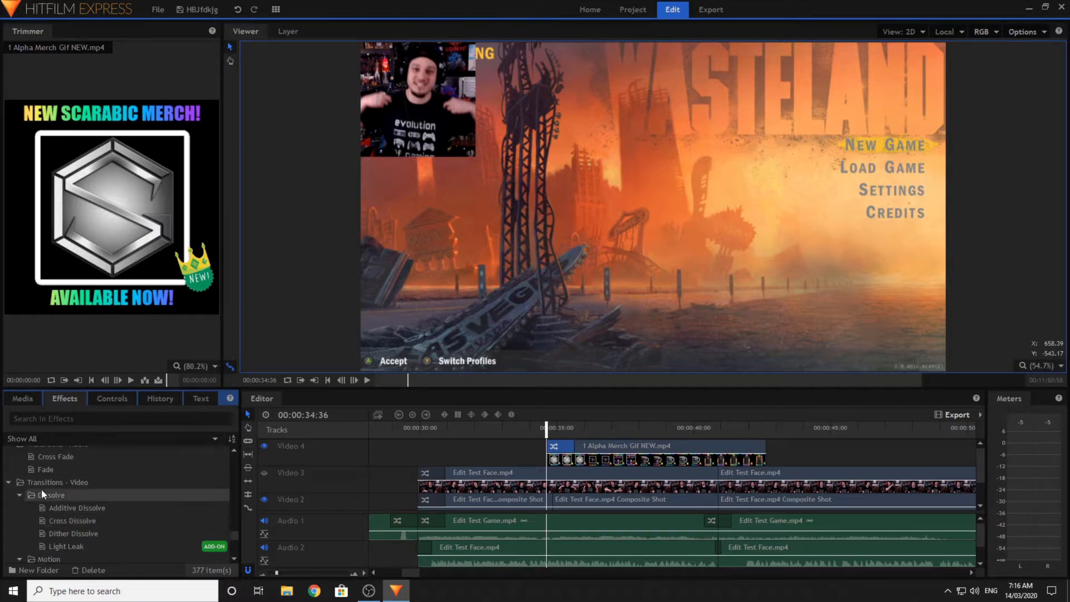
scroll(83, 498, down, 3)
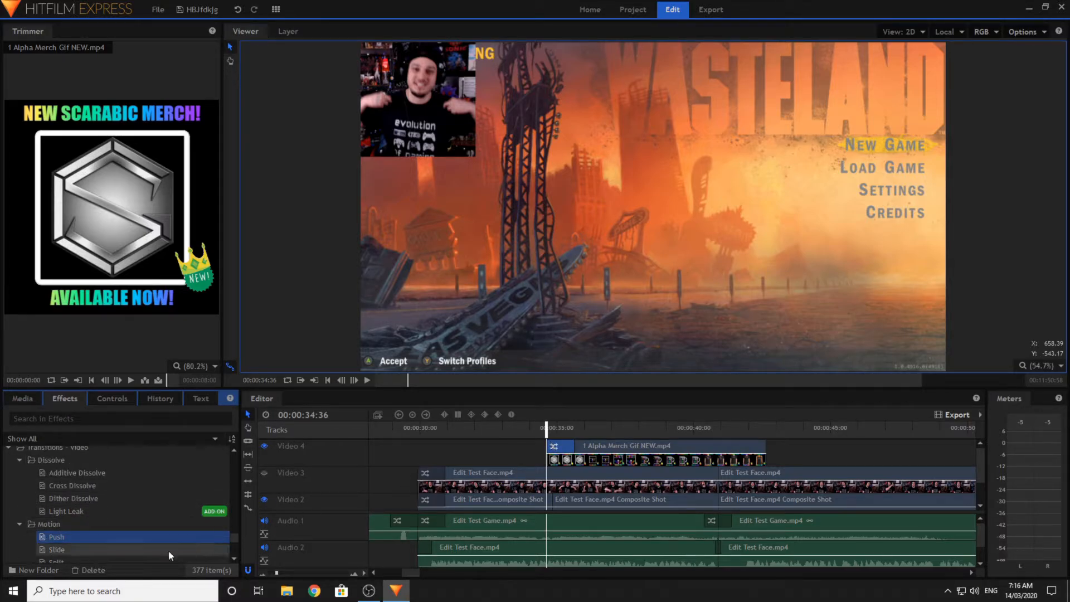
drag(119, 538, 746, 446)
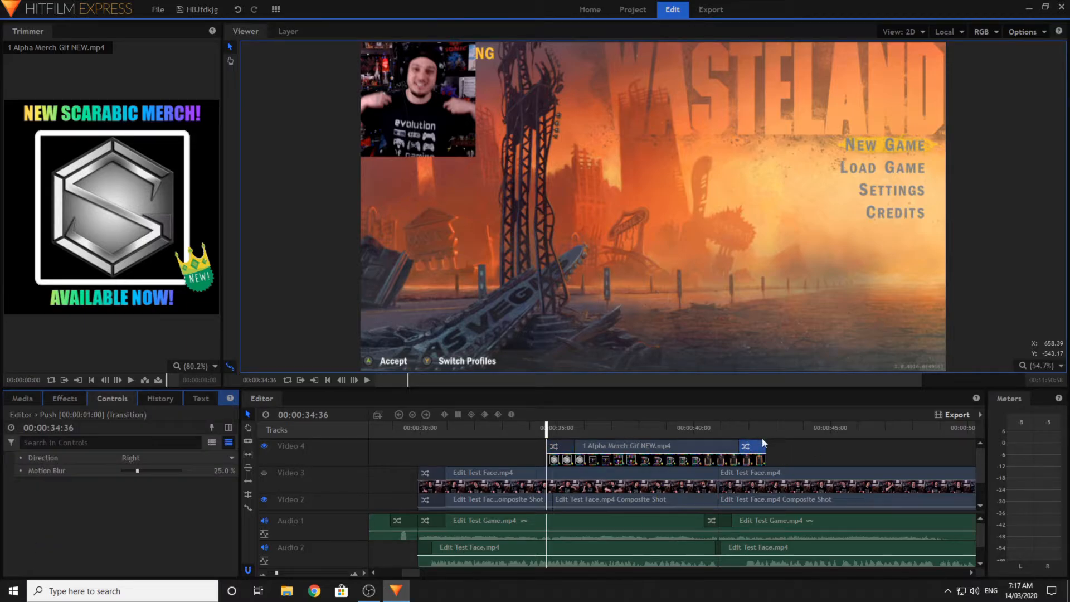
- Set the direction of the merch clip's opening Push transition to Down and play through the overlay
click(557, 439)
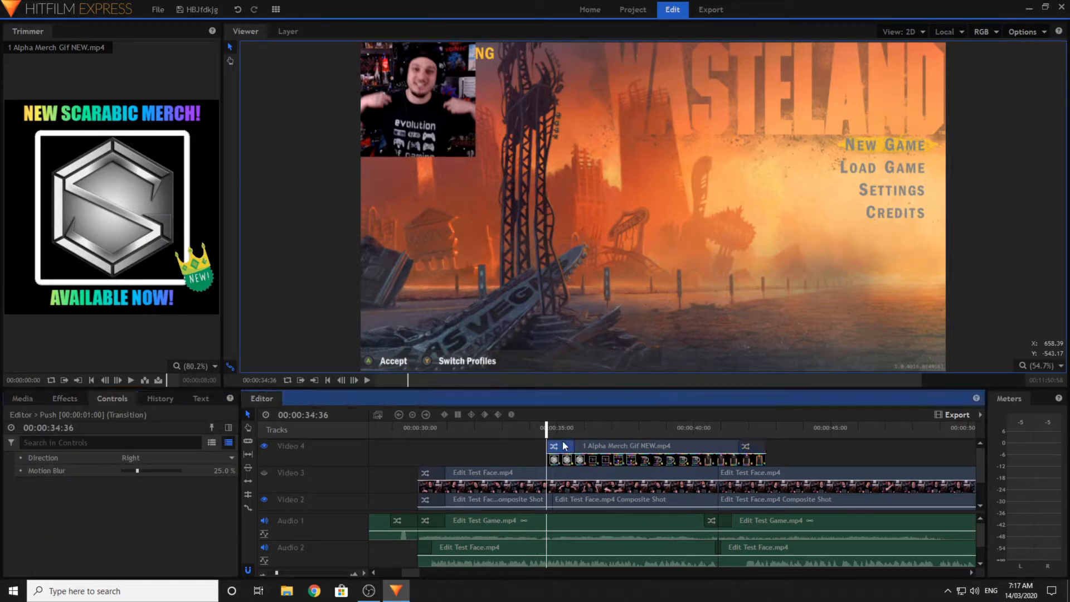
click(160, 461)
click(167, 502)
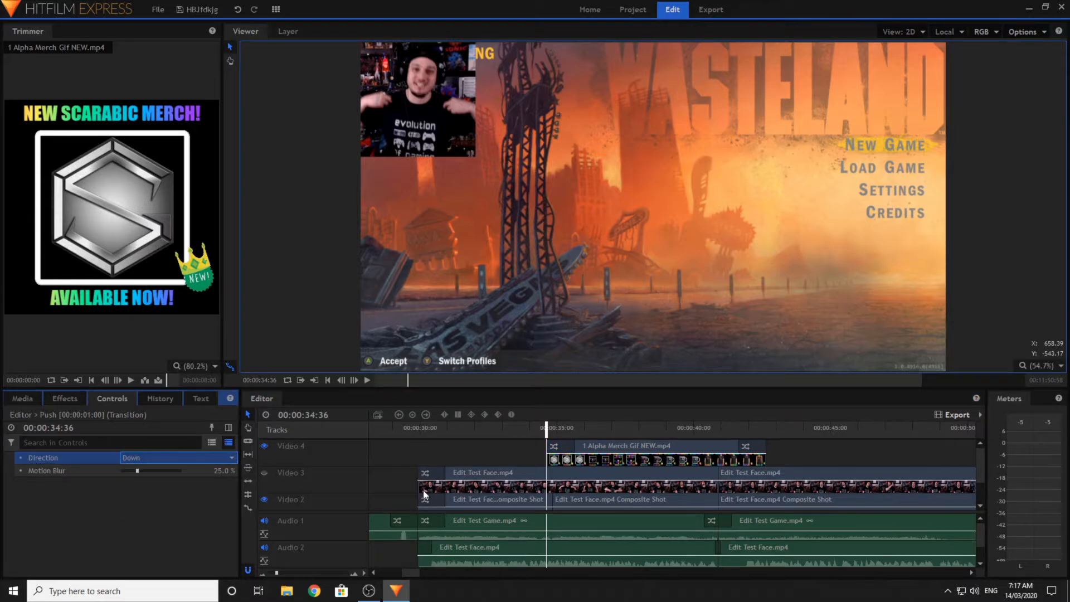
click(521, 433)
click(367, 380)
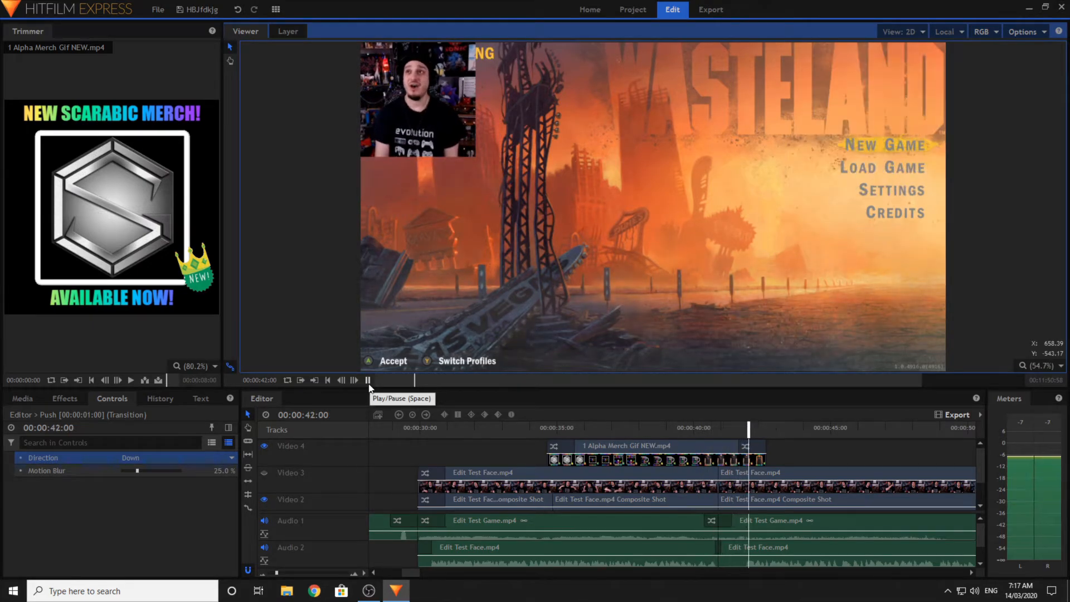
click(368, 381)
- Move the merch clip earlier to run from 00:00:32:53 to the 00:00:40:53 cut, and play through it
drag(645, 449, 598, 445)
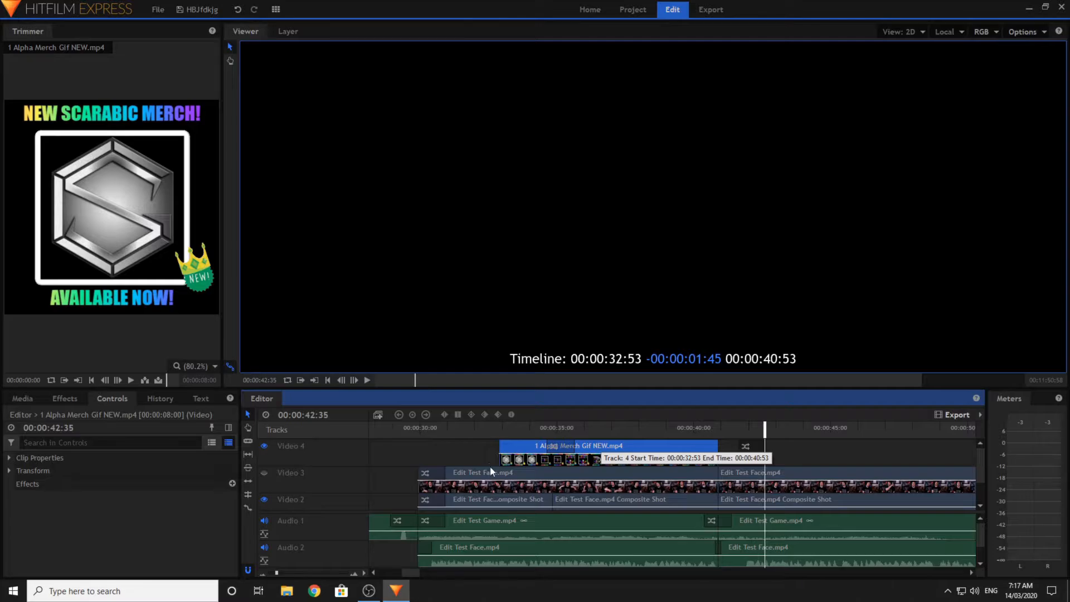
click(480, 438)
click(366, 380)
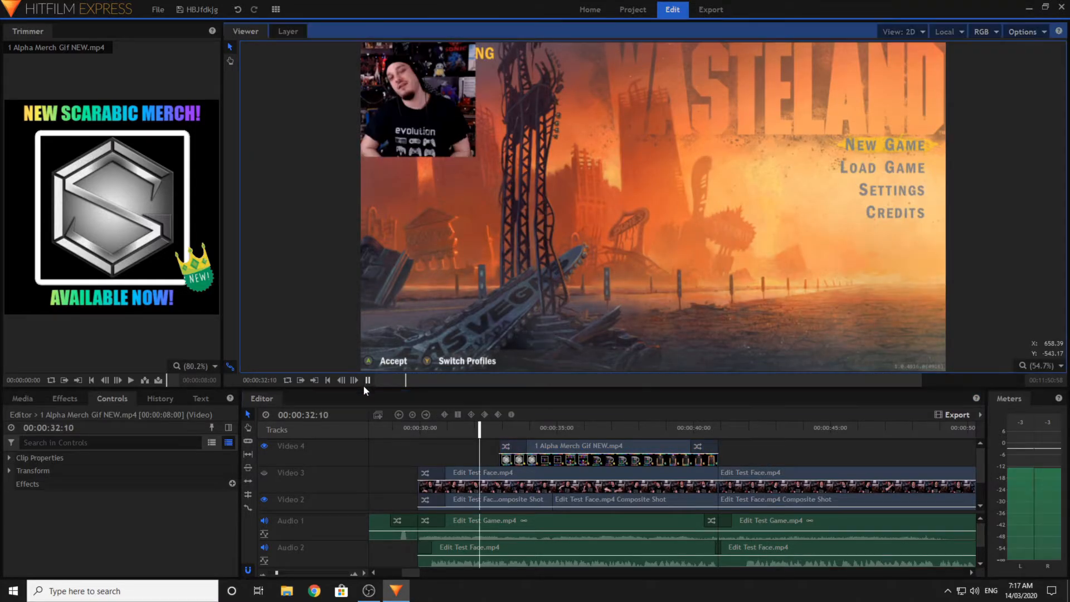
click(771, 449)
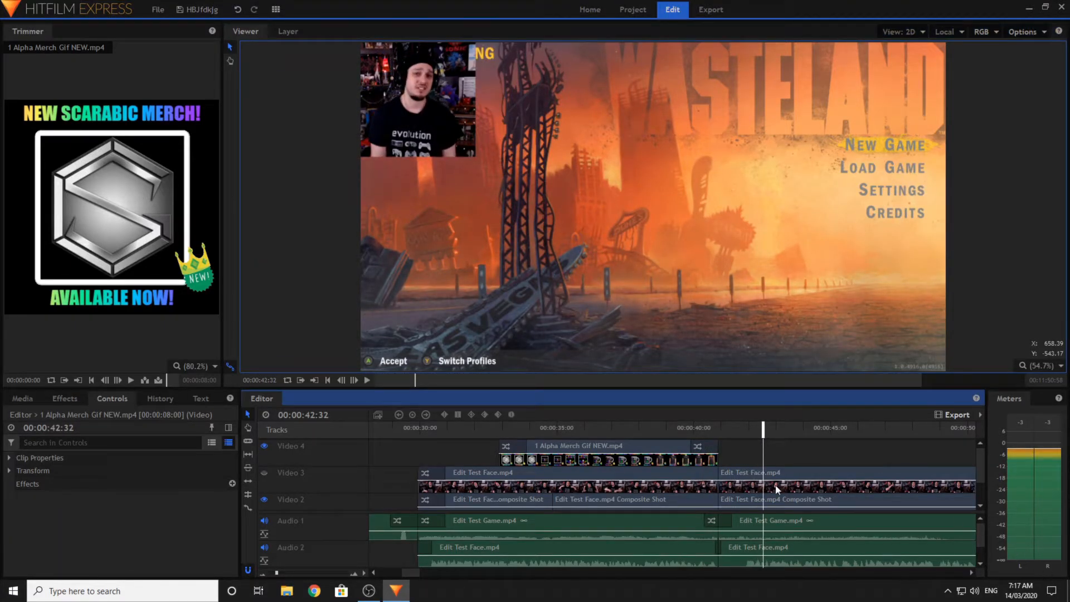
- Add a Fade to Color transition at the 00:00:40:53 cut on both Video 3 and Video 2
click(64, 398)
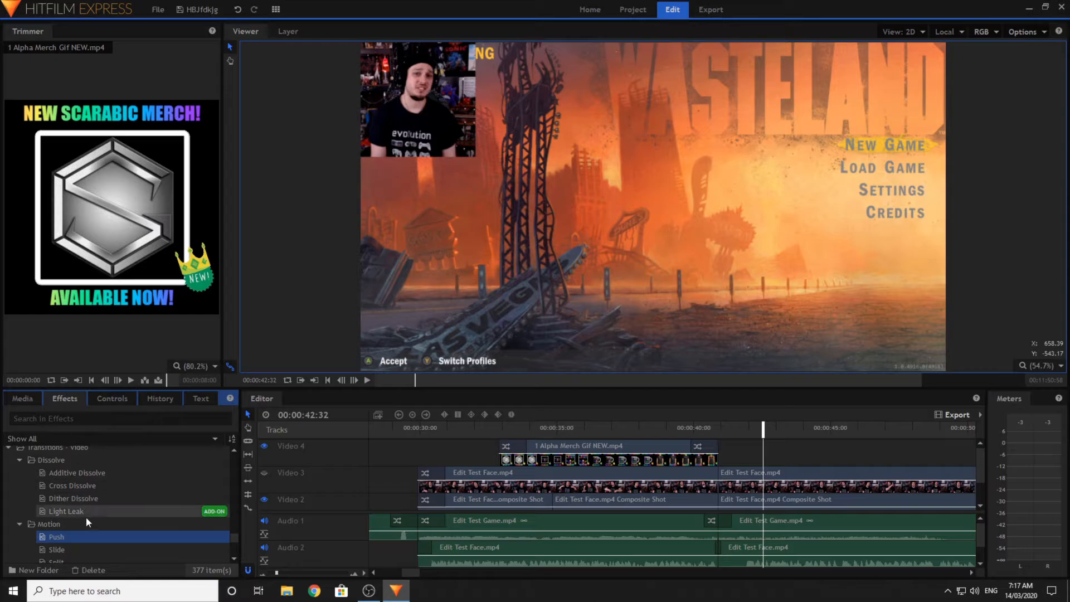
scroll(86, 518, down, 5)
drag(65, 494, 721, 482)
click(68, 398)
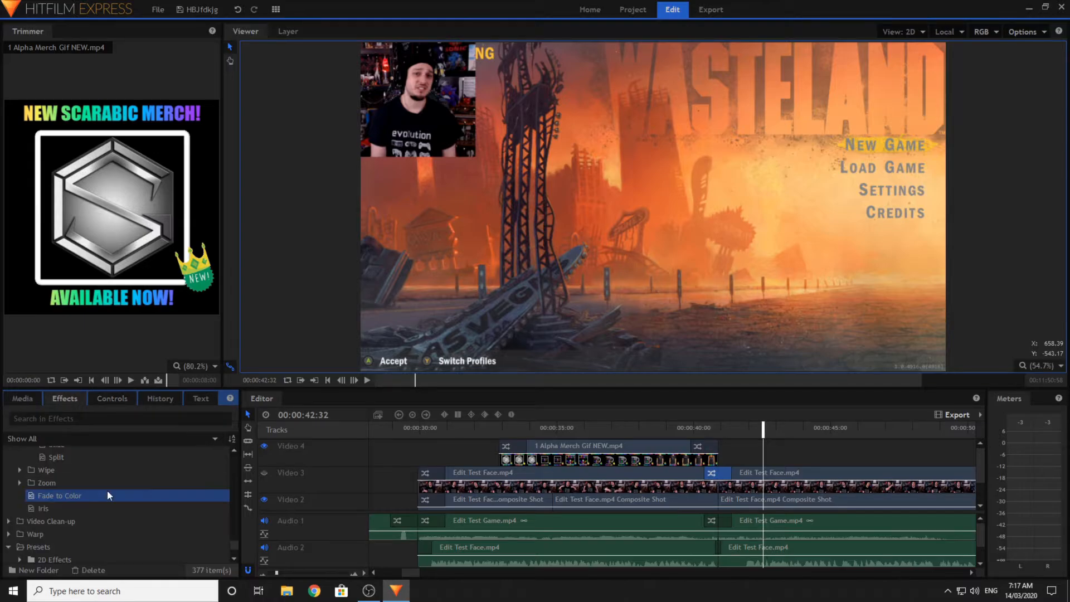
drag(110, 496, 723, 503)
- Play and scrub across the 00:00:40:53 cut to check the Fade to Color, and inspect the clips on the video tracks there
click(680, 428)
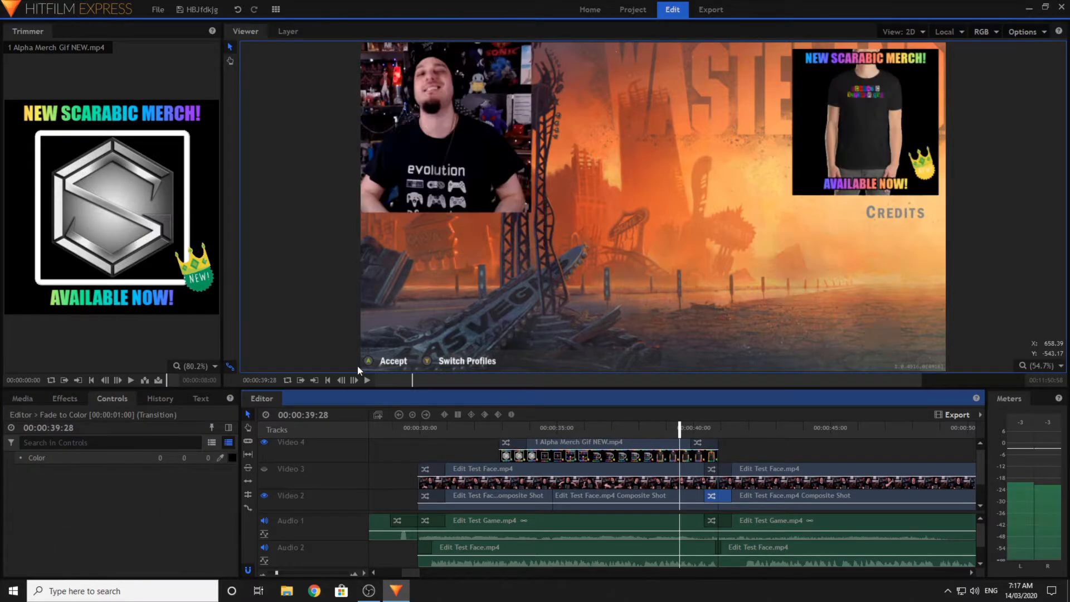
click(367, 380)
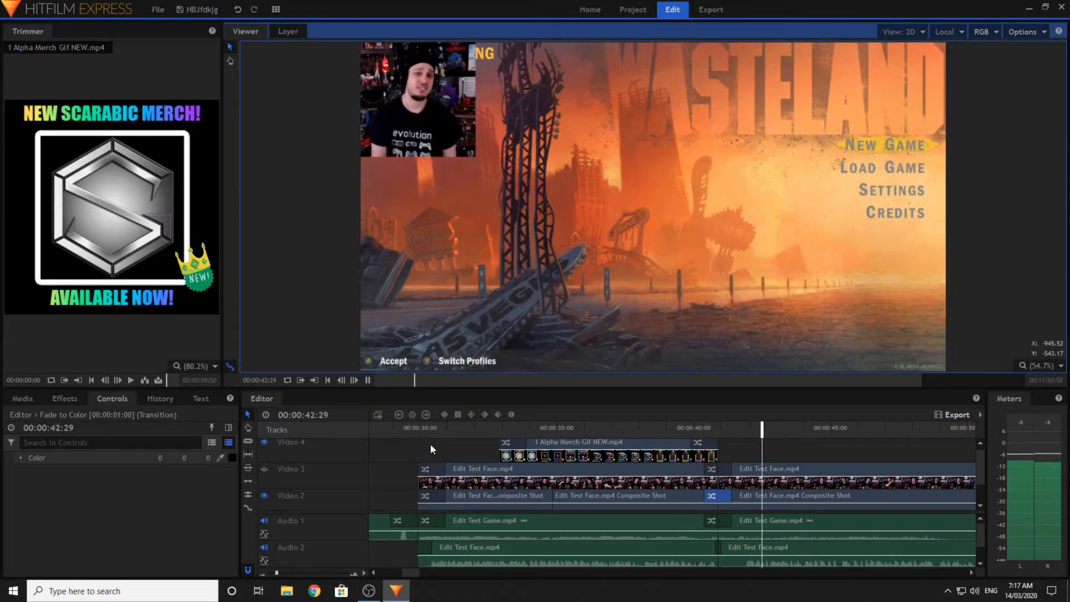
click(714, 428)
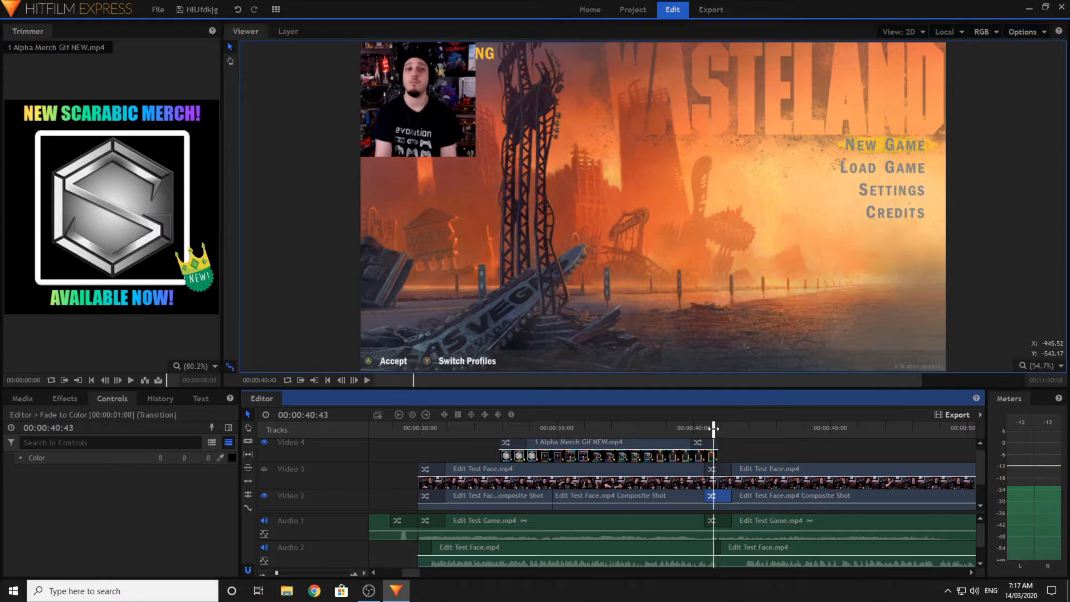
drag(698, 424, 735, 427)
click(747, 493)
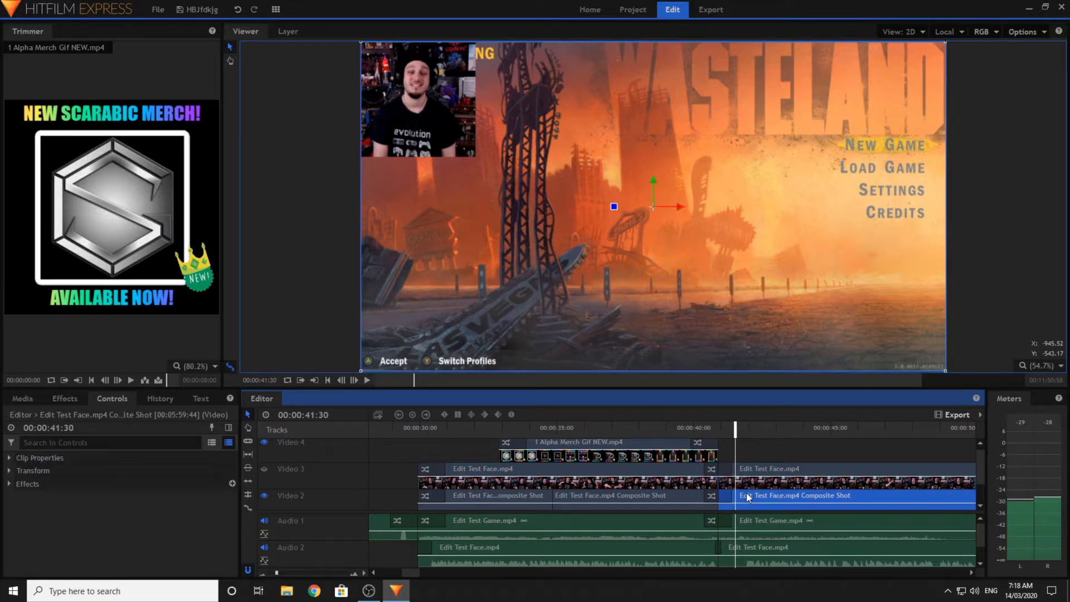
scroll(750, 479, down, 2)
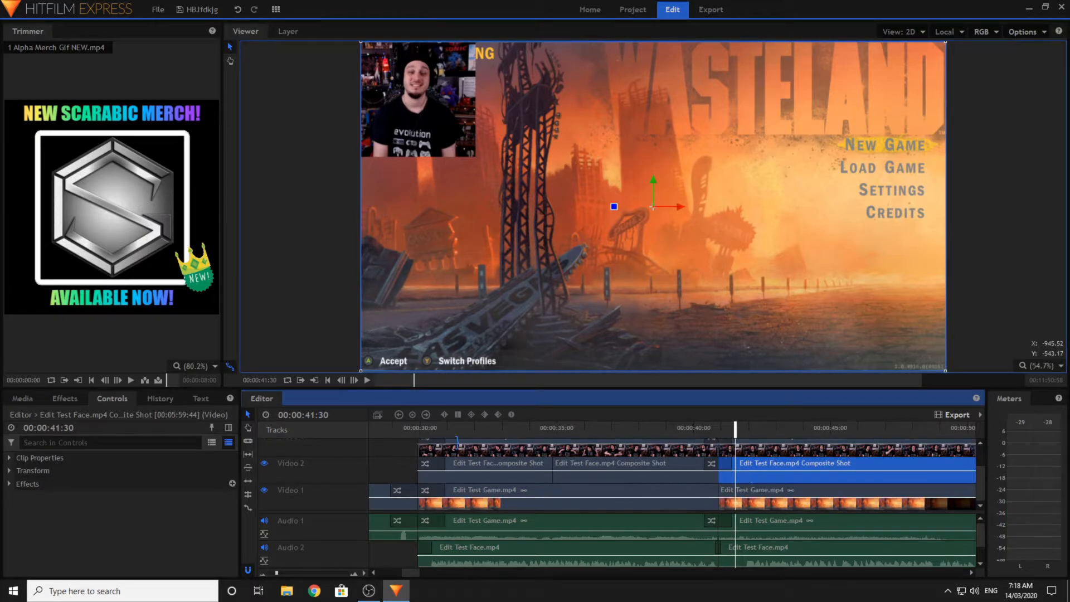
scroll(748, 467, up, 1)
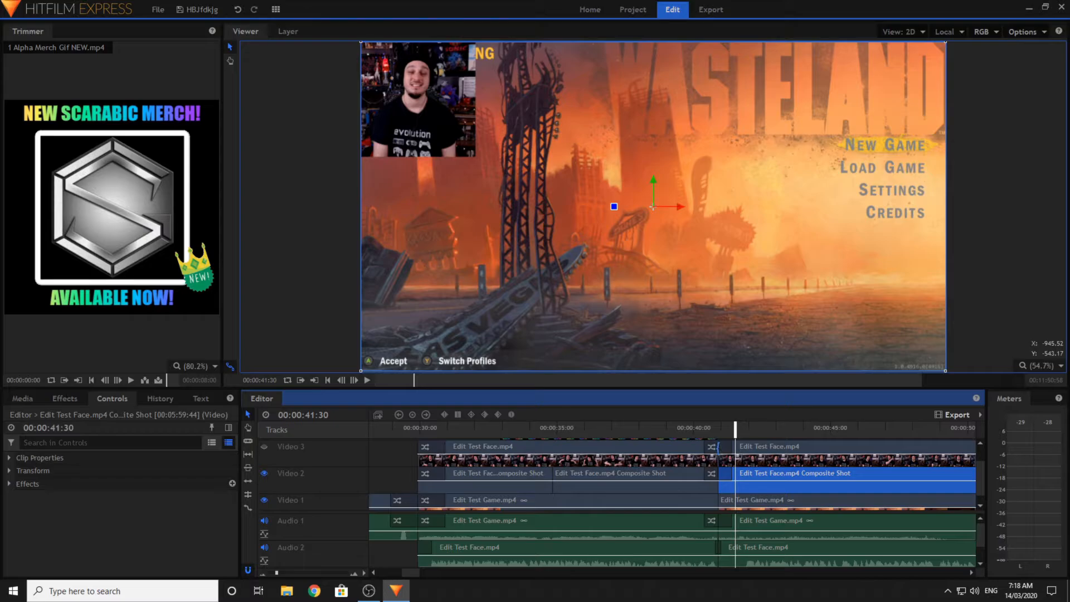
- Move the Fade to Color transition at the 00:00:40:53 cut from Video 3 to Video 1
click(718, 446)
scroll(719, 496, down, 1)
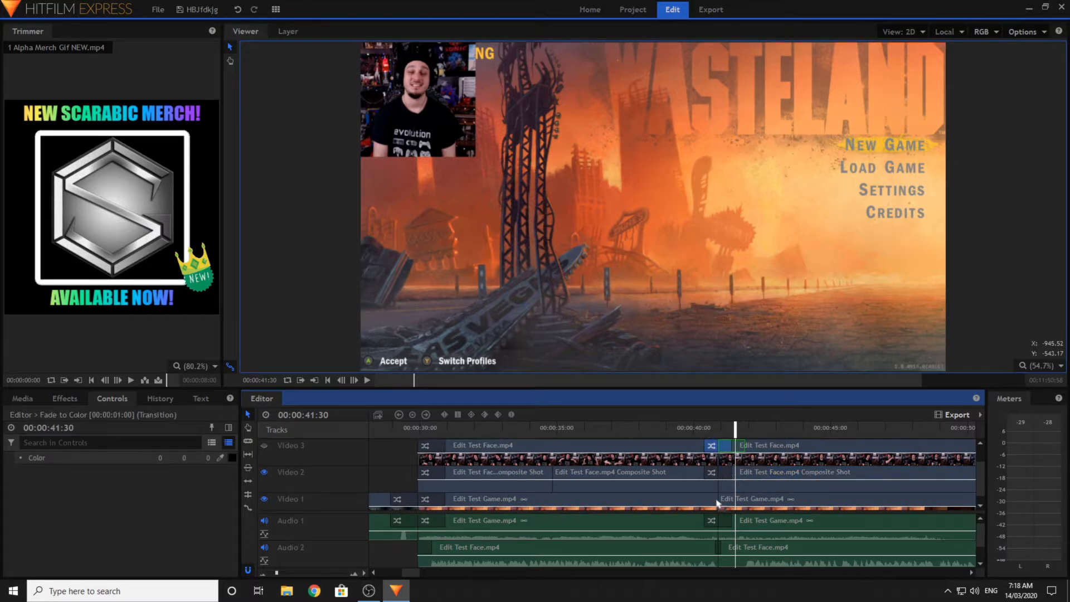
click(718, 497)
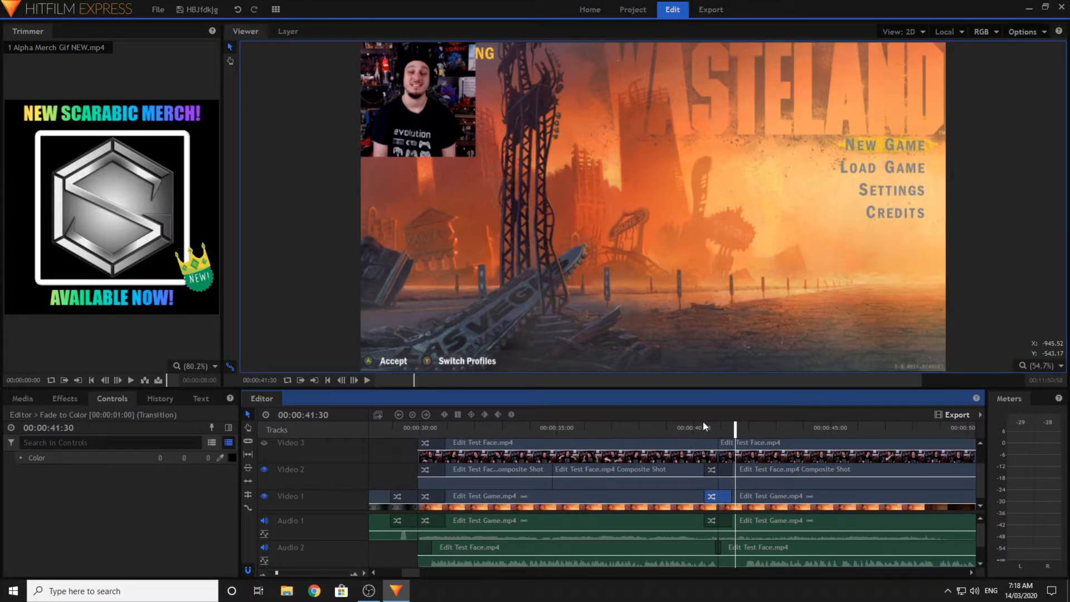
- Play and scrub through the 00:00:40:53 cut to check the game footage fade, and return to the start of the timeline
drag(704, 426, 733, 432)
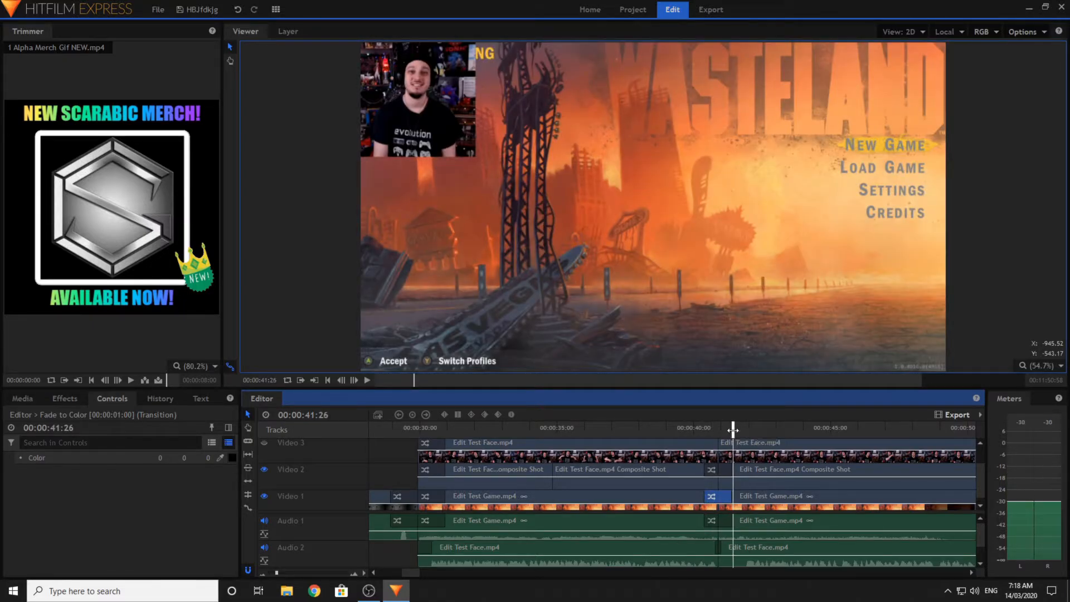
click(672, 427)
click(367, 379)
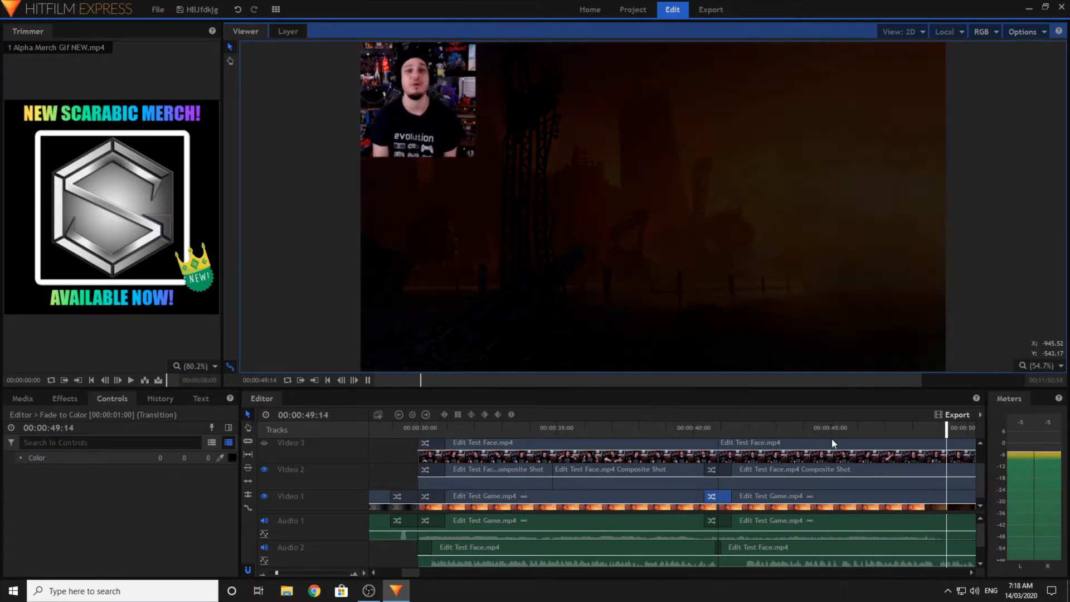
click(549, 552)
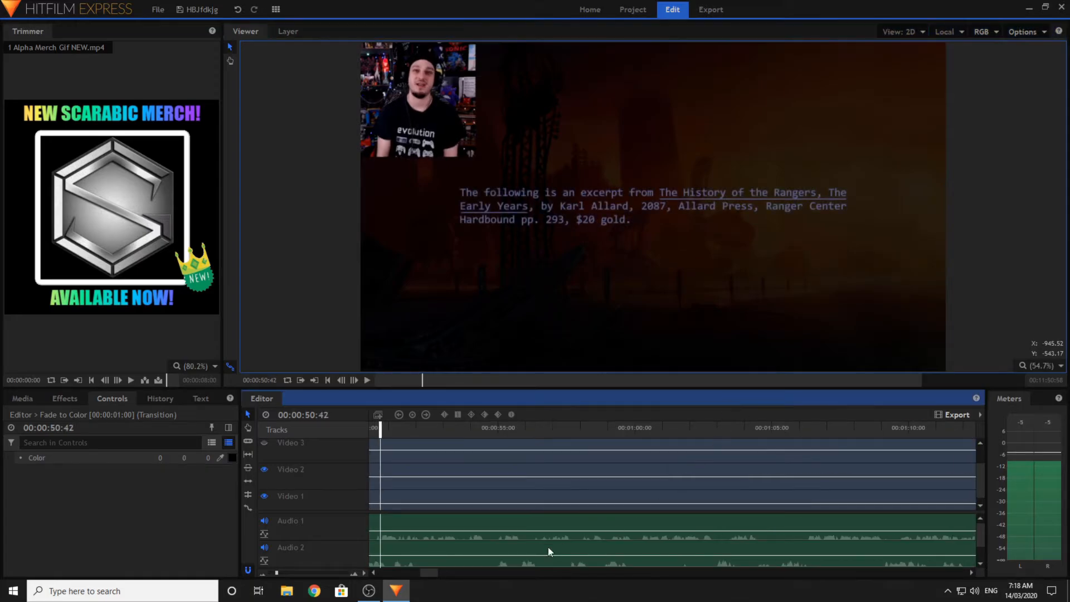
click(391, 571)
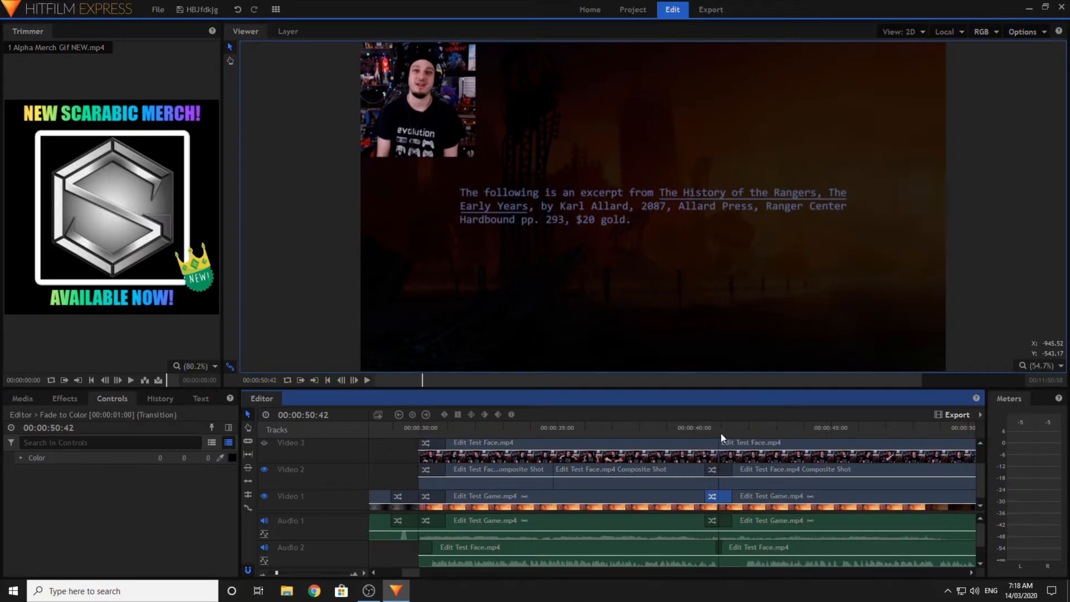
click(747, 430)
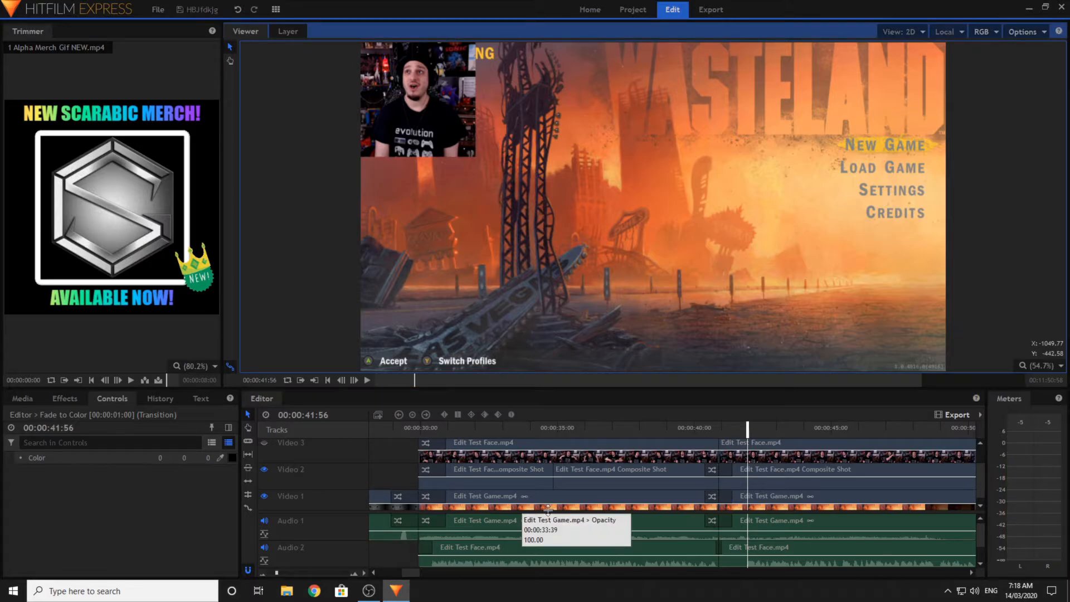
click(327, 380)
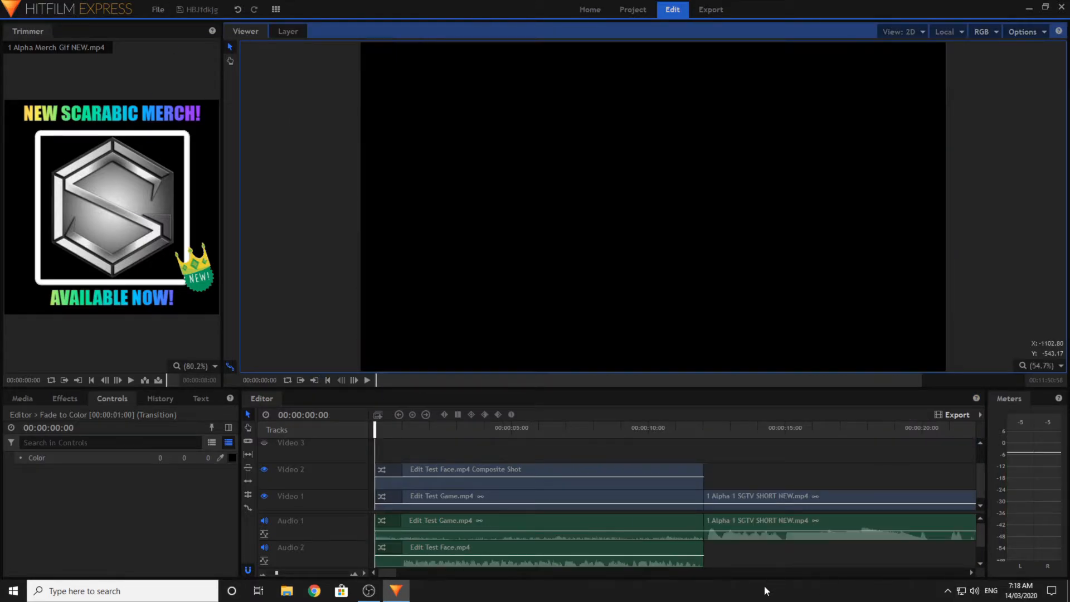
- Play on from 00:00:41:49 and slice the facecam composite shot on Video 2 at 00:00:46:03
scroll(727, 436, down, 1)
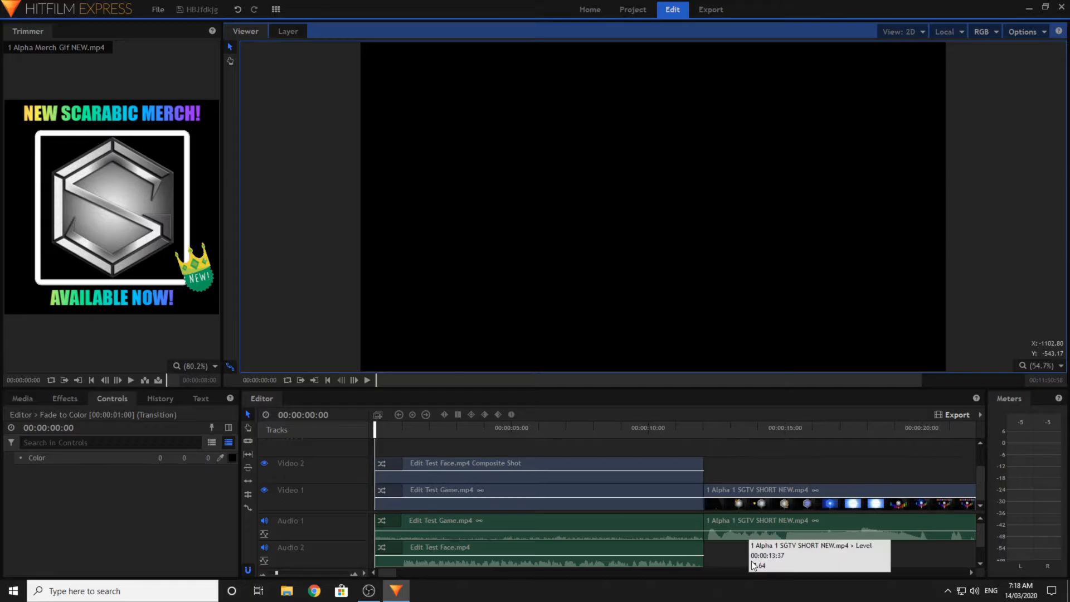
click(759, 573)
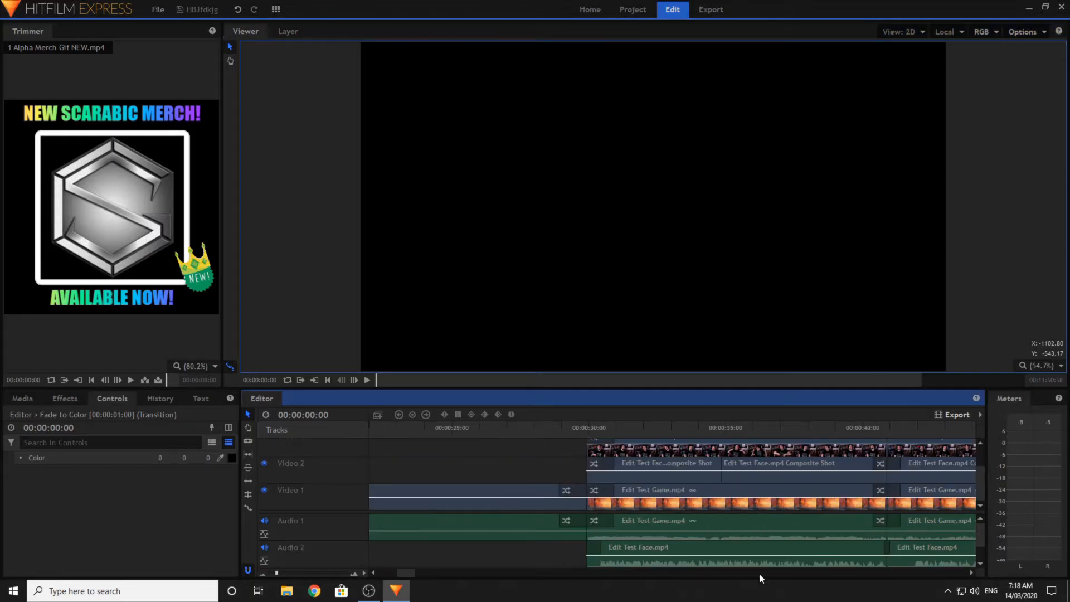
click(770, 574)
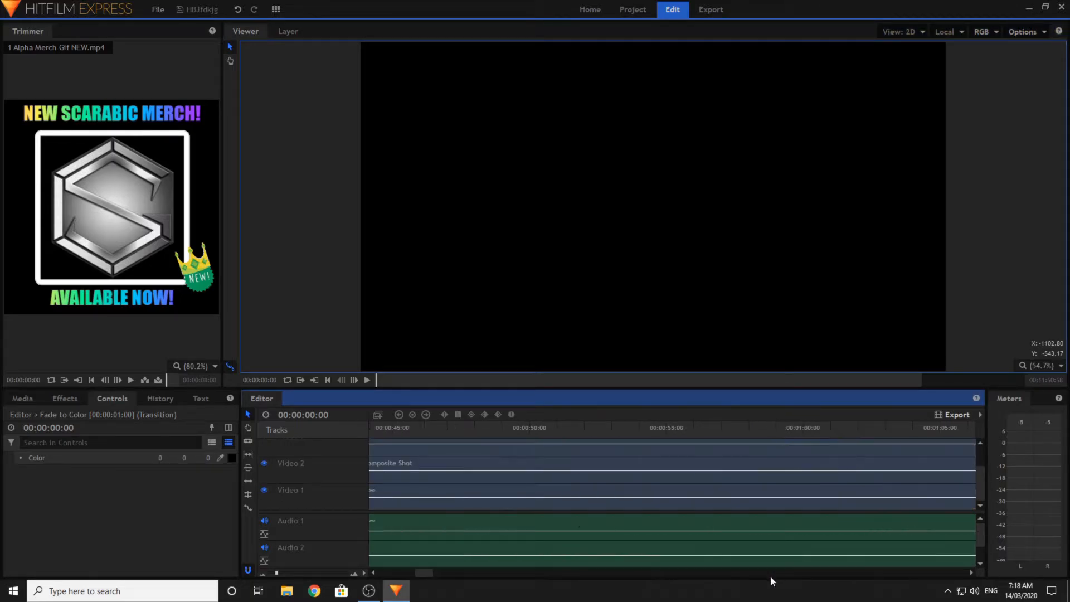
click(374, 573)
click(373, 572)
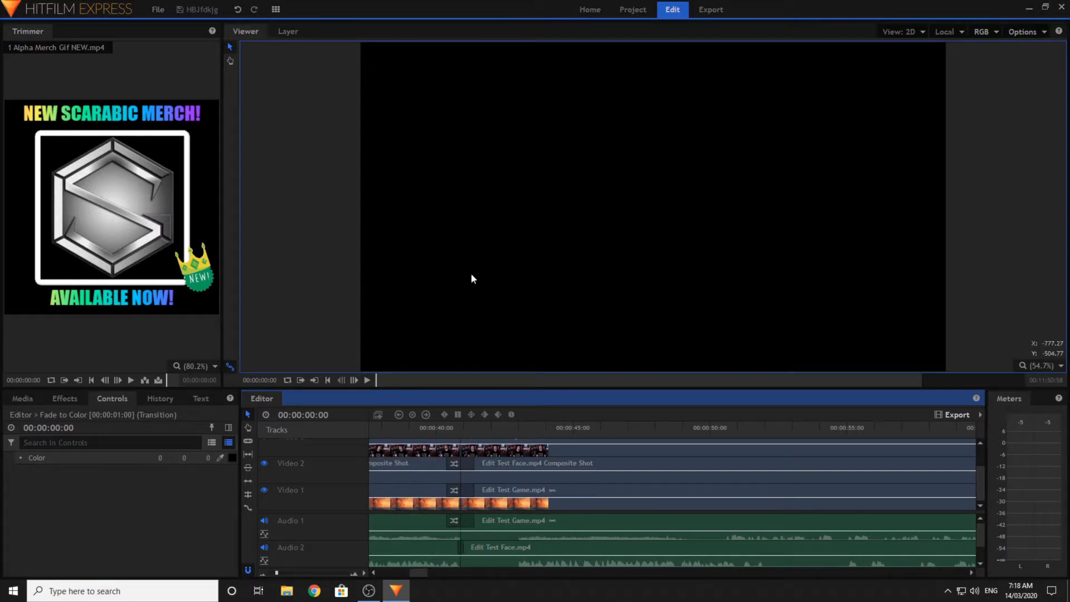
click(486, 429)
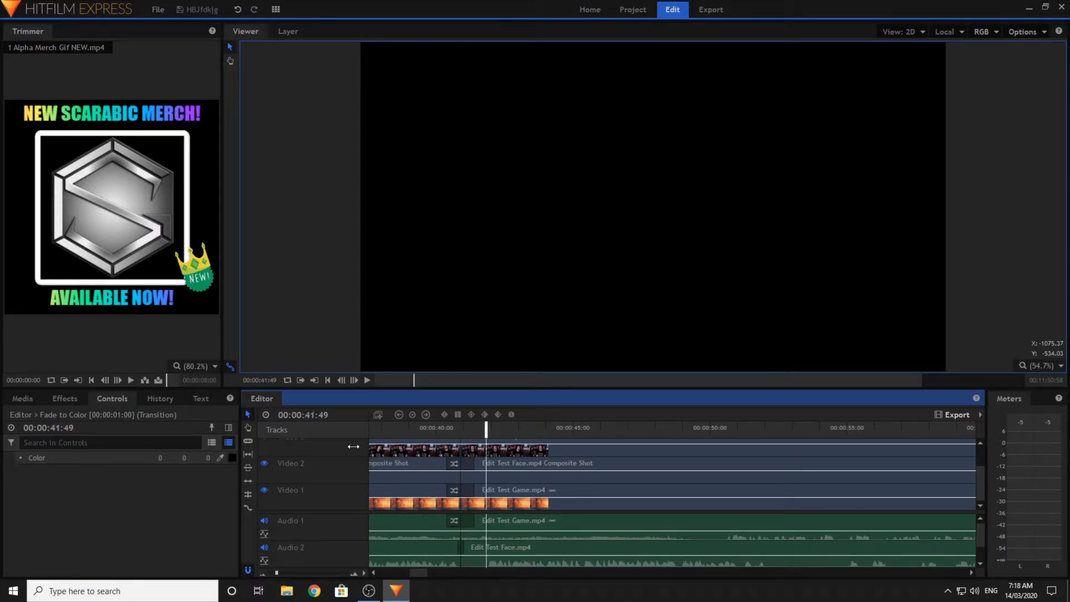
click(367, 380)
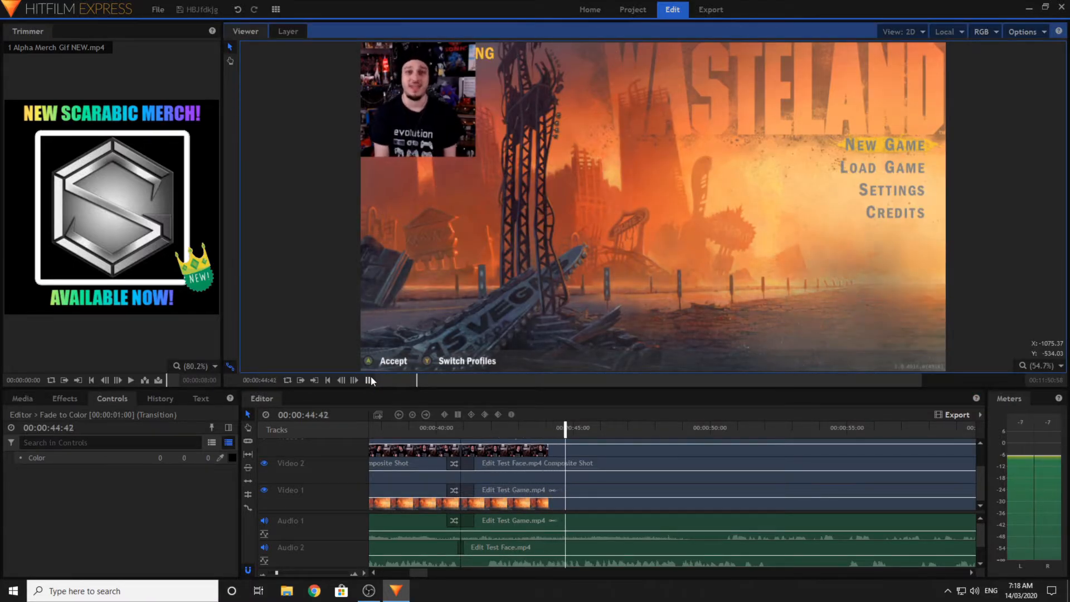
click(369, 380)
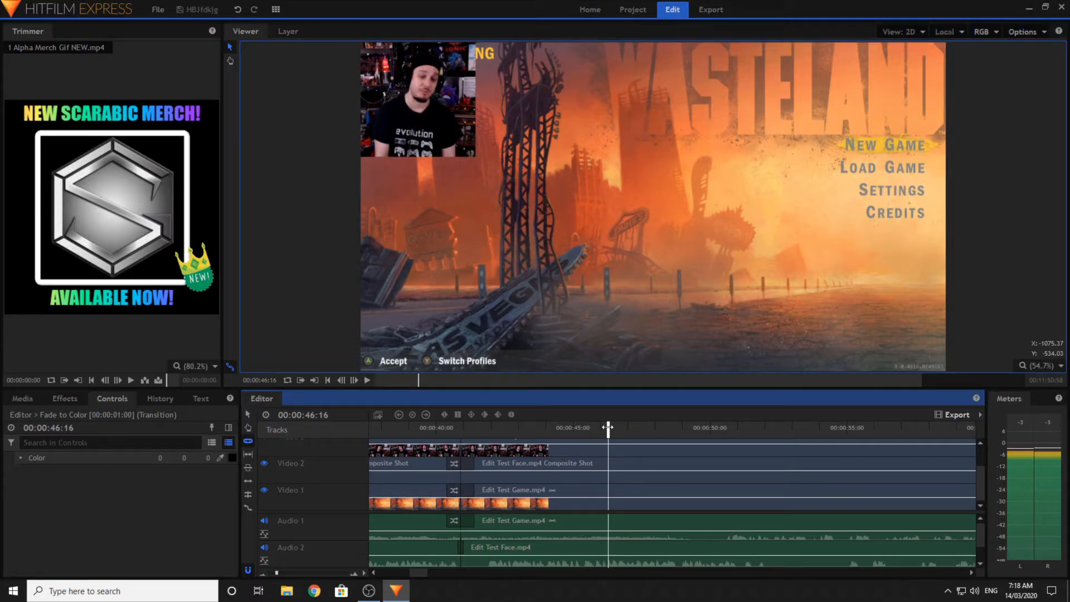
drag(608, 427, 604, 426)
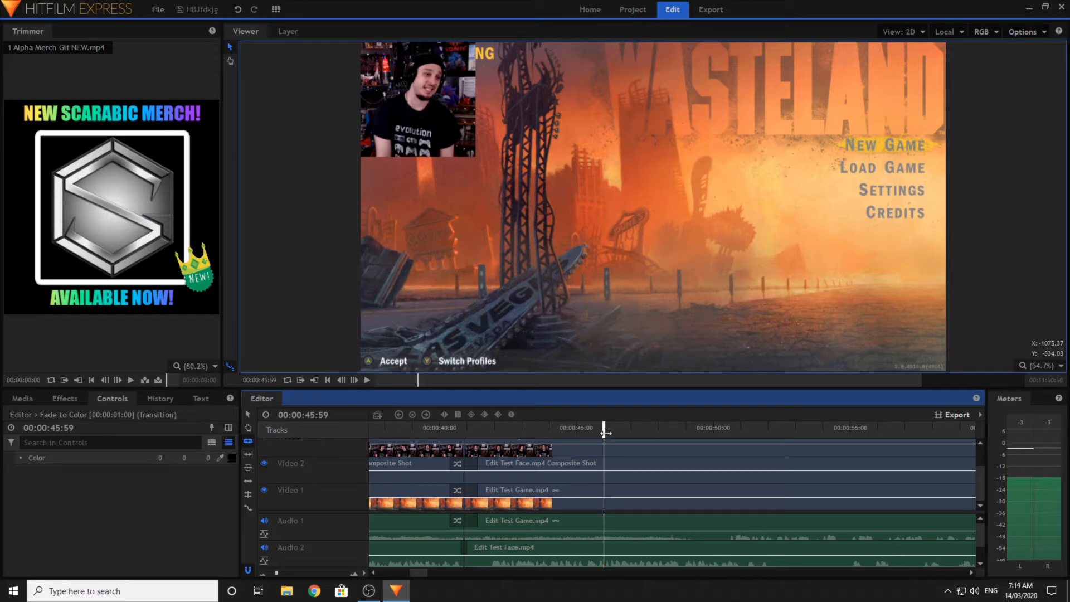
drag(605, 433, 606, 434)
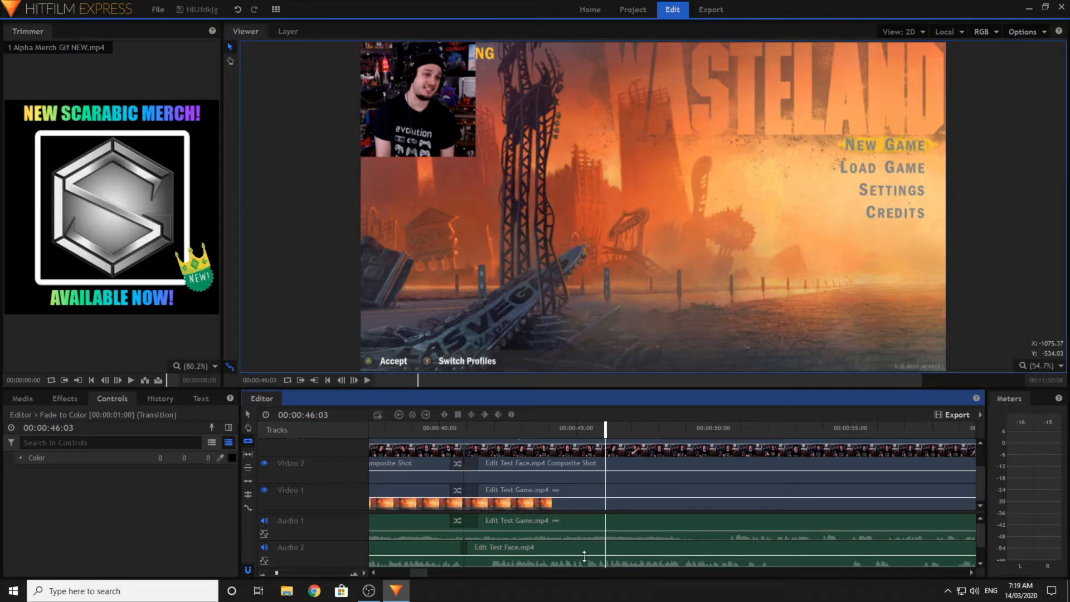
click(606, 465)
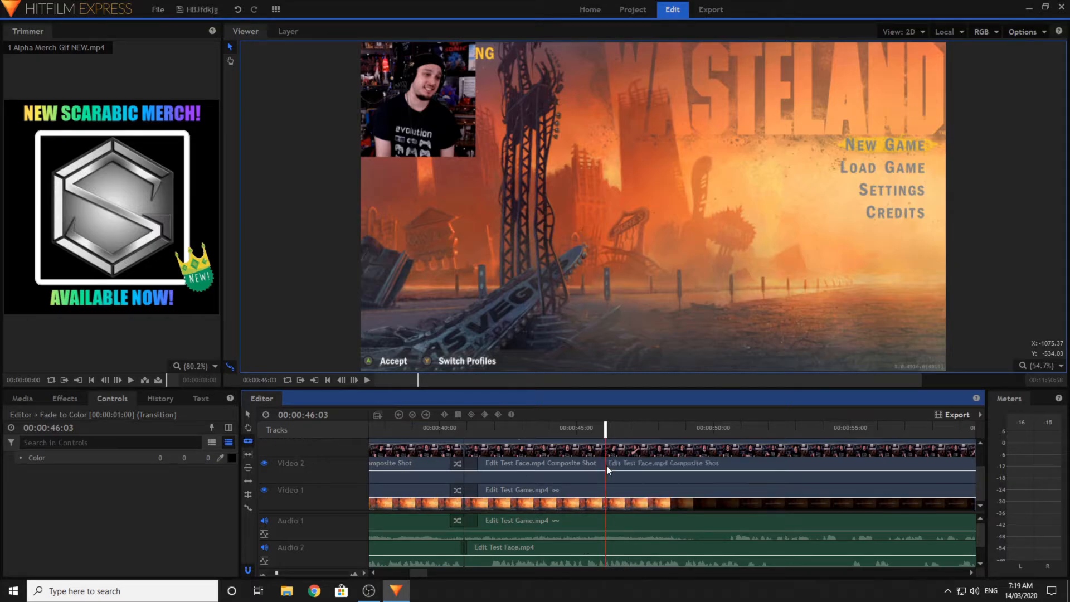
- Play past the 00:00:46:03 cut and slice the facecam composite shot on Video 2 again at 00:00:47:26
click(366, 380)
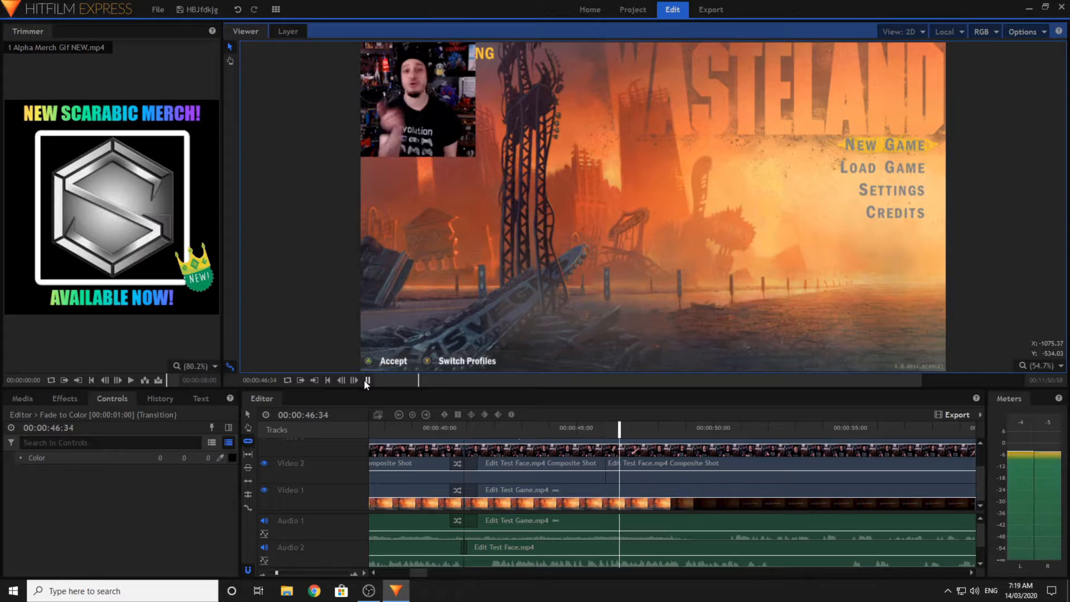
click(366, 381)
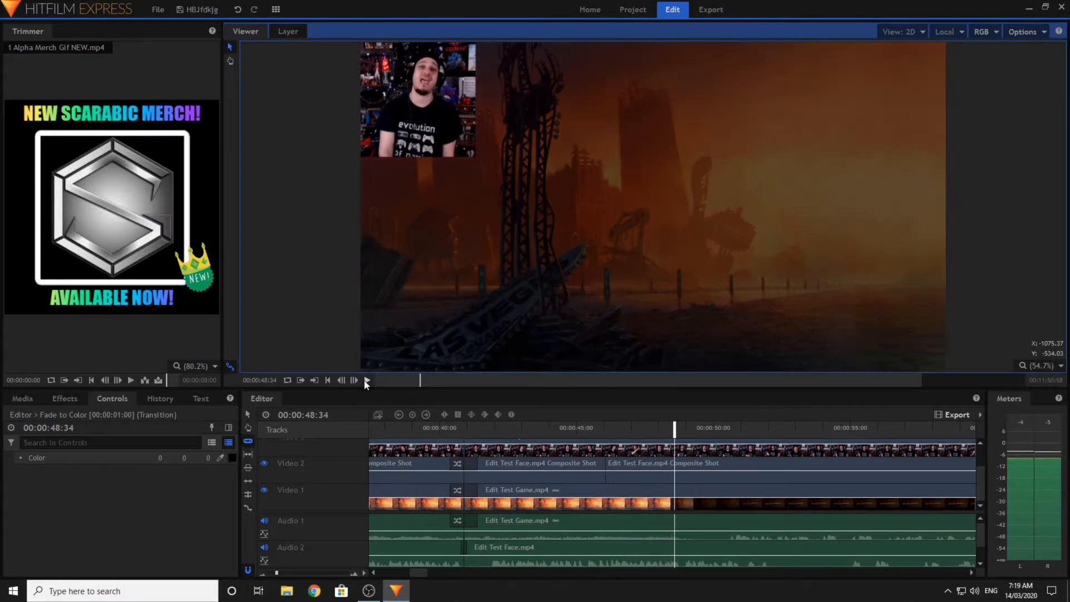
click(606, 429)
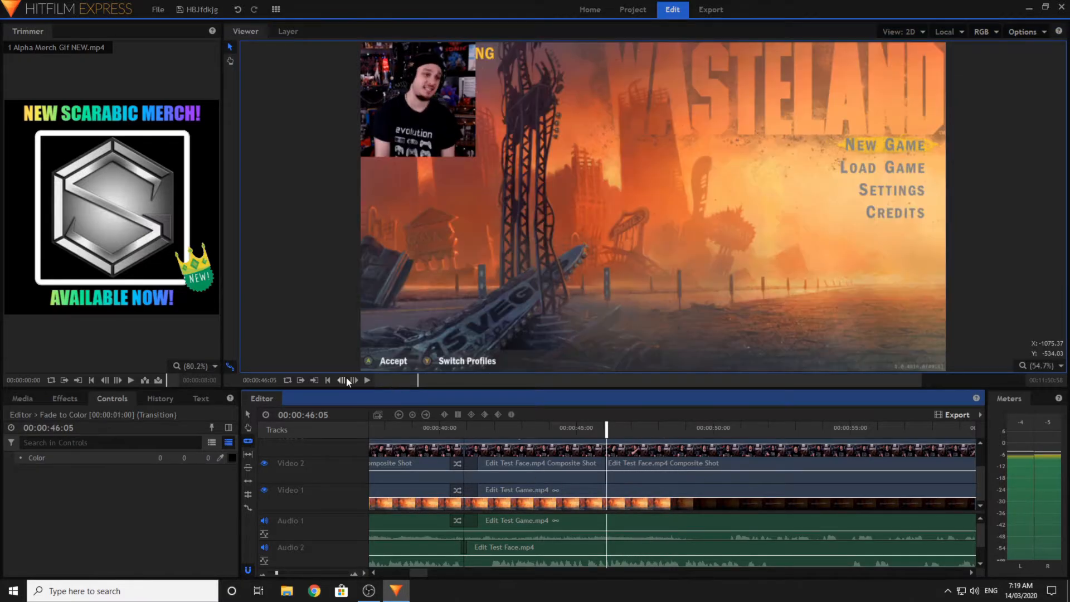
click(367, 380)
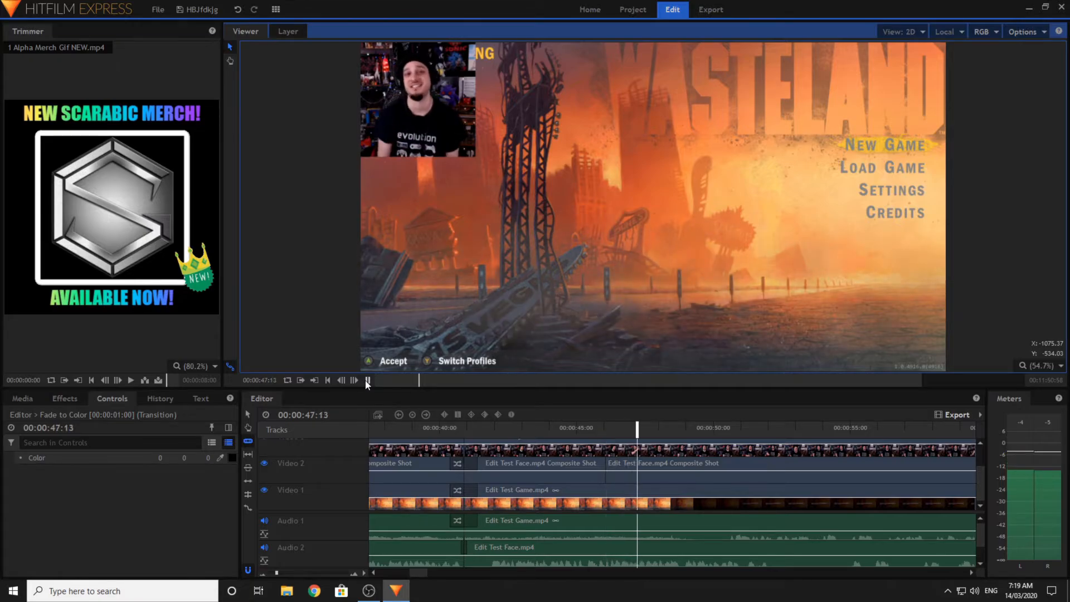
click(354, 381)
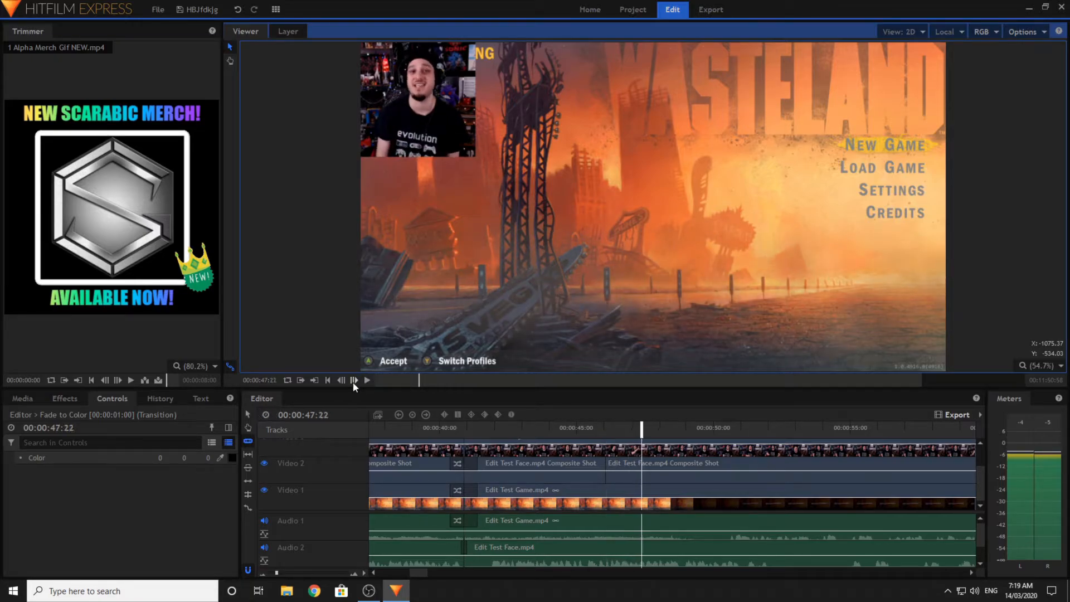
click(354, 381)
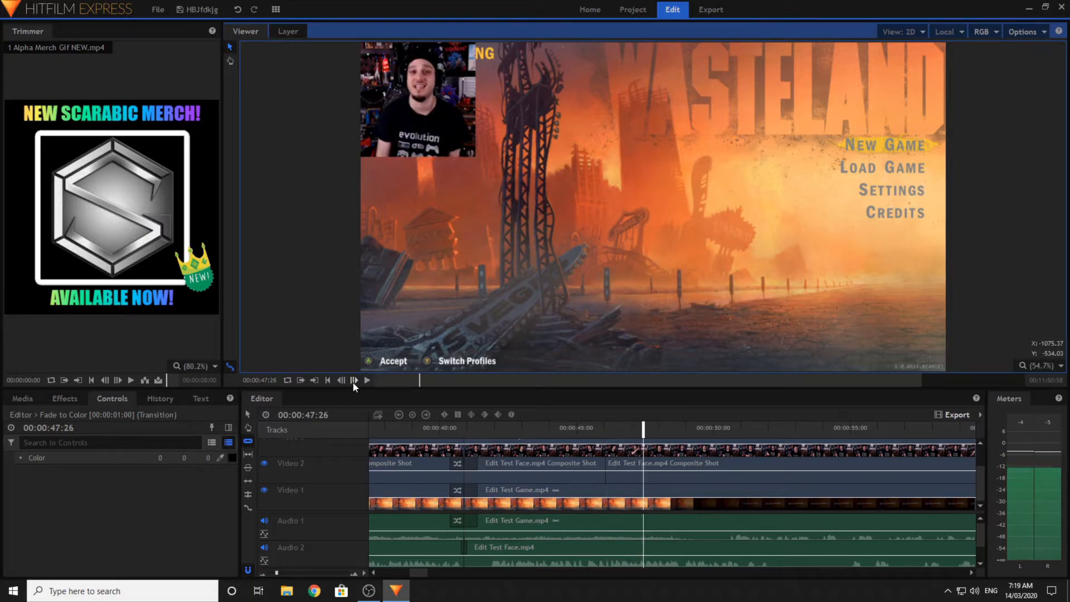
click(642, 472)
- Set the PIP effect's scale to 50% on the short facecam piece between 00:00:46:03 and 00:00:47:26
click(248, 414)
click(623, 477)
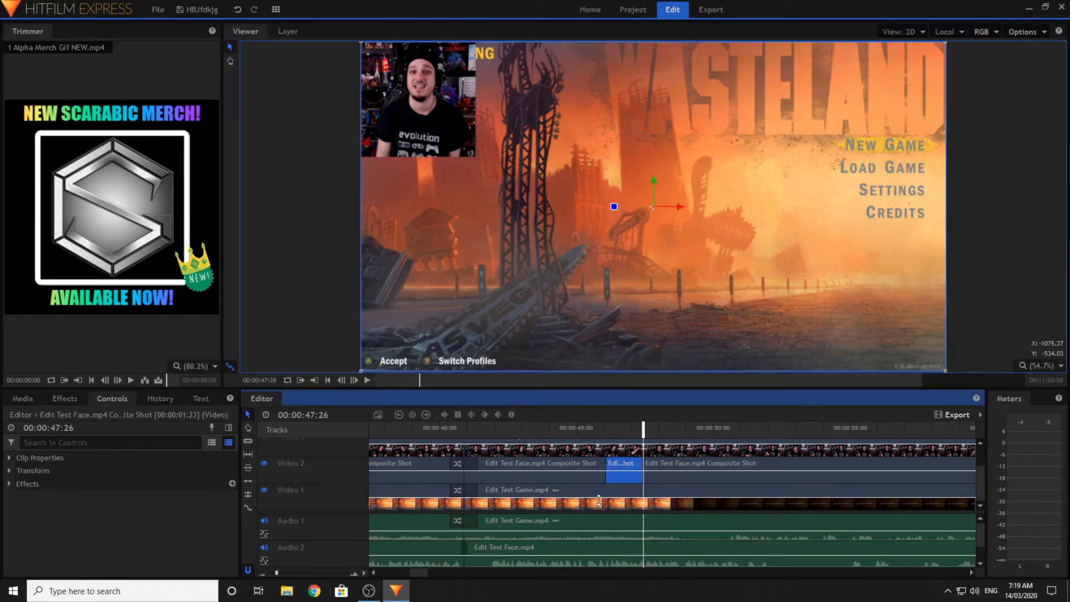
click(20, 496)
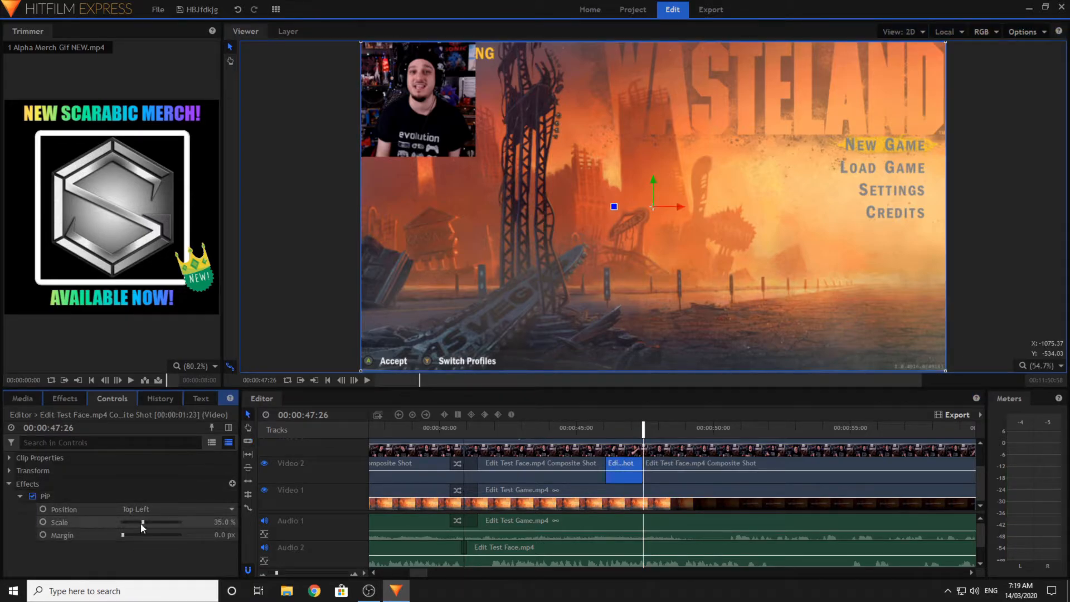
drag(146, 522, 154, 522)
- Play from 00:00:40:39 through the enlarged facecam piece to check the zoom and find the next cut point
click(586, 427)
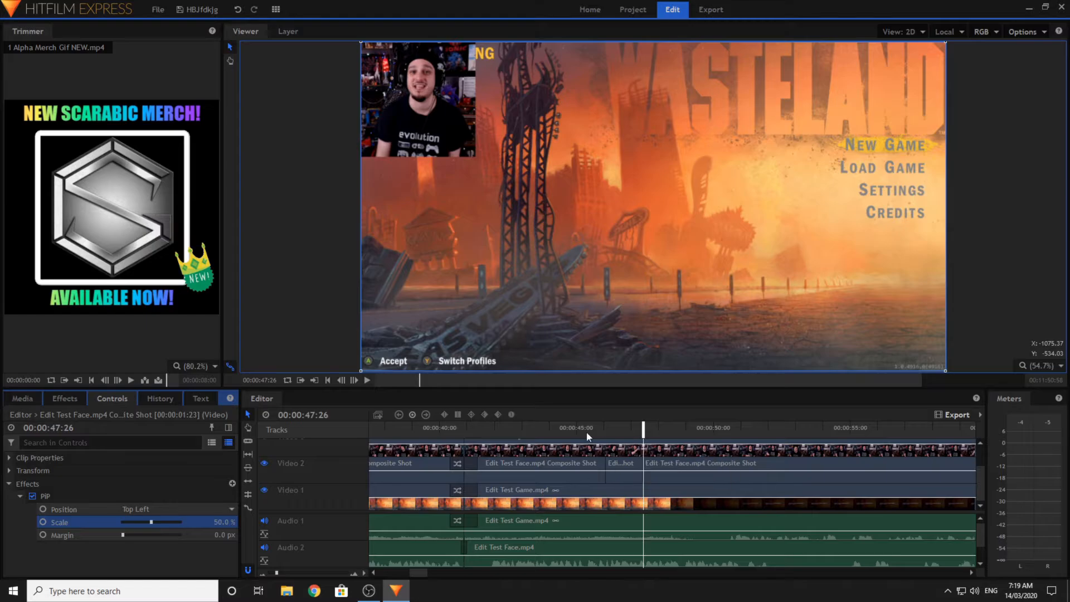
click(332, 261)
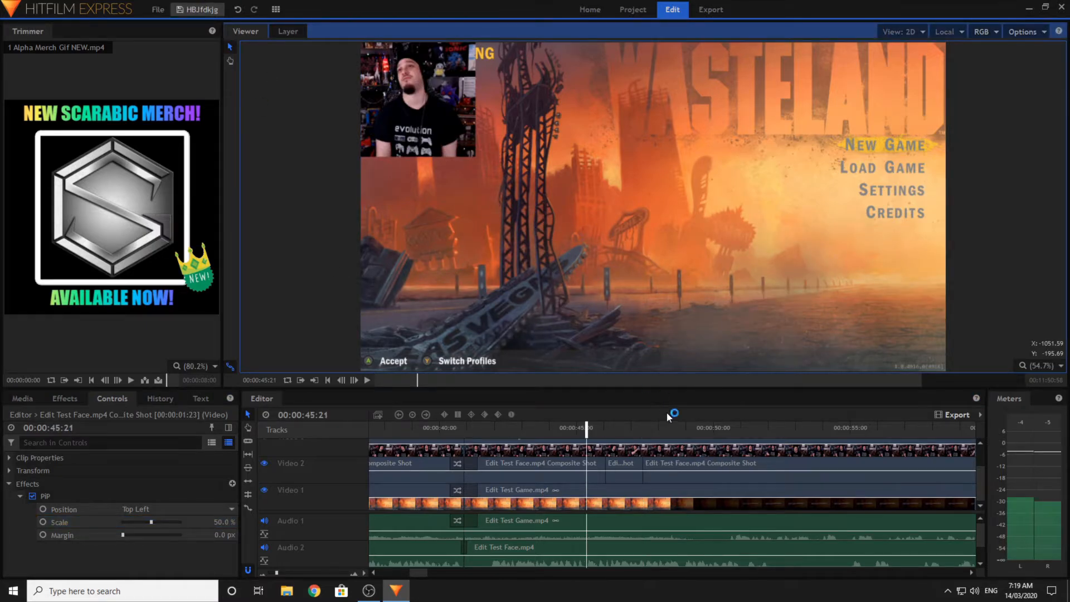
click(459, 429)
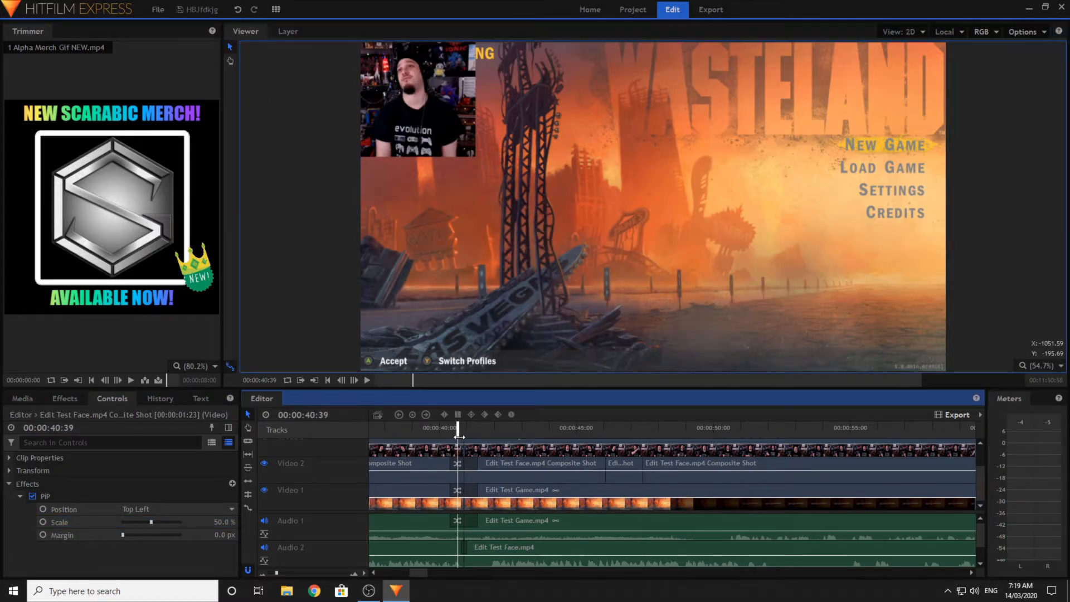
click(367, 382)
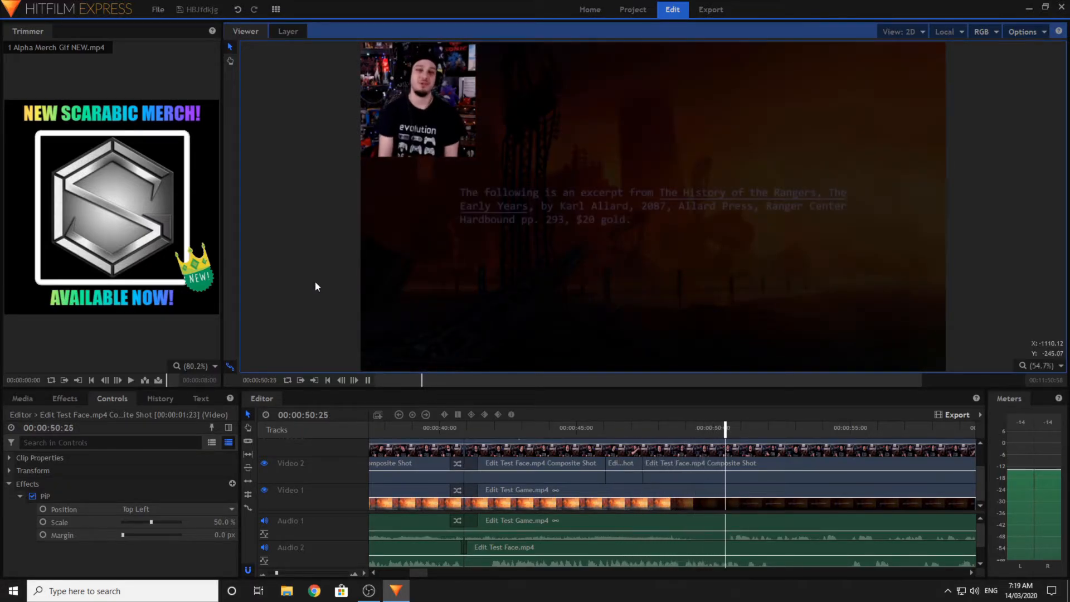
key(space)
- Slice the facecam composite shot on Video 2 at 00:00:51:08 and again at 00:00:52:15
click(671, 505)
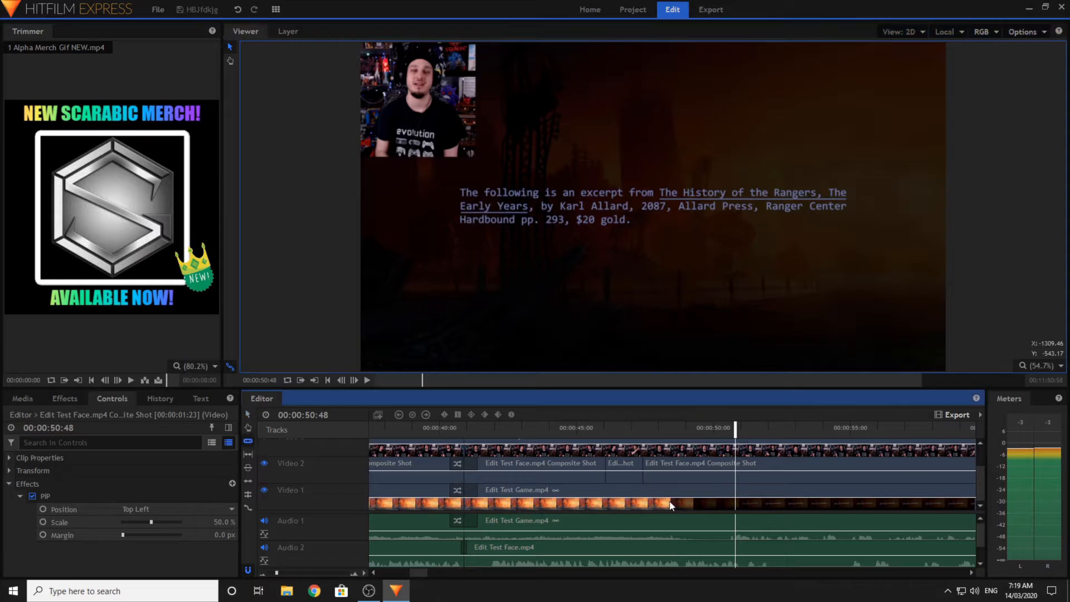
mouse_move(733, 430)
mouse_down()
mouse_move(747, 431)
mouse_move(736, 435)
mouse_up()
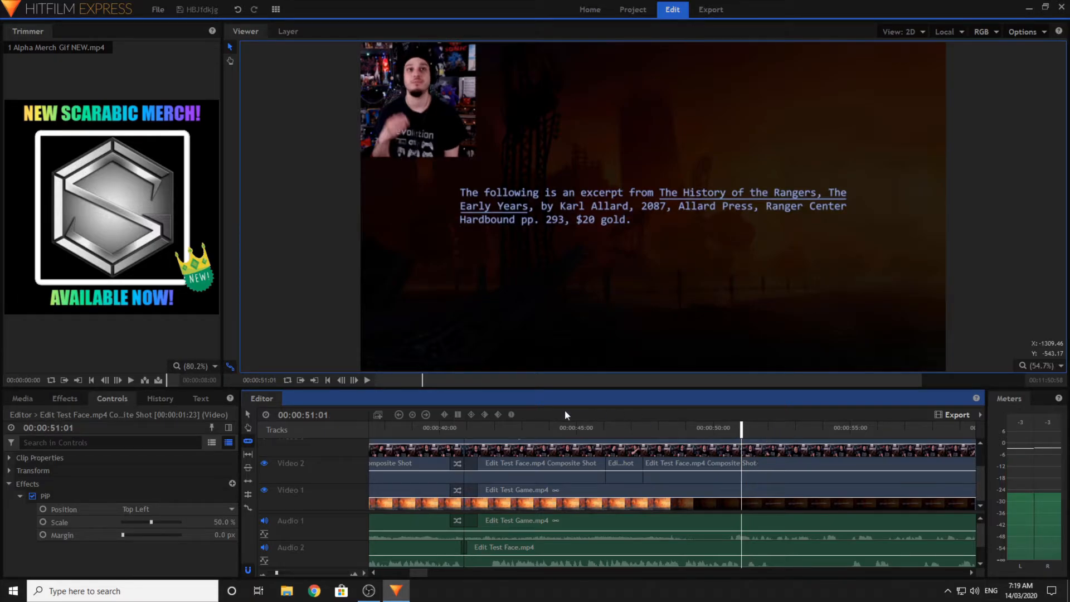
click(353, 381)
click(353, 381)
click(353, 381)
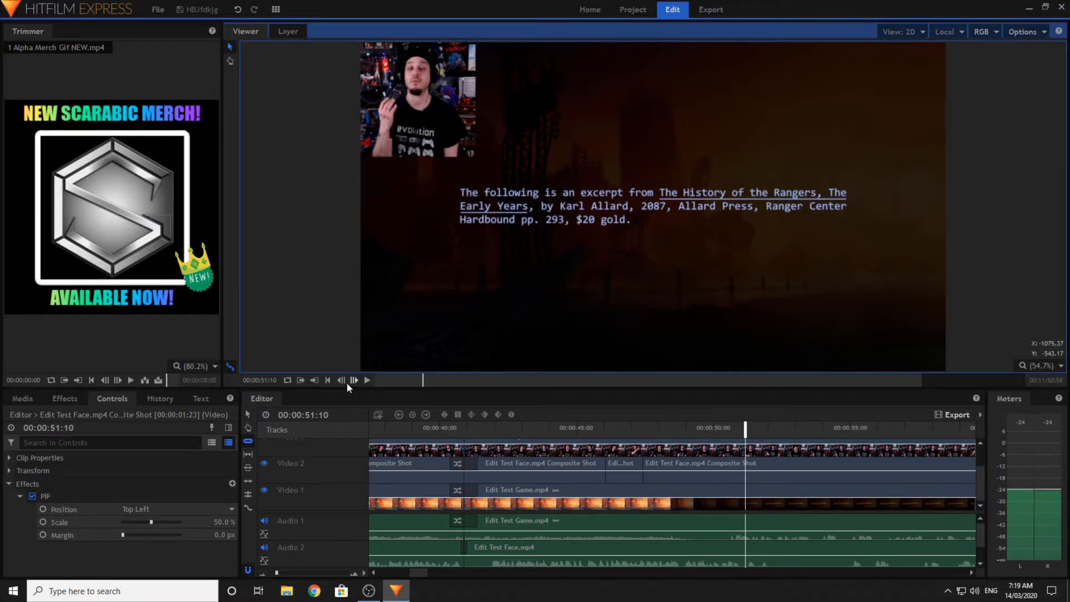
click(341, 381)
click(341, 381)
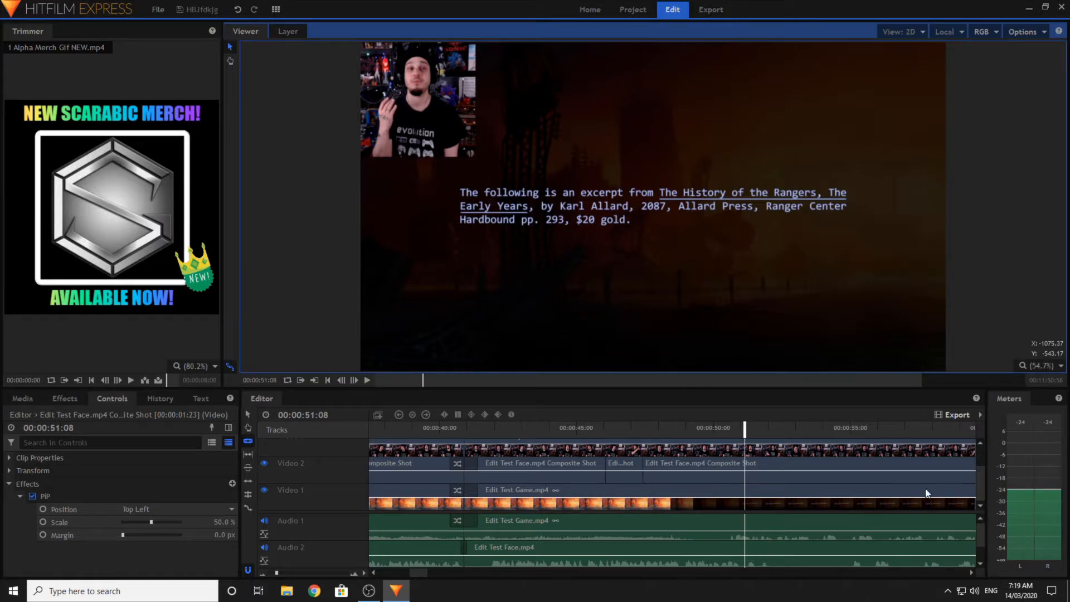
click(748, 466)
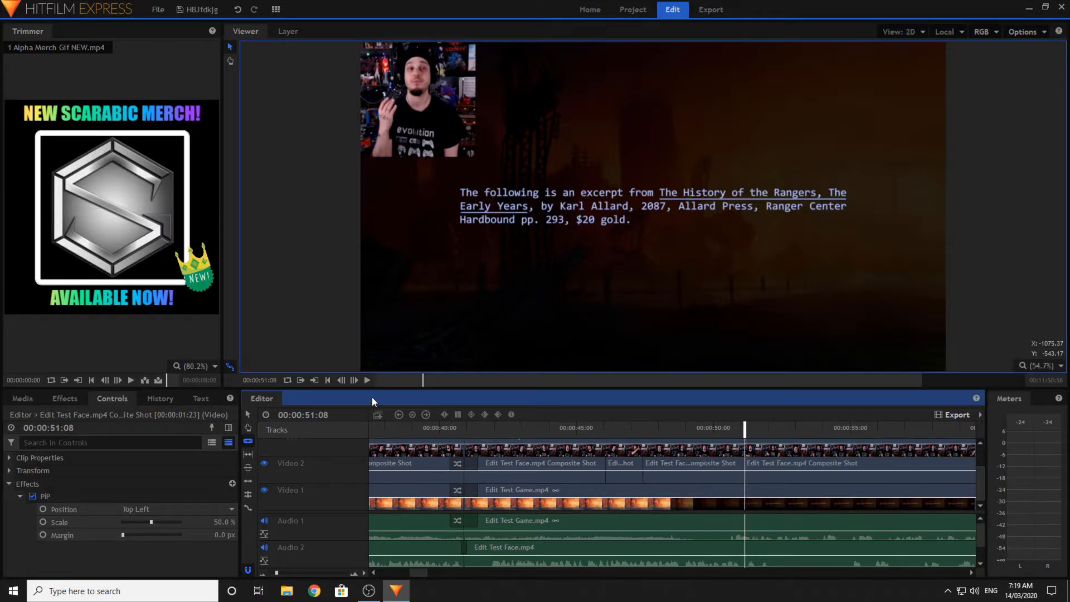
click(367, 380)
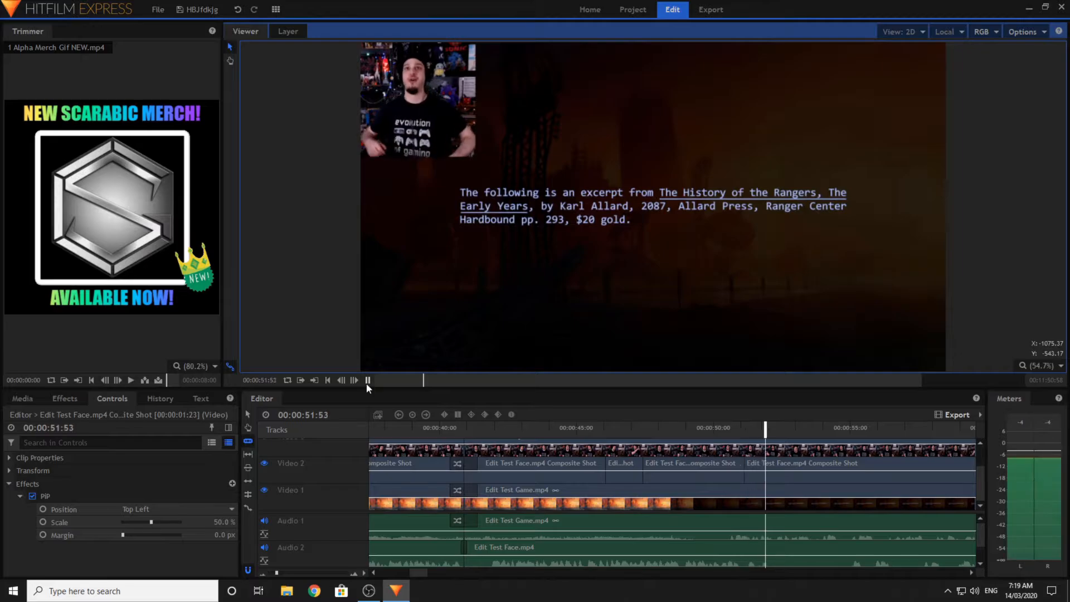
click(780, 471)
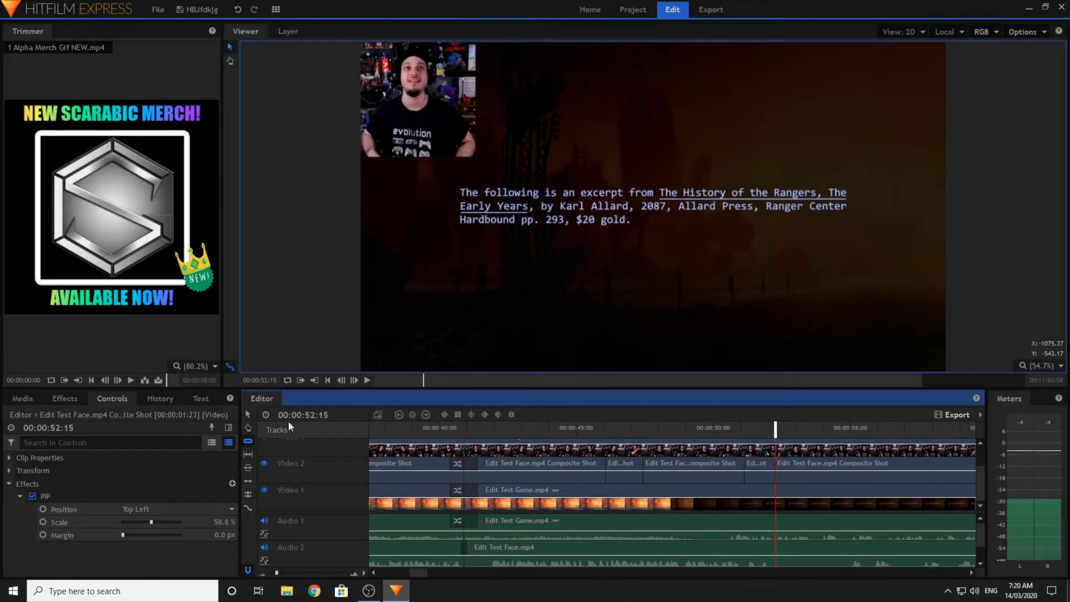
- Zoom in on the timeline and place the playhead exactly on the 00:00:51:08 facecam cut
drag(760, 425, 745, 429)
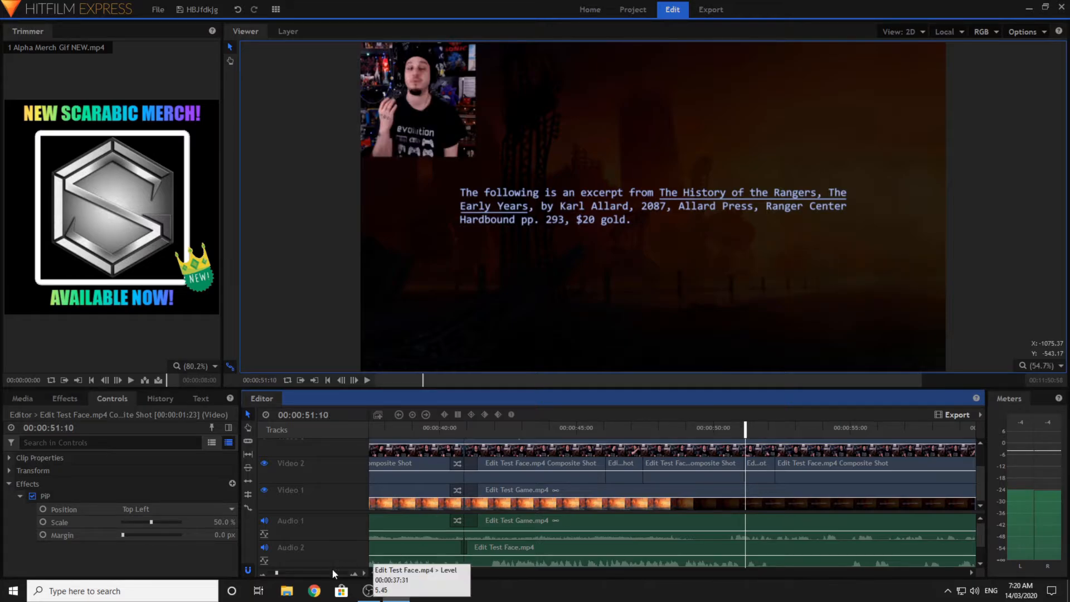
click(332, 572)
click(633, 428)
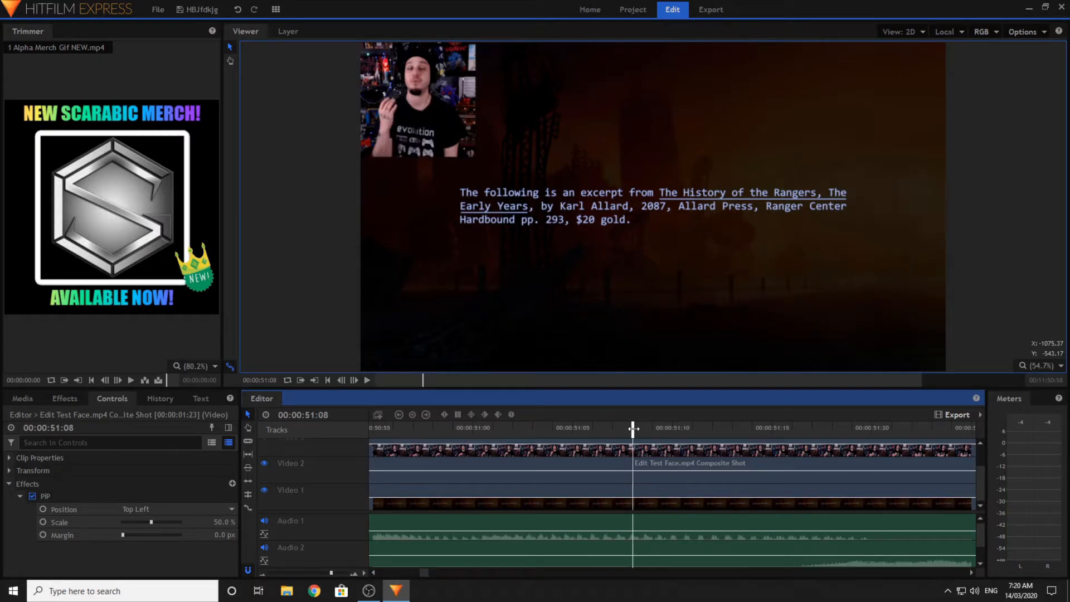
- Enable keyframing on the PIP effect's Scale for the short Composite Shot clip at 00:00:51:08
click(650, 457)
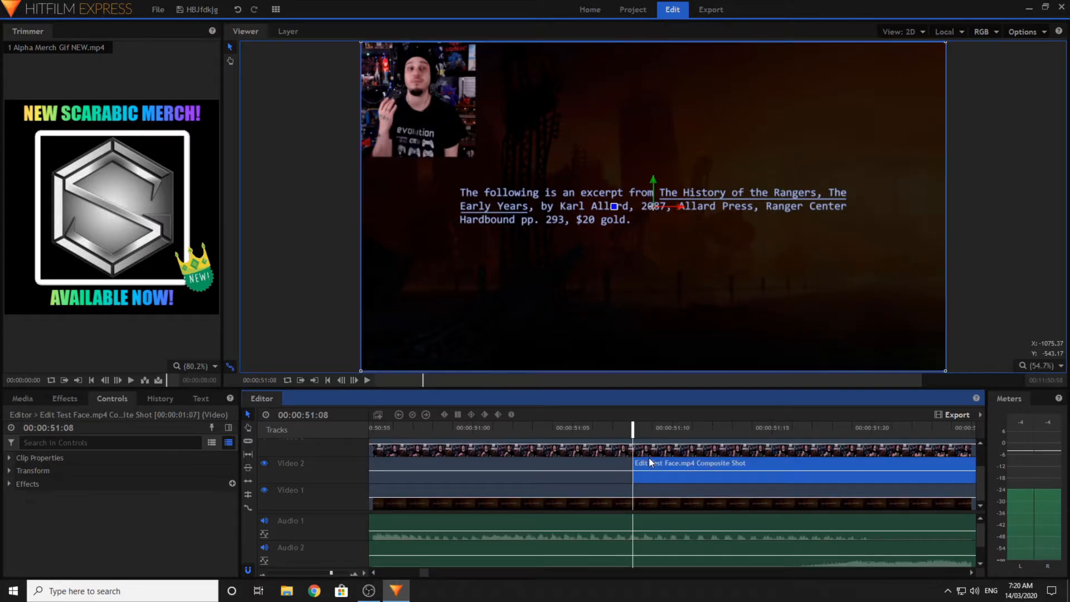
click(273, 572)
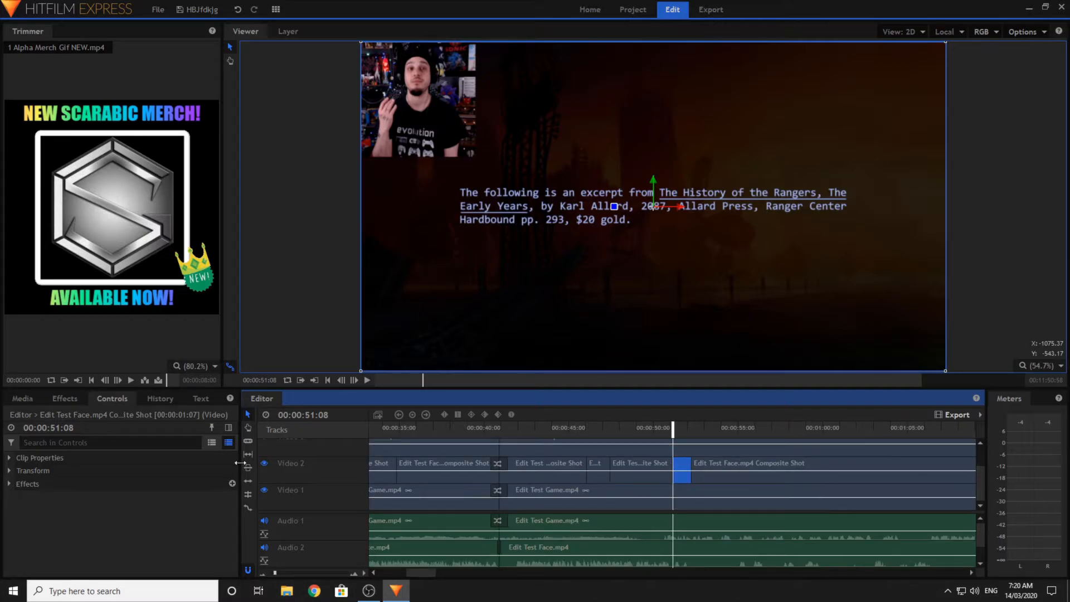
click(11, 483)
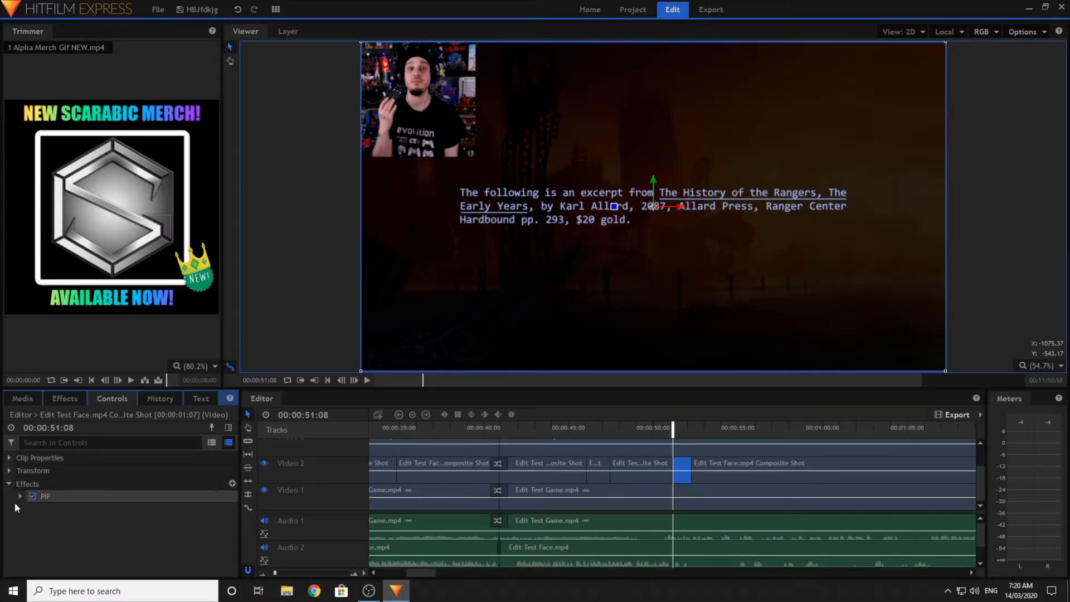
click(20, 496)
click(43, 524)
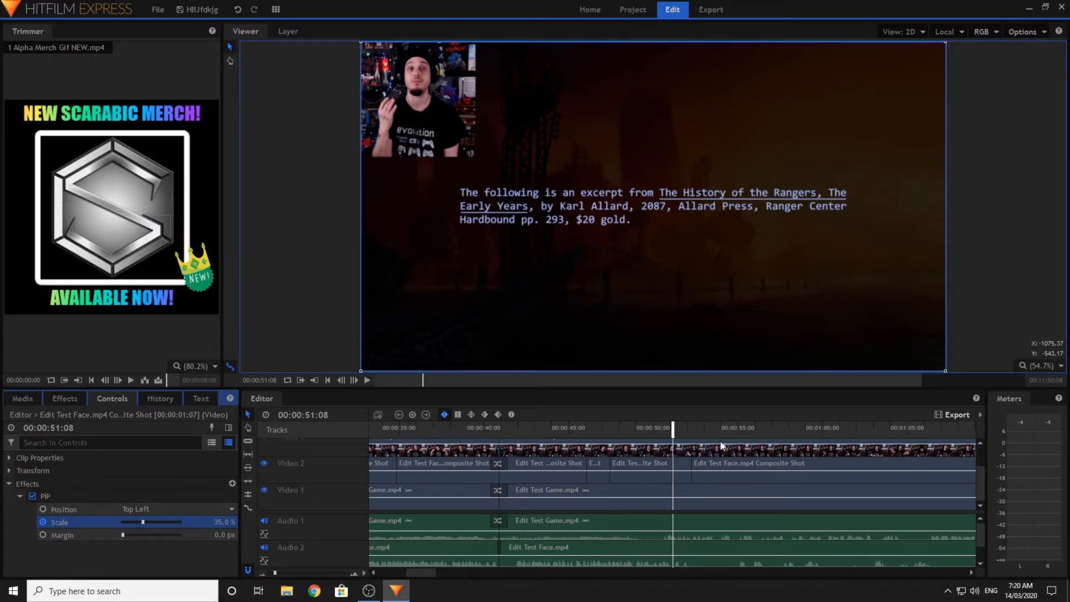
- Keyframe the short clip's PIP Scale at 83% at 00:00:51:41
click(292, 574)
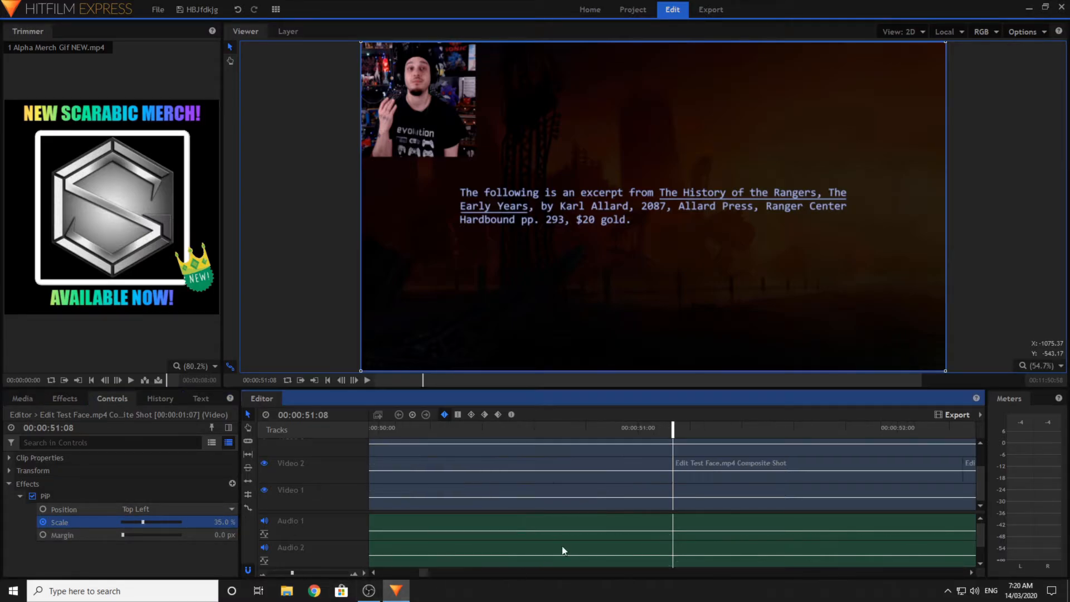
click(367, 380)
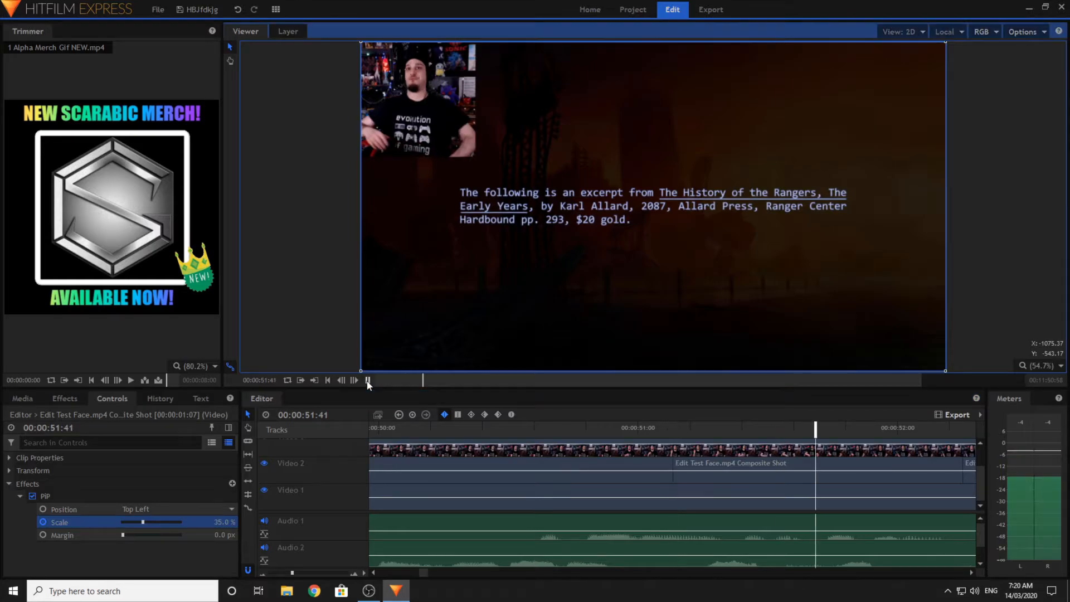
key(space)
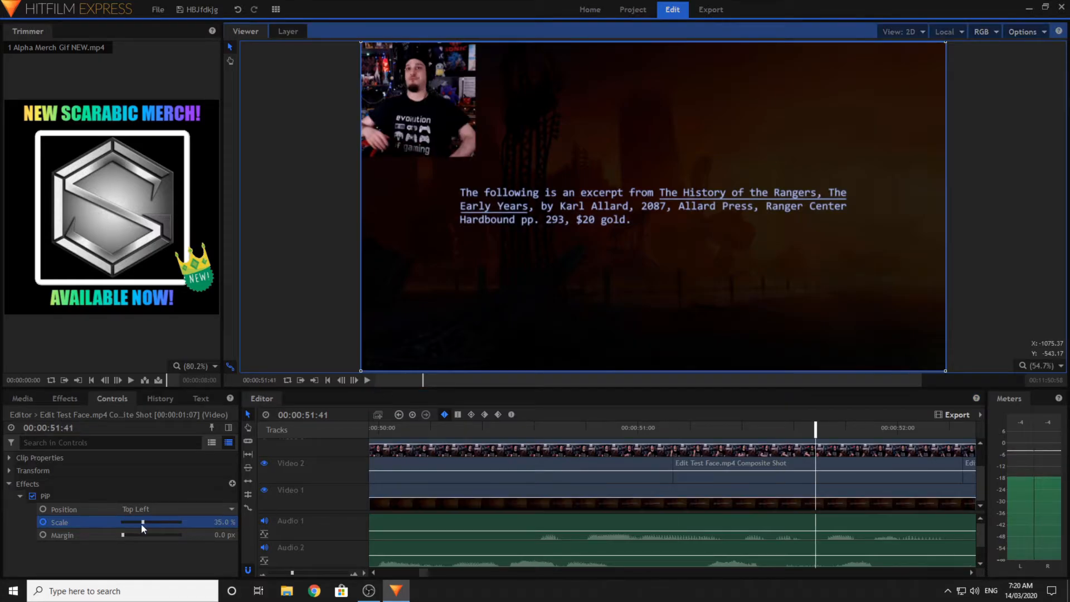
click(169, 520)
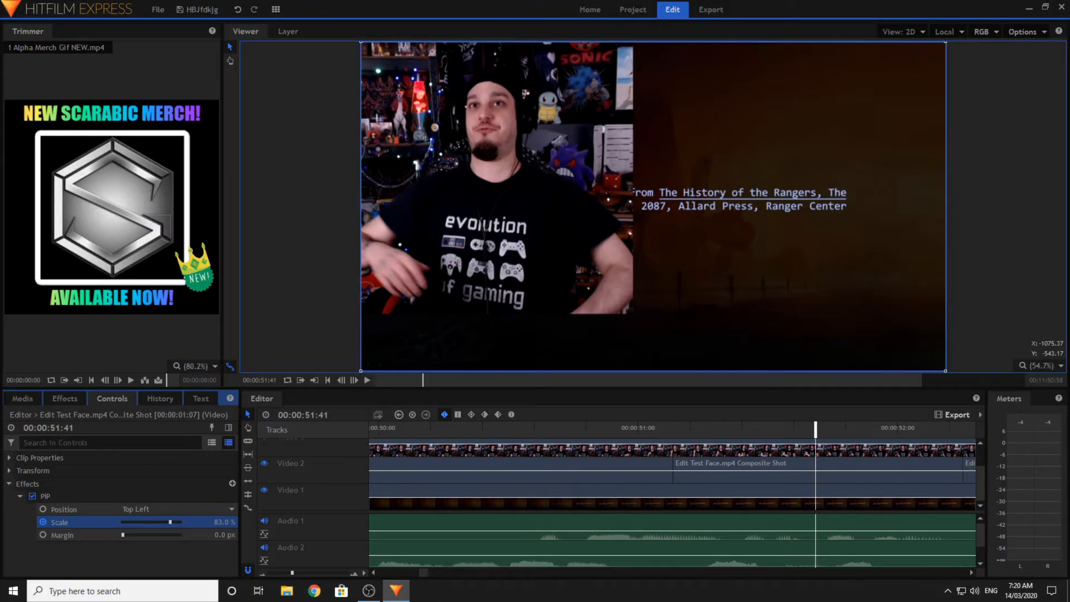
- Show the effect's keyframe timeline and change the temporal interpolation of the PIP Scale animation
click(228, 427)
drag(215, 506, 190, 524)
right_click(190, 523)
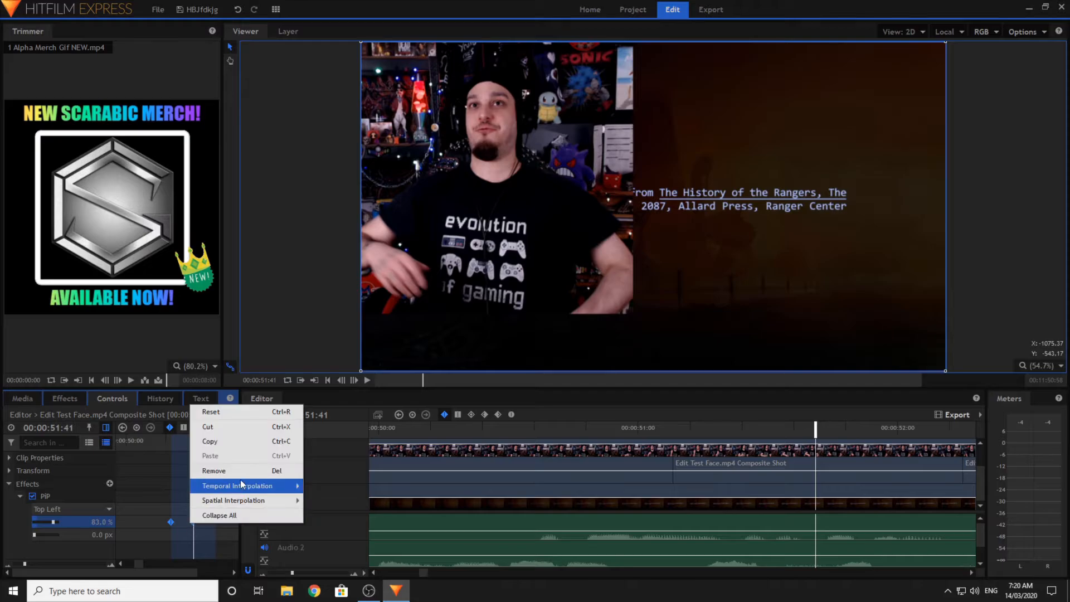
mouse_move(245, 483)
click(325, 500)
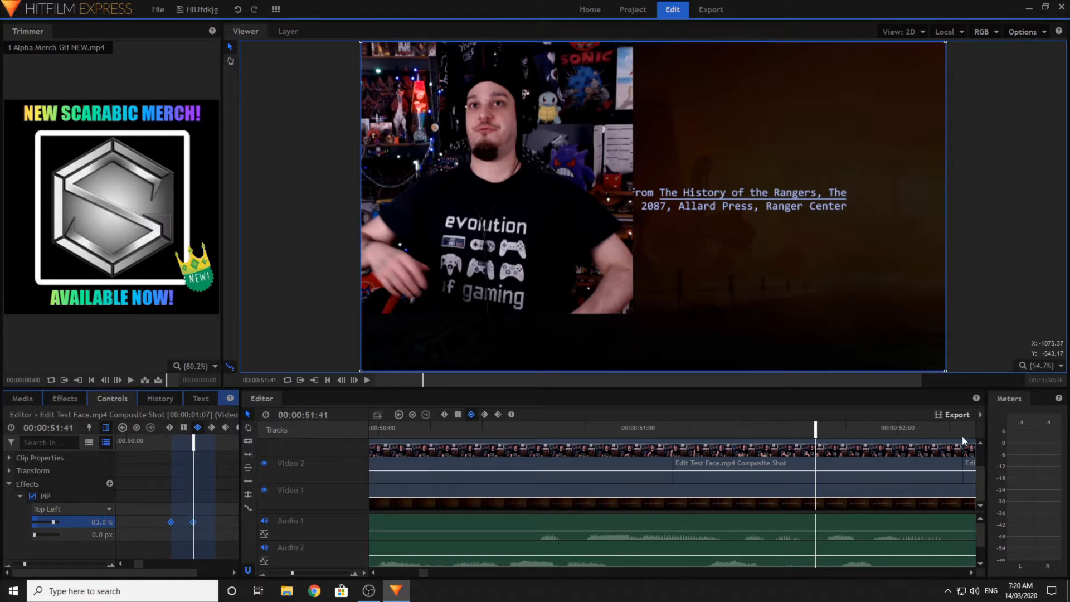
- Hide the keyframe timeline and play back the scale animation from just before the short clip, continuing into the following footage
click(656, 434)
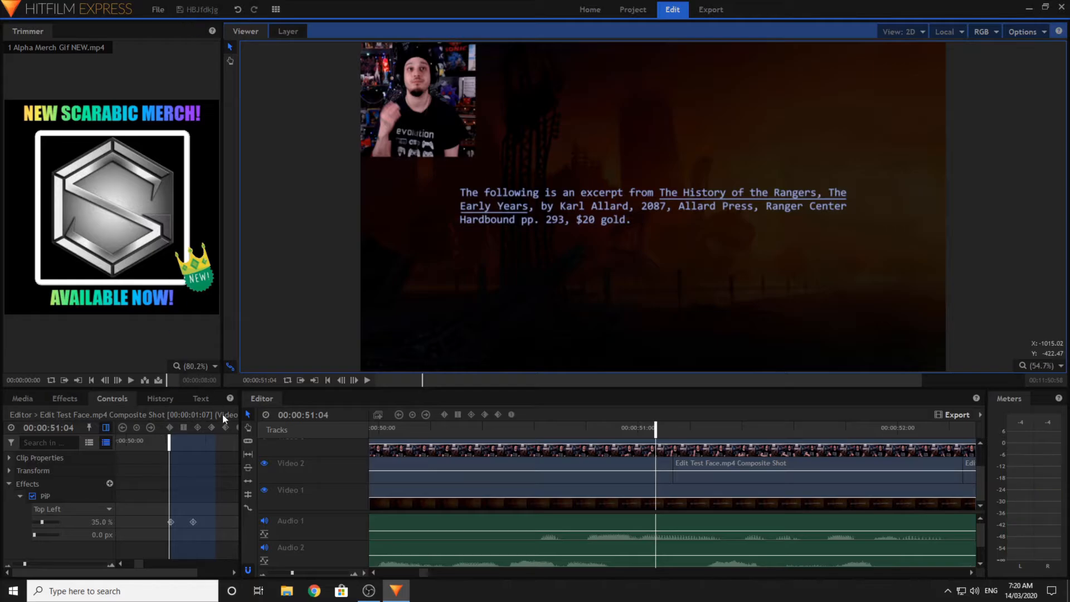
click(105, 428)
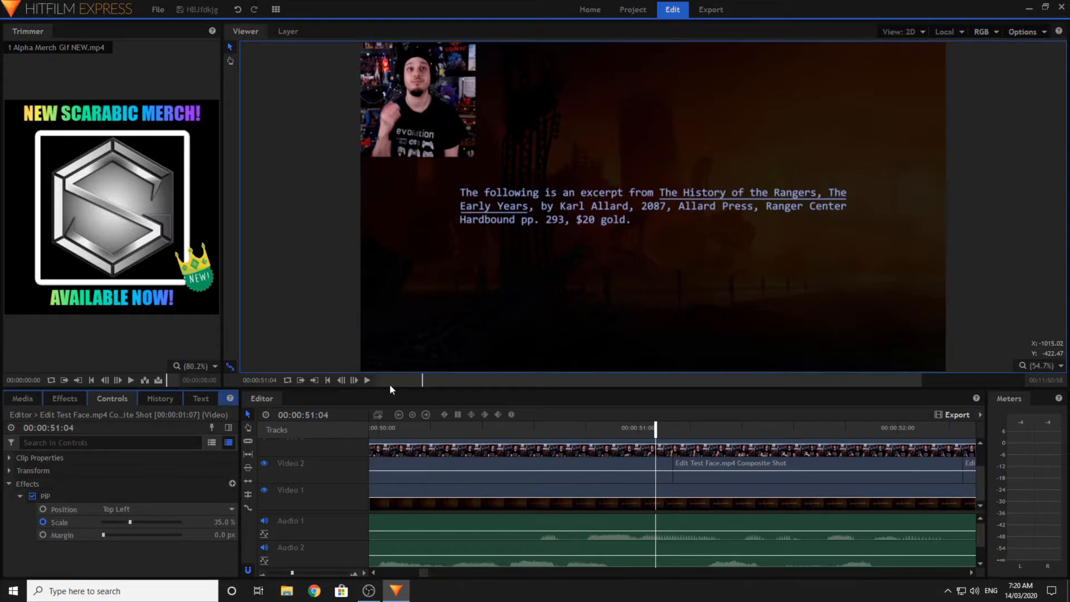
click(365, 381)
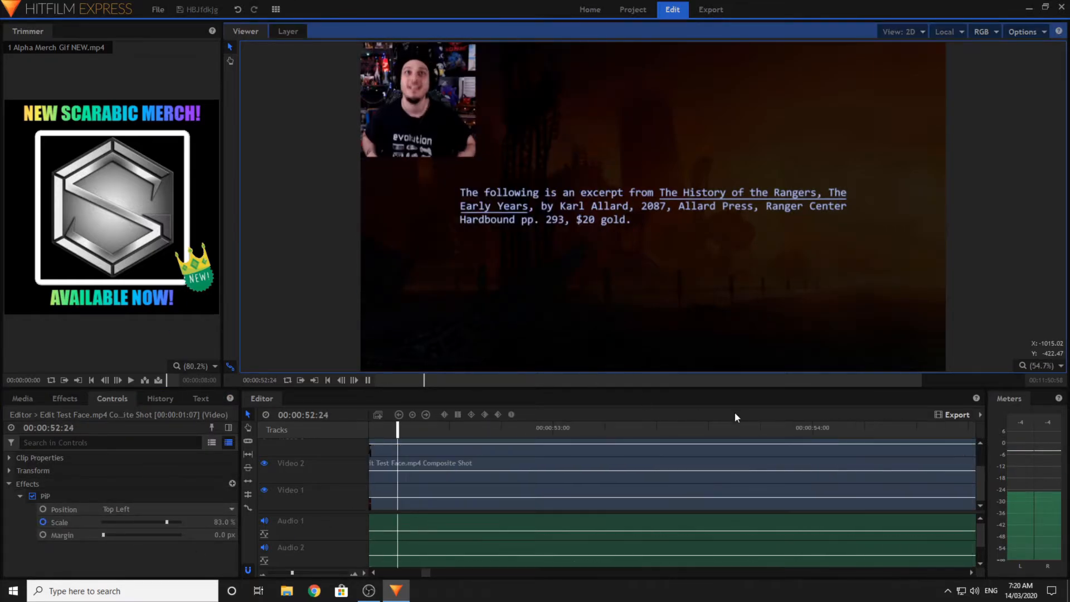
key(space)
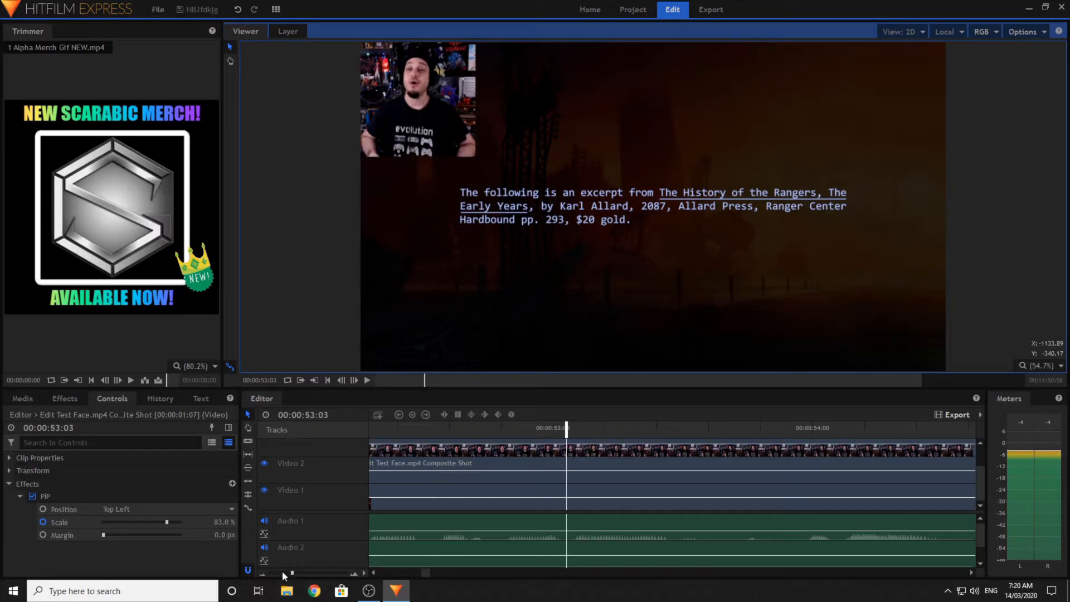
click(282, 572)
click(458, 440)
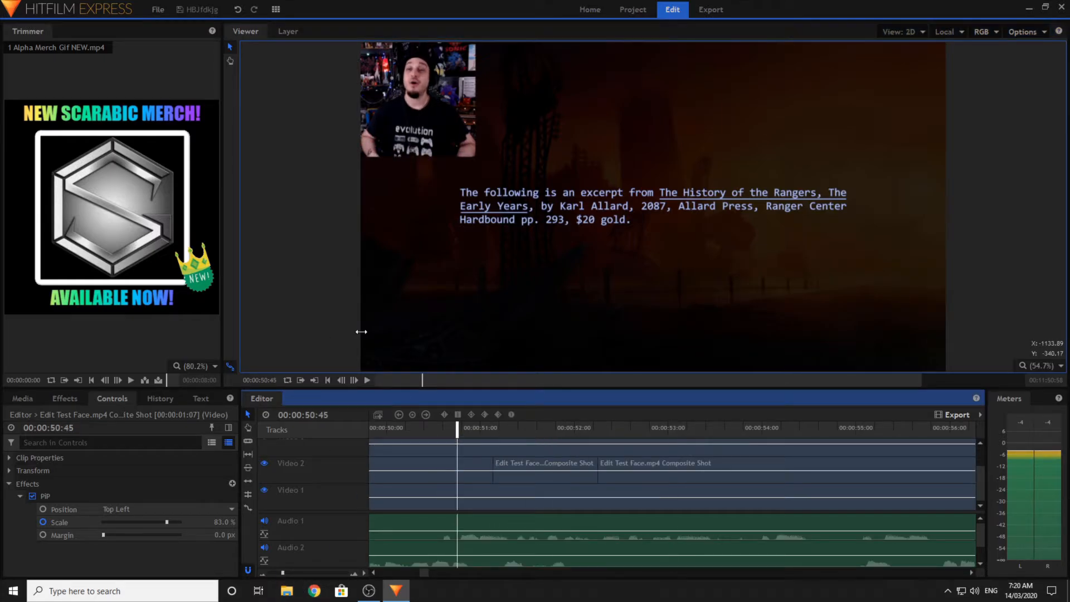
click(367, 380)
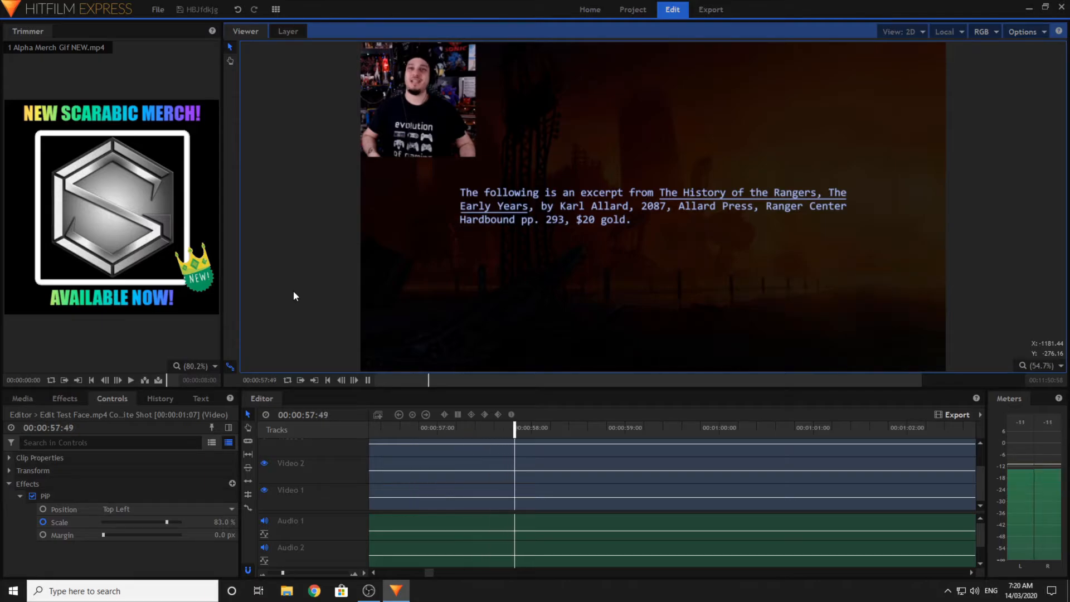
key(space)
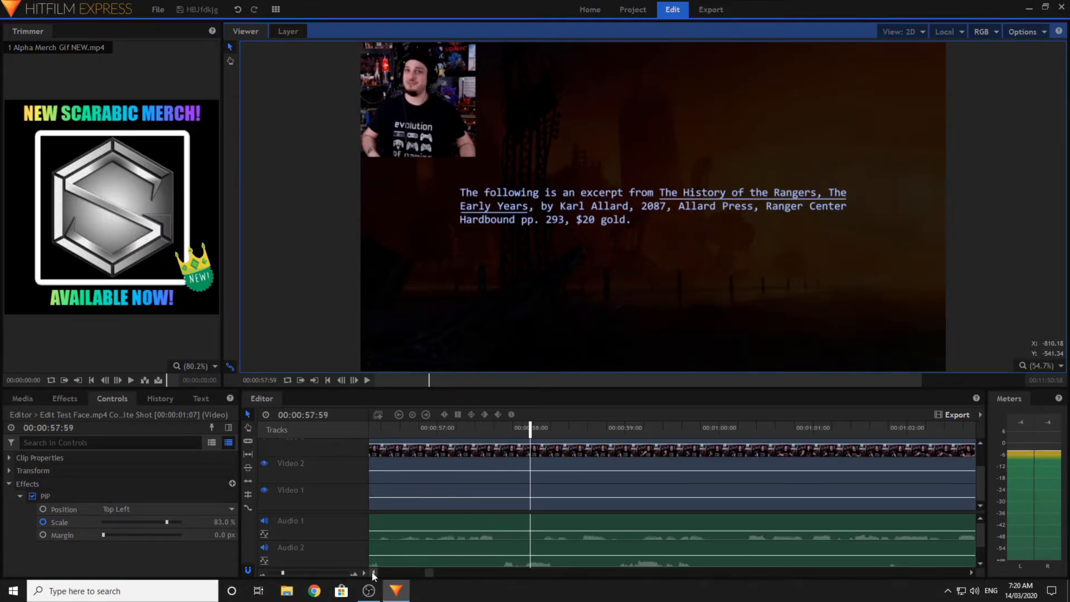
- Slice the face and game clips on all tracks at about 00:00:55:25 and 00:00:55:52
click(373, 574)
click(373, 573)
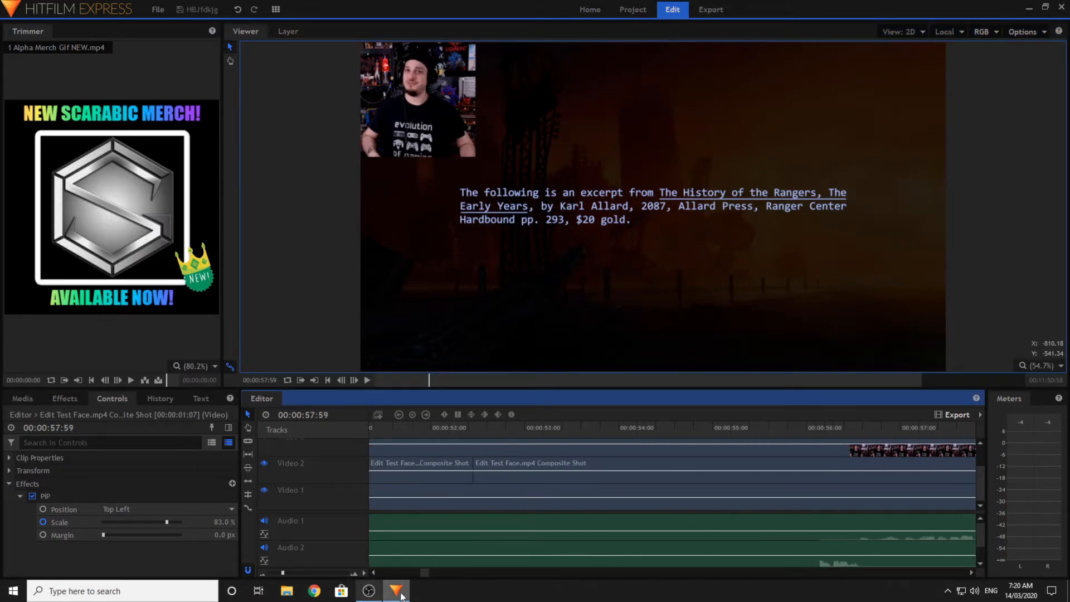
click(248, 441)
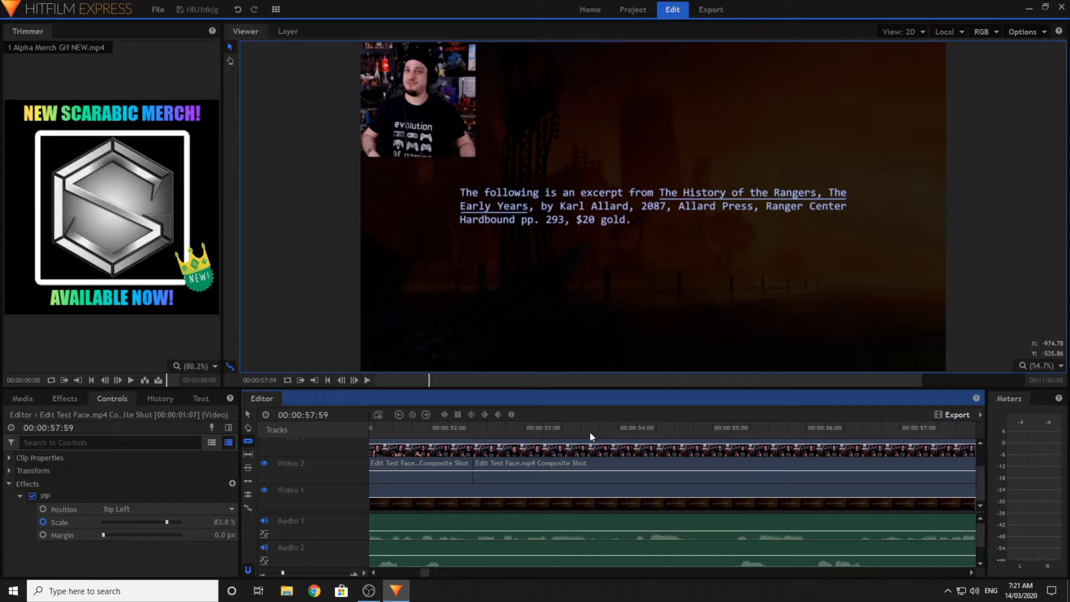
click(730, 427)
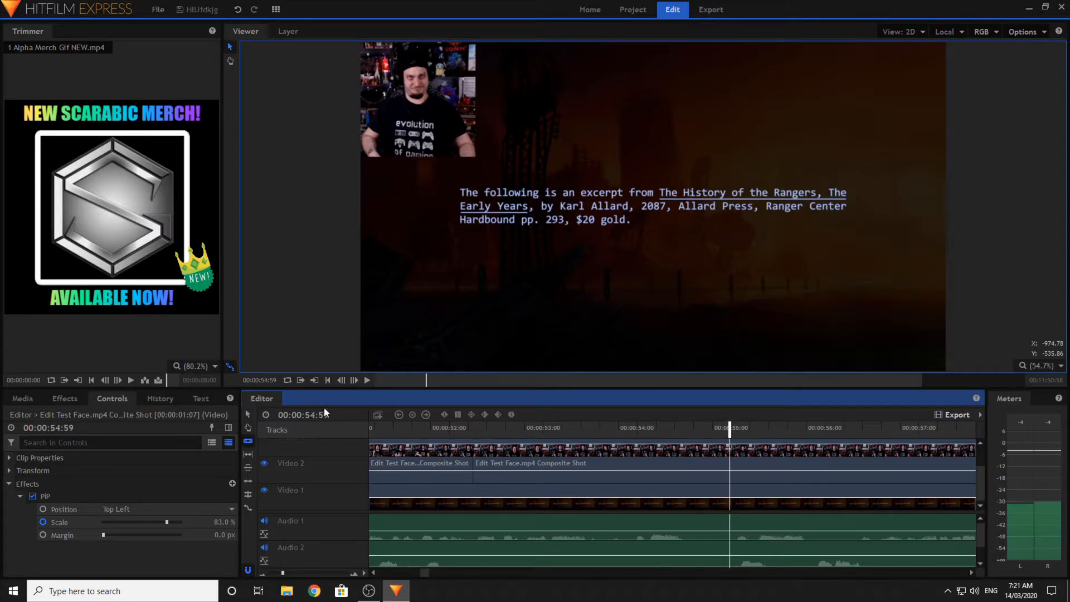
click(368, 380)
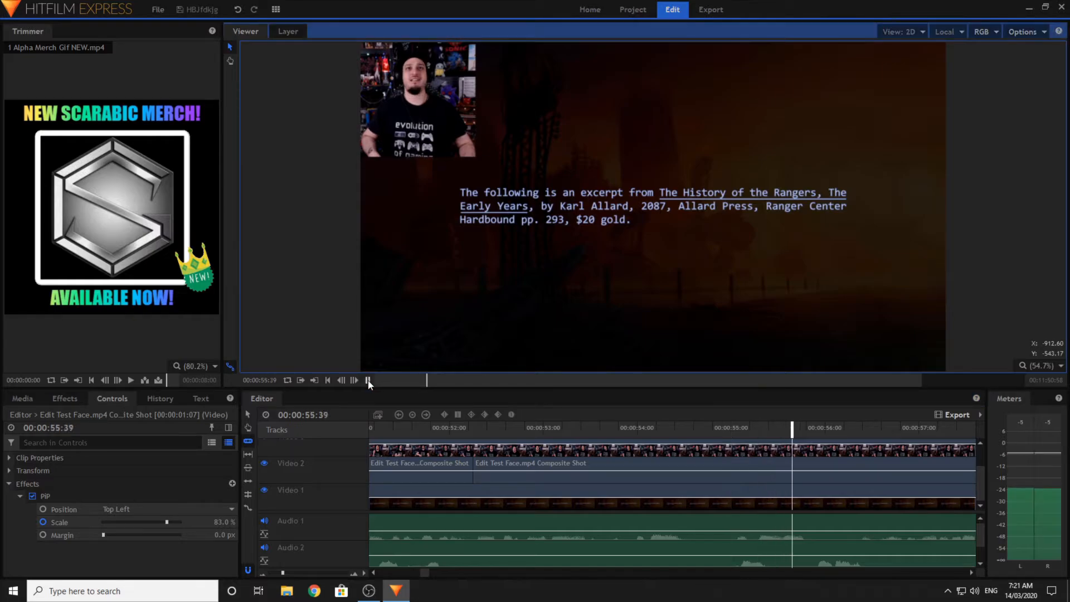
click(368, 380)
click(770, 563)
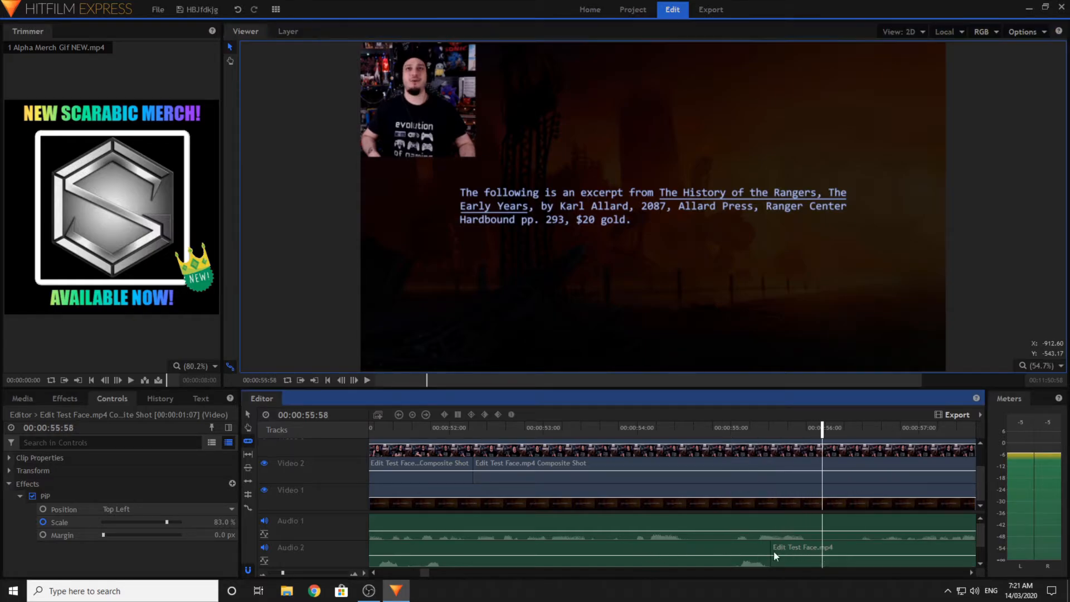
click(770, 451)
click(813, 563)
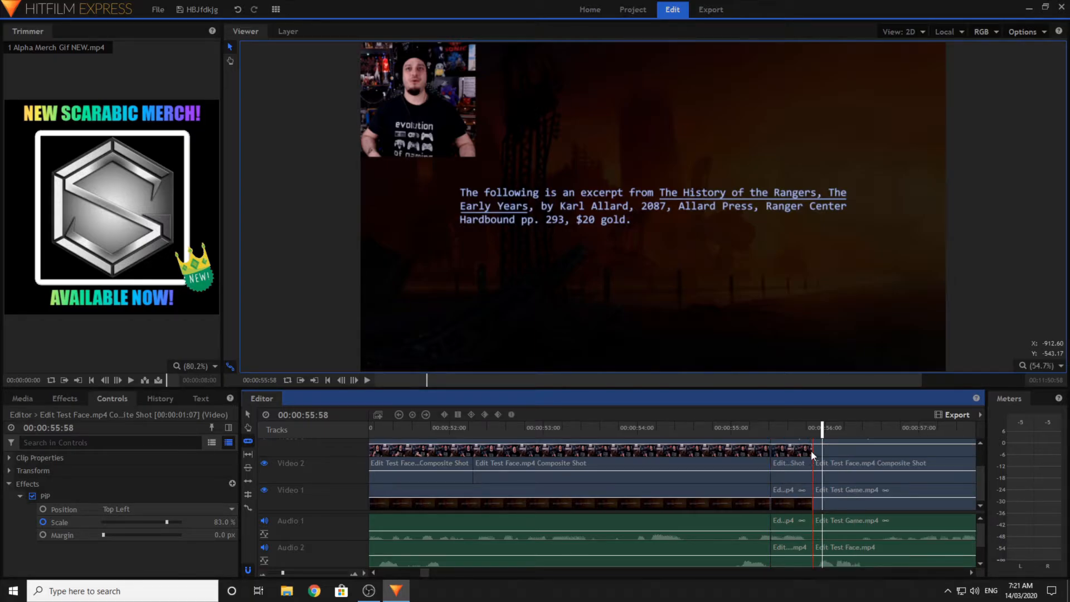
click(811, 450)
- Listen to the speech after 00:00:57:35 and slice the face and game clips on all tracks at about 00:00:57:40
click(836, 573)
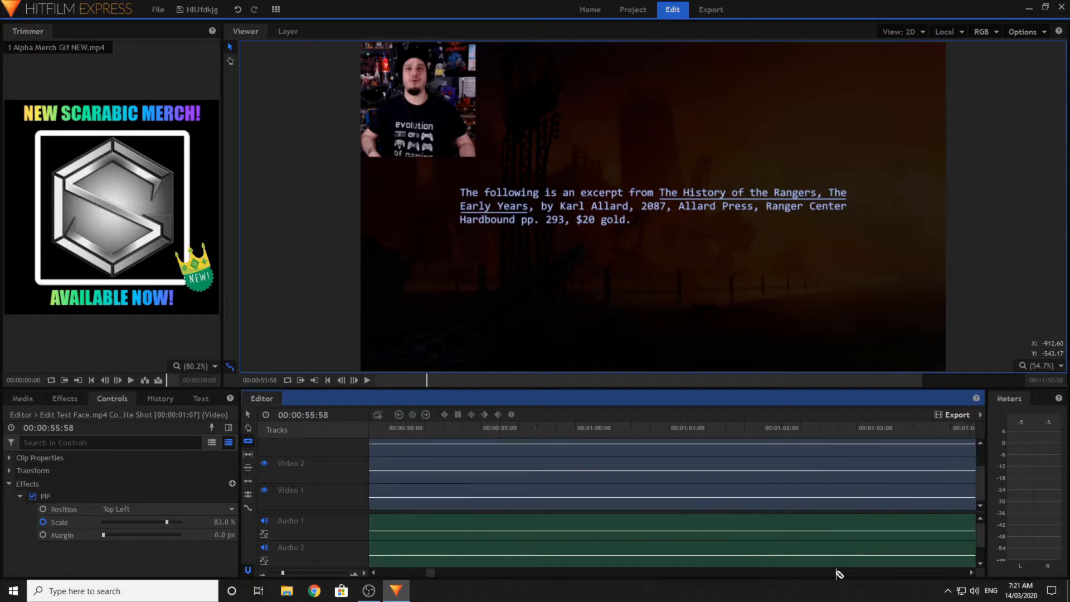
click(367, 572)
click(374, 572)
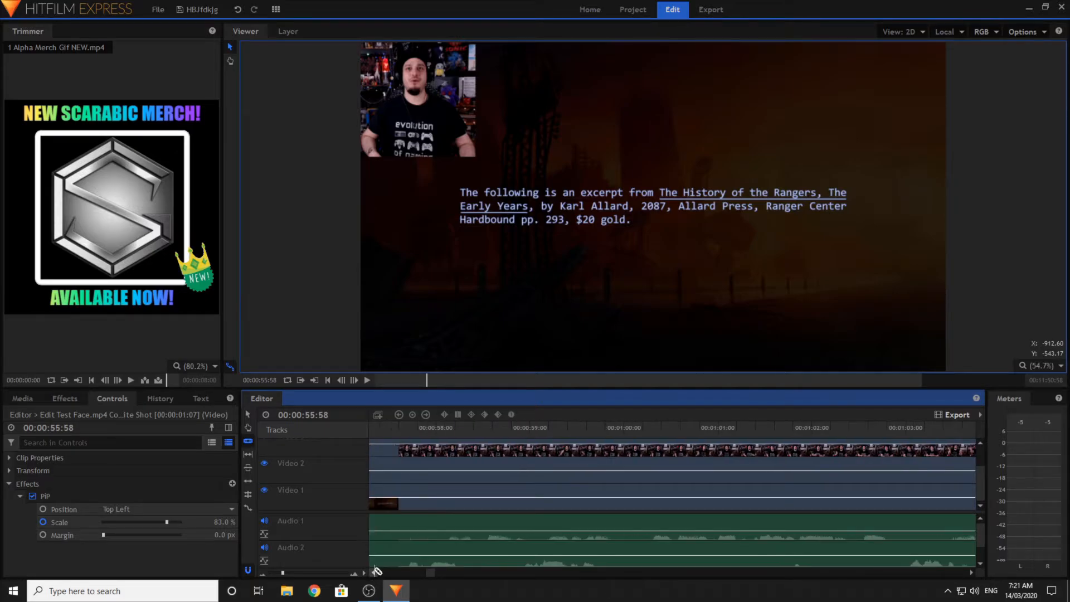
click(374, 572)
click(638, 427)
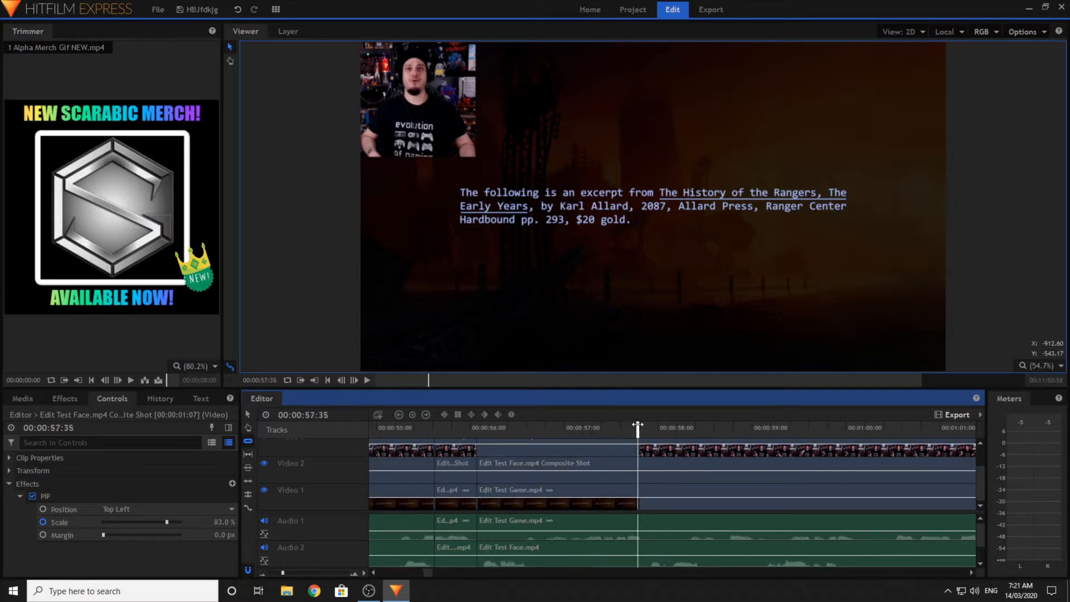
click(366, 380)
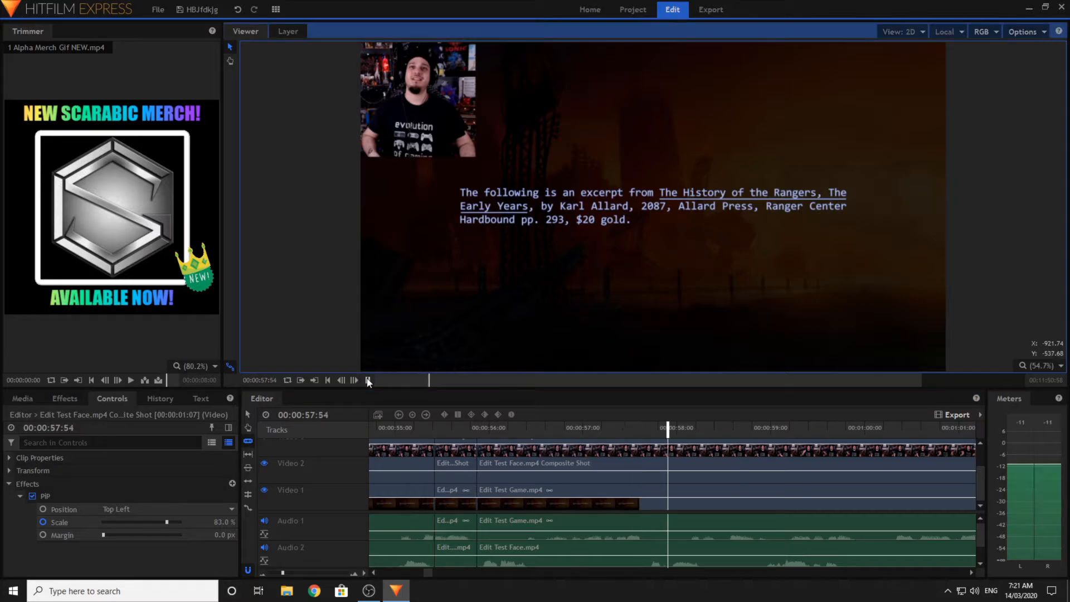
click(644, 562)
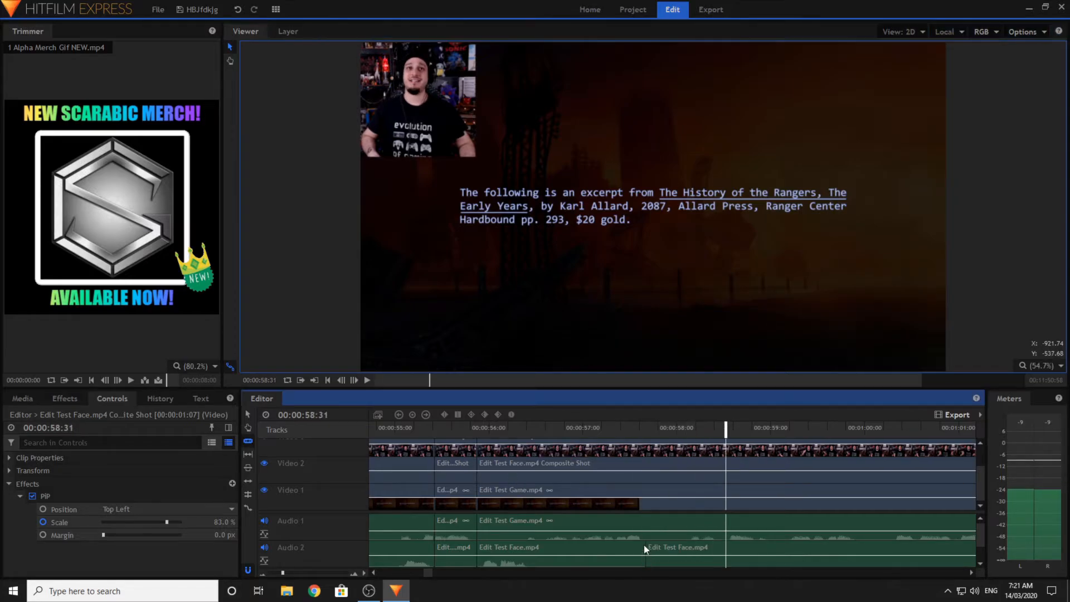
click(646, 474)
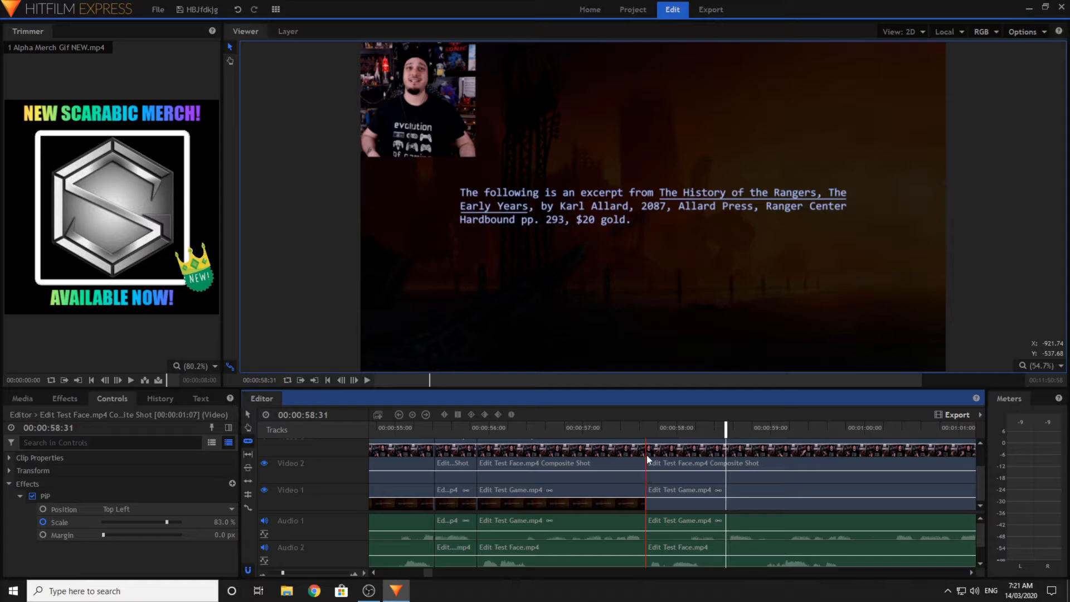
- Remove the short section between the first two slices from all tracks and move the following section earlier to close the gap
click(247, 414)
scroll(451, 549, down, 1)
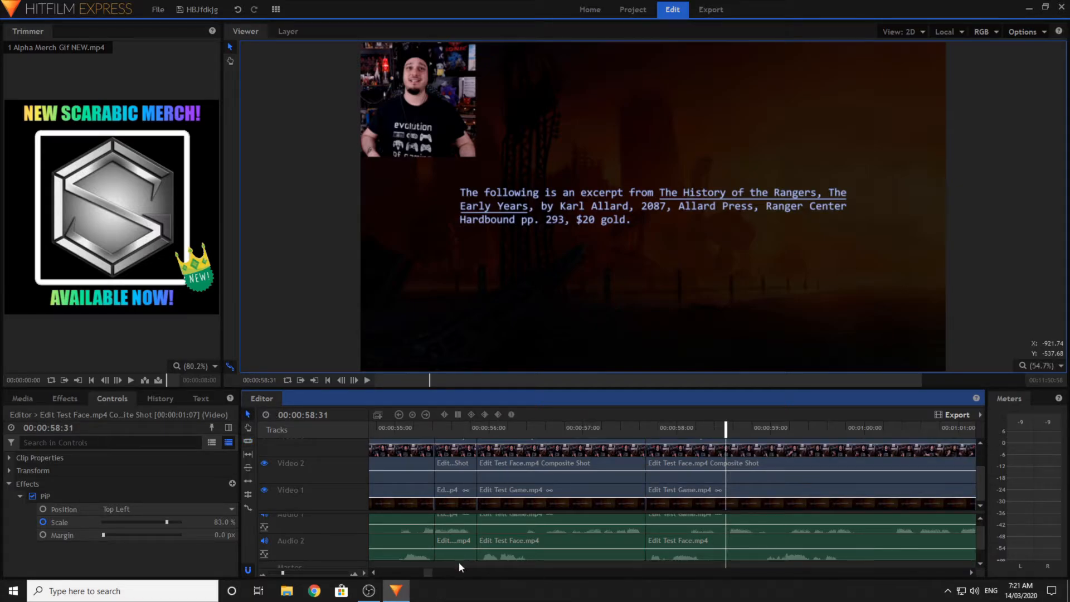
click(459, 557)
right_click(452, 476)
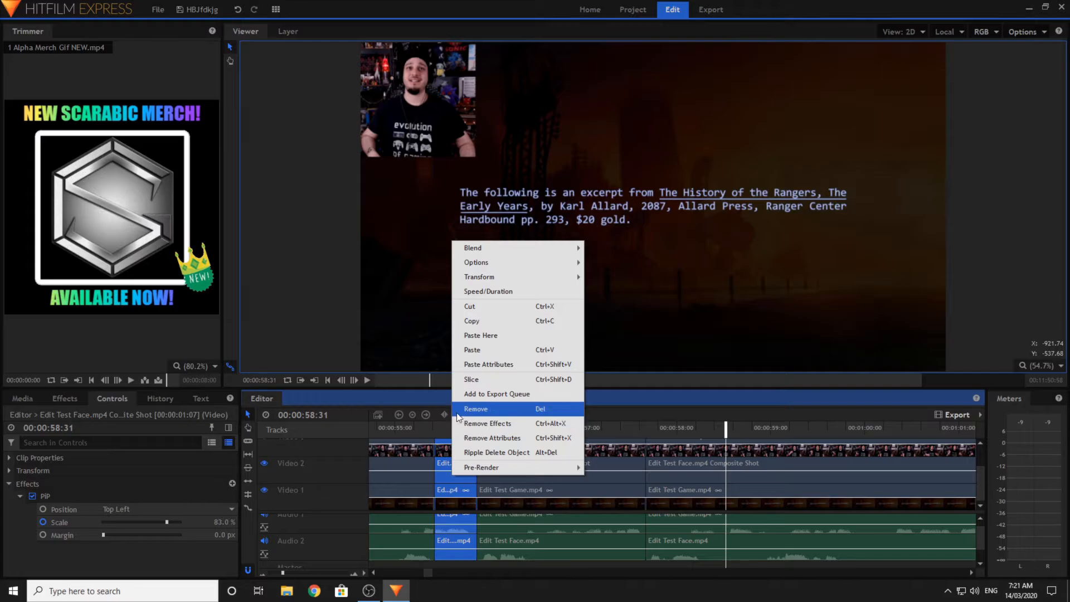
click(457, 411)
scroll(443, 488, up, 1)
drag(471, 454, 467, 521)
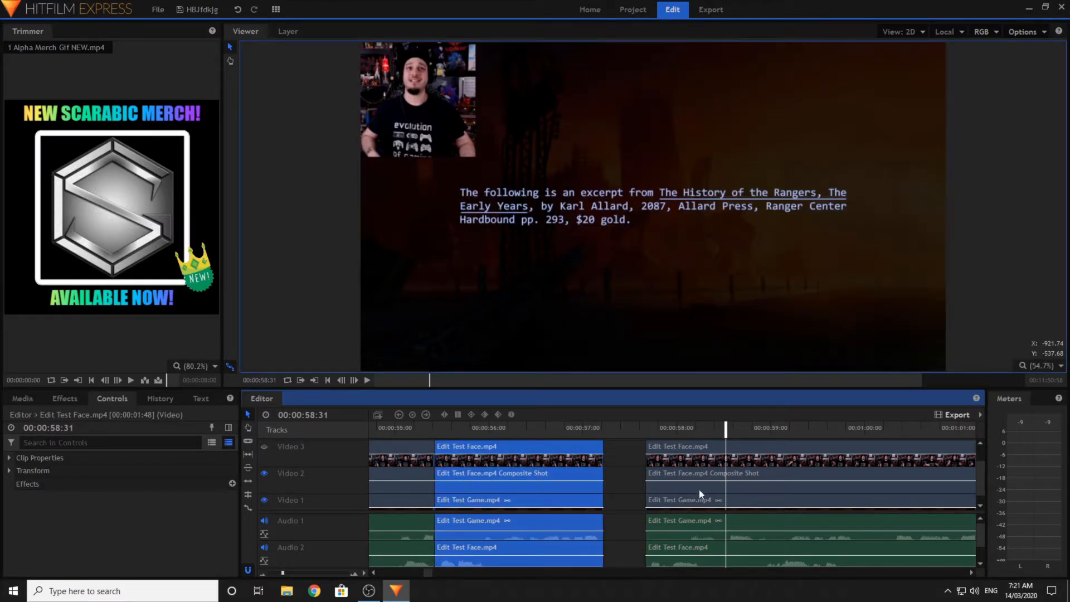
- Preview the remaining footage, then move it on all tracks earlier to about 00:00:55:58, overlapping the end of the preceding section
click(648, 430)
click(367, 380)
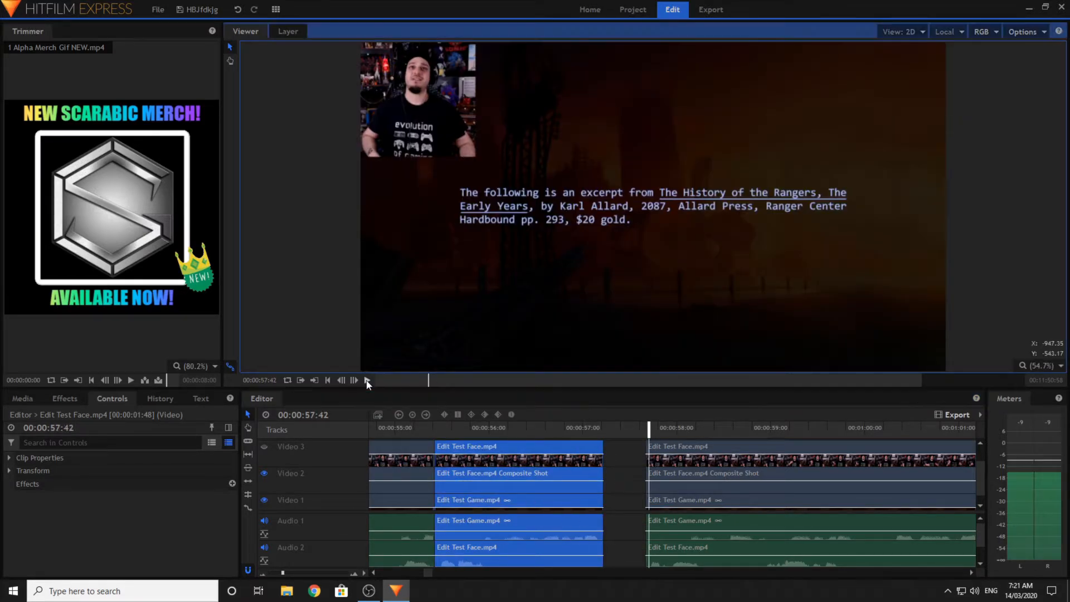
click(367, 380)
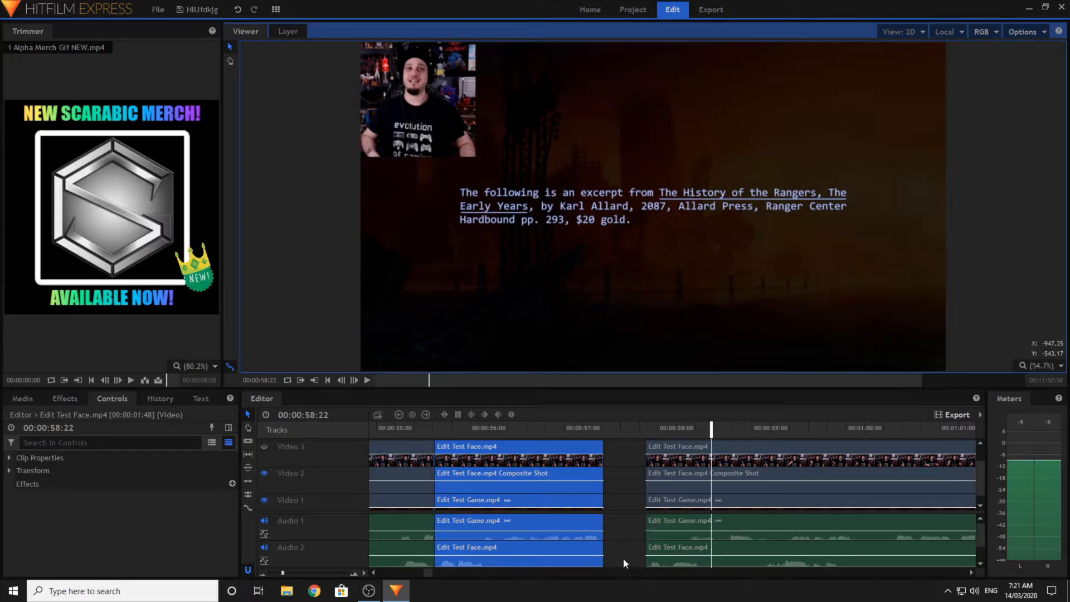
drag(623, 557, 719, 450)
drag(658, 516, 501, 532)
click(377, 428)
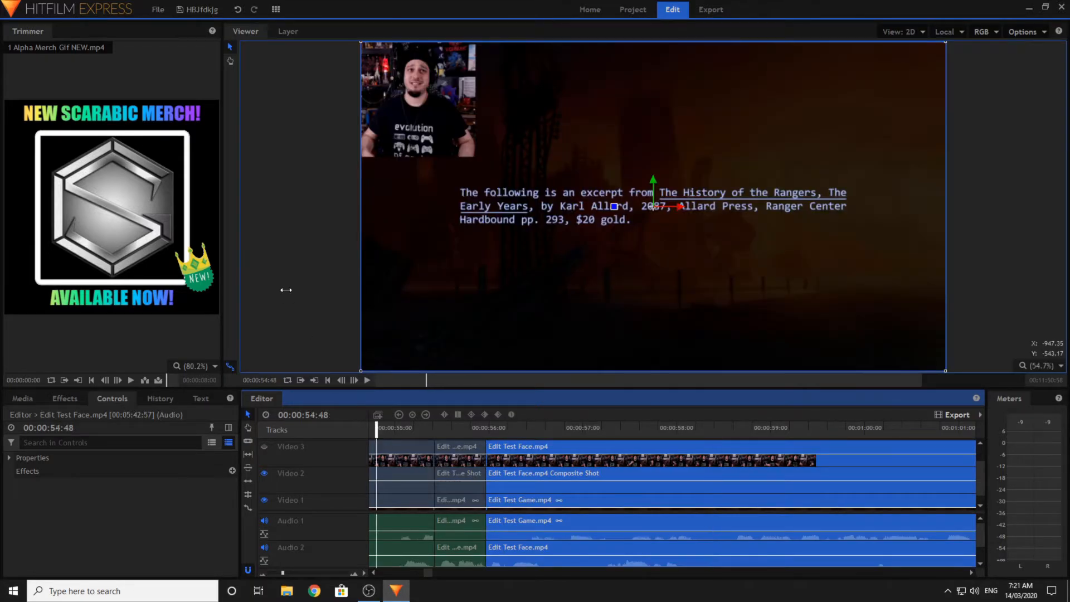
- Preview the joined footage and add the Fade audio transition at both recent cuts on the Audio 2 face track
click(342, 367)
click(367, 380)
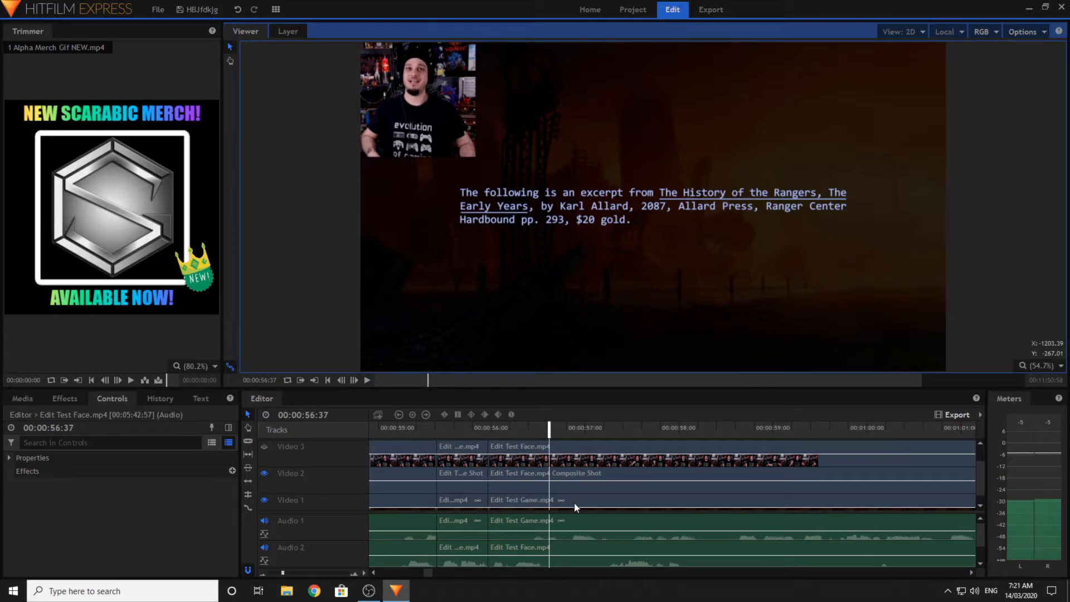
click(74, 395)
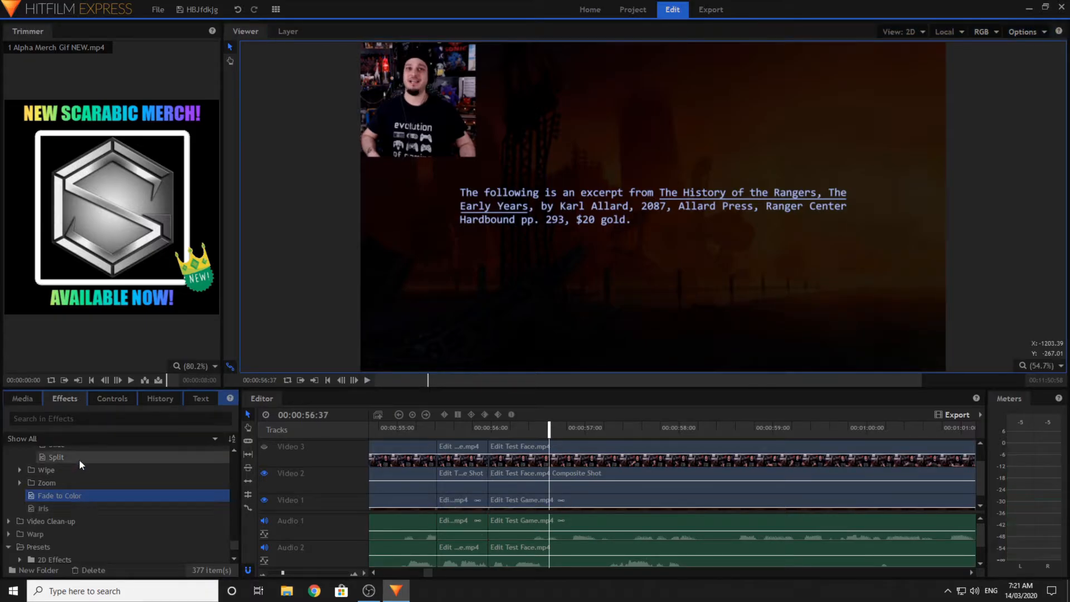
scroll(100, 503, down, 4)
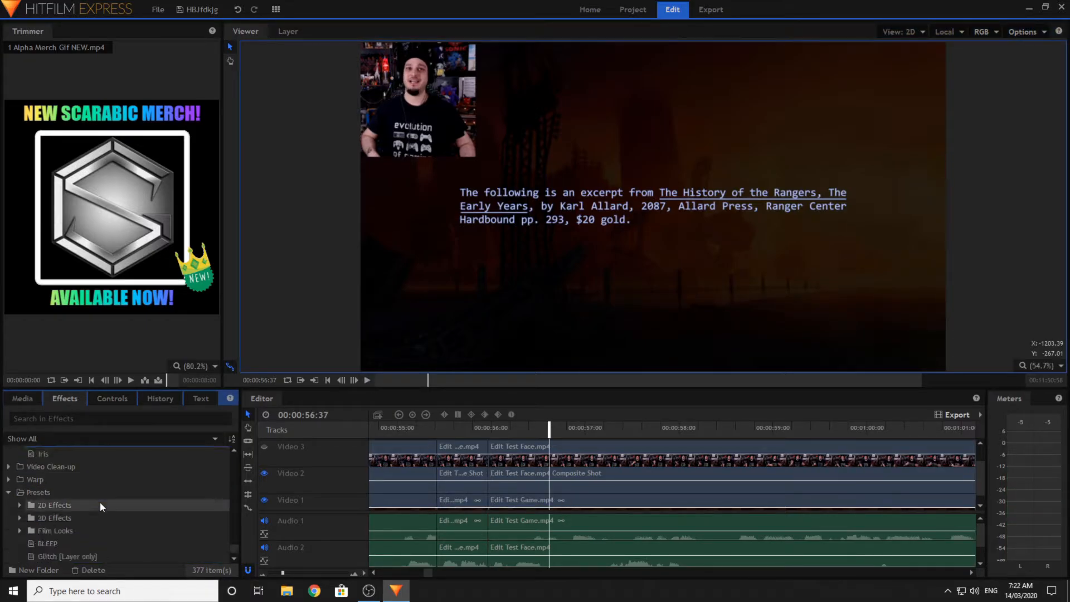
scroll(99, 501, up, 8)
drag(67, 453, 438, 544)
click(65, 398)
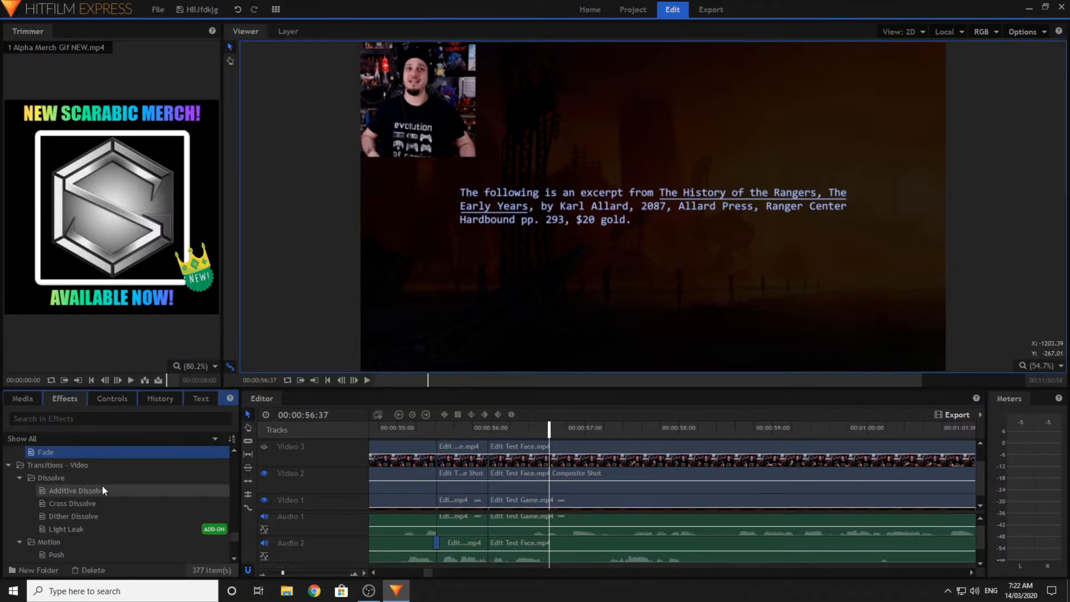
drag(96, 455, 489, 547)
- Add the Fade audio transition to the Audio 1 game track at the cut near 00:00:55:25
click(405, 429)
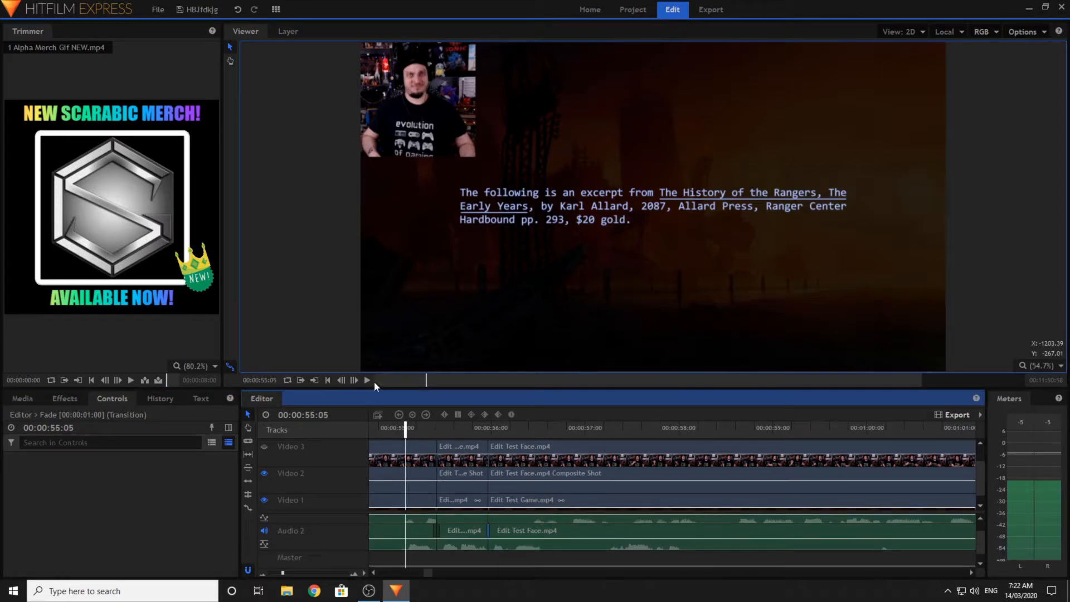
click(66, 398)
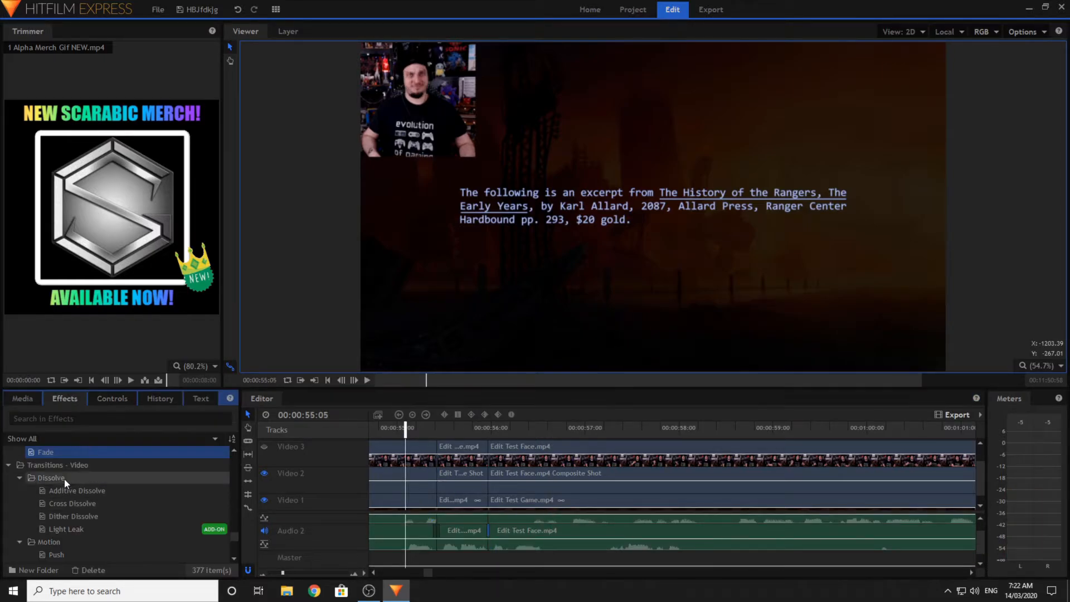
drag(66, 456, 440, 523)
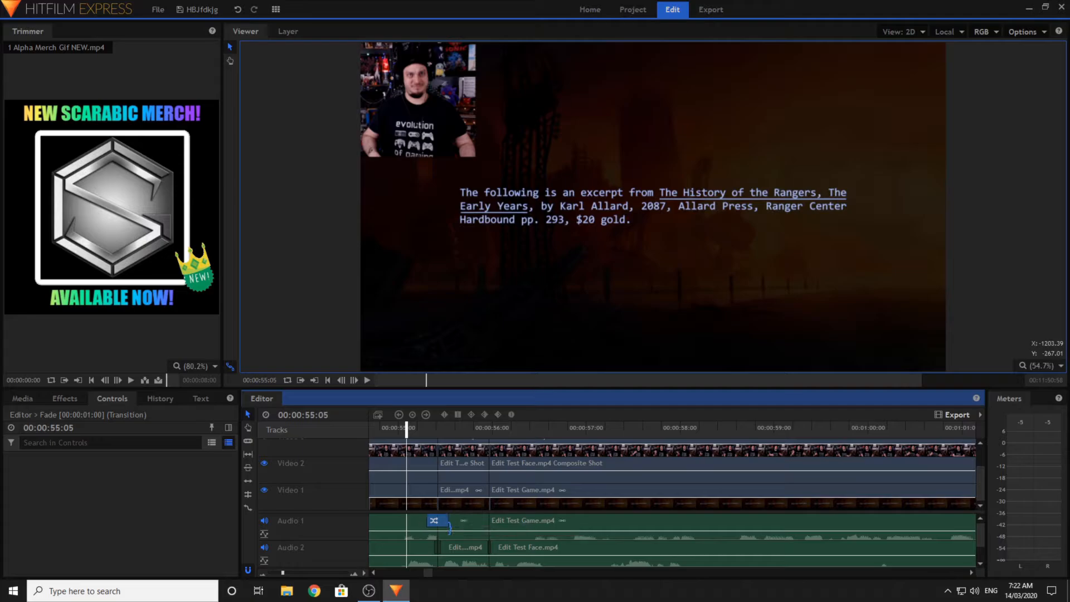
- Play back the footage across the faded cuts from 00:00:55:05 to about 00:00:58:39
click(369, 380)
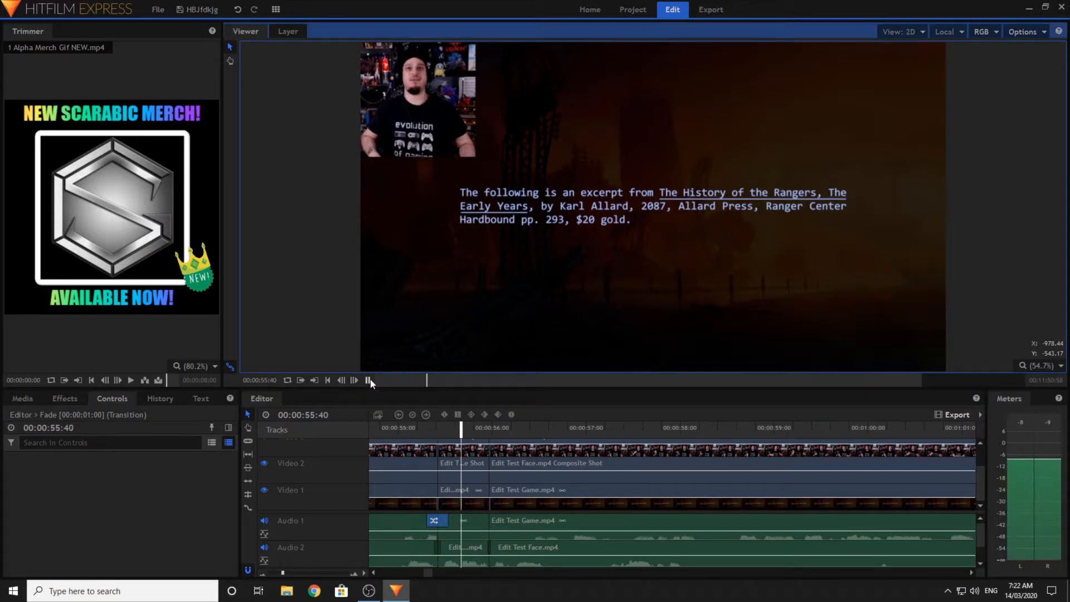
click(369, 380)
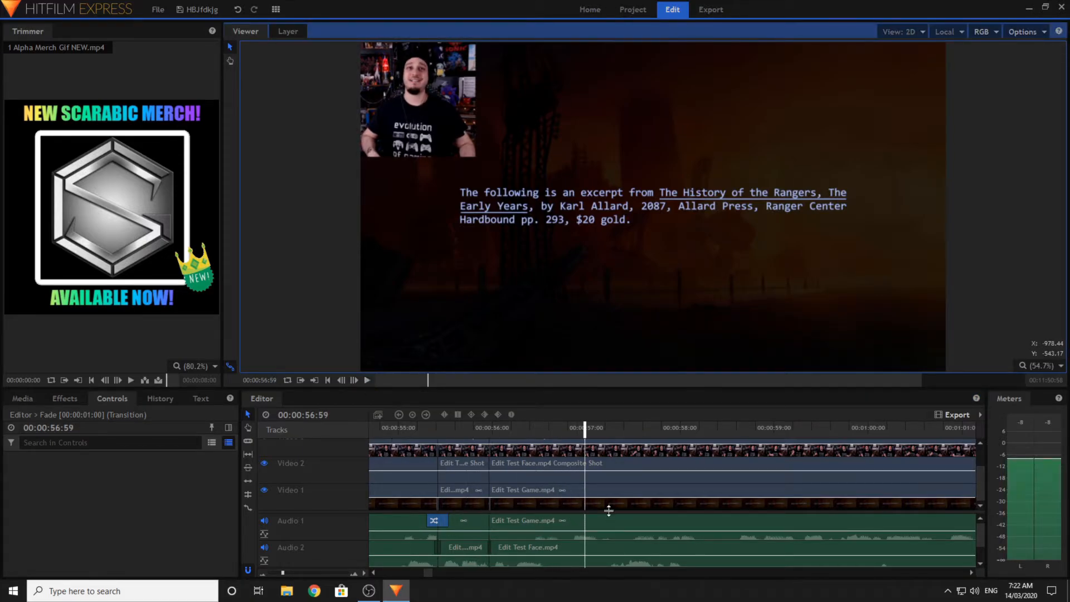
click(368, 379)
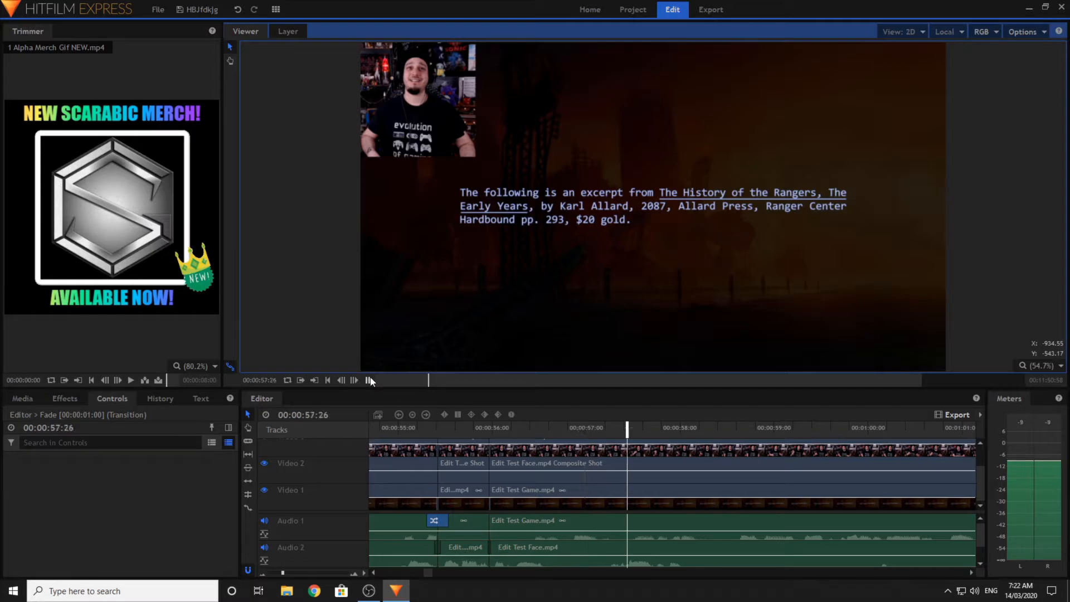
click(369, 379)
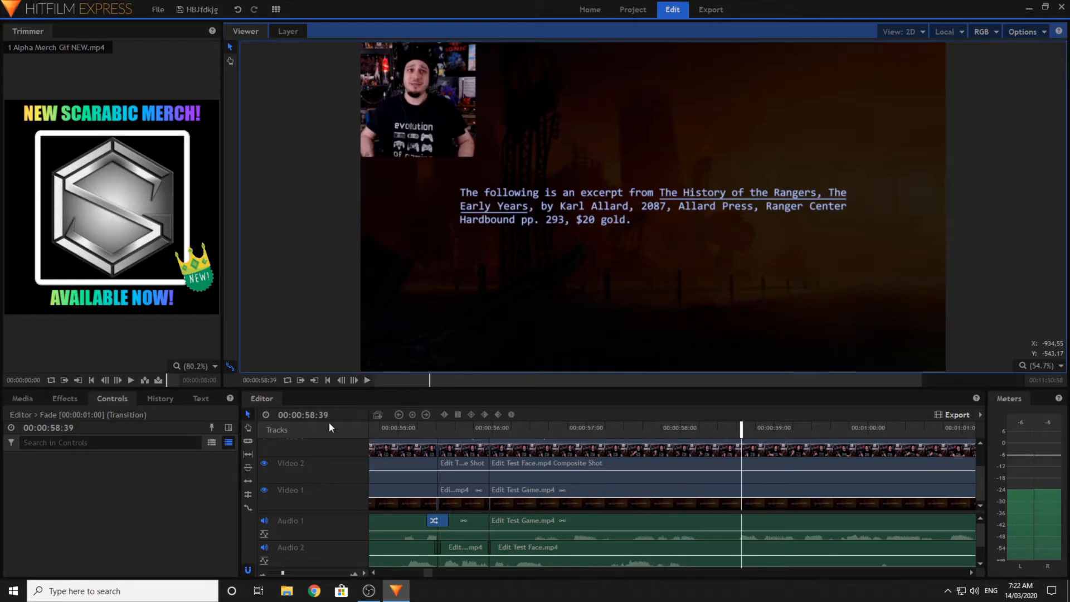
- Replay the speech from 00:00:57:11 and slice the face and game clips on all tracks at 00:00:58:12
click(605, 437)
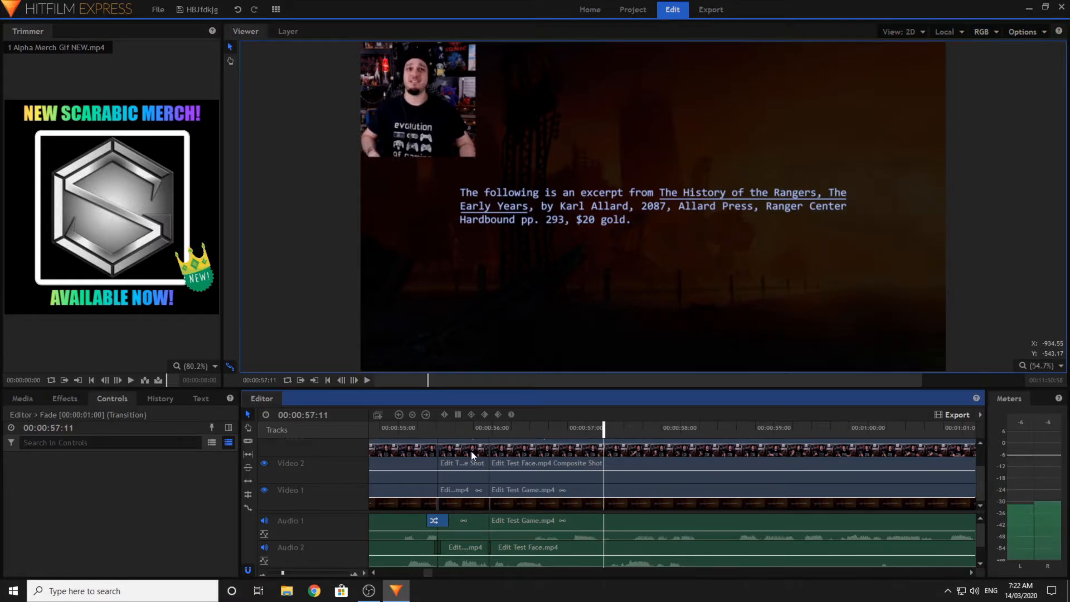
click(368, 379)
click(369, 379)
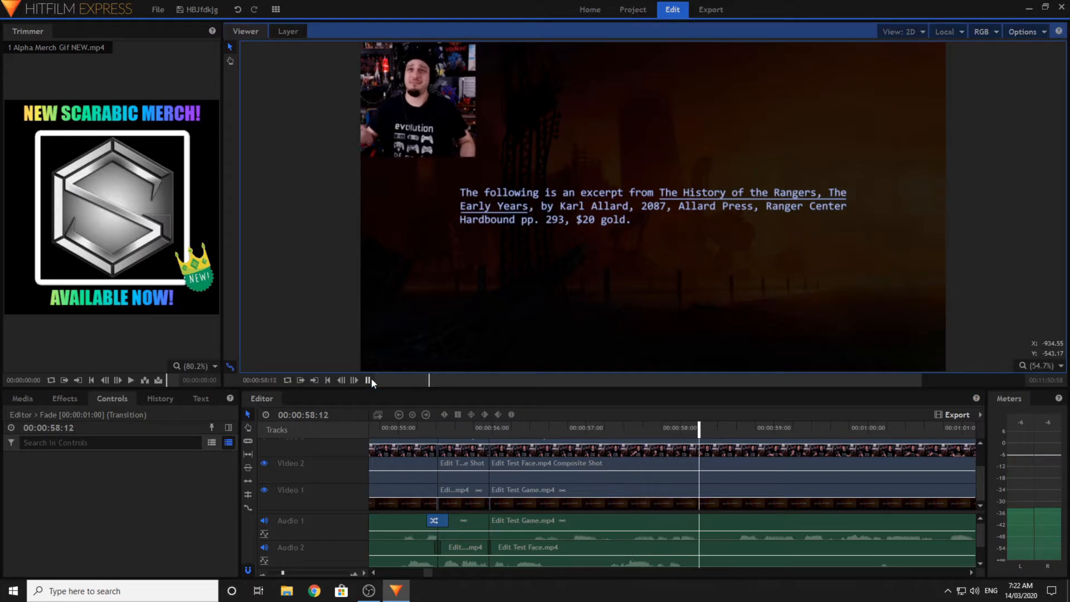
click(248, 441)
click(699, 549)
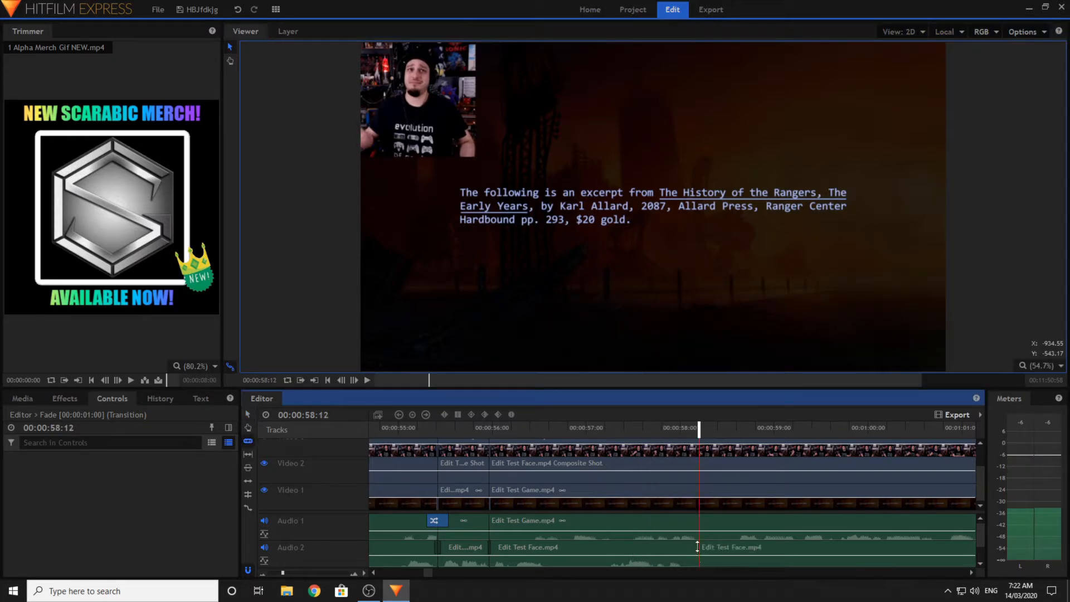
click(699, 532)
click(700, 473)
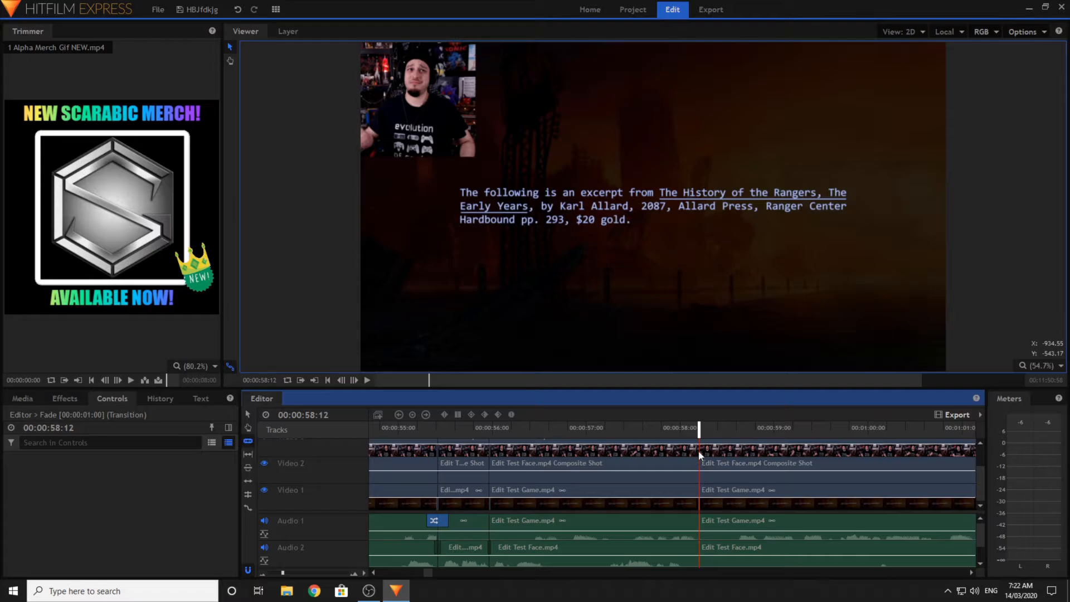
- Listen to the speech further ahead from 00:01:01:15 to about 00:01:03:02, and return to the earlier cuts
click(797, 573)
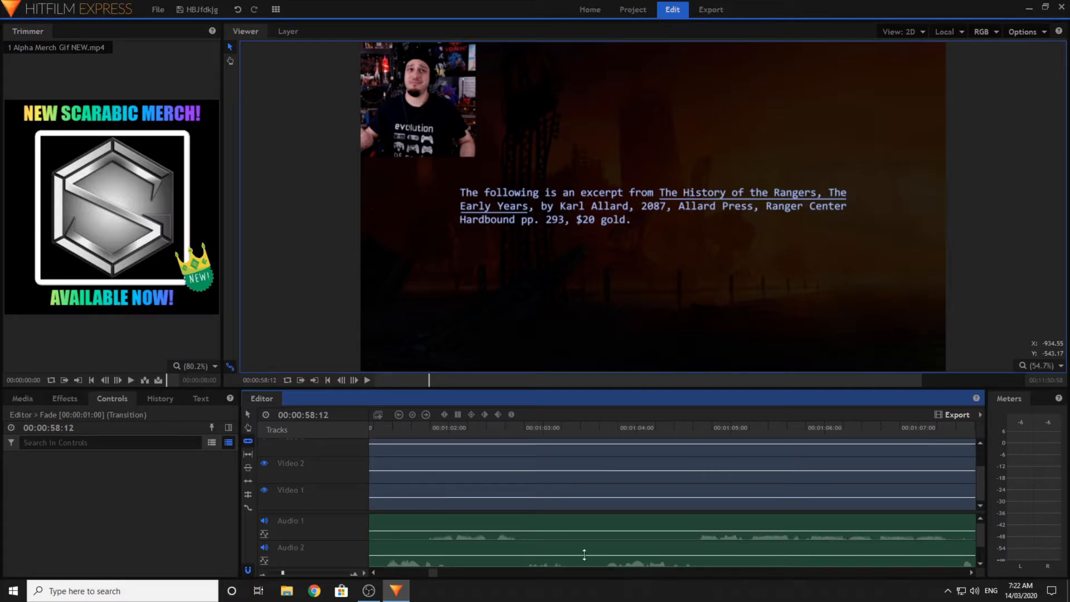
click(378, 431)
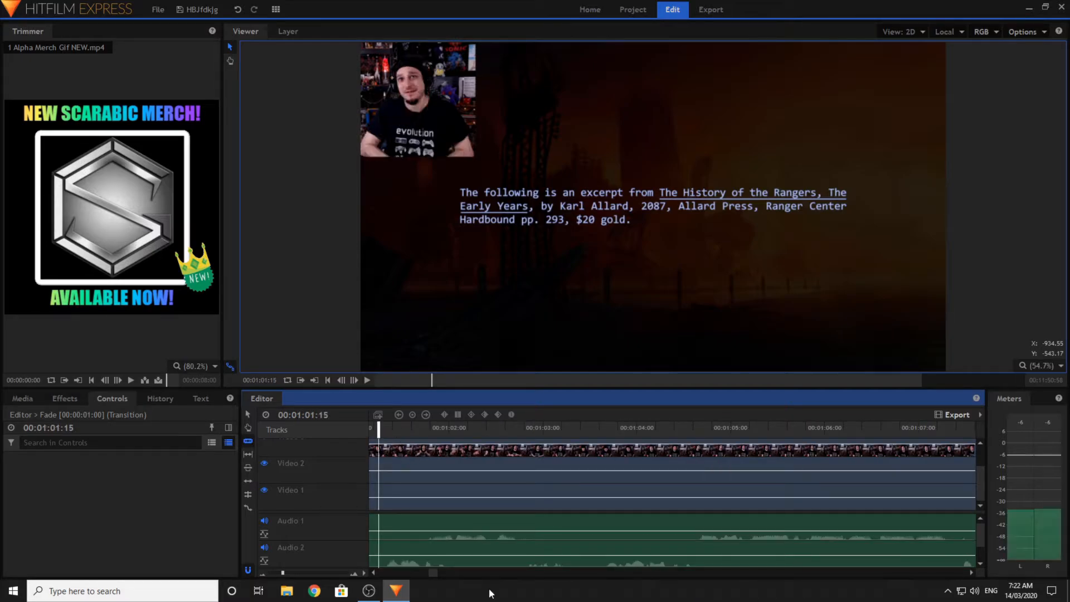
click(368, 380)
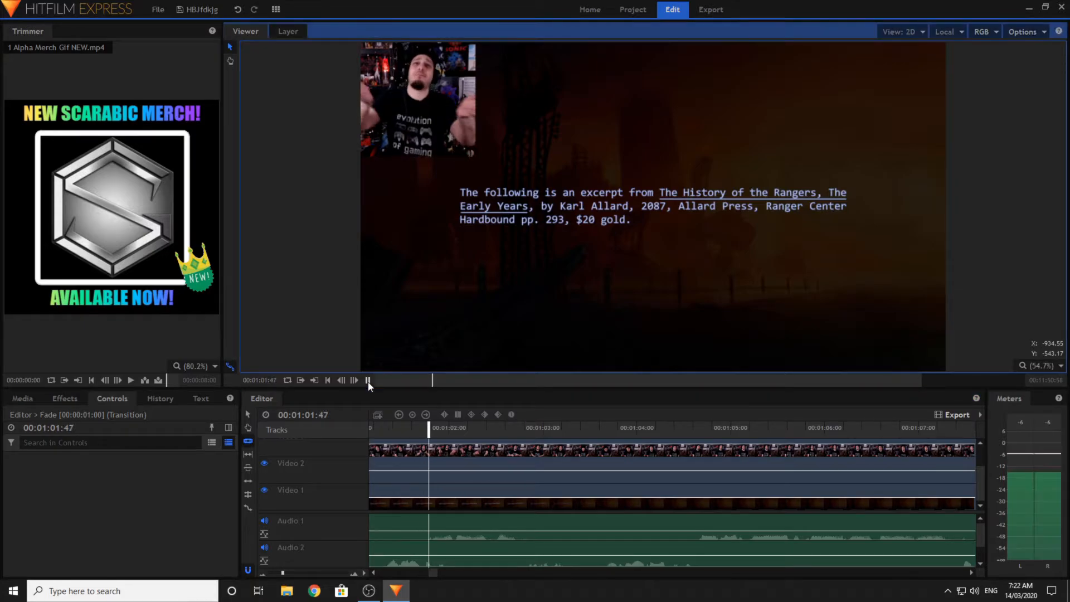
click(374, 572)
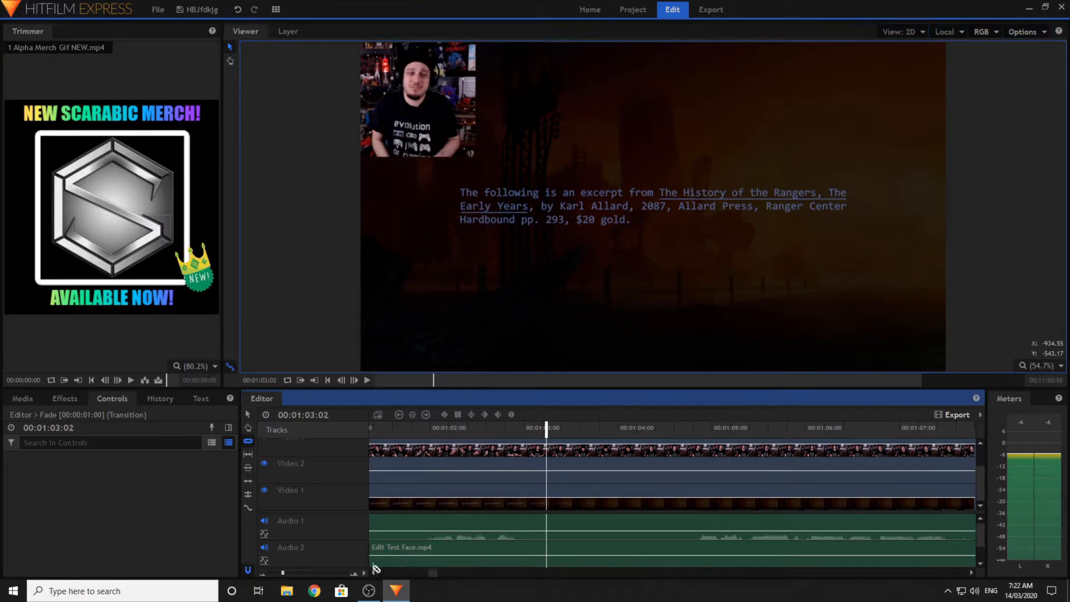
click(374, 571)
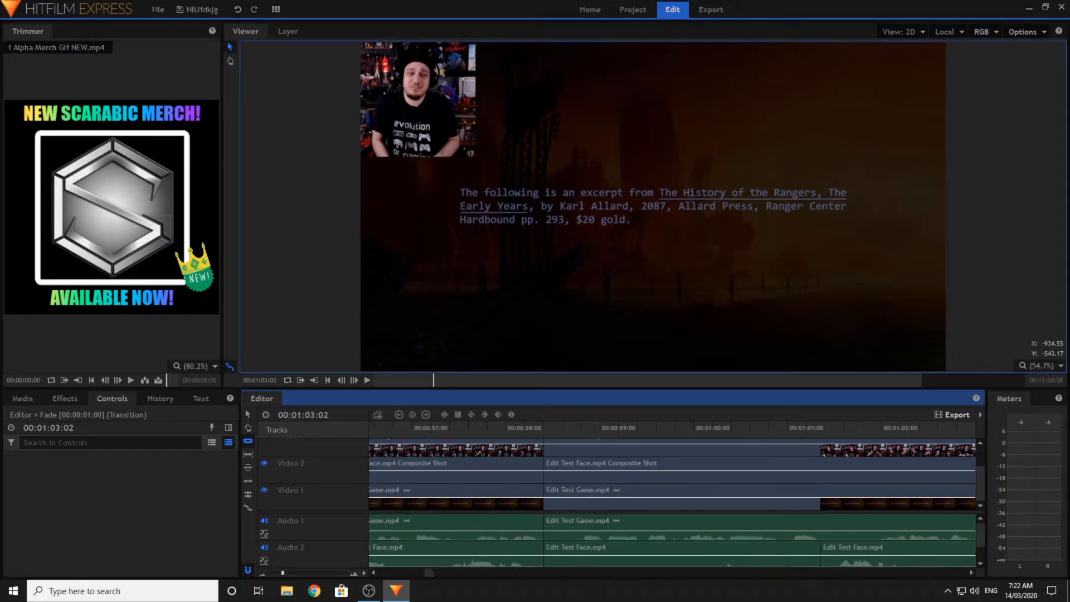
click(374, 571)
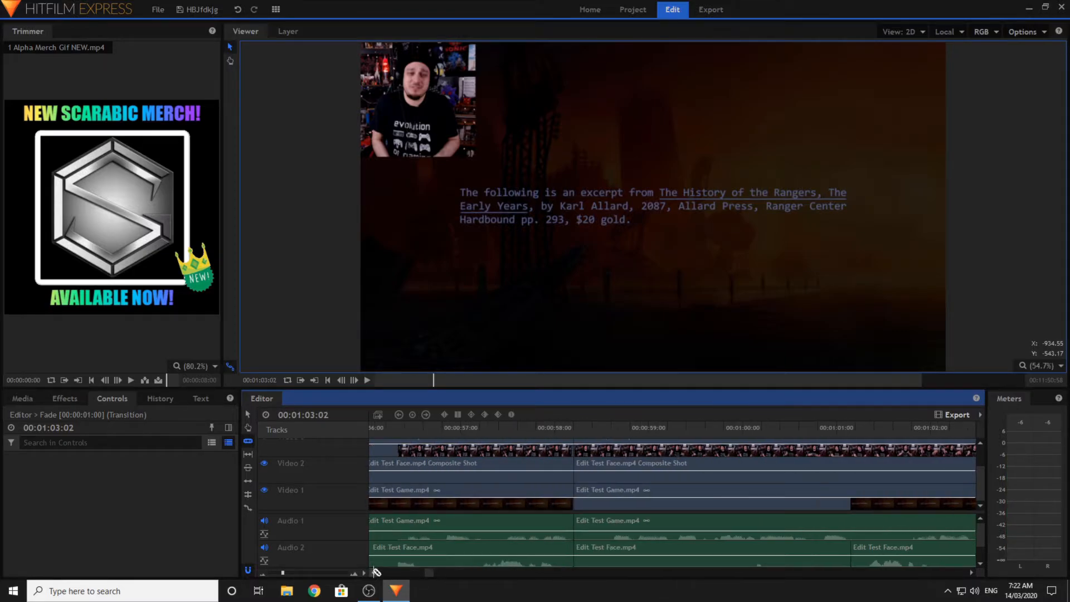
click(374, 571)
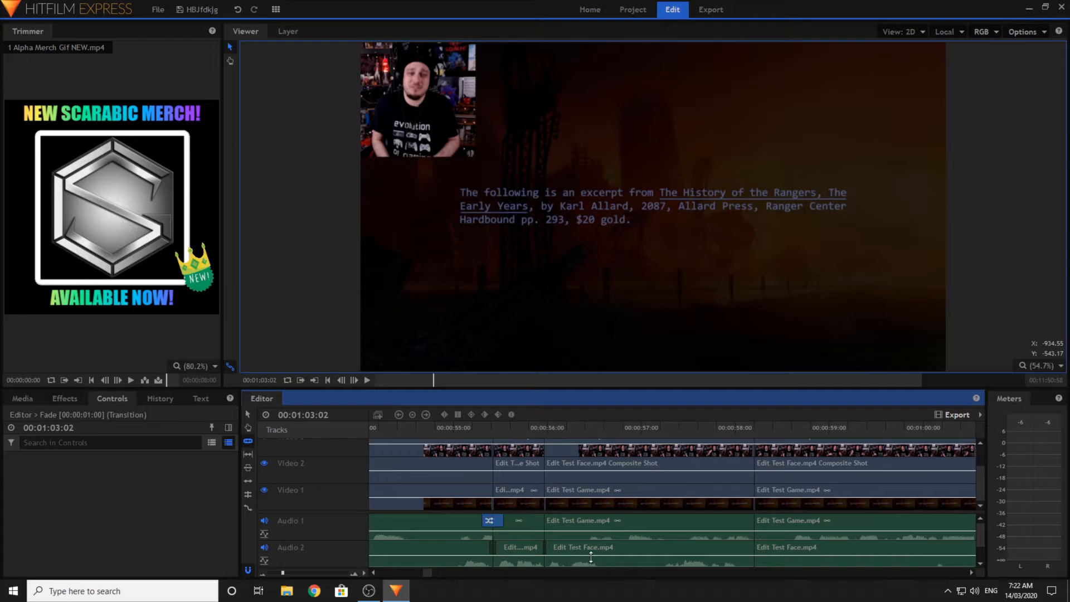
- Slice the face and game clips on all tracks at about 00:00:56:35 and 00:00:57:09
click(601, 533)
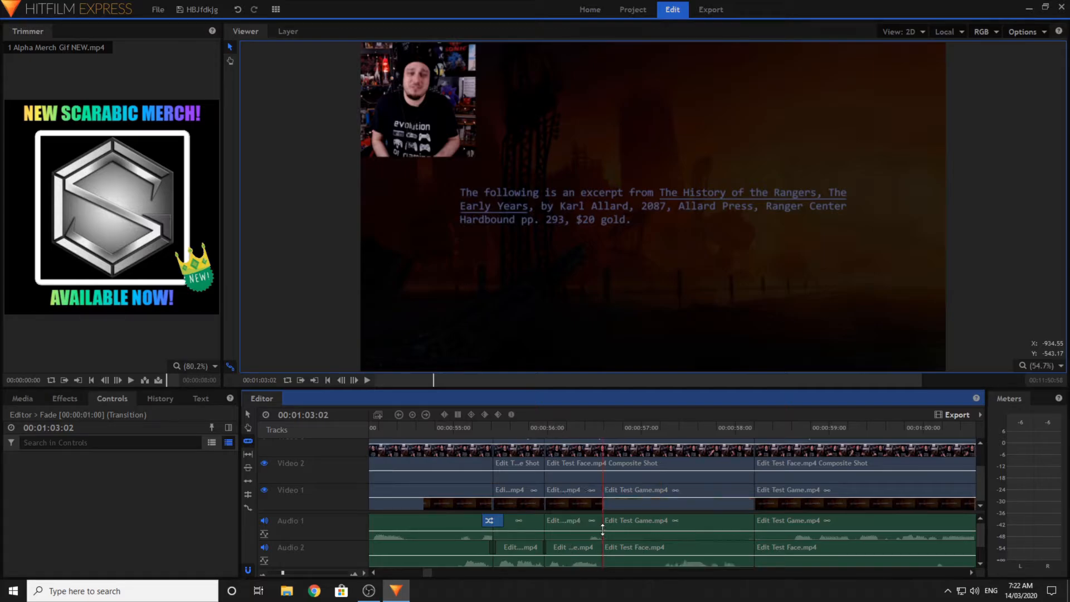
click(603, 471)
click(601, 450)
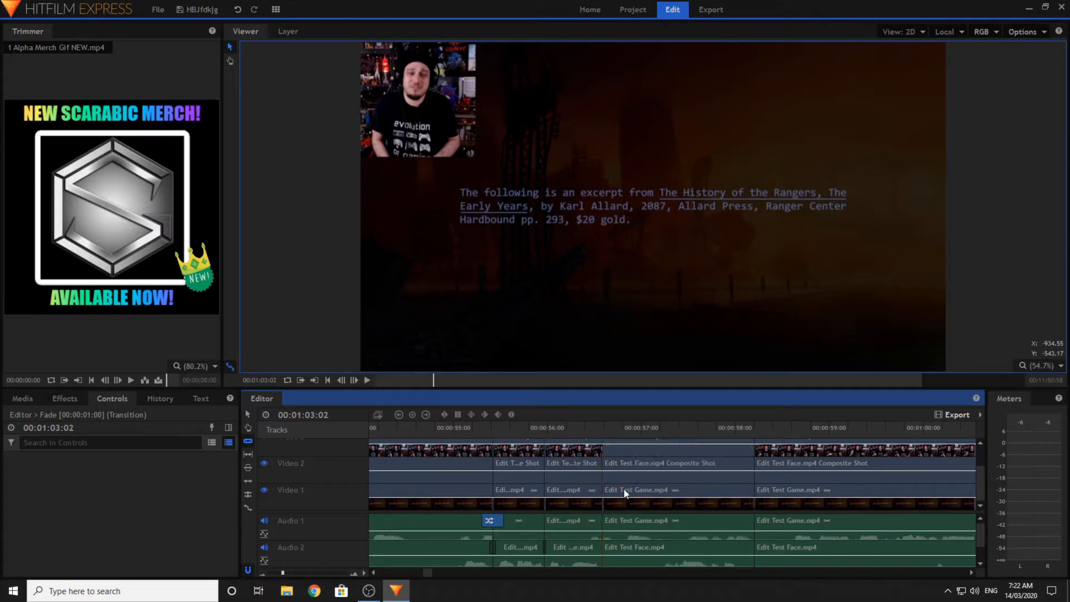
click(655, 559)
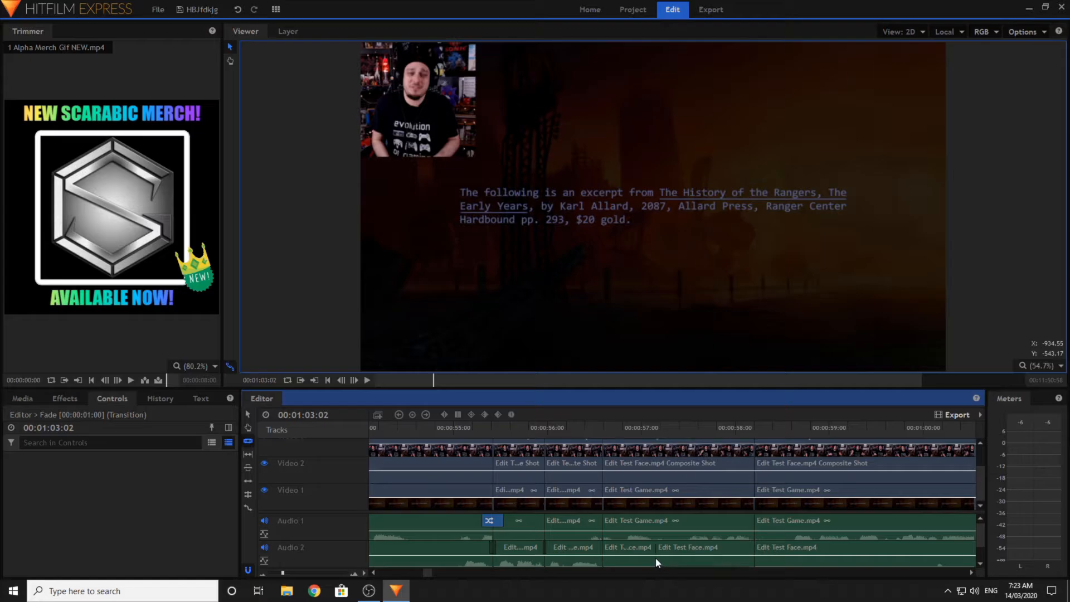
click(656, 505)
click(658, 474)
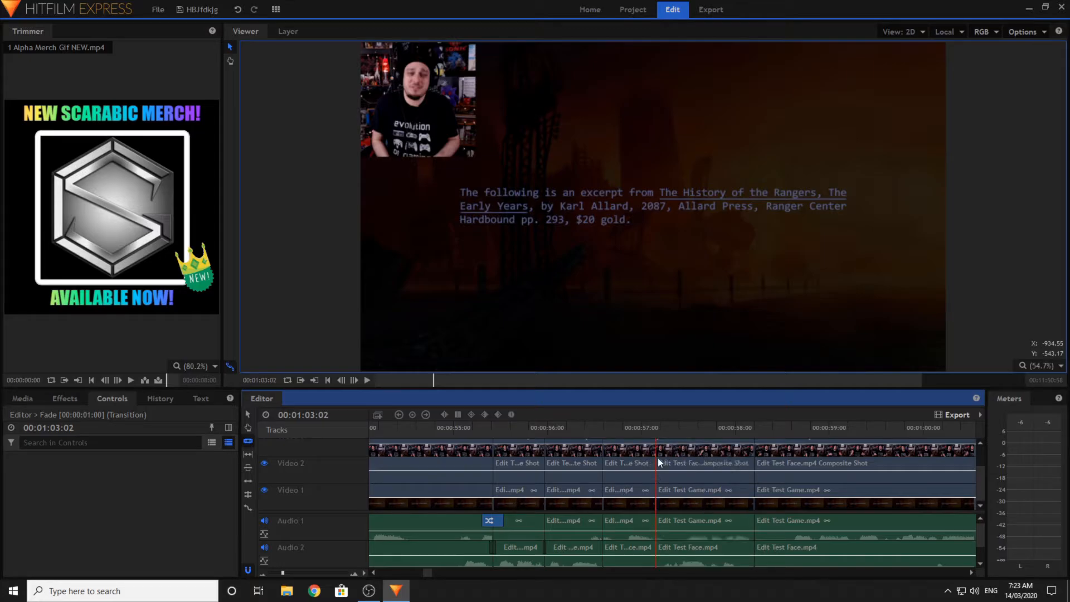
- Move the section starting at 00:00:57:09 on all tracks earlier to 00:00:56:35, replacing the short section before it
click(248, 414)
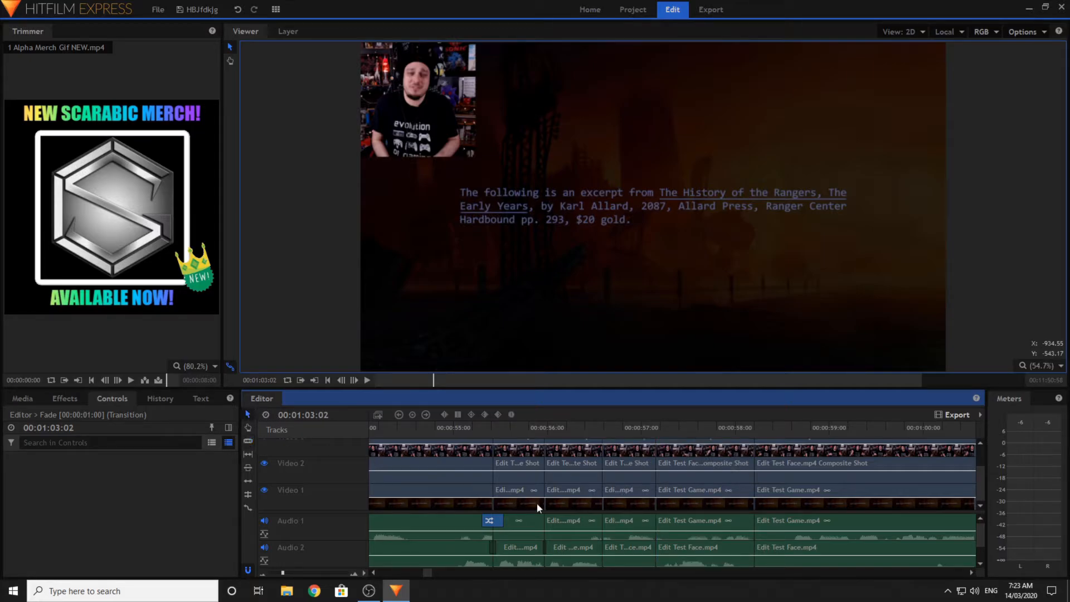
scroll(709, 557, down, 1)
click(716, 559)
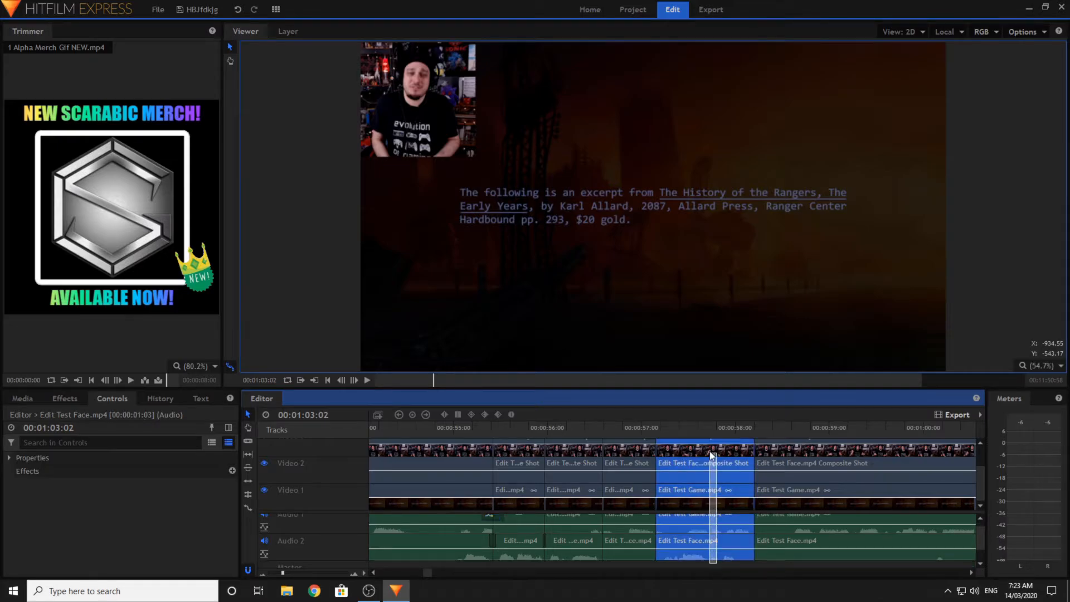
drag(668, 484, 617, 497)
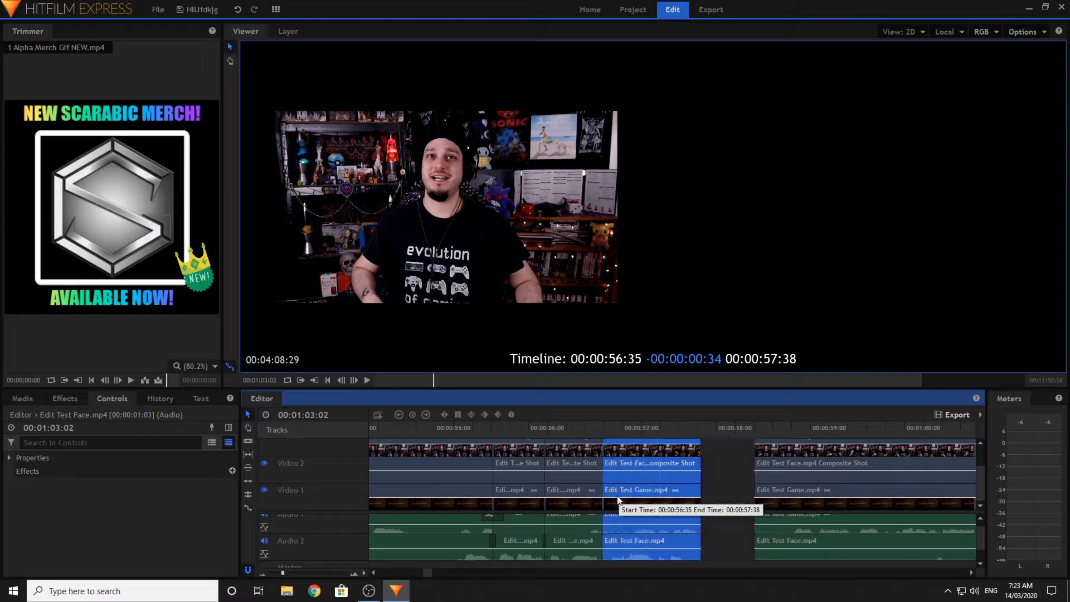
- Slice the face and game clips on all tracks at 00:01:01:17, just before the speech resumes
drag(748, 519, 737, 520)
click(837, 572)
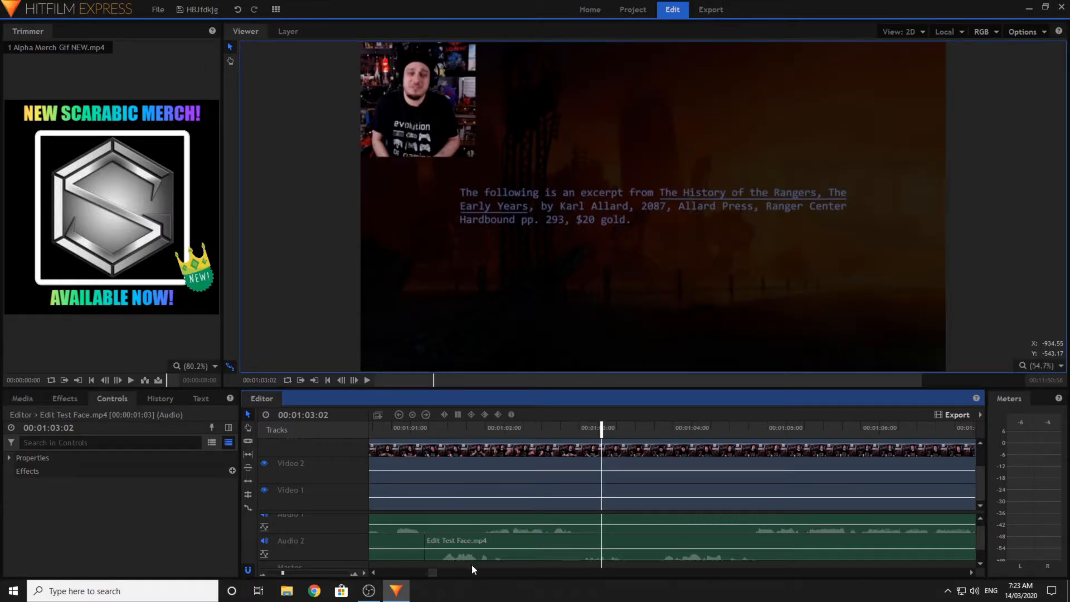
click(430, 427)
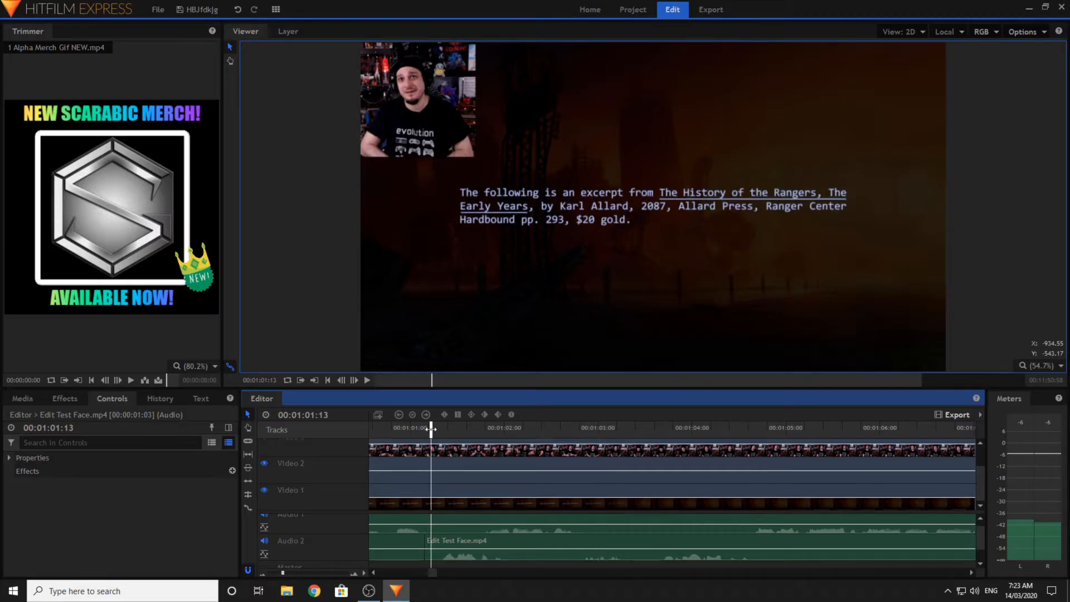
drag(432, 429, 437, 430)
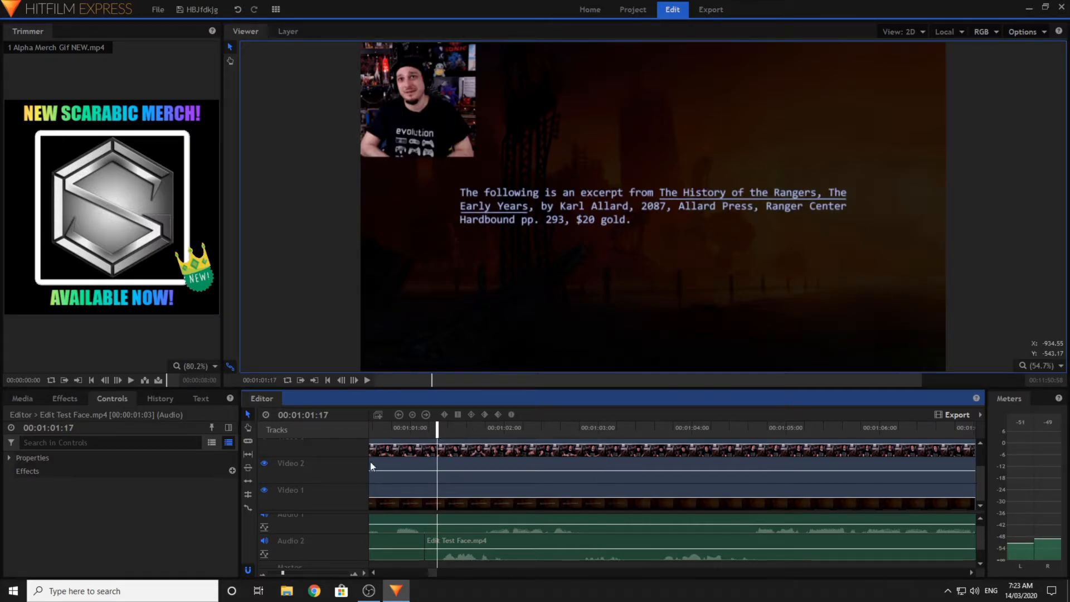
click(248, 440)
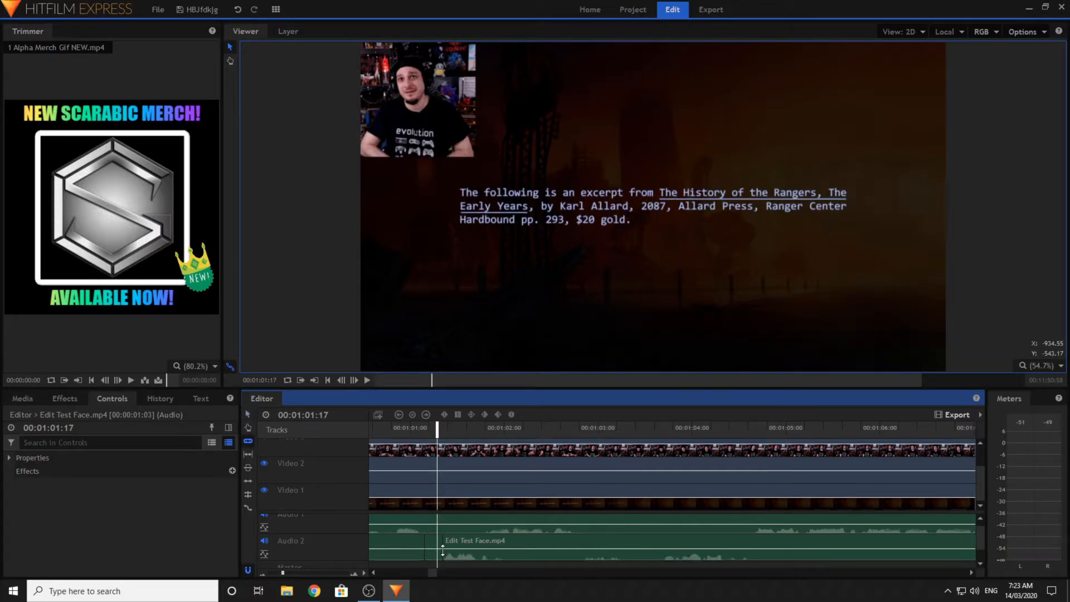
click(438, 544)
click(437, 499)
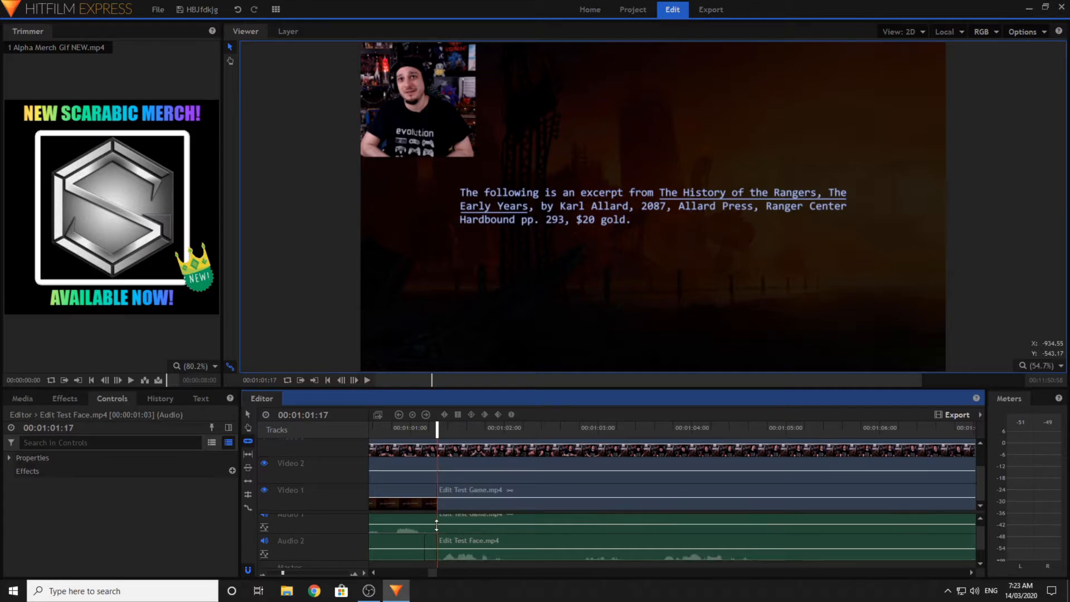
click(437, 480)
click(436, 453)
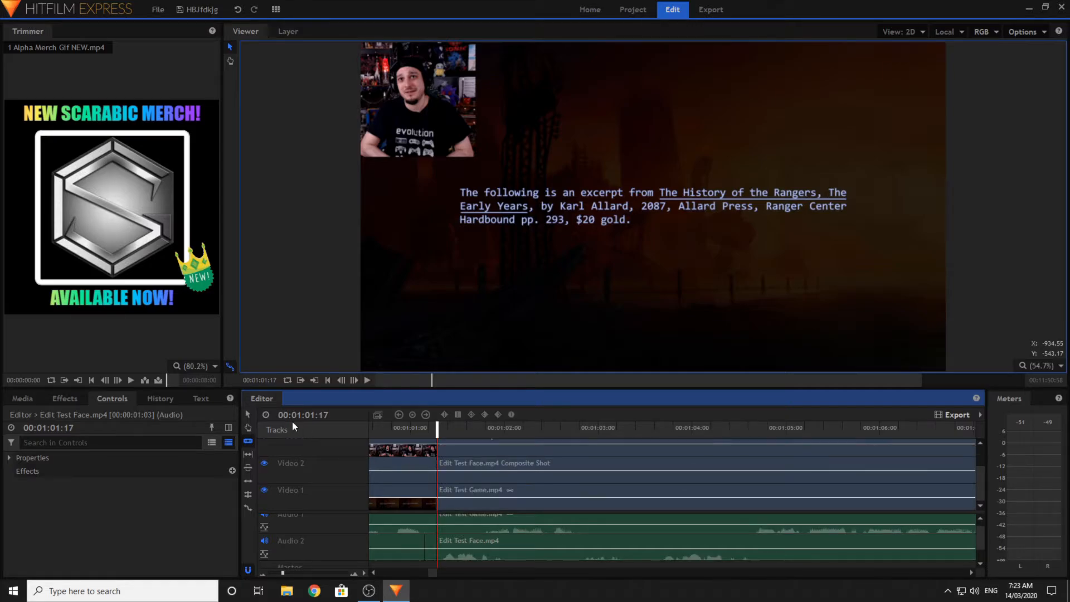
- Move the section starting at 00:01:01:17 on all tracks earlier to about 00:00:57:38, covering the unwanted section before it
click(248, 414)
scroll(523, 547, down, 1)
drag(514, 563, 545, 433)
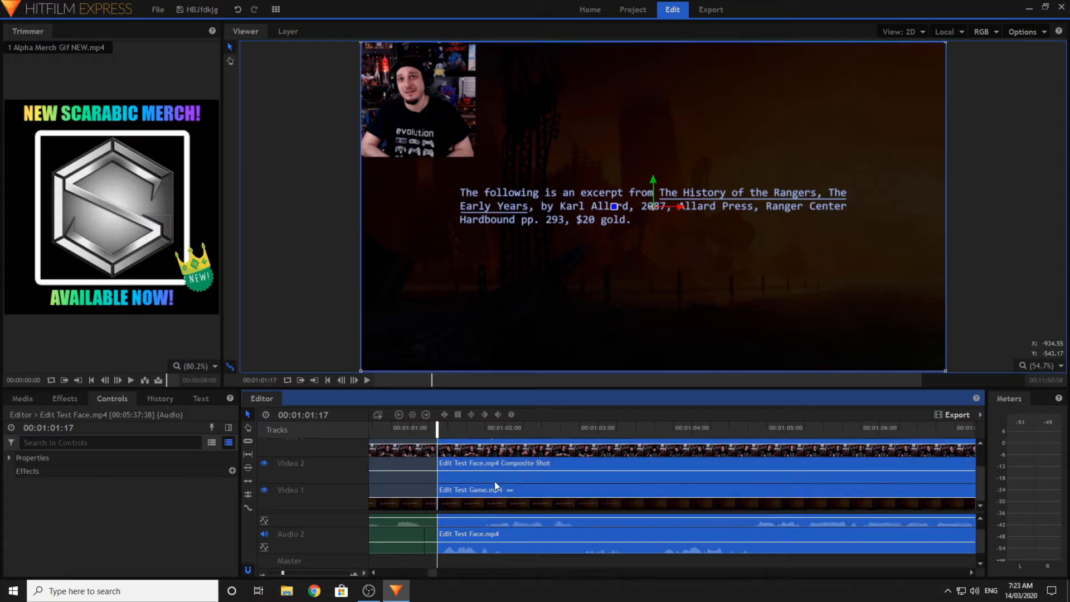
scroll(466, 531, up, 1)
drag(457, 523, 539, 530)
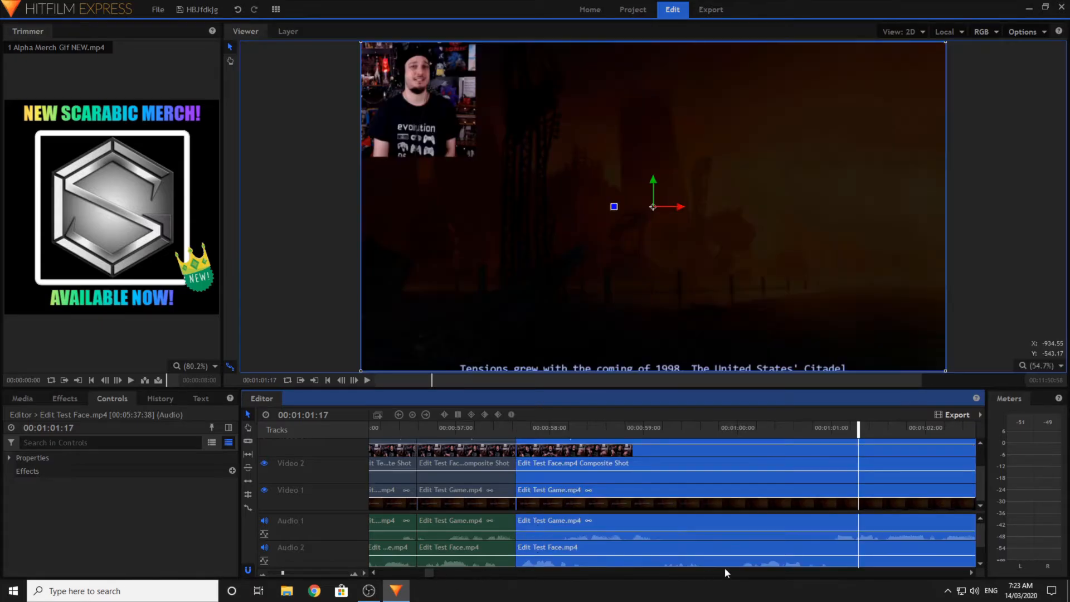
- Listen to the speech from about 00:00:58 on, and slice the face and game clips on all tracks at about 00:00:59:10
drag(657, 427, 581, 440)
click(367, 380)
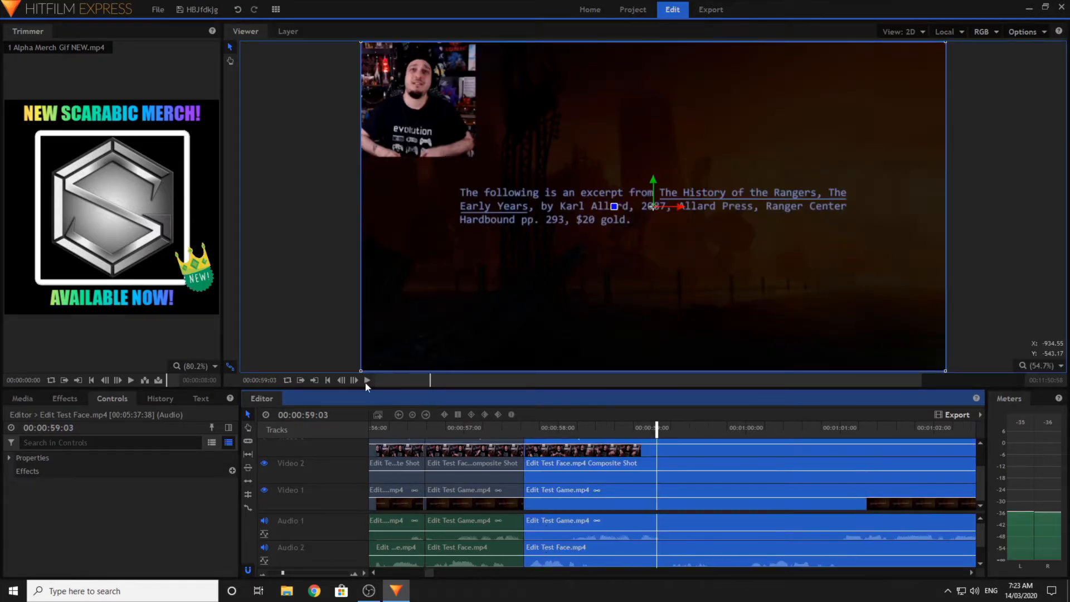
click(367, 381)
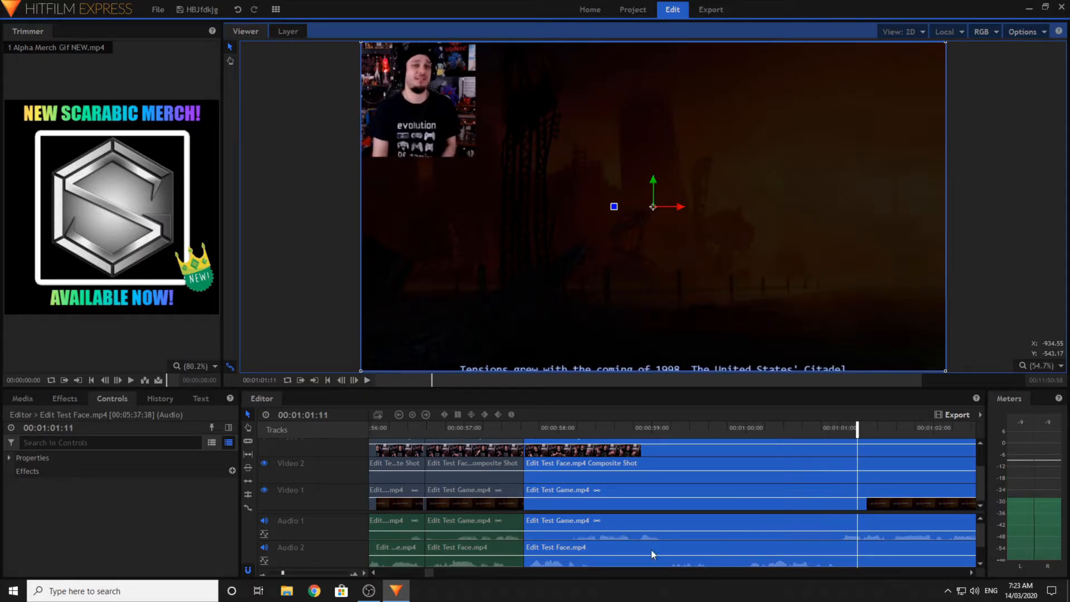
click(248, 440)
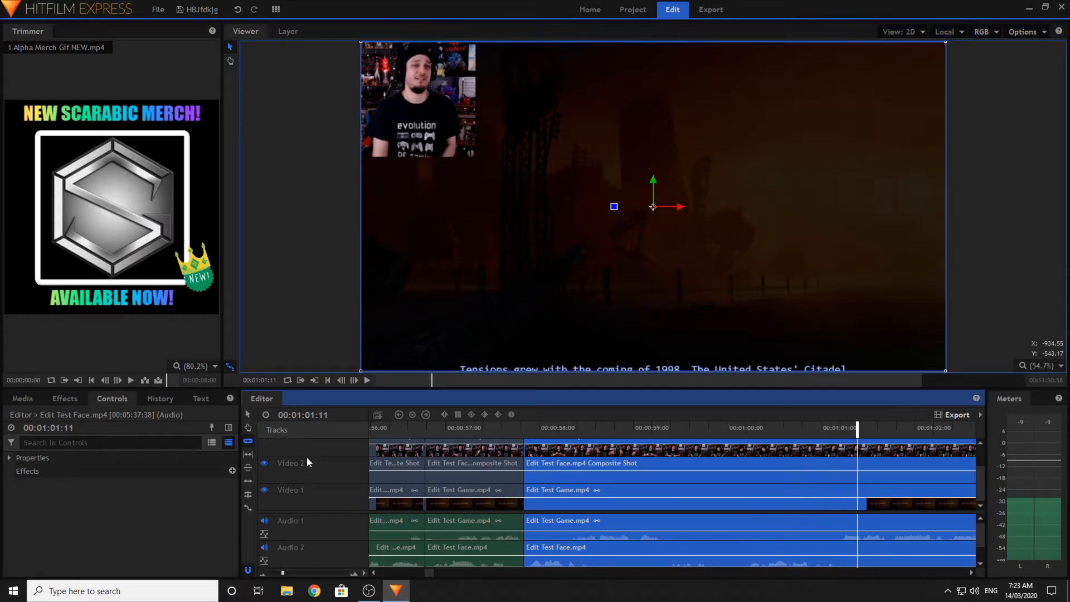
click(669, 558)
click(667, 505)
click(667, 473)
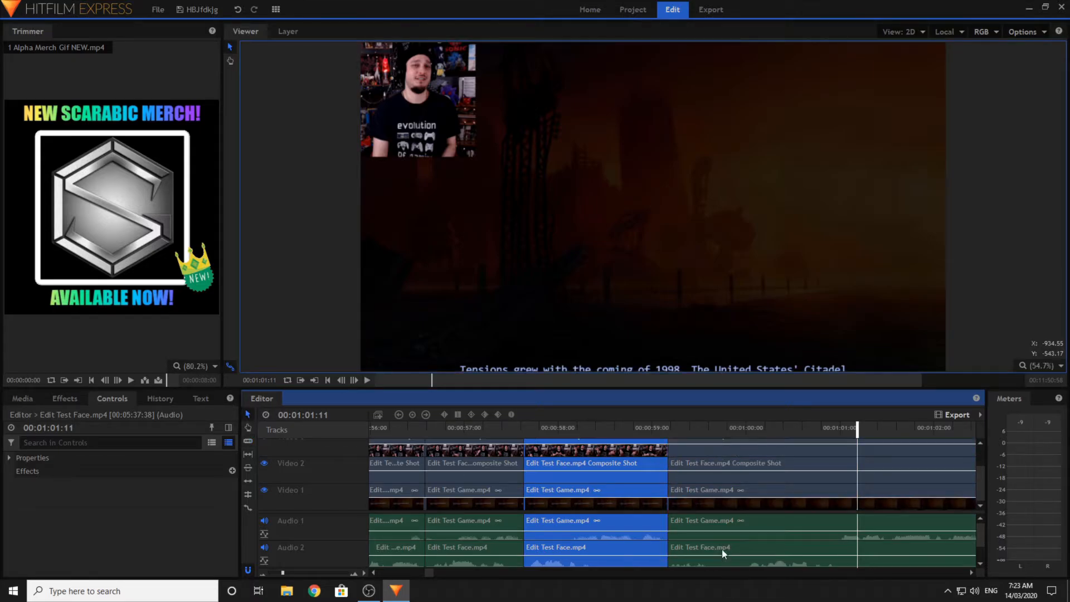
- Move the section starting at about 00:00:59:10 on all tracks earlier to about 00:00:58:21, replacing the pause before it
scroll(724, 552, down, 1)
drag(708, 564, 761, 440)
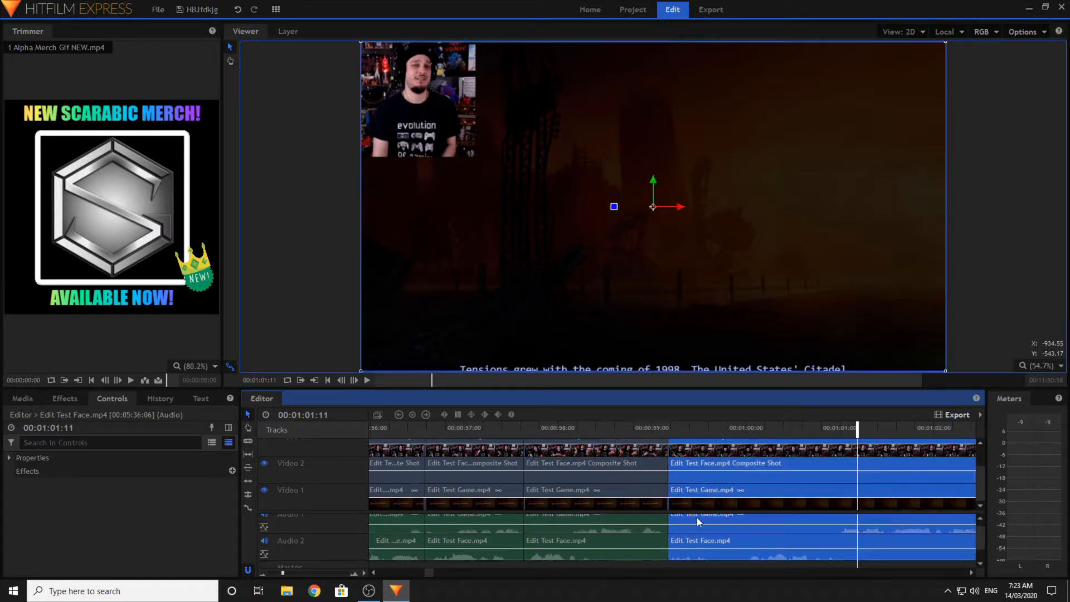
drag(694, 517, 622, 524)
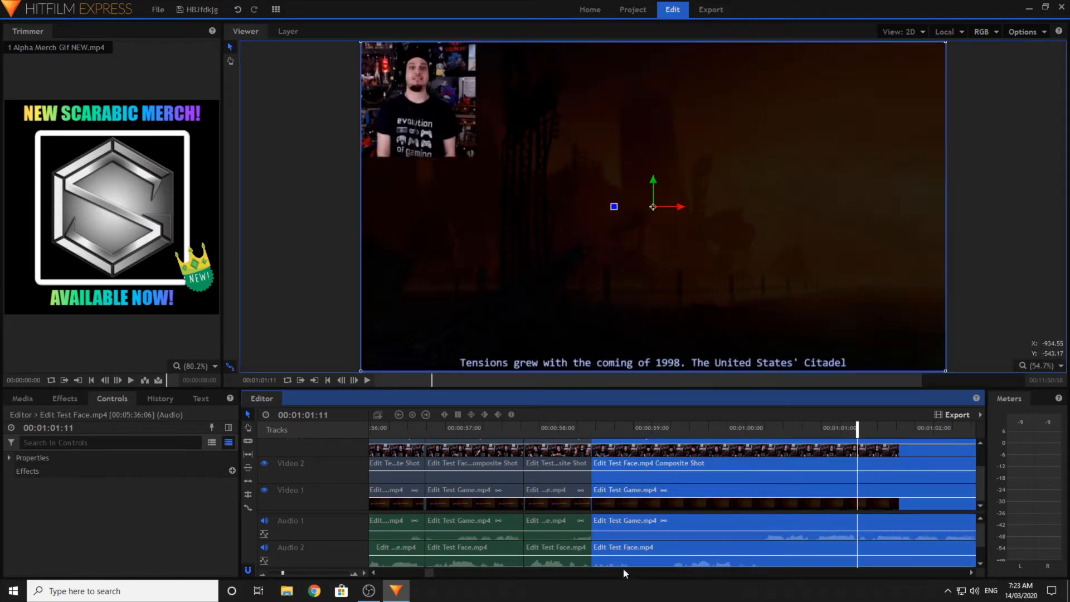
- Slice the face and game clips on all tracks at about 00:00:59:09, just before the next speech
click(248, 441)
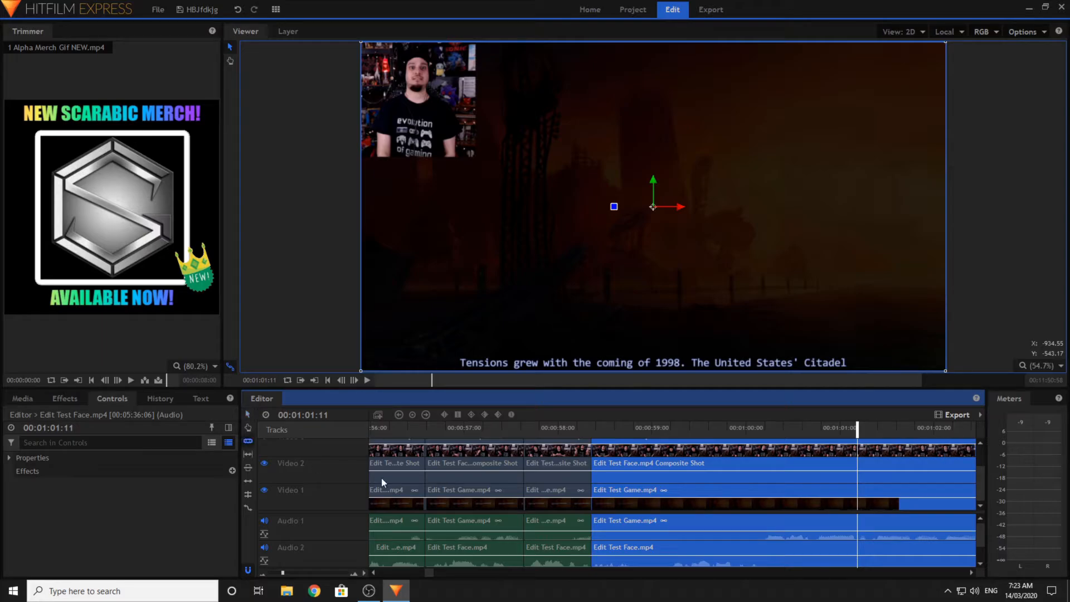
click(666, 560)
click(666, 494)
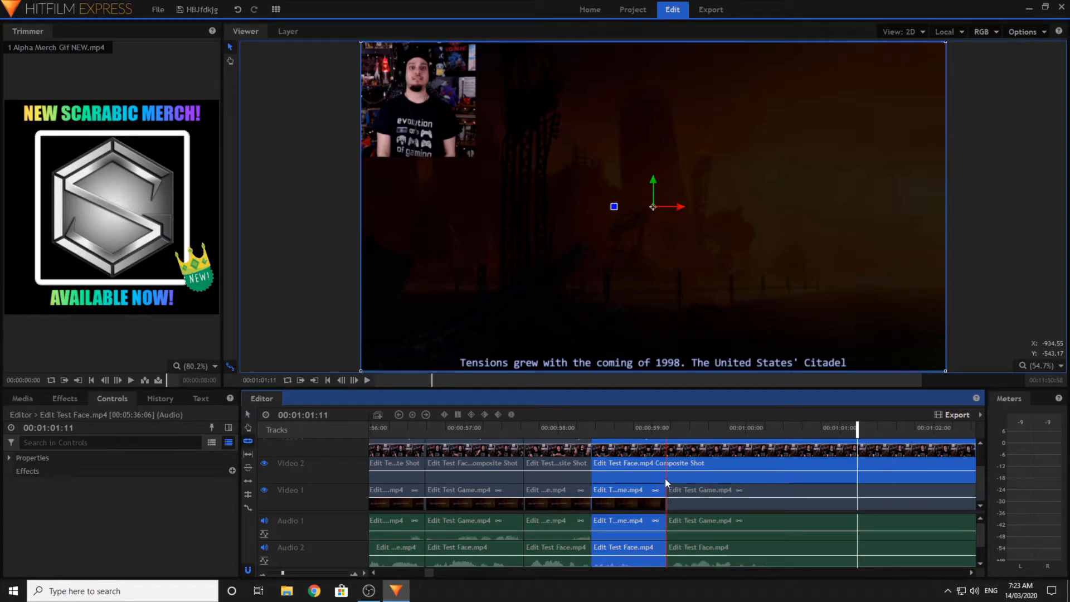
click(664, 477)
click(665, 449)
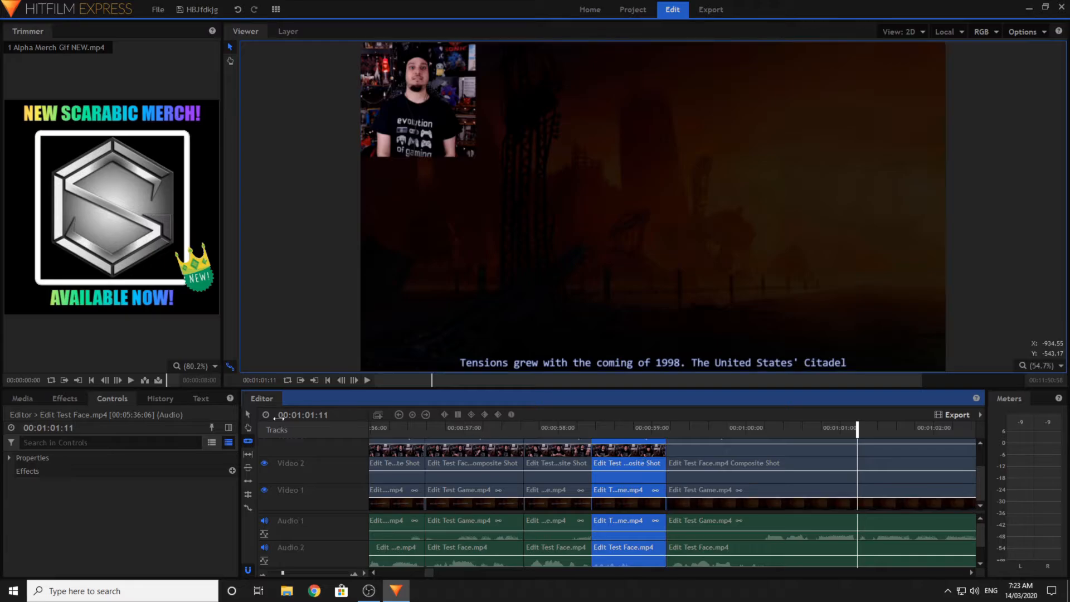
- Move the section starting at about 00:00:59:09 on all tracks earlier to about 00:00:58:48
scroll(745, 566, down, 1)
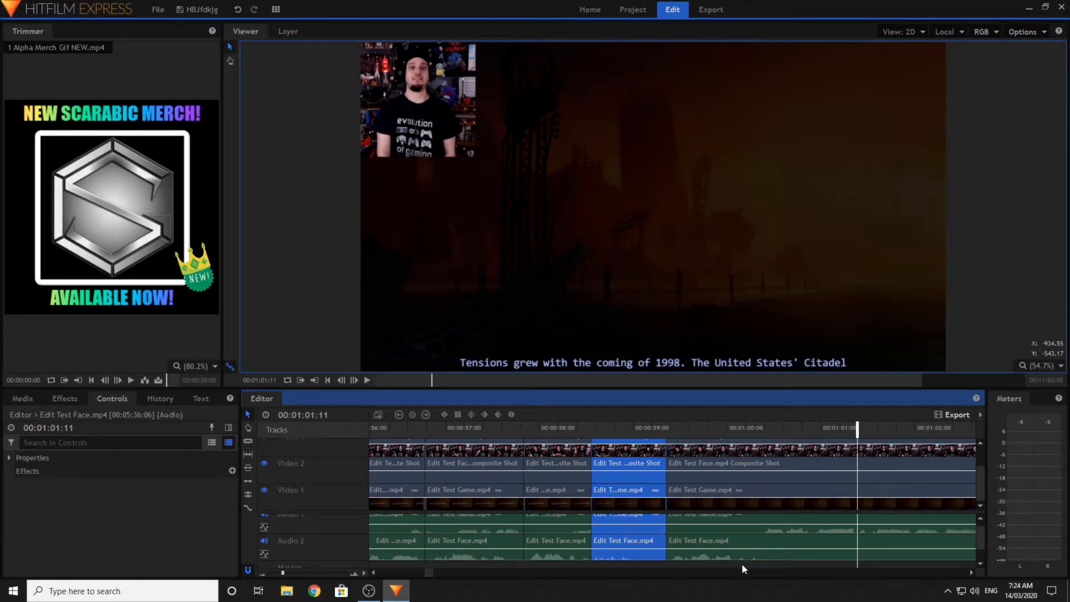
drag(741, 564, 726, 447)
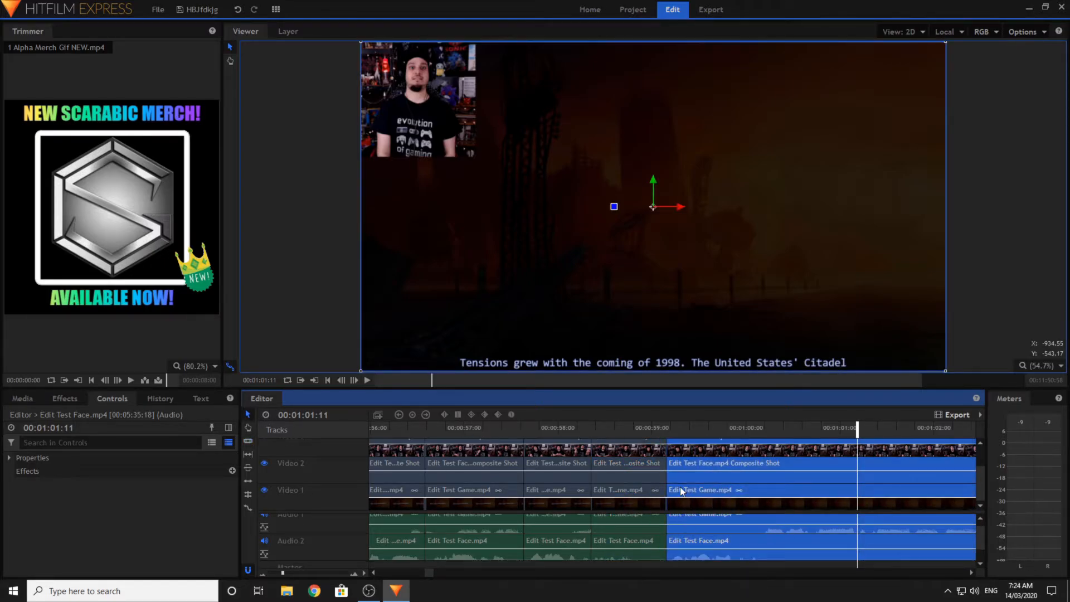
drag(680, 488, 648, 497)
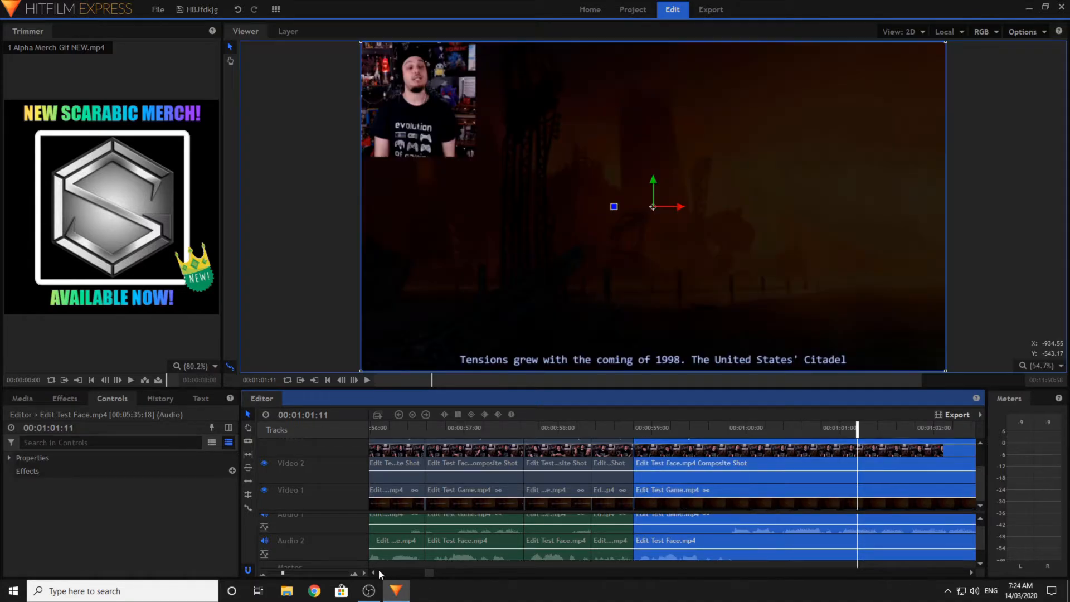
- Return to the earlier cuts around 00:00:54 on the timeline and save the project
click(373, 572)
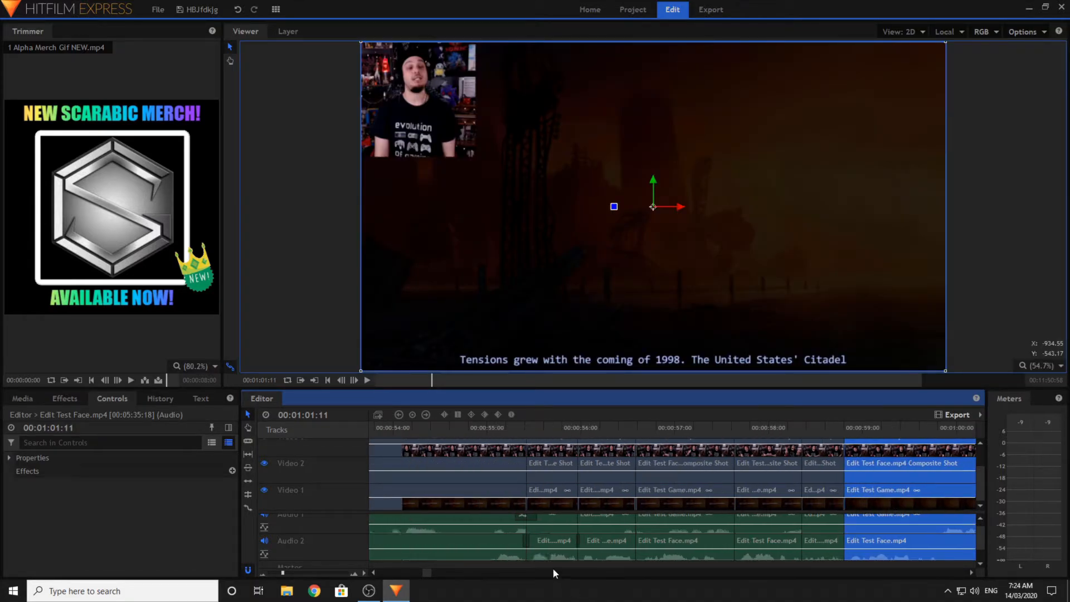
click(329, 227)
click(197, 10)
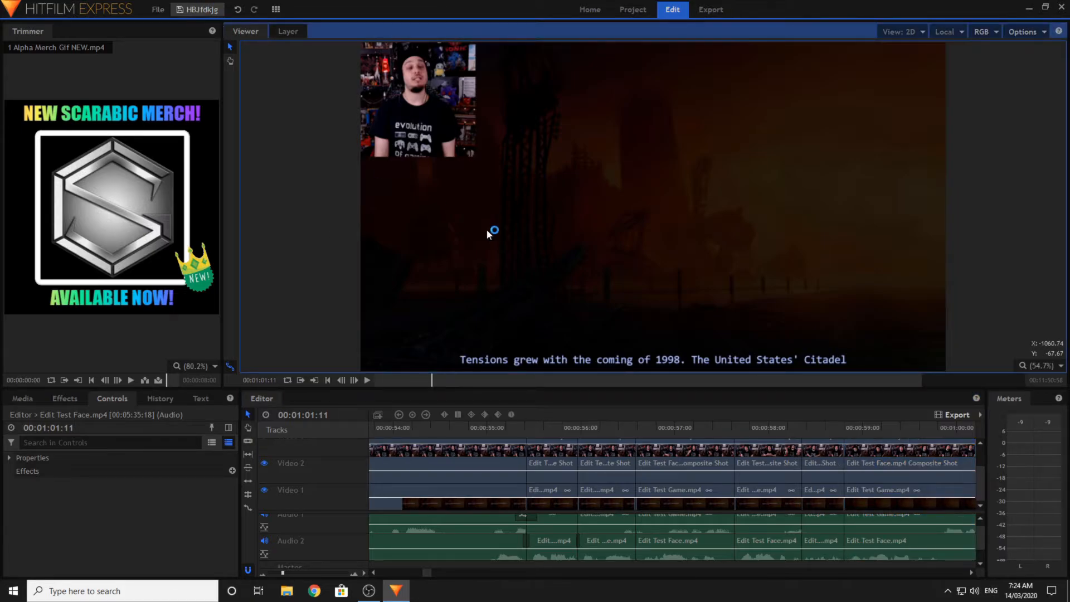
- Play back the joined cuts from 00:00:54:41 to about 00:01:00:09 to check how the speech flows
scroll(591, 539, up, 1)
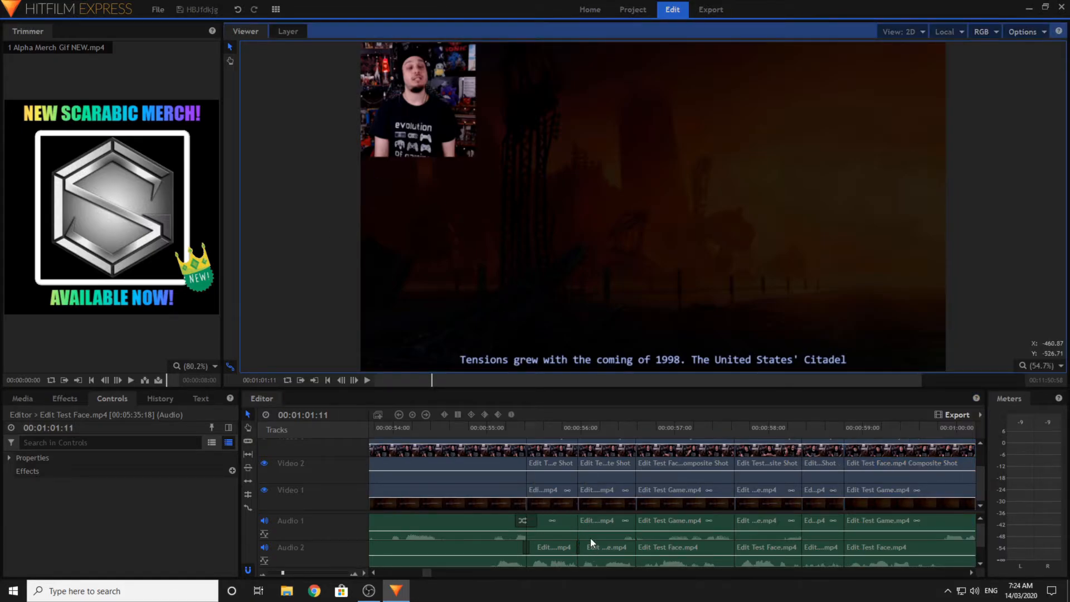
click(457, 428)
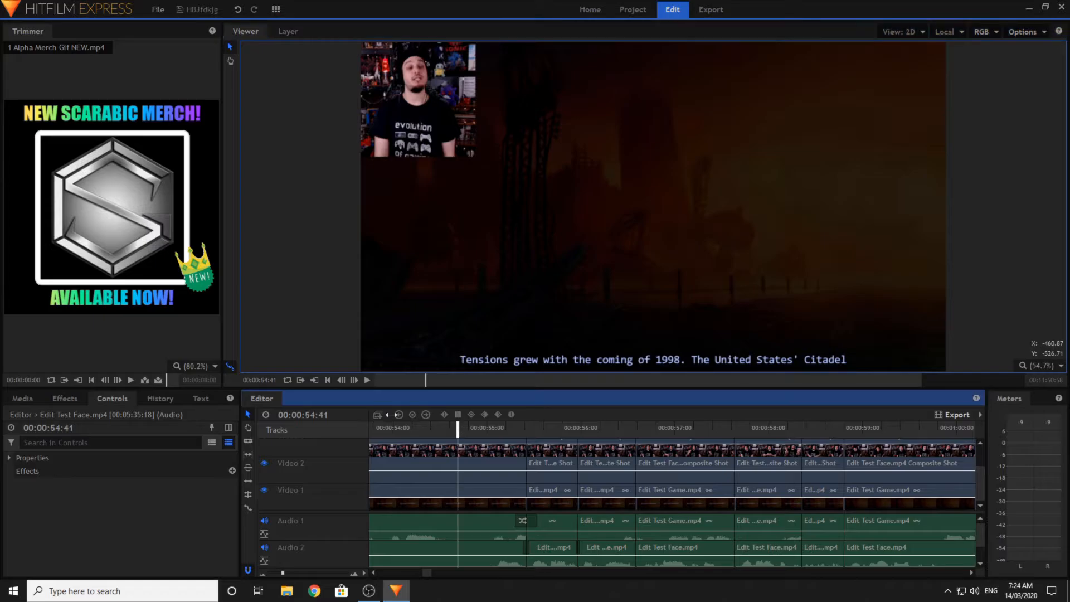
click(367, 381)
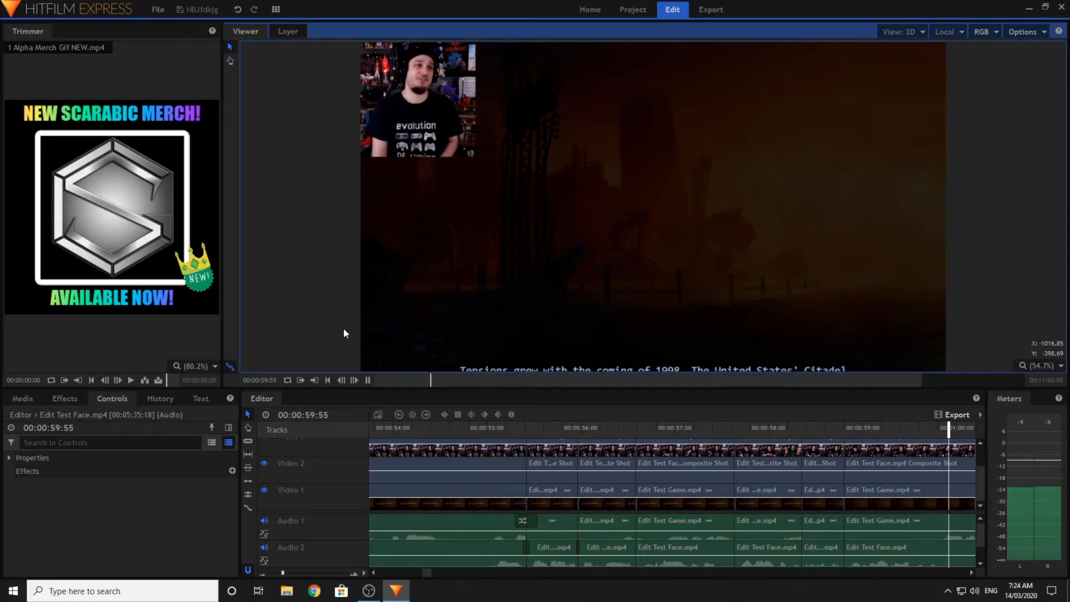
click(972, 571)
click(973, 571)
drag(974, 571, 975, 571)
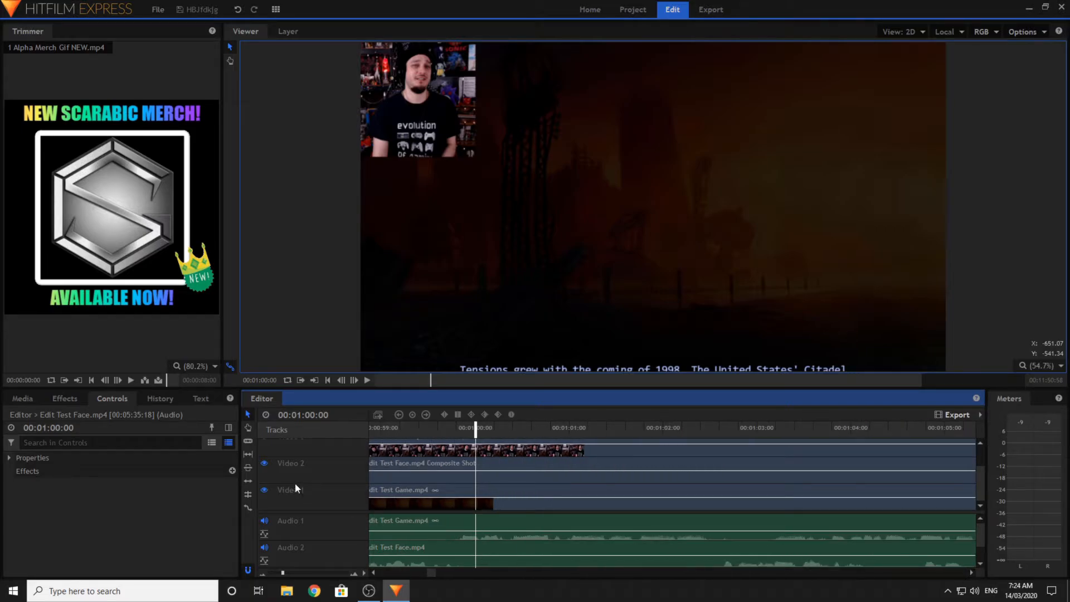
click(425, 432)
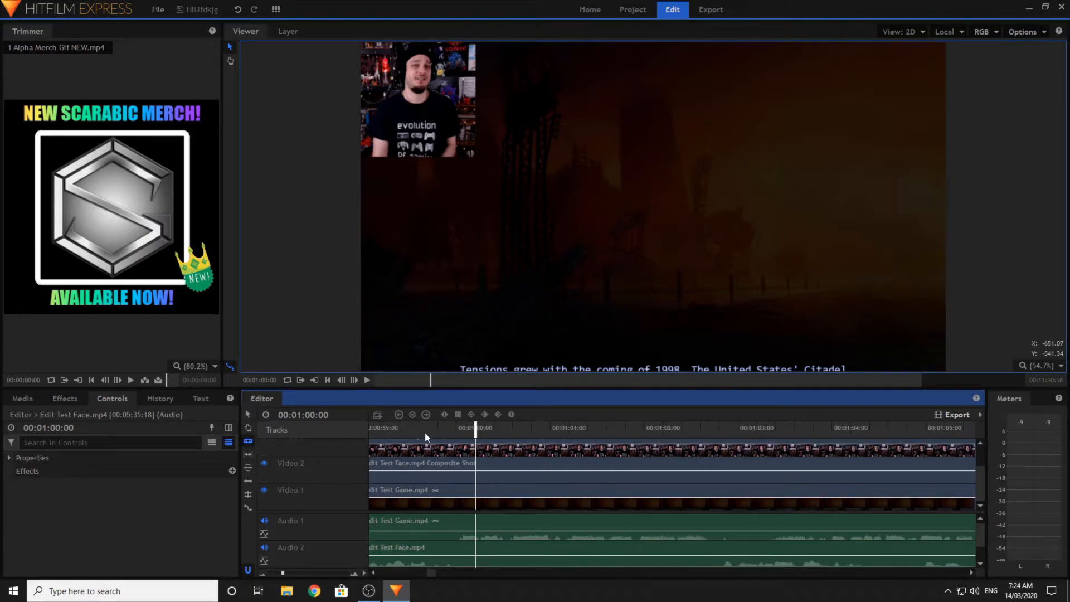
click(367, 380)
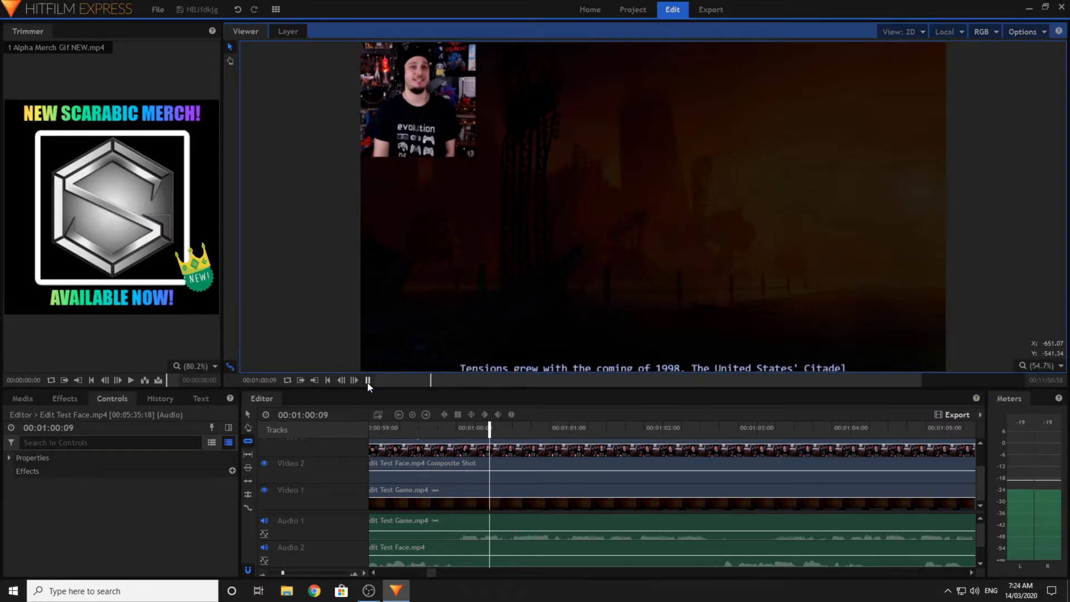
- Slice the face and game clips on all tracks at about 00:01:00:00, and the game clip also at about 00:00:59:44
click(474, 524)
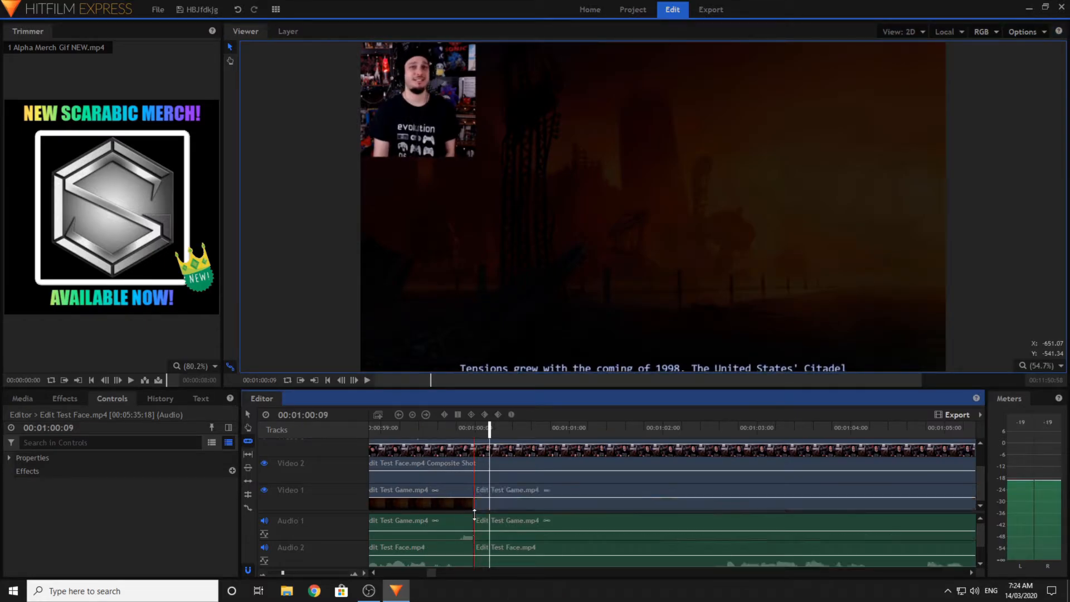
click(475, 476)
click(474, 450)
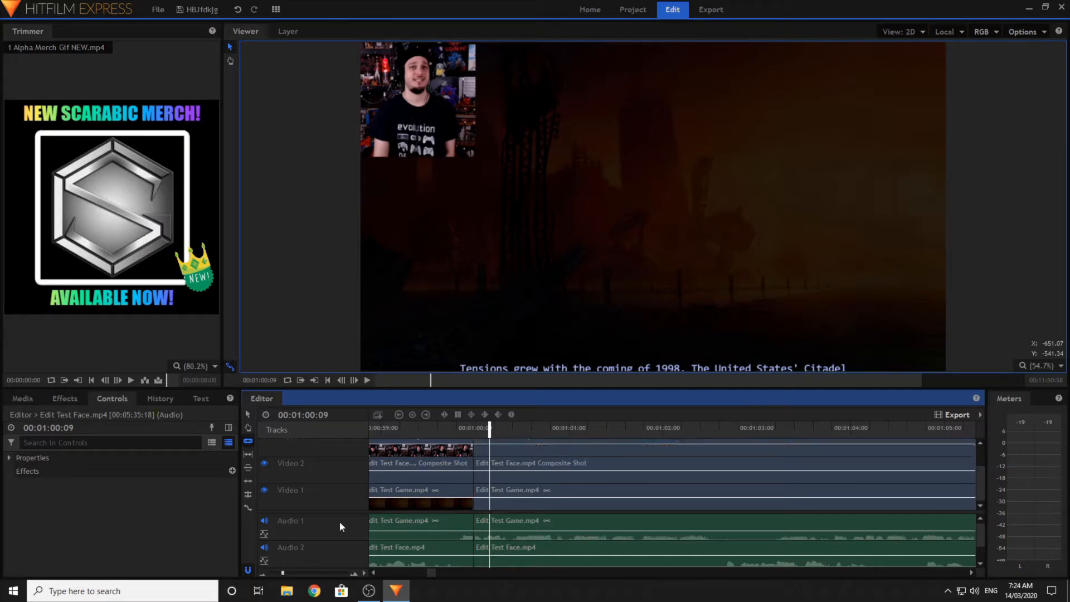
click(450, 524)
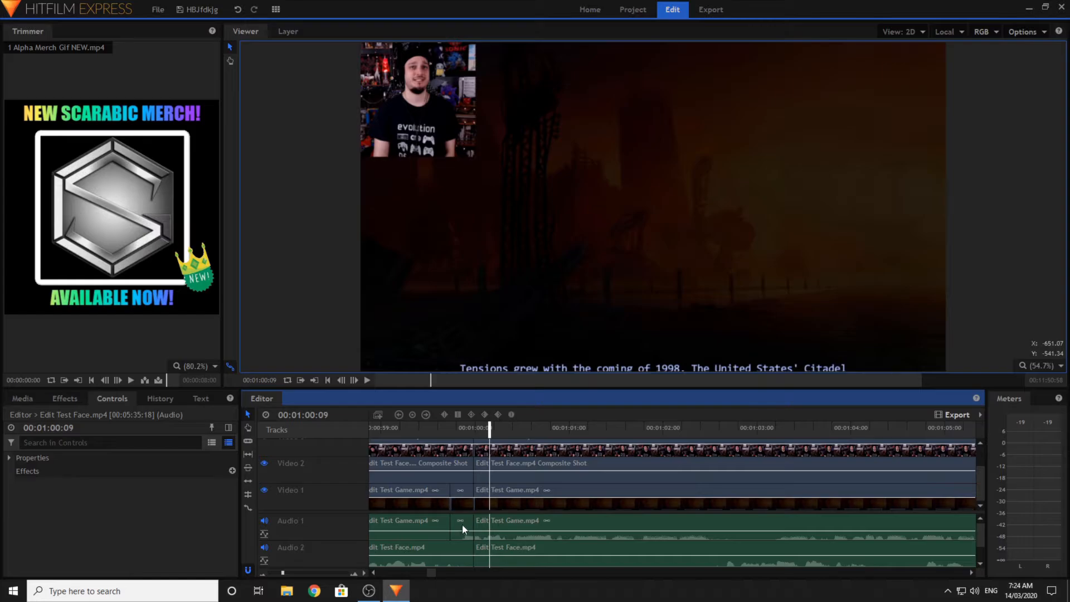
drag(466, 530, 440, 598)
- Listen to the section after the cuts from 00:01:02:26 to about 00:01:08:22
click(701, 436)
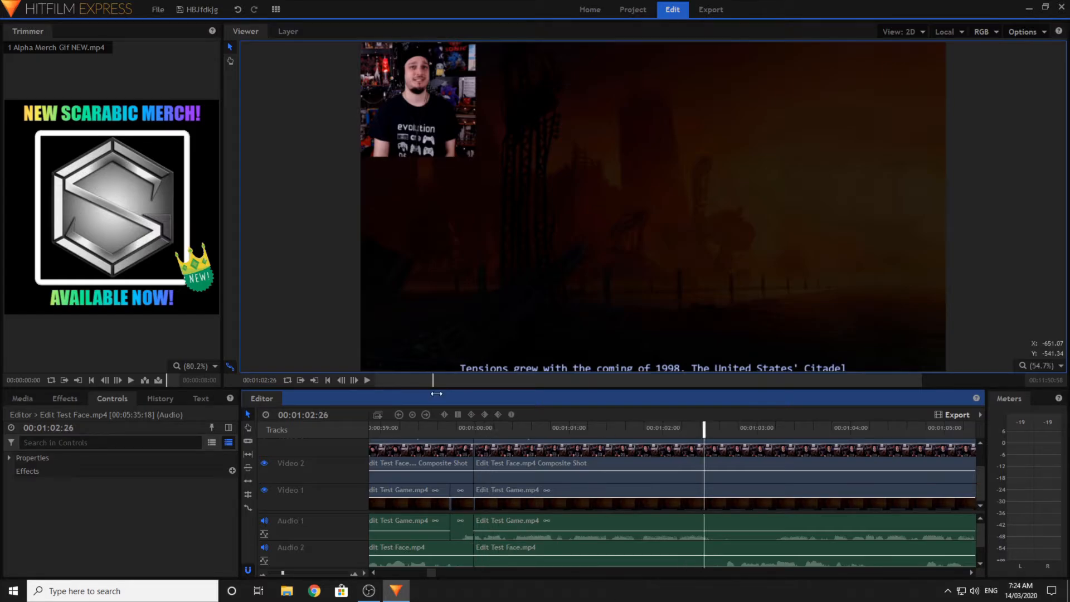
click(367, 380)
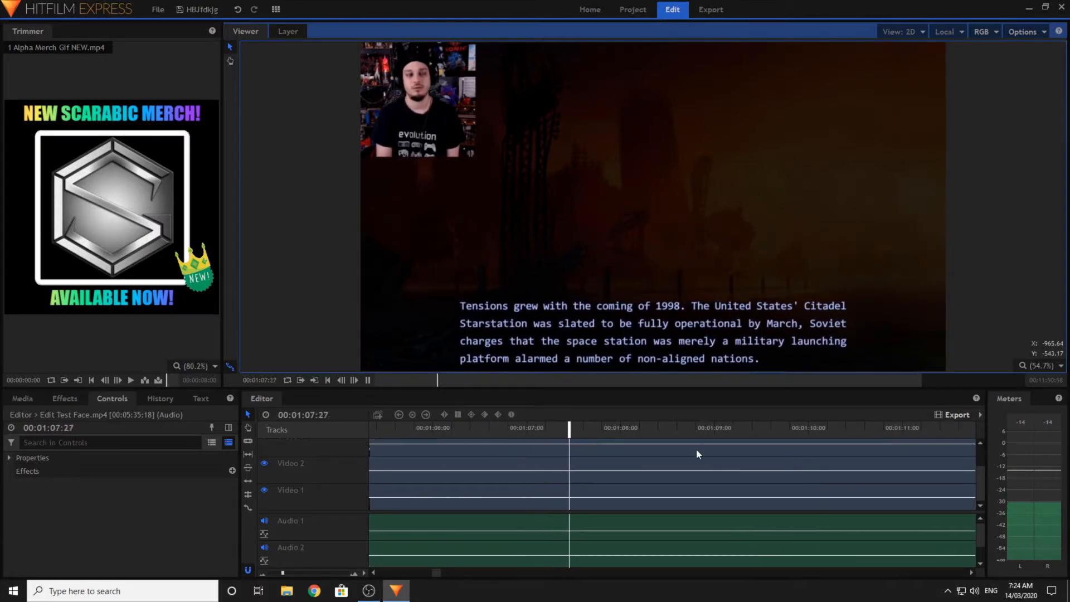
click(647, 398)
- Look further ahead for the next speech, and listen from 00:01:38:41 and again from 00:01:42:23 to 00:01:43:45
scroll(764, 573, right, 5)
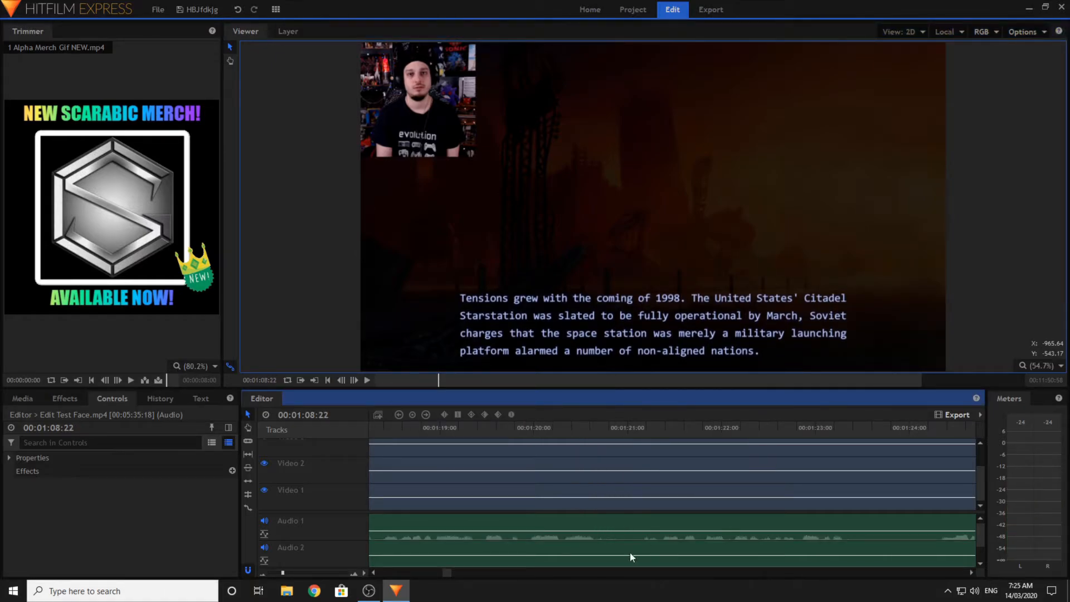
scroll(578, 570, right, 7)
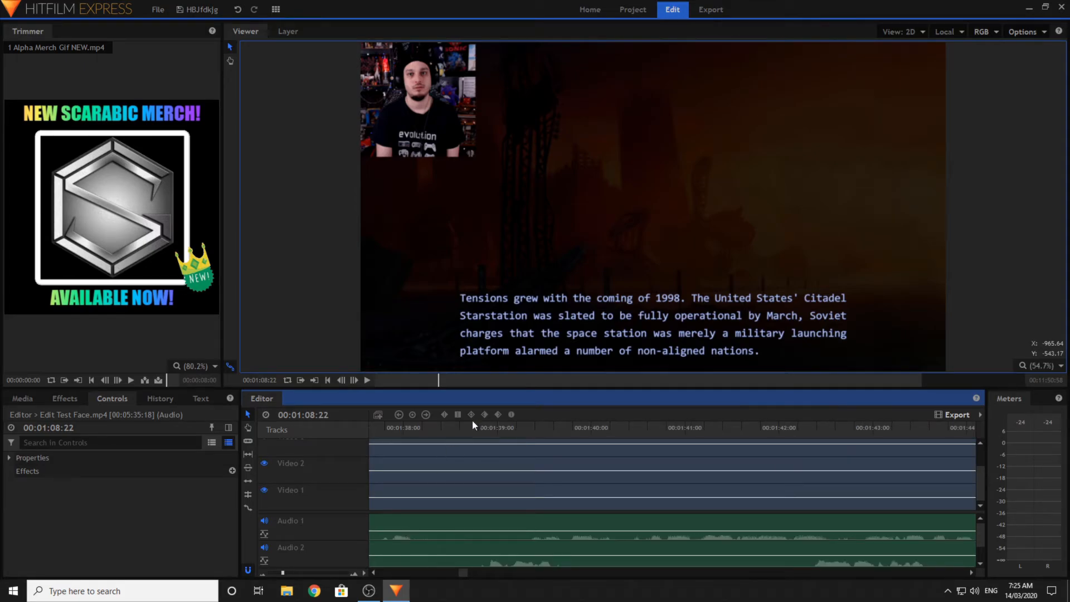
click(468, 427)
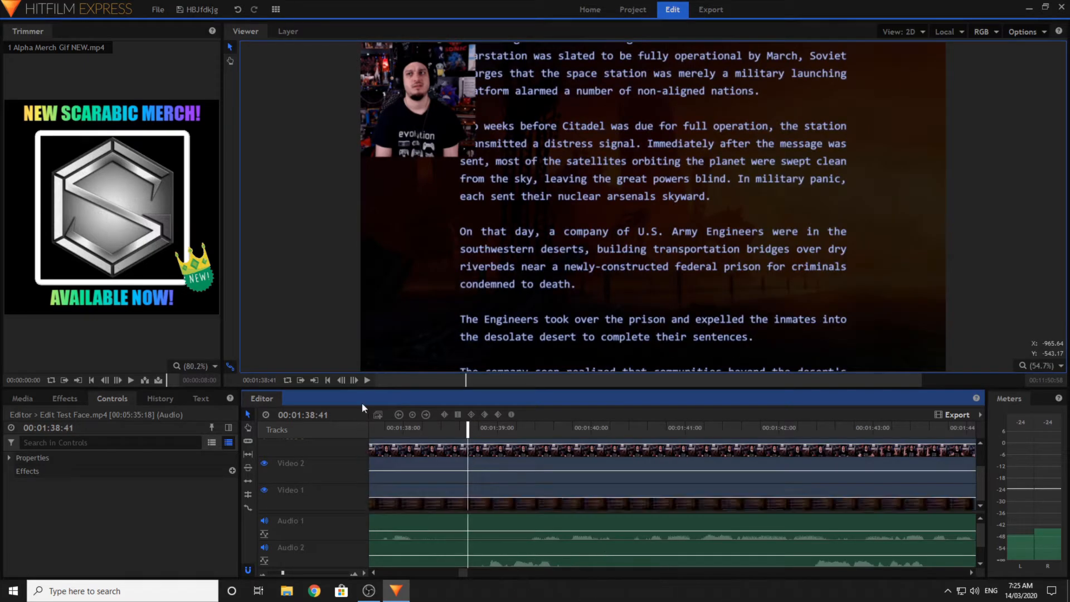
click(368, 380)
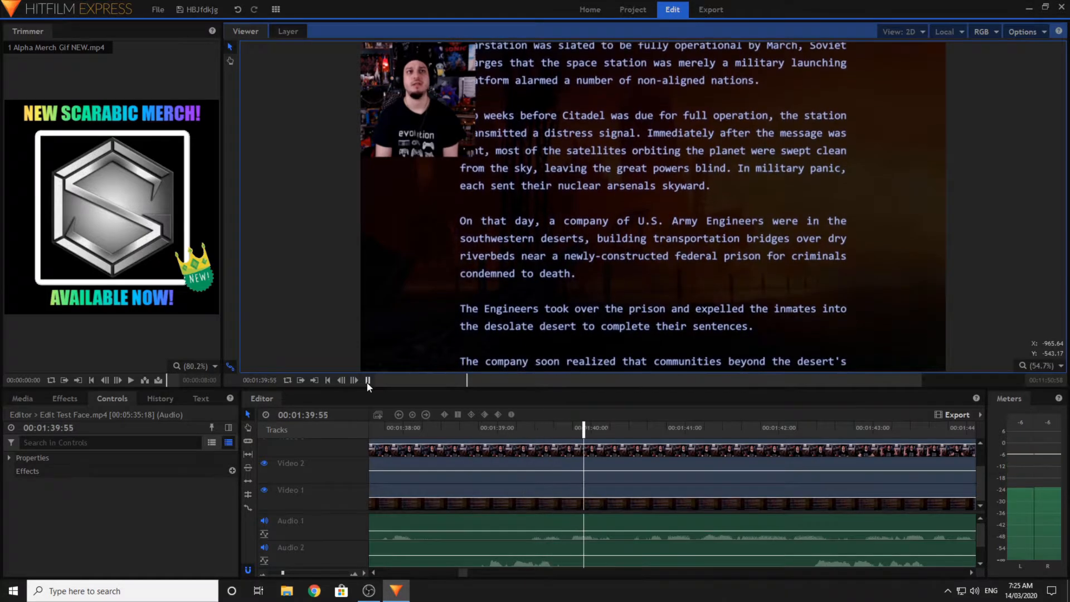
click(367, 382)
click(815, 429)
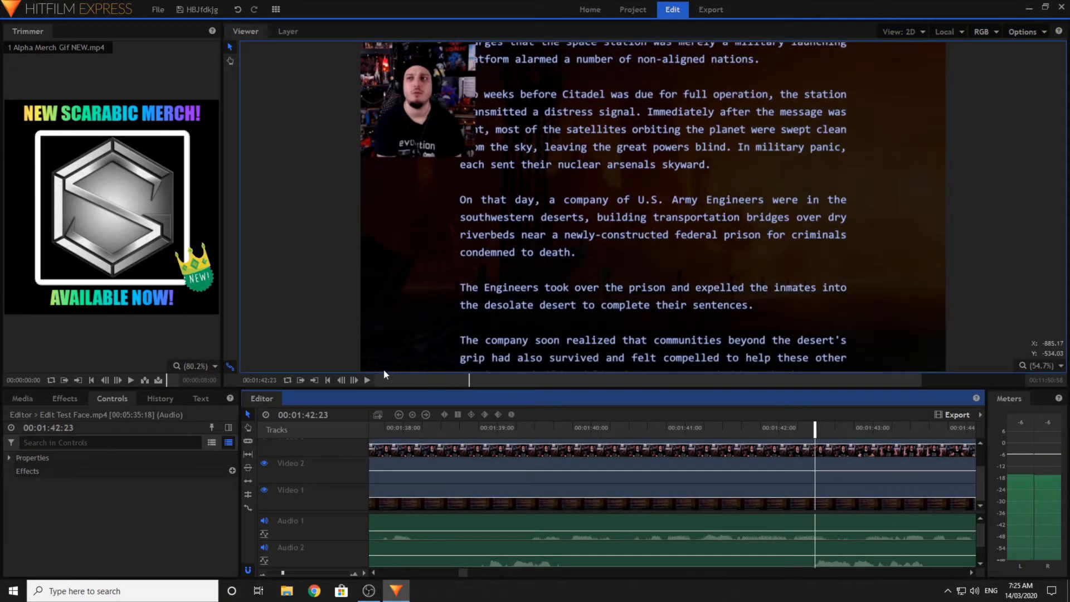
click(368, 378)
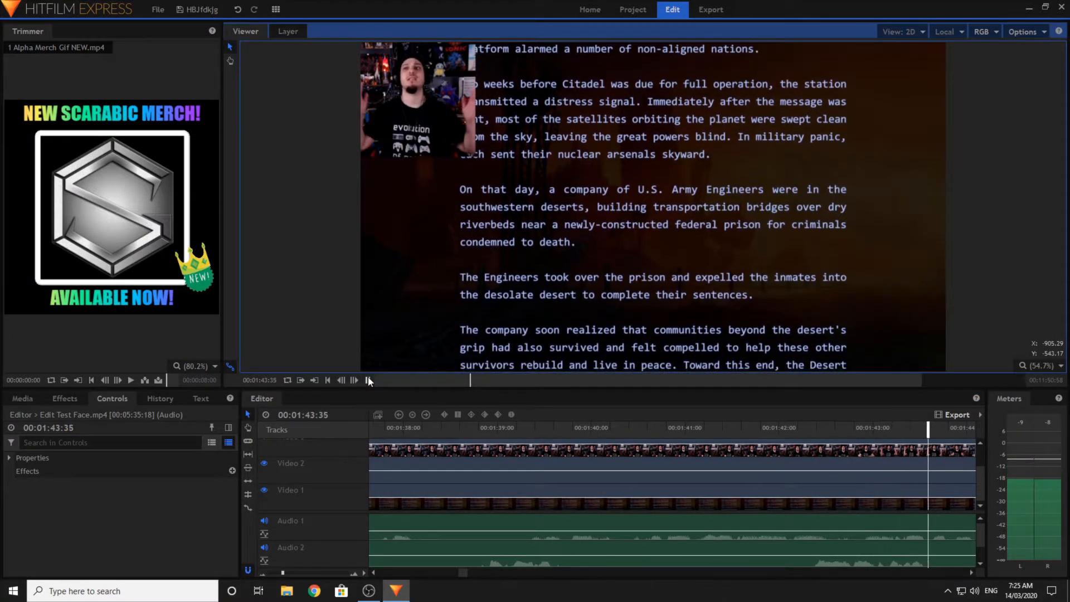
click(367, 381)
- Slice the face and game clips on all video and audio tracks at about 00:01:42:20, just before the next speech
click(808, 560)
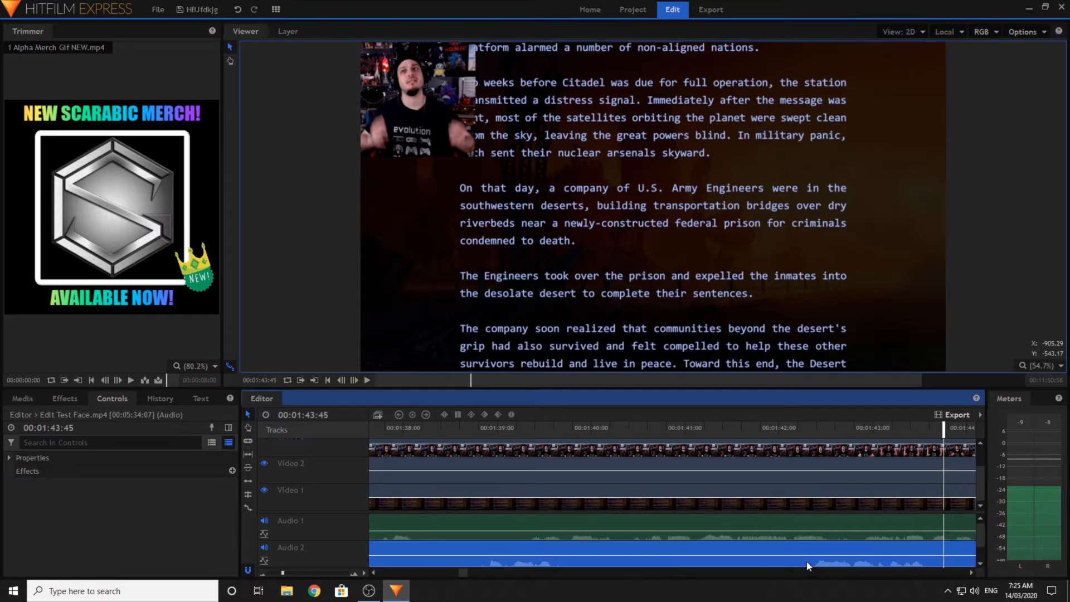
click(250, 440)
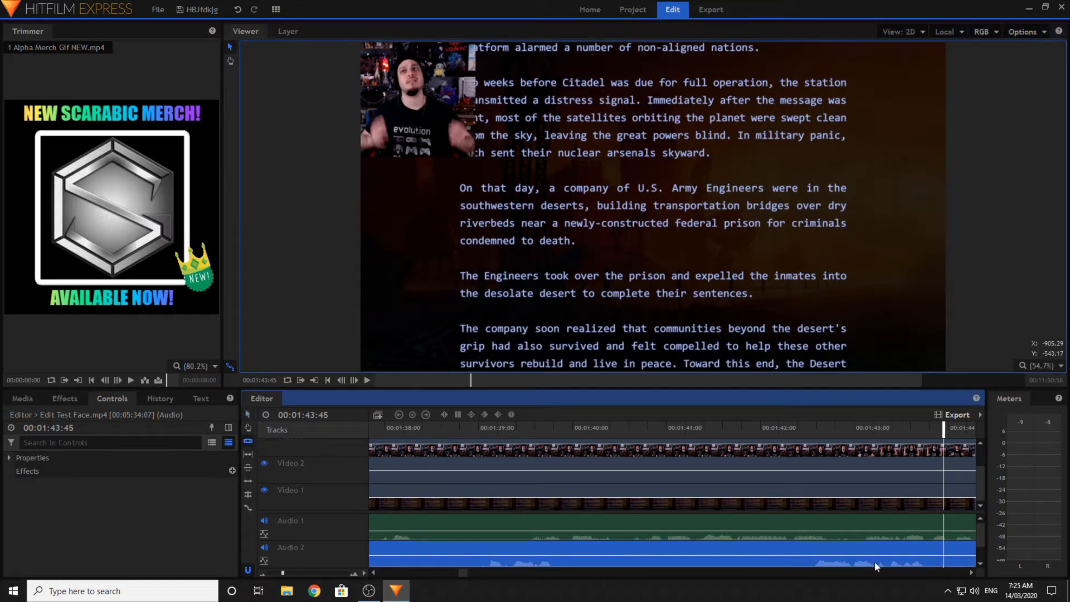
click(810, 557)
click(811, 533)
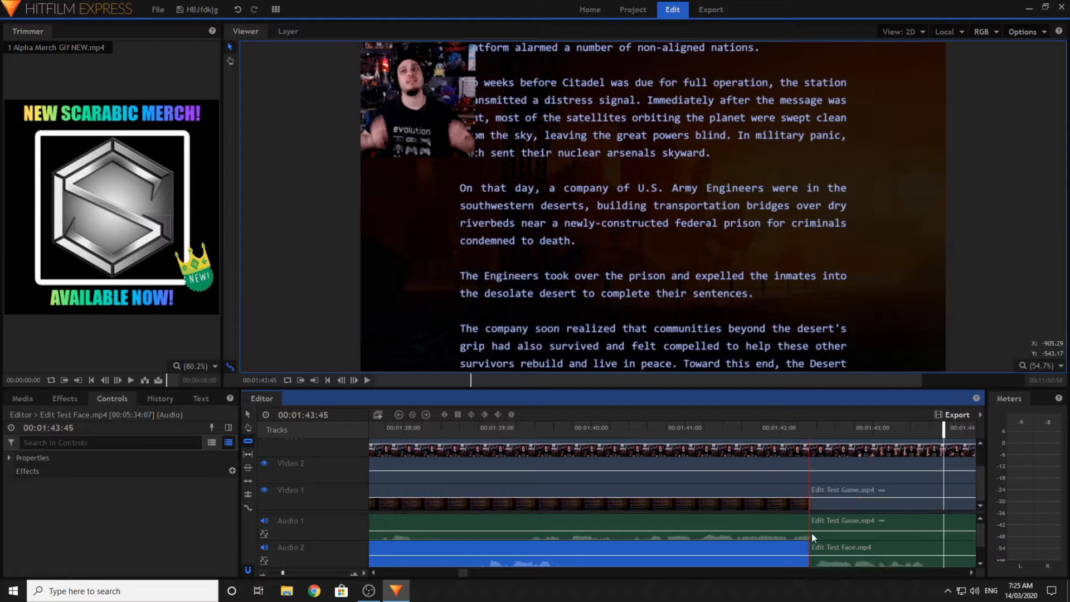
click(815, 472)
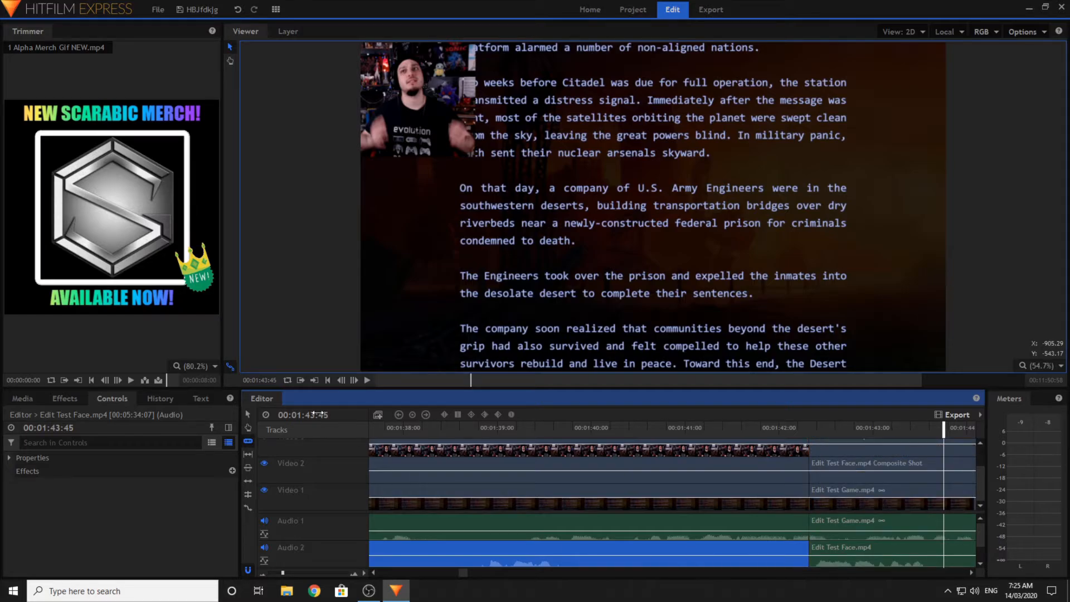
- Move everything after the new cut on all tracks back to about 00:01:00:00, joining it to the earlier clips
click(248, 414)
scroll(855, 544, down, 1)
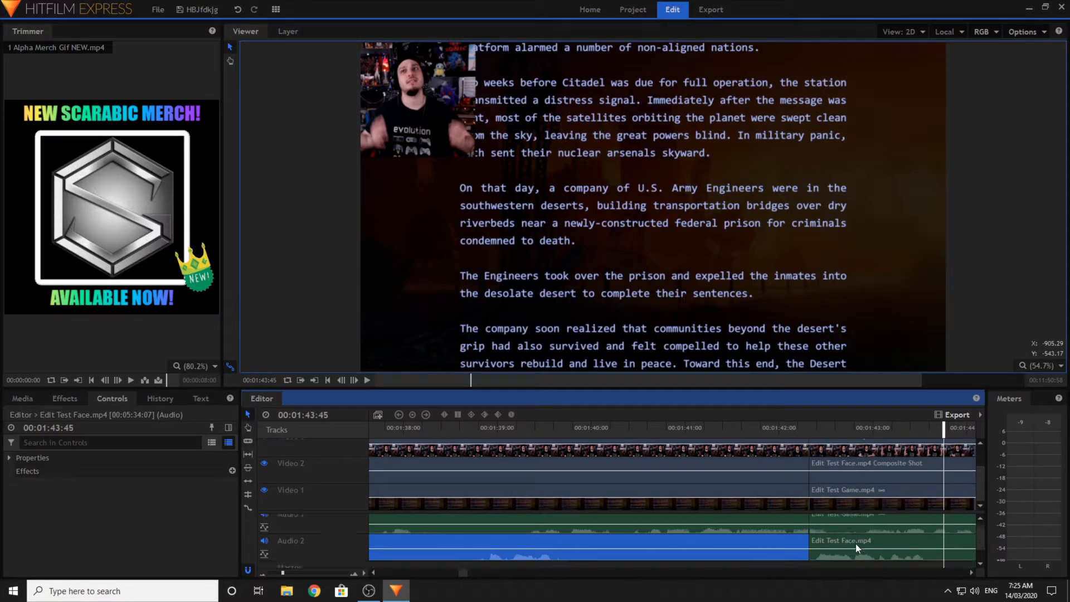
click(865, 563)
scroll(821, 533, up, 1)
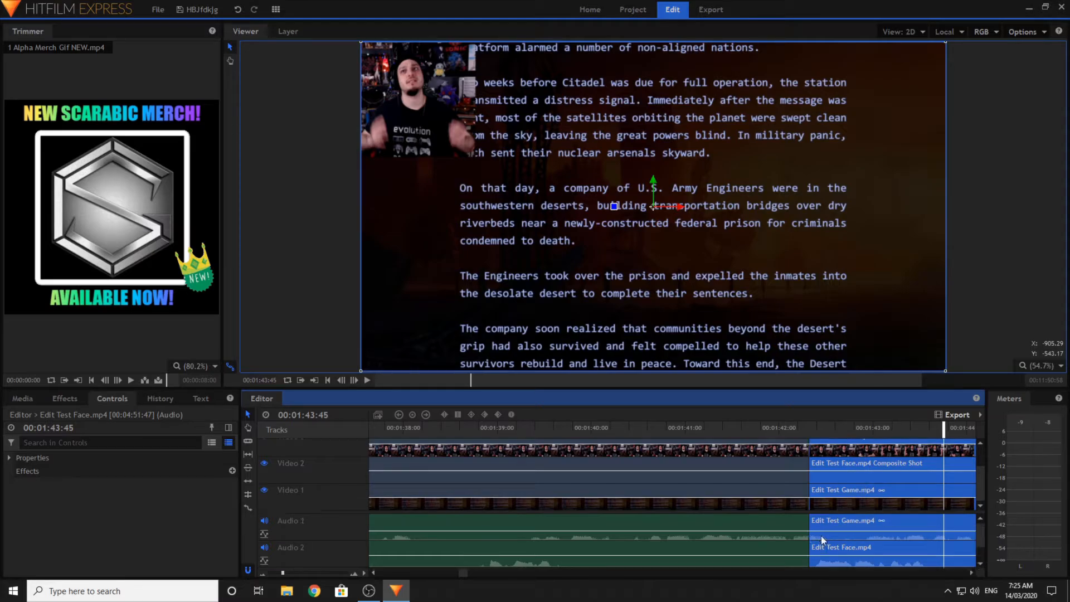
drag(821, 532, 706, 535)
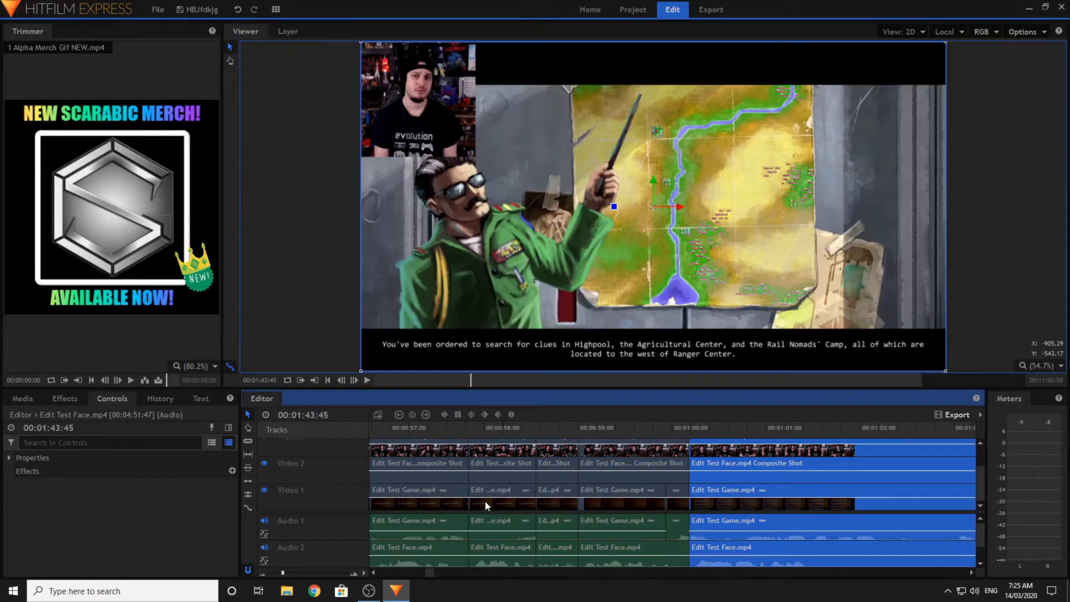
- Play back the joined clips from about 00:00:54:37 to 00:01:01:25 to check the latest cut
click(393, 574)
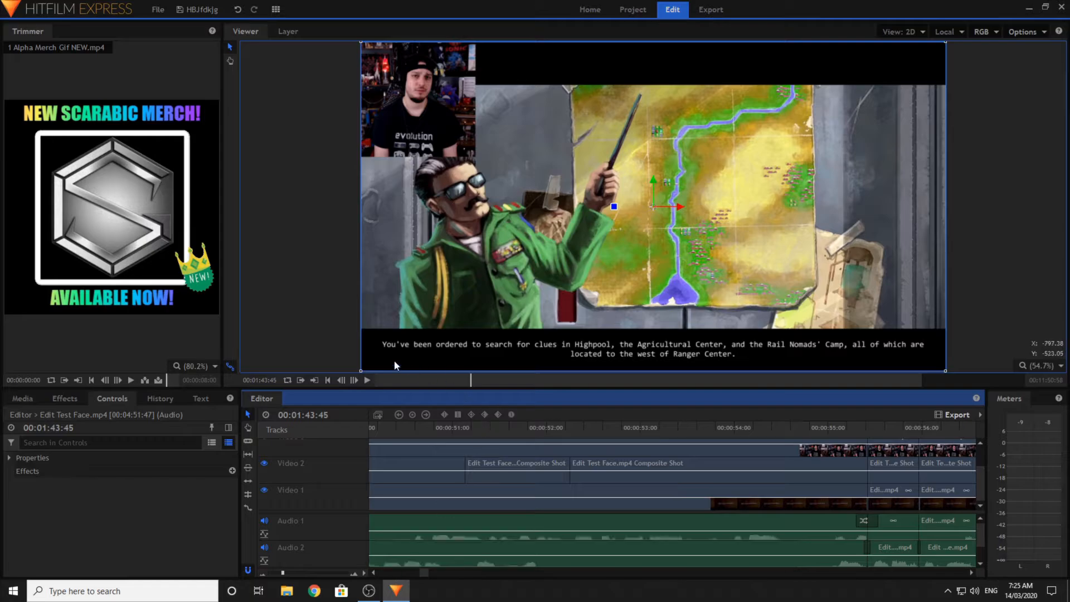
click(439, 429)
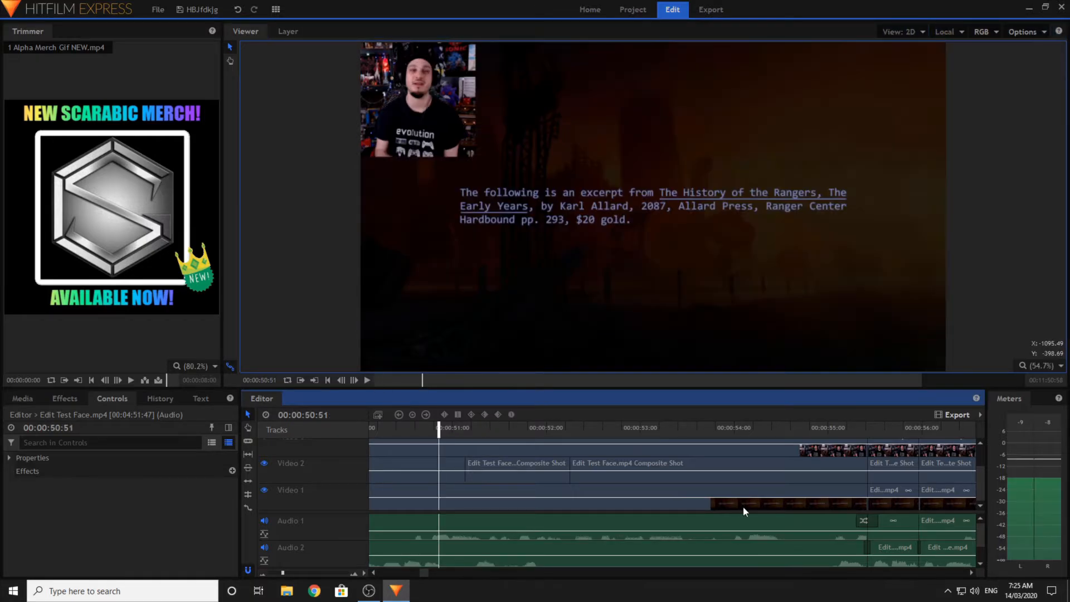
click(790, 430)
click(368, 380)
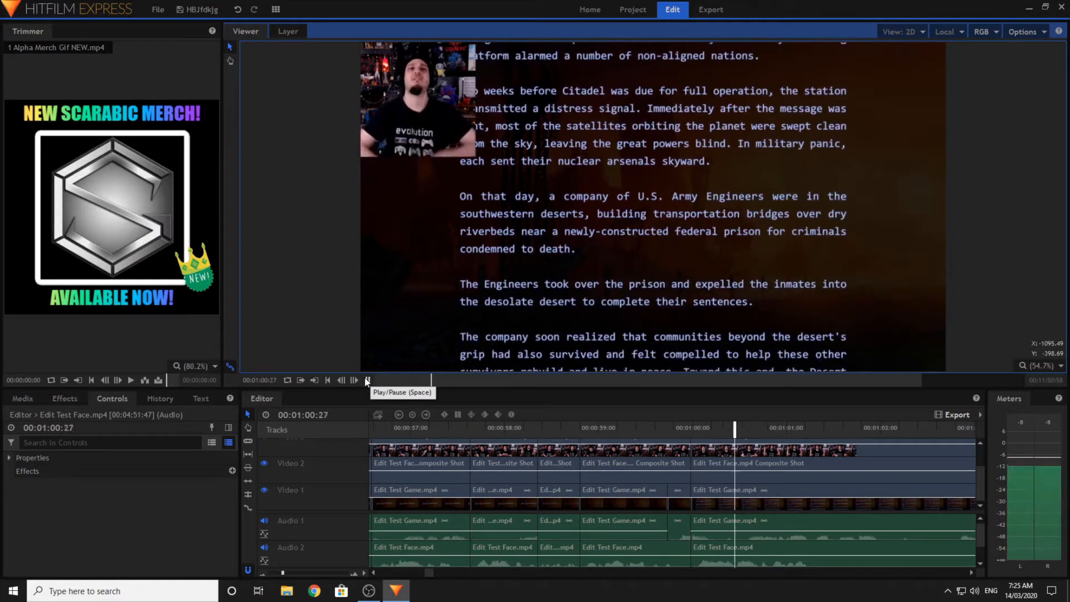
- Slice the face and game clips on all video and audio tracks at 00:01:01:16
click(248, 441)
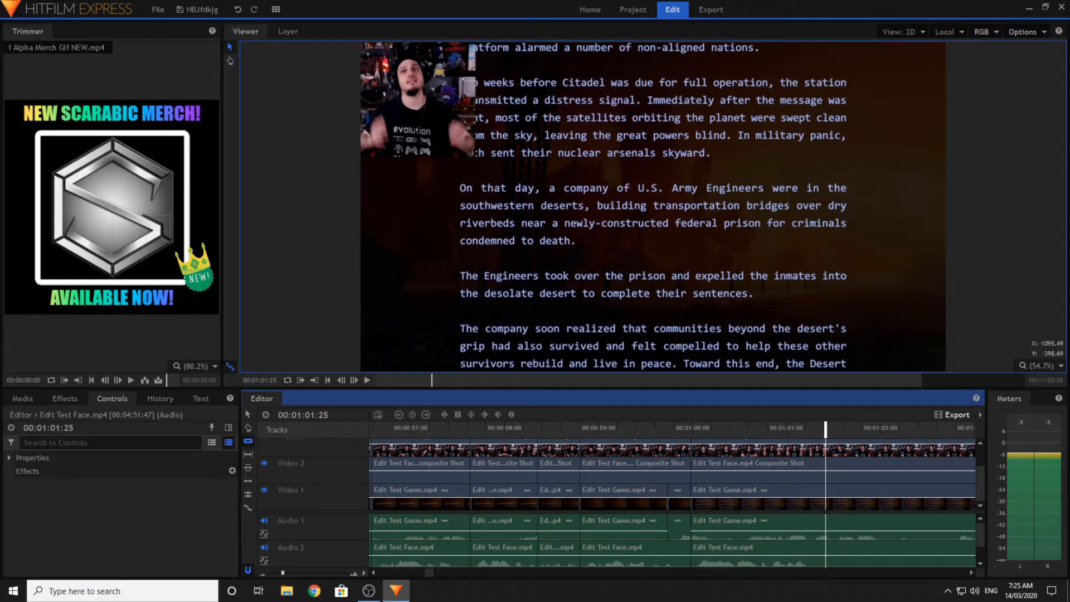
click(805, 430)
drag(805, 429, 812, 429)
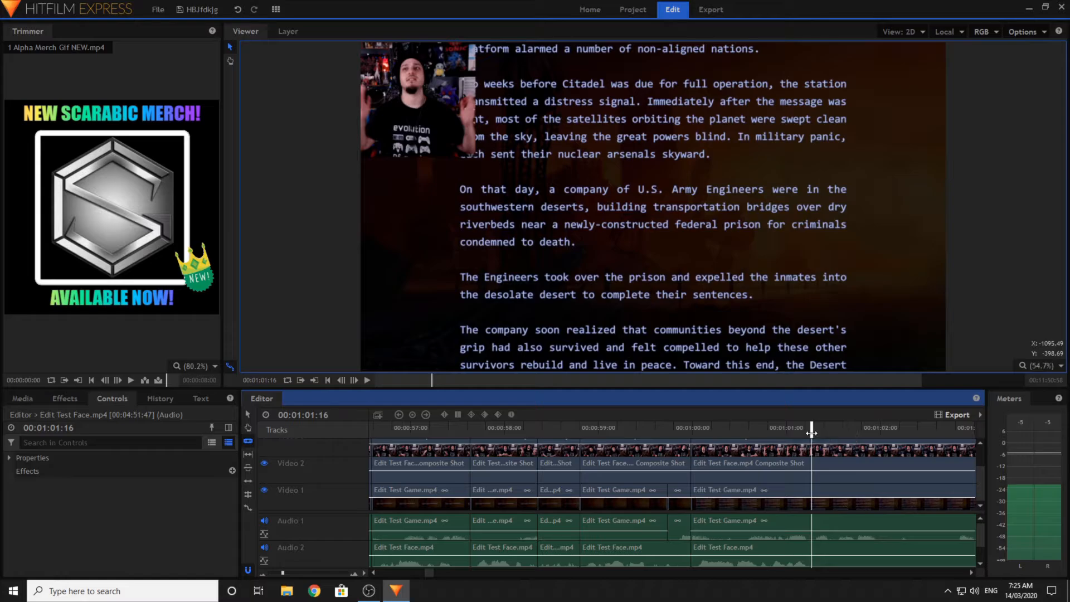
click(810, 548)
click(812, 526)
click(811, 468)
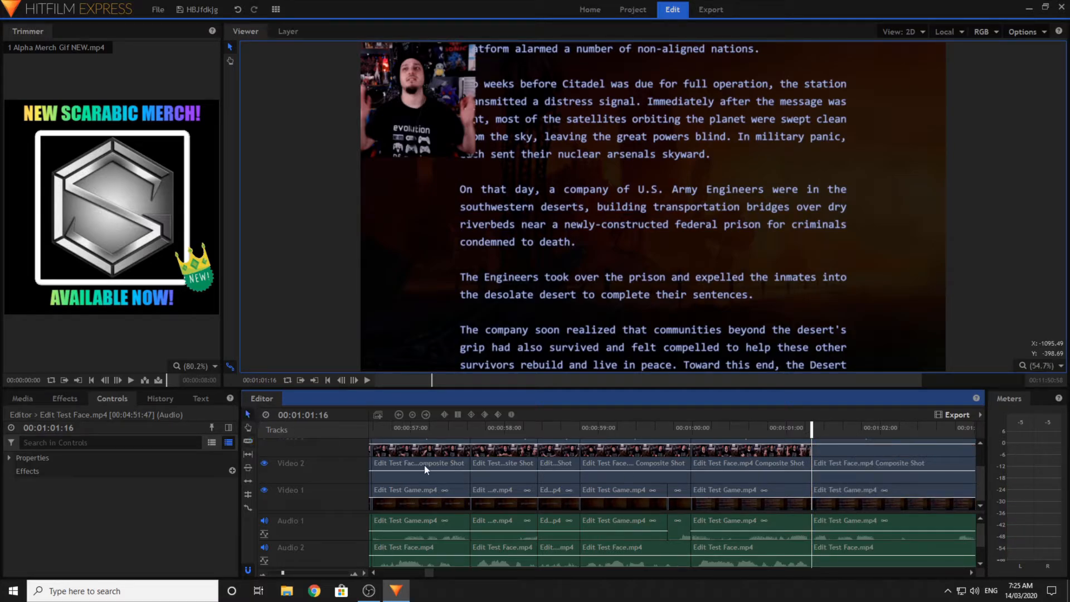
- Set the PIP effect's scale to 40% on the short face clip at 00:00:55:42
click(373, 573)
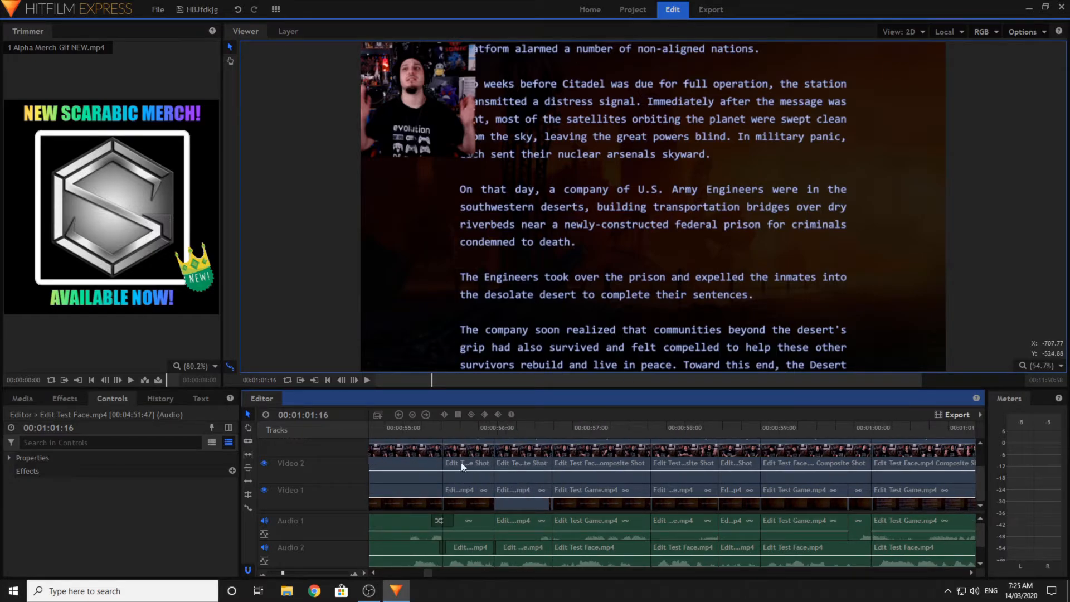
click(469, 428)
click(475, 465)
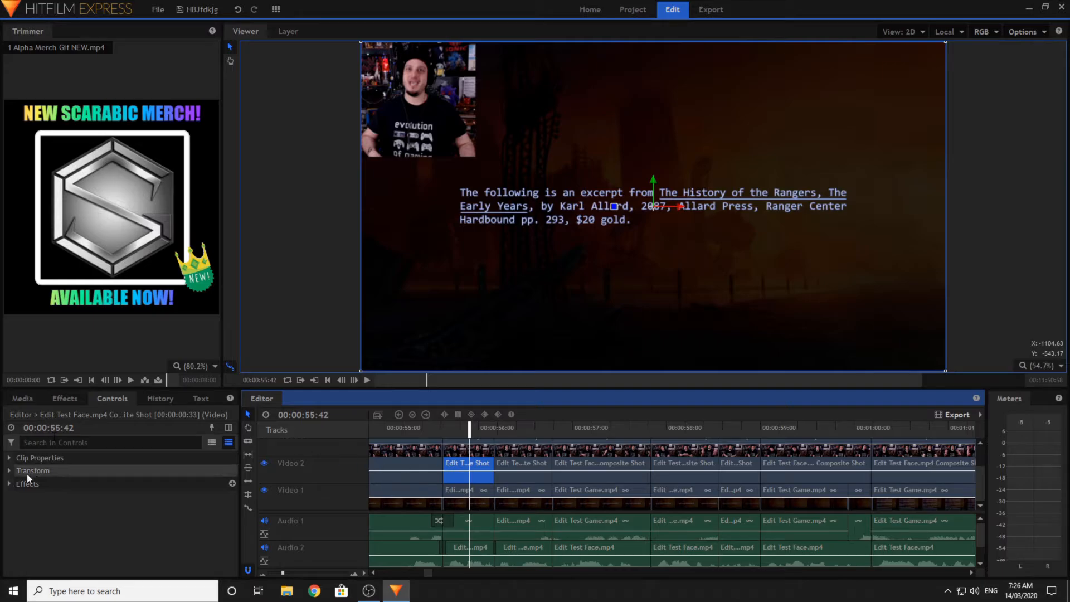
click(9, 483)
click(20, 496)
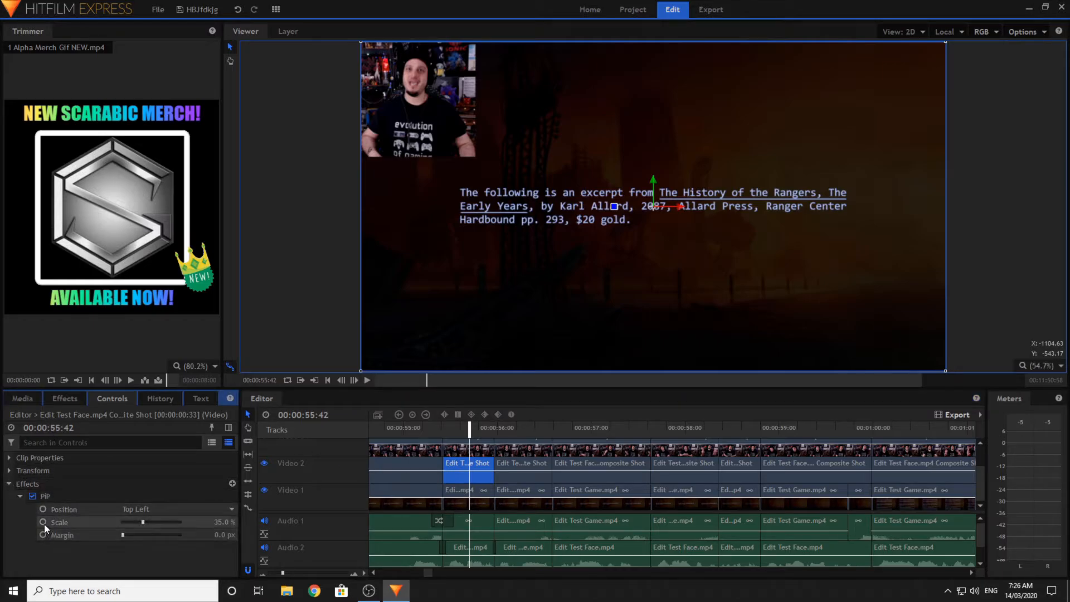
click(226, 520)
text(40)
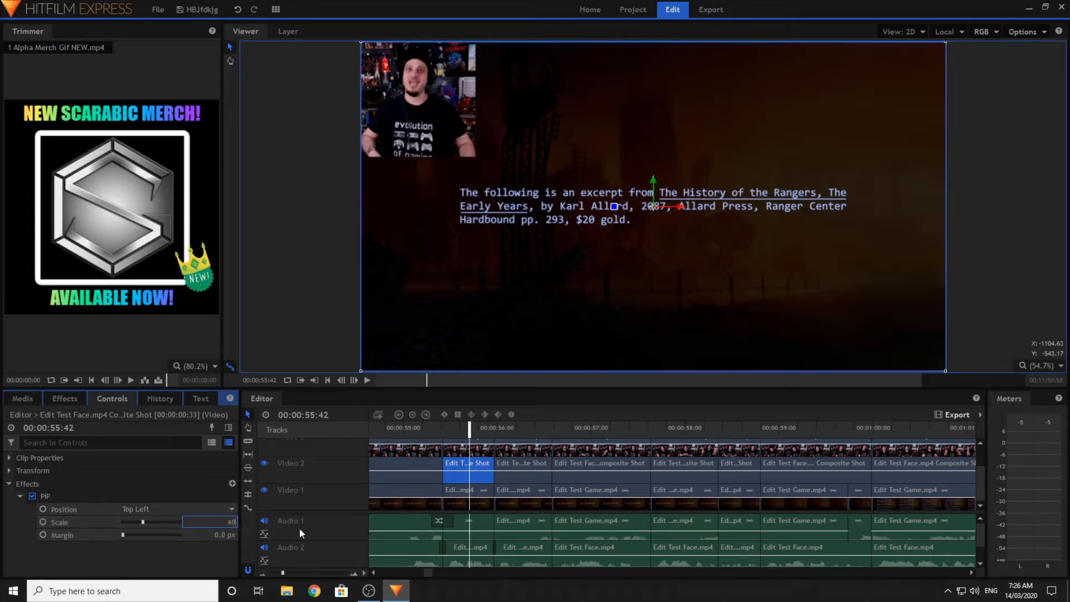
- Edit the PIP scale of the second short face clip, and set the third one's PIP scale to 50%
click(527, 463)
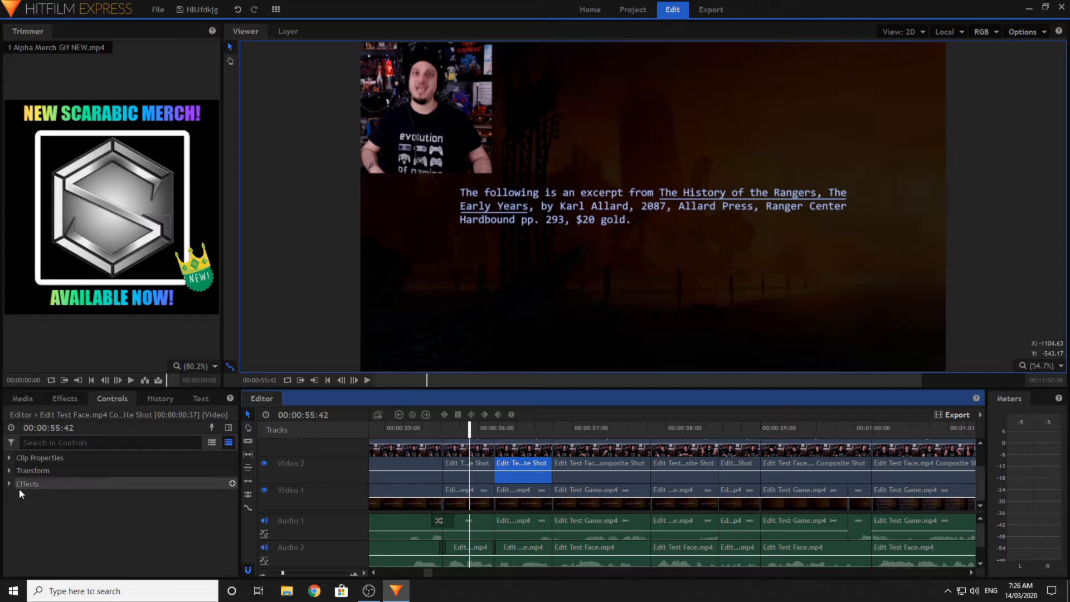
click(217, 524)
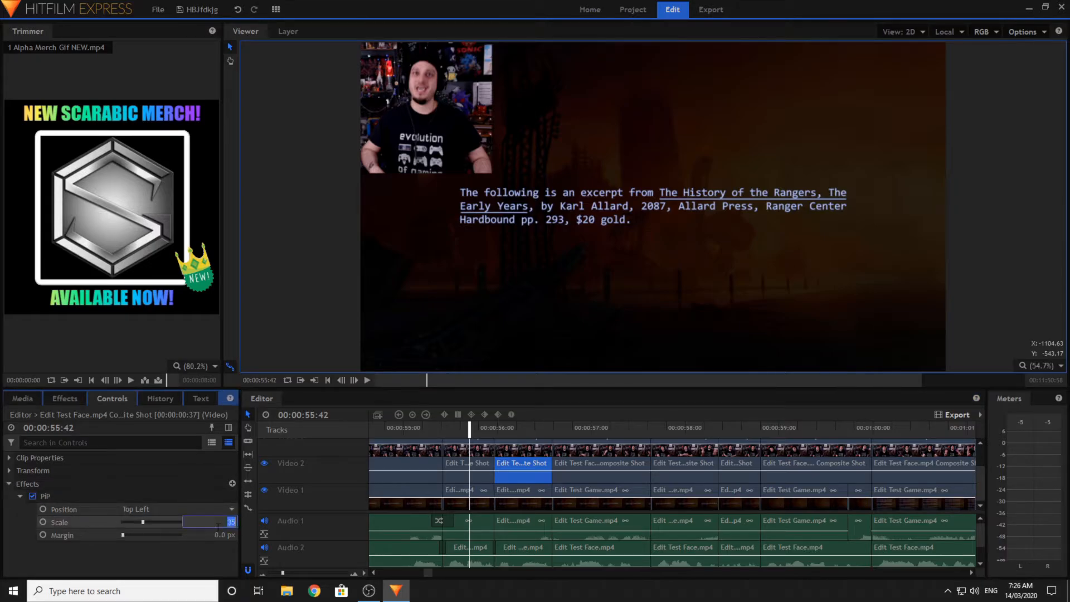
click(580, 456)
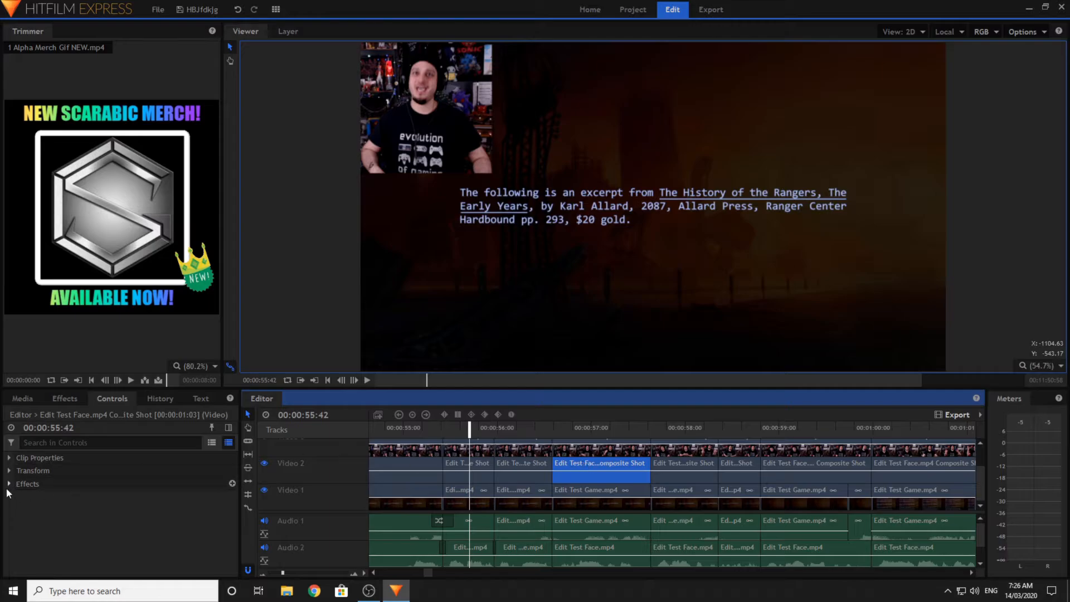
click(9, 484)
click(205, 522)
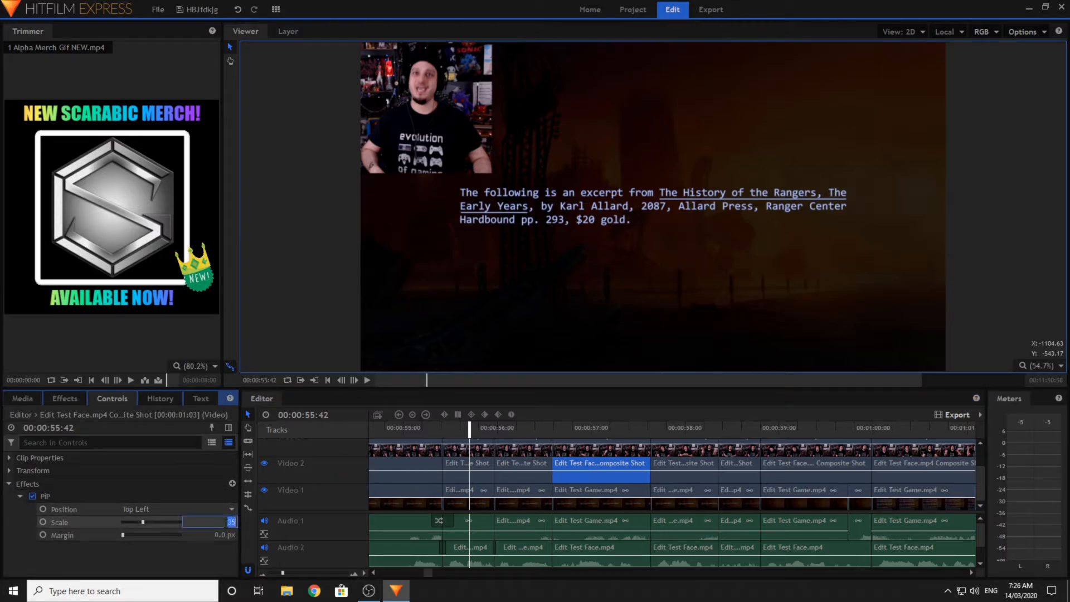
text(50)
- Set the PIP scale to 55% on the fourth short face clip and 60% on the fifth
click(687, 466)
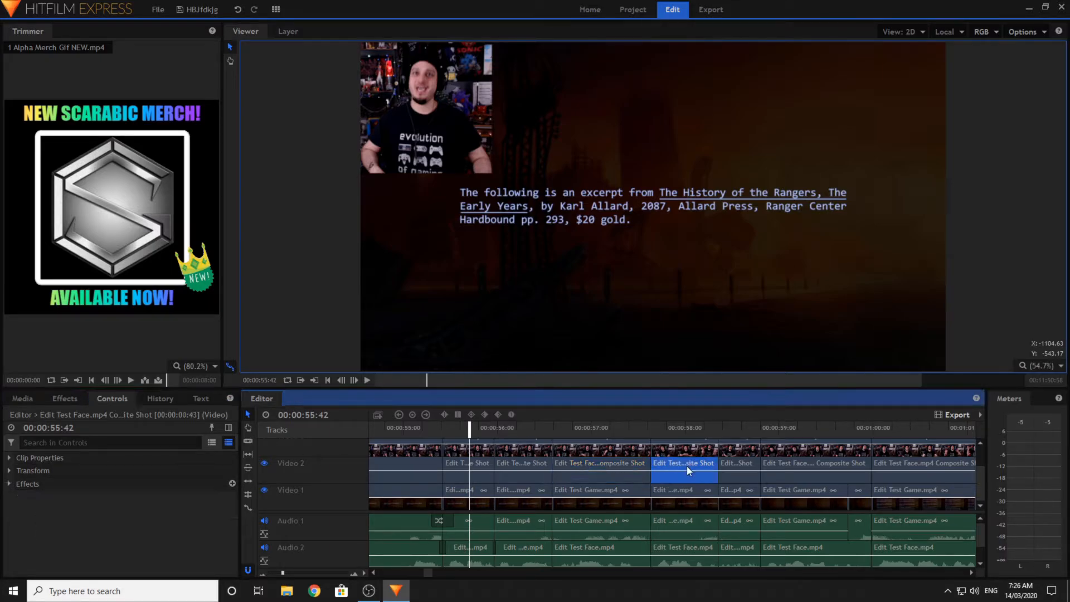
click(9, 484)
click(16, 496)
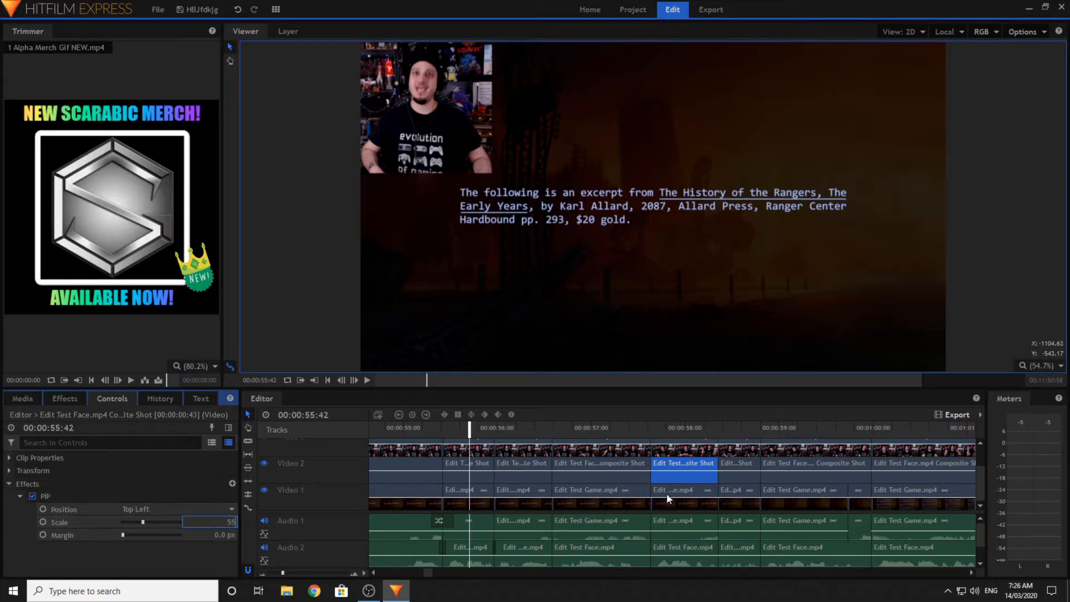
click(734, 466)
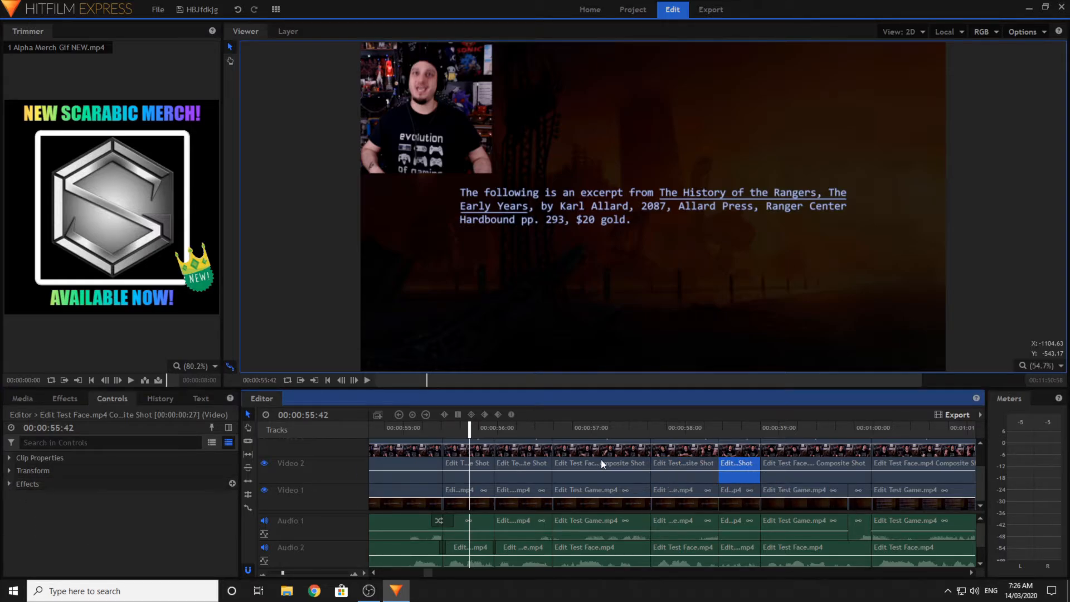
click(9, 483)
click(20, 495)
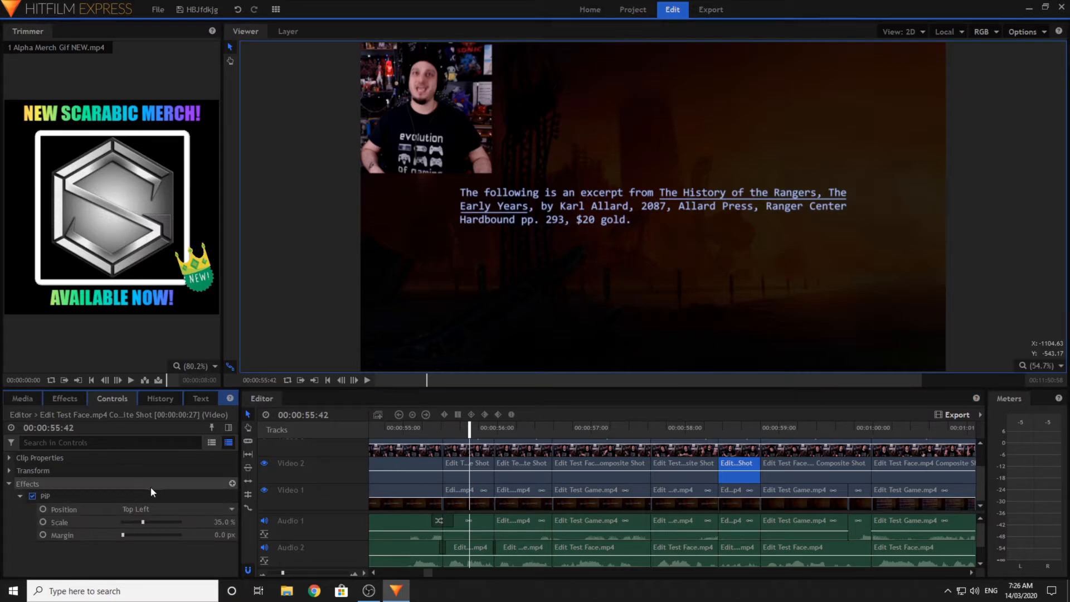
click(220, 522)
text(60)
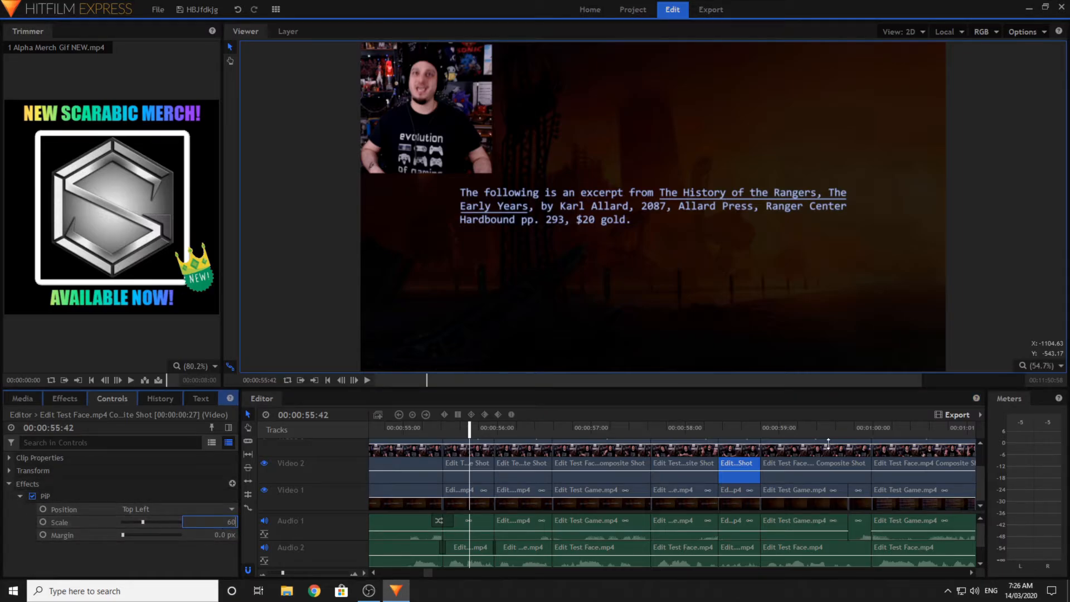
- Set the PIP scale to 65% on the sixth face clip, ending at about 00:01:00:00
click(804, 481)
click(9, 483)
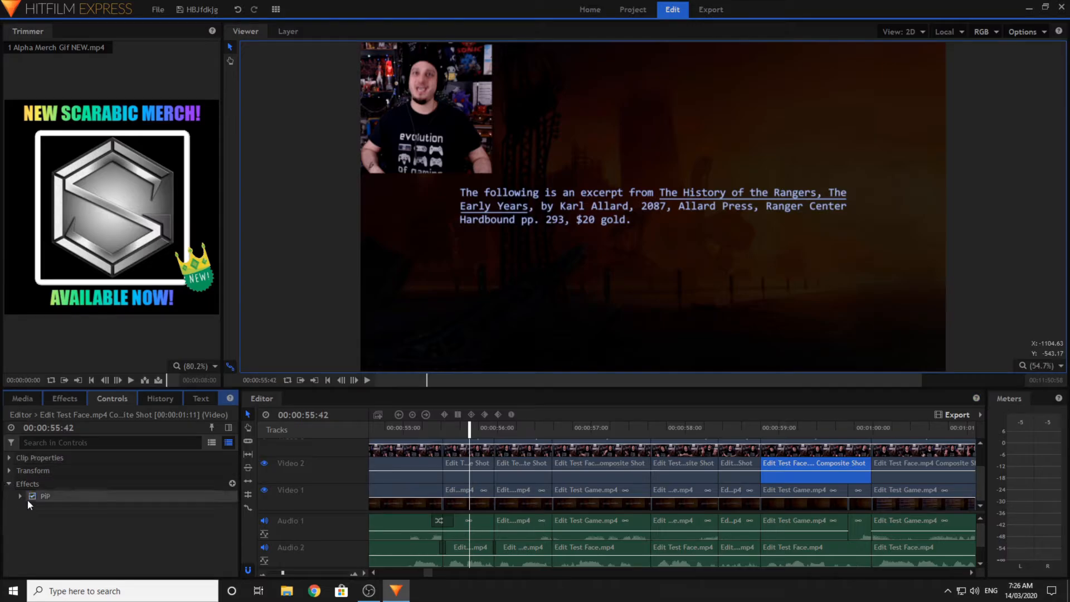
click(28, 499)
click(20, 496)
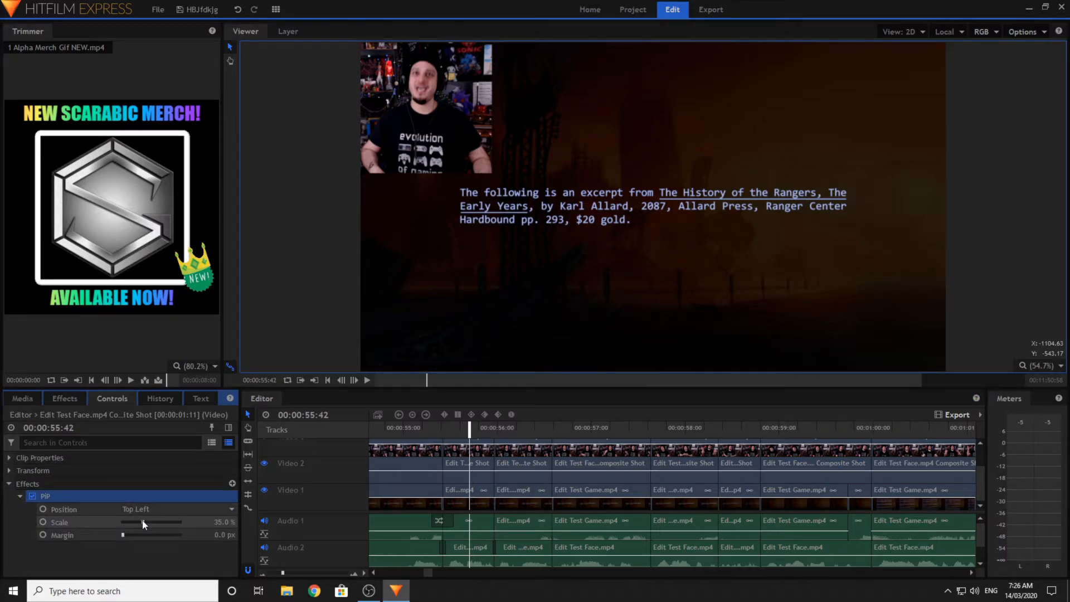
click(205, 521)
text(65)
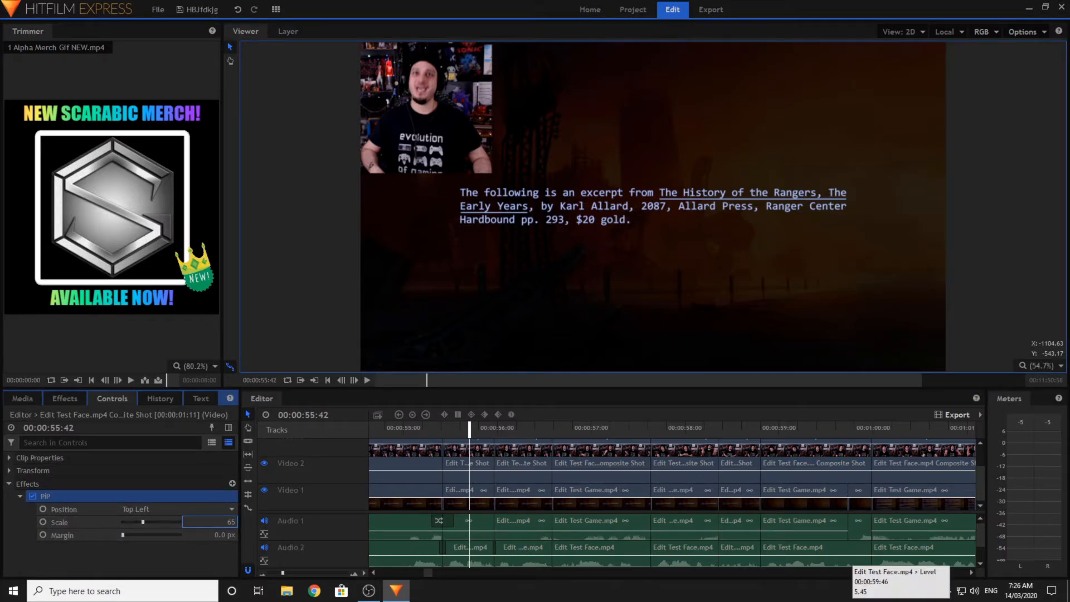
- Set the PIP scale to 70% on the face clip between about 00:01:00:00 and 00:01:01:16
click(972, 573)
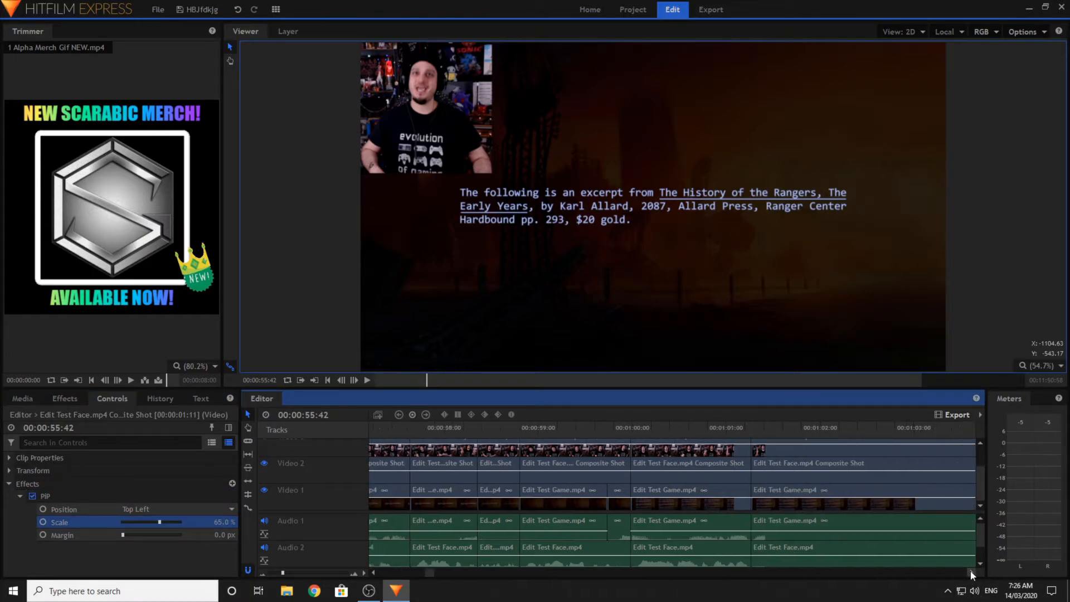
click(594, 460)
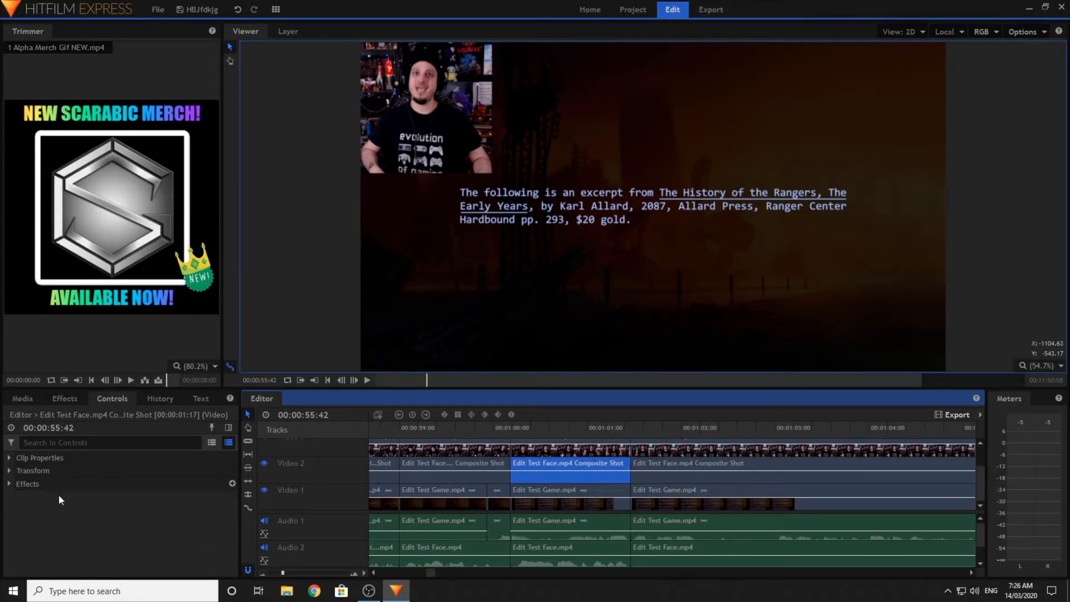
click(9, 483)
click(20, 496)
click(221, 522)
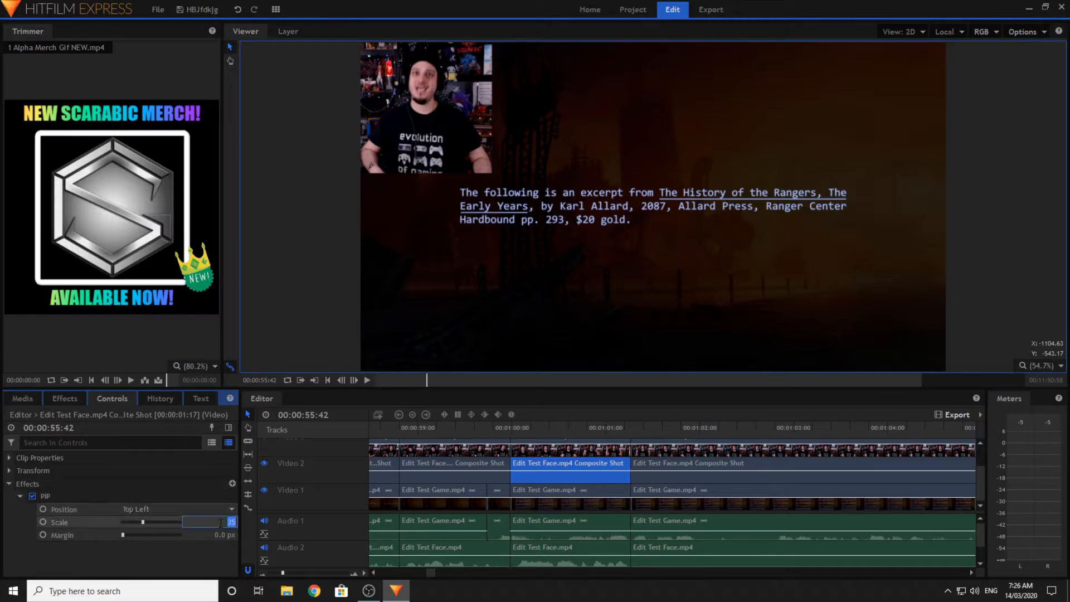
click(172, 553)
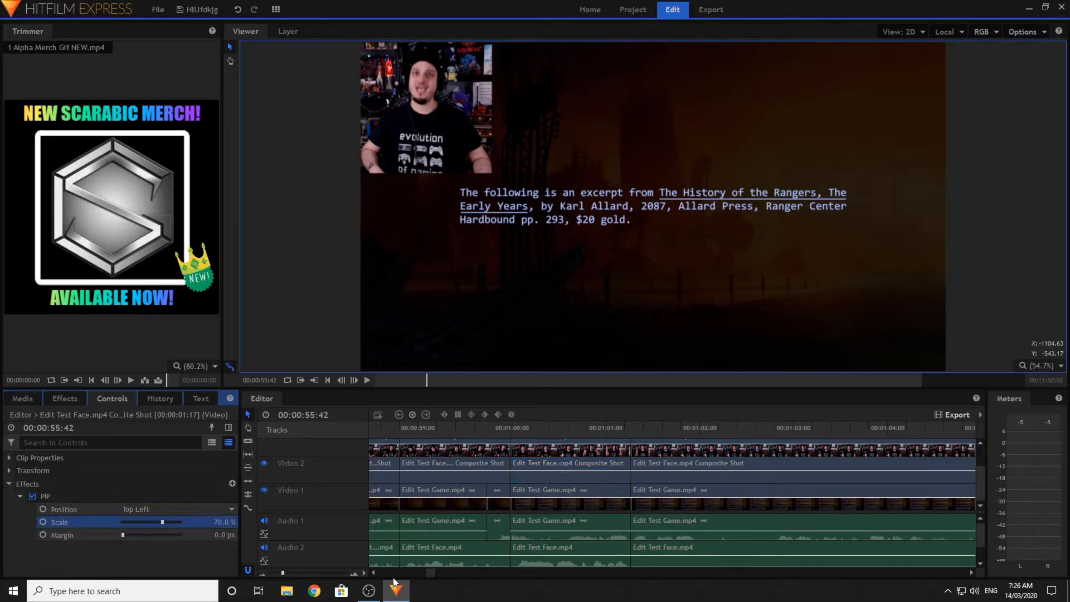
- Save the project and play back the zooming face-cam section from 00:00:54:37 to about 00:01:01:20
click(409, 569)
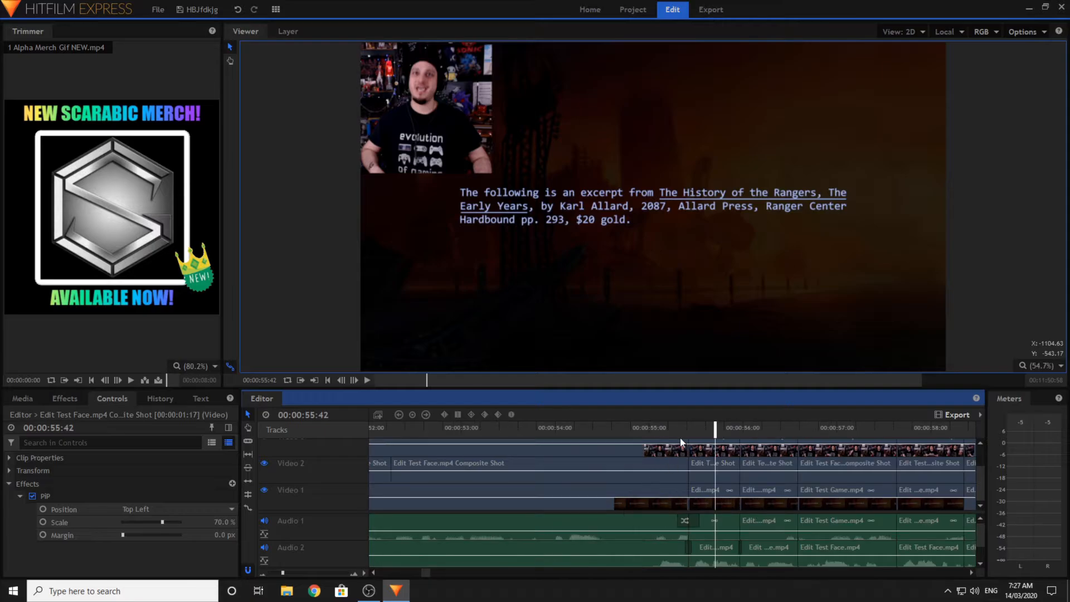
click(613, 428)
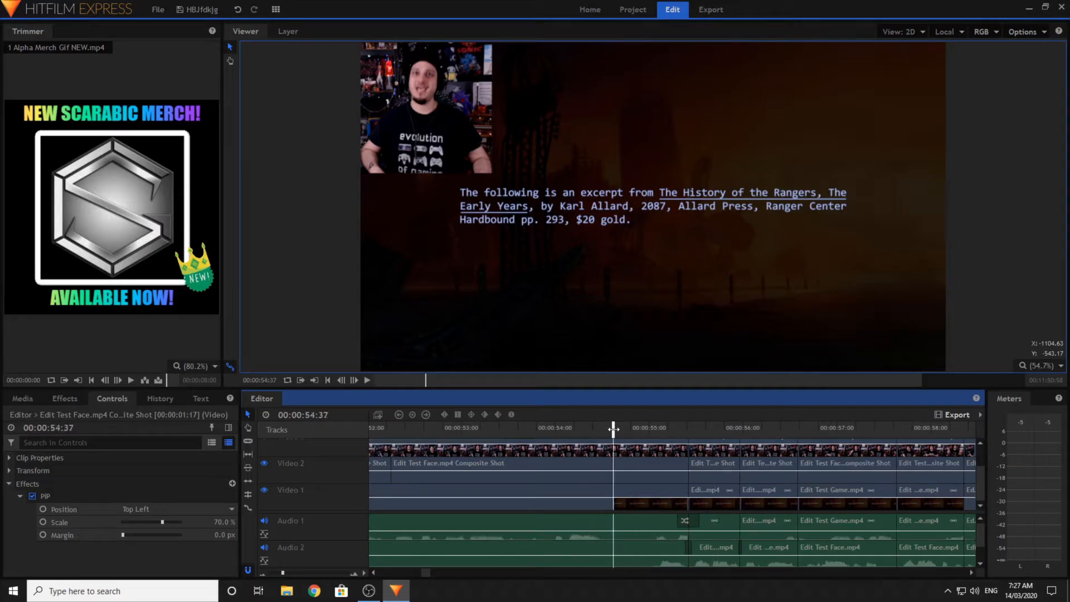
click(195, 11)
click(309, 297)
click(367, 380)
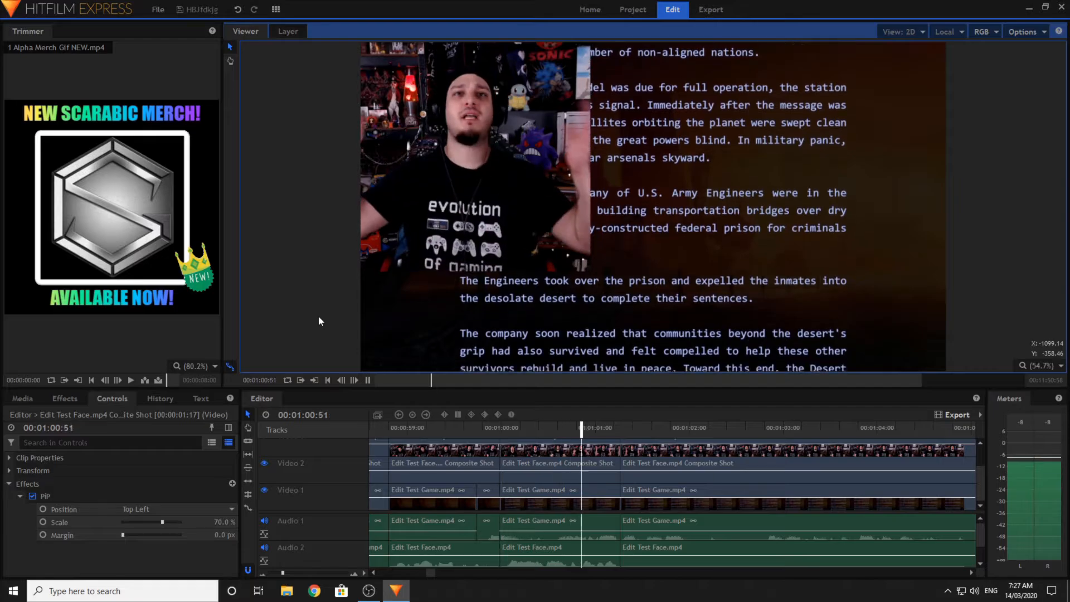
key(space)
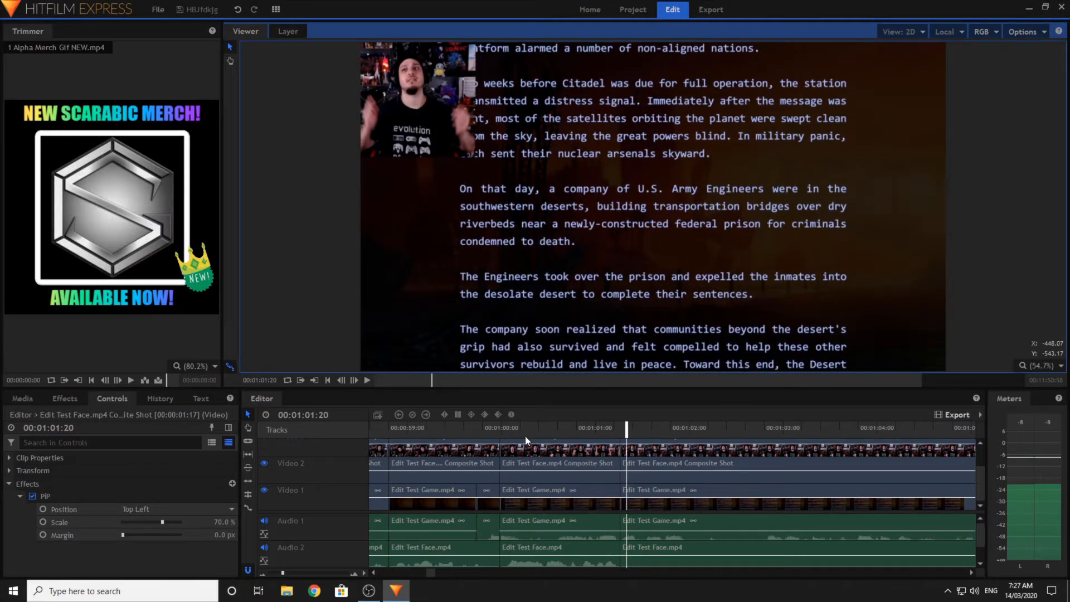
- Apply the Large Room effect to the Audio 2 face clip starting at about 00:01:00:00 and set its gain to 5.76 dB
drag(536, 530, 547, 572)
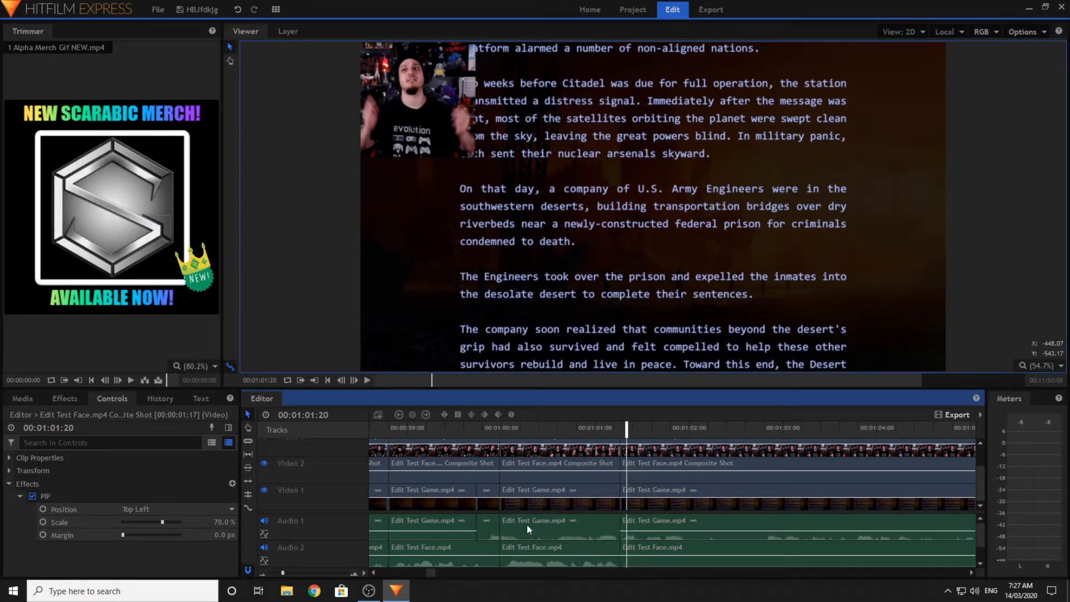
click(509, 427)
click(548, 543)
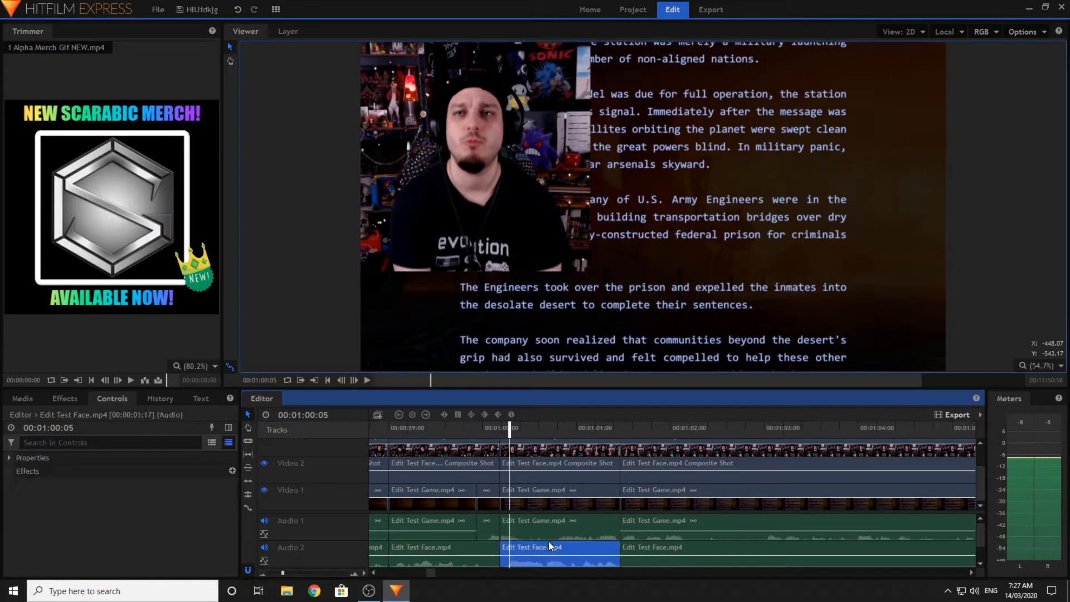
click(76, 397)
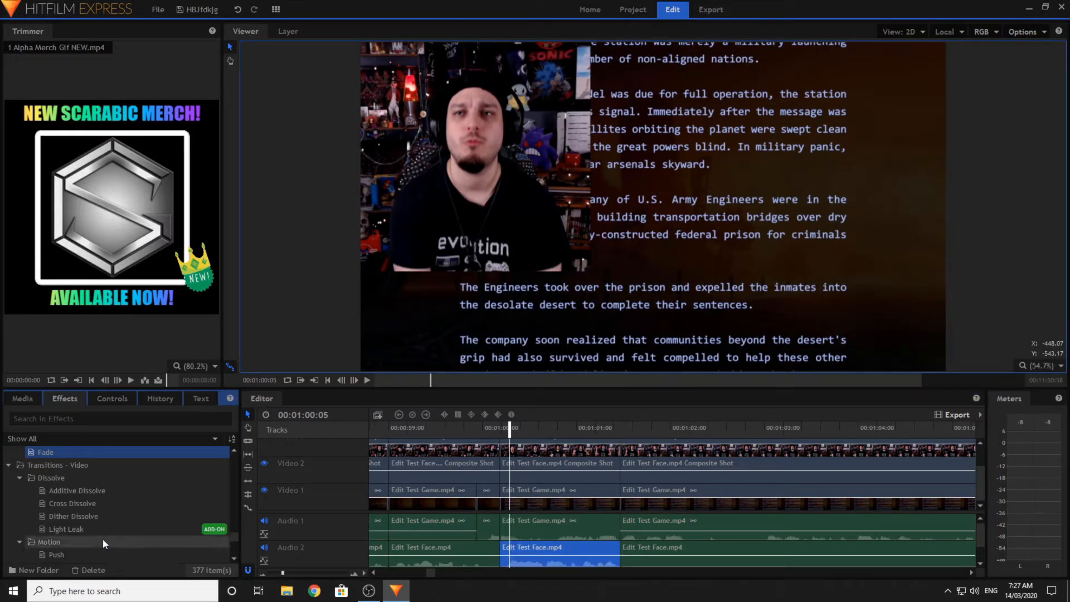
scroll(102, 538, down, 2)
scroll(87, 514, down, 3)
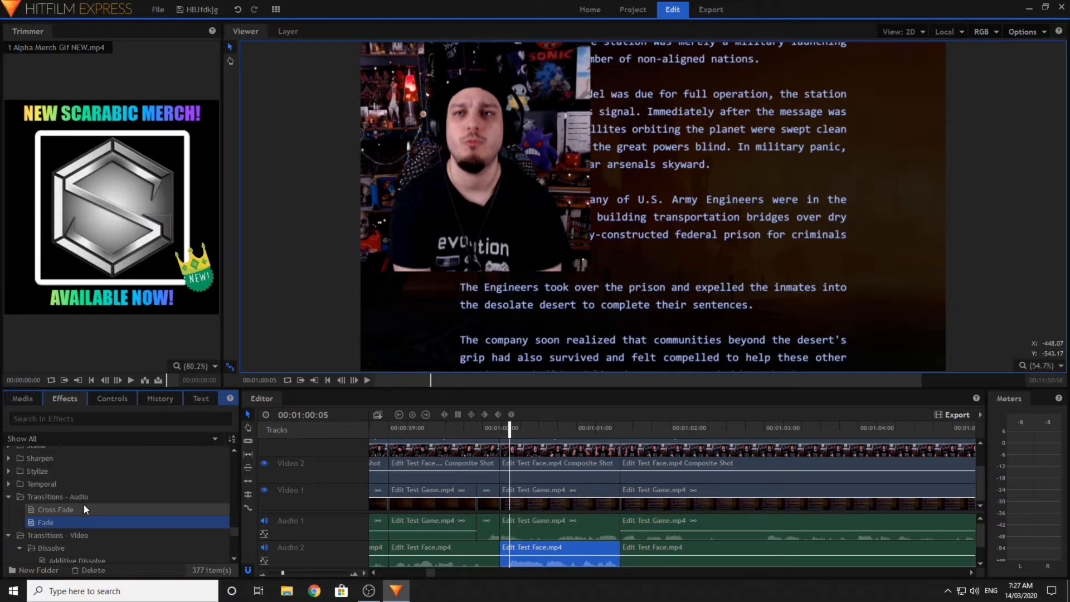
scroll(84, 504, up, 10)
scroll(60, 484, up, 3)
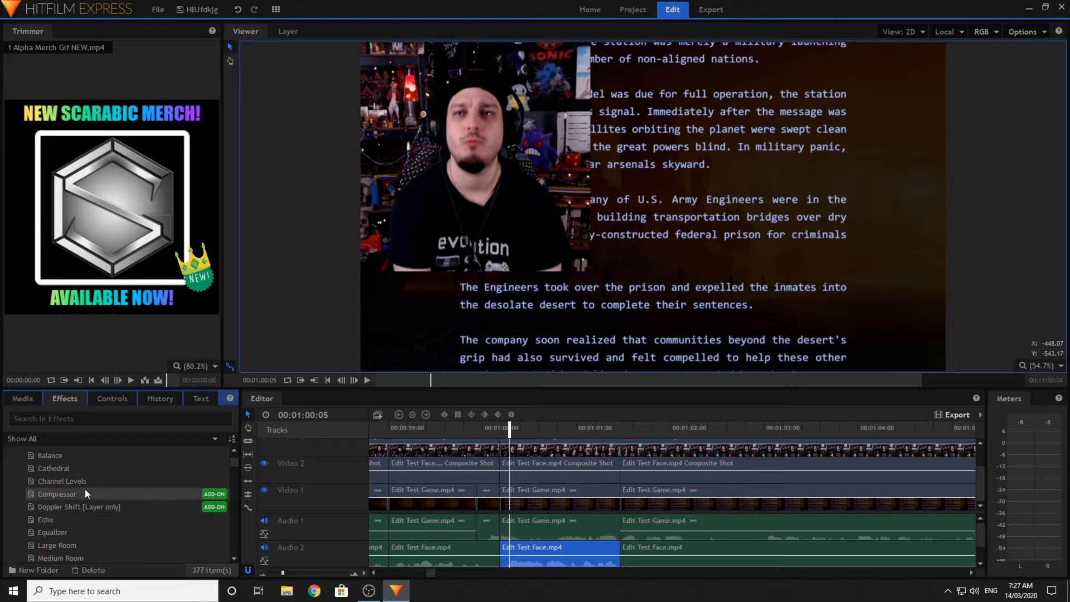
scroll(92, 510, down, 2)
scroll(91, 511, up, 2)
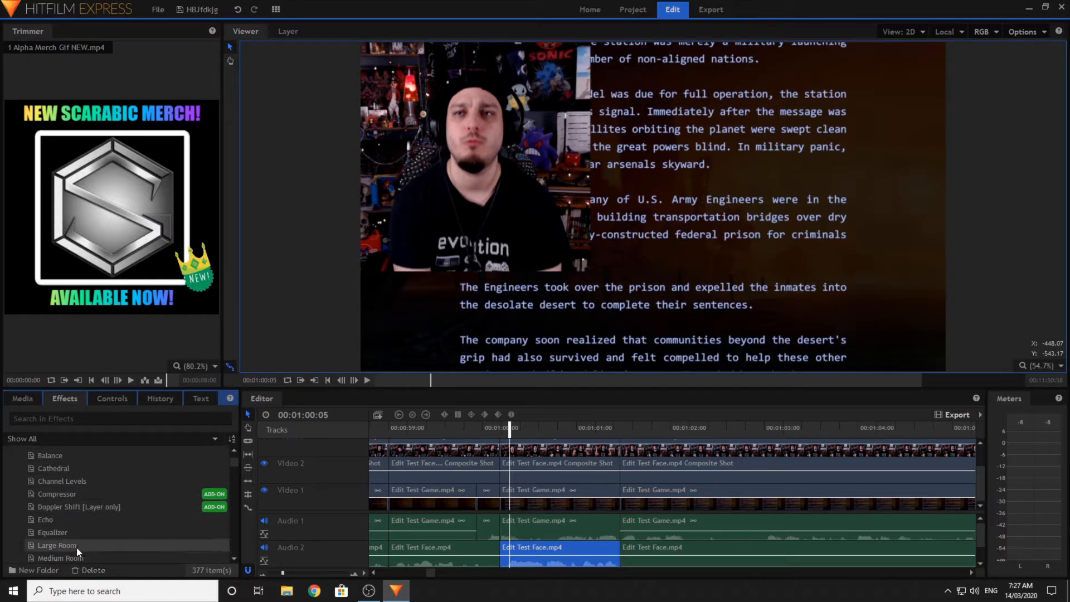
drag(427, 568, 530, 554)
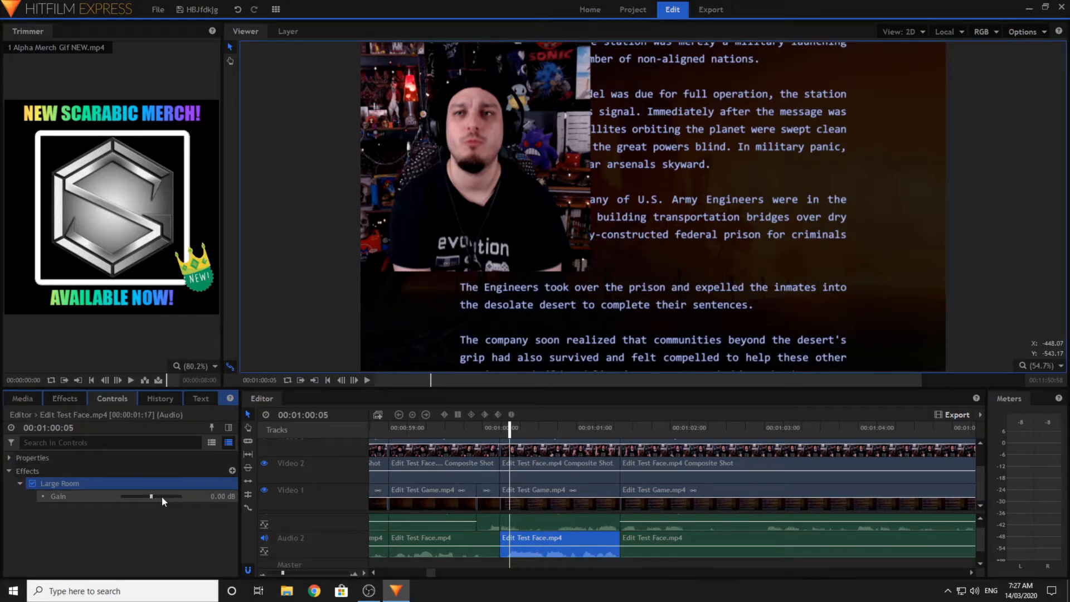
drag(162, 496, 160, 500)
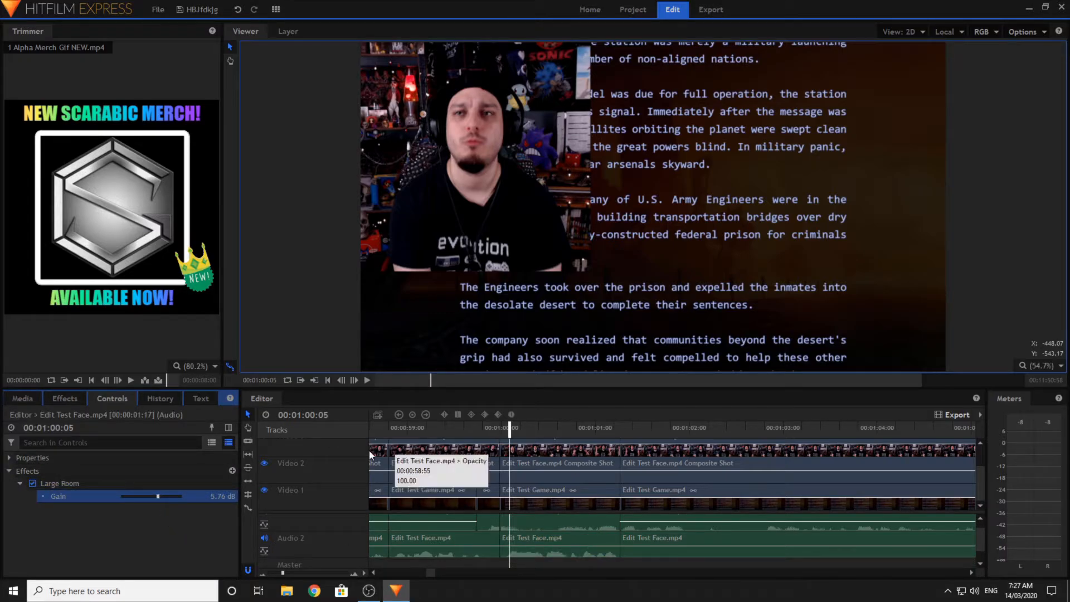
- Apply the Brightness & Contrast effect to the Video 2 composite shot clip starting at about 00:01:00:00
click(65, 398)
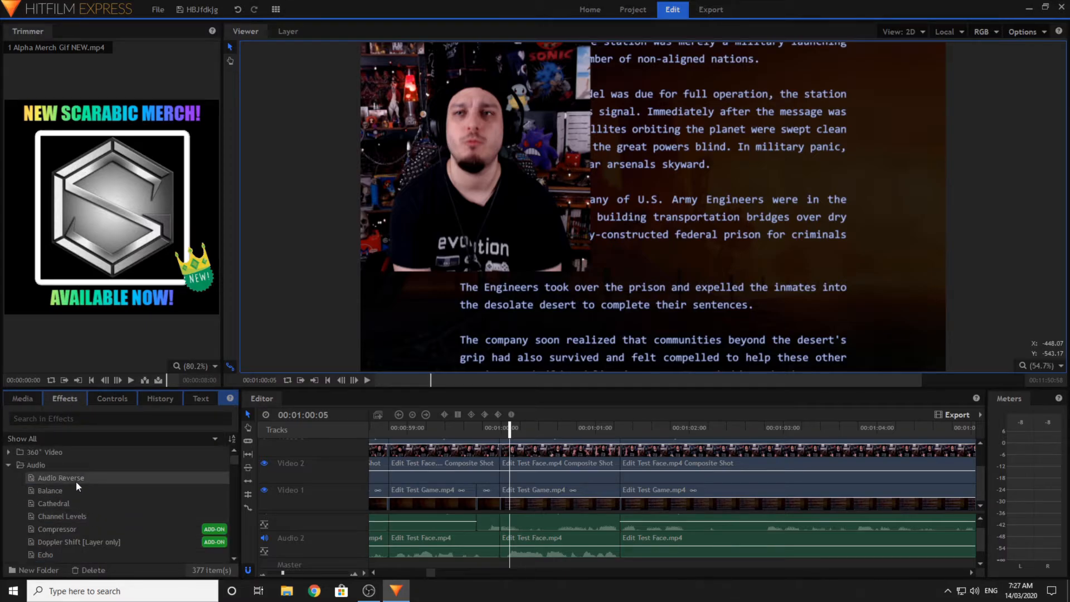
click(8, 465)
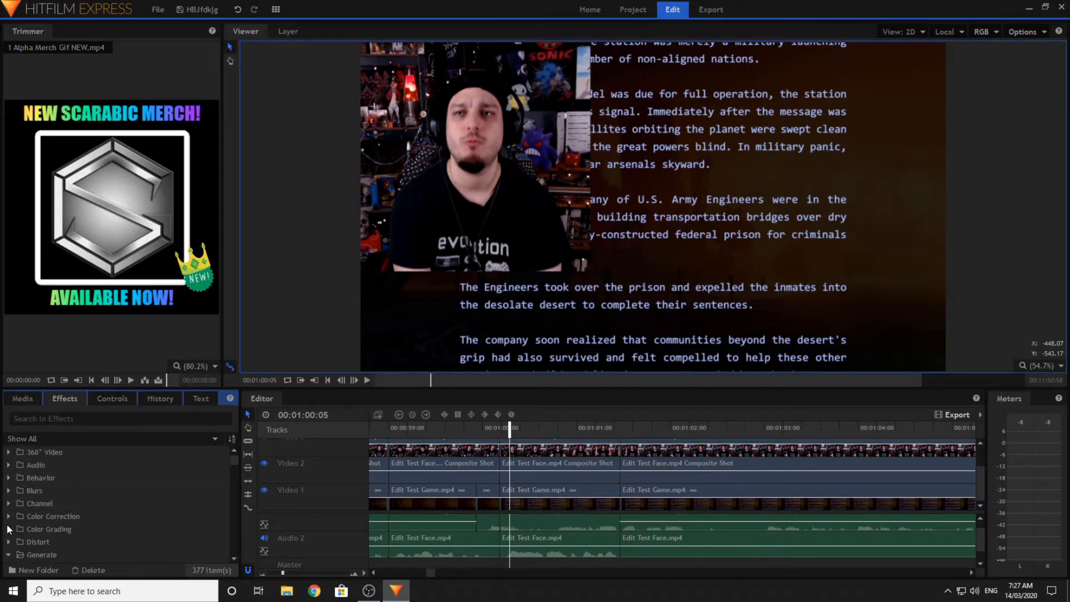
click(9, 516)
scroll(93, 496, down, 2)
drag(93, 465, 524, 473)
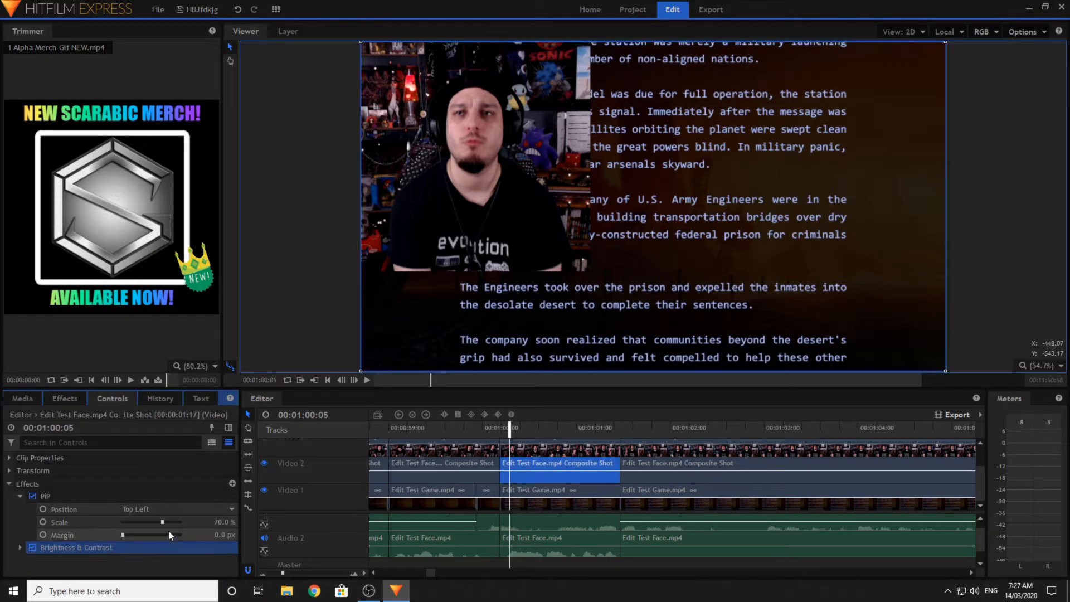
- Set the clip's Brightness & Contrast effect to brightness 26 and contrast 100
click(20, 547)
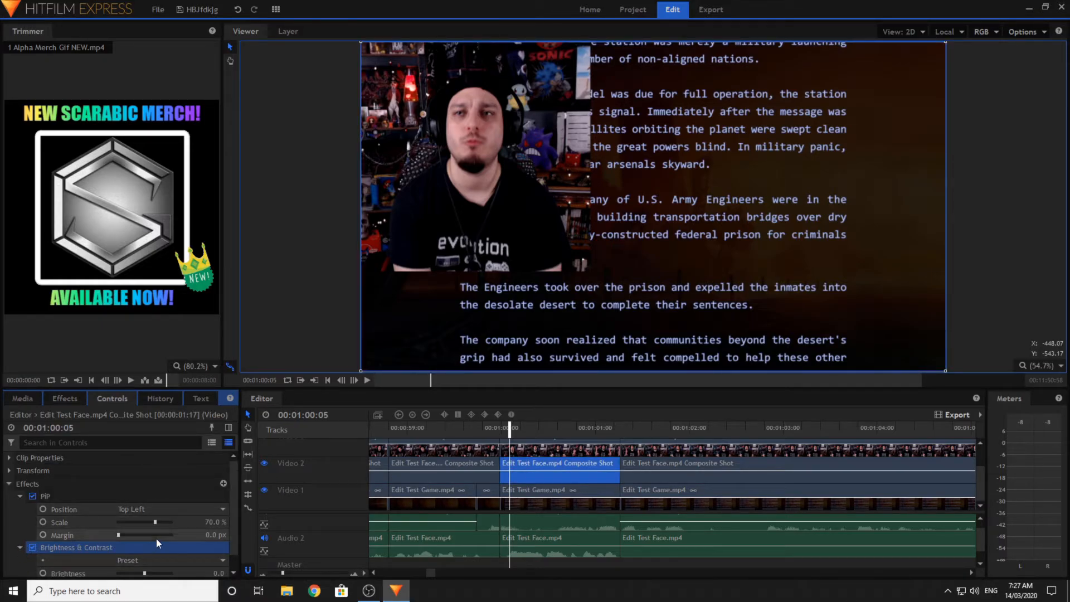
scroll(156, 540, down, 1)
click(167, 570)
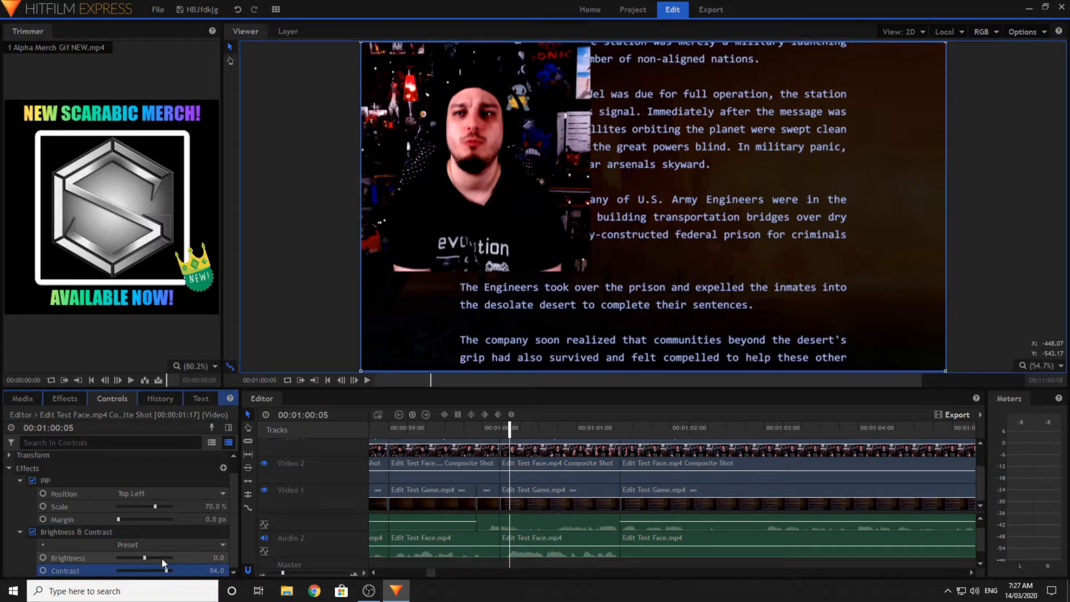
click(161, 558)
click(151, 558)
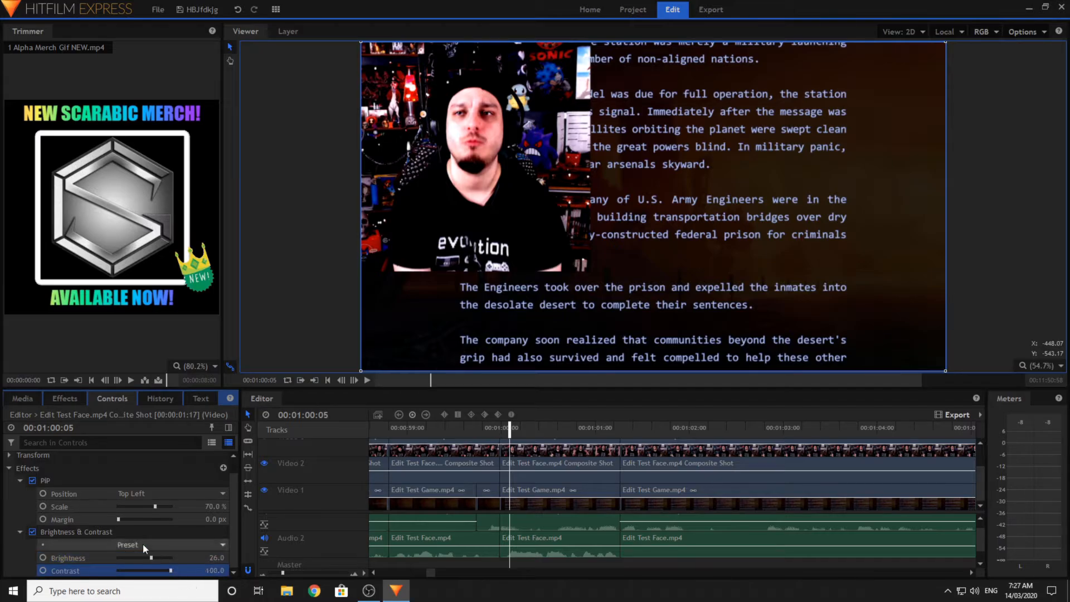
- Apply the Shake effect to the Video 3 face clip starting at about 00:01:00:00
click(58, 403)
scroll(82, 512, down, 20)
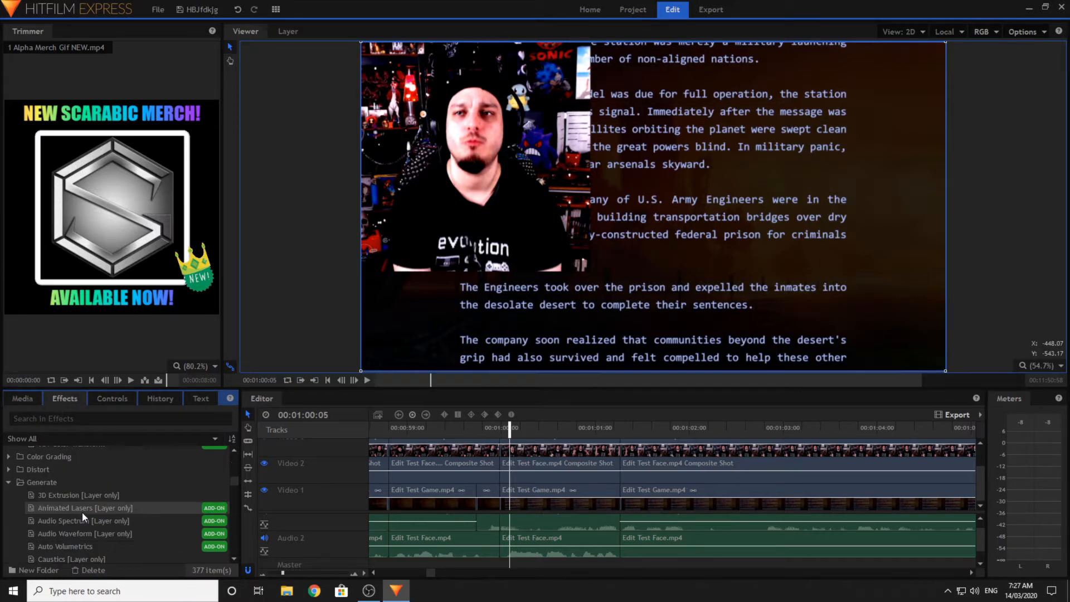
scroll(82, 512, up, 10)
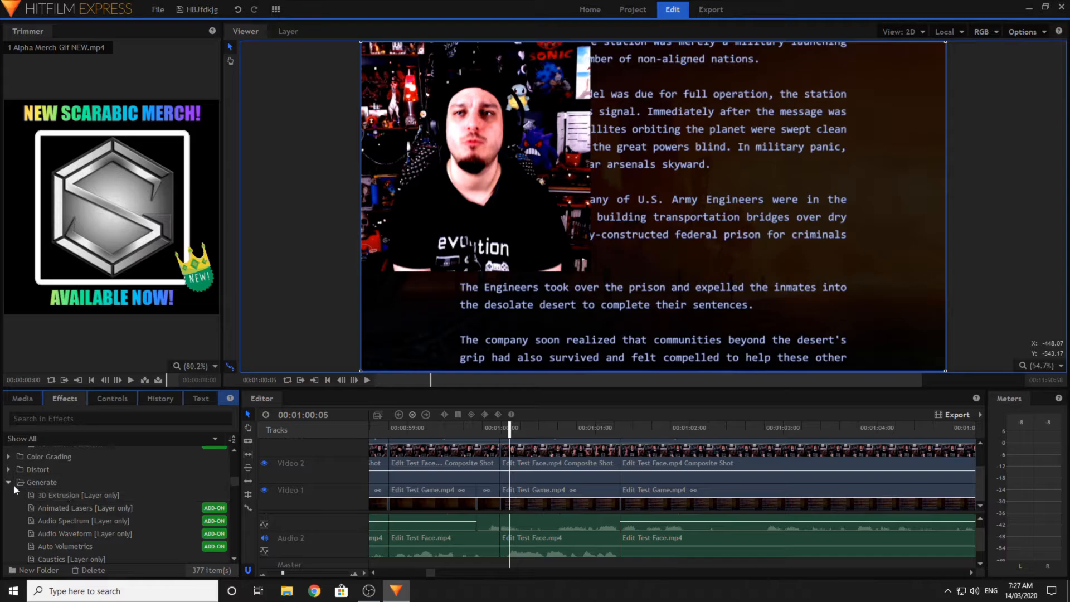
scroll(66, 514, down, 3)
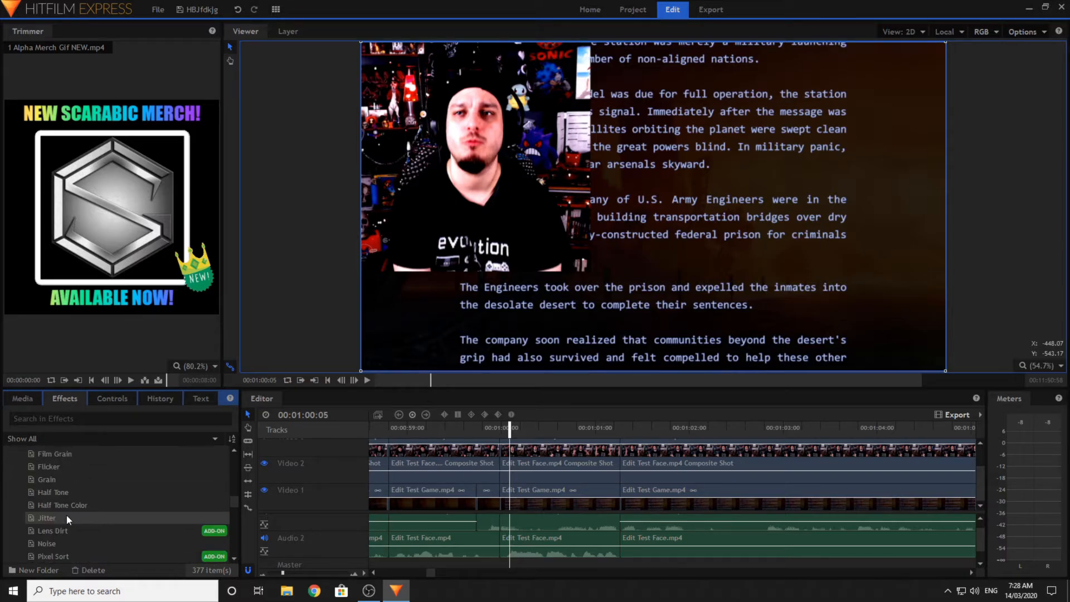
drag(83, 545, 546, 471)
- Set the amount of the Video 3 face clip's Shake effect to 143.3
click(20, 496)
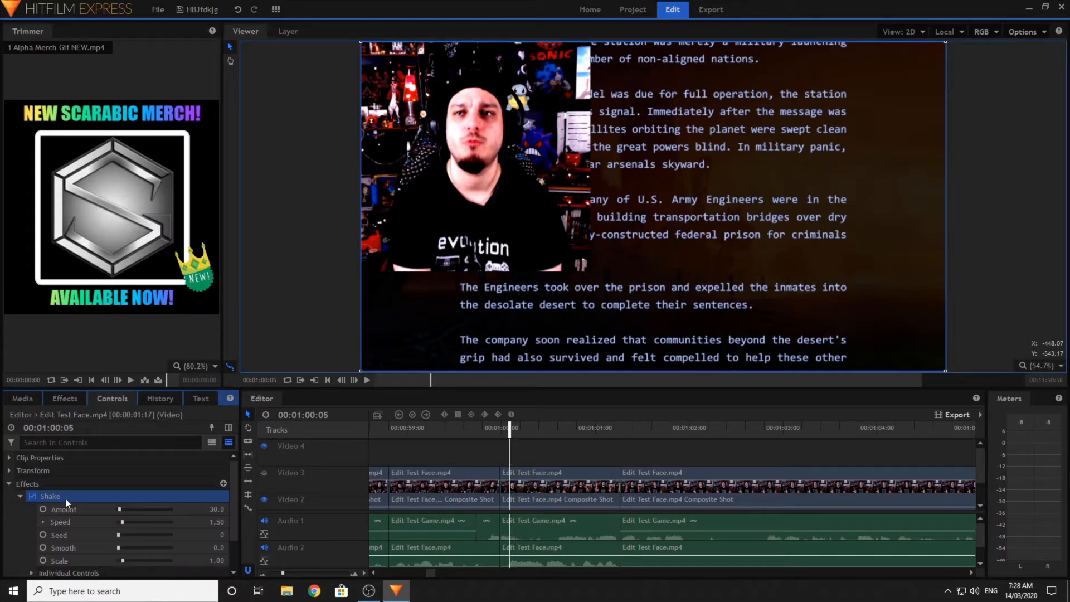
scroll(73, 498, down, 2)
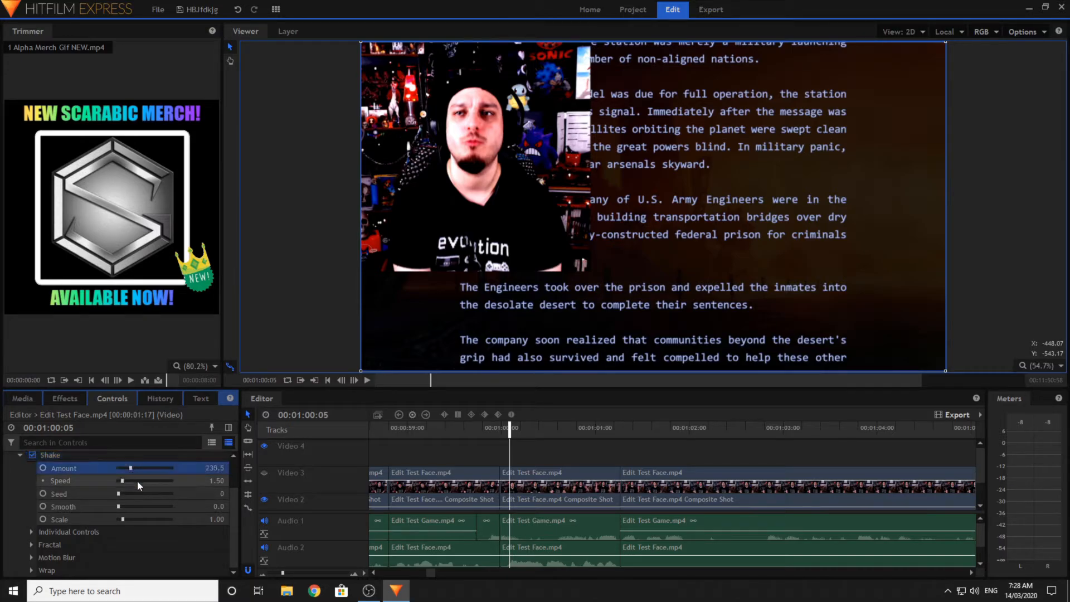
click(127, 467)
drag(127, 467, 126, 471)
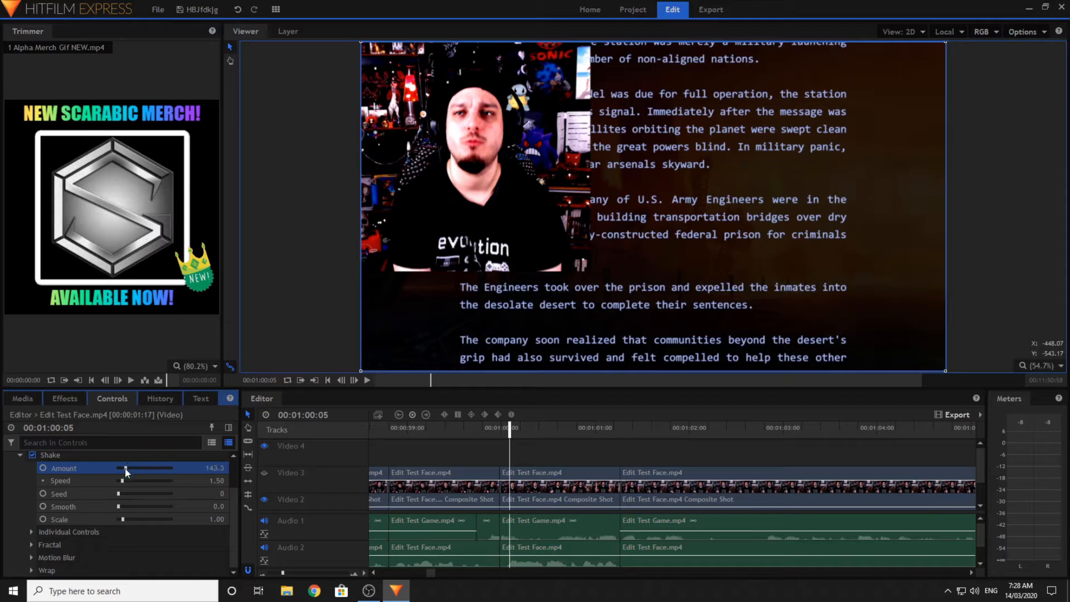
- Play back the shaken face clip from 00:00:59:52 to check the effect
drag(513, 434, 489, 428)
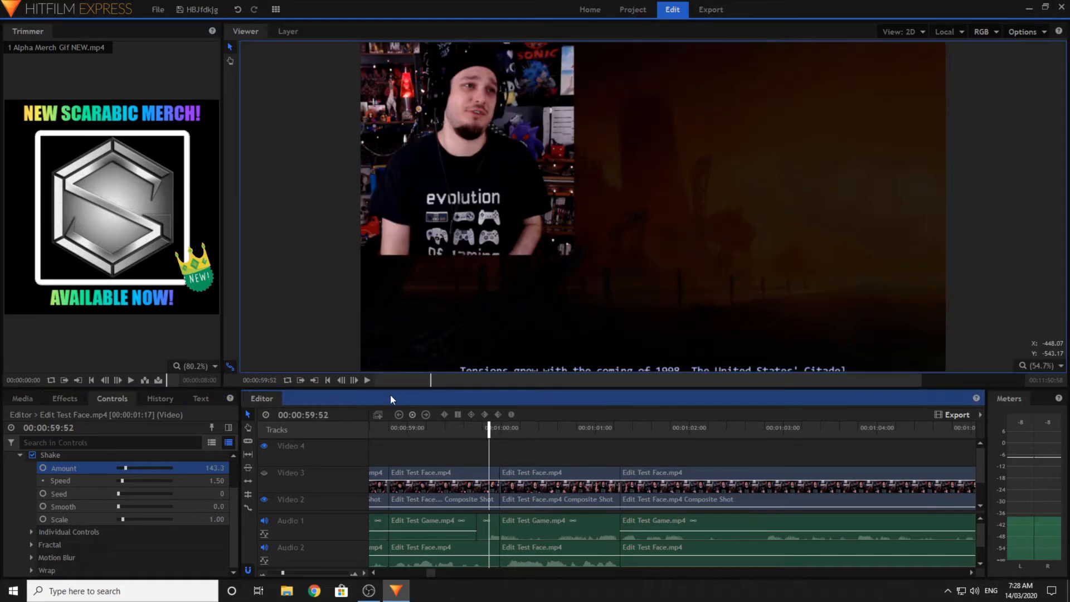
click(368, 380)
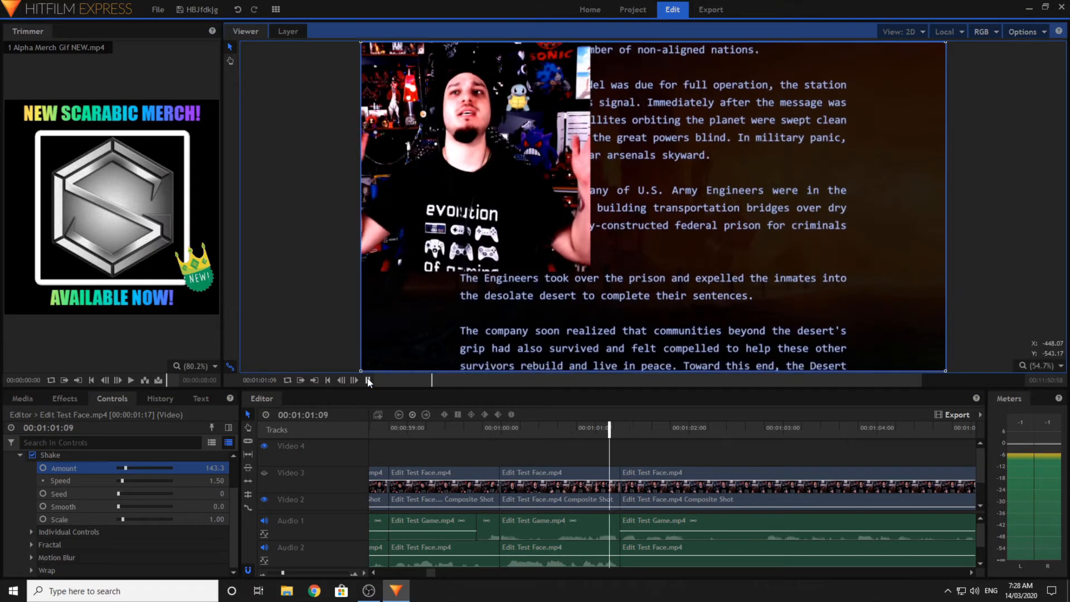
click(522, 428)
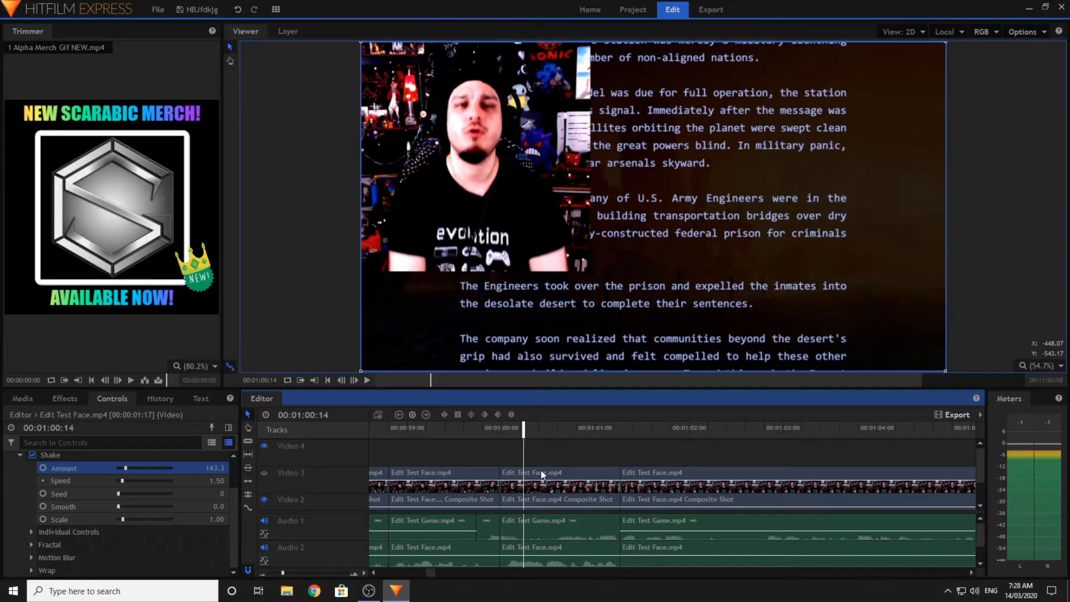
- Cut the Shake effect from the Video 3 face clip and paste it onto the Video 2 composite shot clip below it
click(542, 473)
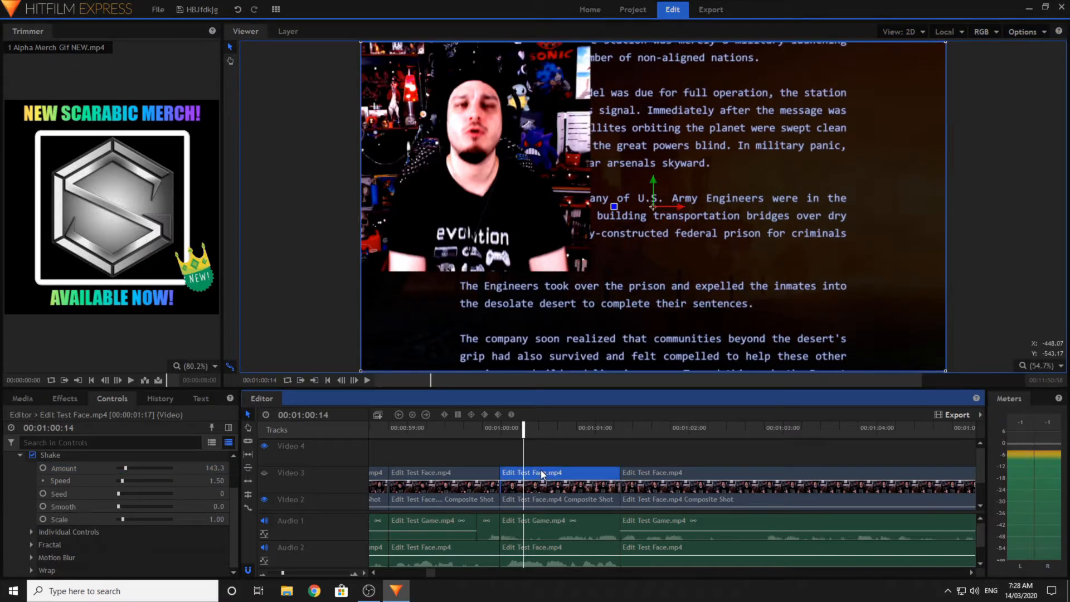
right_click(78, 455)
click(105, 506)
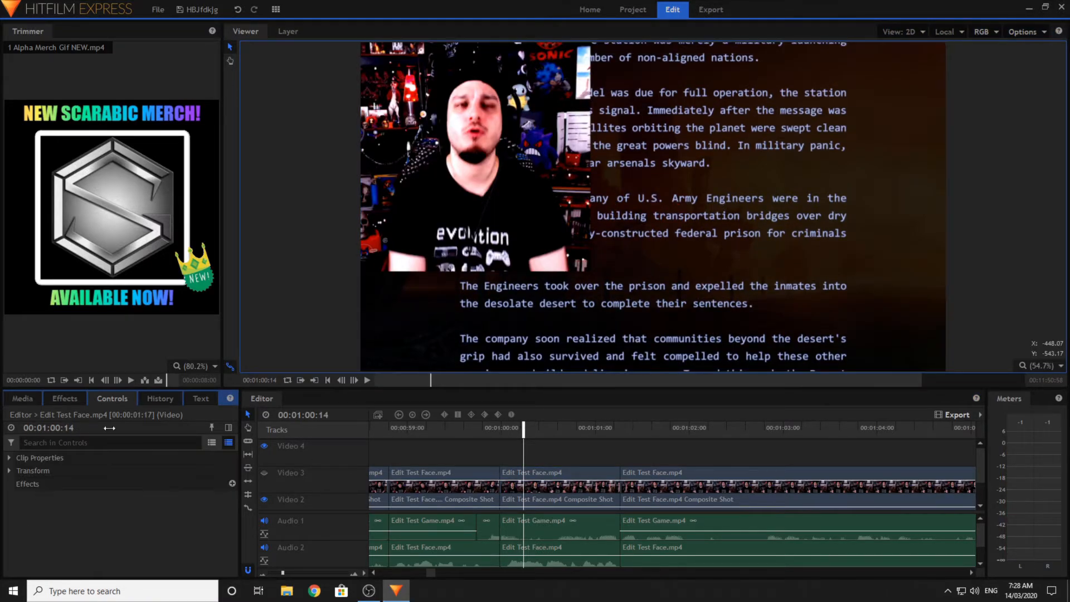
click(551, 501)
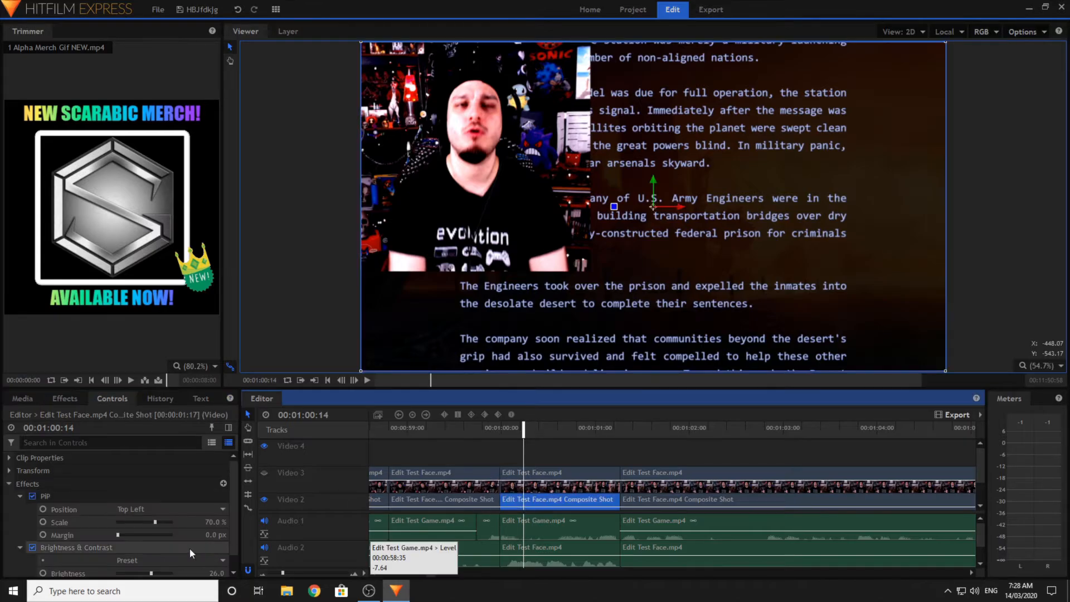
right_click(62, 496)
click(82, 430)
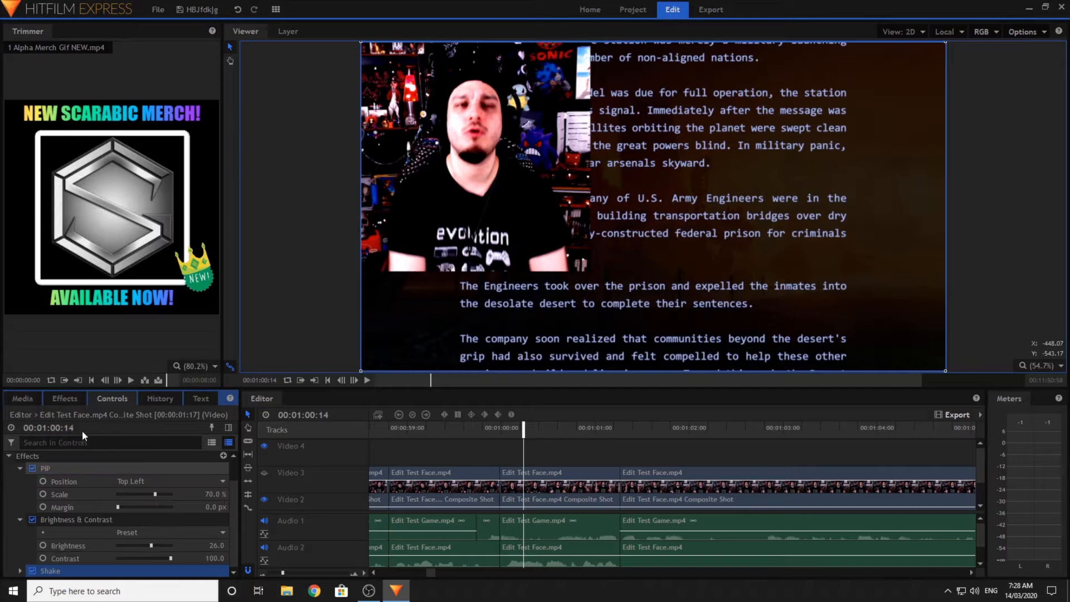
- Show the pasted Shake effect's settings and play back the composite shot clip from 00:01:00:14, returning to 00:01:00:59
click(20, 571)
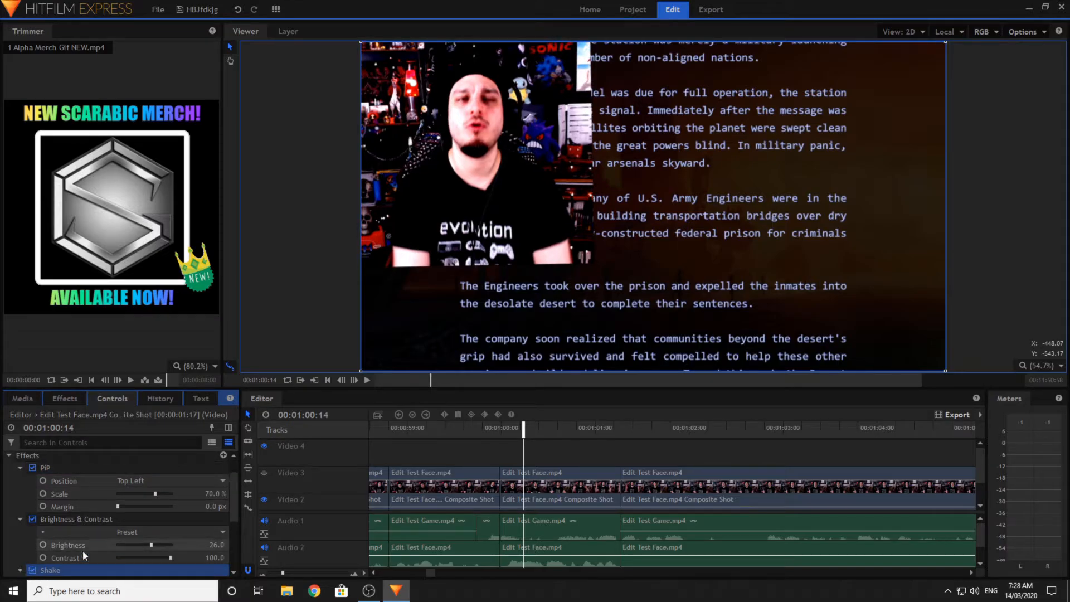
scroll(82, 550, down, 3)
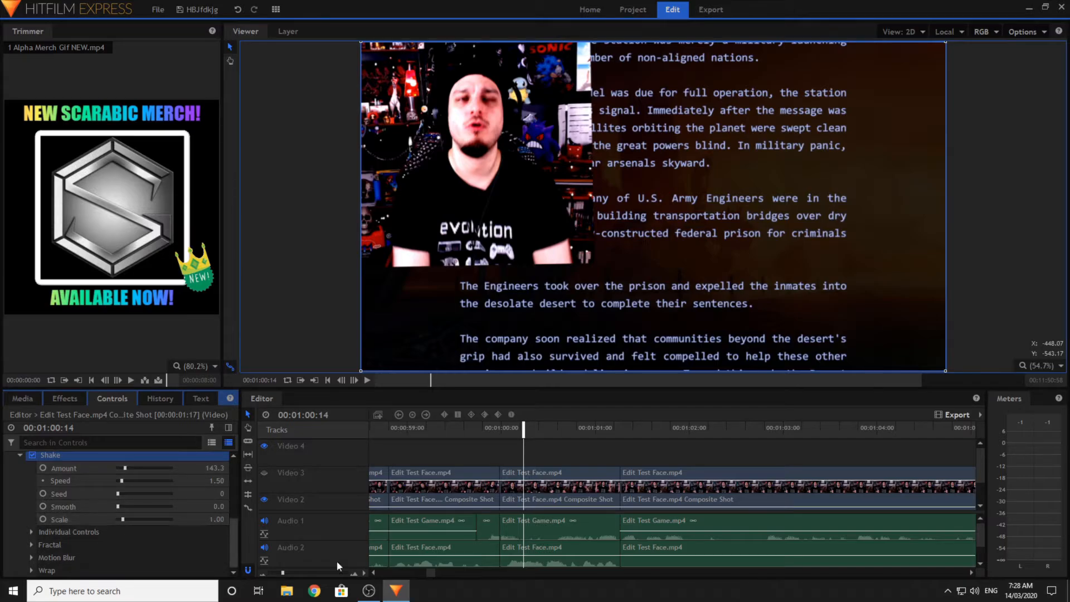
click(367, 381)
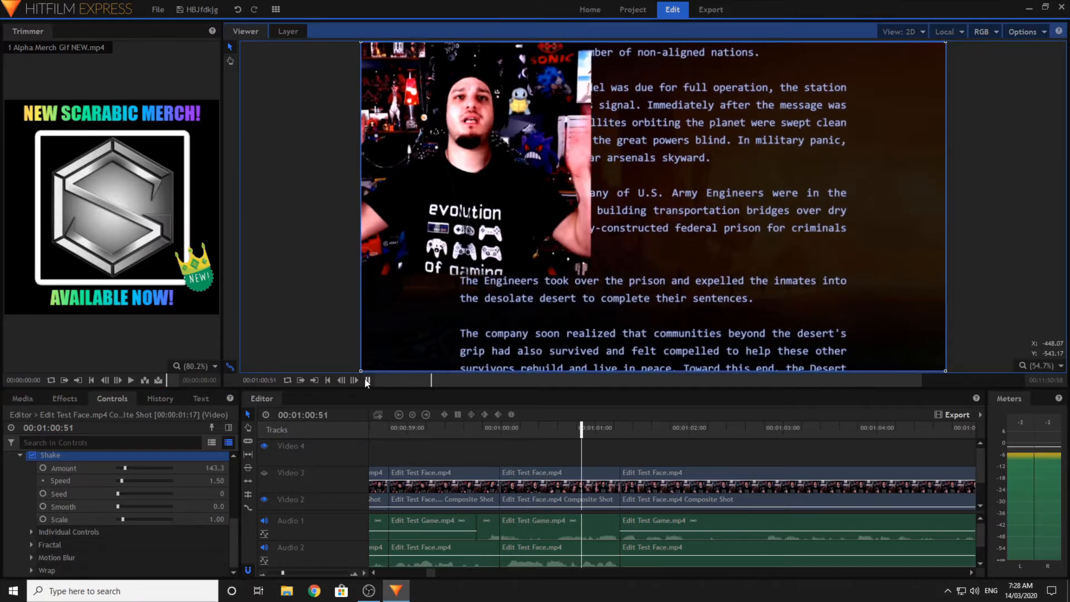
drag(632, 423, 594, 432)
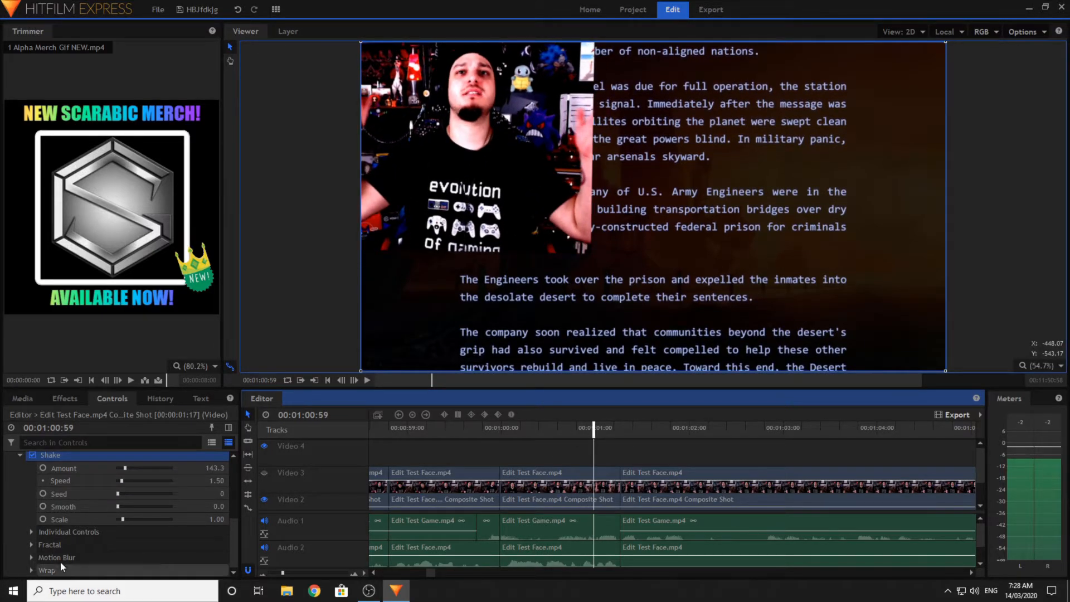
- Set the Shake effect's X and Y wrap options to No on the Video 2 composite shot clip
click(31, 570)
scroll(99, 549, down, 2)
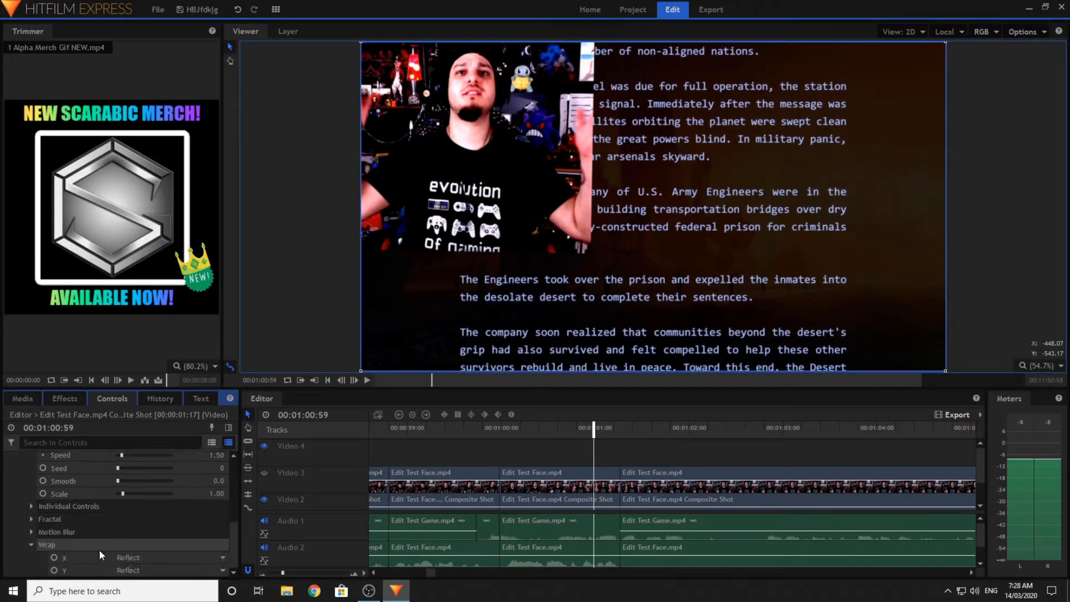
click(157, 557)
click(153, 569)
click(151, 570)
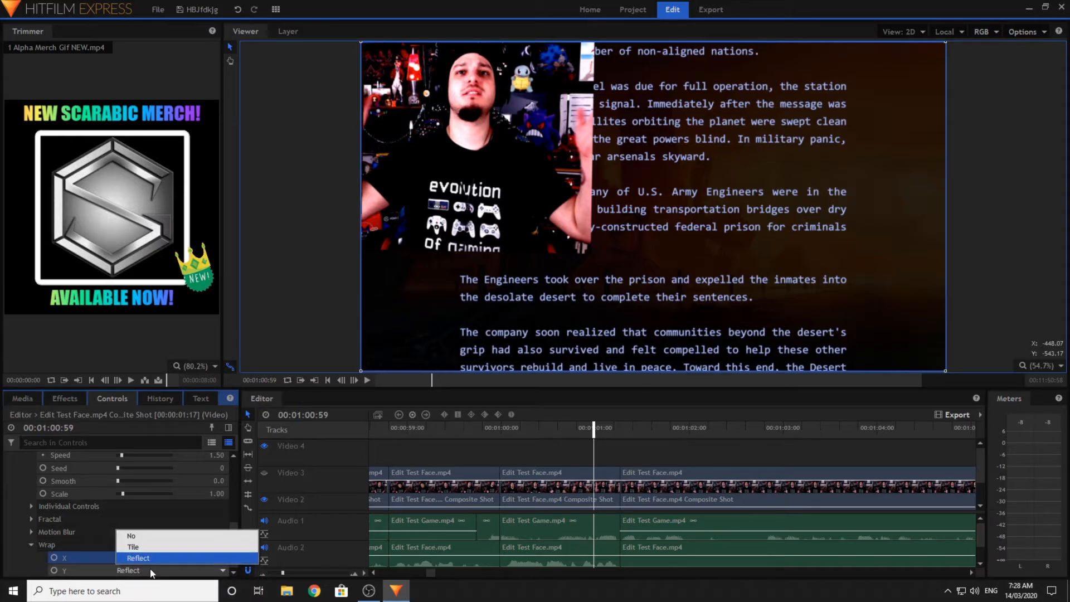
click(157, 537)
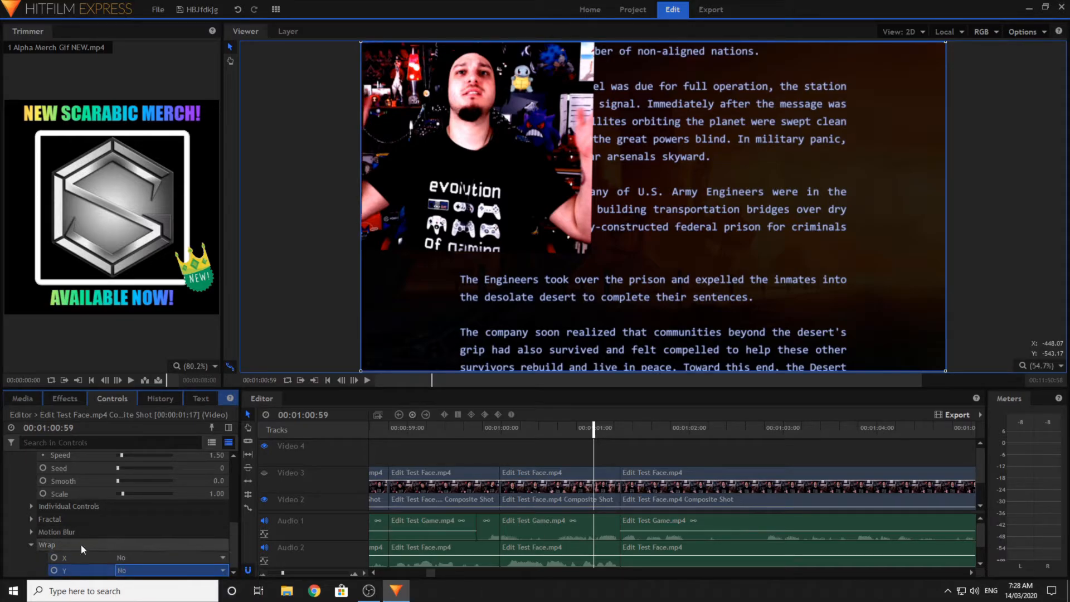
- Set the Shake effect's speed to 9.40, its amount to 40.9 and its seed to 6,100
click(31, 506)
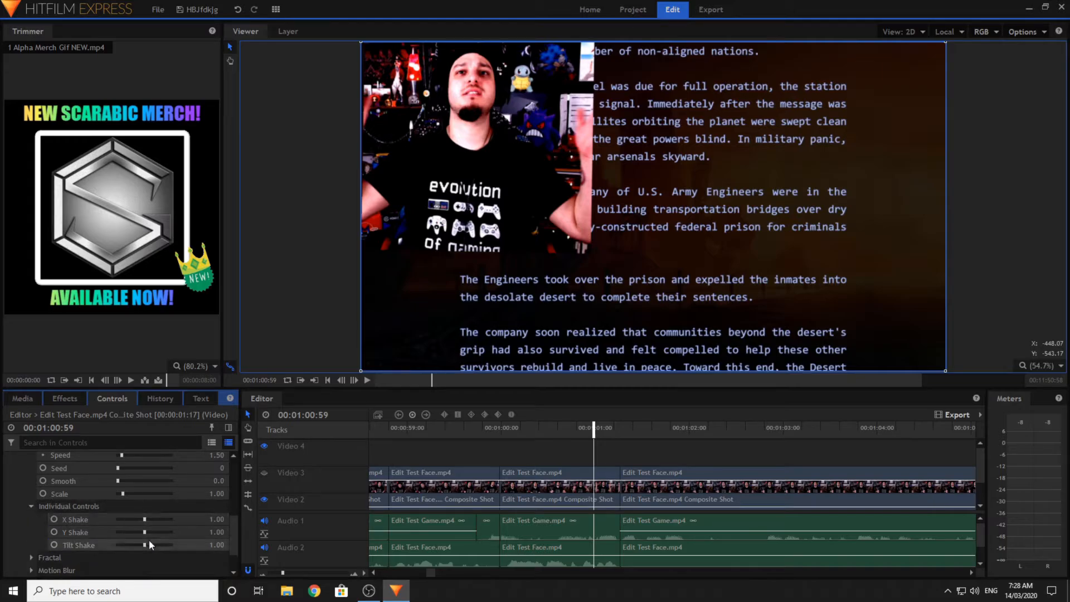
scroll(103, 509, up, 3)
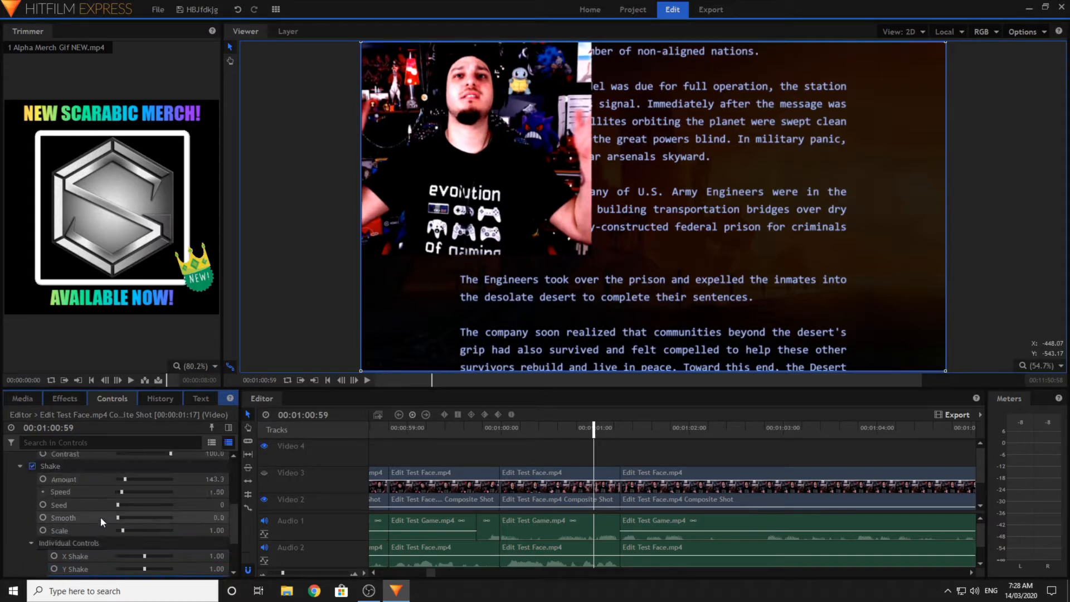
scroll(99, 503, down, 2)
click(129, 492)
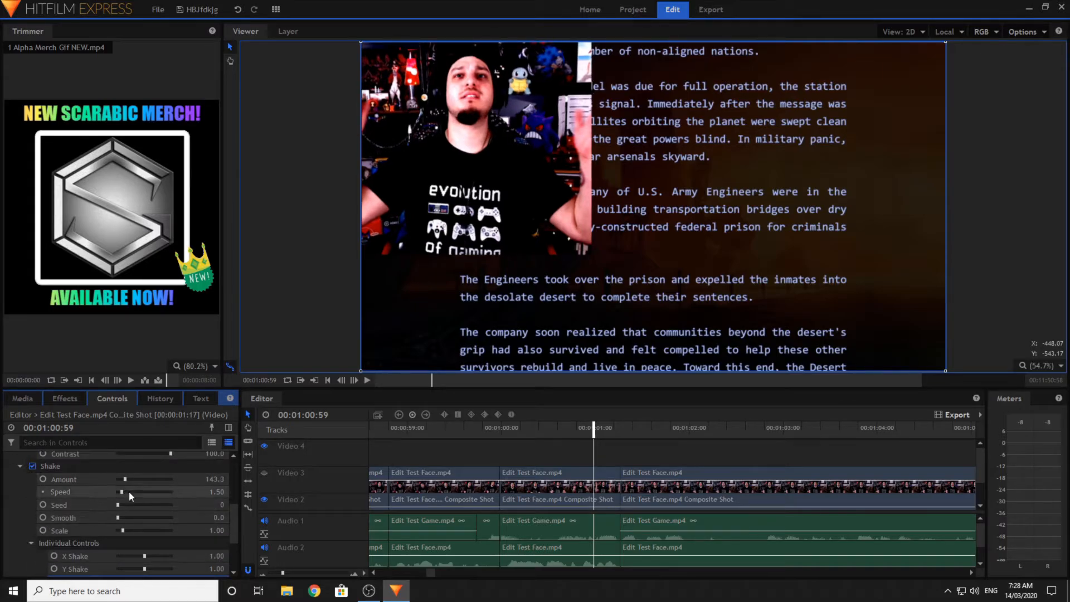
drag(128, 491, 142, 491)
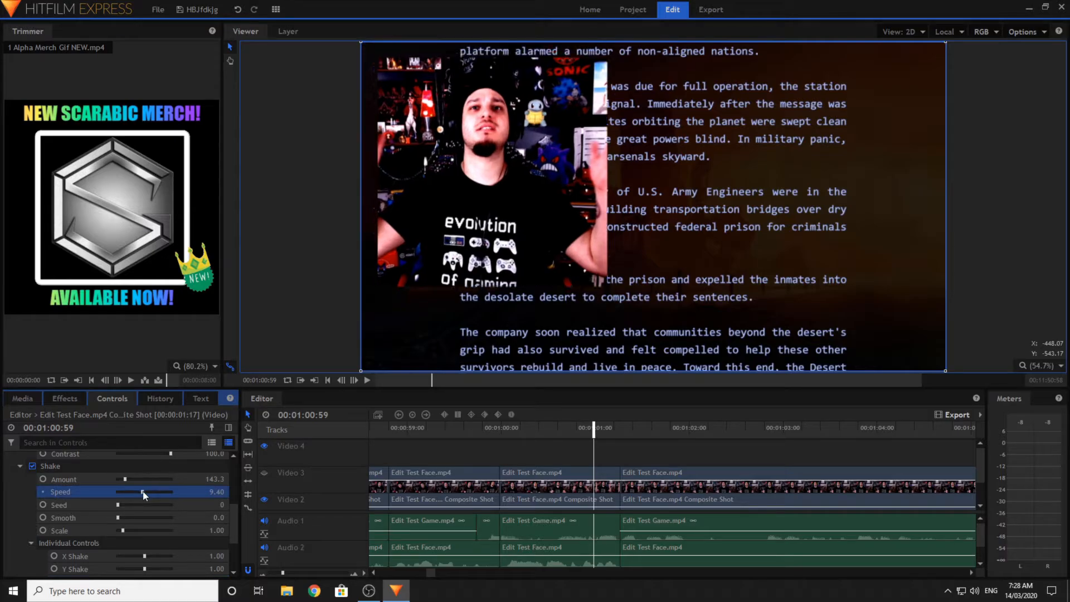
click(119, 478)
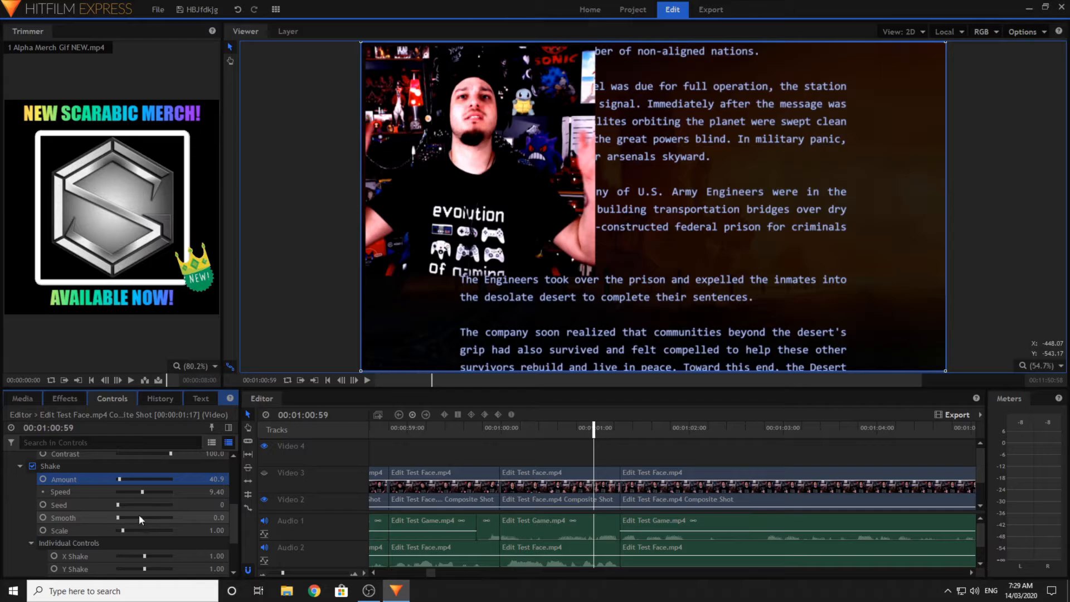
click(150, 505)
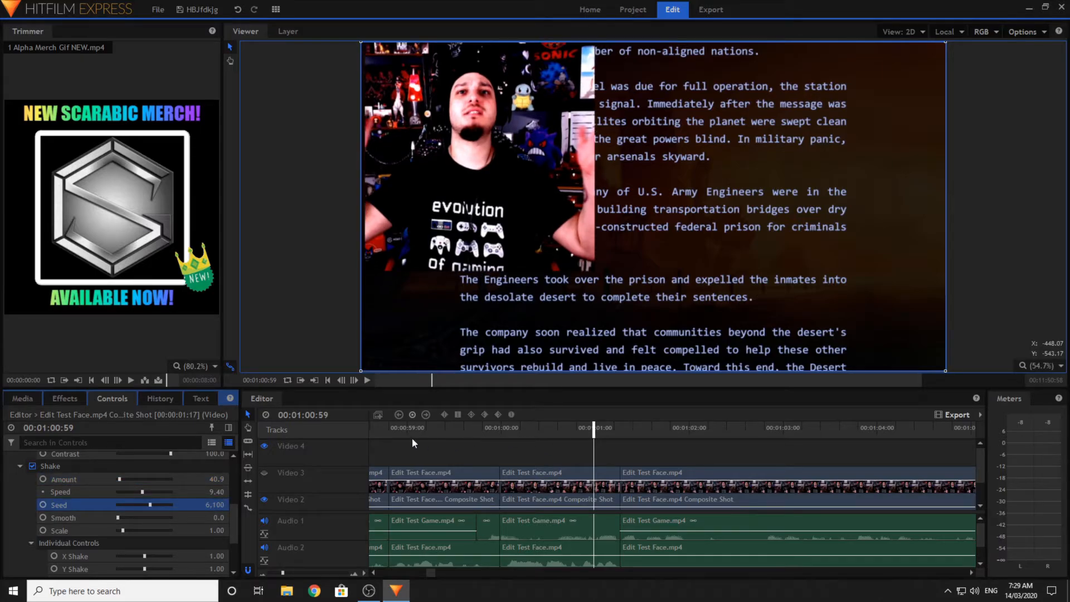
- Save the project and play back the edit from 00:00:54:58 through the shaken clip
click(436, 451)
click(393, 571)
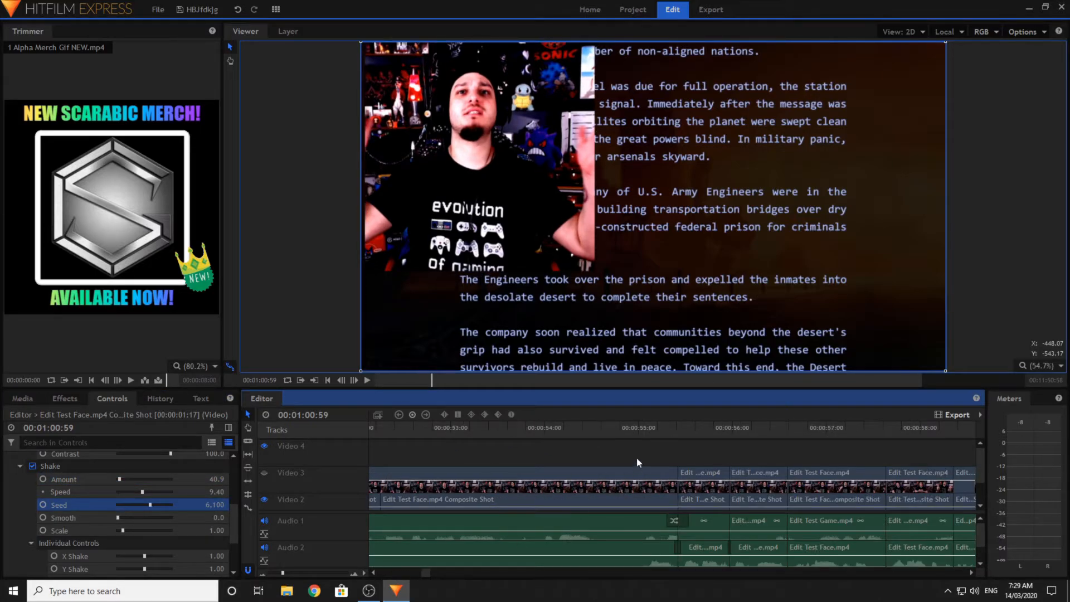
click(263, 42)
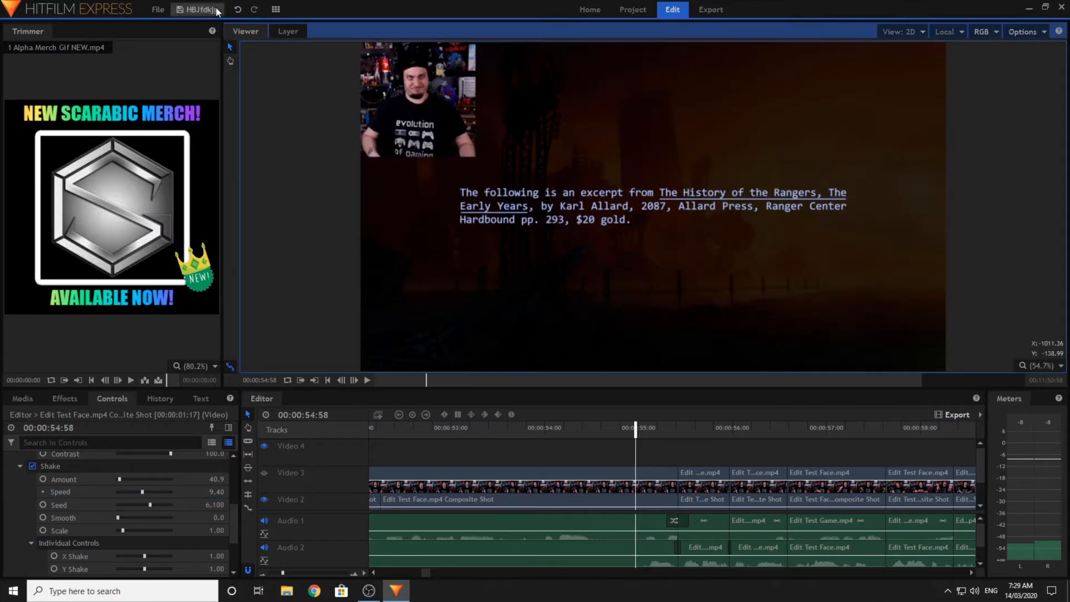
click(218, 10)
click(367, 380)
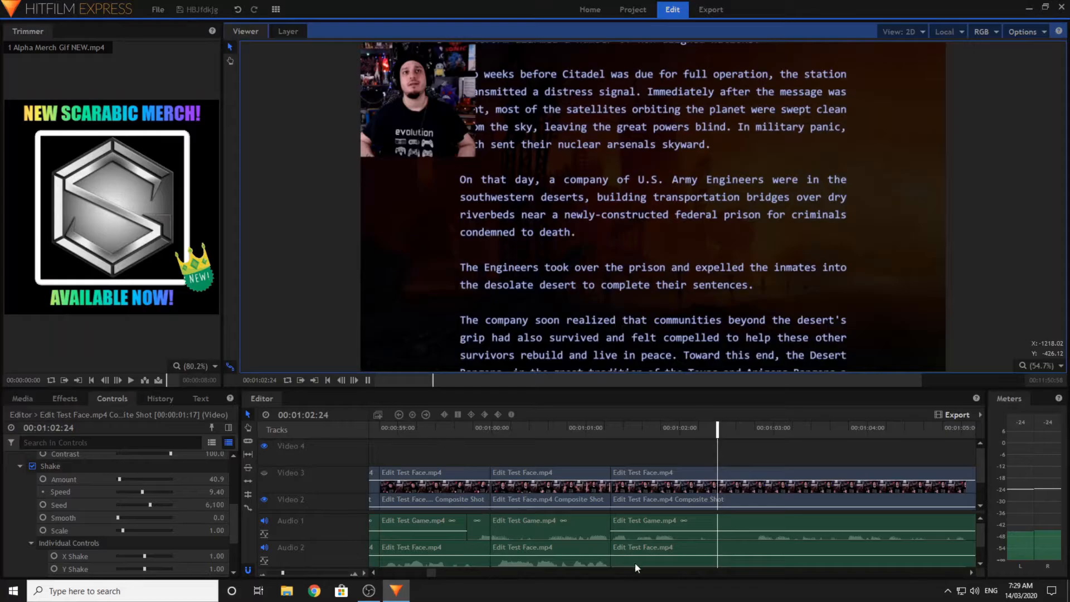
key(space)
- Keyframe the PIP scale of the shaken Video 2 composite shot clip at its start, 00:00:59:59, keeping the value at 70%
click(490, 433)
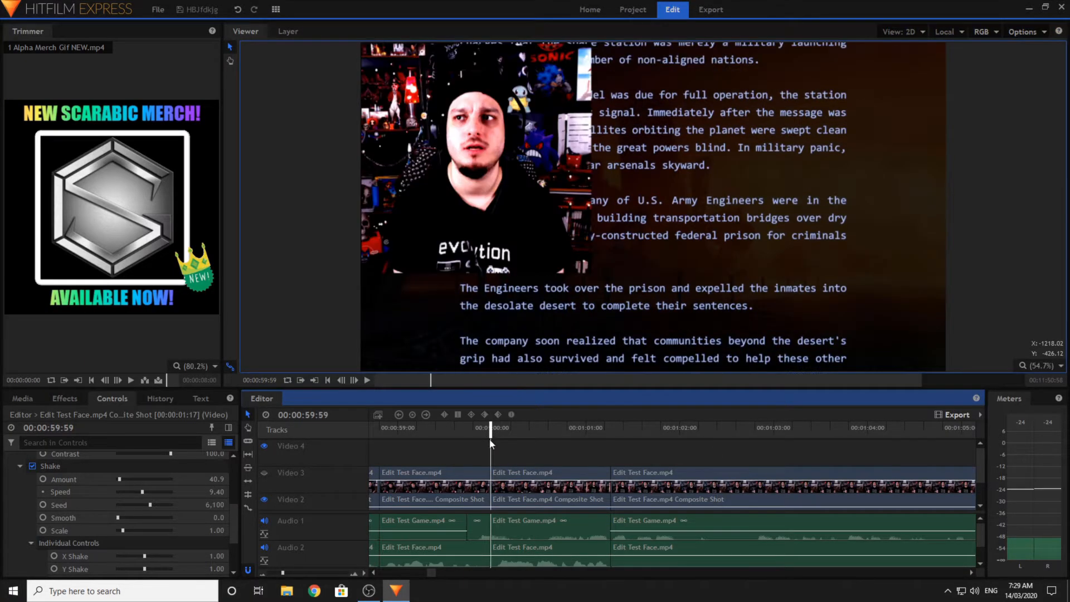
click(499, 483)
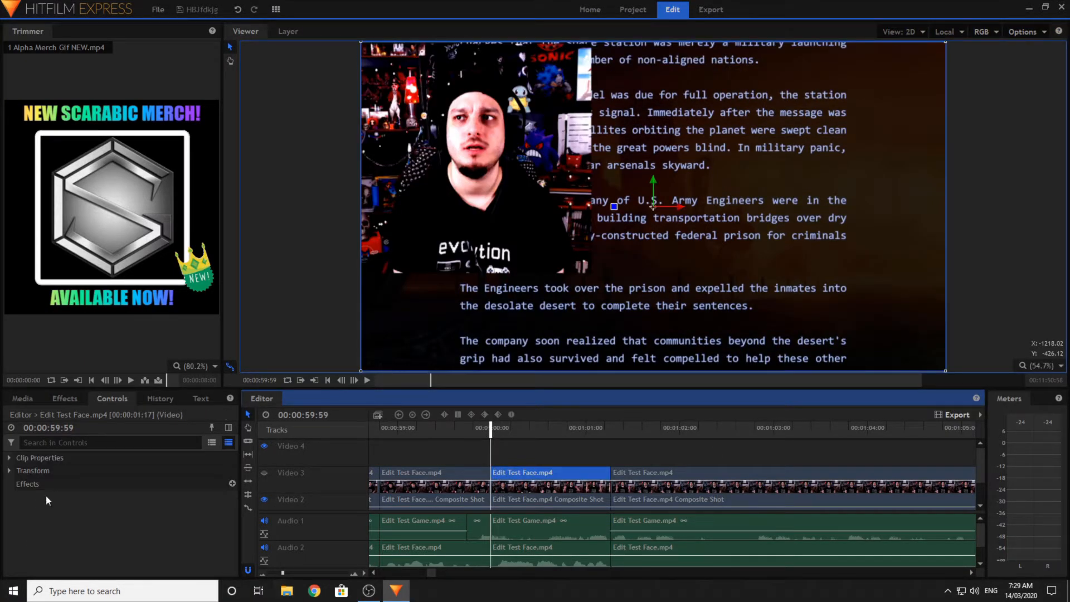
click(10, 470)
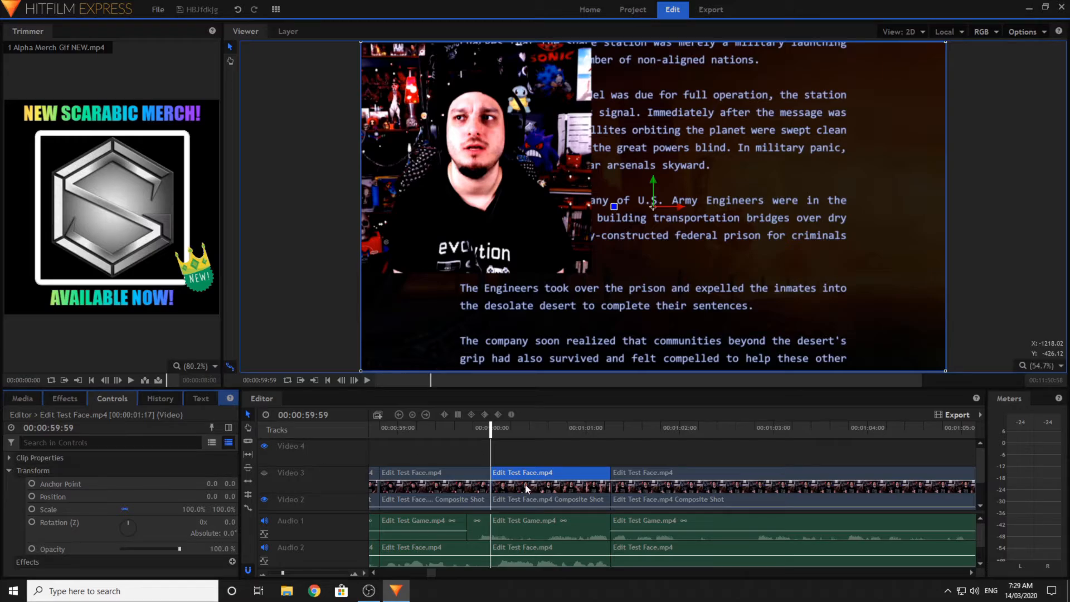
scroll(526, 488, down, 1)
click(505, 469)
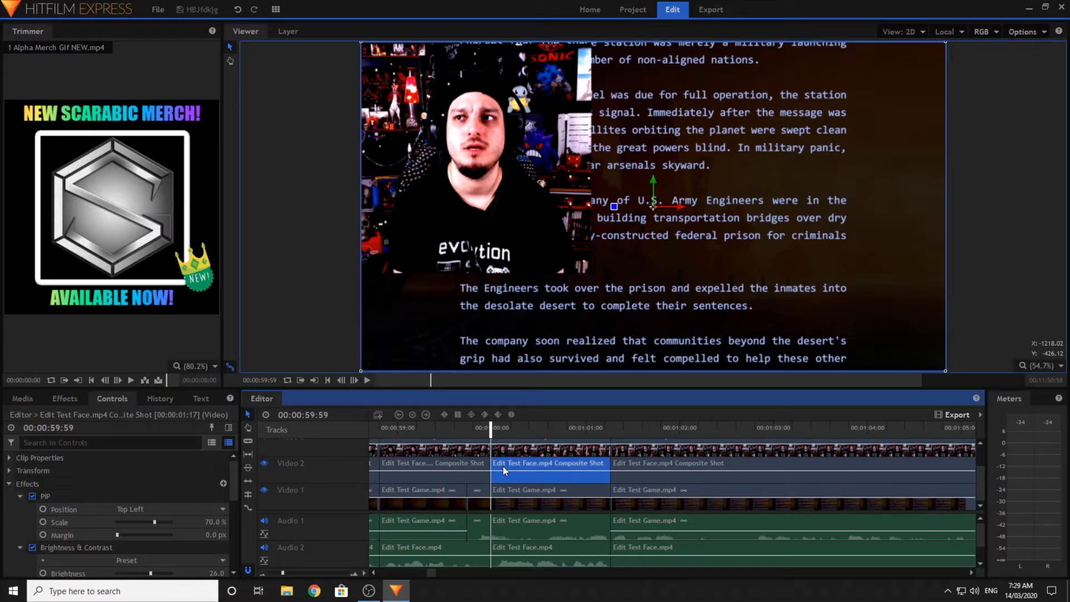
click(19, 545)
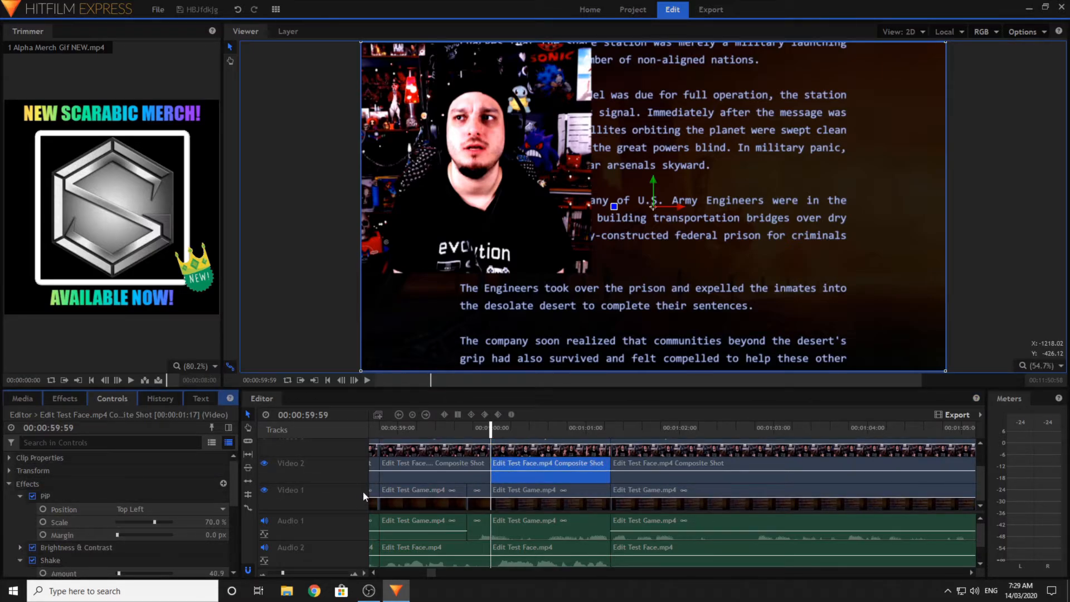
click(354, 574)
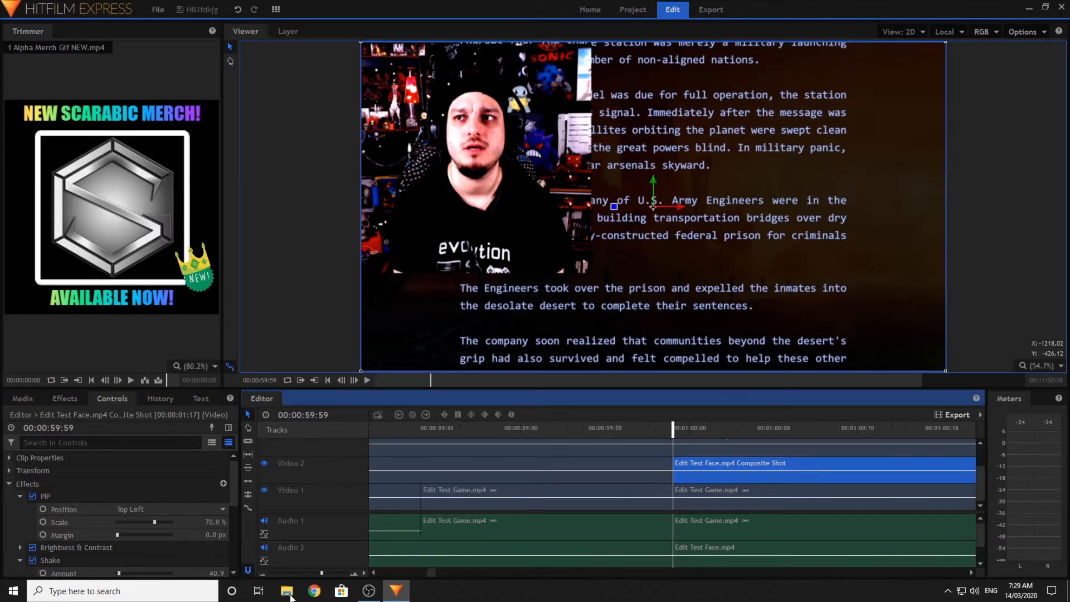
click(56, 522)
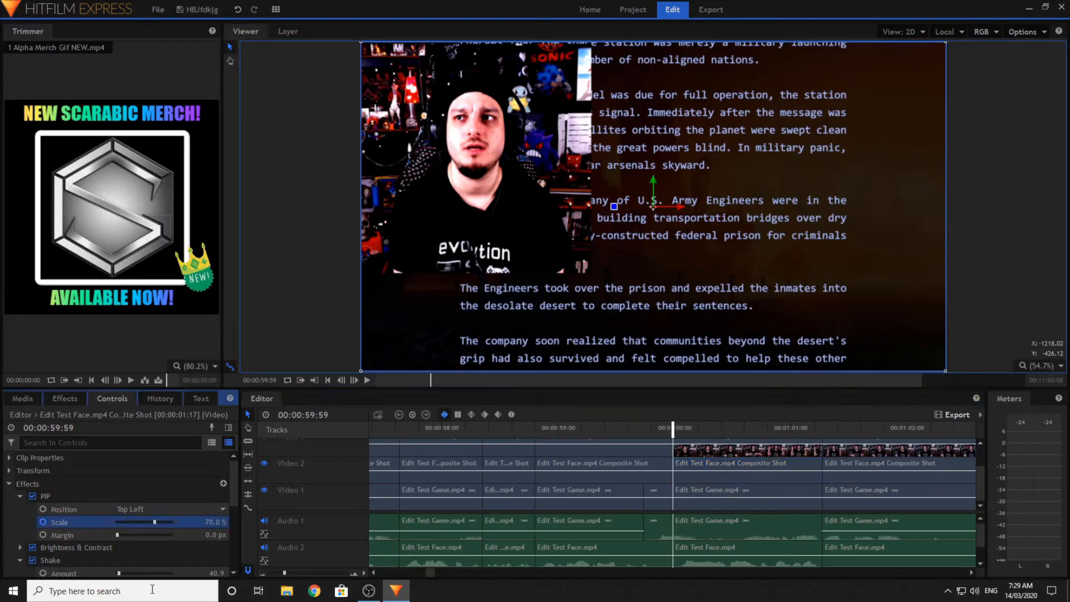
- At the end of the same composite shot clip, 00:01:01:16, set the PIP scale to 100%
click(821, 436)
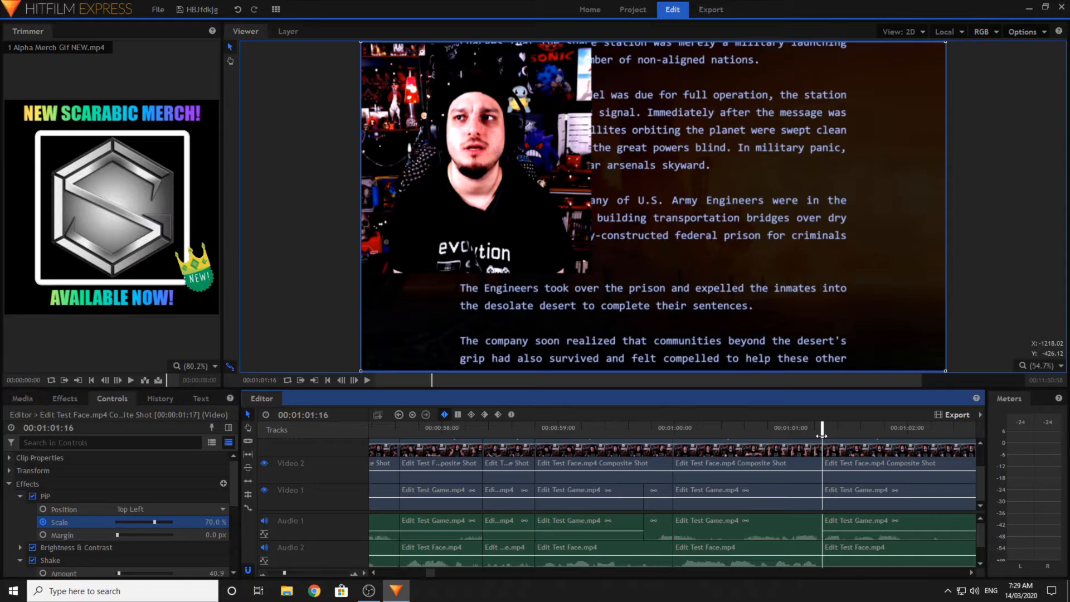
click(755, 466)
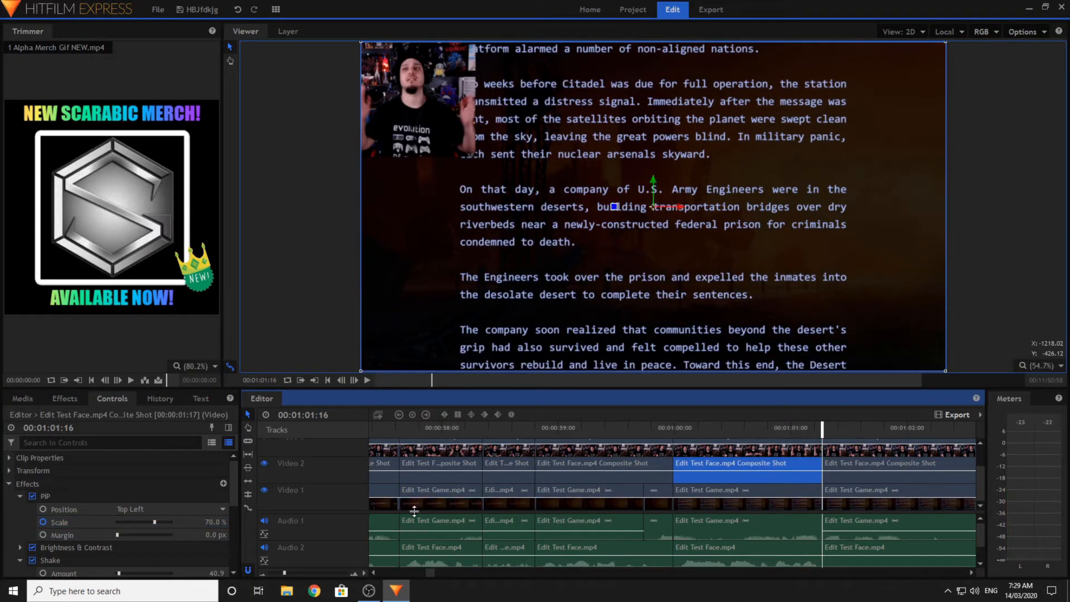
click(207, 522)
text(1)
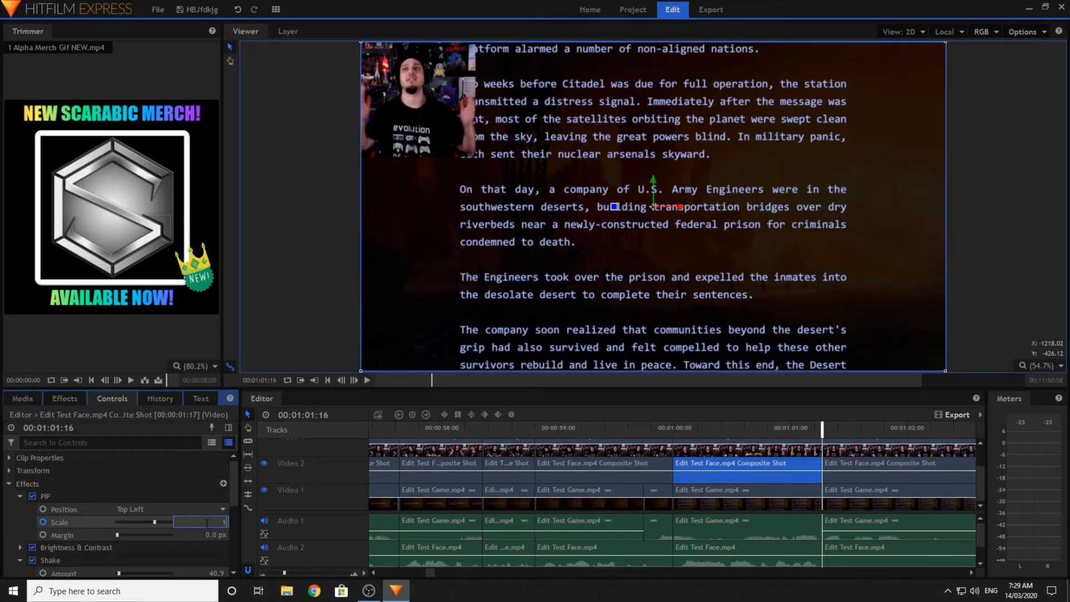
text(00)
- Show the clip's keyframe timeline and set the 100% scale keyframe's temporal interpolation to Smooth
click(228, 426)
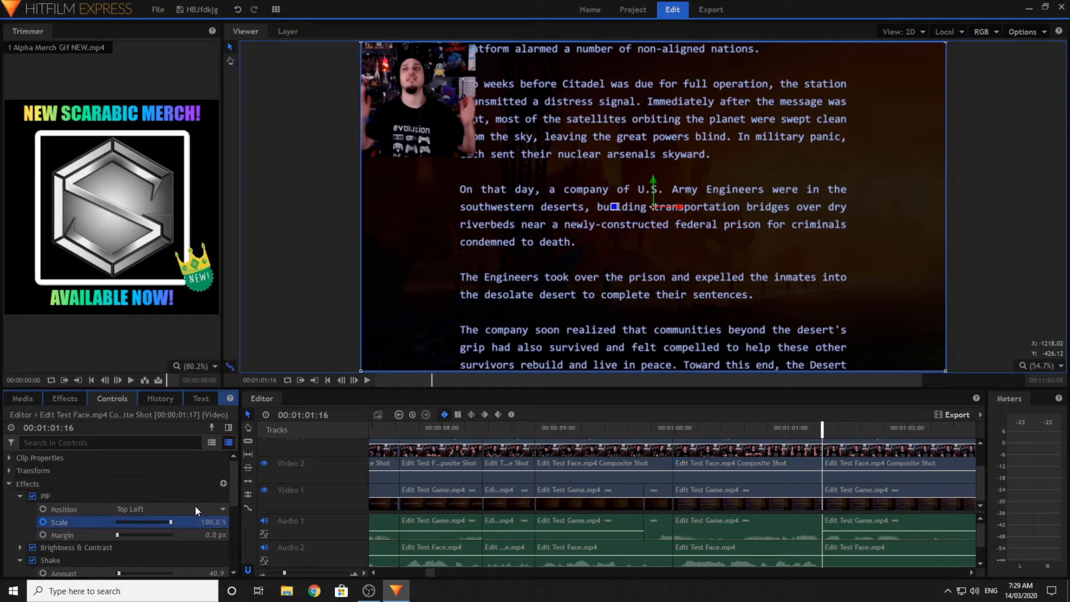
drag(189, 503, 155, 532)
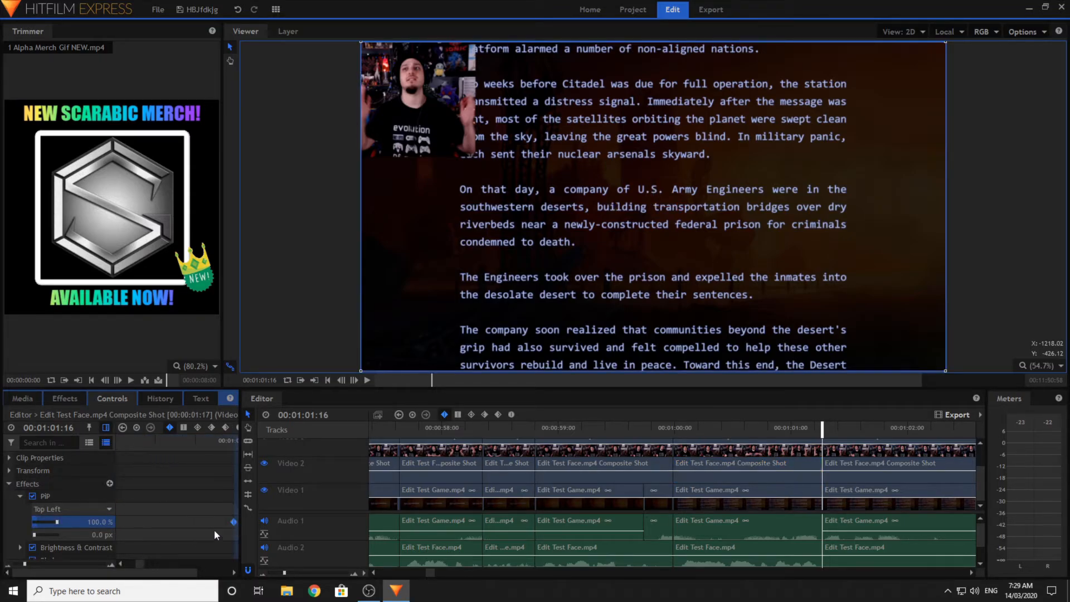
right_click(231, 522)
mouse_move(313, 485)
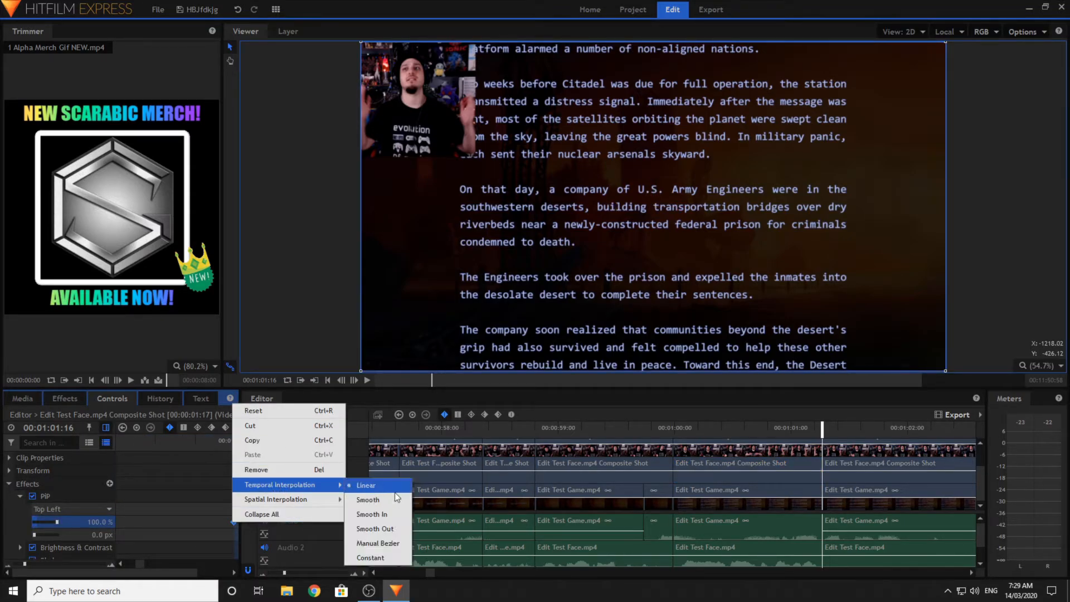
click(402, 503)
- Hide the keyframe timeline, save the project and play back the zooming face-cam clip from 00:00:59:18
click(594, 426)
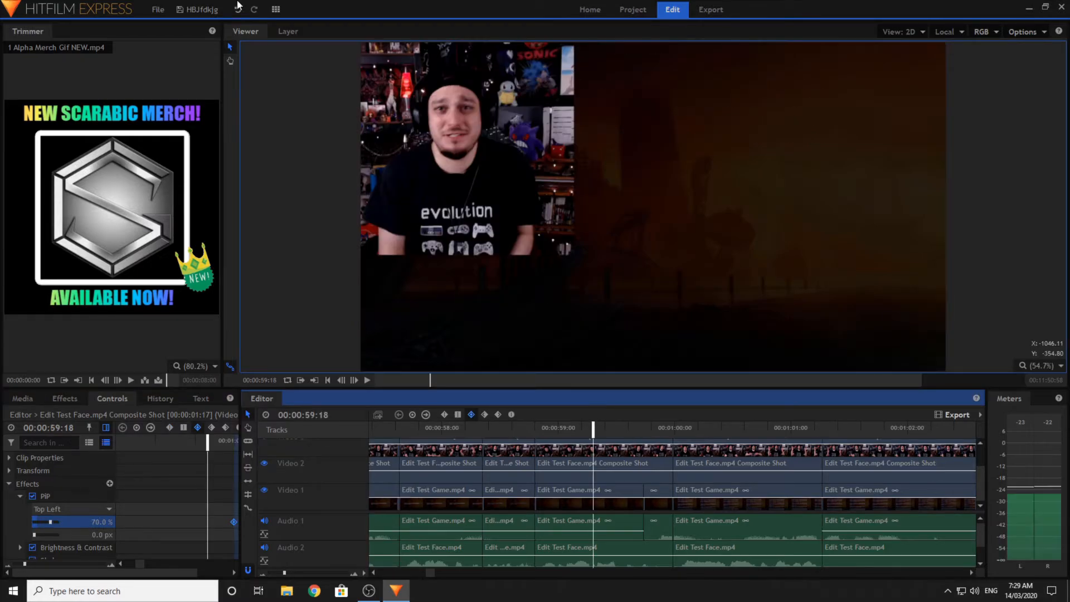
click(106, 428)
click(365, 380)
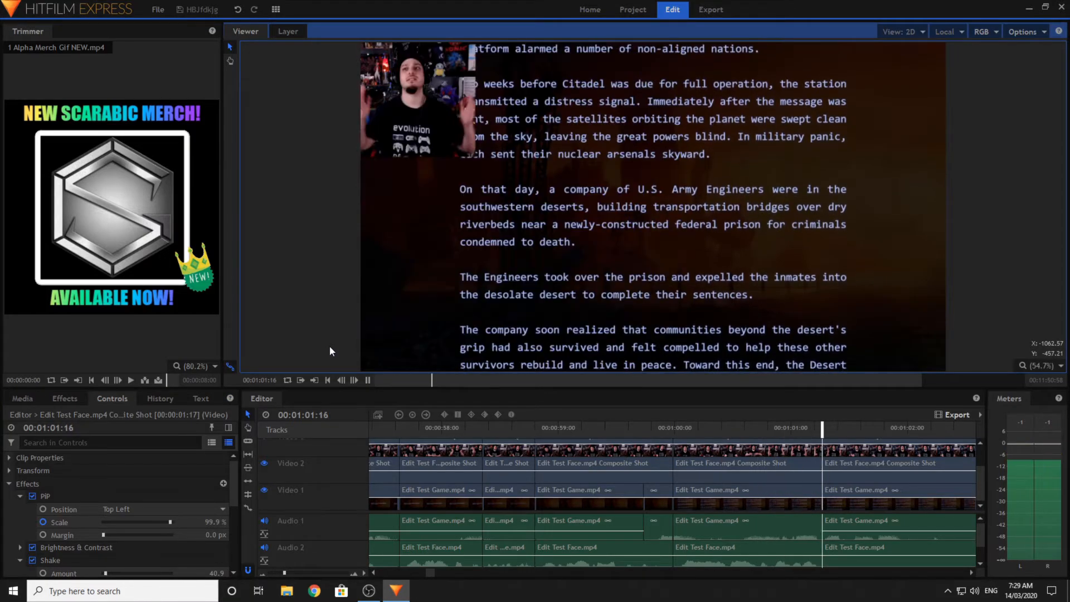
key(space)
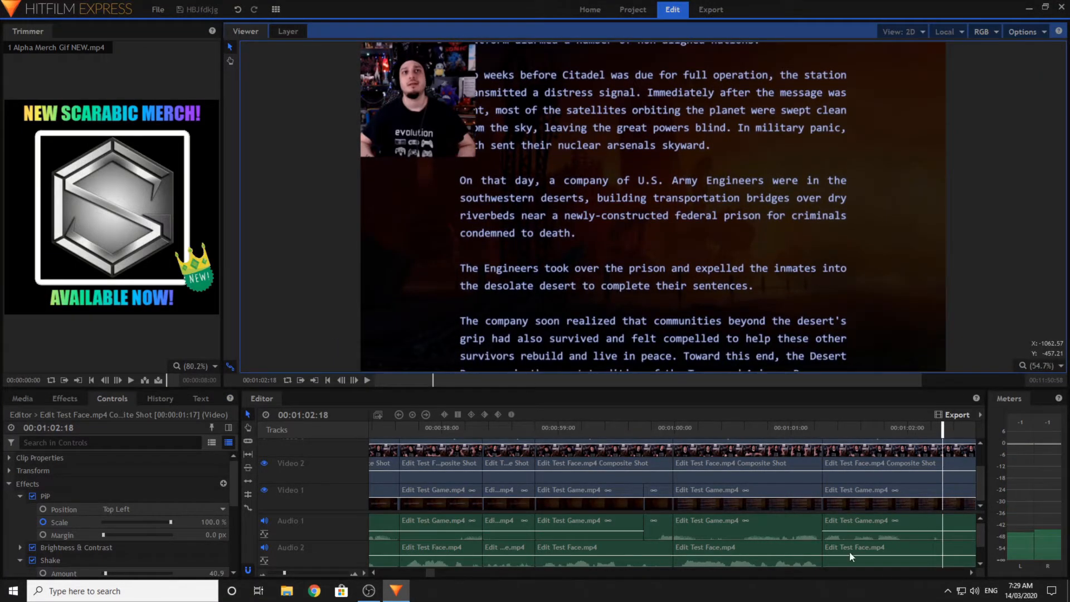
- Play back the uncut section from 00:01:14:29 to about 00:01:37:30 and look further along the timeline for the next speech
click(864, 571)
click(863, 574)
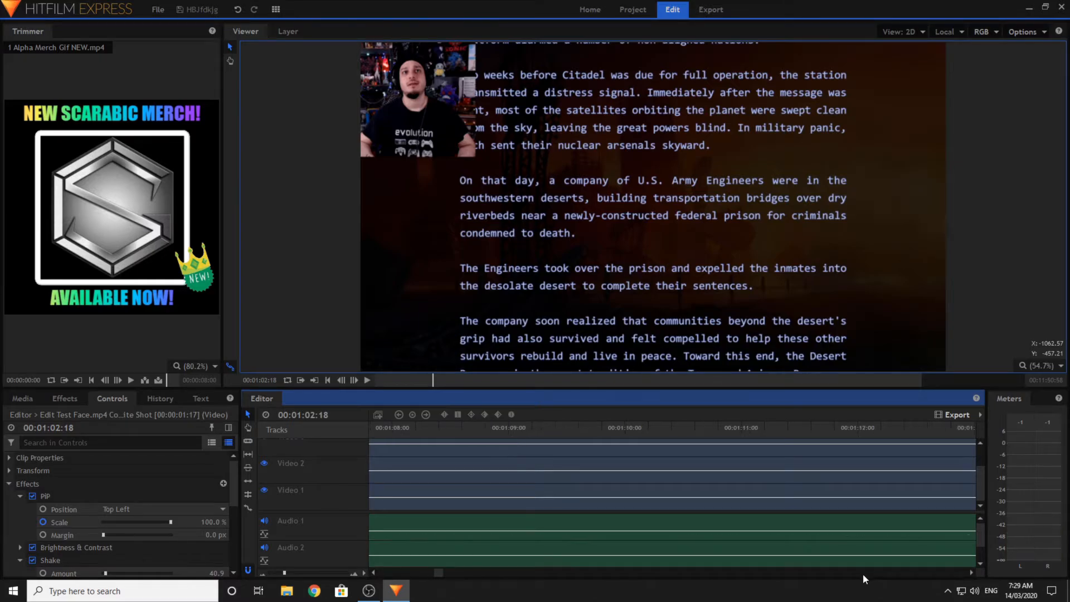
click(862, 574)
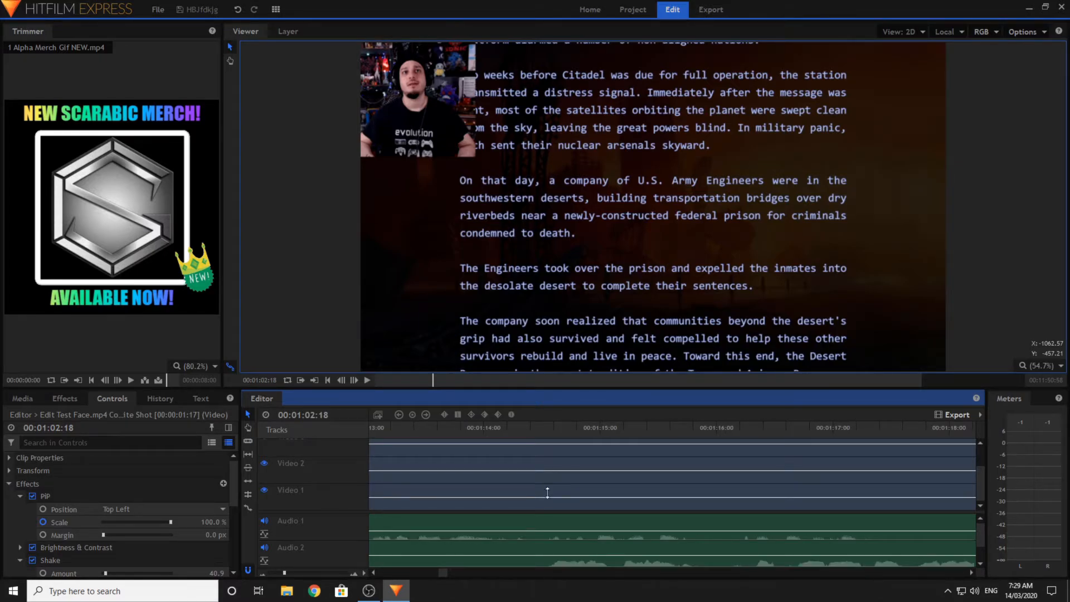
click(540, 422)
click(367, 380)
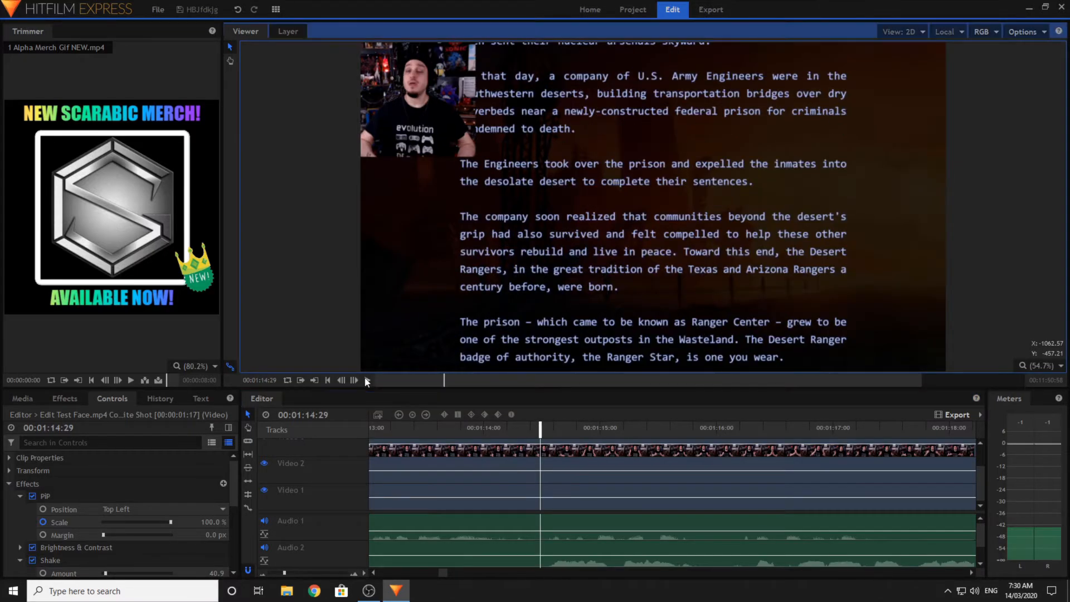
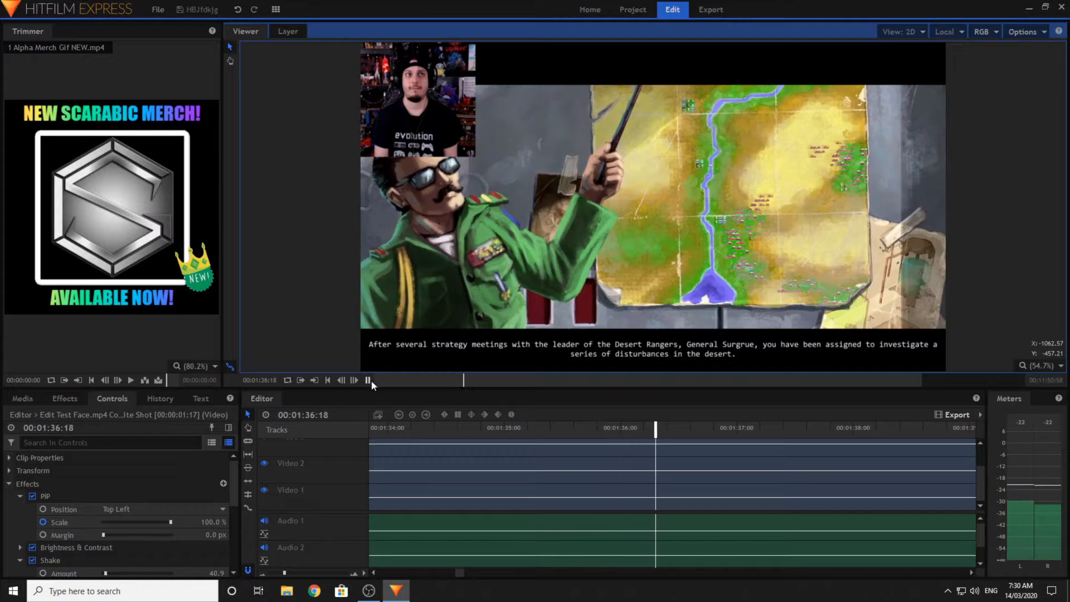
click(369, 381)
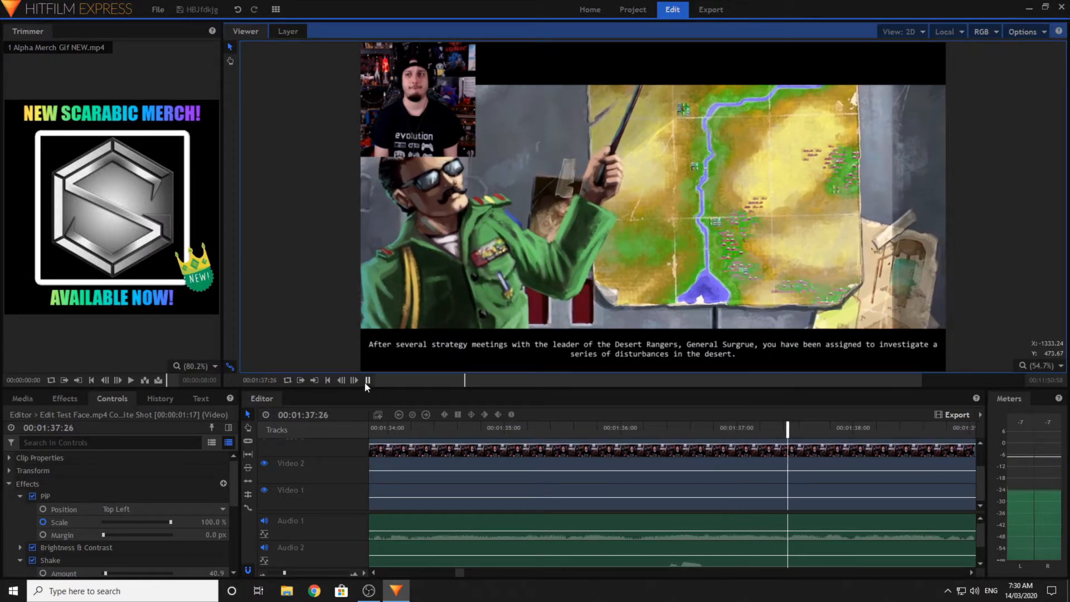
click(684, 574)
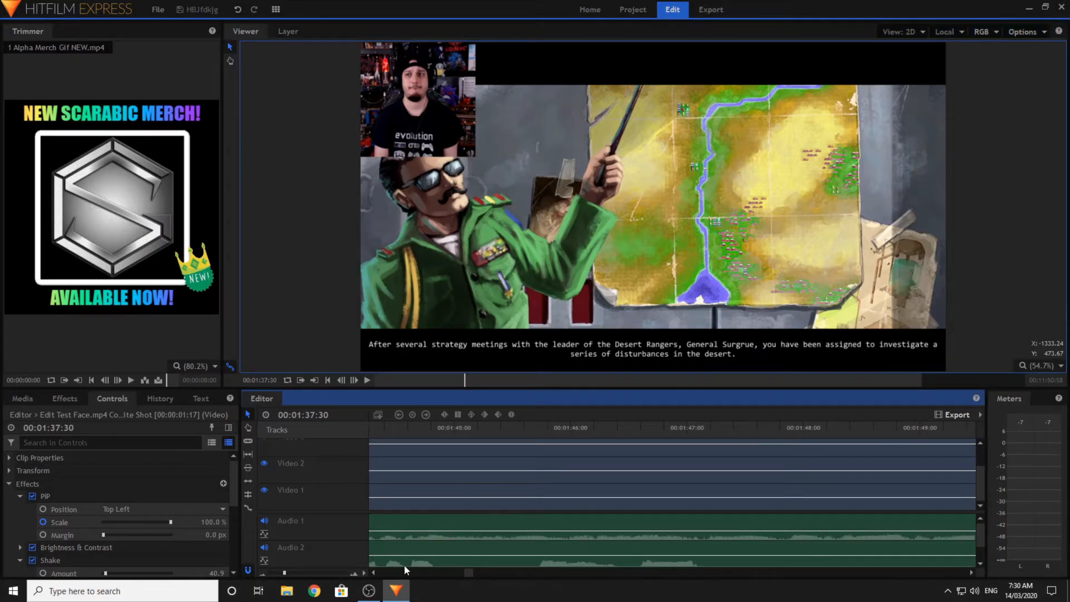
click(373, 572)
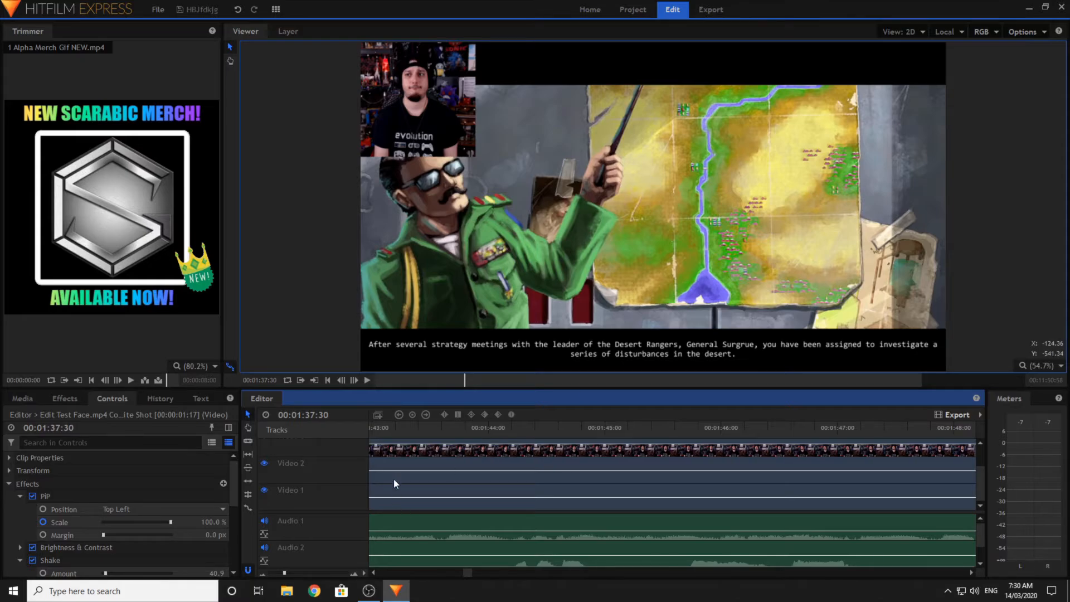
- Play back the uncut footage from 00:01:43:58 to about 00:02:04:16 to find where the next speech to keep begins
click(484, 433)
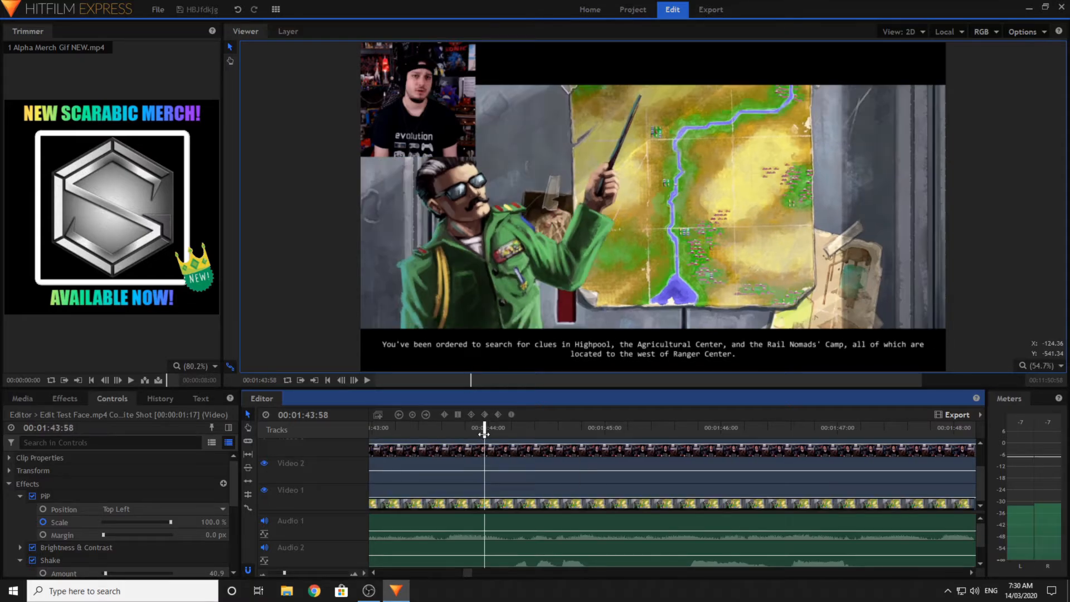
click(366, 381)
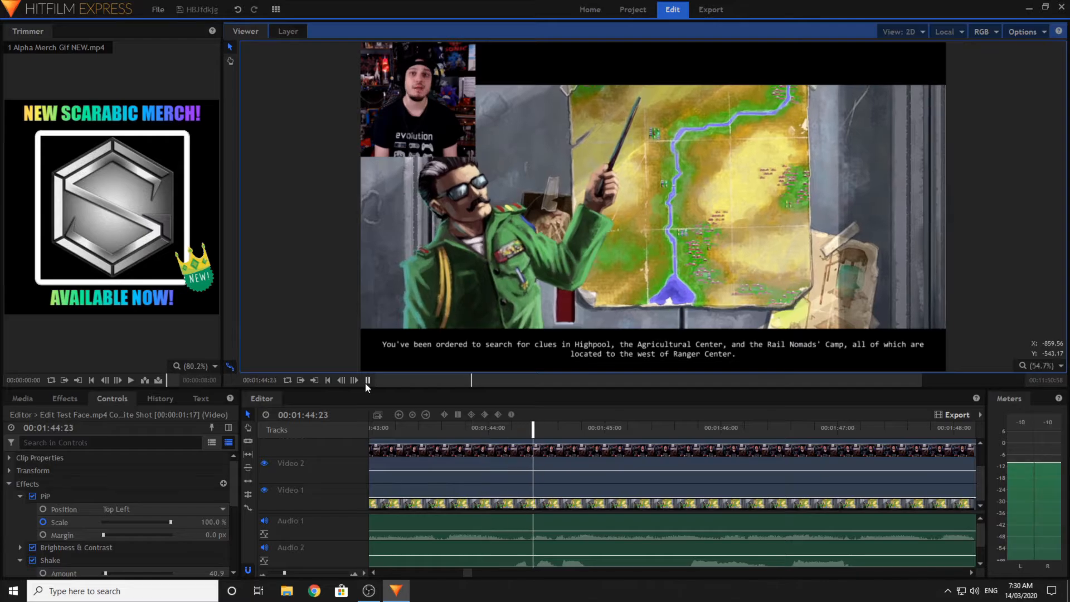
click(367, 381)
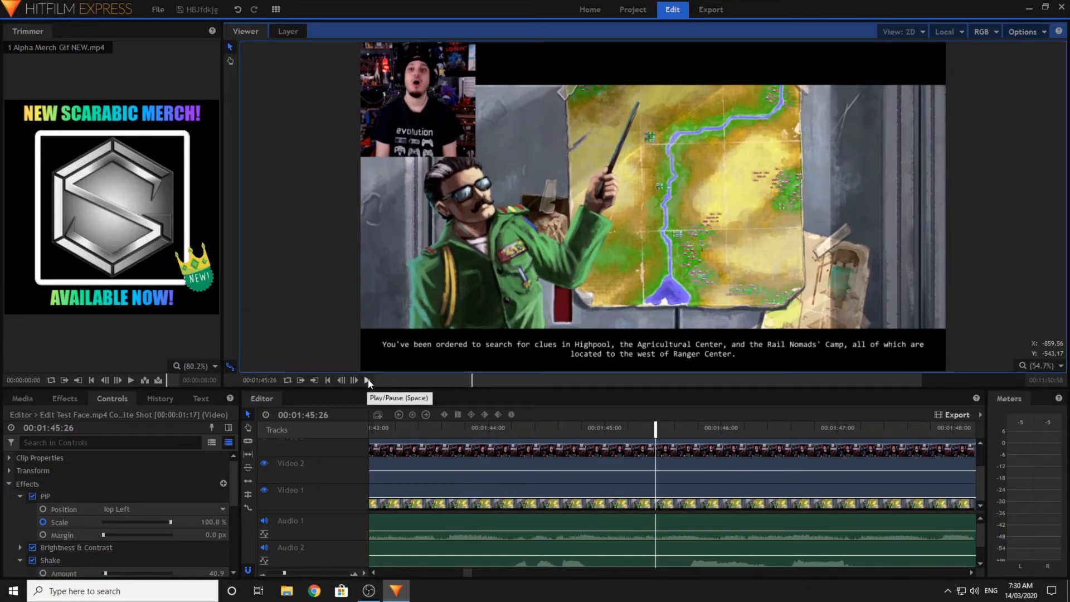
click(368, 381)
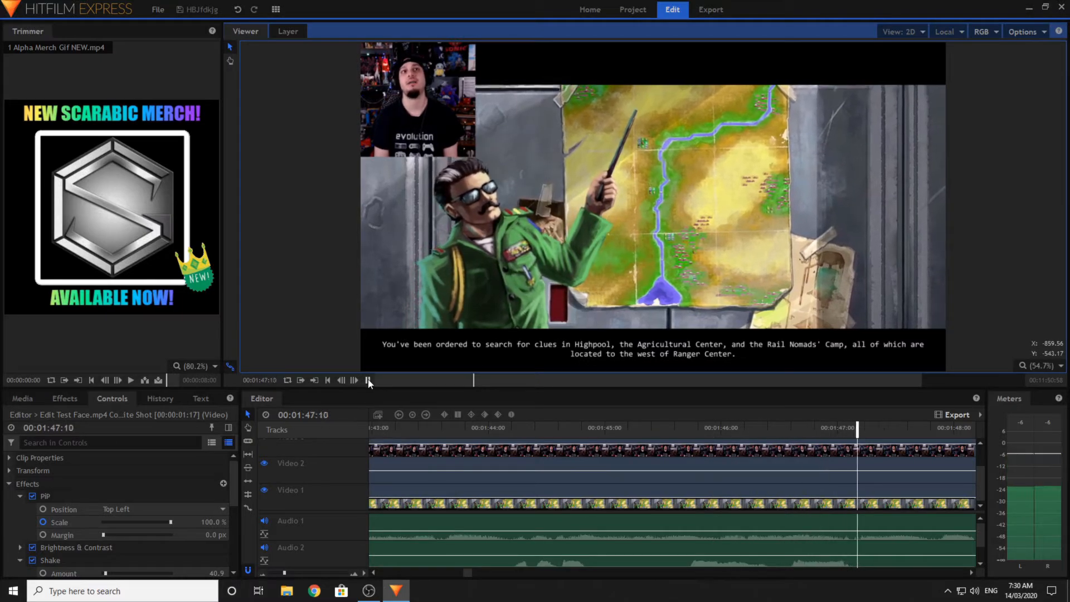
key(space)
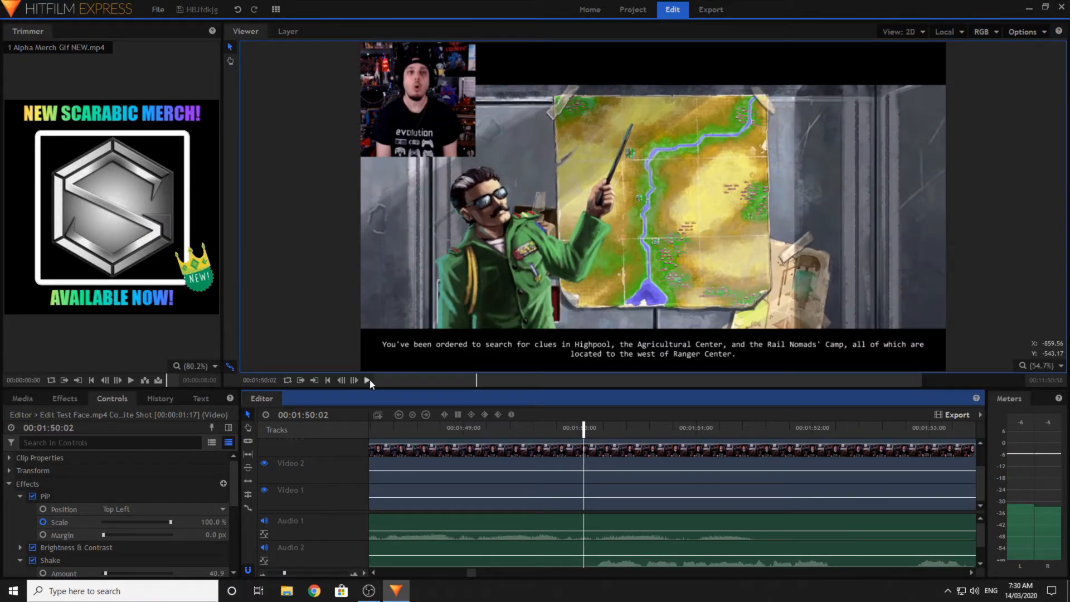
click(367, 379)
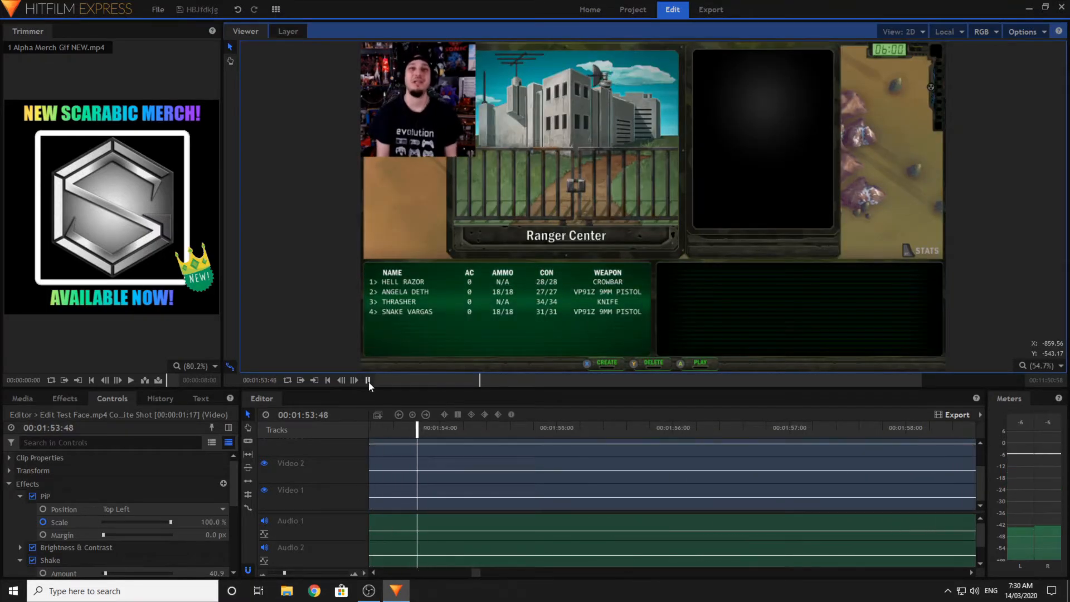
click(368, 380)
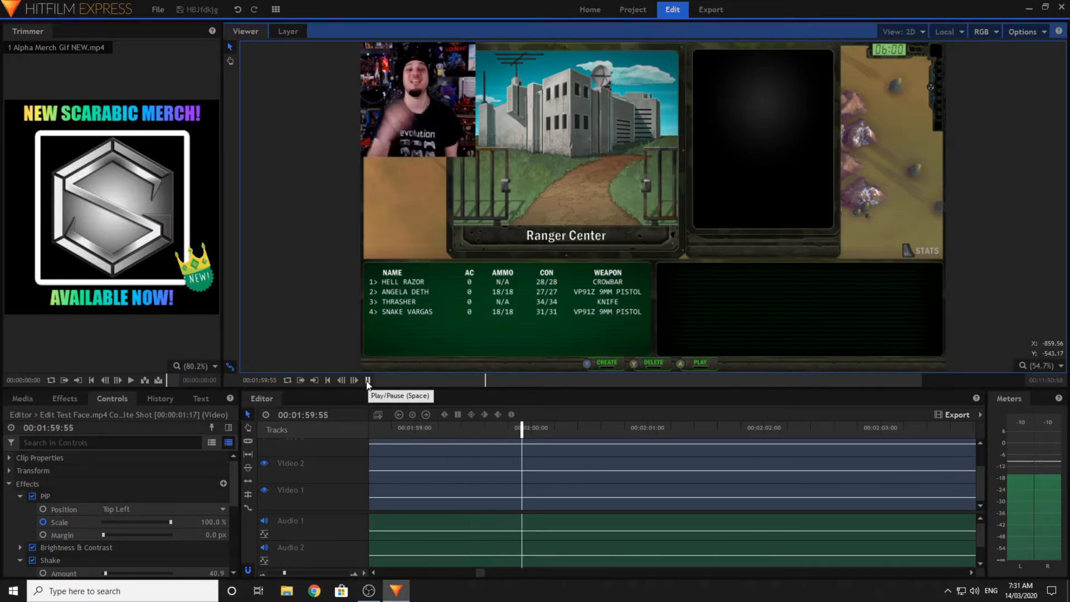
click(368, 380)
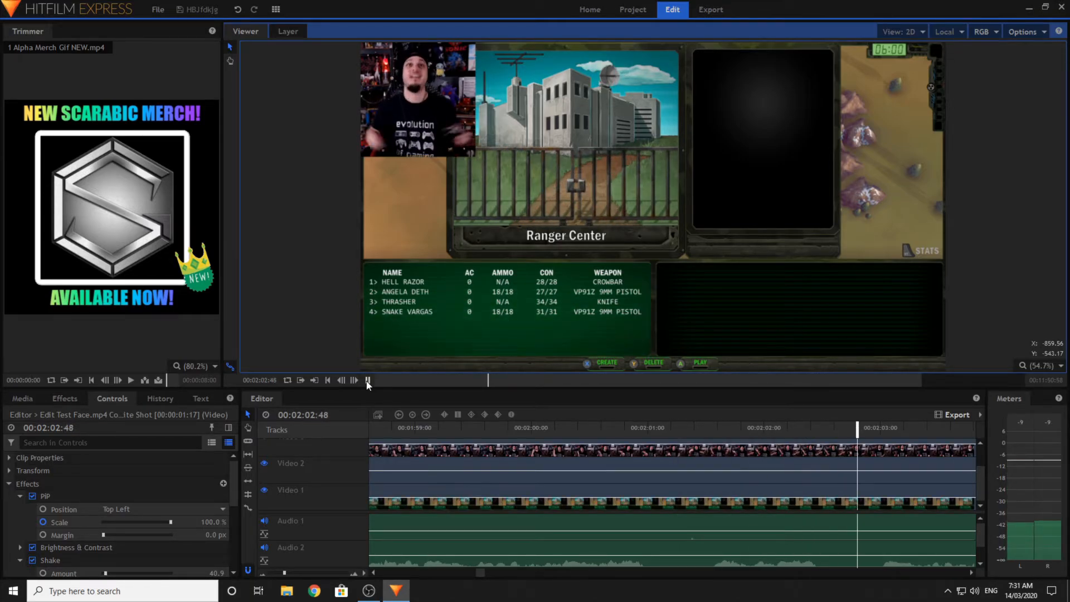
click(368, 380)
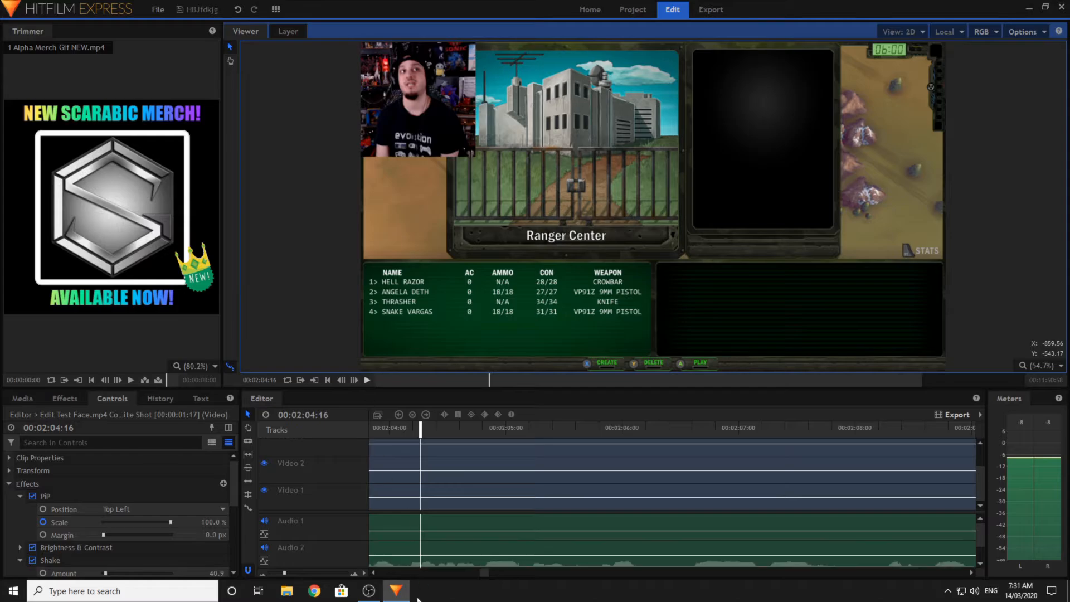
- Slice the face-cam and gameplay video and audio clips just before 00:02:03:00
click(375, 571)
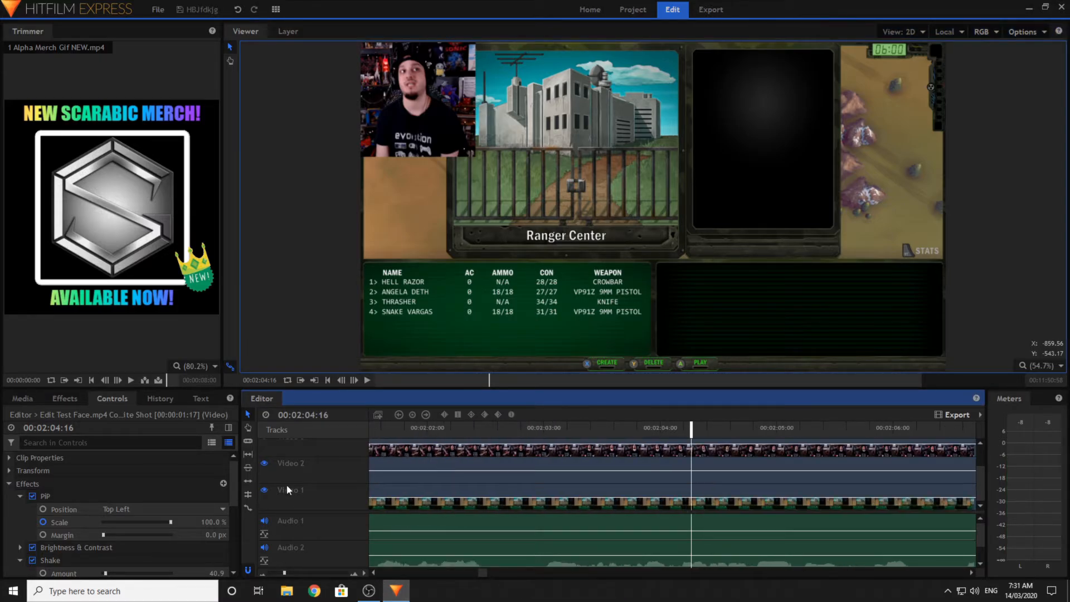
click(536, 556)
click(533, 527)
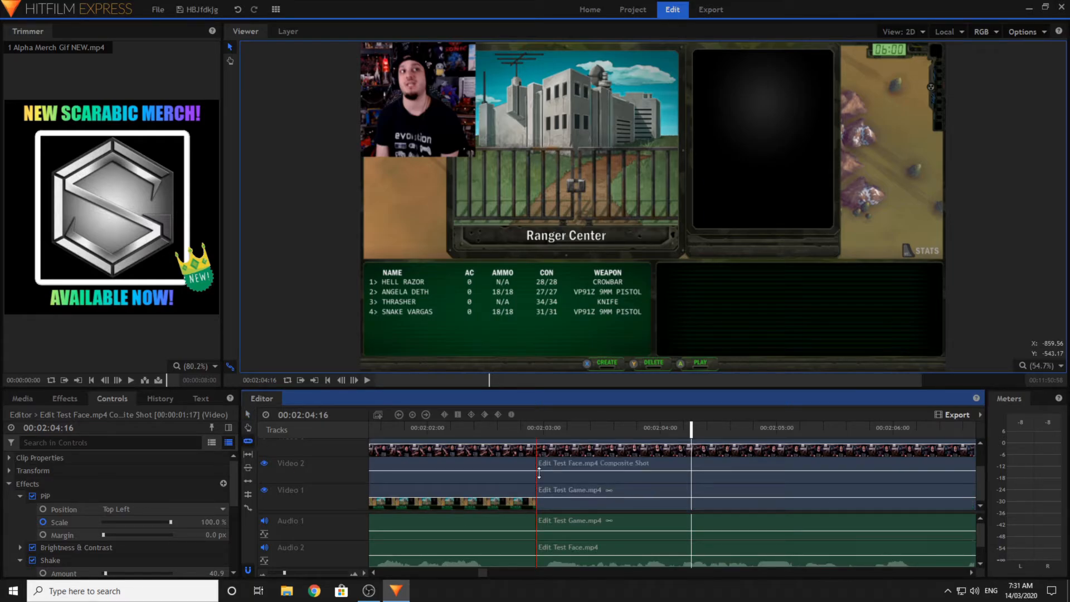
click(248, 415)
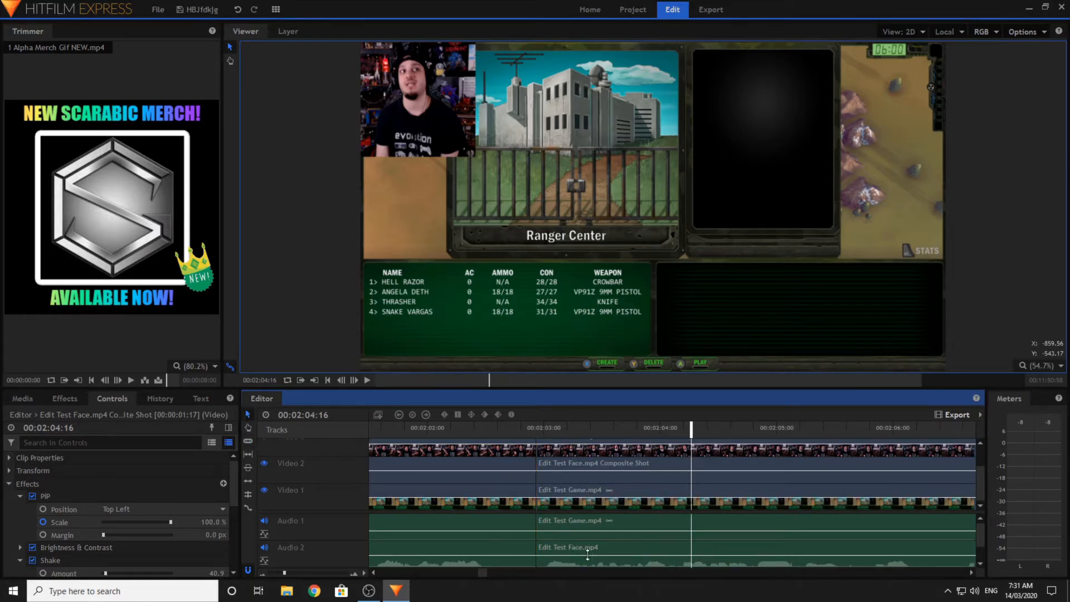
- Move the clips after the new cut back to 00:01:01:16, directly behind the zooming face-cam clip, and play back the join
scroll(573, 549, down, 1)
click(567, 560)
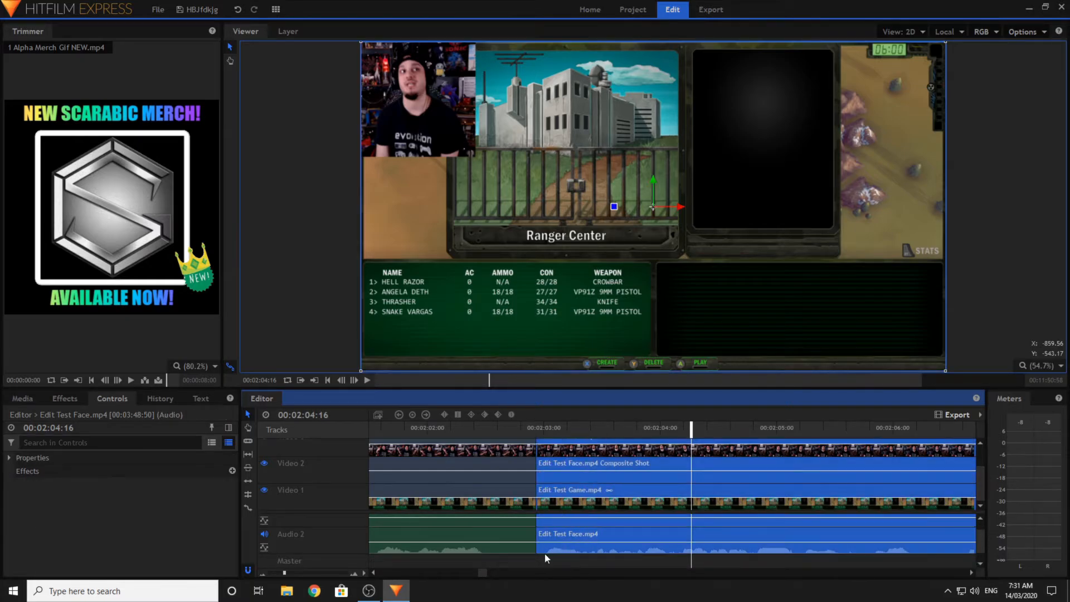
scroll(559, 524, up, 2)
drag(556, 523, 741, 527)
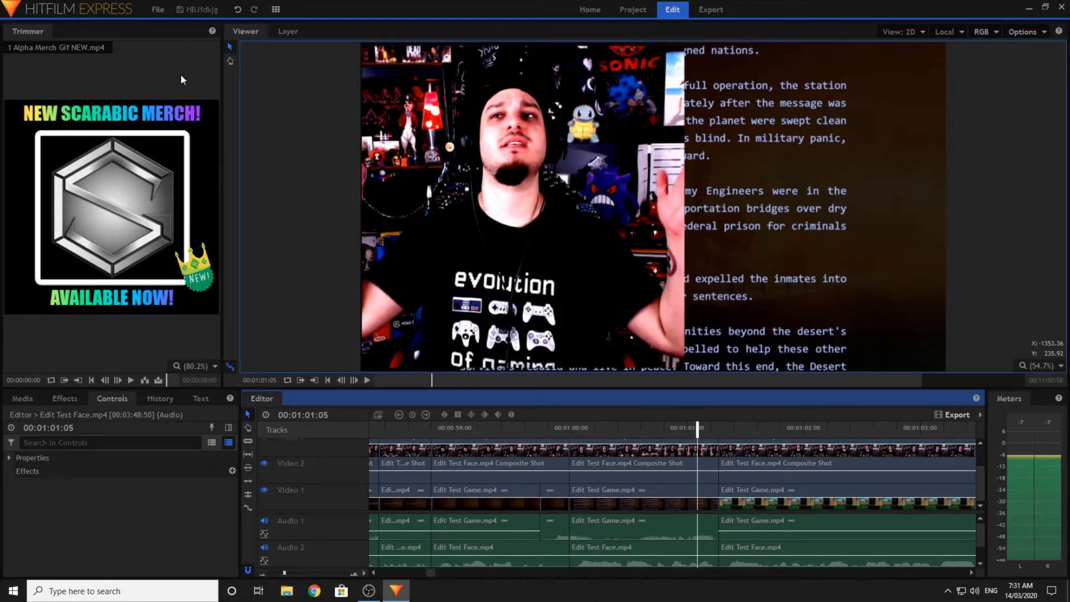
click(368, 381)
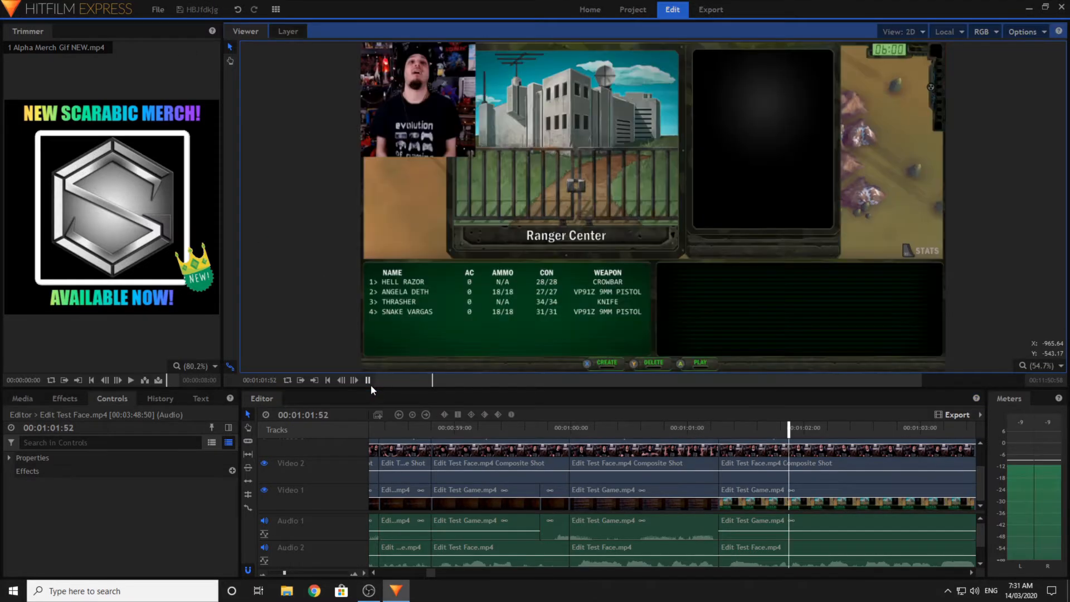
click(369, 382)
- Apply the Fade audio transition to the Edit Test Face.mp4 audio on Audio 2 at the 00:01:01:16 join
click(374, 572)
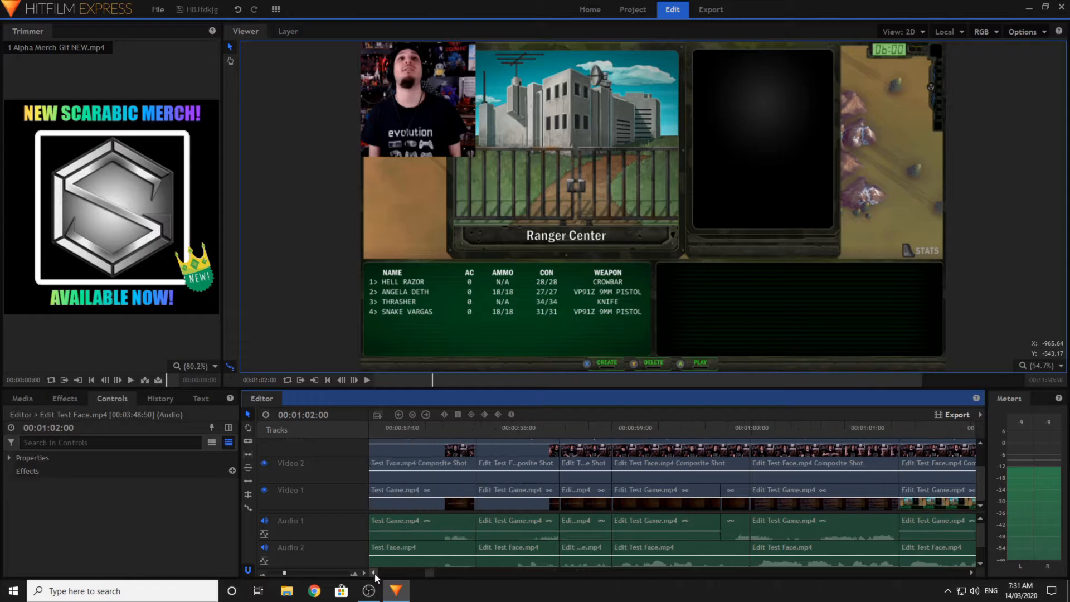
click(374, 573)
click(66, 398)
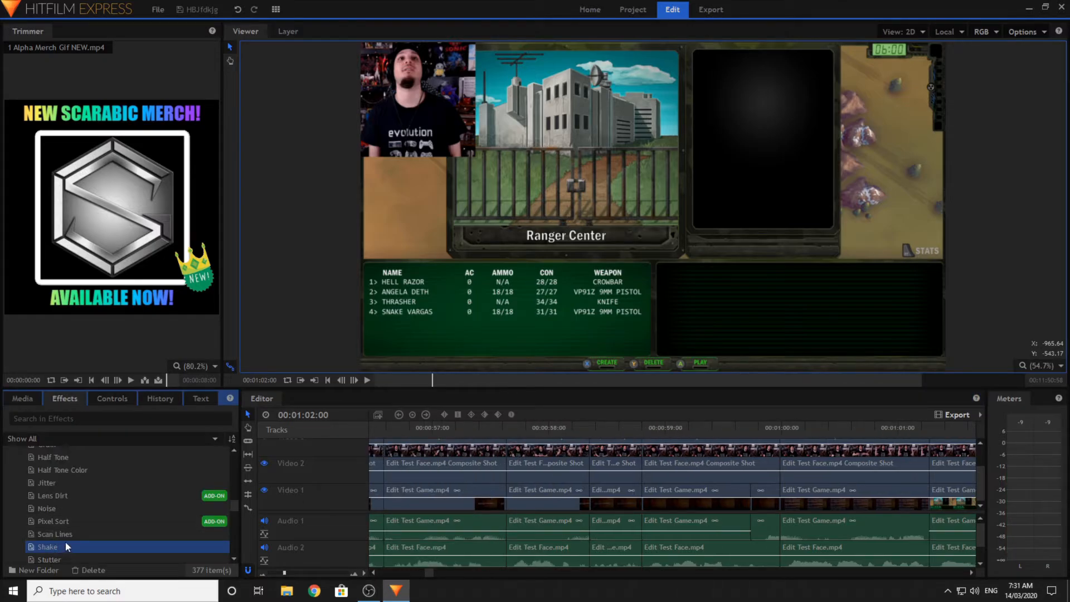
scroll(65, 540, down, 10)
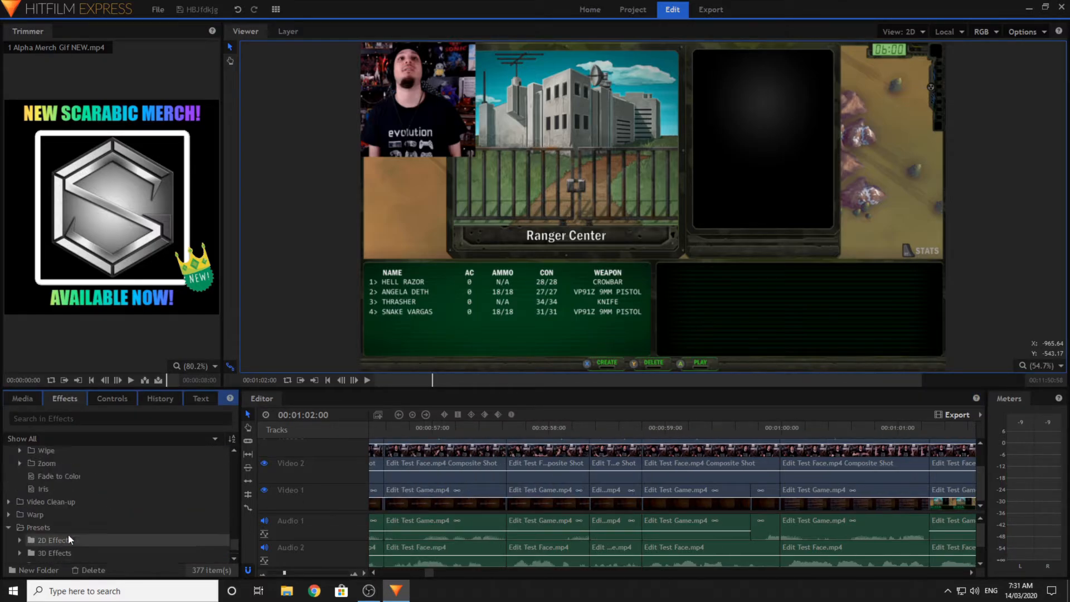
scroll(68, 493, up, 3)
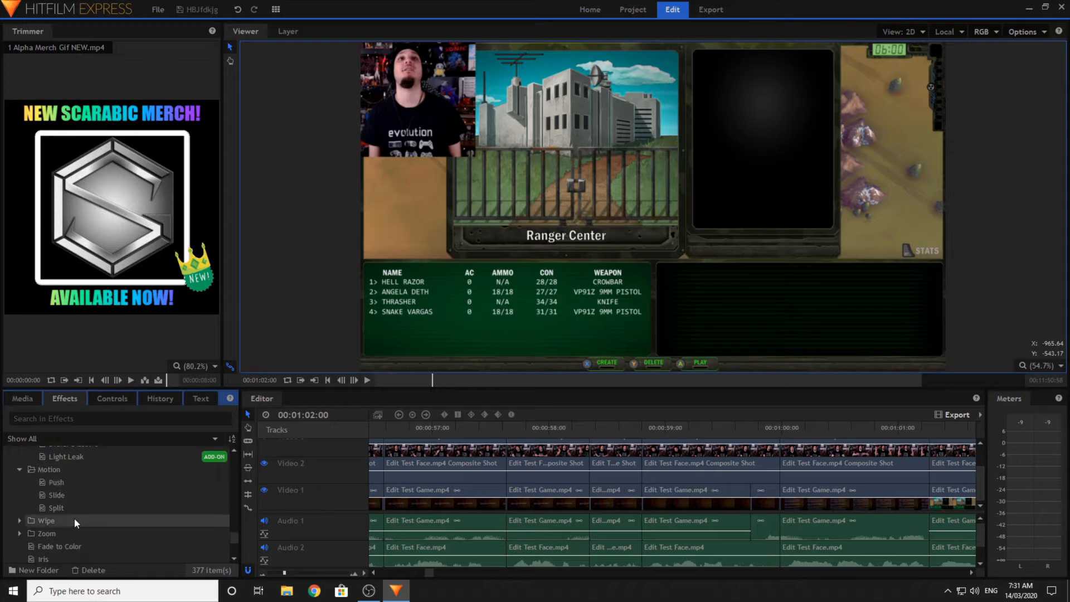
scroll(75, 520, up, 5)
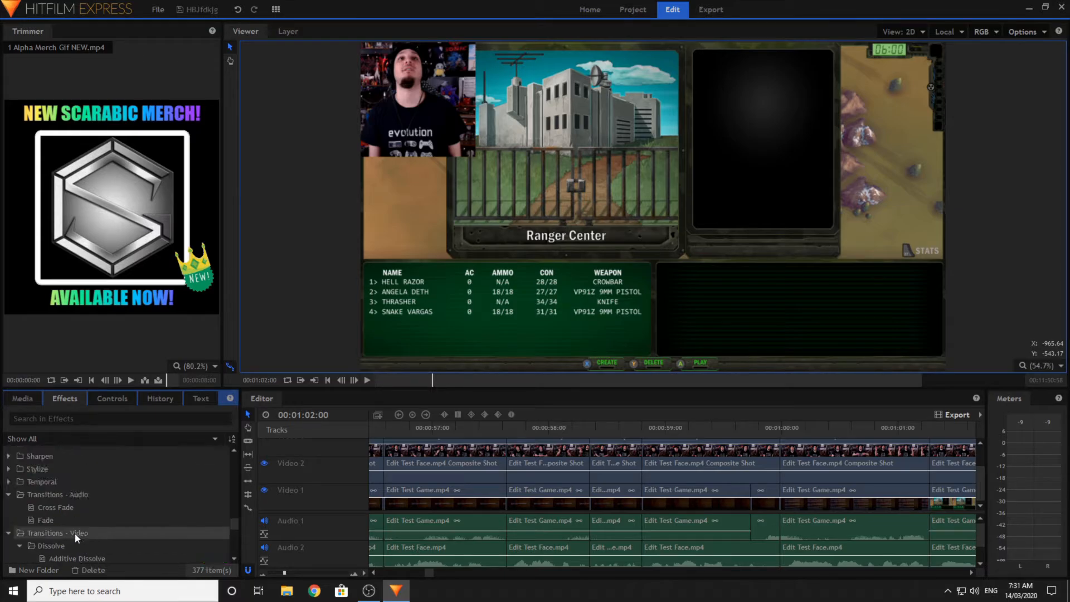
click(70, 523)
drag(794, 559, 921, 548)
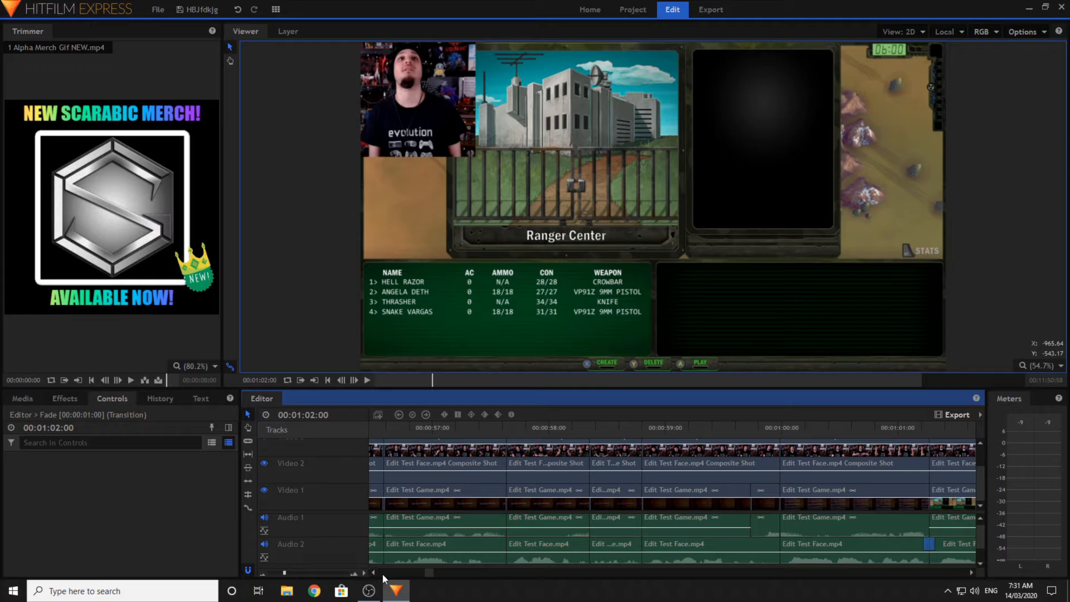
- Play back the edited section from 00:00:54:47 to about 00:01:04:32 and return the playhead to about 00:01:01:06
drag(285, 572, 275, 574)
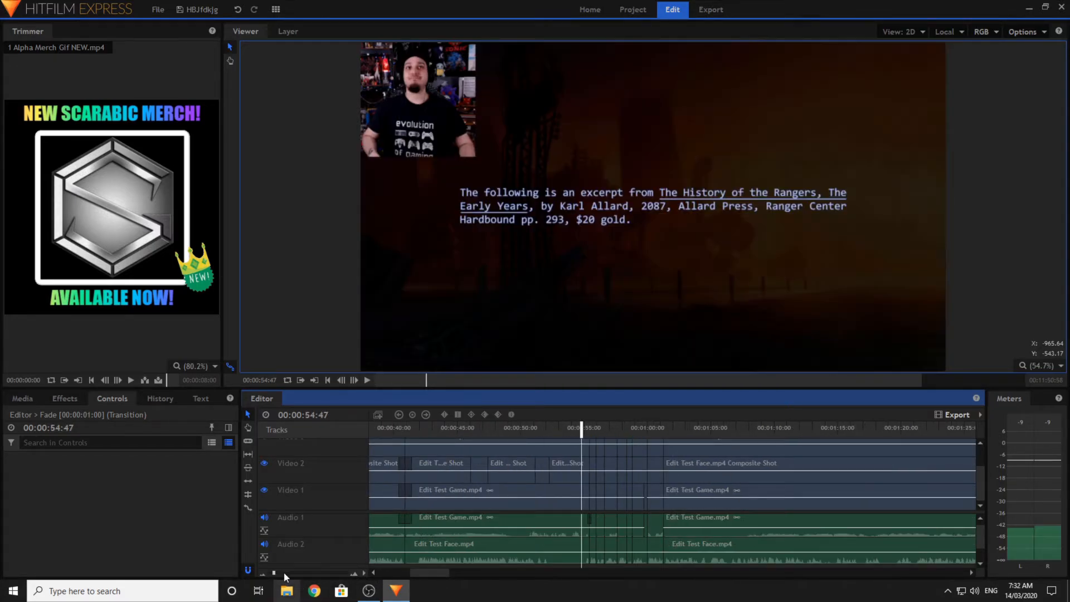
drag(274, 573, 276, 573)
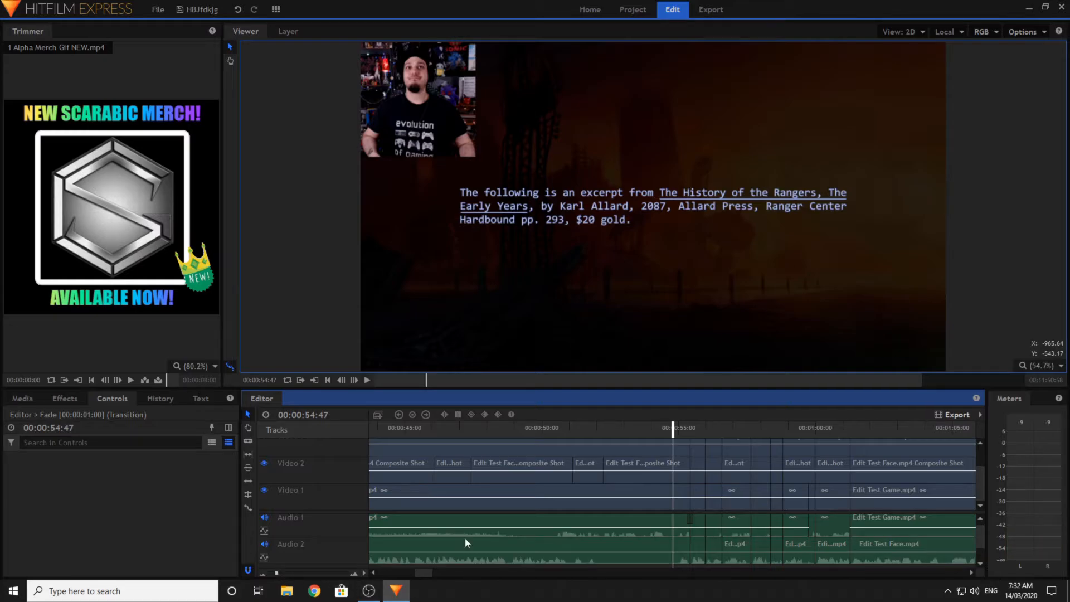
click(279, 151)
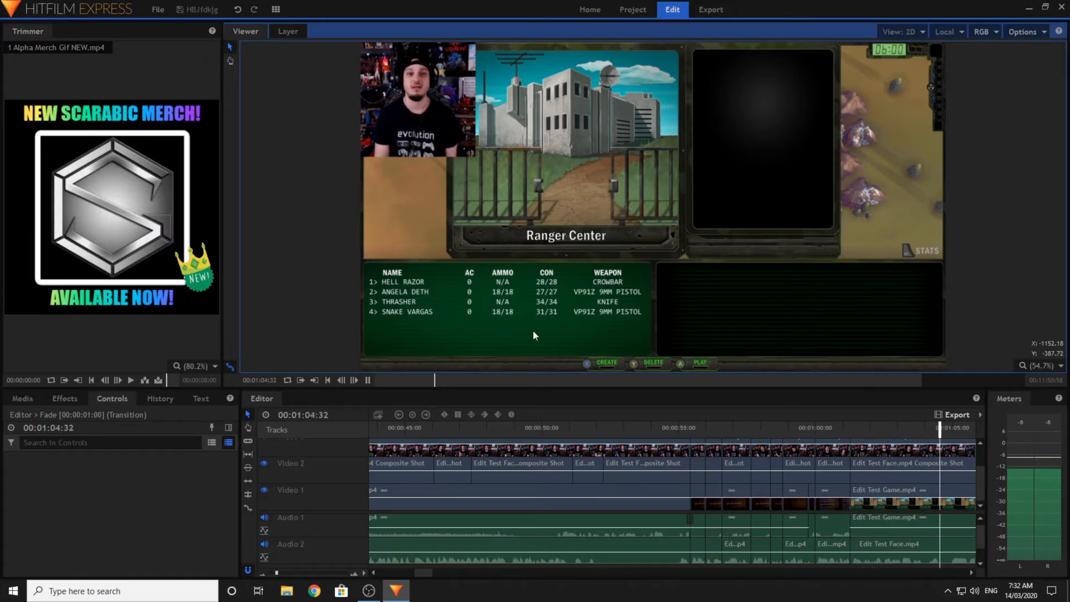
key(space)
click(824, 439)
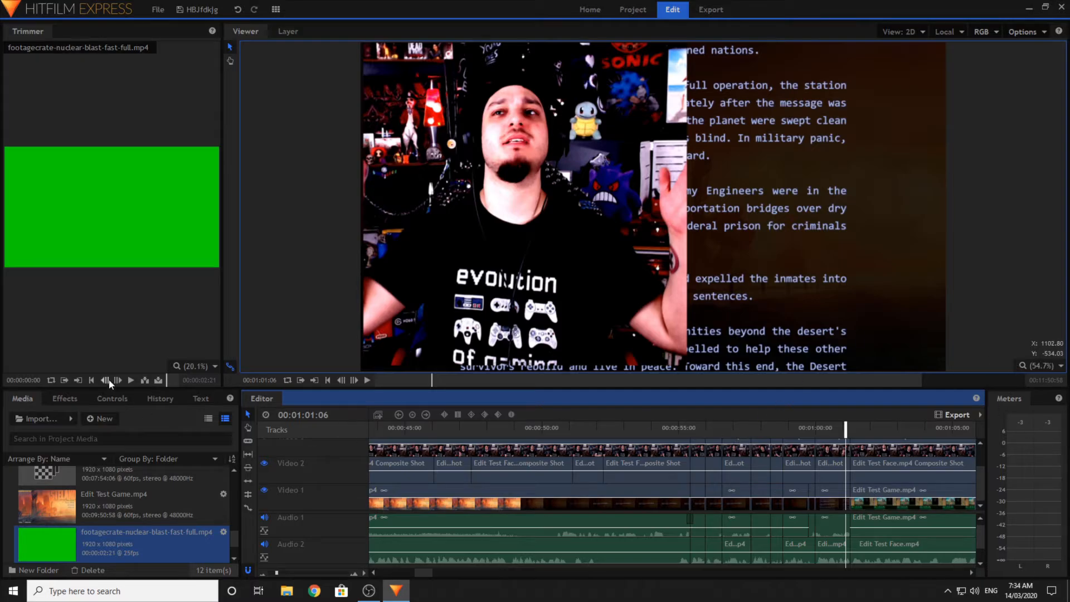
- Create a new composite shot and add footagecrate-nuclear-blast-fast-full.mp4 to it as a layer
click(101, 419)
click(113, 431)
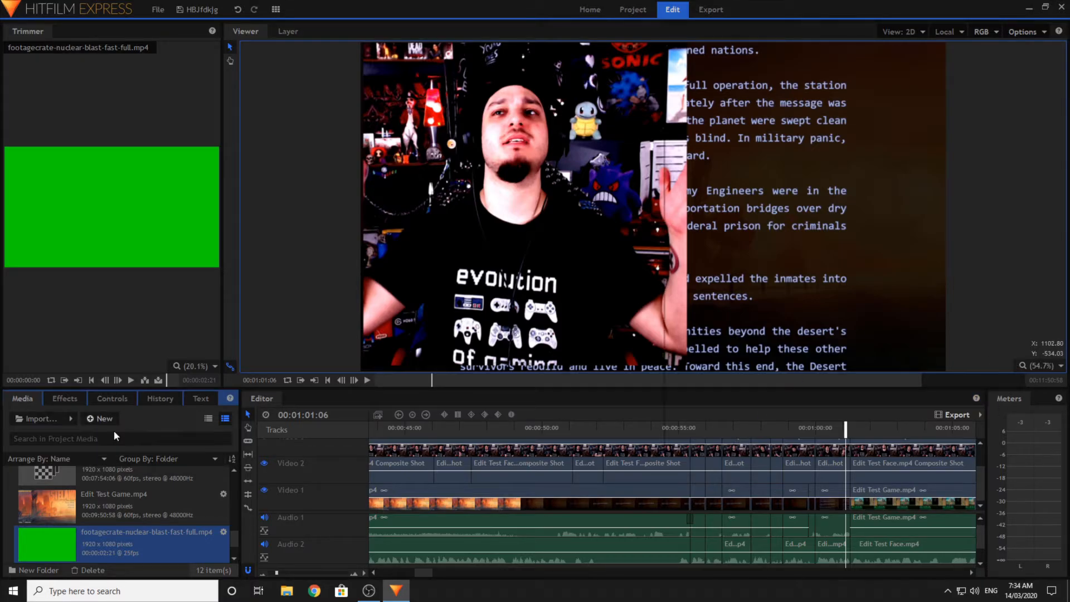
click(625, 432)
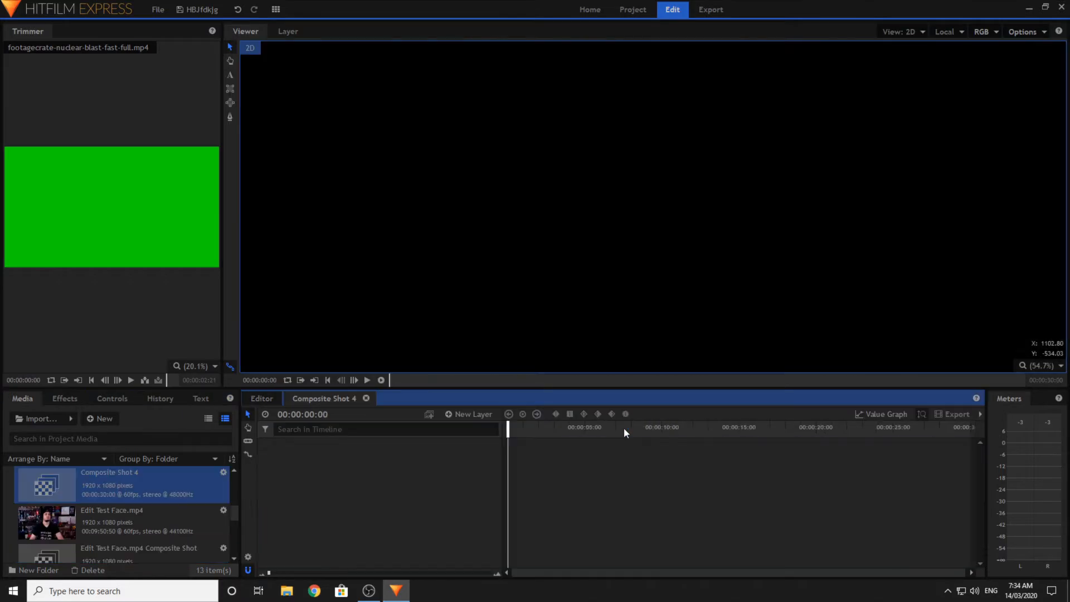
scroll(111, 549, down, 3)
drag(72, 518, 330, 463)
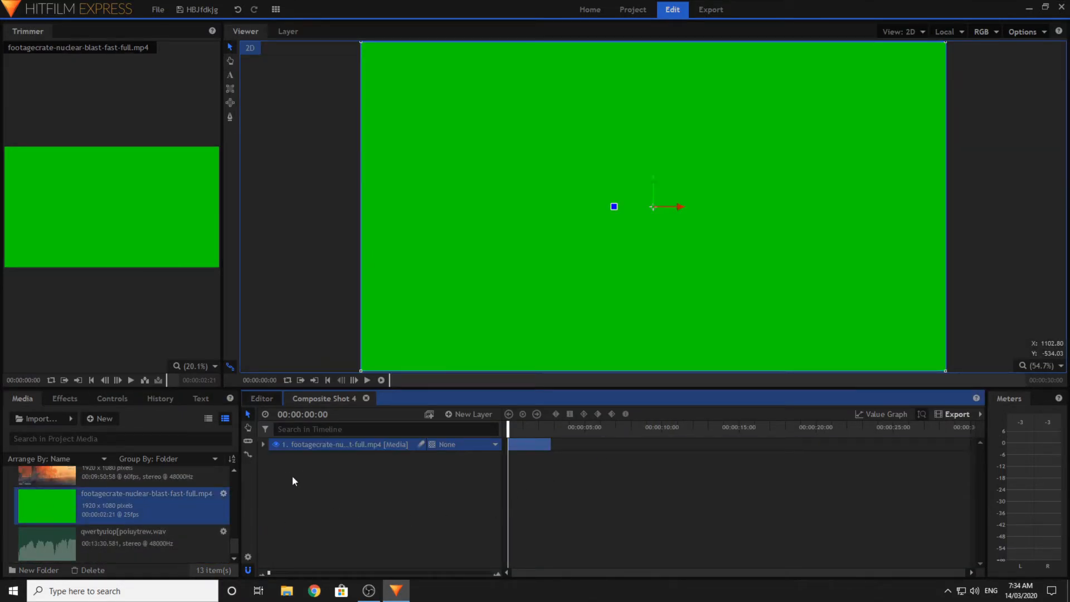
- Apply the Chroma Key effect to the nuclear blast layer and show the effect's settings
click(263, 444)
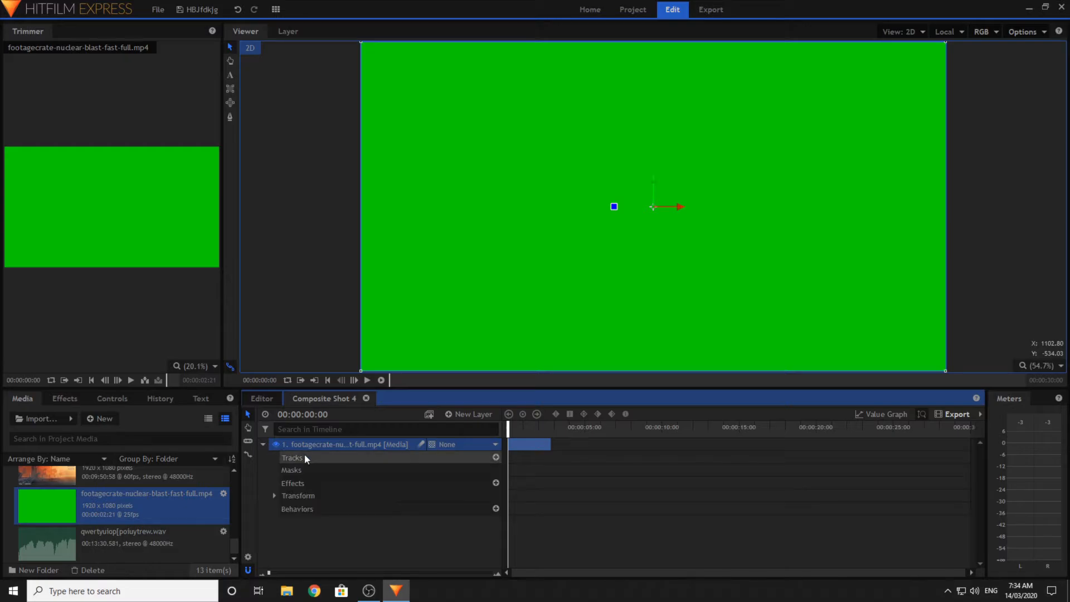
click(64, 399)
scroll(107, 483, up, 6)
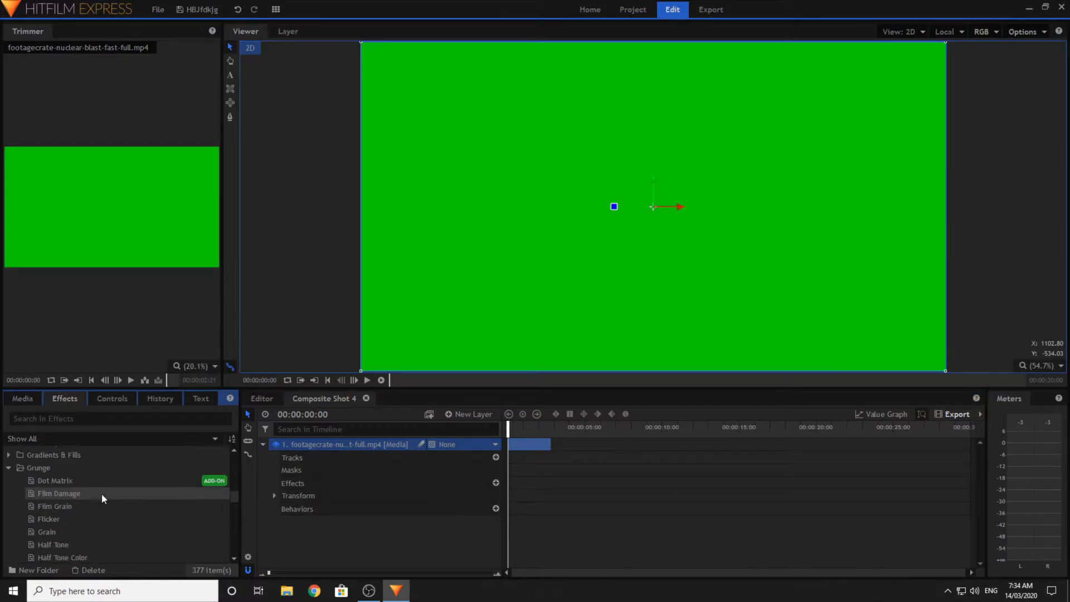
scroll(102, 494, up, 5)
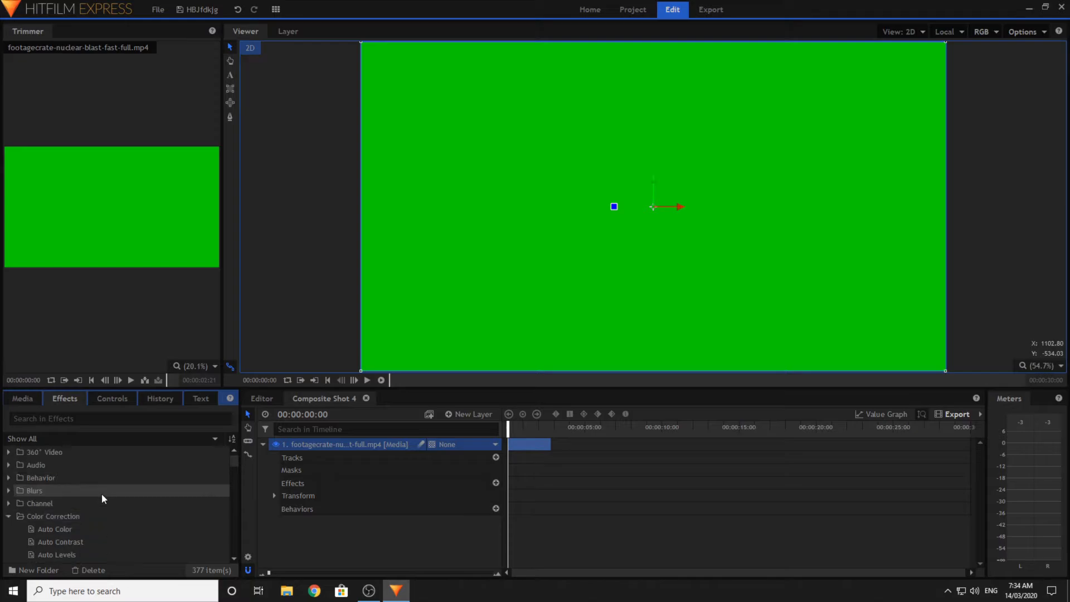
scroll(11, 520, down, 3)
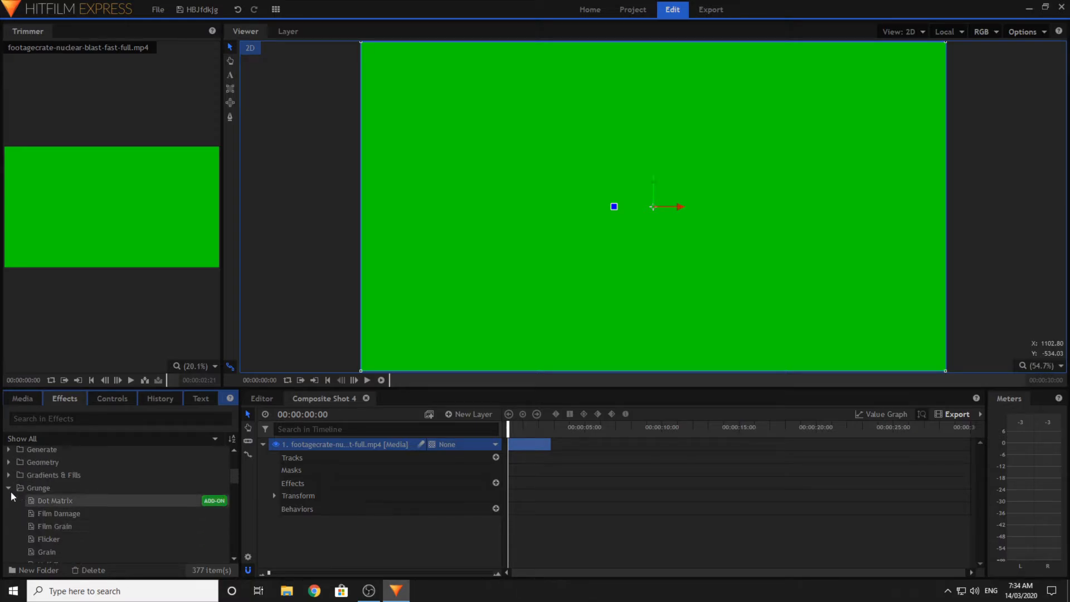
click(8, 501)
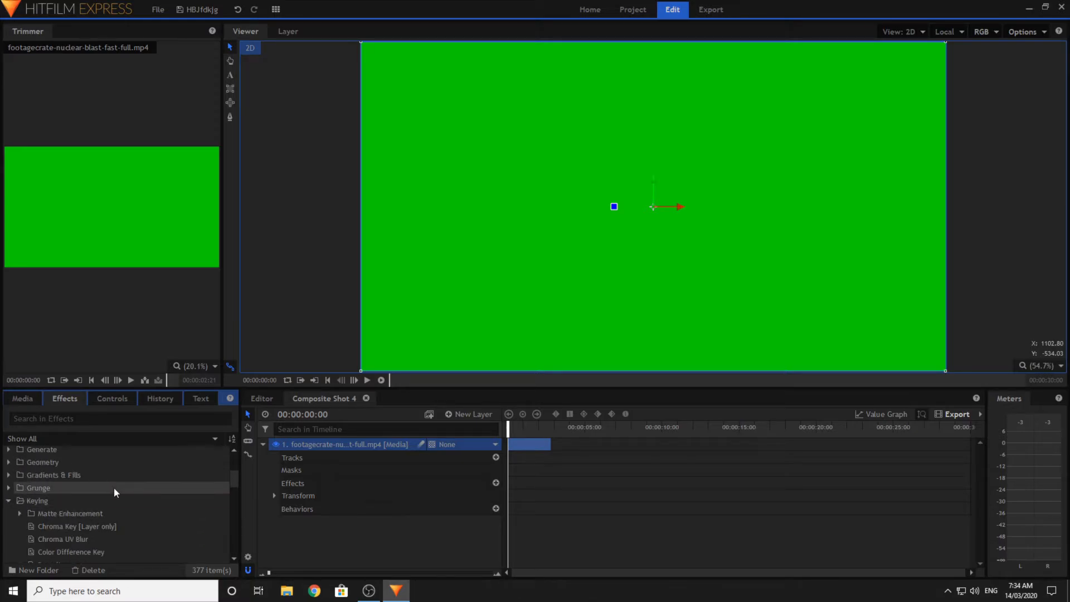
scroll(114, 489, down, 1)
drag(115, 491, 354, 452)
scroll(105, 527, down, 1)
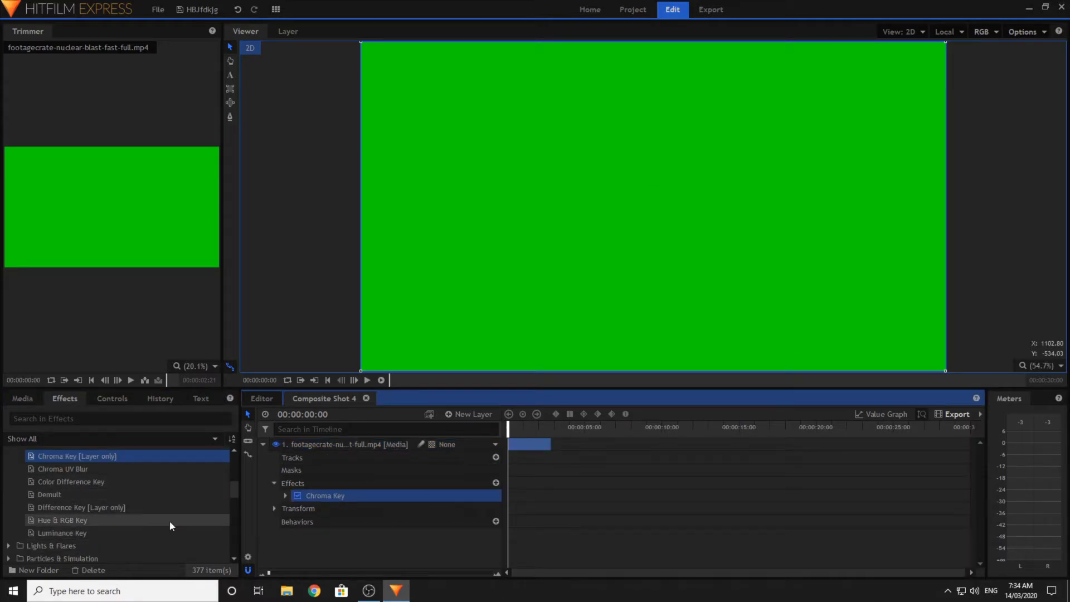
click(285, 495)
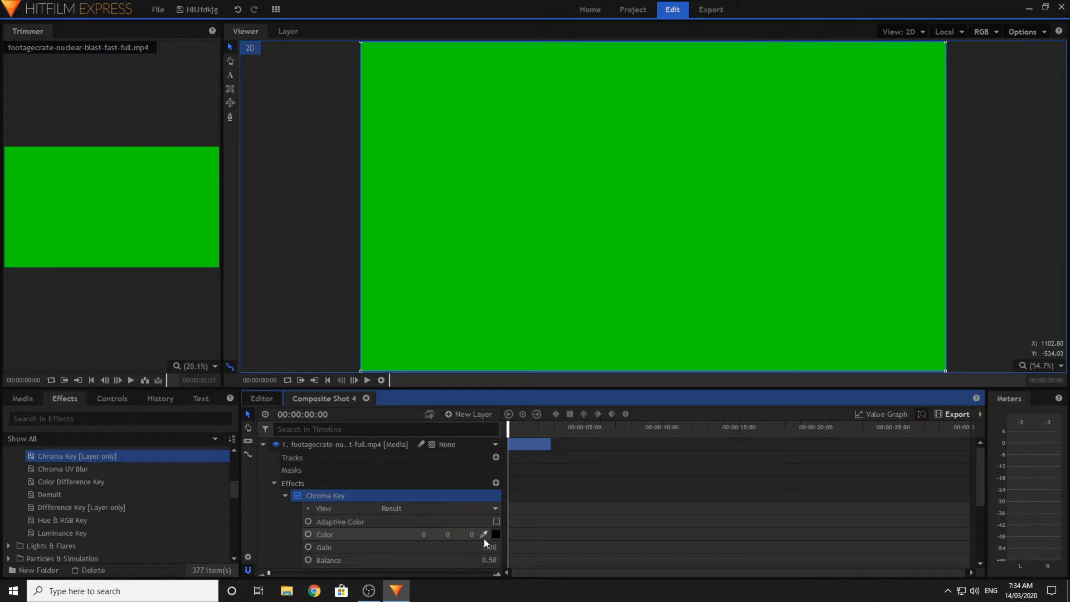
- Sample the green background as the Chroma Key color on the nuclear blast layer and preview the keyed explosion at 00:00:01:35
click(488, 441)
click(380, 80)
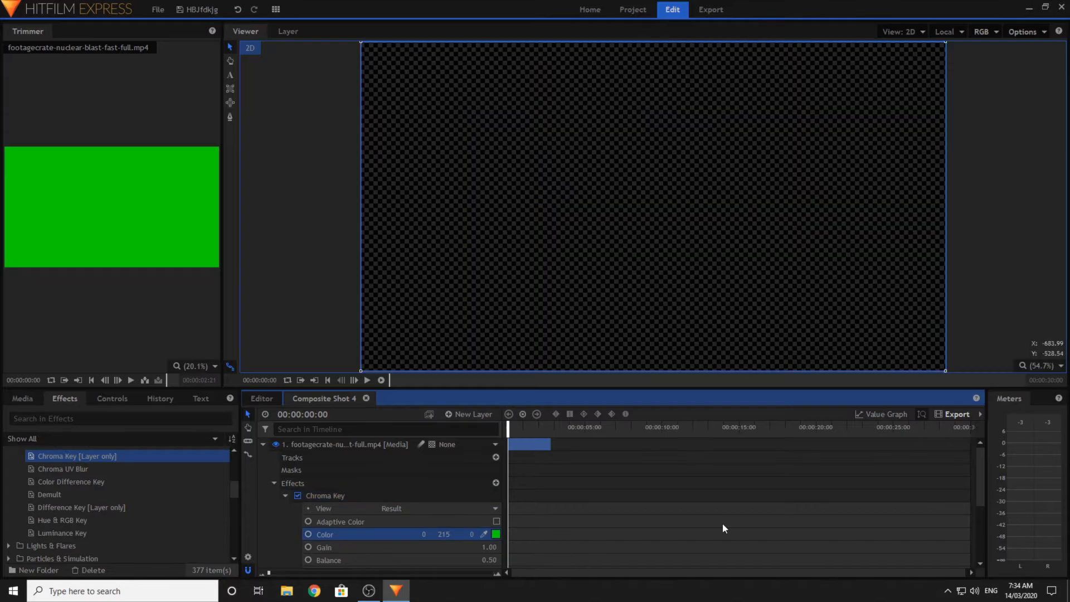
drag(514, 429, 532, 432)
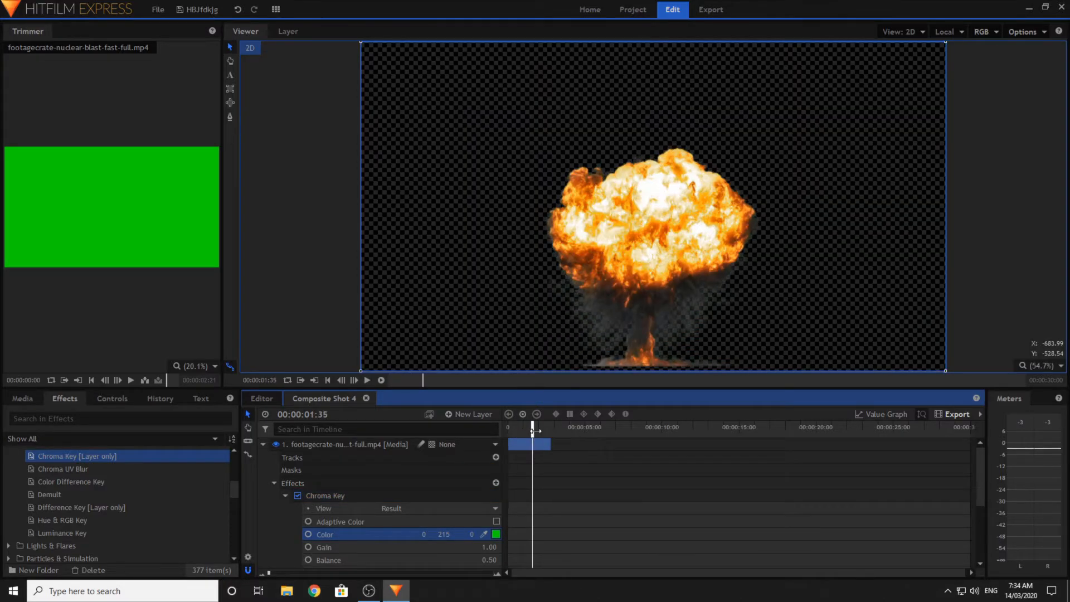
- Set the blast layer's vertical position to 264 and its scale to 303%, scrubbing through the shot to check the framing
click(286, 496)
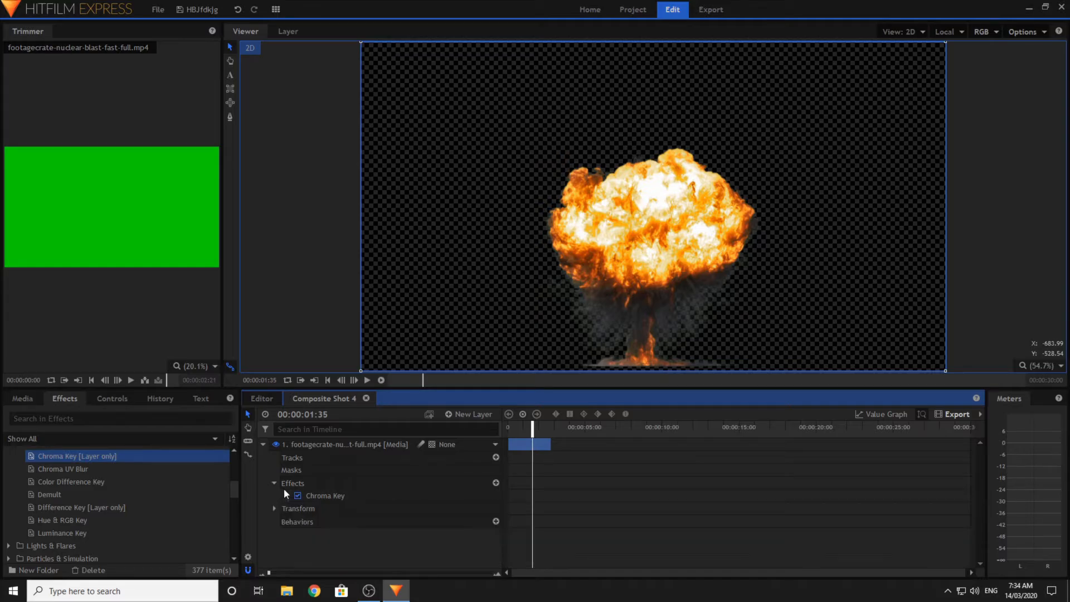
click(274, 509)
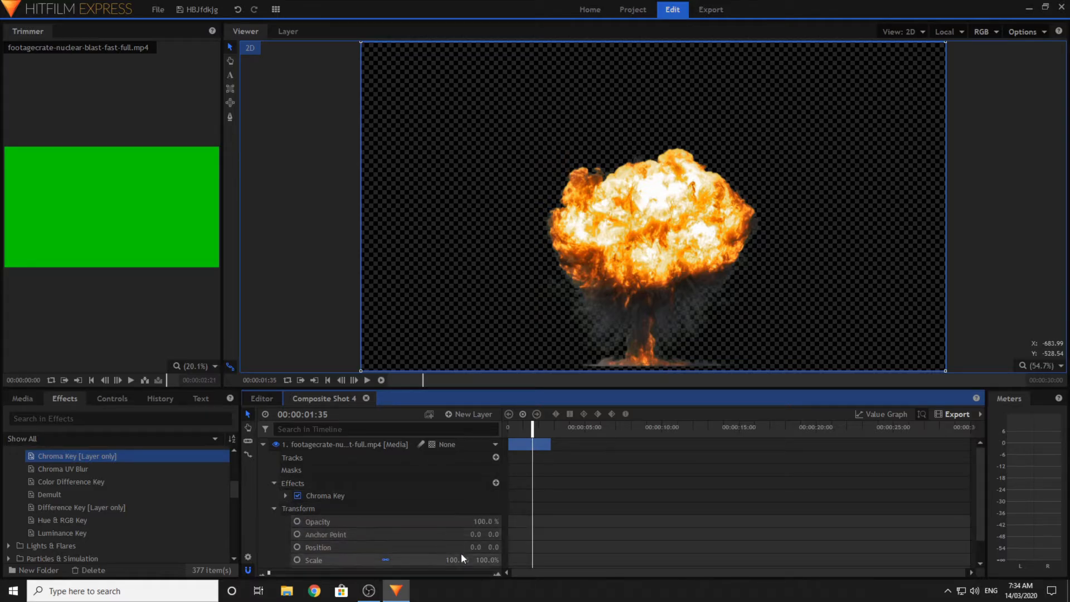
mouse_move(455, 559)
mouse_down()
mouse_move(484, 560)
mouse_move(456, 559)
mouse_up()
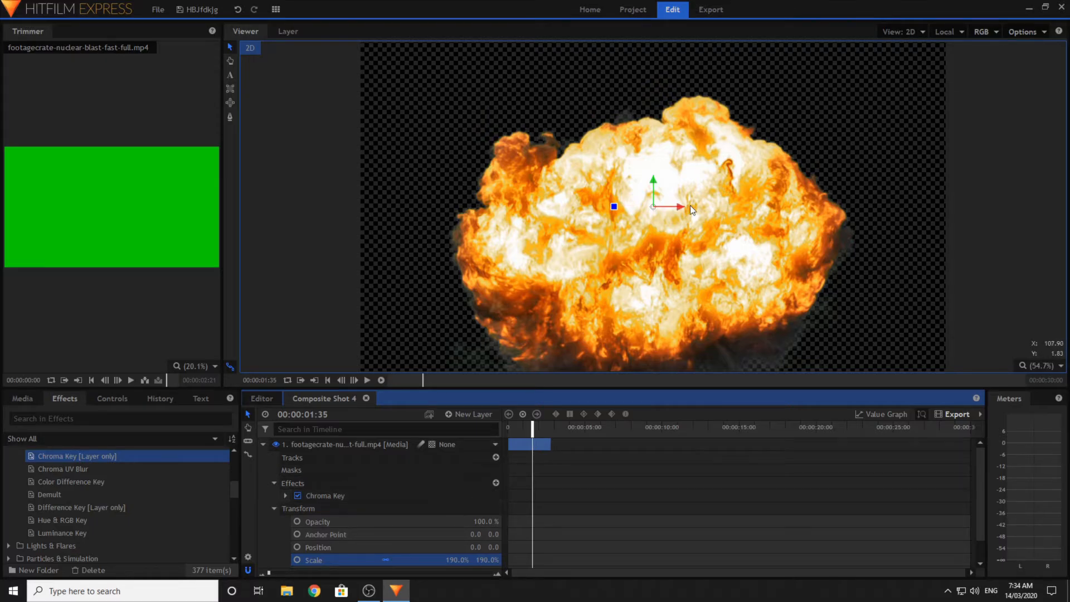
drag(489, 546, 557, 547)
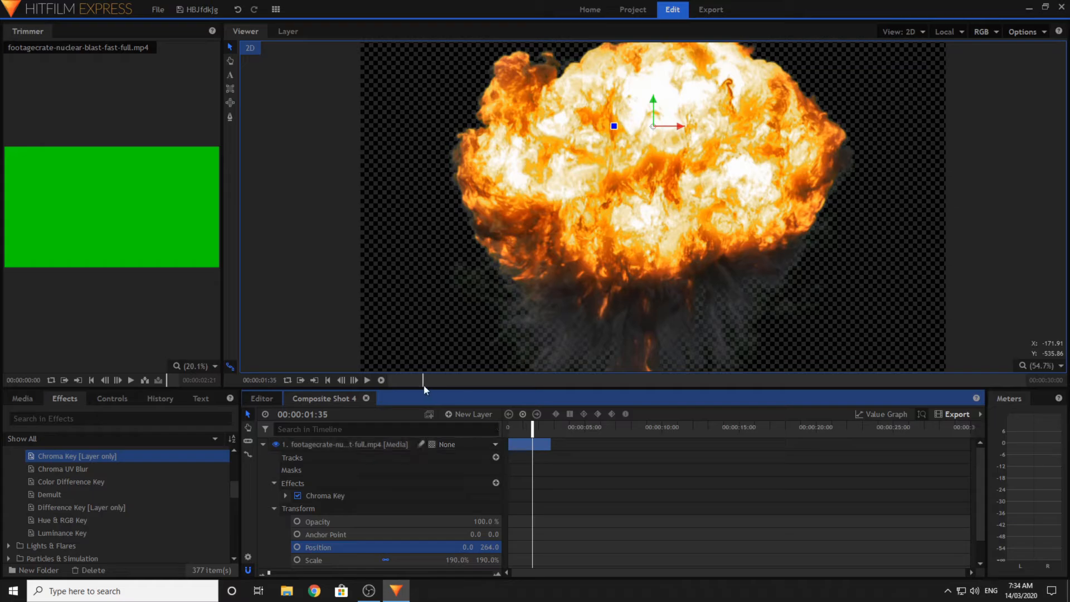
drag(457, 560, 488, 560)
drag(518, 434, 572, 446)
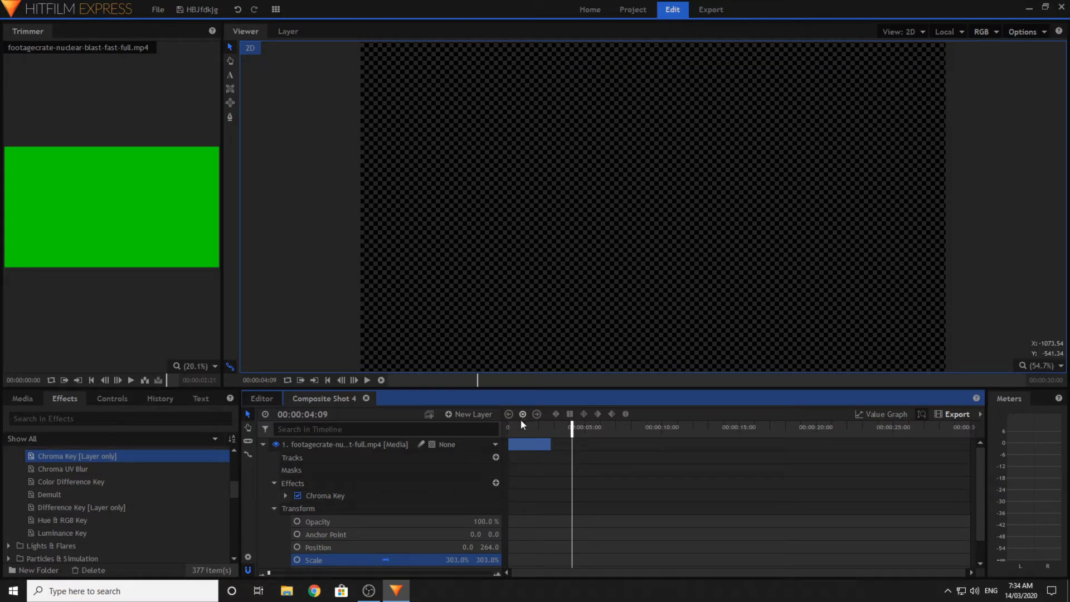
drag(520, 426, 518, 426)
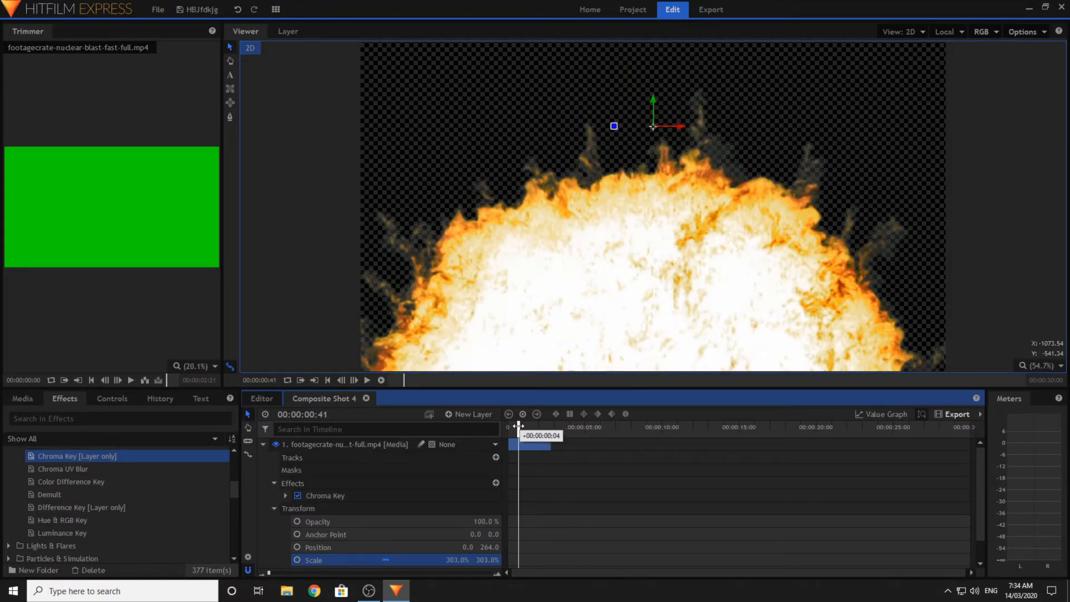
- Set the Spill Suppression amount of the blast layer's Chroma Key to 100%
scroll(337, 506, down, 1)
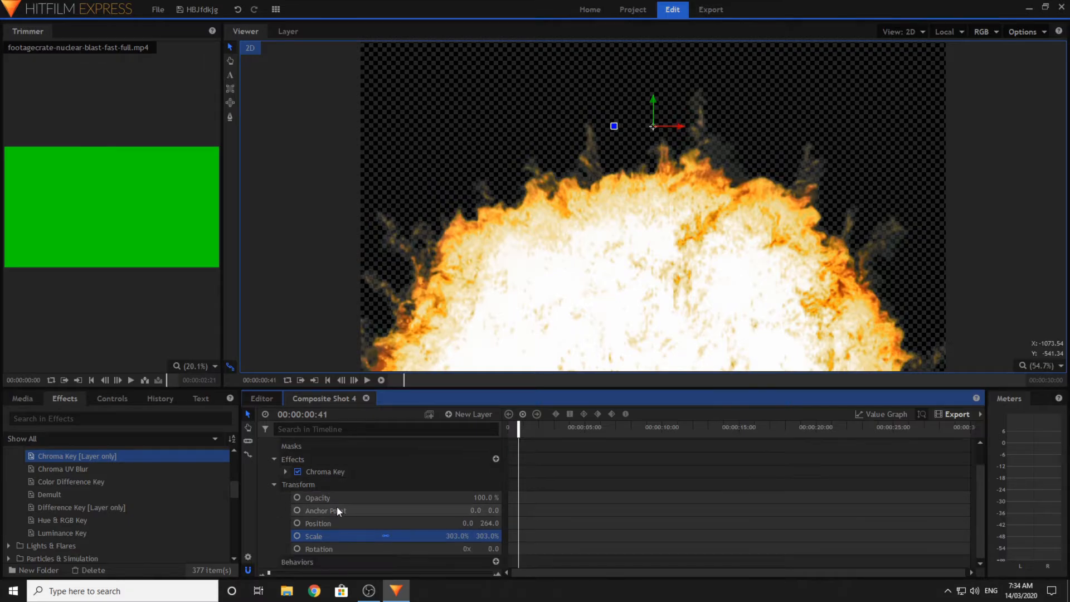
click(285, 471)
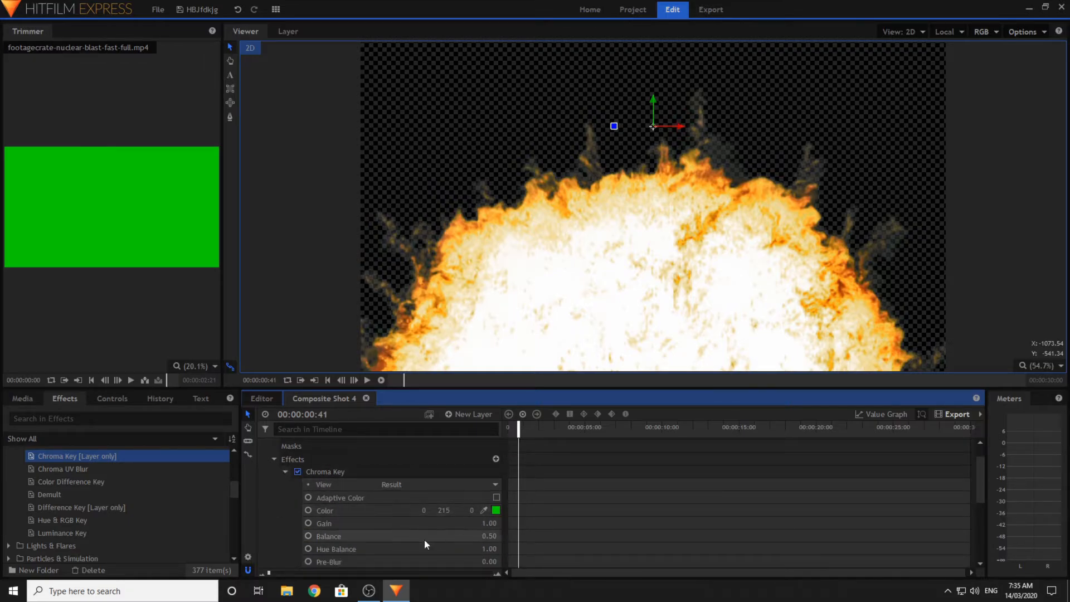
scroll(424, 539, down, 2)
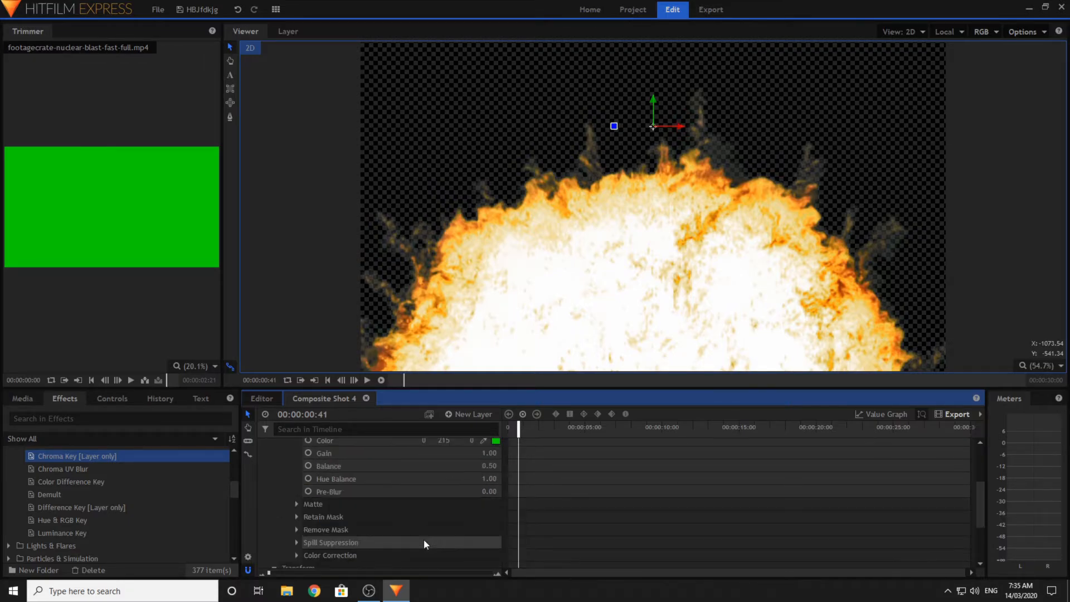
click(298, 537)
scroll(406, 508, down, 1)
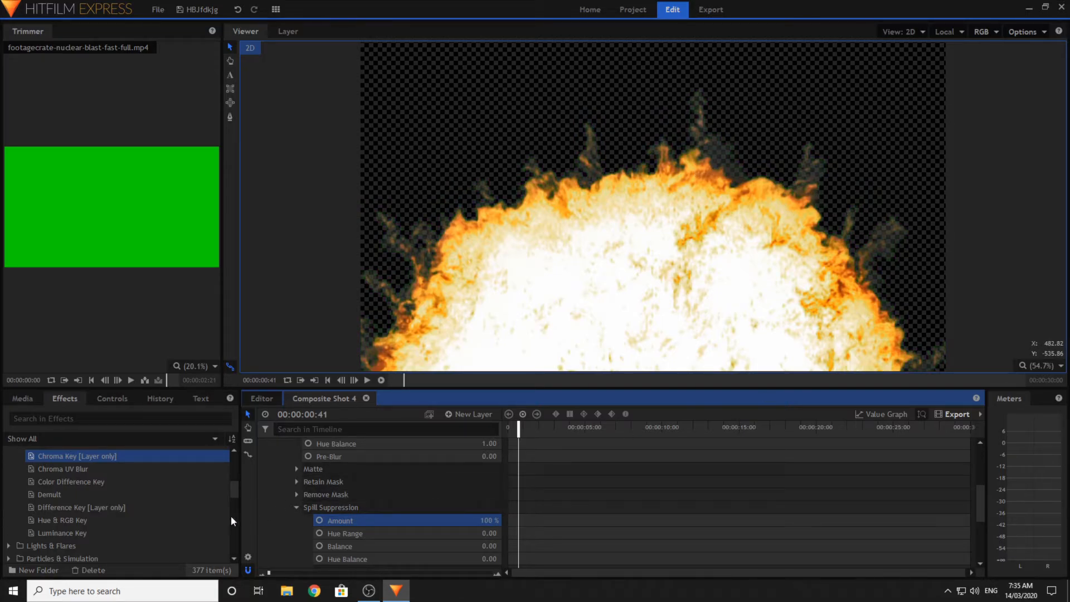
- Add the Brightness & Contrast effect to the blast layer and set its contrast to 23
scroll(89, 486, up, 5)
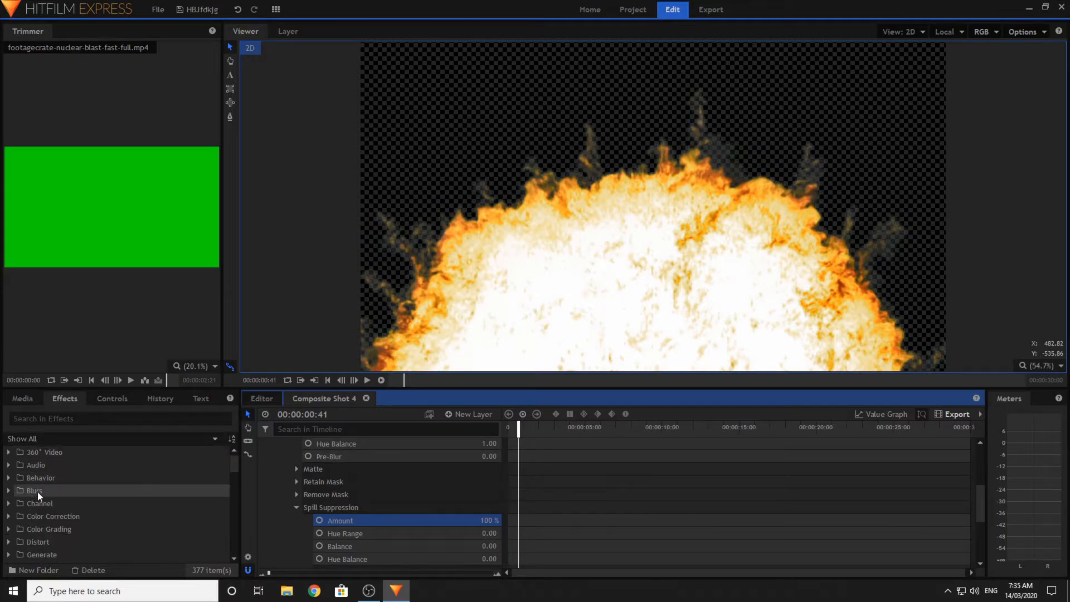
click(10, 516)
scroll(115, 503, down, 2)
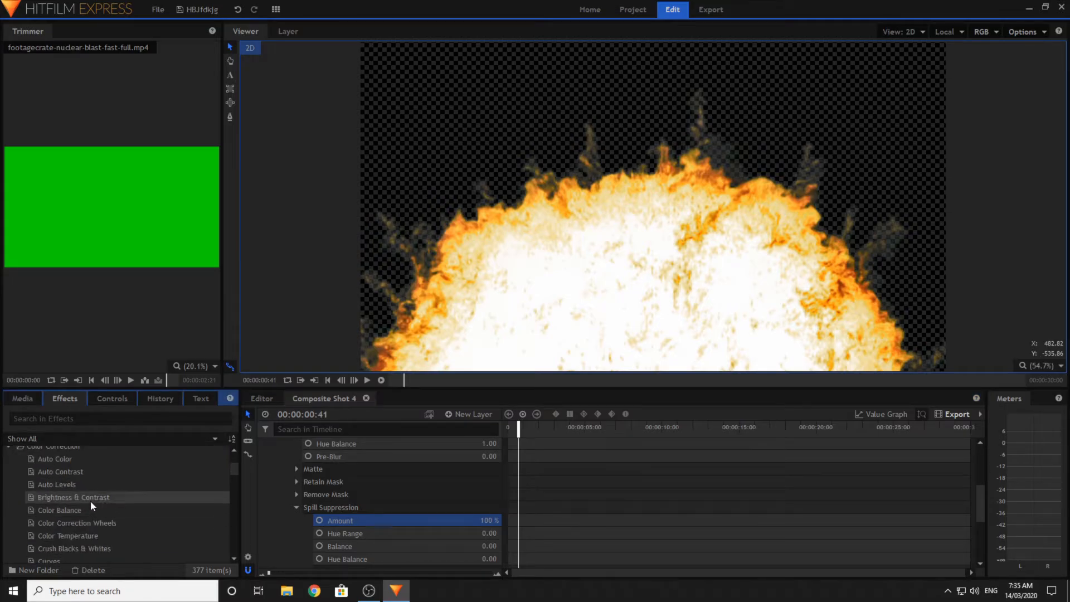
drag(90, 497, 341, 474)
click(286, 457)
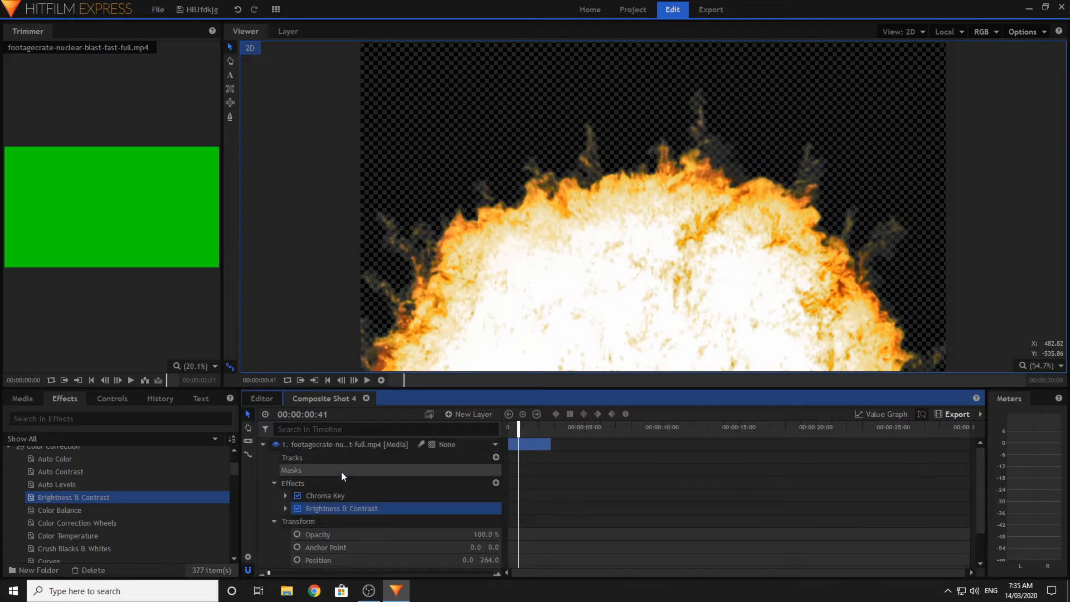
click(285, 509)
scroll(391, 494, down, 2)
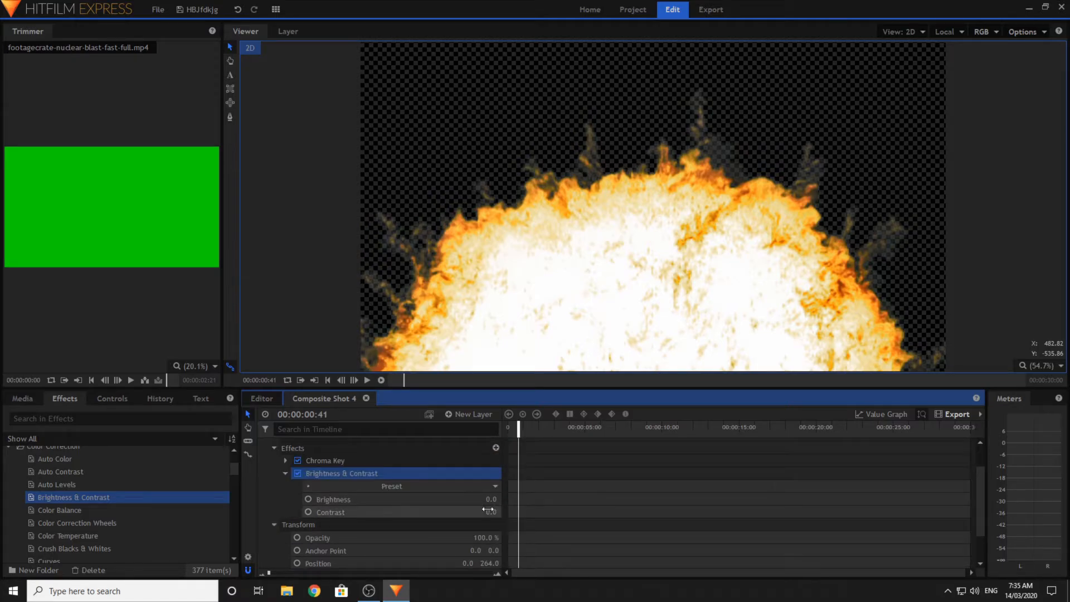
drag(488, 509, 500, 510)
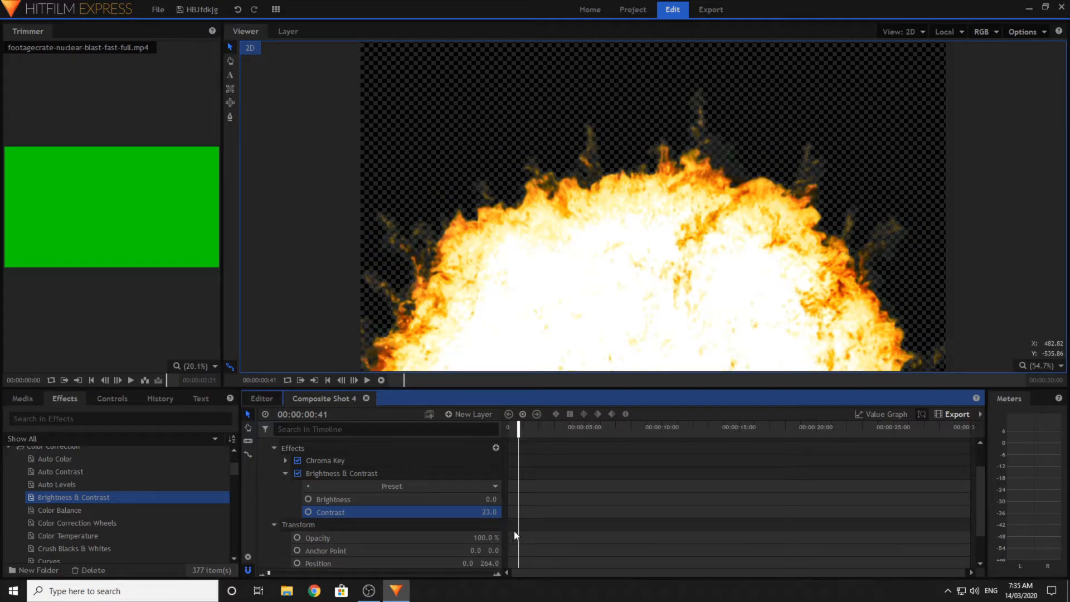
- Return to the main edit timeline and place Composite Shot 4 on a new video track above the face clip that starts just after 00:01:01:06
click(262, 399)
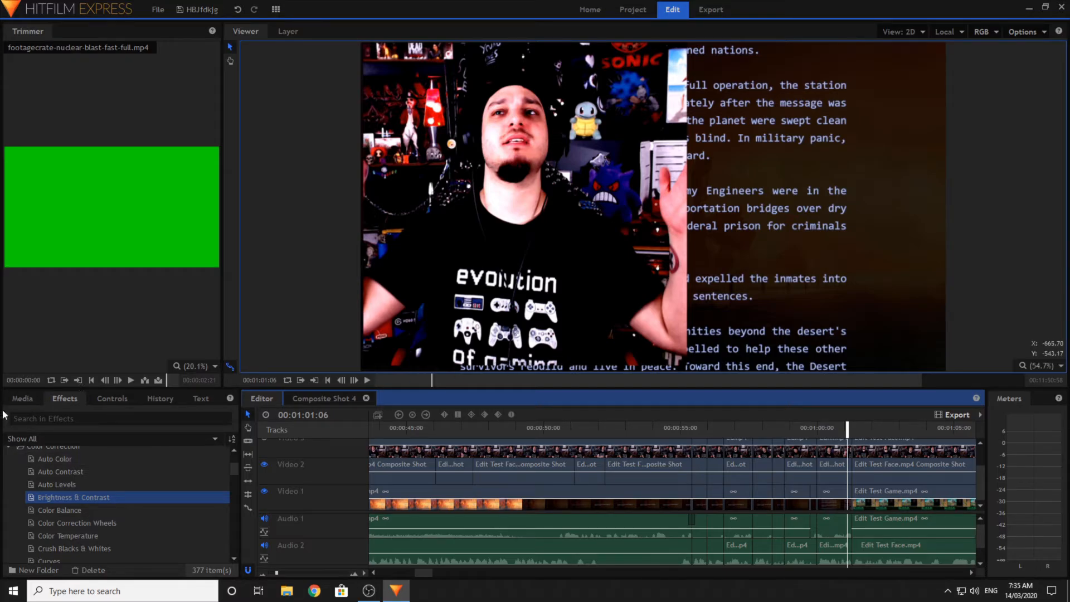
click(25, 398)
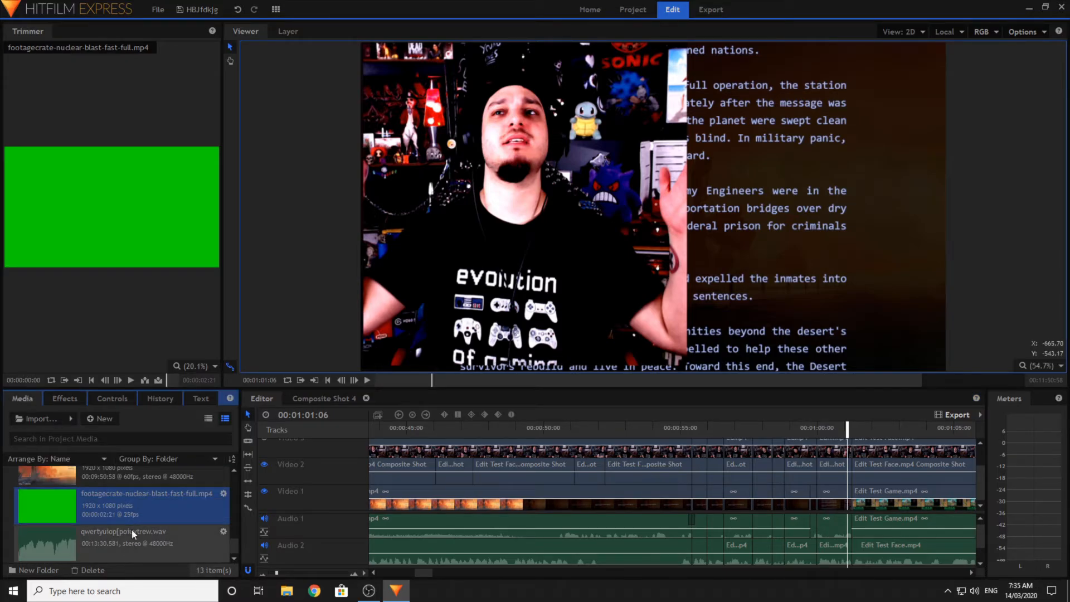
scroll(132, 530, up, 5)
scroll(148, 501, up, 3)
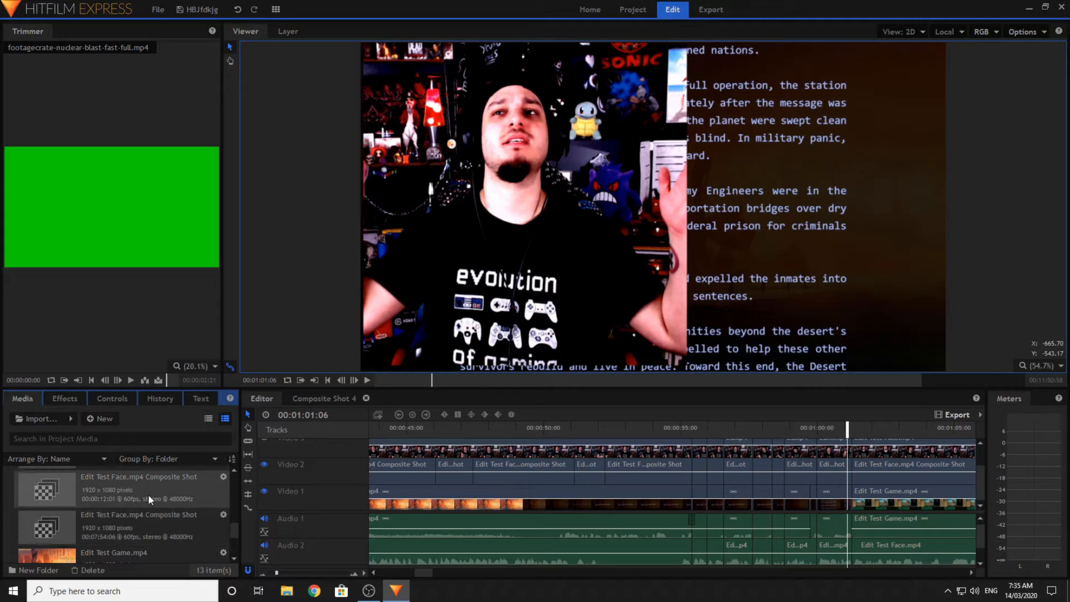
scroll(159, 520, up, 3)
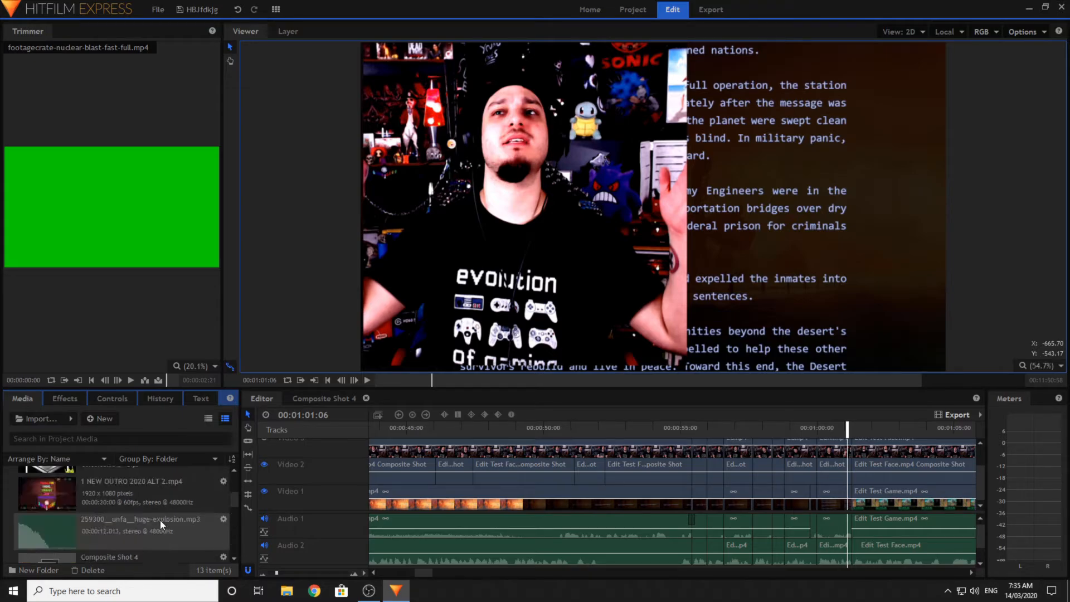
drag(156, 553, 859, 450)
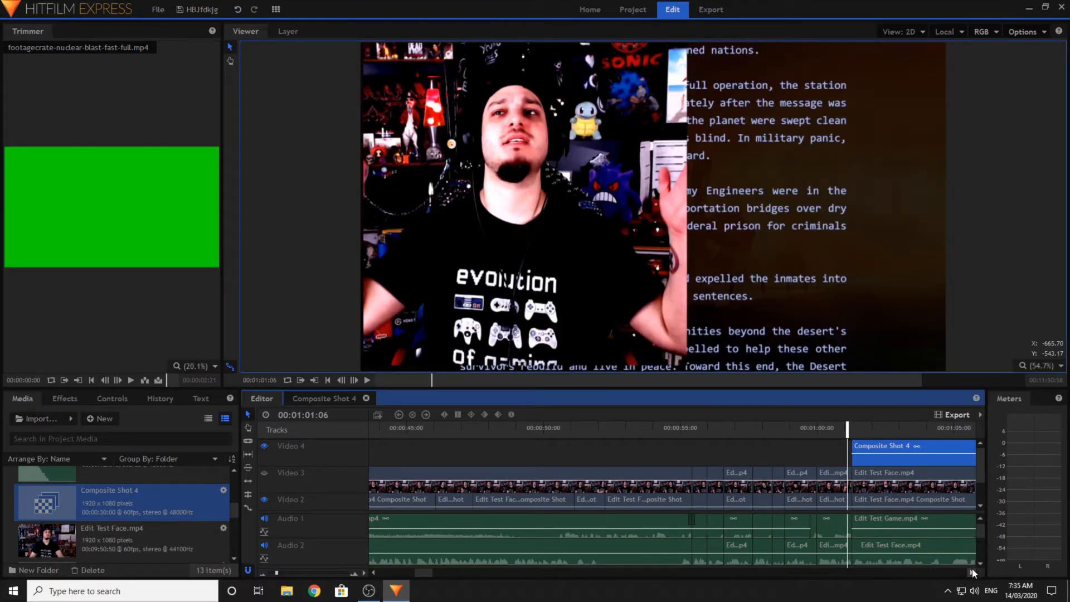
- Unlink the audio of Composite Shot 4 from its video and remove the audio clip from Audio 4
click(972, 569)
click(972, 567)
scroll(671, 531, down, 3)
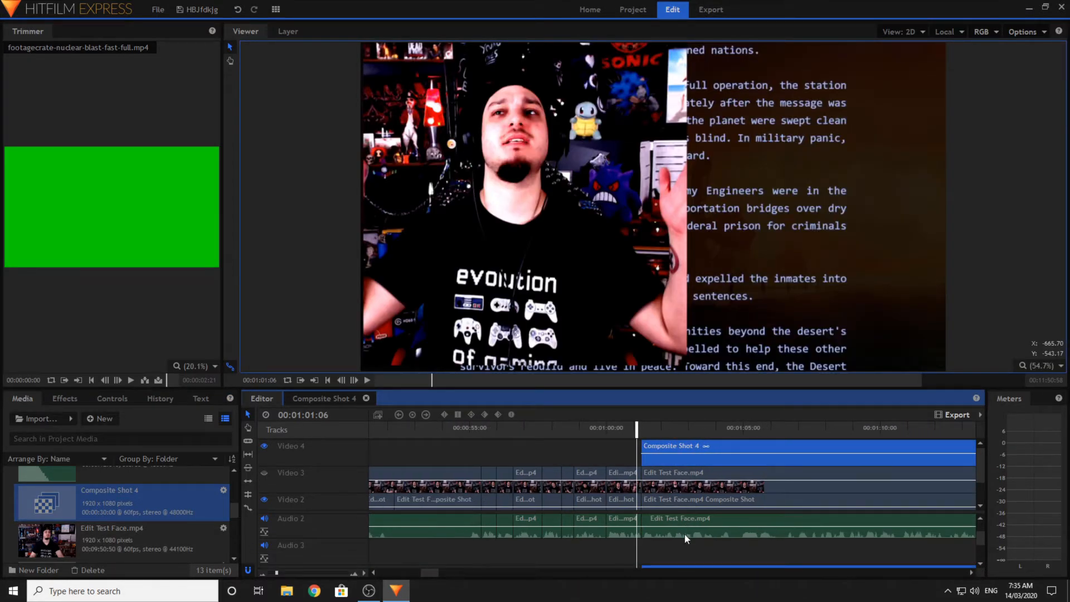
right_click(687, 552)
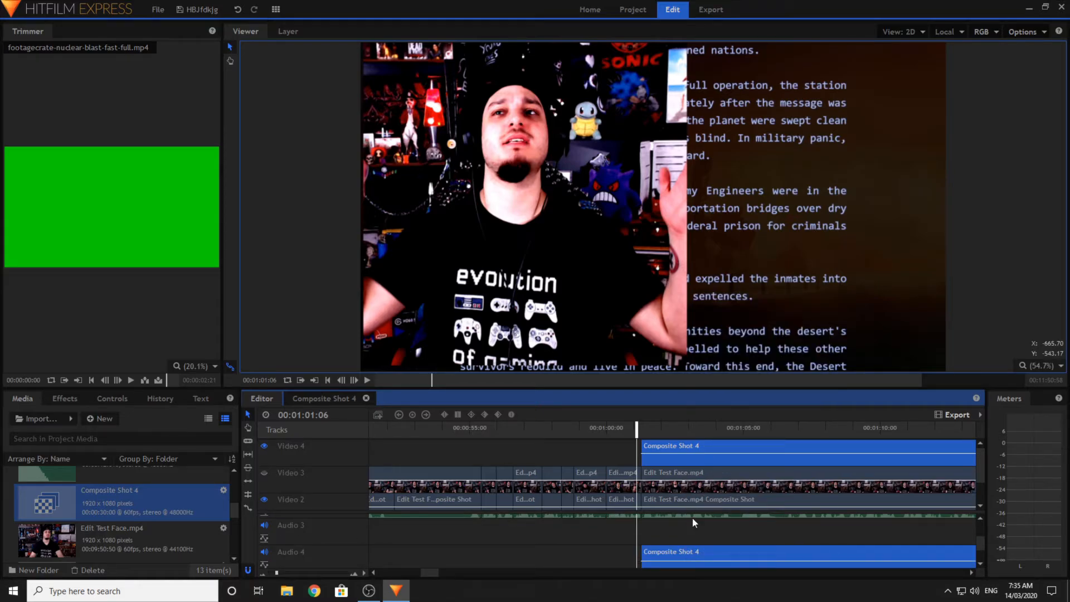
click(711, 445)
right_click(692, 551)
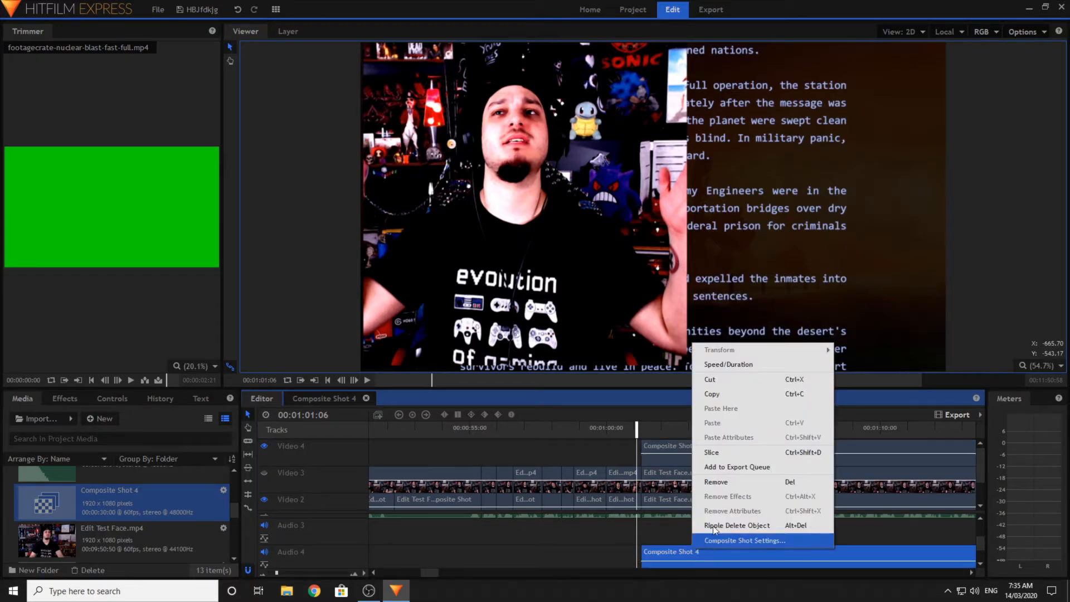
click(719, 480)
- Delete the empty tracks Audio 3 and Audio 4 and insert one new audio track below Audio 2
right_click(323, 530)
click(356, 547)
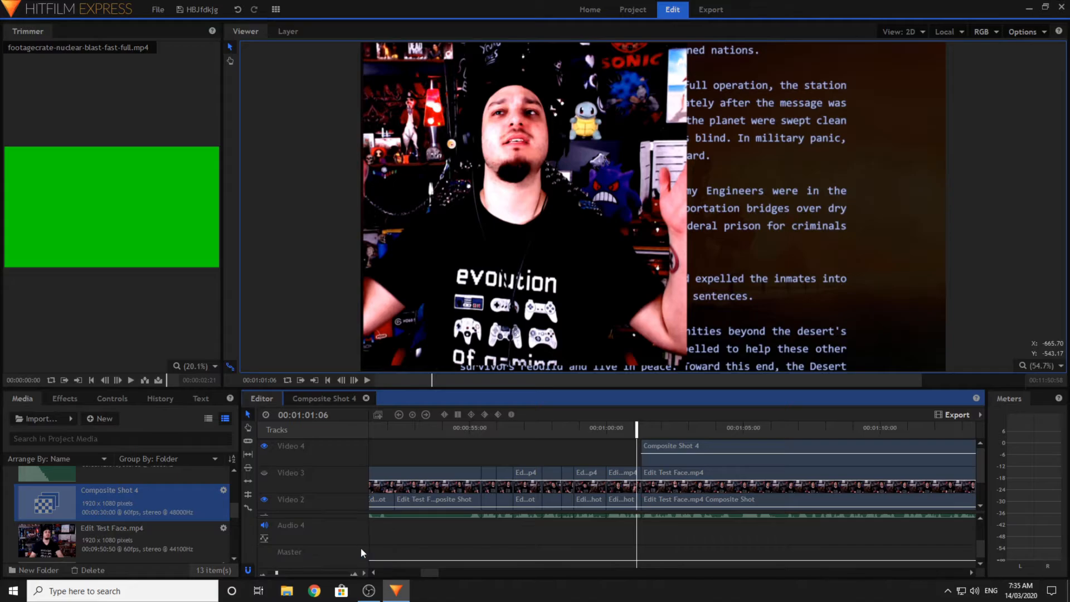
right_click(329, 530)
click(351, 546)
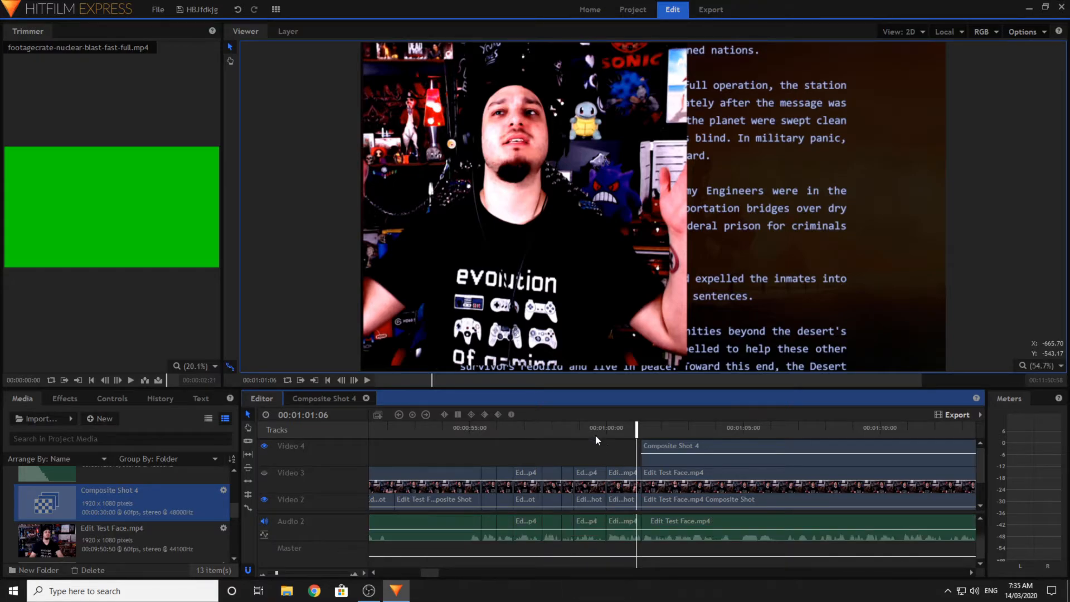
right_click(372, 549)
click(382, 563)
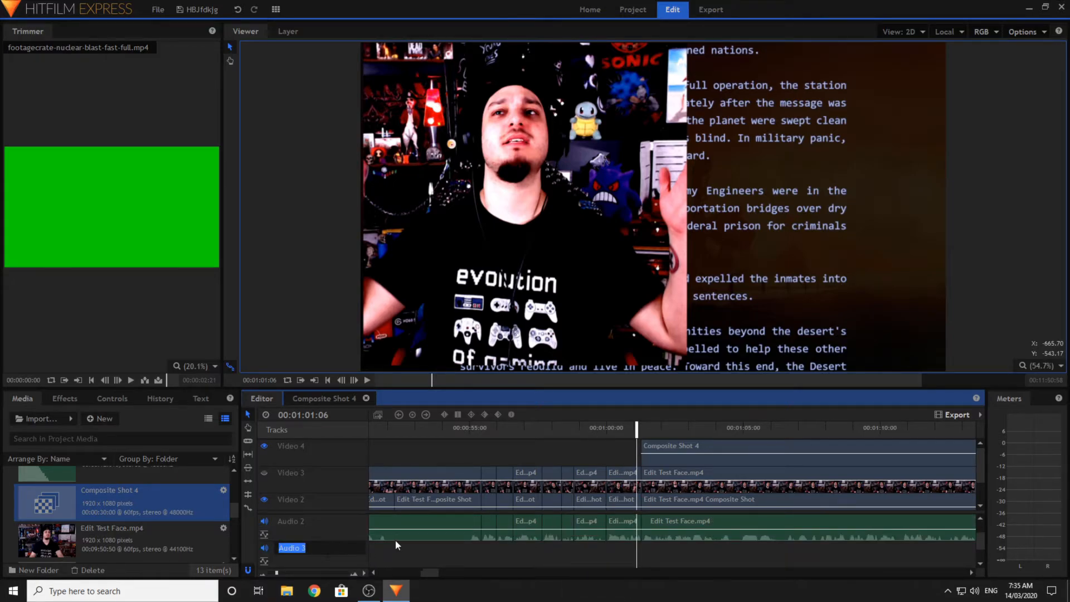
- Place 259300__unfa__huge-explosion.mp3 on the Audio 3 track, aligned with the start of Composite Shot 4
scroll(68, 511, up, 5)
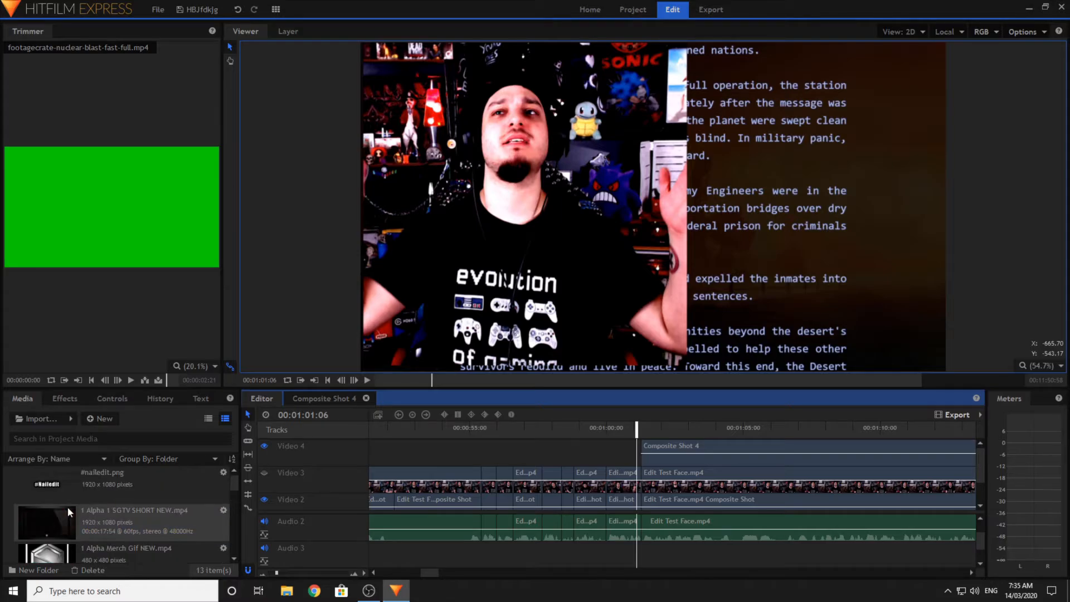
scroll(68, 512, down, 5)
scroll(68, 507, down, 5)
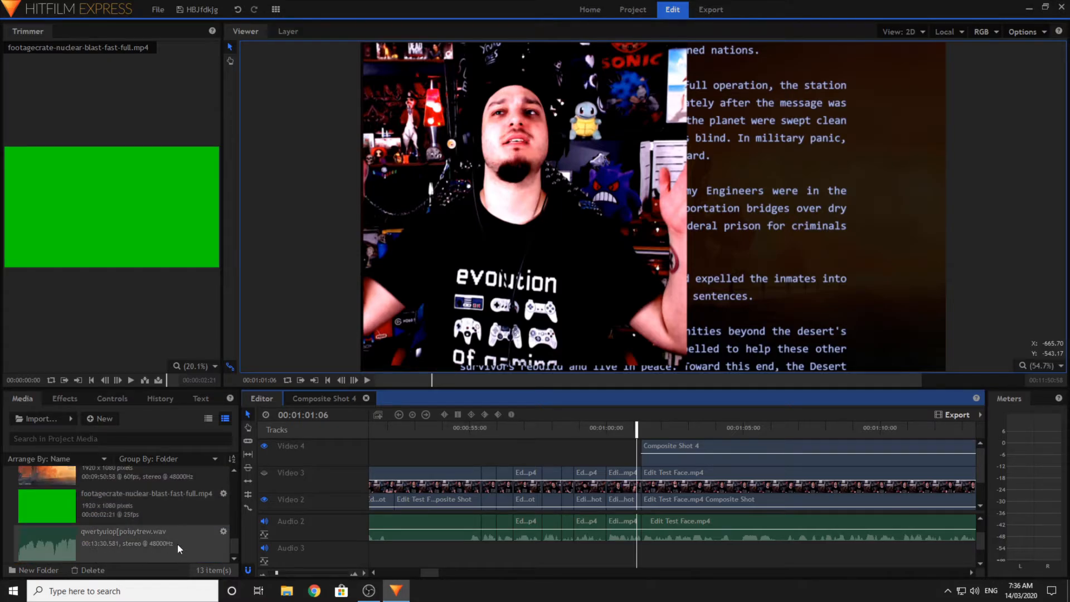
scroll(171, 538, up, 5)
scroll(171, 538, down, 5)
scroll(171, 538, up, 10)
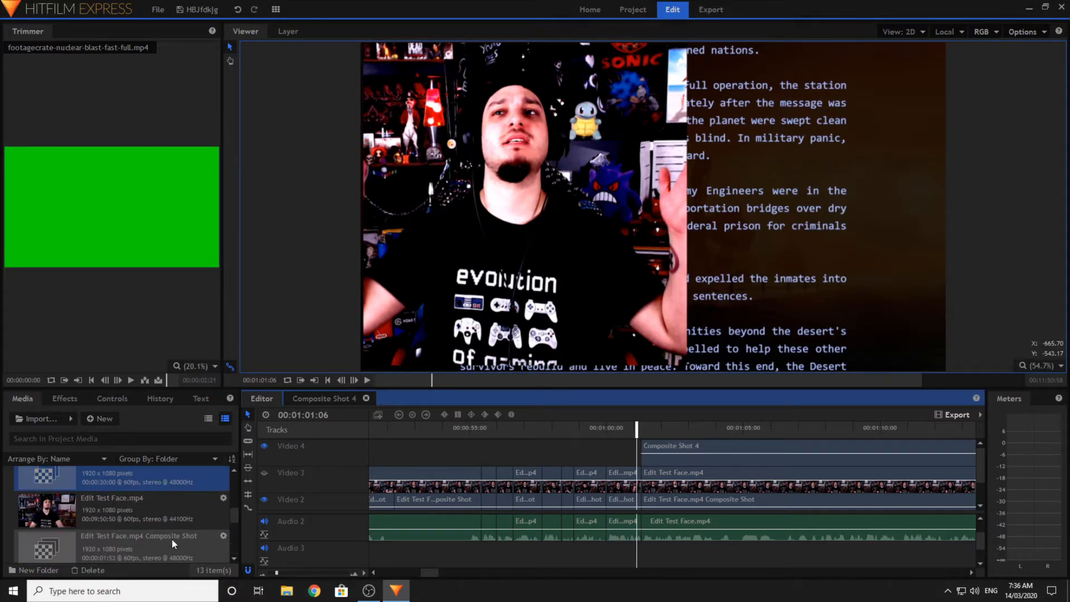
scroll(171, 538, down, 3)
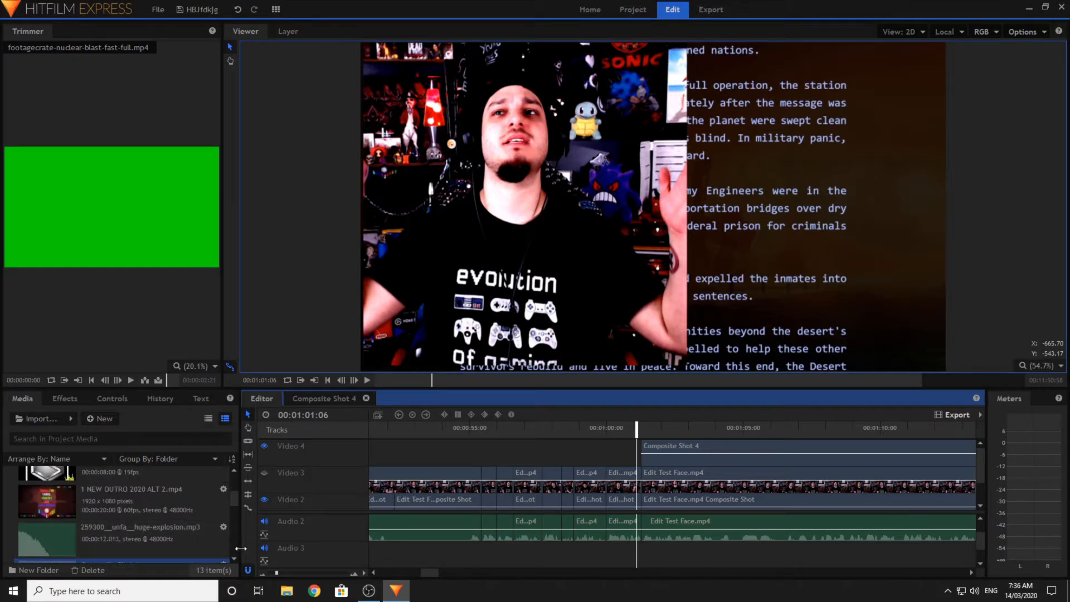
drag(162, 541, 641, 552)
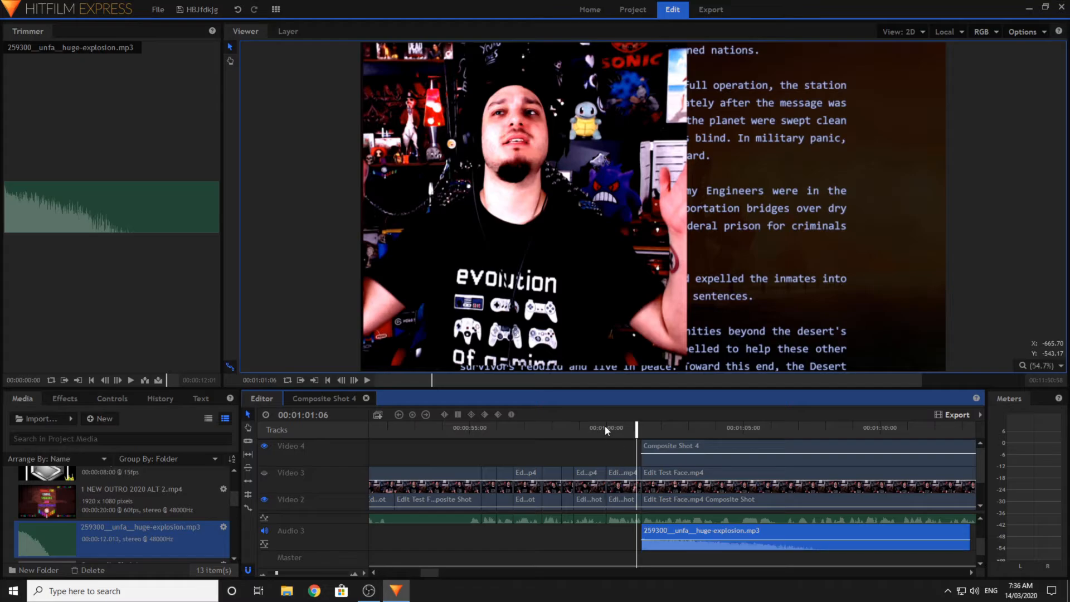
- Move the explosion sound to start at 00:01:01:02 and shift Composite Shot 4 earlier so it begins slightly before the sound
click(606, 427)
drag(607, 427, 635, 433)
drag(659, 531, 655, 558)
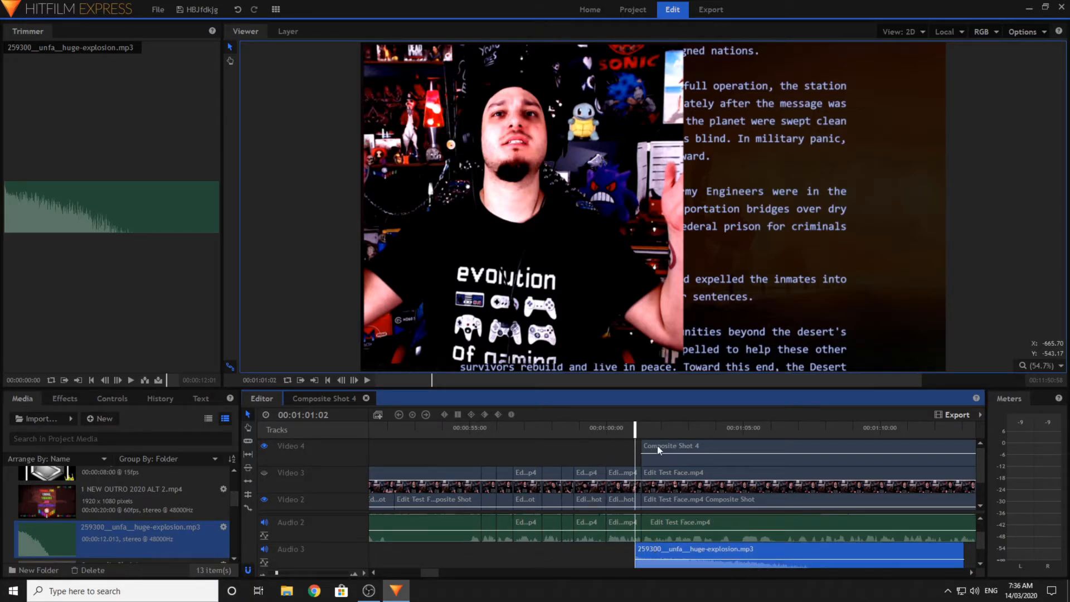
mouse_move(658, 446)
mouse_down()
mouse_move(638, 429)
mouse_move(648, 450)
mouse_up()
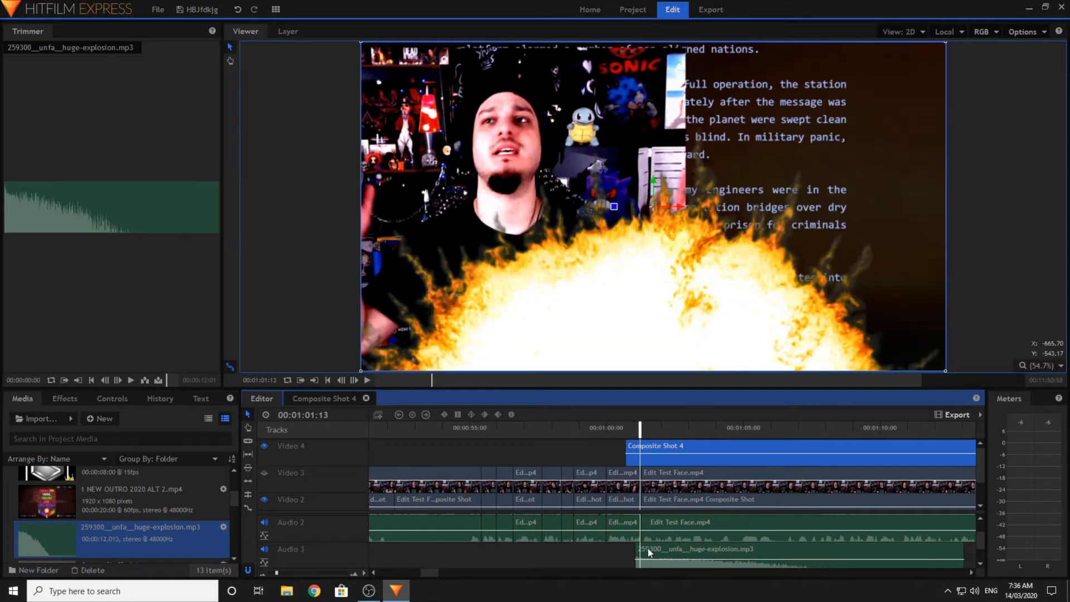
- Align the start of the explosion sound with the start of Composite Shot 4 and play the section back
drag(649, 550, 617, 540)
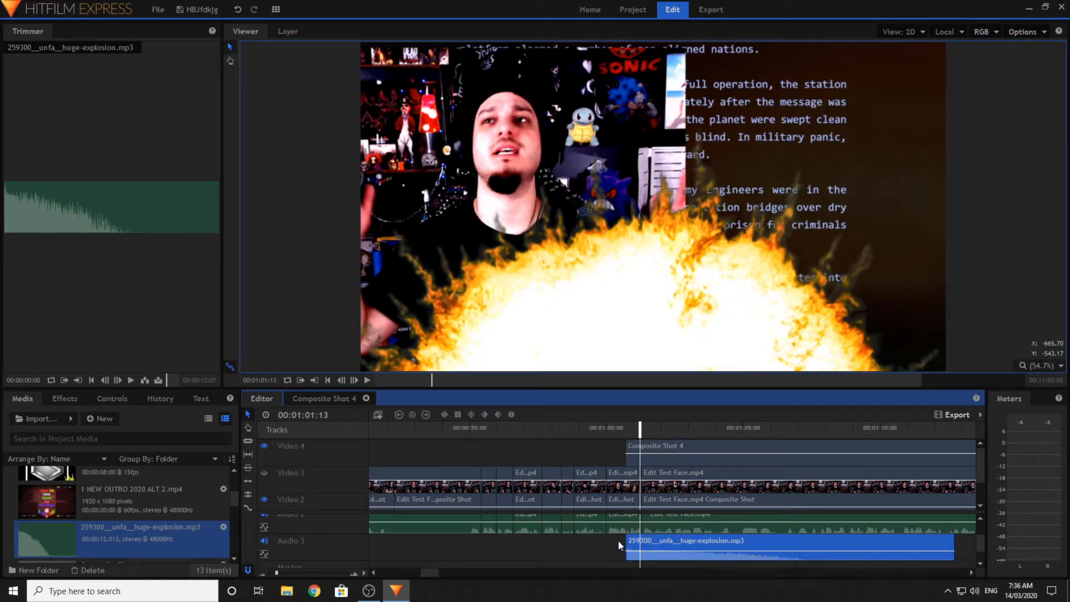
click(594, 422)
click(339, 378)
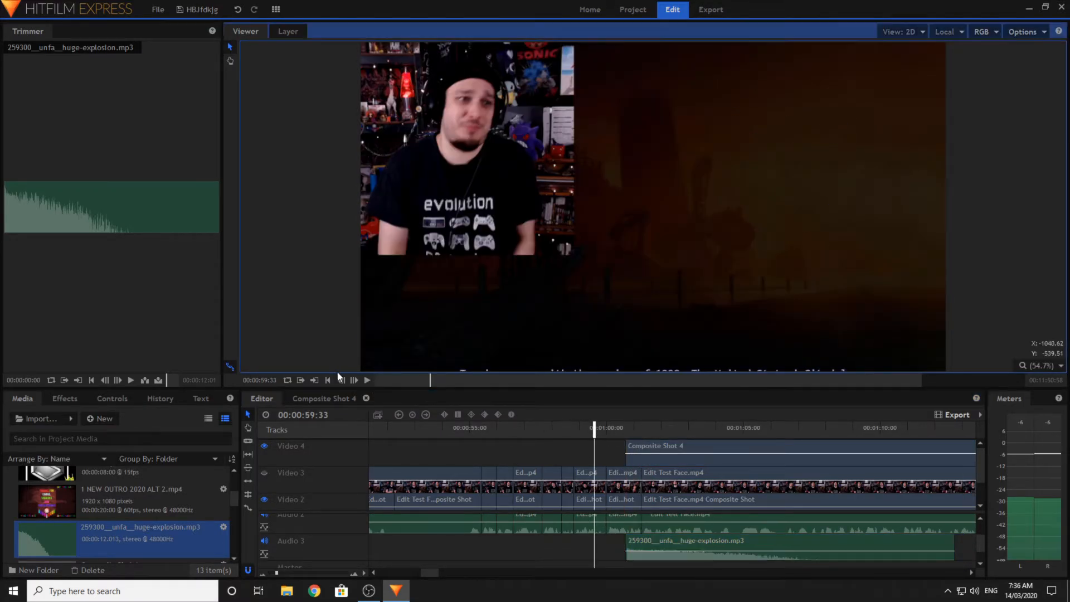
click(370, 380)
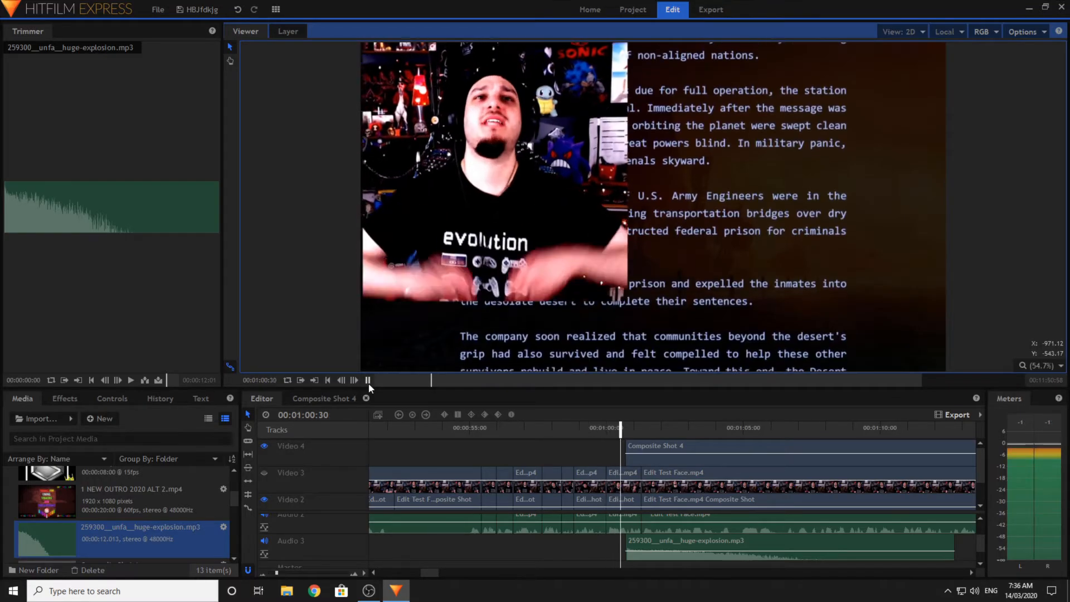
click(368, 380)
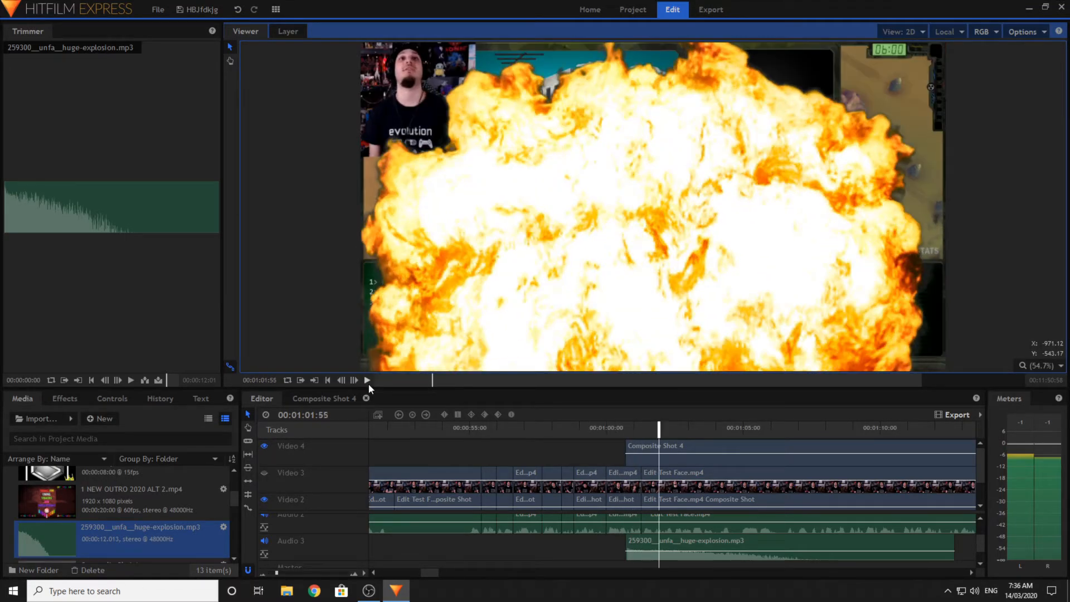
- Move the explosion sound and Composite Shot 4 earlier so both start at about 00:01:00:00, and preview the result
click(599, 449)
click(632, 545)
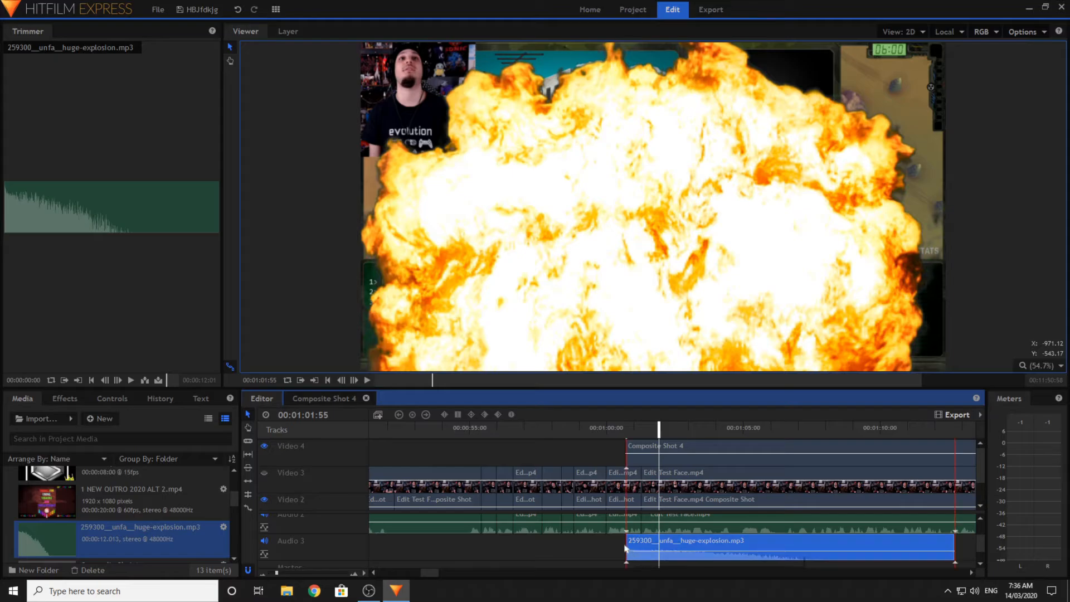
drag(626, 549, 606, 549)
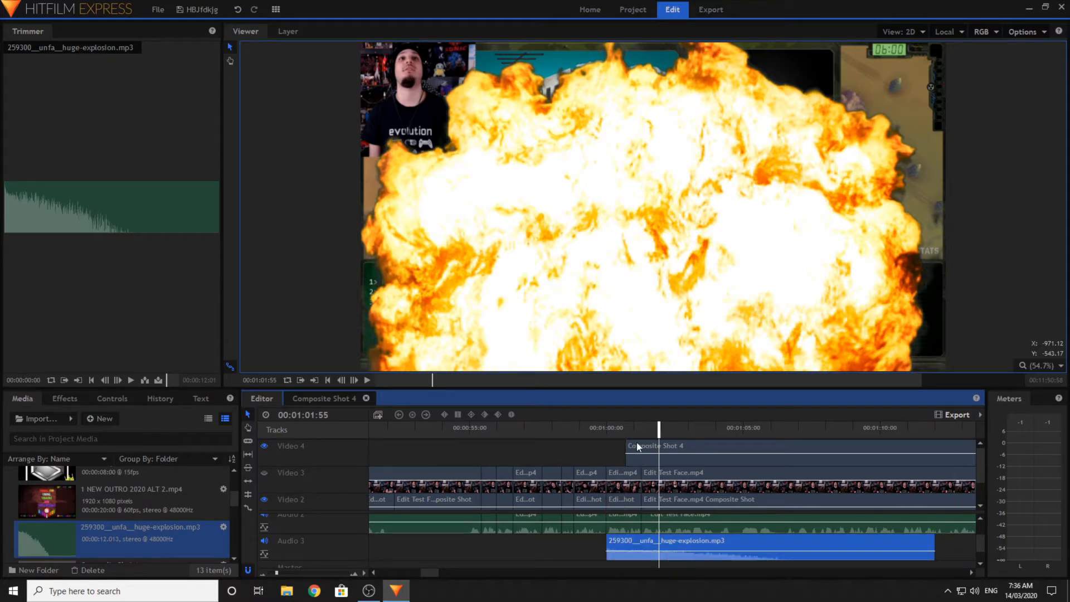
drag(639, 446, 584, 444)
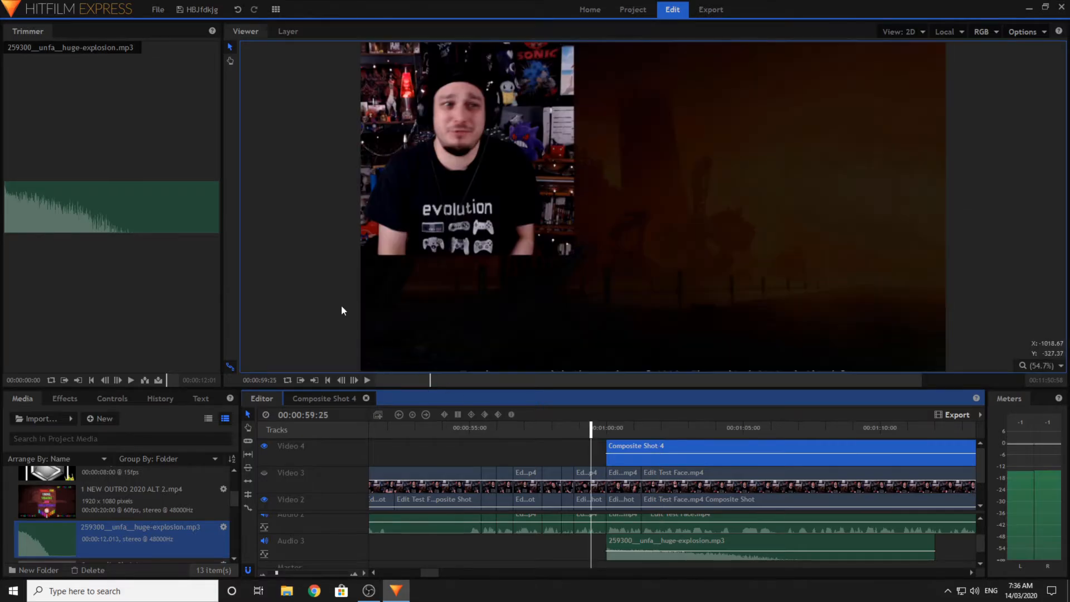
click(338, 303)
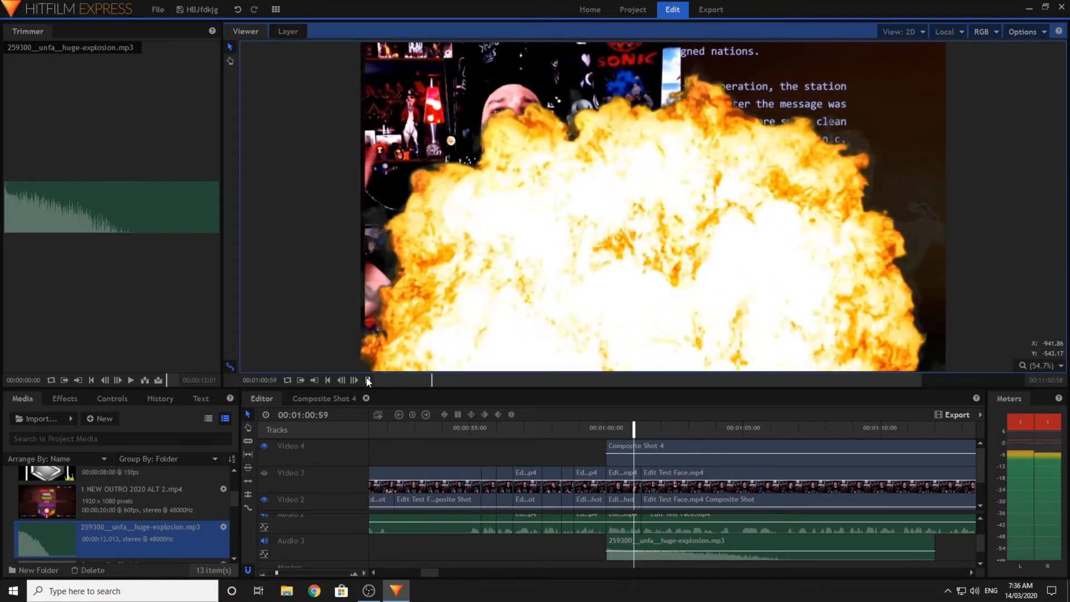
click(368, 381)
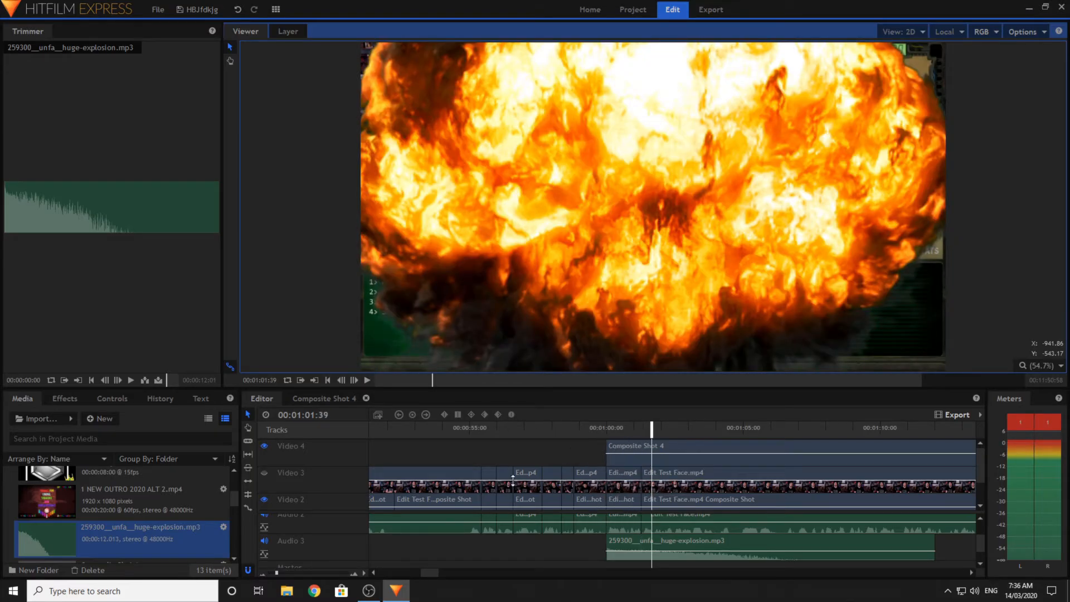
- Slice the explosion sound and Composite Shot 4 at the face-cam cut just before 00:01:01:39
click(248, 441)
click(644, 544)
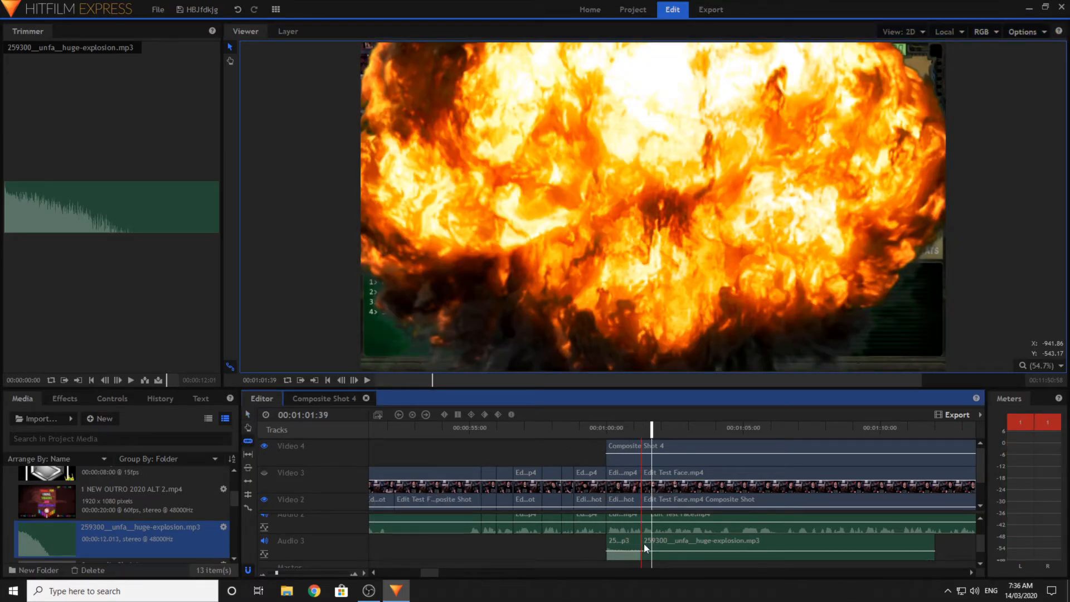
click(639, 447)
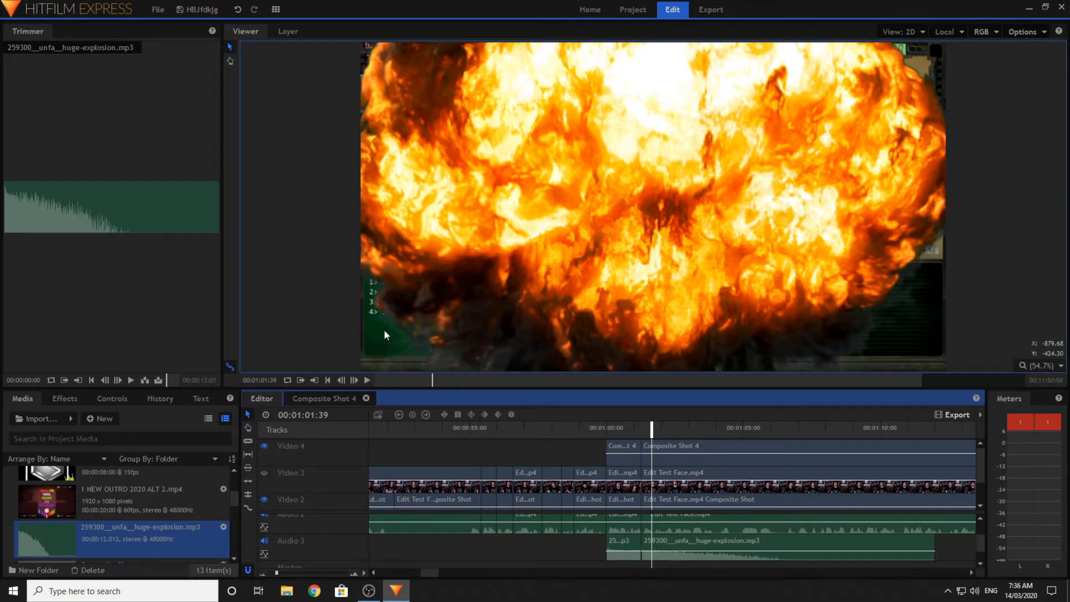
- Remove the second pieces of Composite Shot 4 and the explosion sound after the slice
right_click(674, 447)
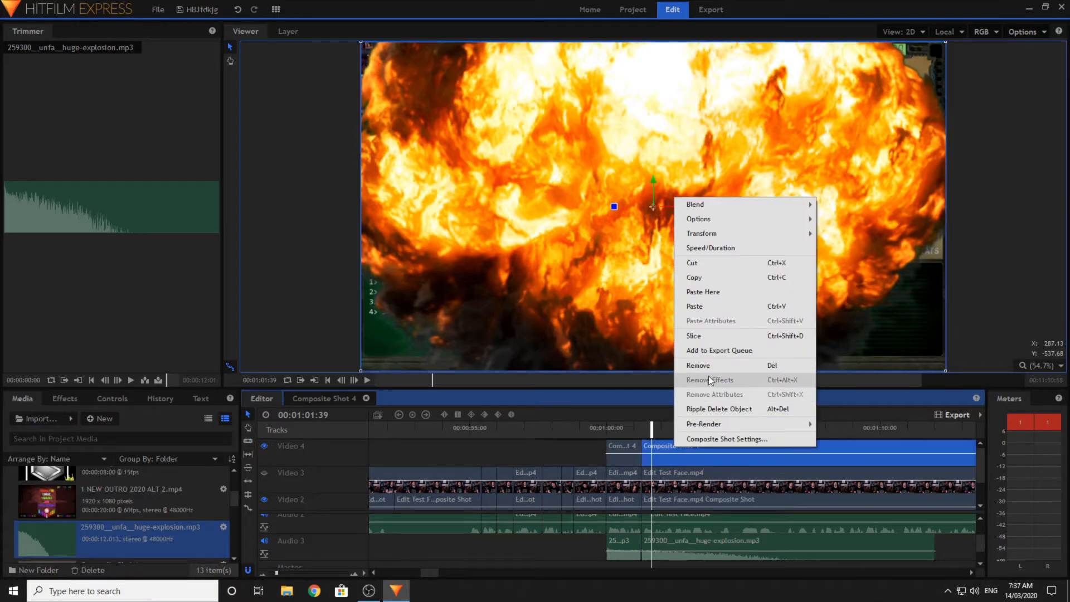
click(708, 377)
right_click(697, 544)
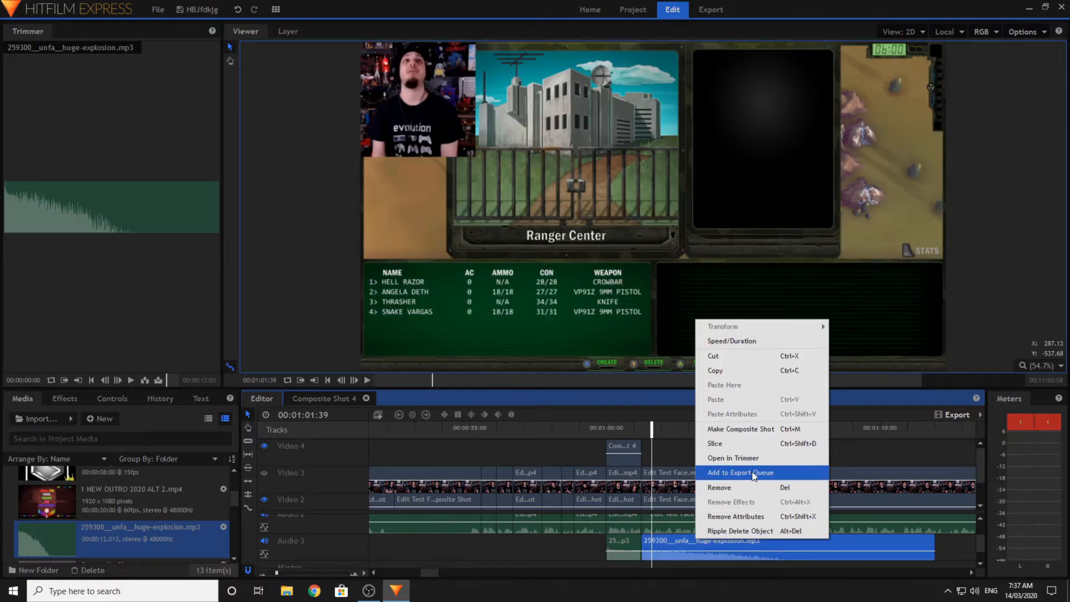
right_click(694, 541)
right_click(695, 543)
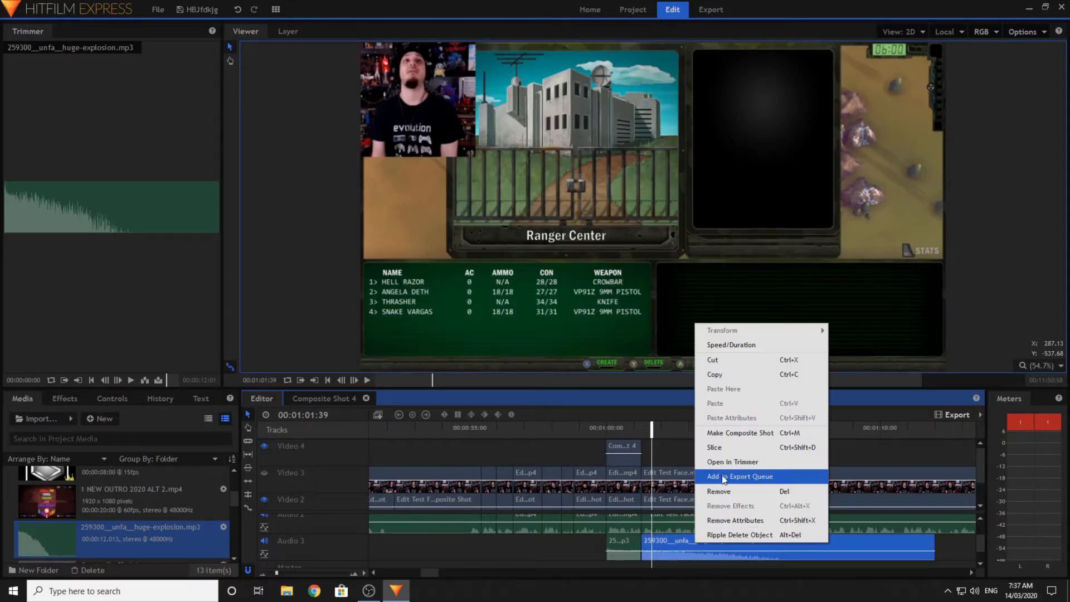
click(724, 490)
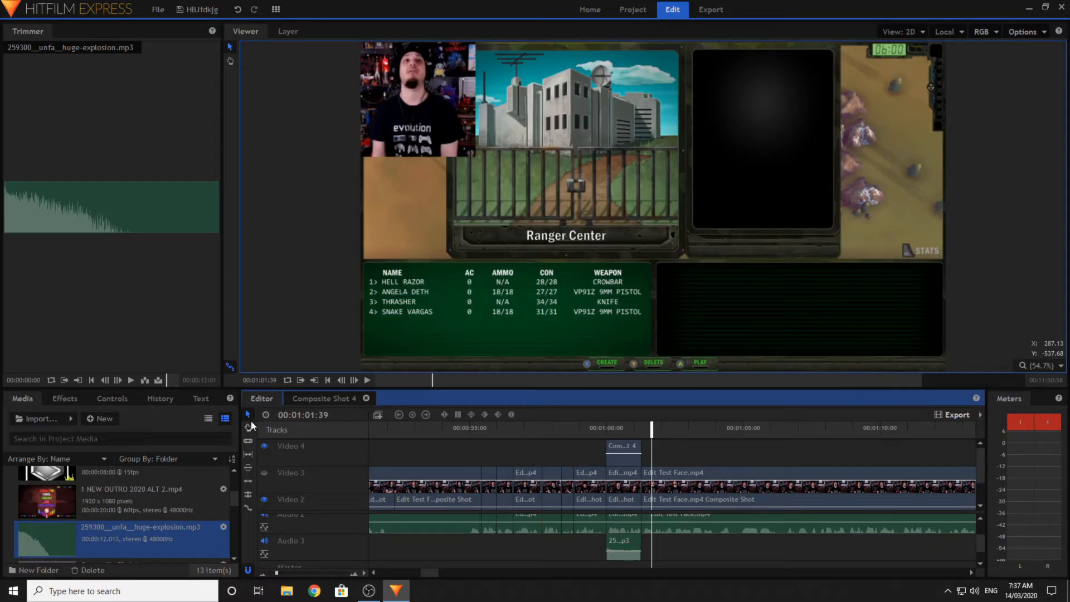
- Link the remaining Composite Shot 4 and explosion sound pieces and extend their ends together to 00:01:01:39
click(616, 448)
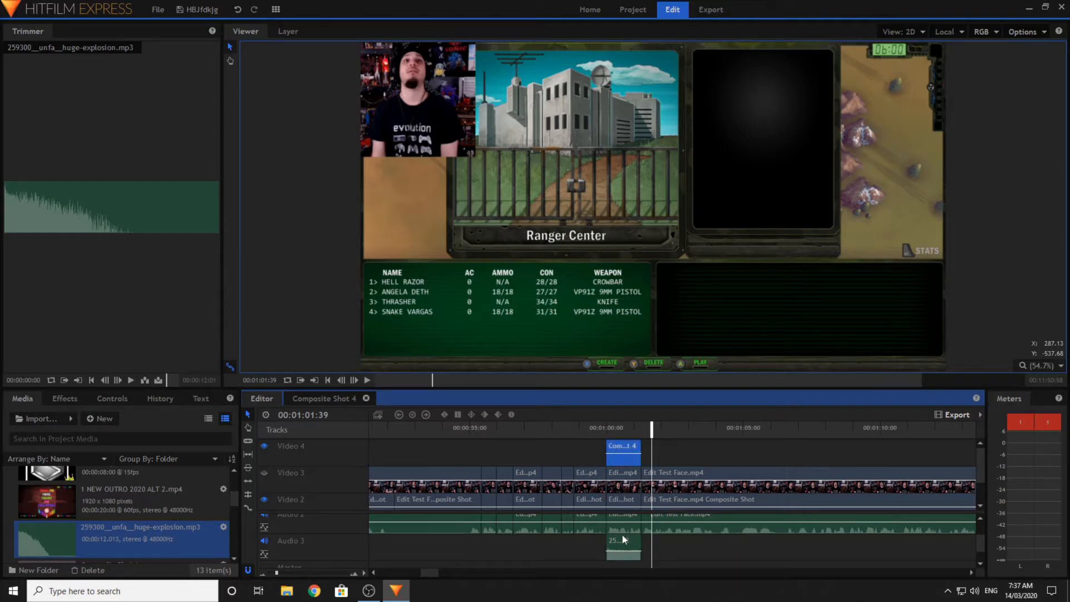
ctrl+click(623, 543)
right_click(624, 543)
click(657, 461)
drag(650, 544, 652, 543)
click(663, 552)
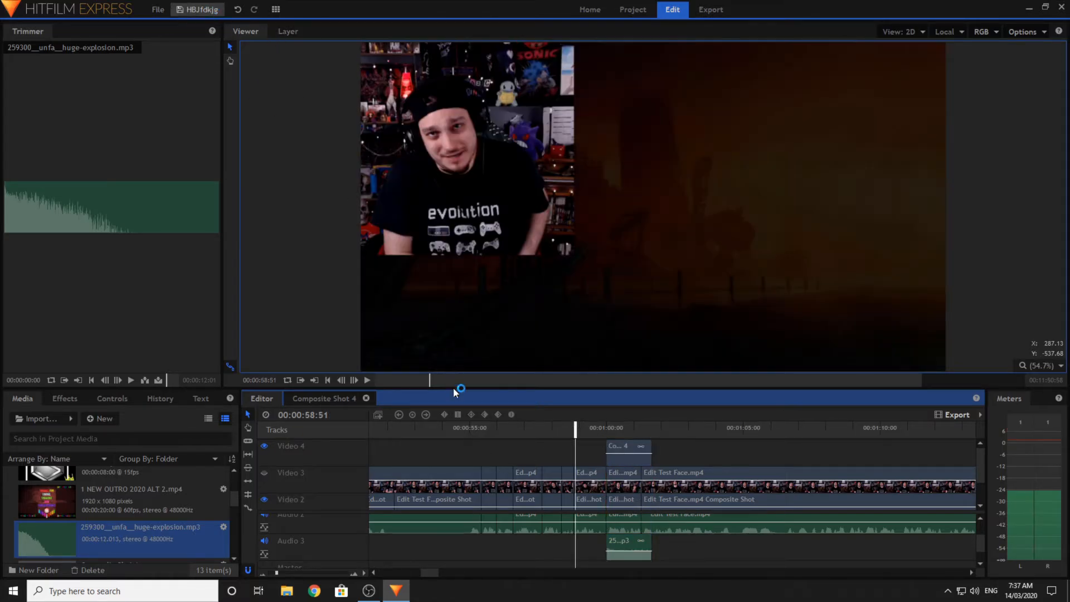
- Play back the blast from 00:00:55:13, try extending both linked clips further, and undo that extension
click(476, 427)
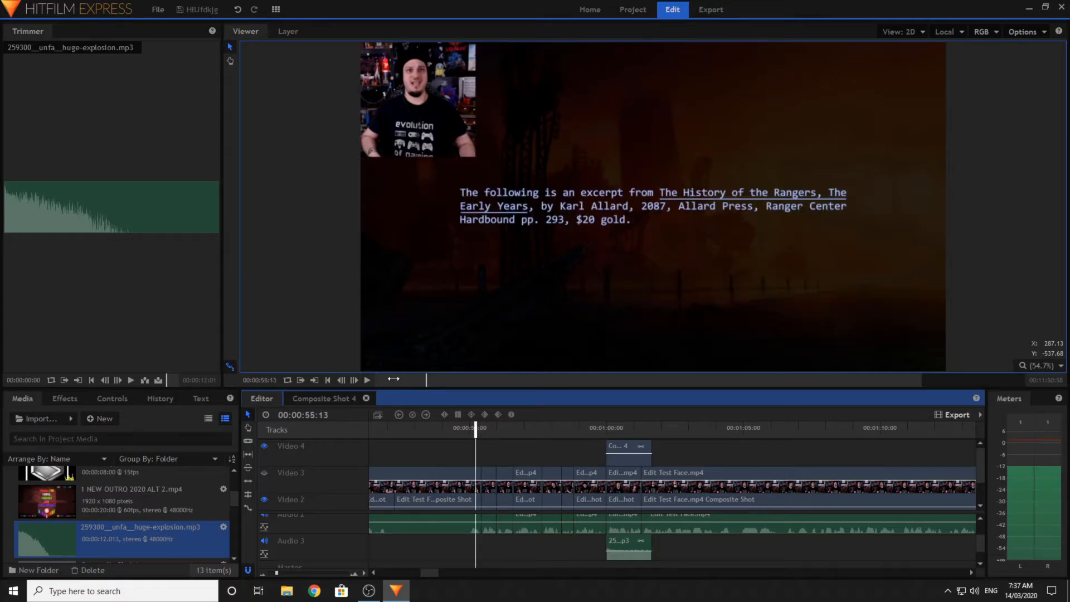
click(368, 379)
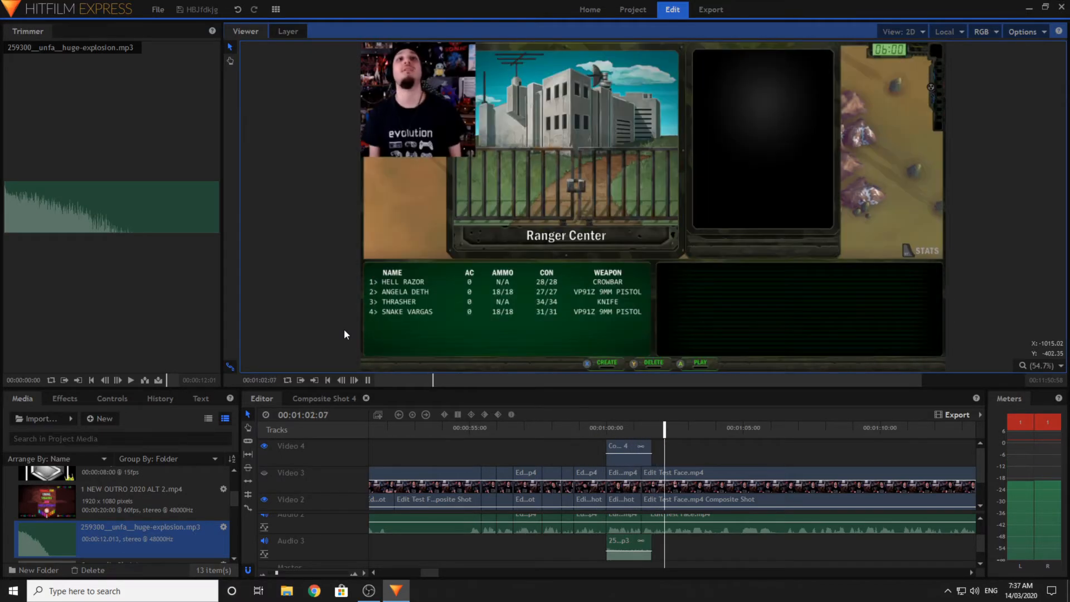
key(space)
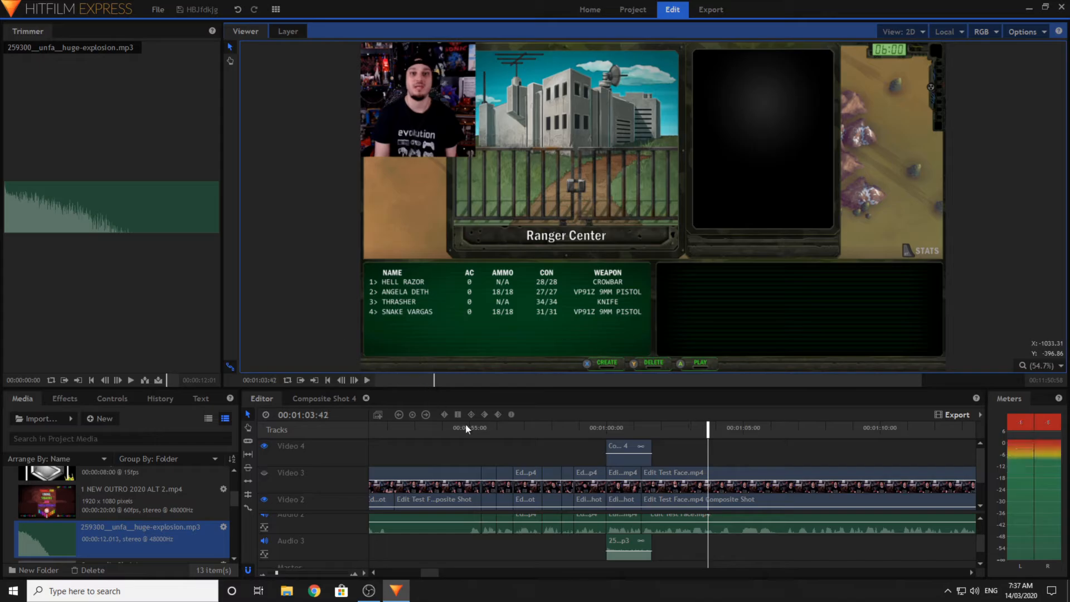
drag(656, 541, 672, 543)
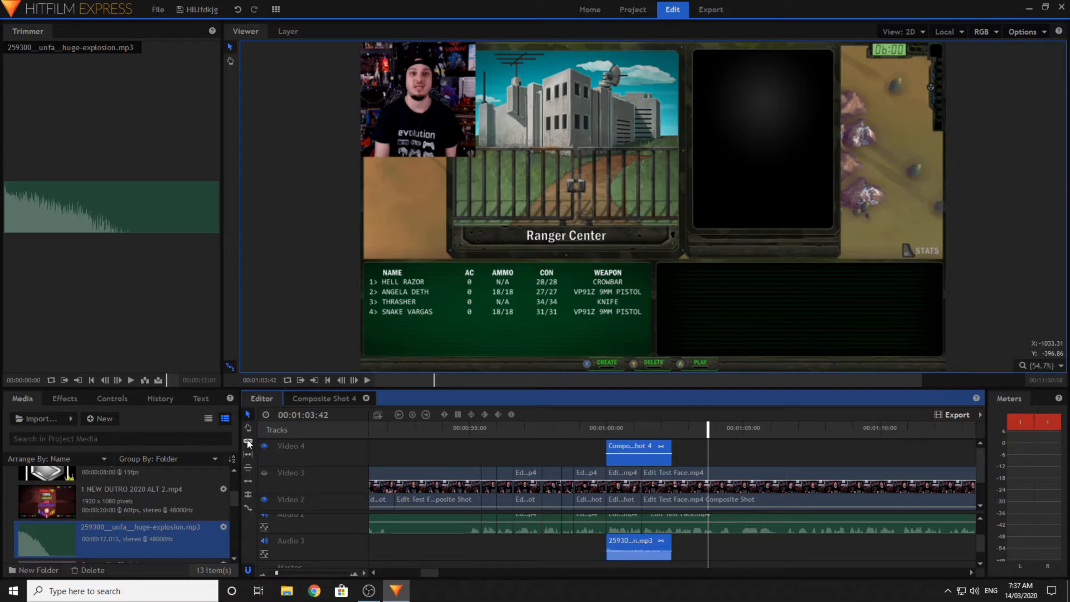
key(ctrl+z)
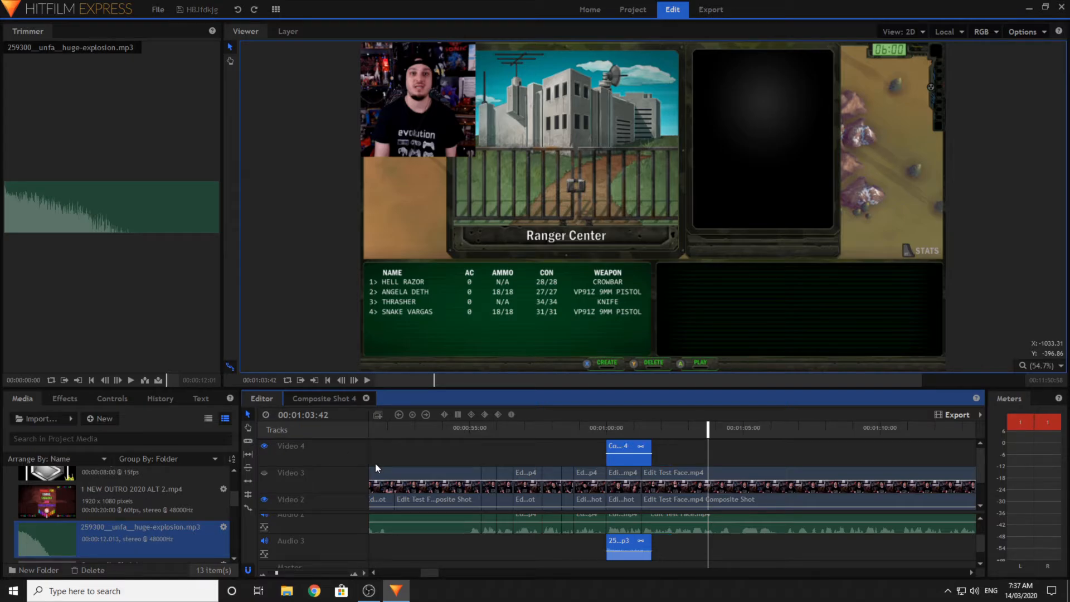
- Unlink Composite Shot 4 from the explosion sound and extend only the sound's end to about 00:01:02:13
right_click(628, 454)
key(Escape)
click(566, 457)
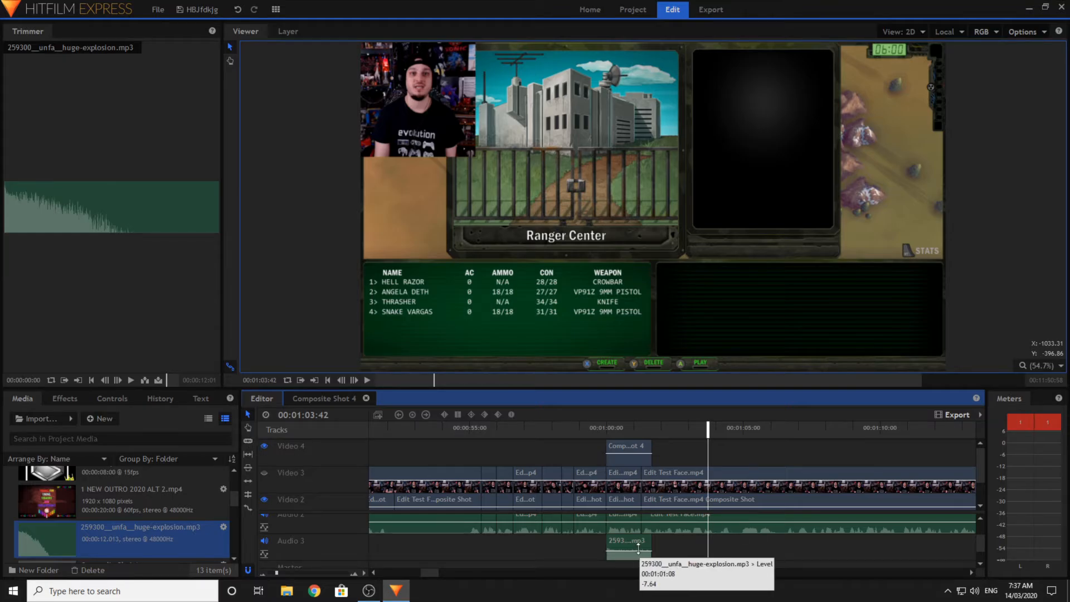
click(636, 546)
drag(651, 547, 668, 547)
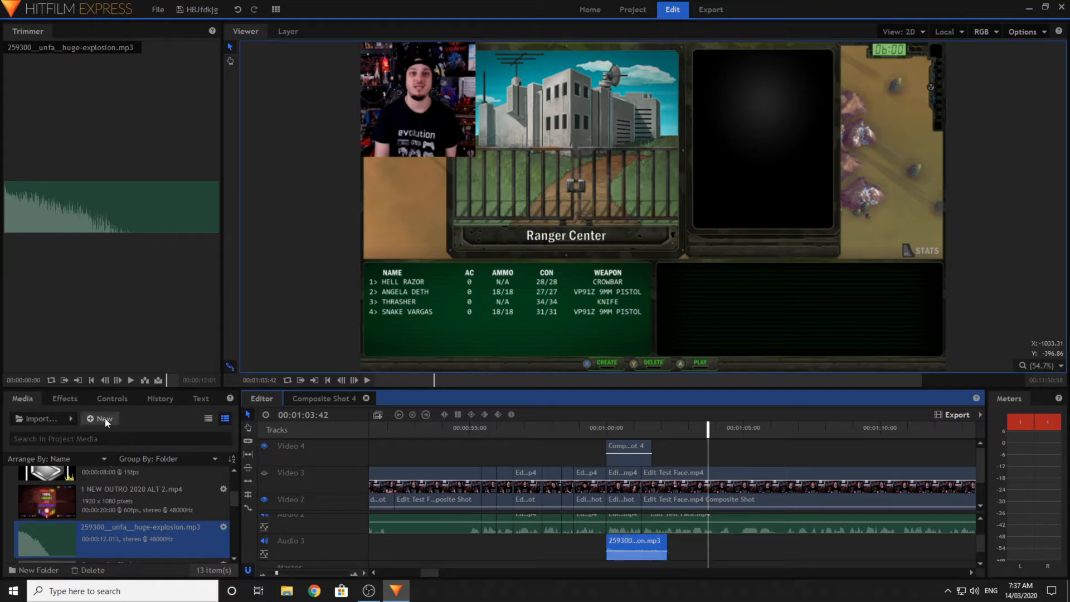
- Add the audio Fade transition to the end of the explosion sound on Audio 3
click(65, 399)
scroll(98, 504, down, 10)
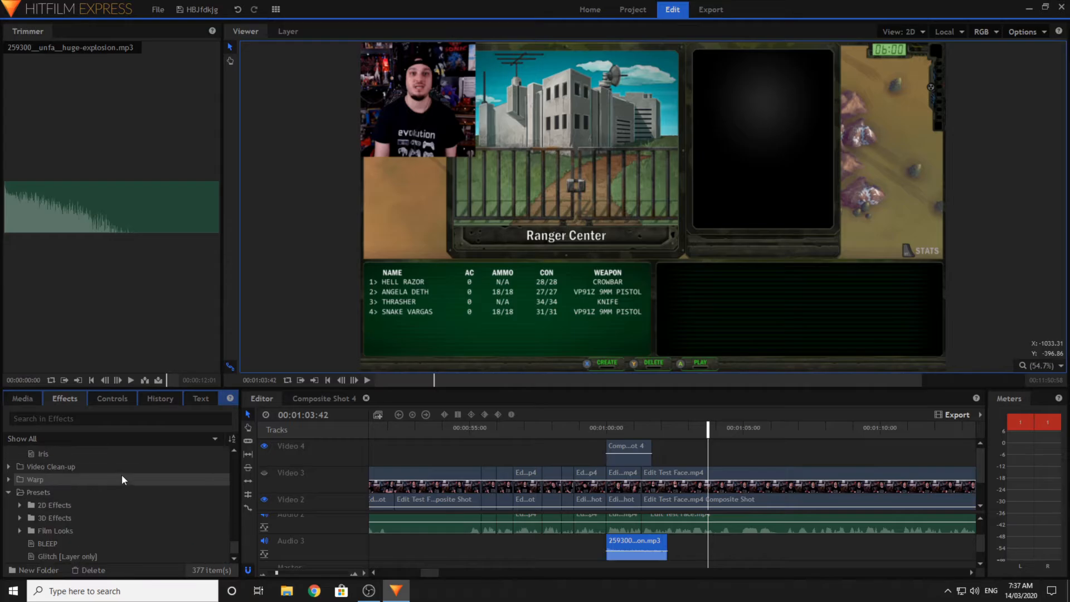
scroll(53, 524, up, 5)
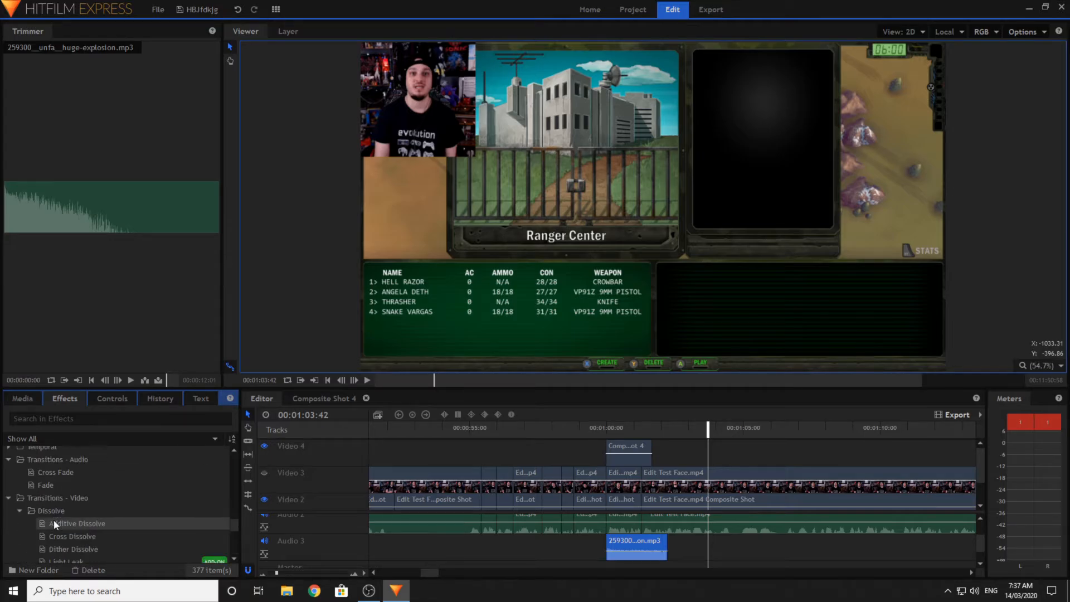
mouse_move(50, 484)
mouse_down()
mouse_move(660, 543)
mouse_move(622, 542)
mouse_up()
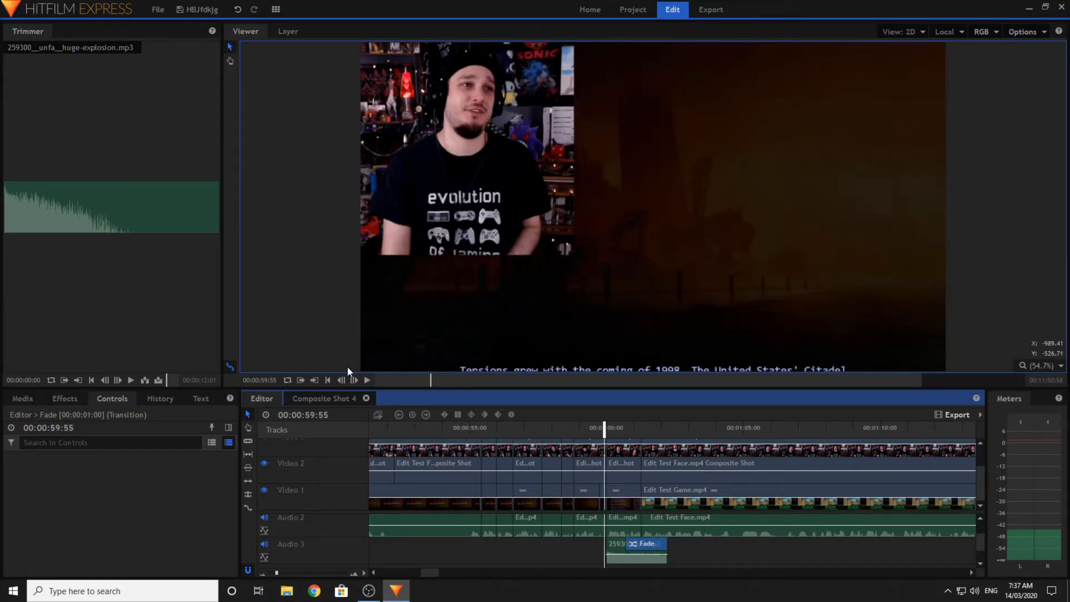
- Play back the blast with its faded sound, once from 00:00:59:55 and again from 00:00:54:10
click(365, 381)
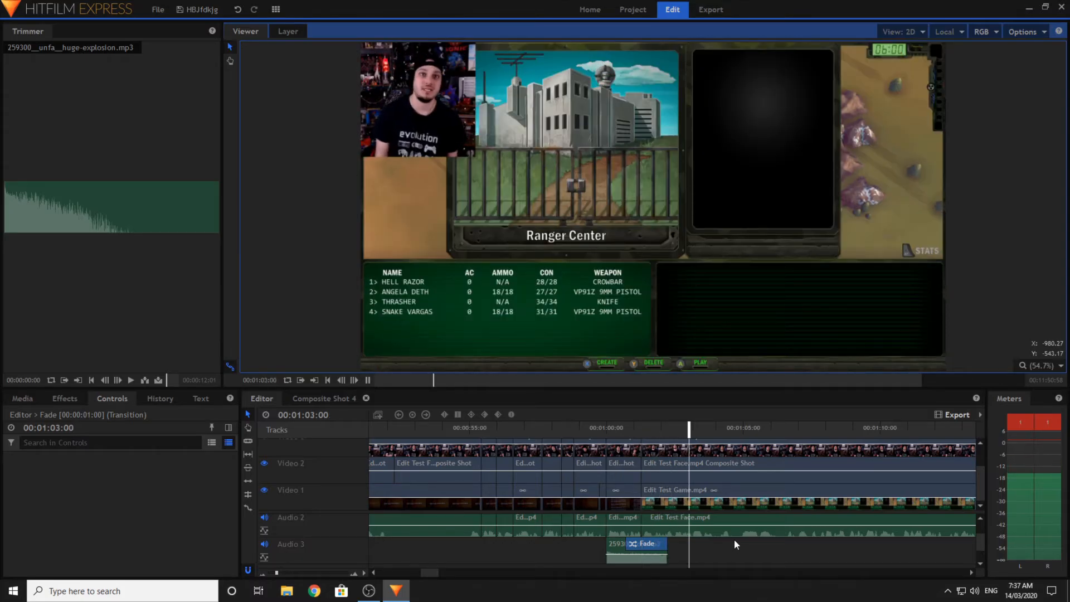
click(734, 540)
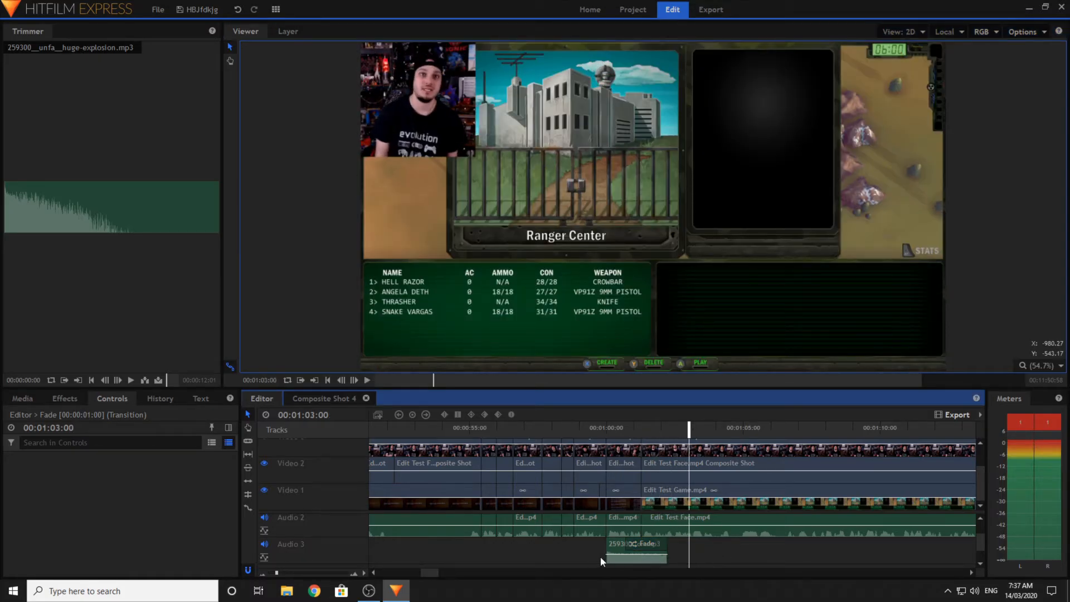
click(447, 427)
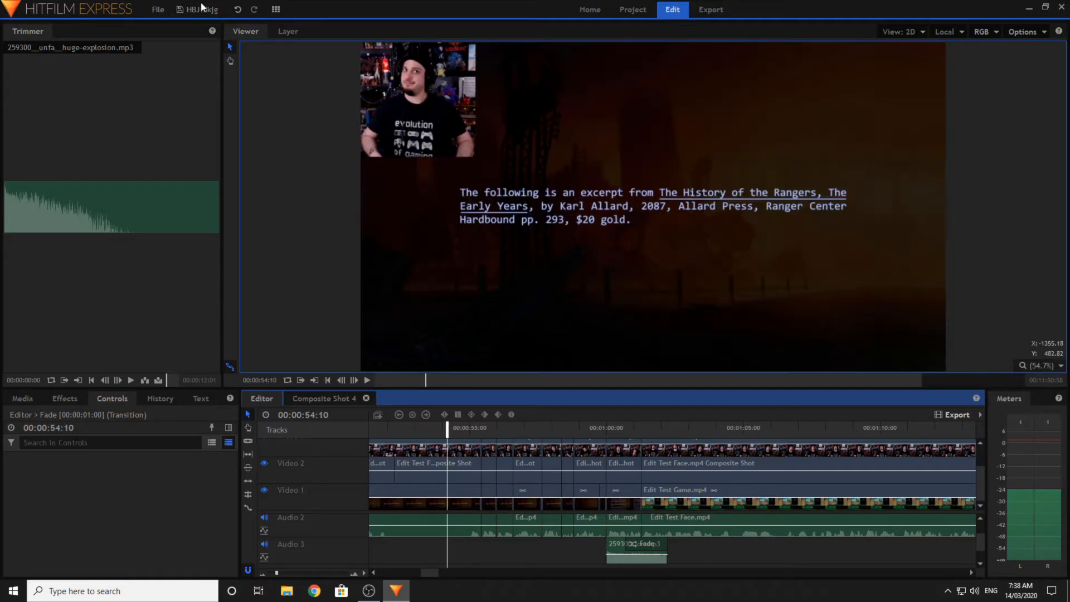
click(367, 380)
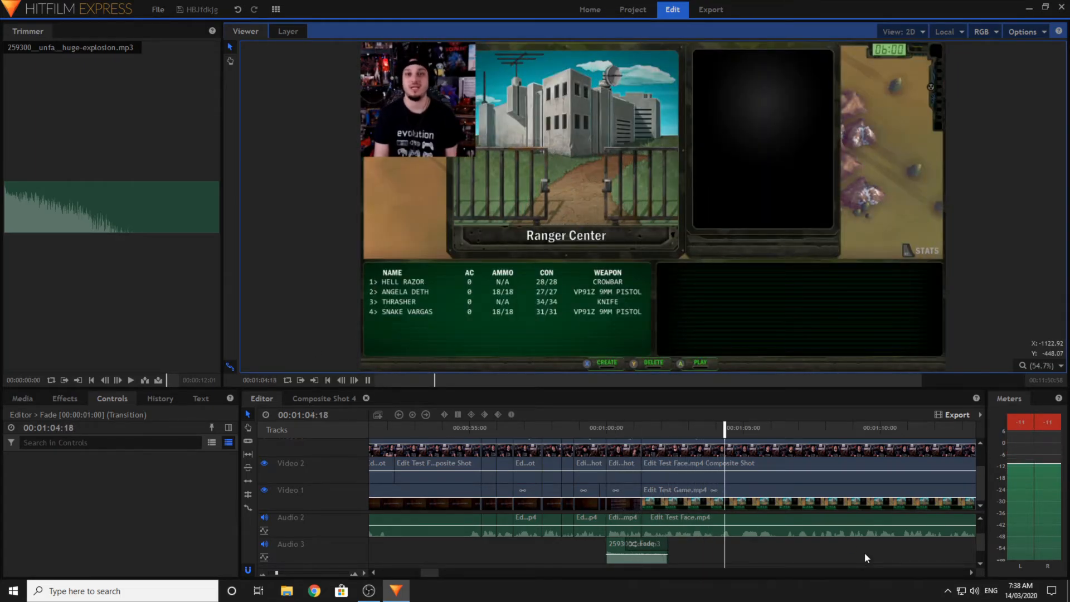
click(821, 549)
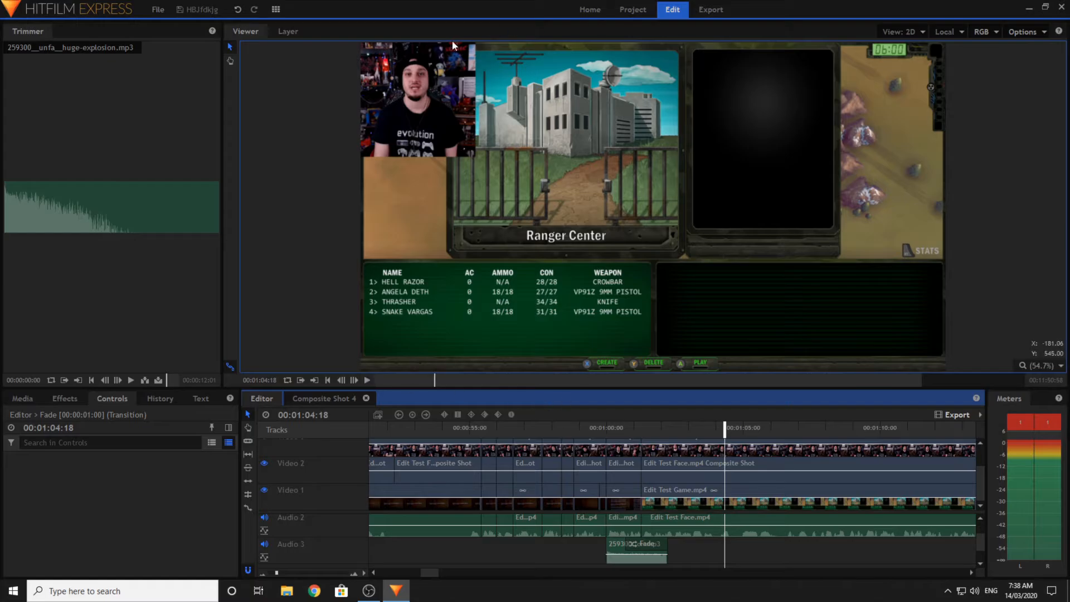
- Find the section where party members are deleted and slice Edit Test Game.mp4 at 00:01:14:45 and about 00:01:16
click(366, 380)
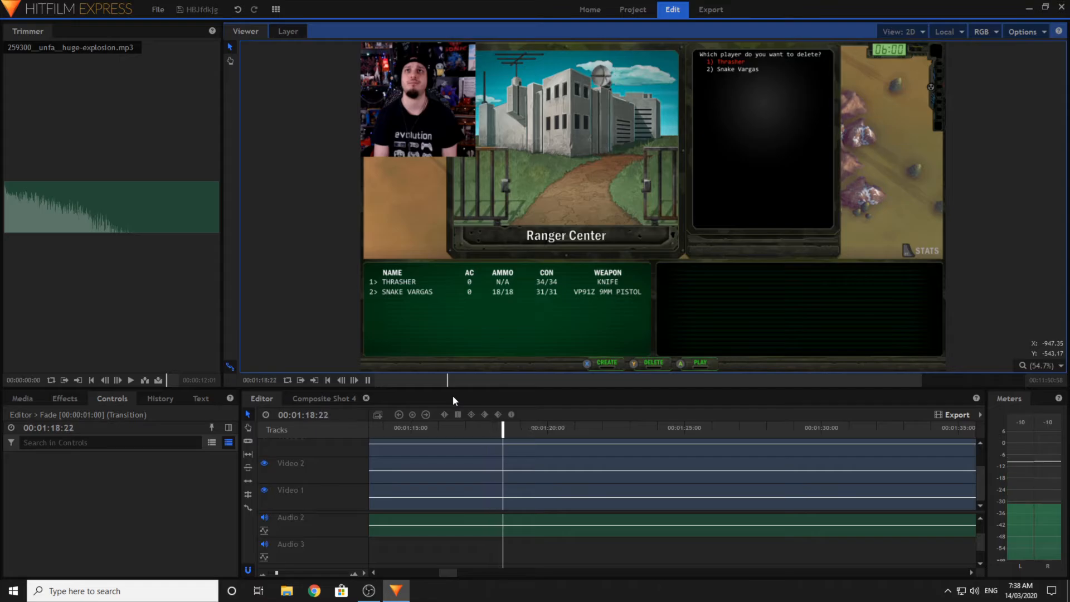
click(514, 427)
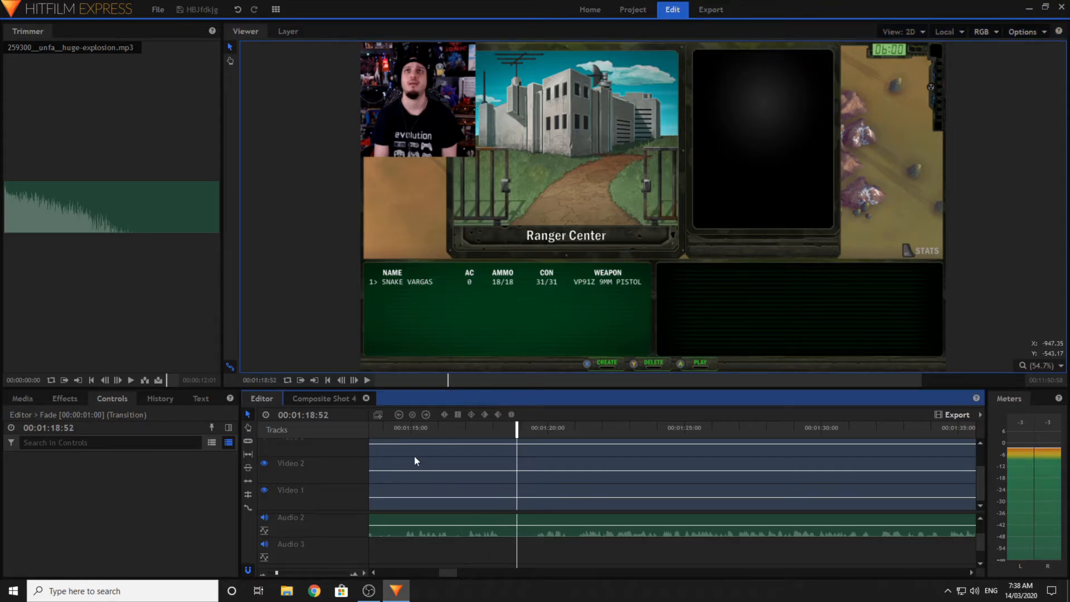
click(385, 430)
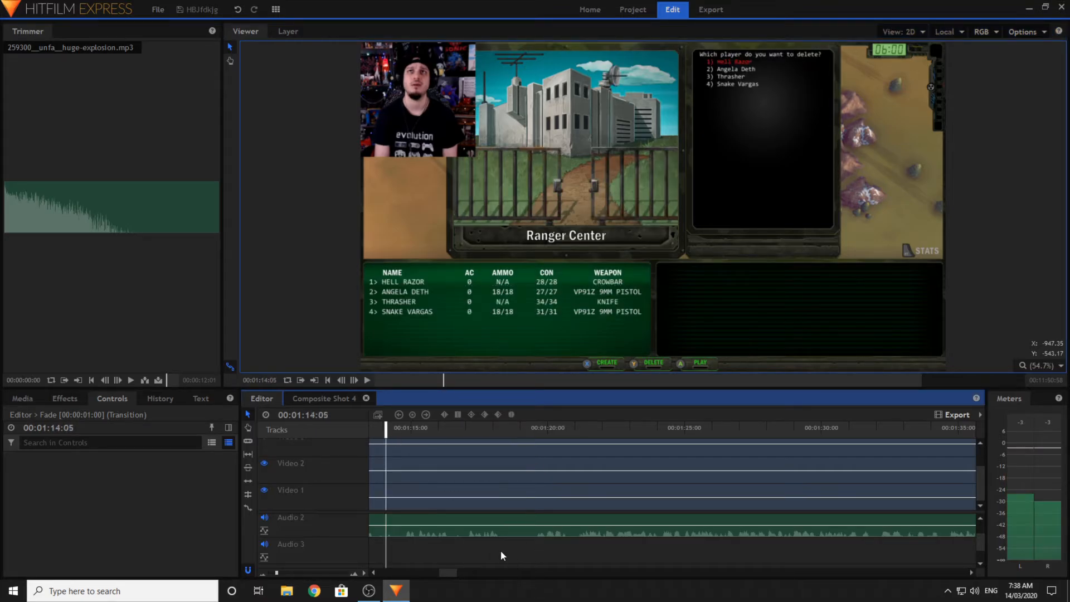
click(405, 429)
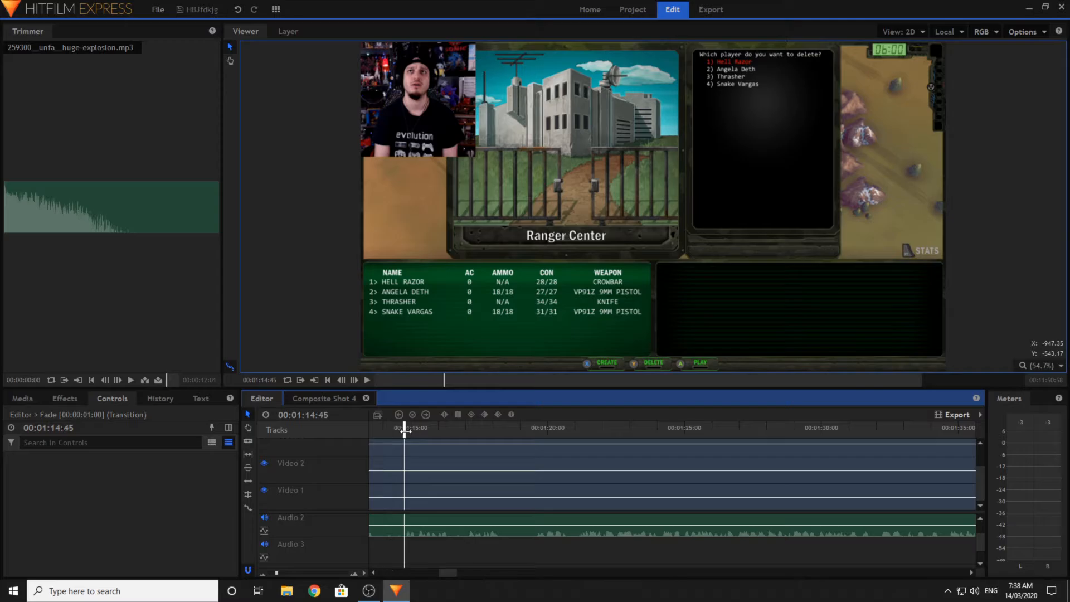
click(248, 441)
scroll(445, 530, up, 1)
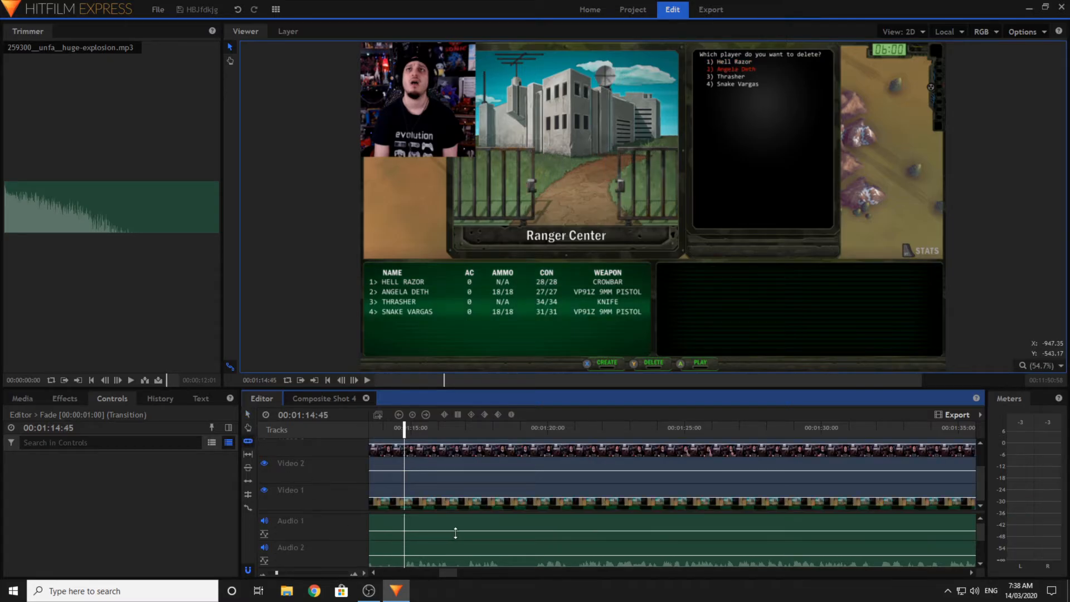
click(407, 489)
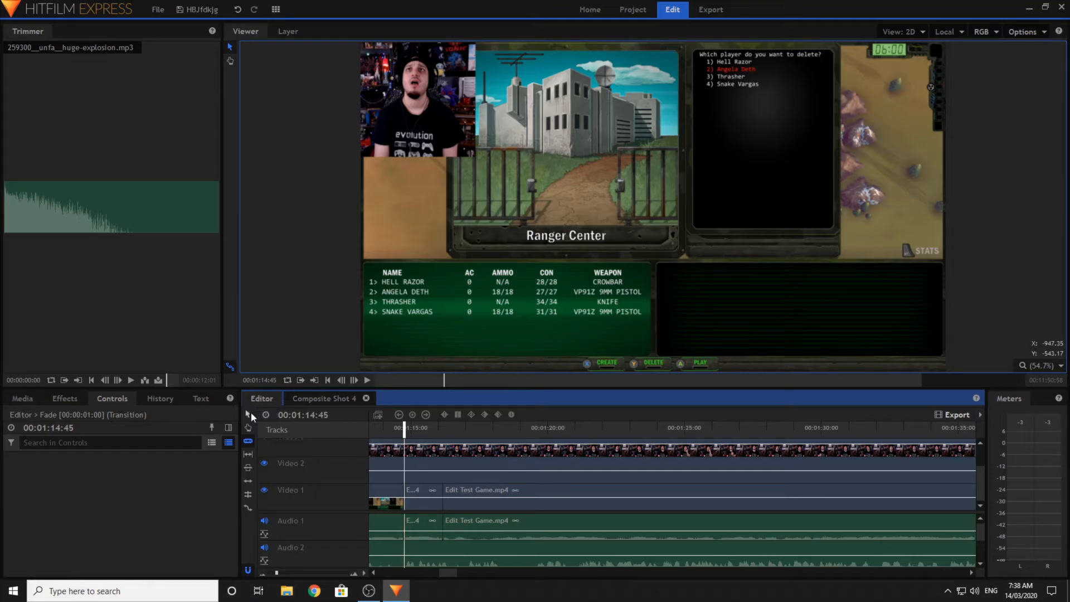
- Zoom the short Video 1 game clip at 01:14:45 to 526% scale and position it at -1369, -2217 to frame the player list
click(433, 490)
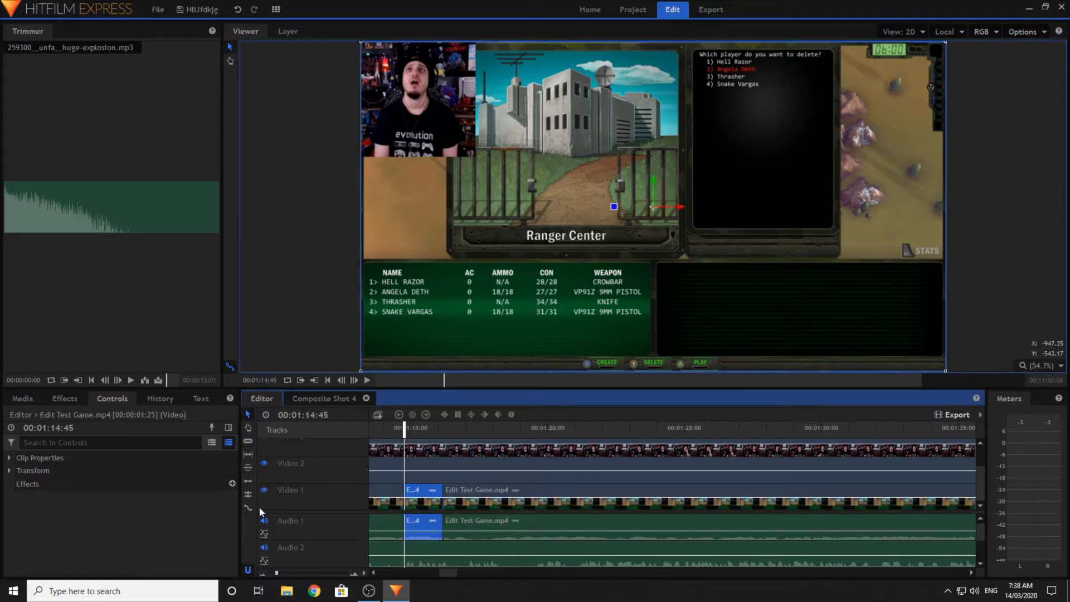
click(10, 472)
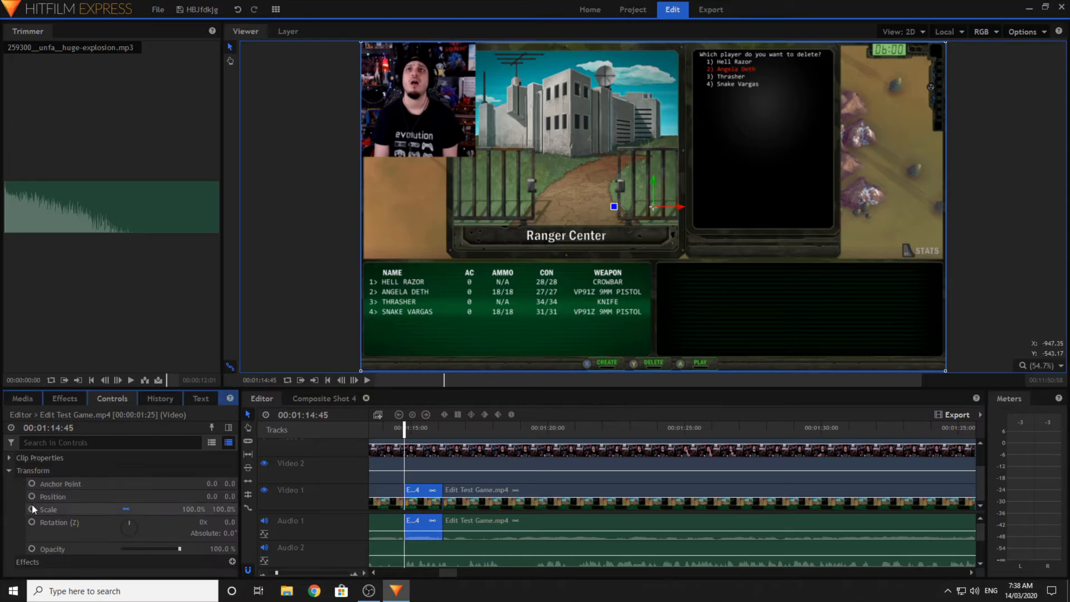
drag(187, 510, 228, 496)
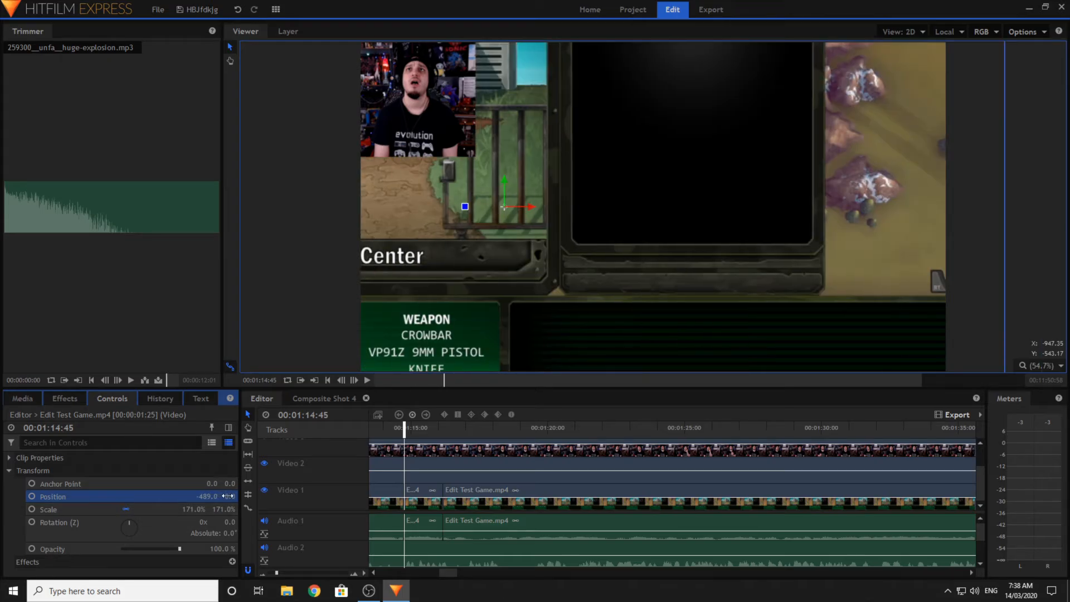
drag(227, 496, 33, 496)
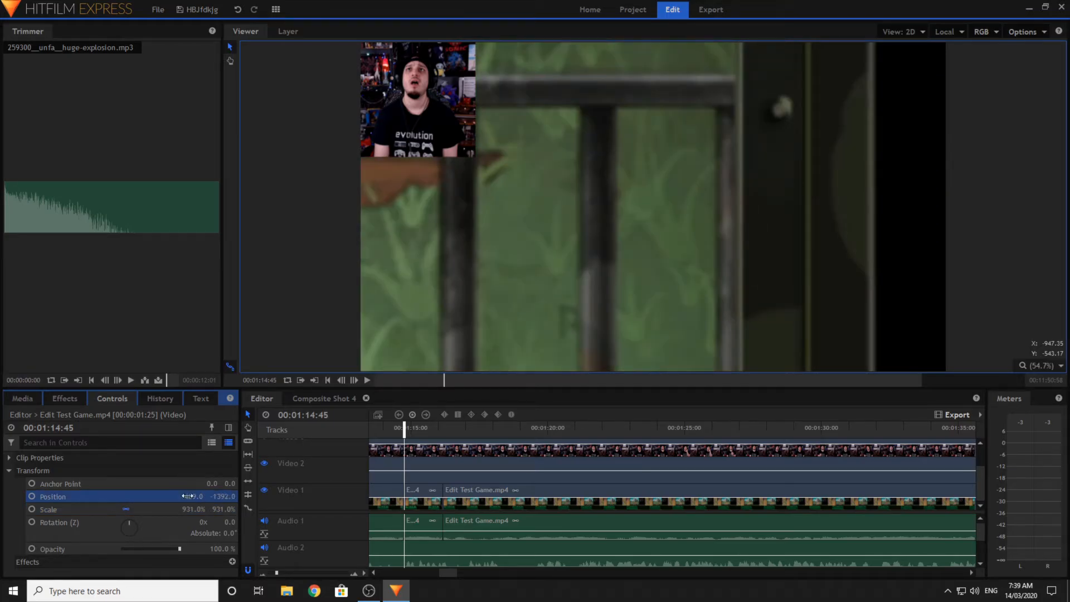
drag(193, 496, 34, 497)
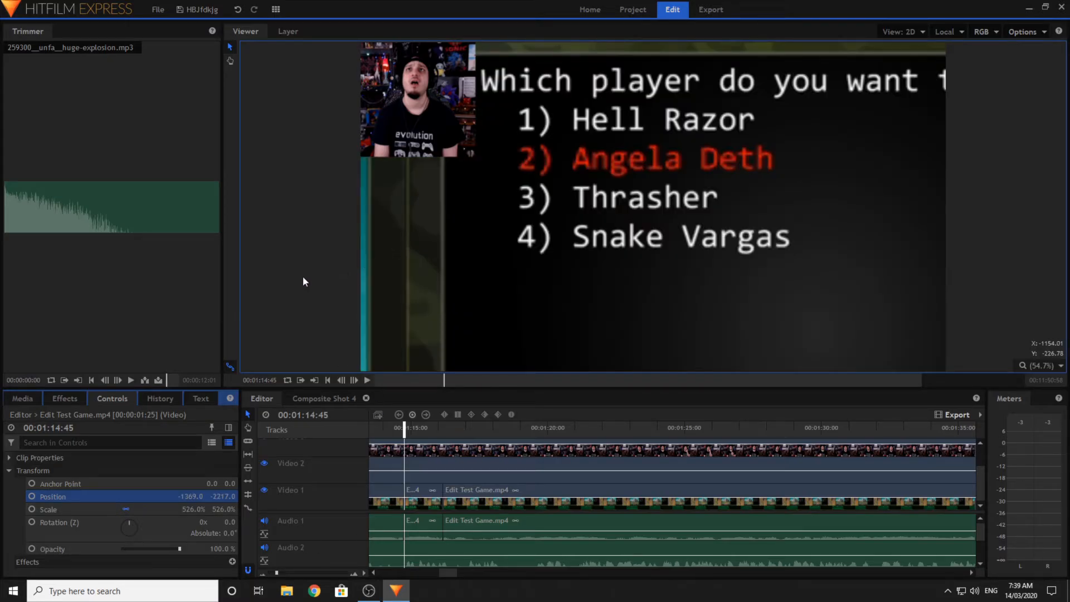
click(303, 276)
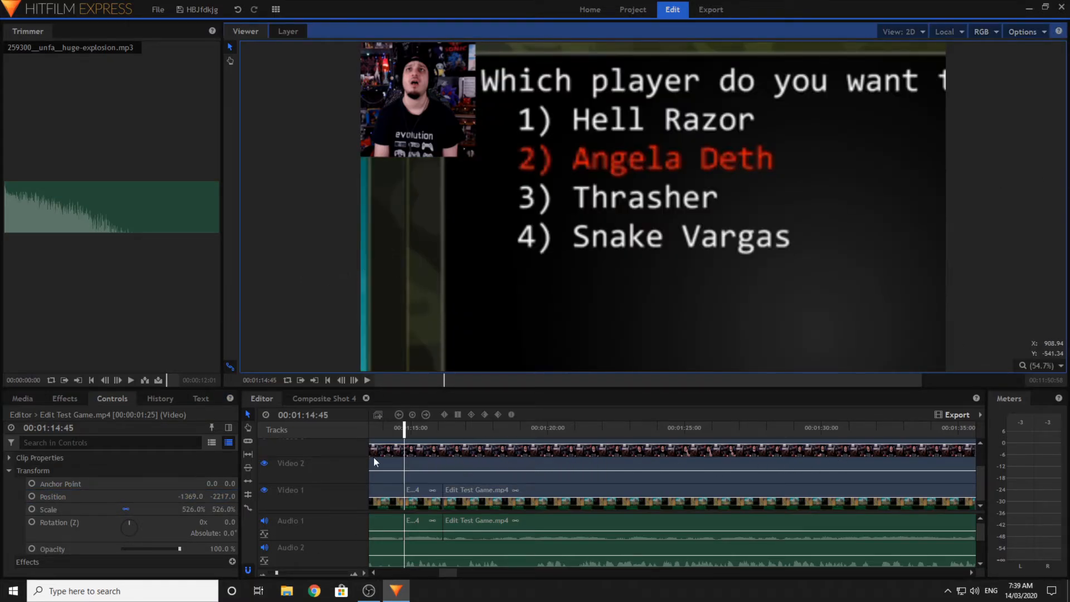
- Slice the face composite shot on Video 2 at both ends of the short zoomed game clip
click(248, 441)
click(402, 473)
click(443, 472)
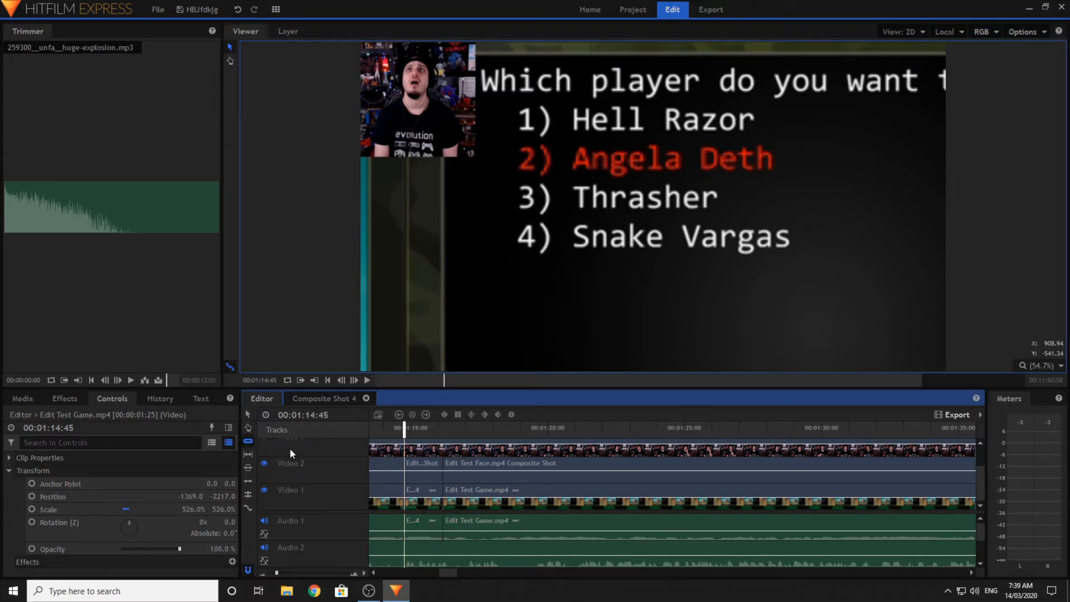
- Lower the opacity of the short composite shot piece on Video 2 to hide the facecam overlay during the zoom
click(248, 414)
click(427, 479)
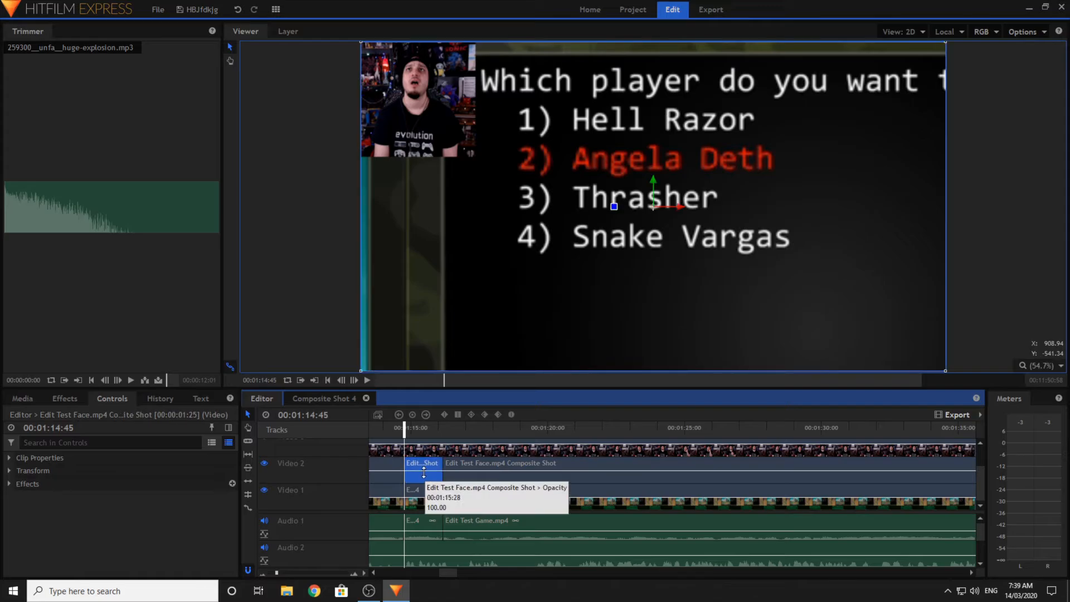
click(373, 573)
click(288, 210)
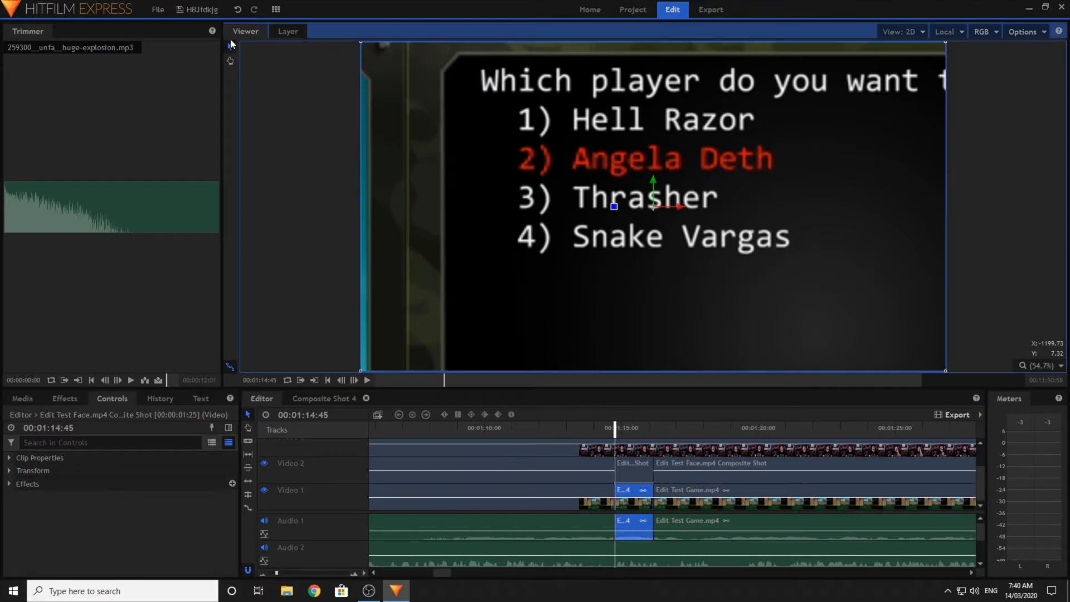
- Play back the timeline from 01:11:53 through the zoomed game clip to review the cut
click(537, 426)
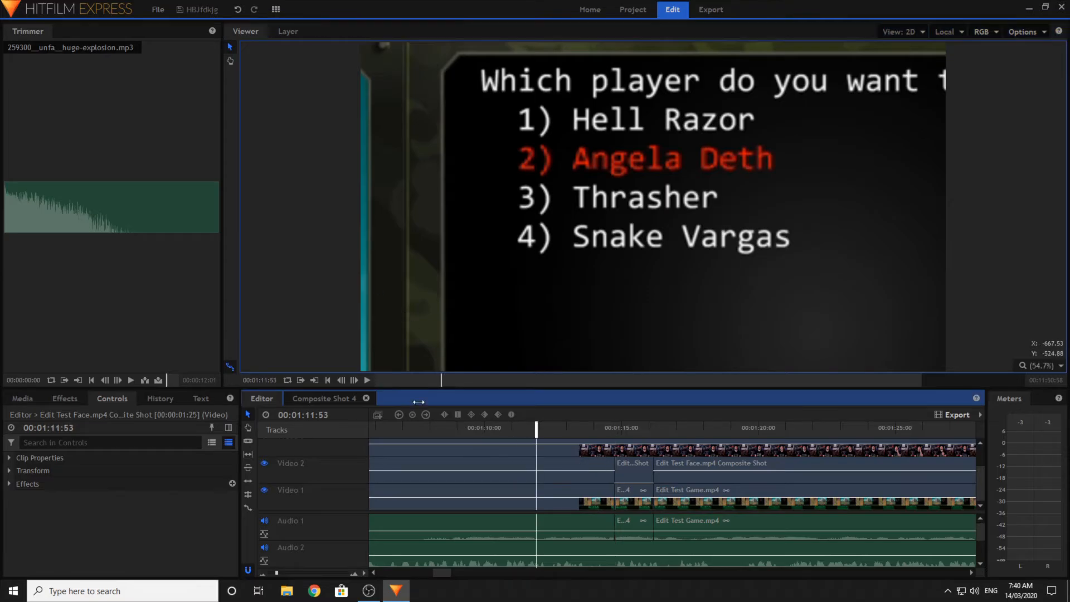
click(313, 312)
key(space)
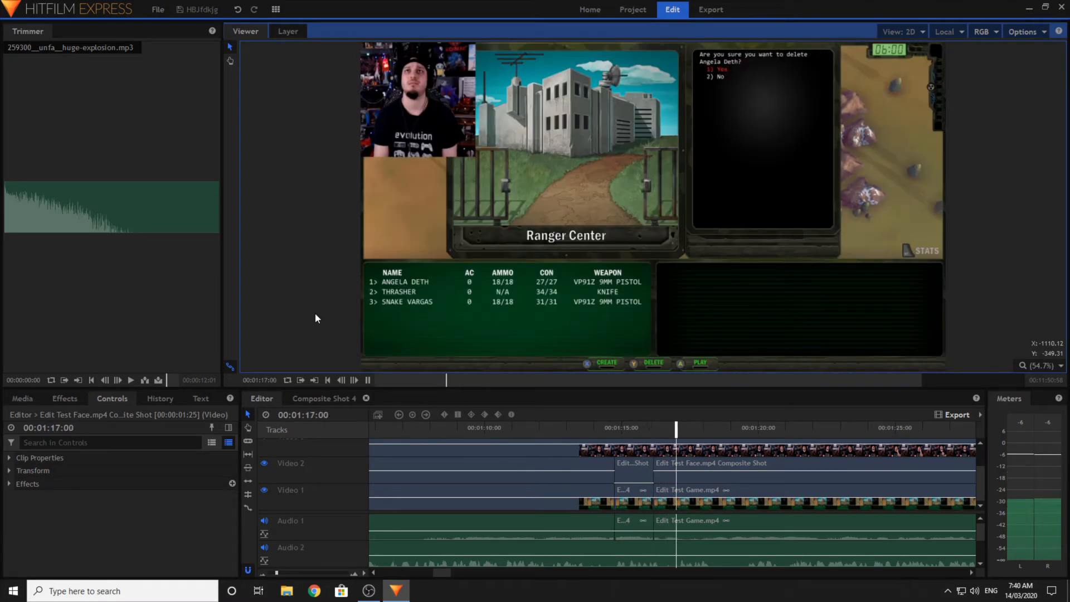
key(space)
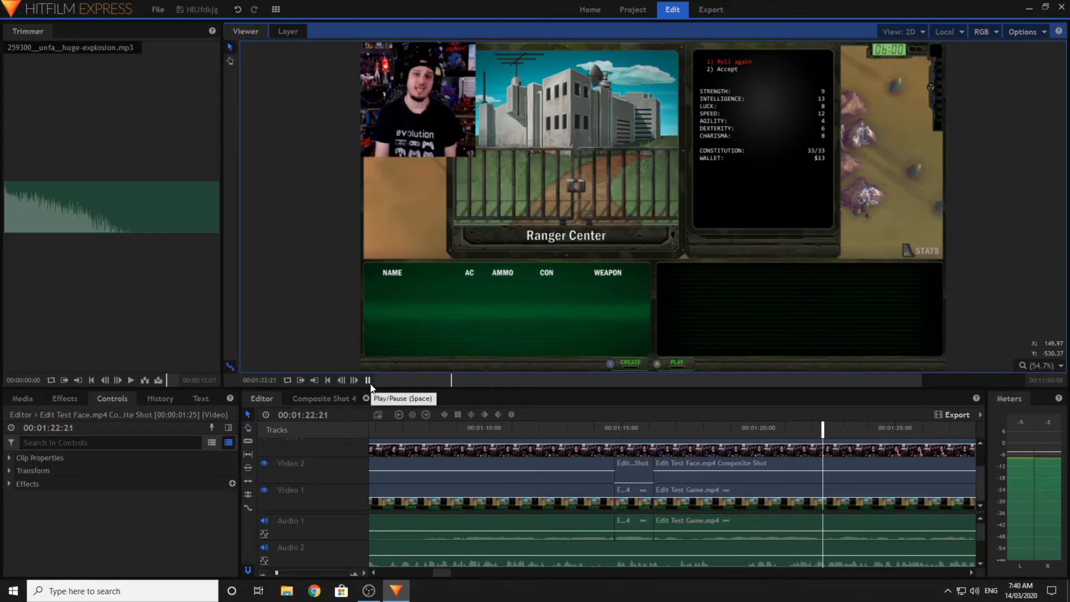
- Find the start of the next facecam moment and slice the face clip and its Video 2 composite shot at 01:21:04
click(767, 443)
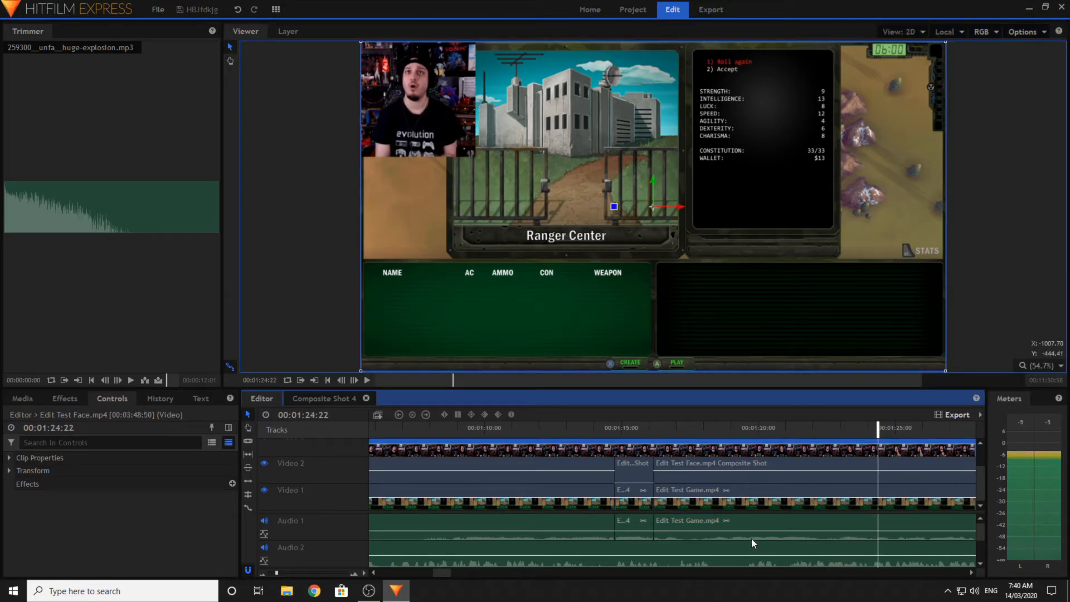
click(769, 434)
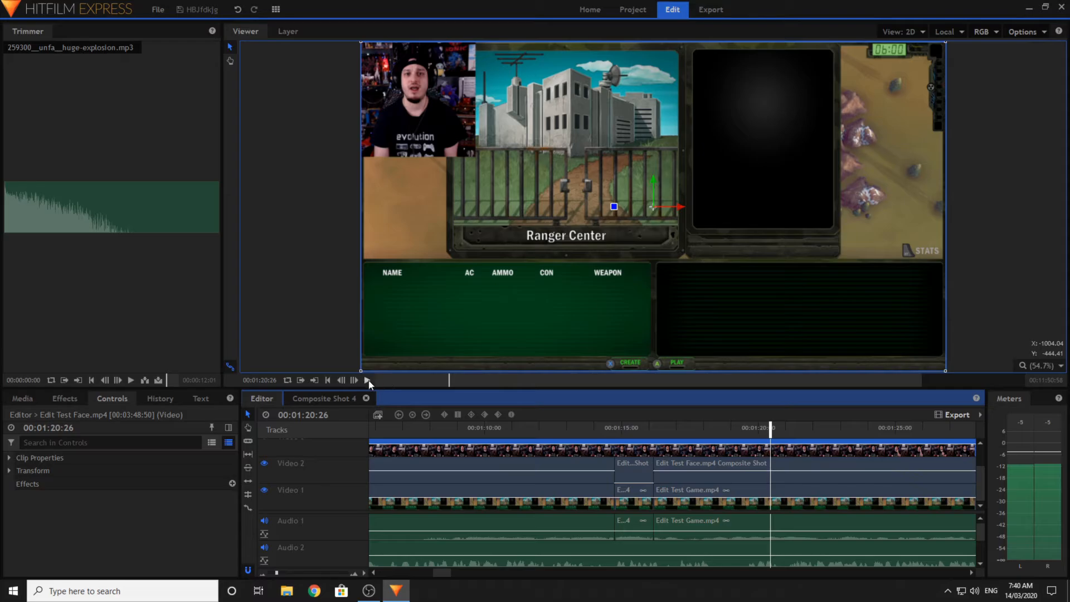
click(367, 380)
click(368, 380)
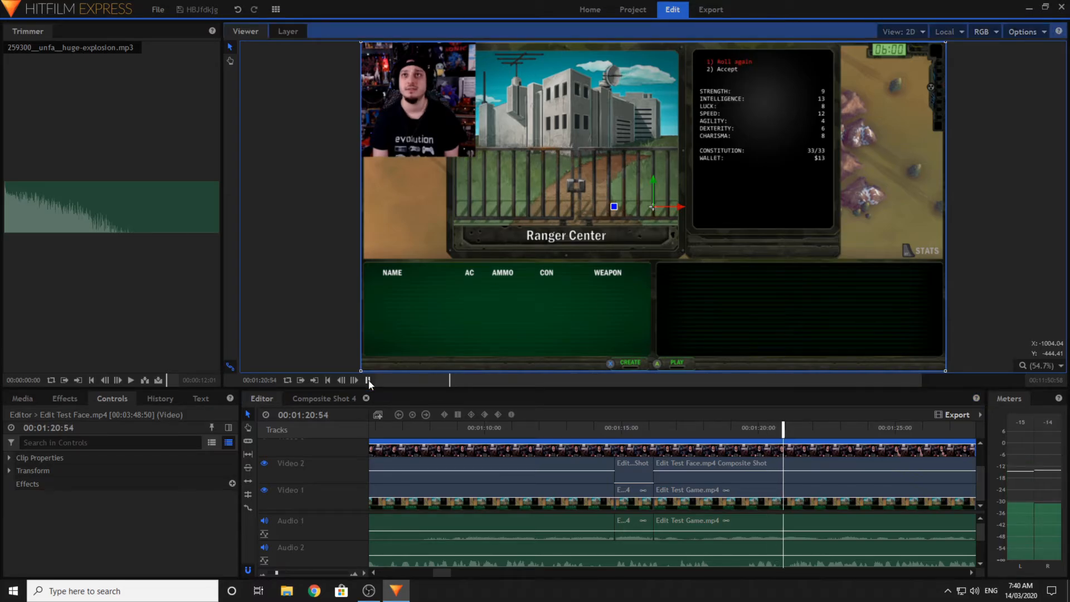
click(786, 427)
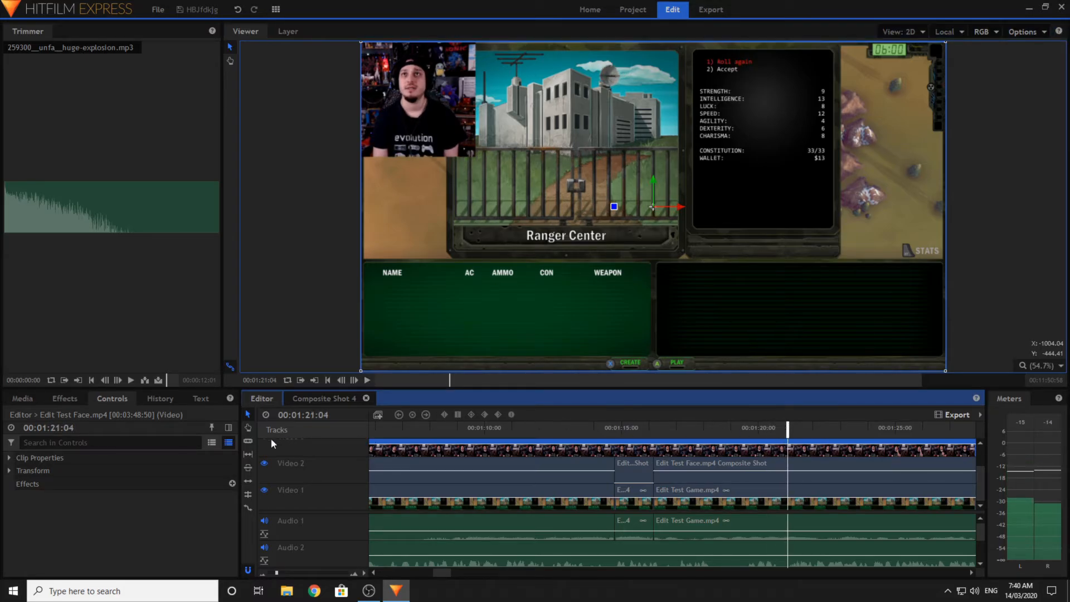
click(299, 315)
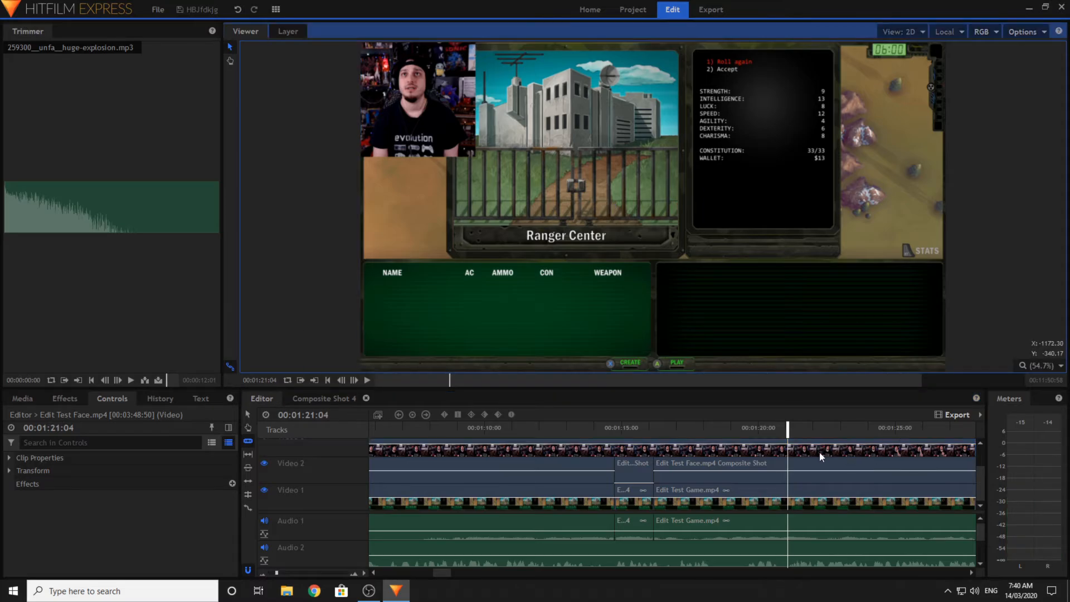
click(782, 469)
drag(781, 469, 788, 463)
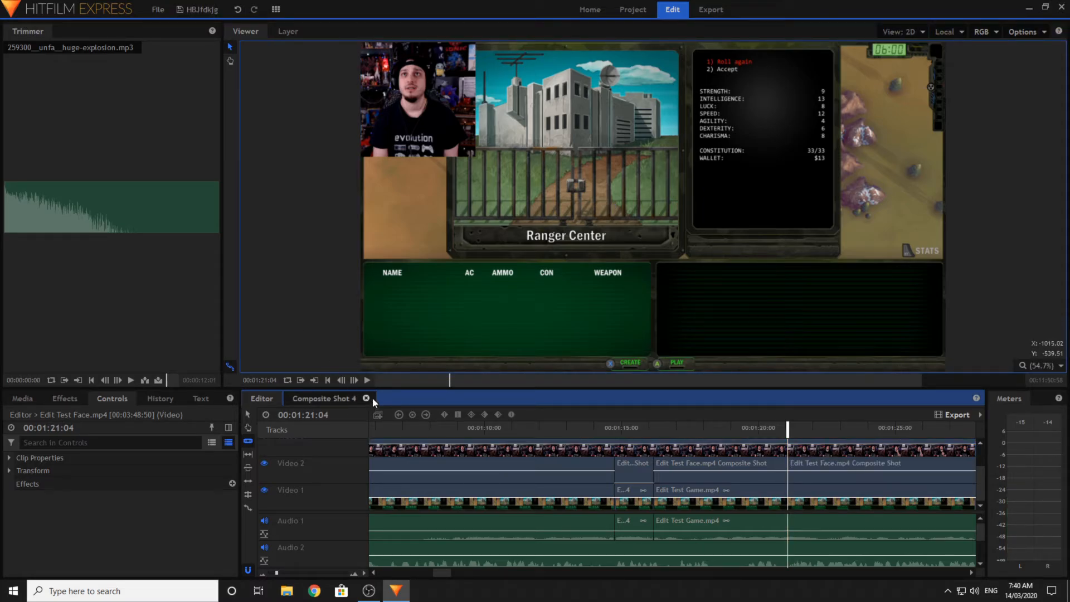
- Find the end of the facecam moment and slice the face clip and its composite shot at 01:23:55
click(368, 382)
click(368, 380)
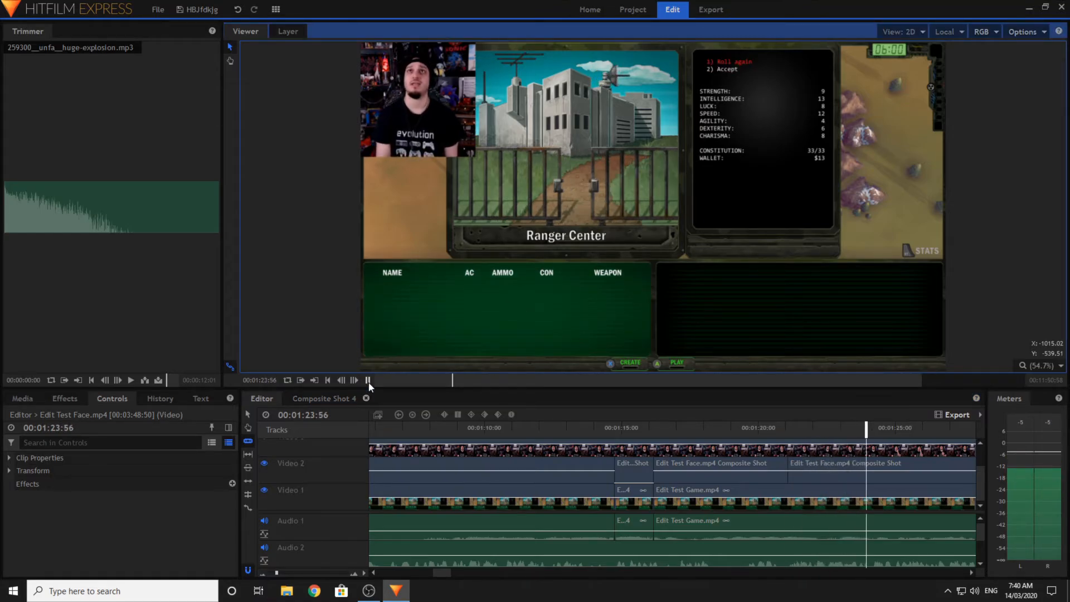
click(368, 381)
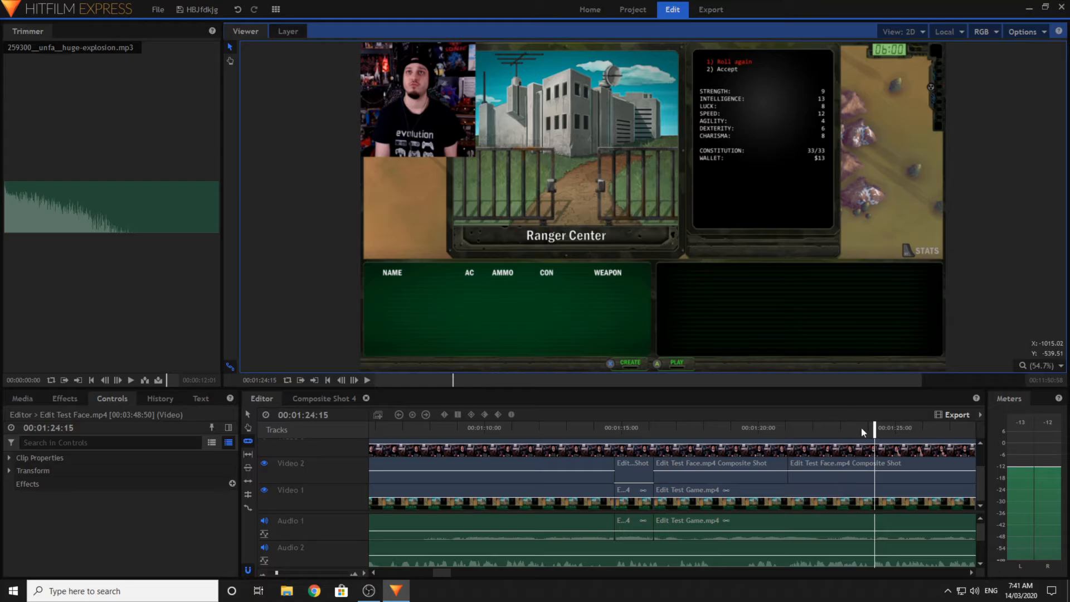
drag(861, 427, 865, 427)
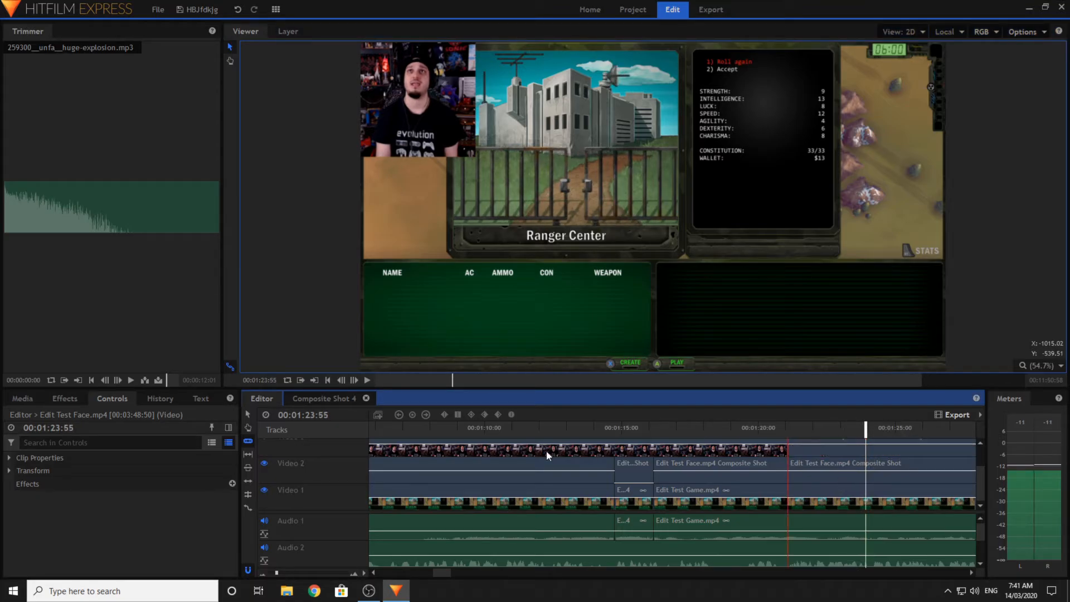
- Move the cut Edit Test Face.mp4 piece down onto Video 2, replacing the composite shot piece between the two cuts
click(250, 412)
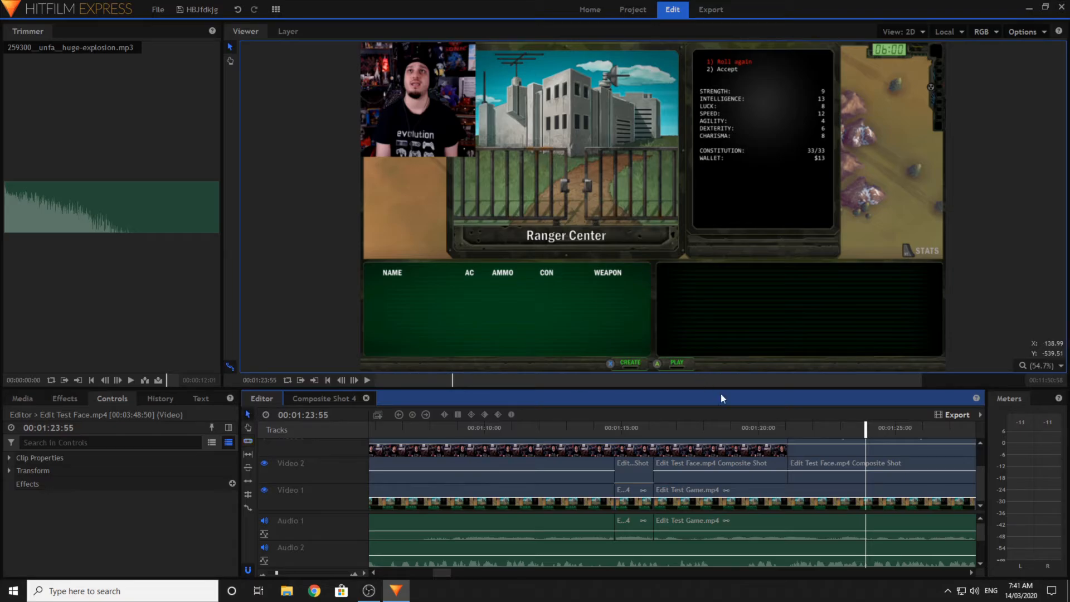
drag(816, 449, 819, 462)
click(808, 445)
- Play through the full-screen face segment on Video 2 and slice it at 01:23:07
click(783, 428)
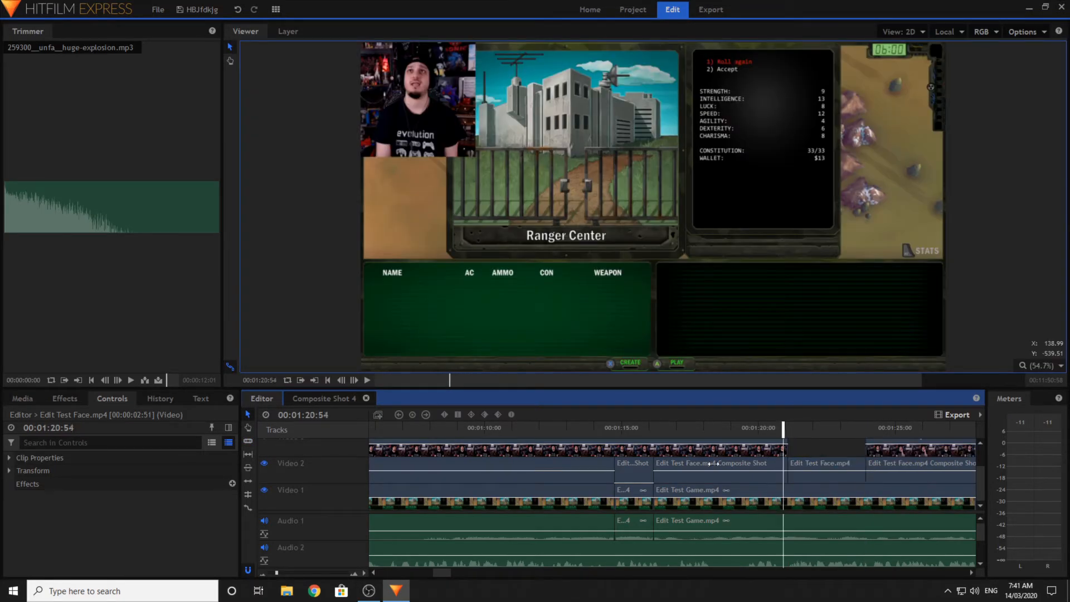
key(space)
click(368, 381)
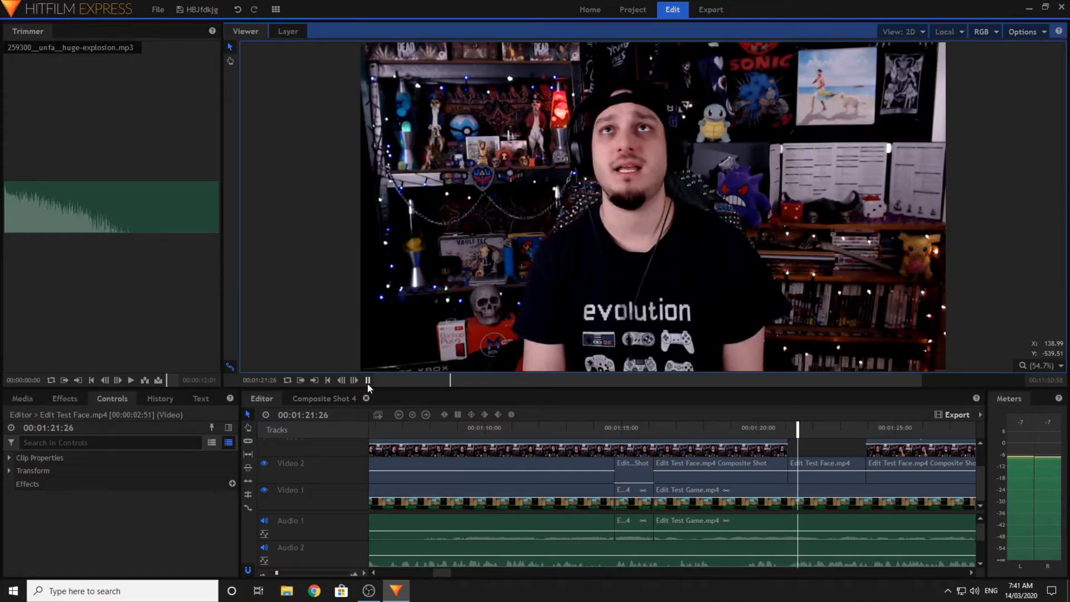
click(367, 381)
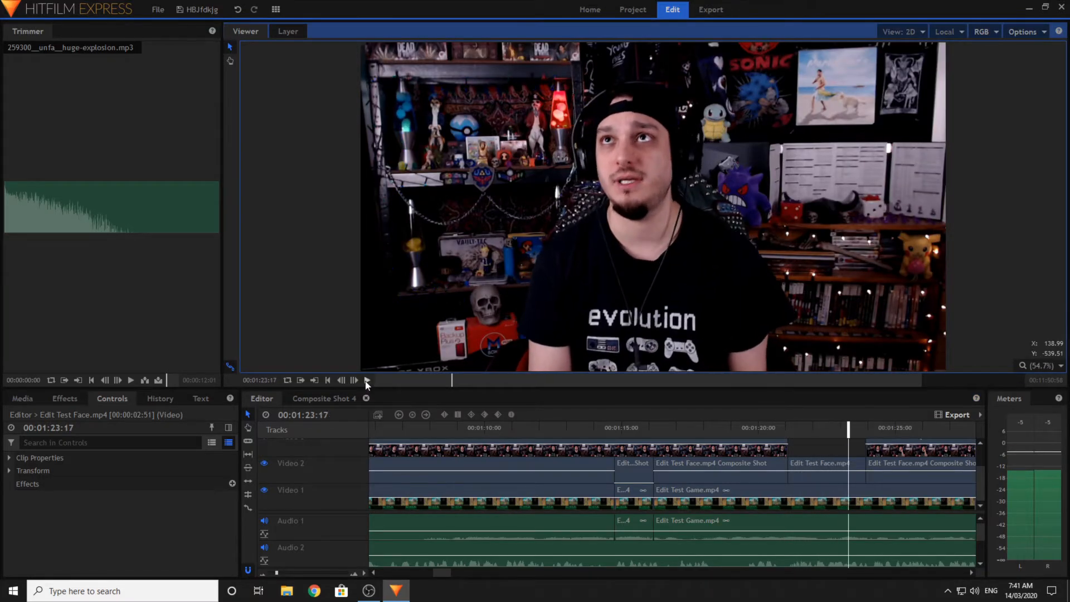
drag(846, 426, 843, 426)
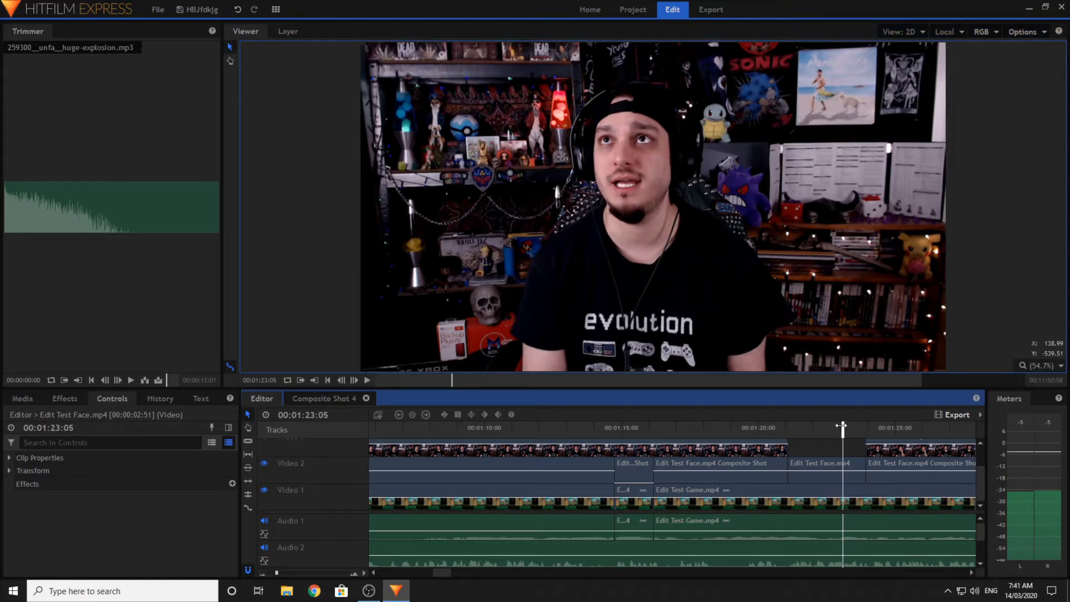
double_click(356, 379)
click(248, 441)
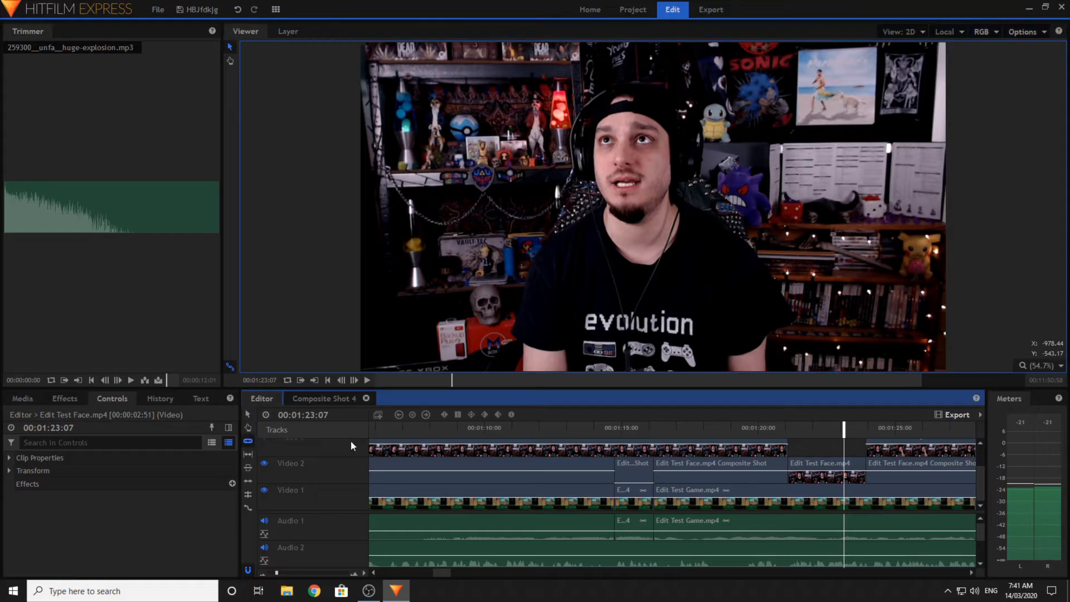
click(845, 472)
click(251, 414)
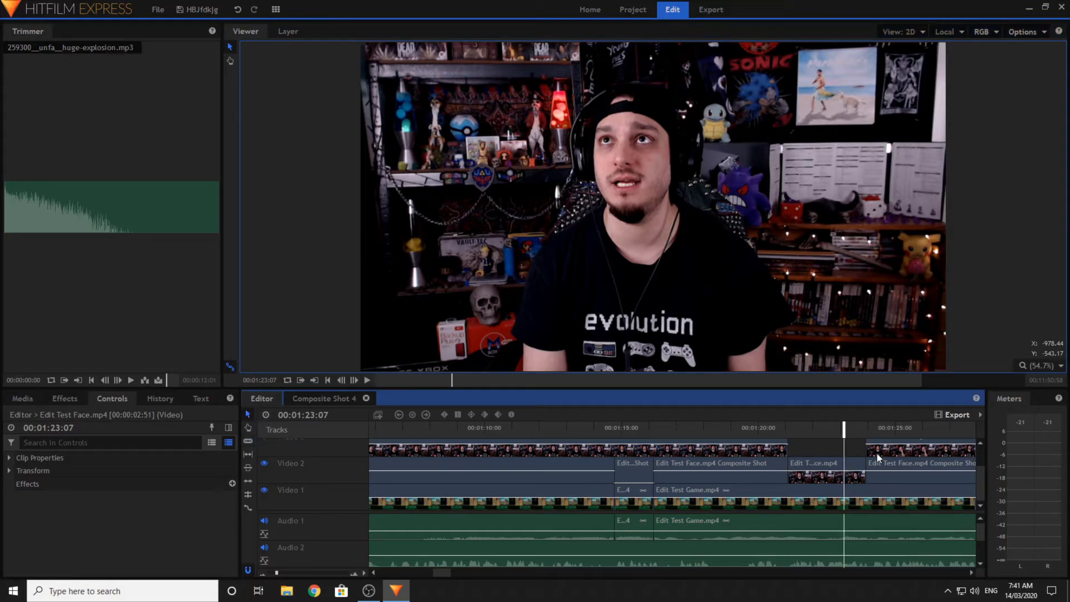
- Scale the last piece of the full-screen face segment to 144% and position it at 53, -72
click(853, 470)
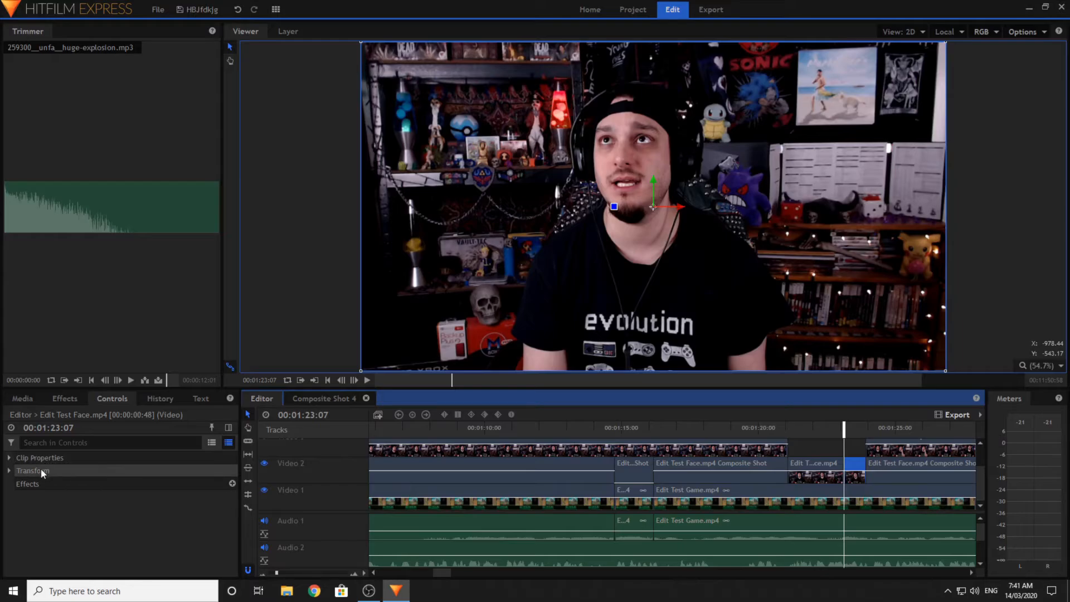
click(43, 473)
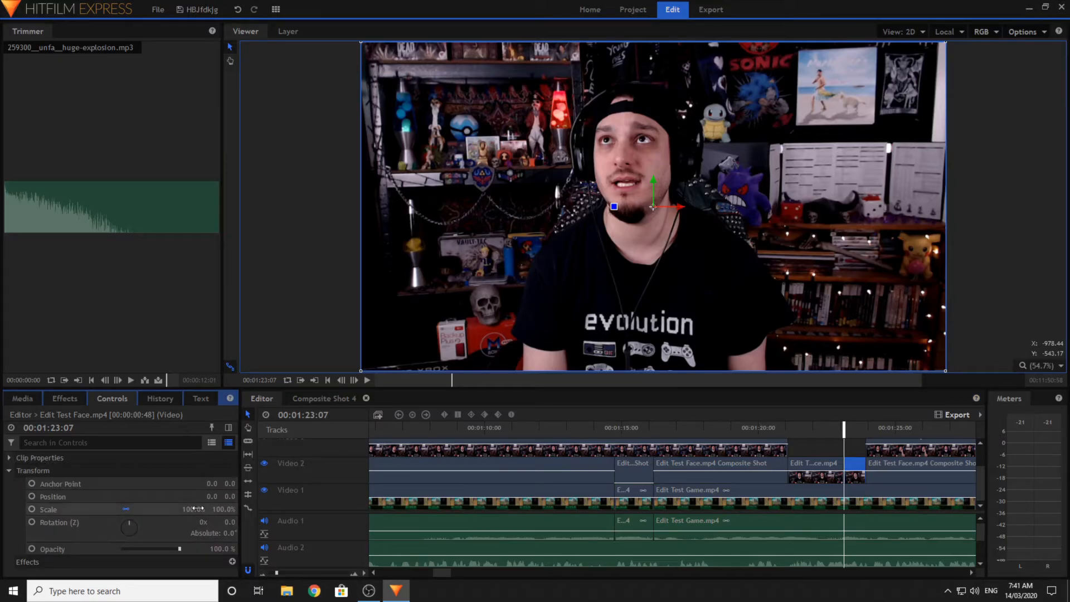
drag(194, 510, 225, 496)
drag(659, 207, 669, 247)
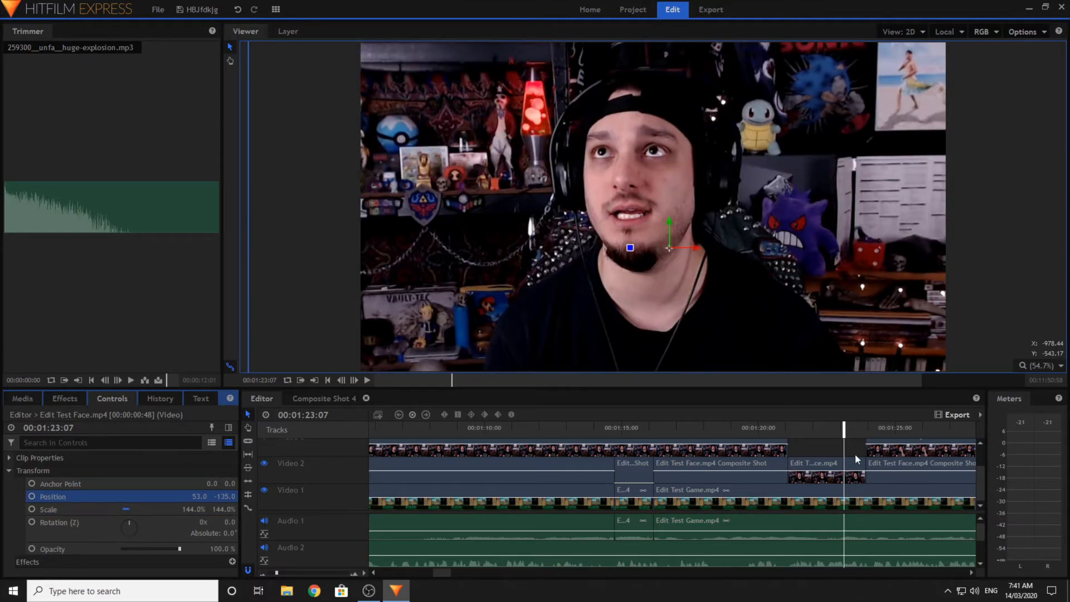
click(224, 491)
drag(224, 496, 227, 497)
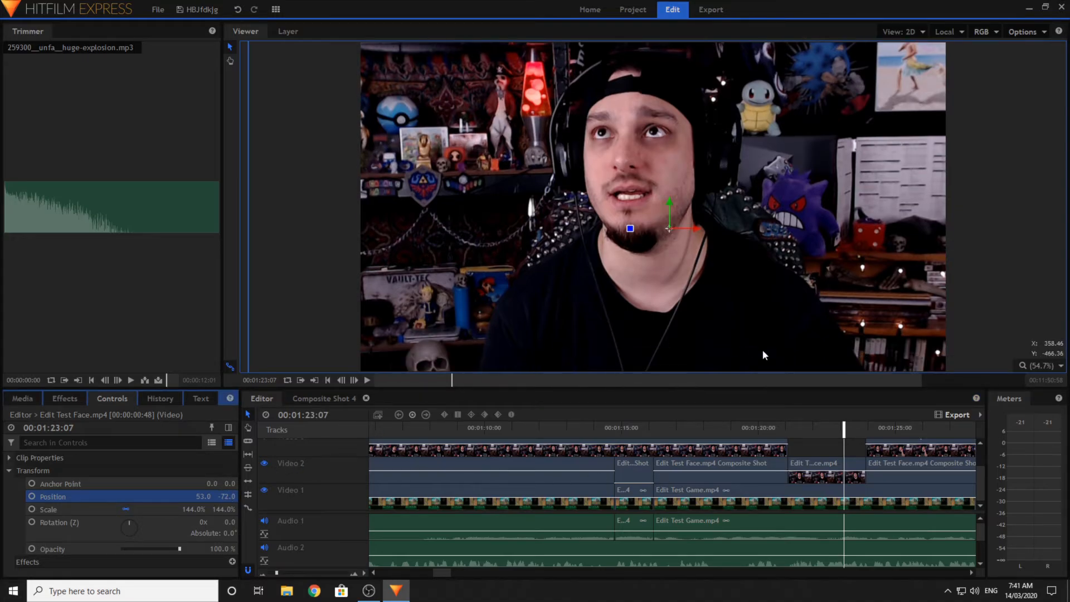
- Play back the timeline from 01:13:38 to review both zoom edits
click(584, 428)
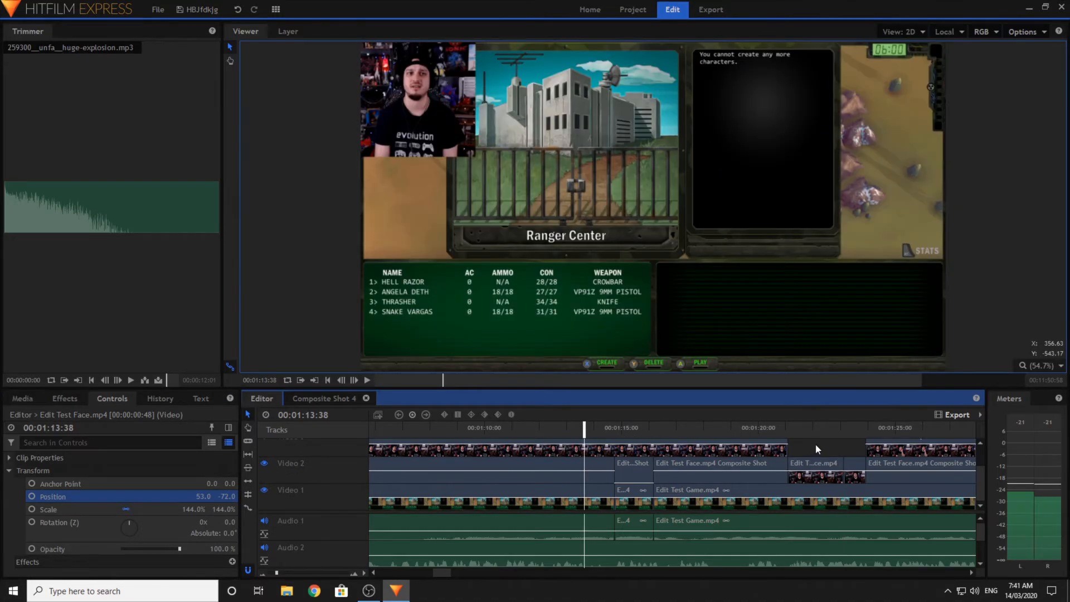
click(368, 380)
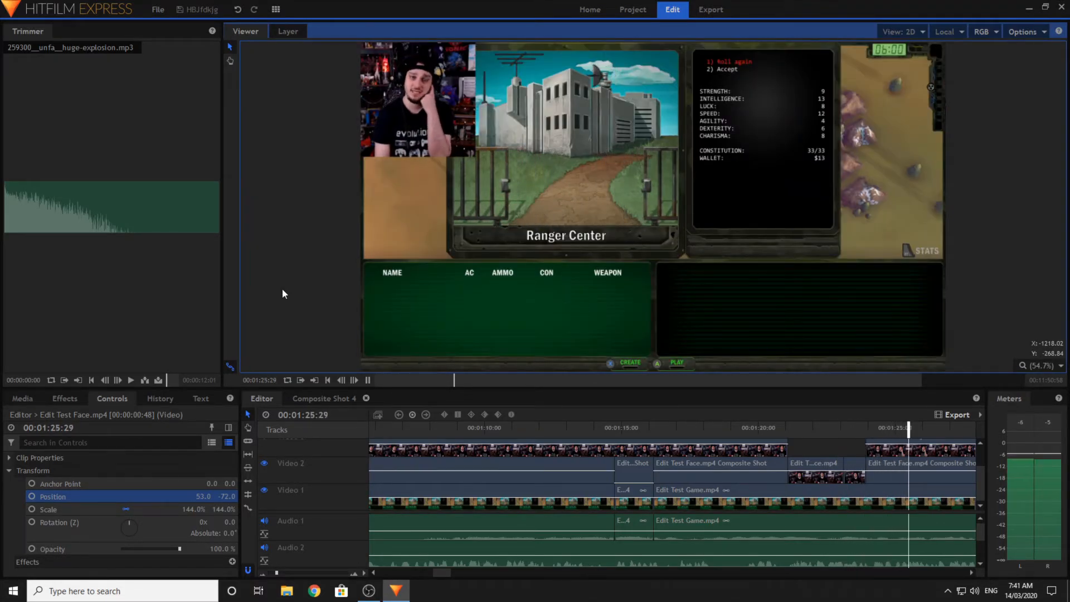
key(space)
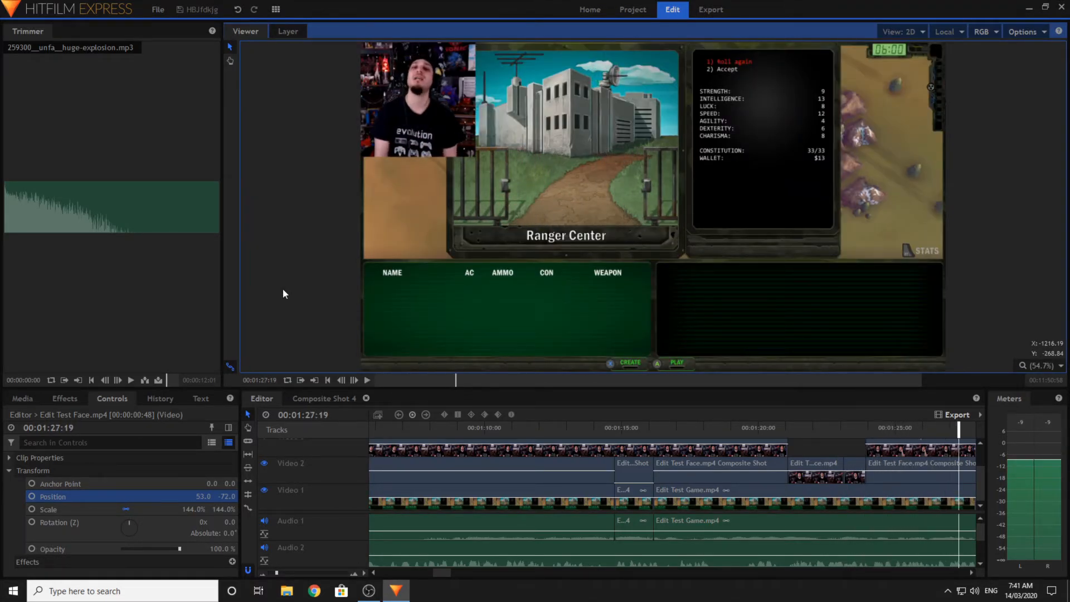
- Slice Edit Test Game.mp4 on Video 1 at the end of the full-screen face segment and at 01:24:59
click(878, 438)
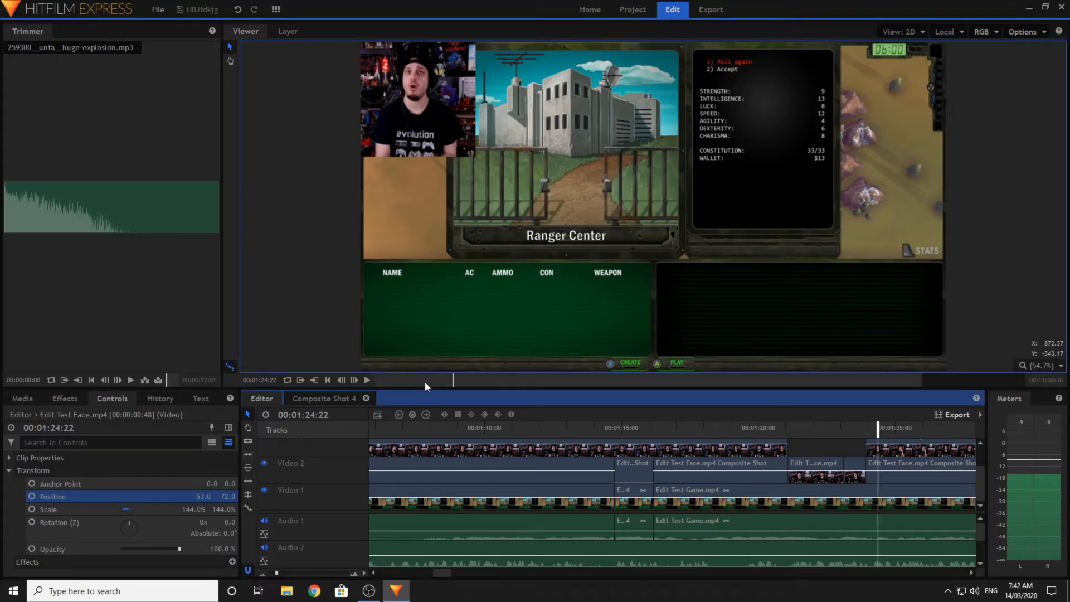
click(369, 382)
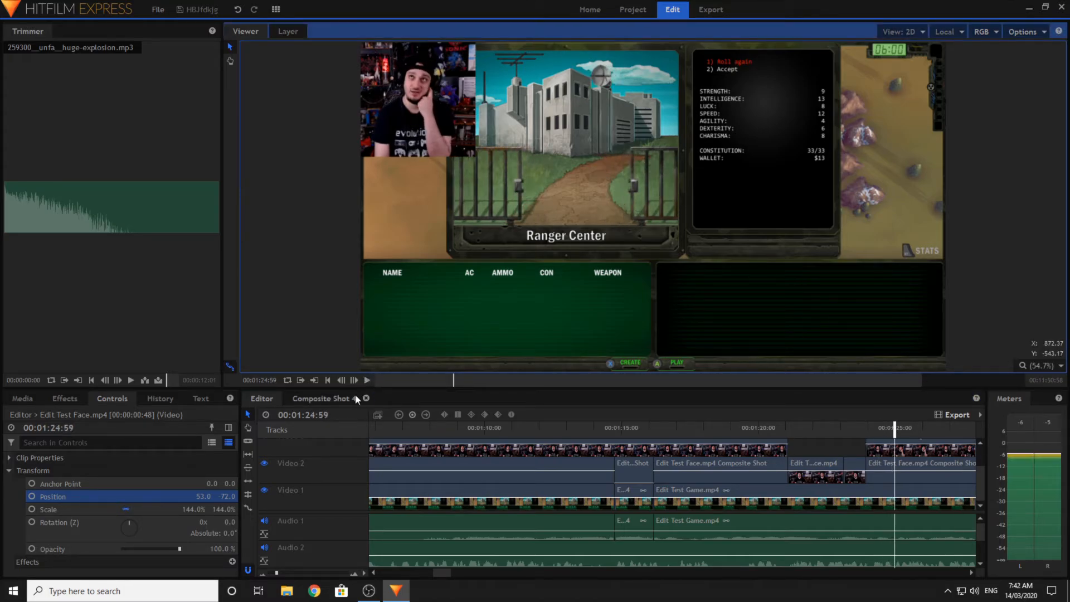
click(249, 441)
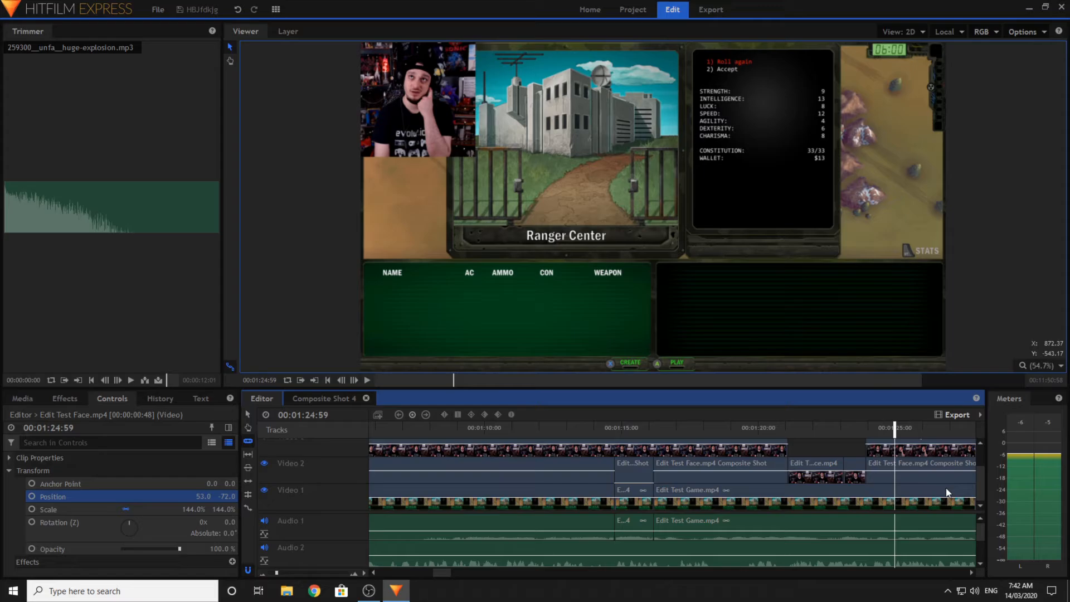
click(893, 501)
click(865, 496)
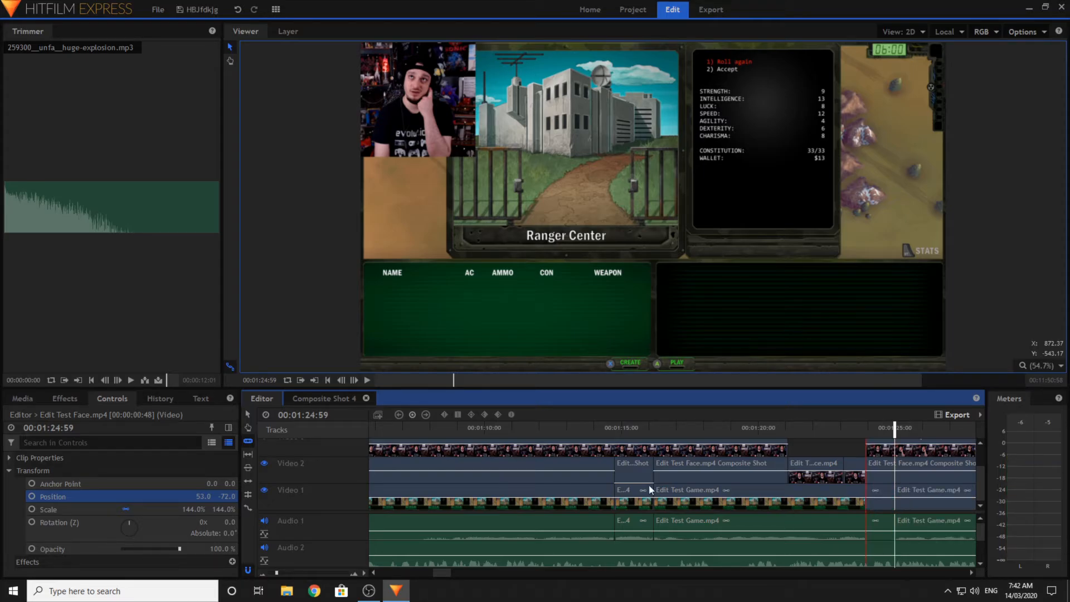
click(249, 415)
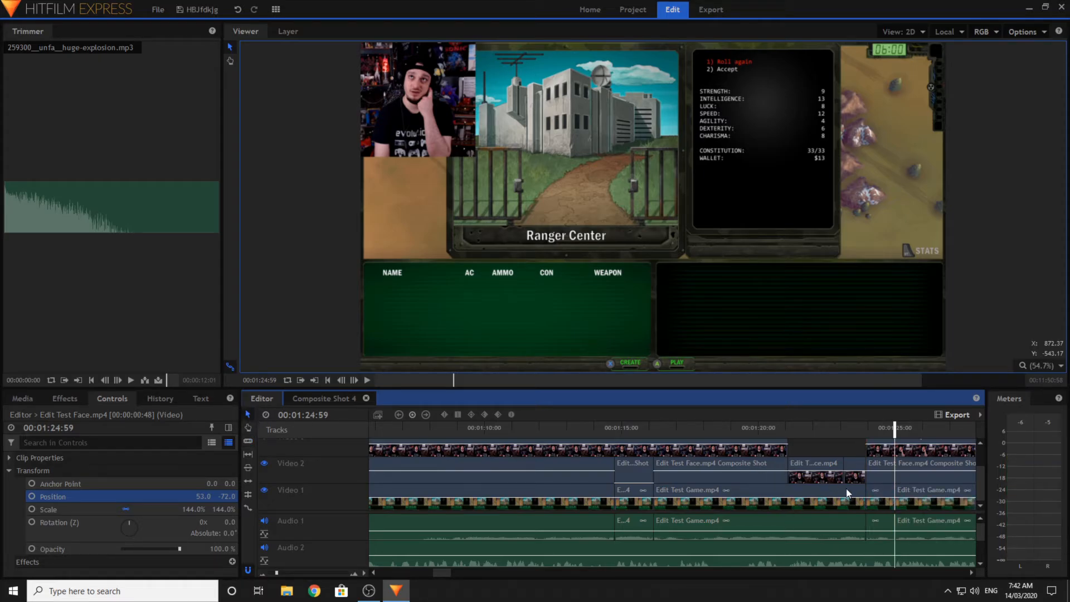
click(854, 426)
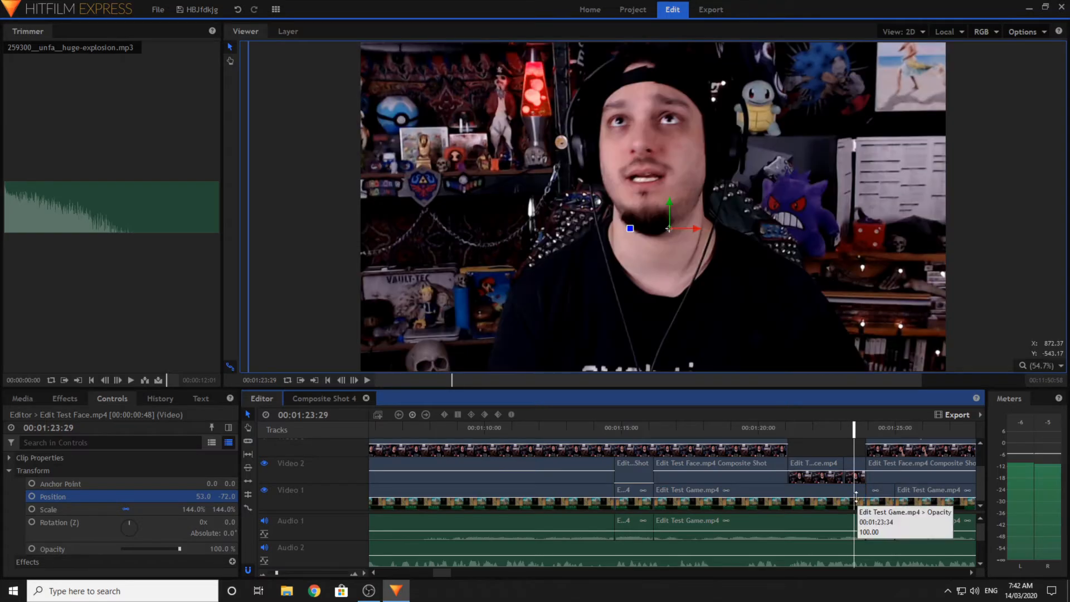
- Copy the 526% scale from the earlier punch-in piece of Edit Test Game.mp4 to the newly cut game piece before 01:24:59
click(641, 527)
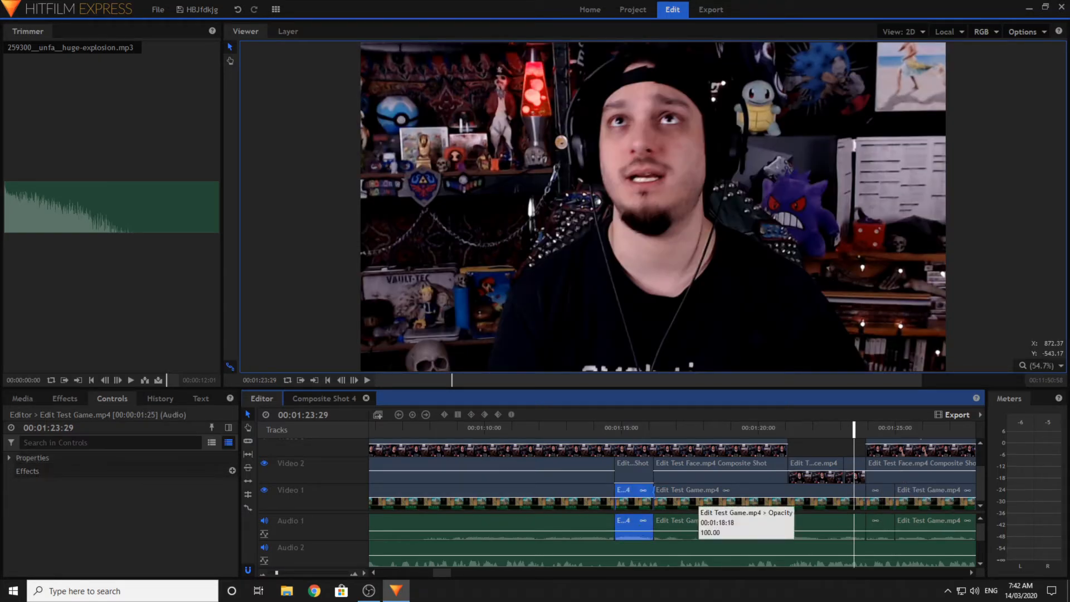
click(638, 497)
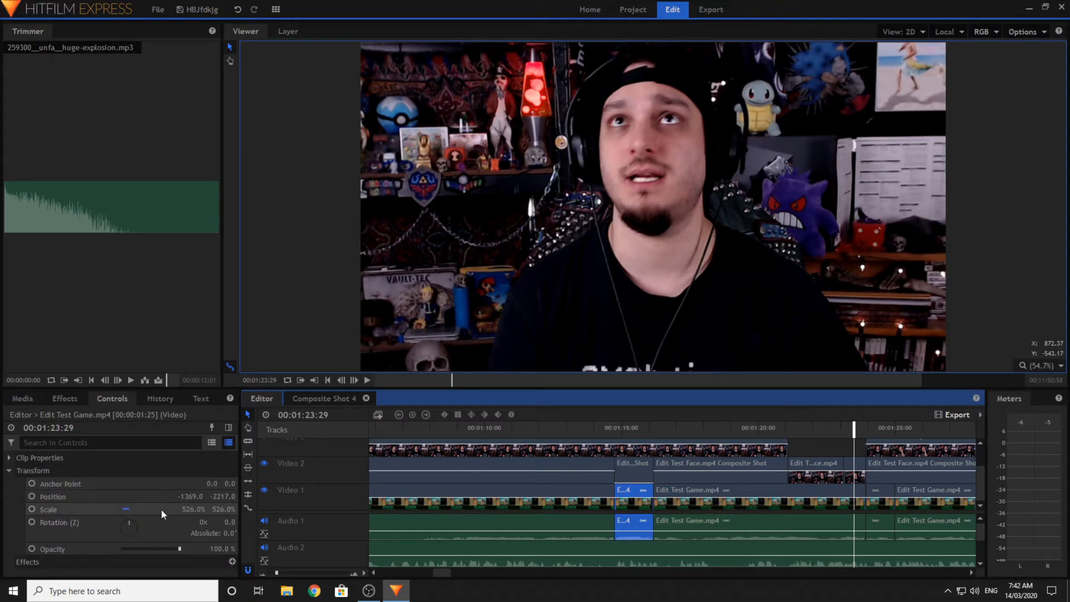
right_click(161, 510)
click(187, 429)
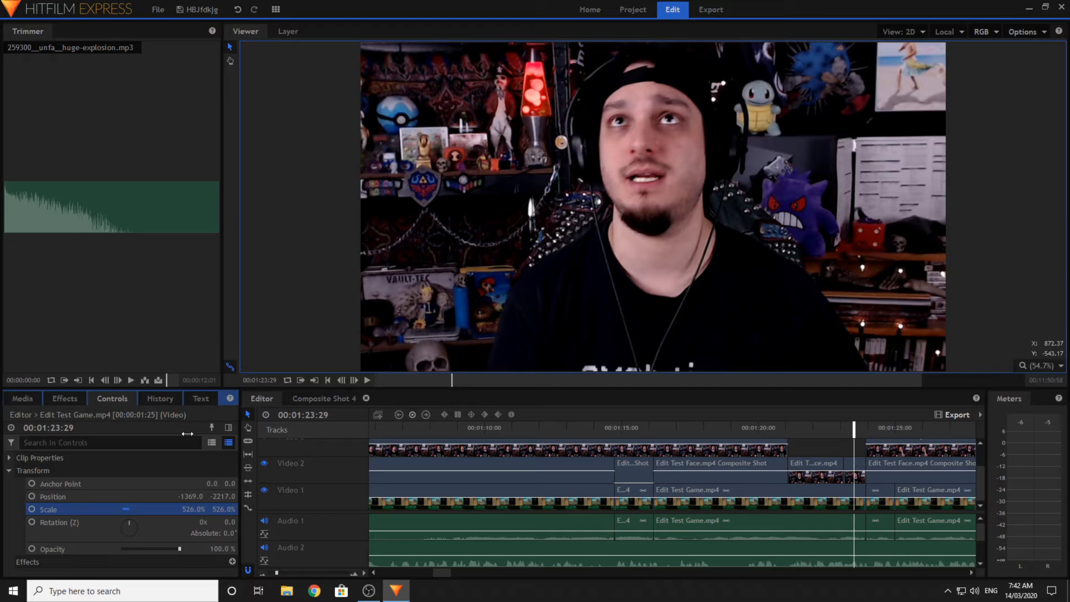
click(877, 496)
right_click(64, 484)
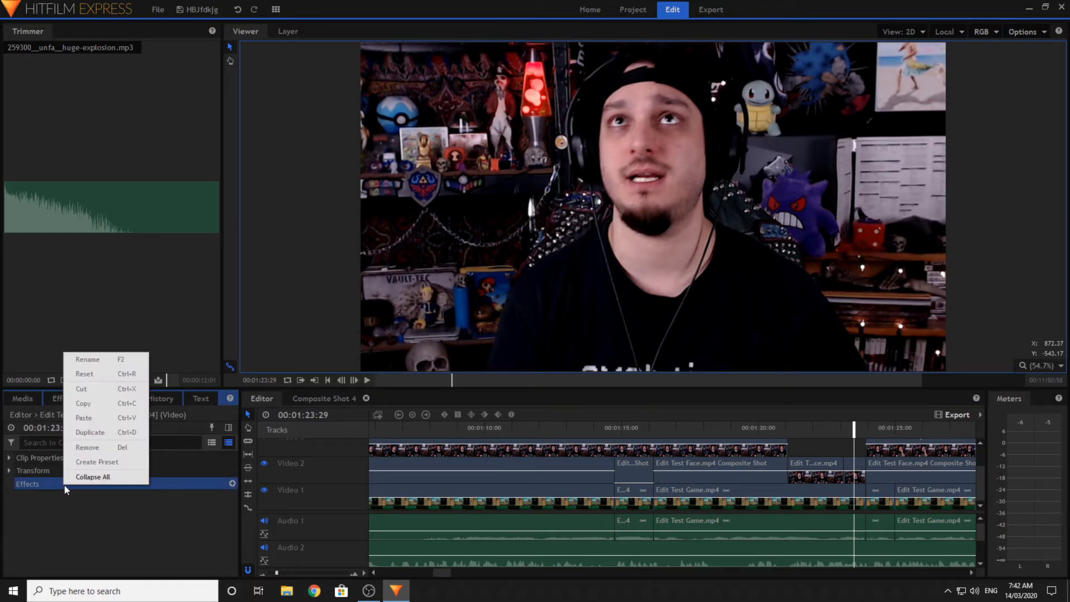
click(14, 471)
right_click(102, 494)
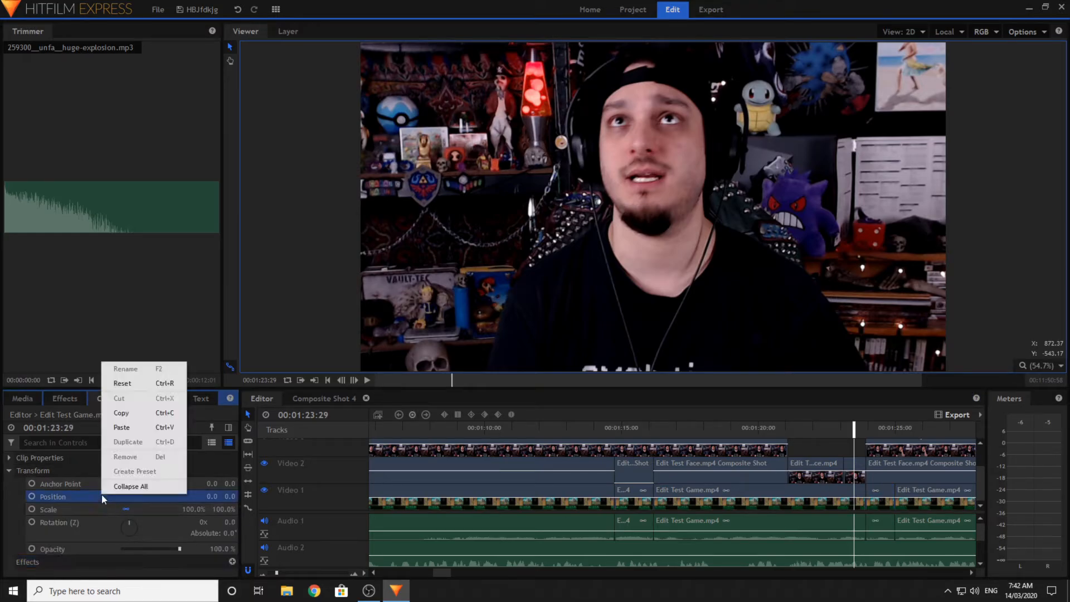
click(123, 427)
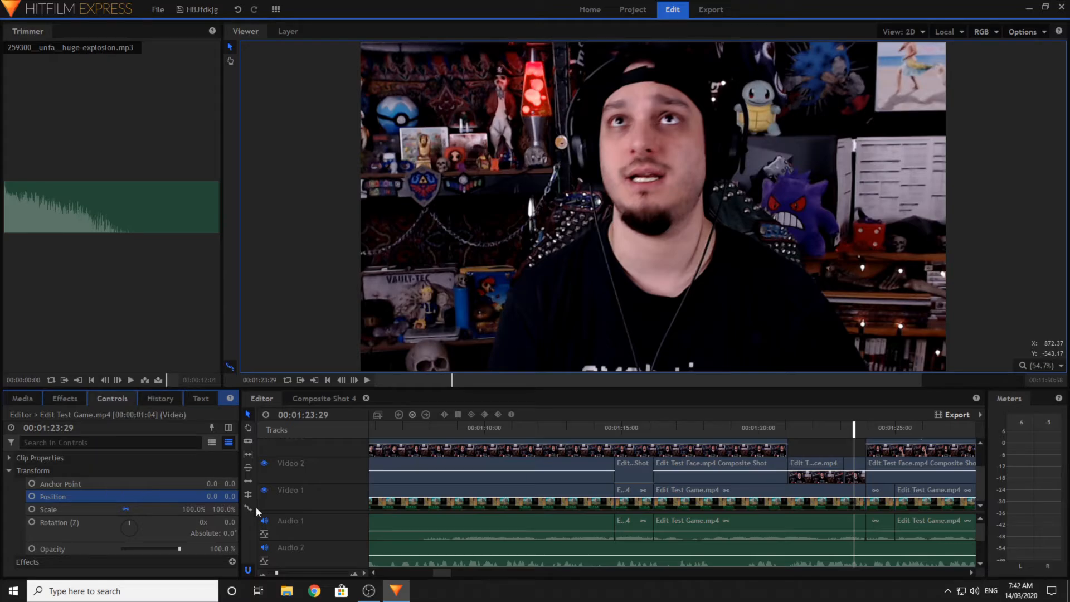
click(178, 508)
right_click(170, 511)
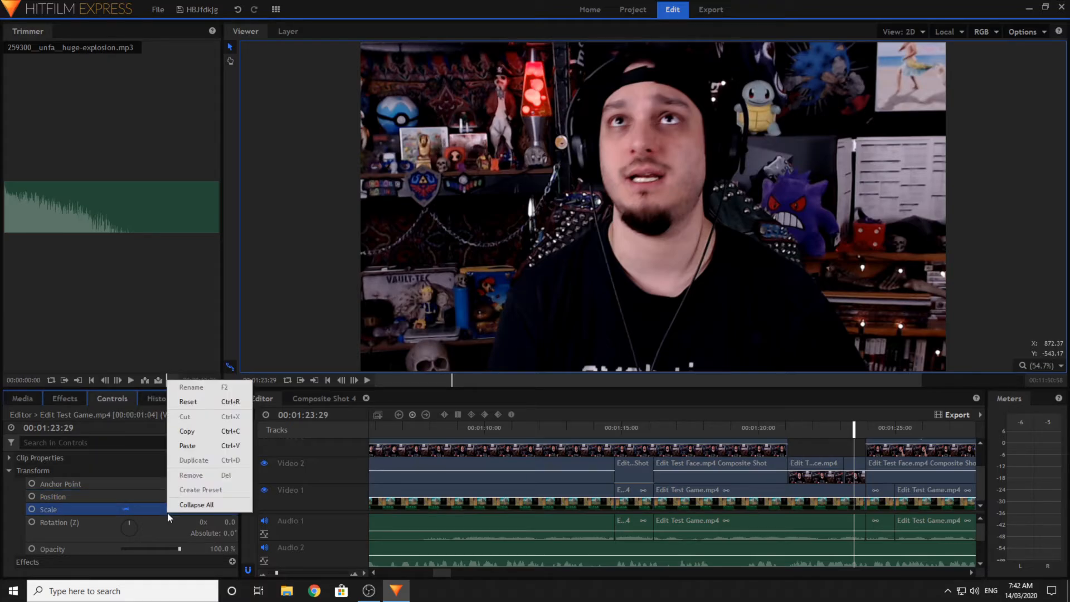
click(188, 450)
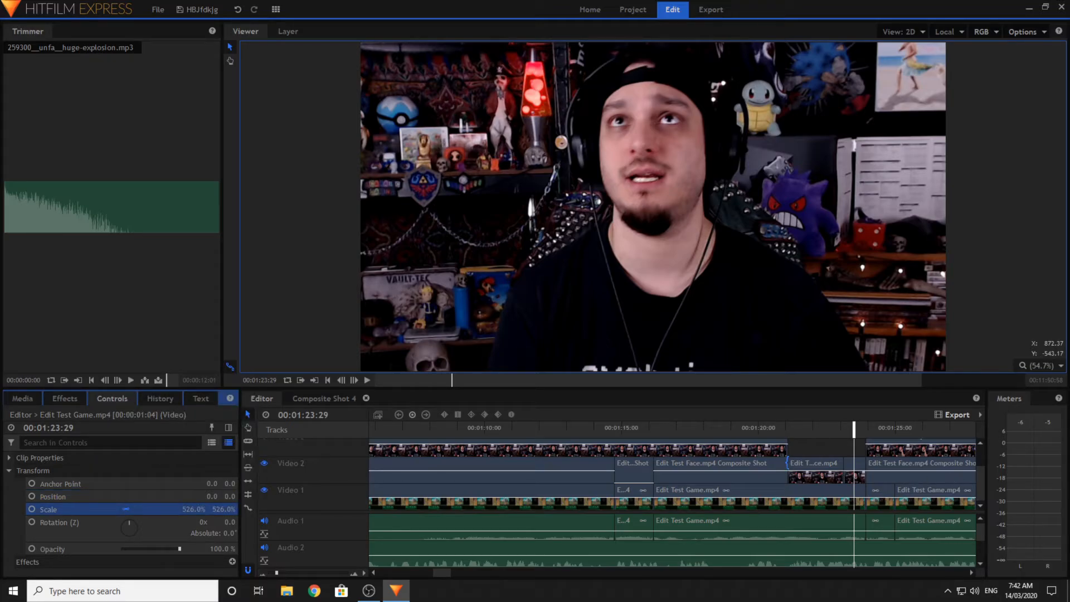
- Copy the earlier punch-in piece's position of -1369, -2217 to the new game piece and check the zoom at 01:24:39
click(648, 493)
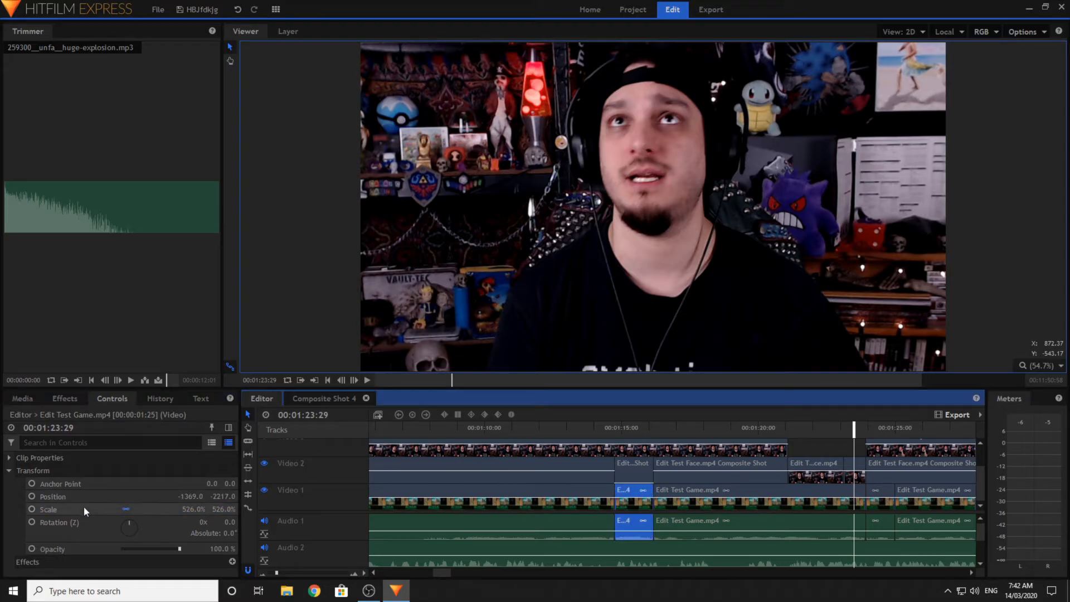
right_click(156, 497)
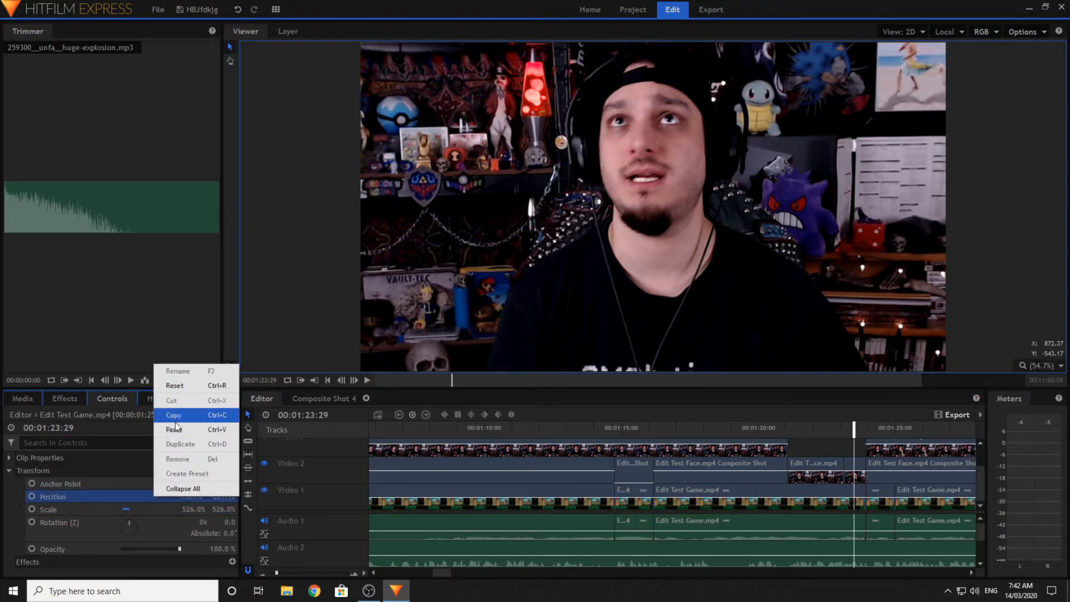
click(175, 421)
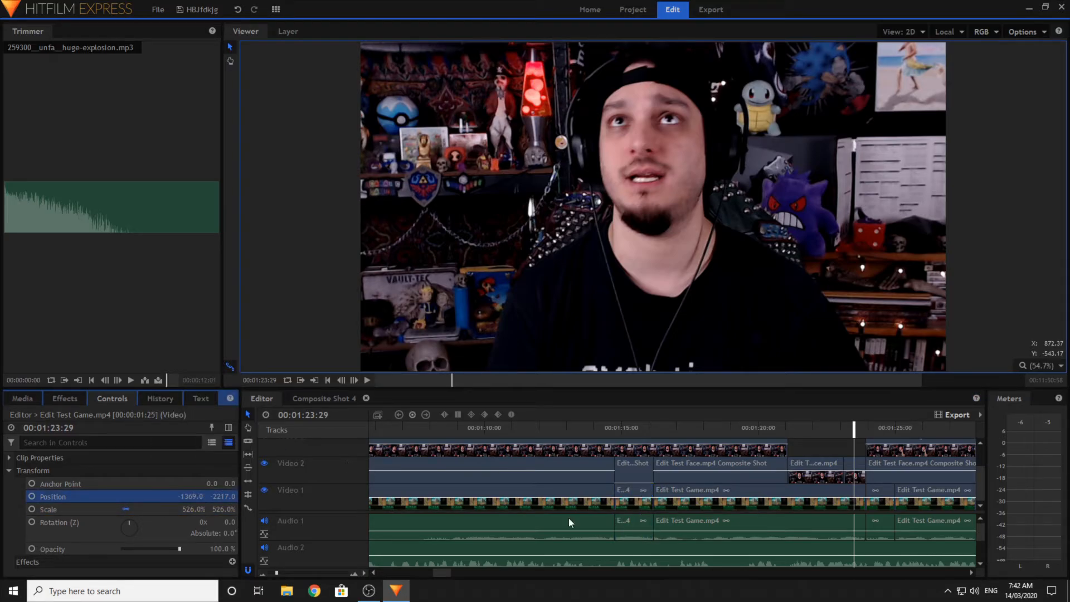
click(877, 490)
right_click(185, 493)
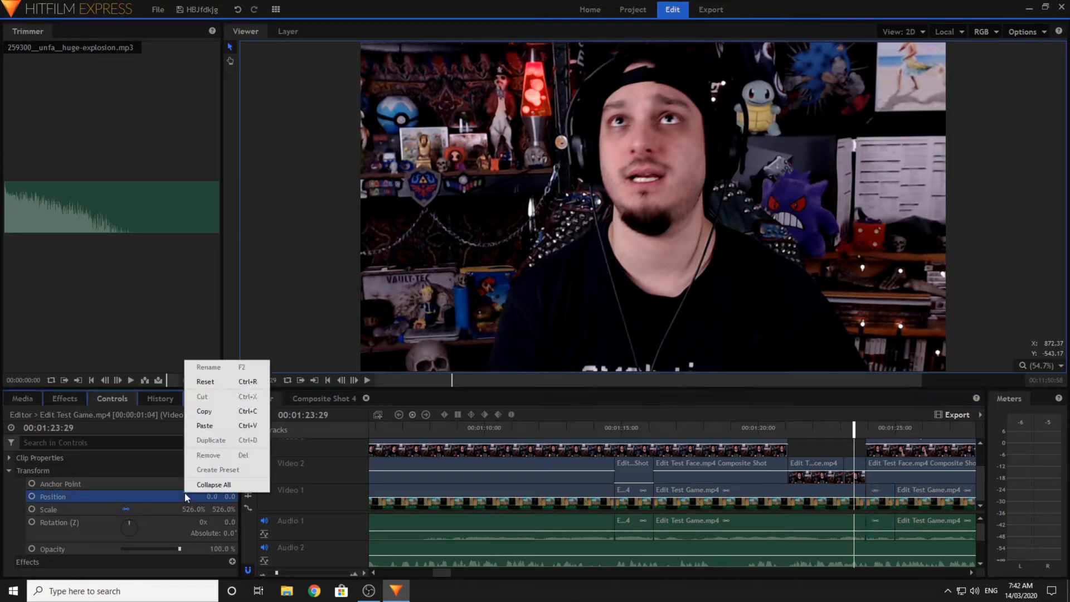
click(202, 426)
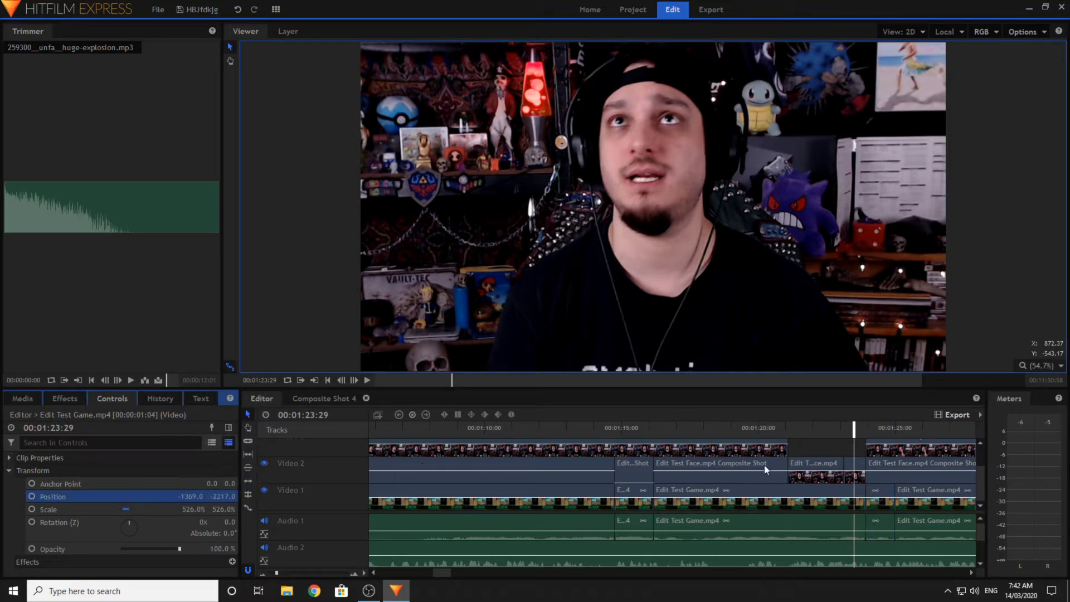
click(886, 429)
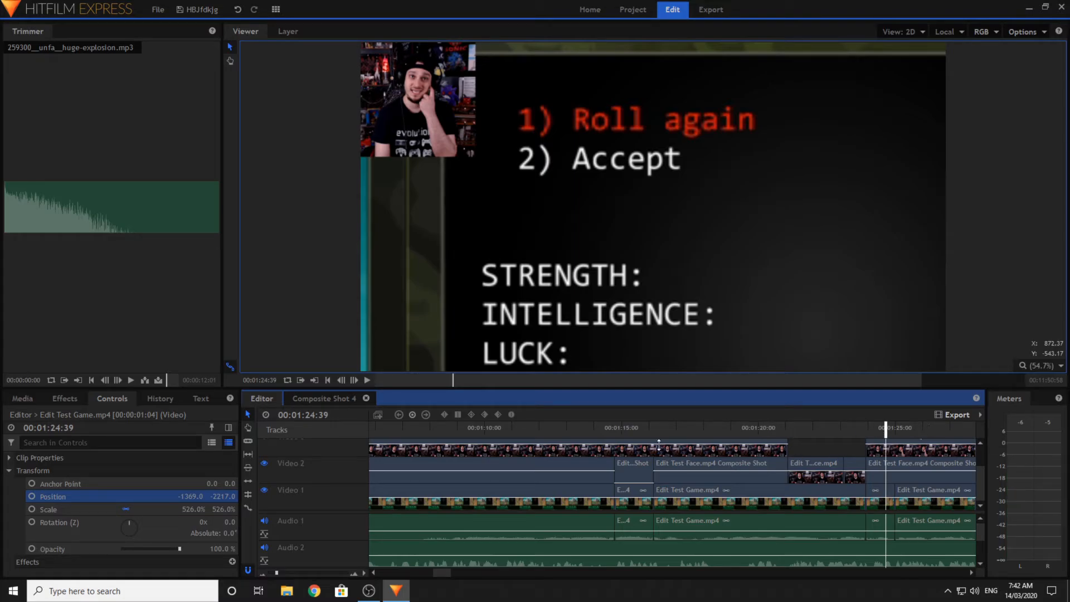
click(595, 429)
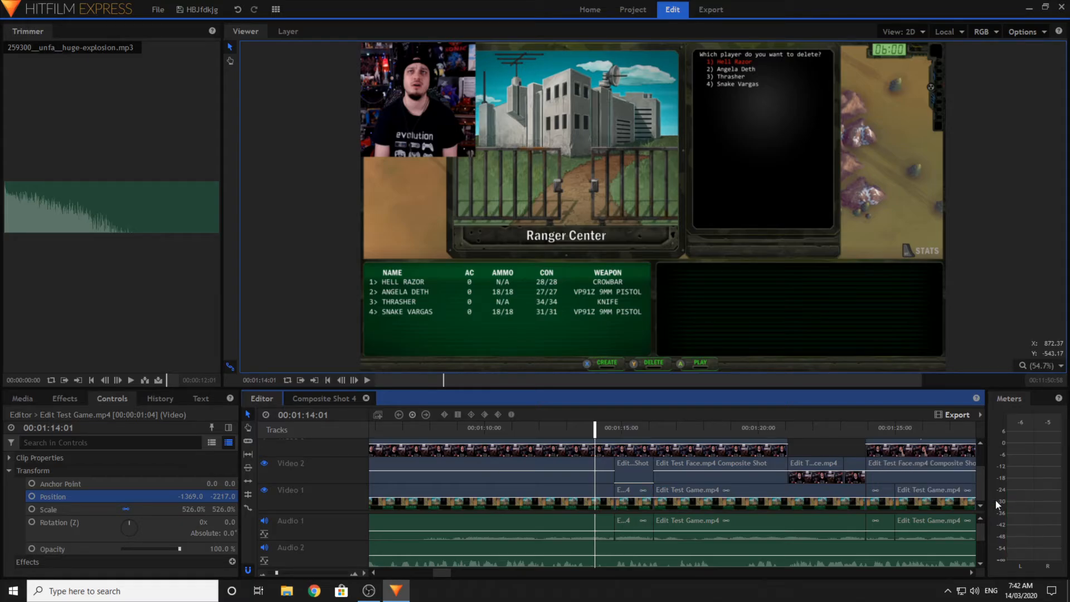
- Cut the face clip and its composite shot at 01:24:59 and 01:31:47, and move the Edit Test Face.mp4 piece between the cuts onto Video 2
click(897, 446)
click(957, 571)
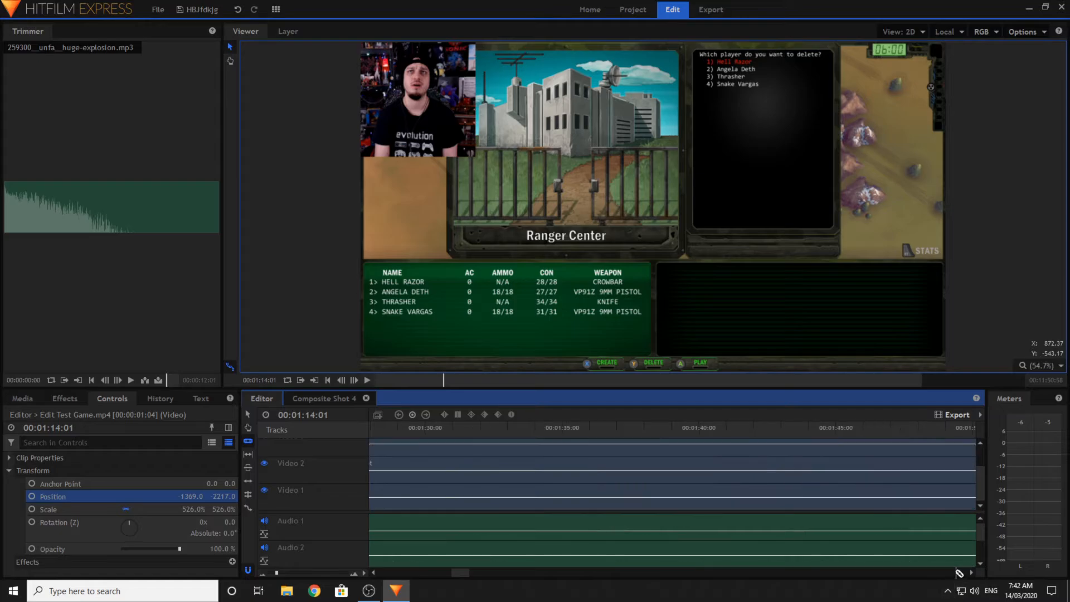
click(365, 573)
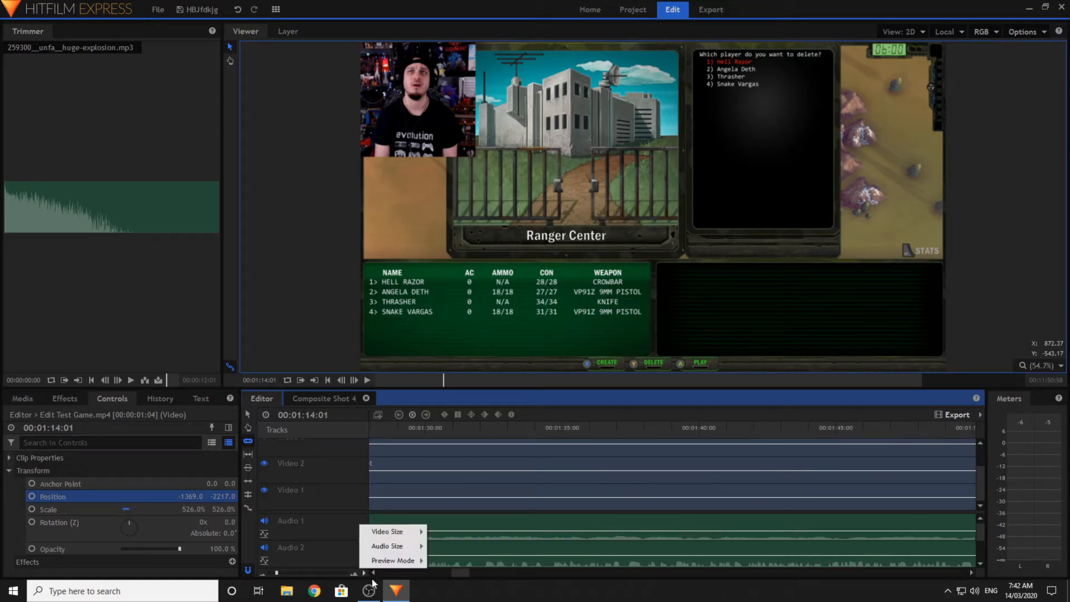
click(373, 573)
click(373, 573)
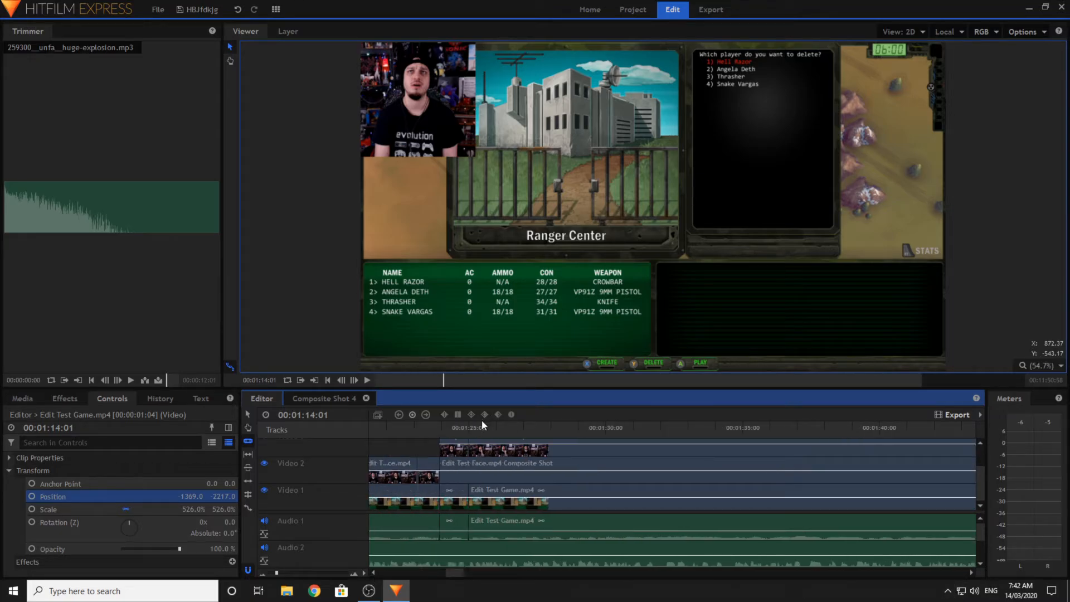
click(356, 381)
click(367, 381)
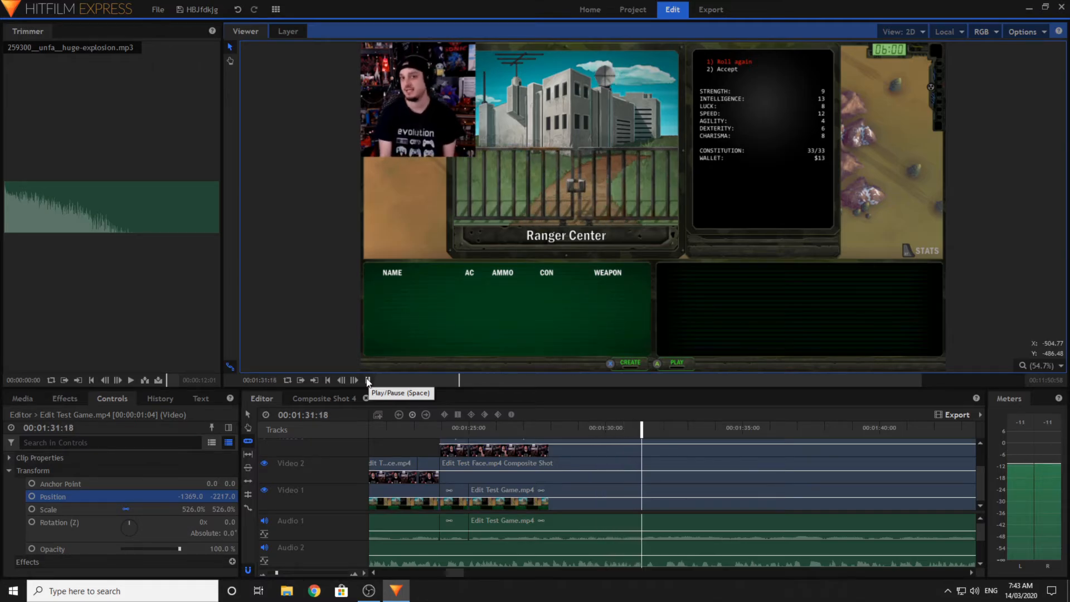
click(657, 450)
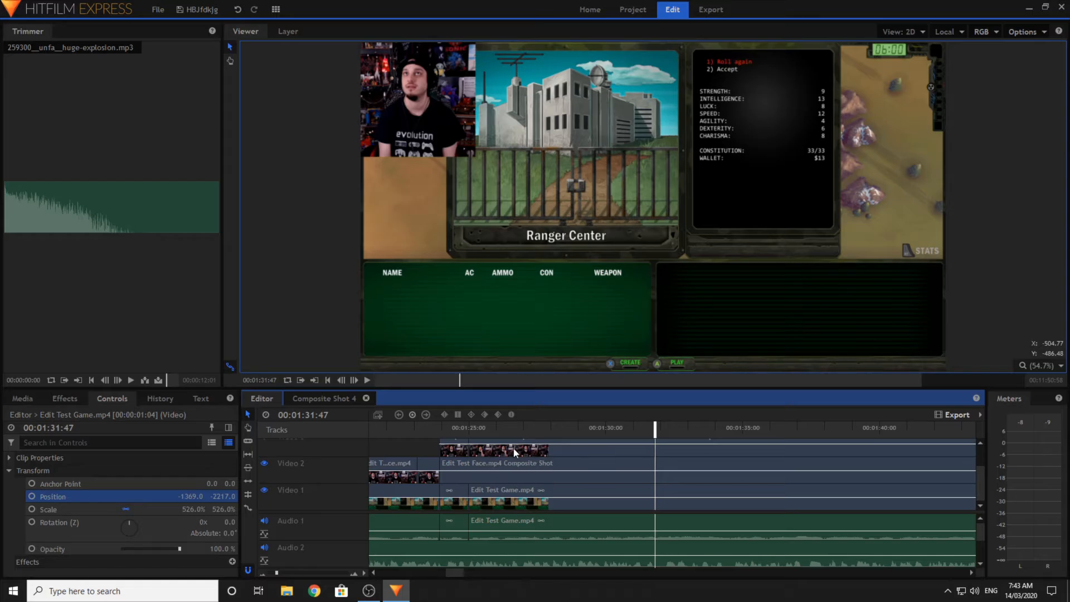
drag(507, 454, 505, 468)
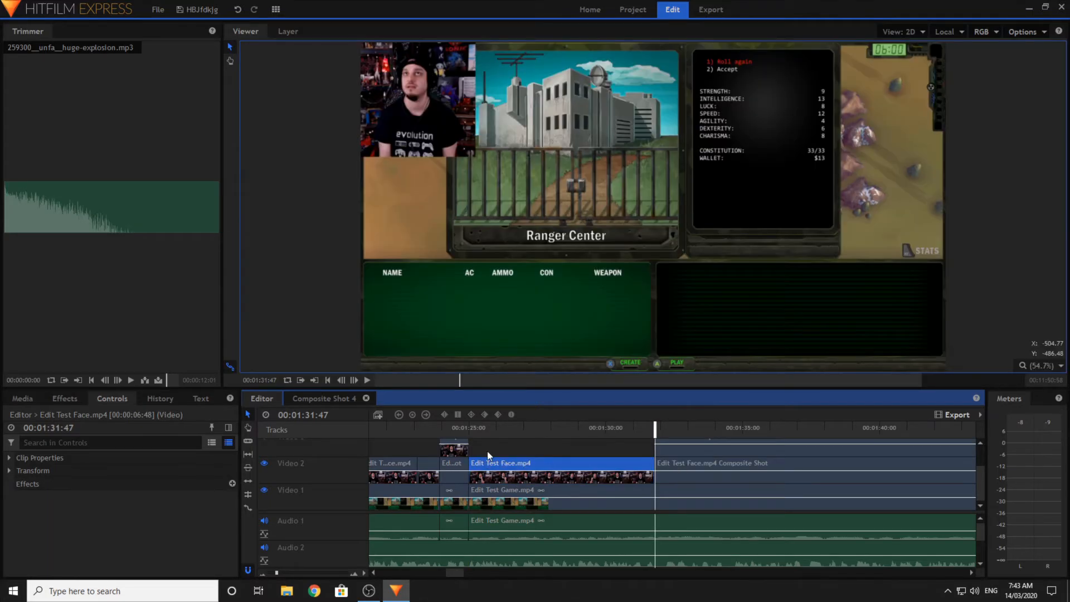
click(487, 450)
- Play back the timeline from about 01:20 to 01:34:43 to review the game zoom and both full-screen face segments
click(373, 572)
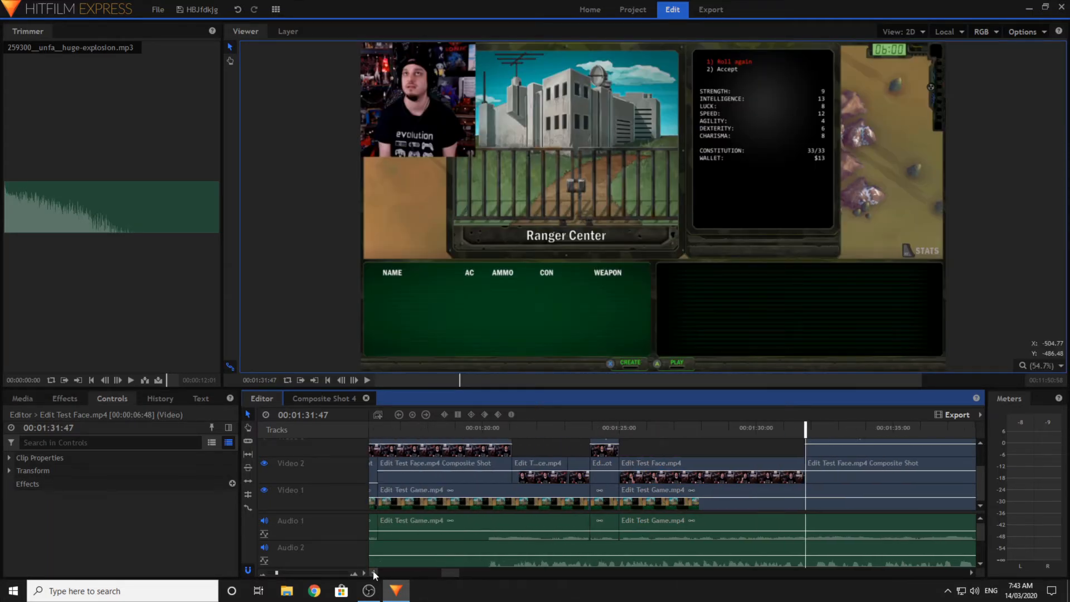
click(356, 366)
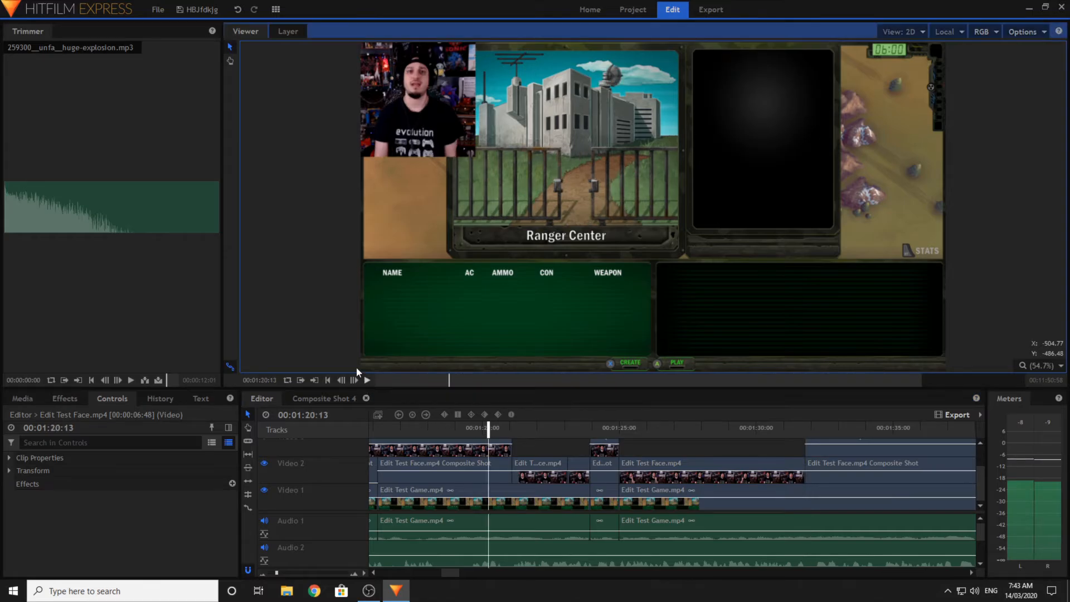
key(space)
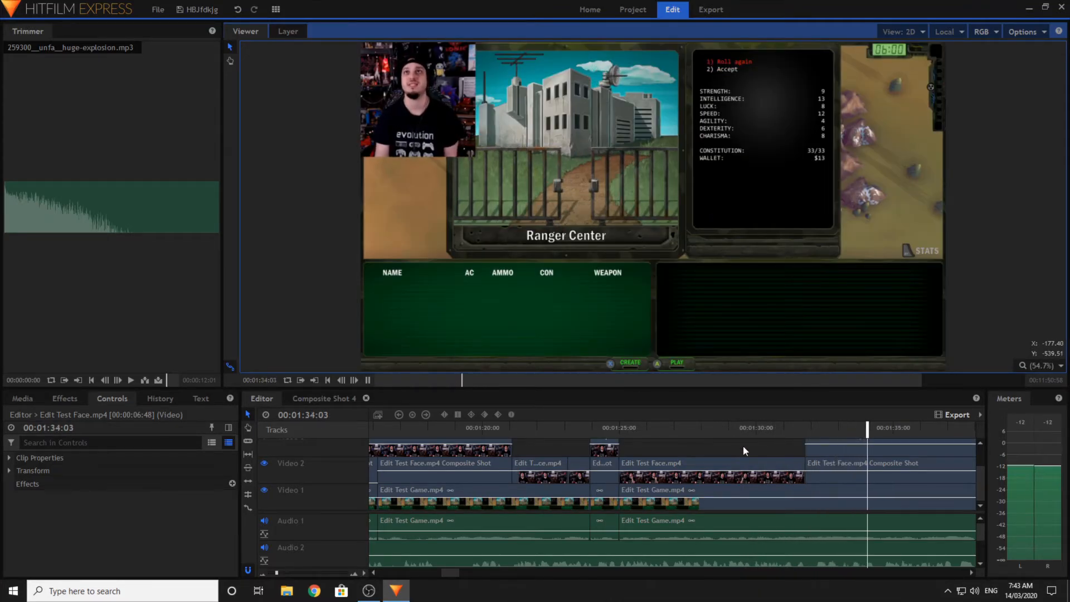
click(837, 436)
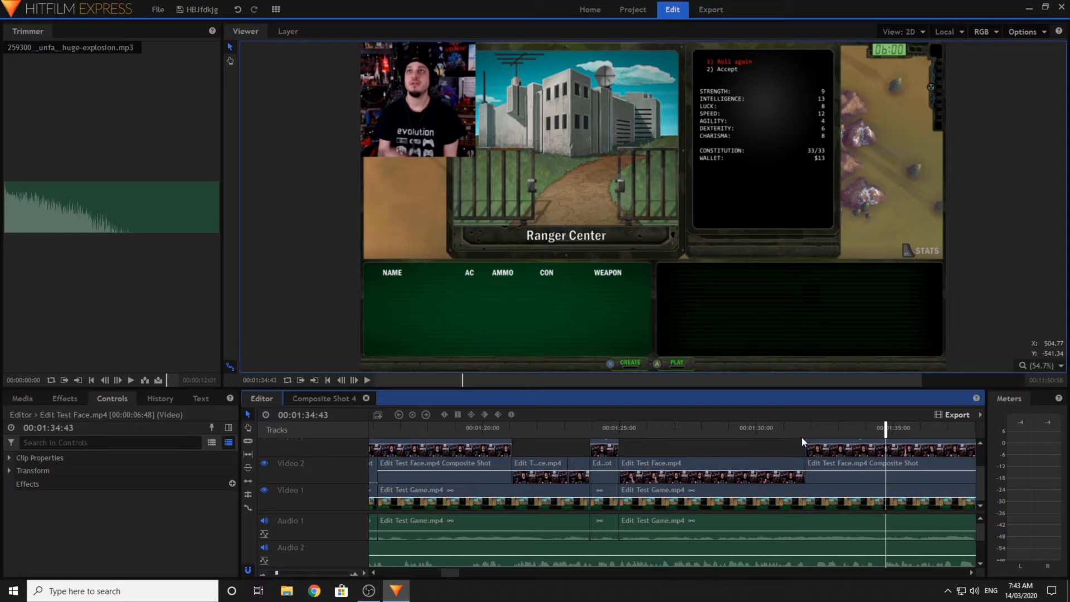
- Play the timeline on from 01:31:07 to 02:14:35 to look for the next moment to edit
click(787, 429)
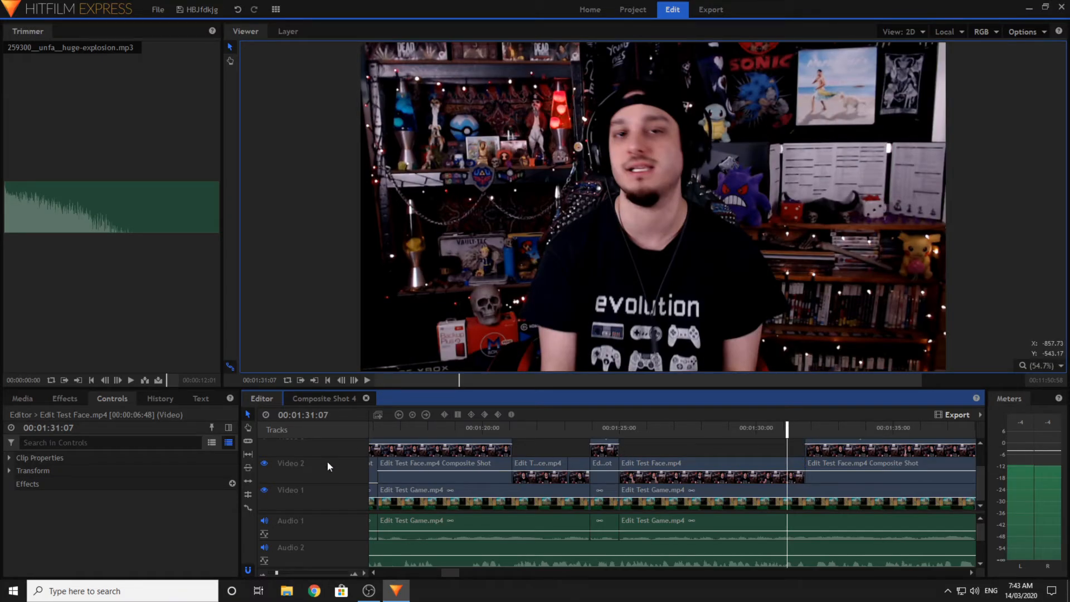
scroll(328, 462, up, 2)
scroll(695, 477, down, 2)
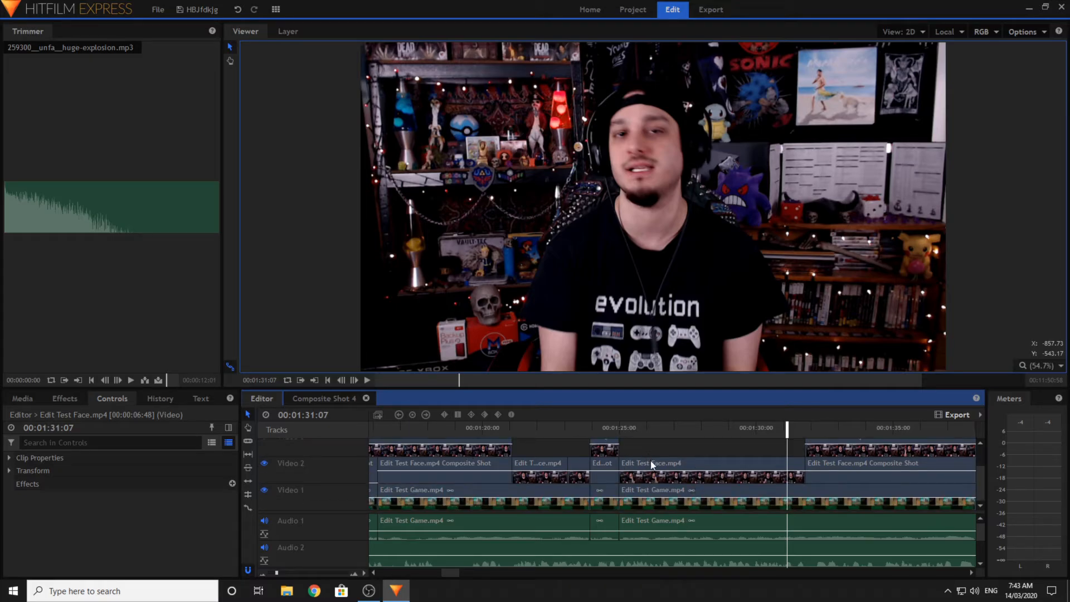
click(368, 381)
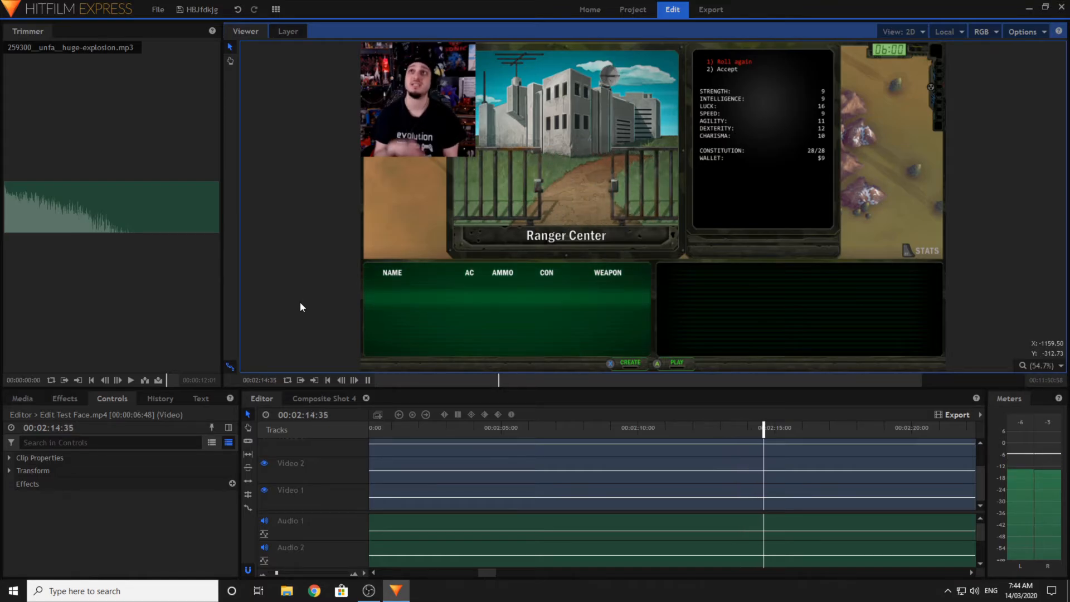
key(space)
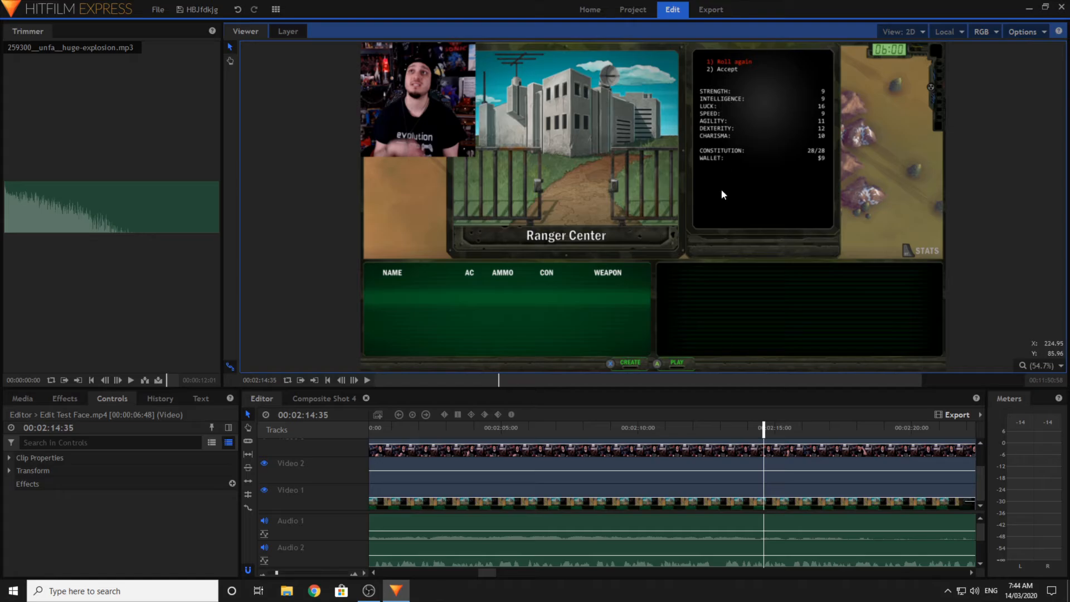
- Show and hide the Video 3 track while playing from 02:14:35 to 02:20:20 to compare the game view with the full-screen face
scroll(321, 438, up, 2)
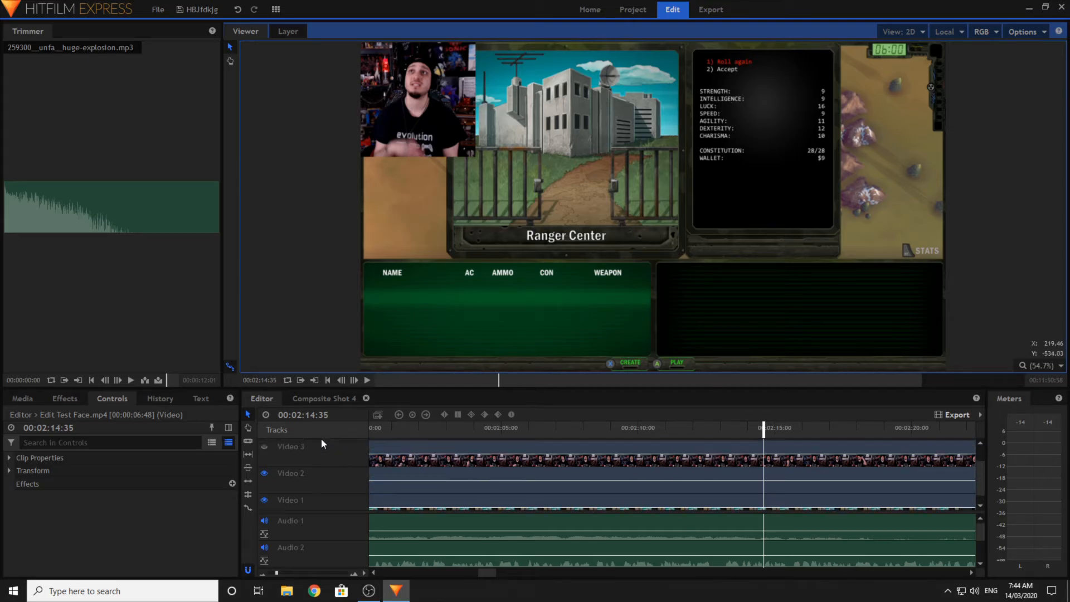
click(265, 459)
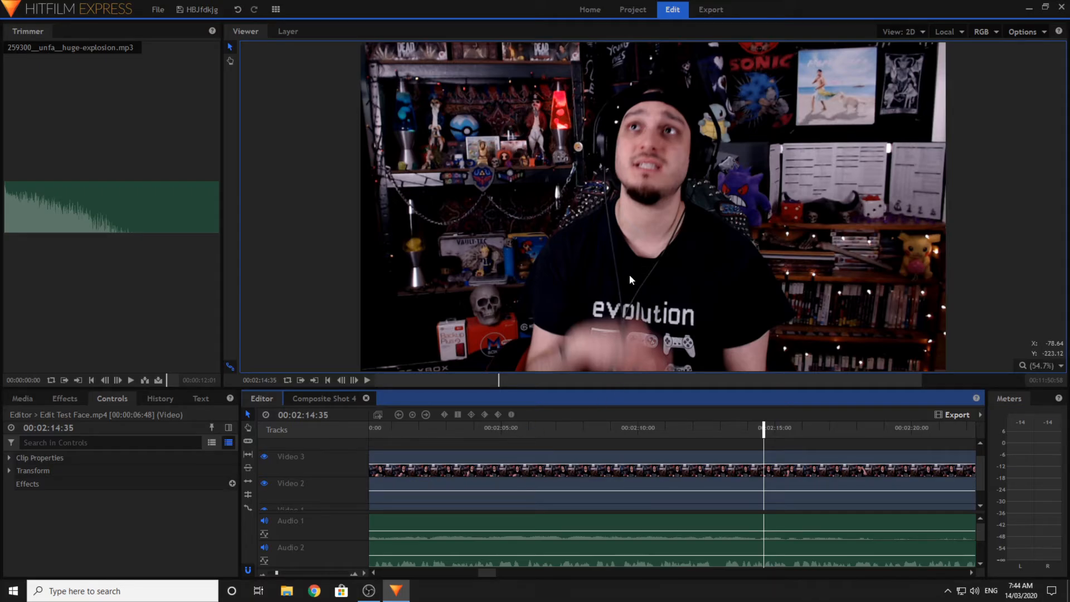
click(265, 456)
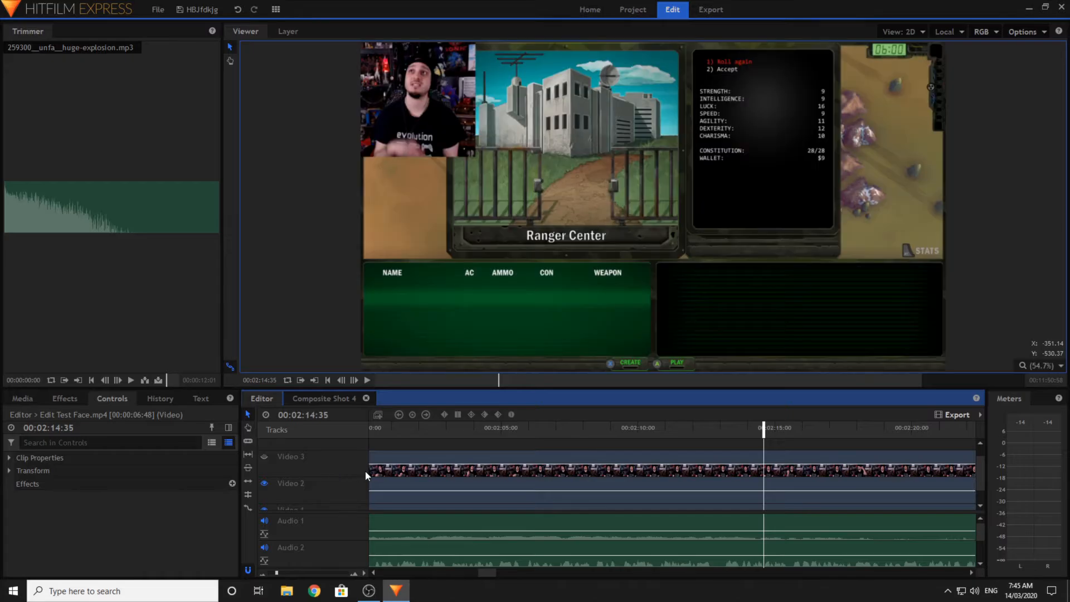
click(262, 457)
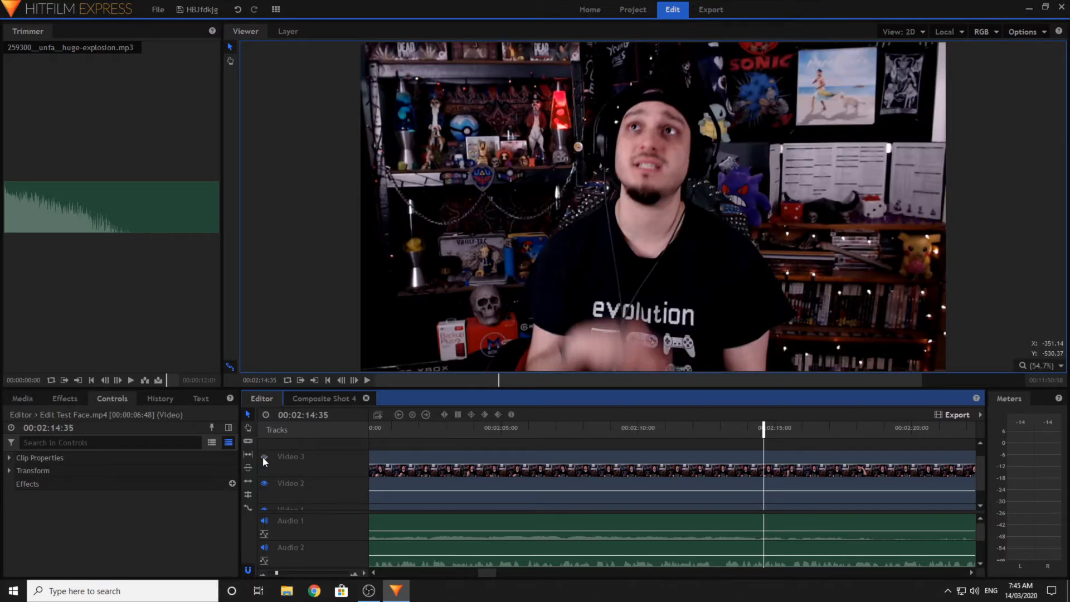
click(263, 456)
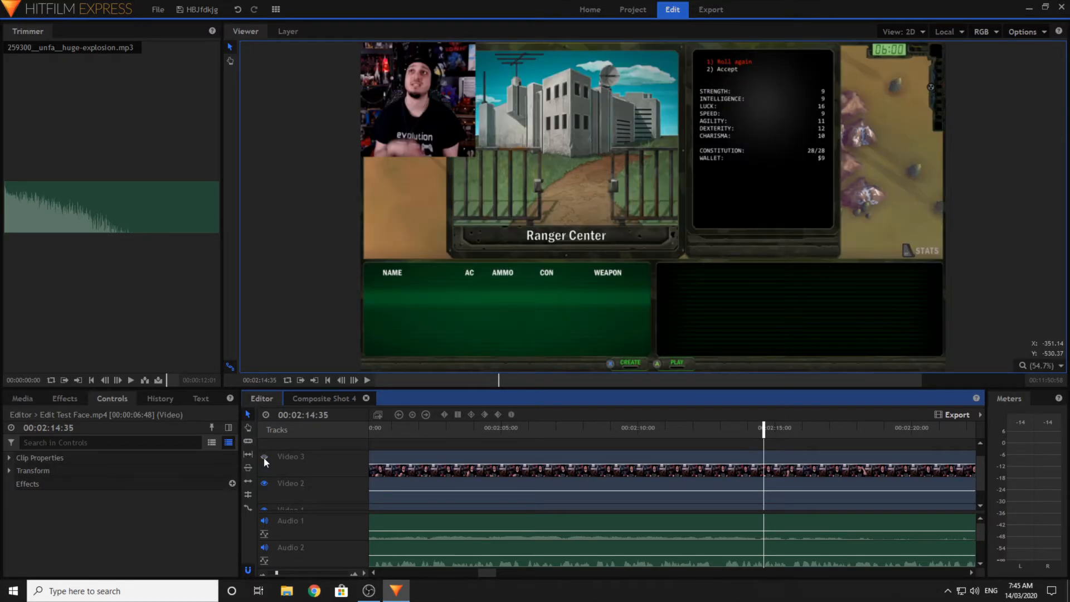
click(367, 380)
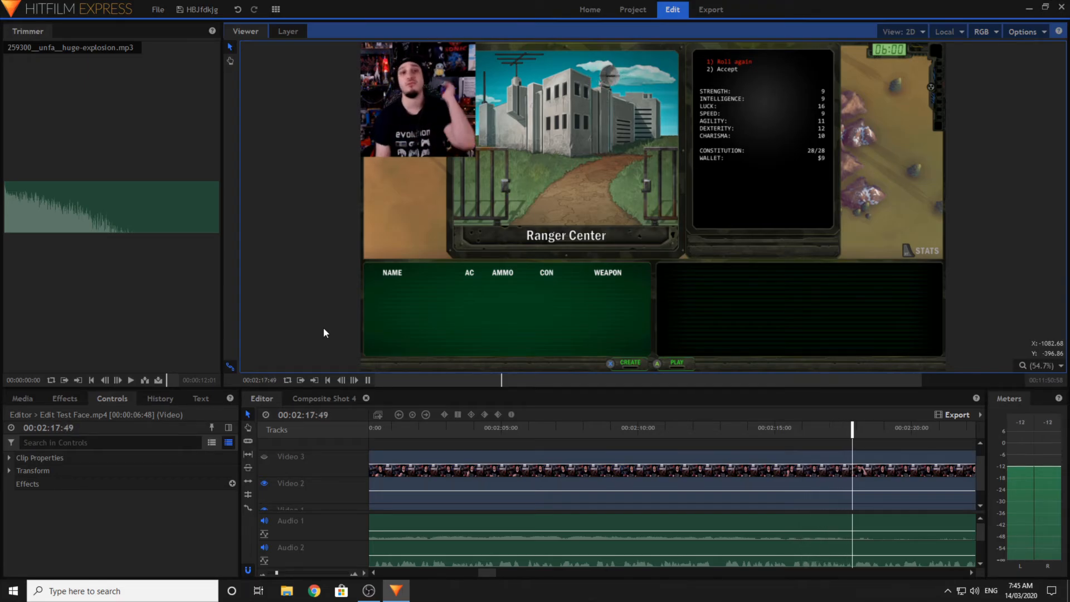
key(space)
click(264, 456)
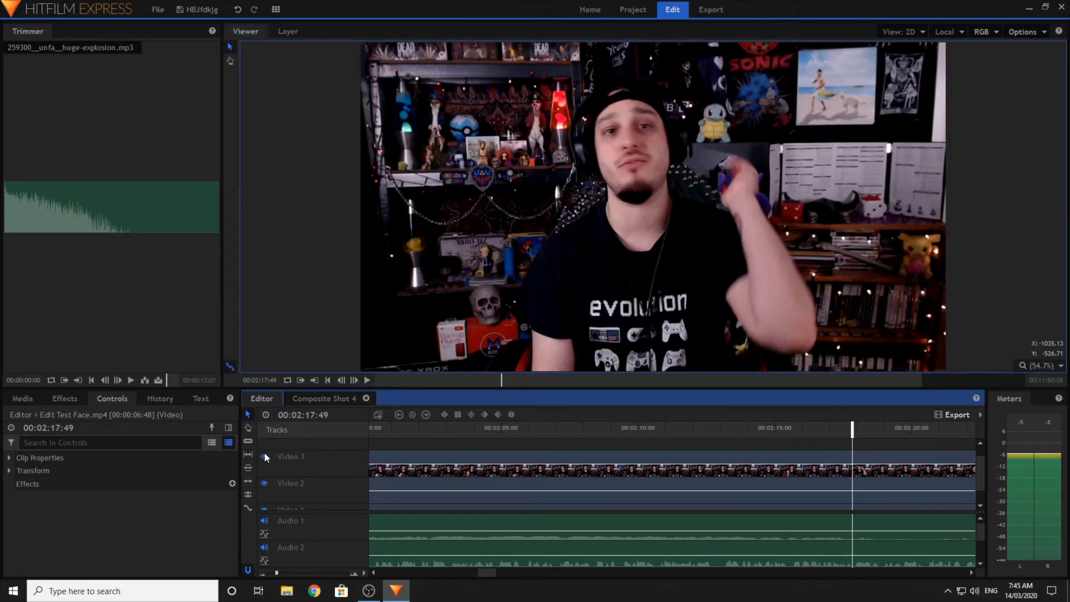
click(366, 380)
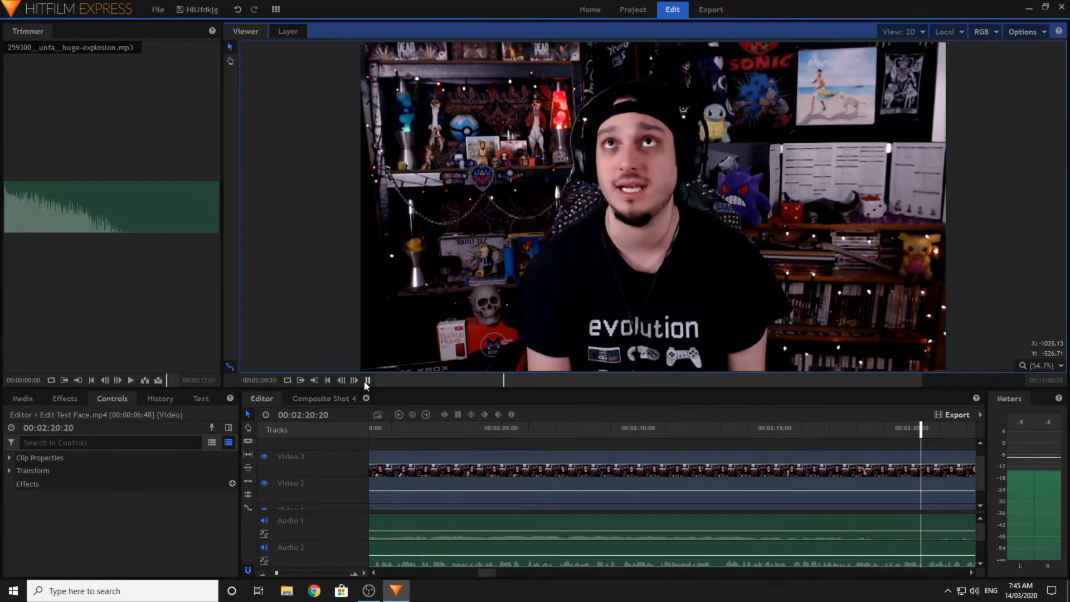
click(264, 456)
- Play the timeline on to 02:36:49, look back over the finished cuts before 01:40, and continue playback to 02:45:08
click(303, 300)
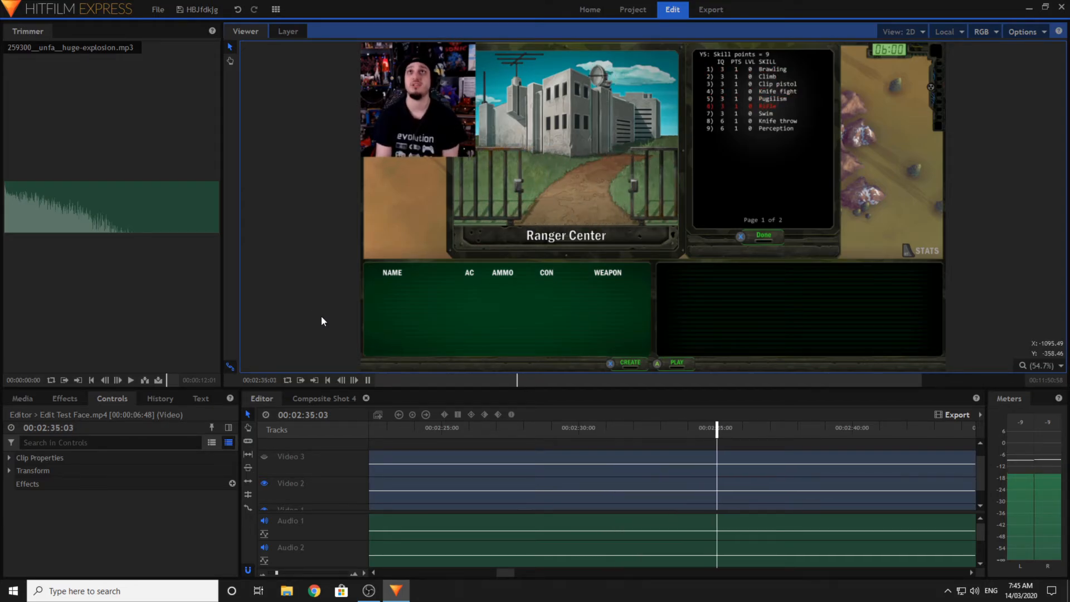
key(space)
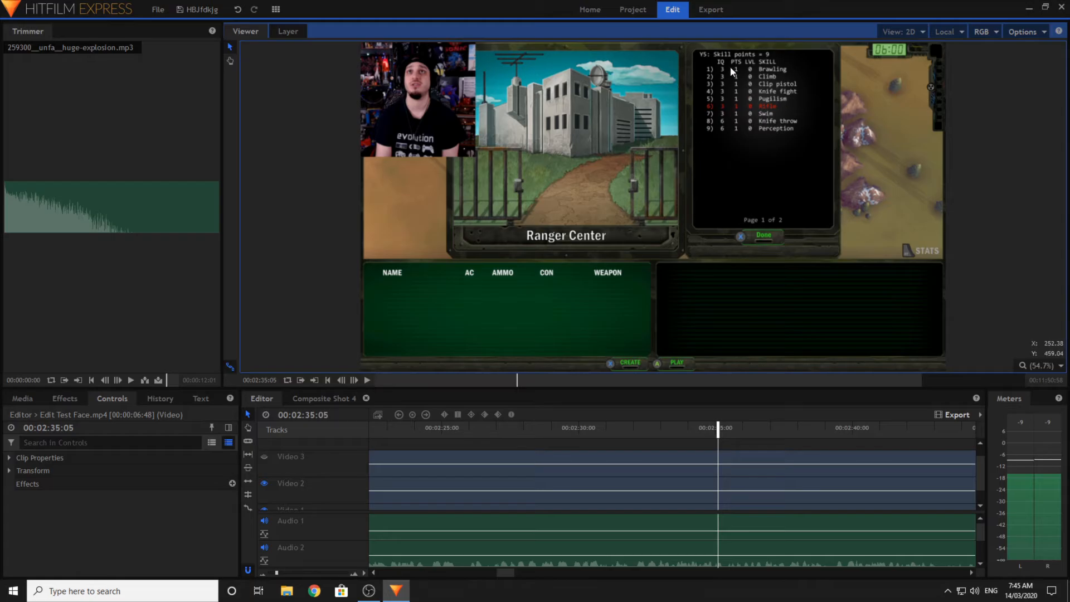
click(366, 381)
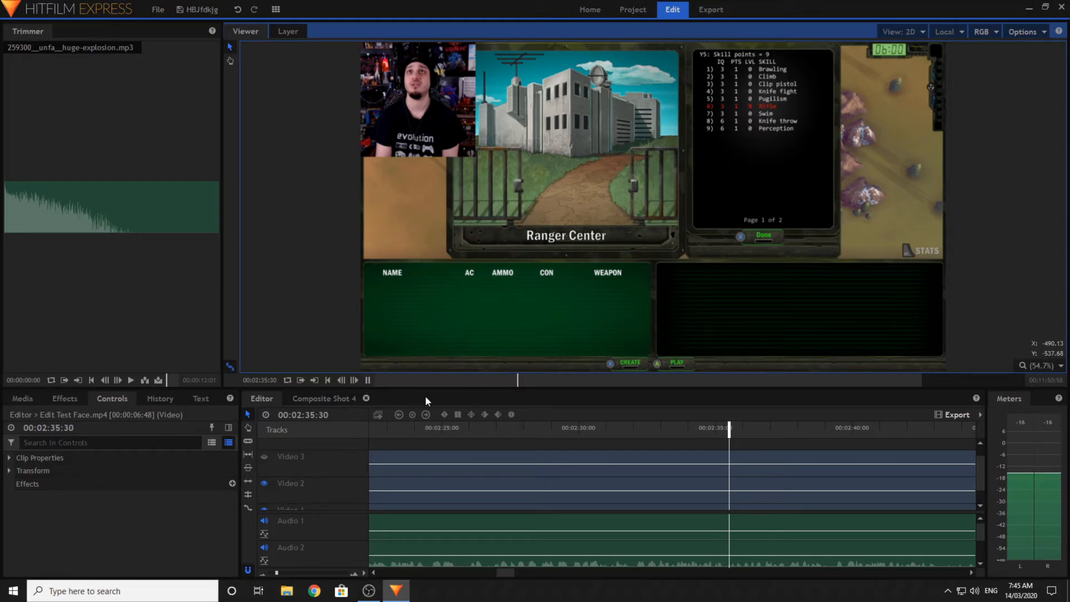
click(368, 380)
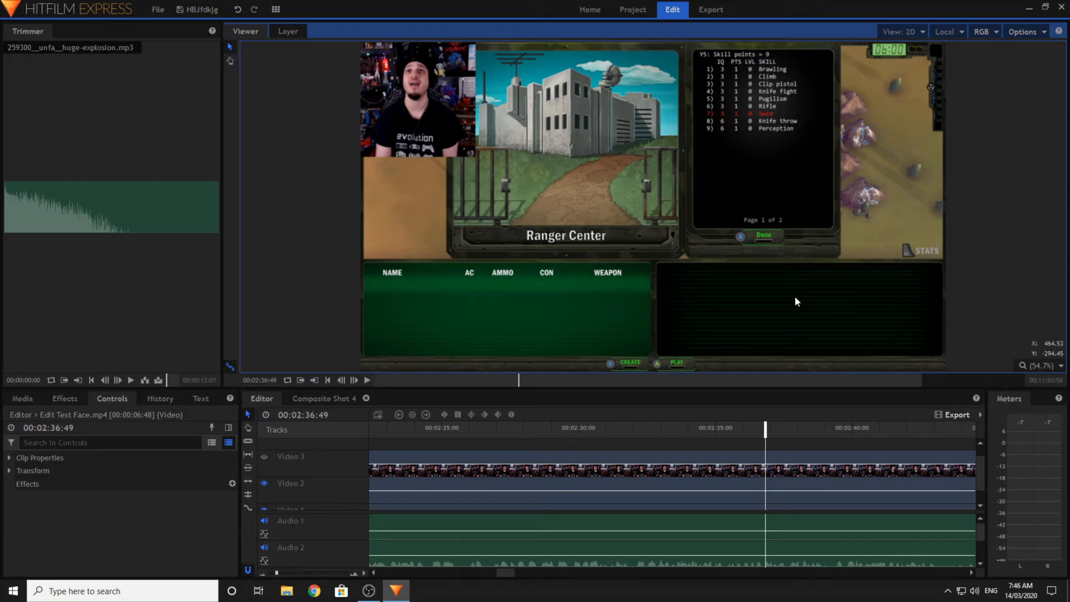
drag(506, 570, 430, 571)
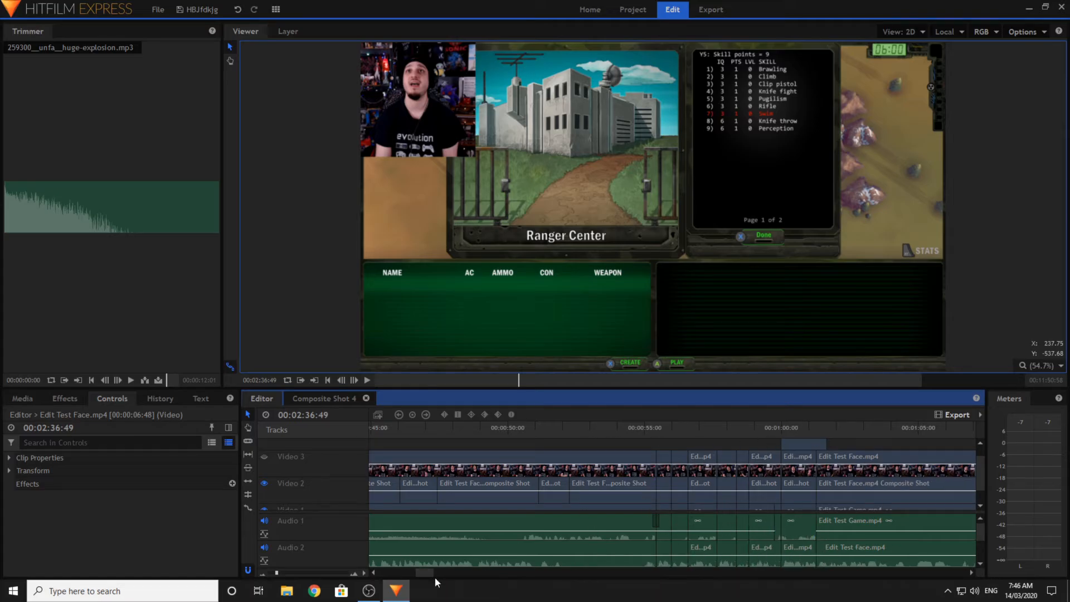
drag(429, 574, 460, 576)
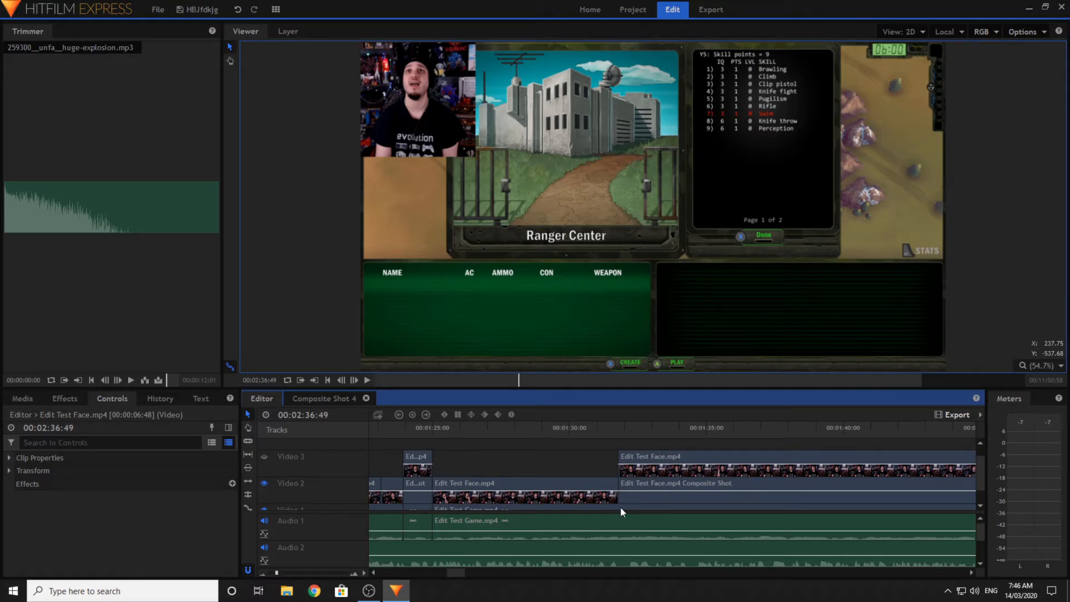
click(610, 574)
click(609, 576)
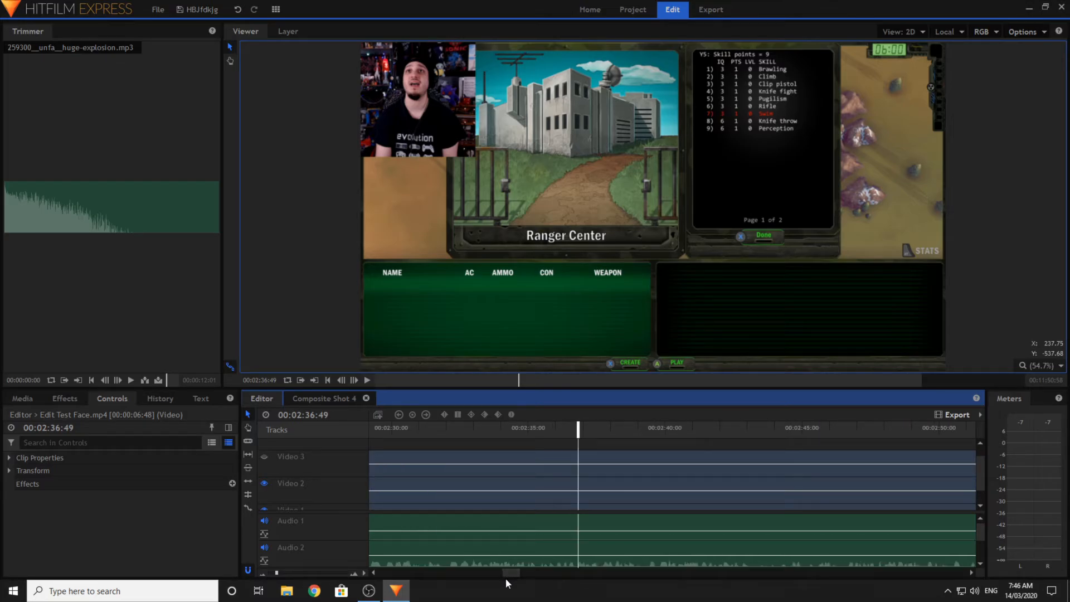
click(367, 385)
click(366, 385)
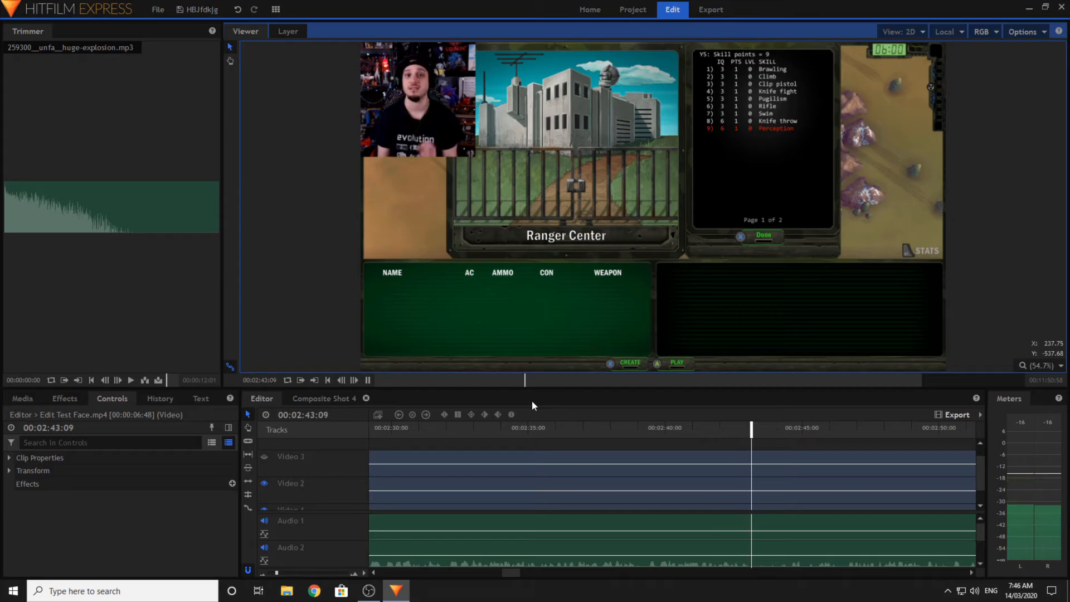
key(space)
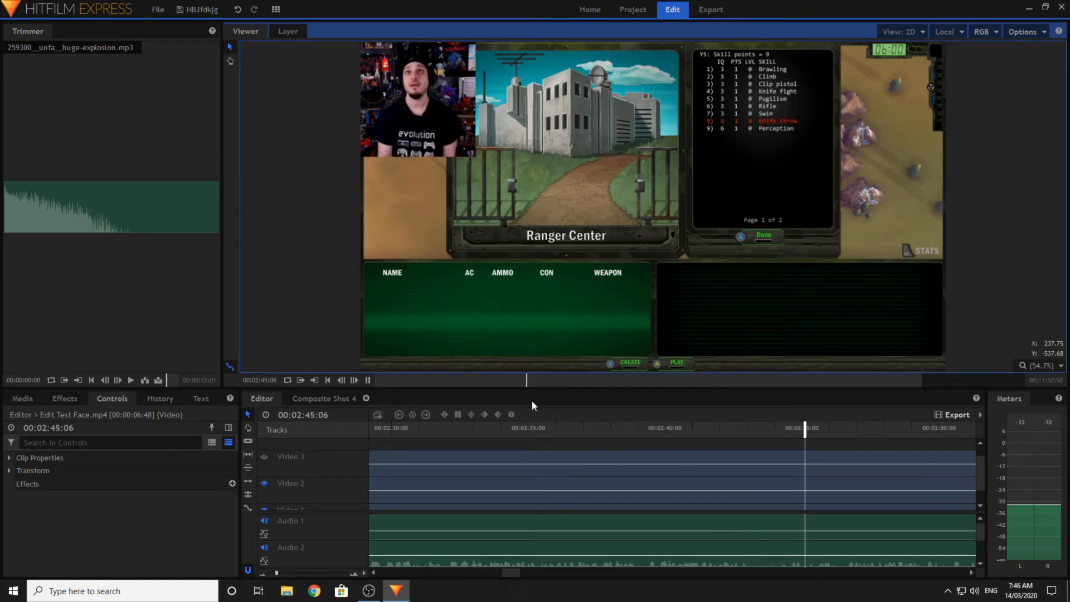
click(532, 400)
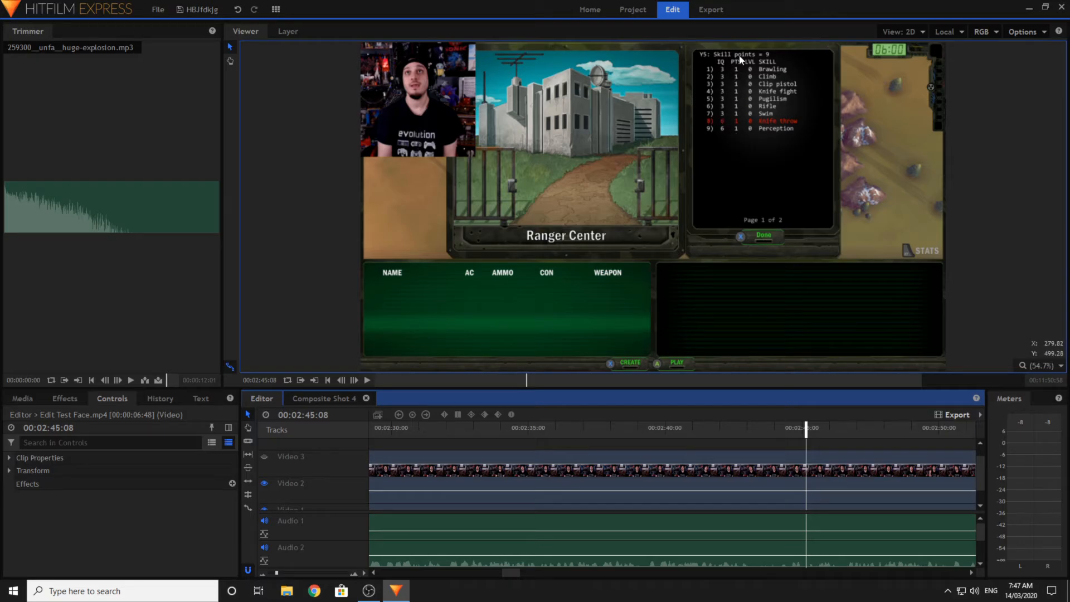
- Play the timeline on from 02:45:08 to 03:38:33 to look for the next face segment
click(367, 379)
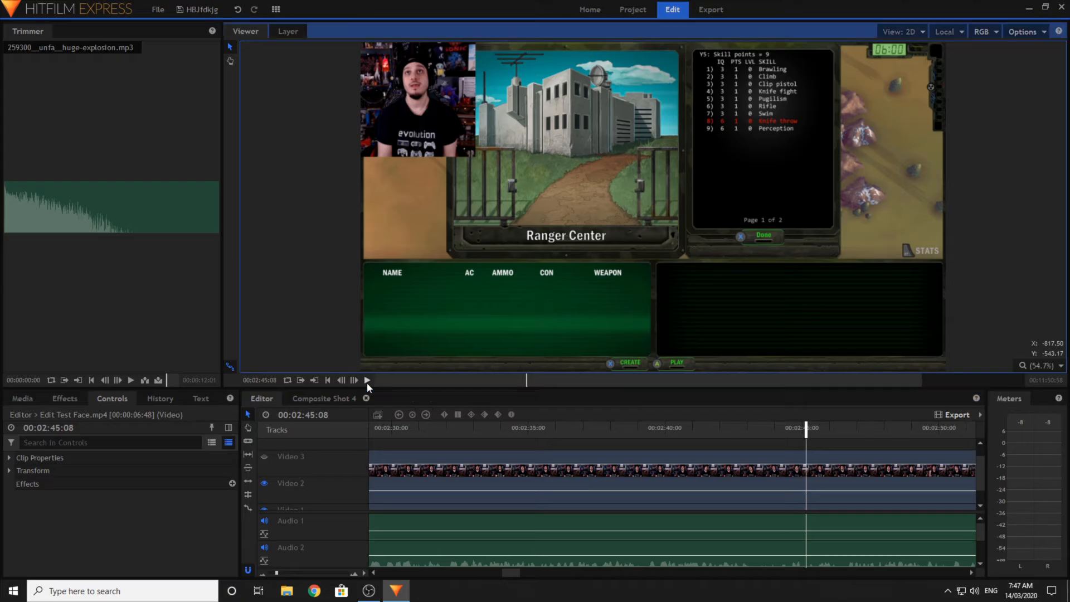
click(428, 397)
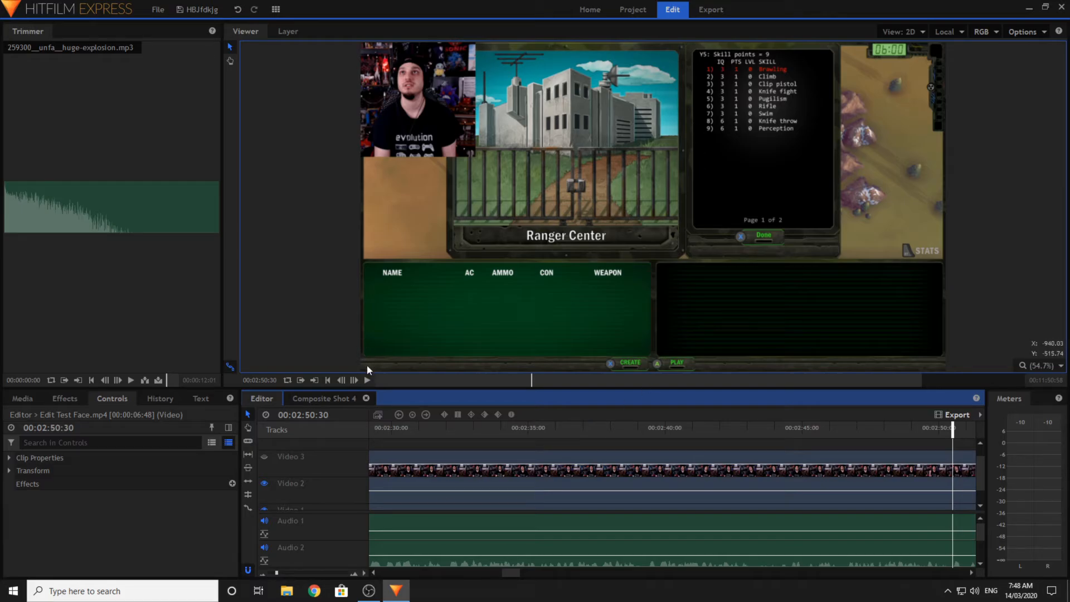
click(367, 379)
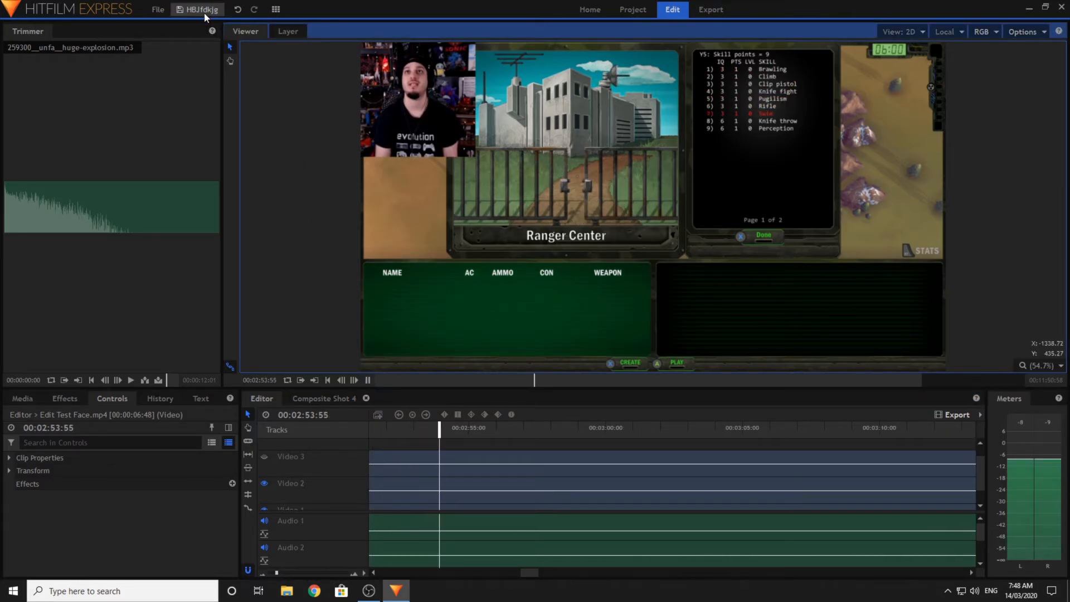
click(366, 380)
click(369, 380)
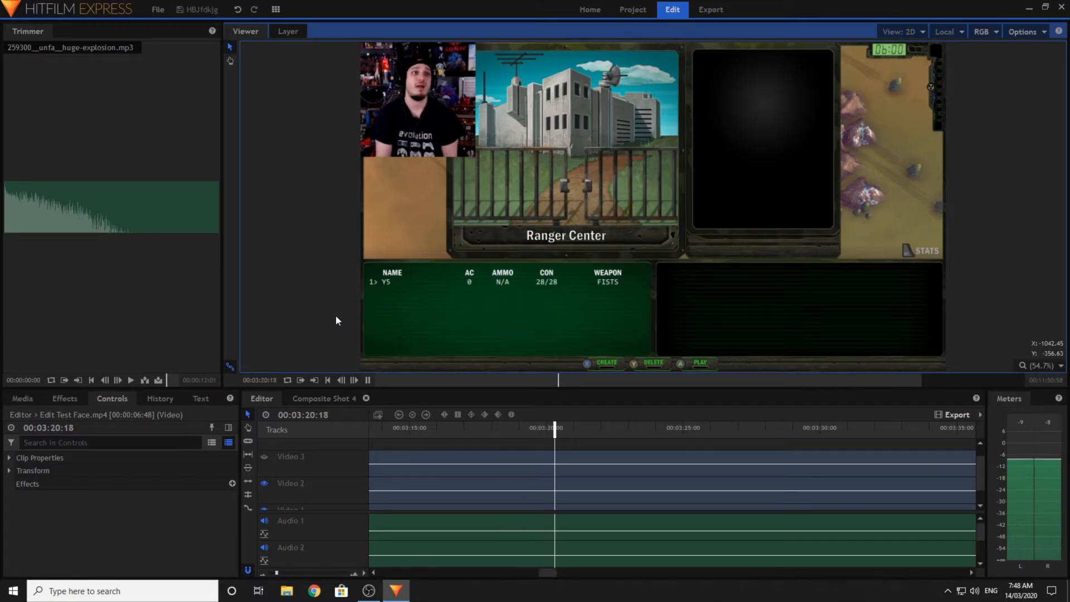
key(space)
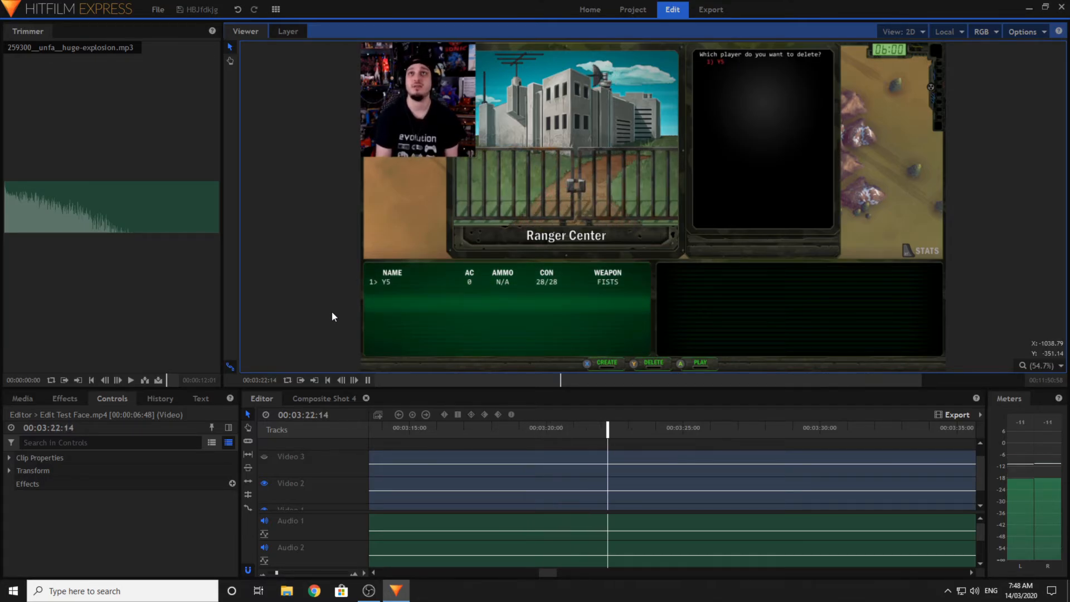
click(366, 381)
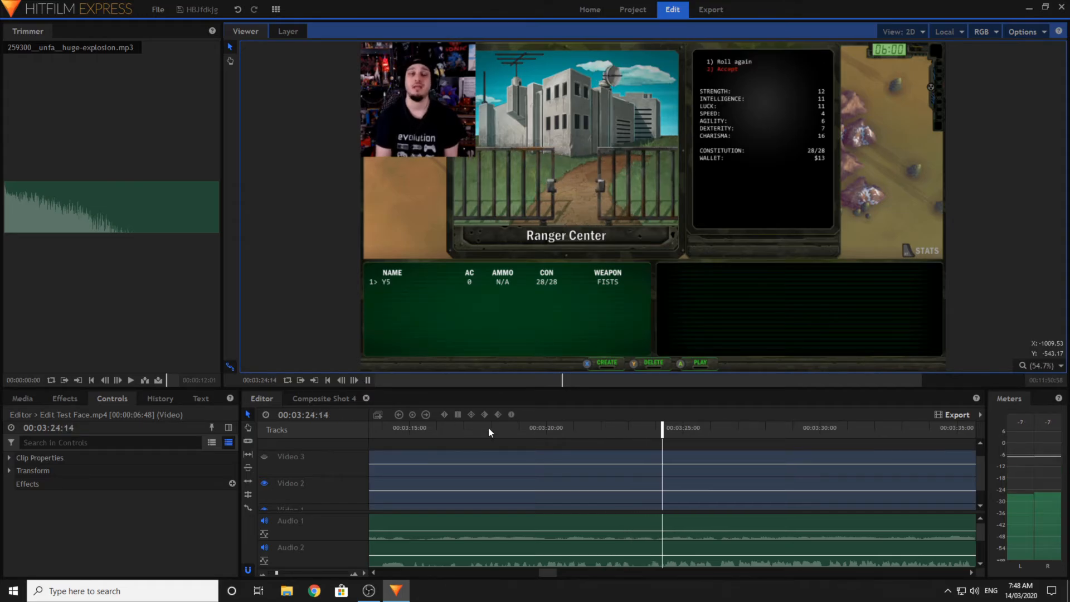
click(660, 400)
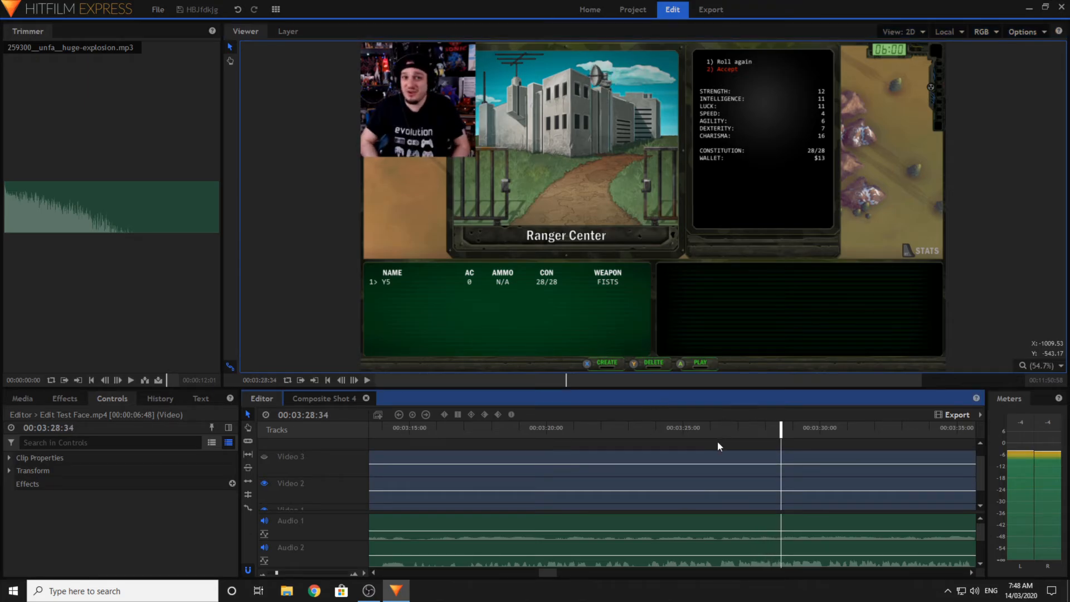
click(367, 380)
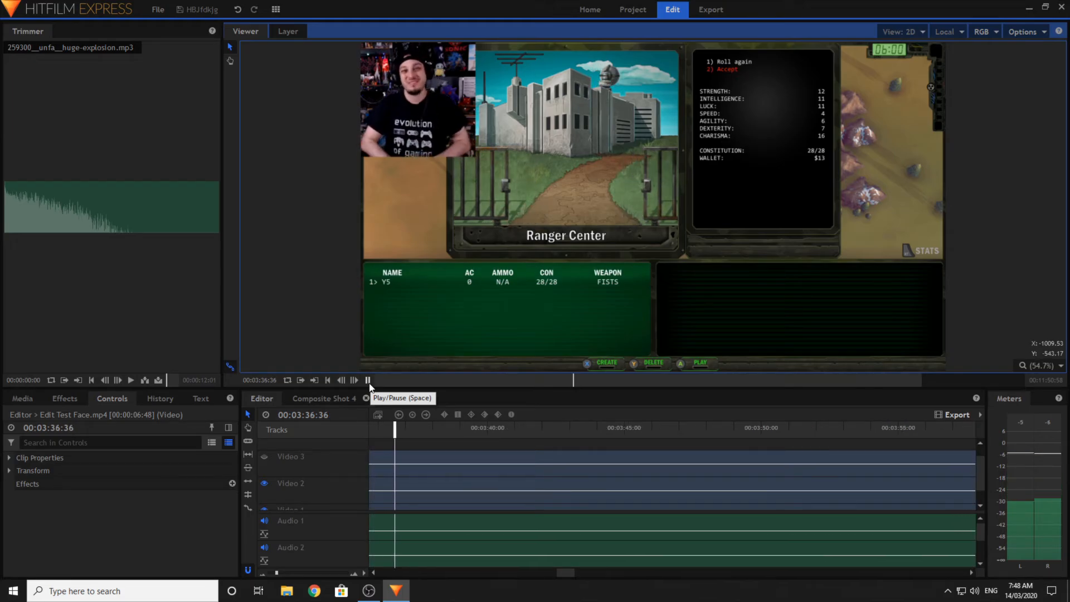
click(368, 381)
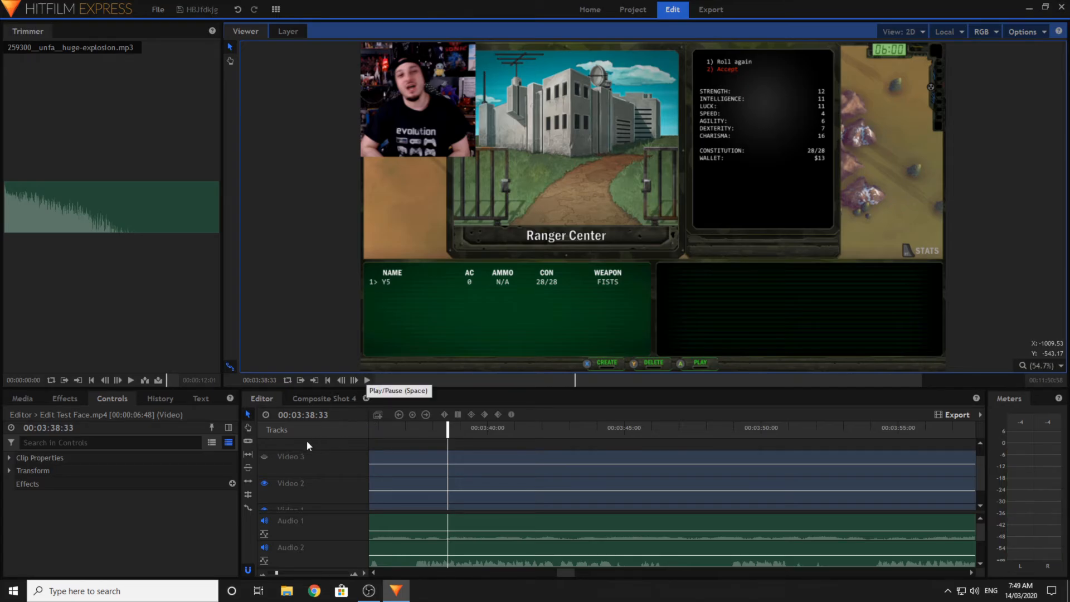
- Cut the Edit Test Face.mp4 clip on Video 3 at 03:39:43
click(248, 441)
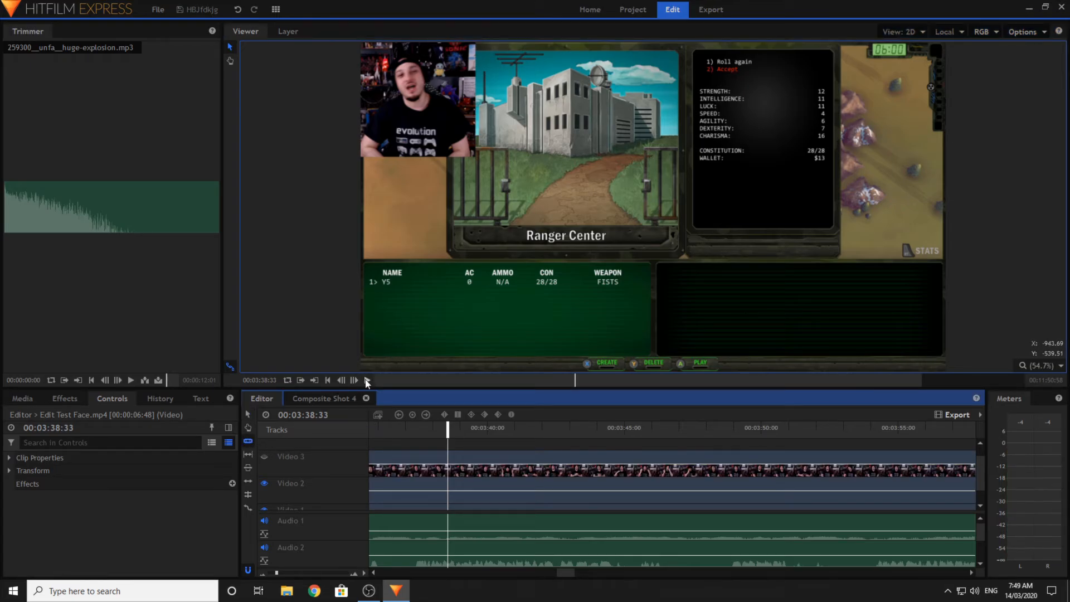
click(408, 423)
click(366, 380)
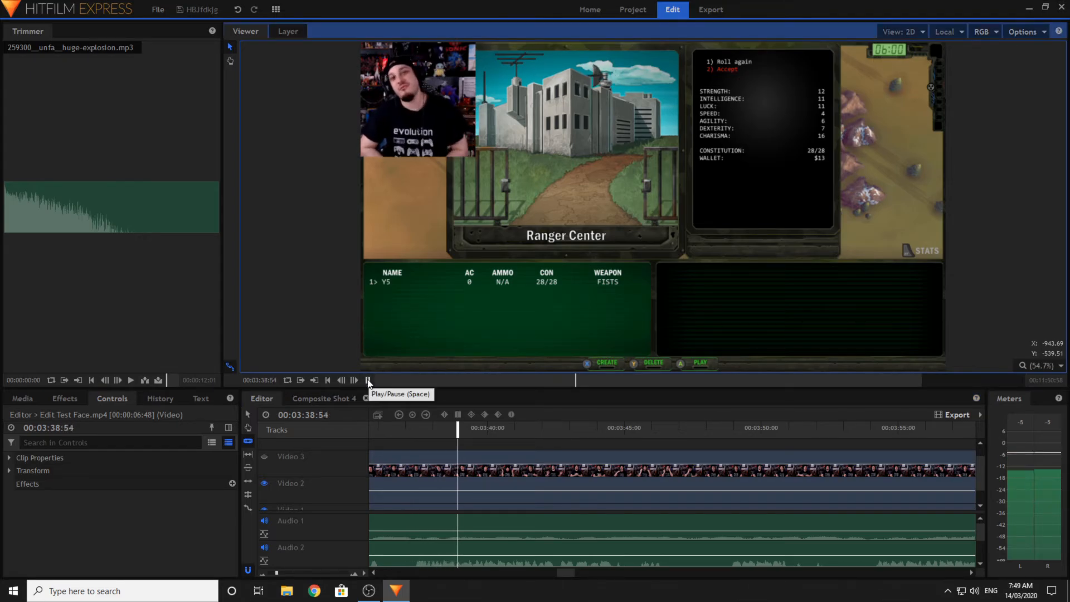
click(368, 380)
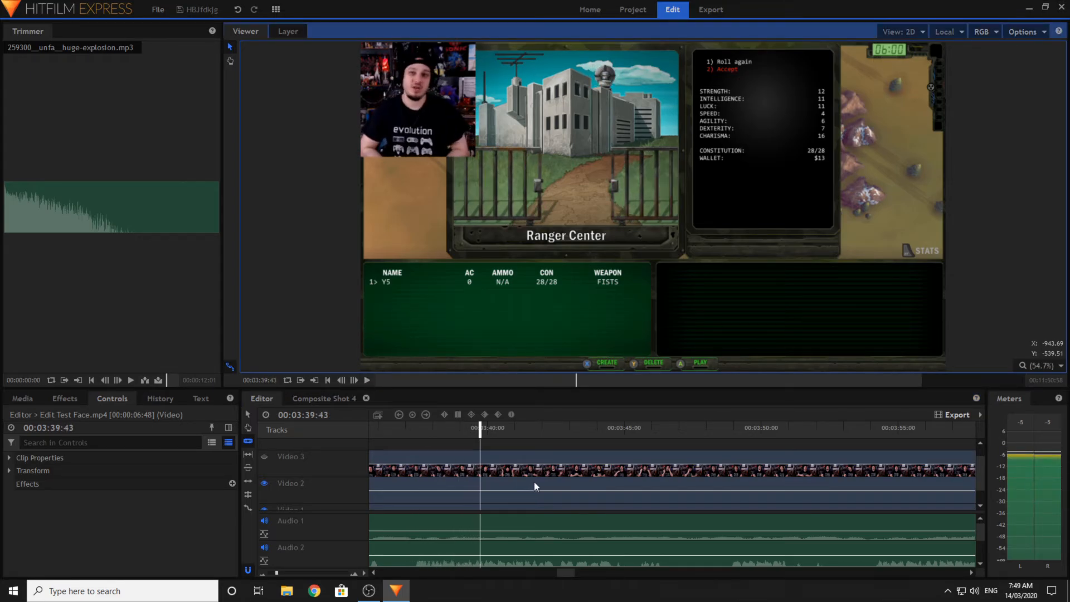
click(481, 467)
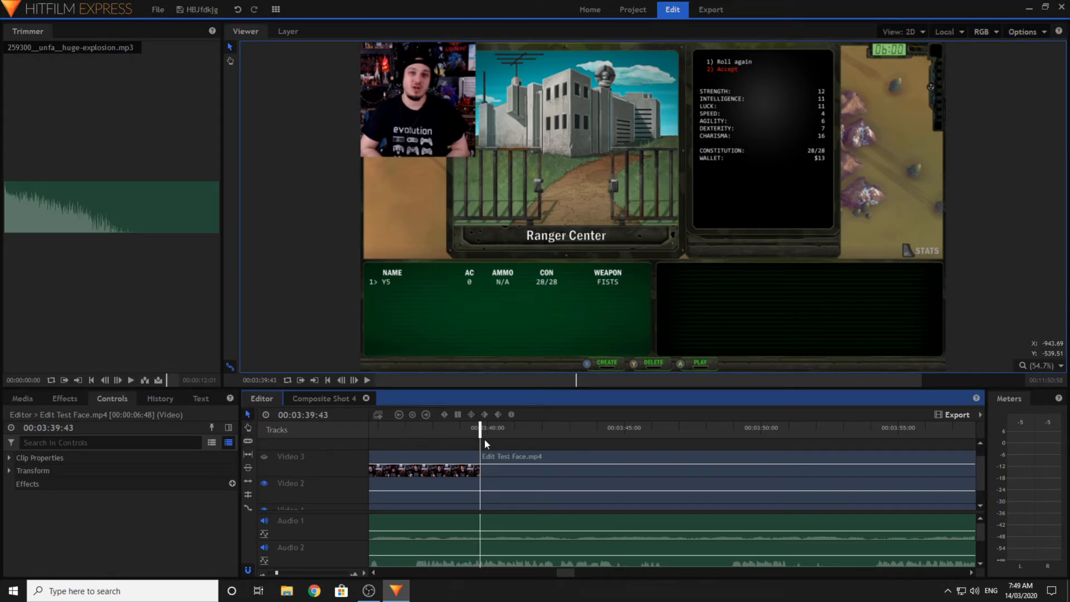
- Try the face piece after the 03:39:43 cut on Video 2, play it from 03:38:47 to 03:42:09, and undo the move
drag(491, 470, 490, 481)
click(457, 432)
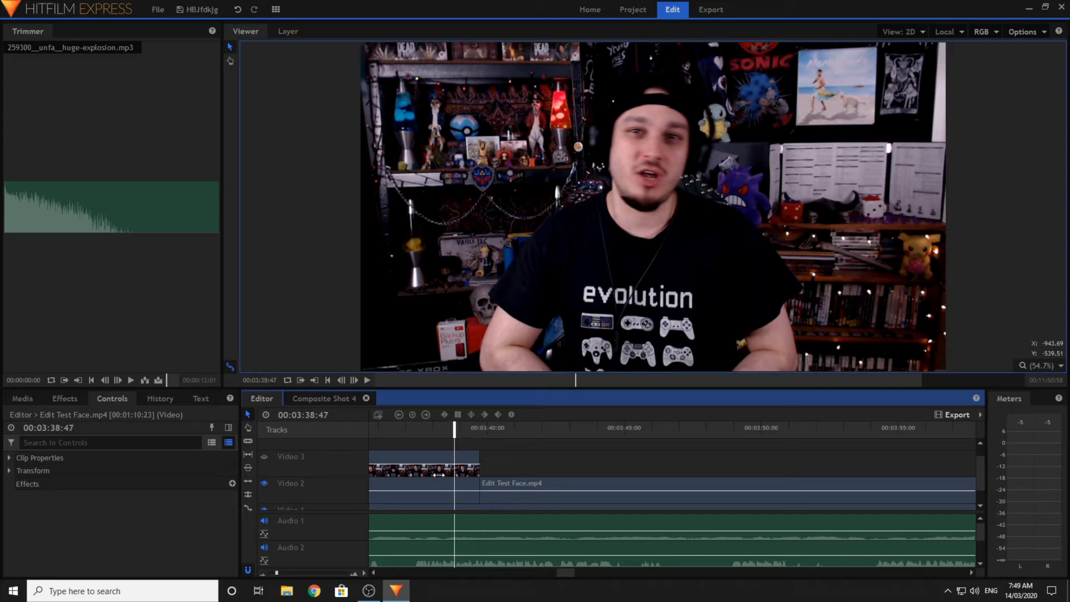
click(368, 380)
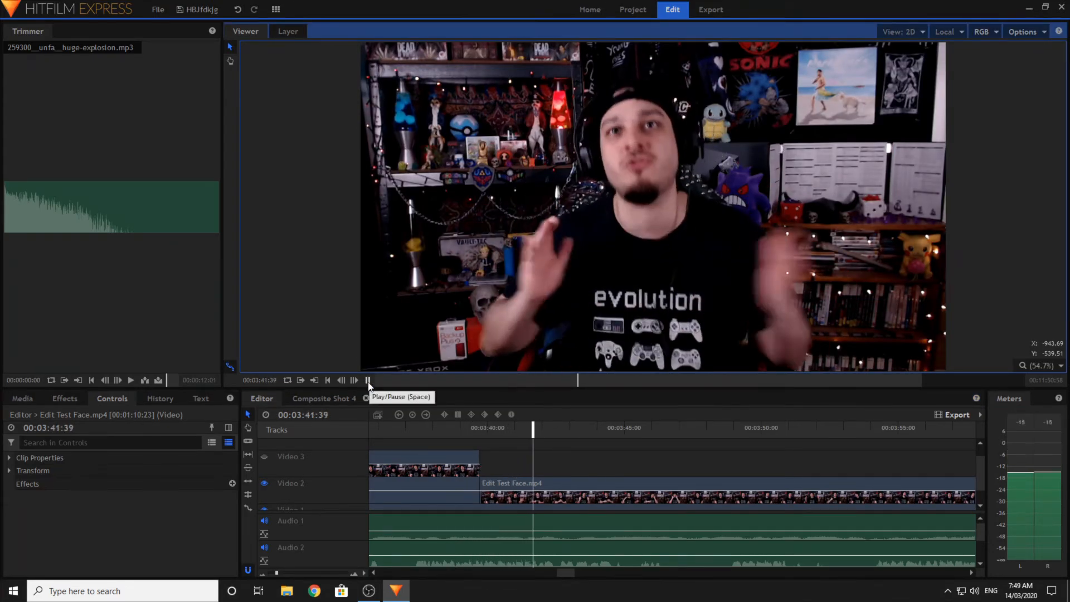
click(368, 380)
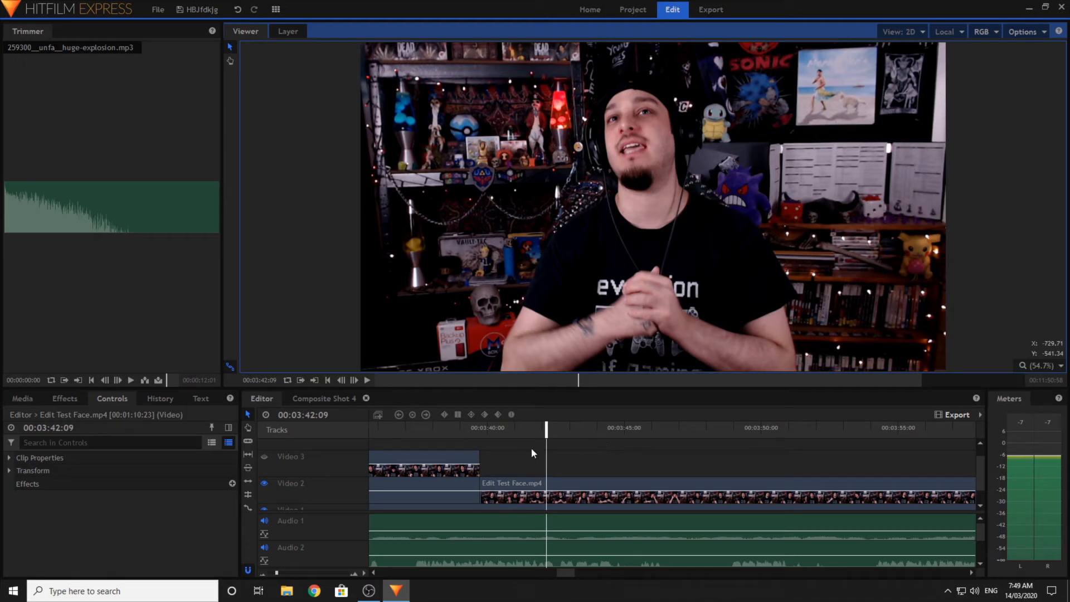
key(ctrl+z)
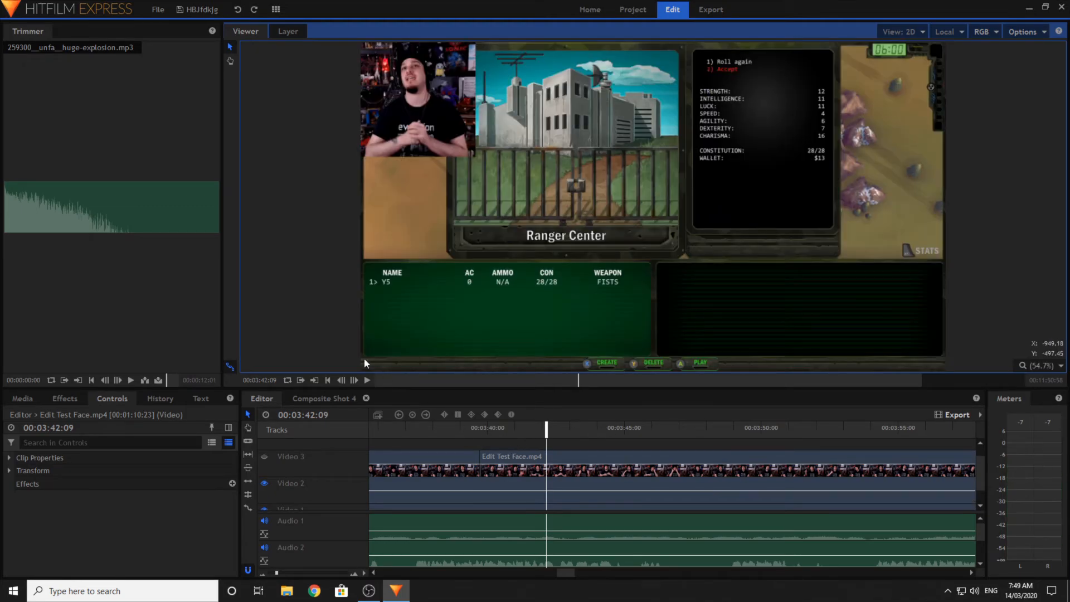
- Play the timeline on from 03:42:09 to 04:30:19, skipping ahead, to look for where the talking resumes
click(368, 380)
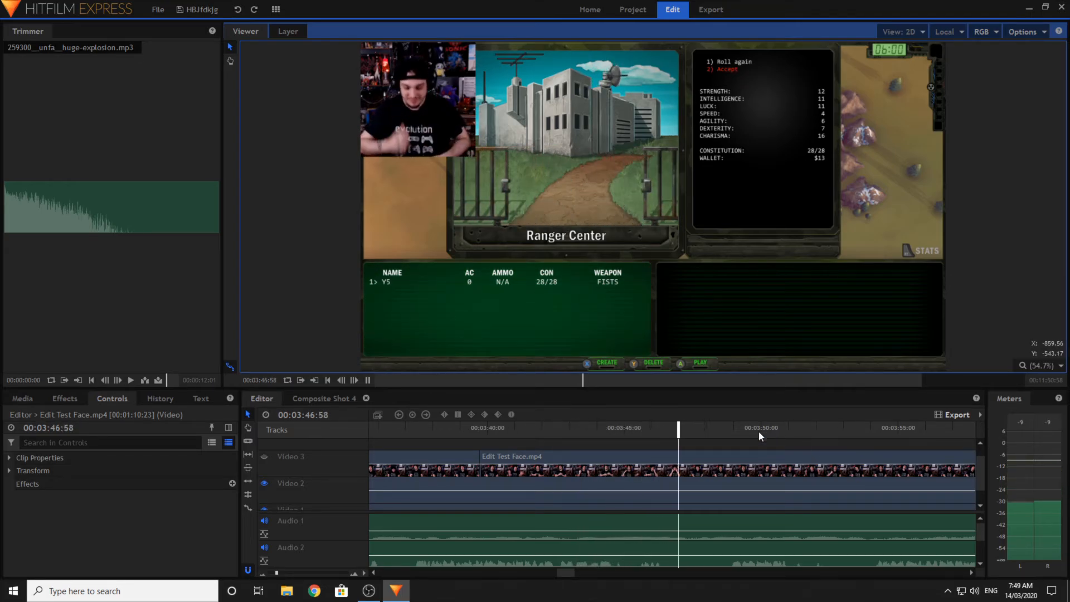
click(857, 444)
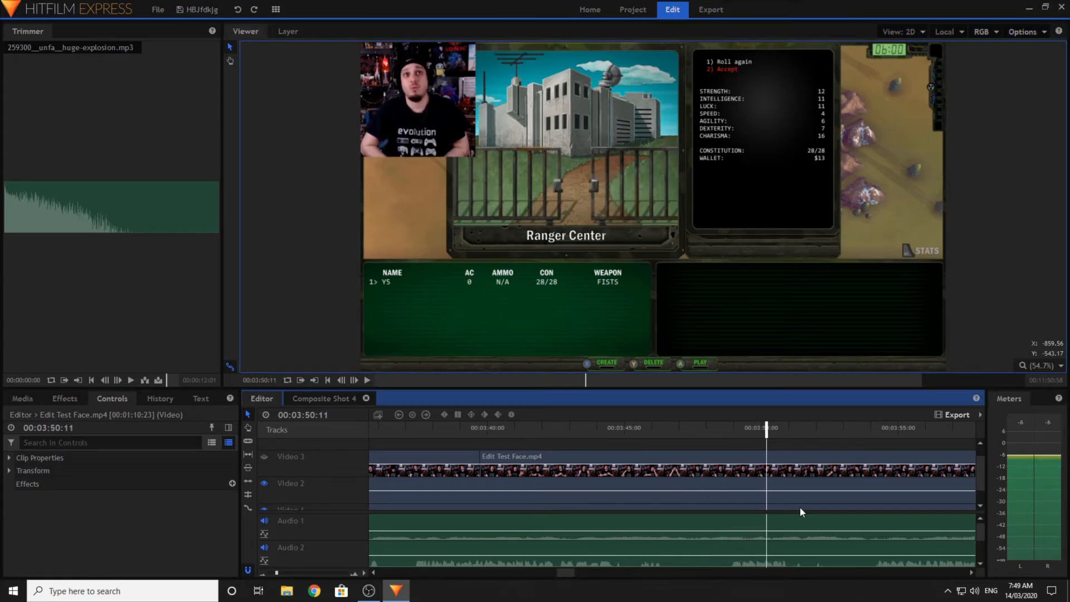
click(971, 574)
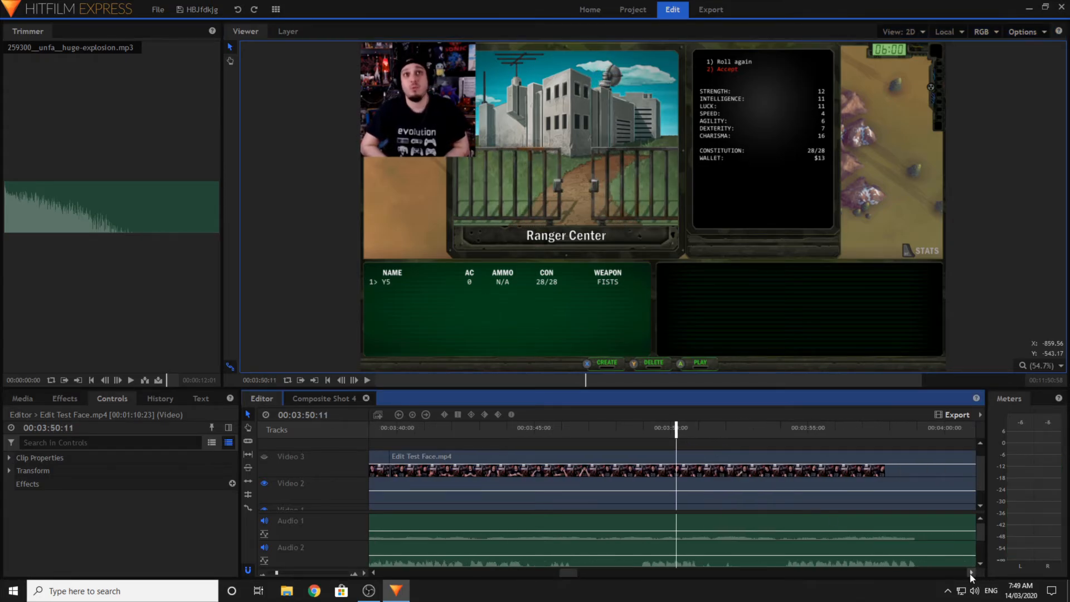
scroll(516, 443, down, 2)
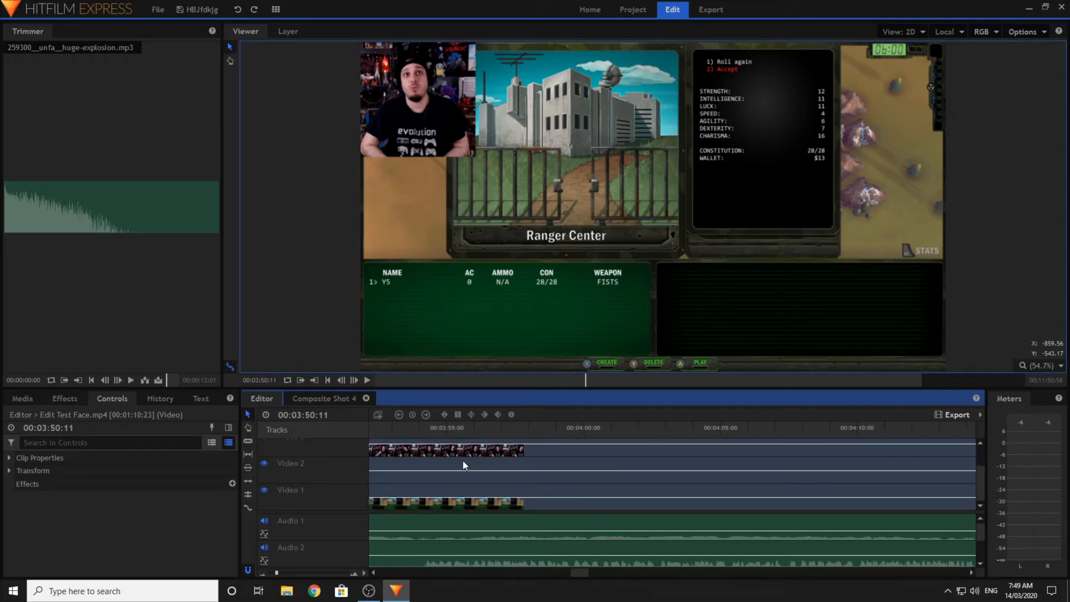
click(411, 429)
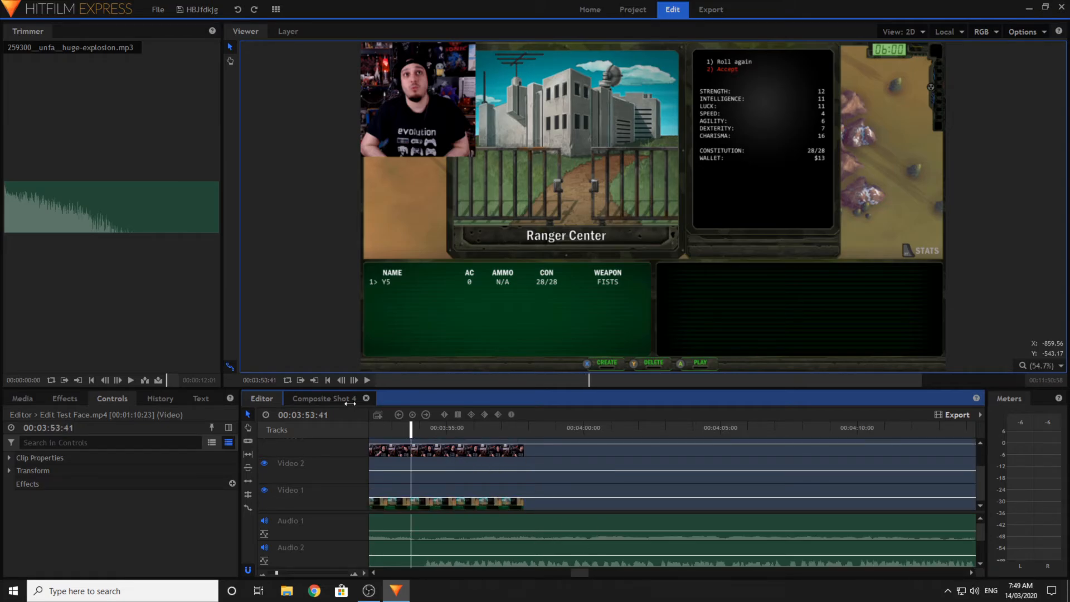
click(368, 380)
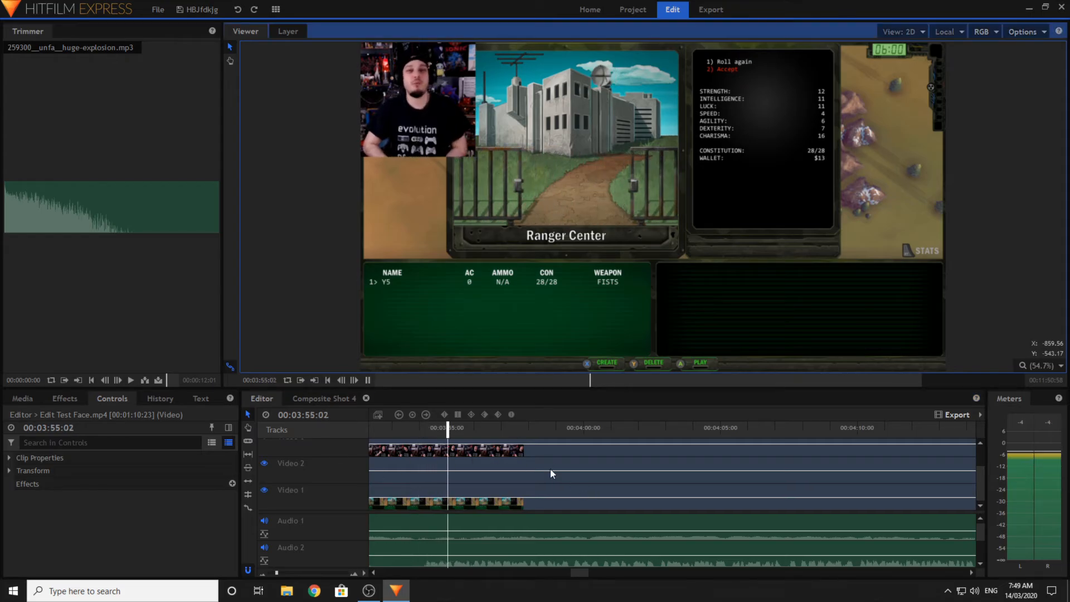
click(716, 401)
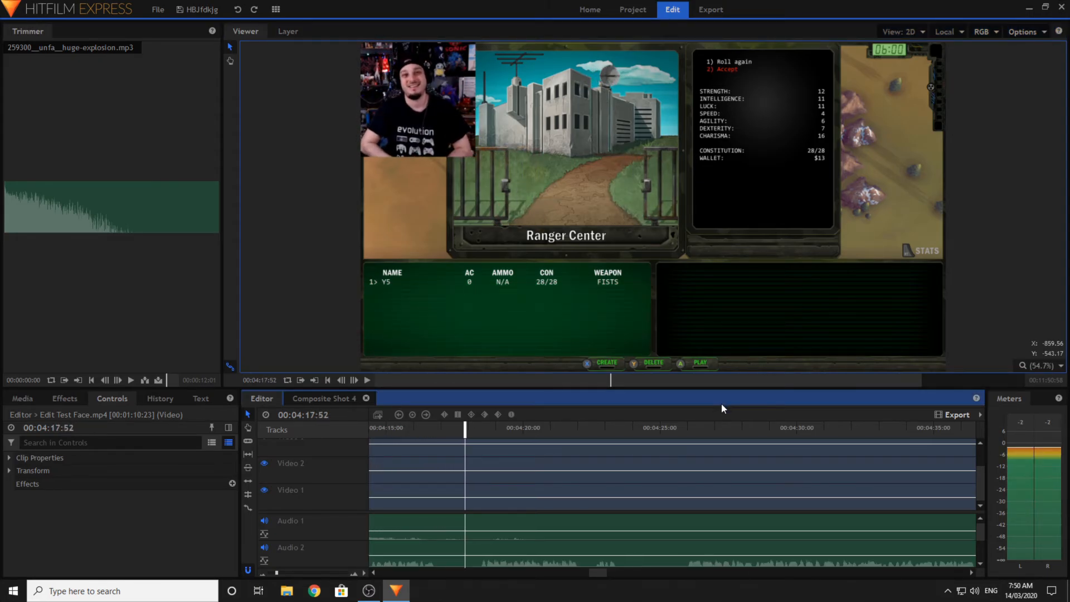
click(684, 424)
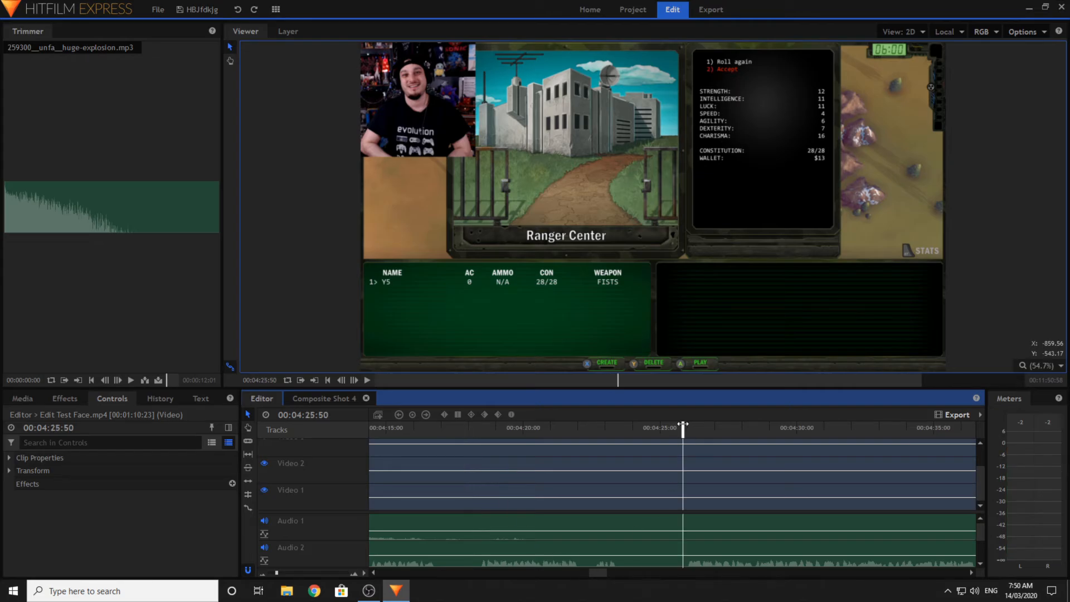
click(369, 379)
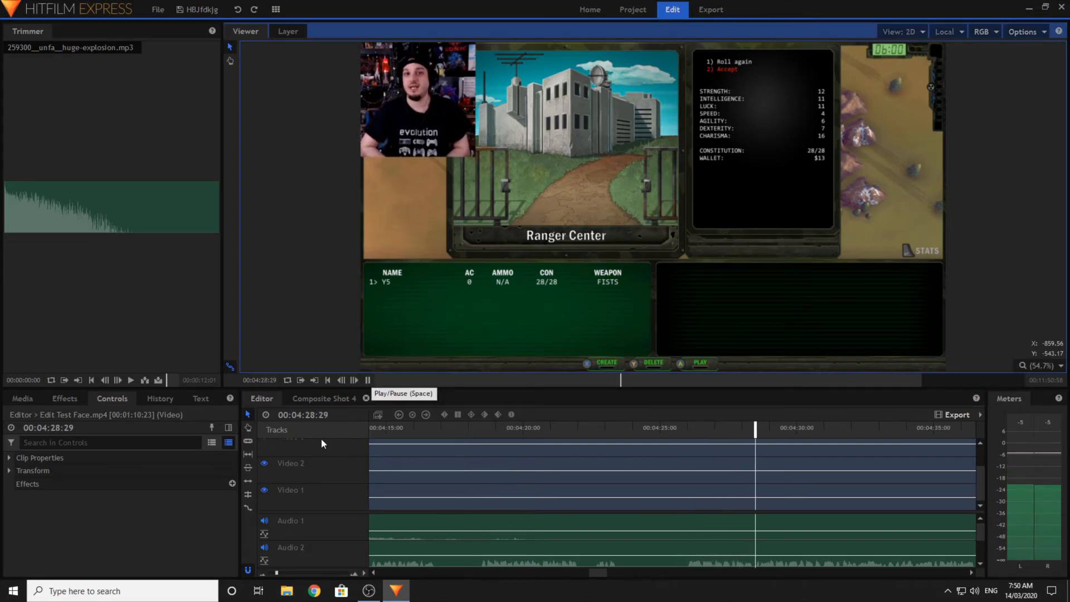
- Slice the face and game clips on the video and audio tracks at about 04:25:25
click(248, 441)
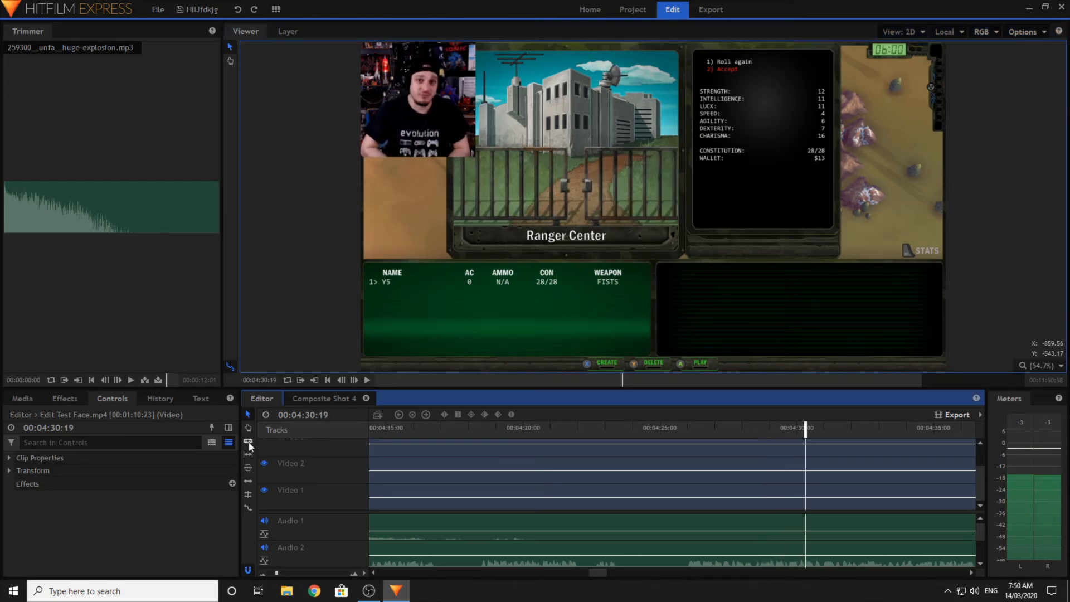
click(671, 554)
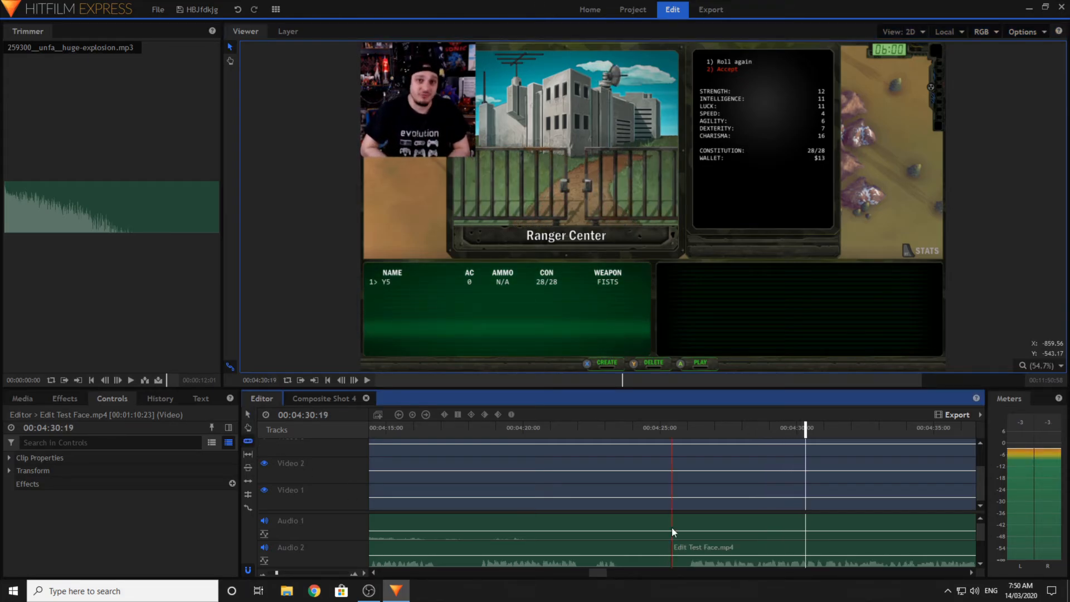
click(673, 477)
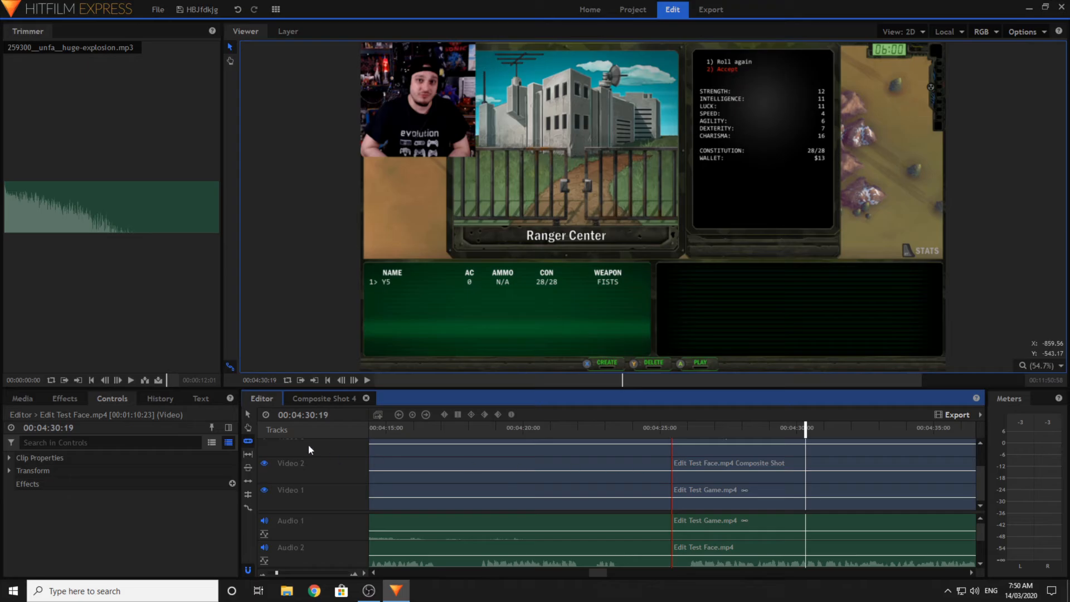
- Move all video and audio pieces after the 04:25 cut back to about 03:18 and play the join
scroll(774, 521, down, 1)
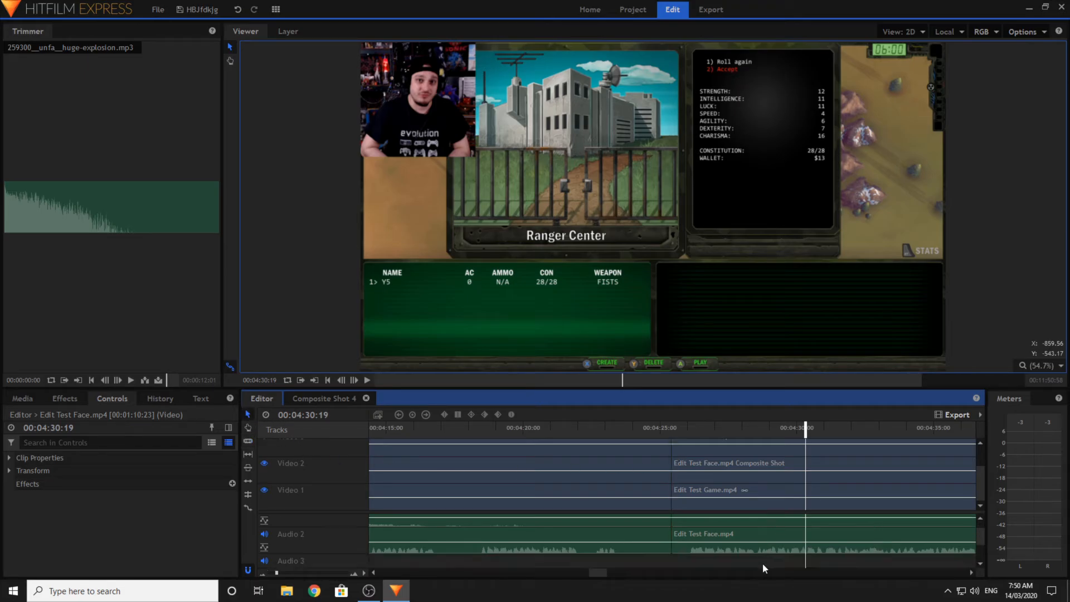
drag(764, 564, 752, 431)
scroll(703, 538, up, 1)
drag(697, 521, 514, 540)
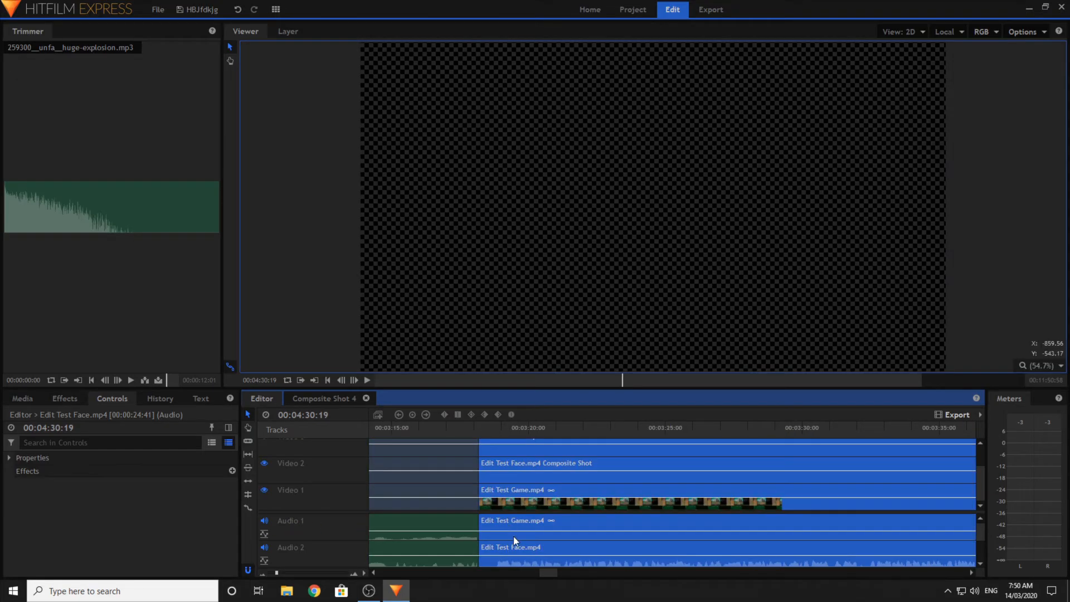
click(421, 427)
click(366, 380)
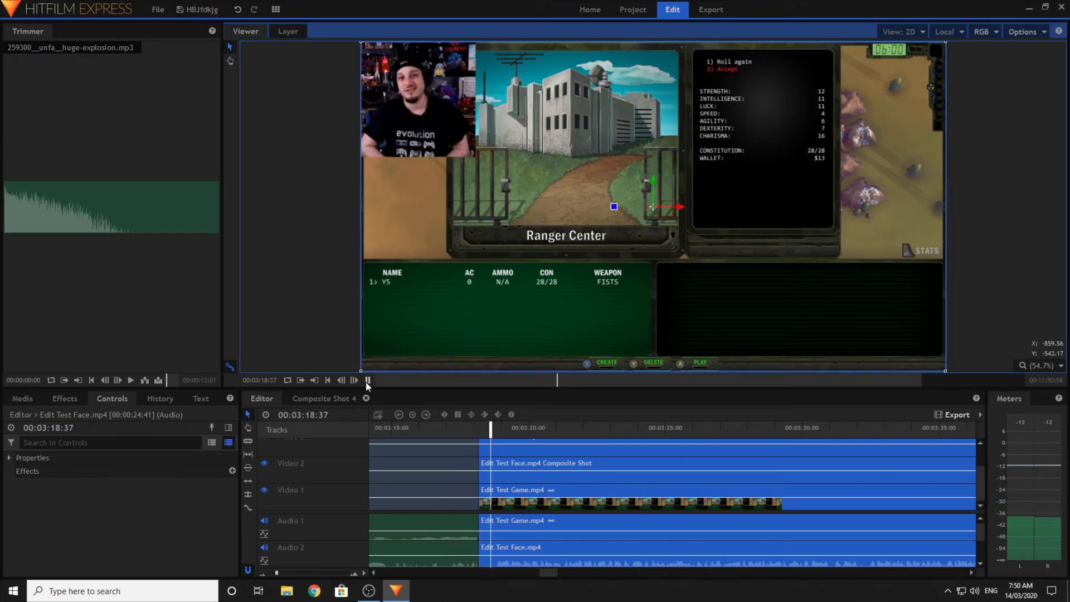
click(368, 380)
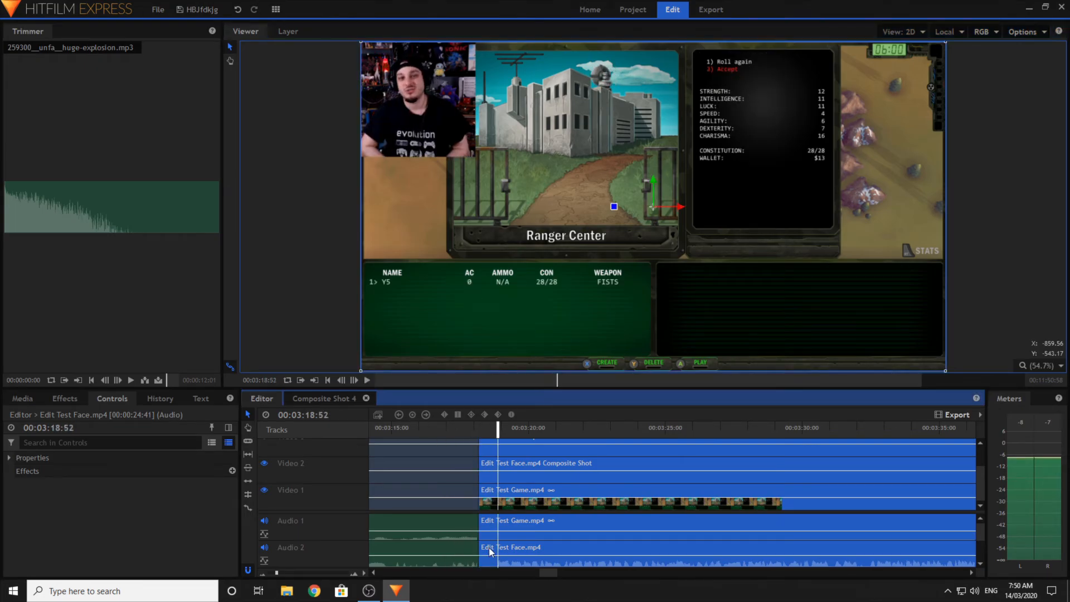
- Shift the moved pieces earlier so they start at about 03:17, and play the tightened join
drag(490, 547, 442, 550)
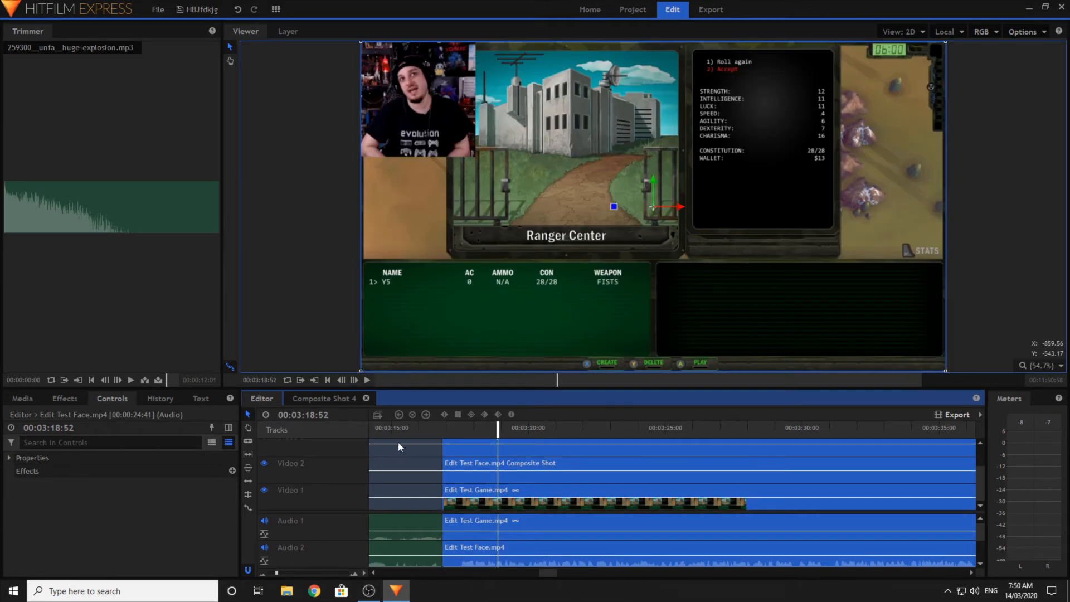
click(366, 381)
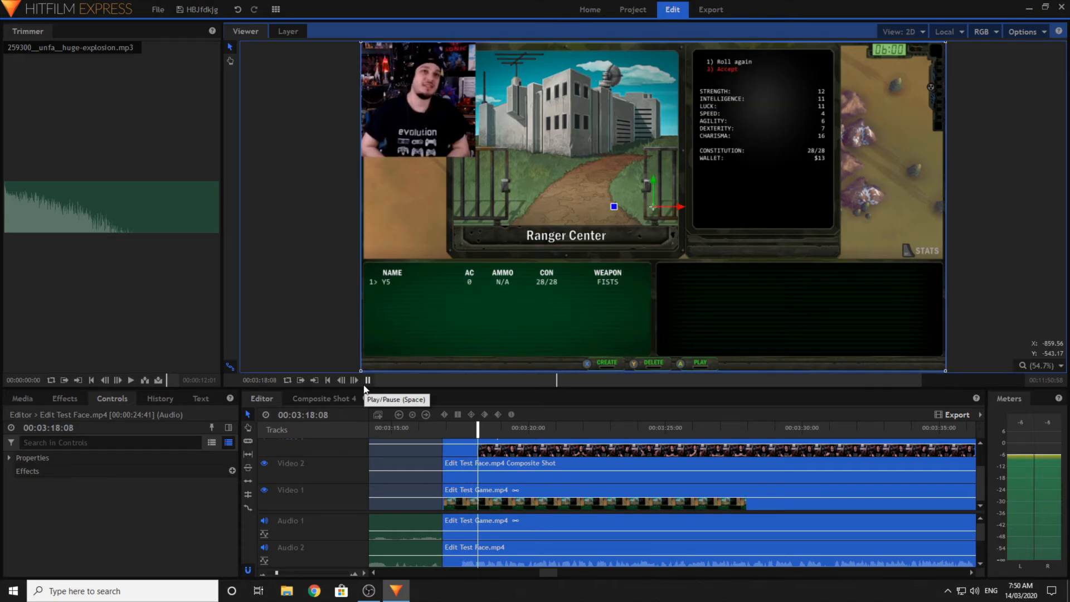
click(461, 521)
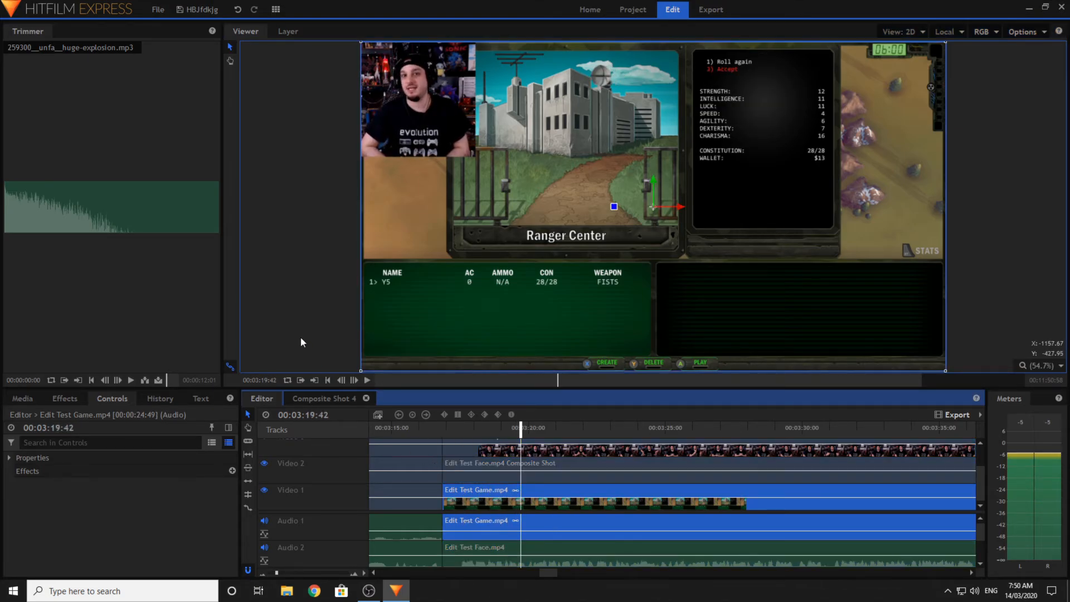
click(410, 371)
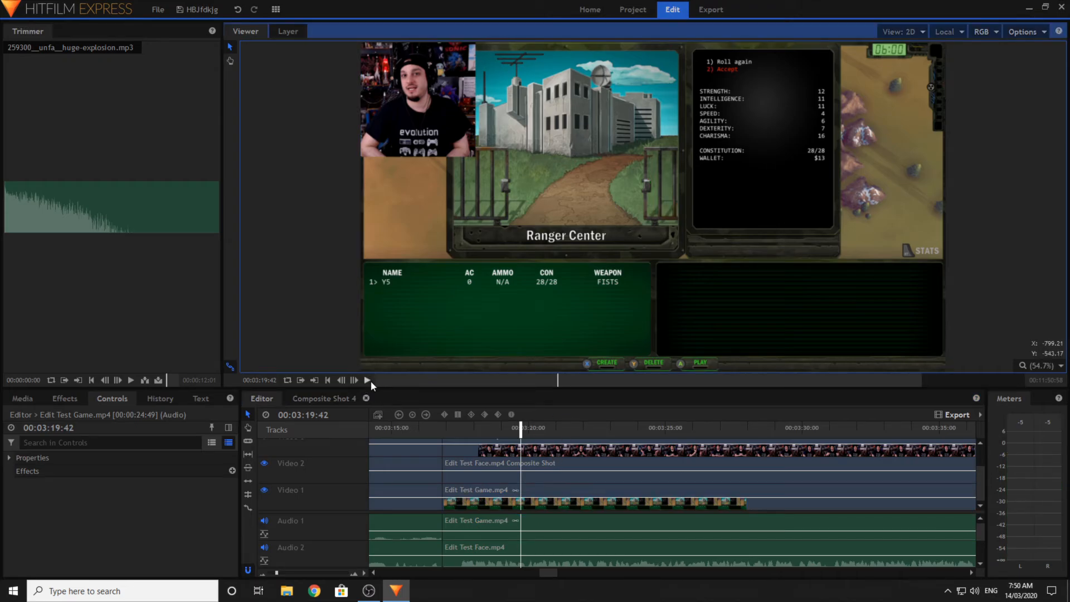
click(367, 380)
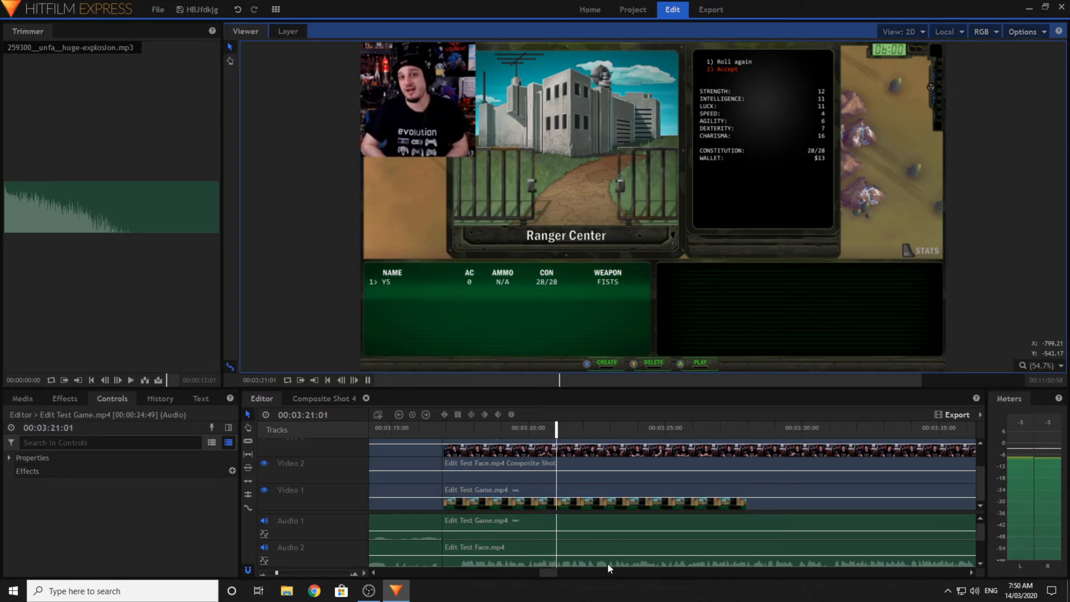
- Cut the Edit Test Face.mp4 clip on Video 3 at 03:31:28 and move the piece after the cut to Video 2
click(247, 441)
click(366, 380)
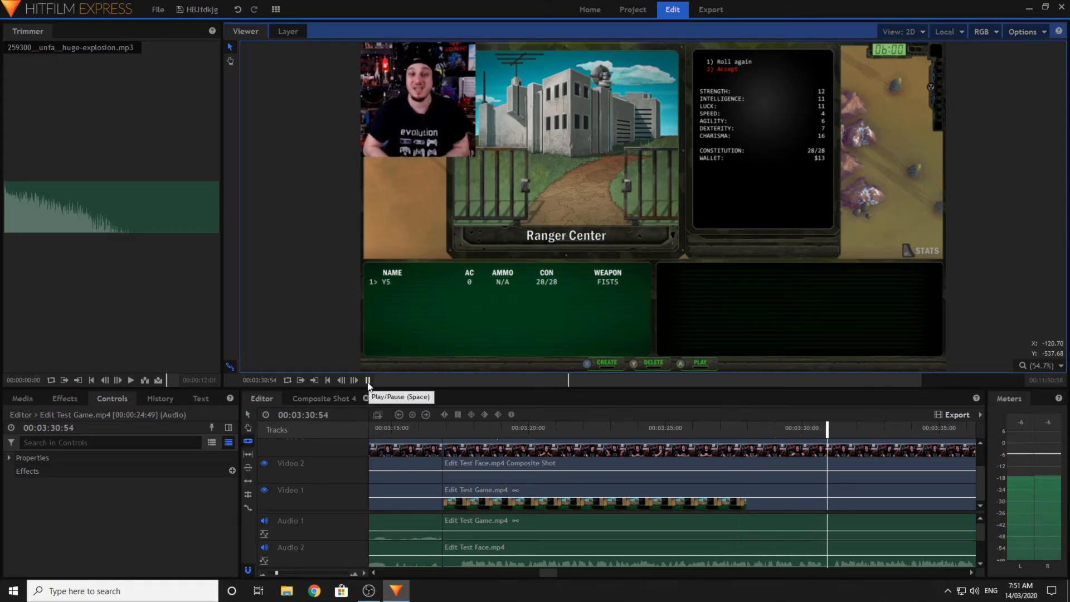
click(367, 380)
click(841, 453)
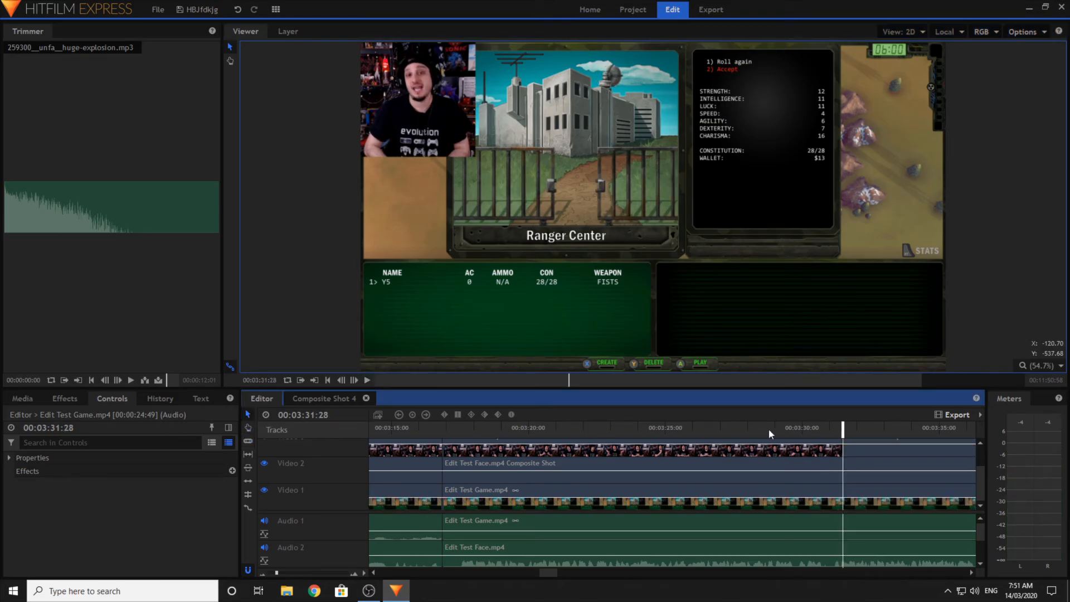
drag(852, 450, 852, 464)
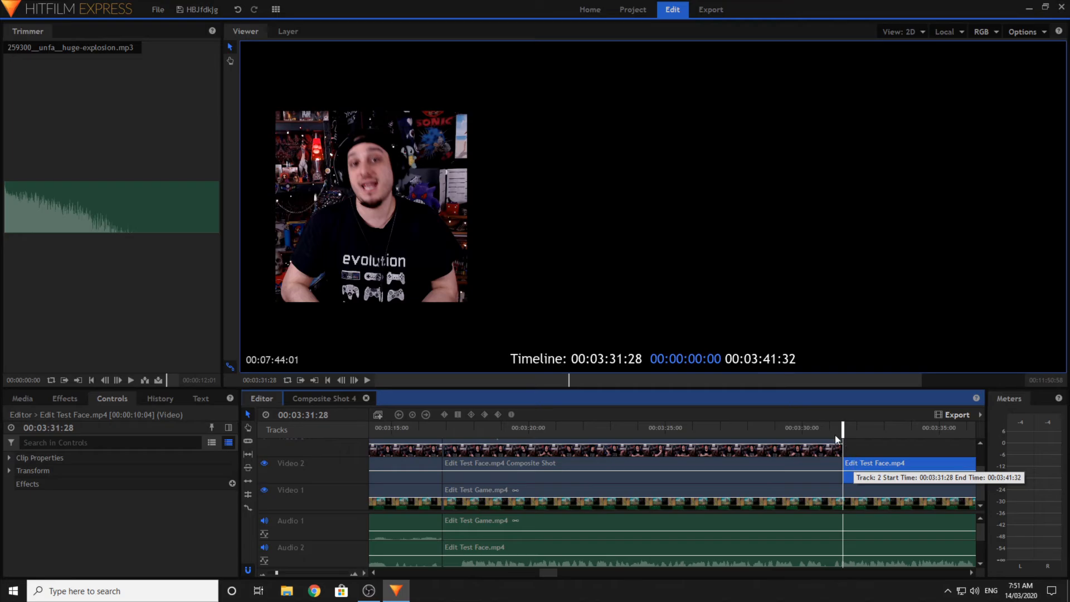
- Play the full-screen face segment to 03:37:39 and remove all leftover video and audio clips after the gap near 03:42
click(820, 432)
click(861, 445)
click(366, 380)
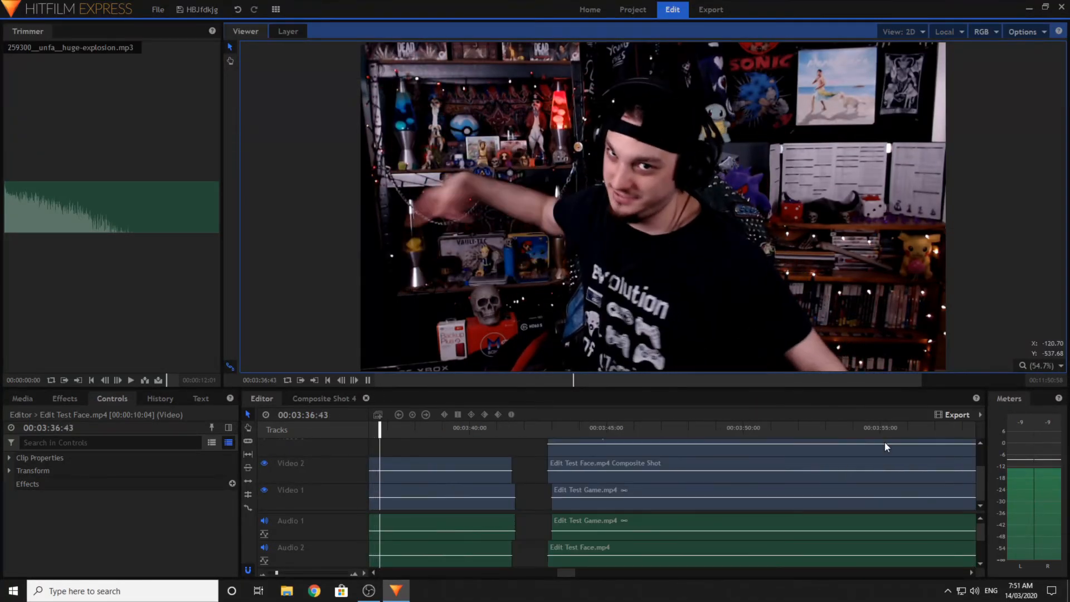
click(674, 399)
key(space)
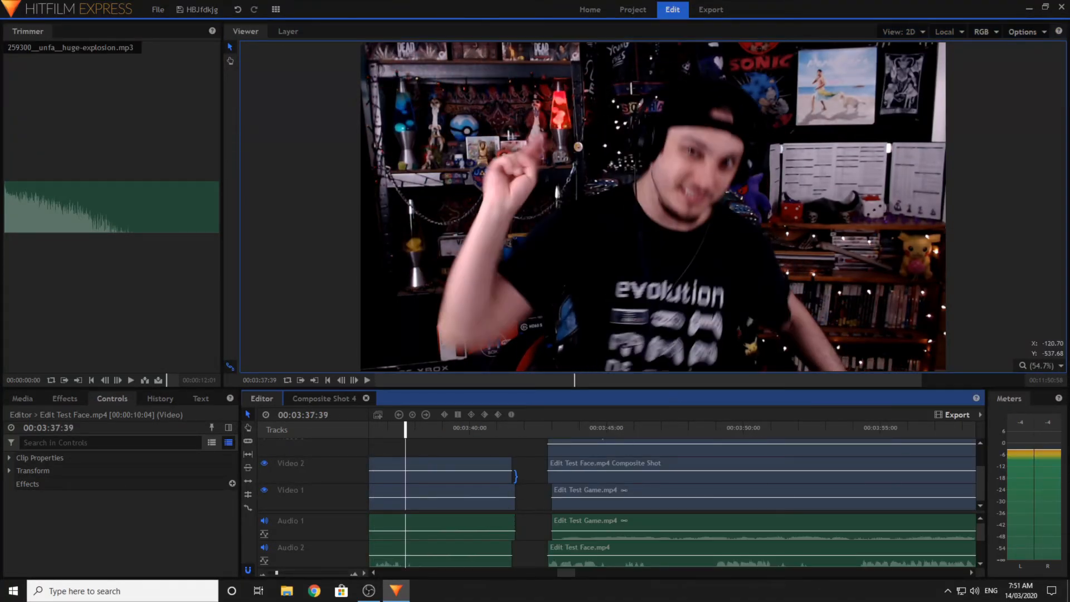
drag(534, 446, 798, 537)
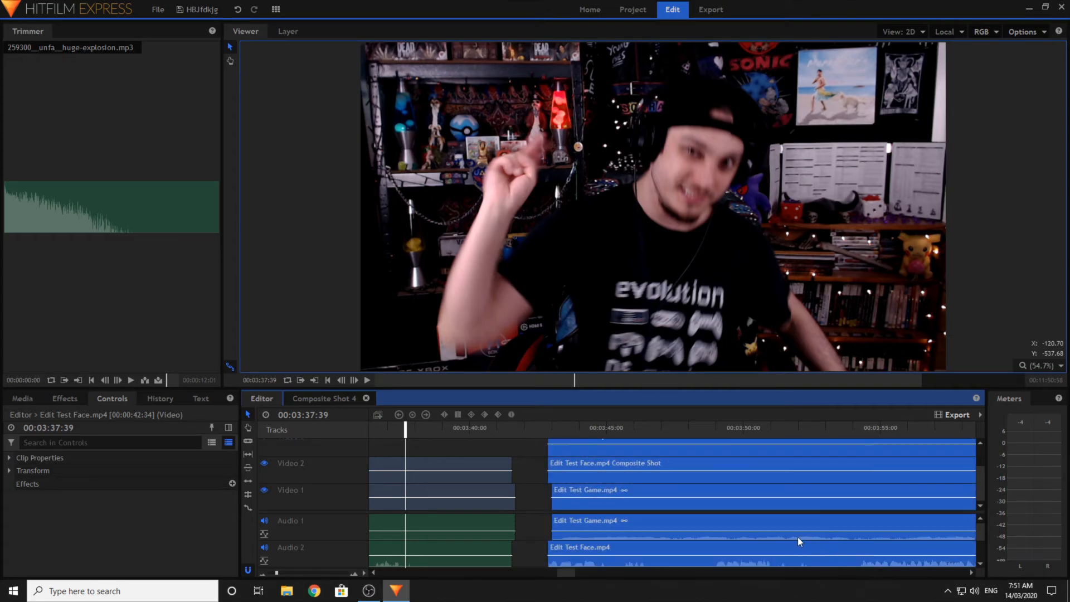
right_click(791, 521)
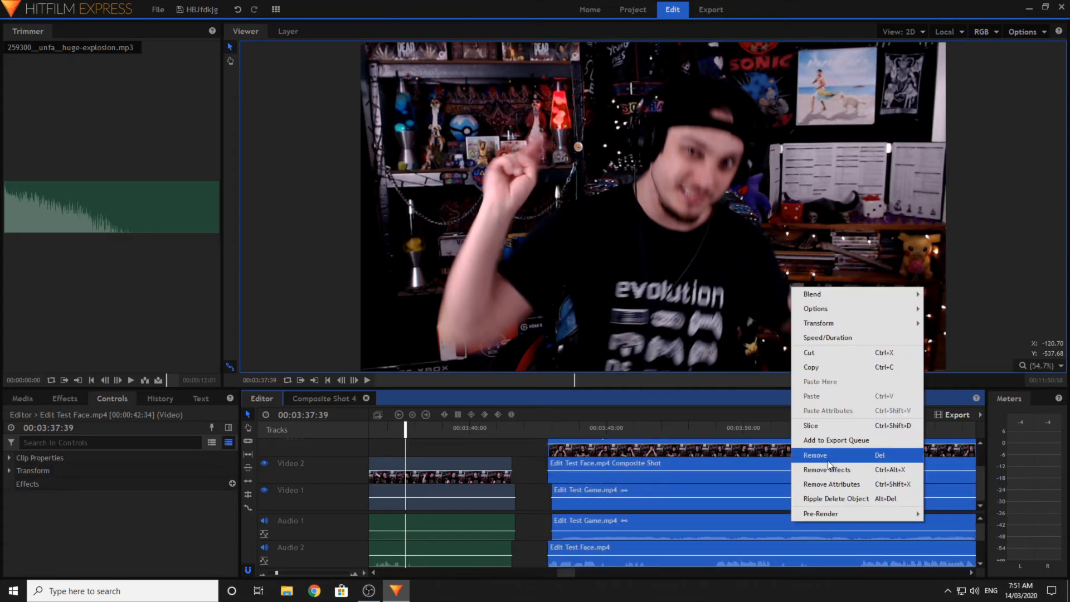
click(828, 465)
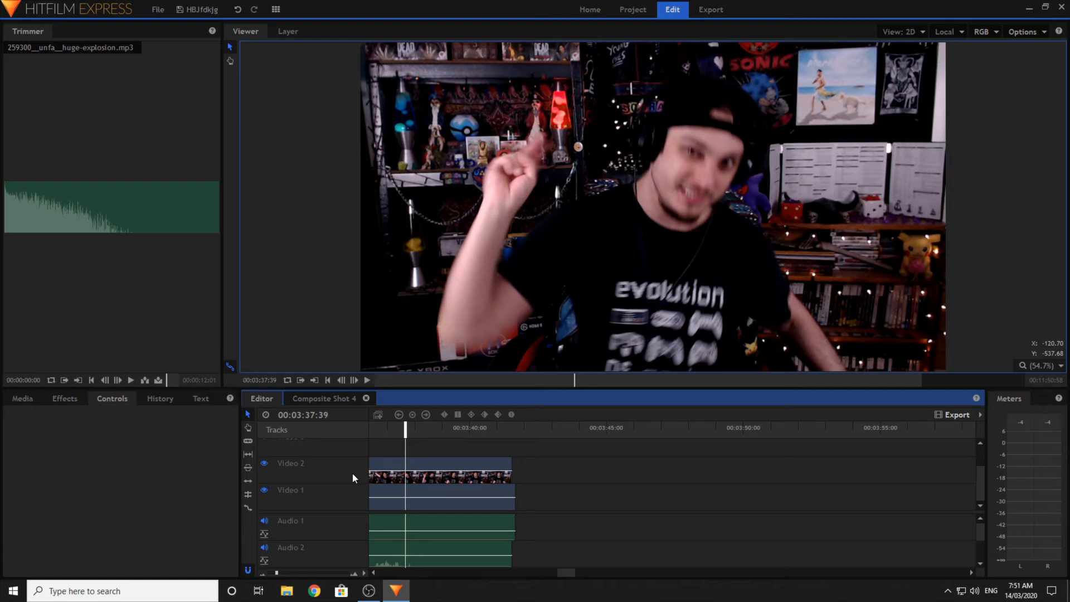
- Slice the face and game clips on all tracks at 03:37:57 and remove the pieces after the cut
click(368, 381)
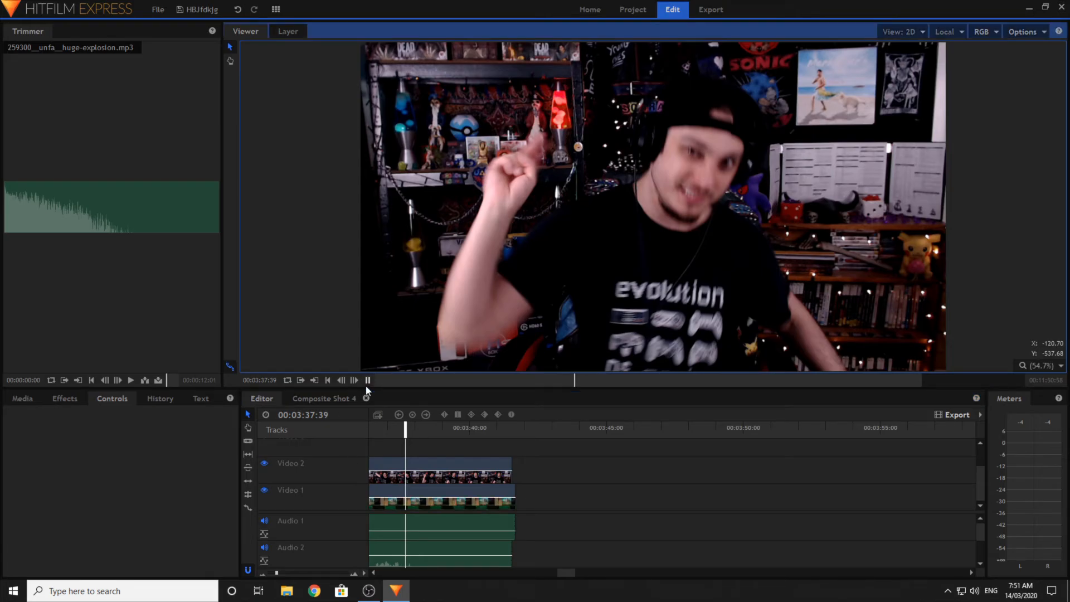
key(space)
drag(404, 433, 414, 433)
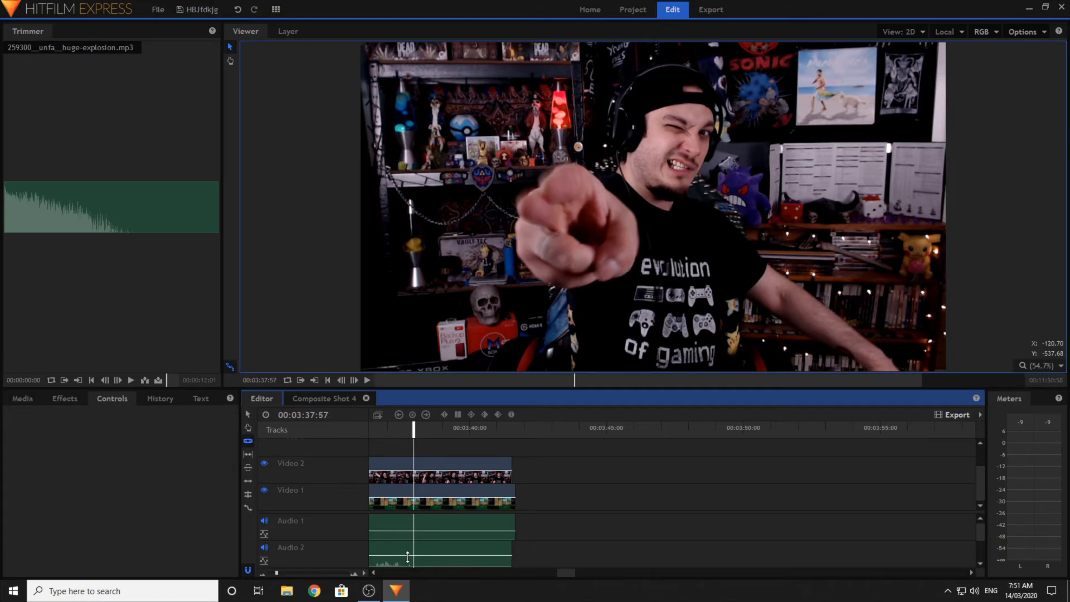
click(416, 525)
click(415, 473)
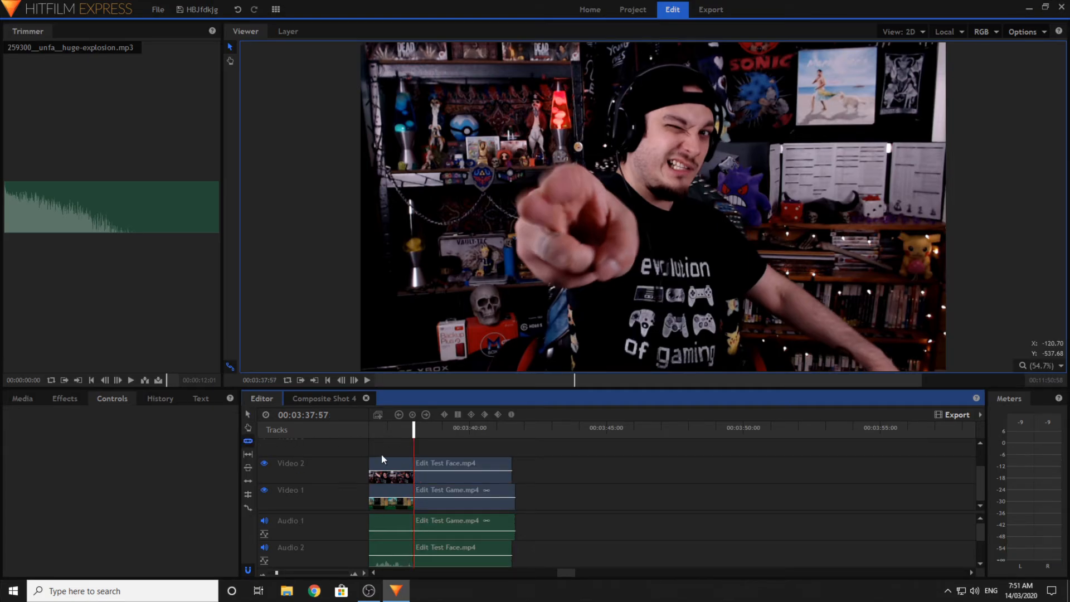
click(249, 414)
drag(461, 446, 486, 546)
right_click(486, 546)
click(554, 480)
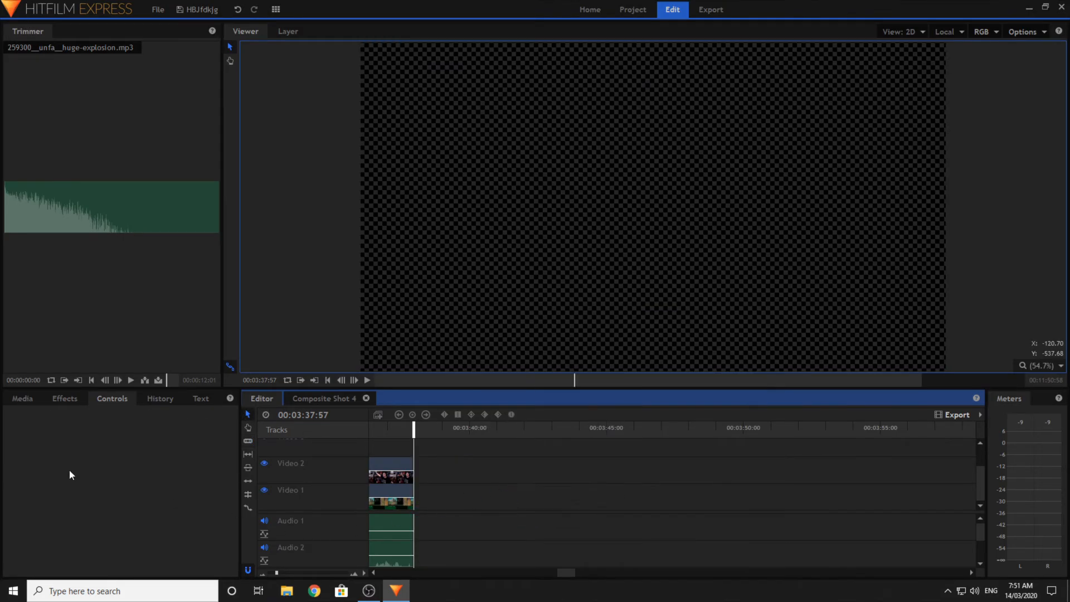
- Place 1 NEW OUTRO 2020 ALT 2.mp4 on Video 1 directly after the last clips at 03:37:57 and lower its audio level
click(22, 397)
drag(65, 497, 417, 503)
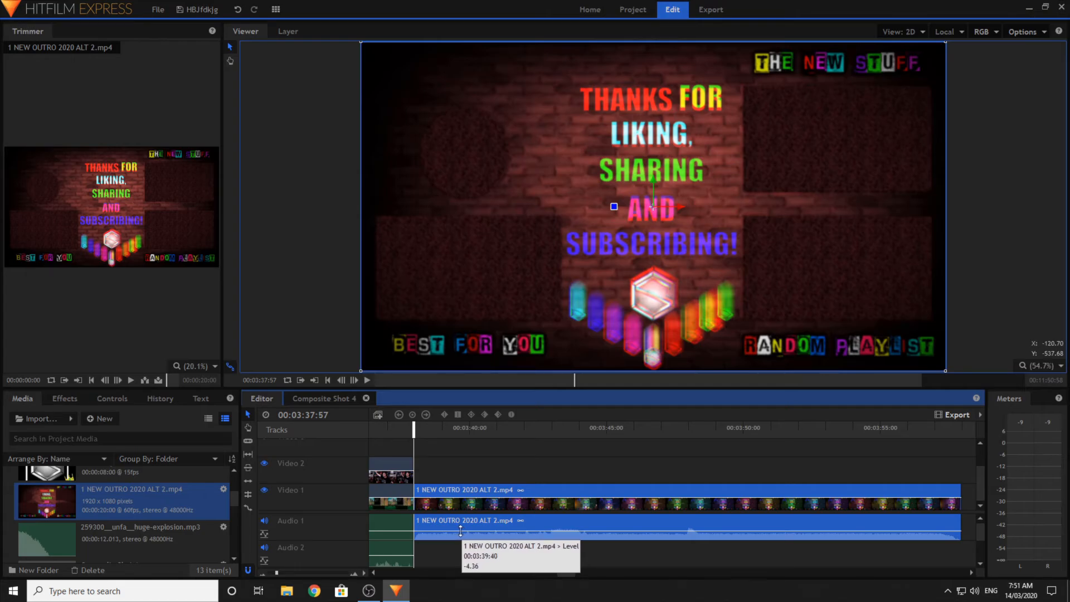
drag(460, 531, 461, 531)
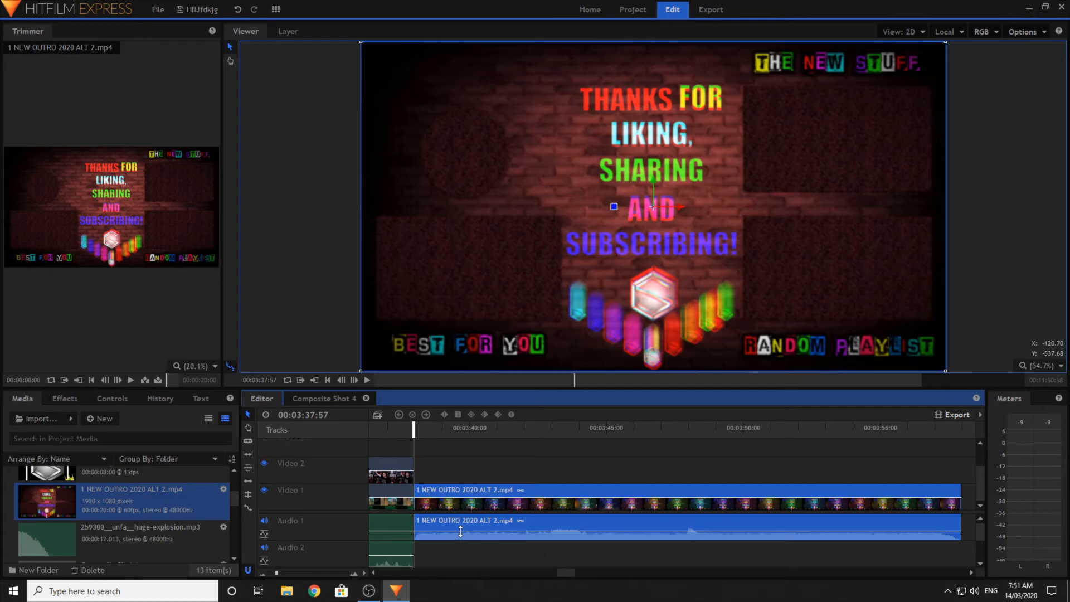
- Play the transition into the outro from 03:37:22 to check the outro's audio level
click(464, 447)
click(398, 428)
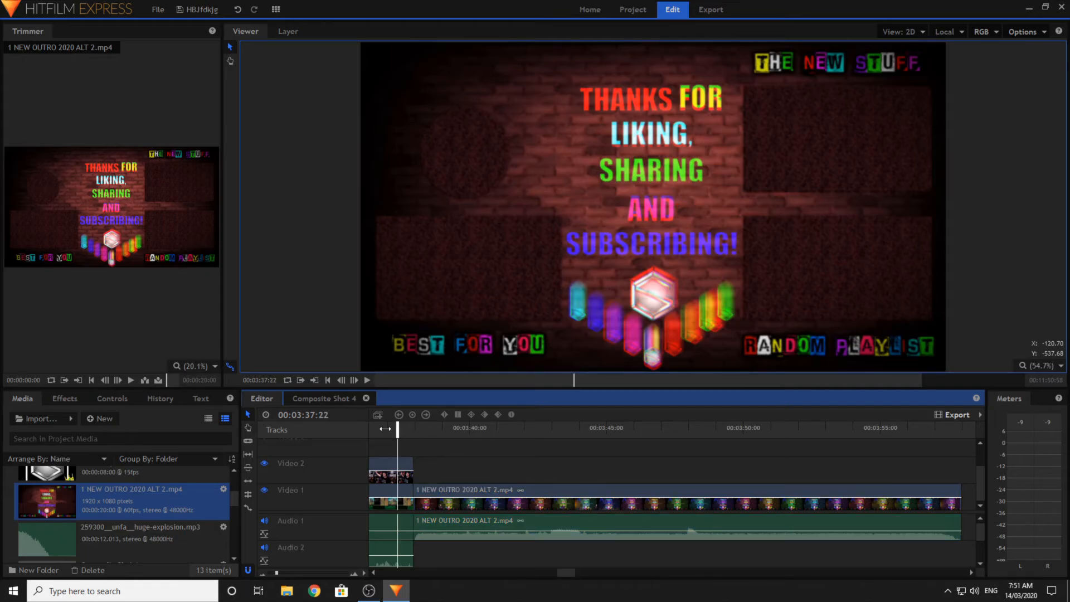
click(352, 371)
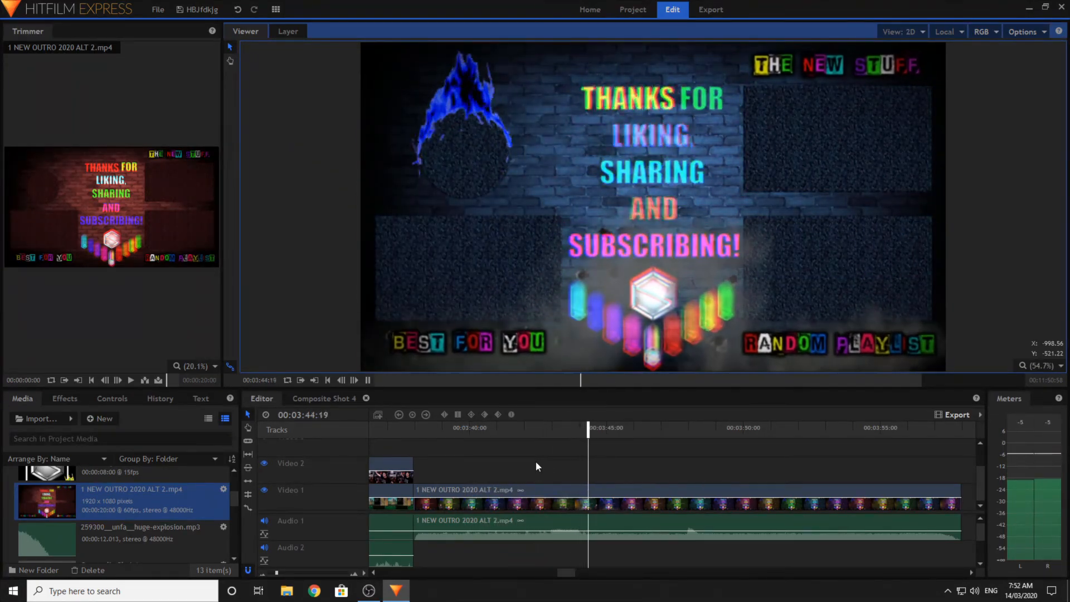
click(542, 463)
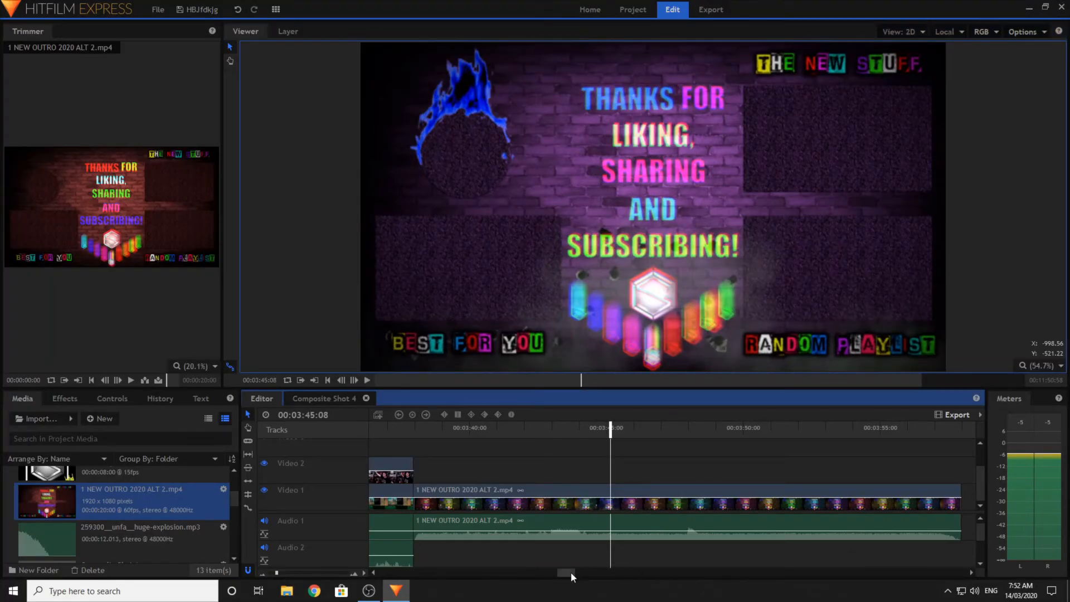
- Pull the timeline's out-point back to the end of the outro clip at 03:57:57
drag(571, 572, 873, 574)
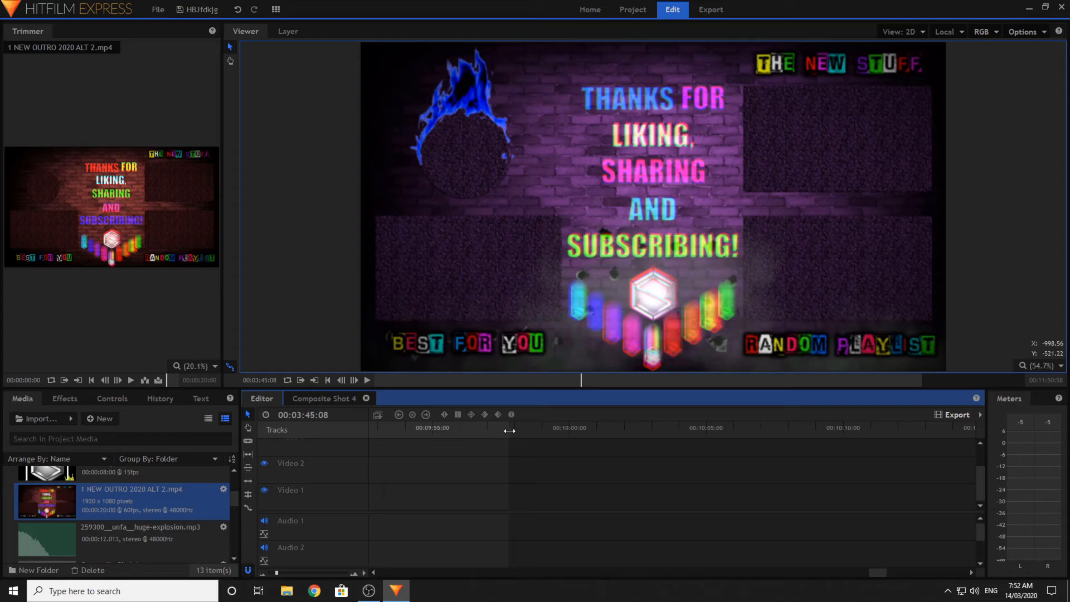
mouse_move(510, 431)
mouse_down()
mouse_move(334, 423)
mouse_move(335, 407)
mouse_move(655, 368)
mouse_move(565, 394)
mouse_move(568, 411)
mouse_up()
click(560, 433)
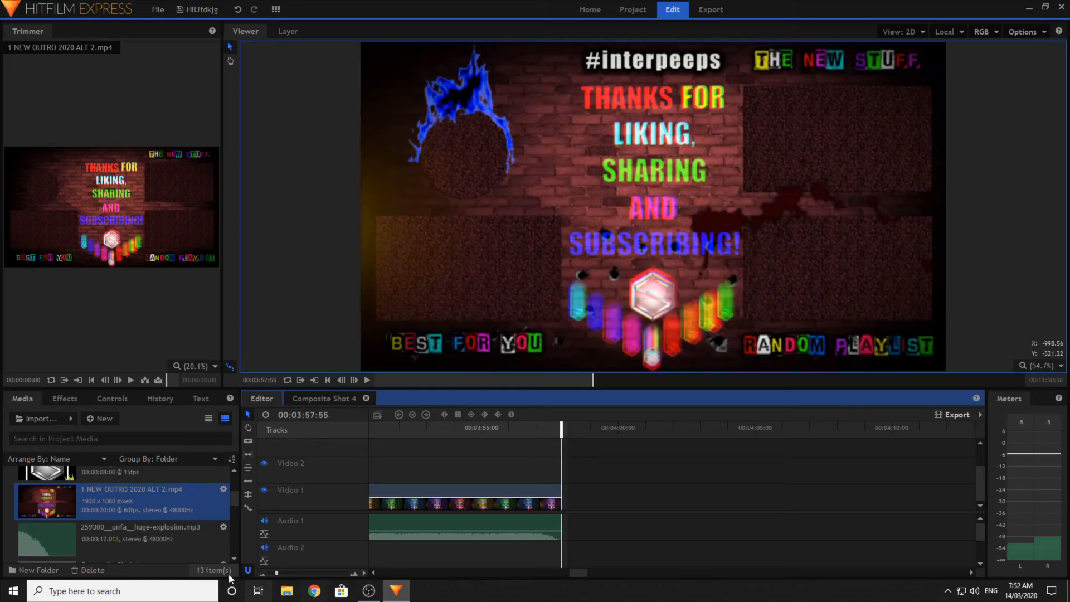
drag(277, 573, 327, 572)
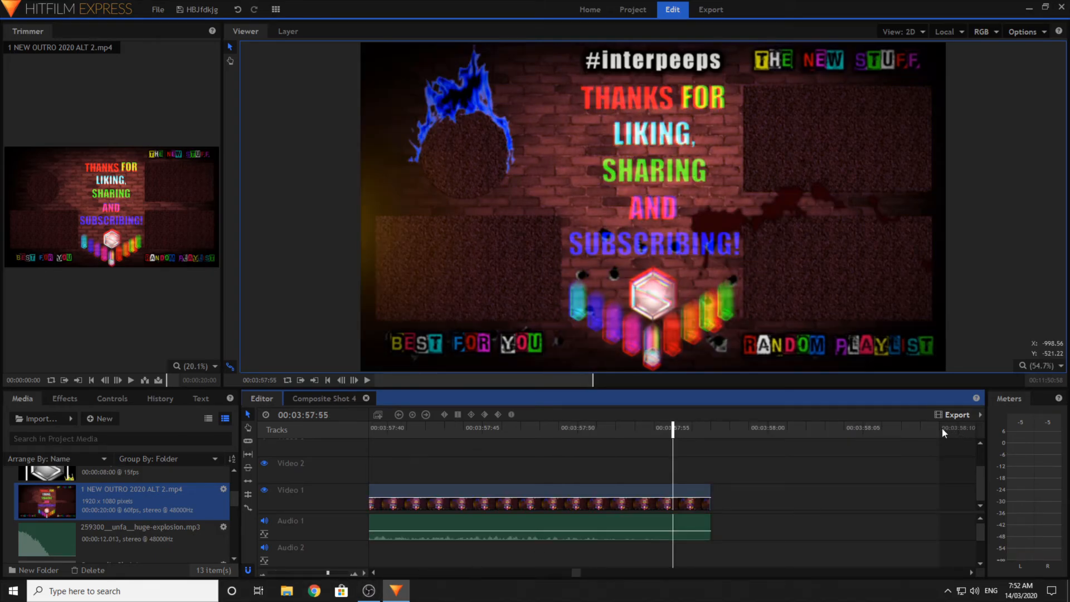
drag(940, 429, 711, 475)
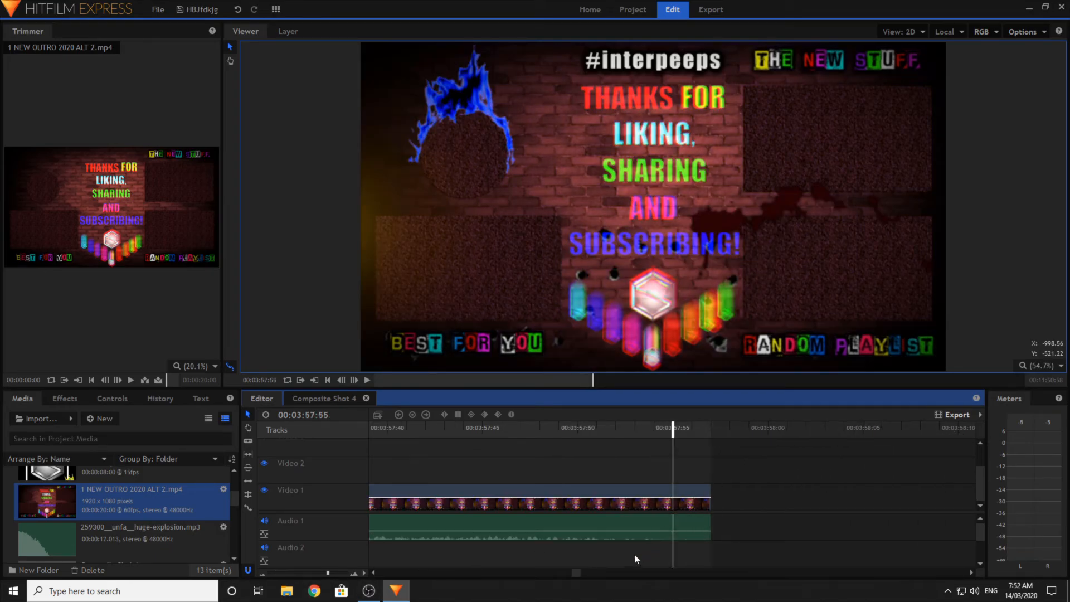
right_click(561, 497)
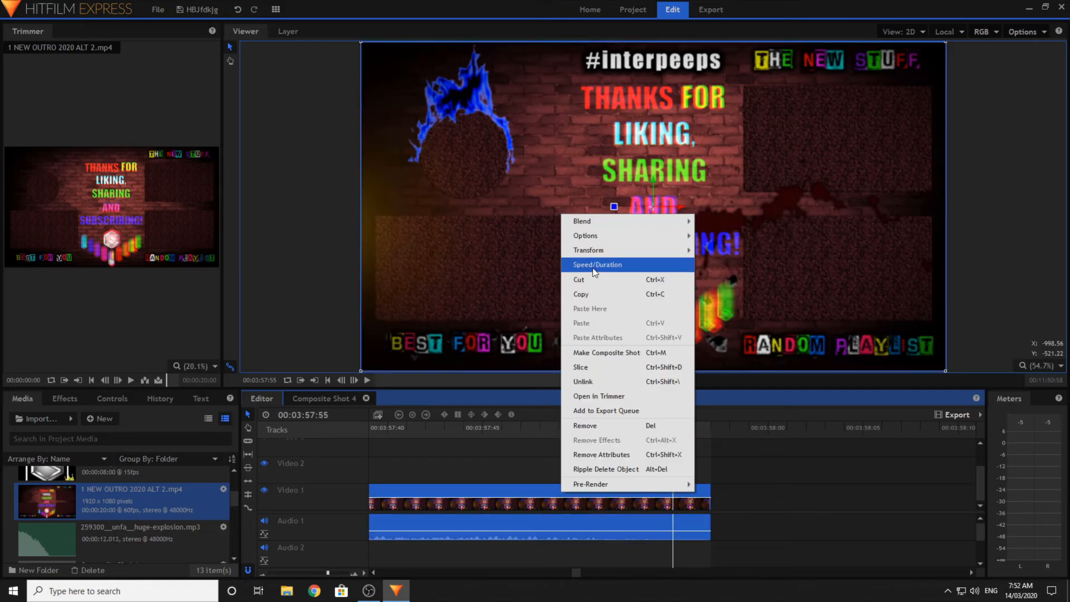
click(591, 262)
click(605, 228)
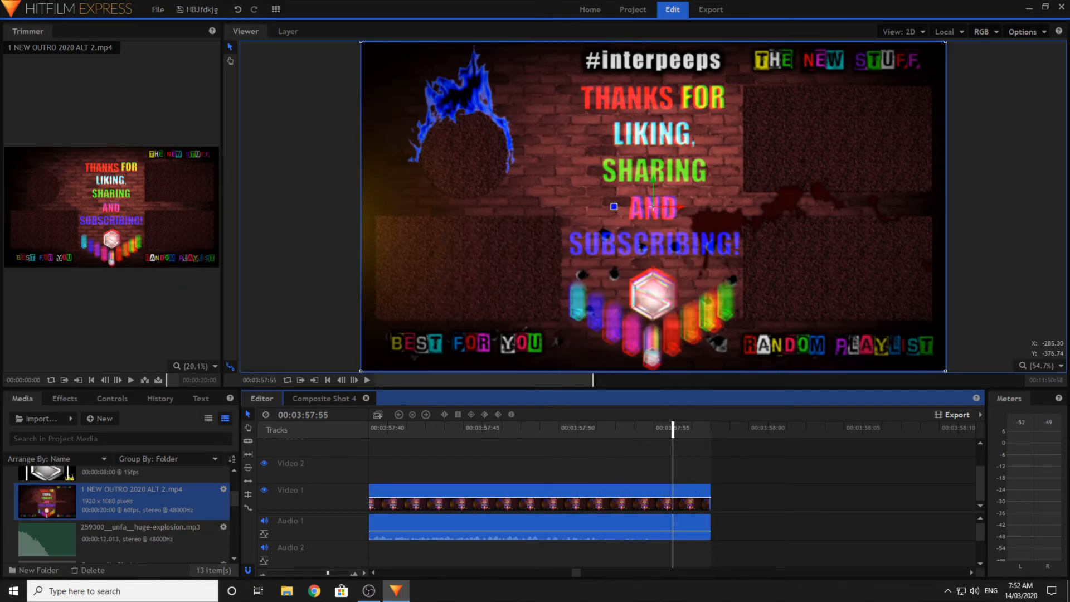
drag(576, 572, 560, 573)
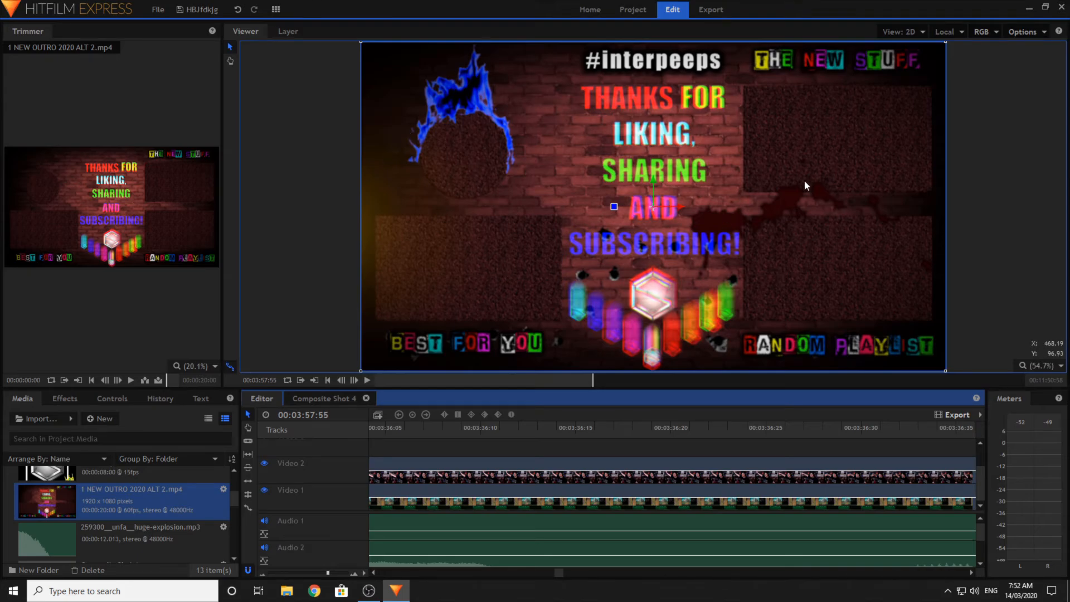
click(752, 450)
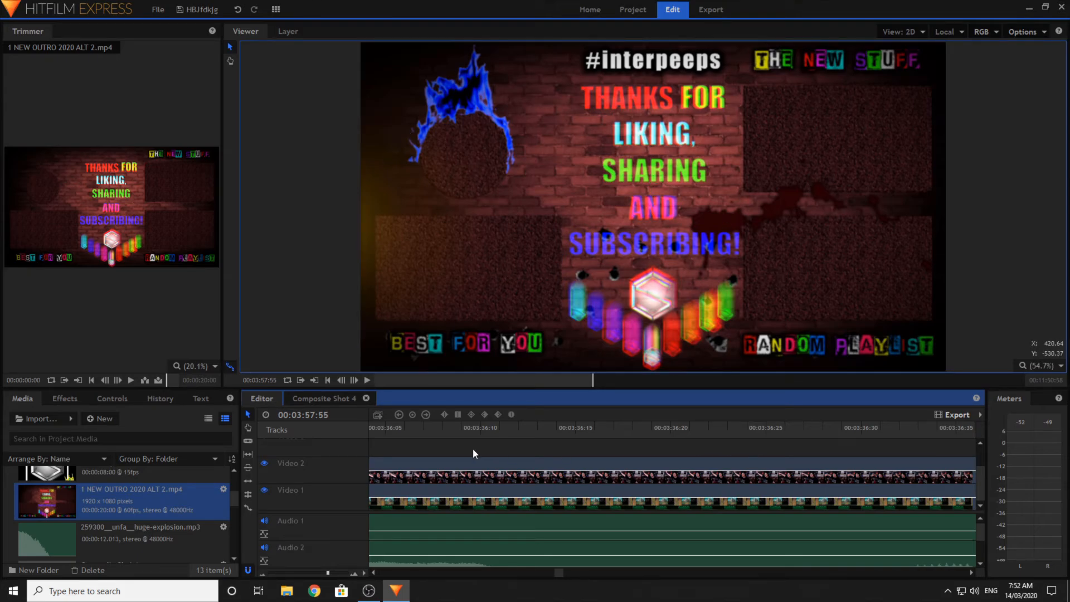
click(278, 572)
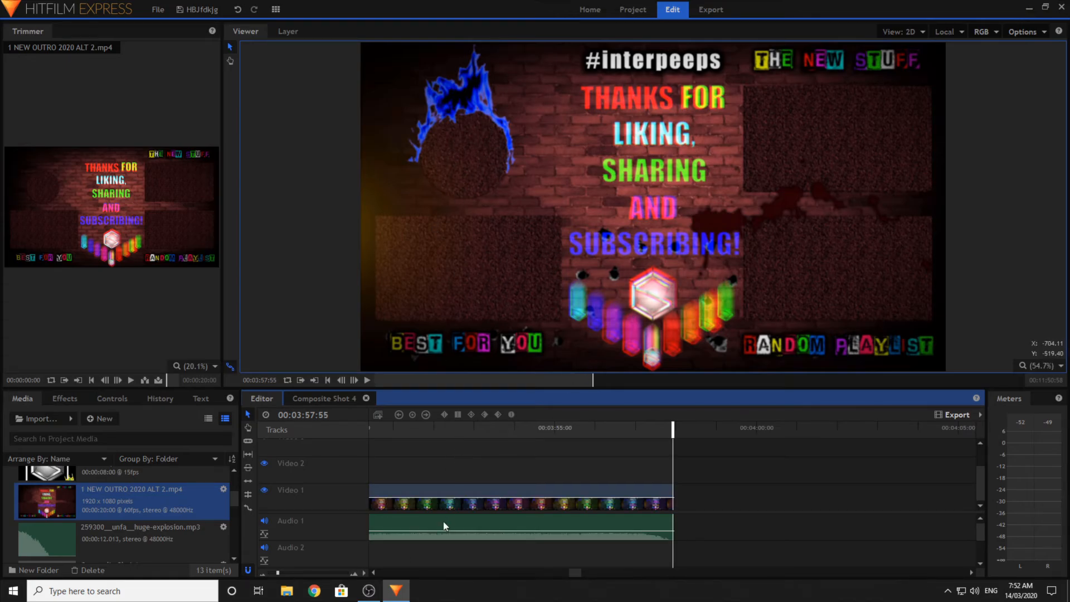
drag(577, 570, 560, 573)
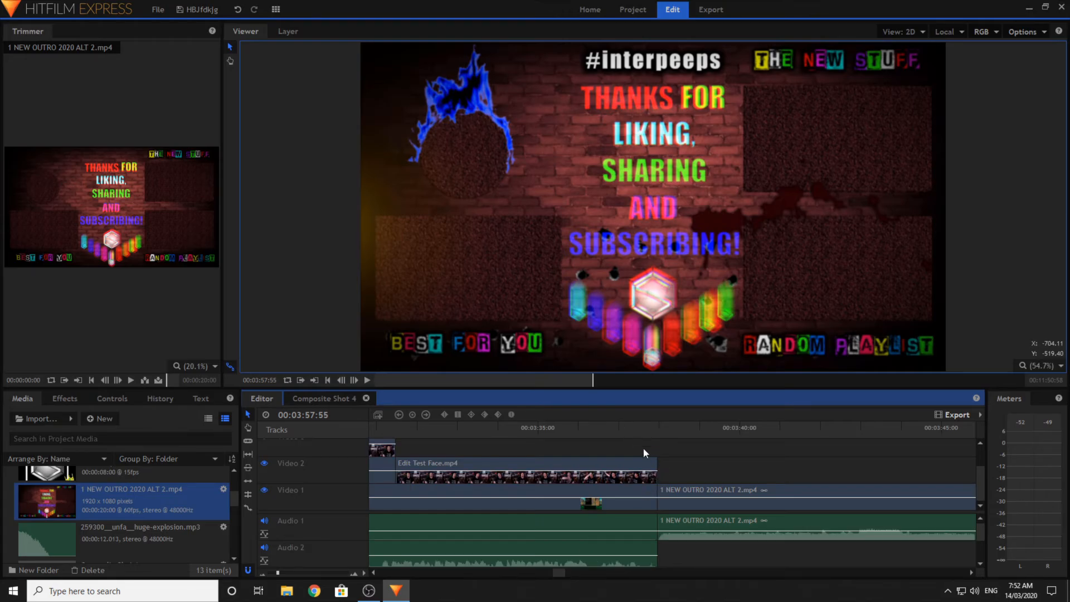
drag(562, 572, 577, 579)
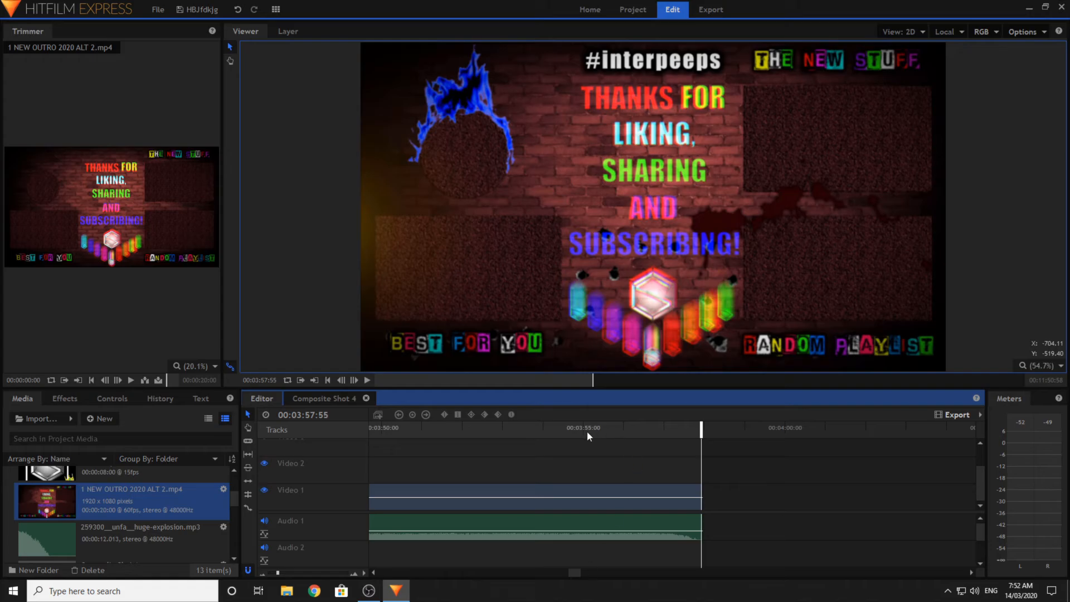
click(340, 572)
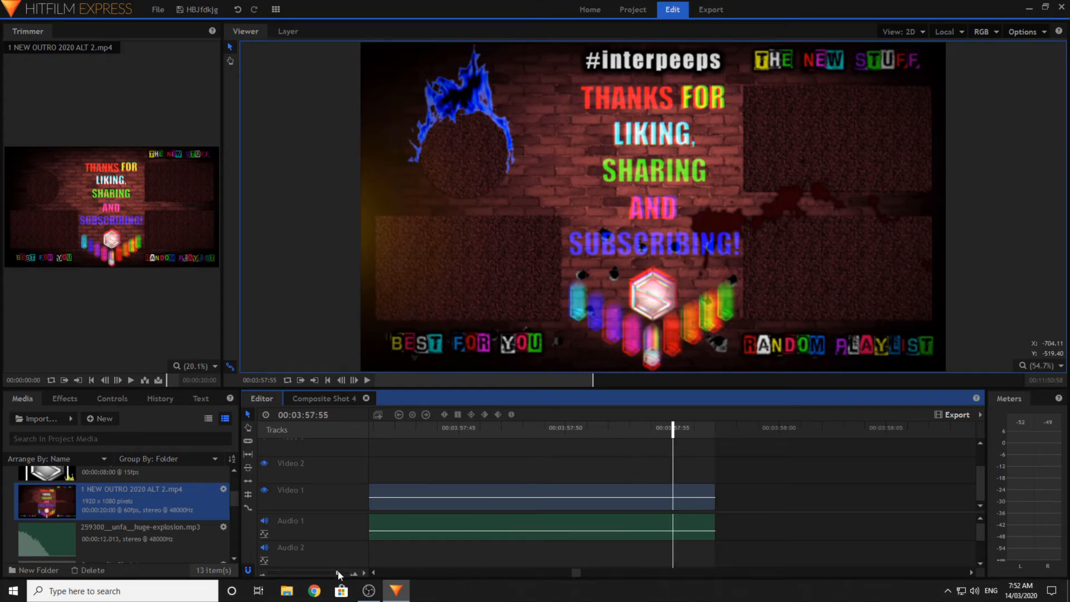
drag(338, 574, 342, 575)
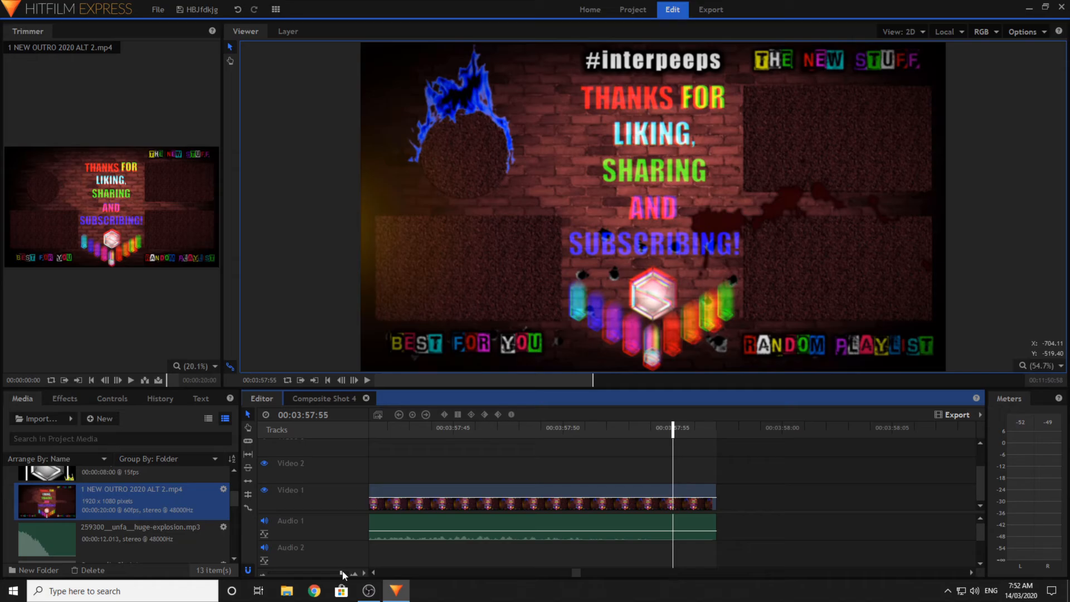
drag(342, 574, 277, 580)
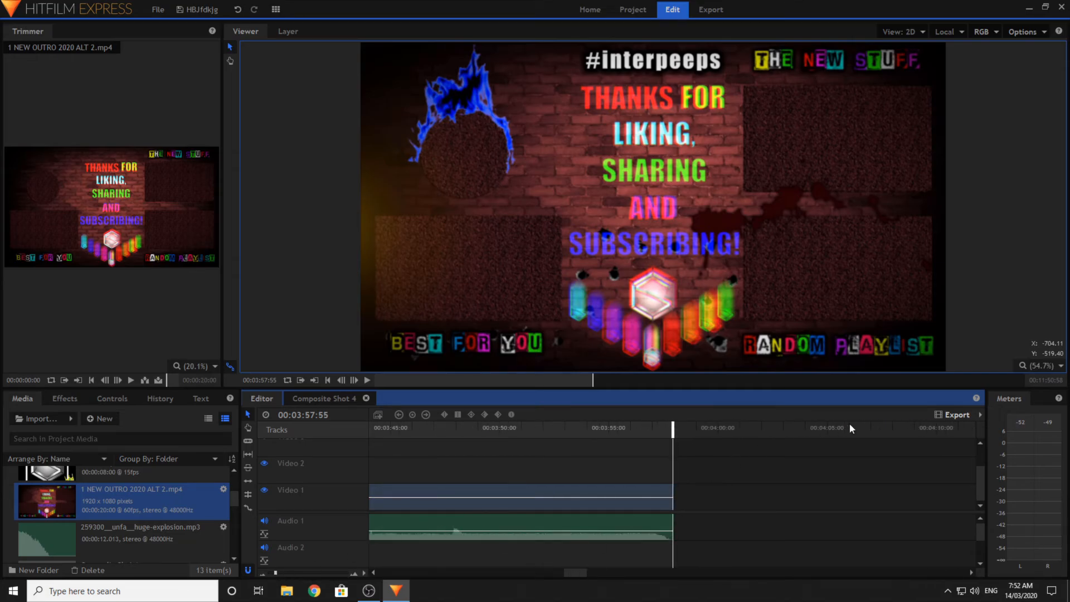
- Add the timeline's in-out area to the export queue and clear the finished tasks from the queue
click(953, 415)
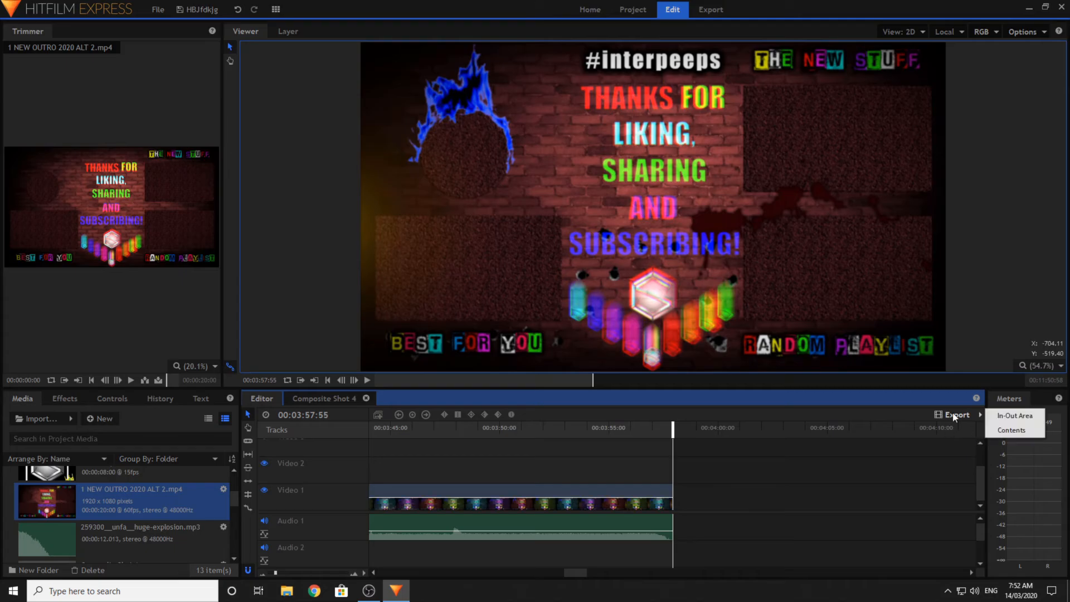
click(1018, 414)
click(552, 325)
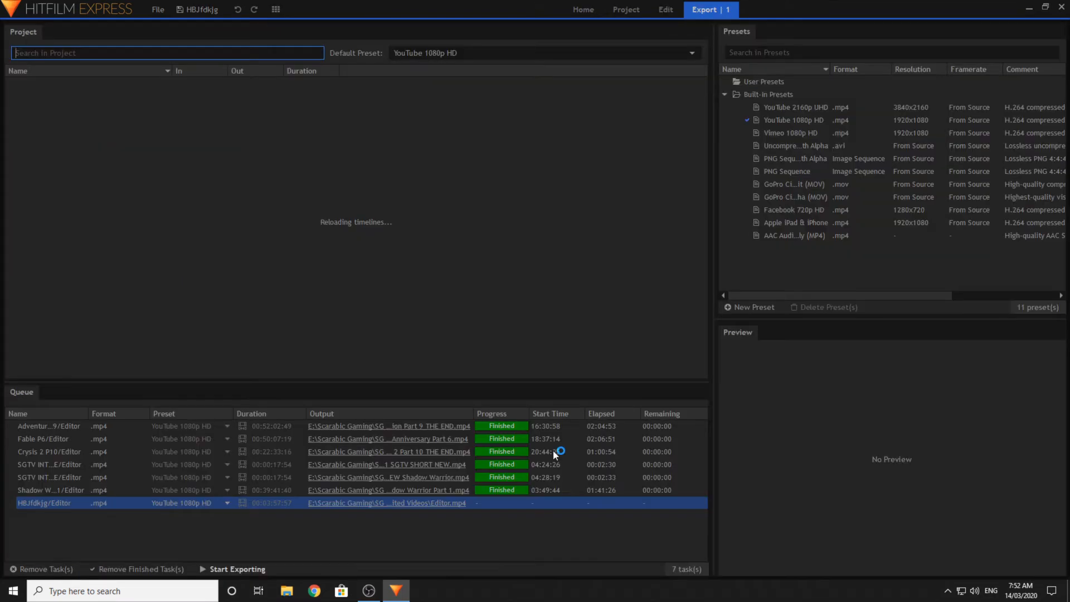
right_click(532, 444)
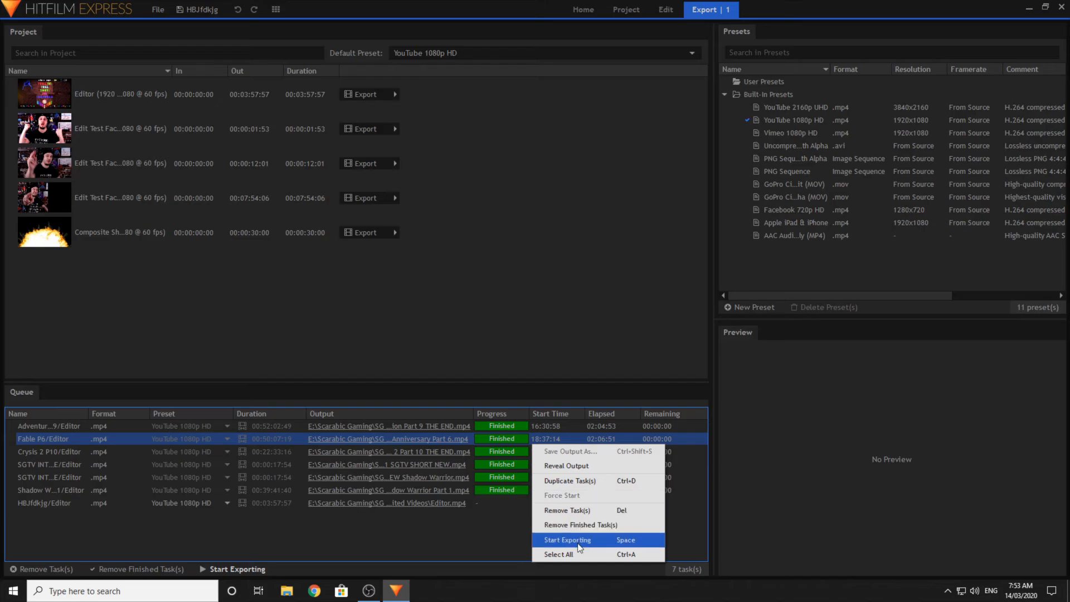
click(577, 525)
- Set the queued export's output file name to hgfgfdhfj in the Edited Videos folder
click(449, 426)
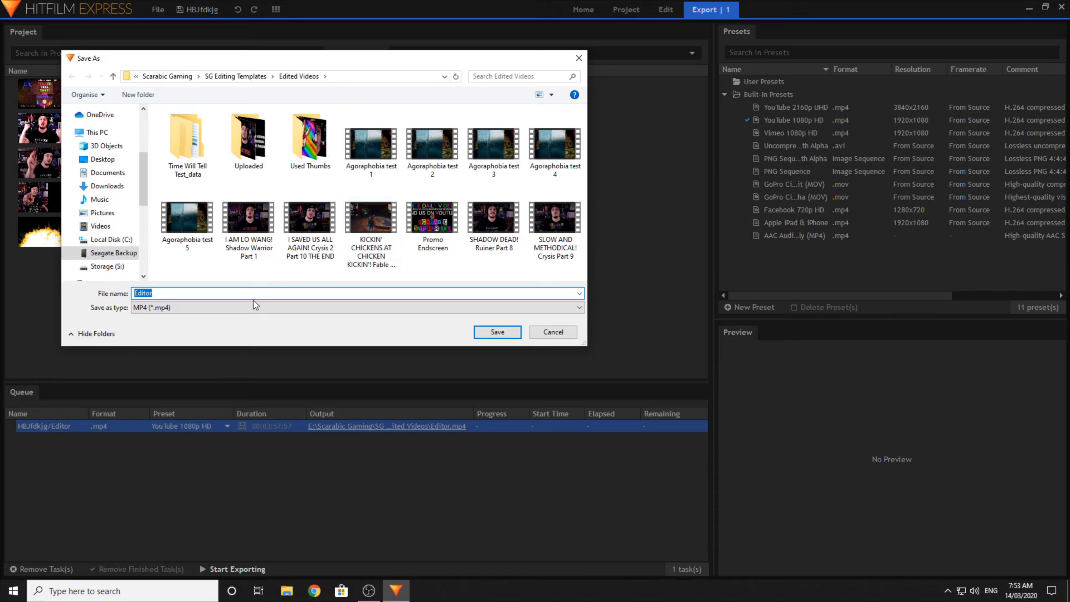
text(hgfgfdhfj)
click(517, 333)
right_click(483, 428)
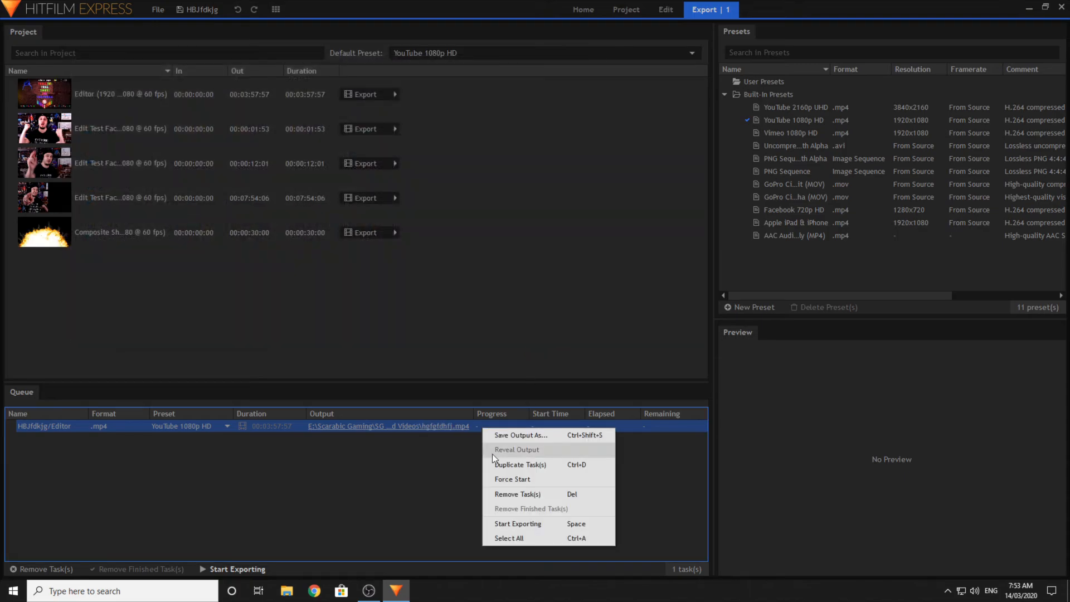
click(402, 480)
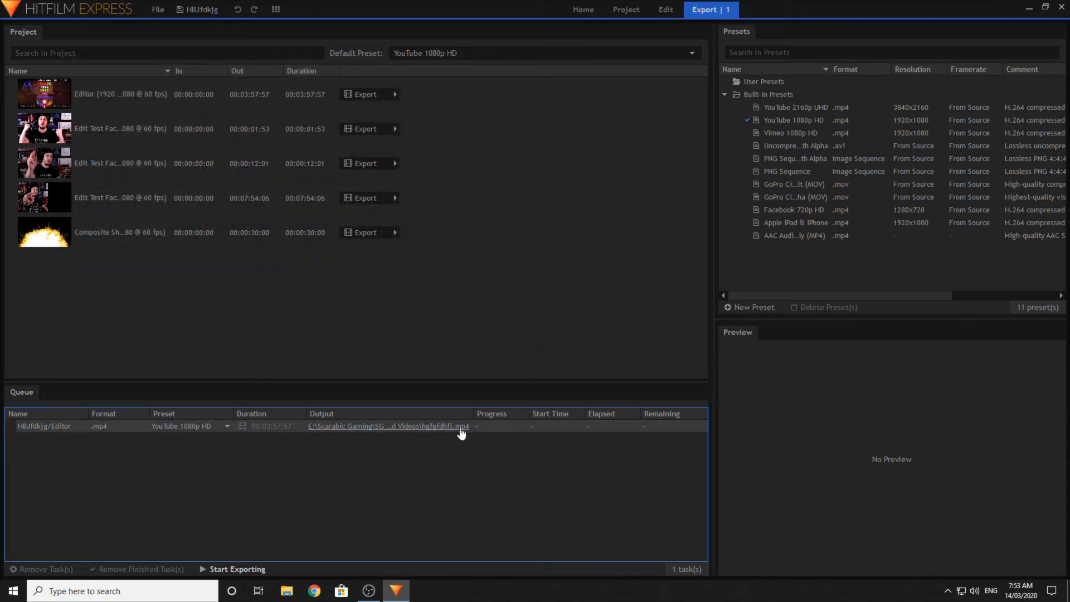
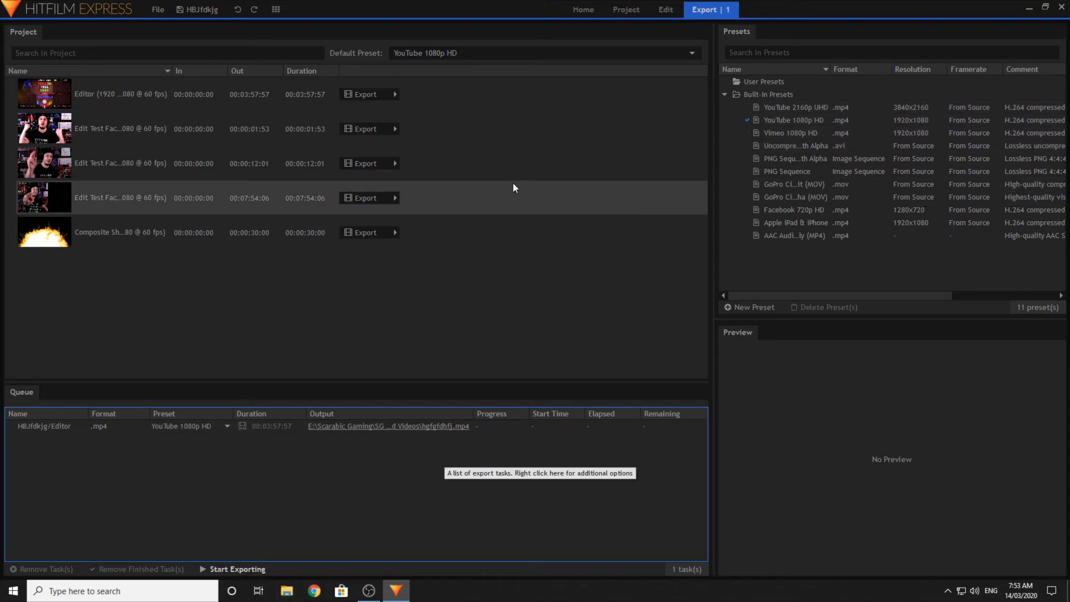
- Remove the HBJfdkjg/Editor task from the export queue
click(461, 427)
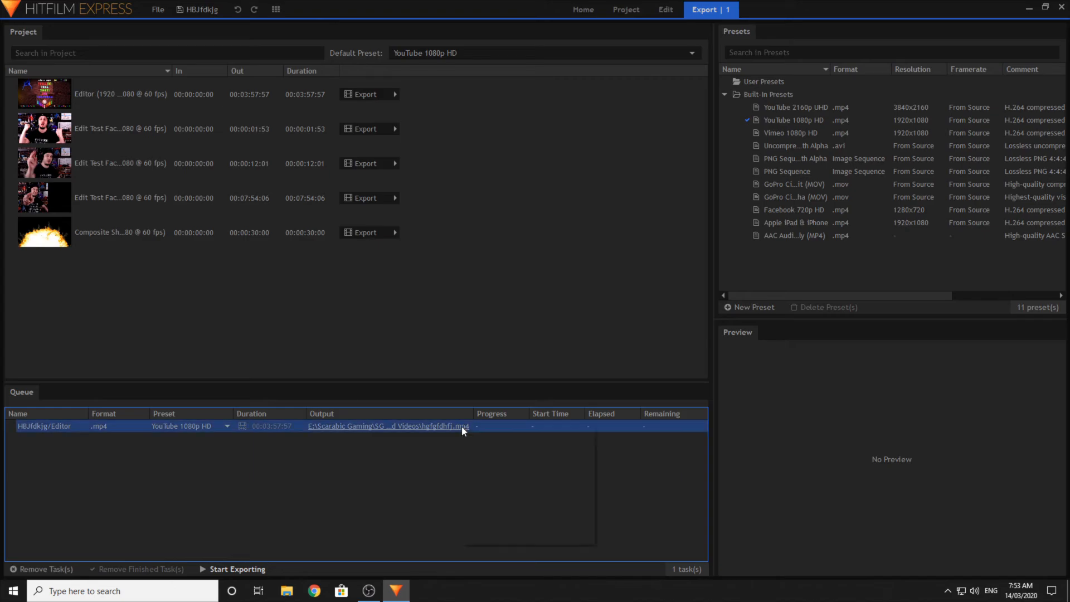
right_click(461, 426)
click(502, 493)
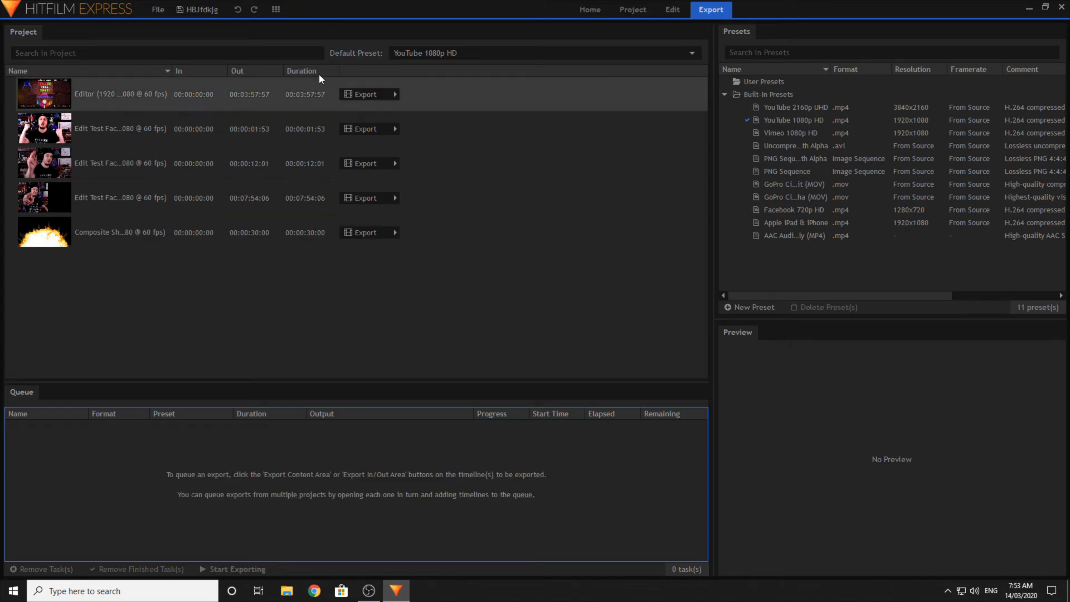
- Return to the editing timeline and slice the Edit Test Face.mp4 Composite Shot on Video 2 at 02:15:38
click(674, 9)
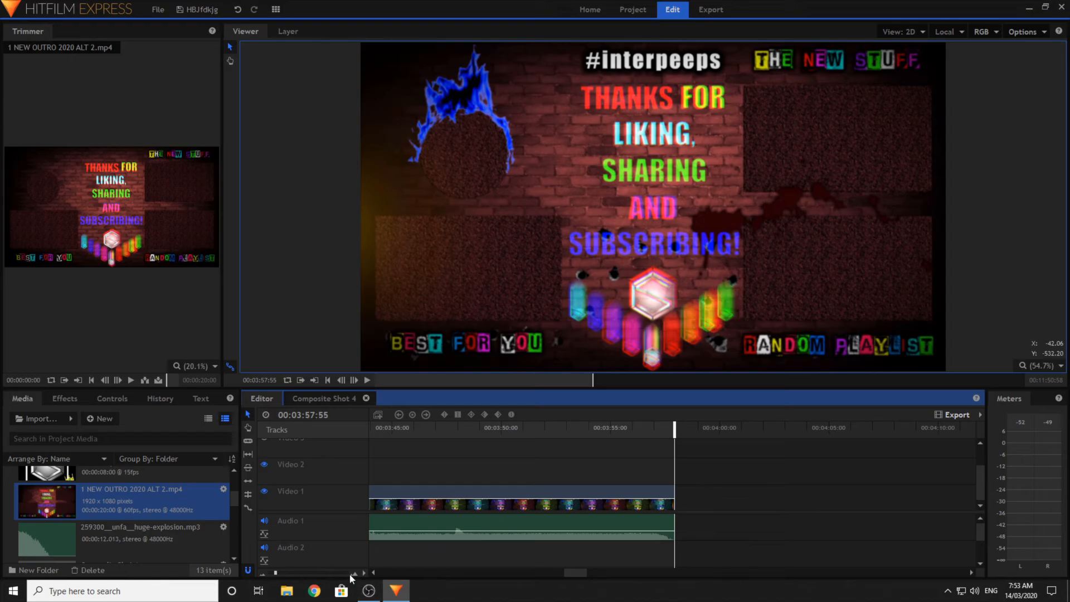
drag(564, 573, 493, 570)
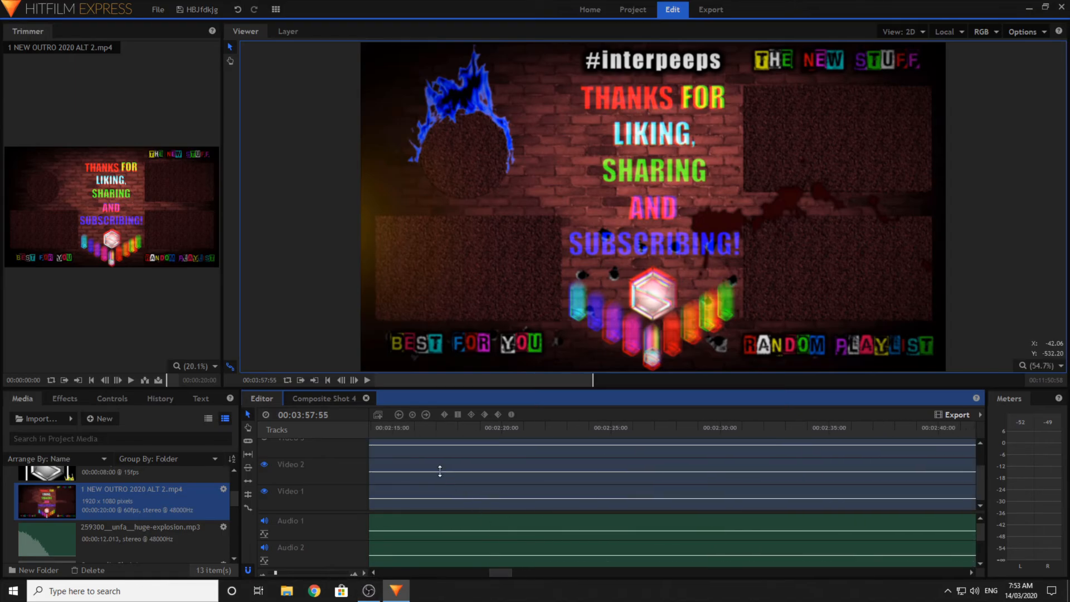
click(393, 428)
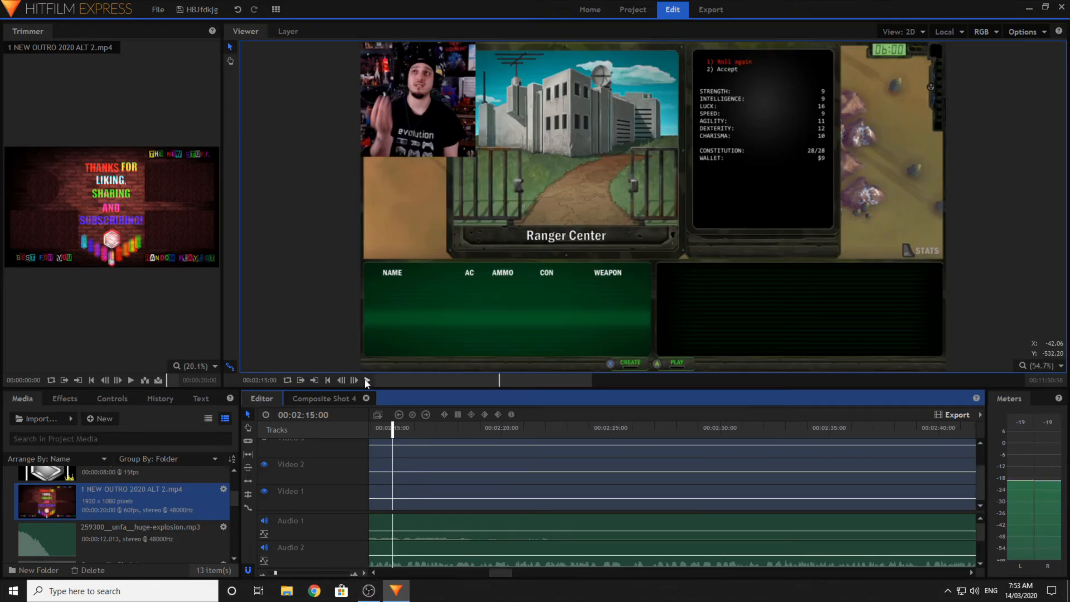
click(367, 381)
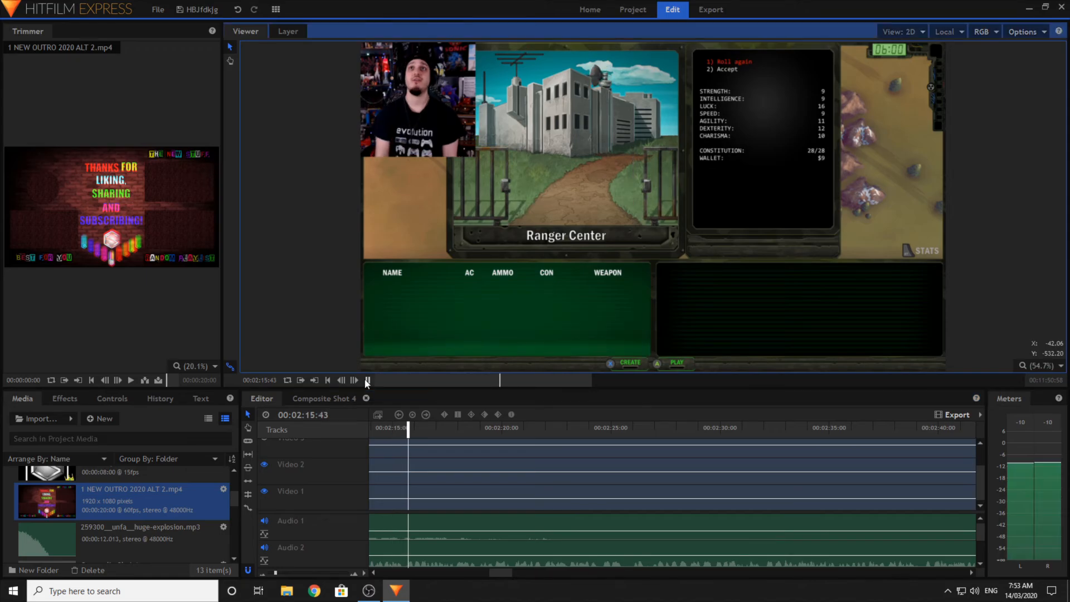
click(367, 380)
click(409, 428)
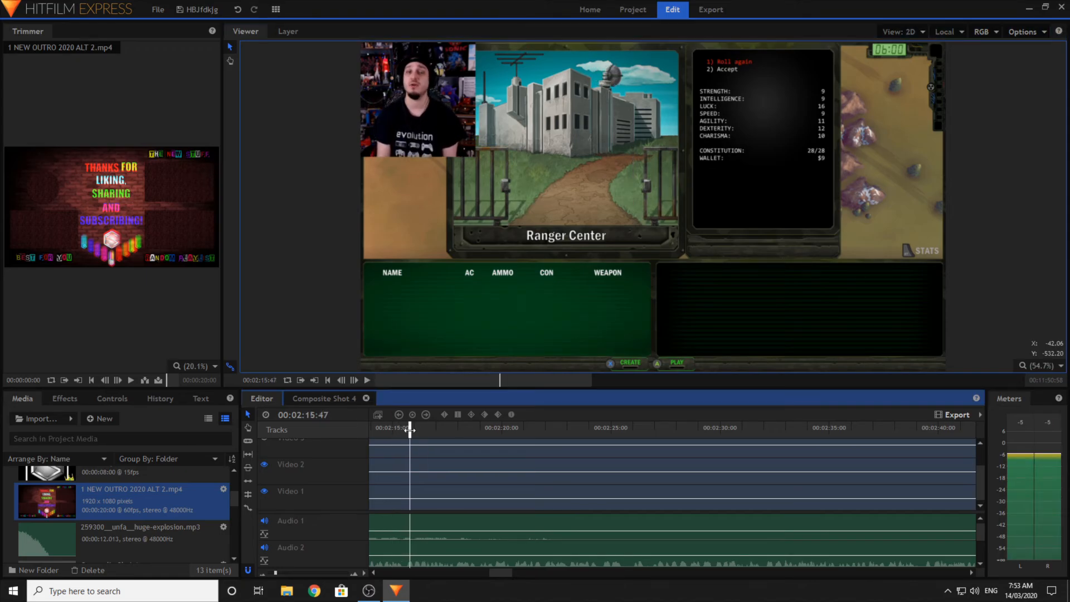
drag(410, 428, 407, 432)
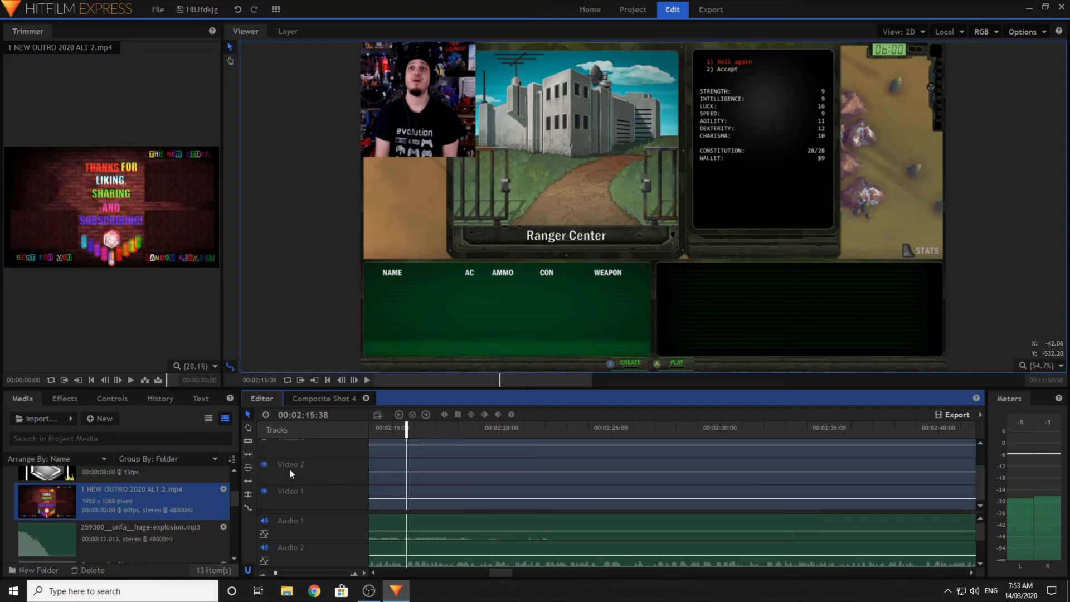
click(247, 442)
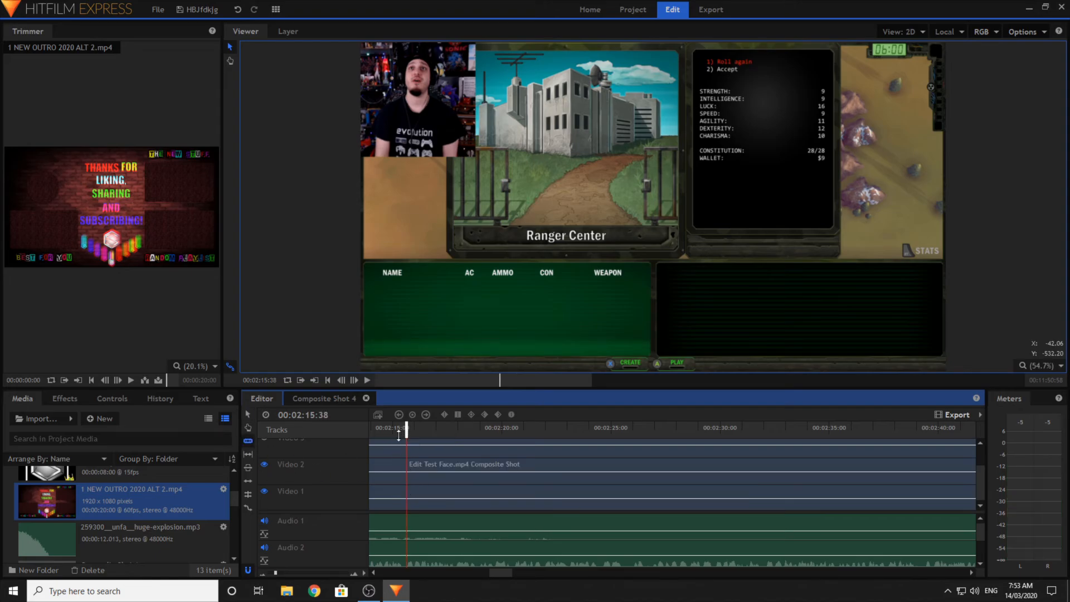
- Slice the Edit Test Face.mp4 Composite Shot on Video 2 at 02:16:30, where the short spoken segment ends
drag(407, 431, 417, 433)
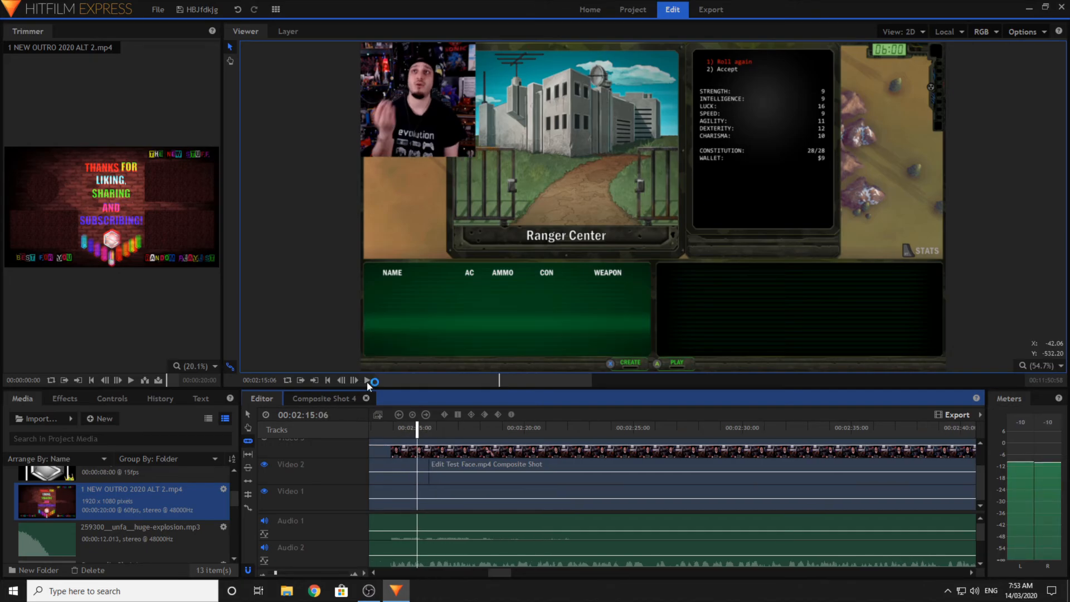
click(368, 380)
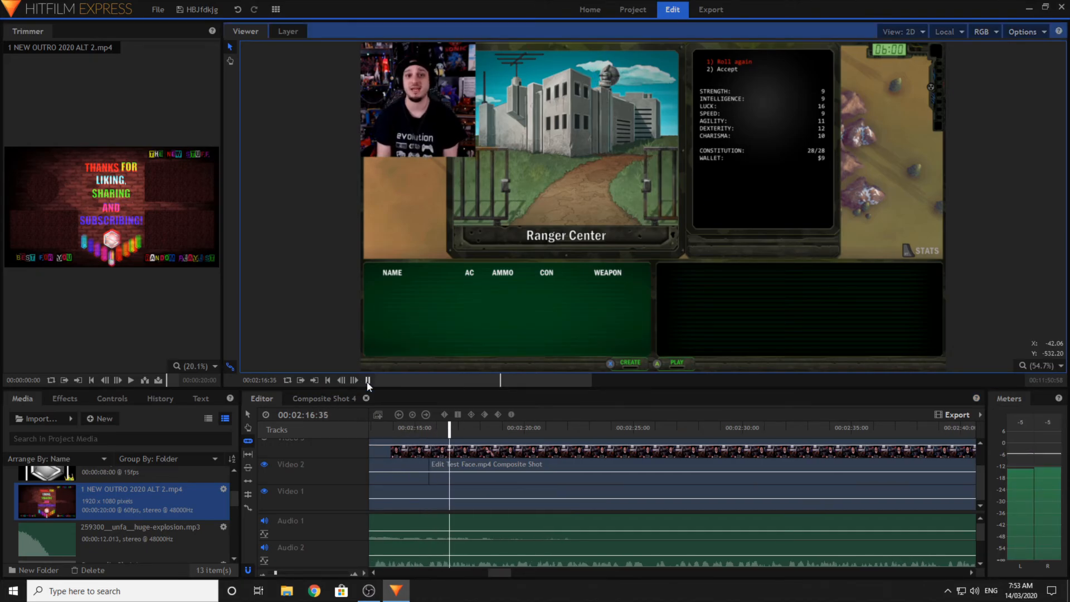
click(368, 380)
click(340, 383)
click(340, 383)
click(340, 382)
click(340, 382)
click(340, 382)
click(339, 383)
click(339, 382)
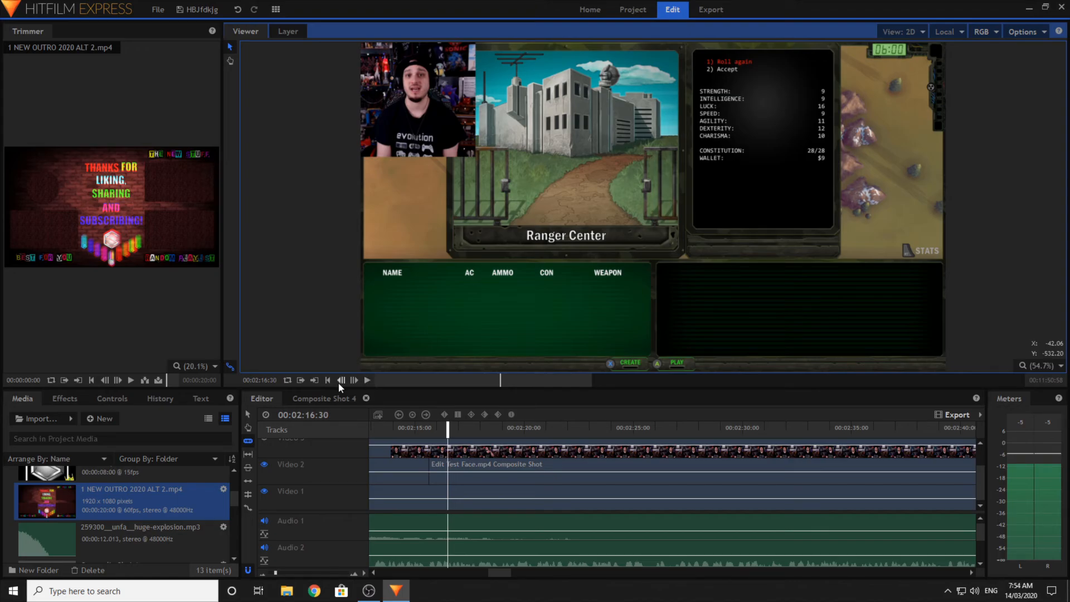
click(448, 458)
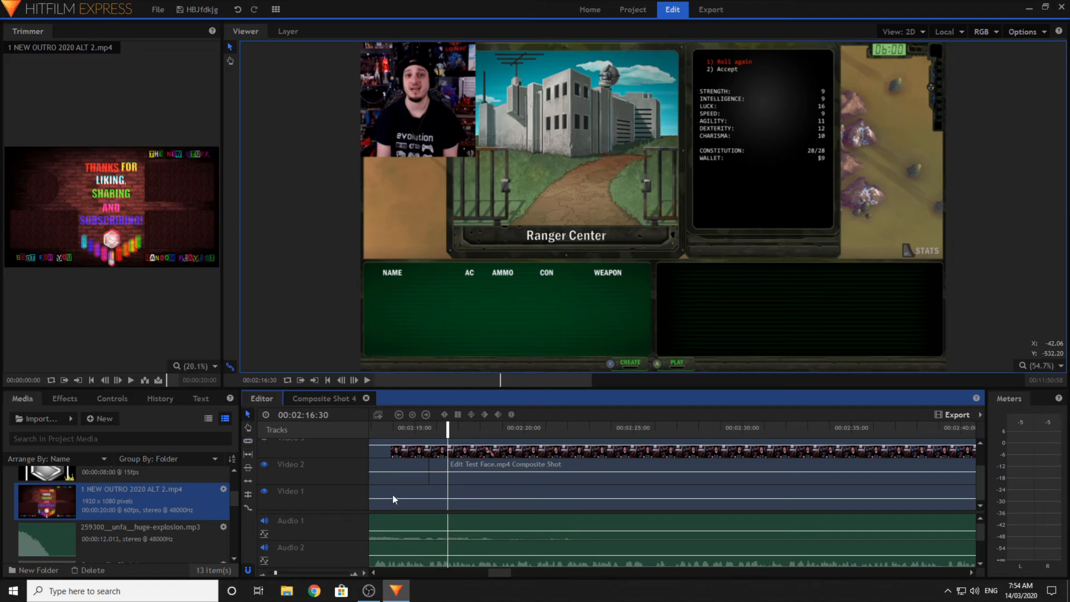
- Slice the Edit Test Game.mp4 clip on Video 1 at 02:15:38 and 02:16:30, matching the cuts on Video 2
right_click(437, 463)
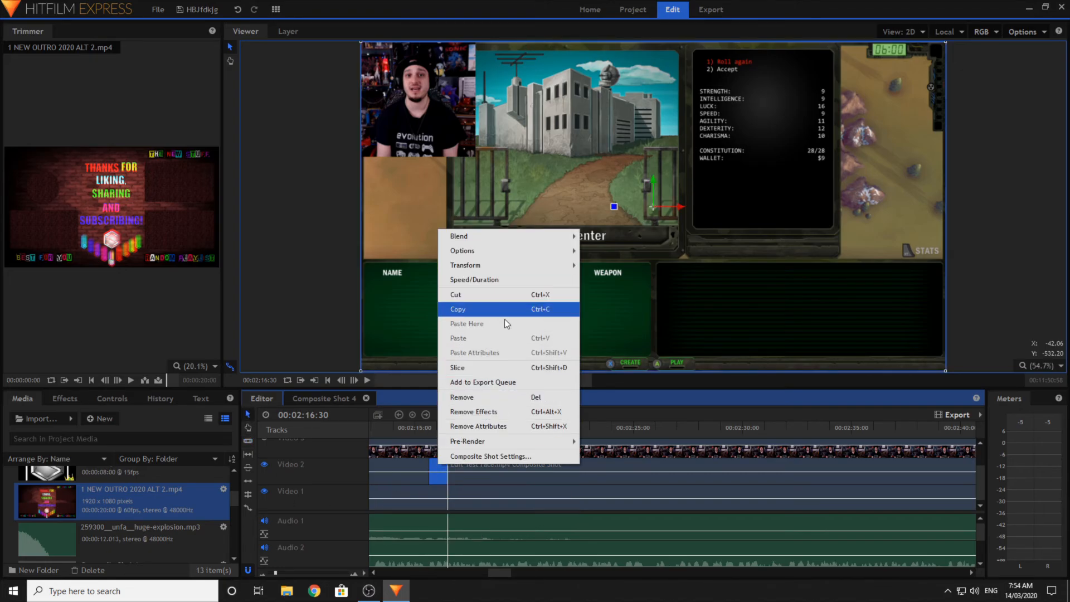
click(329, 355)
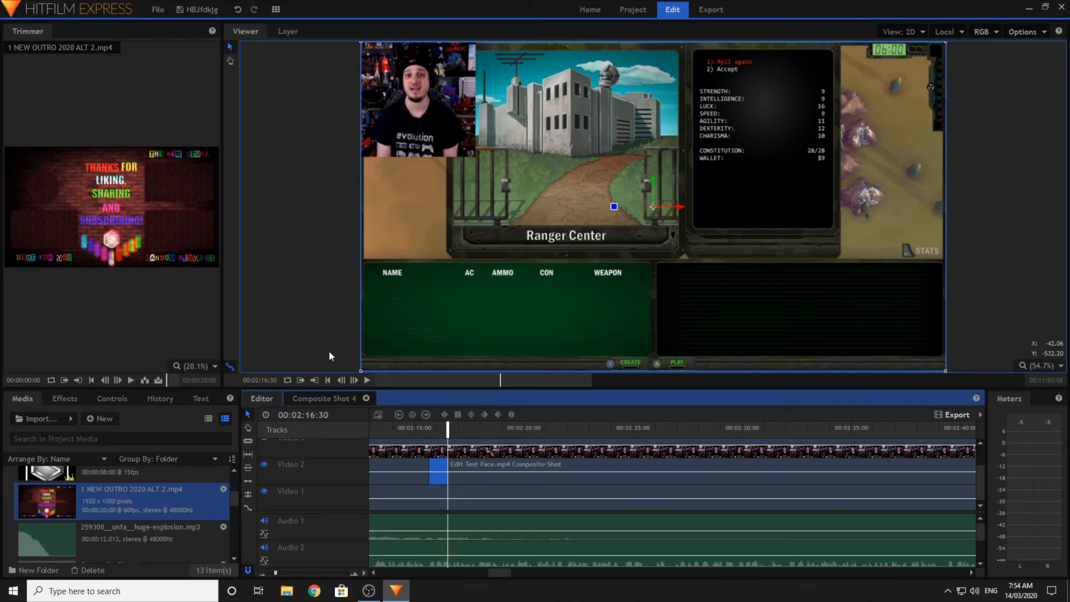
key(c)
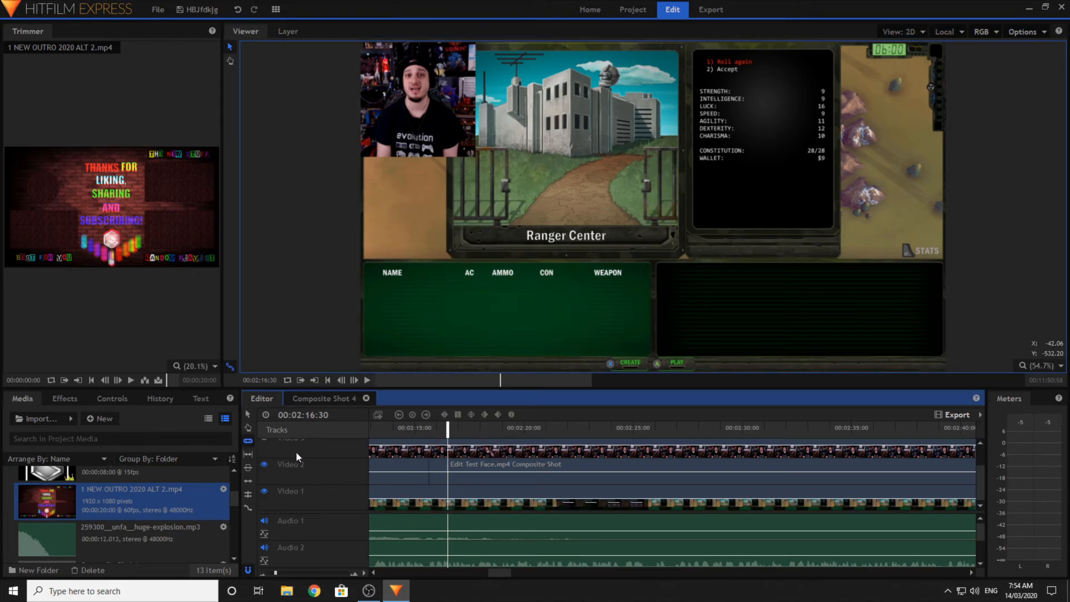
click(432, 495)
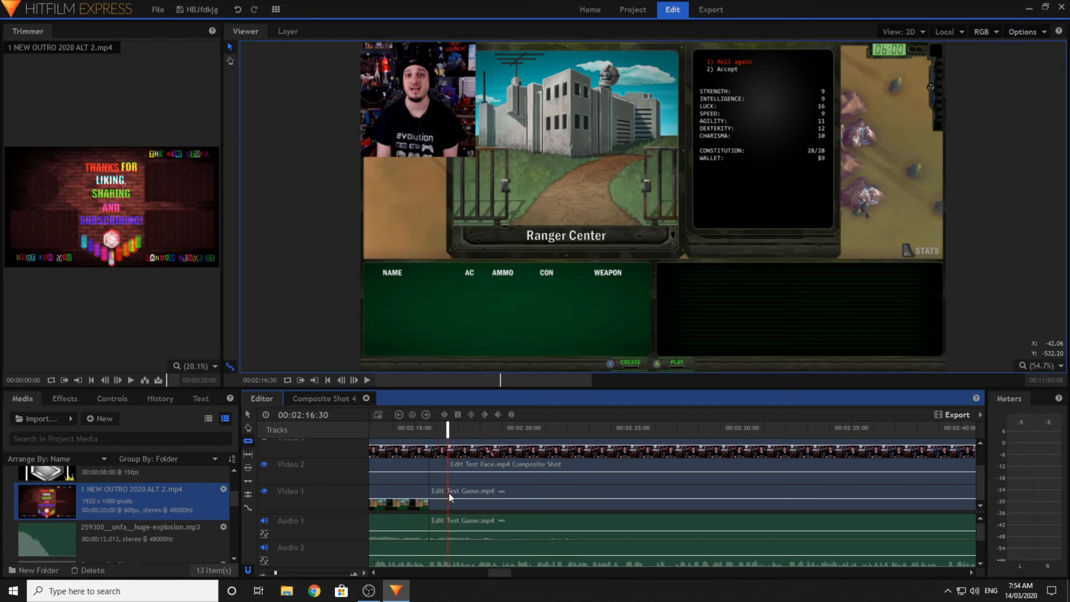
click(450, 496)
- Make the short game segment a composite shot named Edit Test Game.mp4 Composite Shot, using the selected clip's properties, and expand its media layer
right_click(441, 493)
click(471, 365)
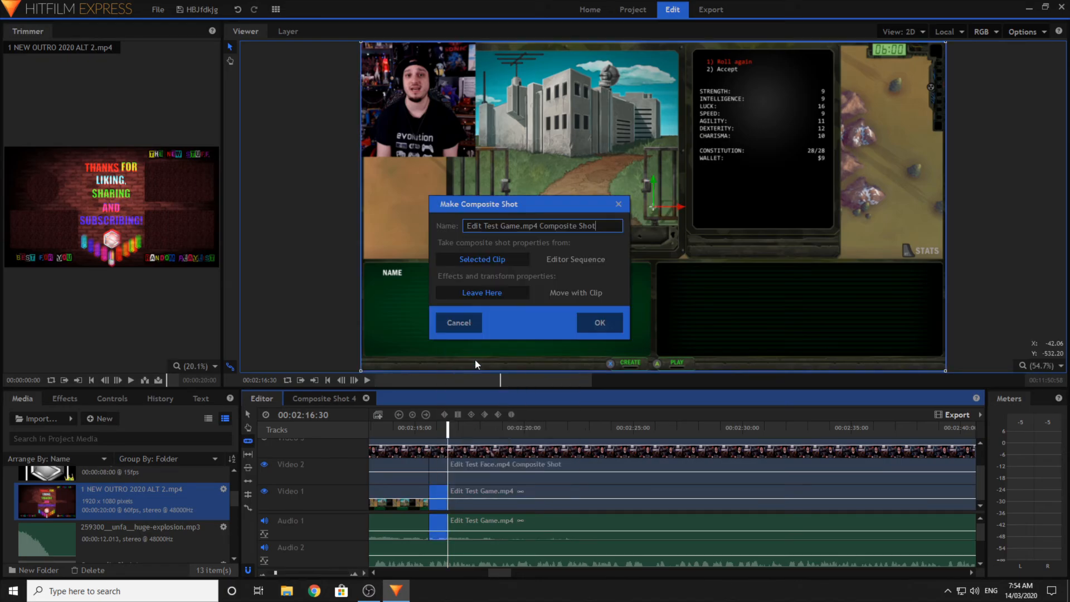
click(583, 326)
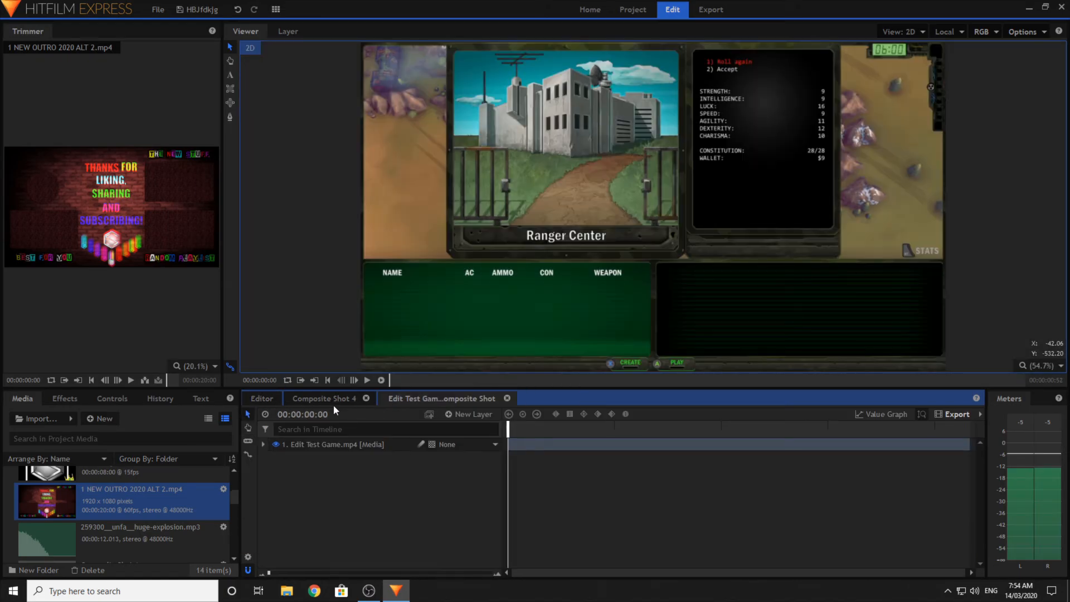
click(265, 399)
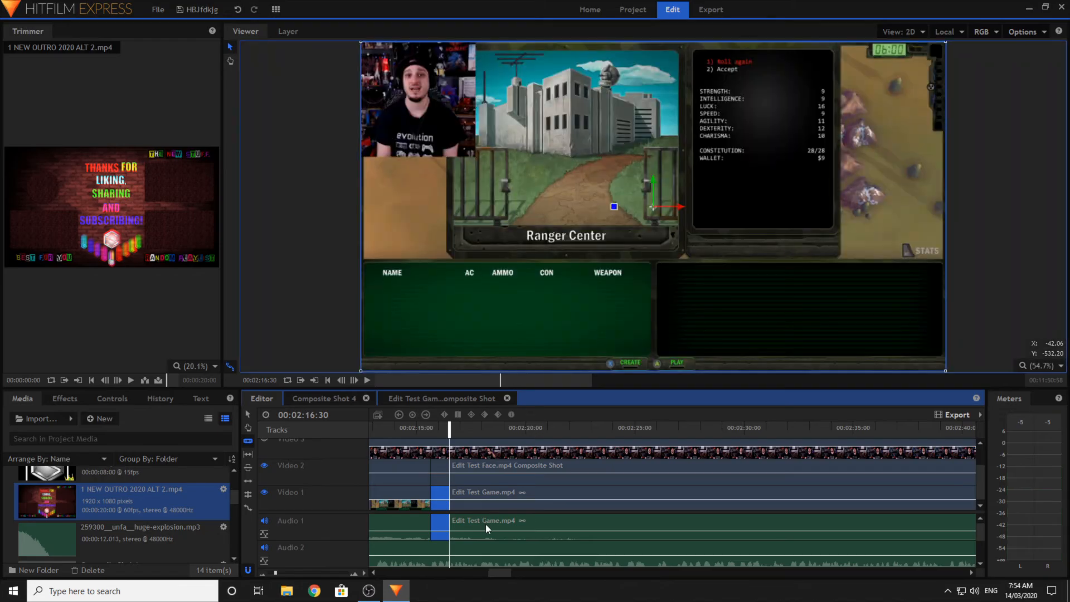
click(249, 416)
click(420, 401)
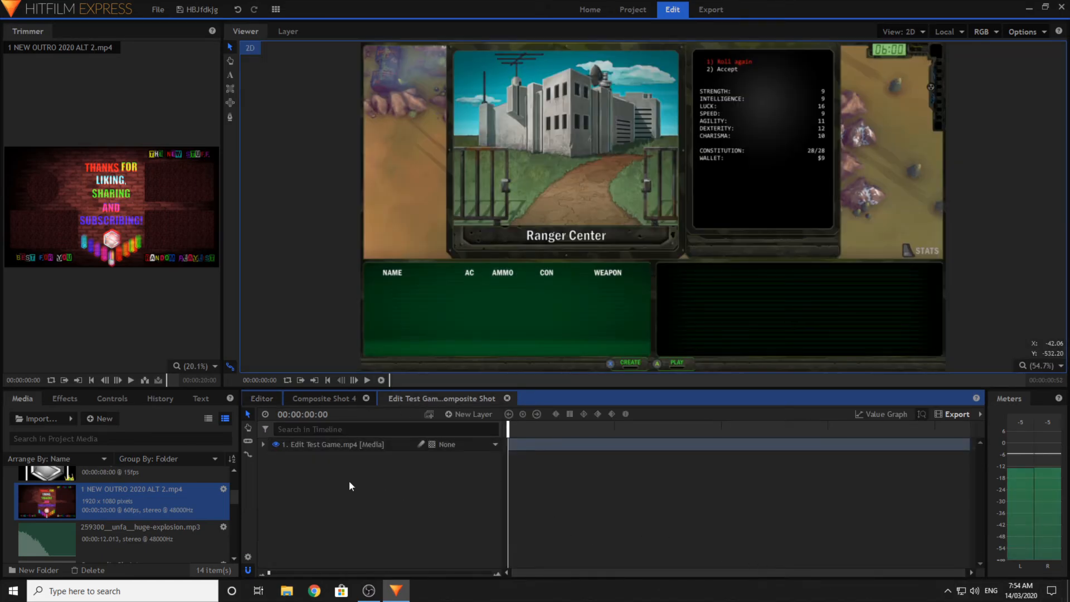
click(266, 443)
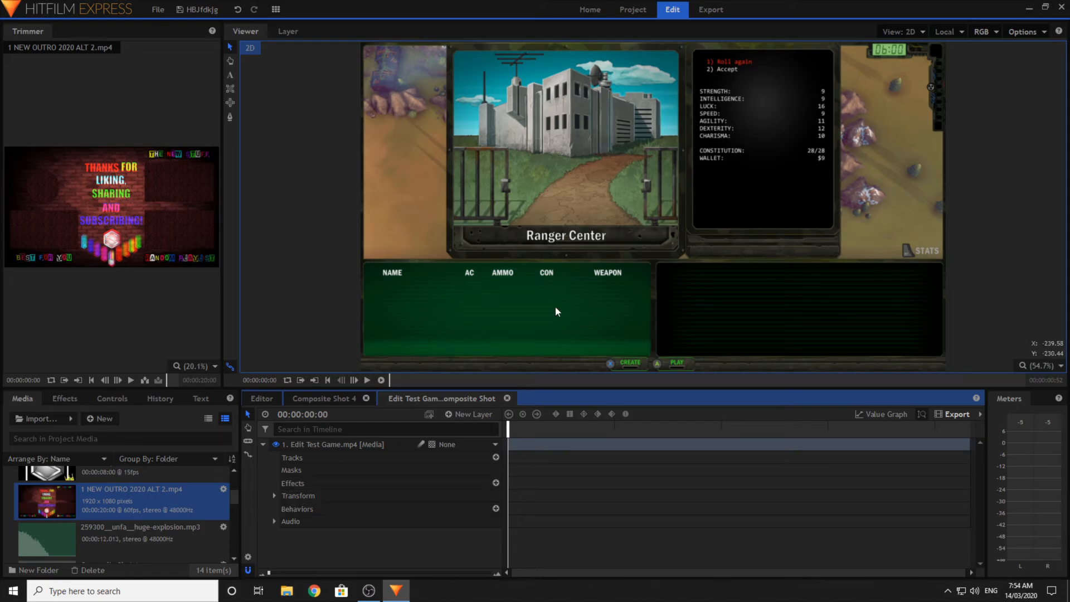
- Draw a text box across most of the composite shot's frame and enter VERY CHARISMATIC
click(232, 76)
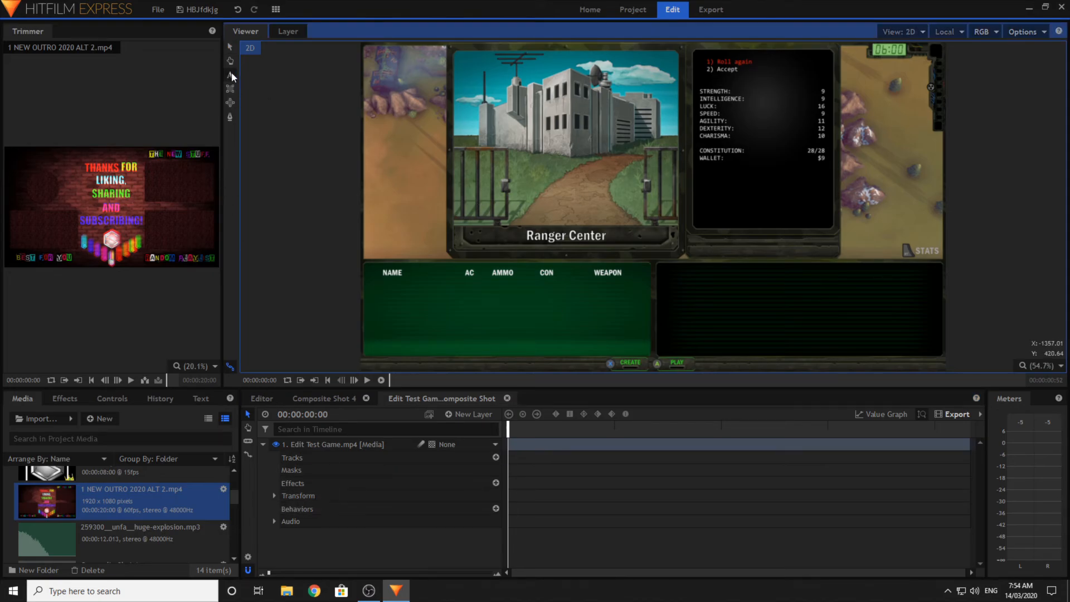
drag(376, 68, 920, 360)
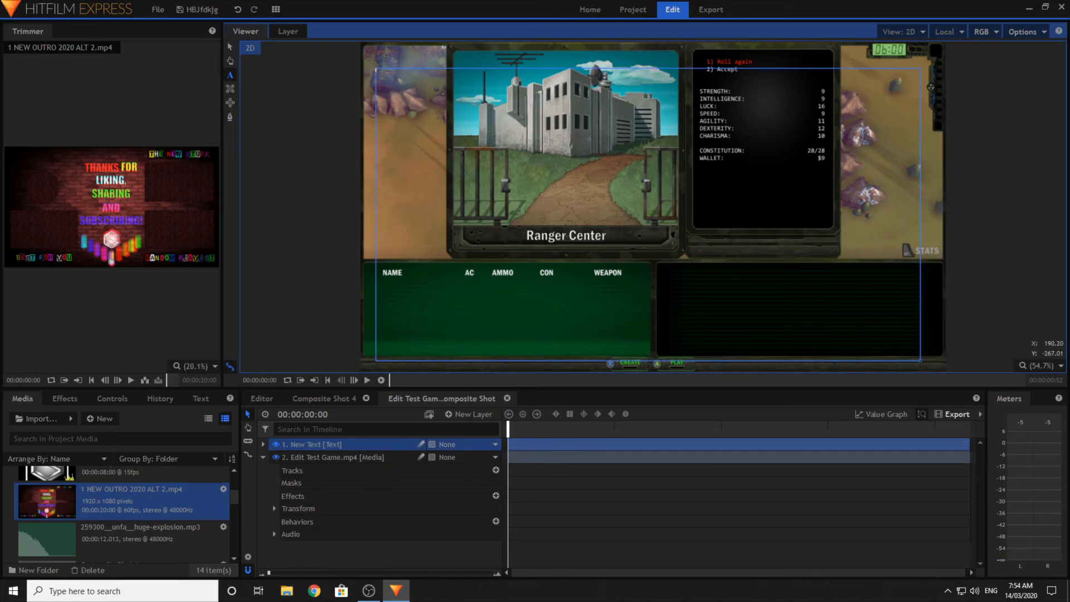
text(VERY CHARIS)
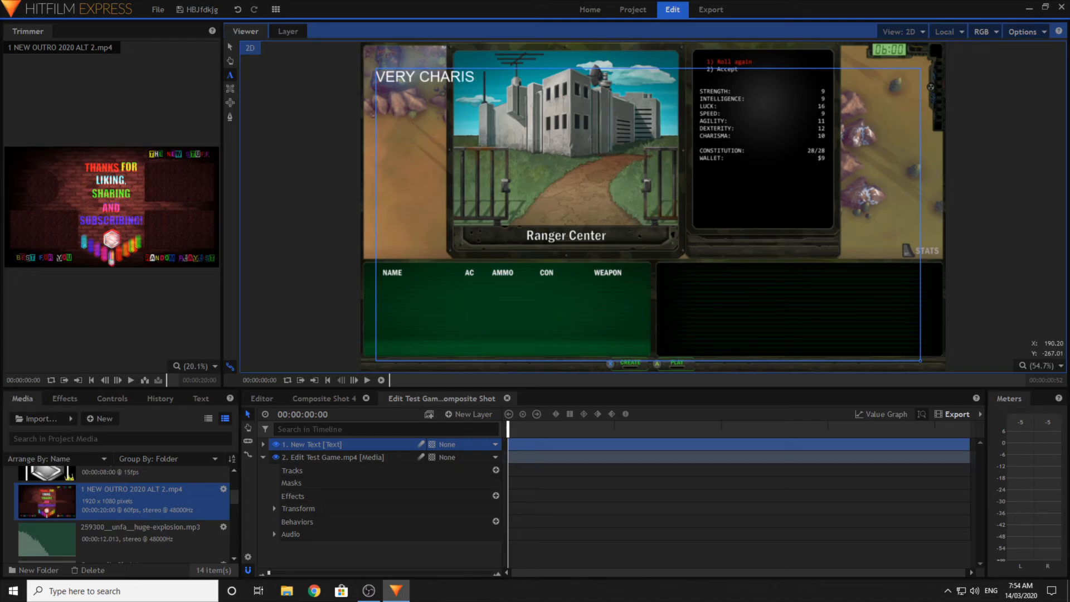
text(MATIV)
- Centre-align the VERY CHARISMATIC text and set its font size to 173
drag(582, 74, 348, 94)
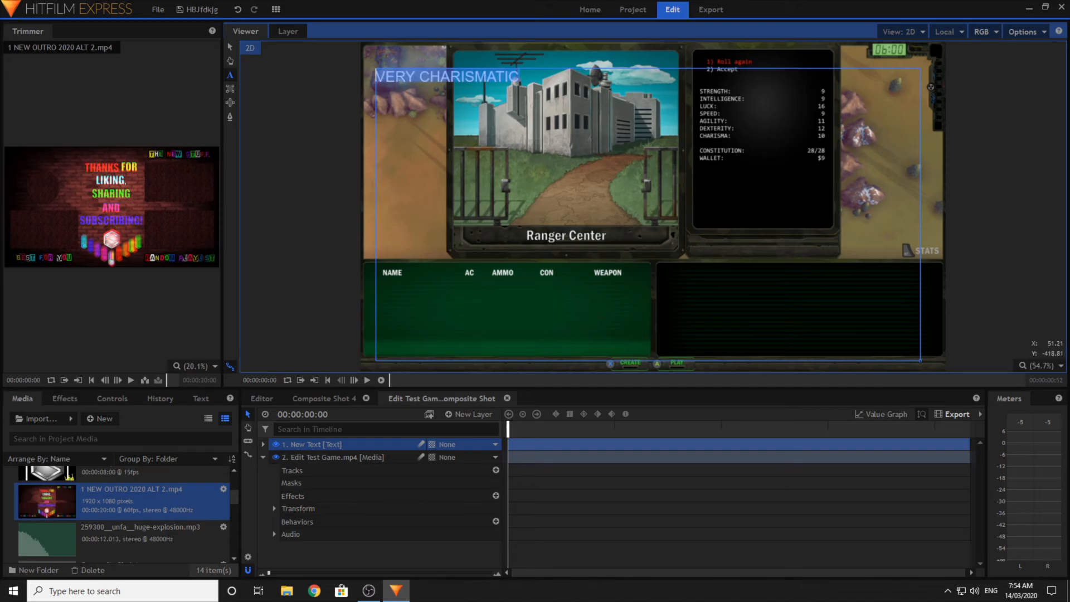
click(263, 444)
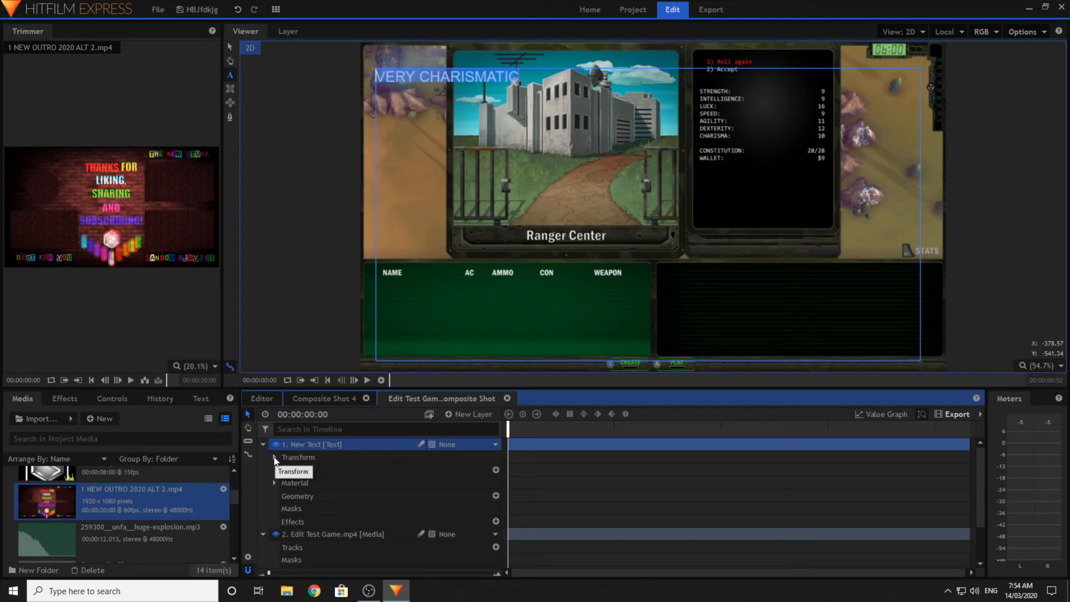
click(198, 401)
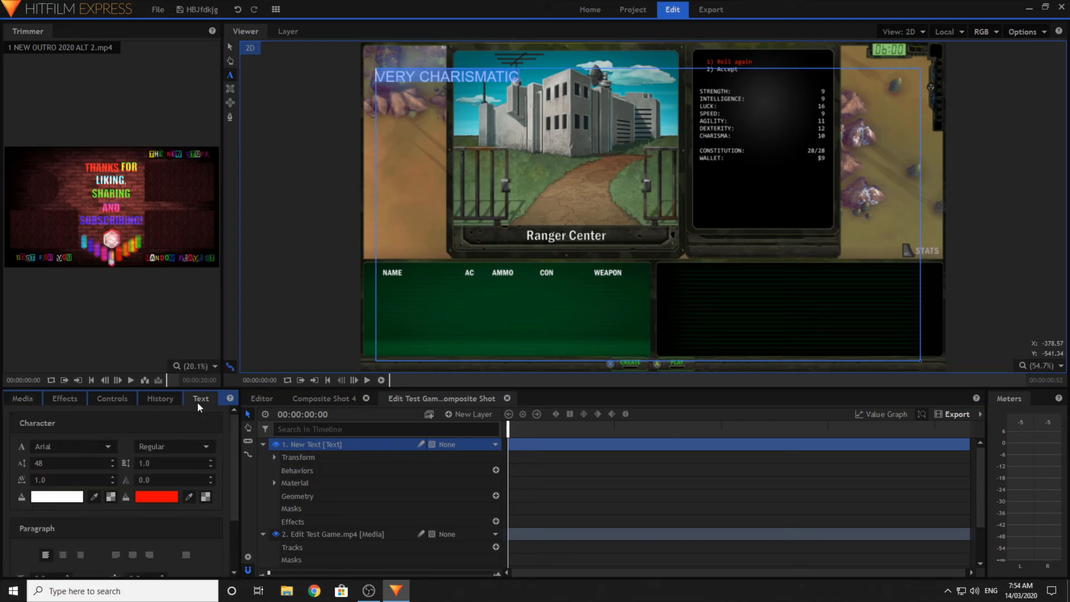
click(63, 554)
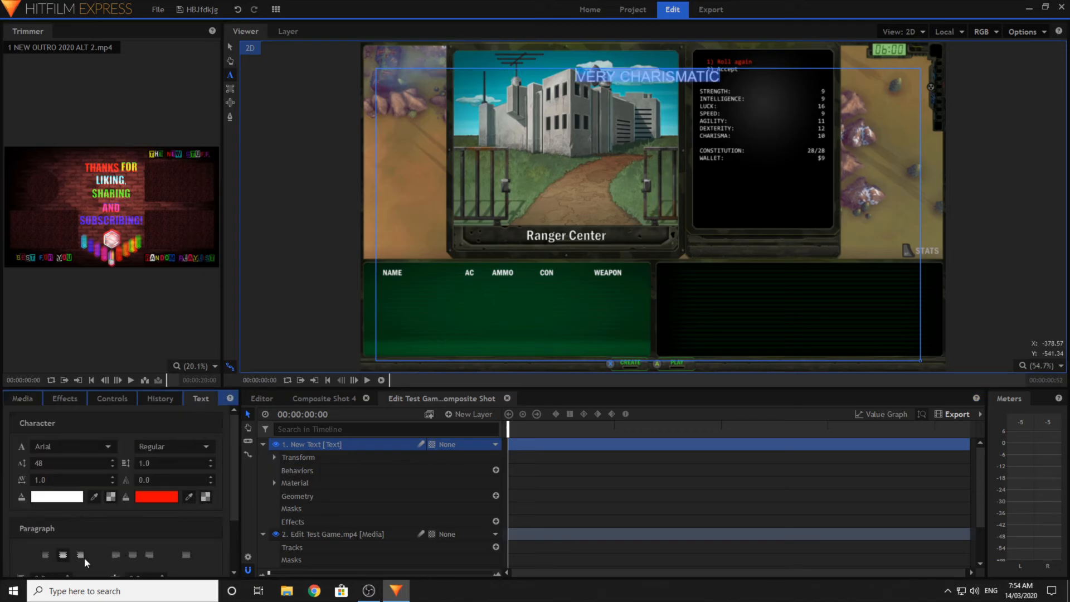
drag(44, 464, 177, 452)
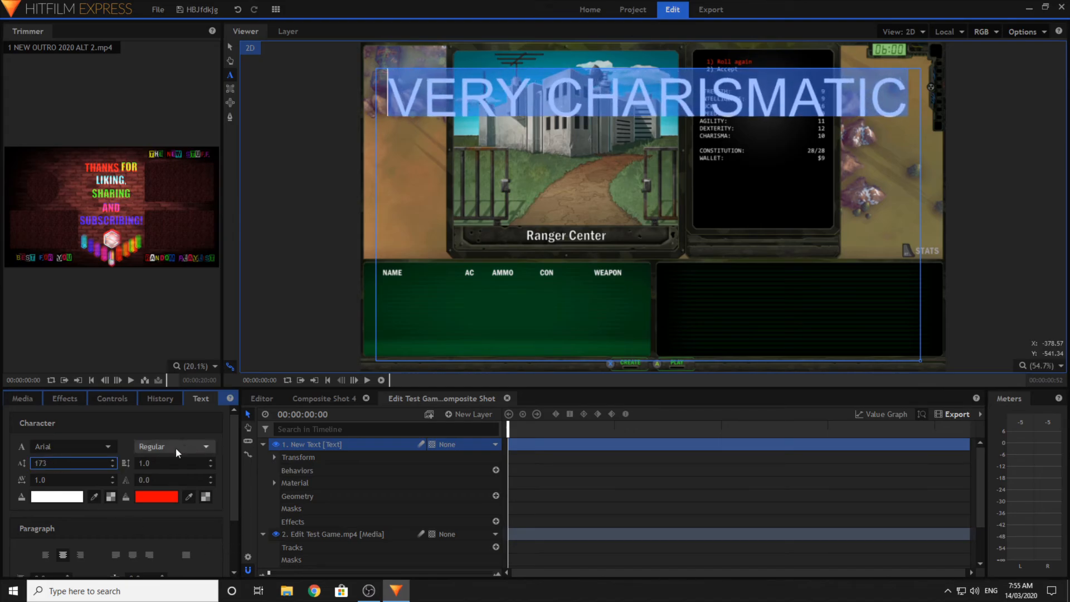
- Give the VERY CHARISMATIC text an outline width of 4.0 and the Bold style, keeping the Arial font
click(209, 479)
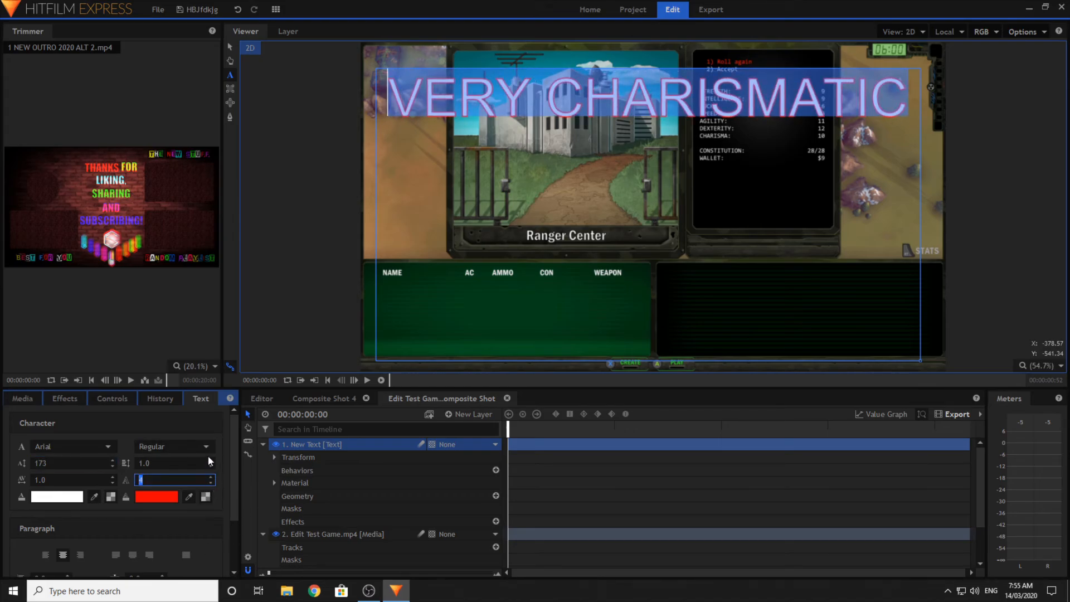
click(206, 447)
click(185, 471)
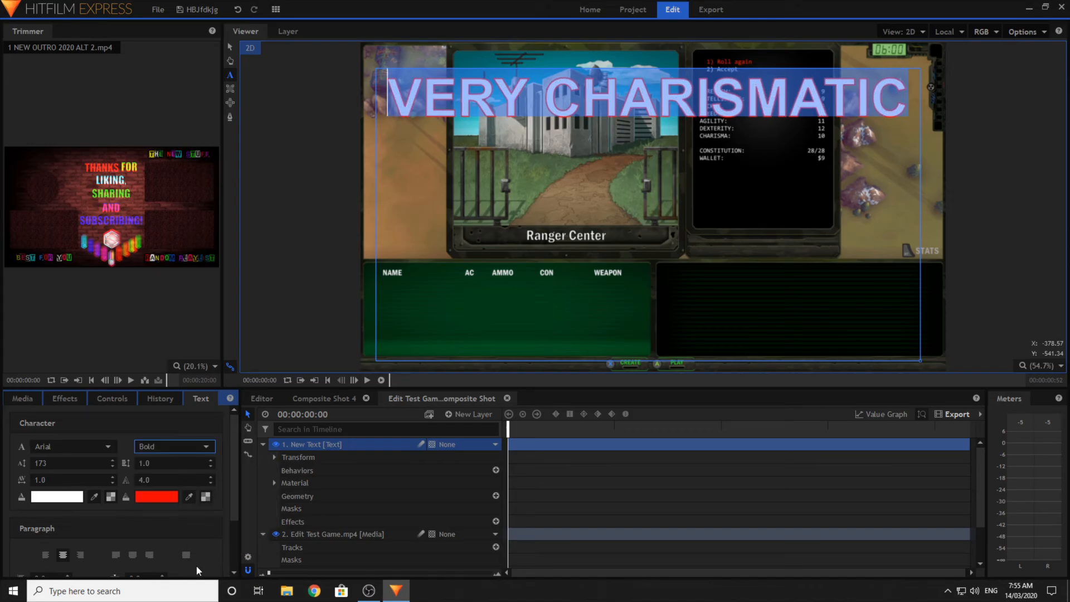
click(65, 446)
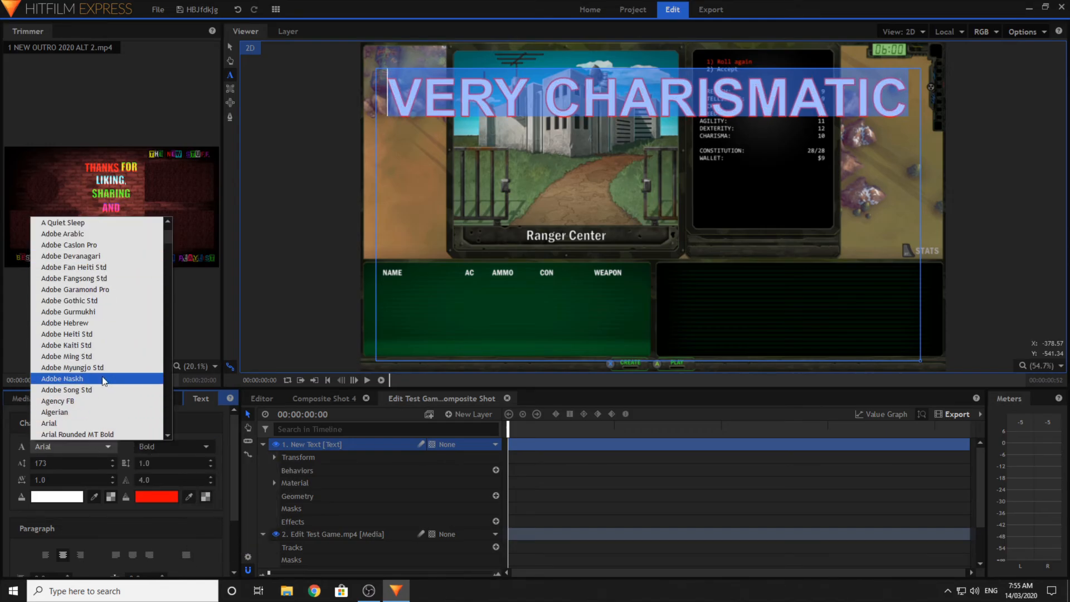
click(156, 526)
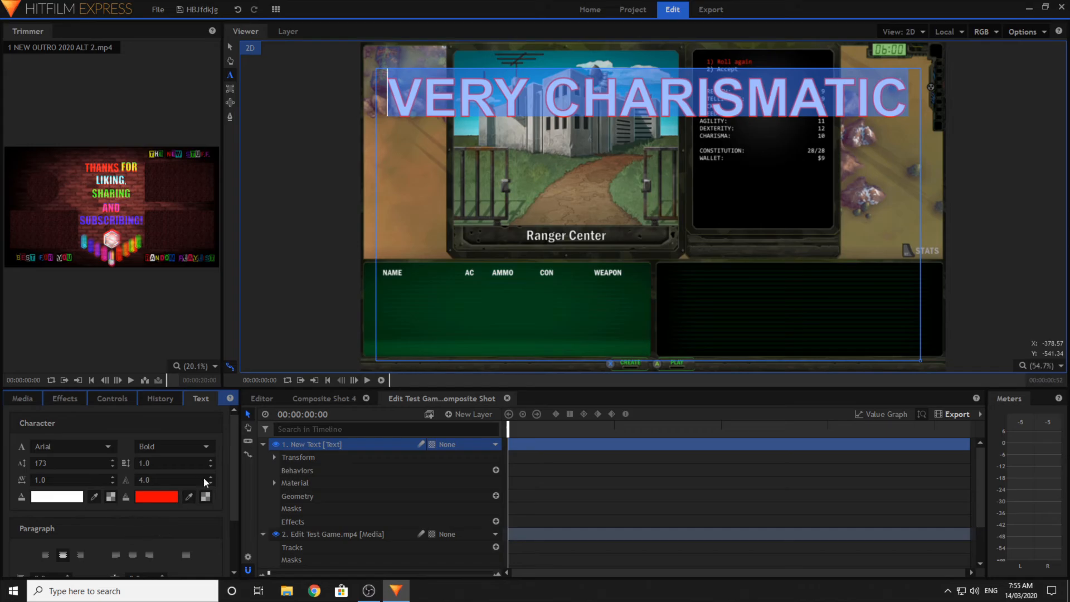
- Change the outline color of the VERY CHARISMATIC text to black (#000000)
click(159, 497)
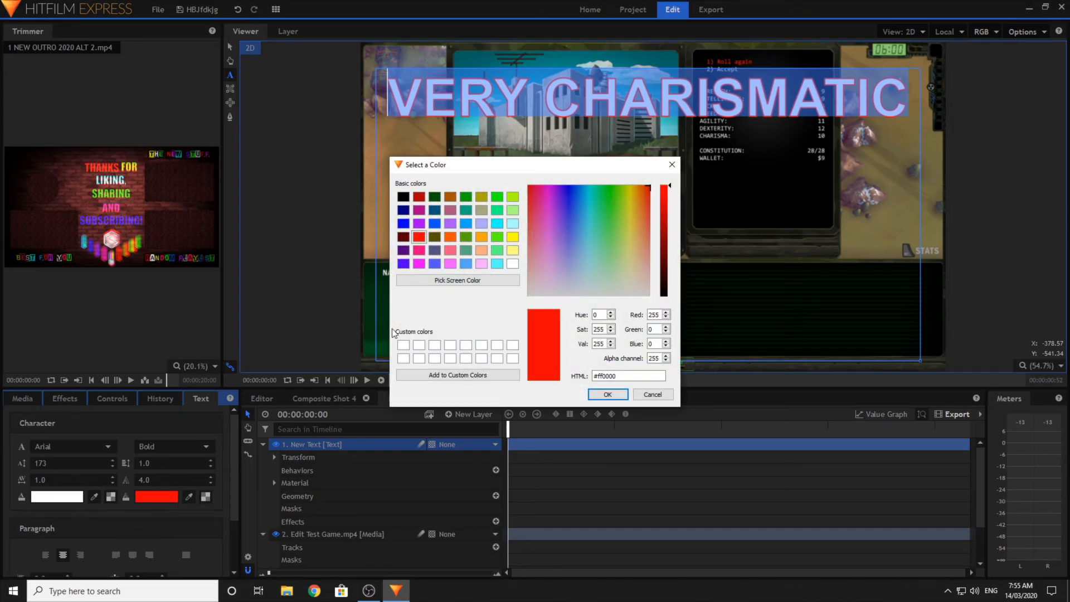
click(607, 394)
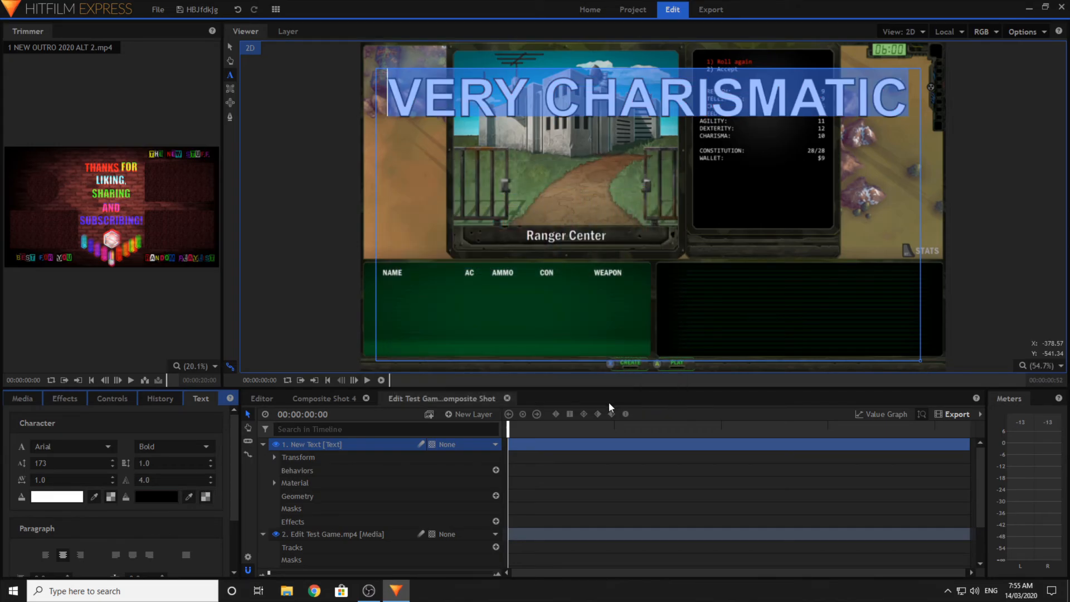
click(145, 497)
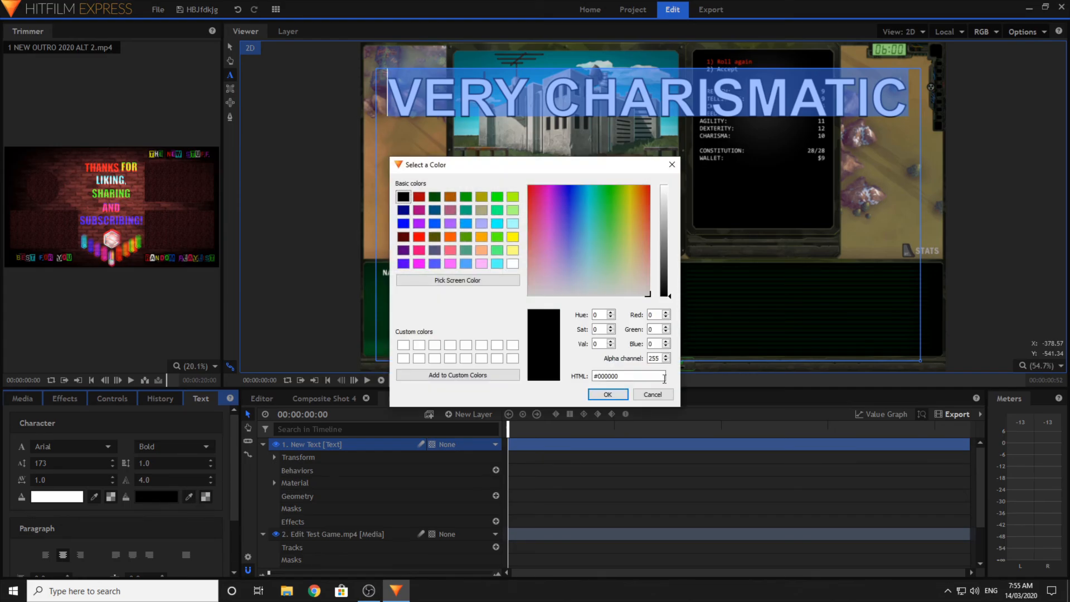
click(652, 394)
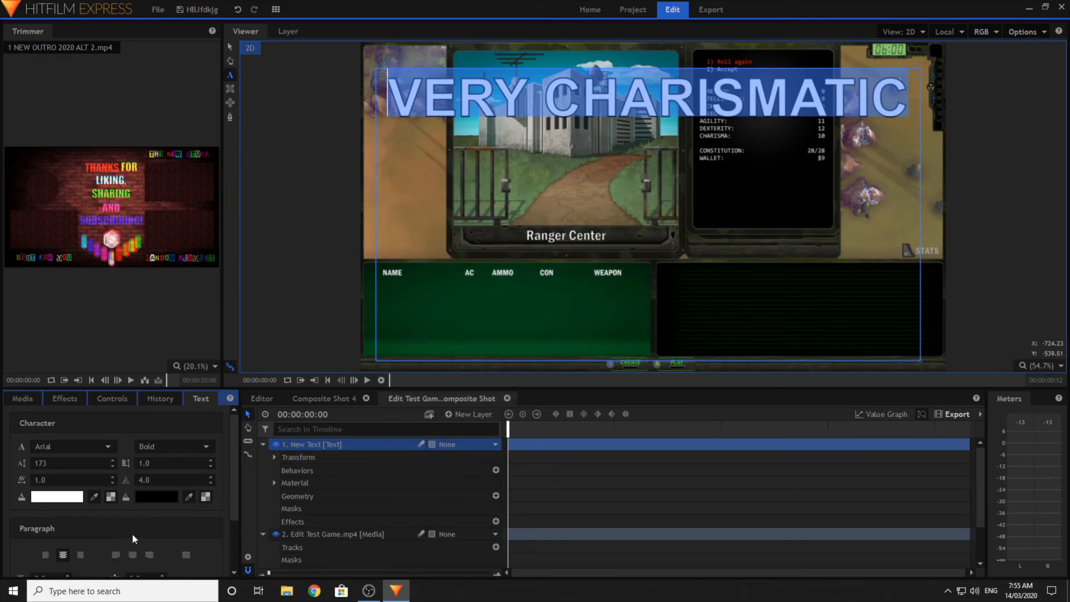
- Move the New Text layer to the lower part of the frame, setting its position to 0.0, -774.5
click(230, 46)
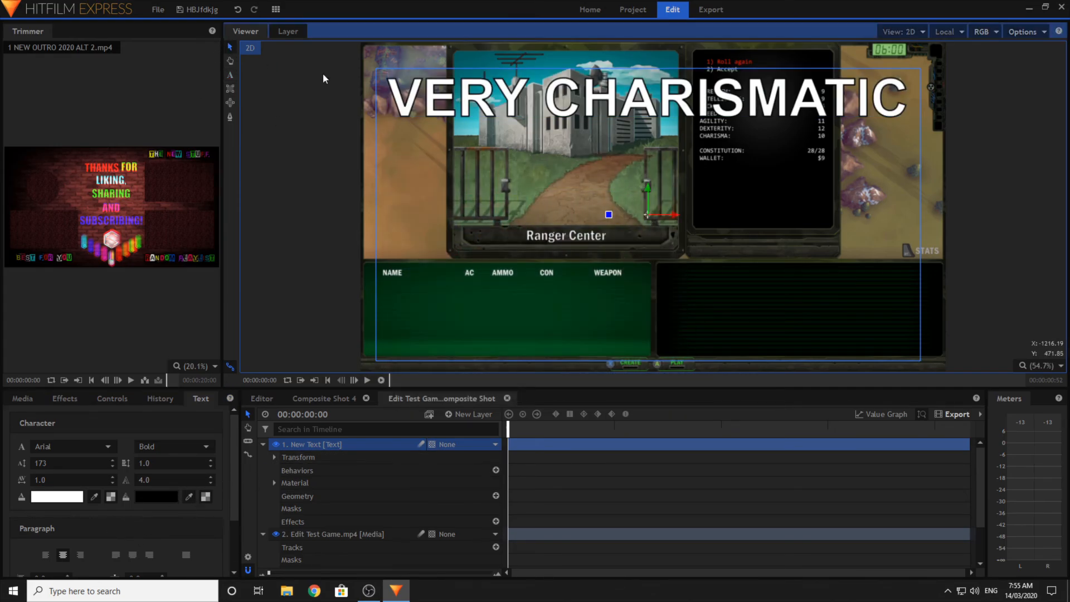
click(281, 457)
drag(488, 495, 469, 497)
click(468, 496)
text(0)
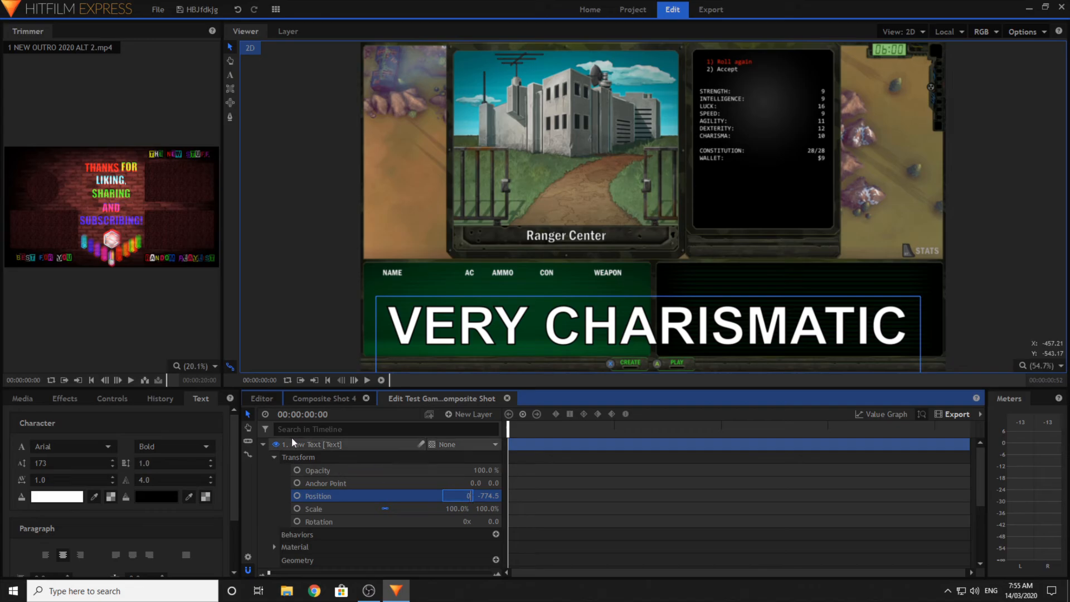
click(305, 299)
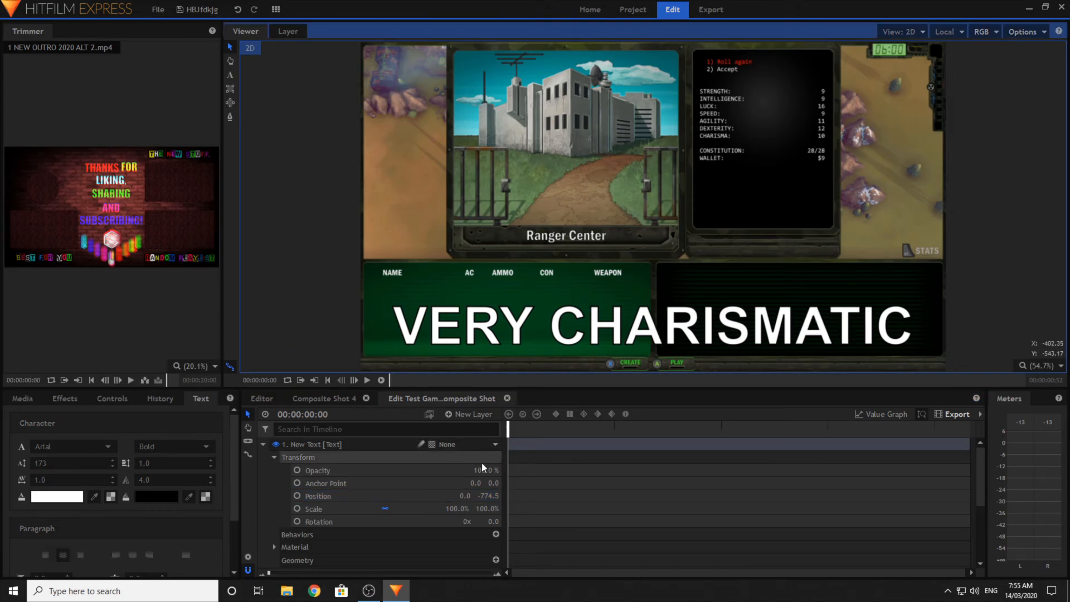
click(263, 444)
- Duplicate the VERY CHARISMATIC text layer four times
click(328, 444)
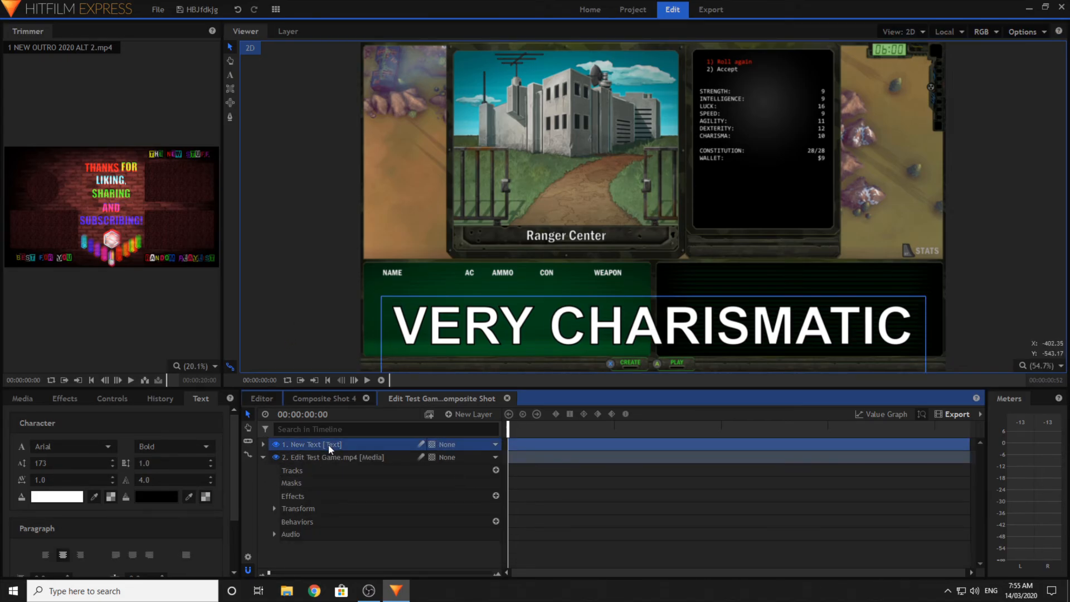
right_click(328, 445)
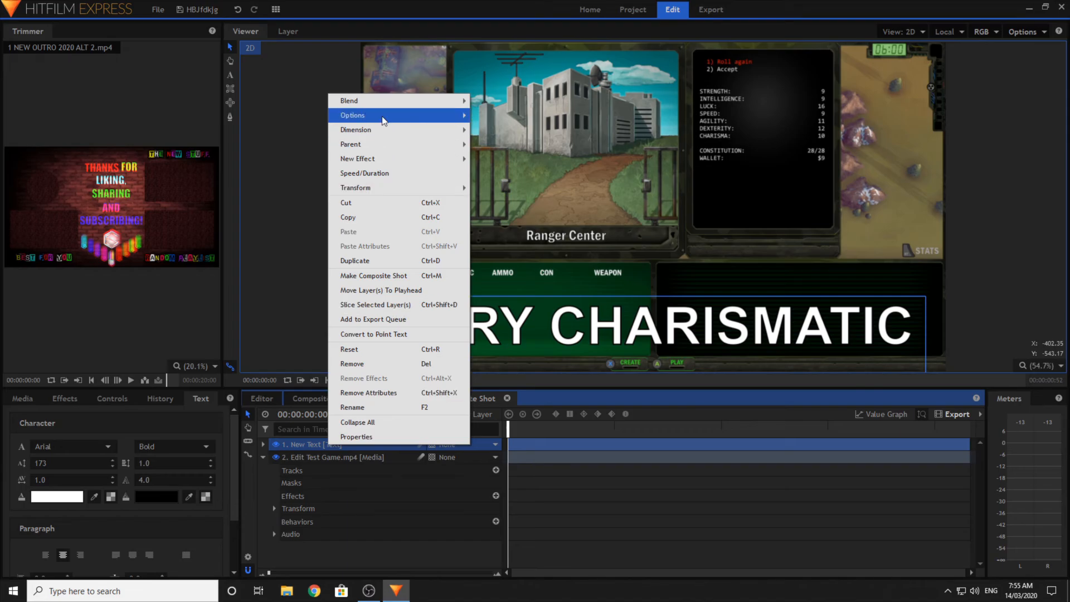
click(374, 260)
right_click(342, 445)
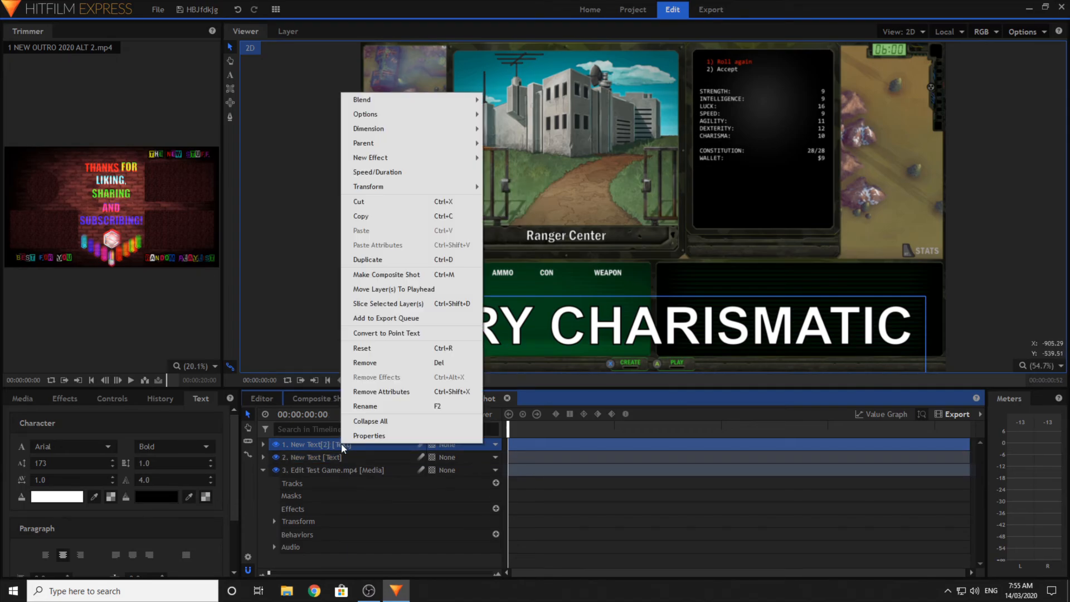
click(411, 260)
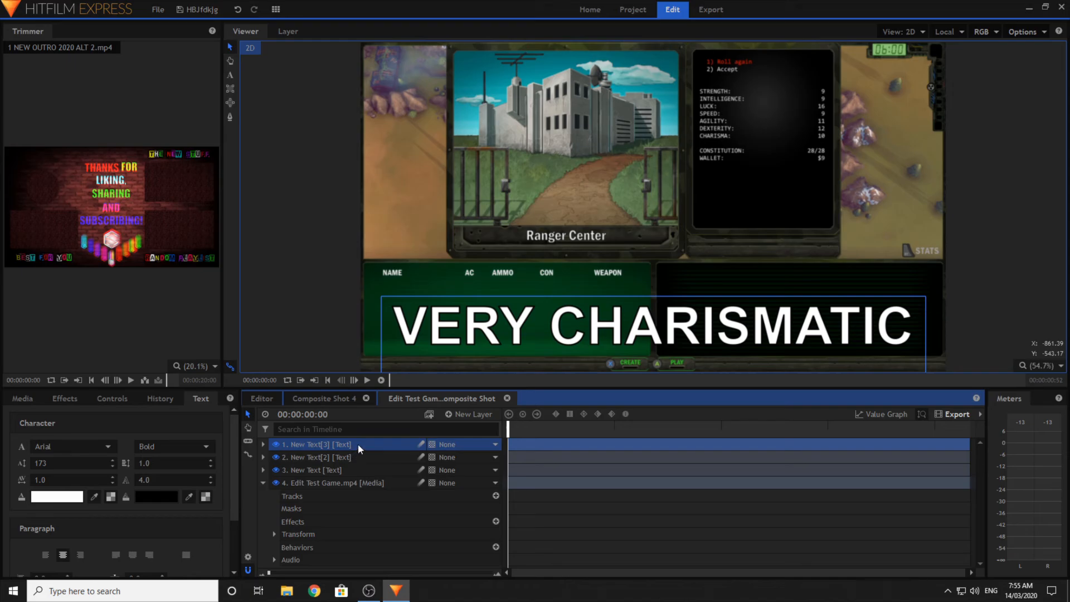
right_click(359, 443)
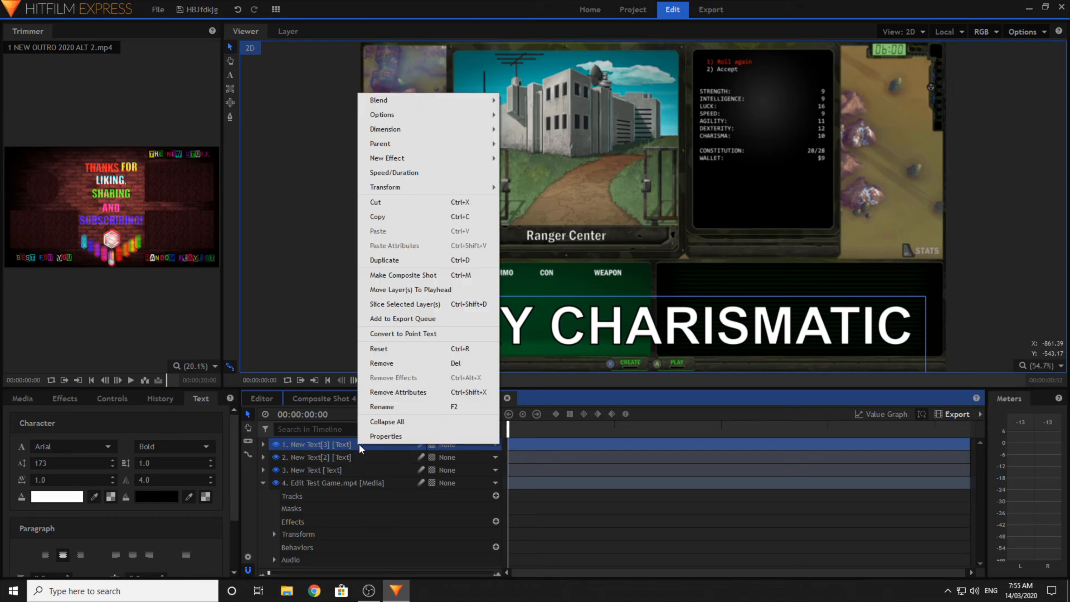
click(410, 262)
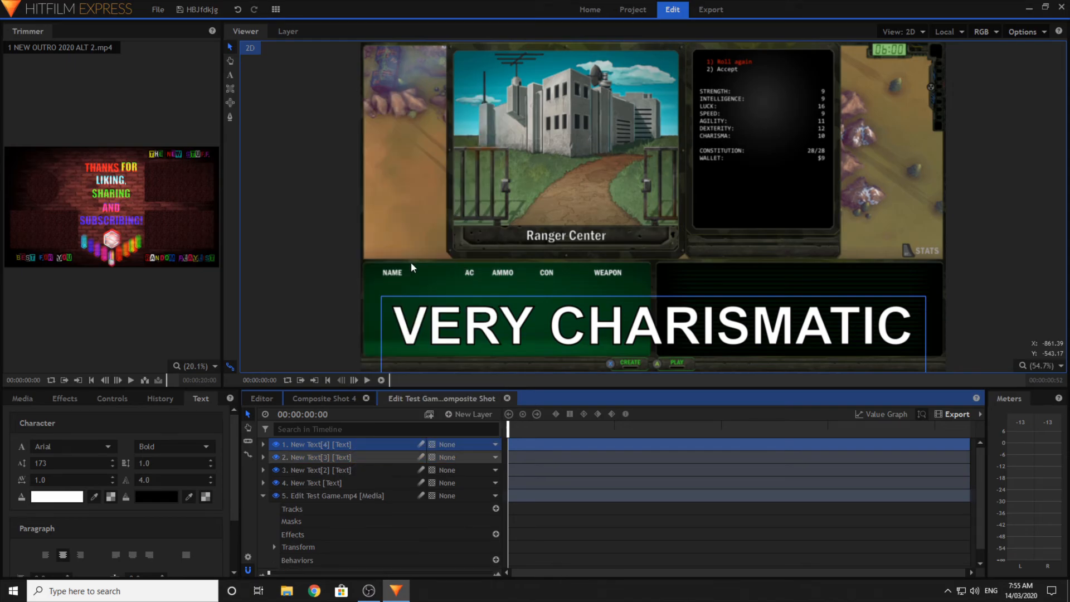
click(353, 482)
right_click(356, 439)
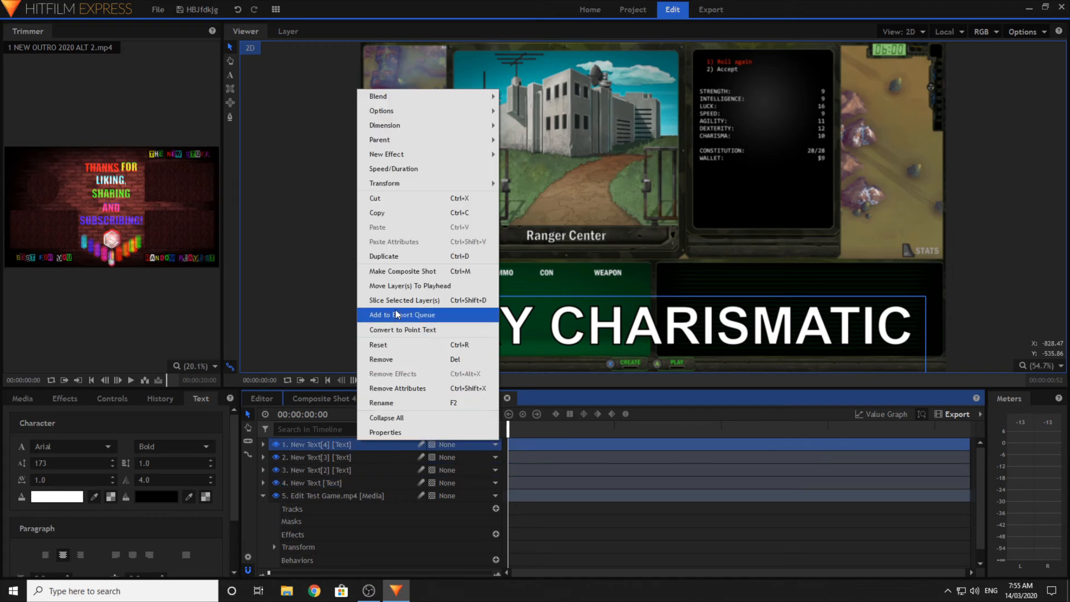
click(410, 256)
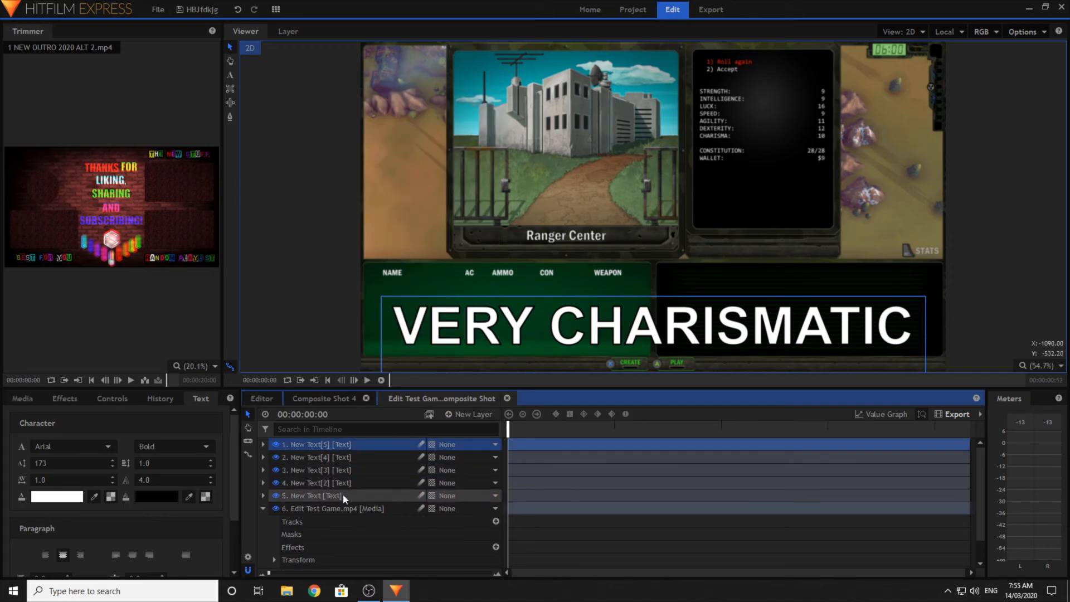
- Remove the four duplicate text layers, keeping only the original New Text layer
click(342, 493)
click(264, 496)
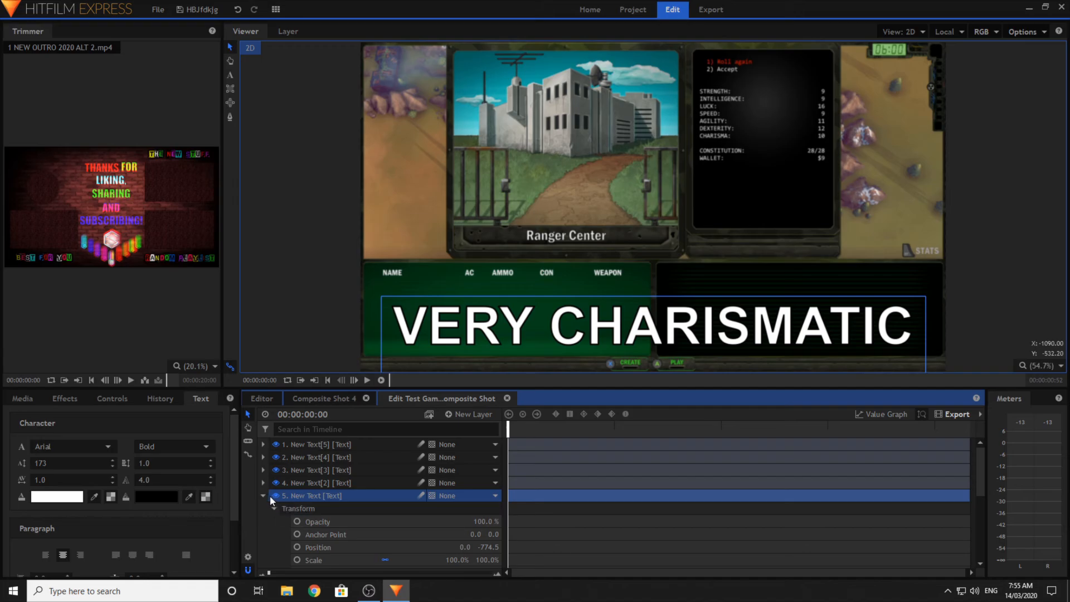
click(263, 496)
click(304, 481)
shift+click(311, 443)
right_click(314, 446)
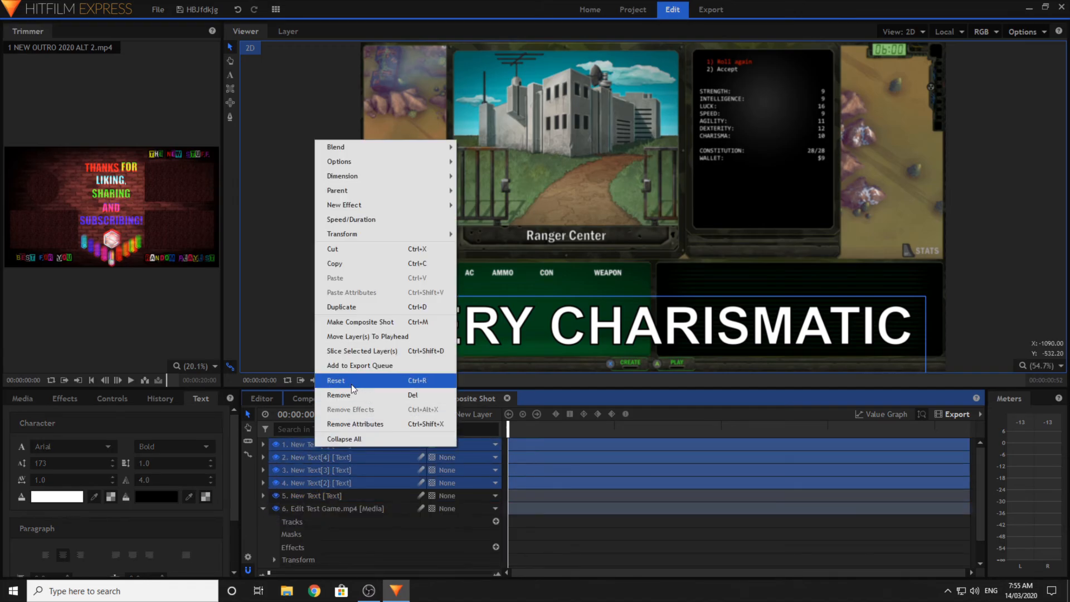
click(335, 394)
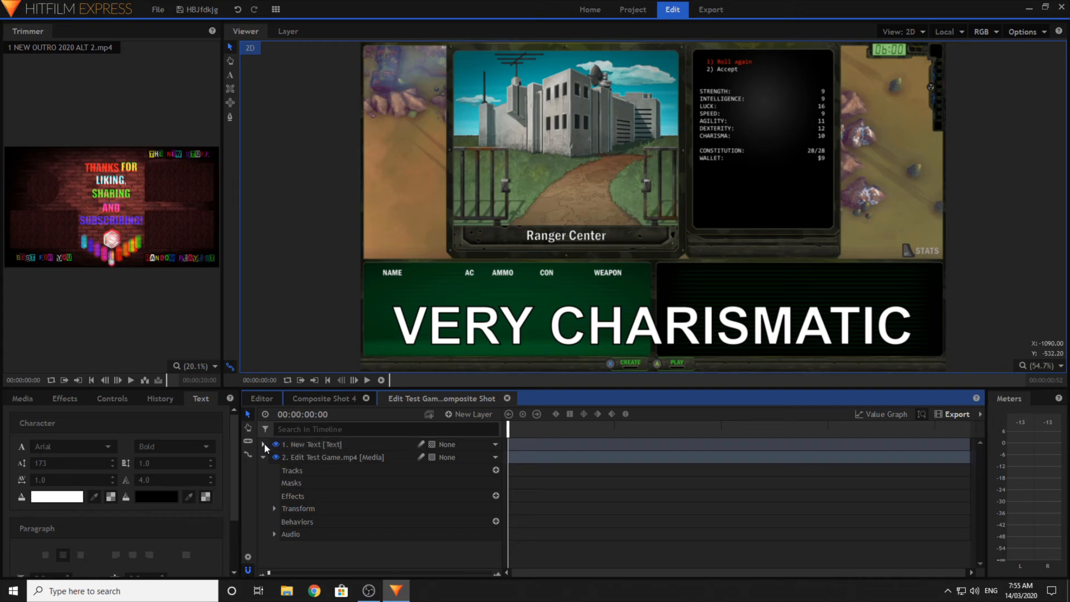
- Draw a rectangular mask around the word VERY on the New Text layer
click(263, 444)
click(230, 88)
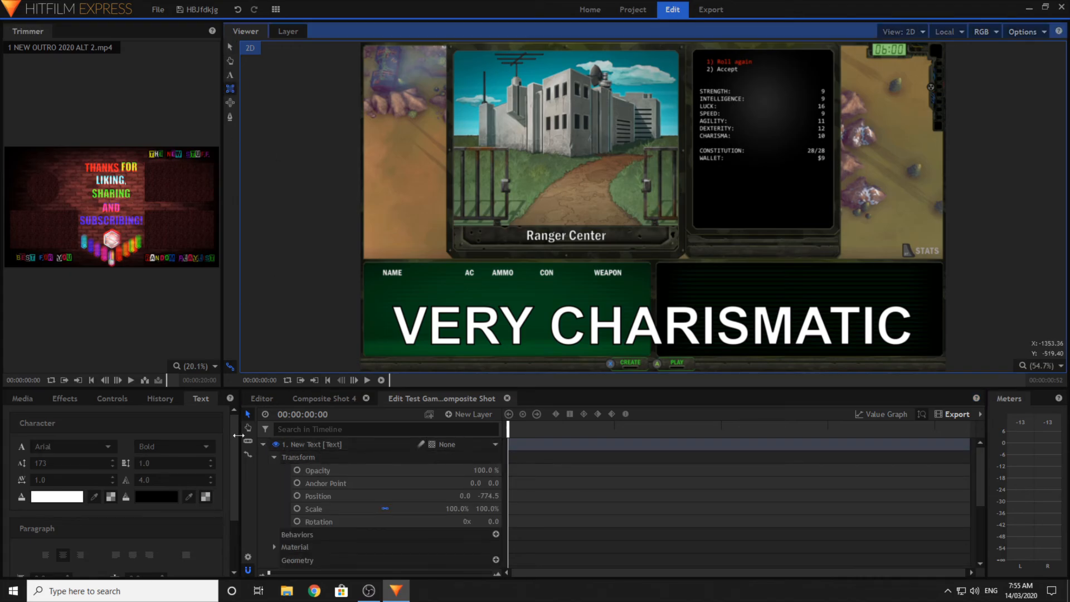
click(274, 457)
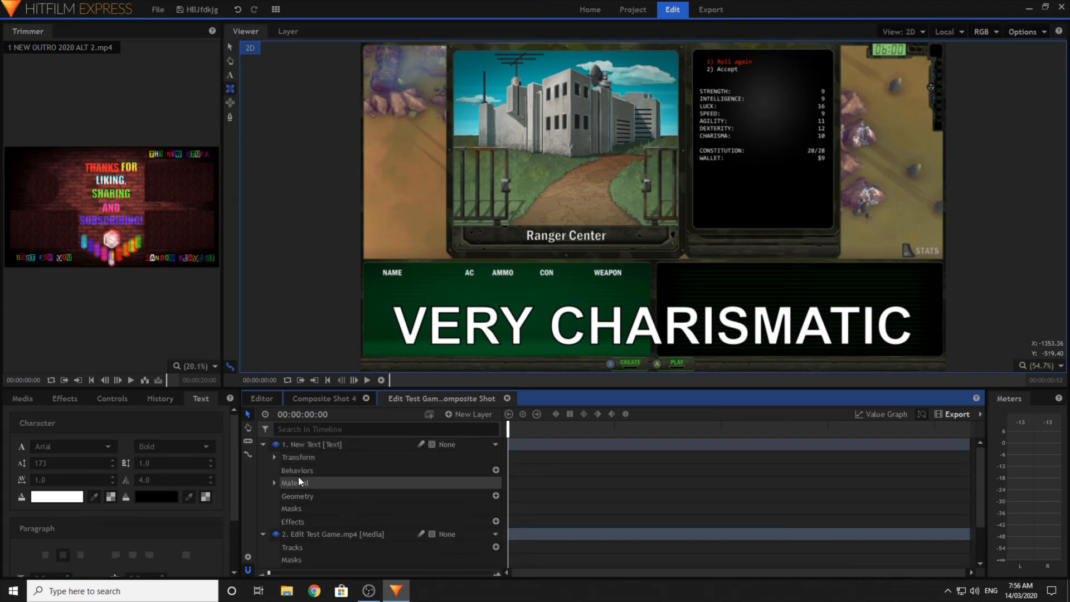
click(319, 507)
mouse_move(377, 220)
mouse_down()
mouse_move(546, 375)
mouse_move(540, 381)
mouse_move(582, 385)
mouse_move(647, 360)
mouse_move(624, 255)
mouse_move(804, 366)
mouse_up()
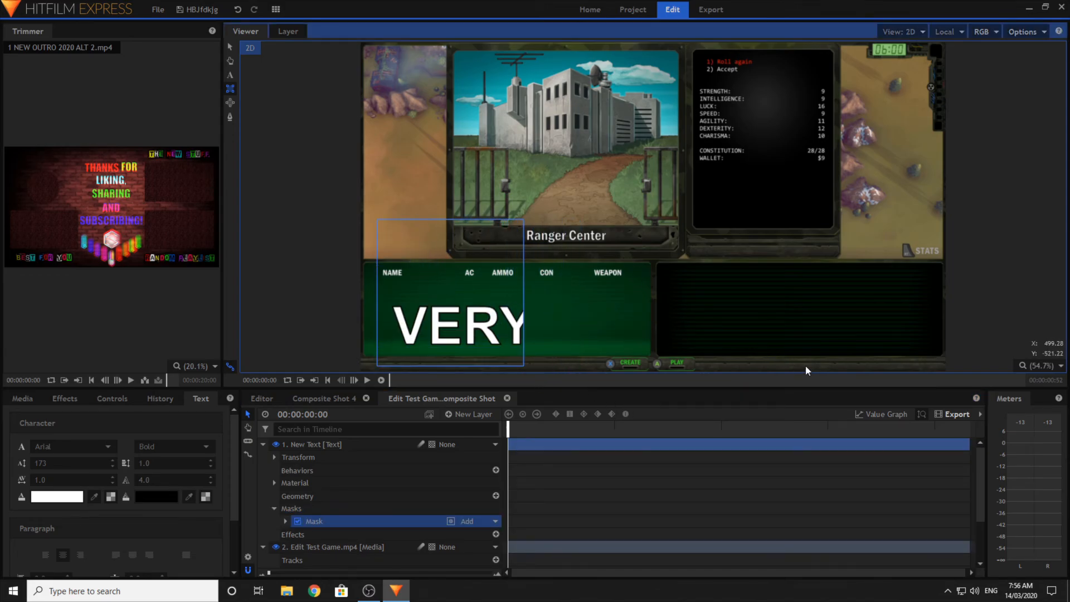
drag(505, 284, 518, 290)
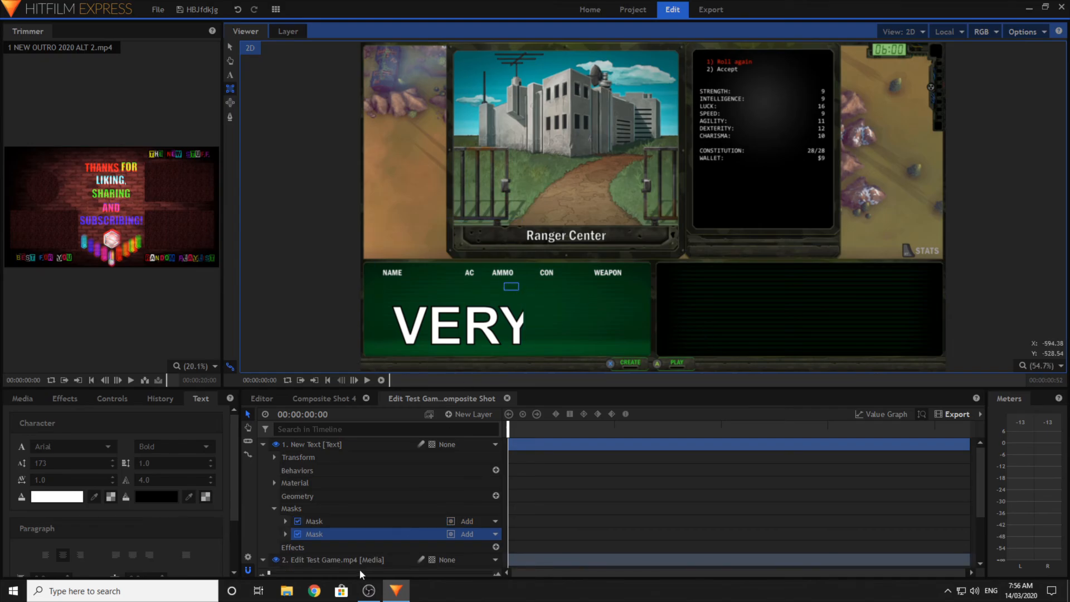
right_click(348, 533)
click(379, 493)
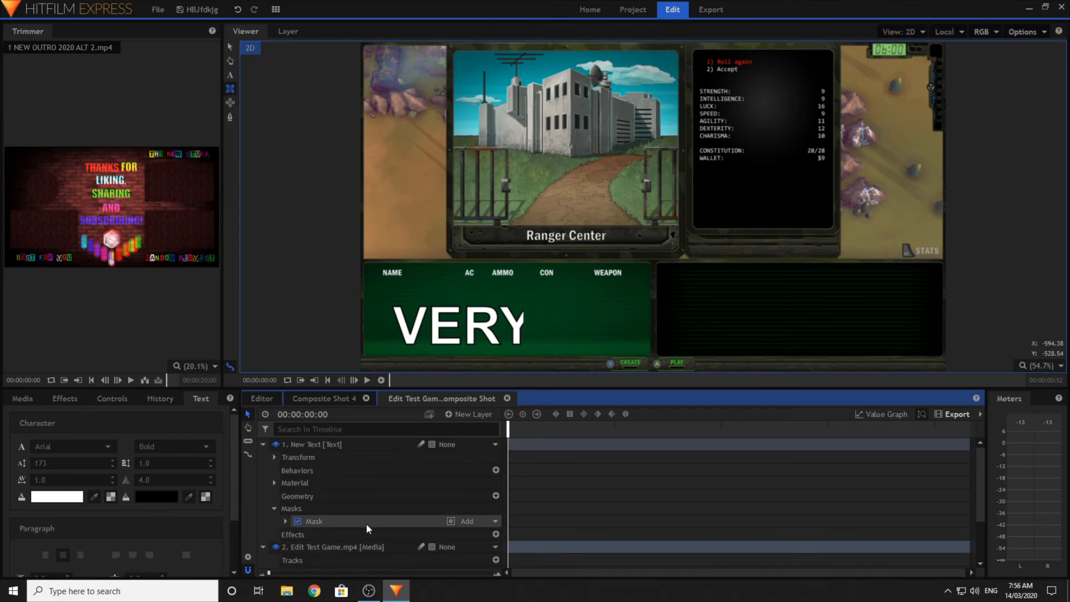
- Move the text layer's mask slightly so it encloses the entire word VERY
click(311, 521)
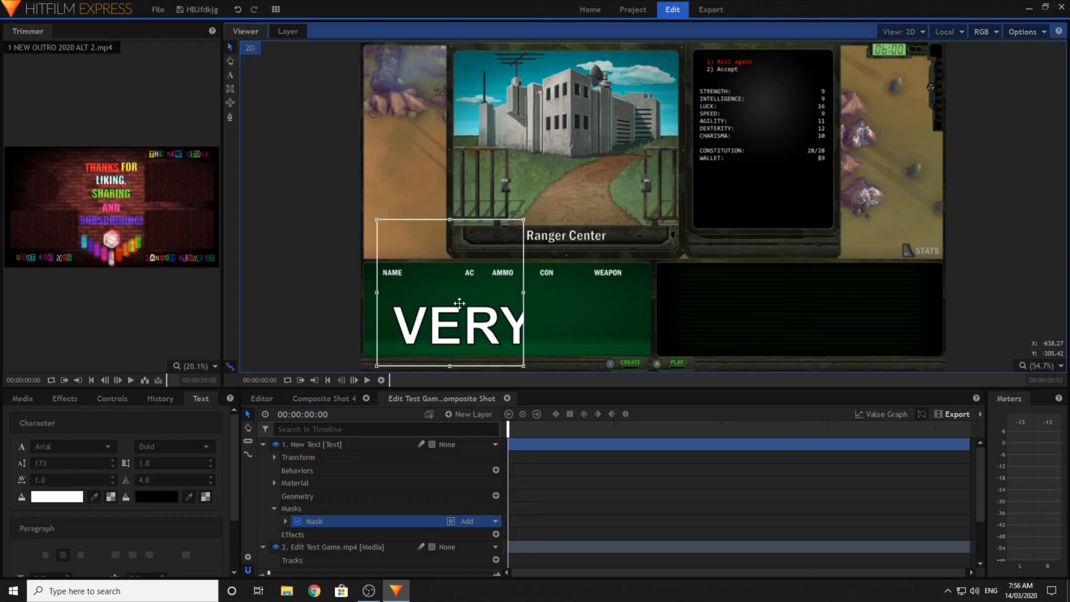
drag(462, 311, 474, 322)
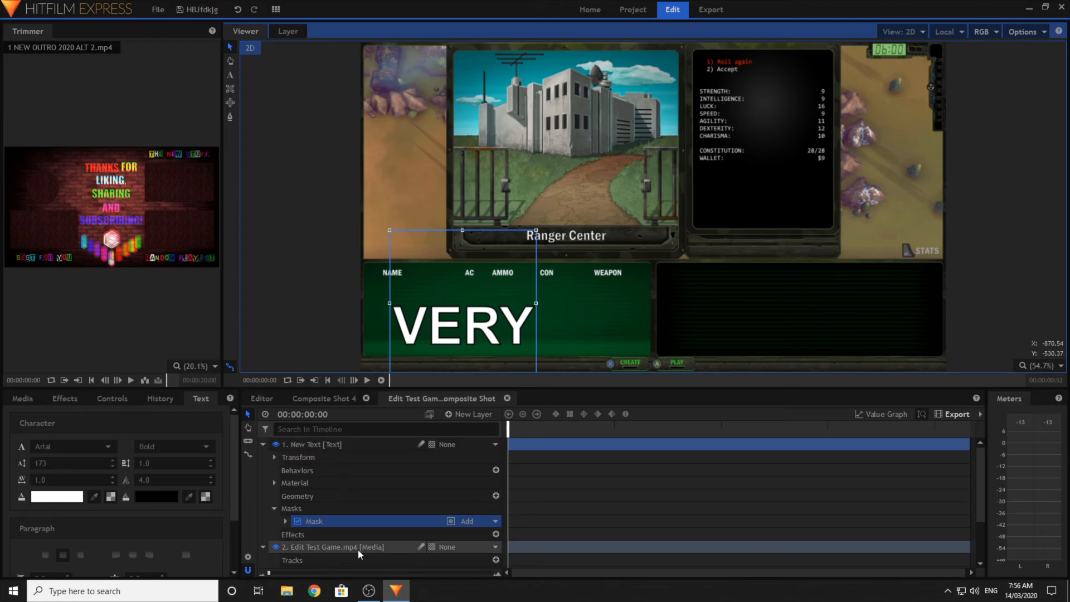
- Try a mask Expansion of 83.0 px on the New Text layer and return it to 0
click(286, 520)
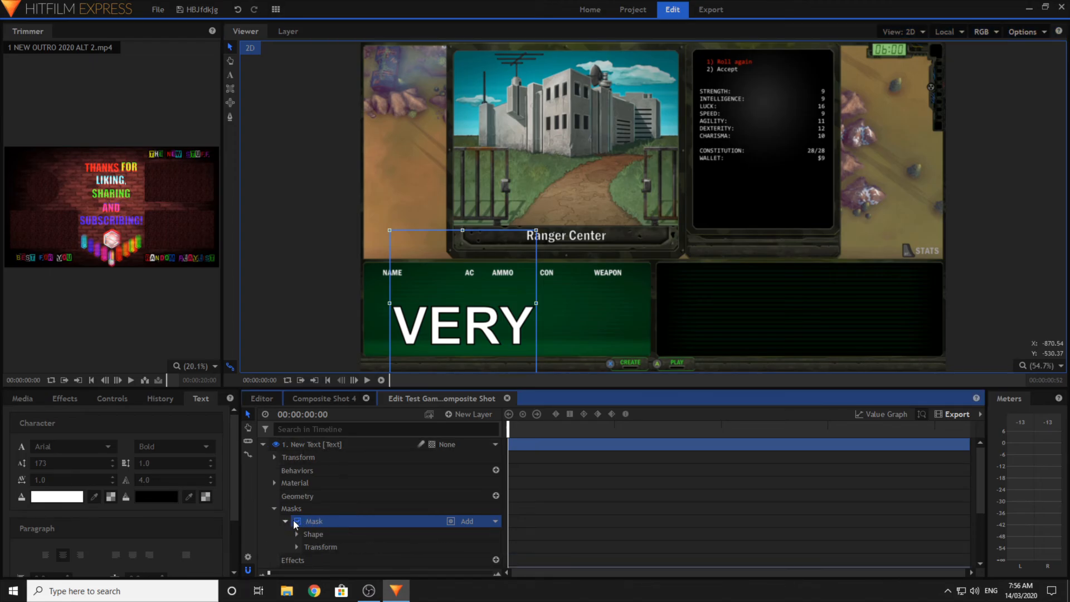
scroll(347, 504, down, 1)
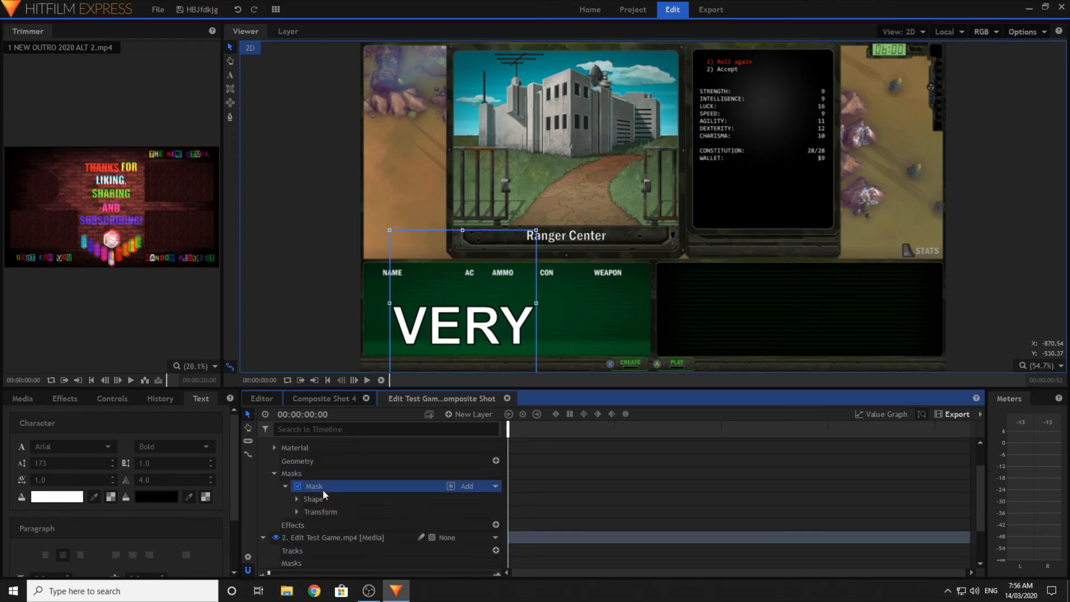
click(297, 512)
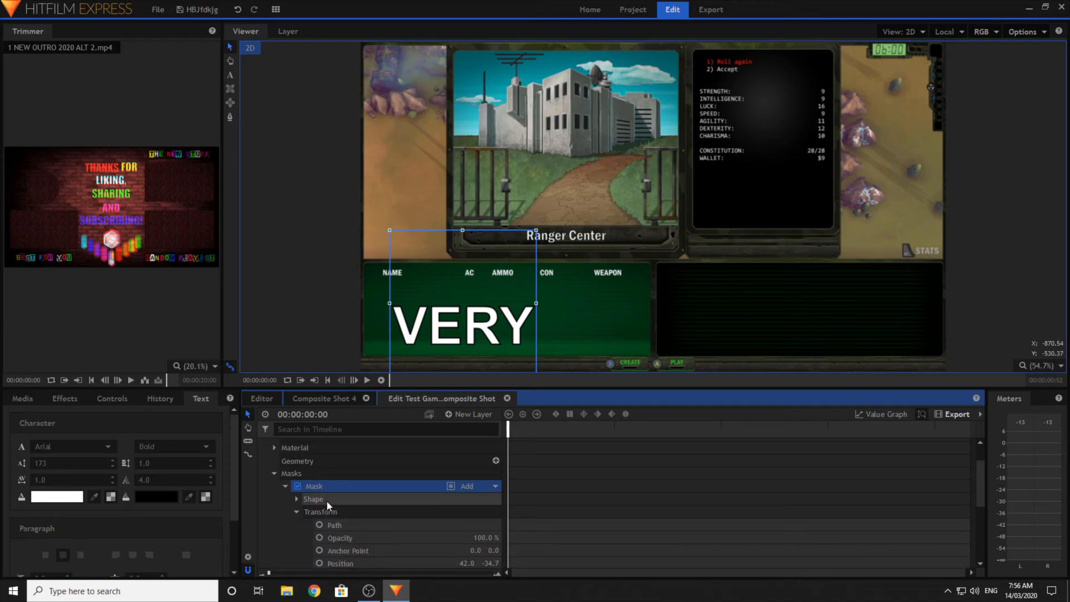
scroll(327, 500, down, 1)
click(298, 461)
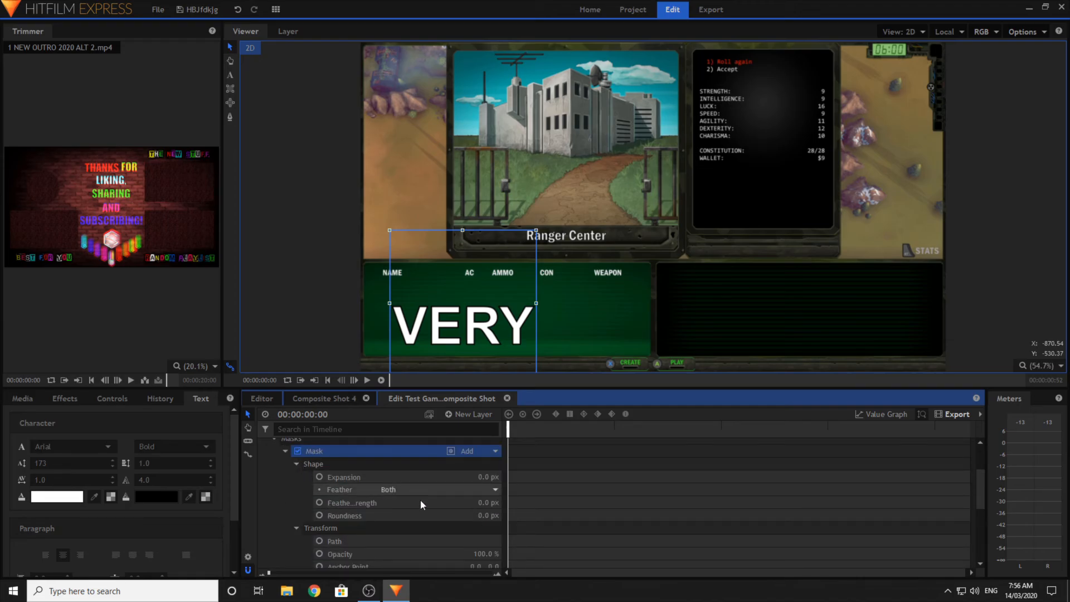
mouse_move(481, 476)
mouse_down()
mouse_move(518, 476)
mouse_move(424, 476)
mouse_move(489, 476)
mouse_up()
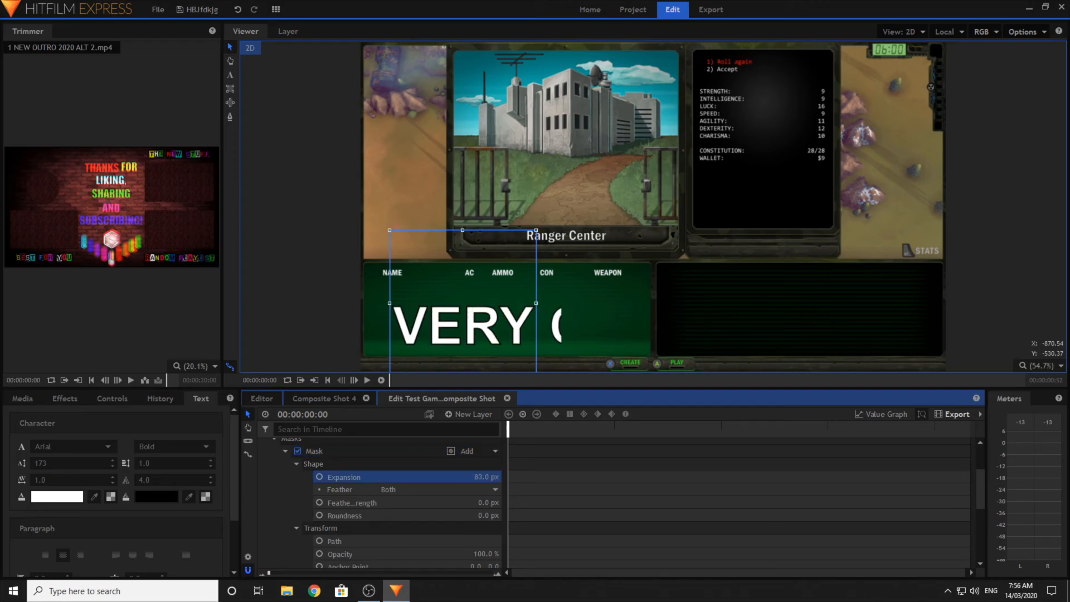
click(480, 477)
text(0)
click(333, 339)
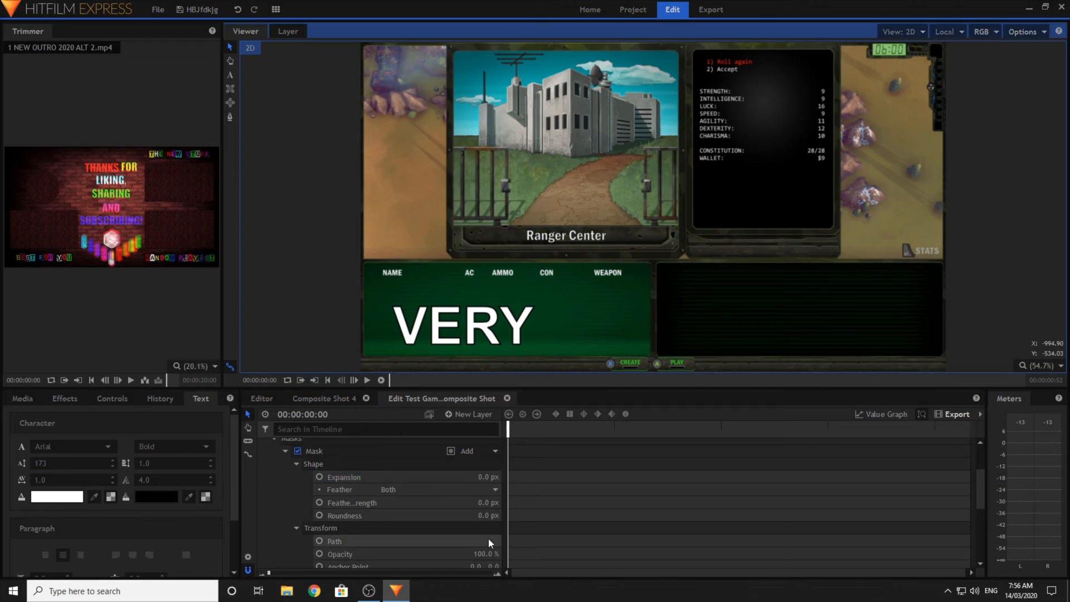
- Return to the main editor timeline and slice the Audio 2 face clip at both ends of the short segment before 00:02:16:30
click(367, 381)
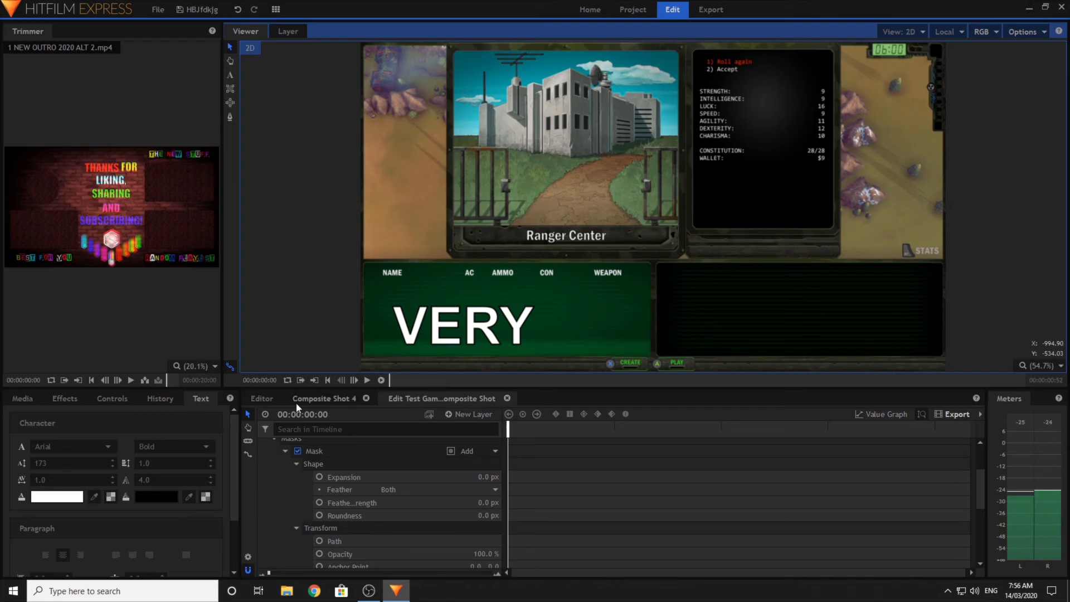
click(270, 398)
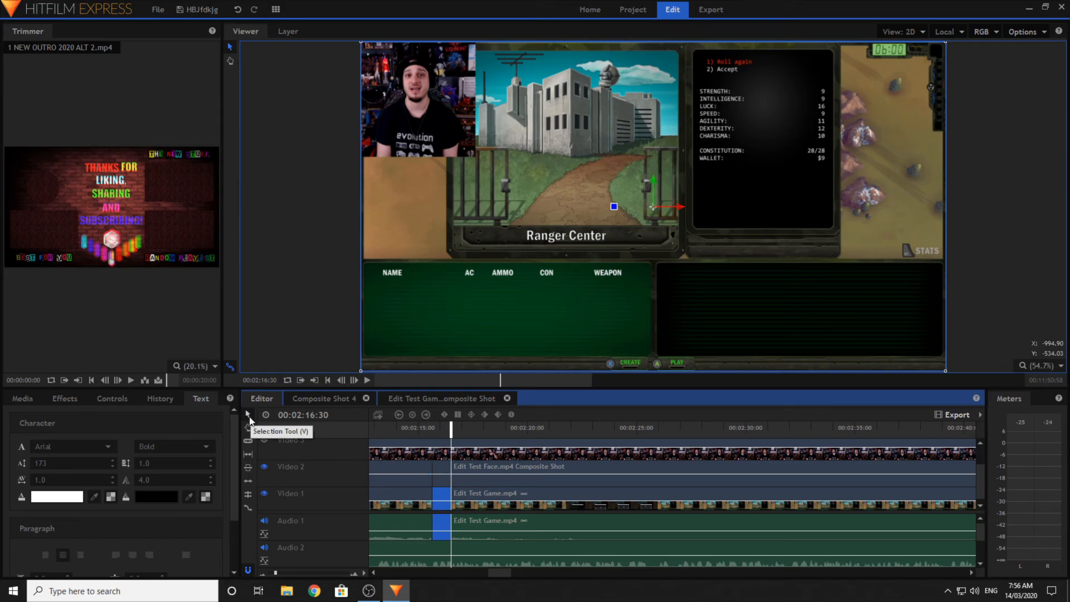
click(248, 441)
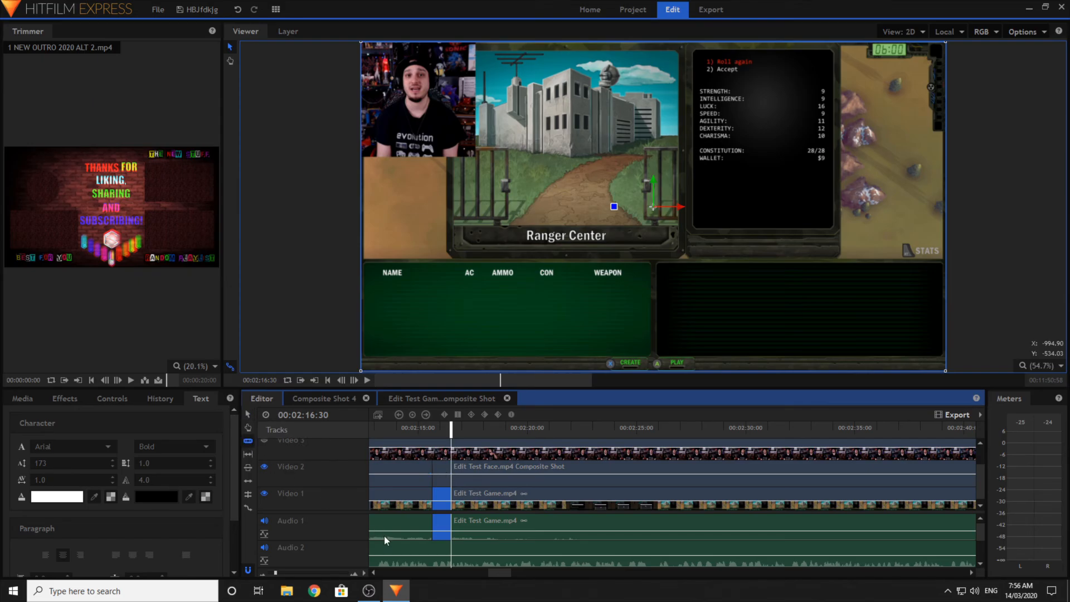
click(432, 554)
click(451, 555)
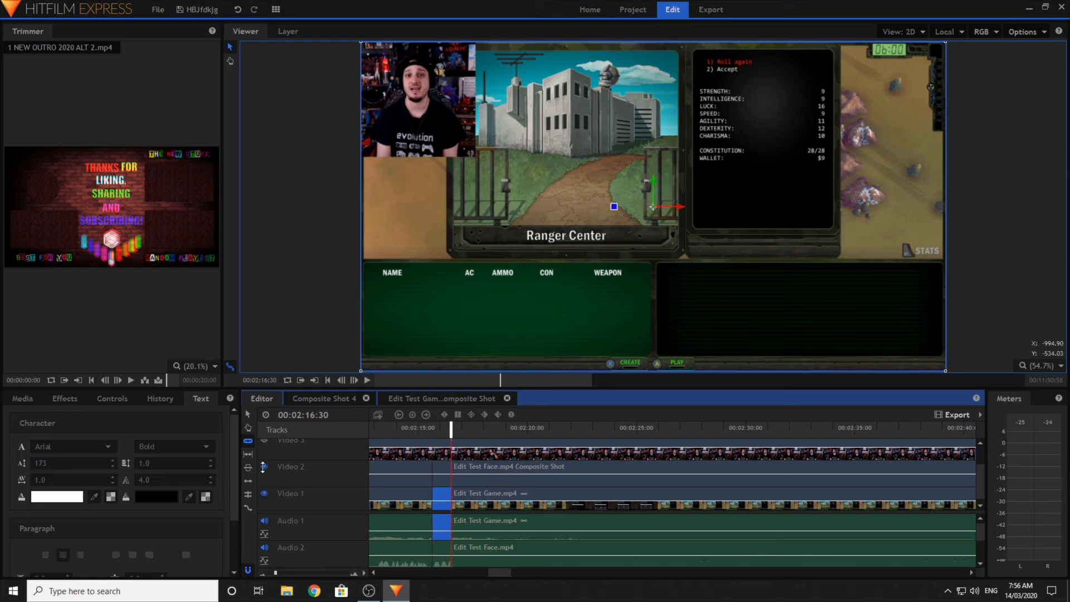
click(248, 414)
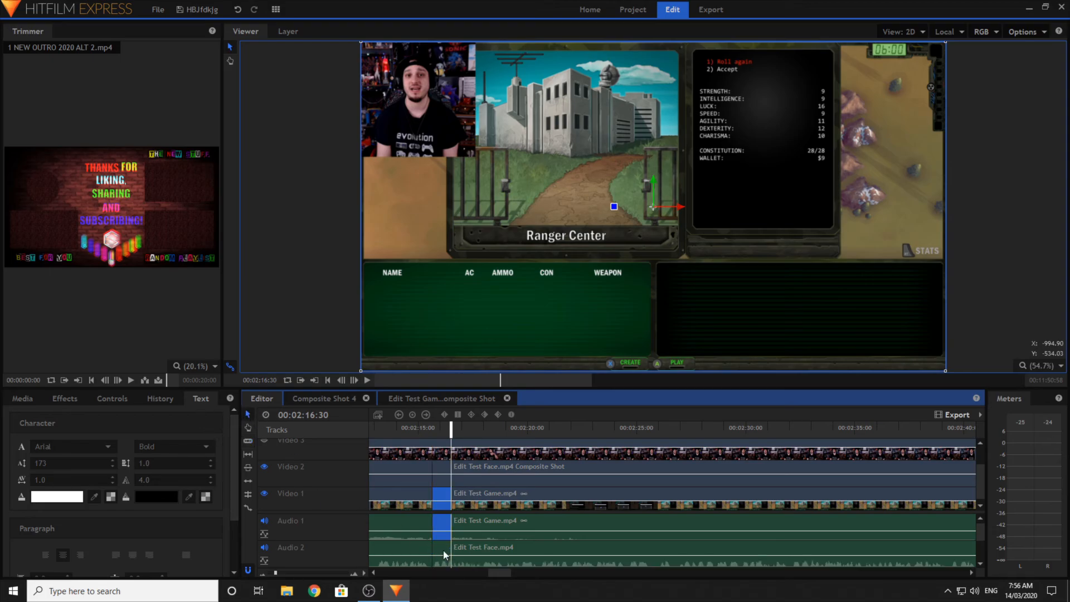
click(444, 554)
- Slice the Edit Test Face.mp4 clip on Video 3 at both ends of the same short segment
click(248, 441)
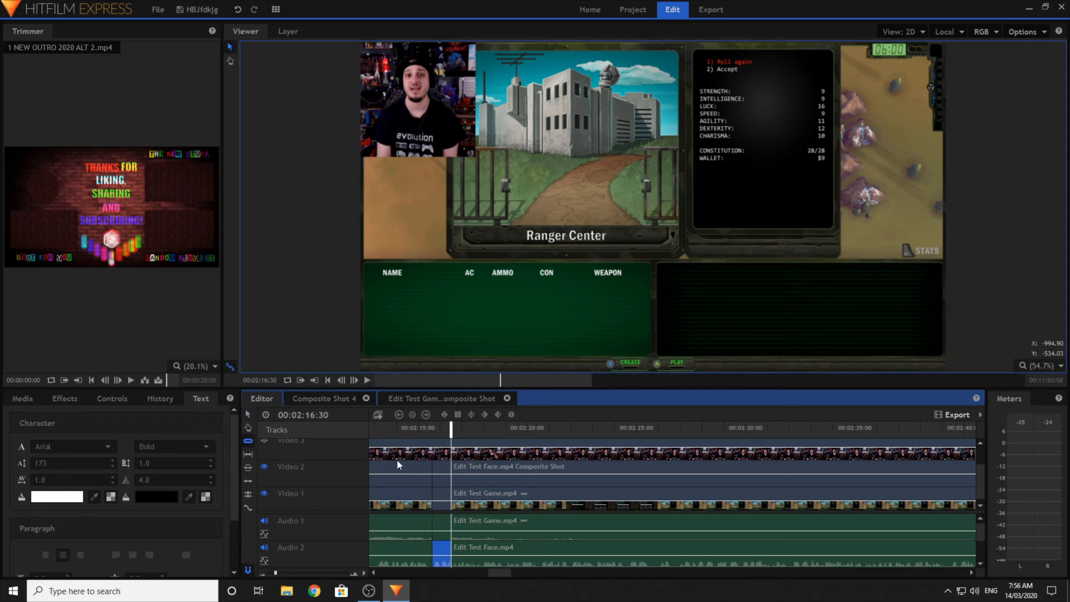
click(432, 454)
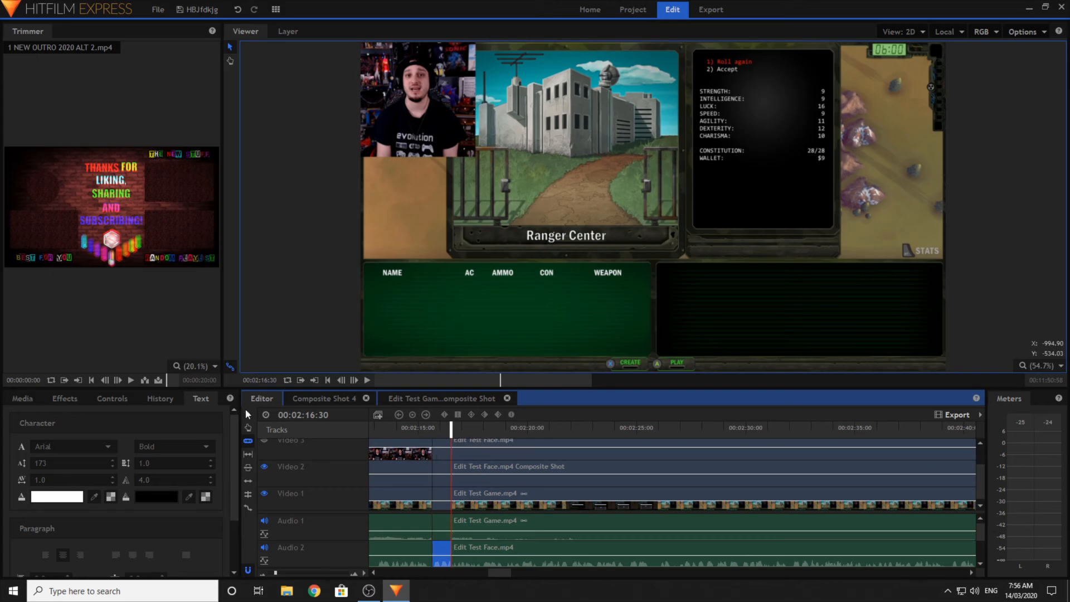
click(246, 412)
click(439, 453)
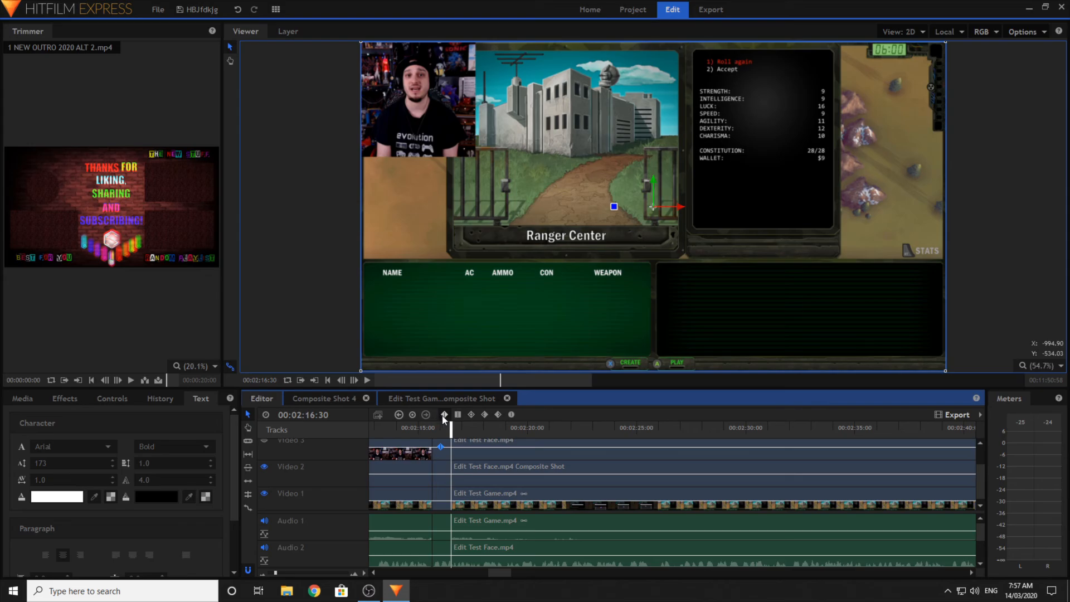
right_click(442, 448)
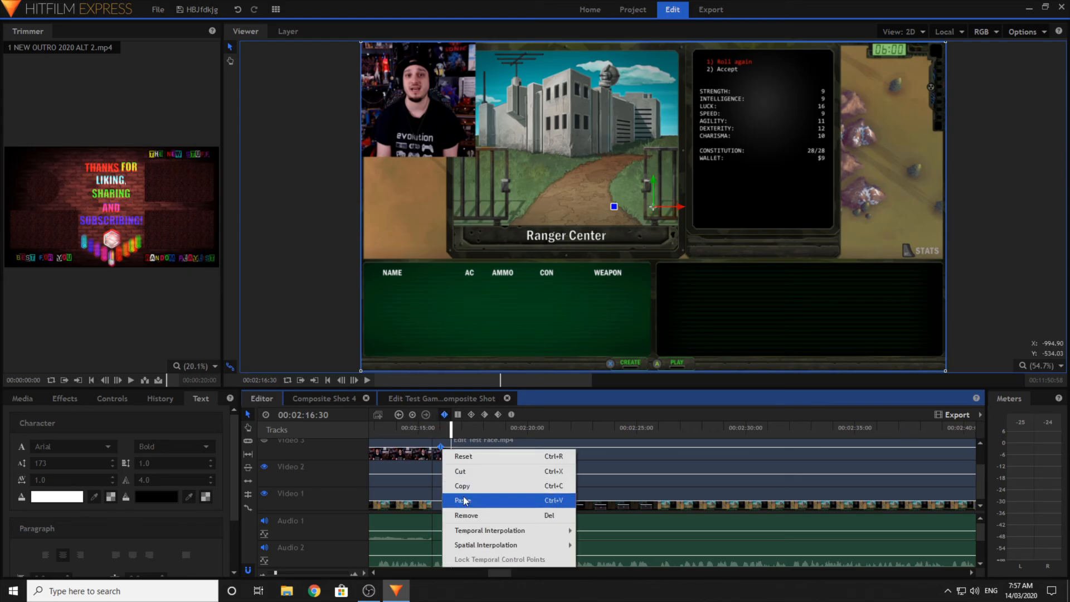
click(472, 514)
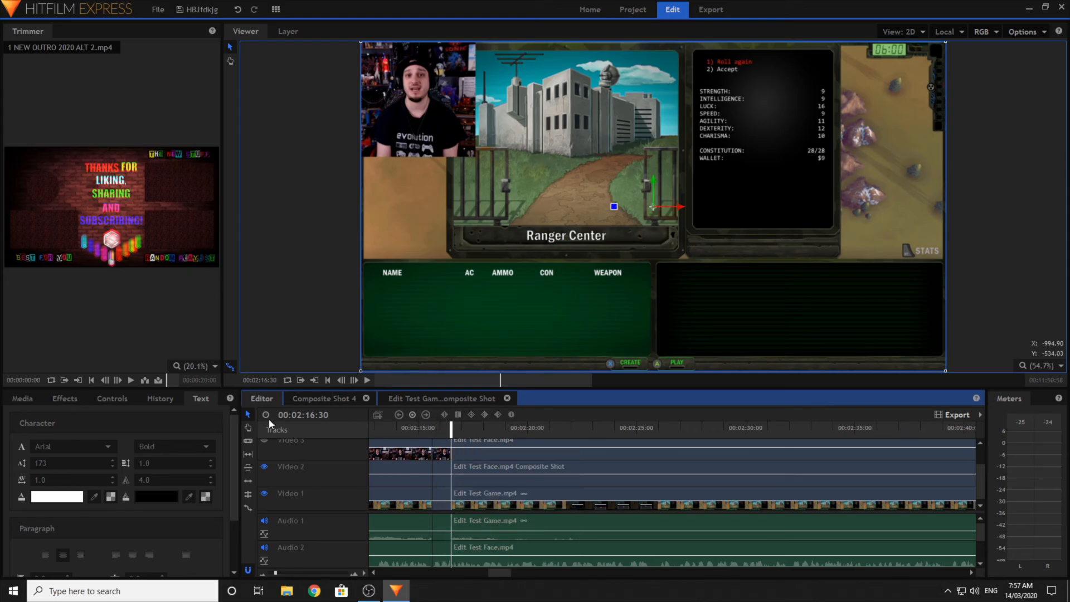
- Link the short Edit Test Face.mp4 segment on Video 3 with its matching audio segment on Audio 2
click(442, 453)
click(440, 549)
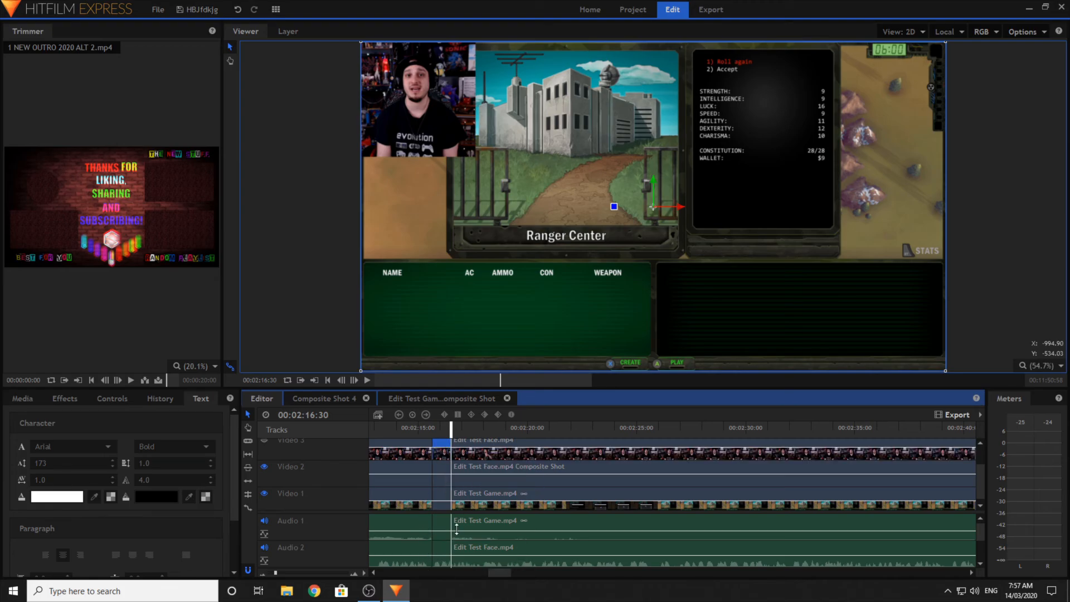
right_click(441, 549)
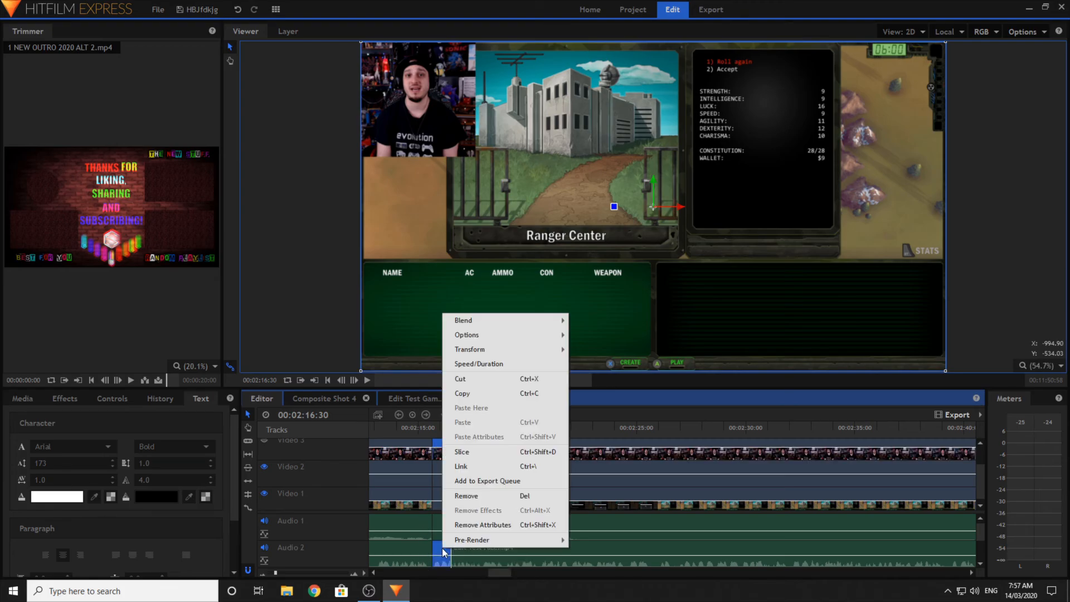
click(453, 468)
- Make a composite shot named Edit Test Face.mp4 Composite Shot from the linked segment, using Selected Clip properties and Leave Here
right_click(444, 554)
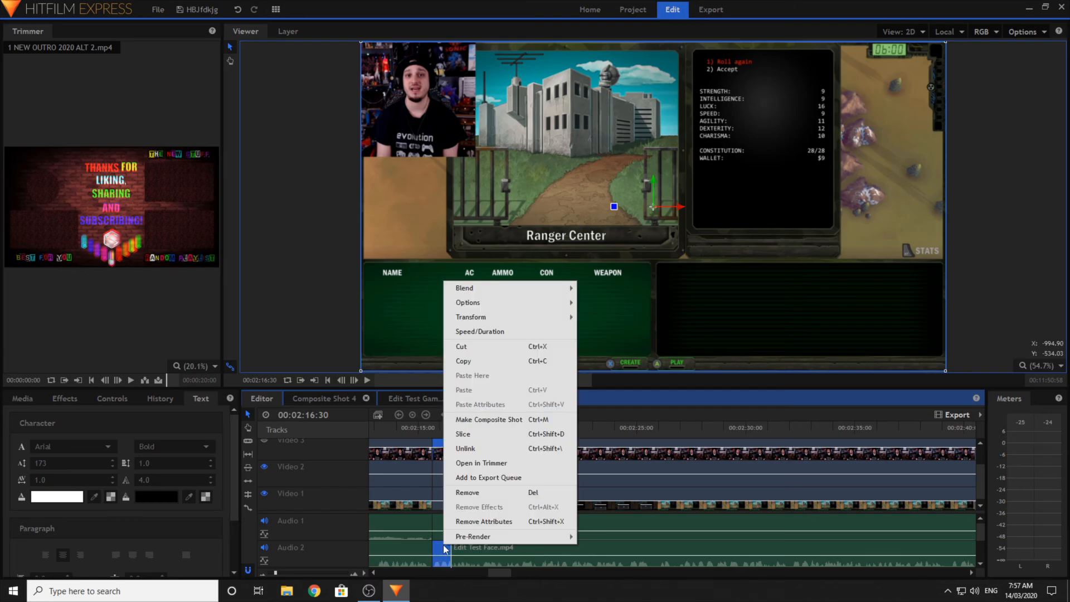
click(478, 423)
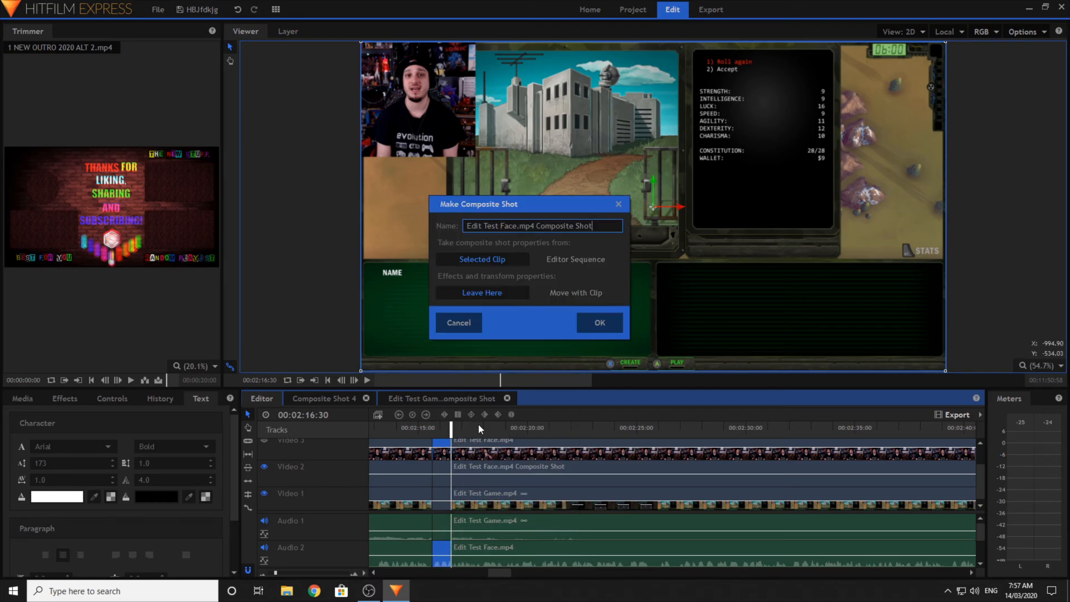
click(600, 322)
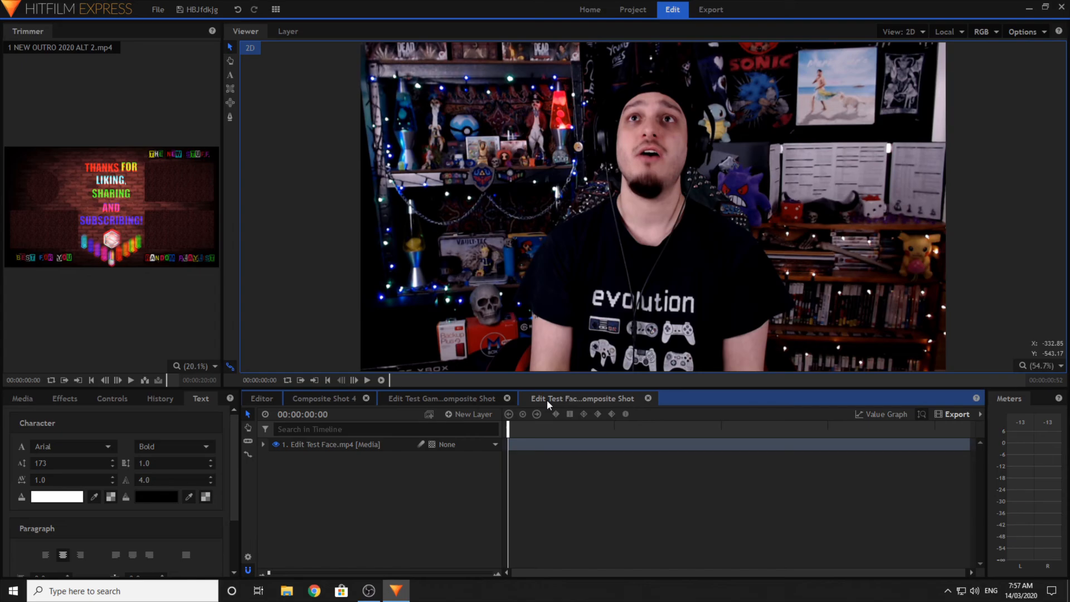
- Close the new face composite shot and look through the project media for the Edit Test Face.mp4 composite shots
click(647, 398)
click(22, 398)
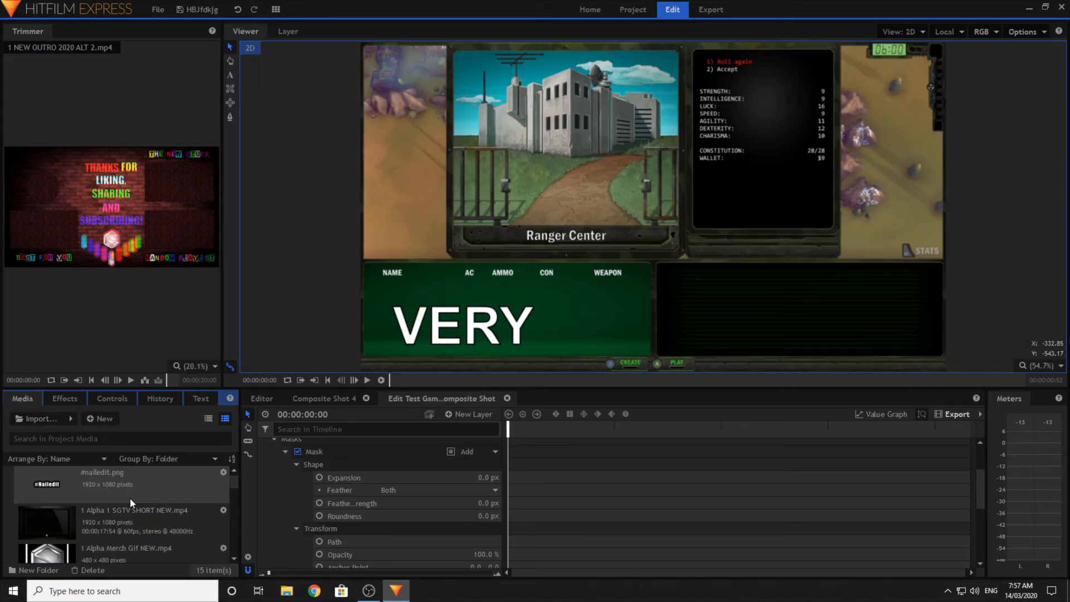
scroll(129, 498, down, 10)
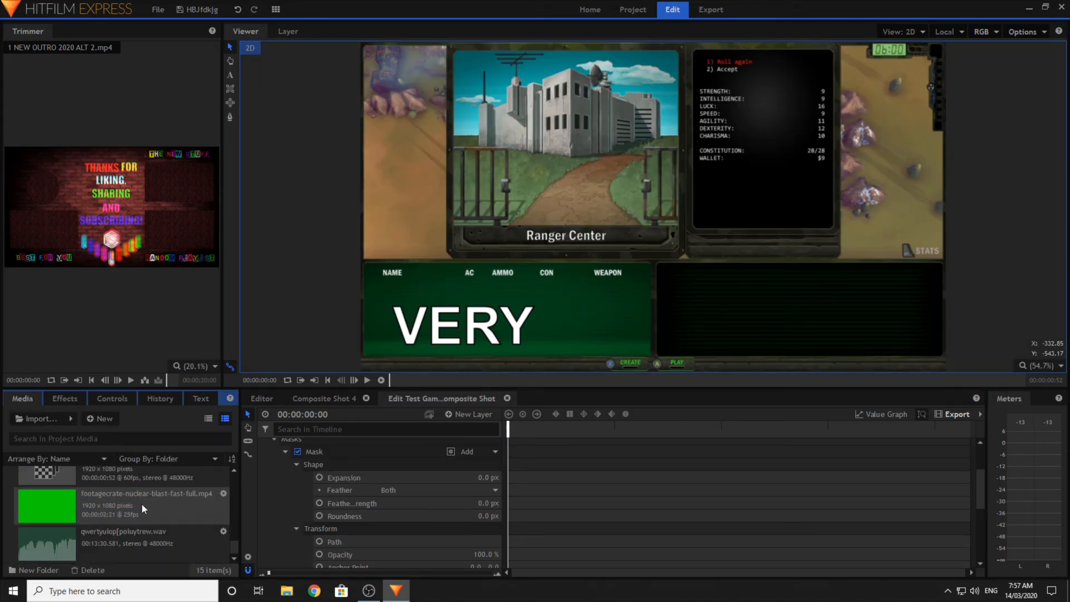
scroll(141, 504, up, 2)
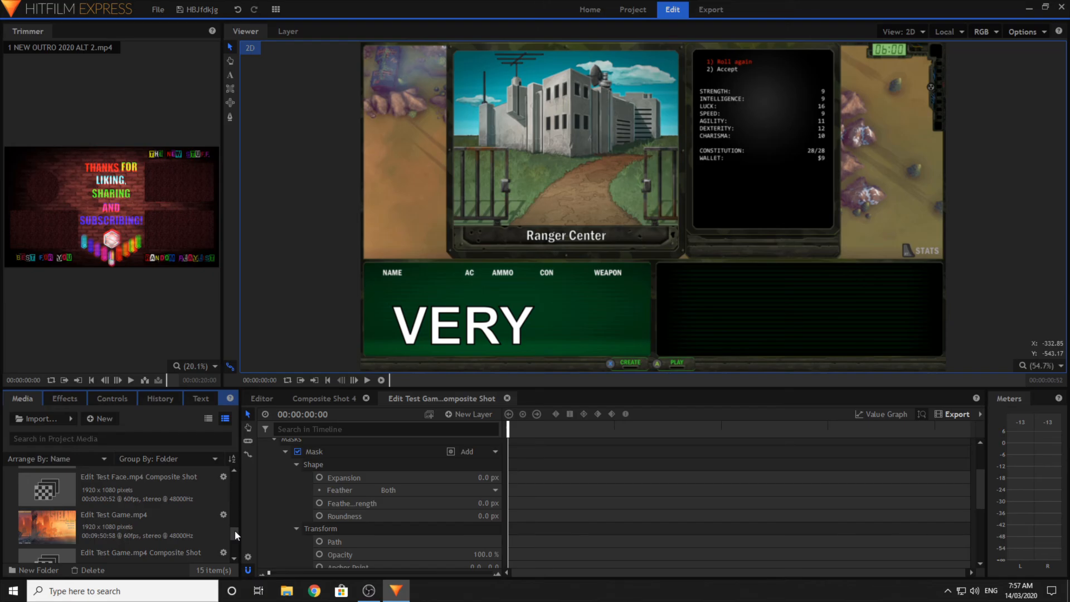
drag(235, 530, 236, 513)
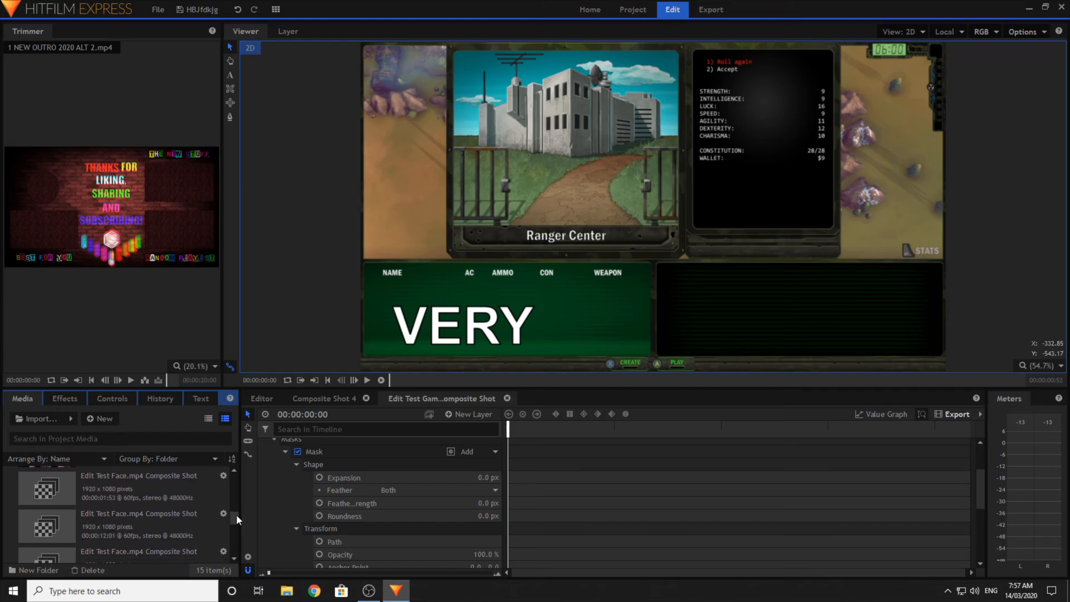
- Check the open timelines and close Composite Shot 4
click(260, 399)
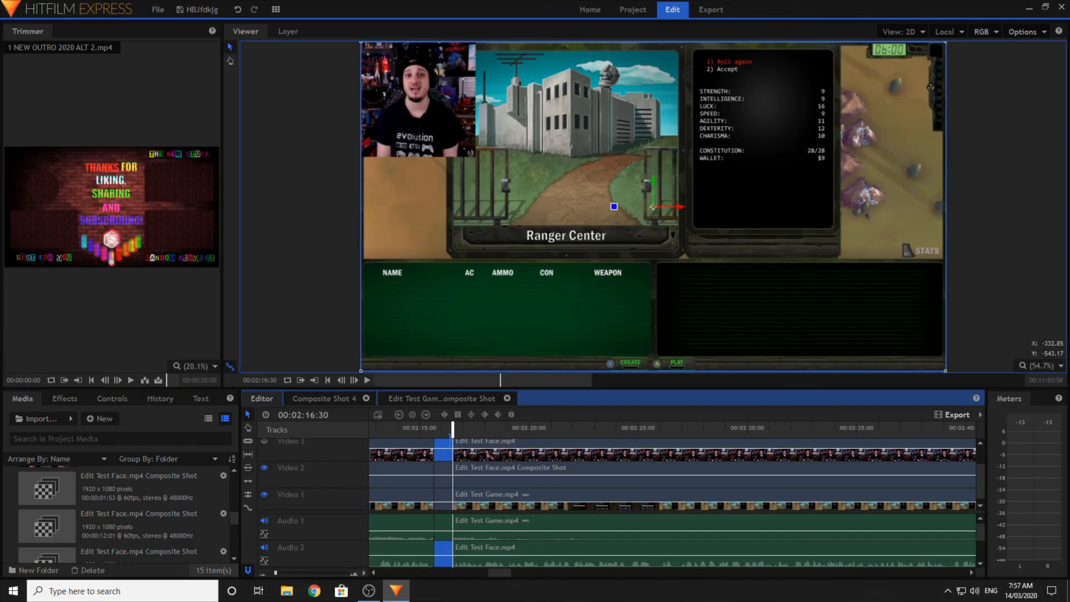
click(440, 398)
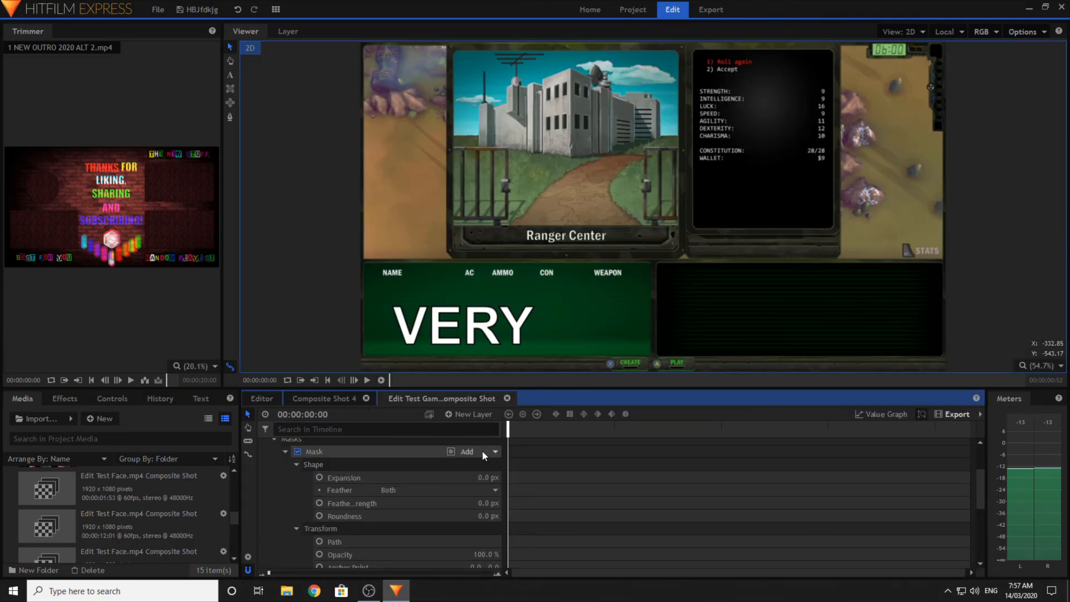
click(353, 396)
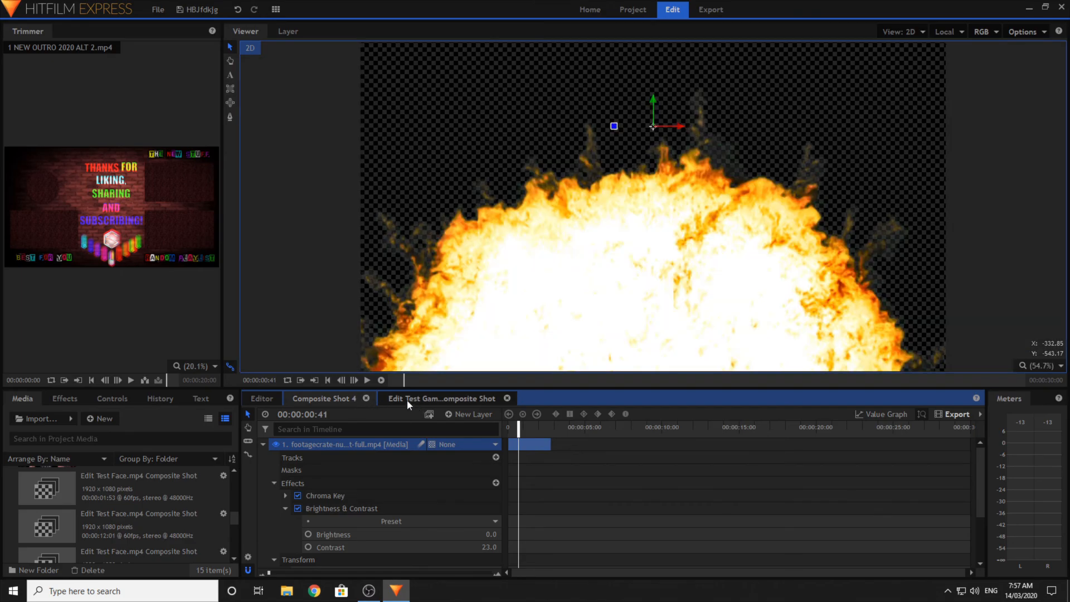
click(365, 397)
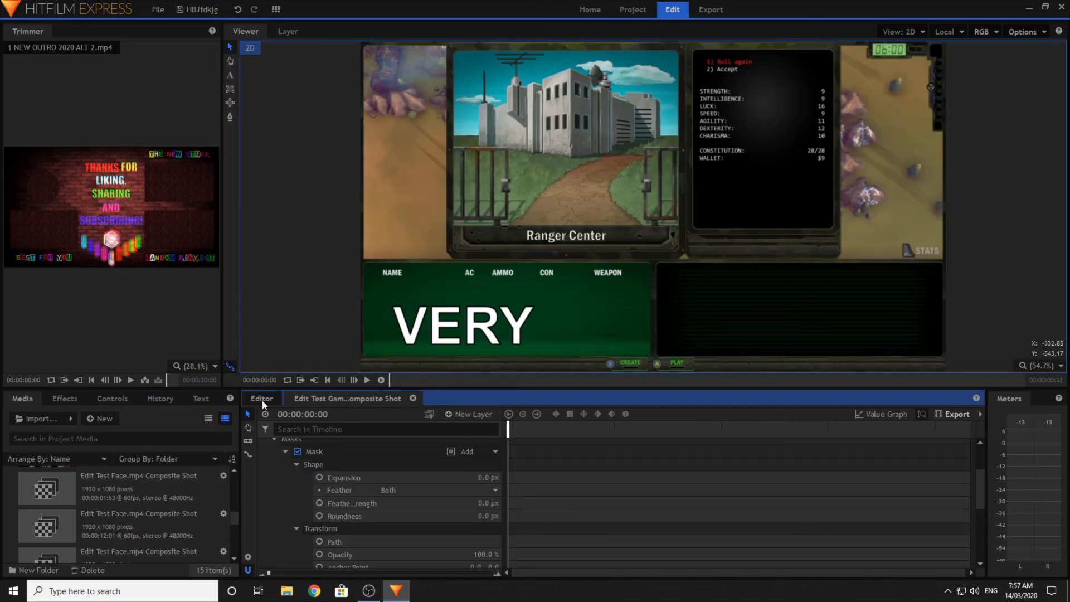
- Open the short segment's face composite shot from the main editor timeline and copy its Edit Test Face.mp4 layer
click(262, 399)
double_click(444, 443)
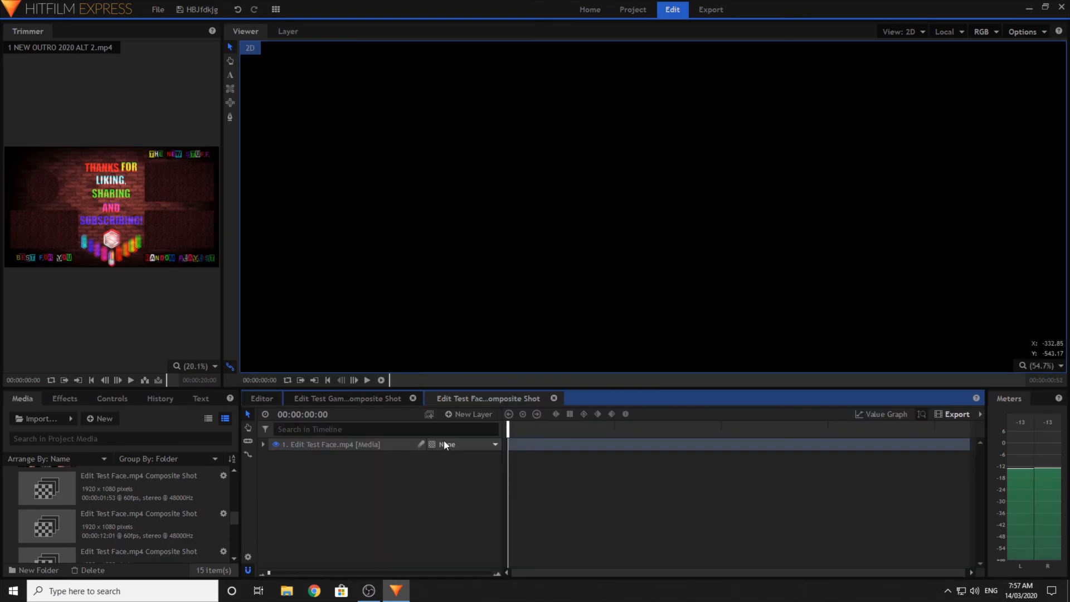
drag(453, 396, 519, 398)
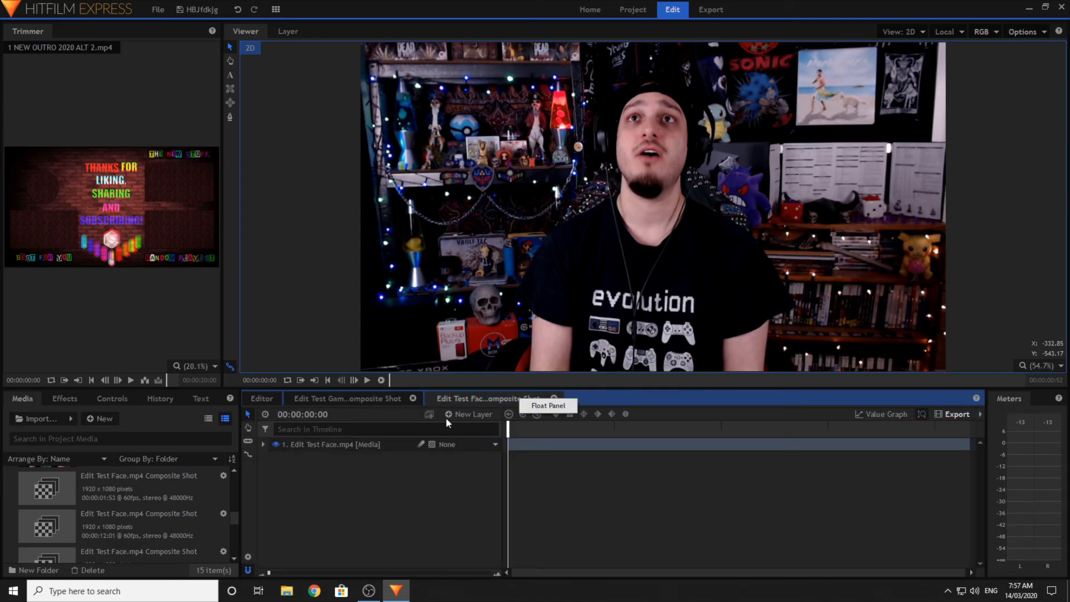
right_click(340, 445)
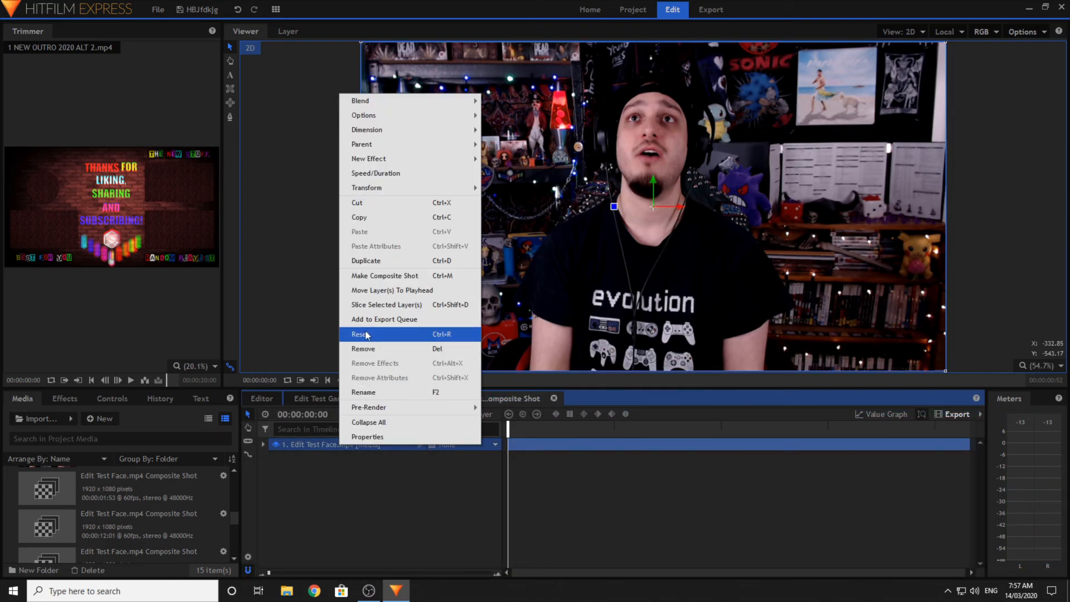
click(376, 218)
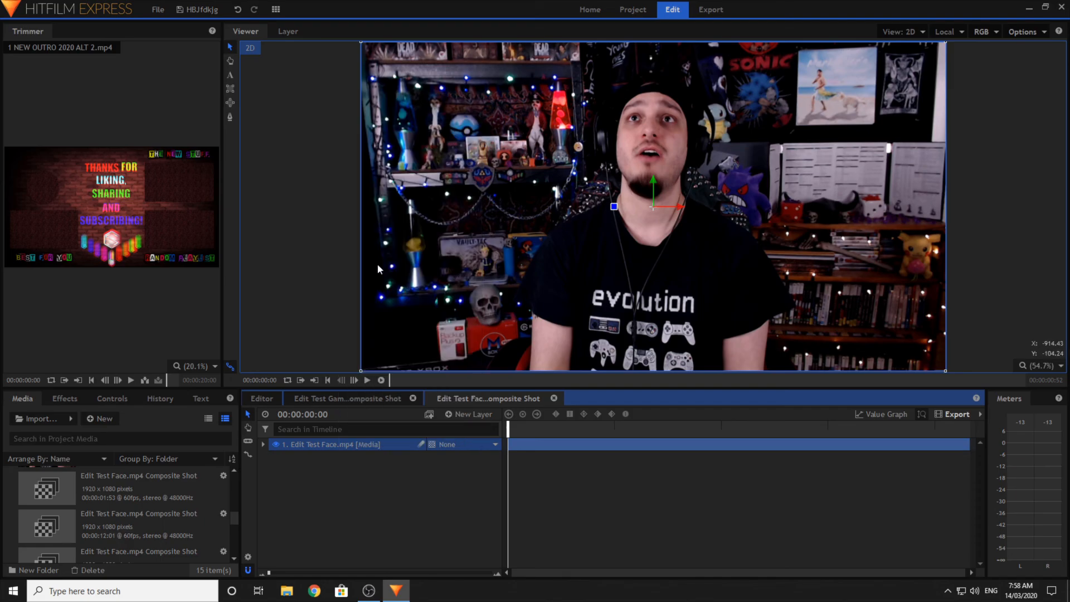
- Paste the copied face layer into the Edit Test Game.mp4 composite shot and close the face composite shot
click(385, 399)
click(310, 502)
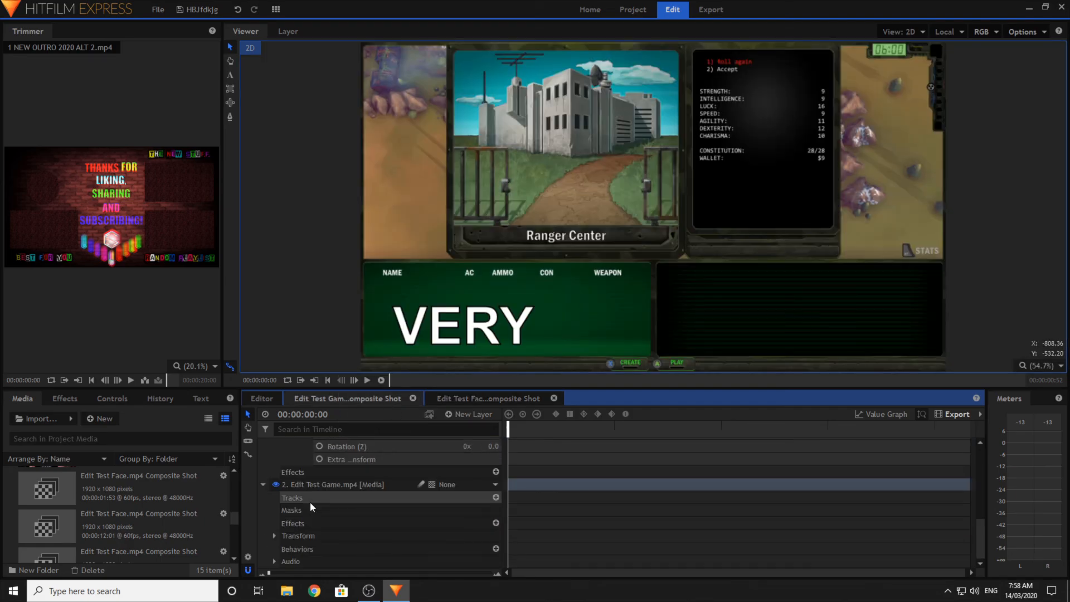
scroll(312, 527, up, 6)
click(263, 444)
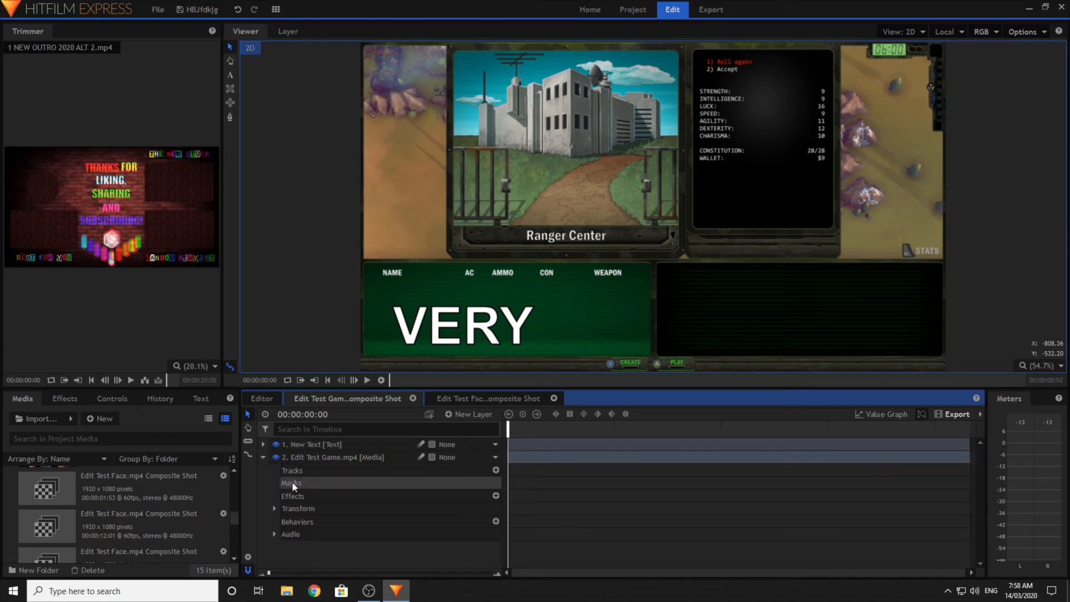
right_click(331, 553)
click(353, 576)
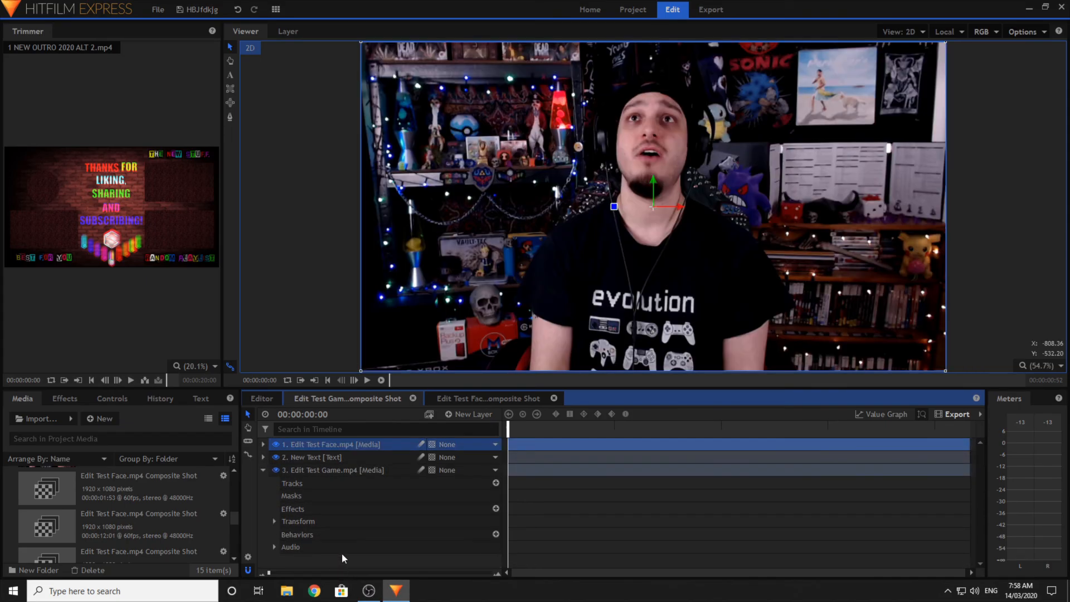
click(554, 398)
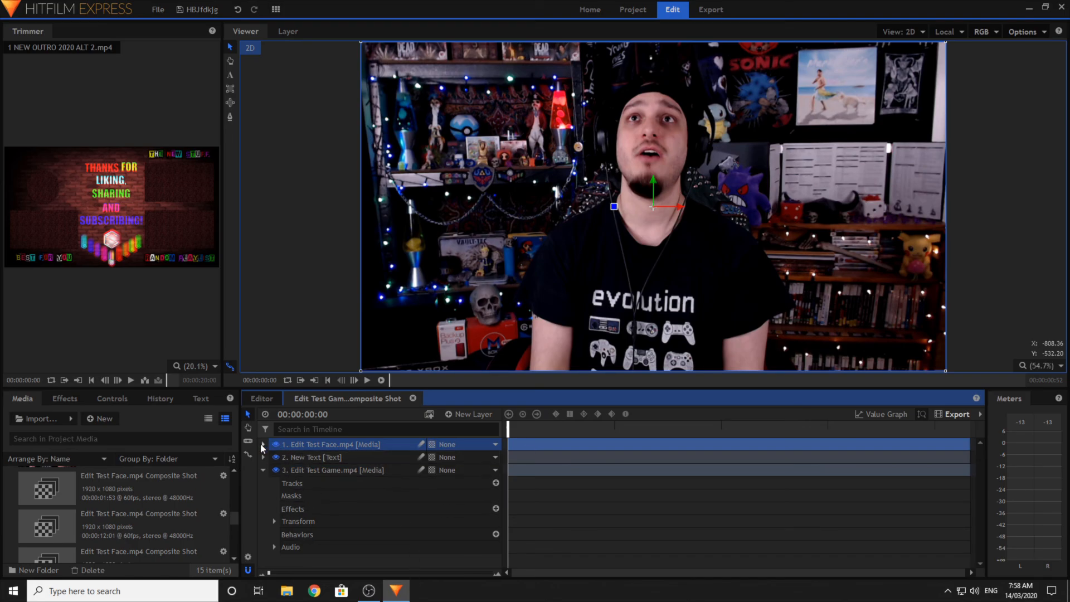
- Preview the composite shot, hiding the Edit Test Face.mp4 layer briefly and showing it again
click(277, 445)
click(367, 380)
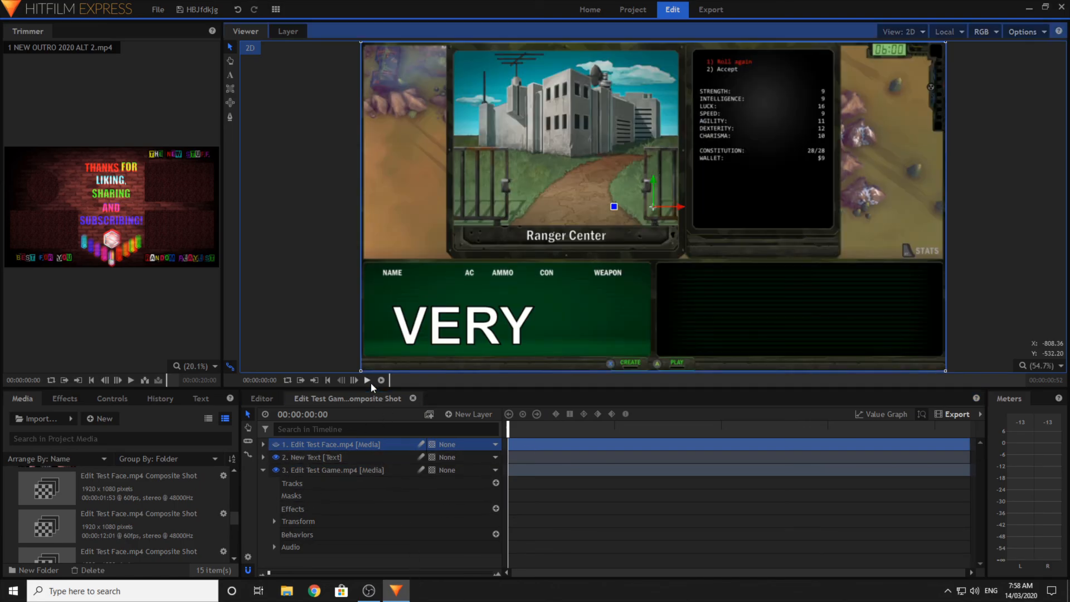
click(276, 444)
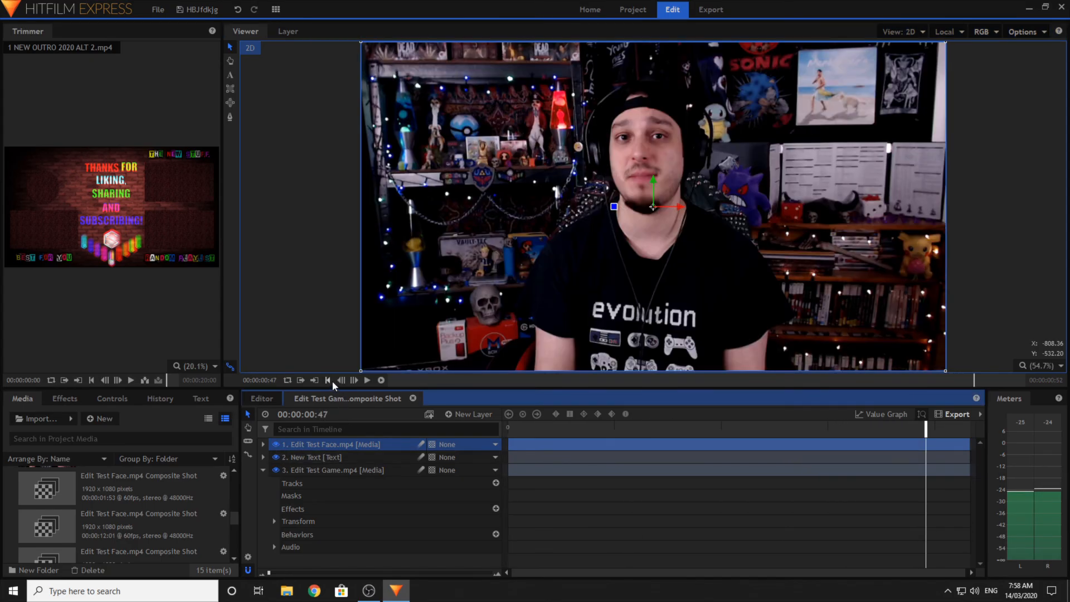
click(366, 380)
click(366, 380)
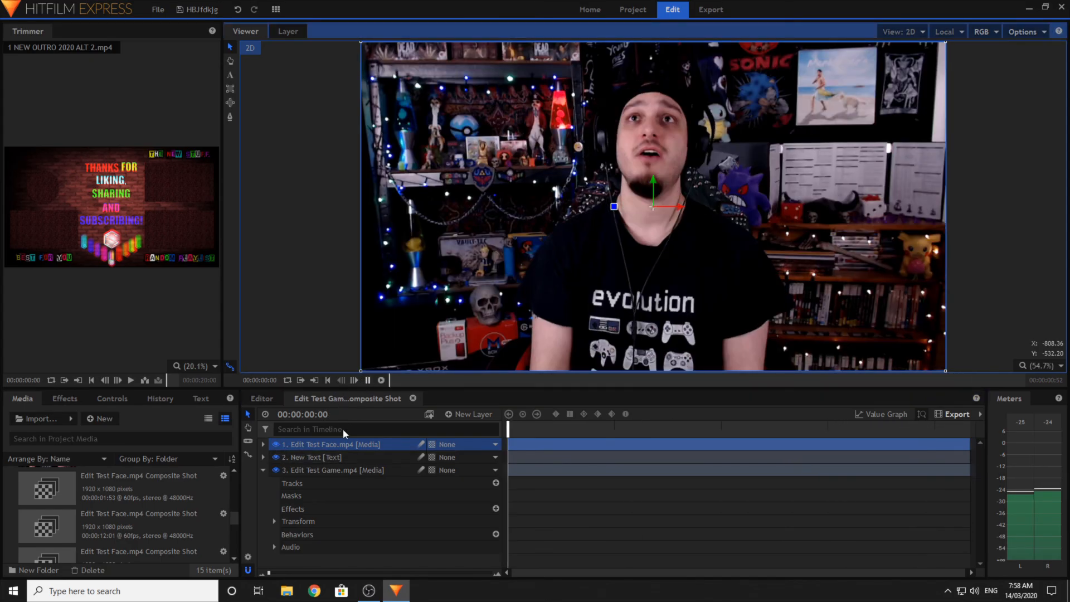
- Move the New Text layer above the Edit Test Face.mp4 layer and play back the shot
click(319, 456)
drag(322, 448, 316, 443)
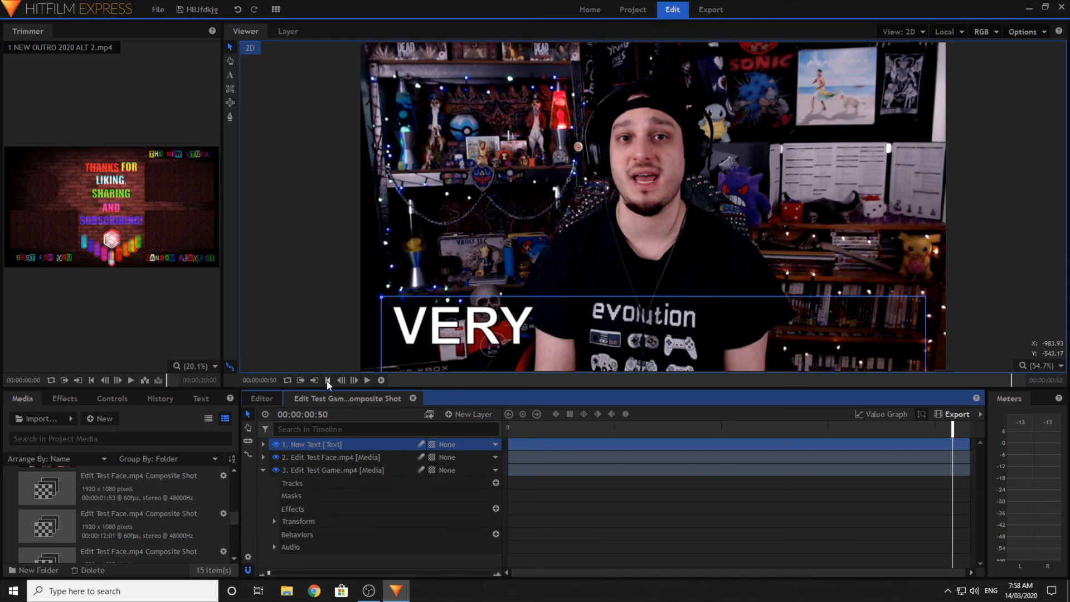
click(367, 380)
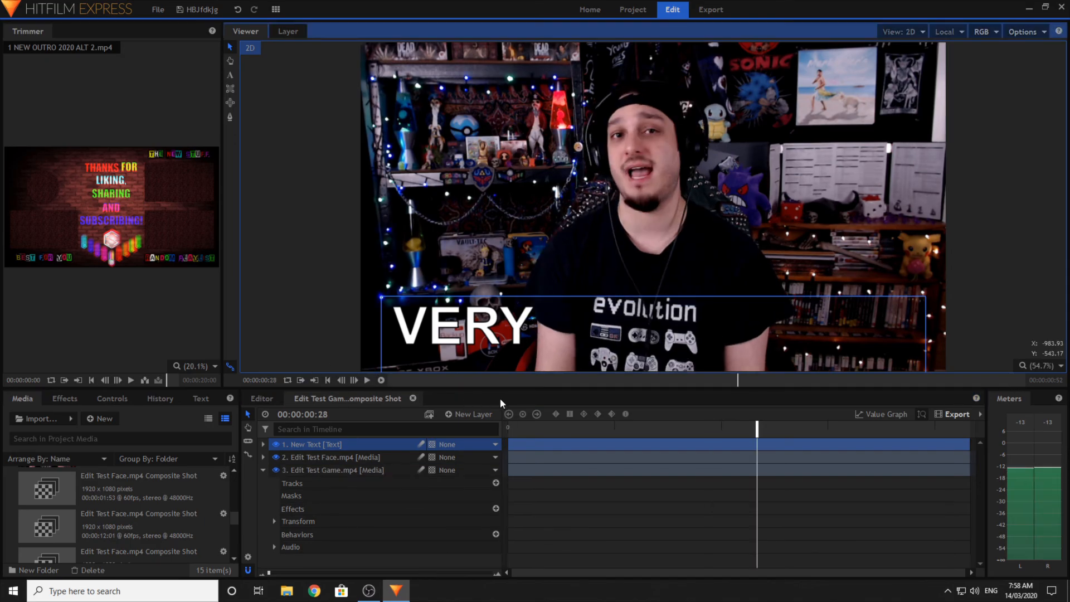
- Add a constant keyframe of 0.0 px to the New Text layer's mask Expansion at 00:00:00:18
drag(616, 428, 676, 429)
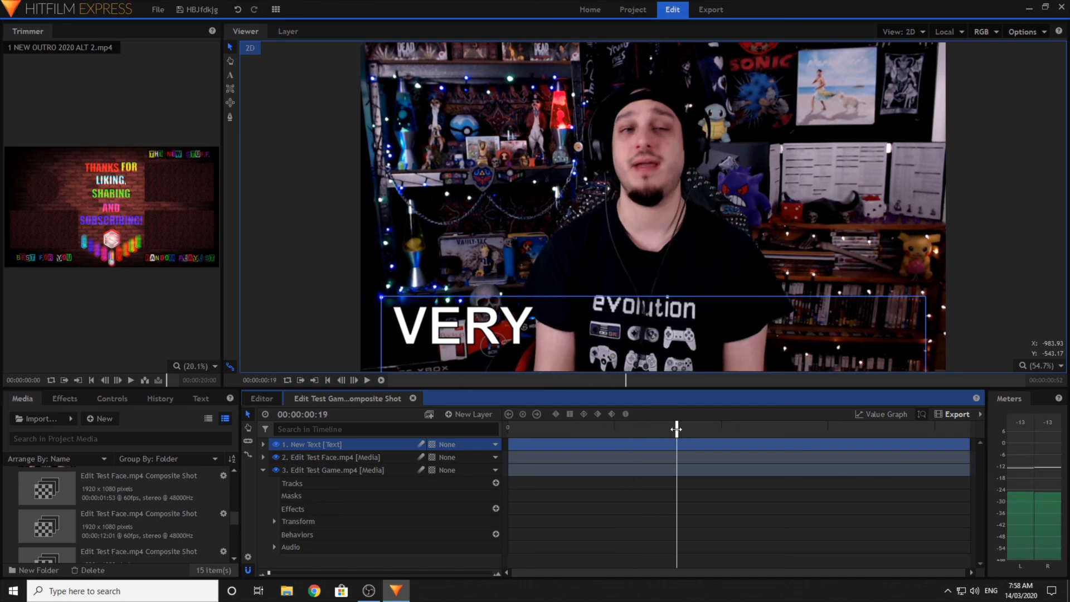
click(341, 380)
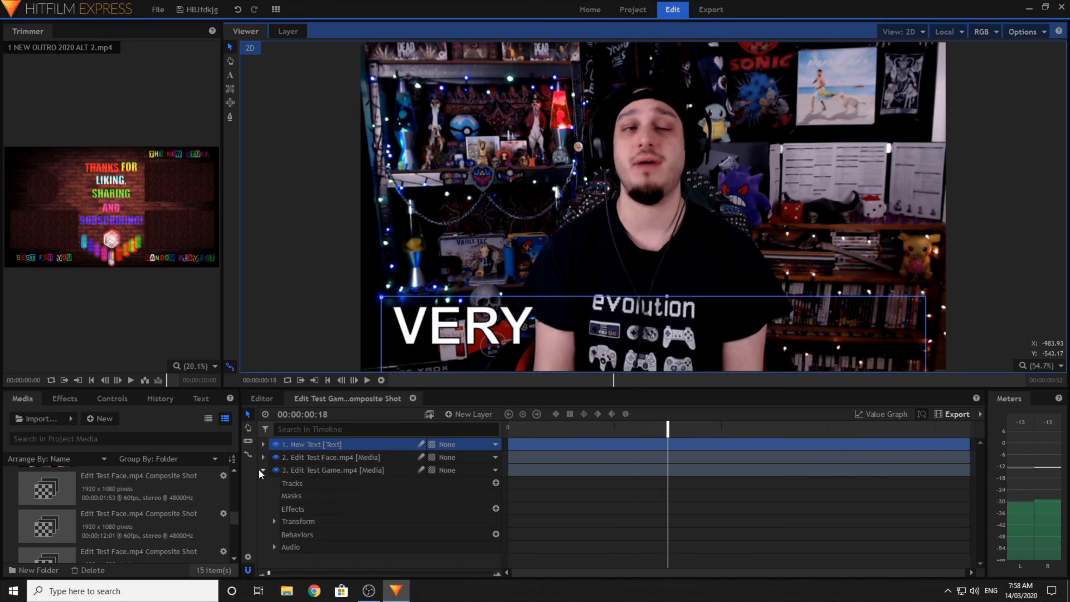
click(348, 469)
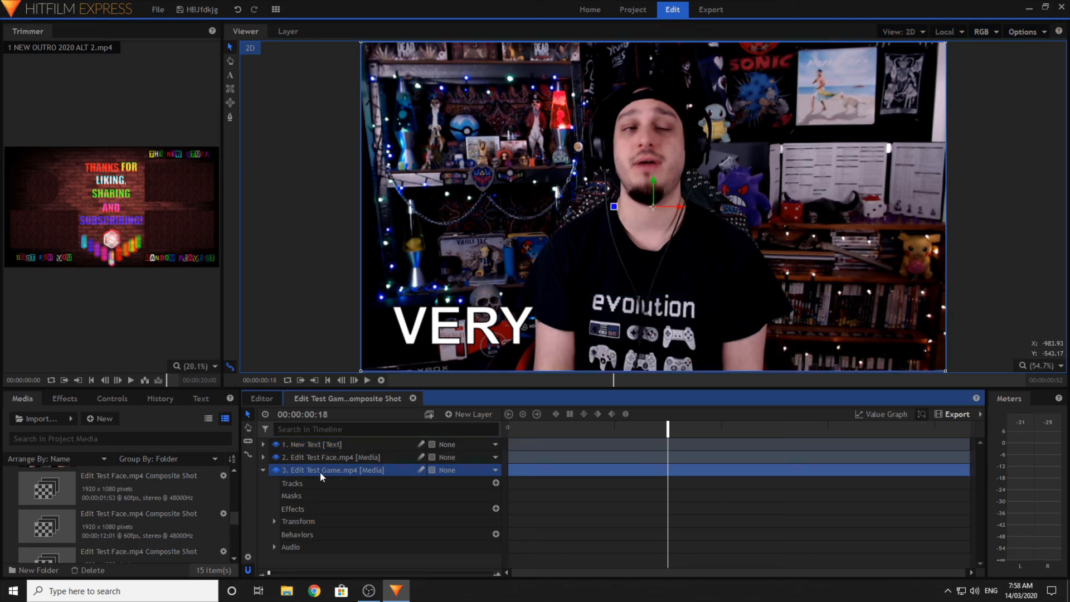
click(302, 444)
click(261, 446)
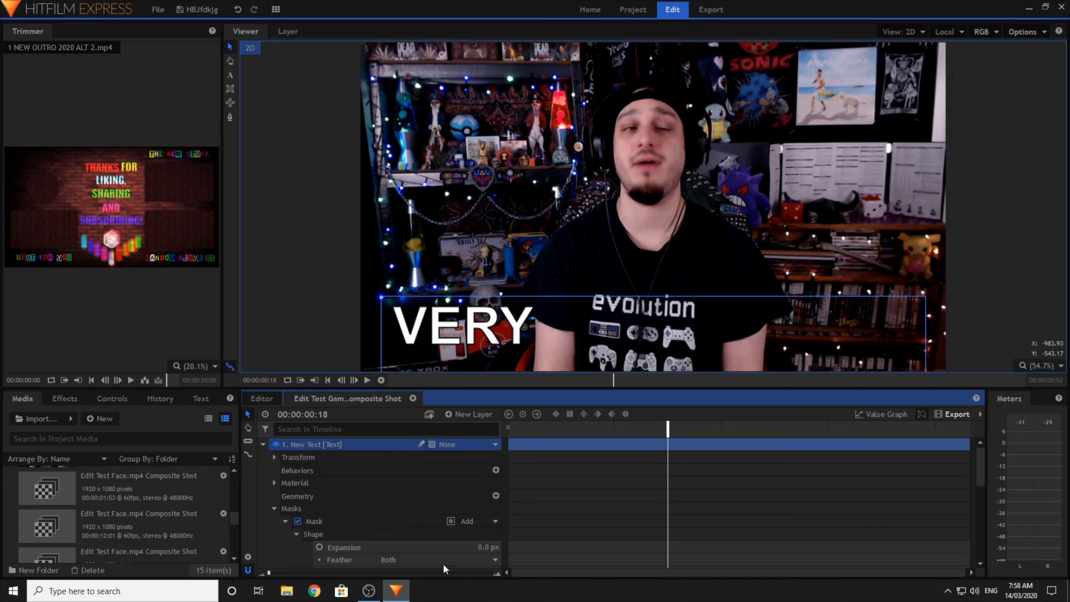
click(275, 457)
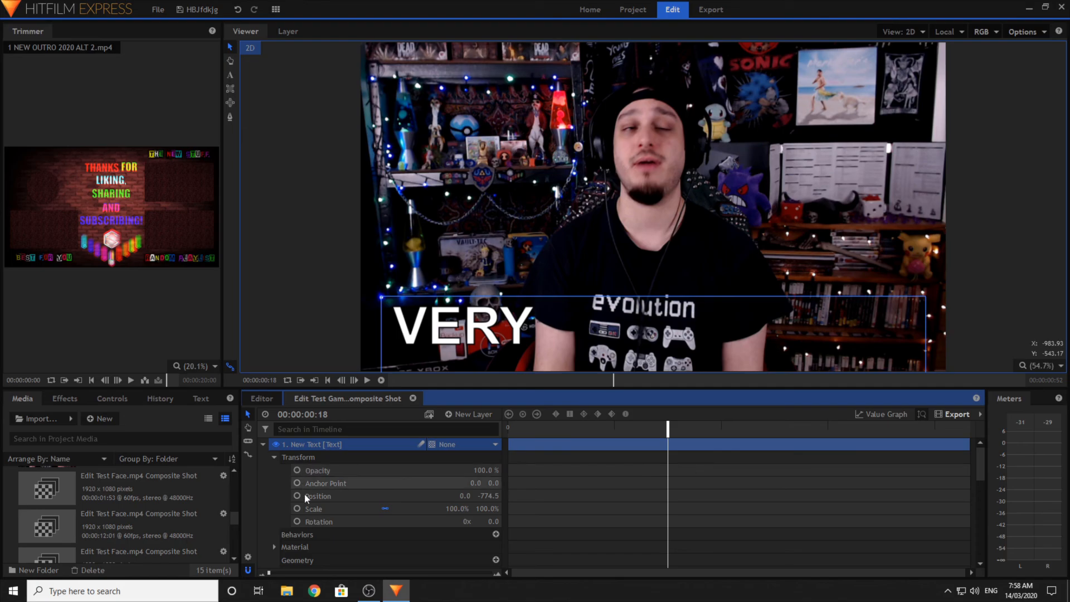
click(275, 458)
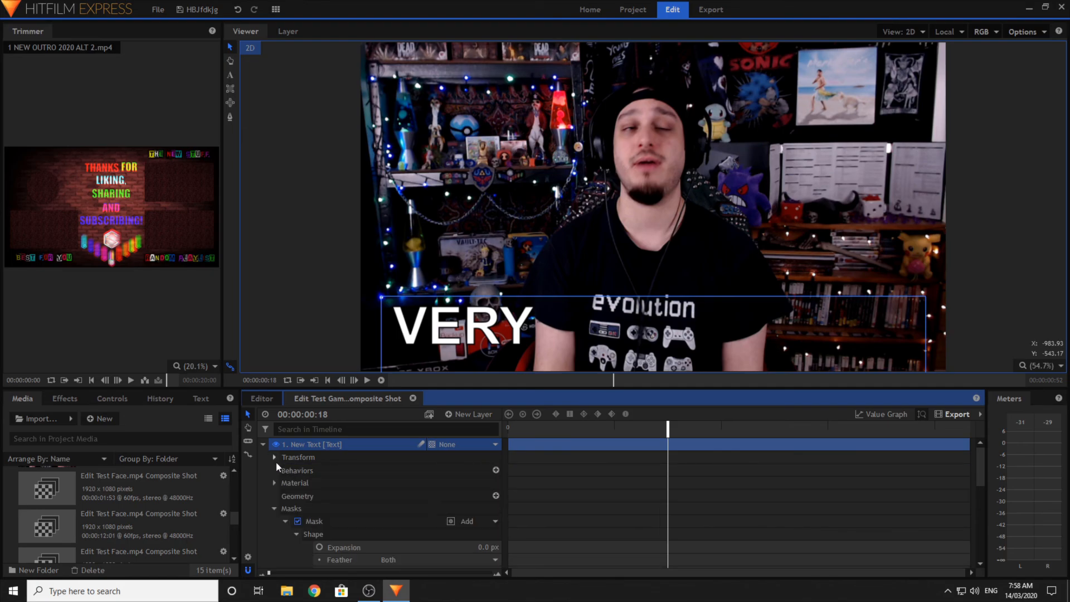
scroll(335, 513, down, 1)
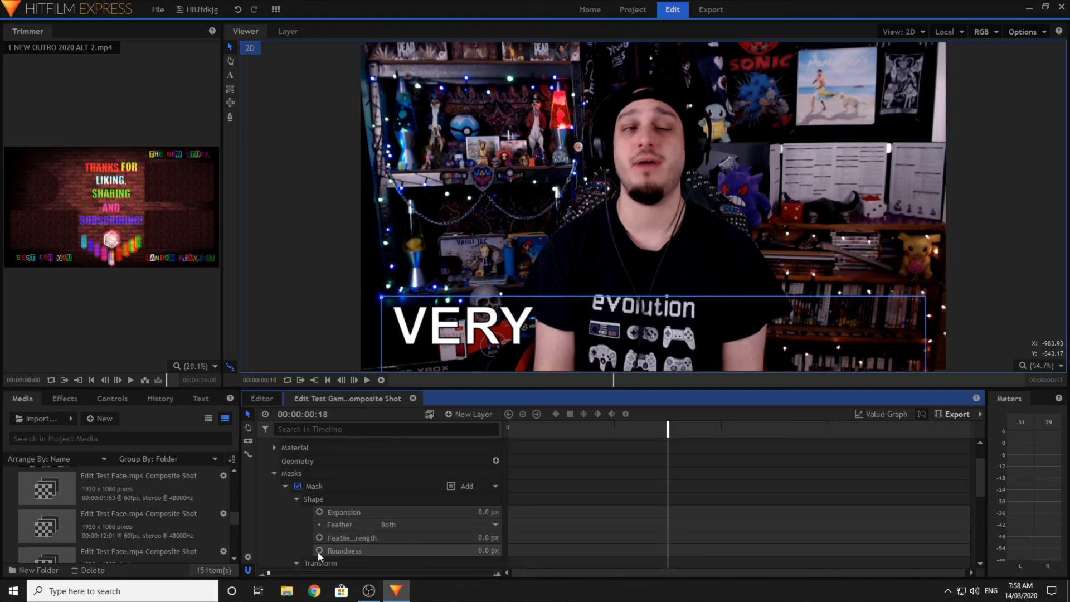
click(318, 511)
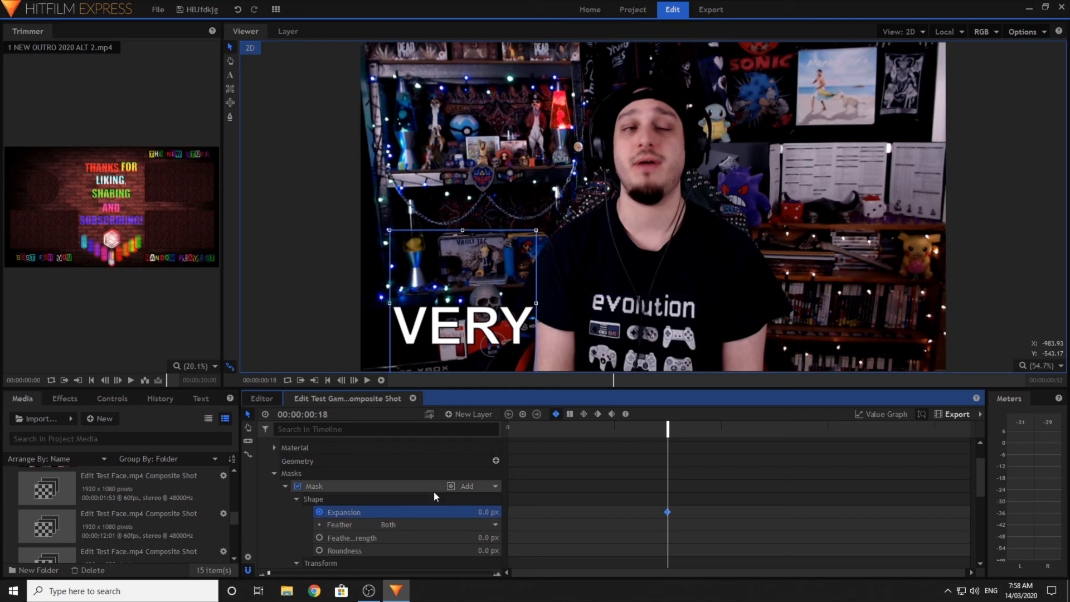
click(570, 415)
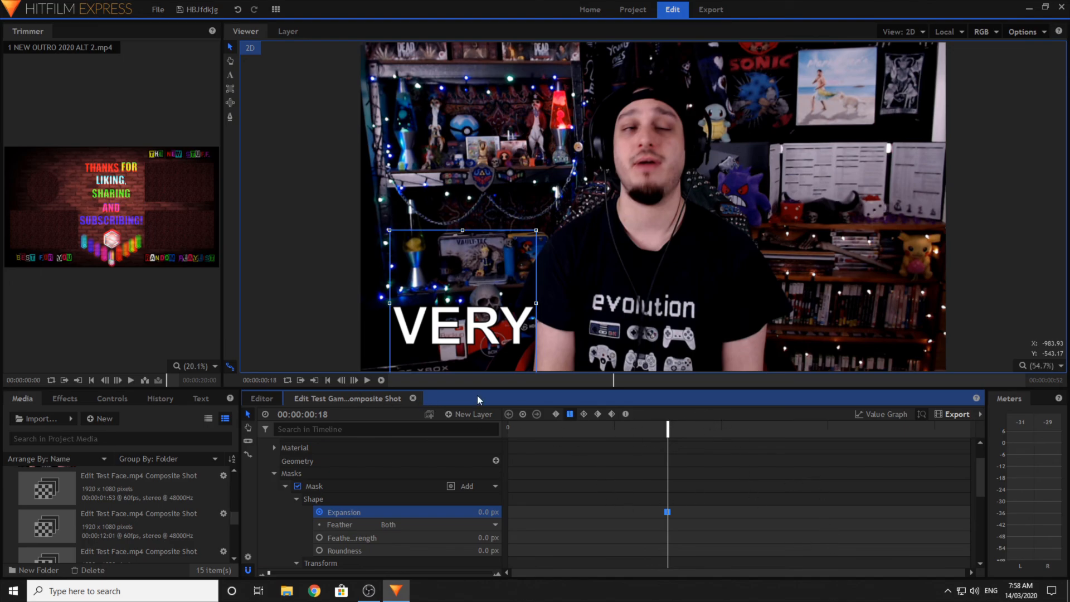
- Add a constant keyframe of 419.0 px to the text mask's Expansion at 00:00:00:19
click(354, 381)
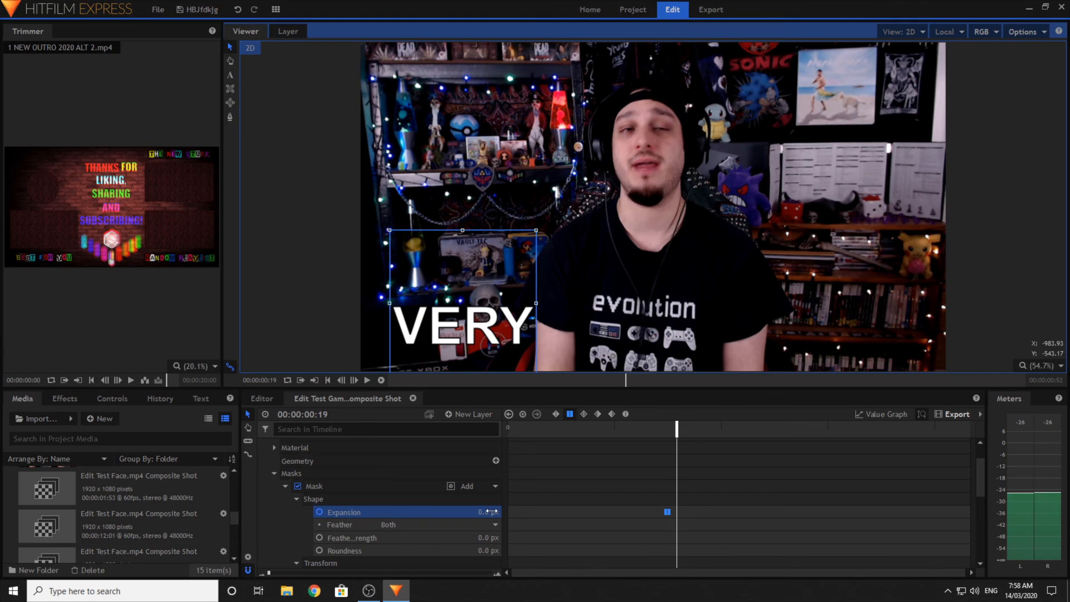
drag(491, 511, 563, 511)
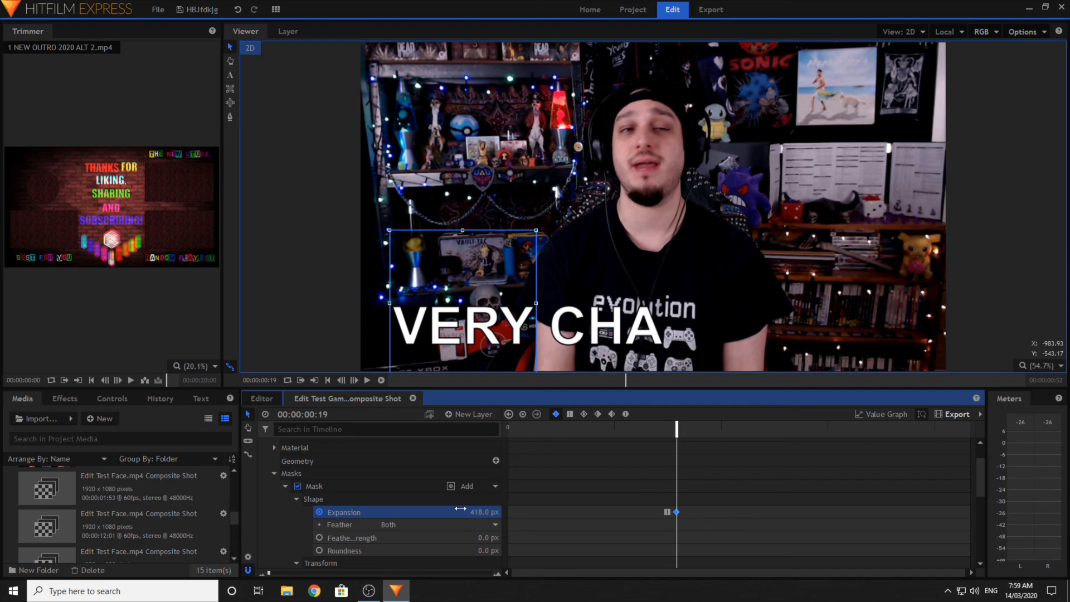
click(523, 413)
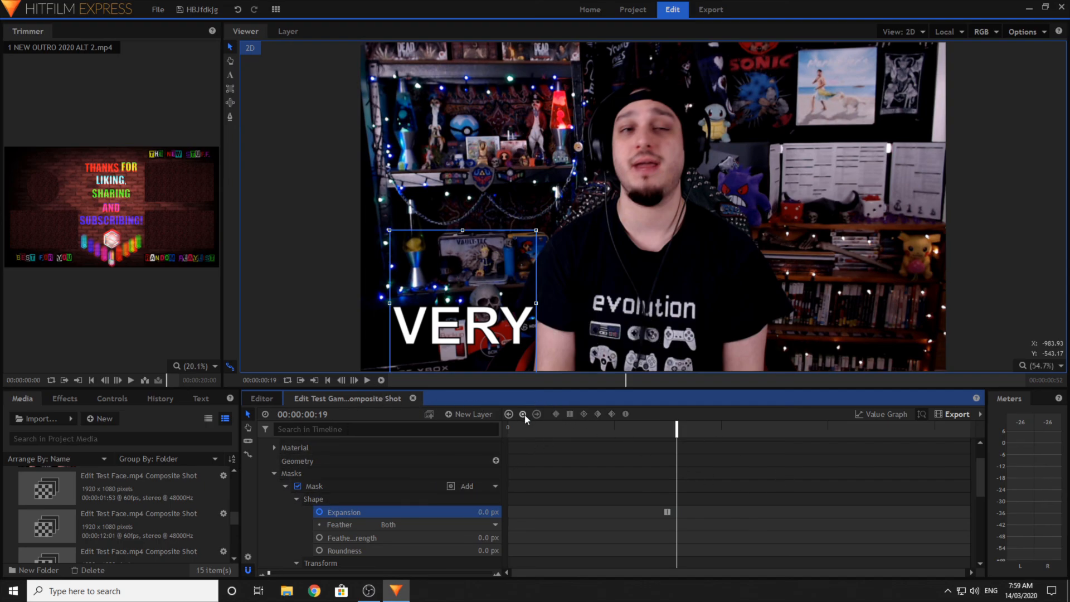
click(569, 415)
mouse_move(678, 430)
mouse_down()
mouse_move(695, 429)
mouse_move(679, 428)
mouse_up()
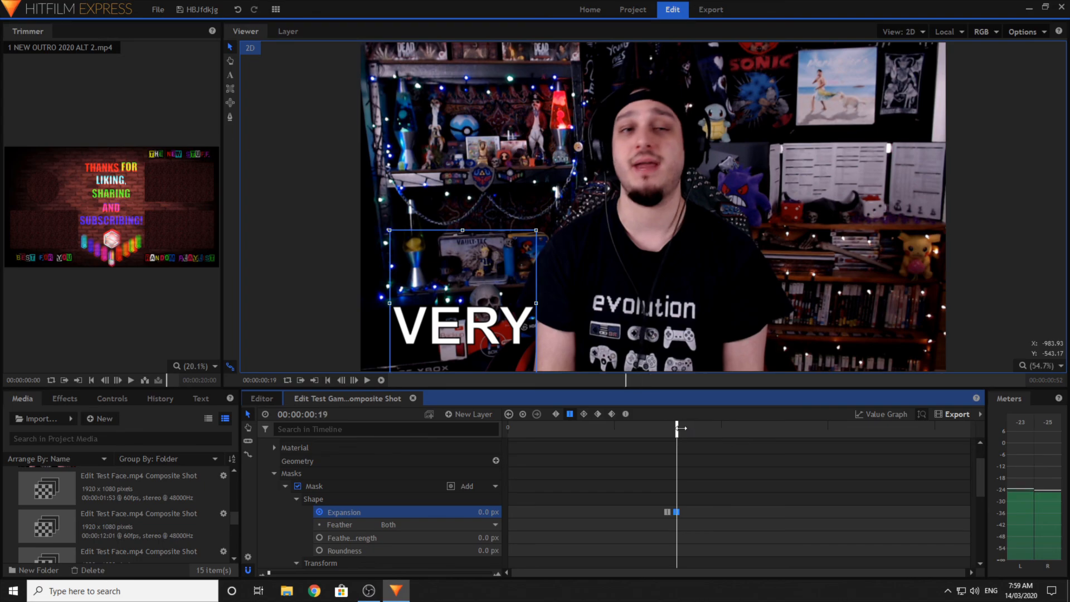
drag(487, 511, 588, 512)
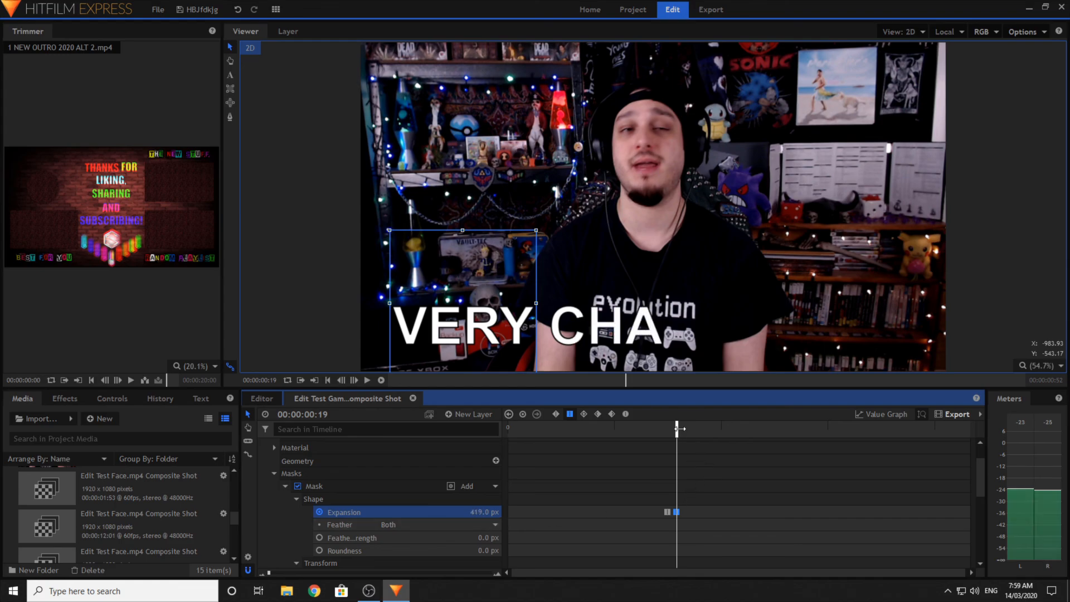
- Hold the mask Expansion with a keyframe at 00:00:00:29 and set it to 588.0 px at 00:00:00:30
drag(676, 428, 792, 429)
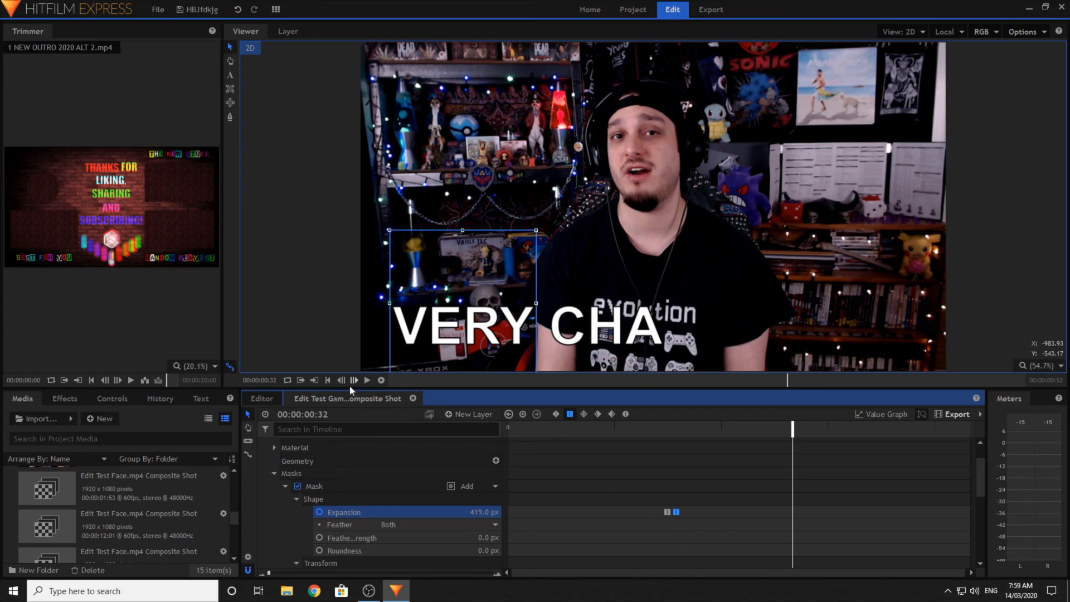
click(334, 382)
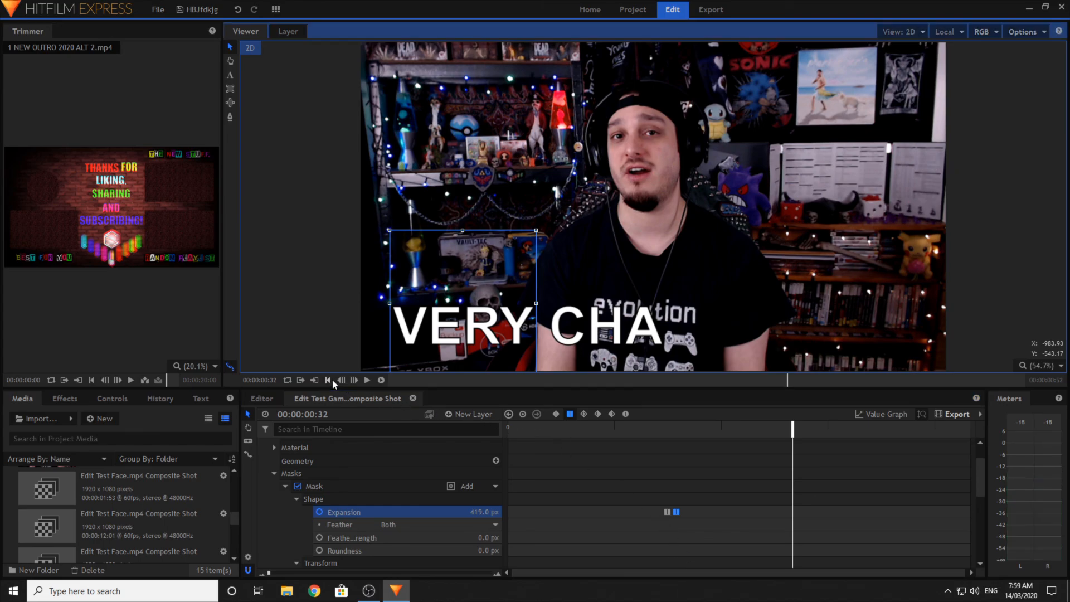
click(367, 383)
drag(715, 428, 774, 429)
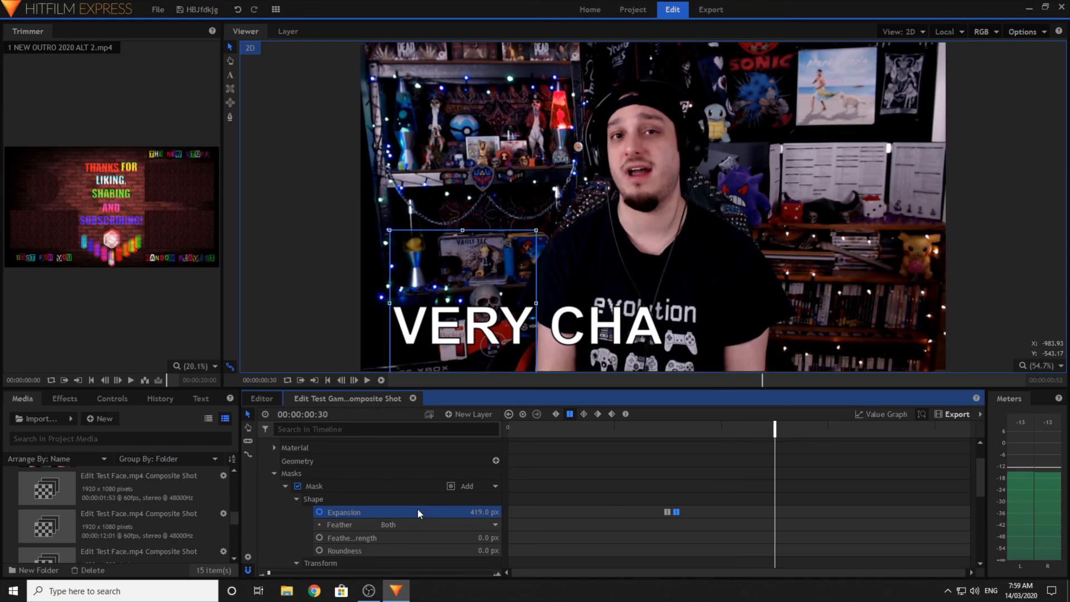
click(341, 380)
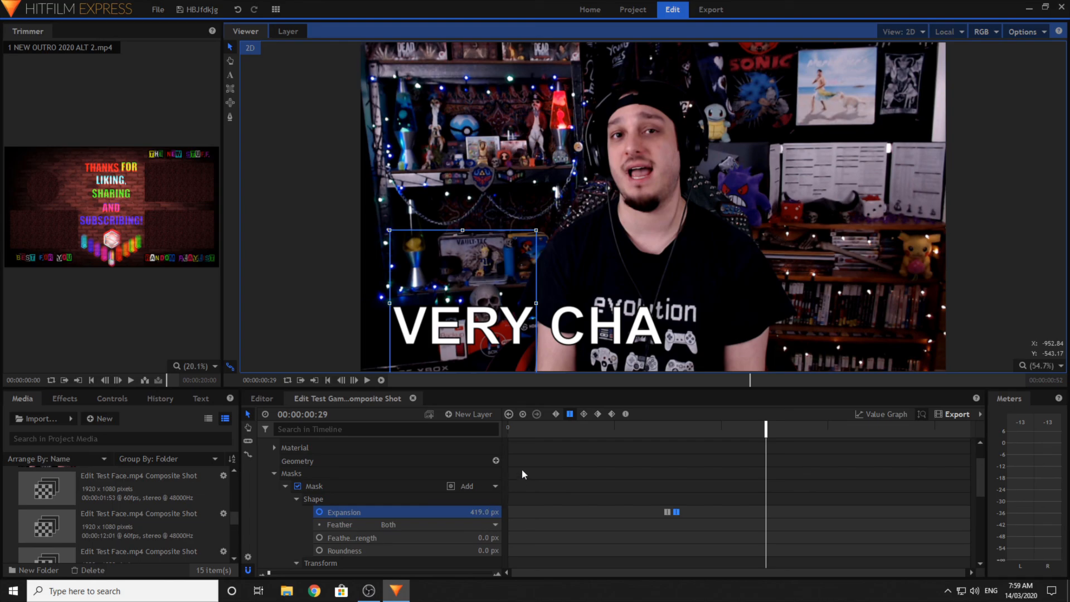
click(522, 415)
drag(763, 434, 775, 433)
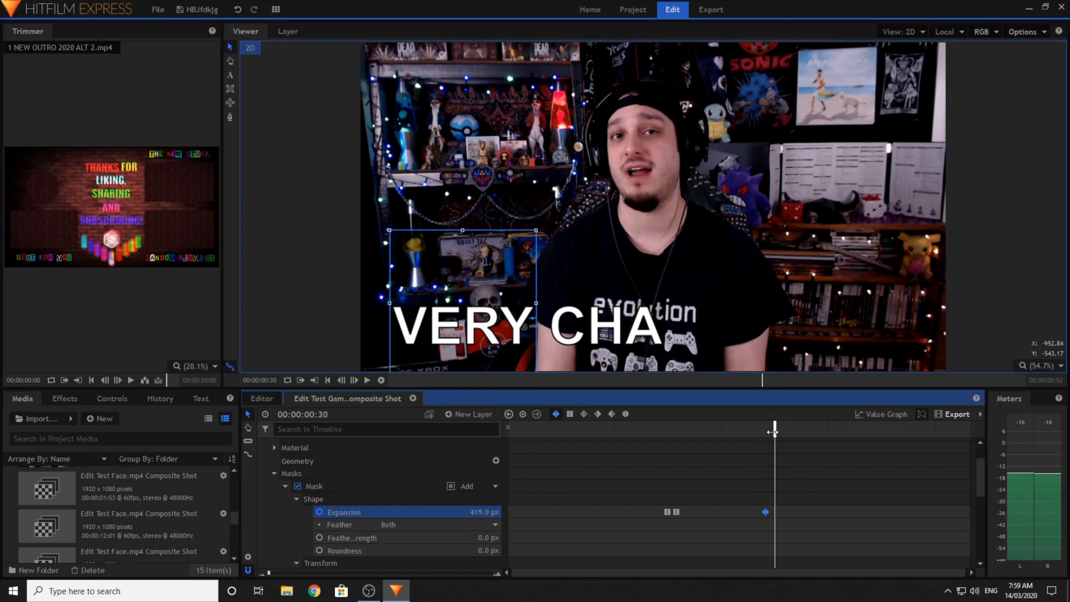
drag(483, 512, 530, 513)
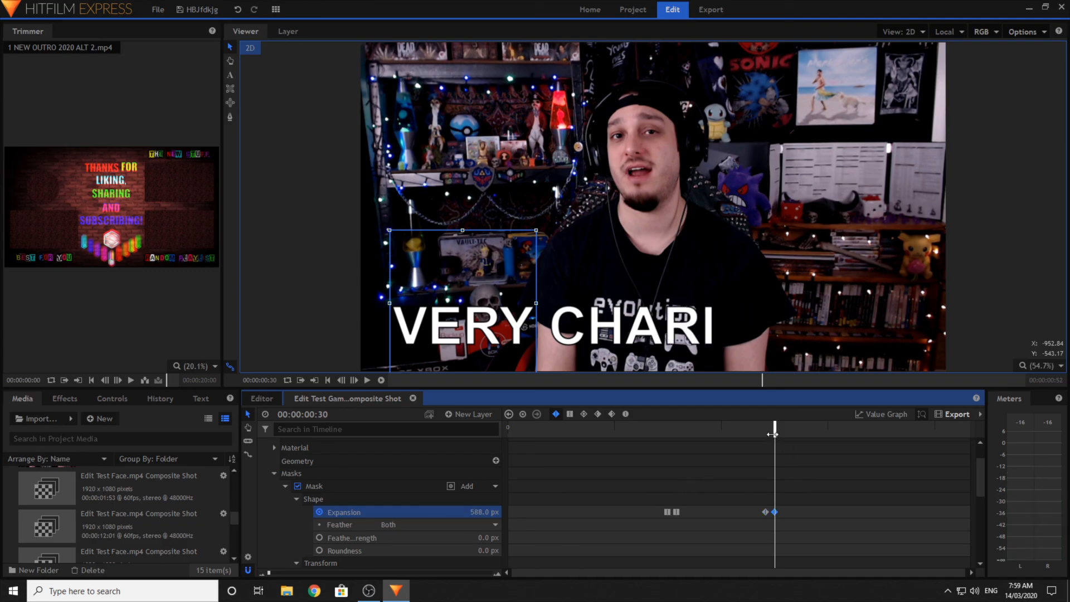
- Keyframe the mask Expansion at 588.0 px on 00:00:00:43 and at 1541.0 px on 00:00:00:44
drag(773, 434, 899, 436)
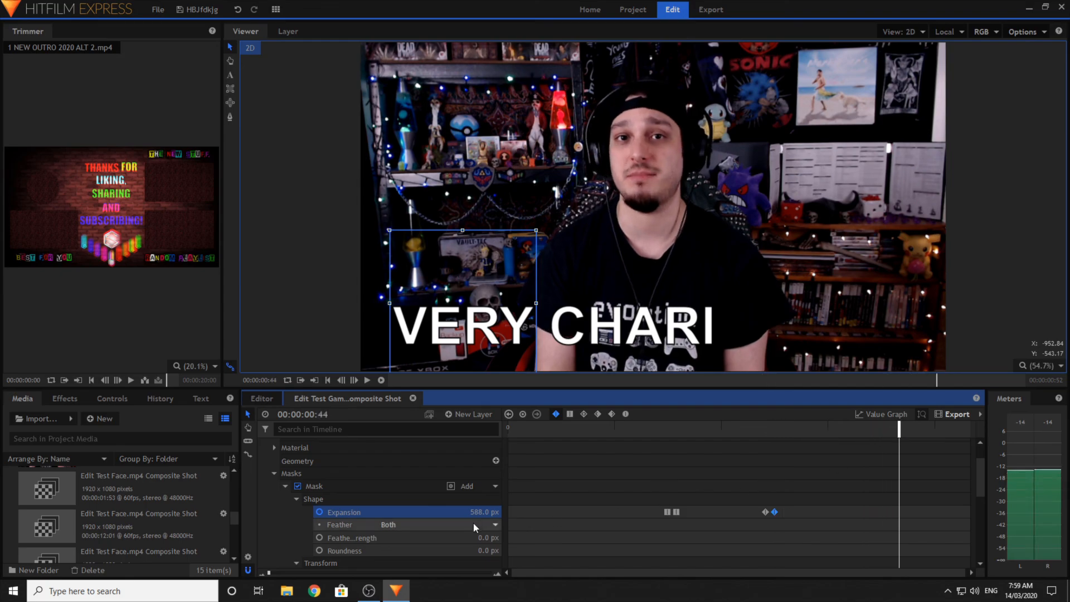
click(341, 379)
drag(485, 511, 483, 511)
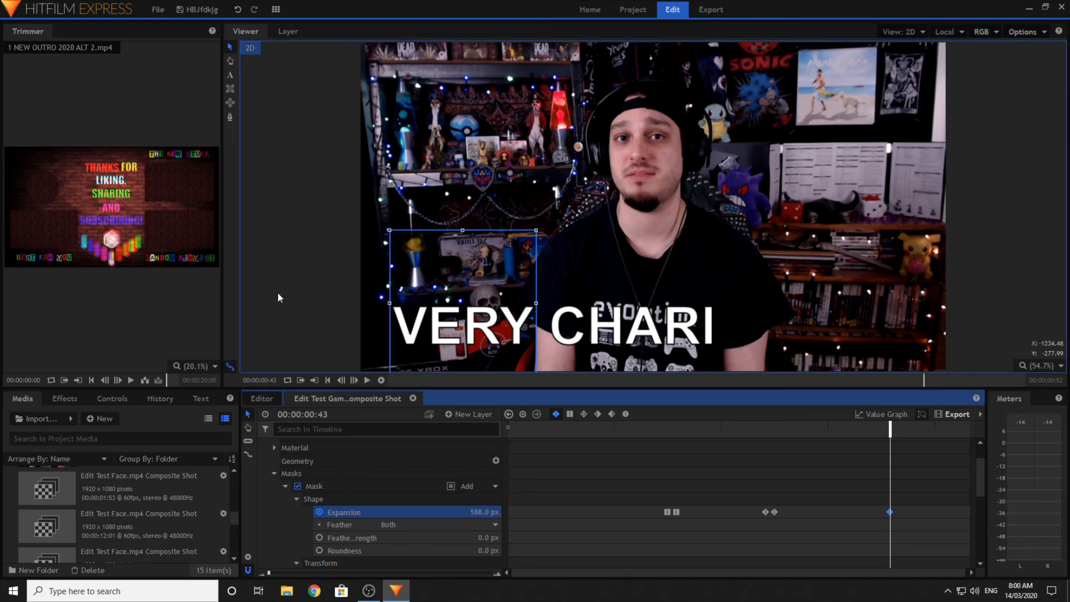
click(353, 381)
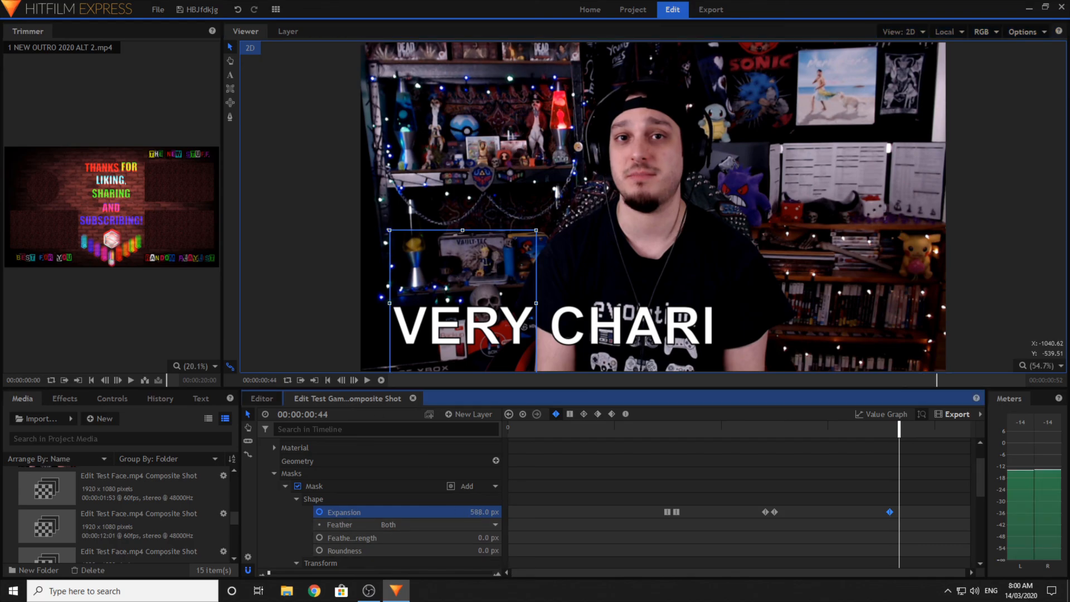
drag(485, 511, 985, 511)
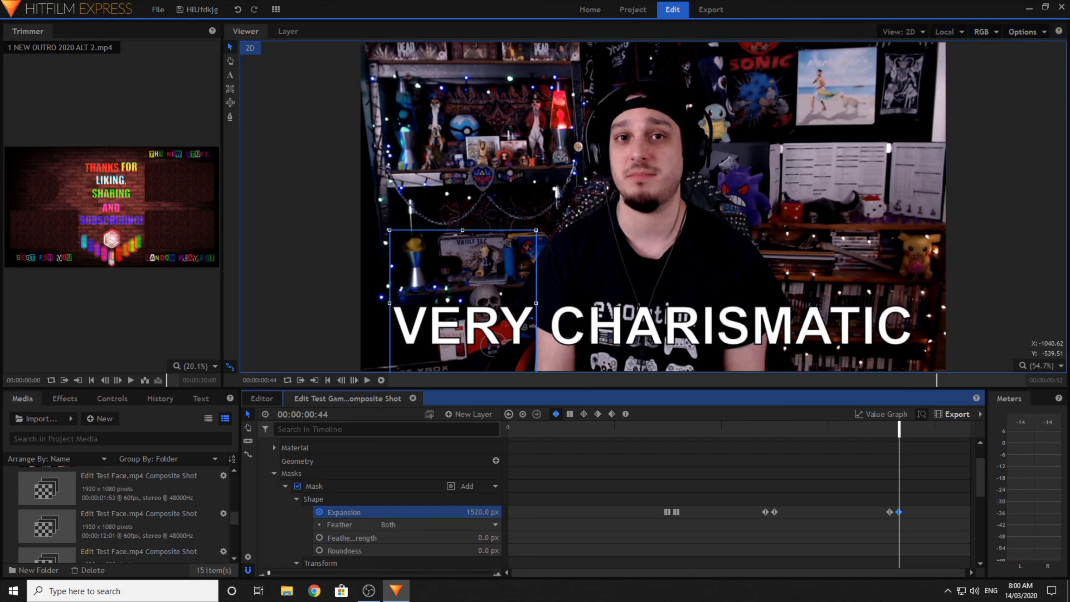
- Set the temporal interpolation of all the mask's Expansion keyframes to Constant
drag(946, 484, 573, 513)
right_click(759, 506)
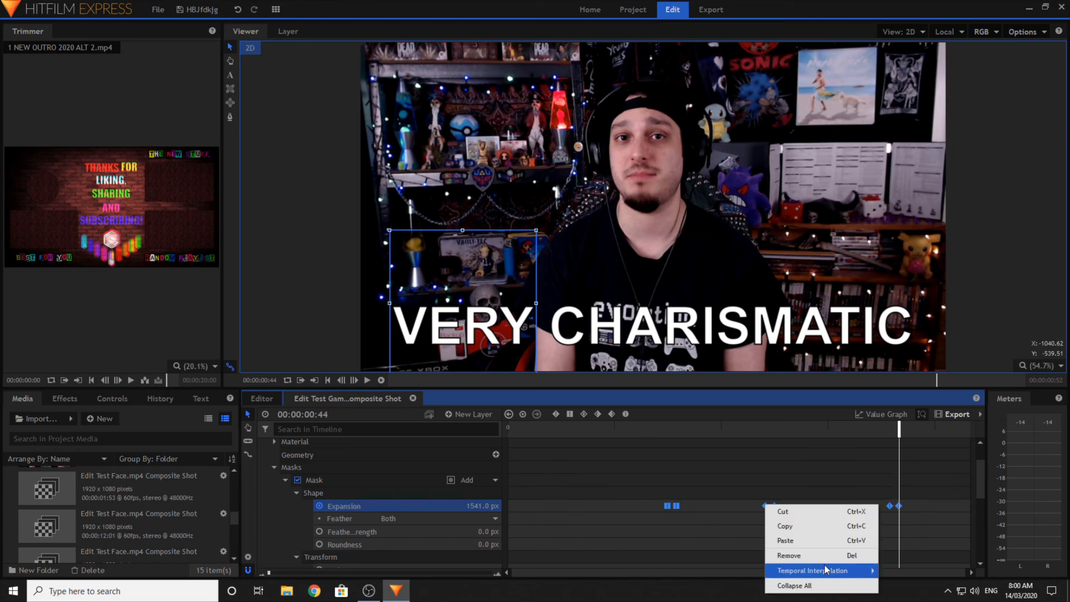
mouse_move(825, 565)
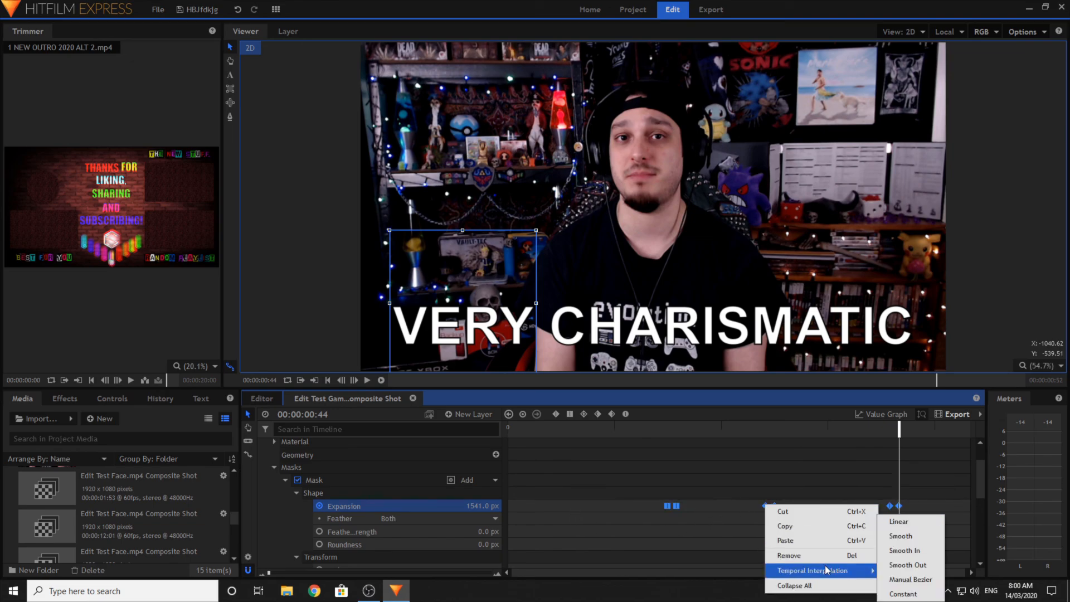
click(912, 593)
- Check the composite shot's segment on the main editing timeline from 00:02:14:41
click(276, 395)
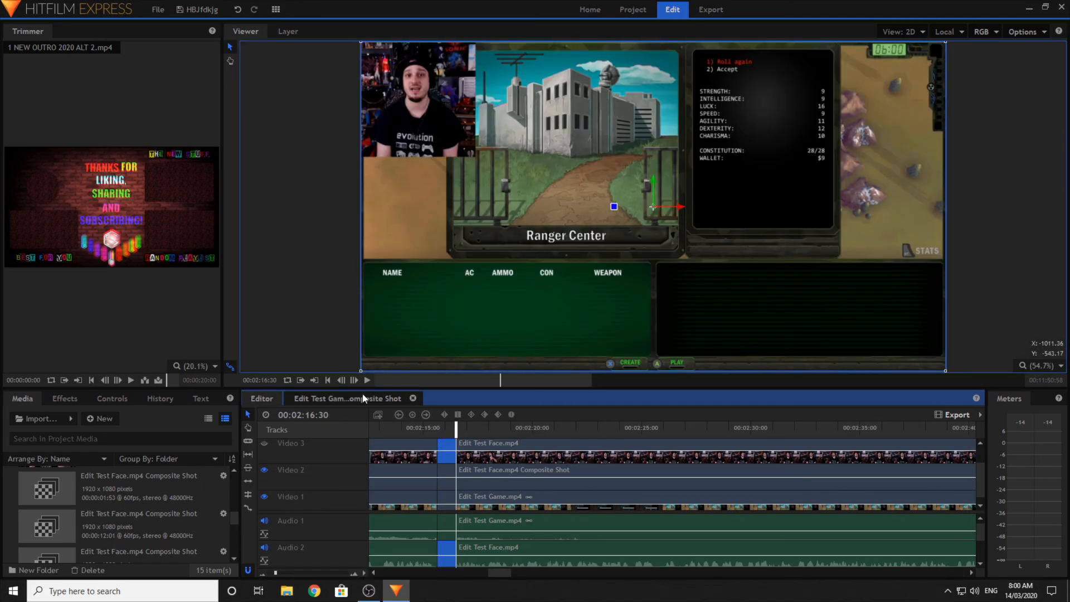
click(363, 398)
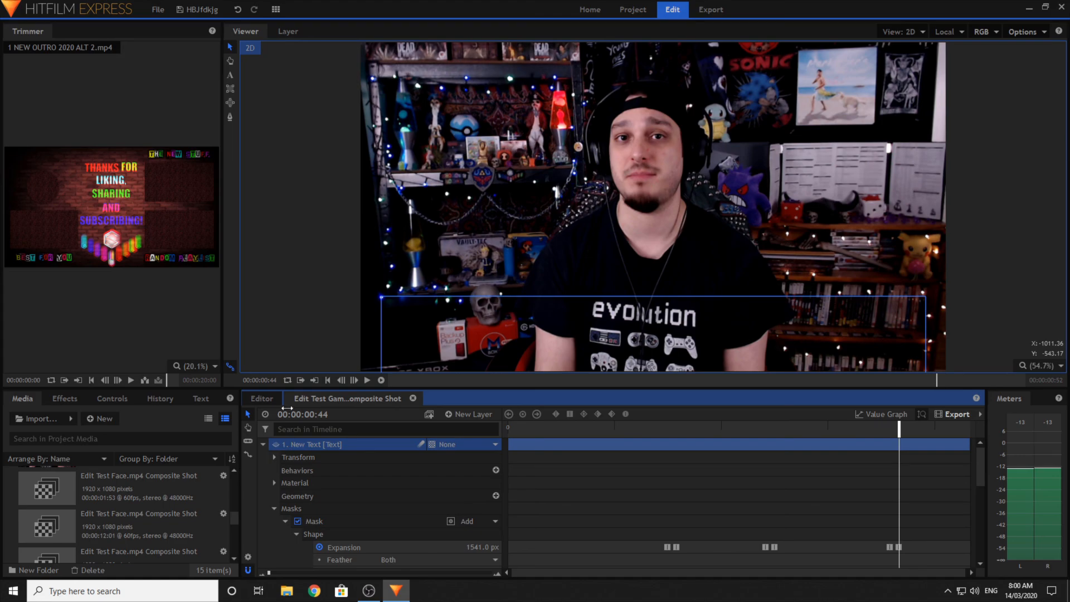
click(274, 398)
click(420, 427)
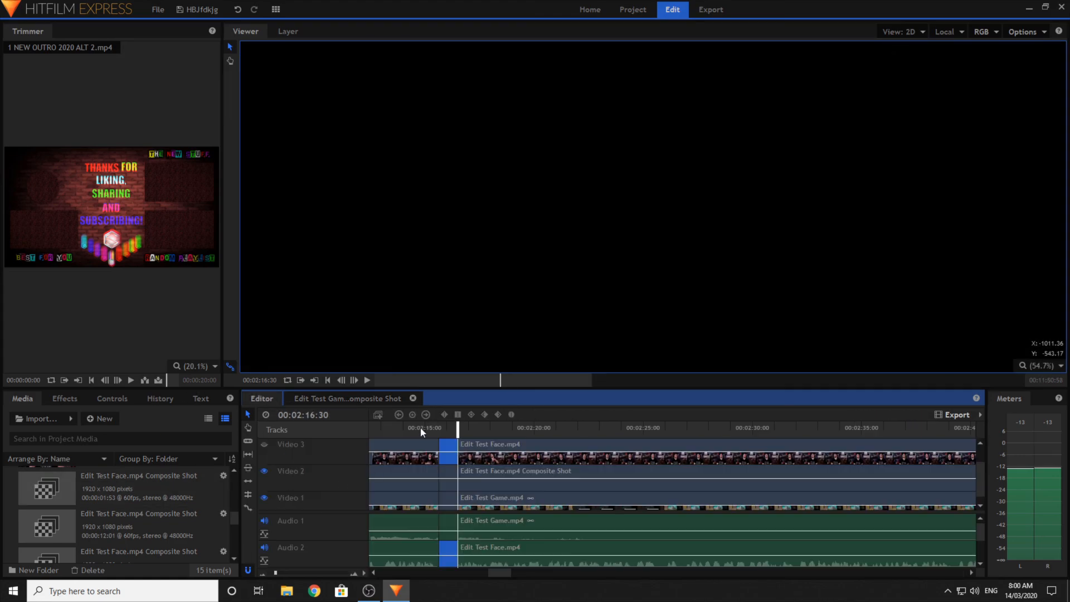
click(296, 337)
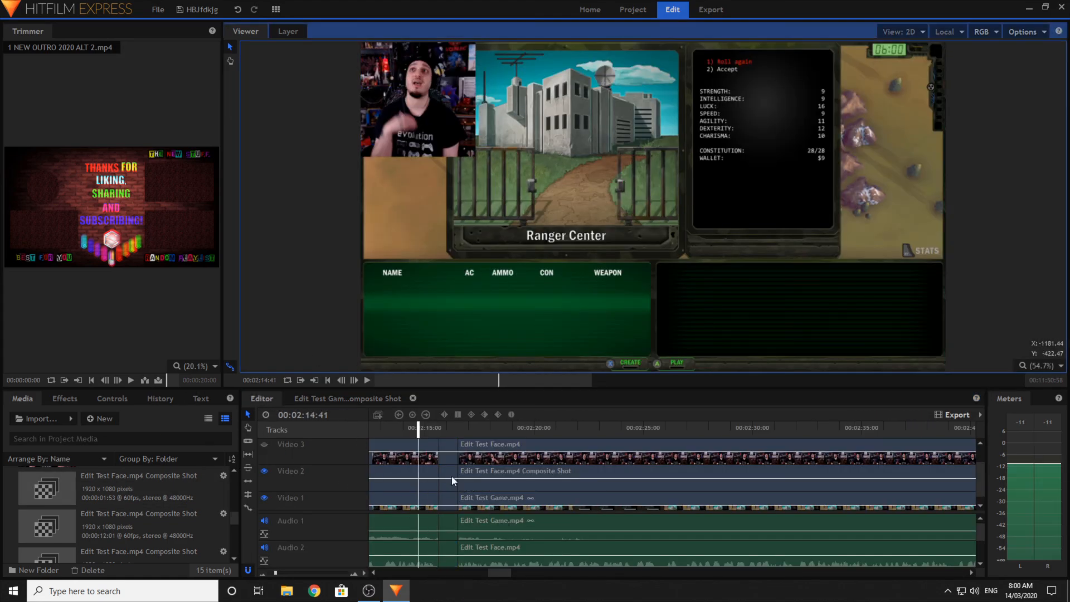
- Collapse the layers of the composite shot and remove the Edit Test Face.mp4 layer
click(365, 399)
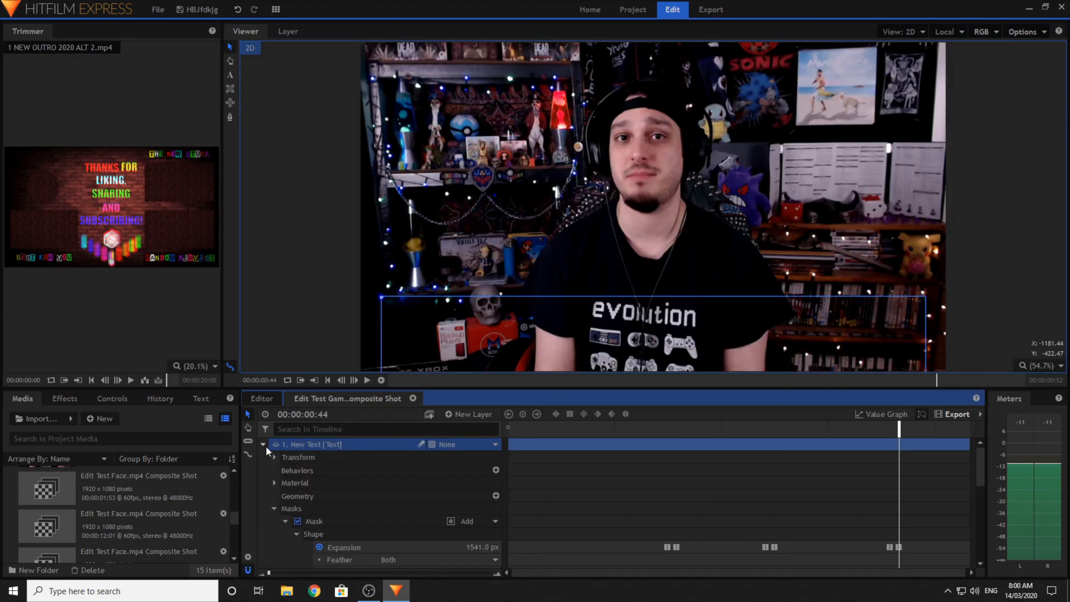
click(263, 444)
click(263, 470)
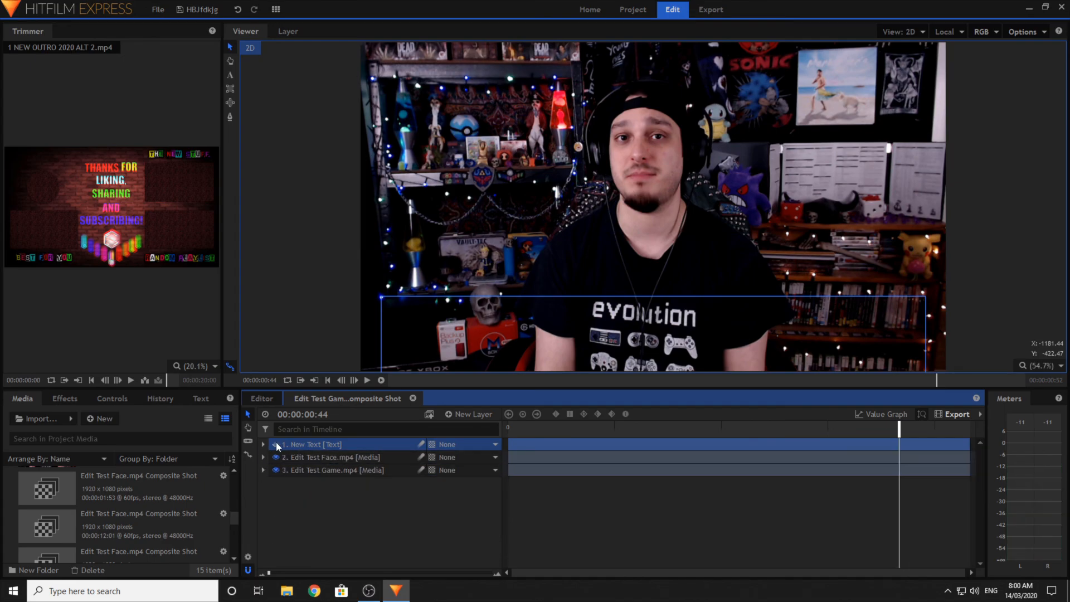
click(324, 459)
right_click(324, 458)
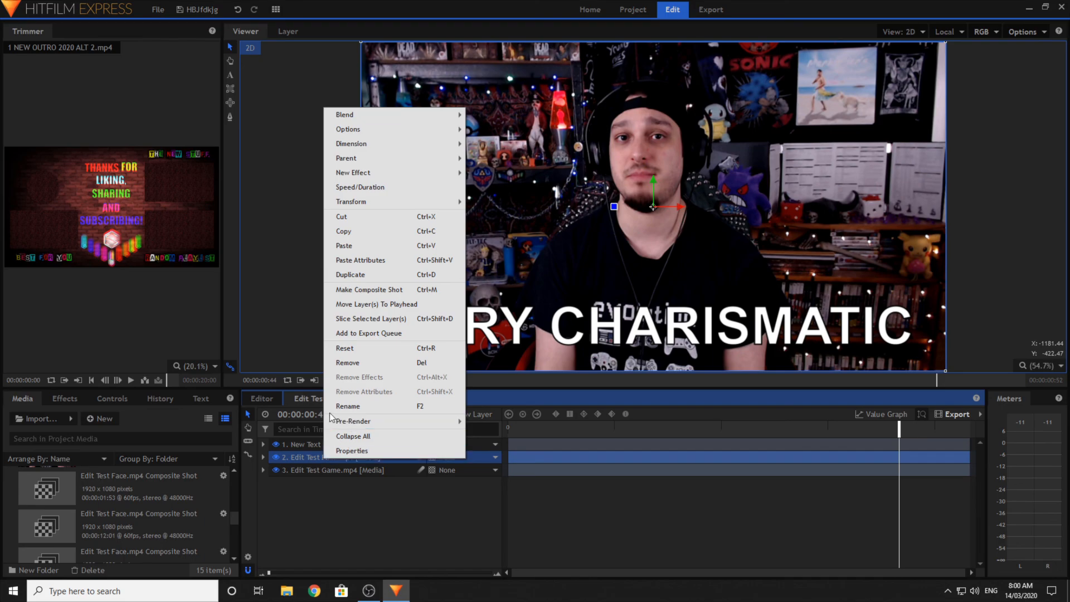
click(351, 362)
- Return to the main editing timeline and save the project
click(271, 398)
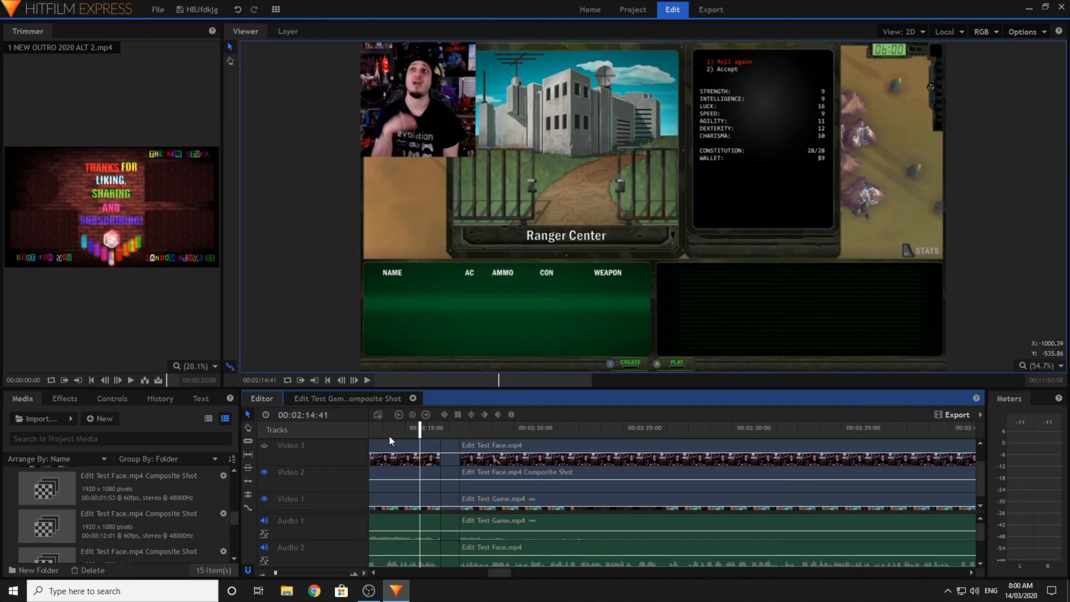
click(320, 357)
click(201, 8)
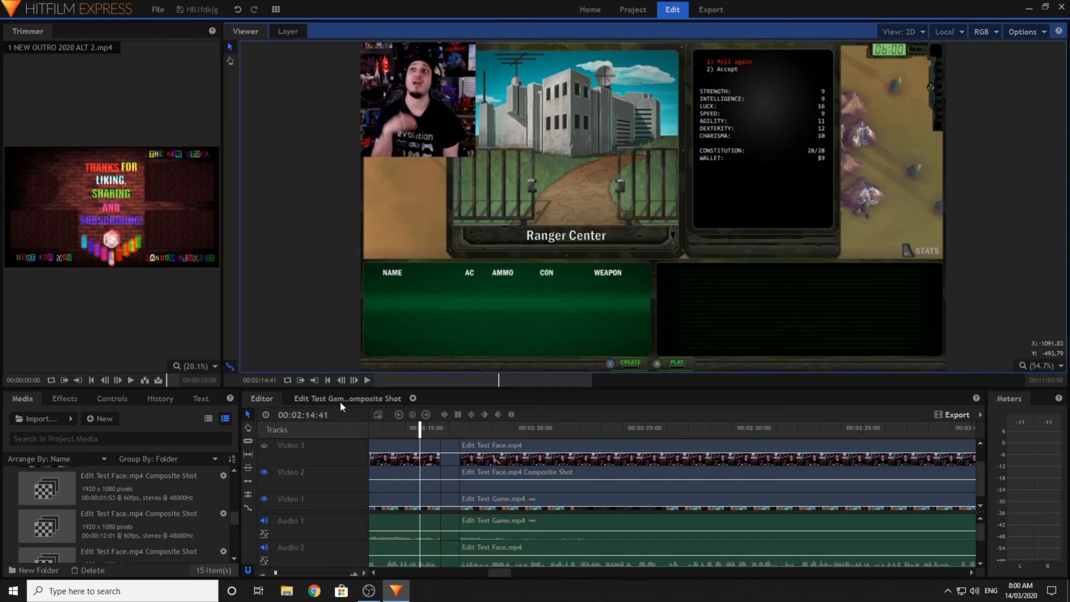
- Play back the main timeline across the caption segment, starting from points such as 00:02:15:45 and 00:02:13:49
key(space)
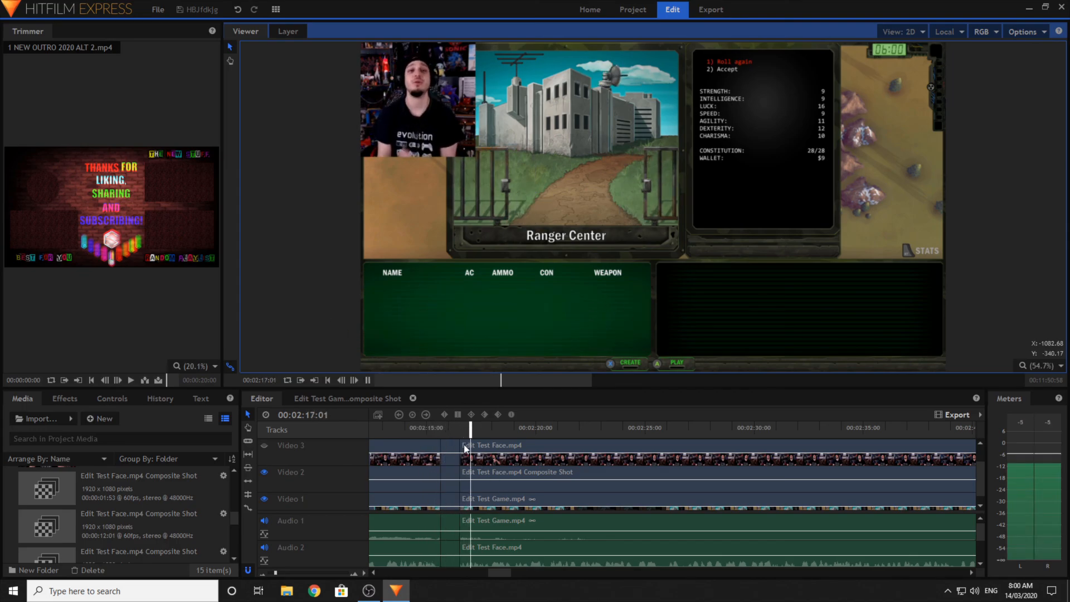
click(444, 429)
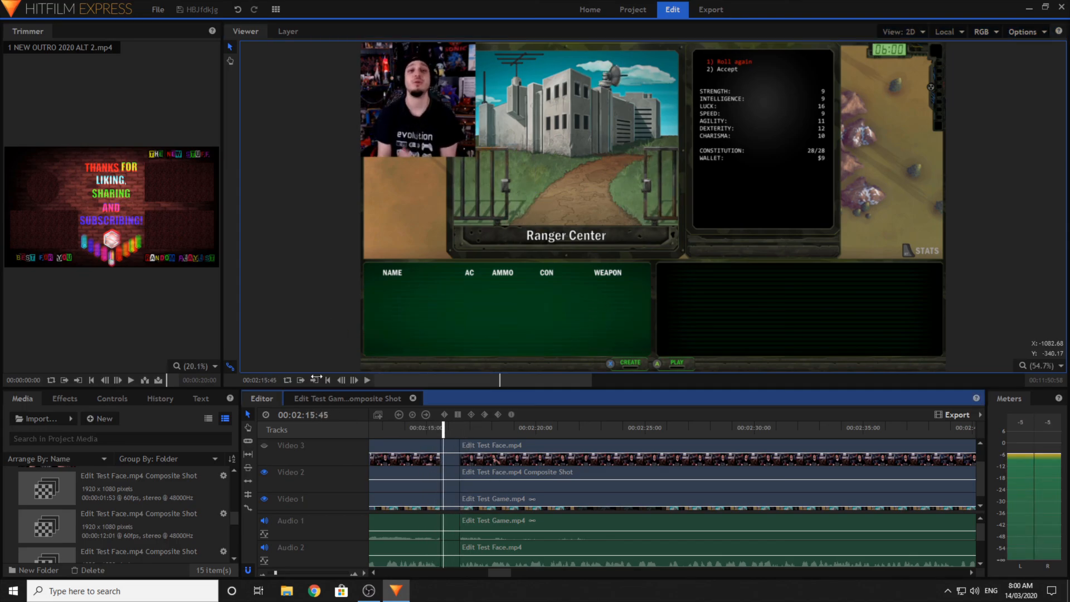
click(367, 380)
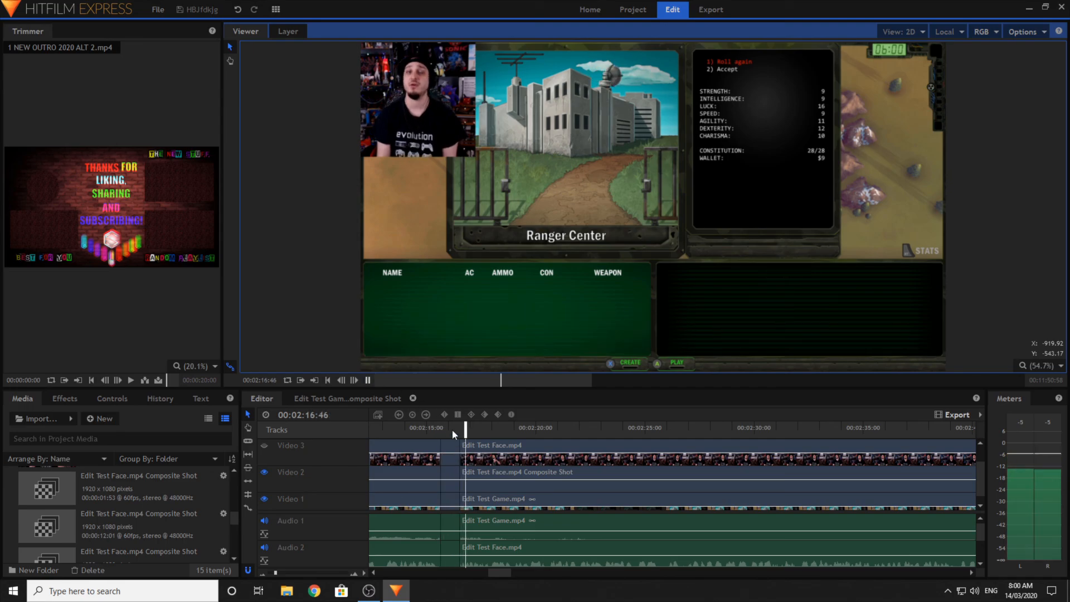
drag(445, 426, 469, 428)
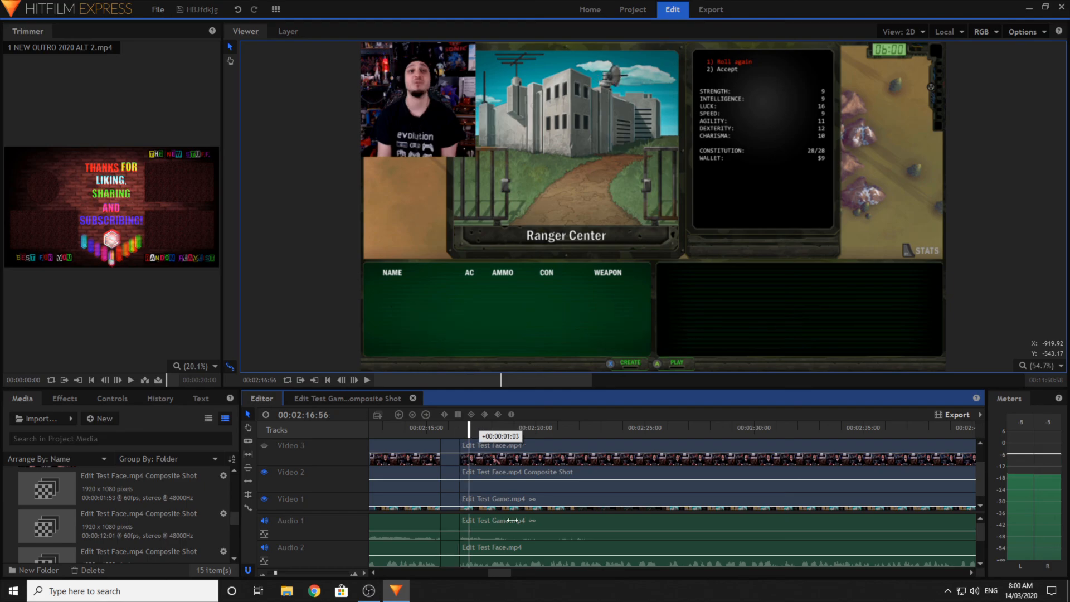
click(401, 429)
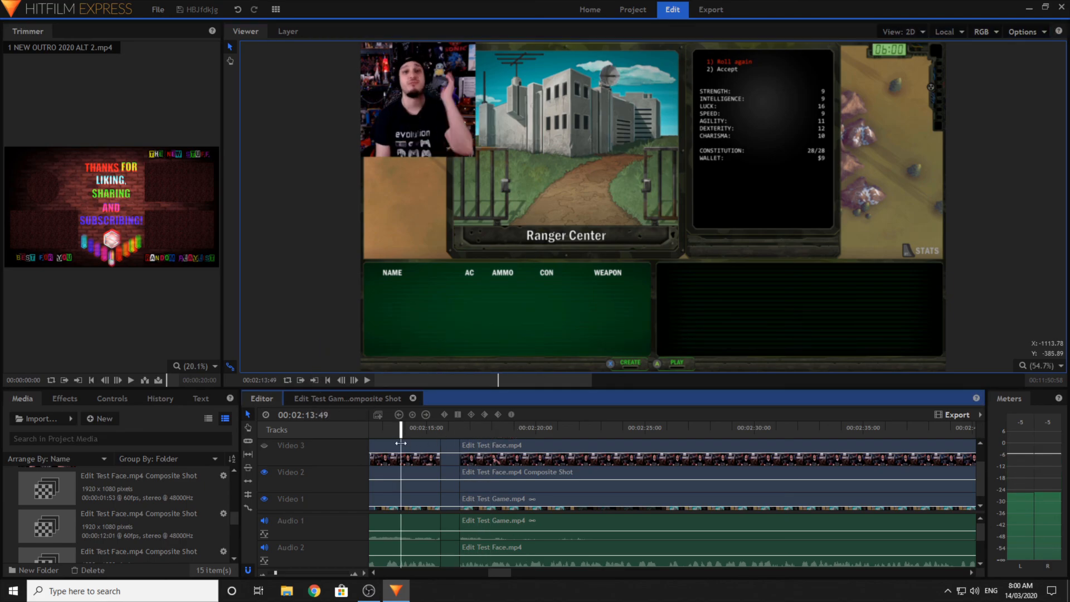
click(367, 381)
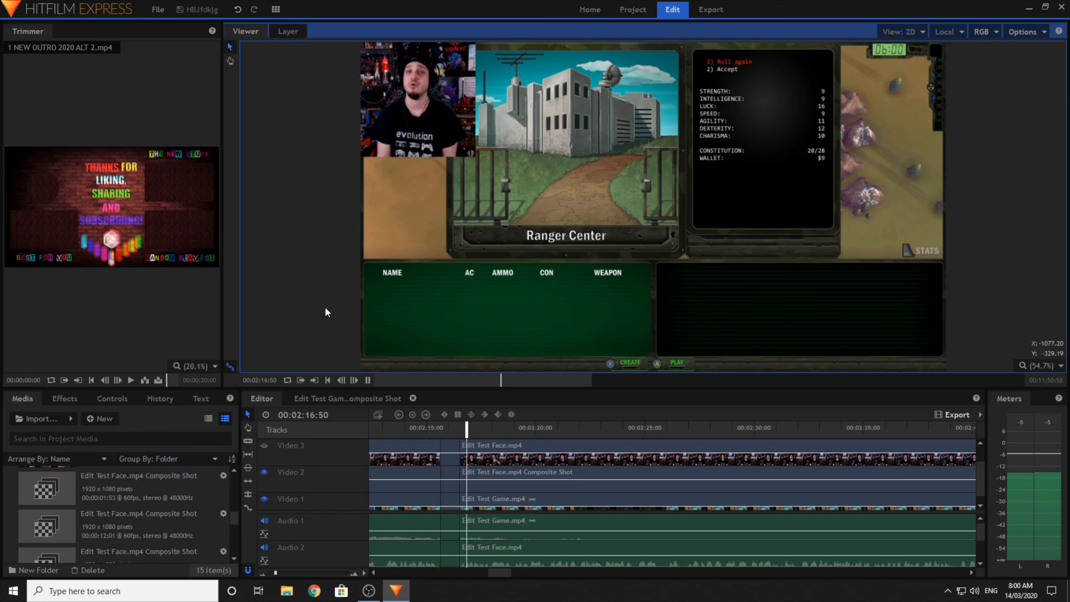
- Preview the composite shot repeatedly from its start to check the caption reveal, and return to the main editing timeline
click(345, 398)
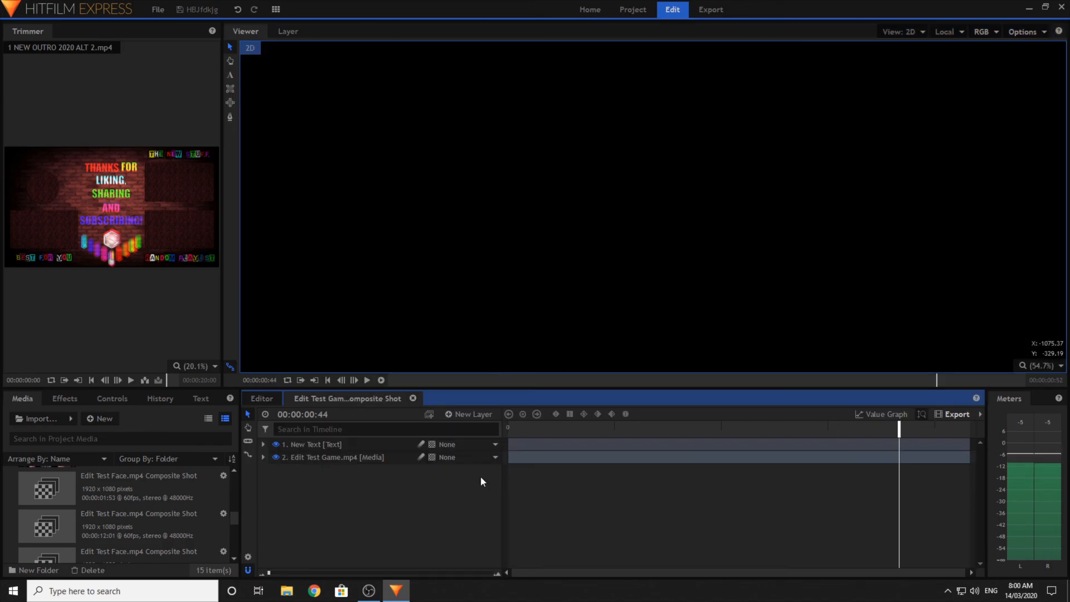
click(367, 379)
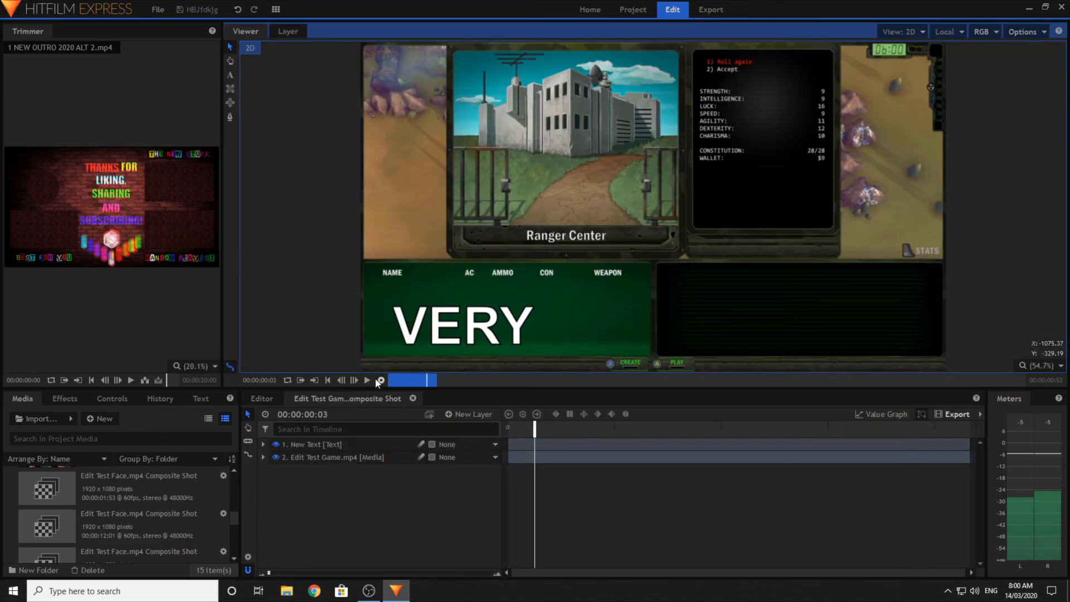
click(329, 381)
click(366, 382)
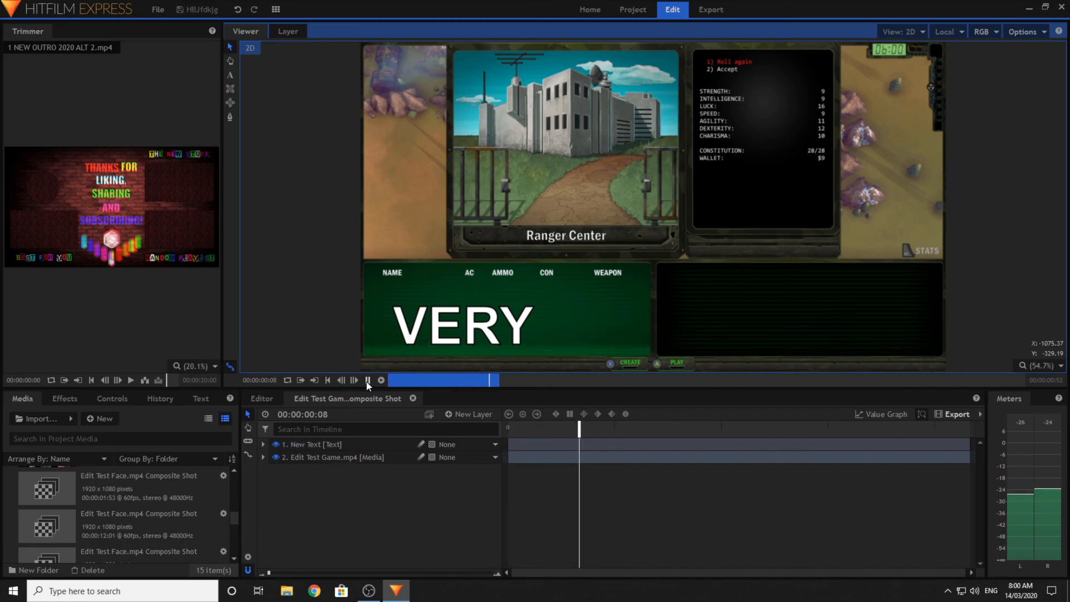
click(368, 383)
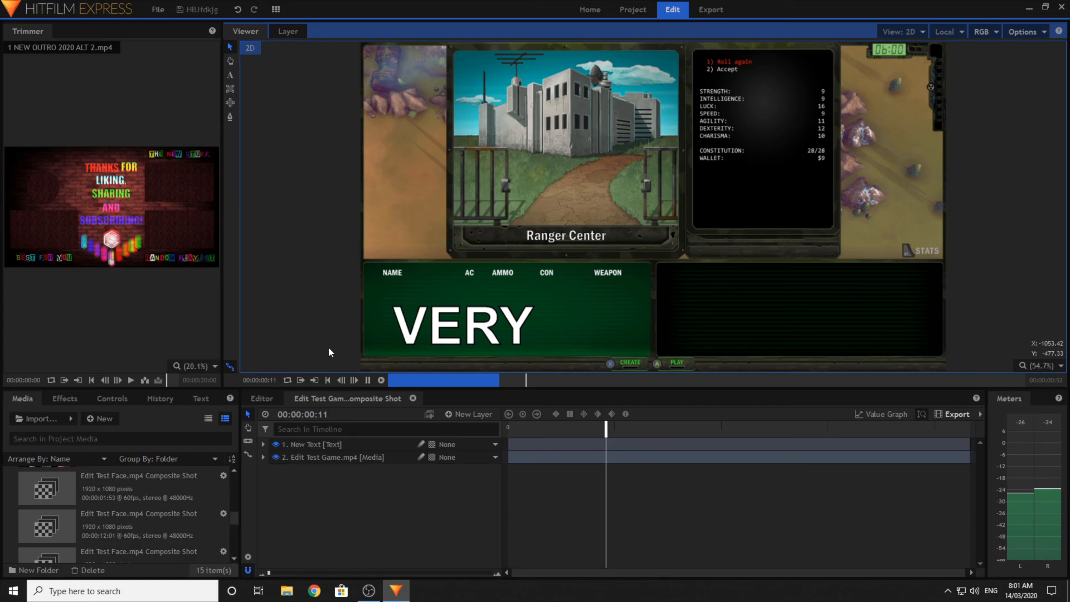
click(389, 500)
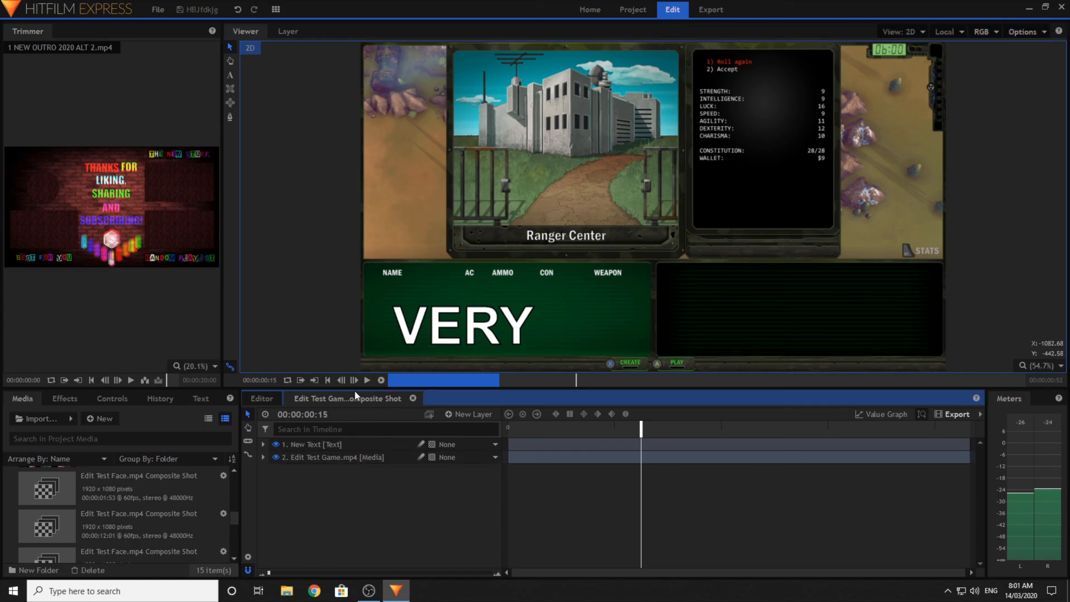
click(380, 381)
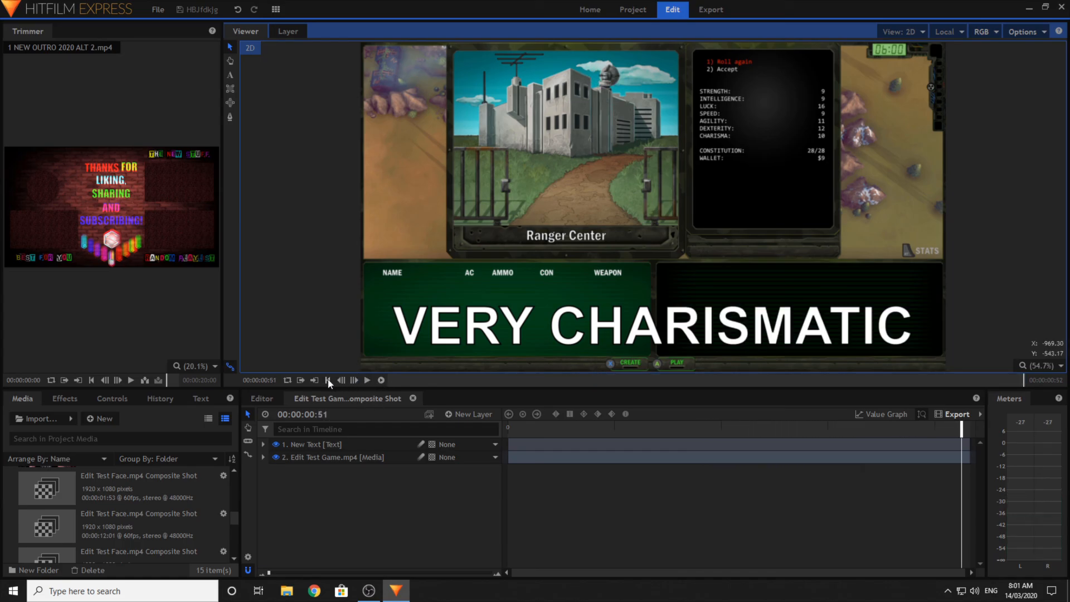
click(327, 380)
click(366, 380)
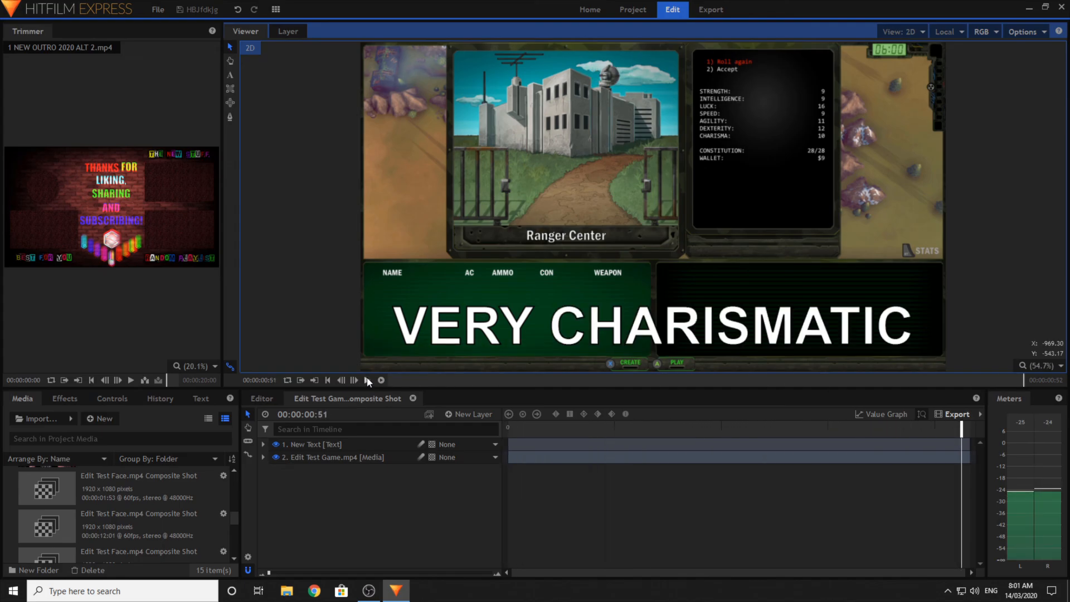
click(329, 380)
click(366, 380)
click(266, 399)
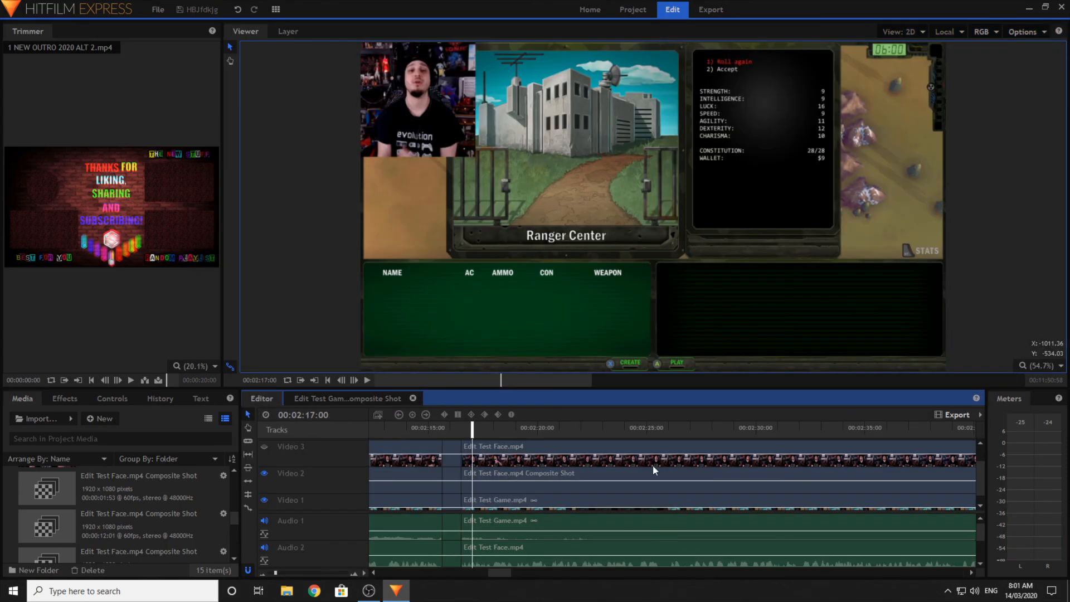